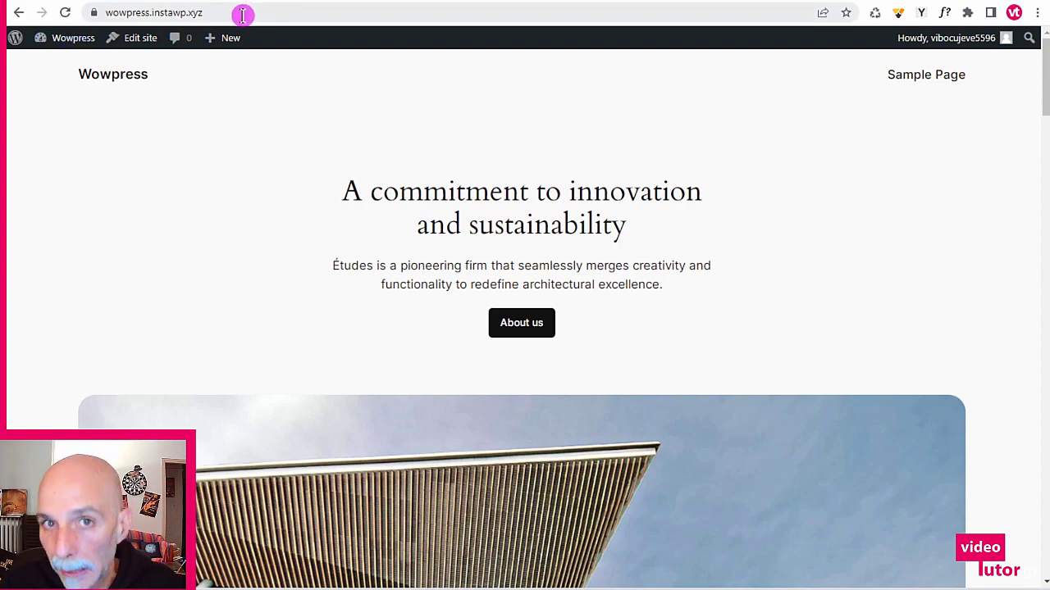
- Look over the Wowpress front page from the opening section down to the Études Newsletter section and return to its beginning
scroll(389, 153, "down", 15)
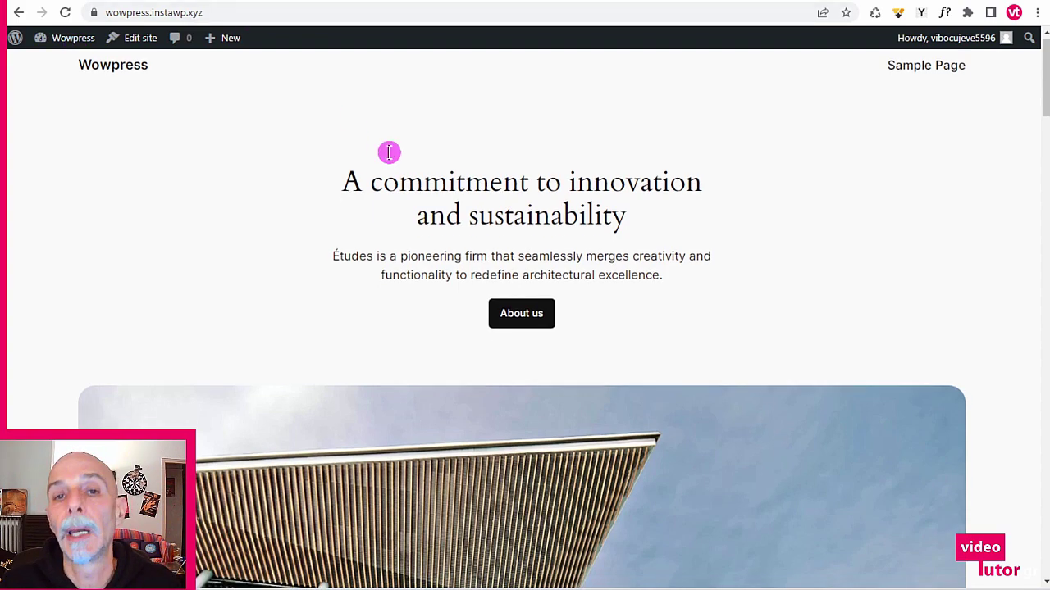
scroll(593, 250, "down", 6)
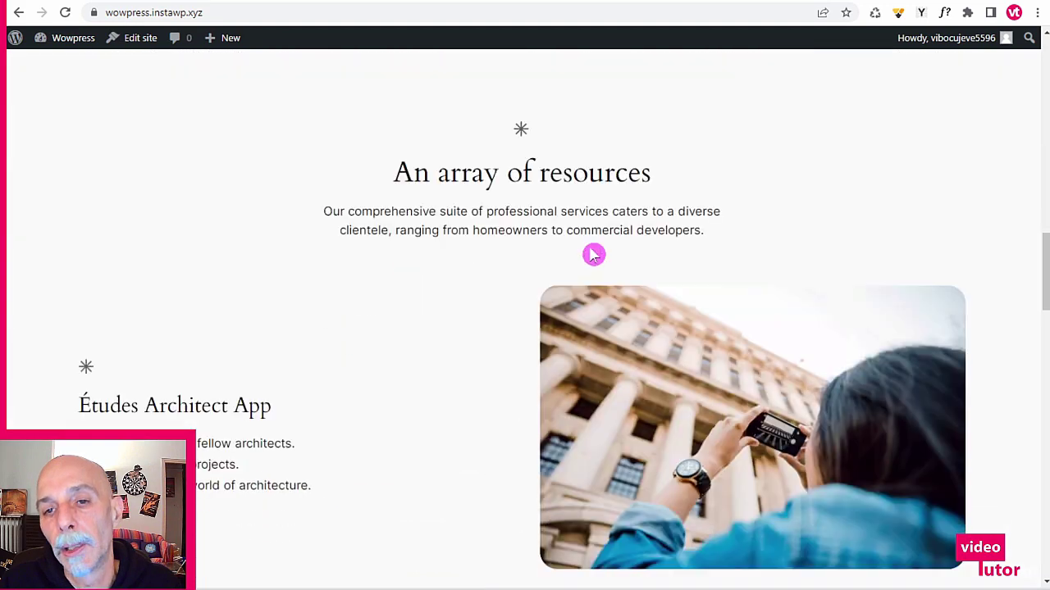
scroll(610, 255, "down", 3)
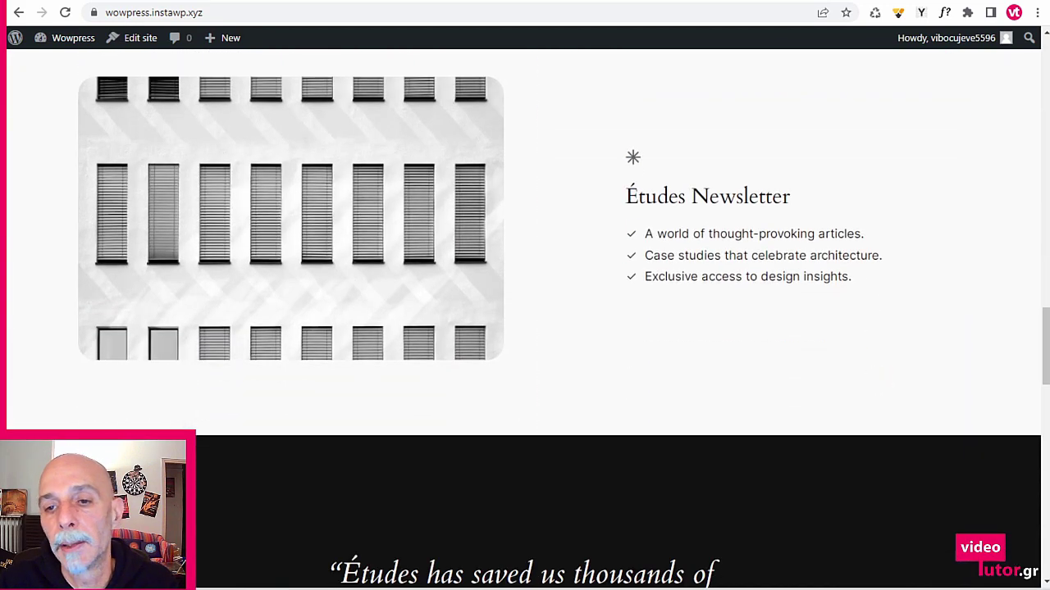
left_click_drag(1044, 361, 1041, 58)
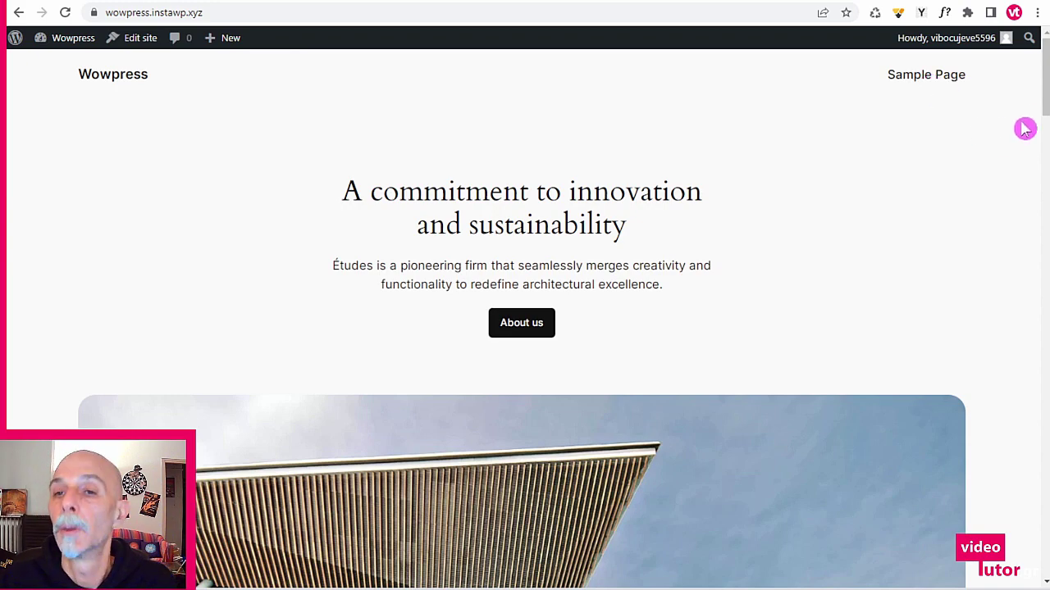
left_click_drag(1044, 117, 1045, 70)
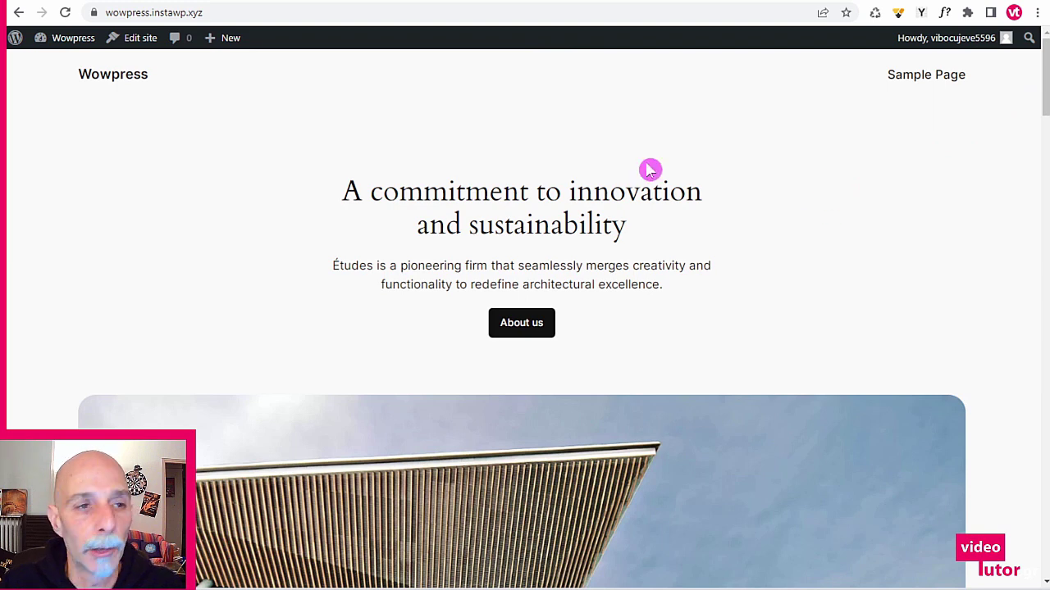
- Find the Create Block Theme plugin by WordPress.org by searching for "create block theme", and install and activate it
left_click(79, 46)
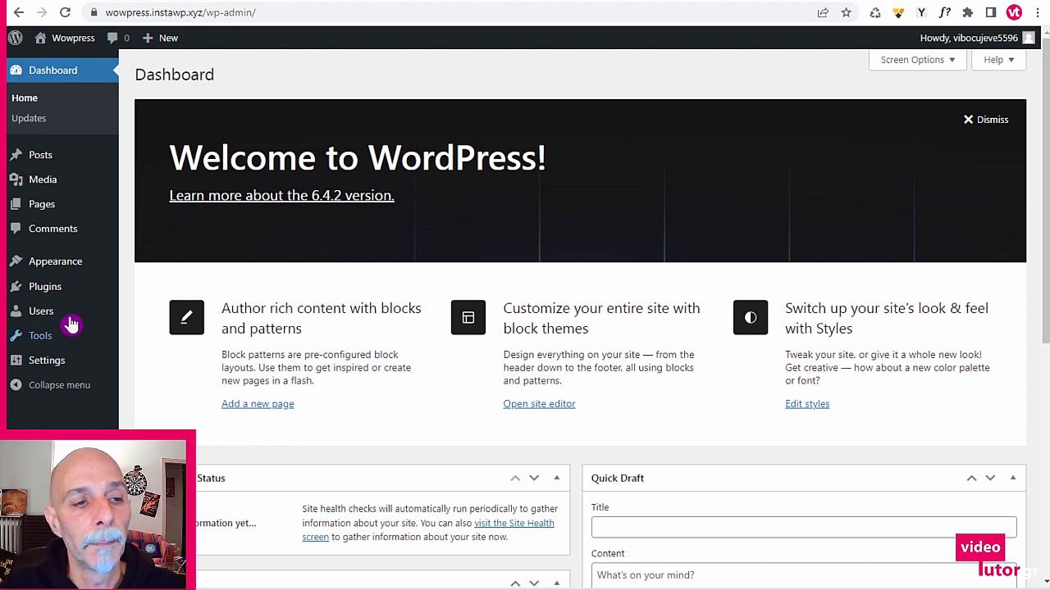
left_click(68, 292)
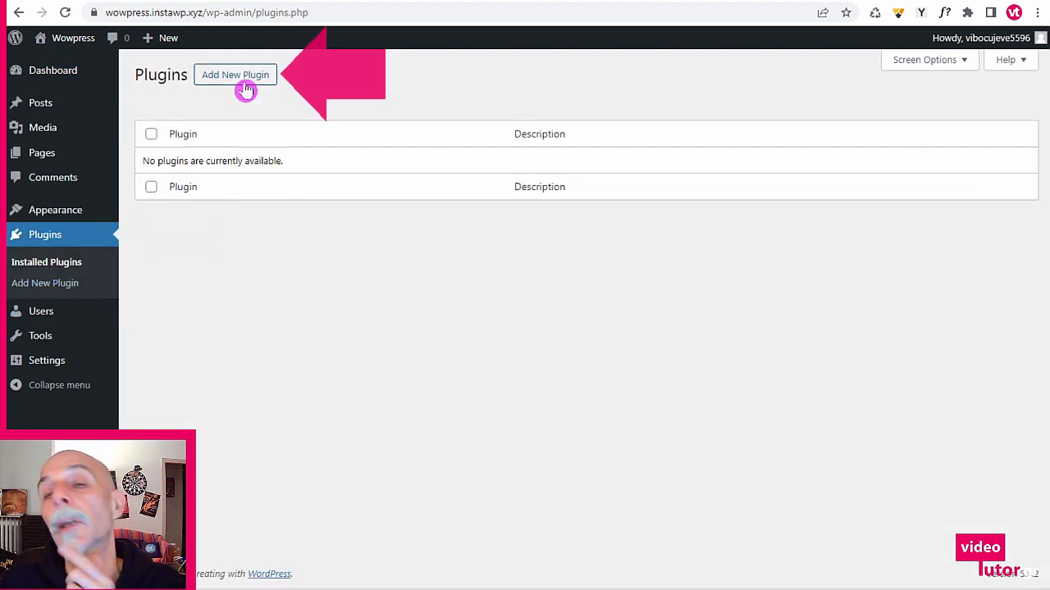
left_click(246, 88)
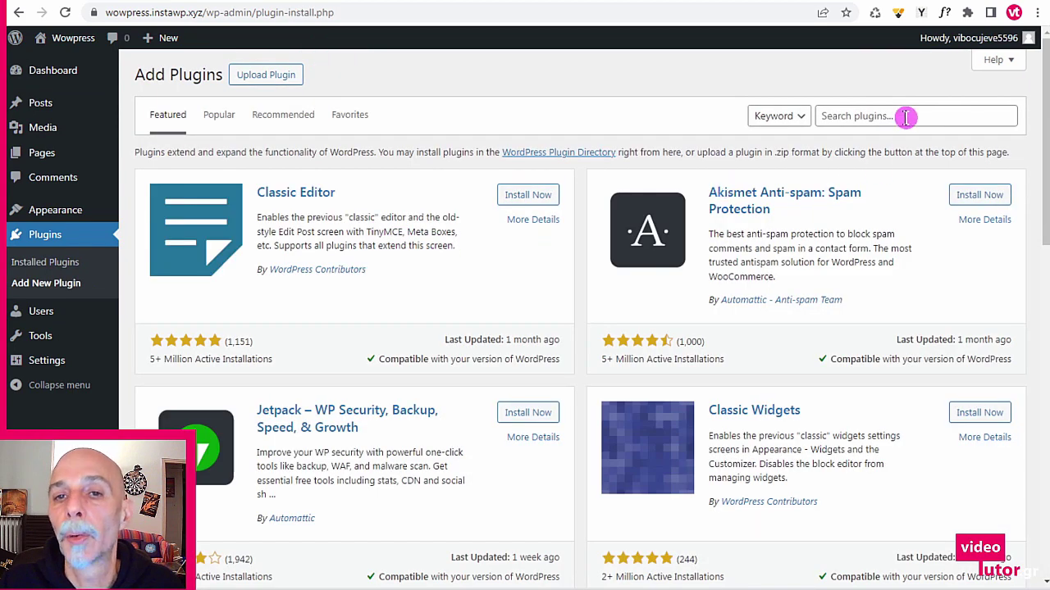
left_click(906, 117)
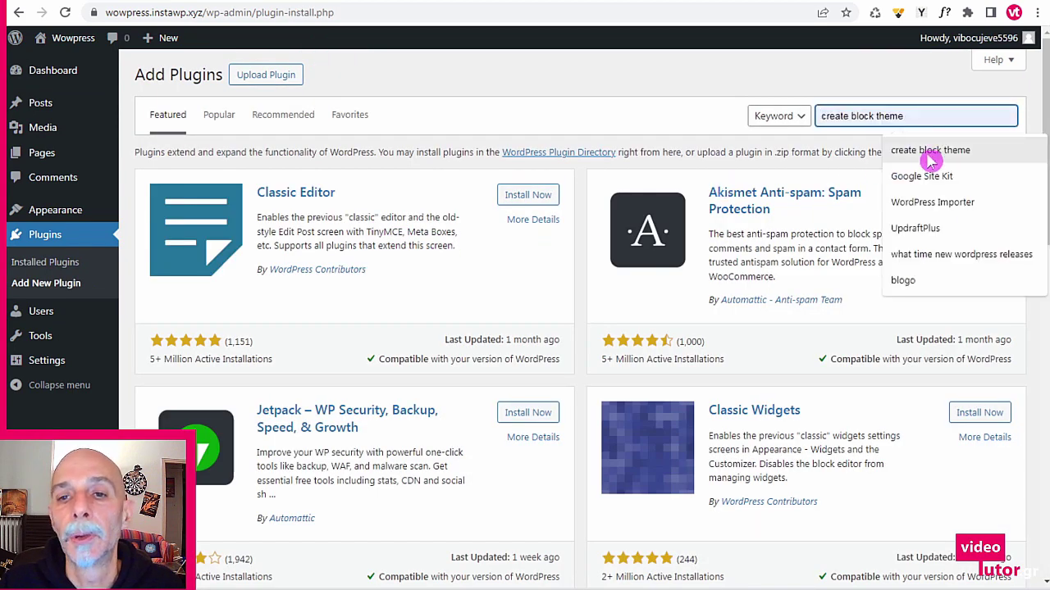
left_click(927, 150)
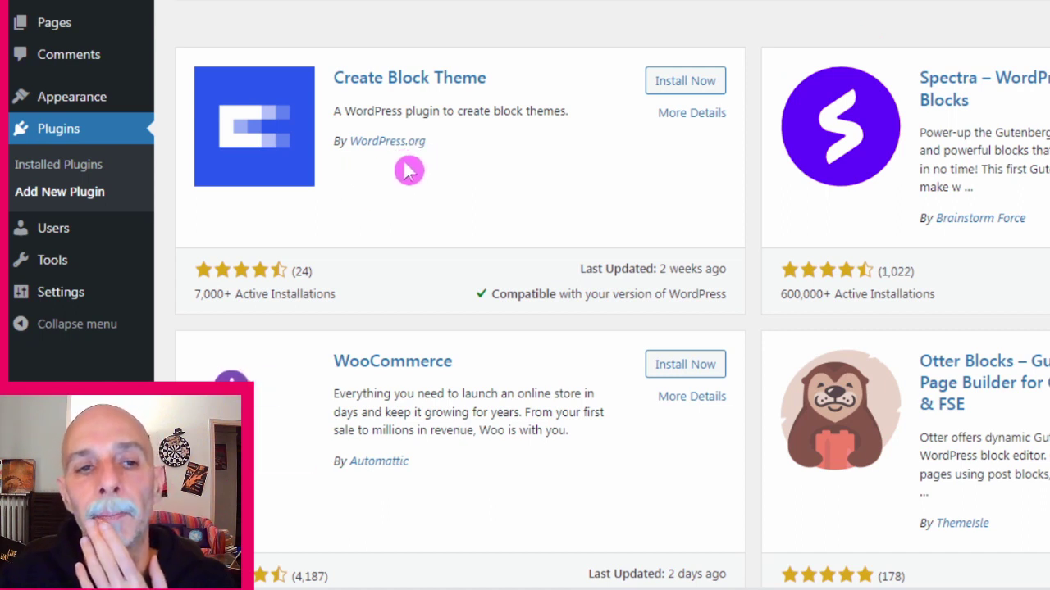
left_click(683, 82)
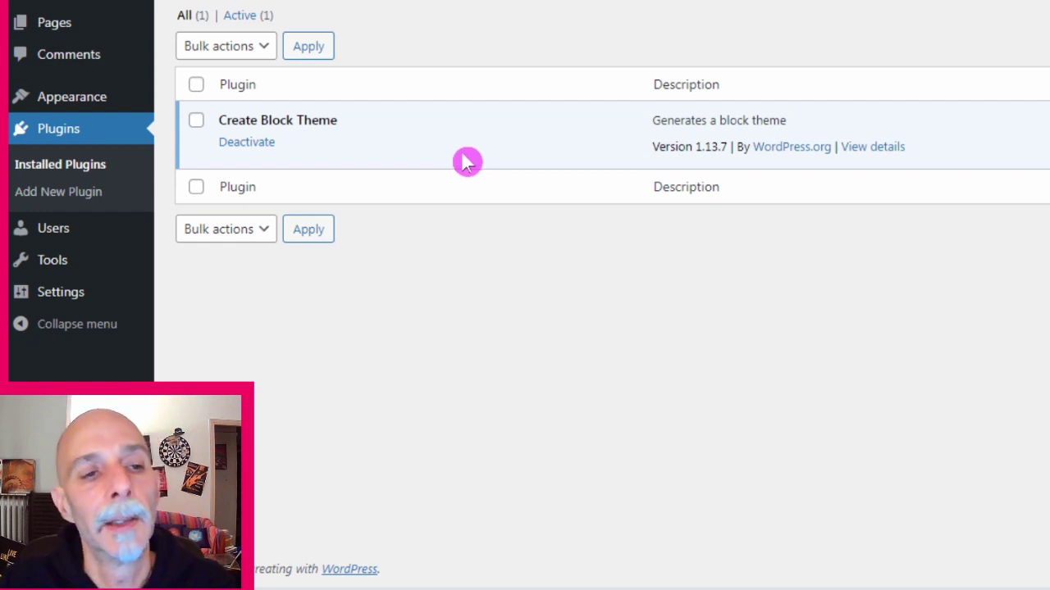
- Open the Create Block Theme page for the active theme and review its export, child, clone, overwrite and blank theme options
mouse_move(104, 99)
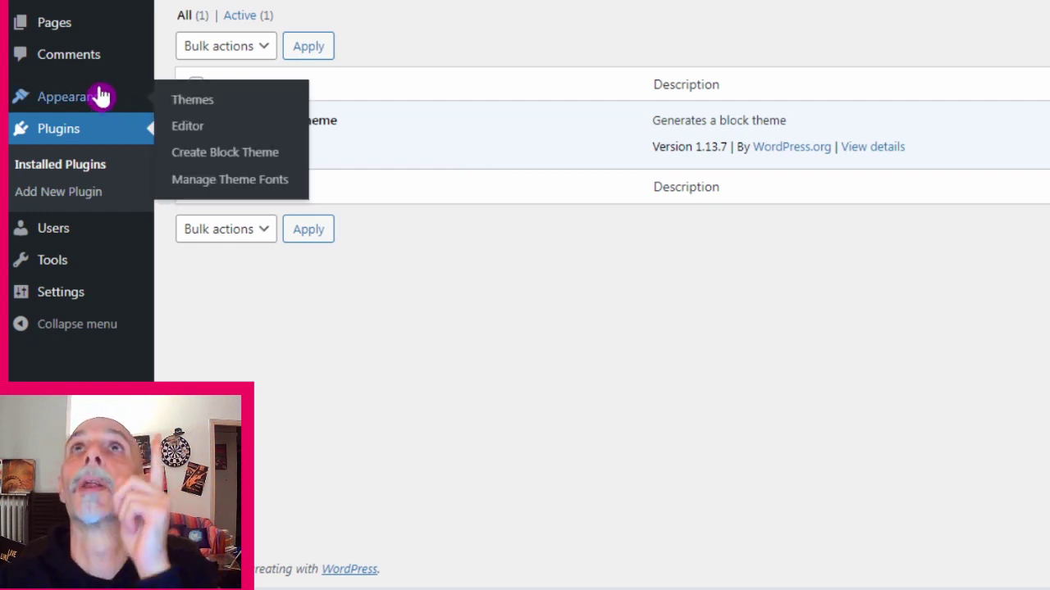
left_click(100, 97)
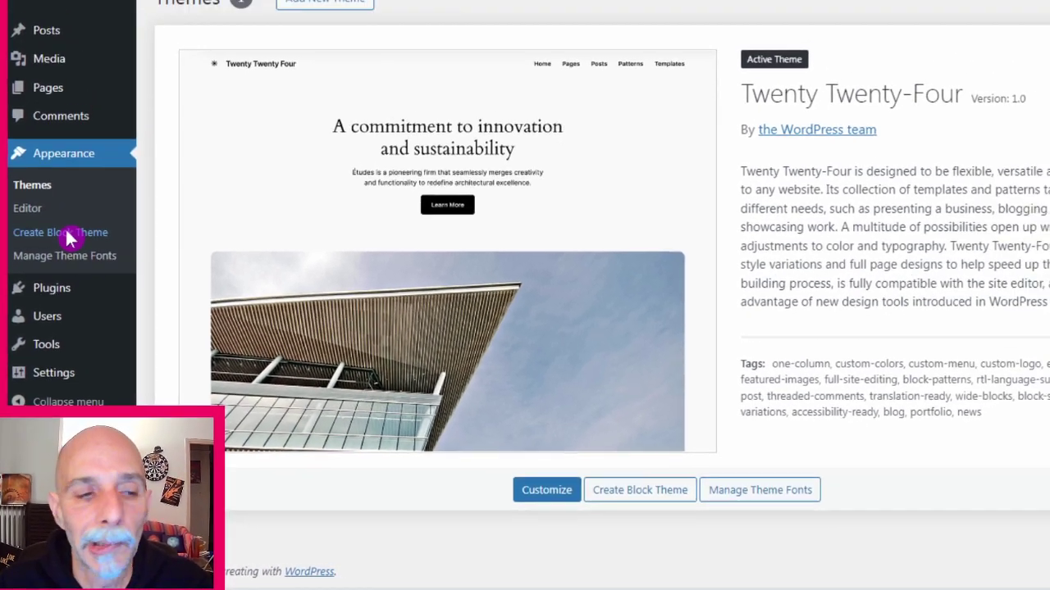
left_click(78, 194)
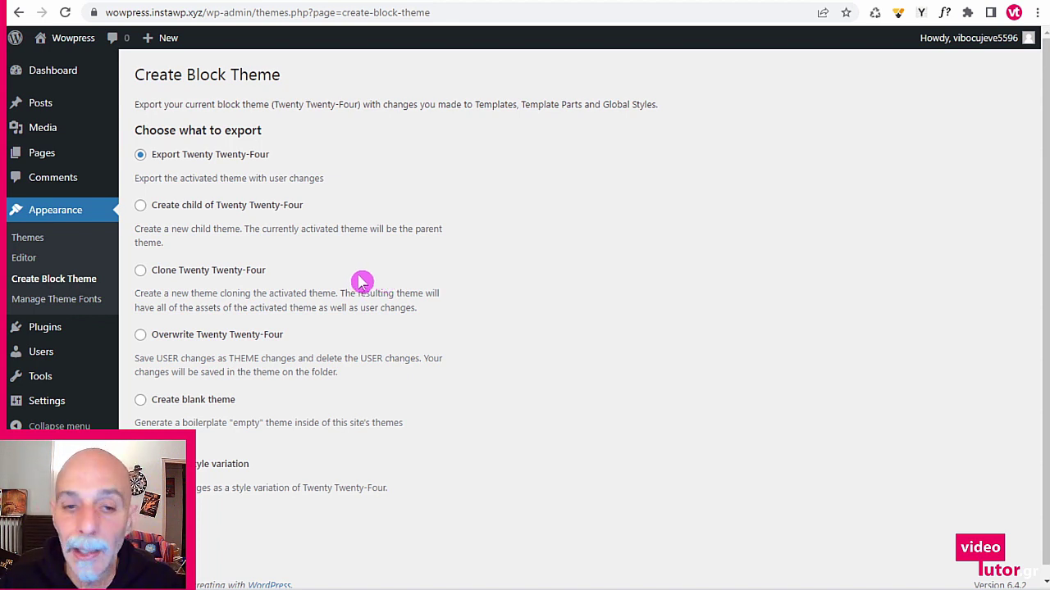
scroll(380, 262, "down", 1)
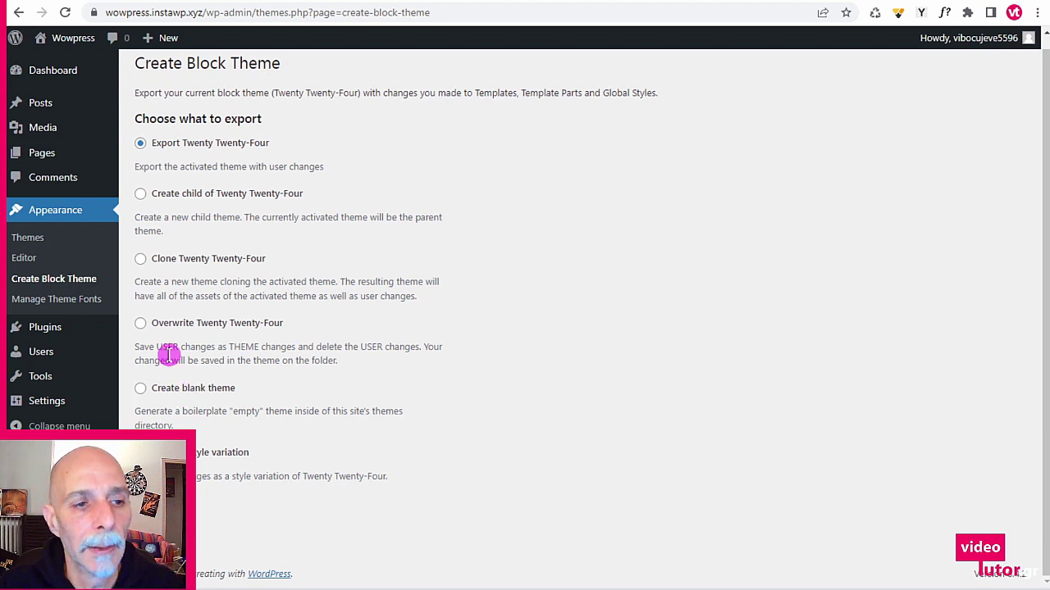
- Open the theme font management page and check the total file size of the embedded font variants
left_click(86, 301)
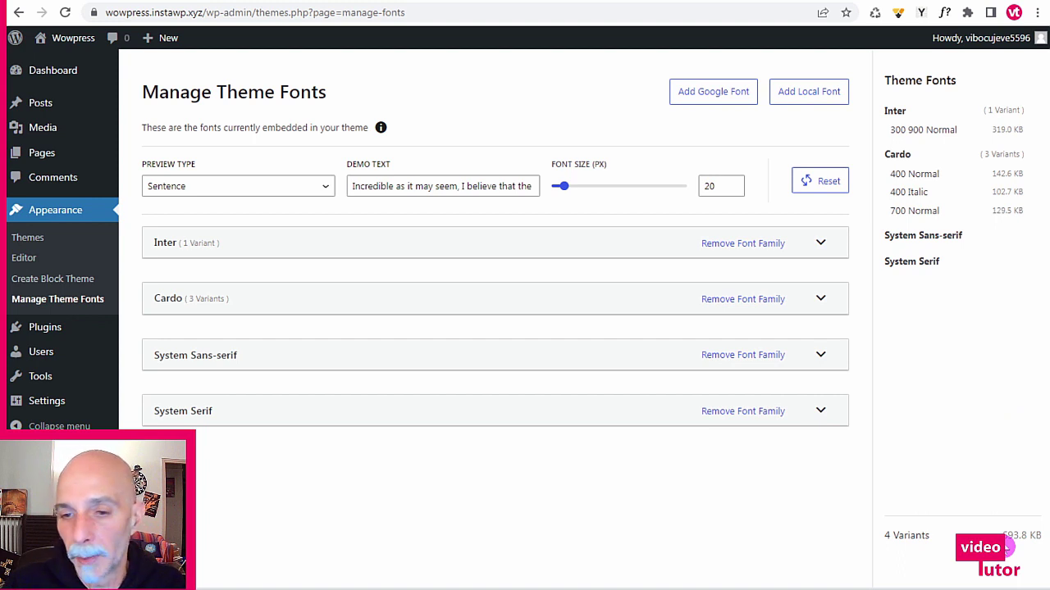
left_click_drag(1002, 535, 1043, 535)
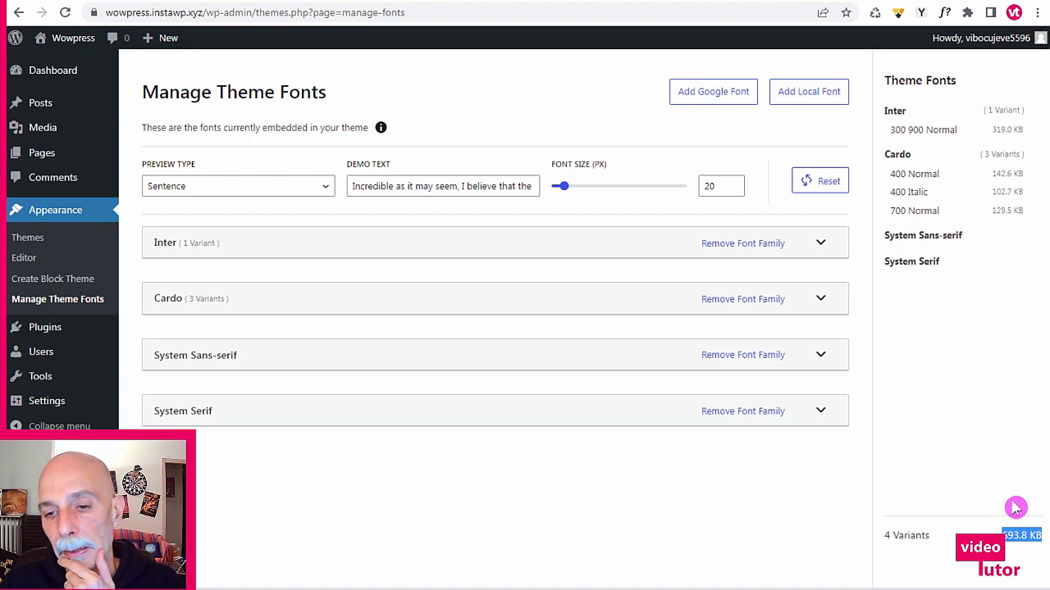
left_click(1006, 369)
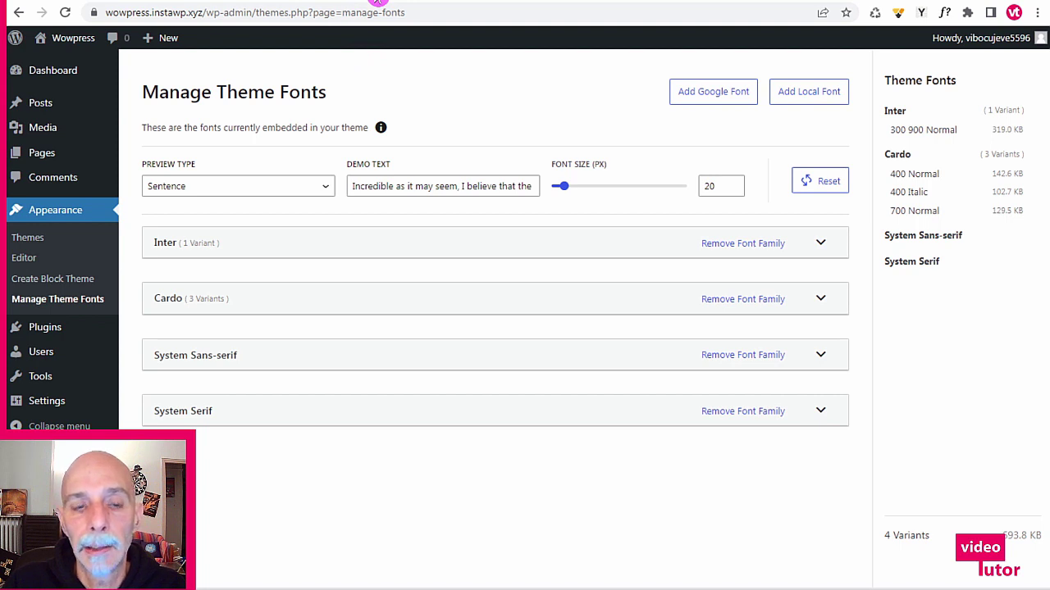
- Open fontjoy.com in a new browser tab and generate new font pairings with all fonts unlocked
left_click(378, 2)
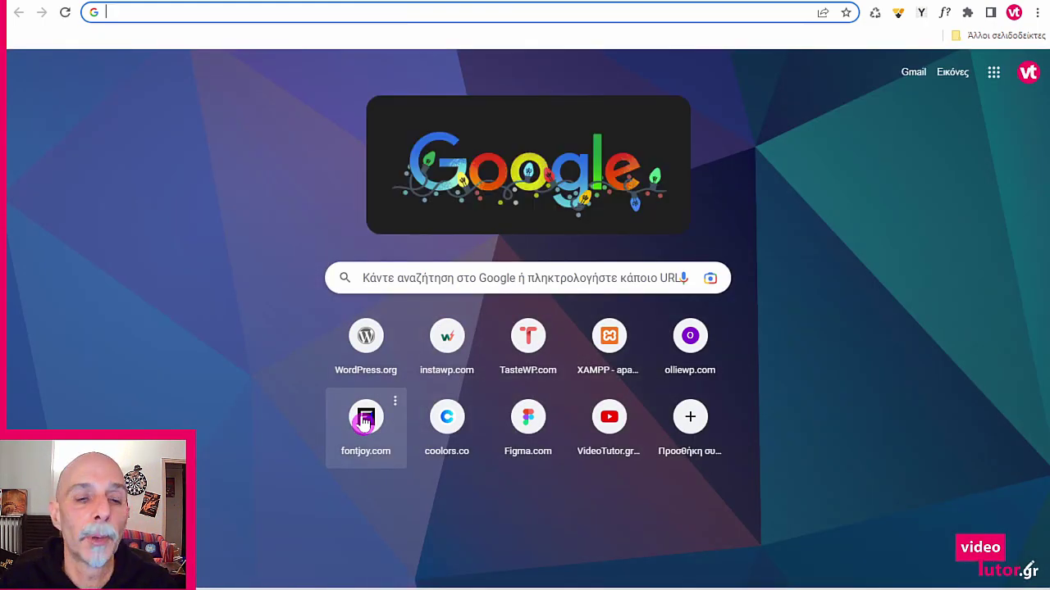
left_click(365, 420)
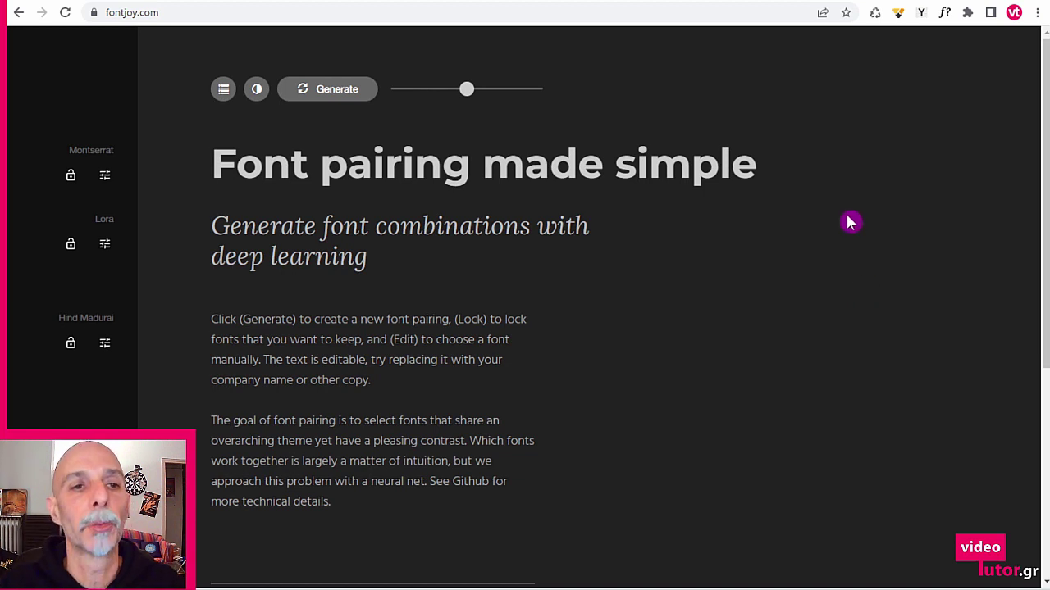
left_click(337, 102)
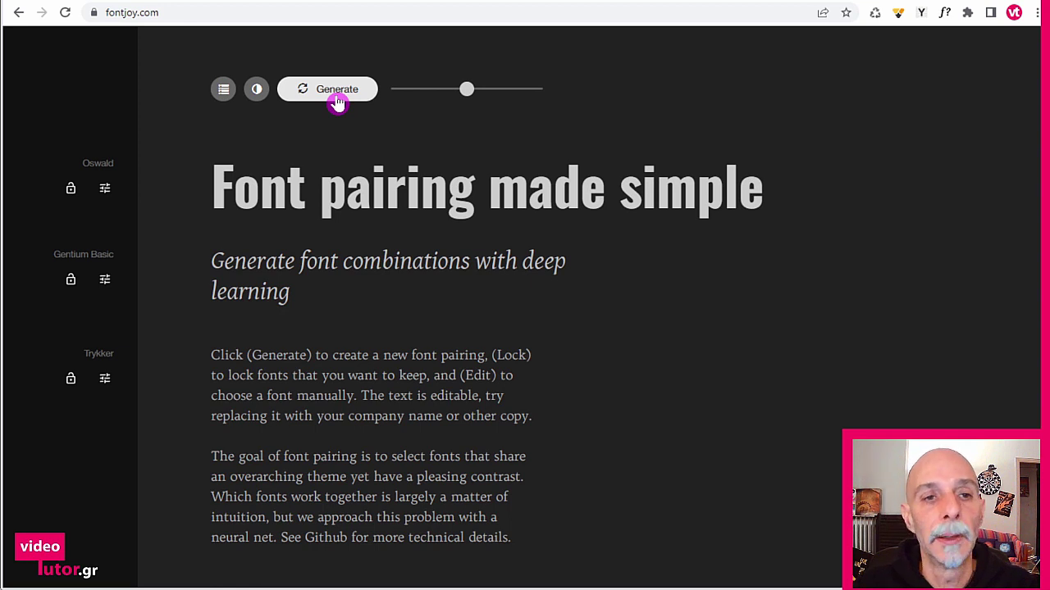
left_click(337, 90)
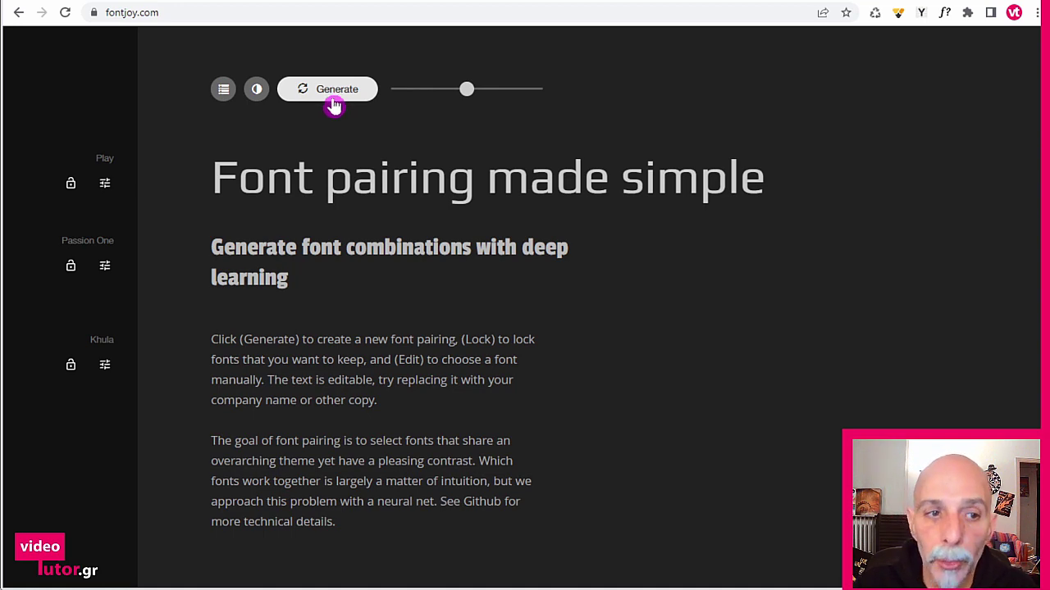
- Generate pairings around the locked Play heading font and the locked Marck Script subheading font, and release both locks
left_click(73, 189)
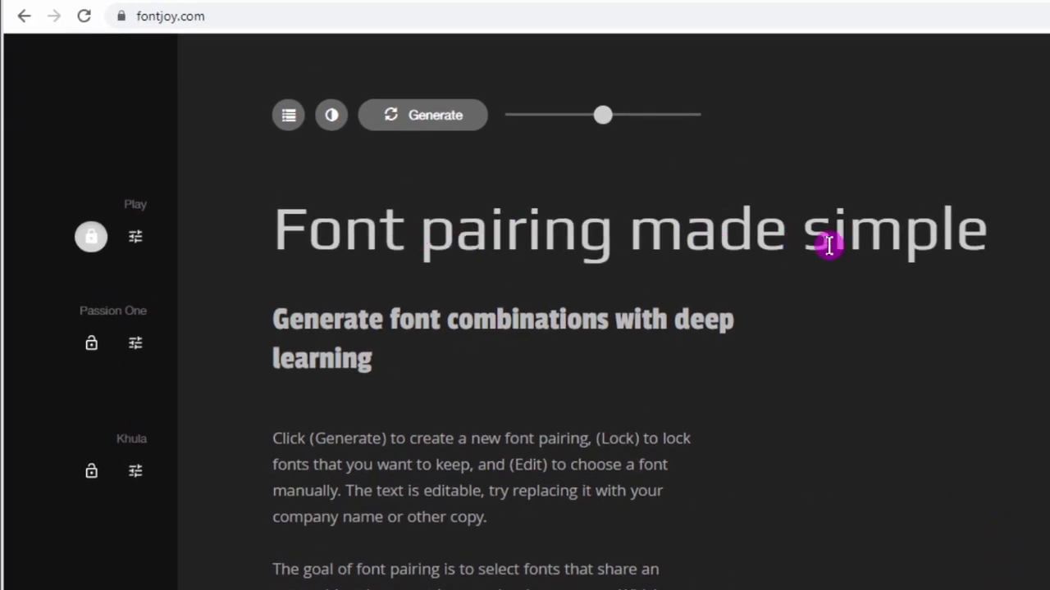
left_click(426, 123)
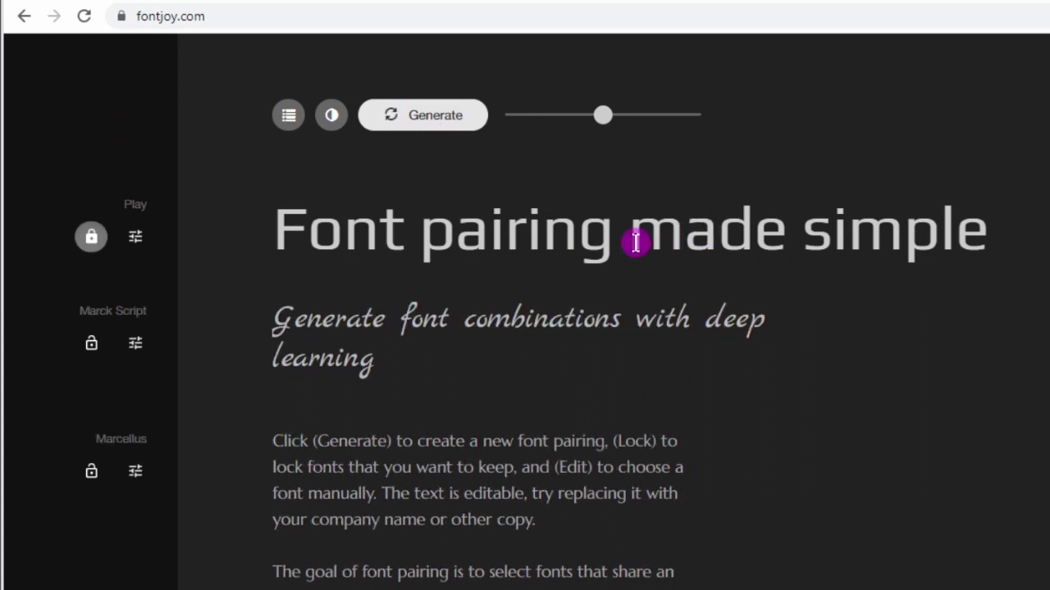
left_click(91, 345)
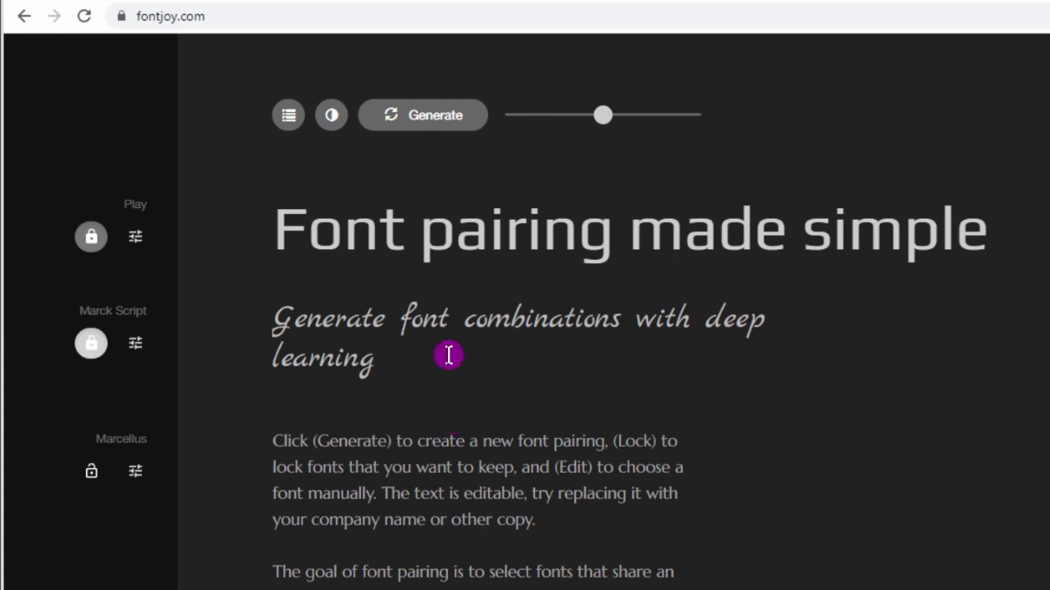
left_click(440, 134)
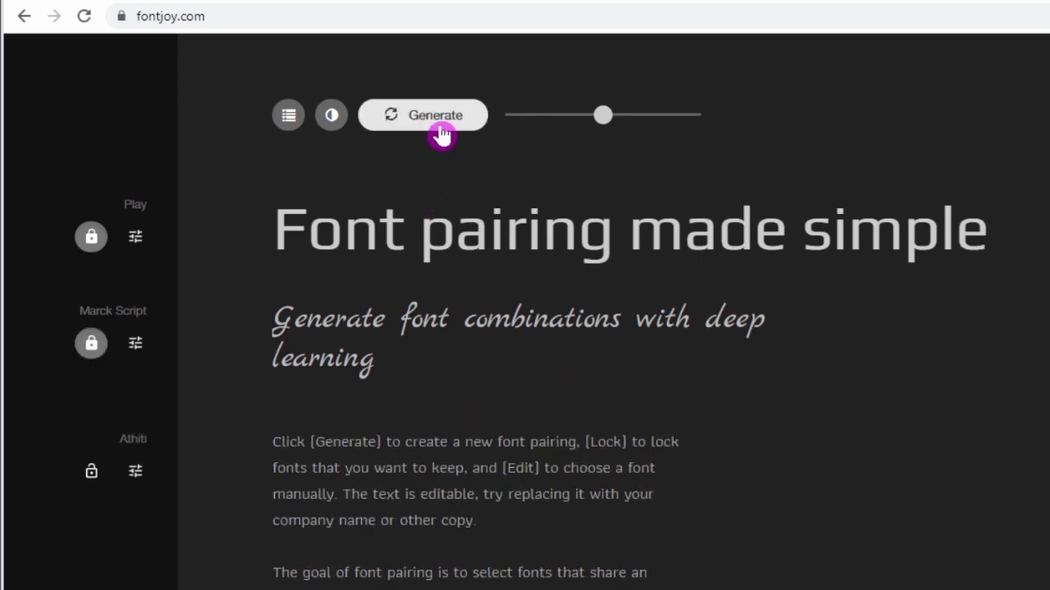
left_click(440, 134)
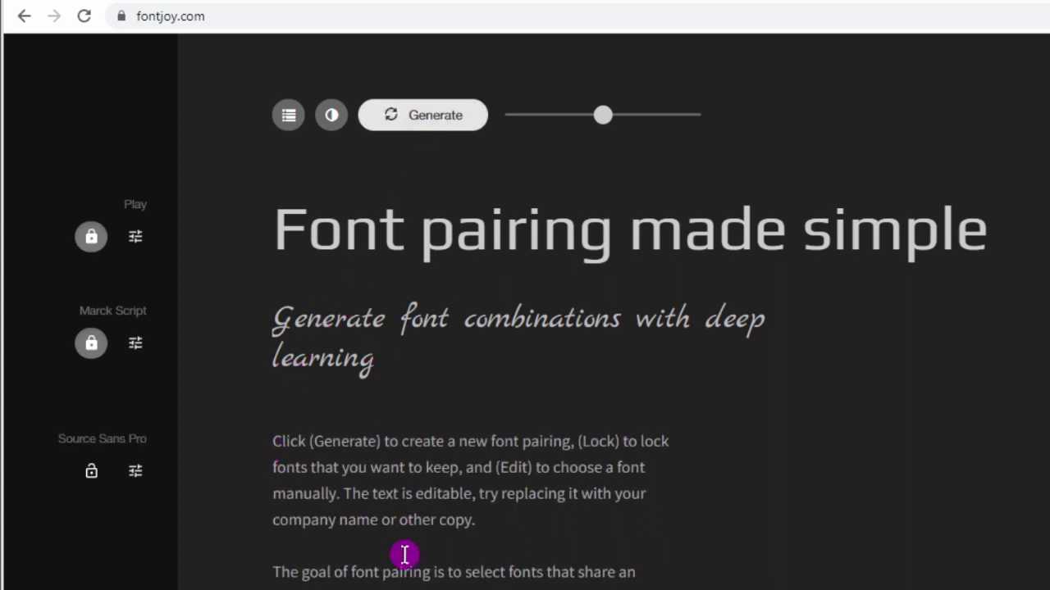
left_click(91, 343)
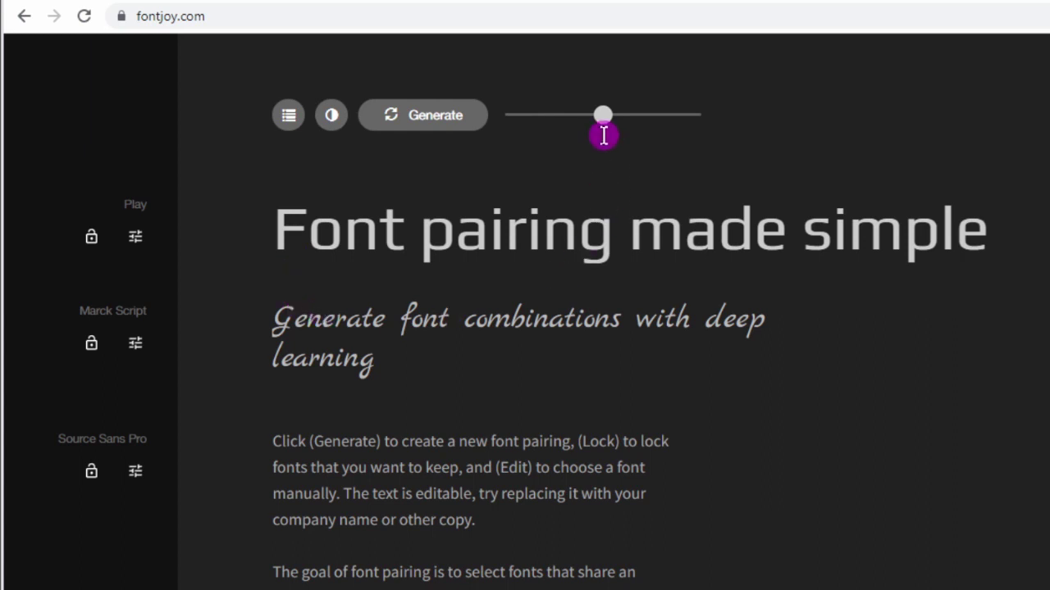
- Generate a pairing with the contrast slider well away from similarity, and another with it slightly past balanced contrast toward more similarity
mouse_move(612, 124)
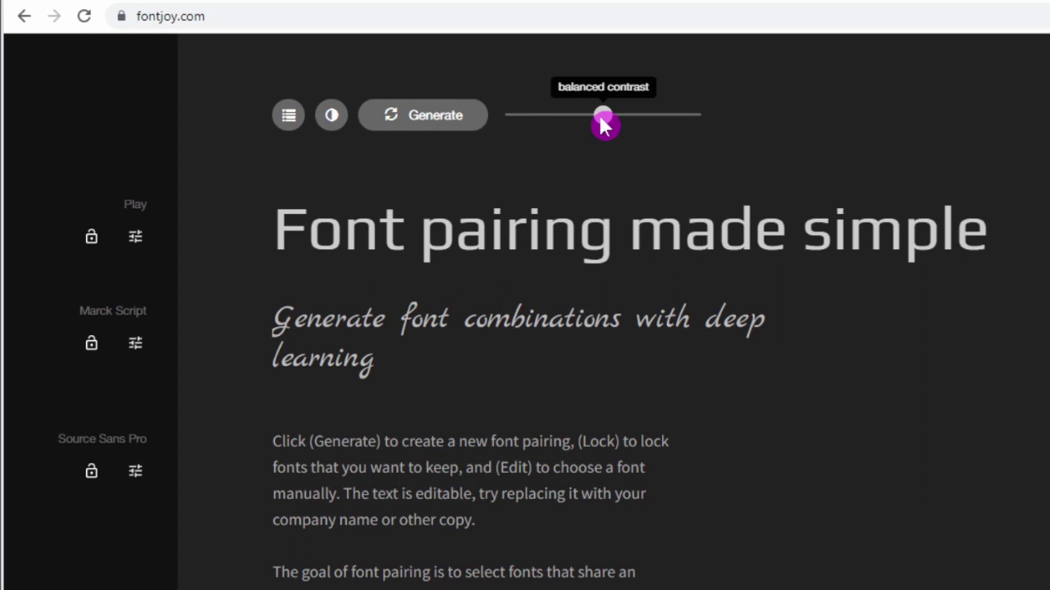
left_click_drag(601, 117, 659, 123)
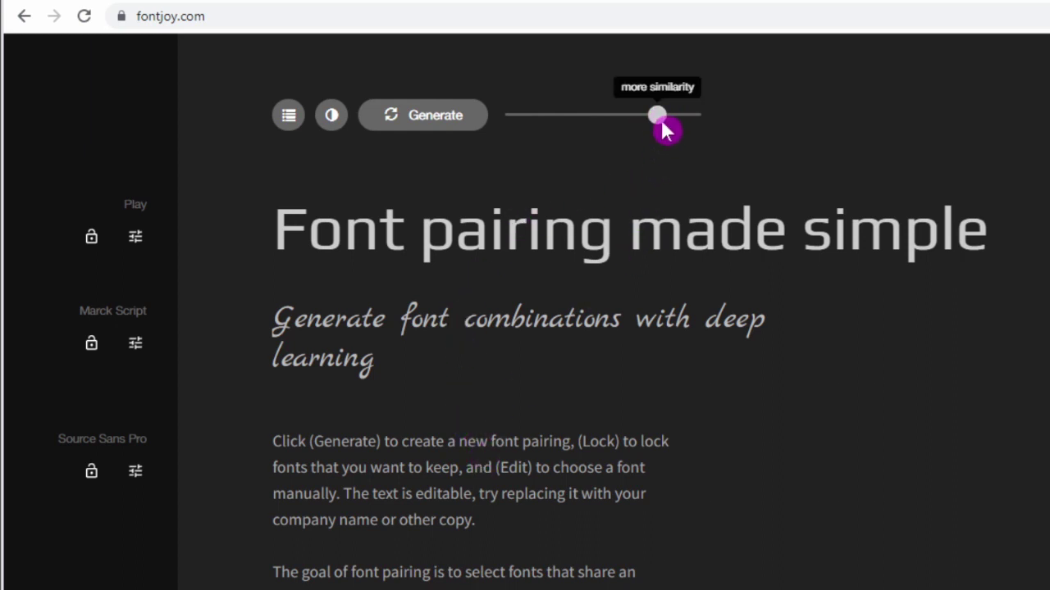
left_click_drag(663, 123, 542, 123)
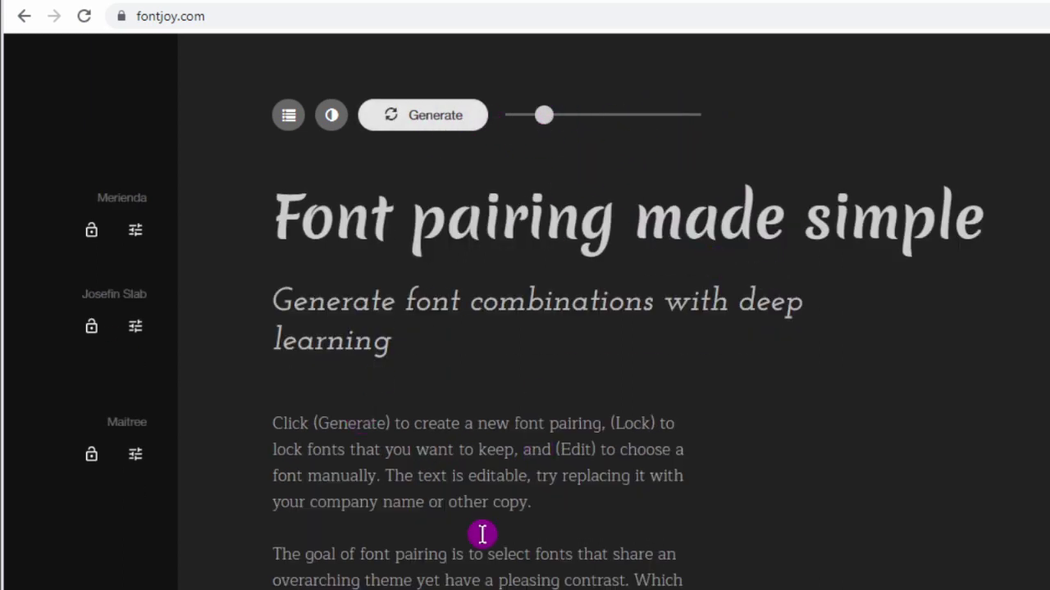
left_click_drag(543, 115, 636, 133)
left_click(430, 134)
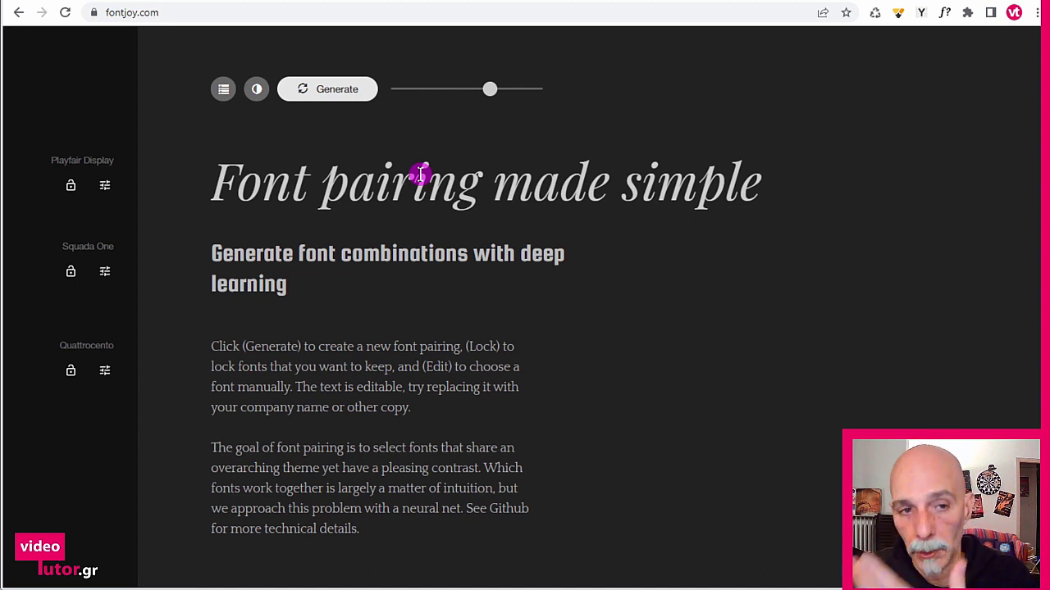
- View the Playfair Display heading font's specimen and styles on Google Fonts, and return to the Fontjoy pairing
left_click(93, 164)
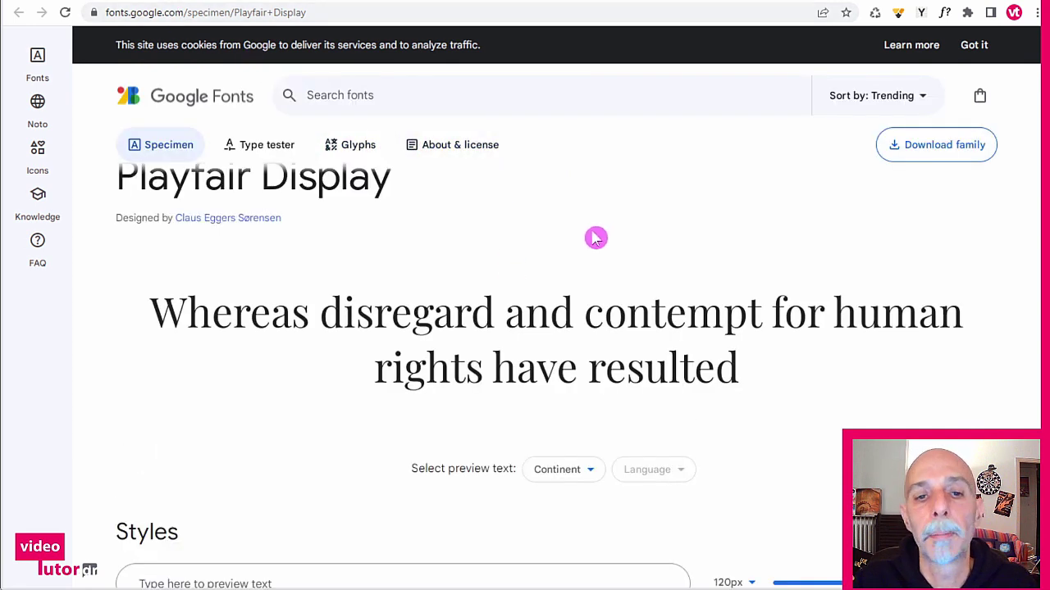
scroll(586, 239, "down", 3)
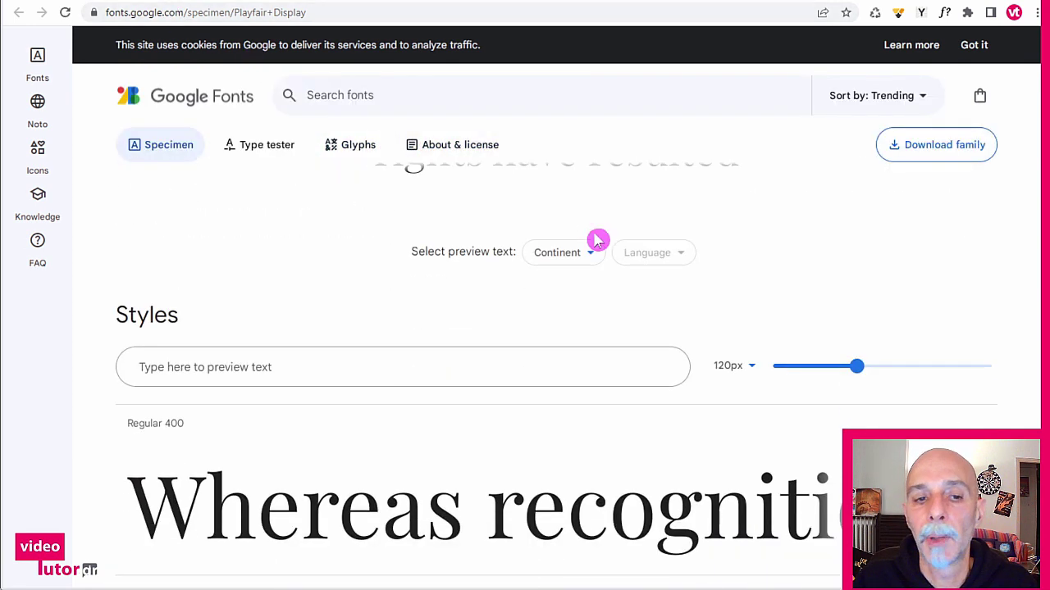
left_click(691, 1)
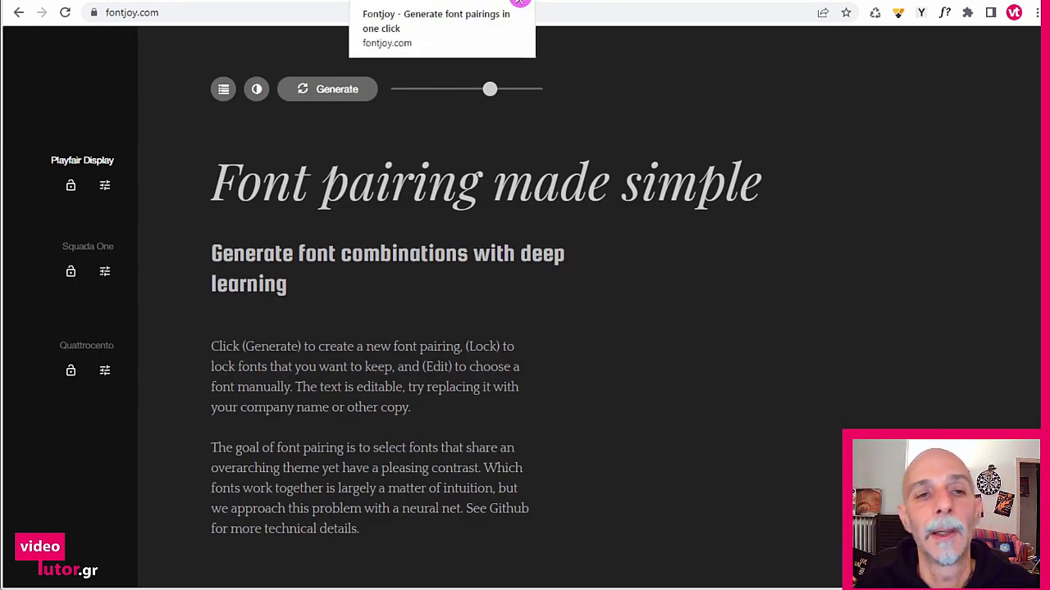
- Open the Mozilla Foundation homepage at foundation.mozilla.org/en/ and look over its headings and body text
left_click(236, 12)
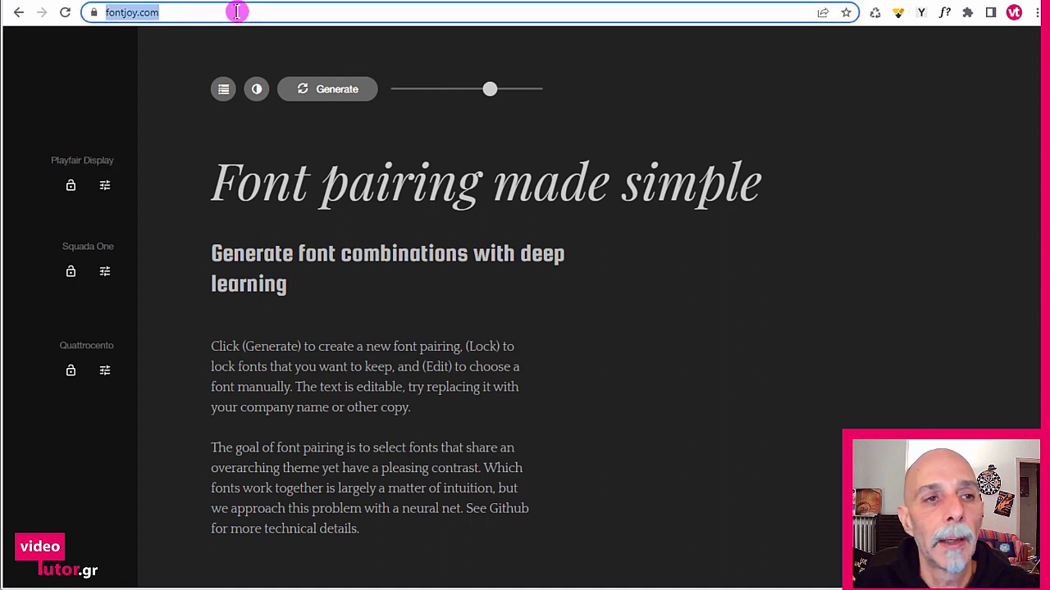
type("mozi")
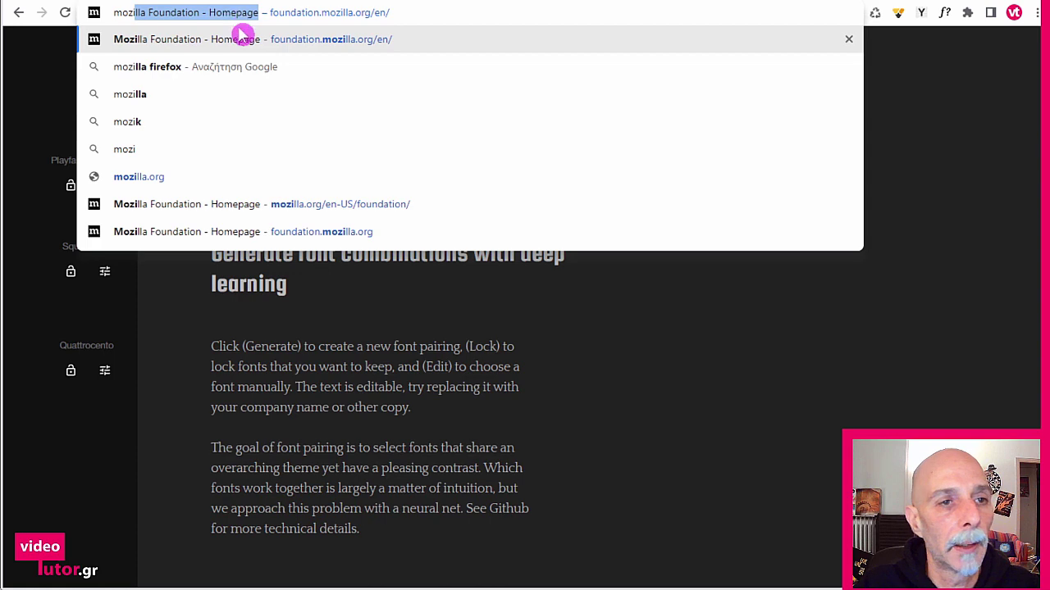
left_click(239, 39)
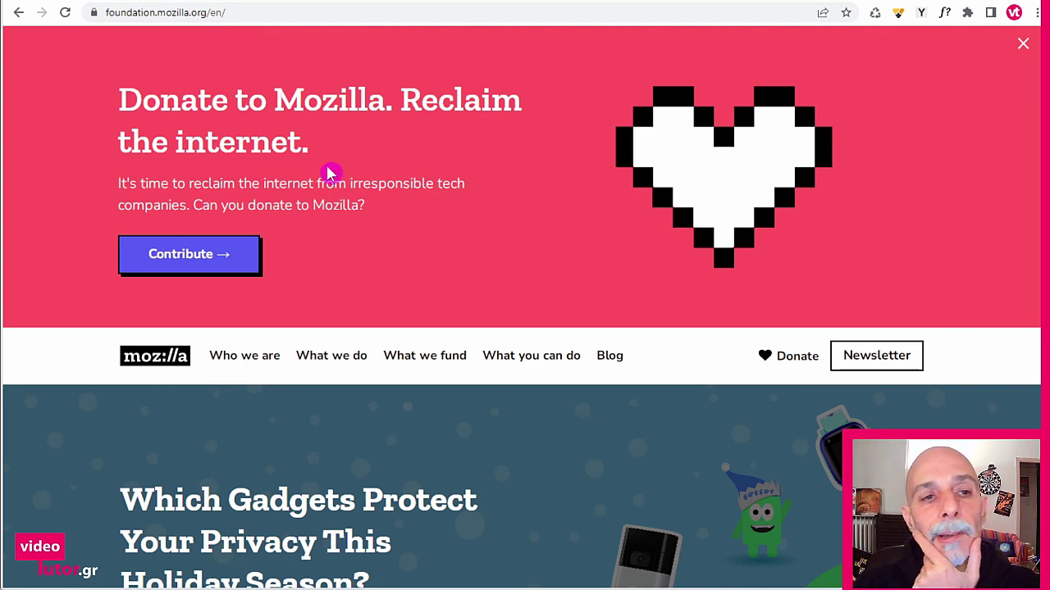
scroll(341, 168, "down", 4)
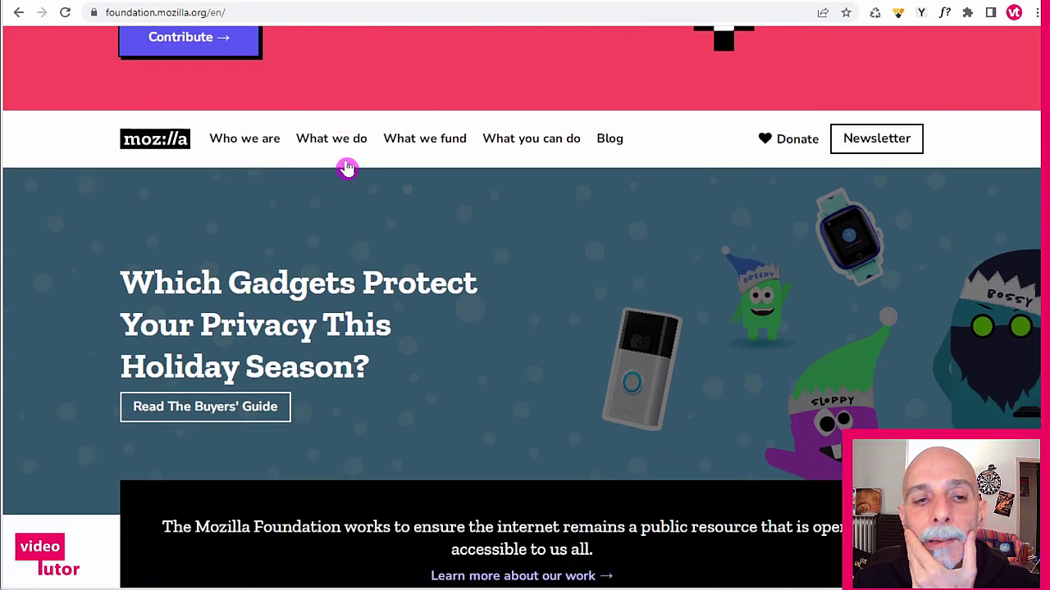
scroll(347, 166, "up", 5)
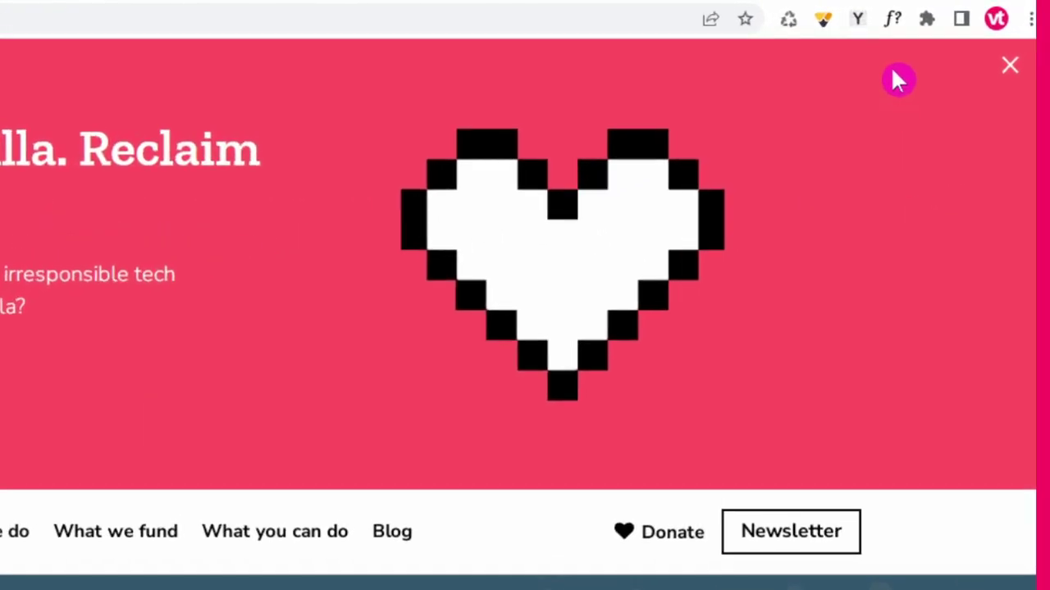
- Inspect the fonts of the Donate to Mozilla headline and the Read The Buyers' Guide link with the WhatFont extension, and exit WhatFont
left_click(894, 20)
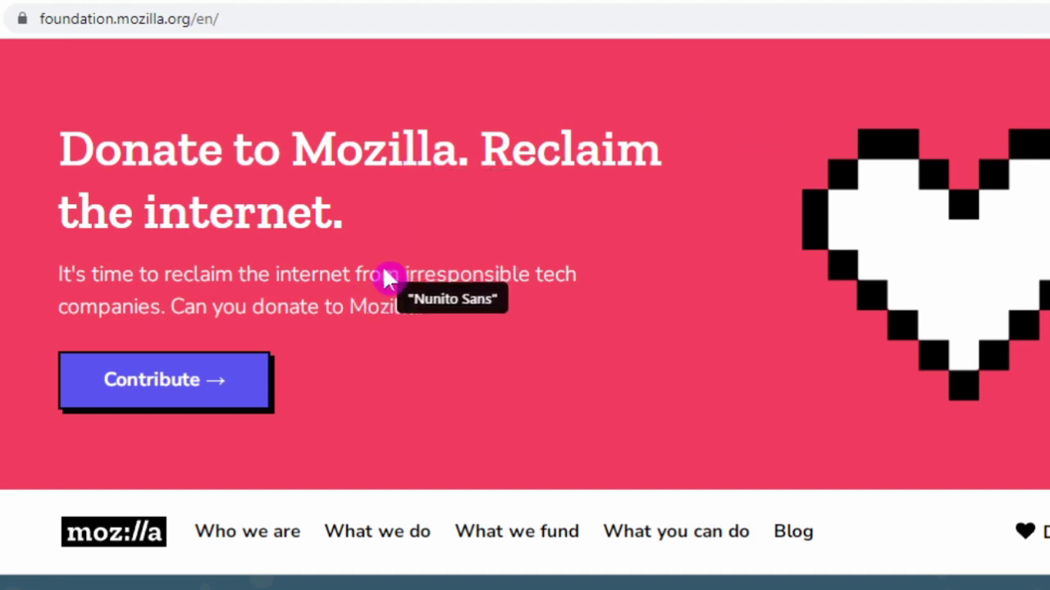
left_click(424, 160)
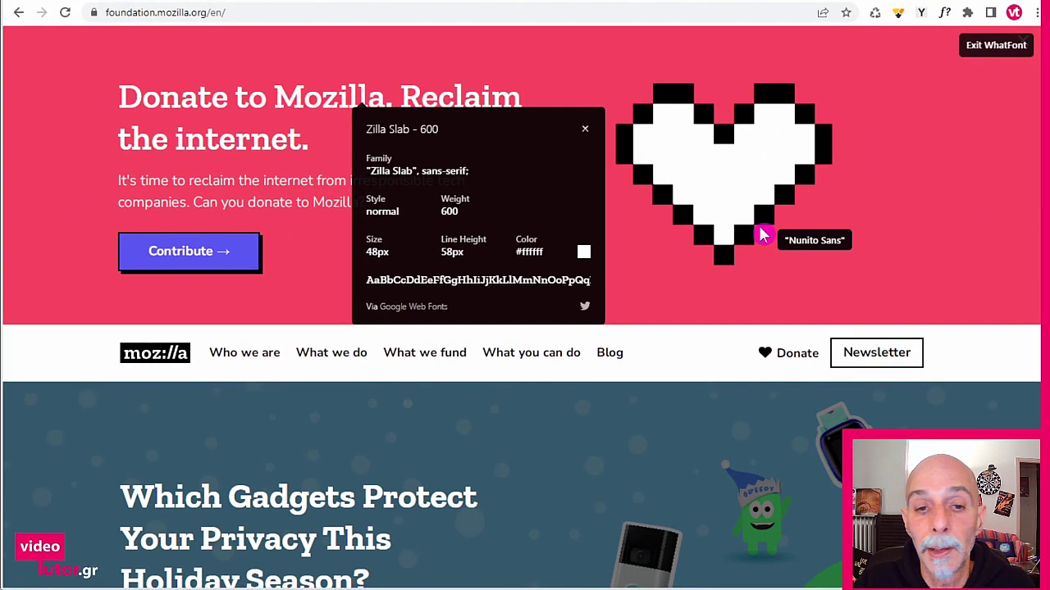
scroll(761, 236, "down", 3)
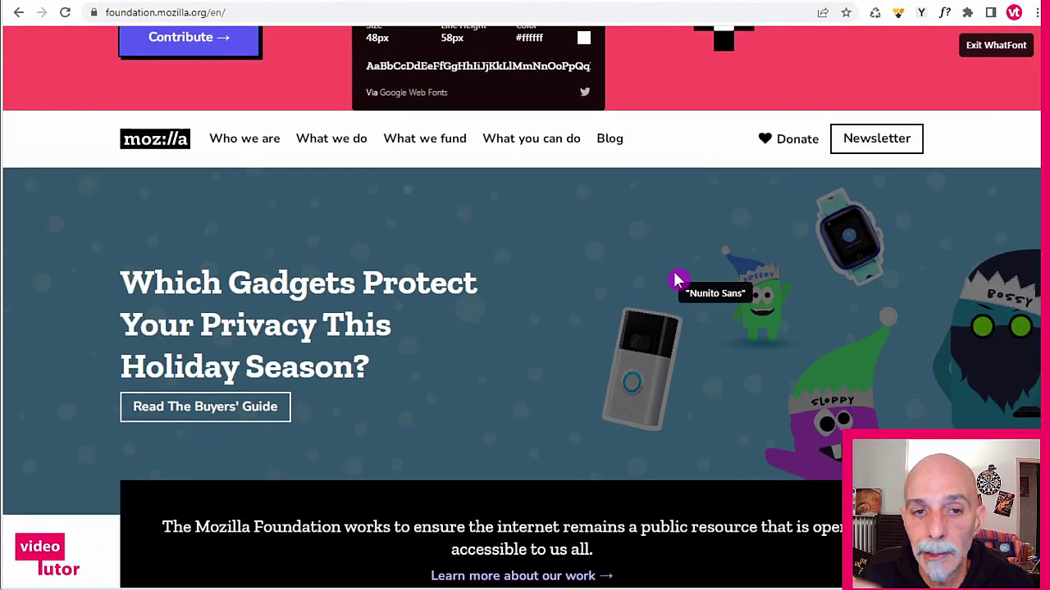
scroll(661, 274, "down", 2)
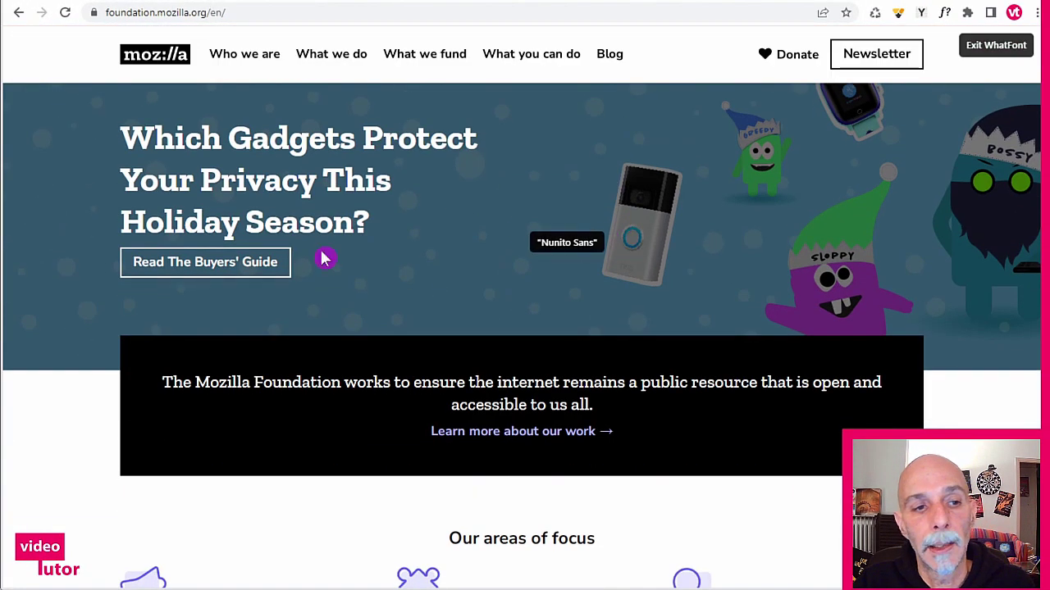
left_click(328, 264)
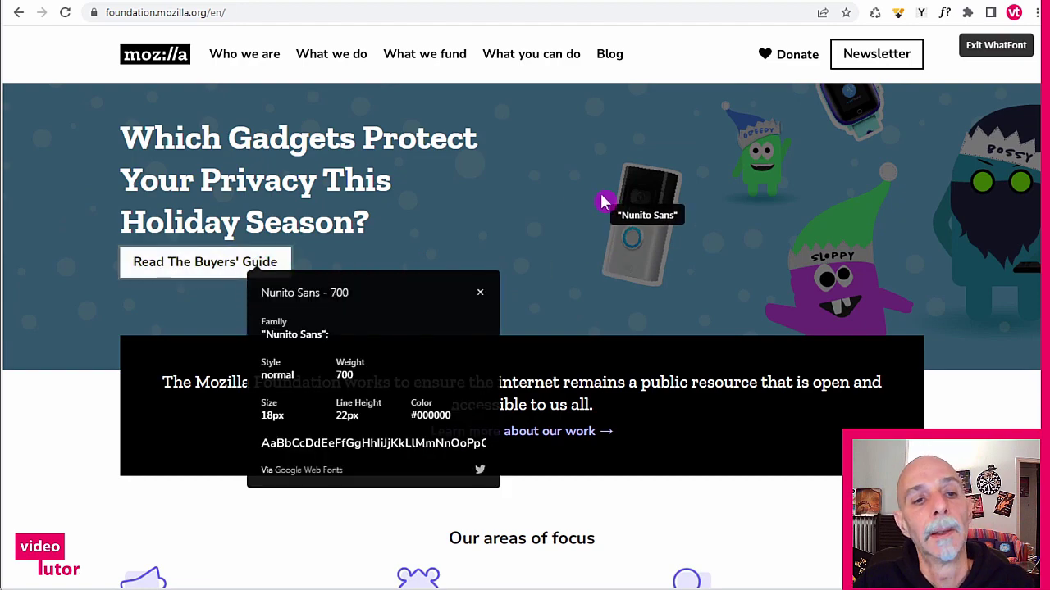
scroll(604, 201, "up", 4)
left_click(570, 199)
scroll(572, 205, "down", 4)
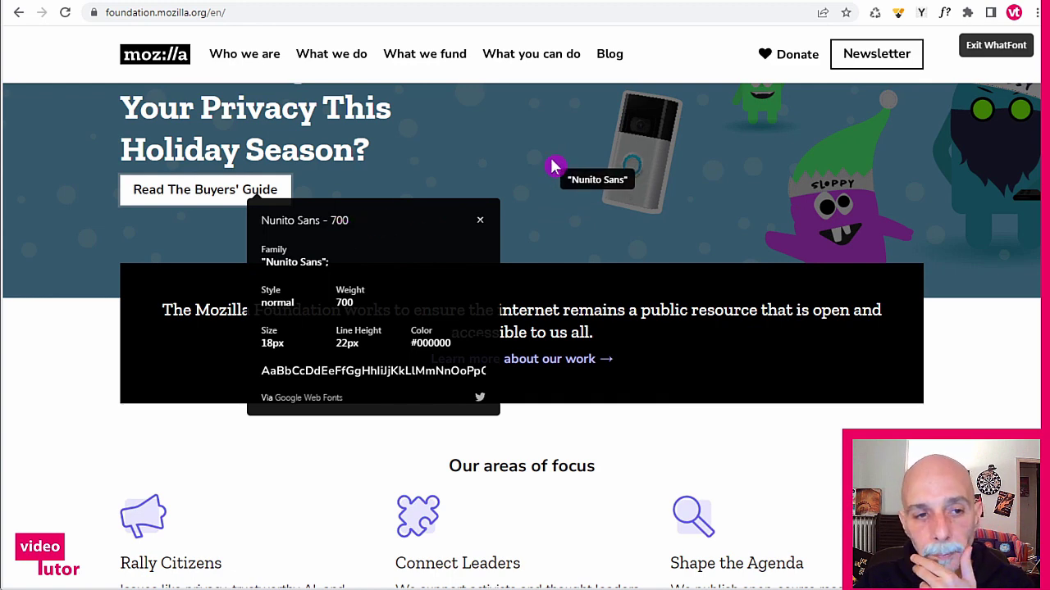
scroll(551, 164, "up", 5)
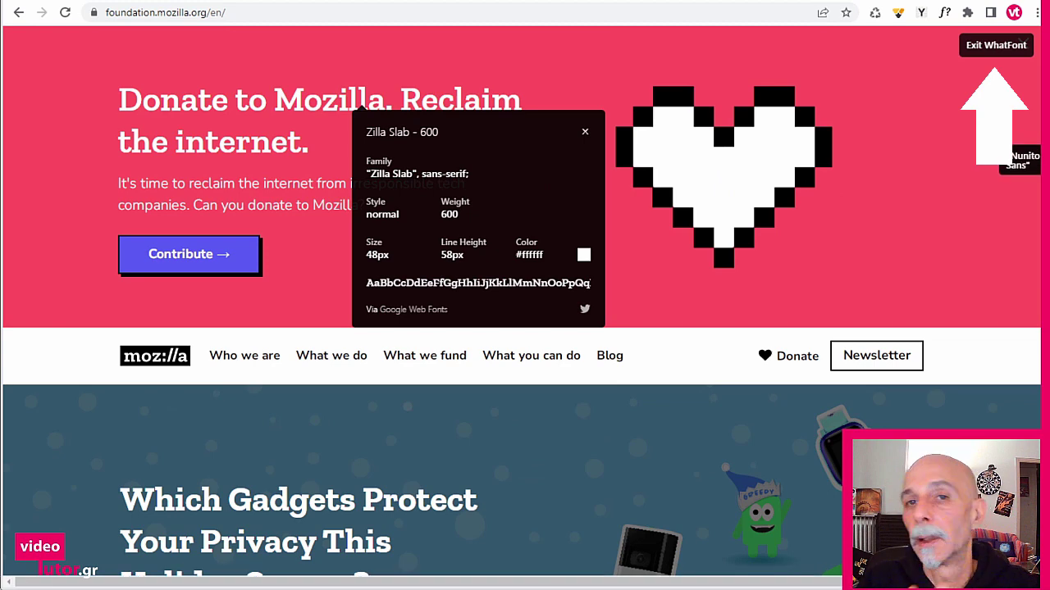
left_click(1001, 49)
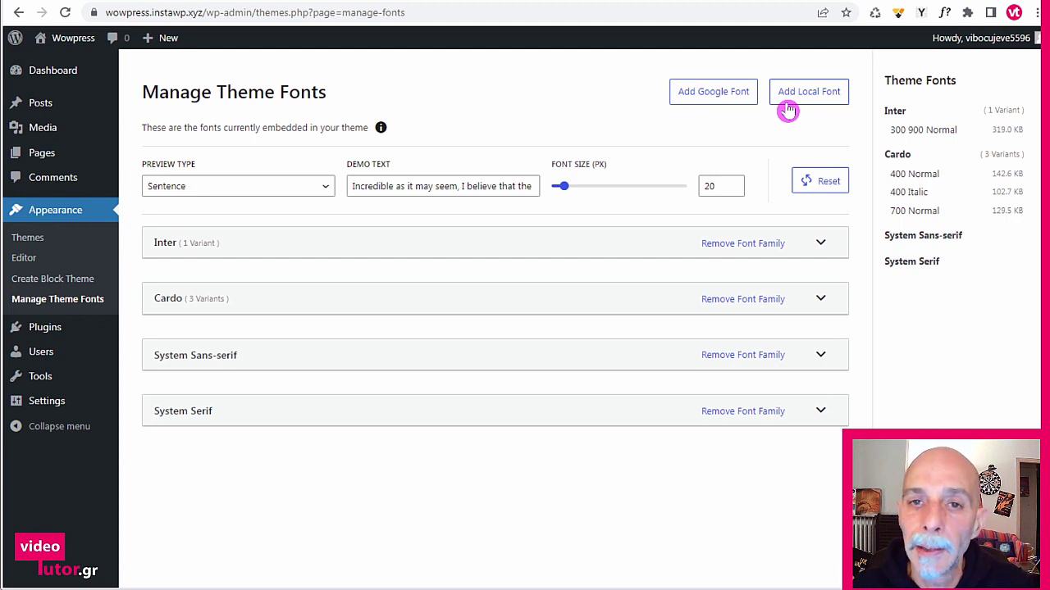
- Add the Google font Russo One in its 400 Normal variant to the Twenty Twenty-Four theme in WordPress
left_click(703, 108)
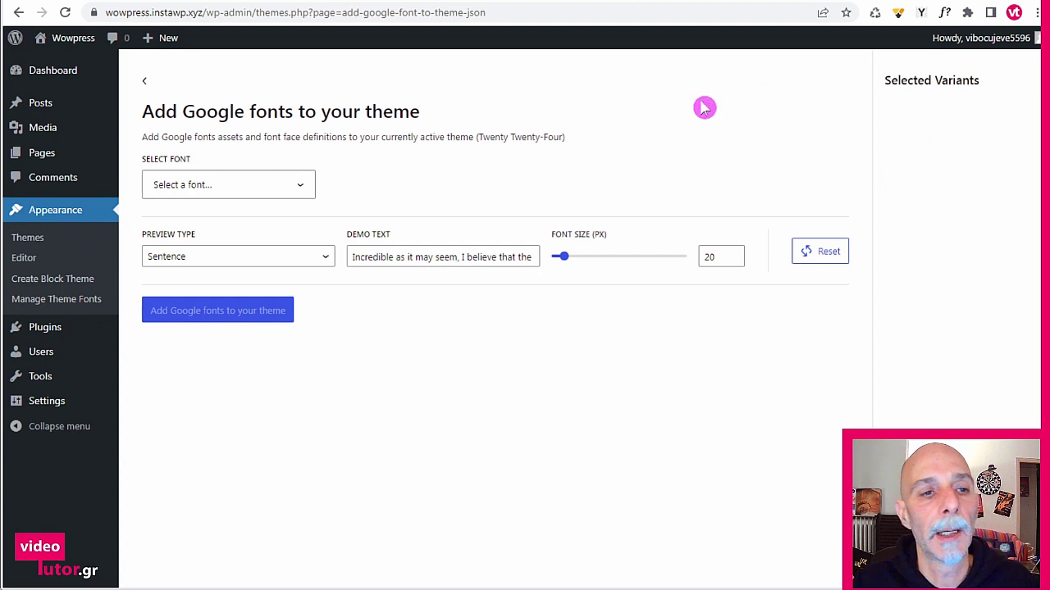
left_click(299, 188)
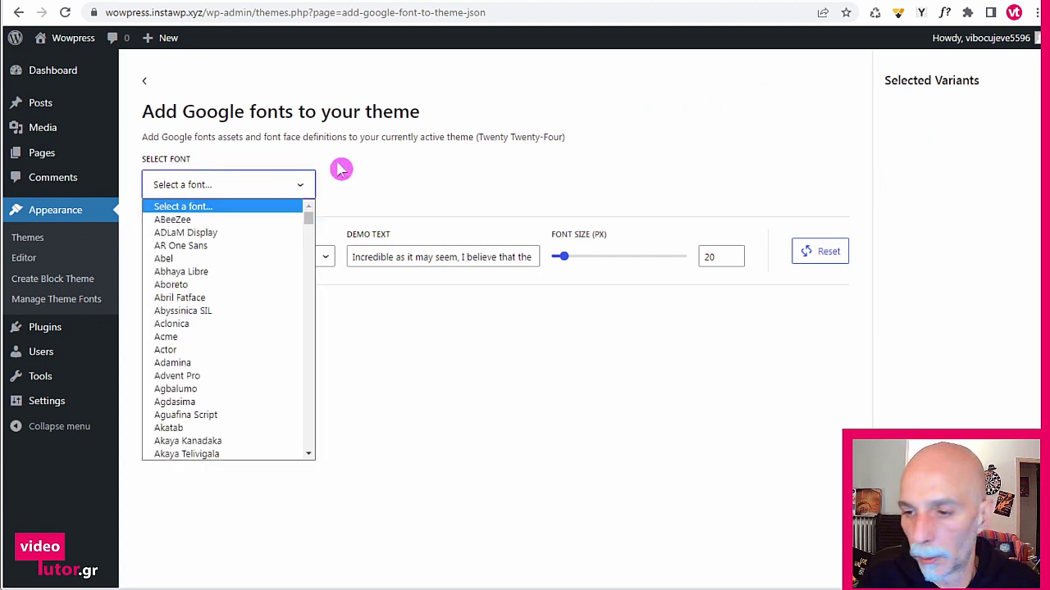
type("rub")
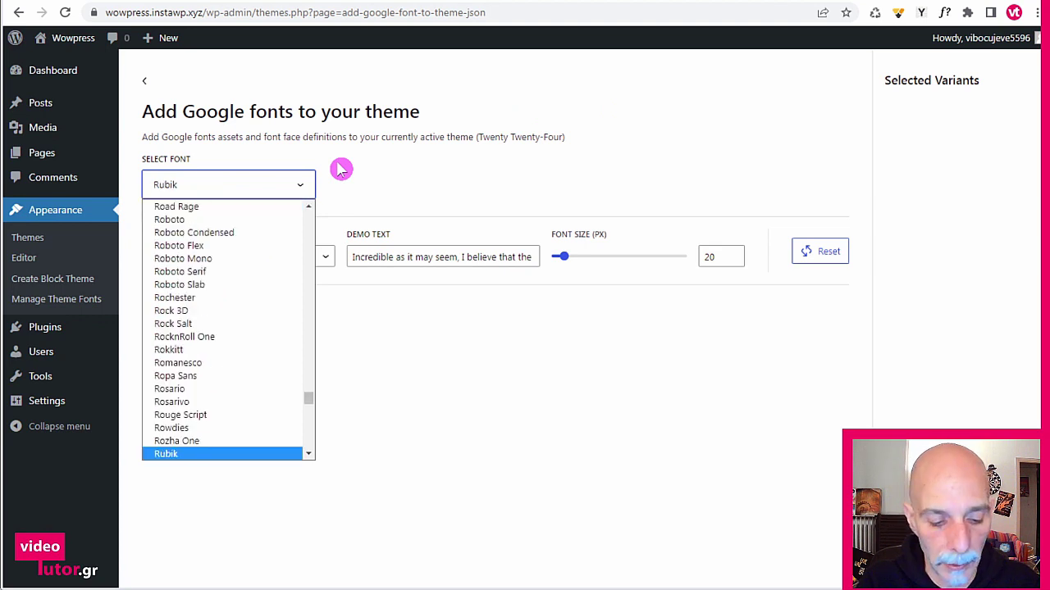
type("russ")
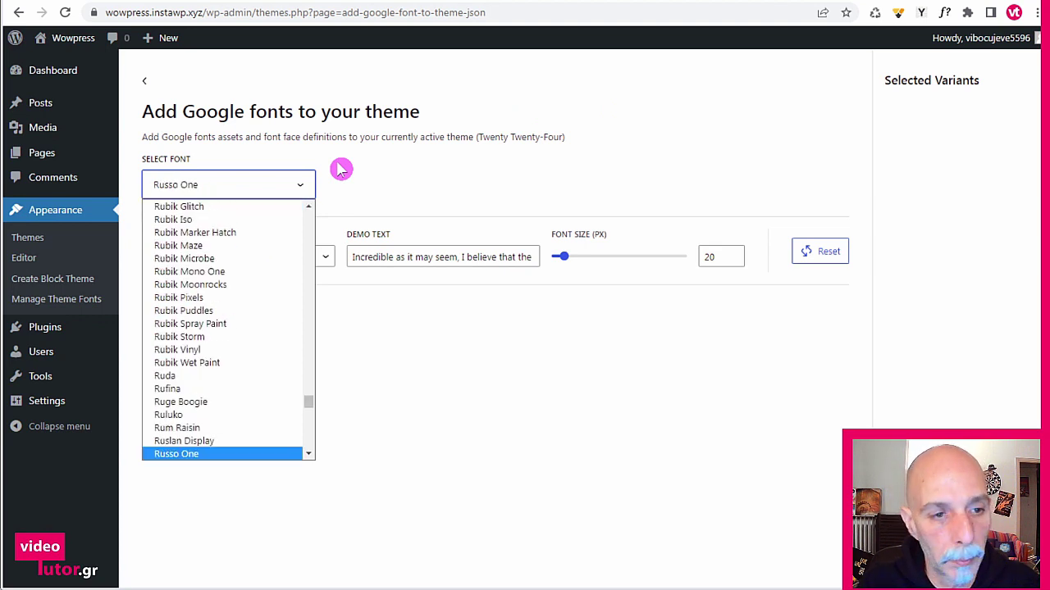
scroll(297, 279, "up", 20)
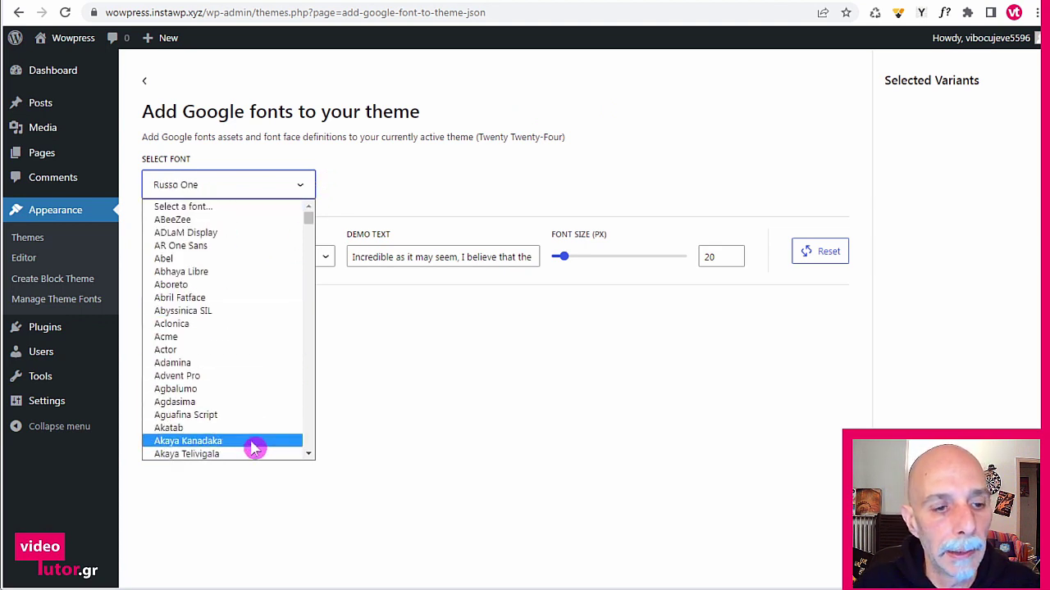
left_click(221, 191)
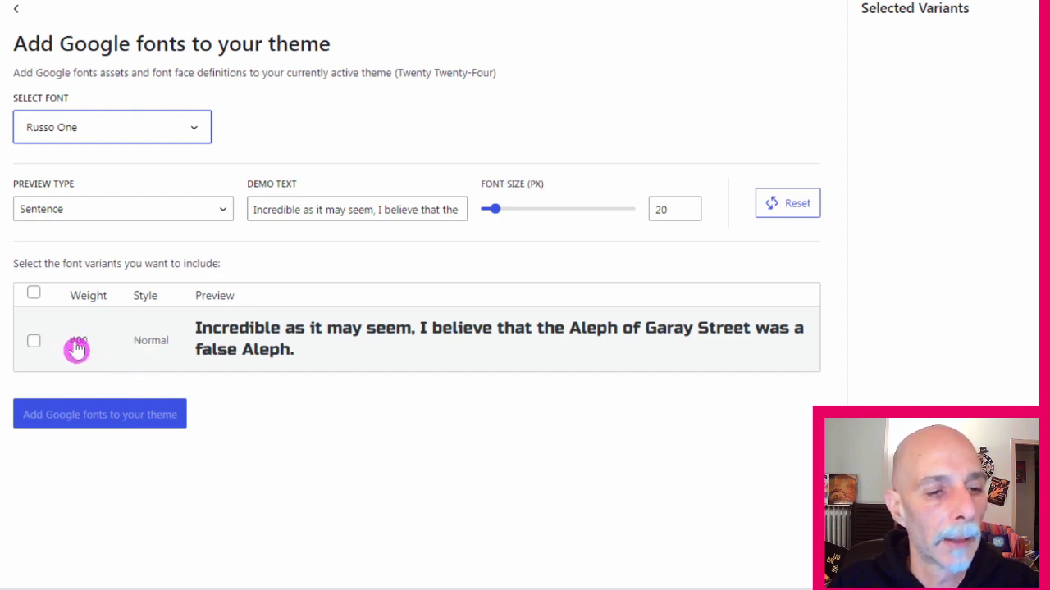
left_click(34, 344)
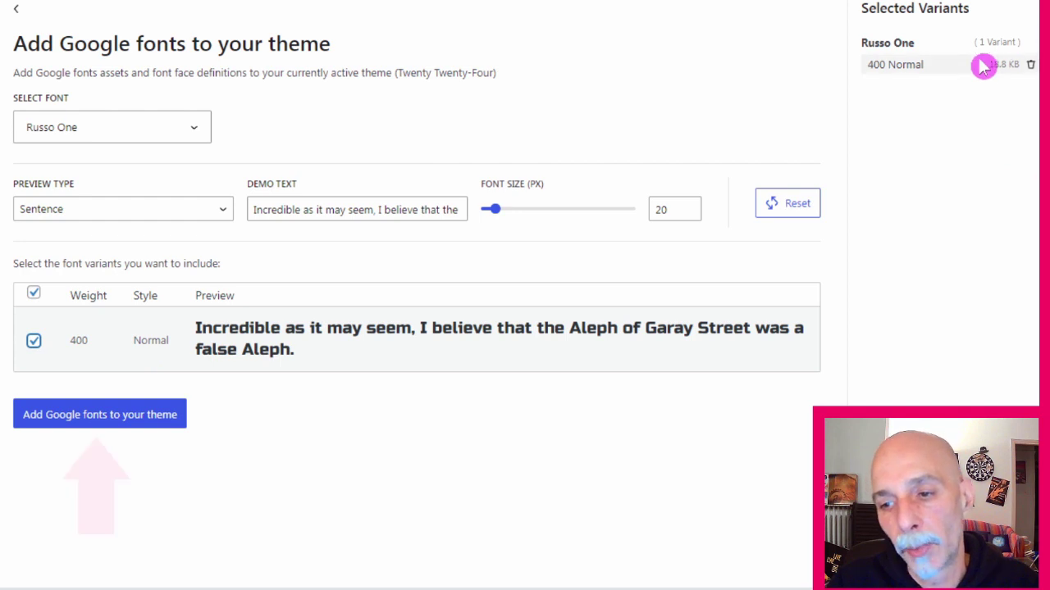
left_click(113, 414)
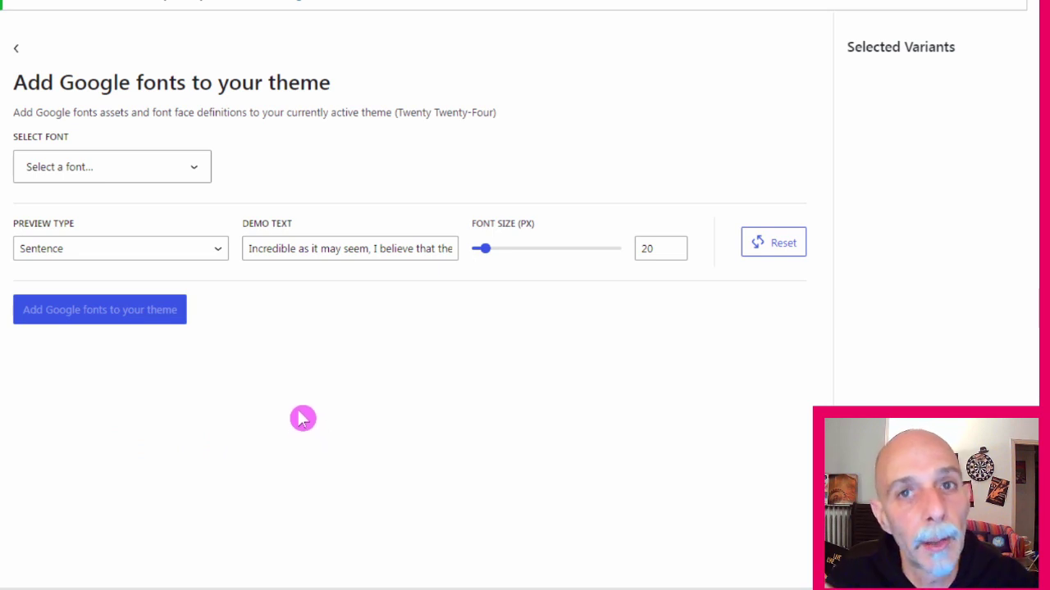
- Choose Imprima as the next Google font for the theme
left_click(107, 179)
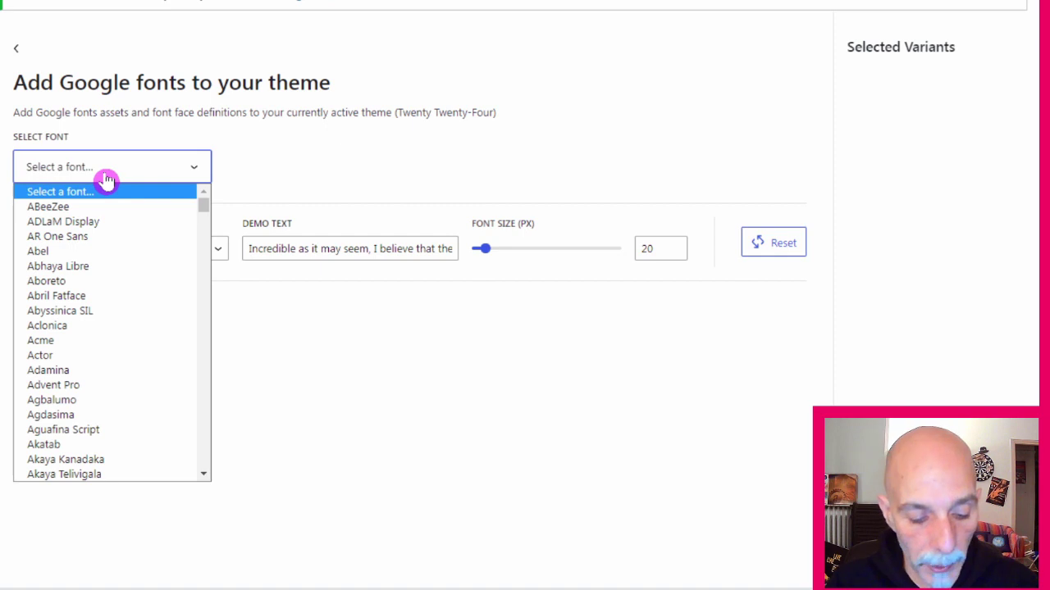
type("imp")
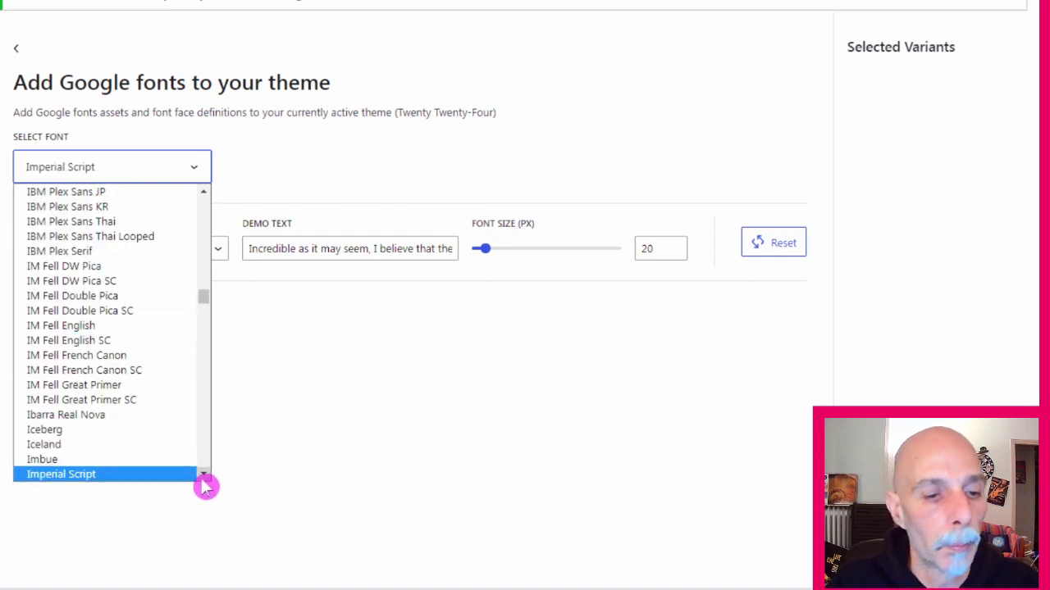
left_click(202, 476)
scroll(202, 476, "down", 4)
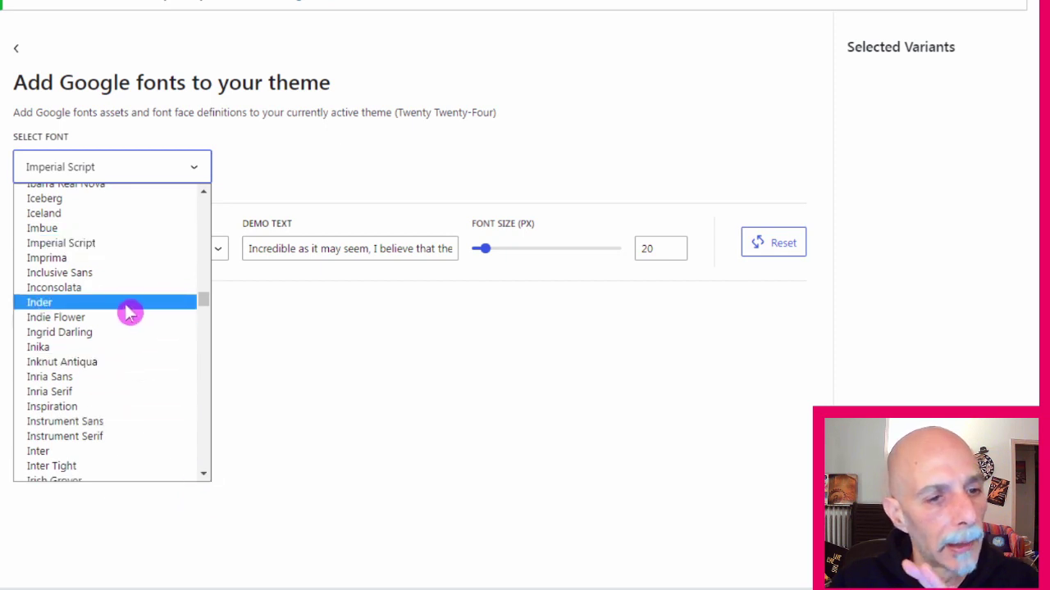
left_click(103, 259)
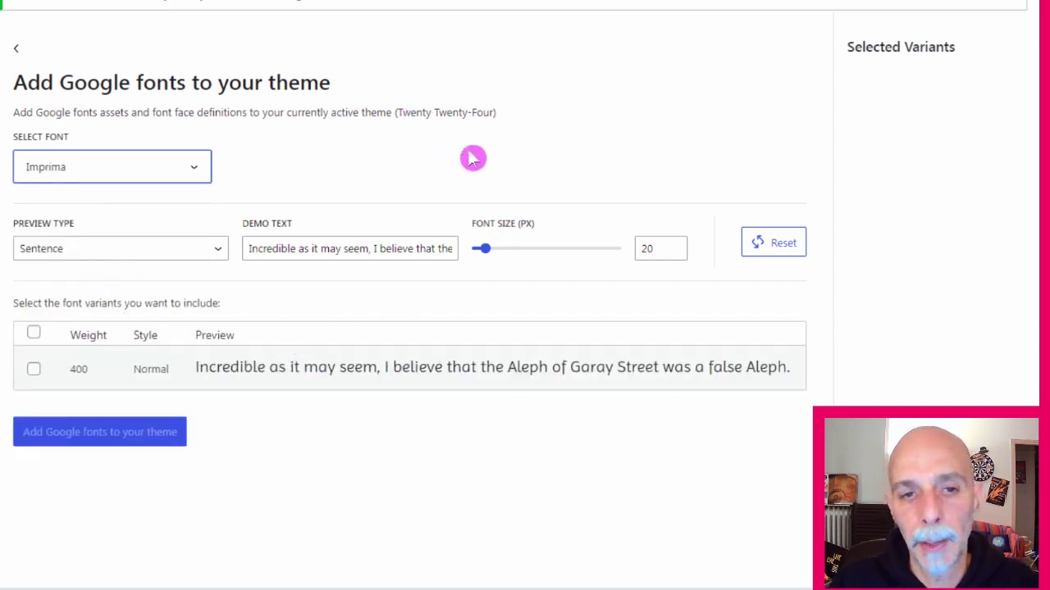
left_click(640, 89)
scroll(639, 89, "down", 1)
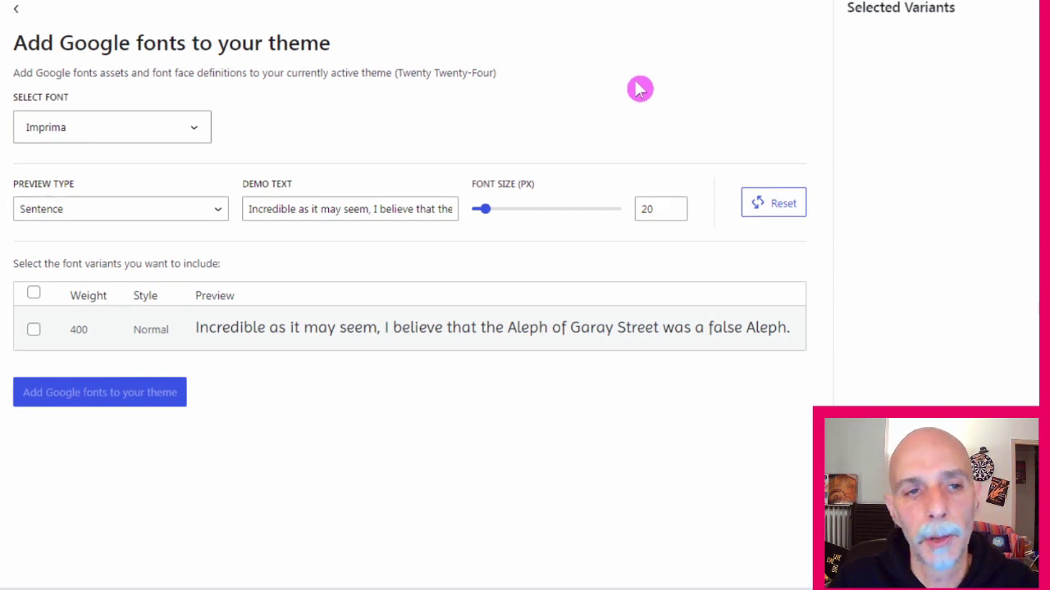
- Preview Imprima as a paragraph, trying a font size of 12 px and setting it to 17 px
left_click(158, 218)
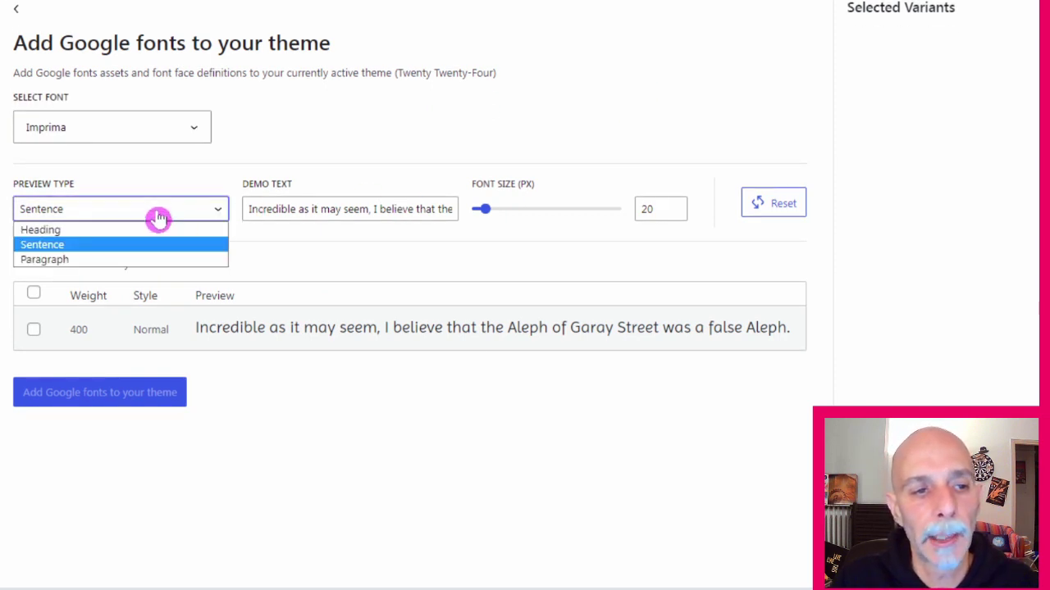
left_click(146, 259)
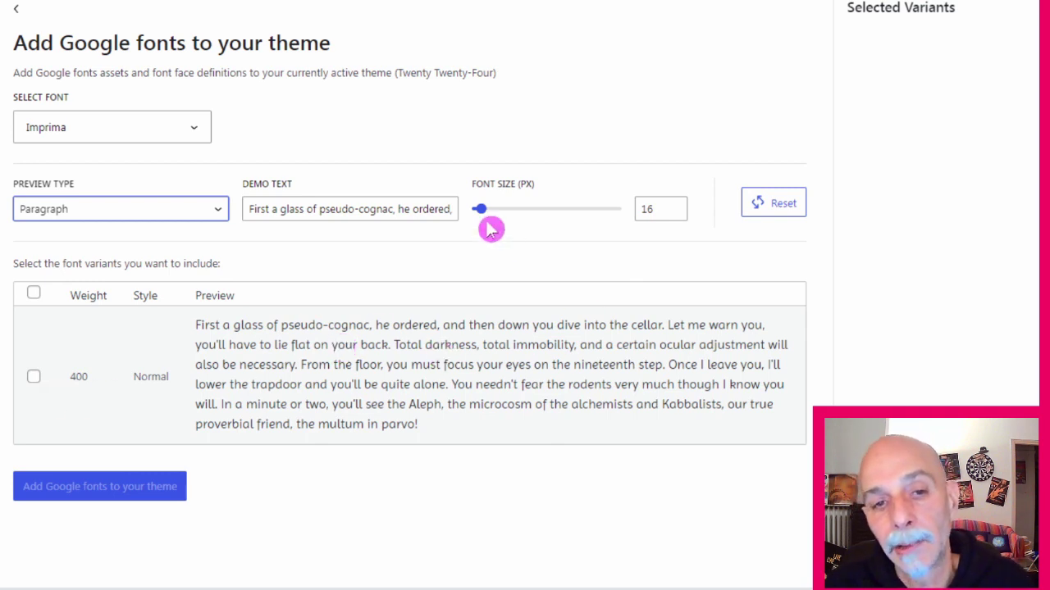
left_click_drag(487, 217, 538, 182)
left_click(539, 182)
left_click_drag(648, 209, 639, 231)
type("12")
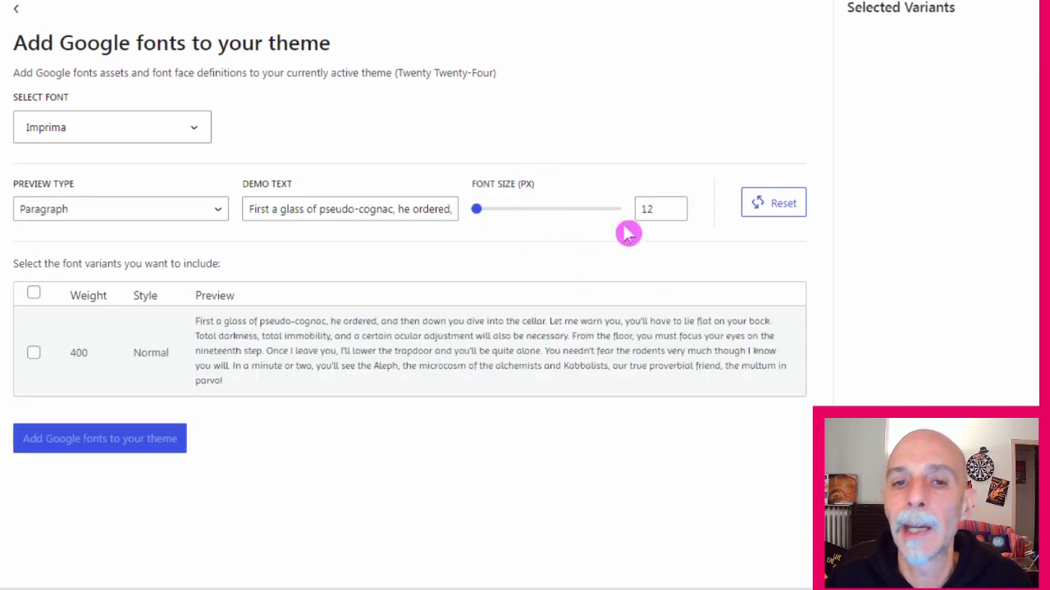
left_click(479, 214)
left_click_drag(482, 213, 485, 214)
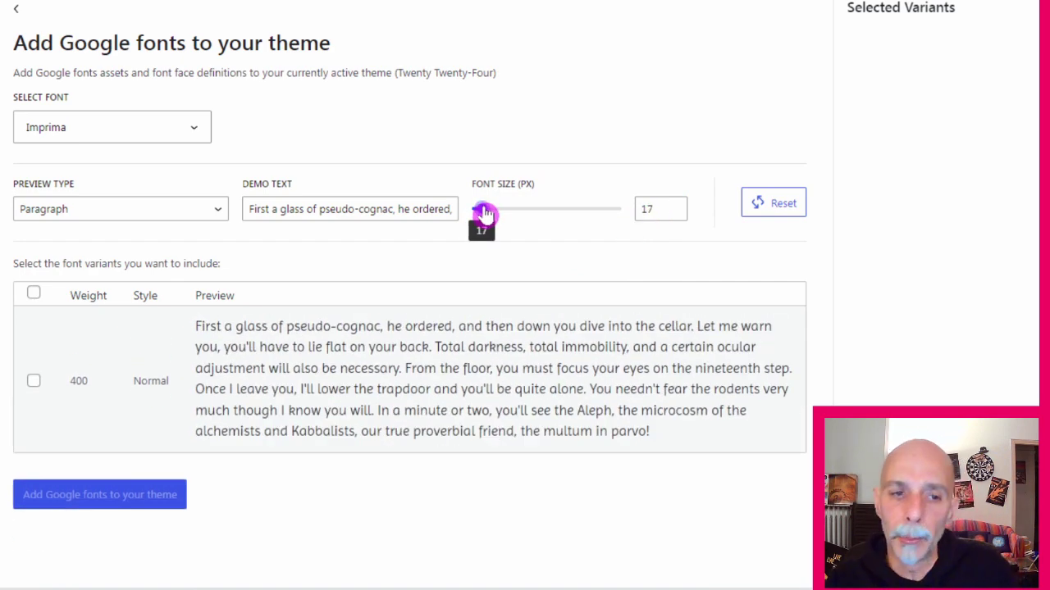
- Add the 400 Normal variant of Imprima to the theme and open the list of managed theme fonts
left_click(33, 382)
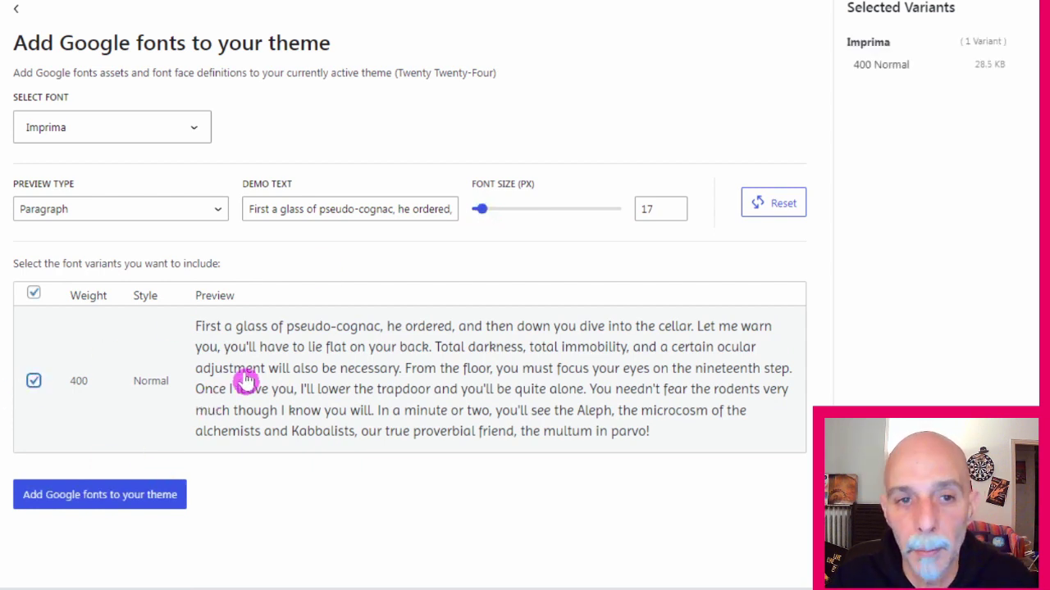
left_click(117, 506)
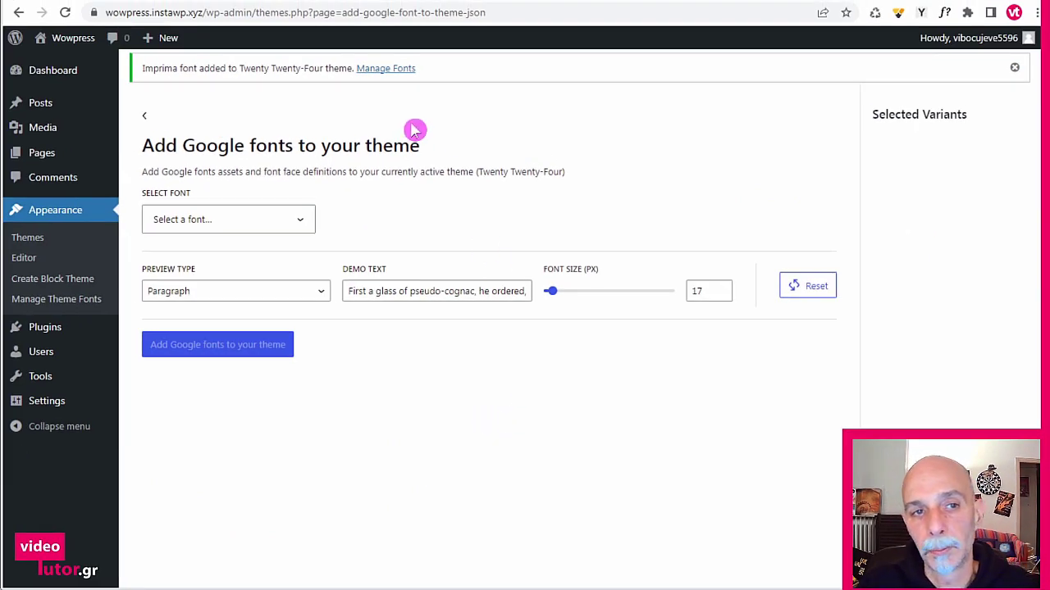
left_click(390, 69)
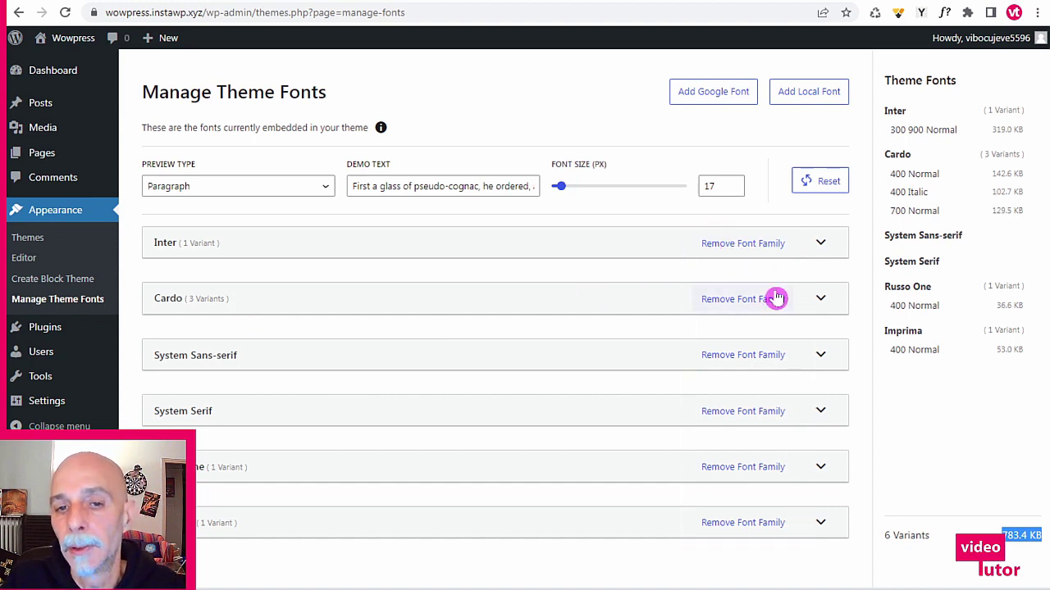
mouse_move(1029, 136)
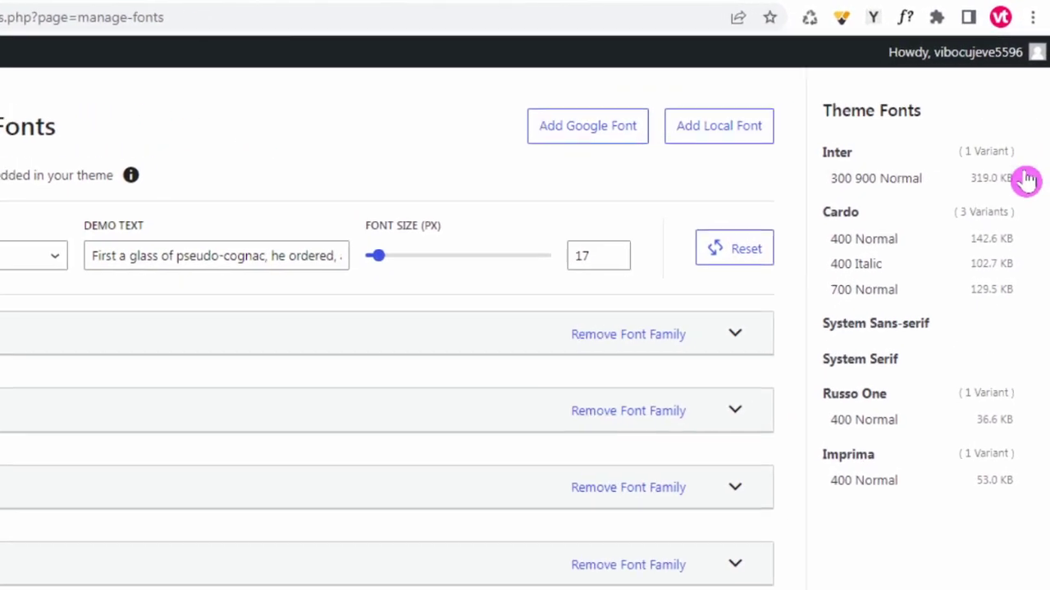
mouse_move(954, 284)
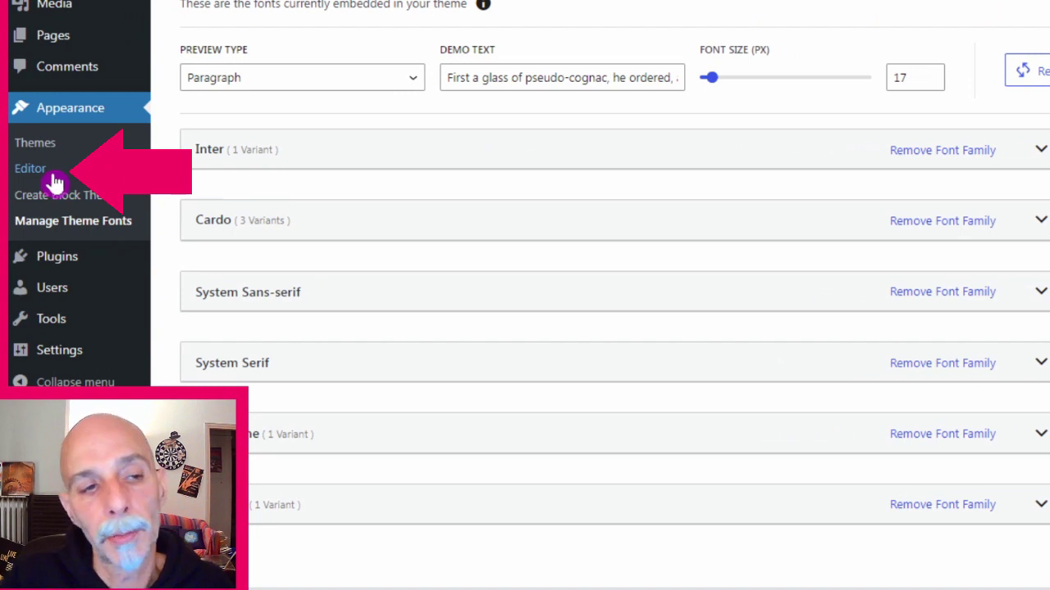
- Open the site editor and look over the fonts used in the home page preview
left_click(53, 182)
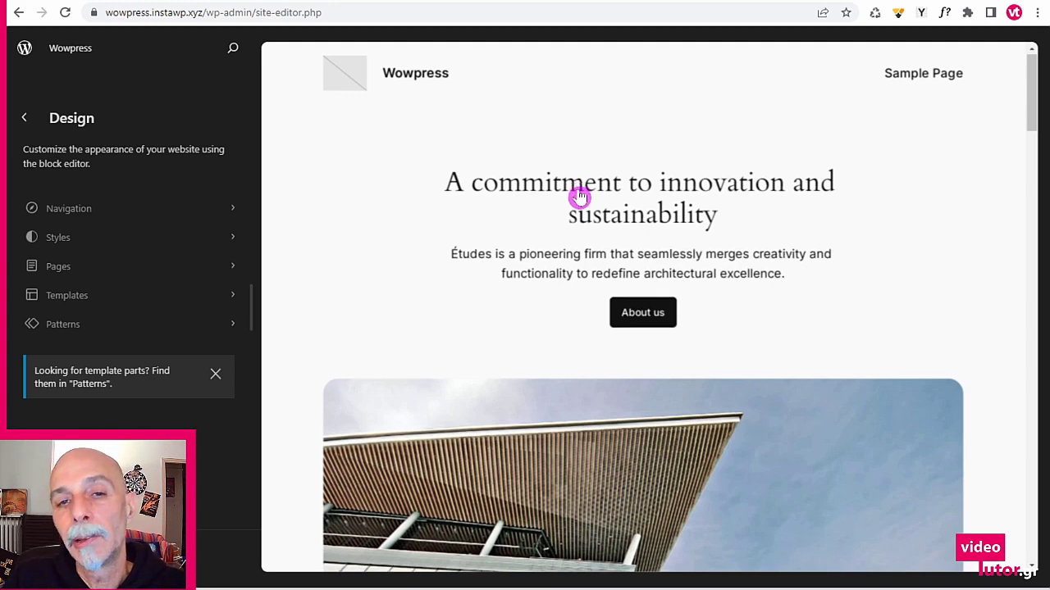
scroll(579, 195, "down", 10)
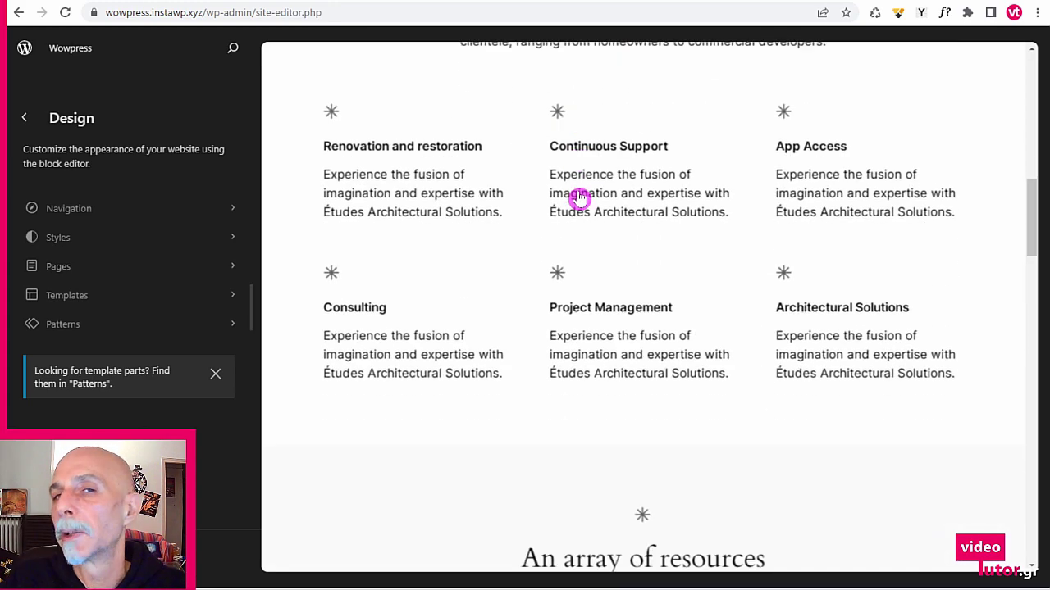
scroll(579, 198, "down", 1)
scroll(579, 201, "up", 5)
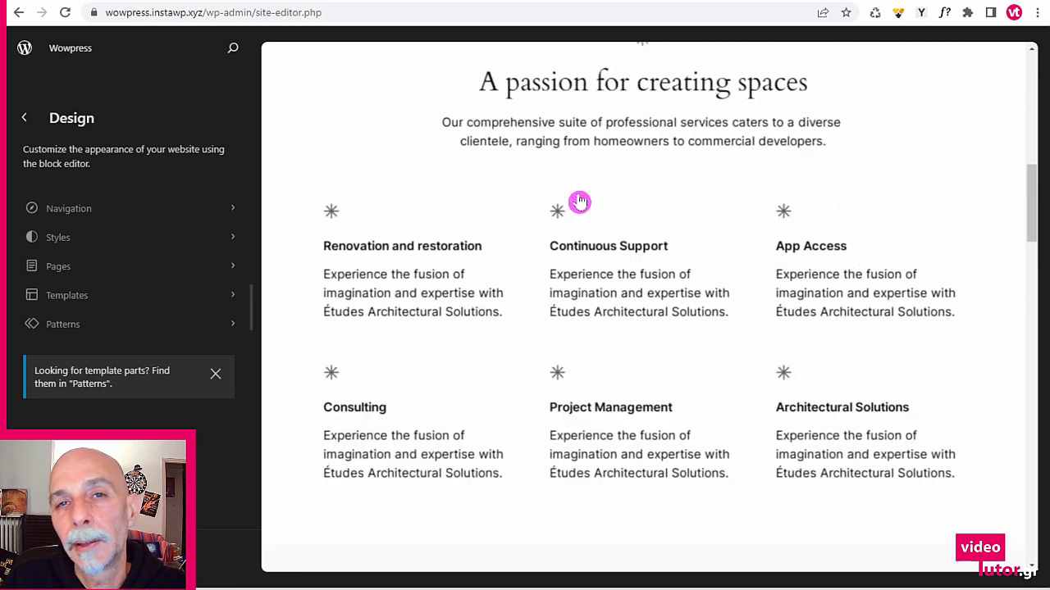
scroll(579, 201, "up", 5)
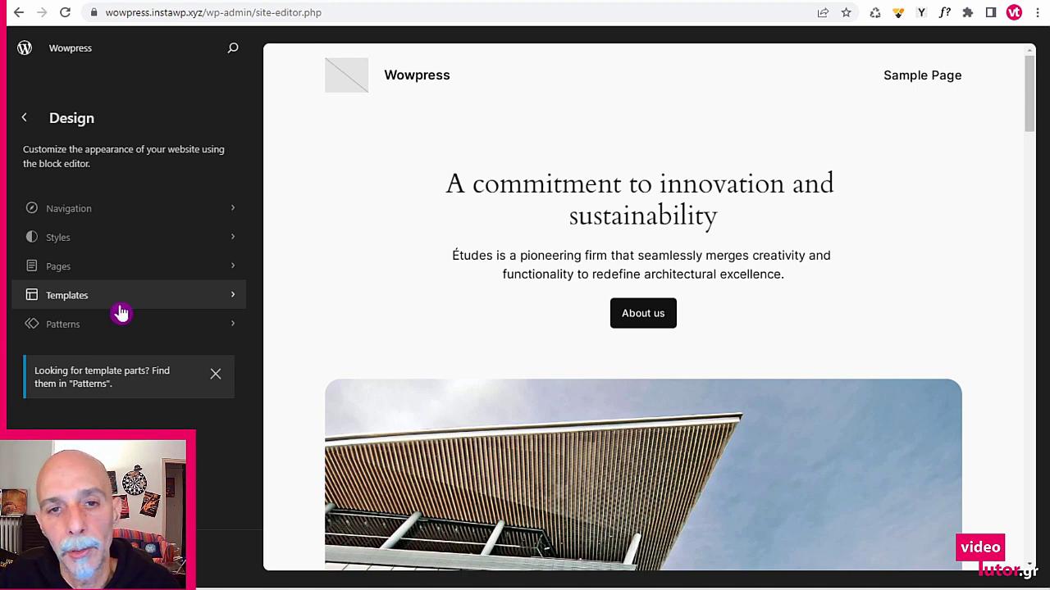
- Open the Blog Home template for editing and show its Styles settings, dismissing the welcome guides
left_click(773, 239)
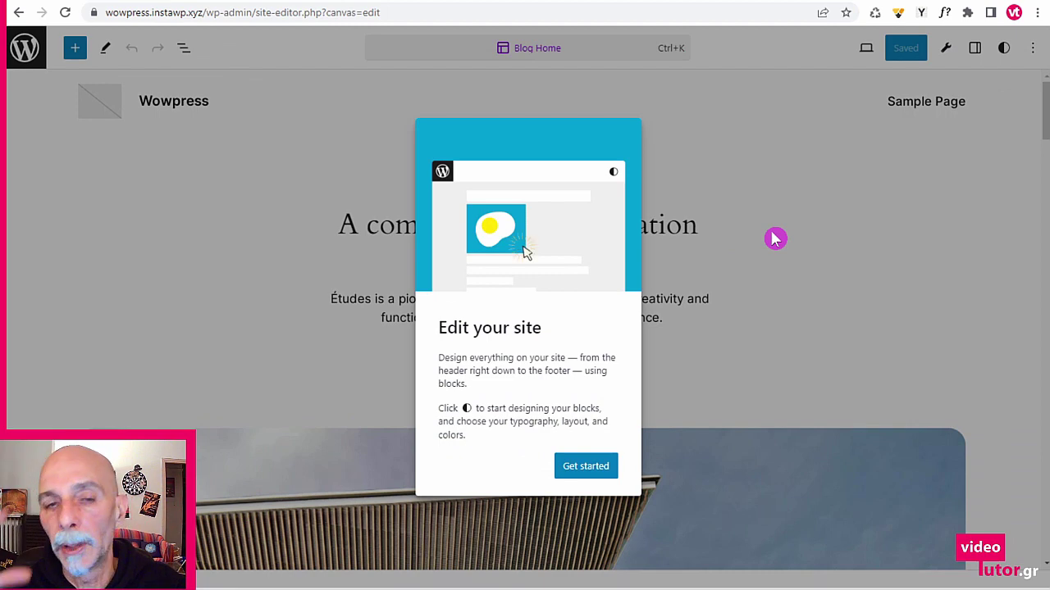
left_click(775, 239)
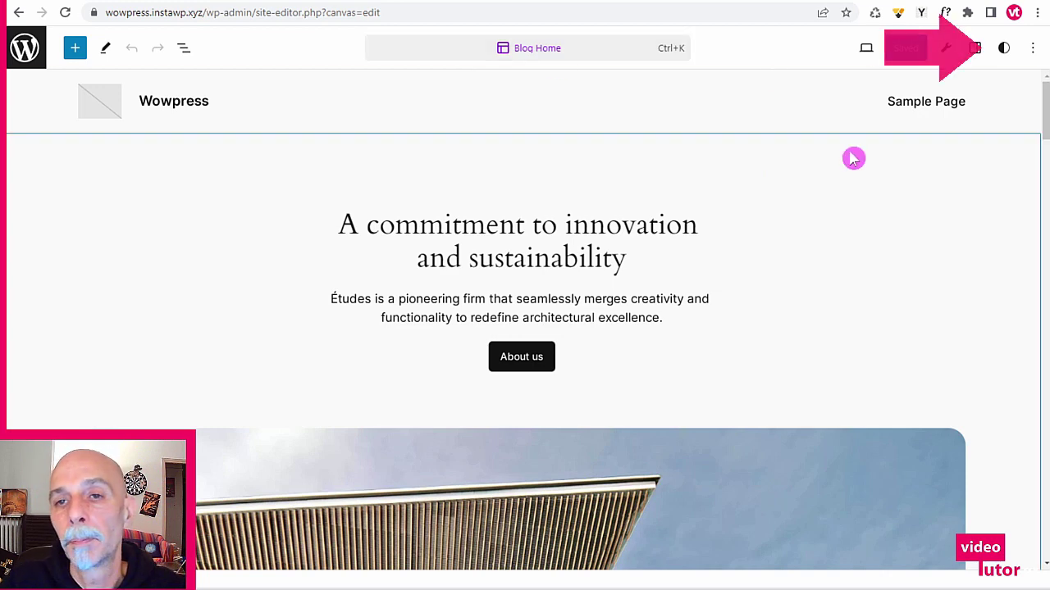
left_click(1003, 48)
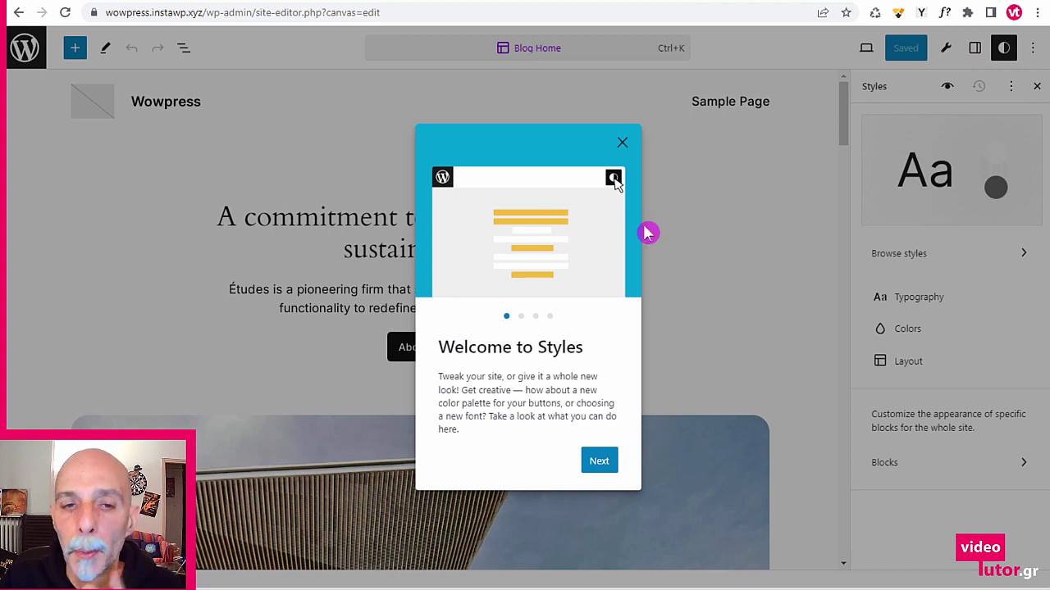
left_click(623, 145)
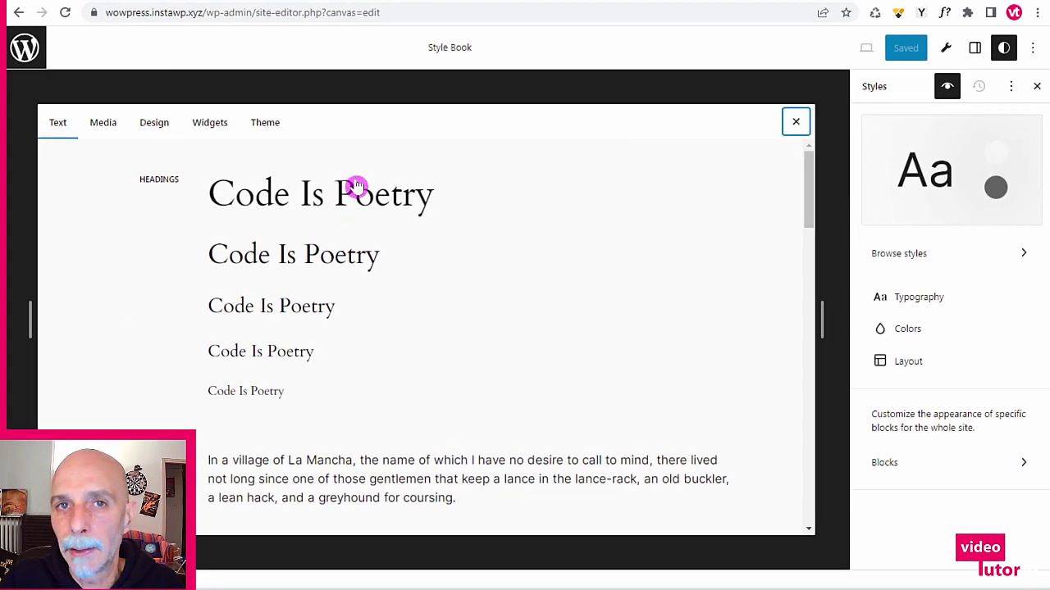
- Inspect the heading styles in the Style Book, return to the styles overview and close the Style Book
left_click(307, 204)
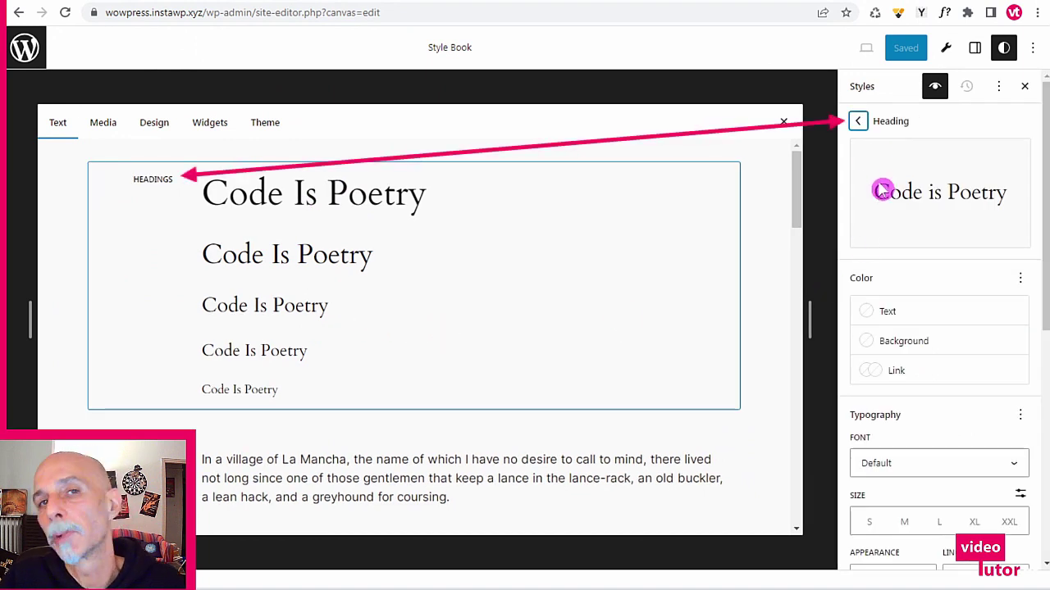
left_click(811, 271)
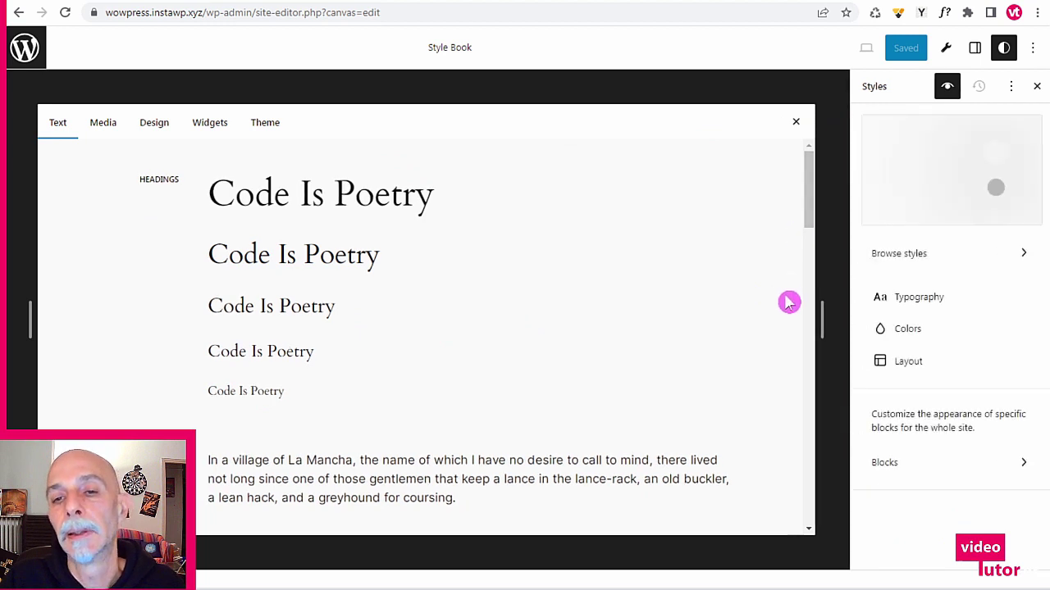
left_click(795, 125)
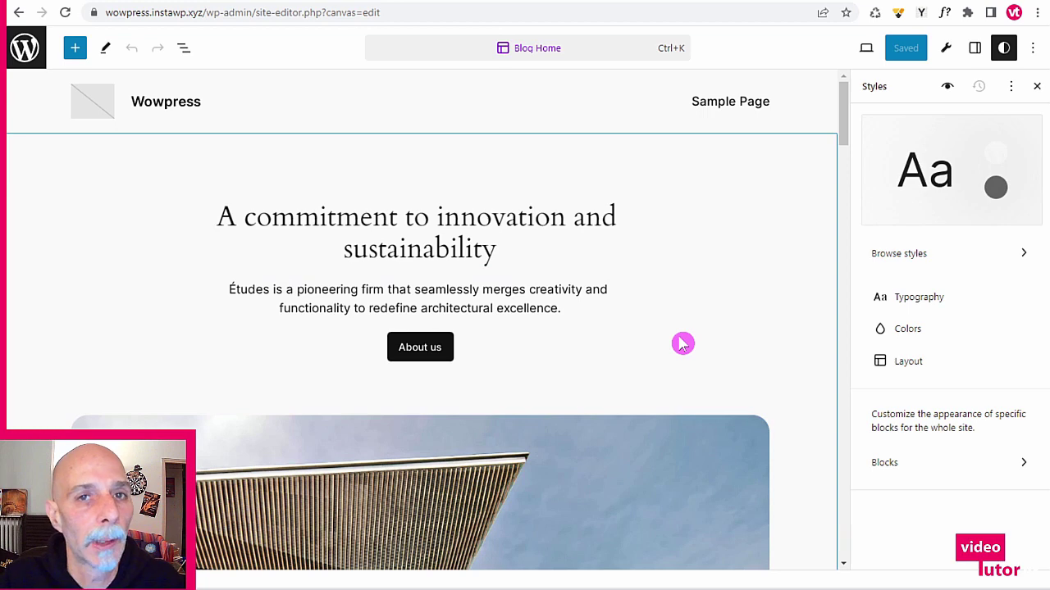
- Set the site's text font to Imprima in the typography styles and check it on the page
left_click(933, 299)
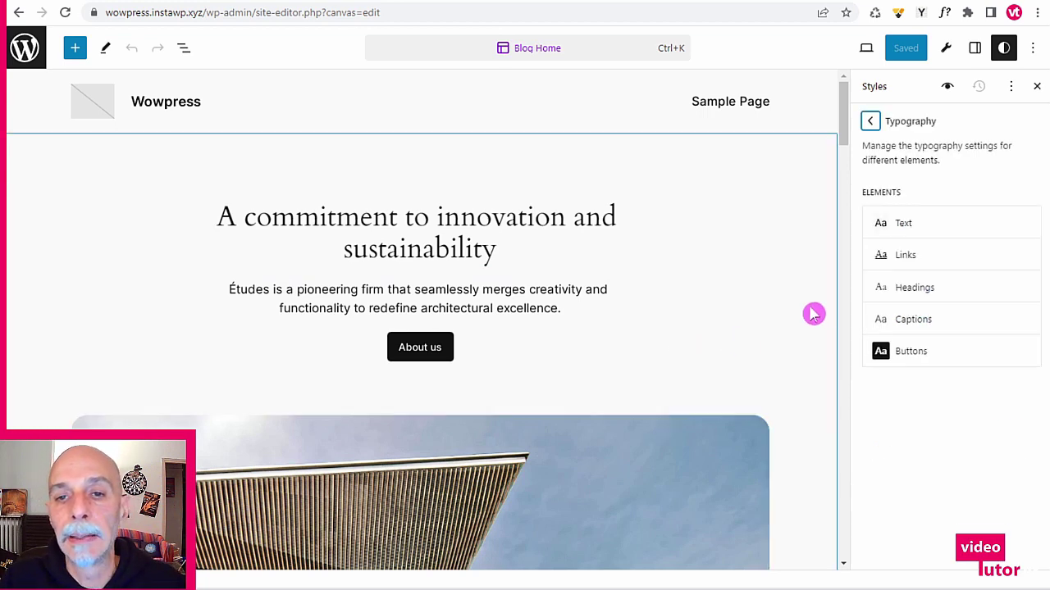
left_click(965, 222)
left_click(914, 328)
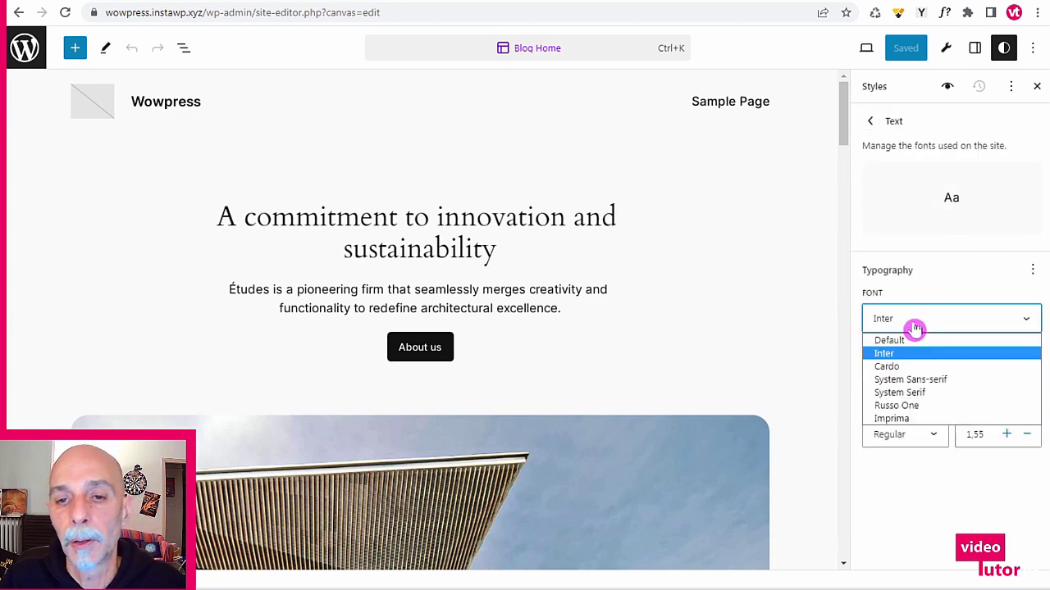
left_click(905, 419)
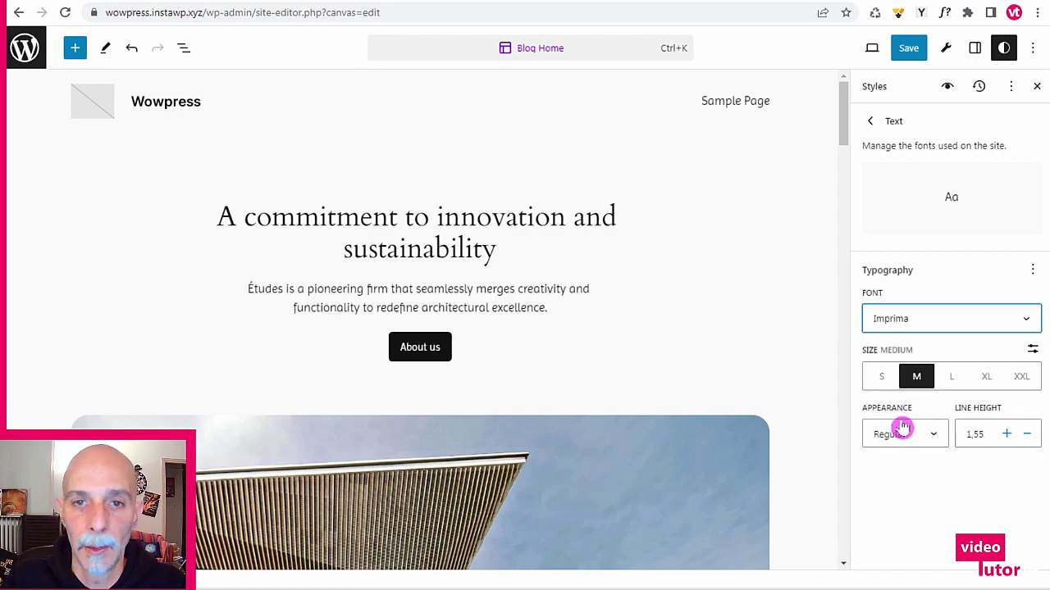
scroll(717, 230, "down", 6)
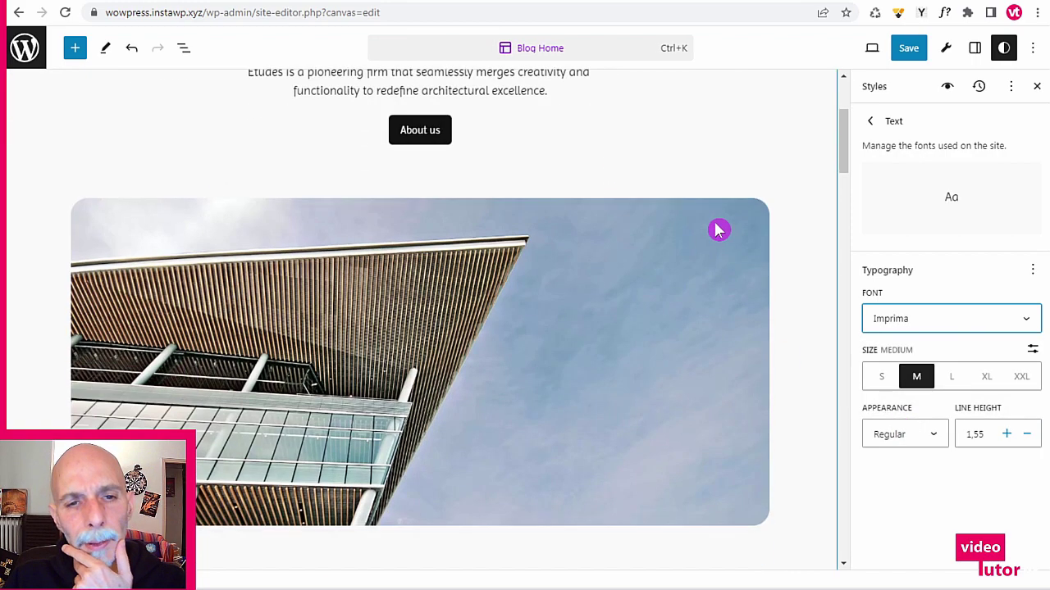
scroll(715, 246, "up", 5)
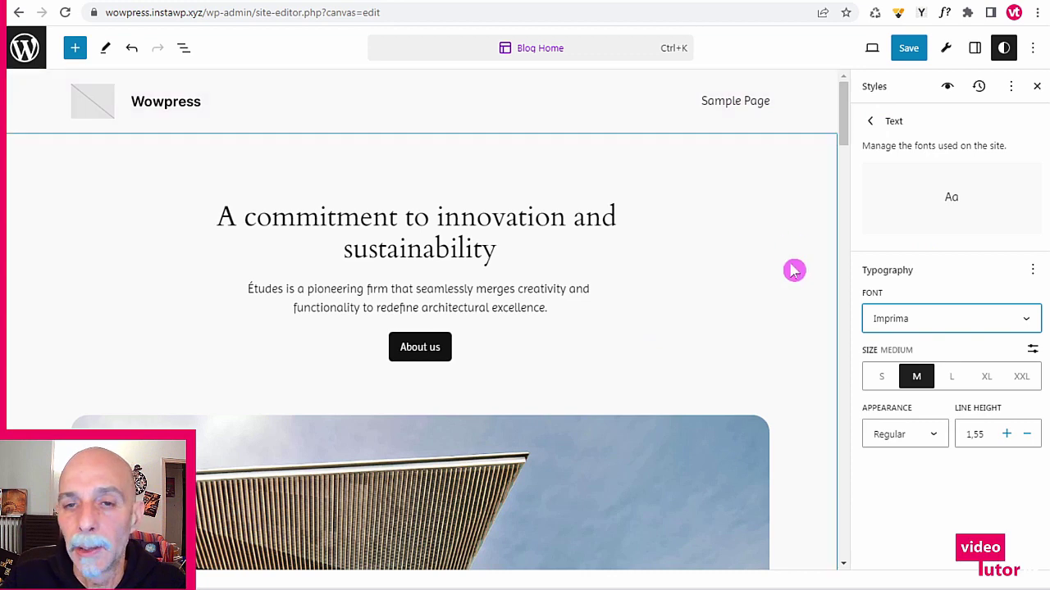
- Set the font of all headings to Russo One in the typography styles
left_click(868, 121)
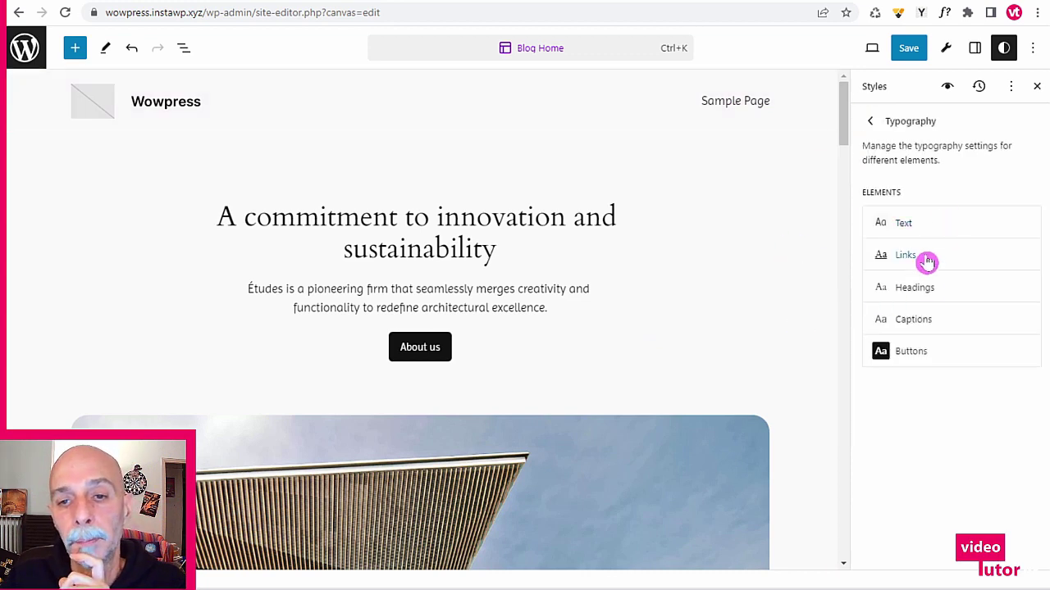
left_click(918, 289)
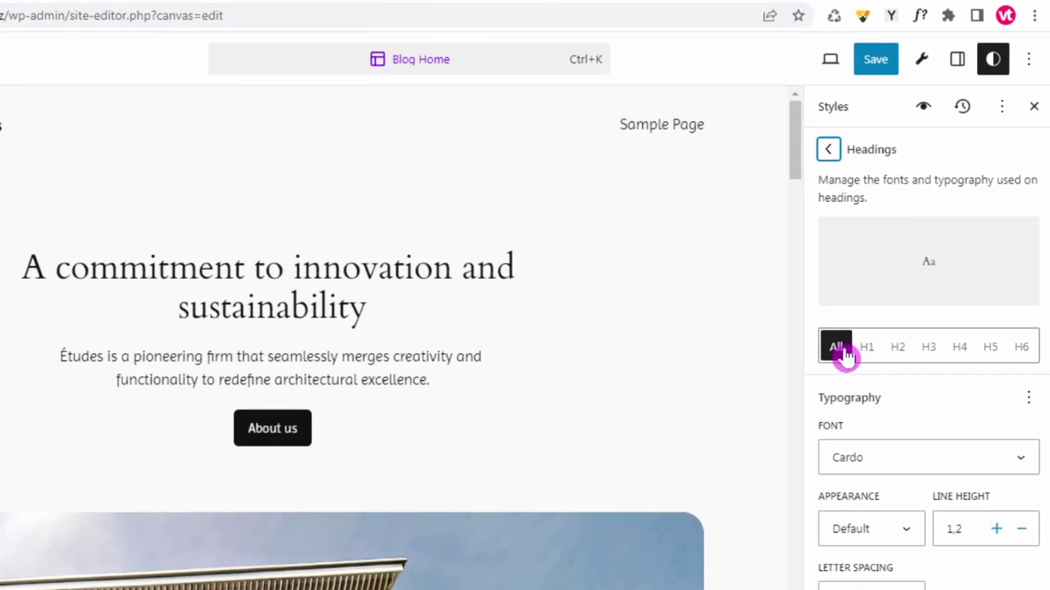
left_click(886, 476)
left_click(949, 363)
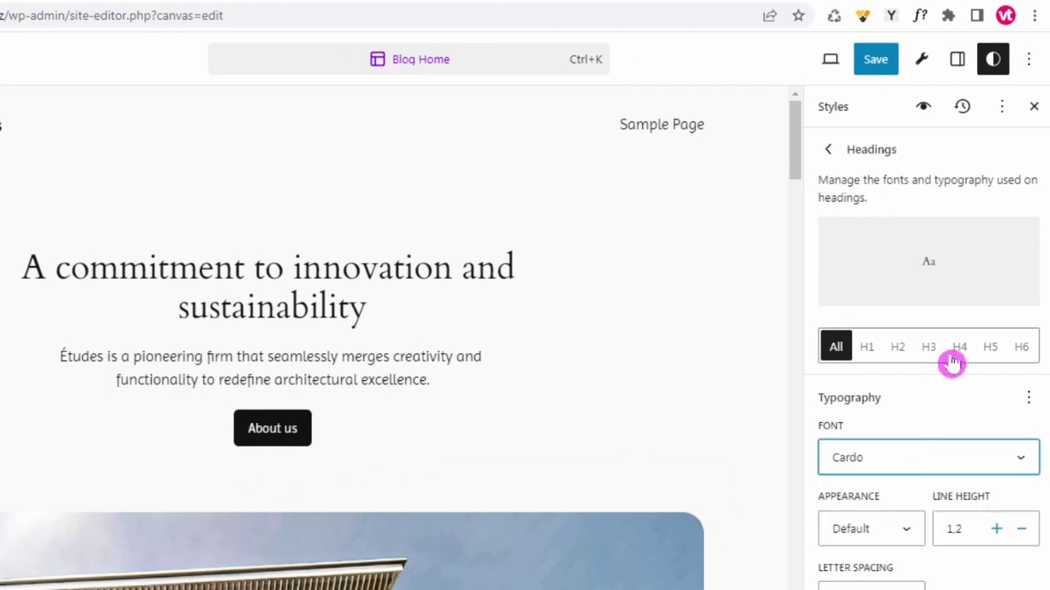
left_click(880, 457)
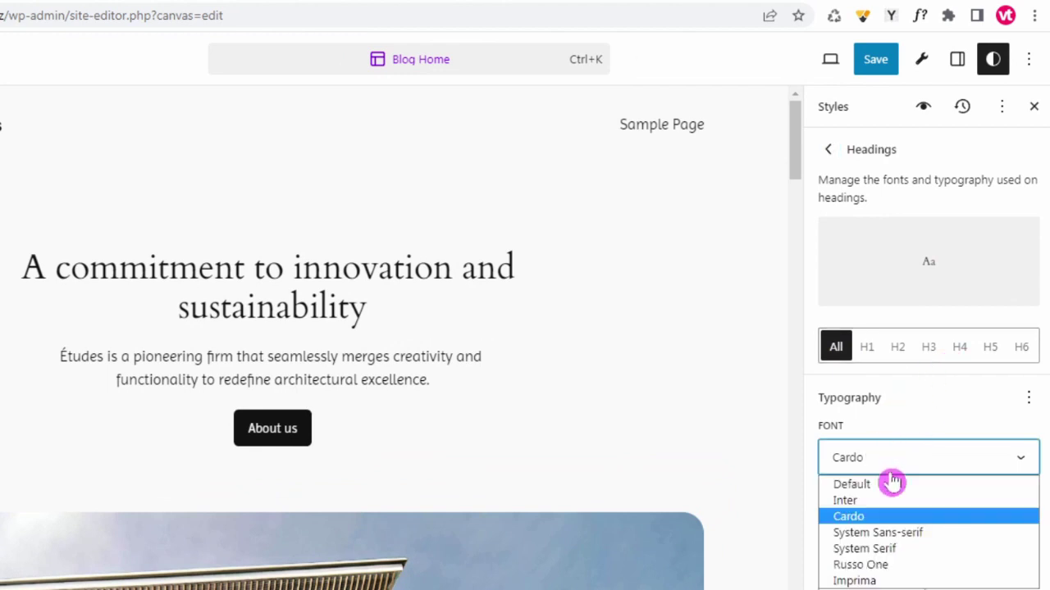
left_click(900, 571)
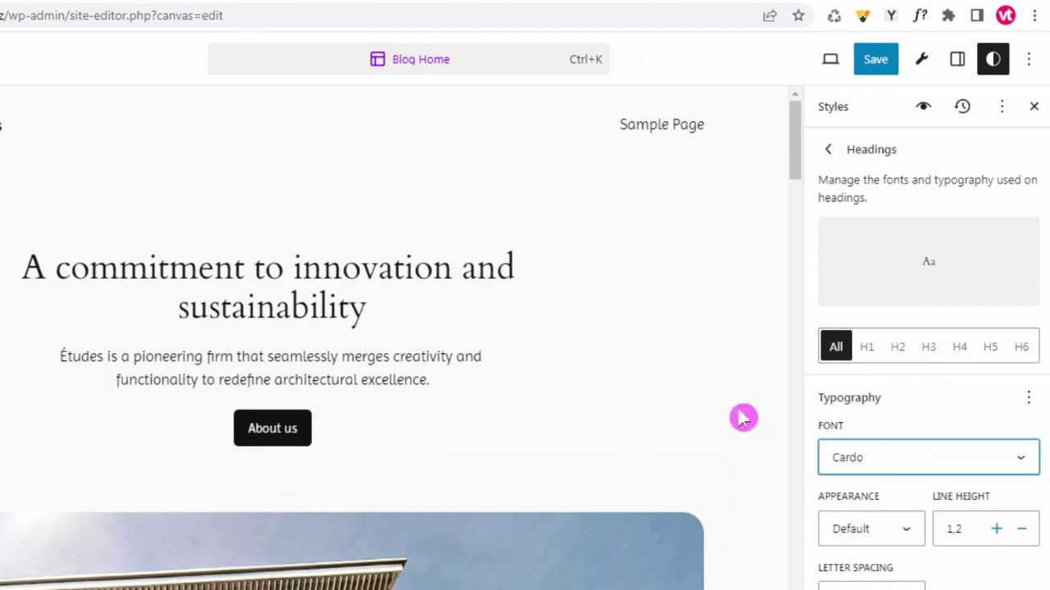
- Review the H1, H2 and H3 heading settings and set the line height of all headings to 1,3
left_click(870, 348)
left_click(889, 348)
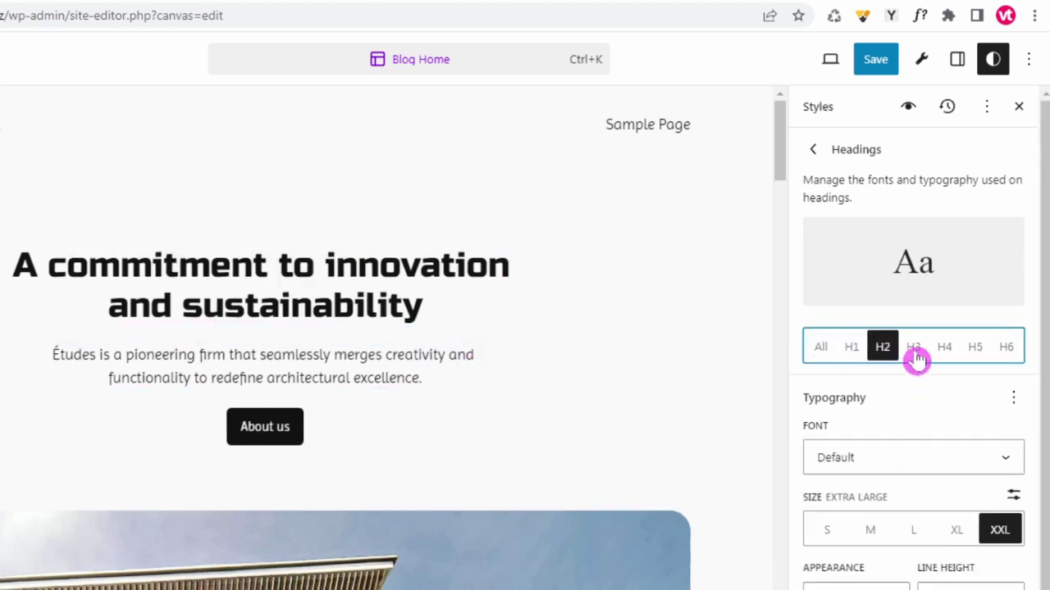
left_click(915, 356)
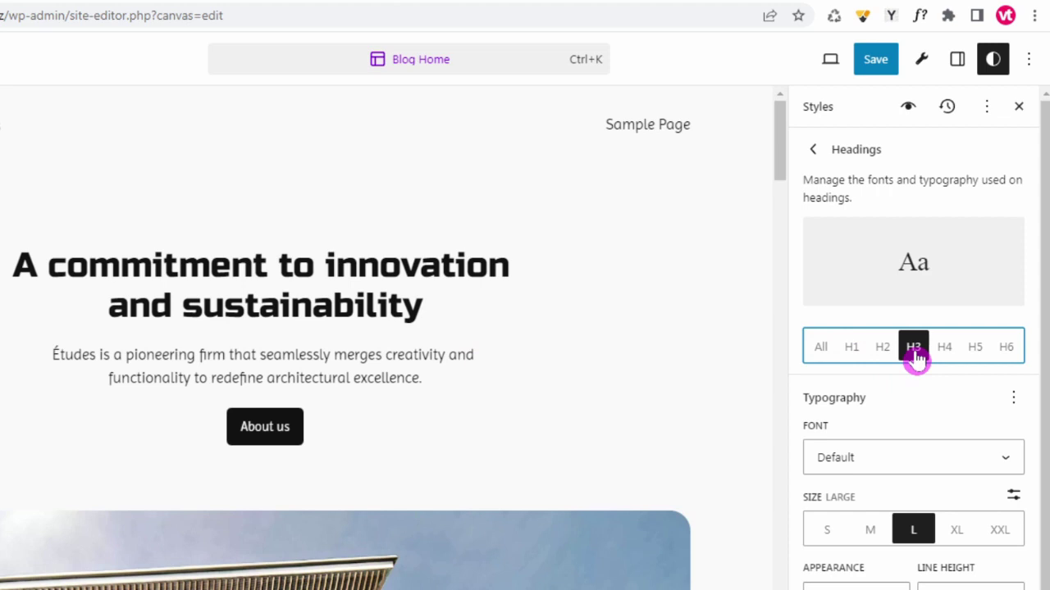
left_click(820, 357)
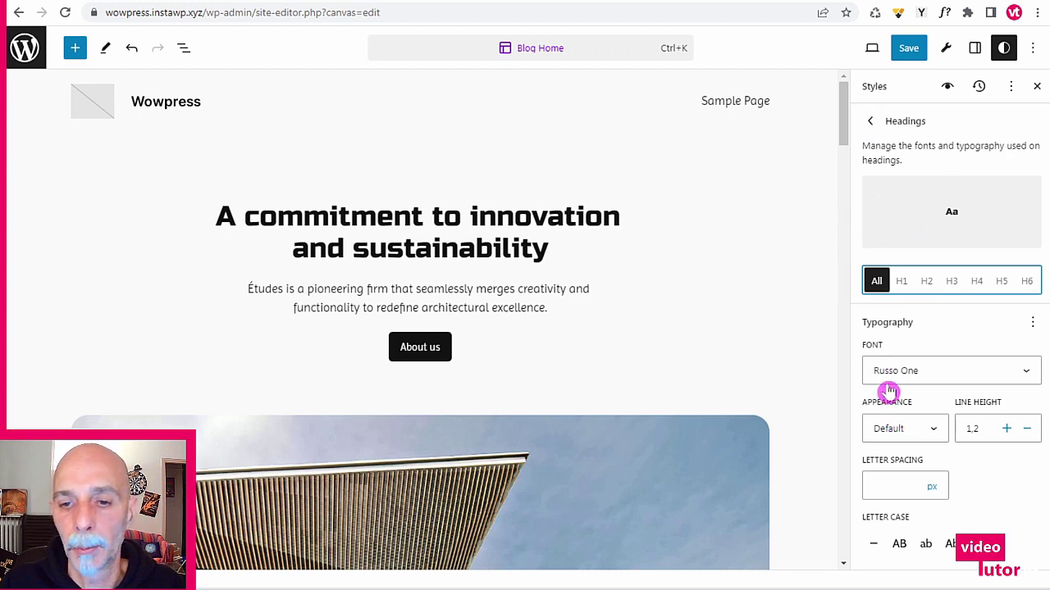
left_click(978, 426)
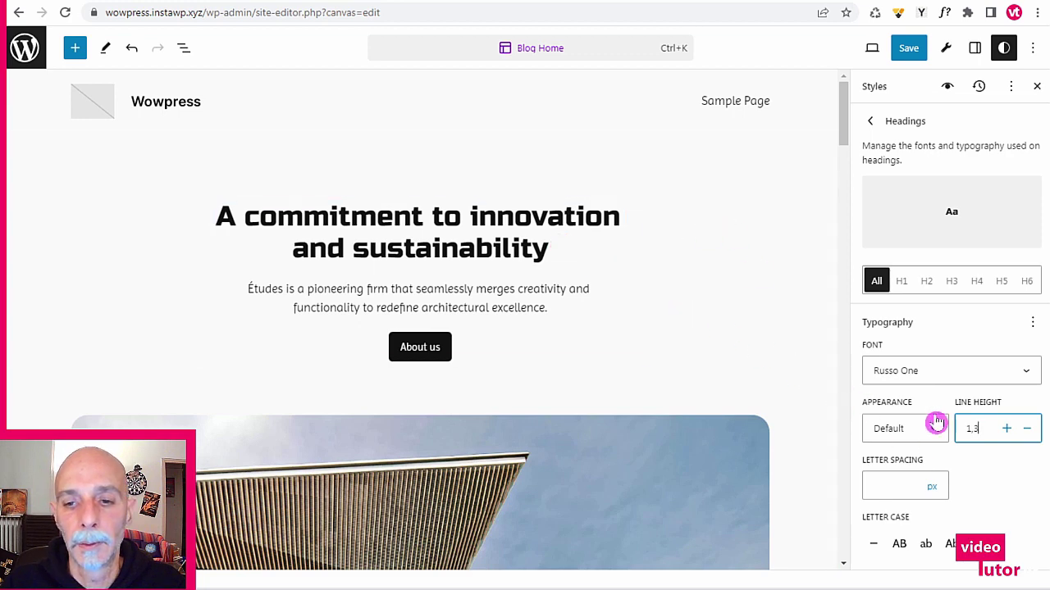
left_click(871, 123)
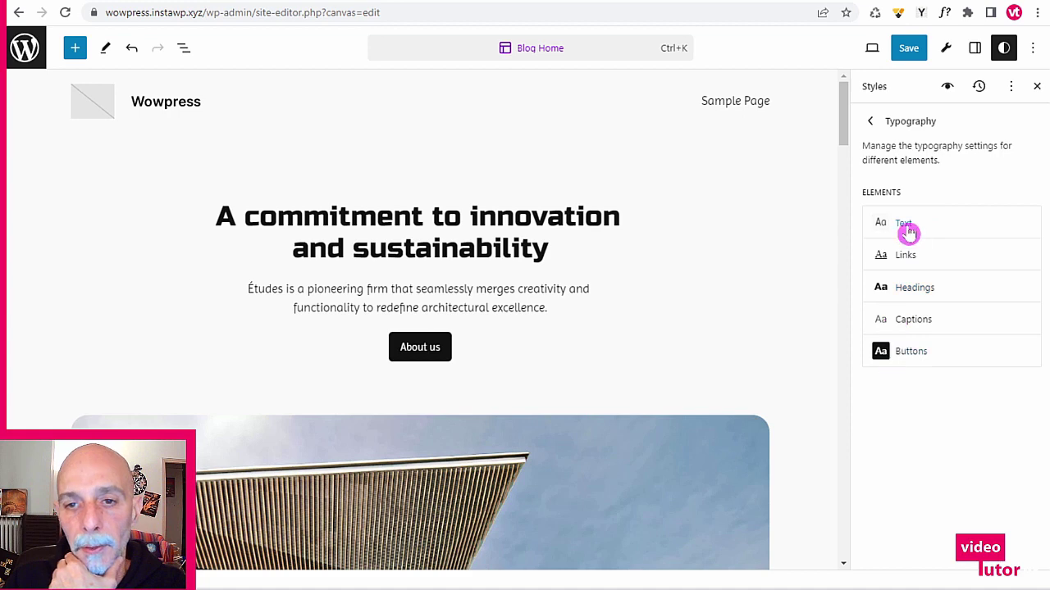
- Set the button font to Inter, trying the M size and setting it back to S
left_click(900, 358)
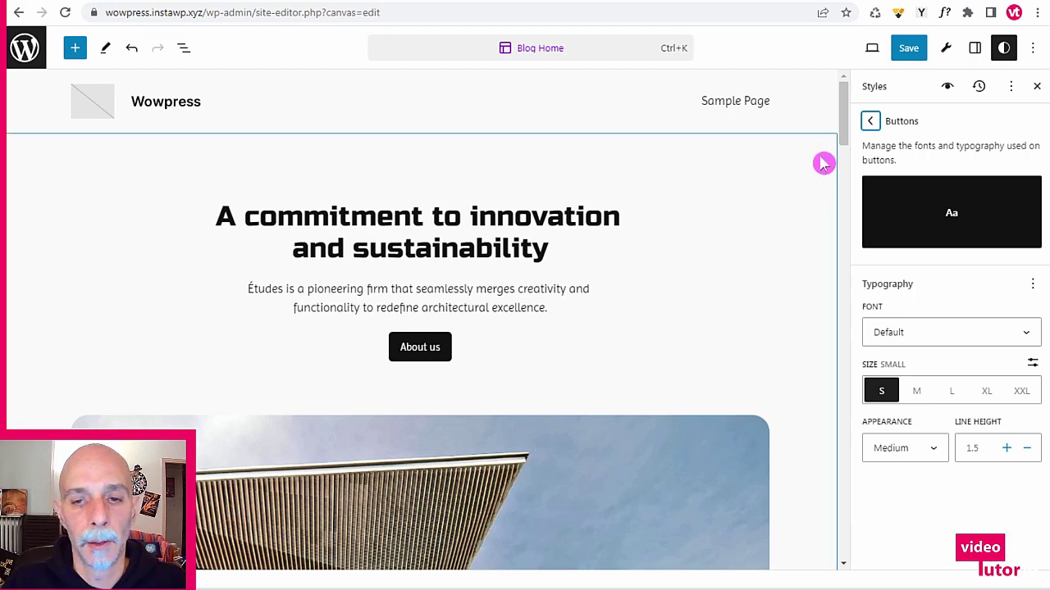
left_click(935, 340)
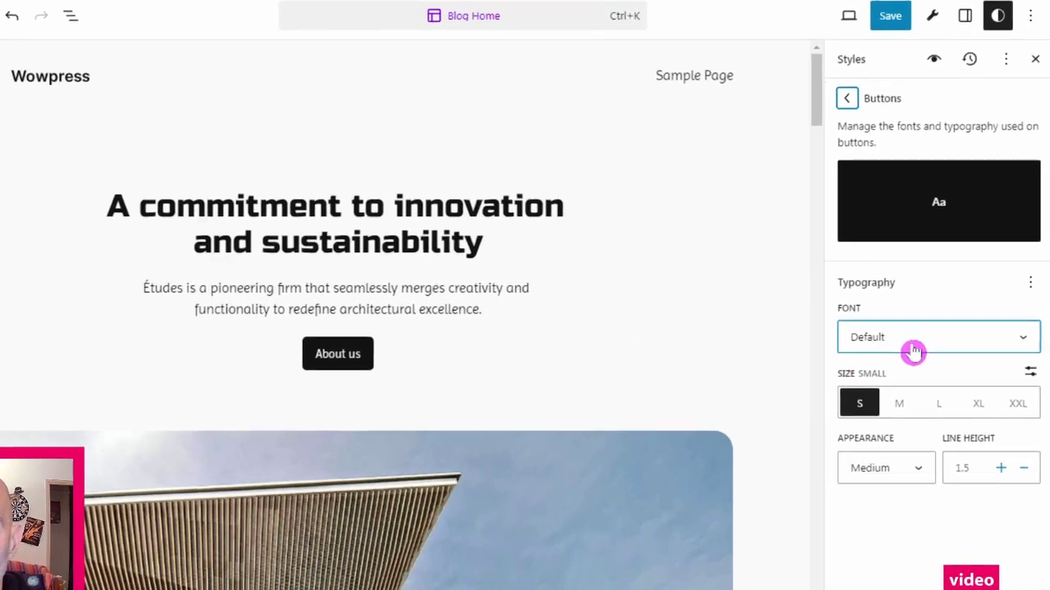
left_click(900, 386)
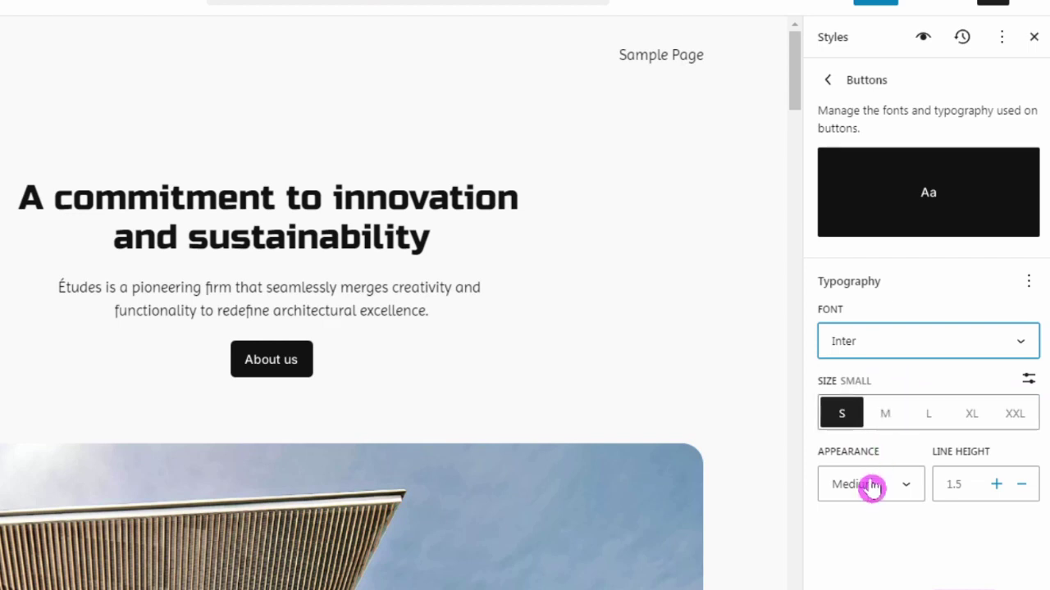
left_click(884, 417)
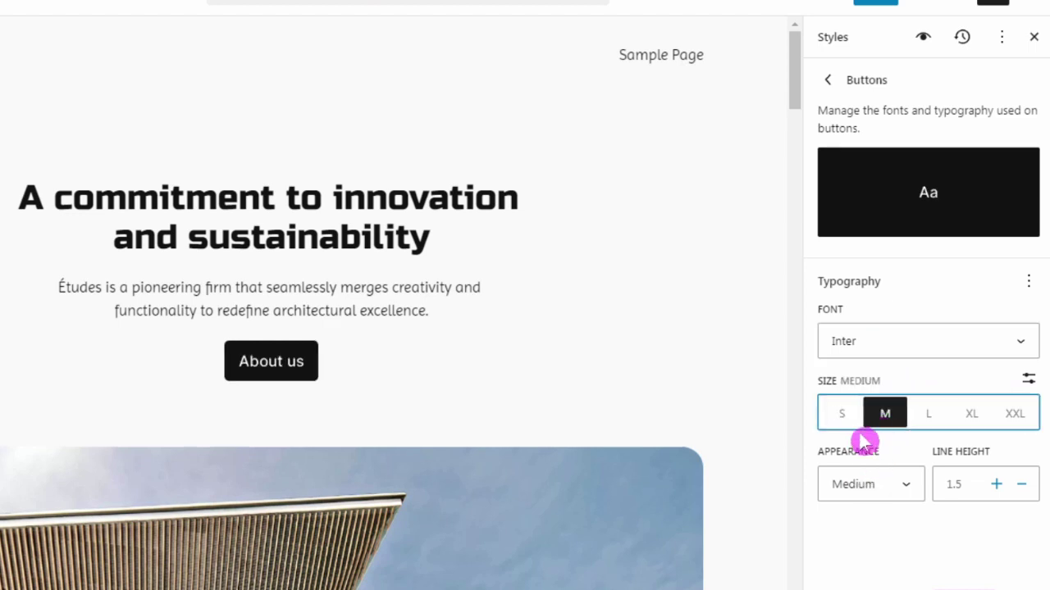
left_click(844, 419)
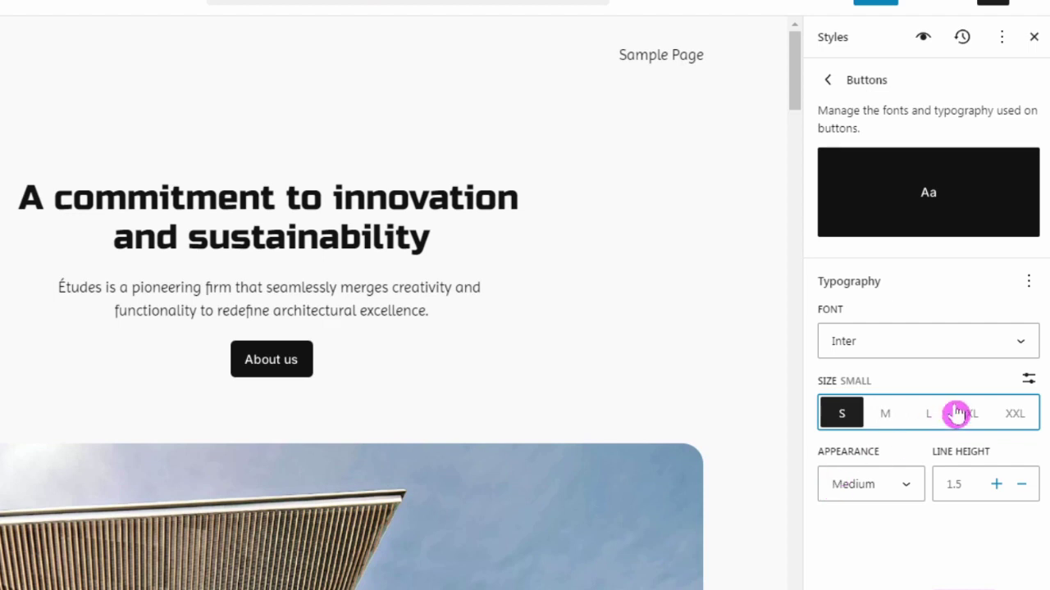
- Try the Semi Bold appearance for the button text, set it to Bold, and return to the main styles overview
left_click(902, 486)
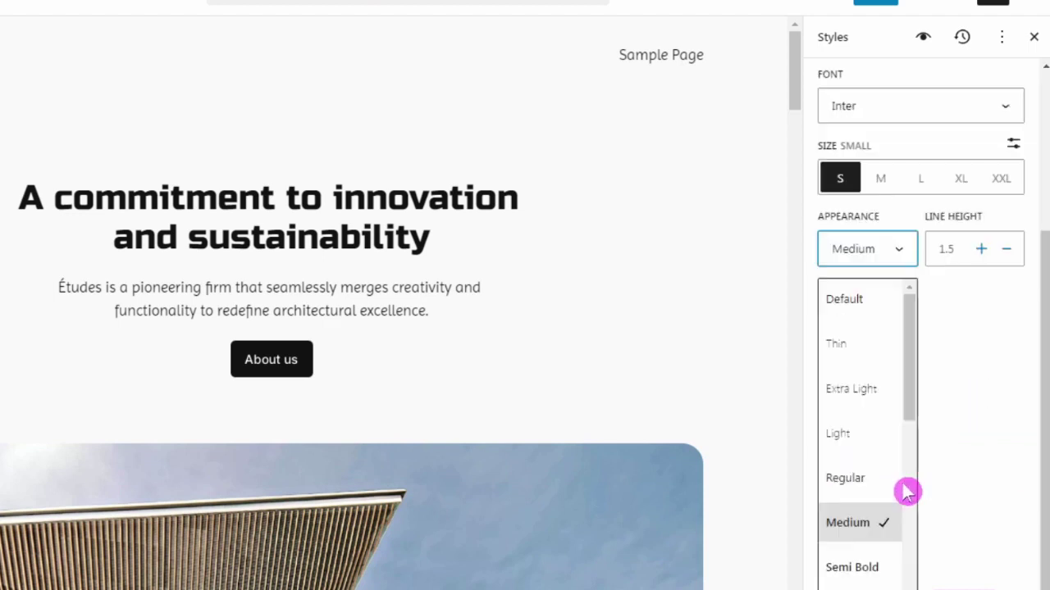
left_click(869, 566)
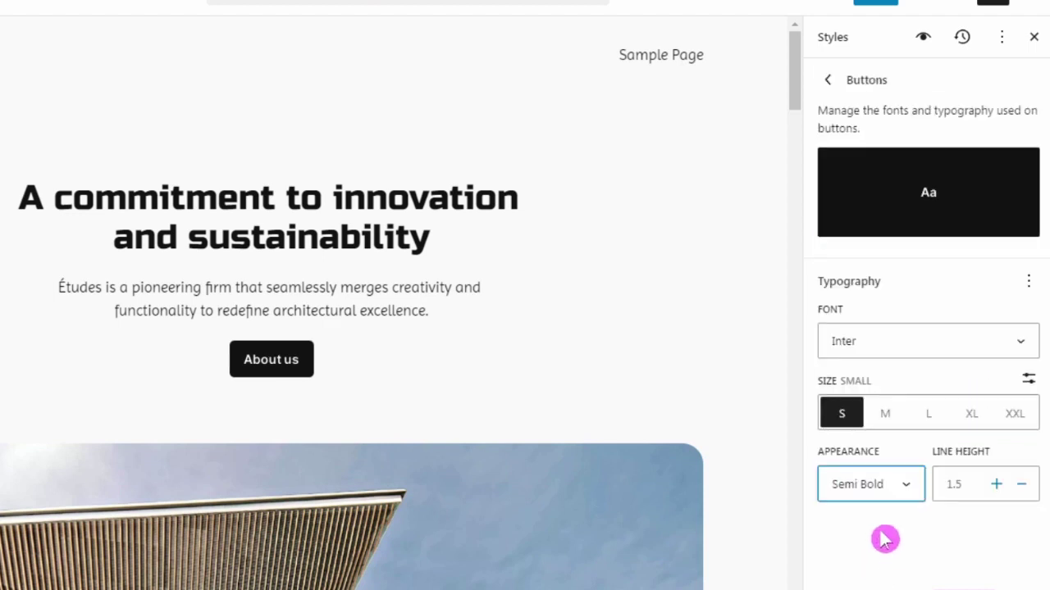
left_click(882, 478)
left_click(857, 584)
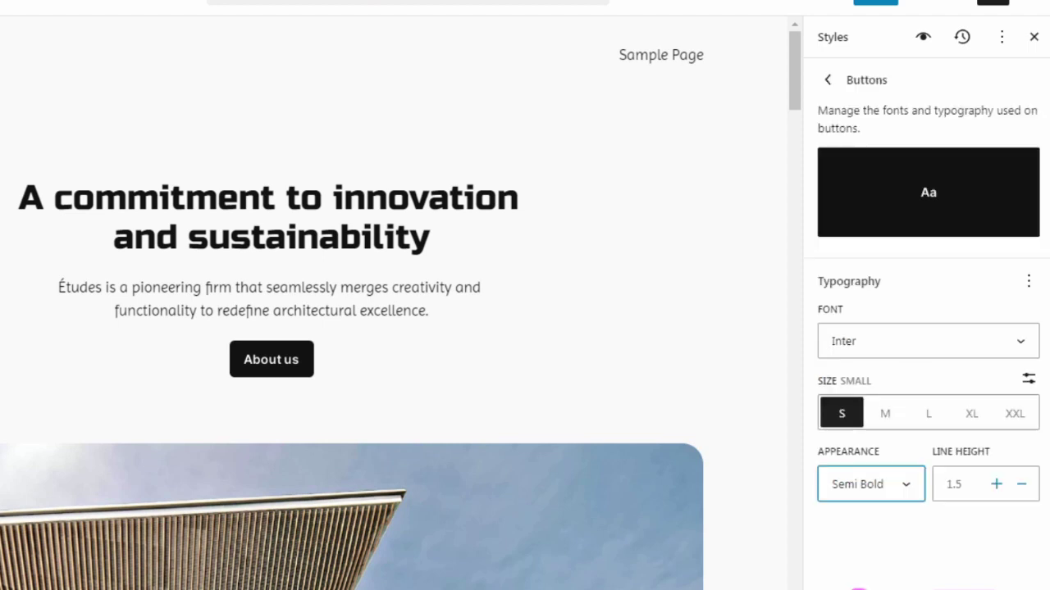
left_click(874, 492)
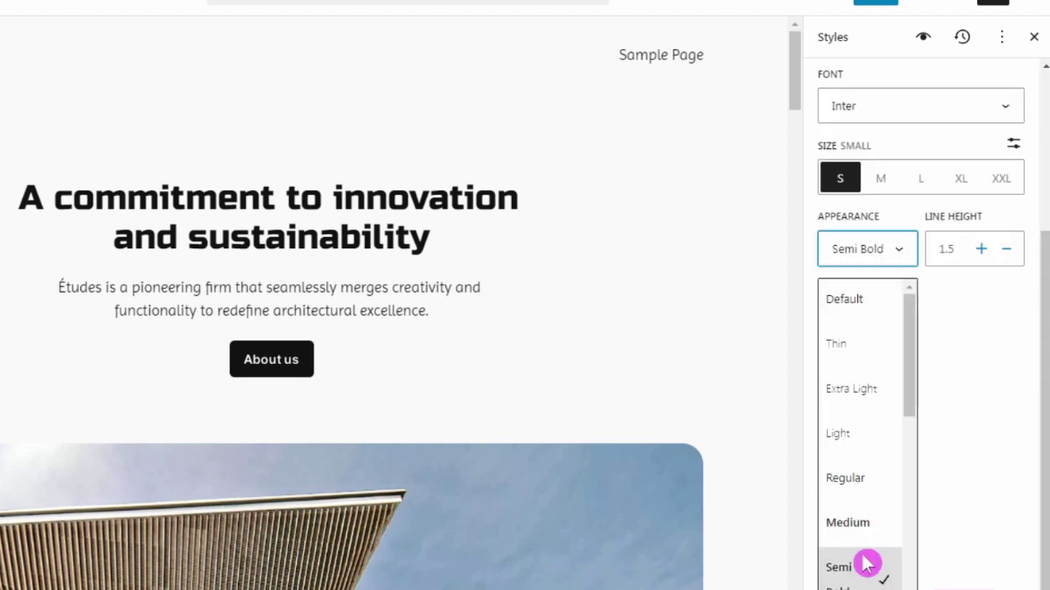
scroll(860, 537, "down", 3)
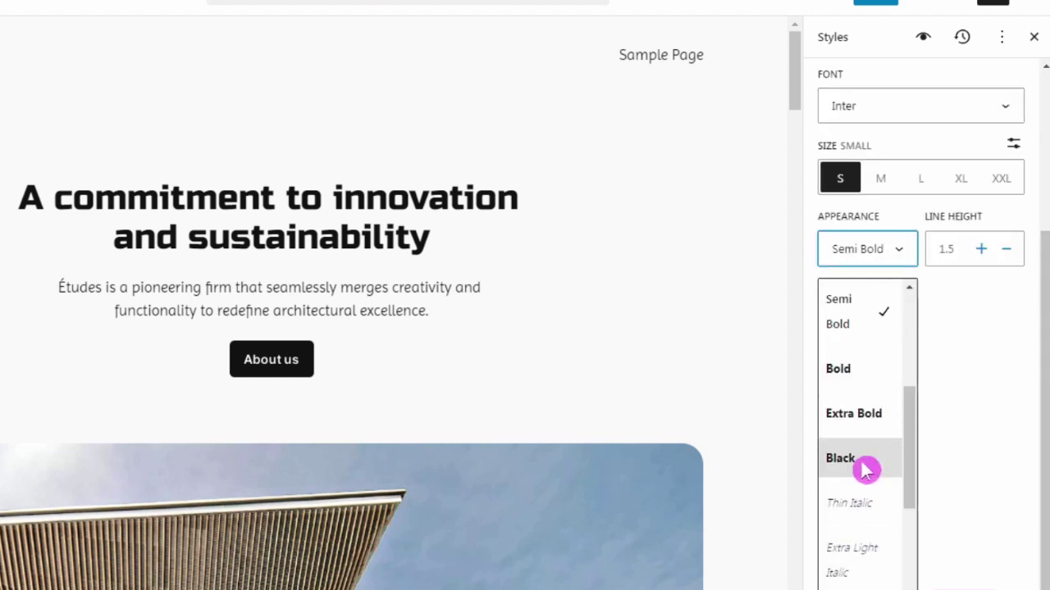
left_click(849, 371)
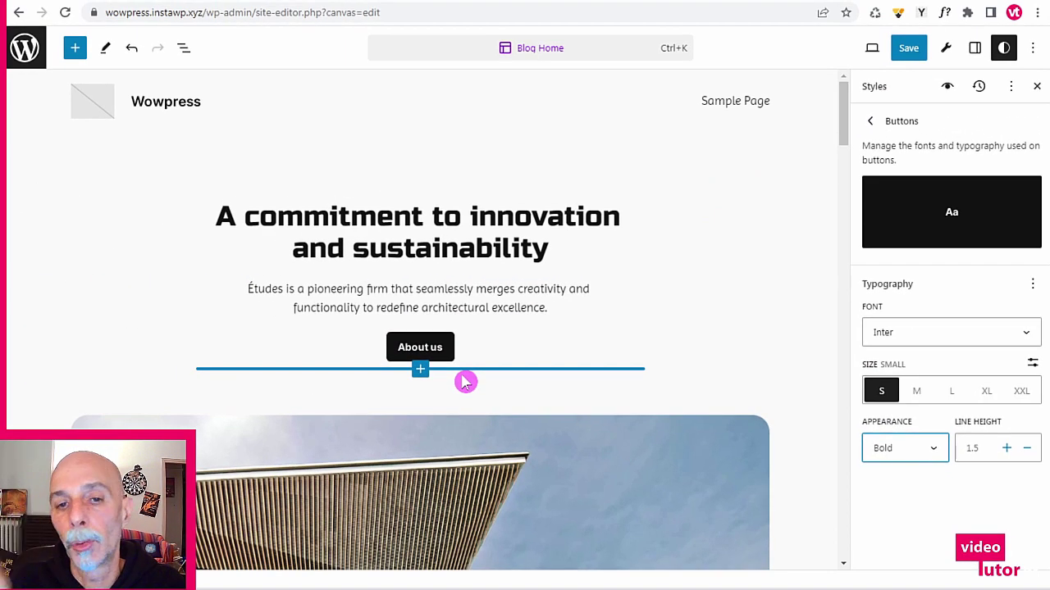
left_click(870, 121)
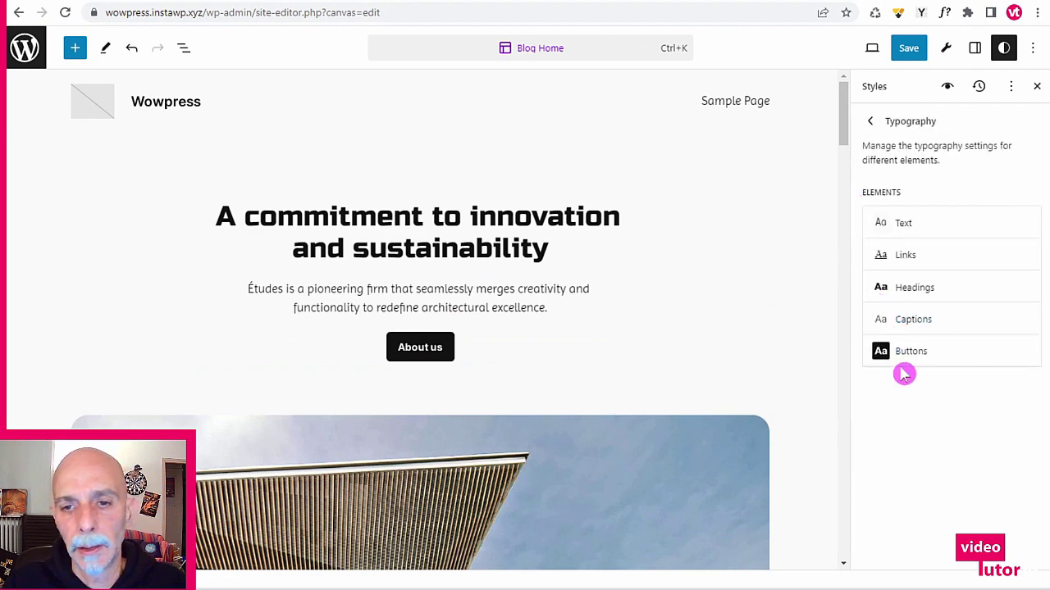
left_click(872, 123)
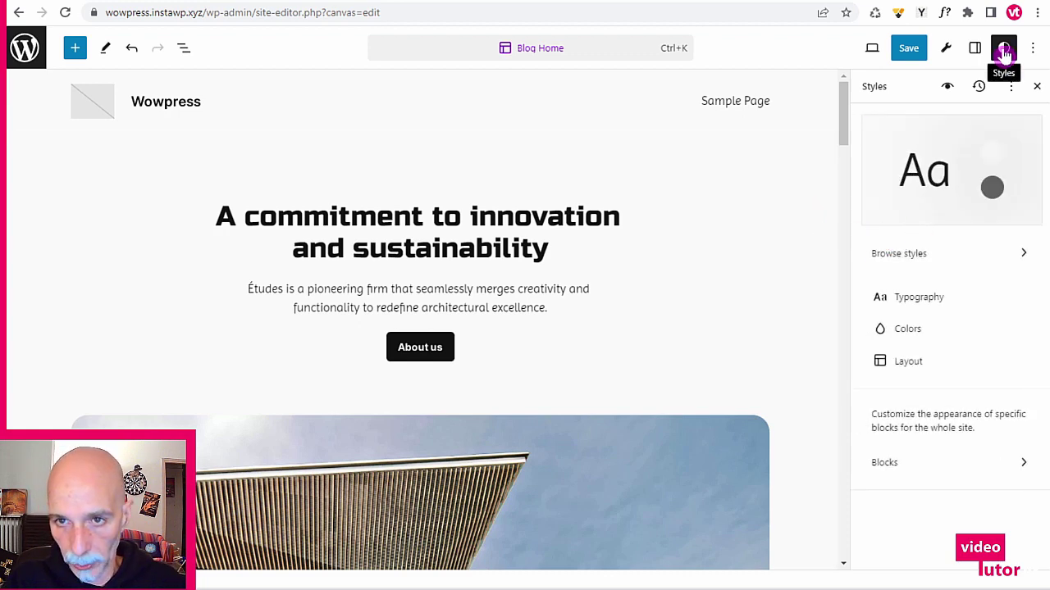
- Browse the theme's style variations and review the fonts down the zoomed-out page preview
left_click(915, 255)
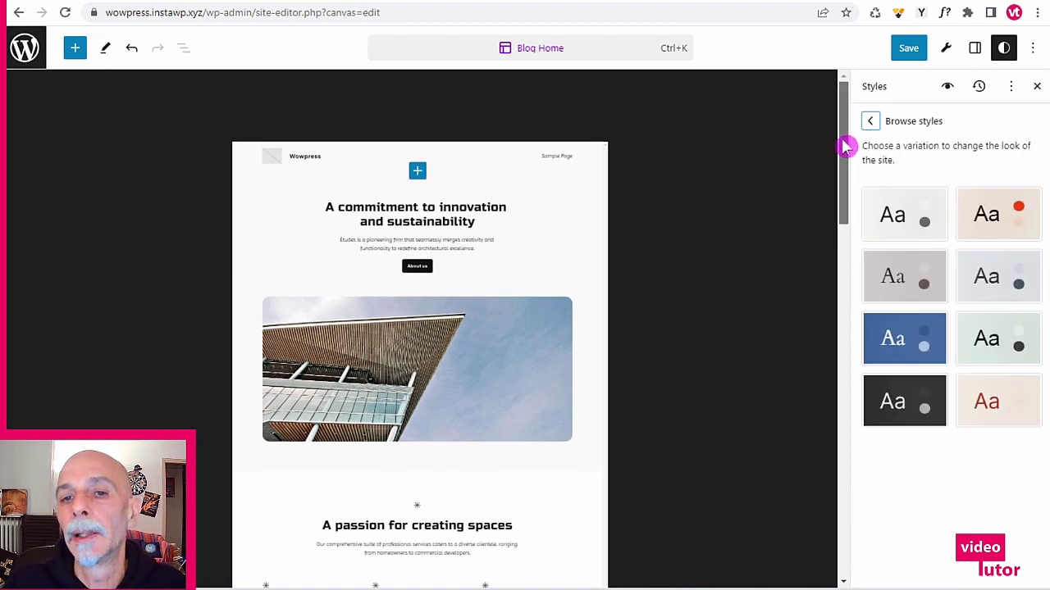
left_click_drag(844, 149, 838, 179)
scroll(838, 179, "down", 1)
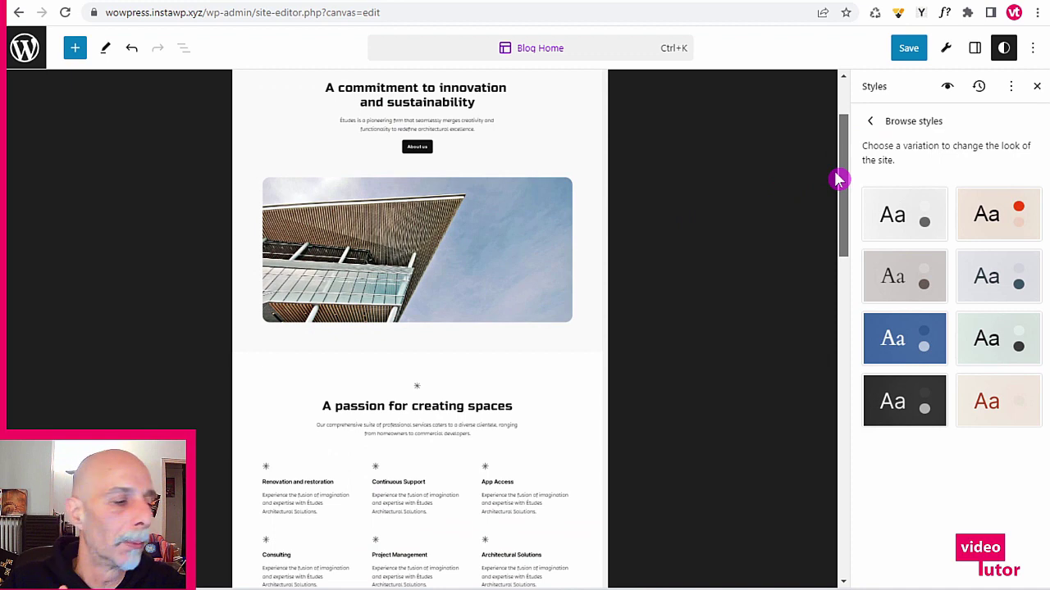
left_click_drag(838, 179, 845, 322)
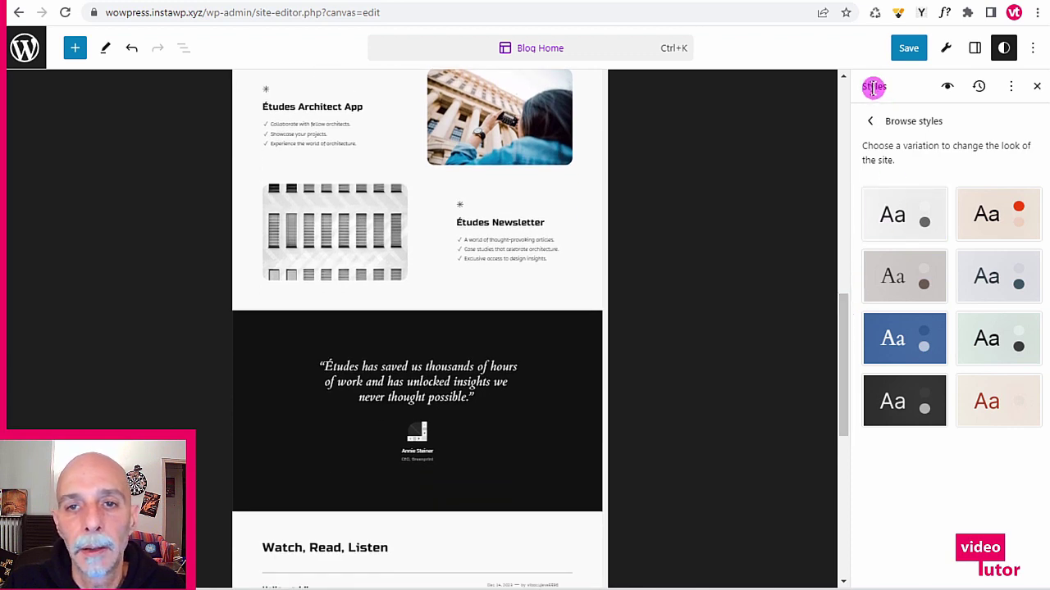
left_click(870, 123)
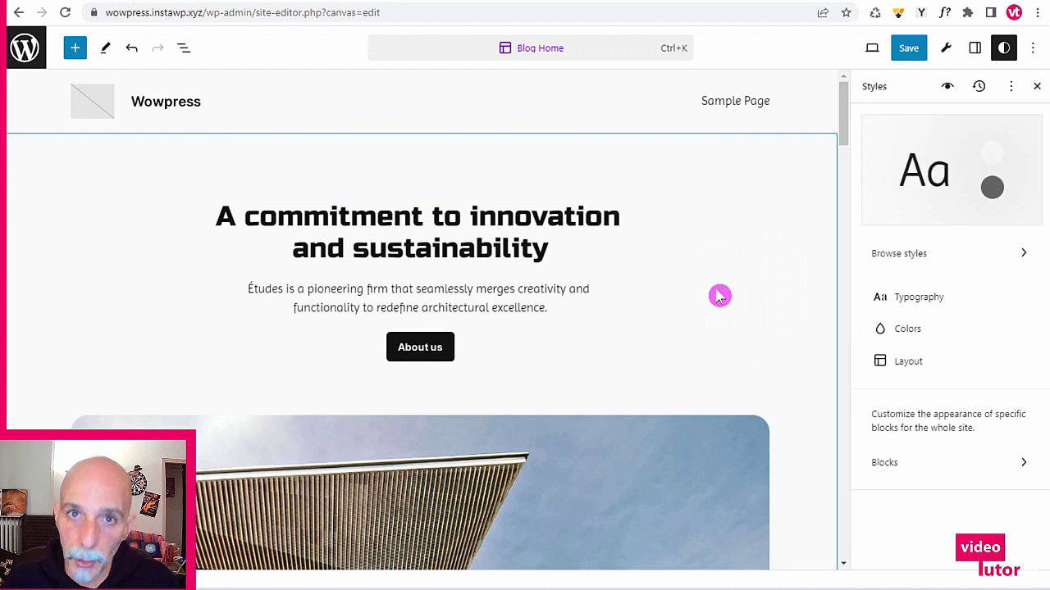
- Review the site's colour settings and the theme's solid palette, including the colour picker of the black swatch
left_click(934, 330)
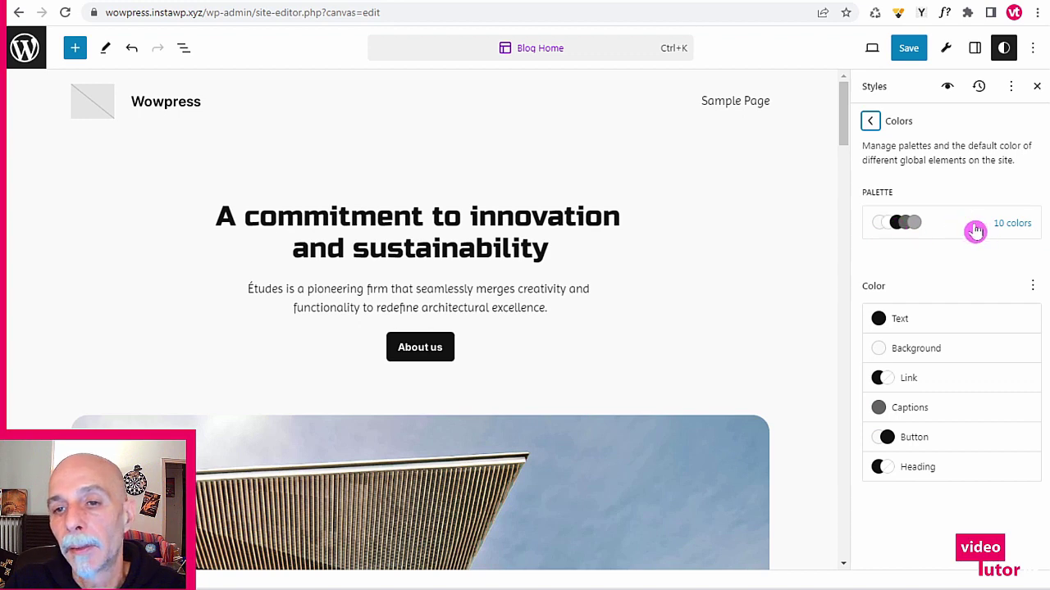
left_click(942, 233)
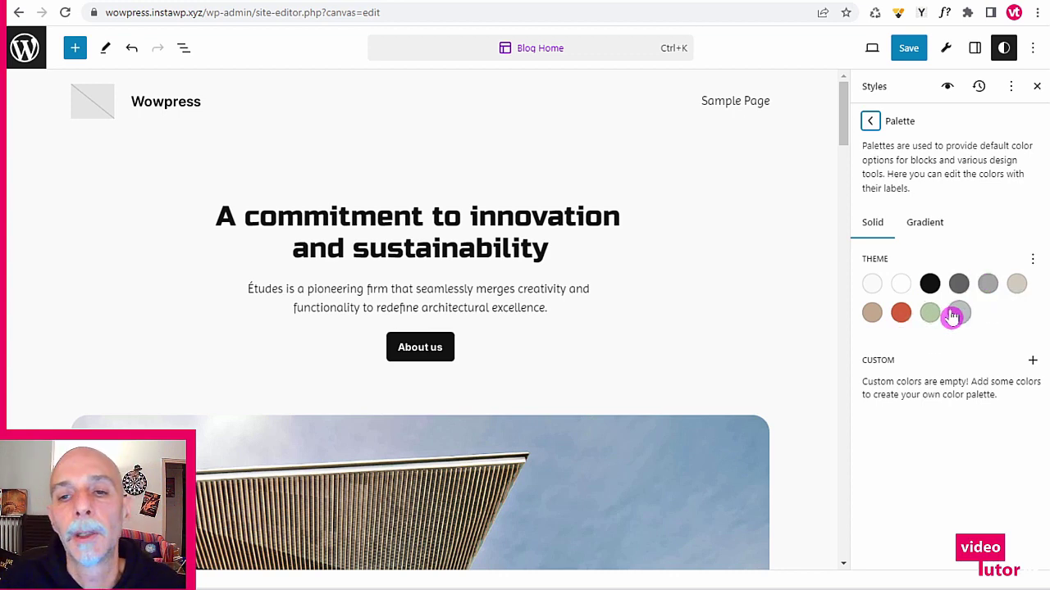
scroll(764, 242, "down", 2)
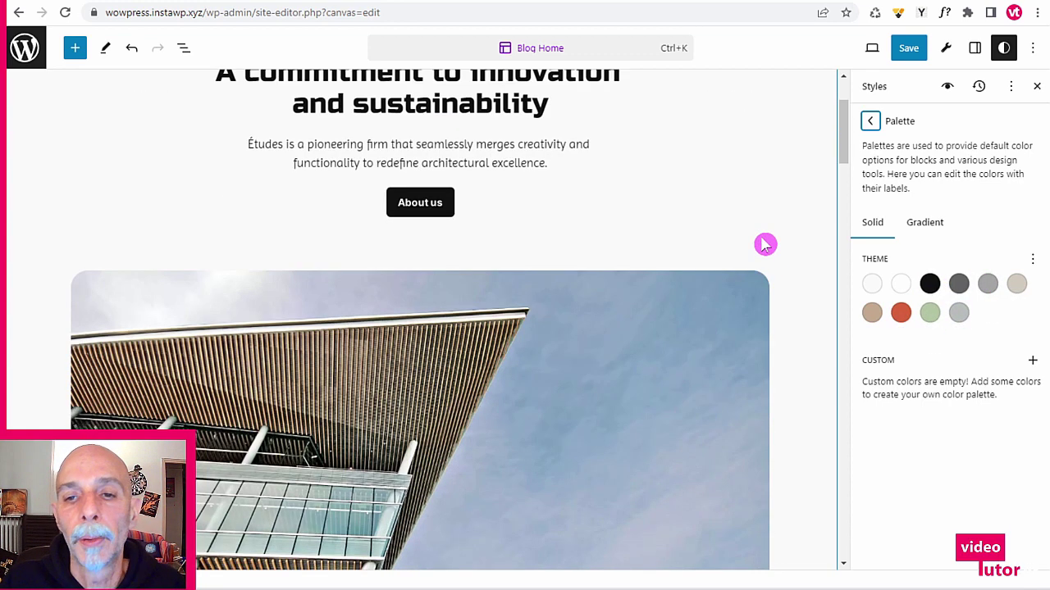
scroll(766, 253, "up", 2)
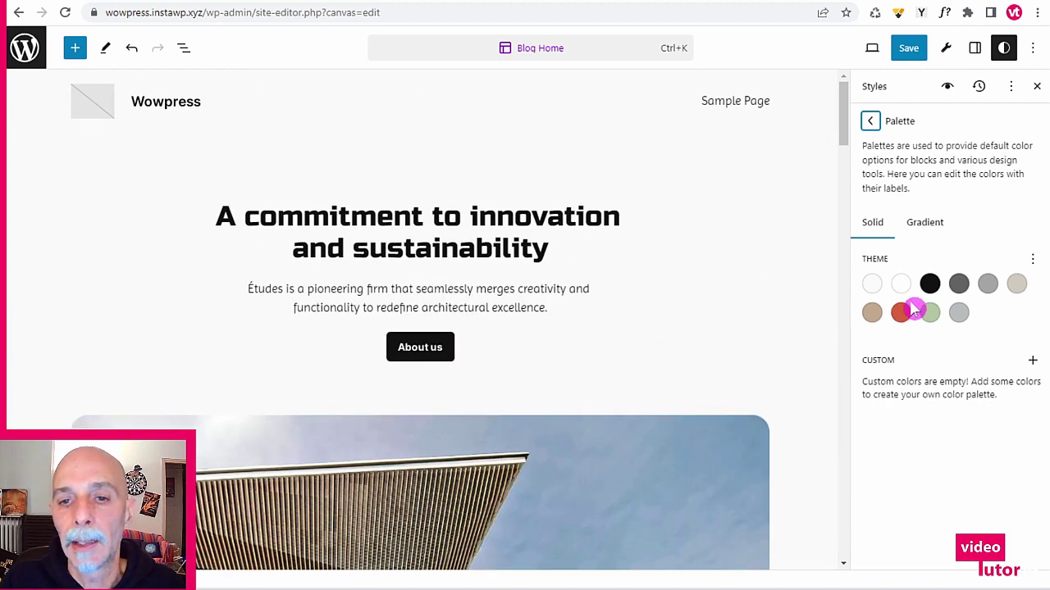
left_click(929, 284)
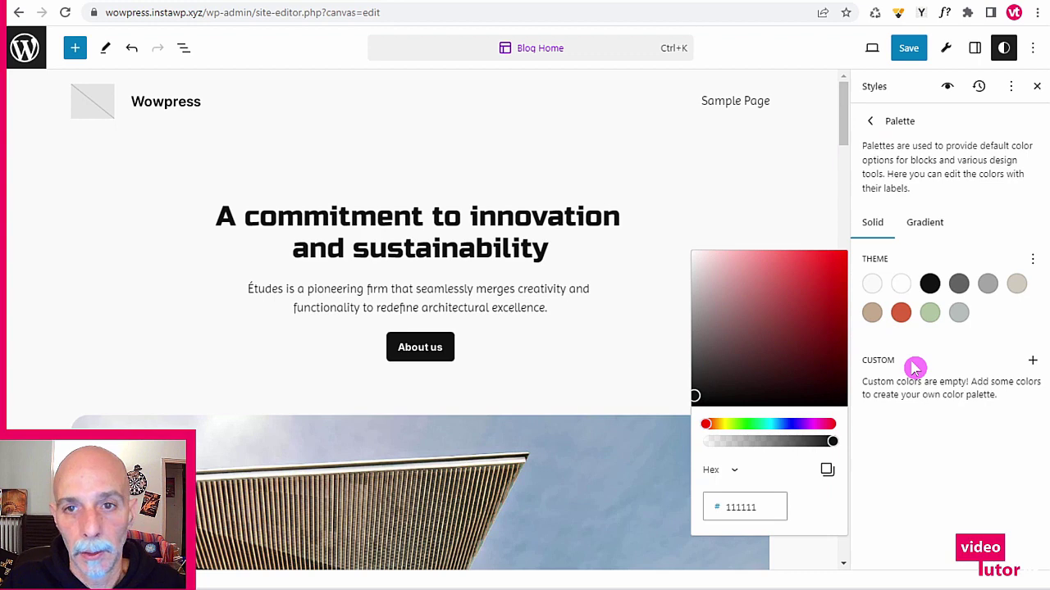
left_click(869, 122)
left_click(909, 229)
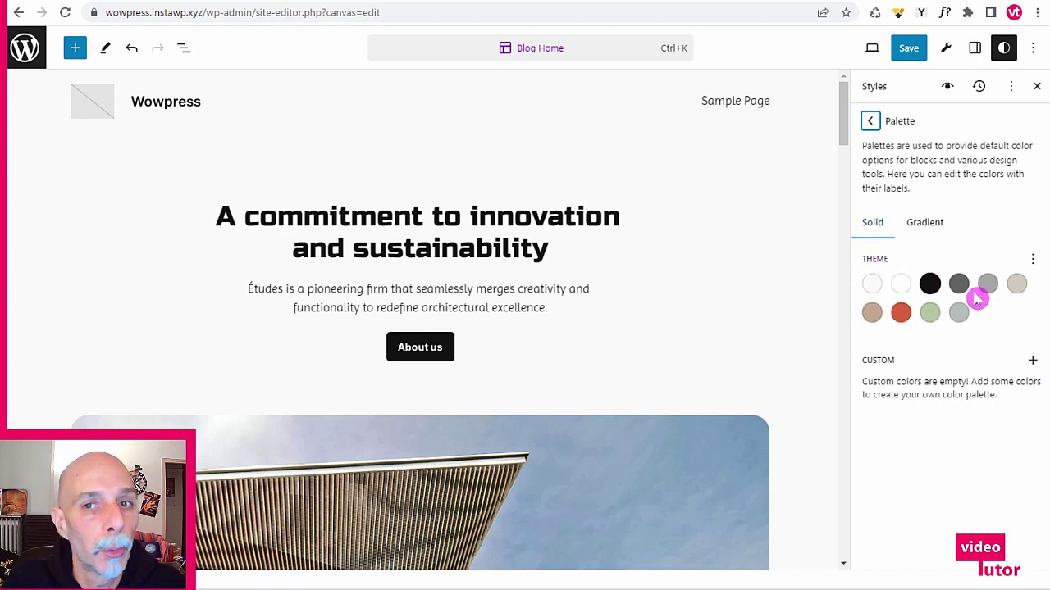
left_click(870, 121)
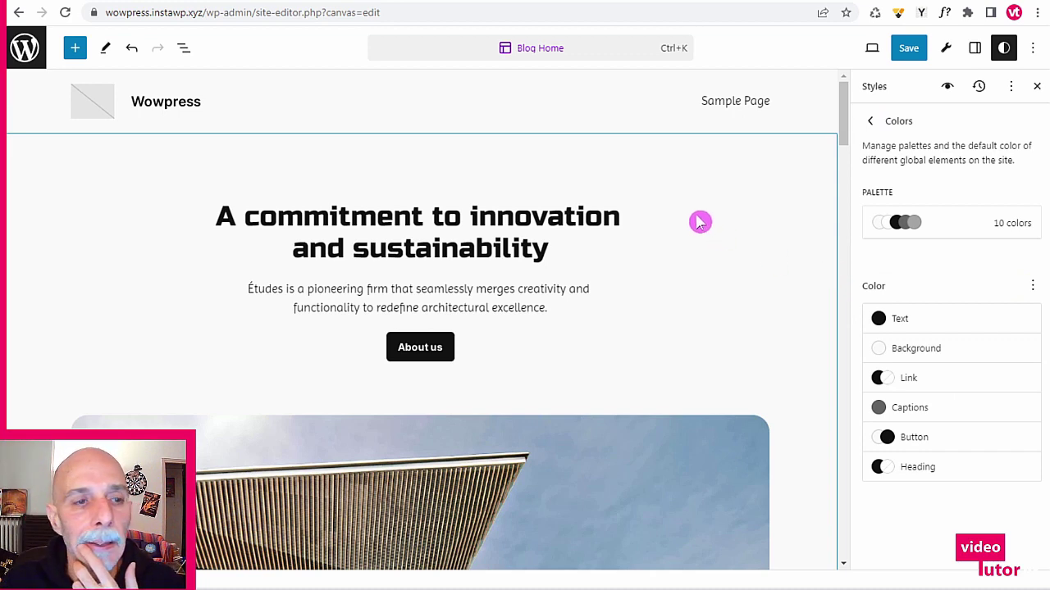
- Show the block structure of the header and upload digieye_logo_notext.png as the site logo
left_click(510, 96)
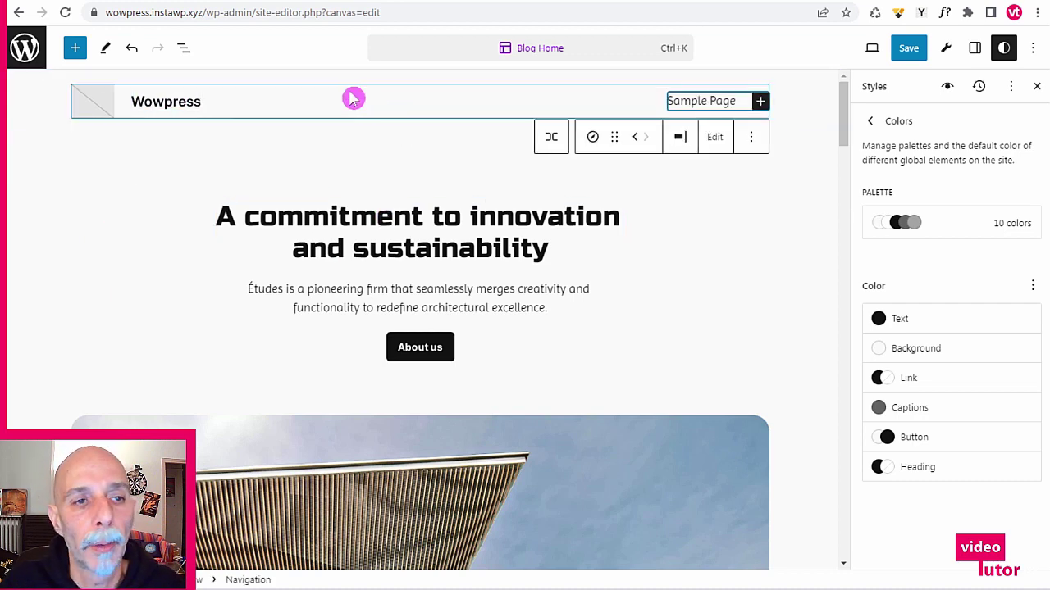
left_click(185, 49)
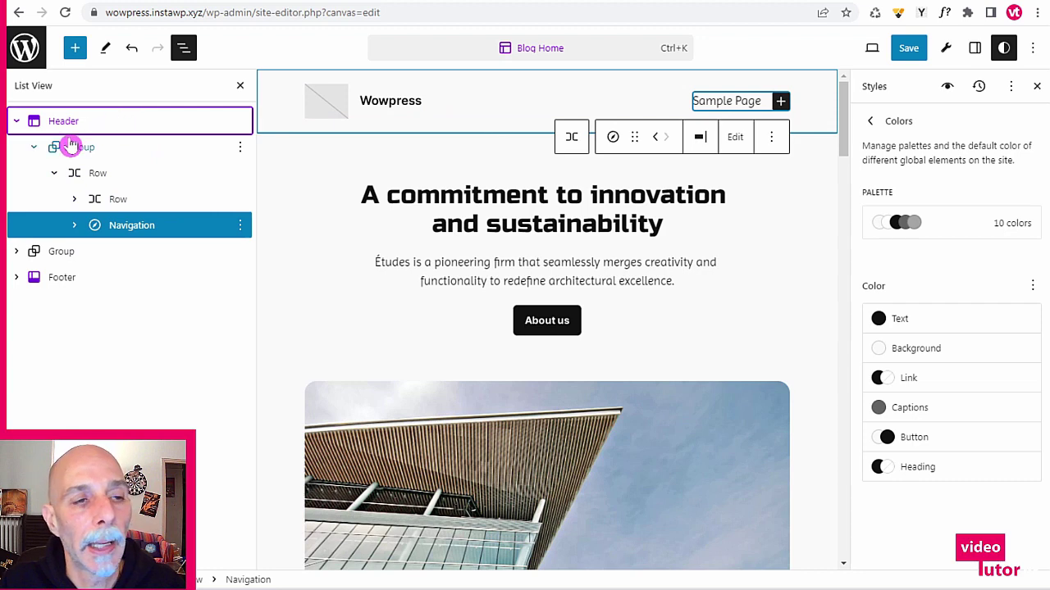
left_click(324, 100)
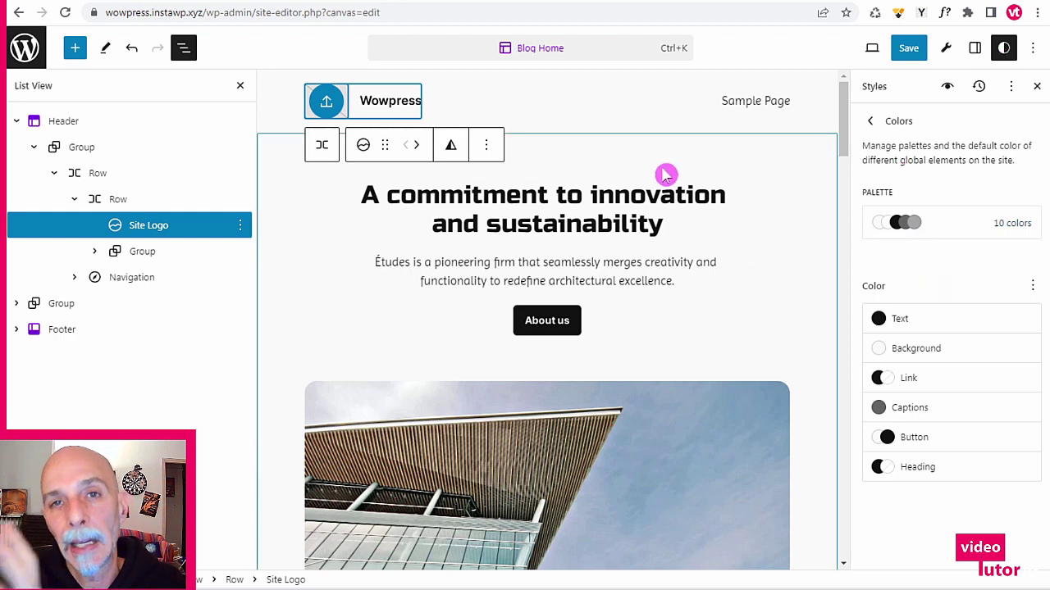
left_click(327, 100)
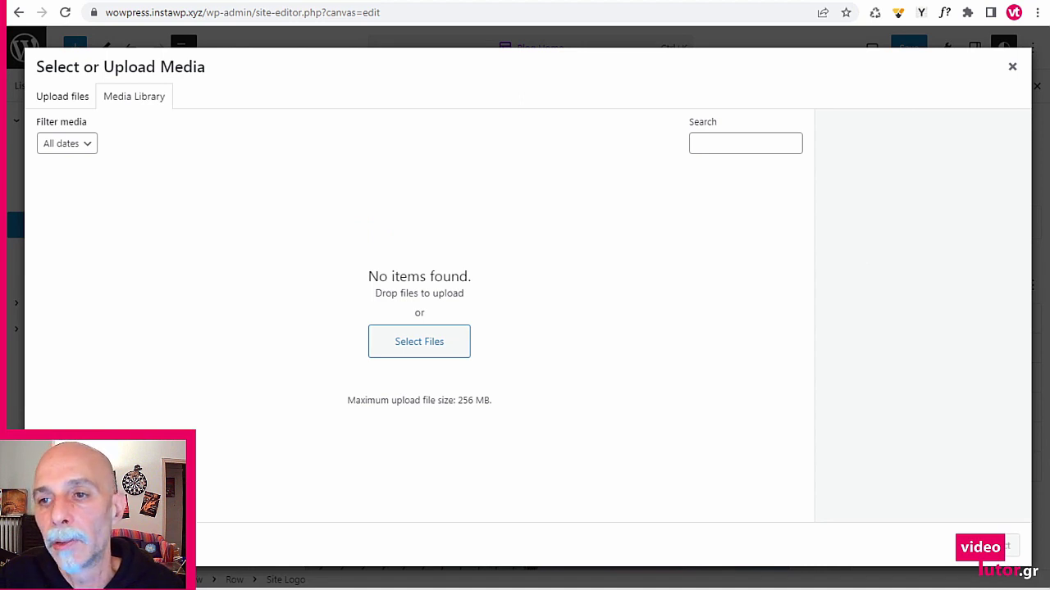
left_click_drag(869, 277, 485, 291)
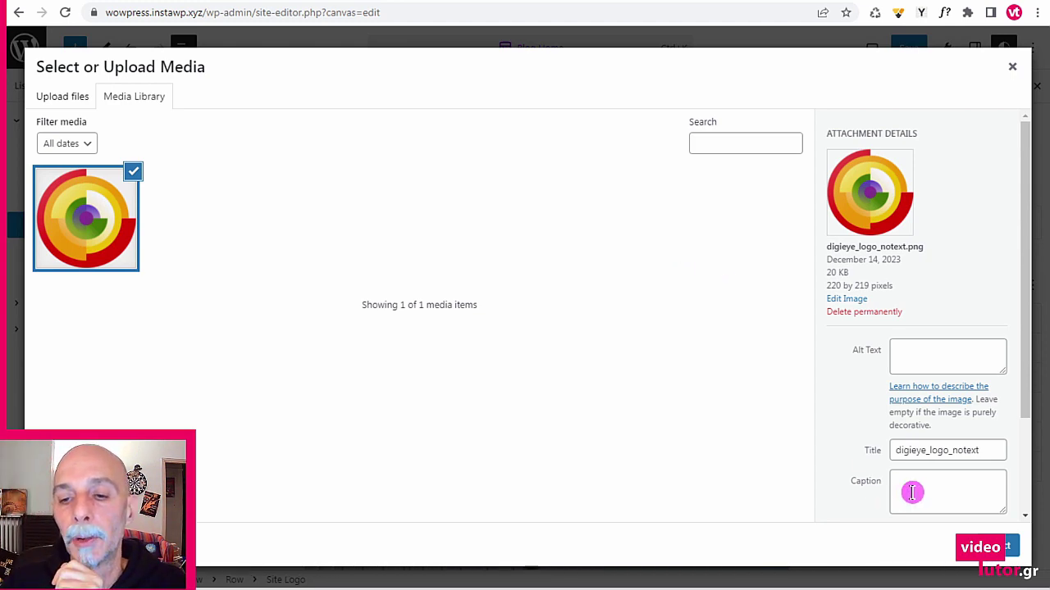
left_click(1010, 551)
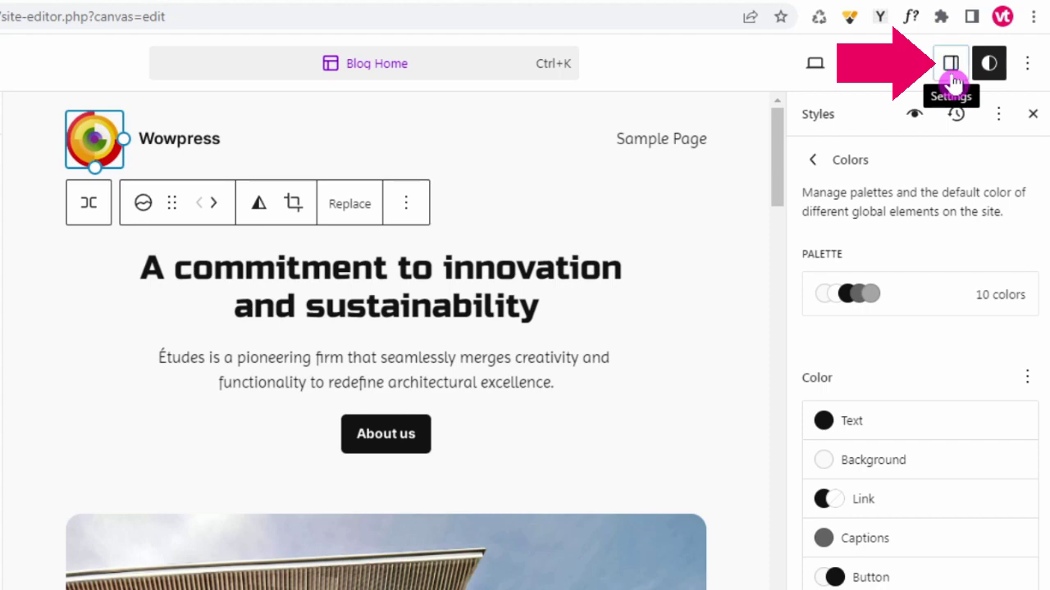
- Review the site logo's block settings, checking the image width and switching the site icon option off and on again
left_click(951, 74)
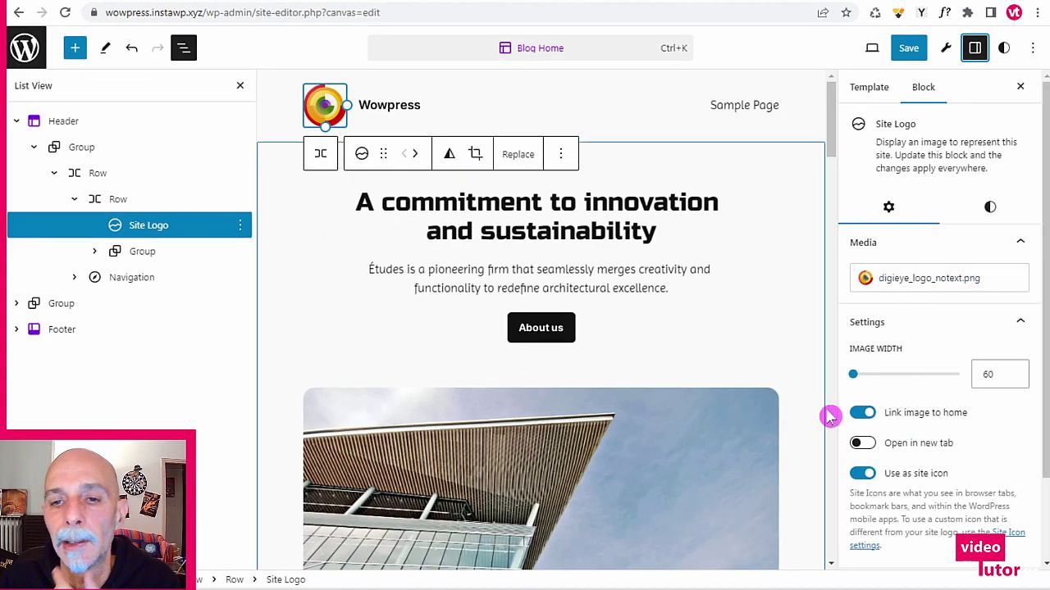
double_click(998, 375)
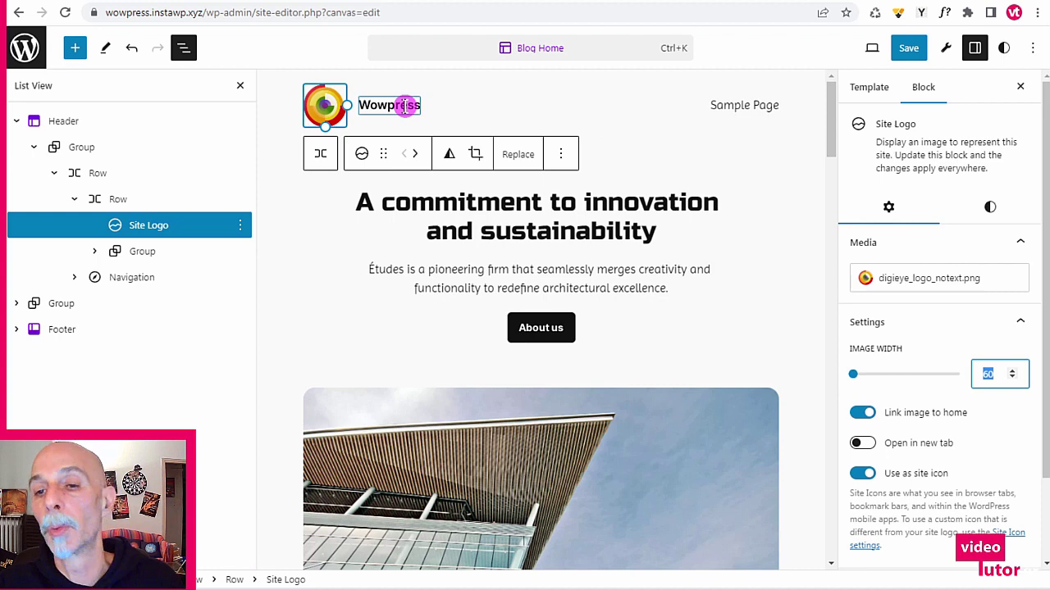
scroll(943, 287, "down", 2)
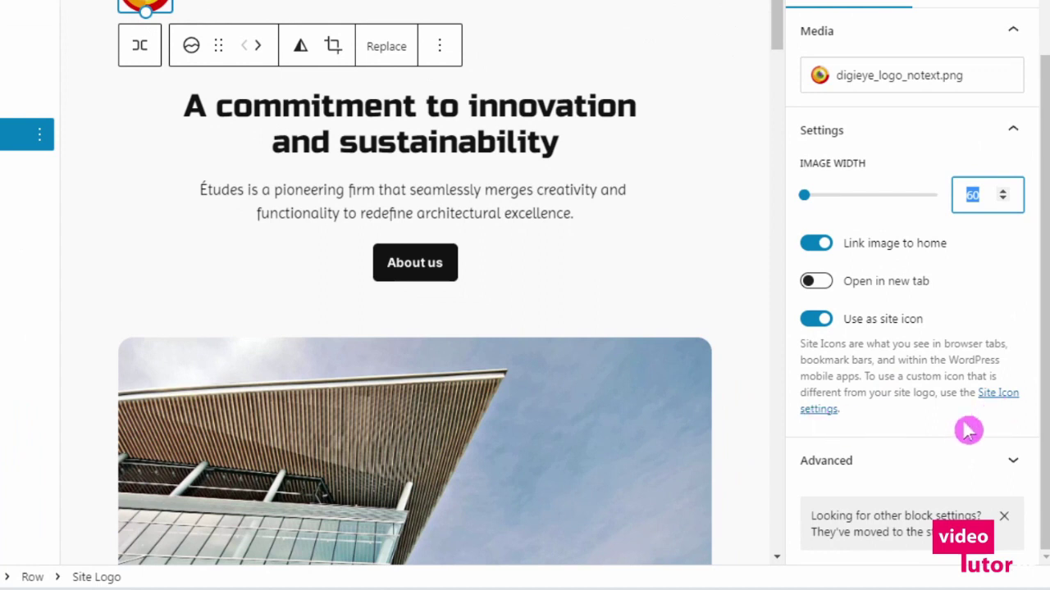
left_click(818, 321)
left_click(816, 322)
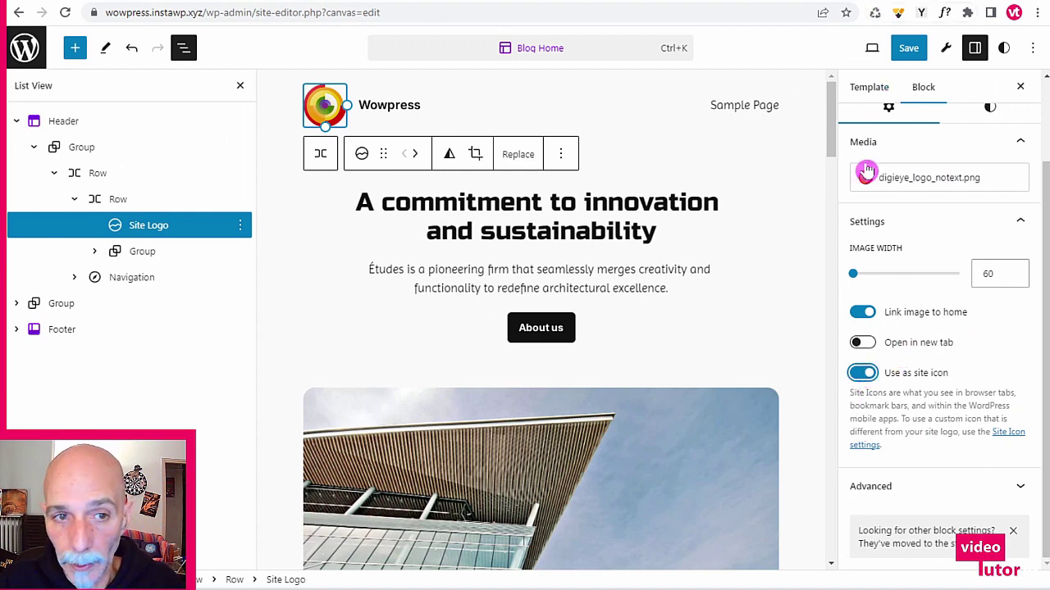
- Change the site title in the header to eye!design and open the title block's style settings
left_click(401, 109)
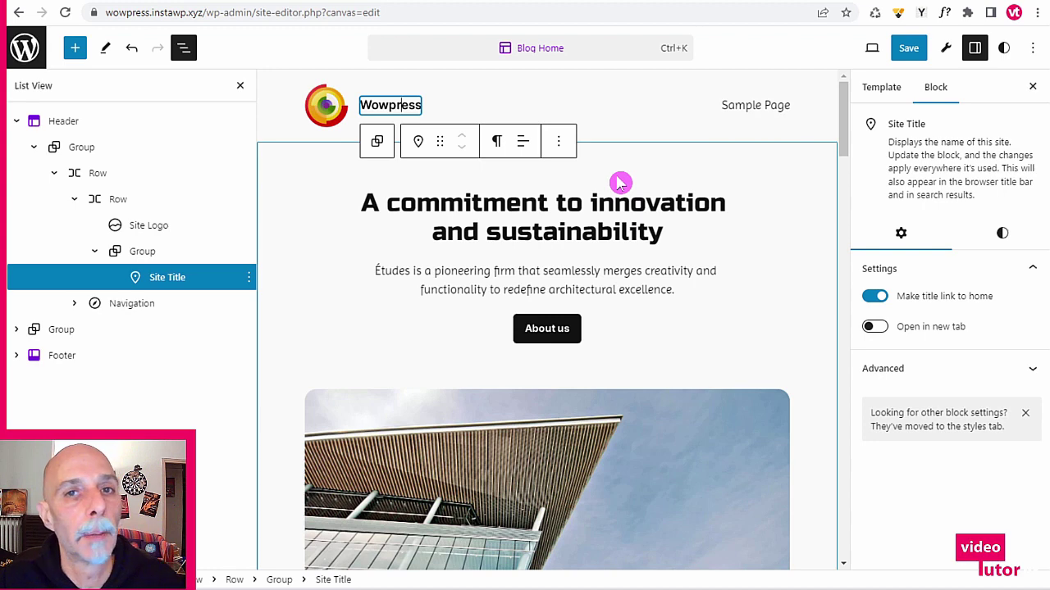
left_click(382, 105)
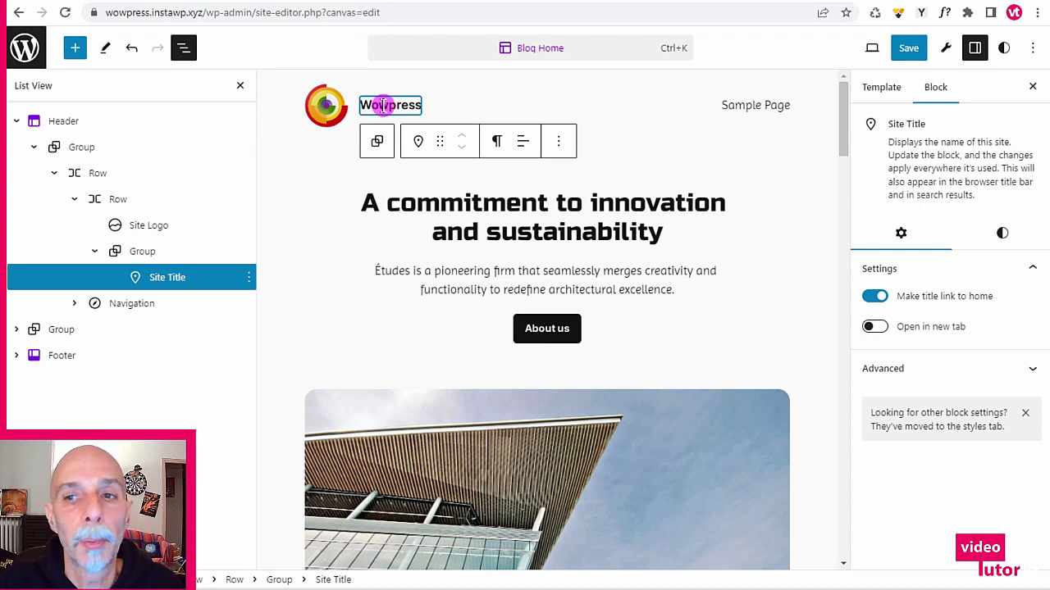
double_click(382, 105)
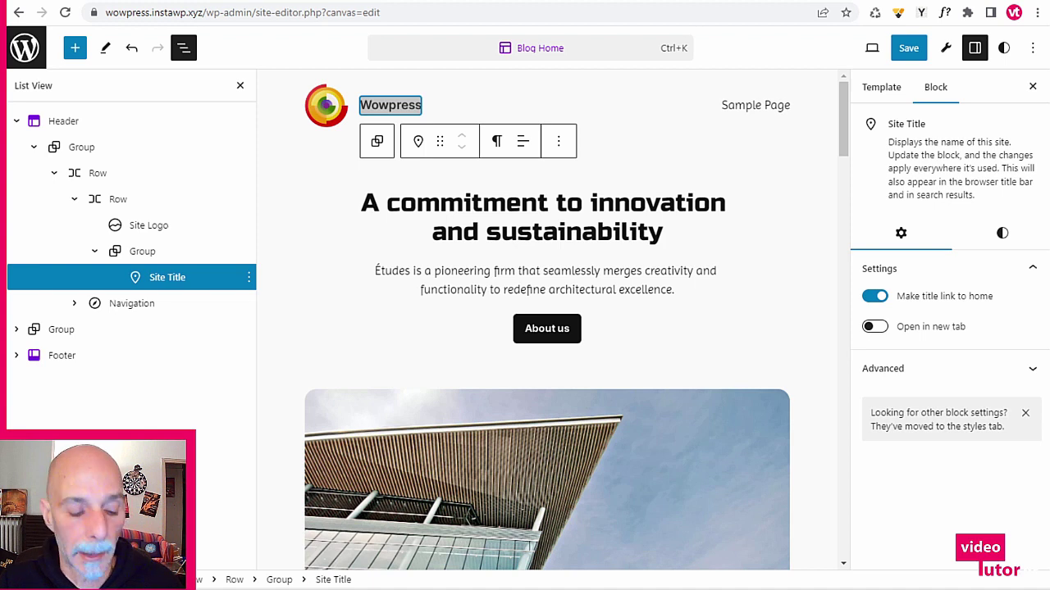
double_click(402, 104)
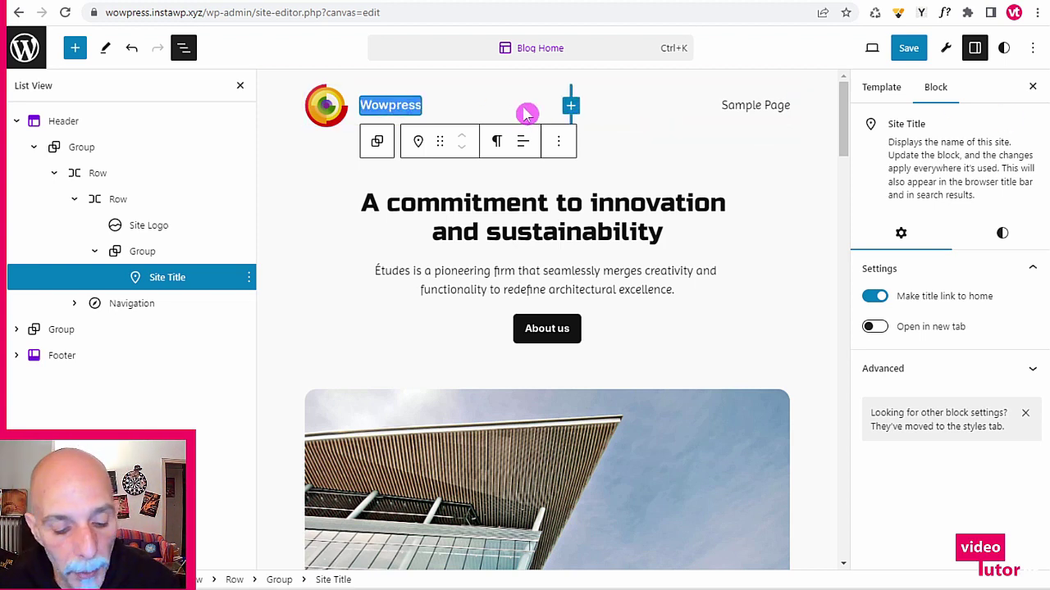
type("eye!design")
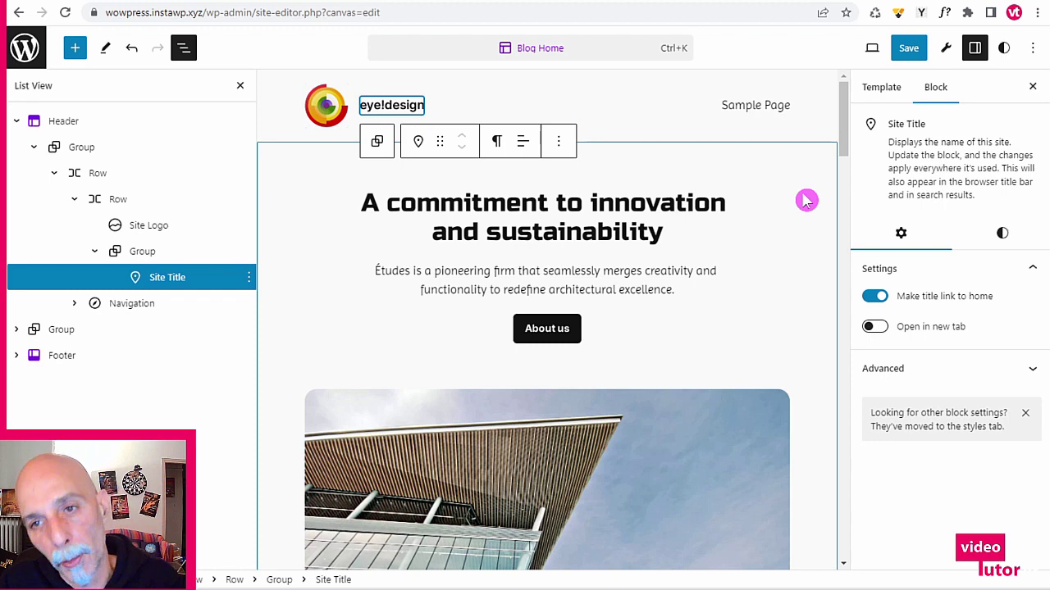
left_click(1001, 234)
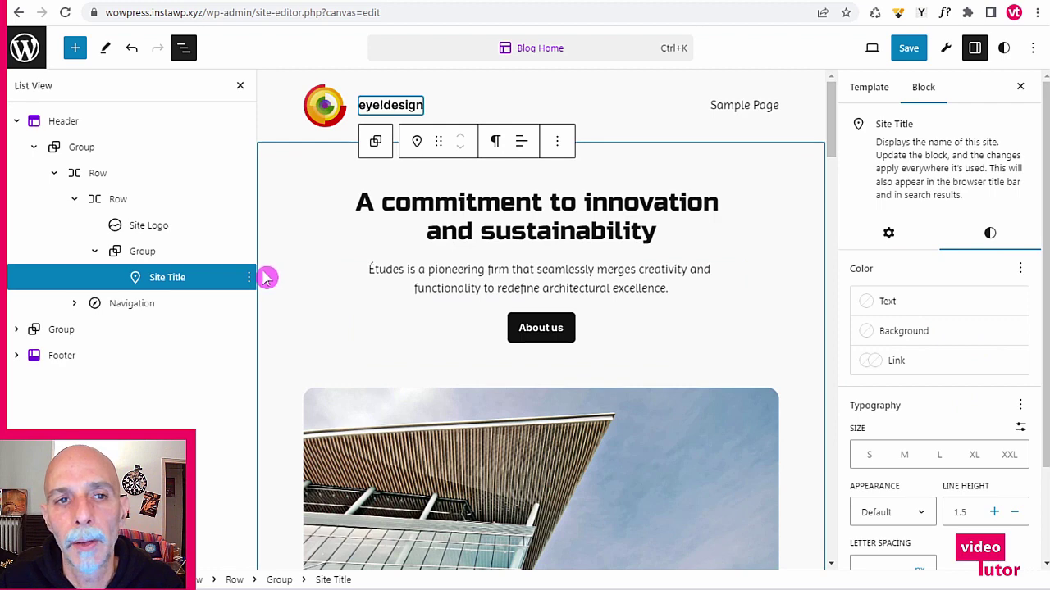
- Set the background colour of the group inside the header to the theme's black Contrast swatch, #111111
left_click(596, 88)
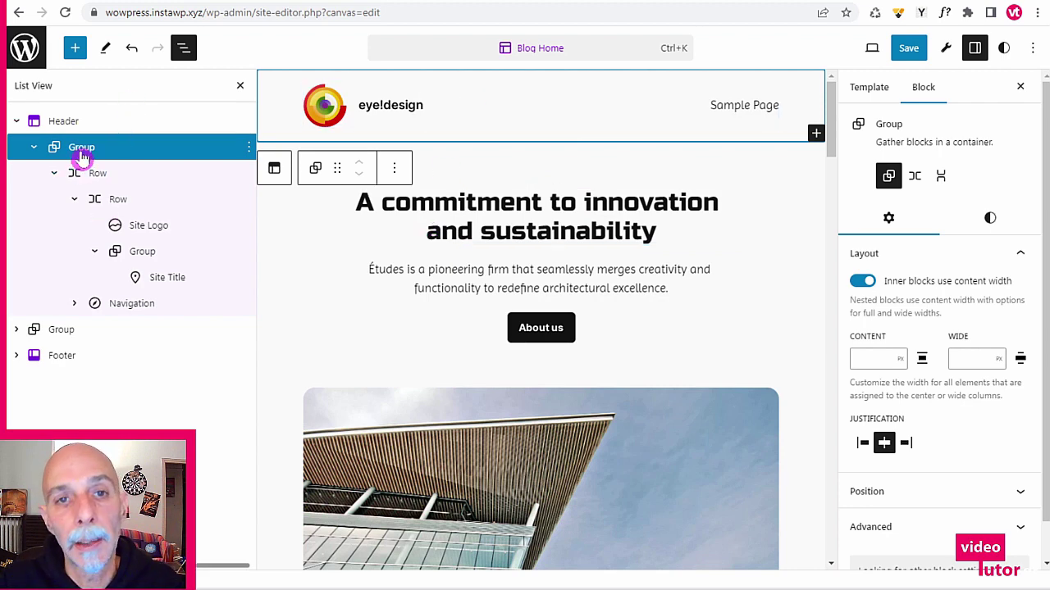
left_click(984, 217)
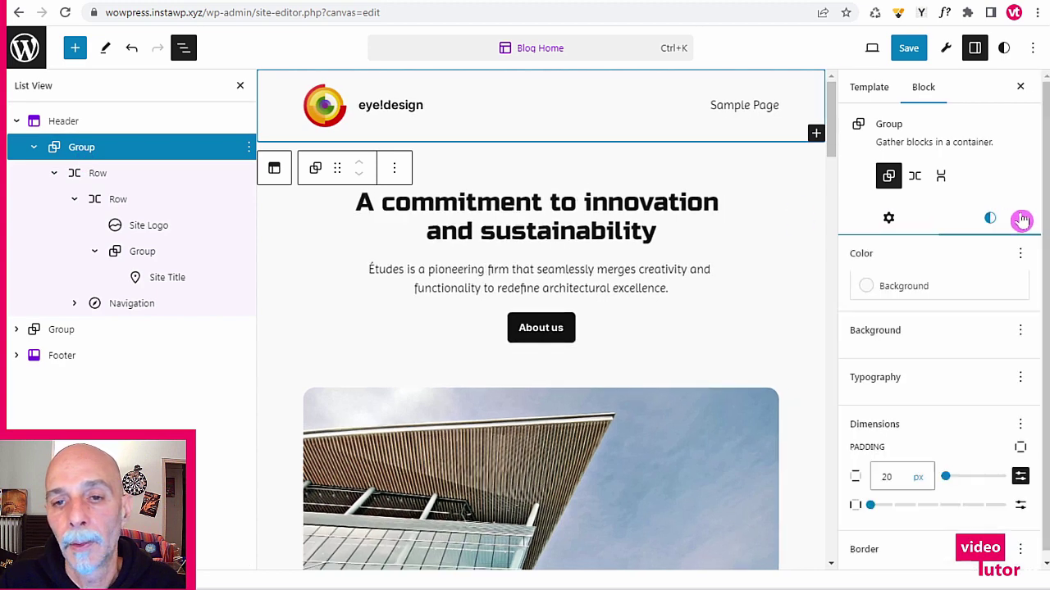
left_click(921, 316)
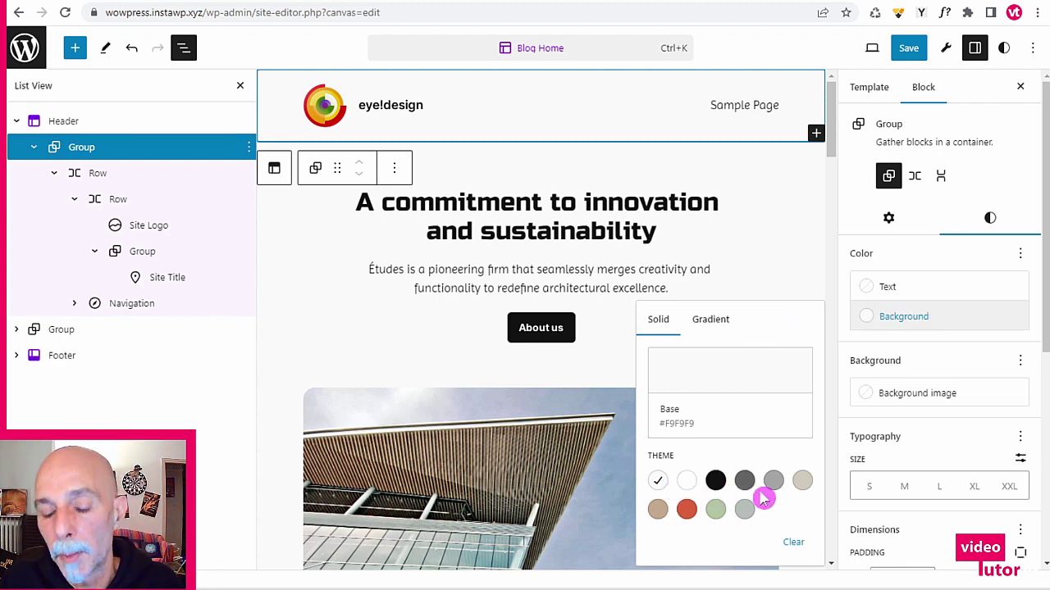
left_click(716, 484)
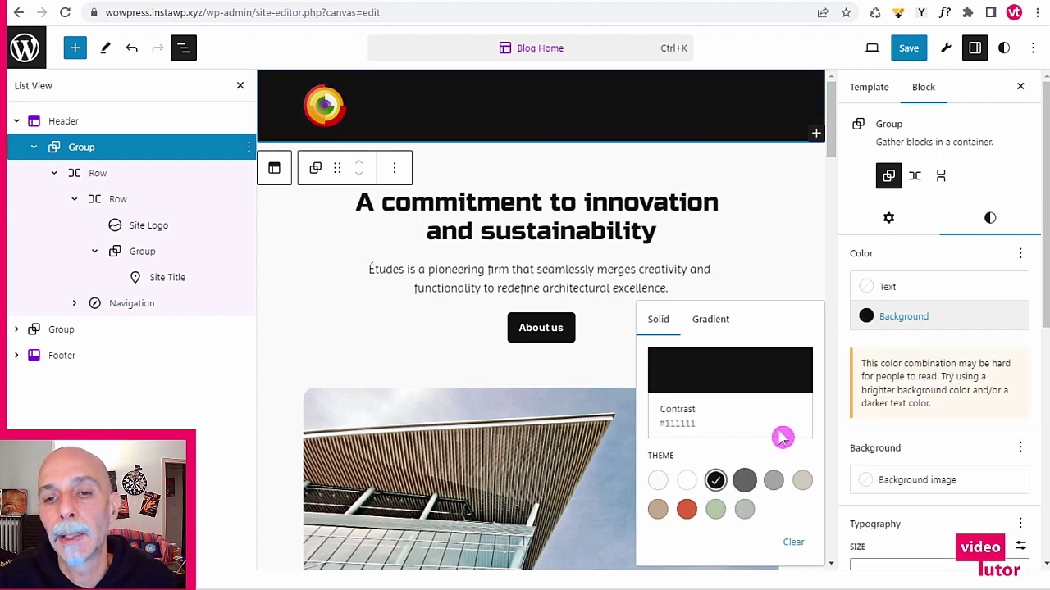
- Set the header group's text colour to the theme's Base swatch, #F9F9F9
left_click(915, 286)
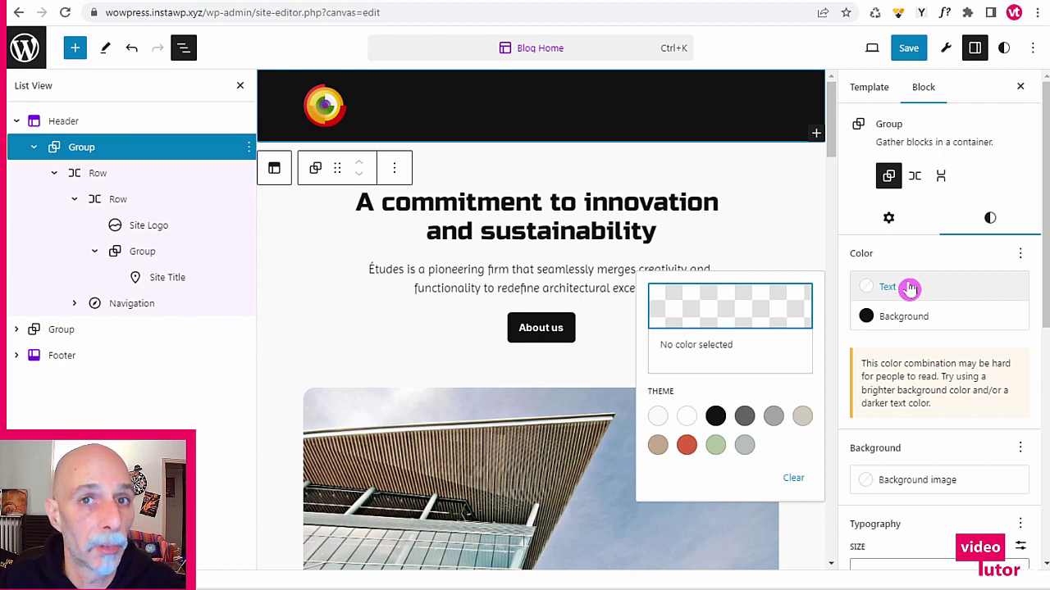
left_click(909, 287)
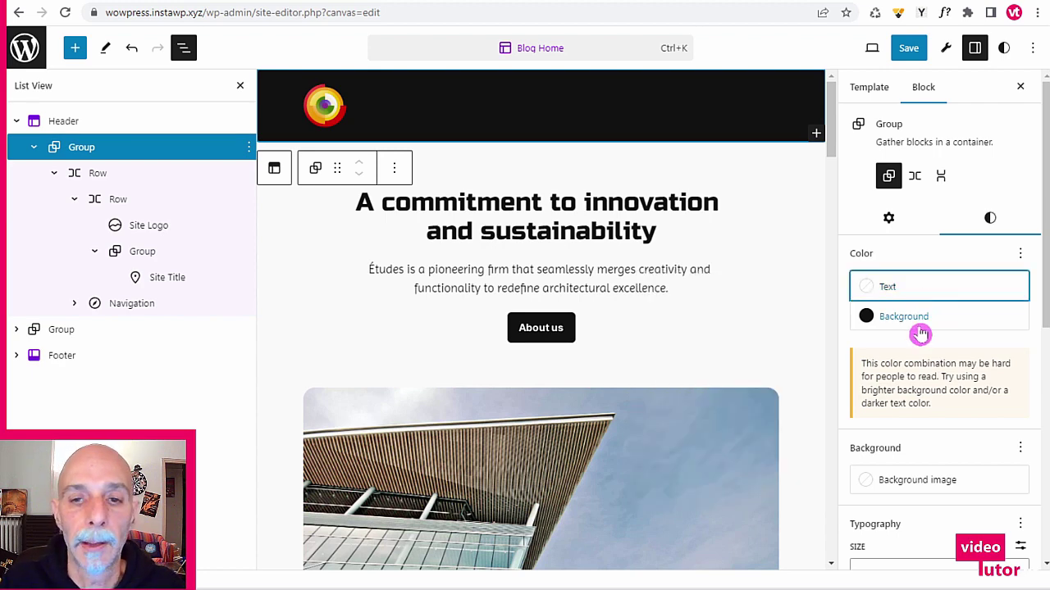
left_click(921, 294)
left_click(658, 417)
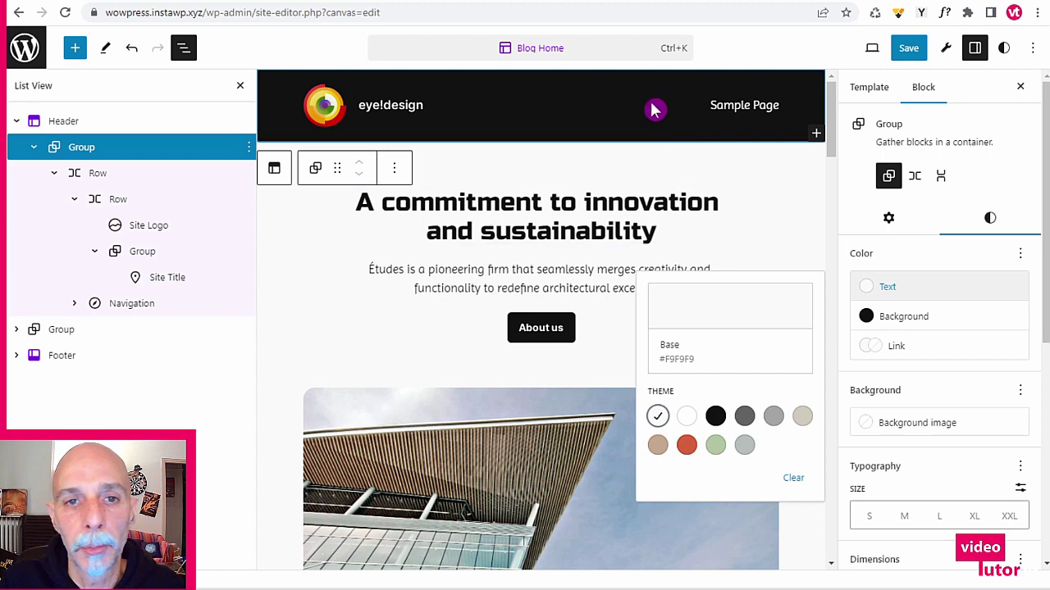
- Enable the font family option in the site title's typography settings and set its font to Russo One
left_click(391, 115)
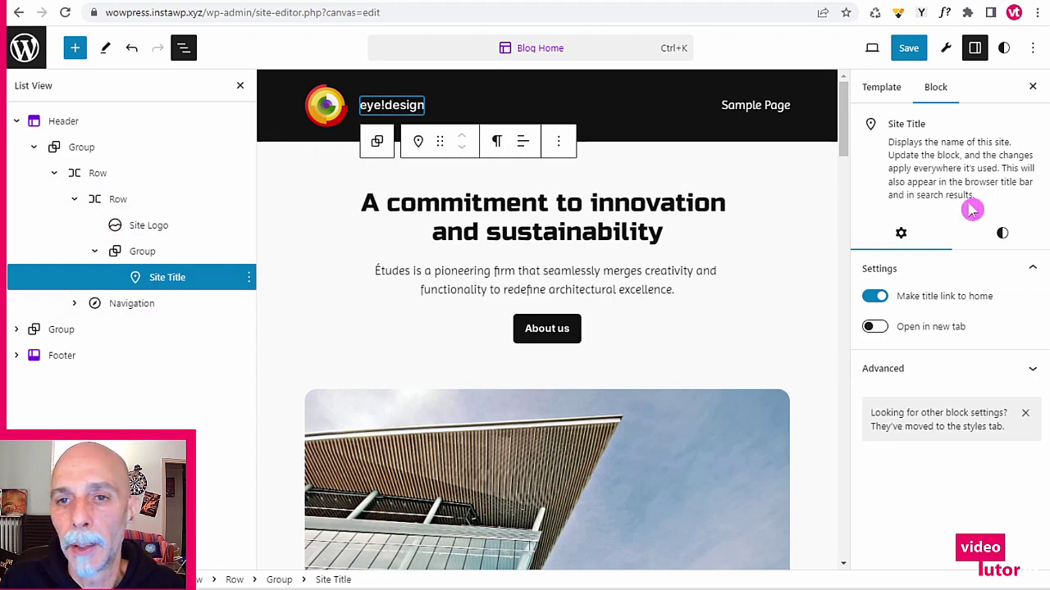
left_click(989, 238)
scroll(920, 195, "down", 1)
scroll(920, 195, "down", 3)
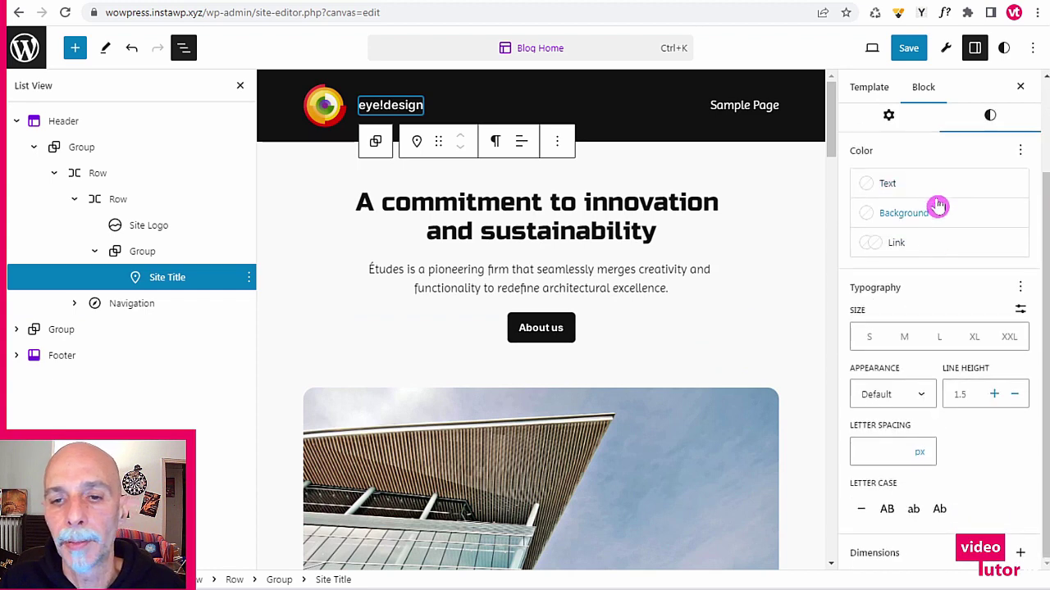
left_click(1018, 288)
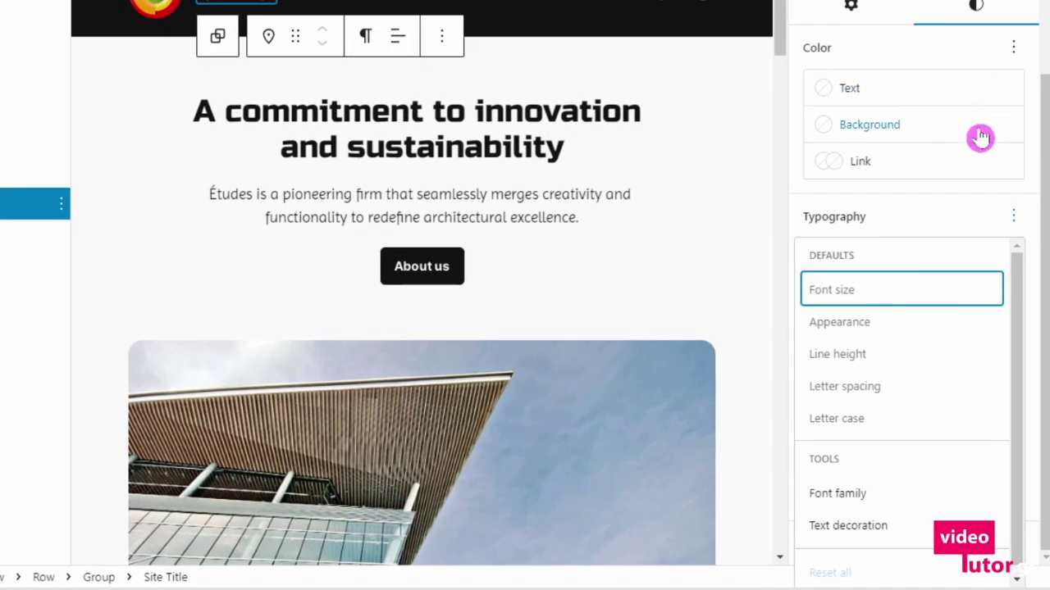
left_click(1013, 216)
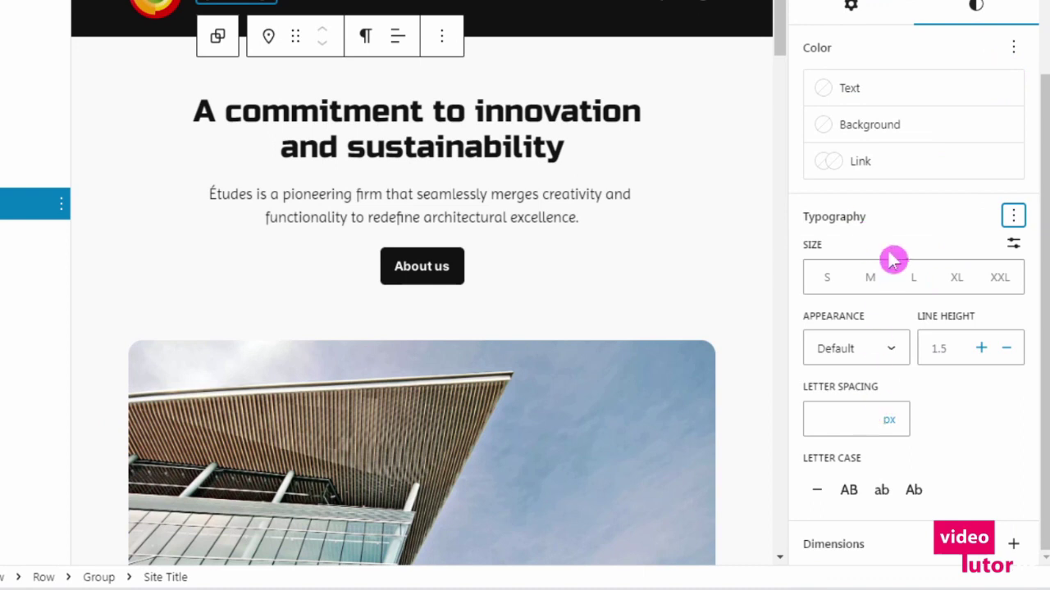
left_click(1013, 216)
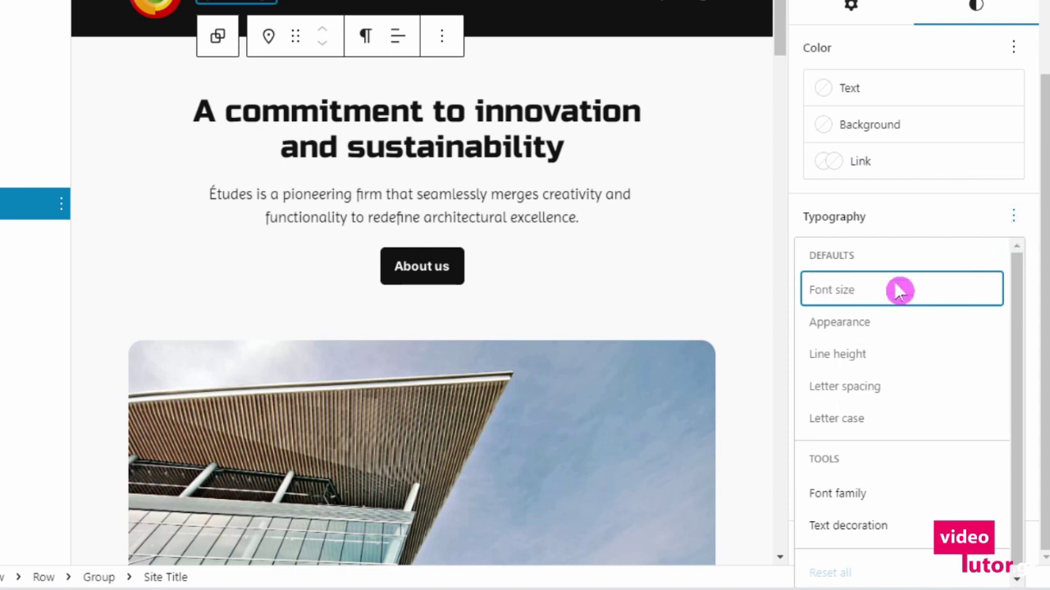
left_click(843, 499)
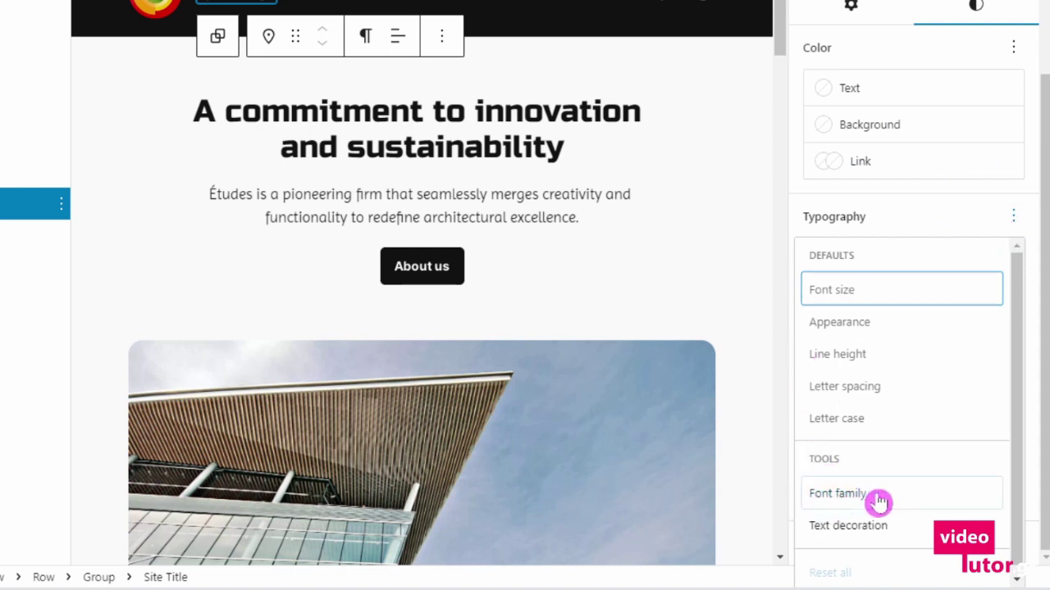
left_click(1014, 215)
left_click(894, 284)
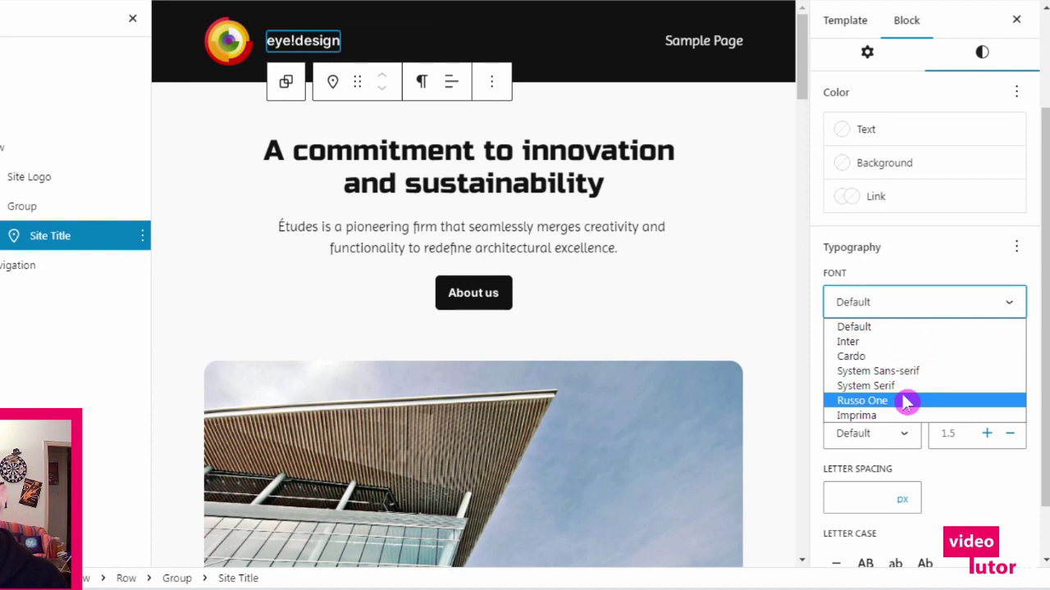
left_click(906, 401)
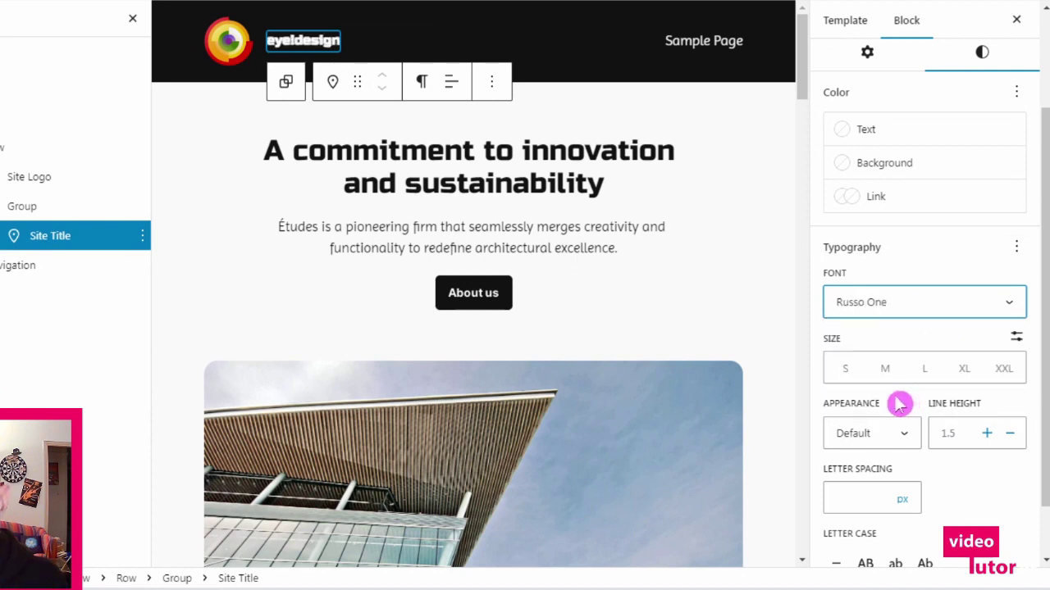
- Set the site title's font size to M and its appearance to Medium
left_click(884, 379)
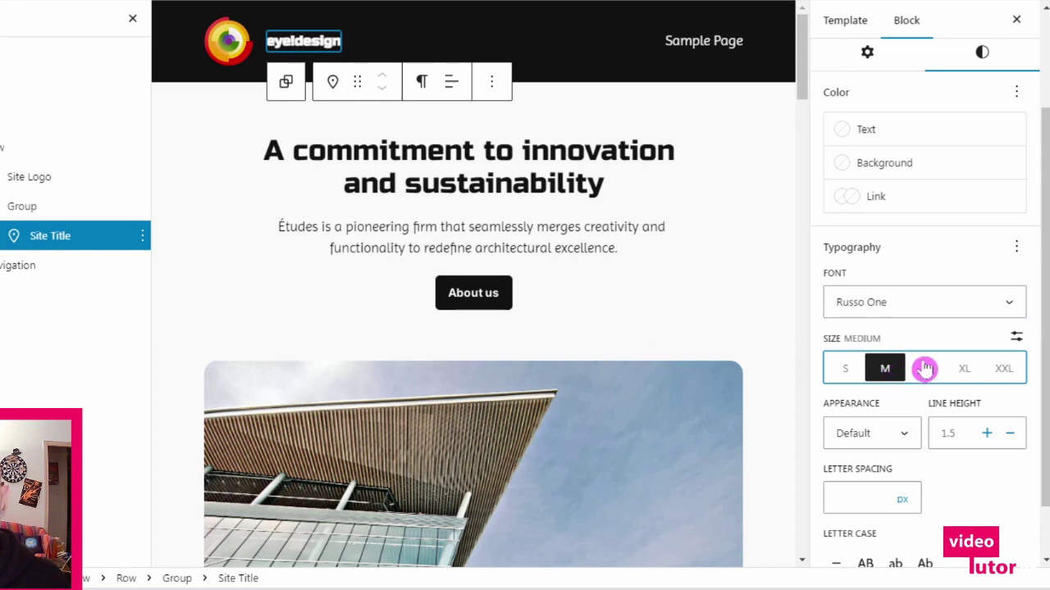
left_click(924, 369)
left_click(887, 373)
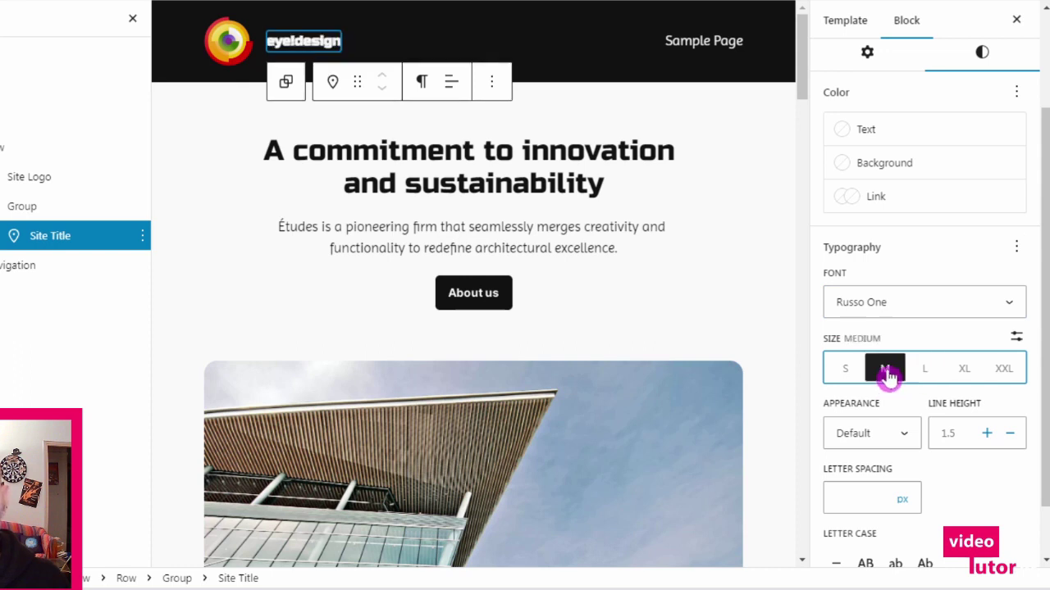
left_click(908, 439)
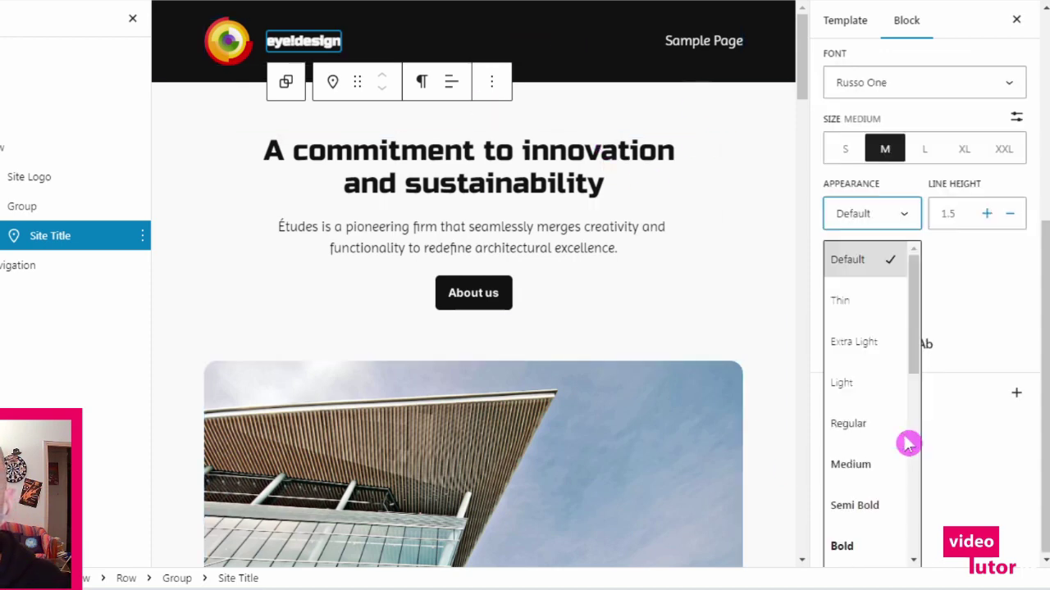
left_click(882, 475)
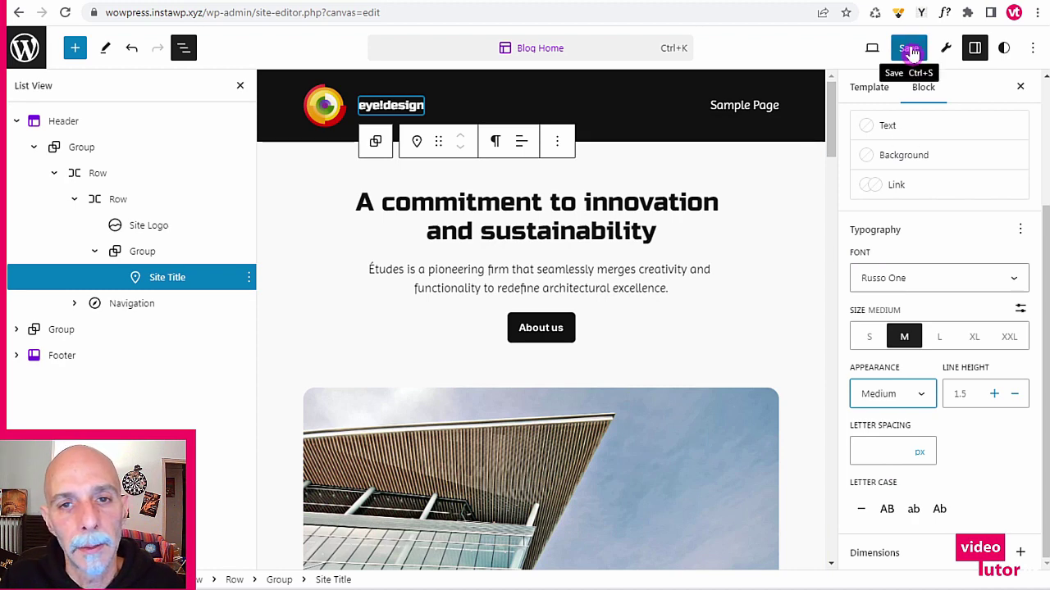
- Enable the font family option for the header's navigation block and set its font to Inter
left_click(769, 115)
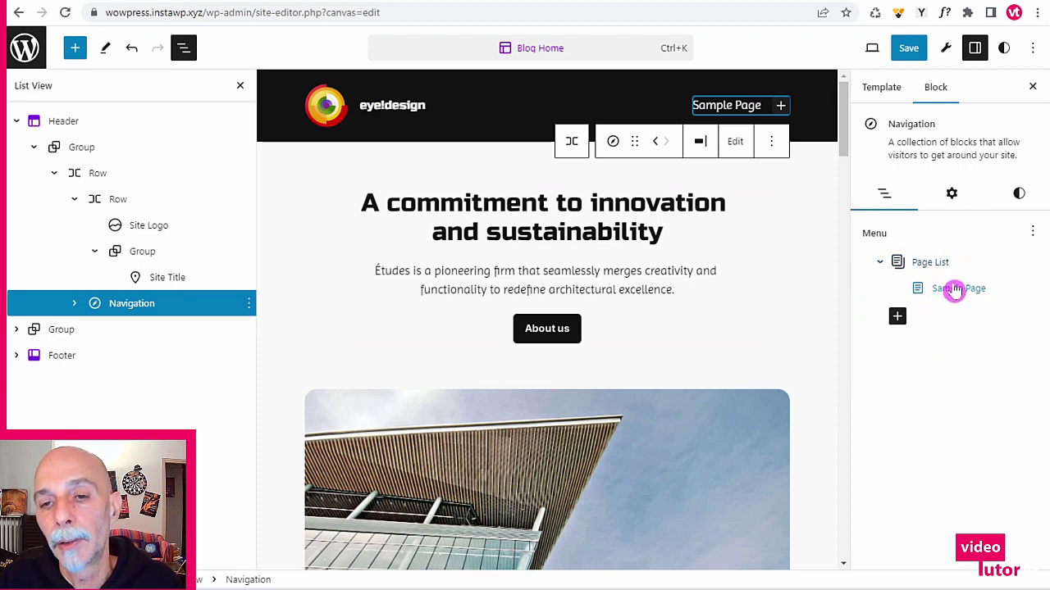
left_click(1019, 192)
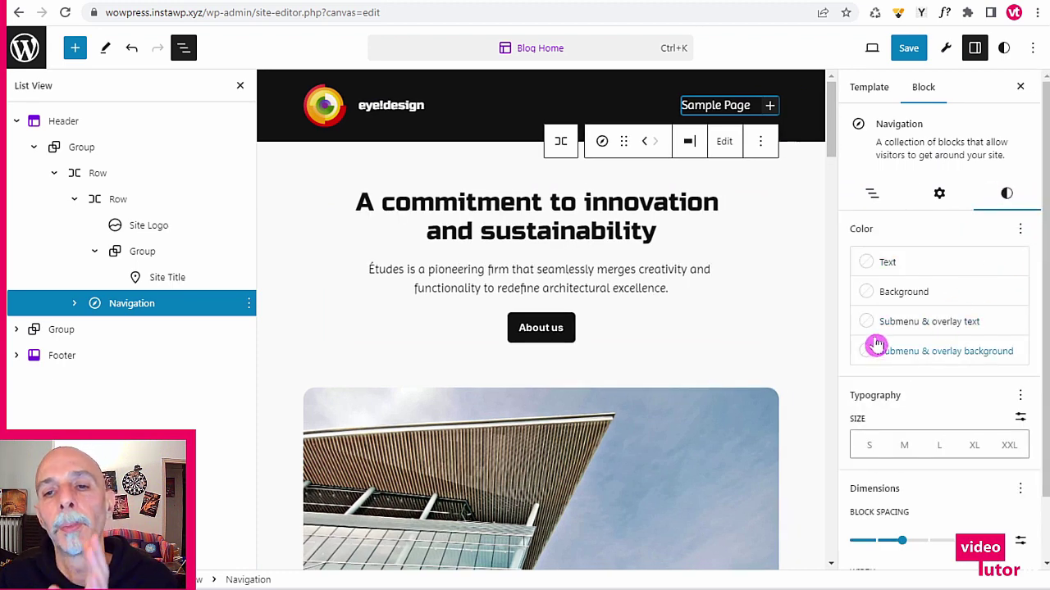
left_click(914, 269)
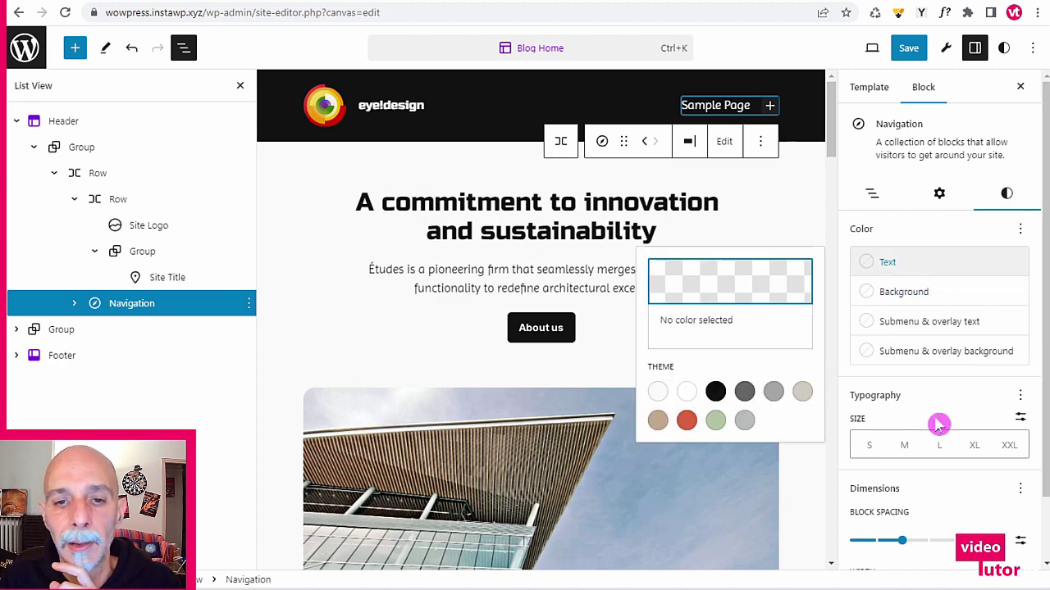
left_click(964, 266)
scroll(965, 356, "down", 2)
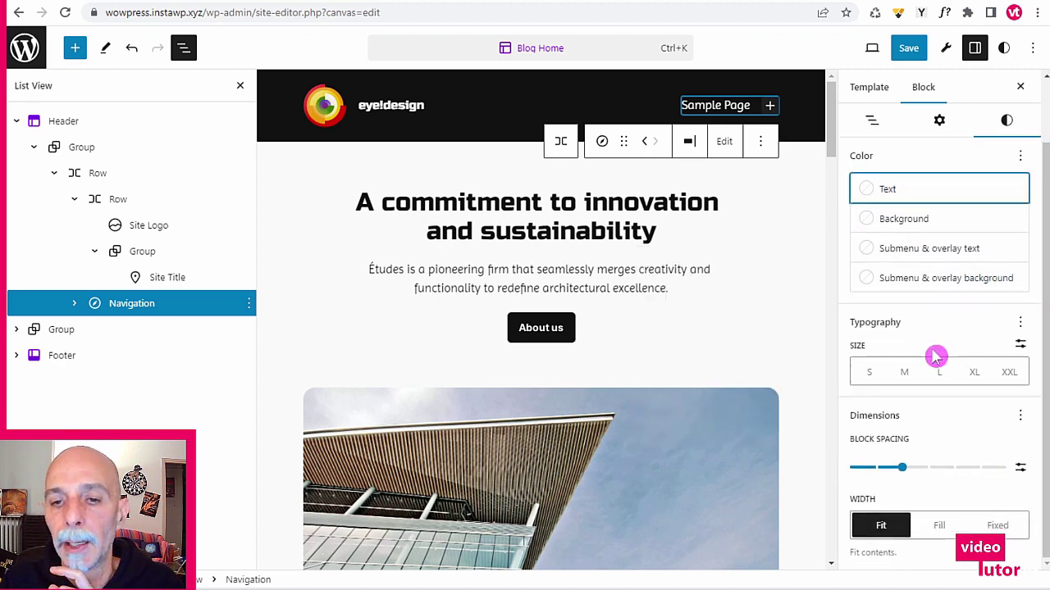
left_click(1019, 323)
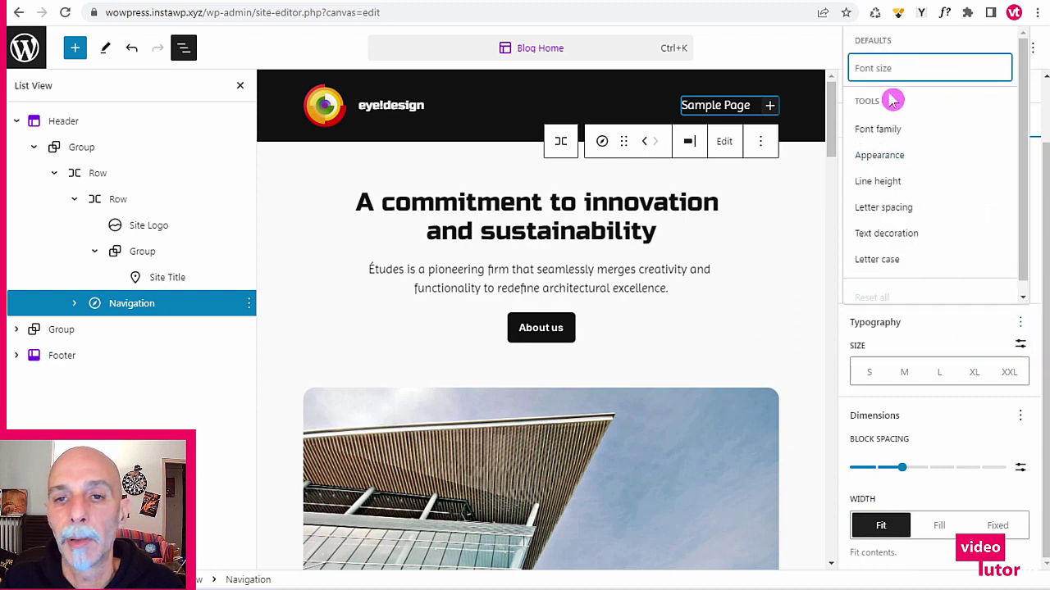
left_click(892, 129)
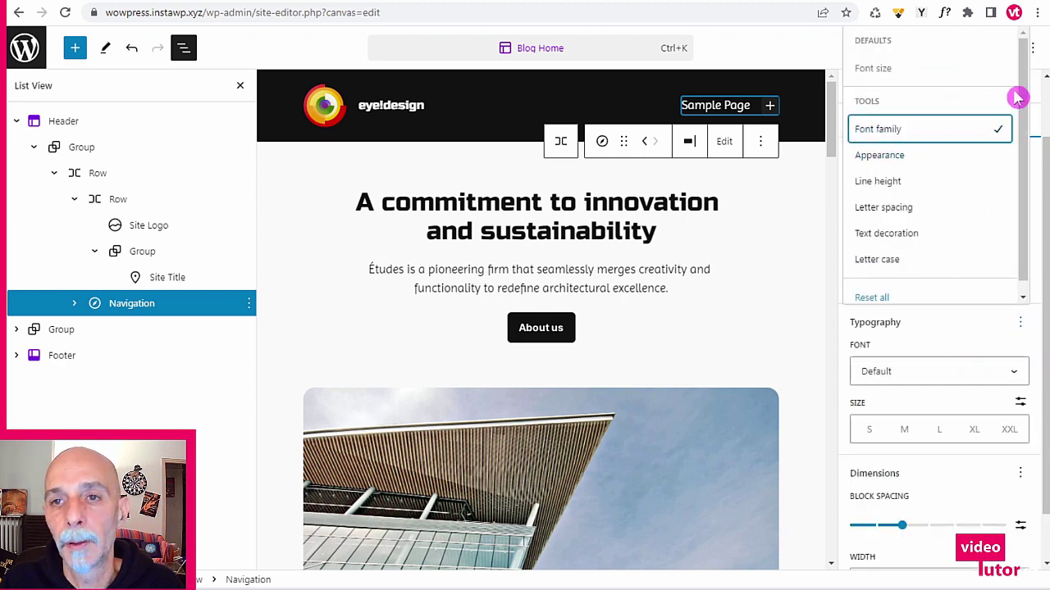
left_click(1019, 325)
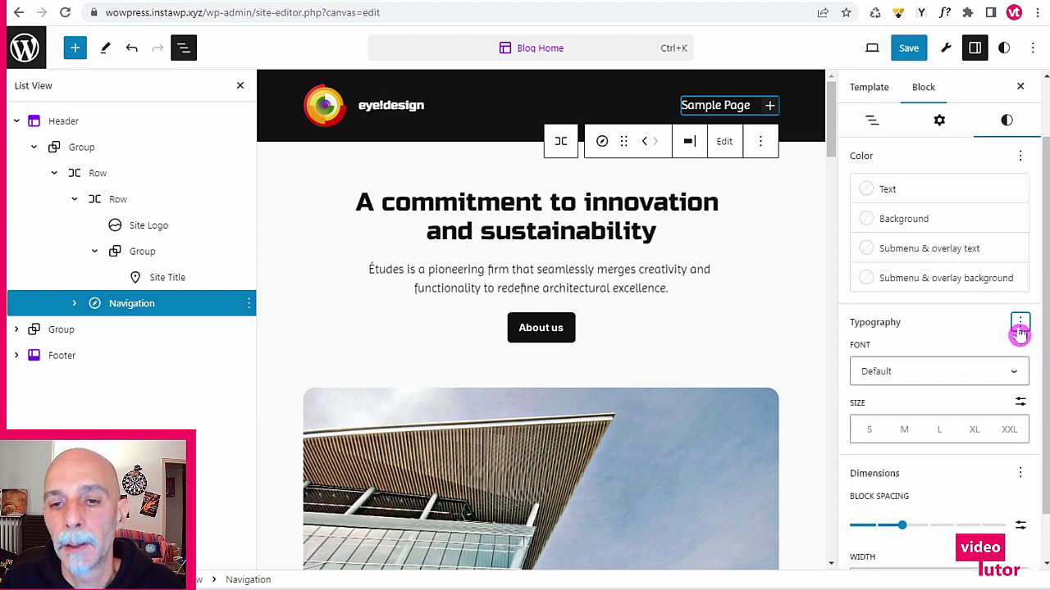
left_click(954, 373)
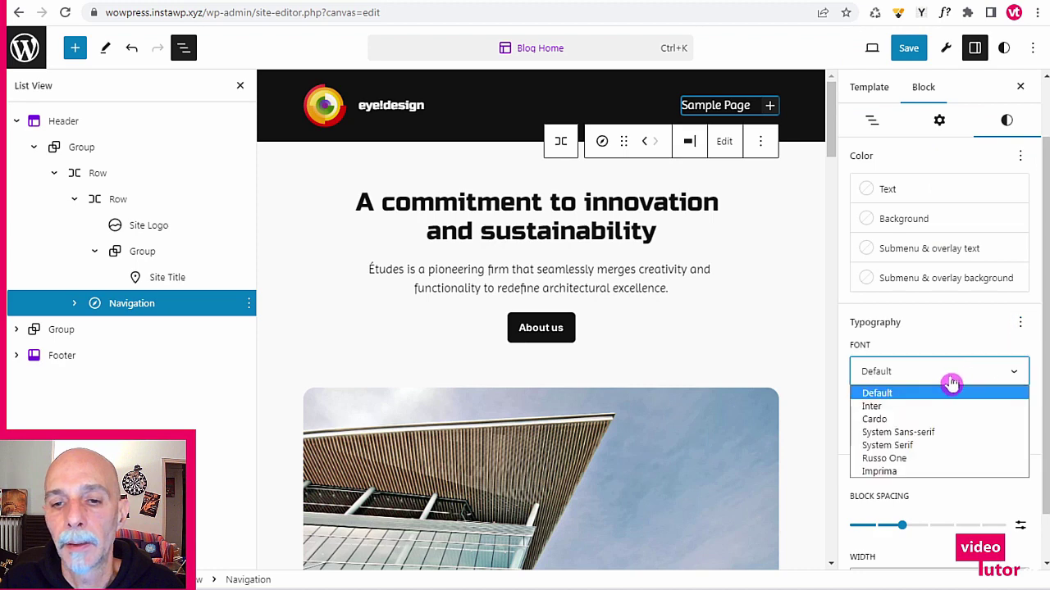
left_click(940, 408)
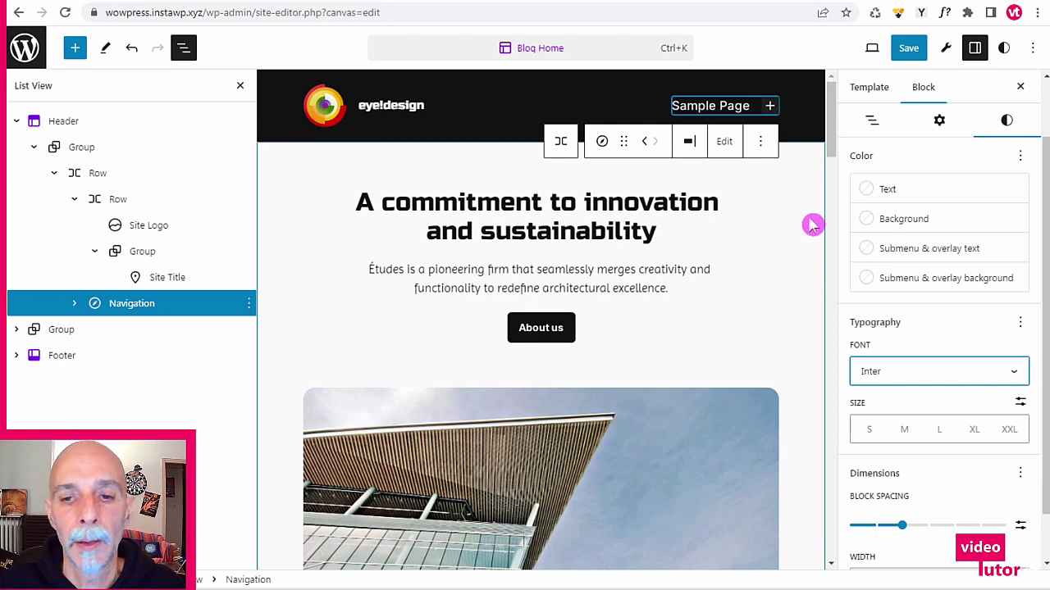
- Save all pending site changes, keeping the icon, logo, title, header and custom styles included
left_click(912, 47)
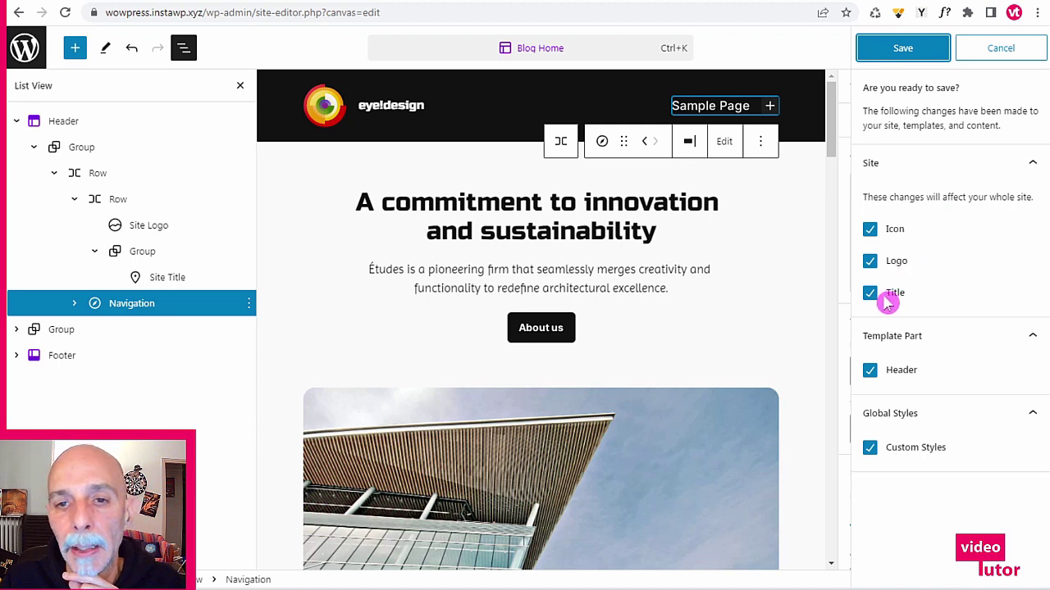
left_click(870, 231)
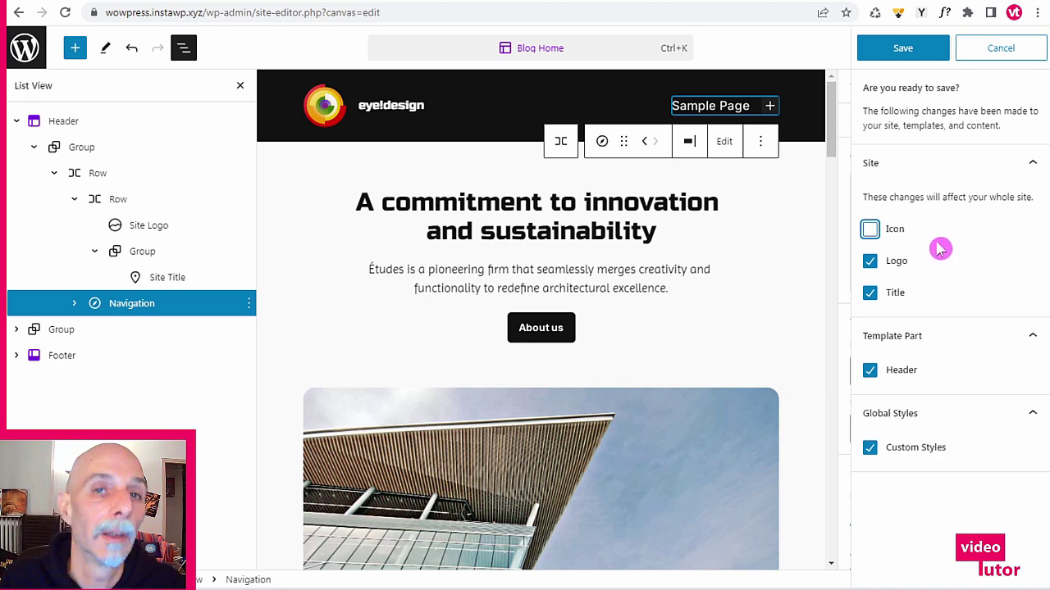
left_click(870, 229)
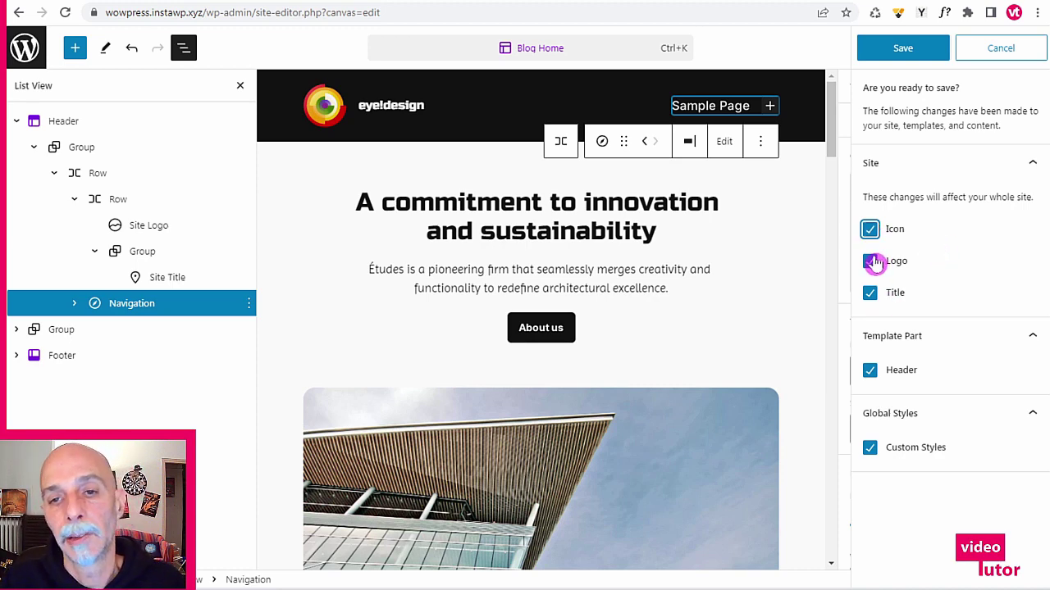
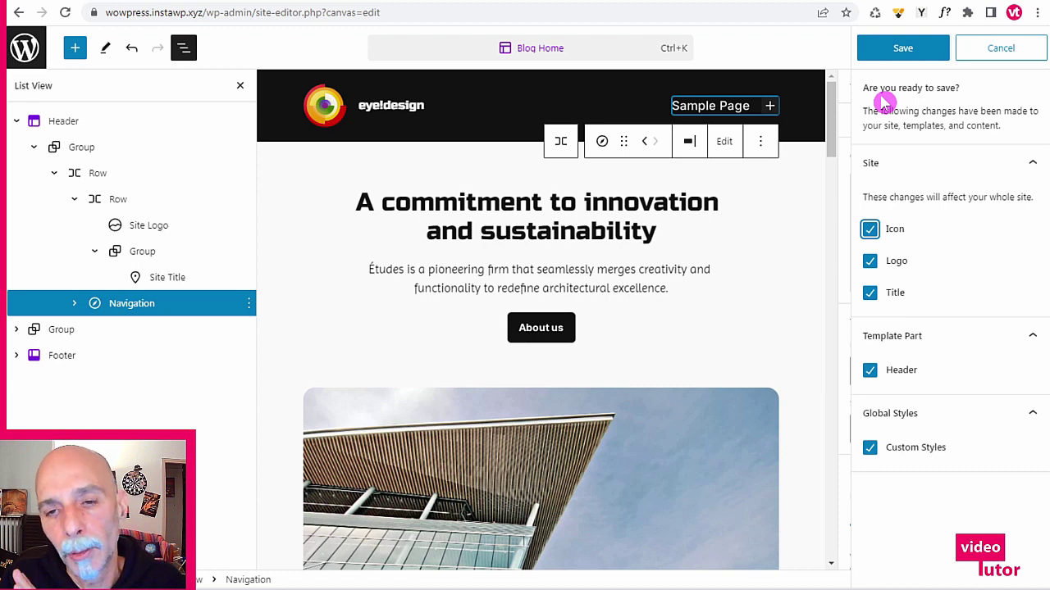
left_click(901, 49)
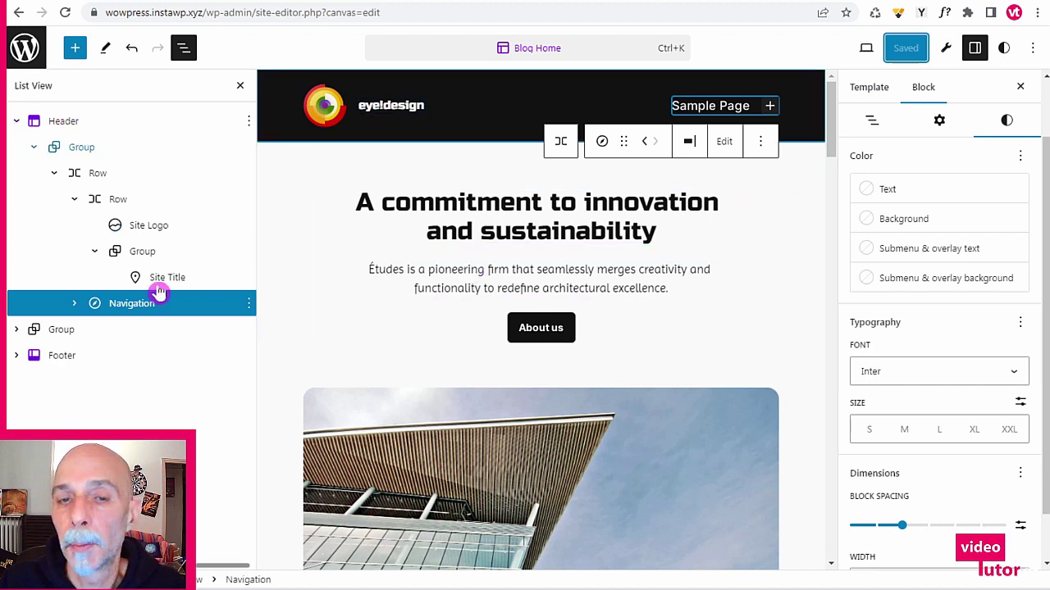
- Collapse the header's block tree, select the main content group, and display the theme palette in the site's global colour styles
left_click(16, 121)
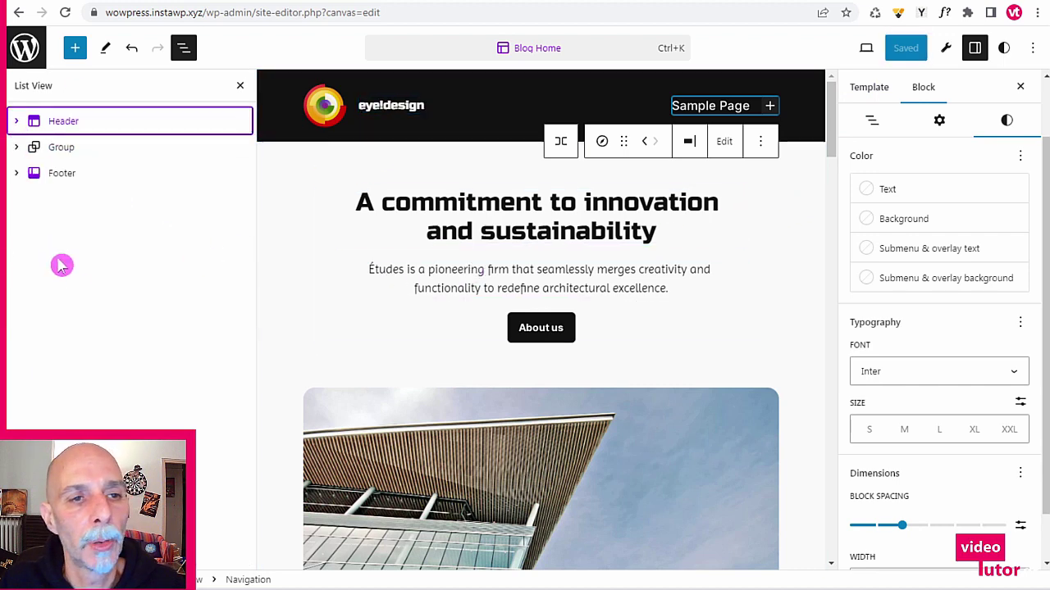
left_click(63, 147)
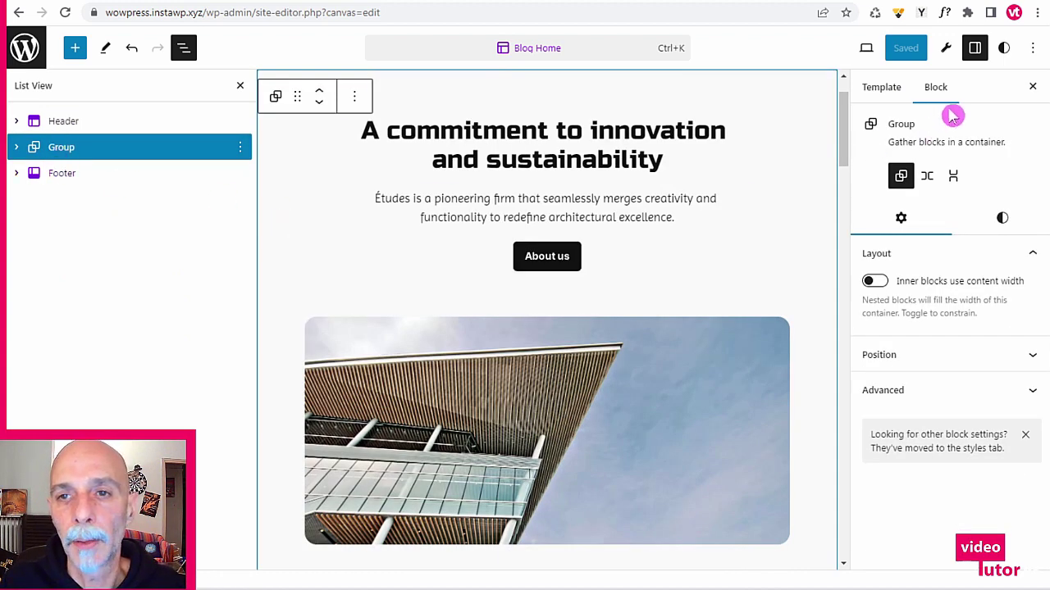
left_click(1002, 50)
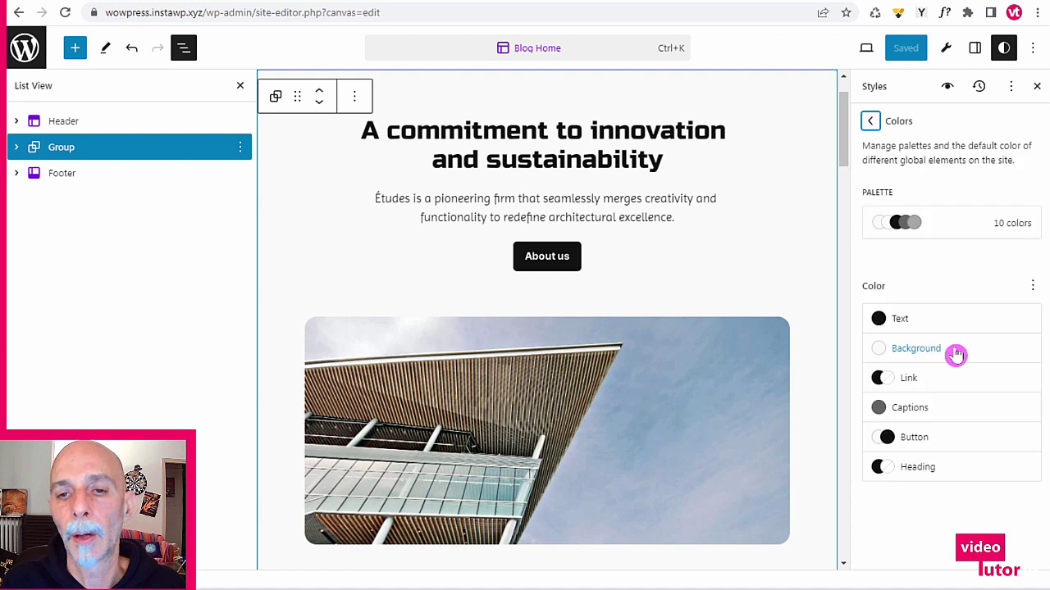
scroll(803, 270, "up", 2)
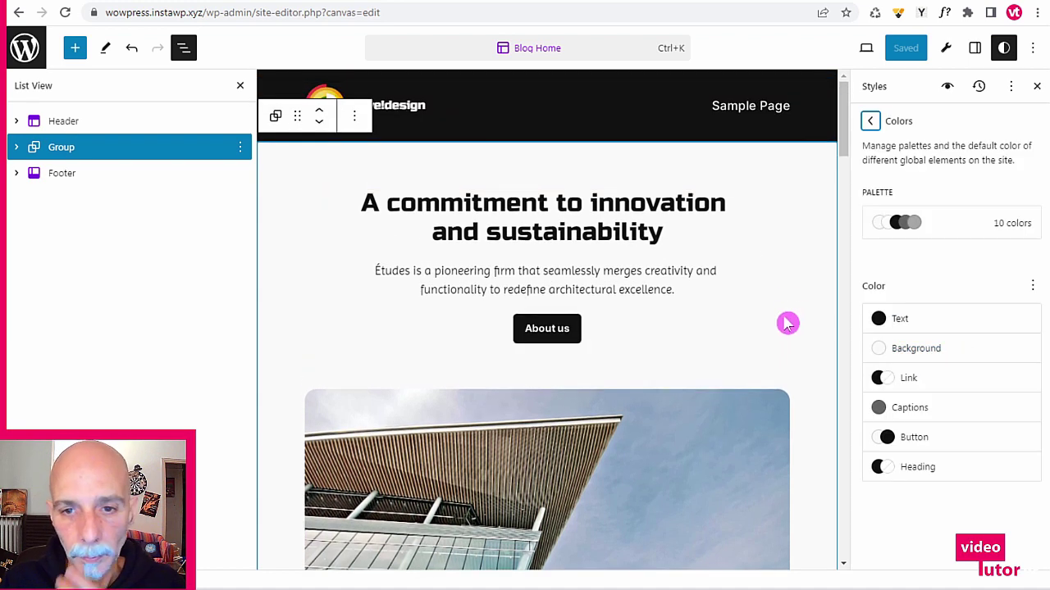
left_click(914, 223)
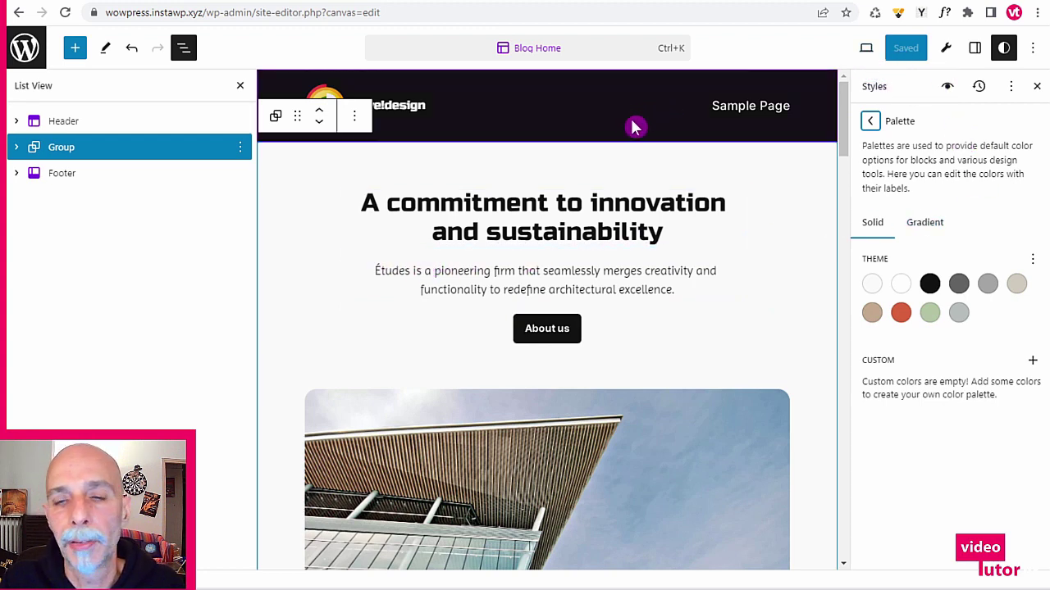
- Set the global heading text colour to Accent / Three (#D8613C)
left_click(499, 120)
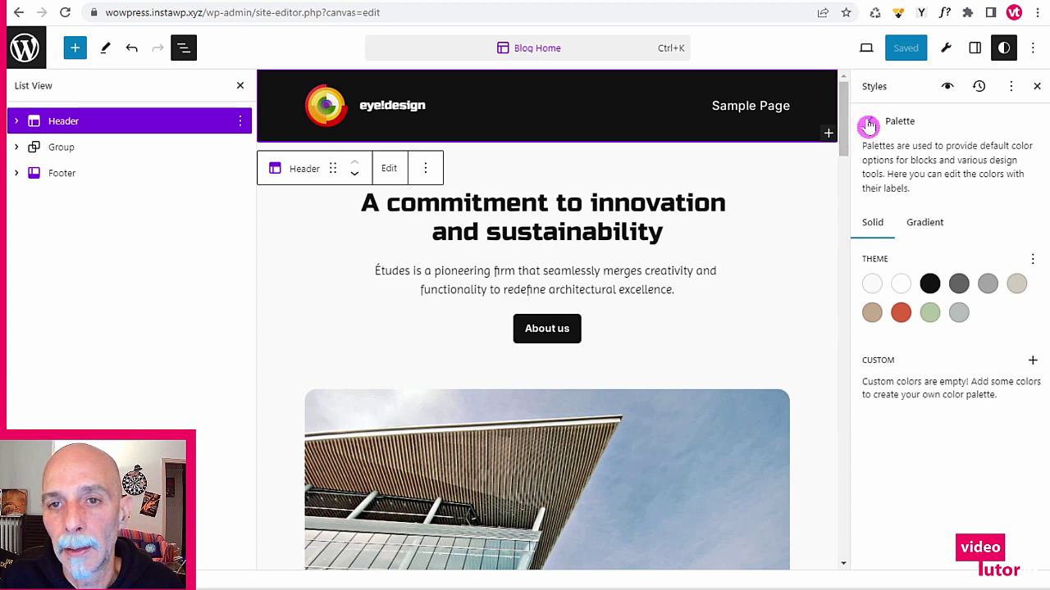
left_click(869, 122)
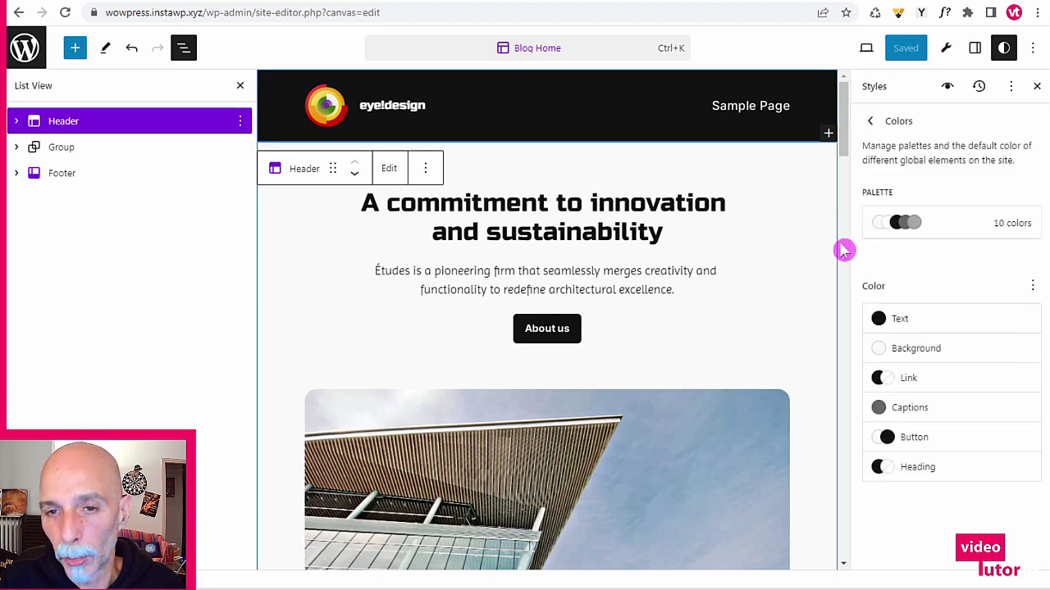
left_click(912, 472)
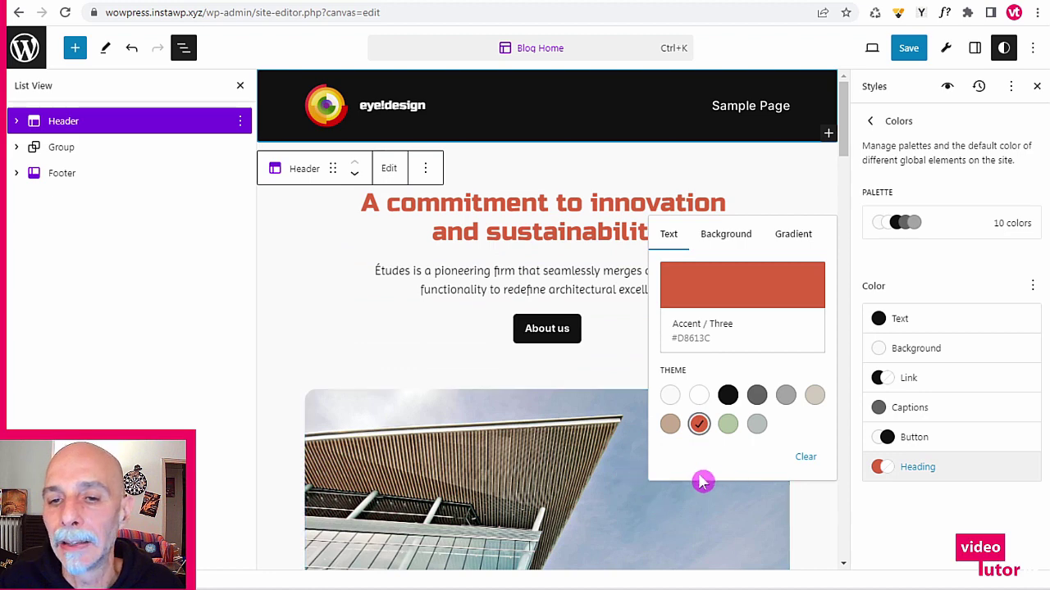
left_click(871, 120)
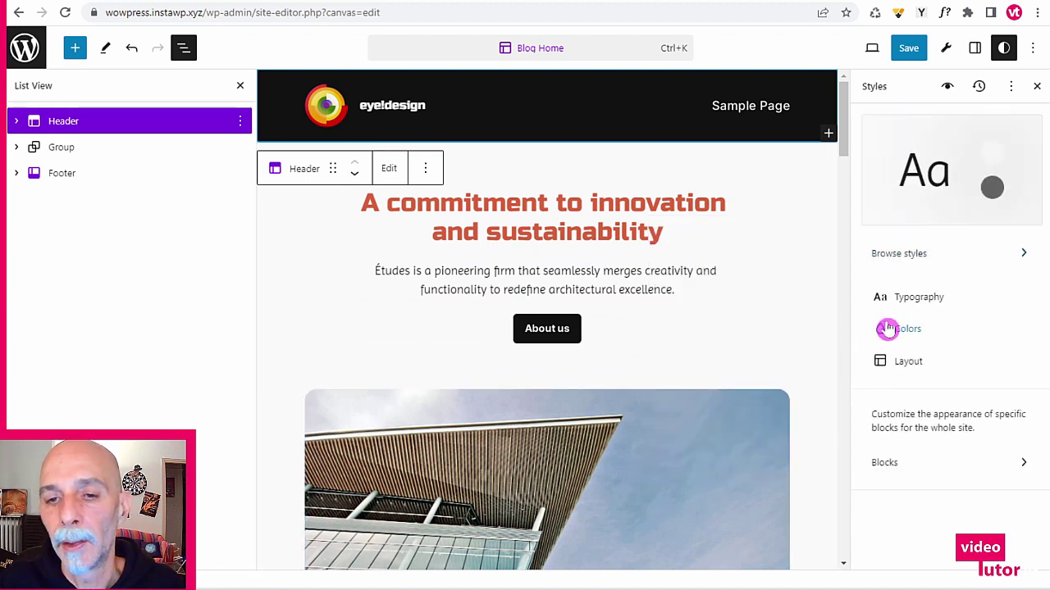
- Set the global button colours to the Accent / Three red for the background and Base (#F9F9F9) for the text
left_click(881, 329)
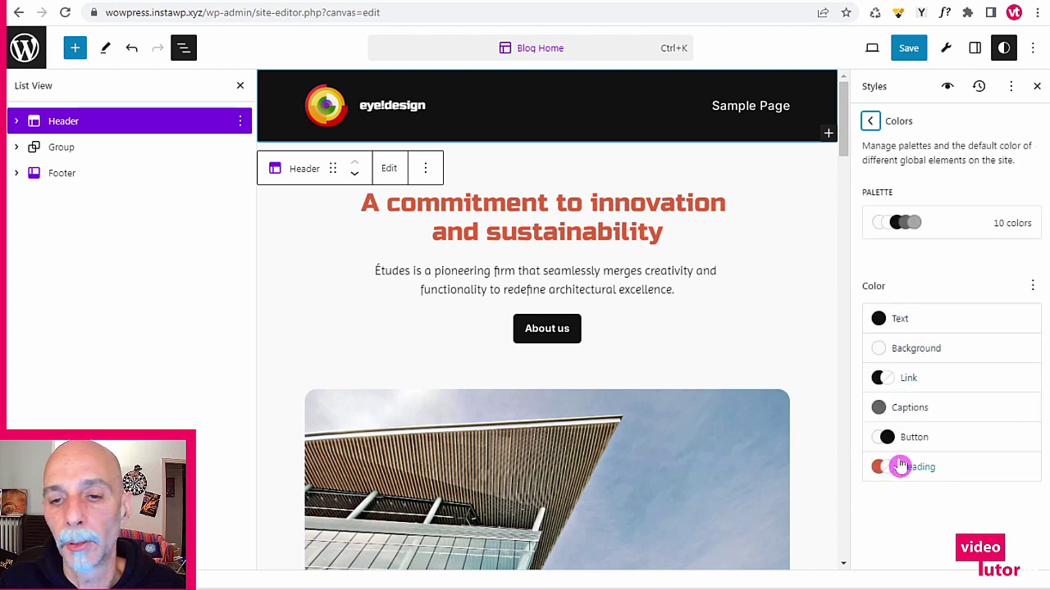
left_click(915, 439)
left_click(698, 394)
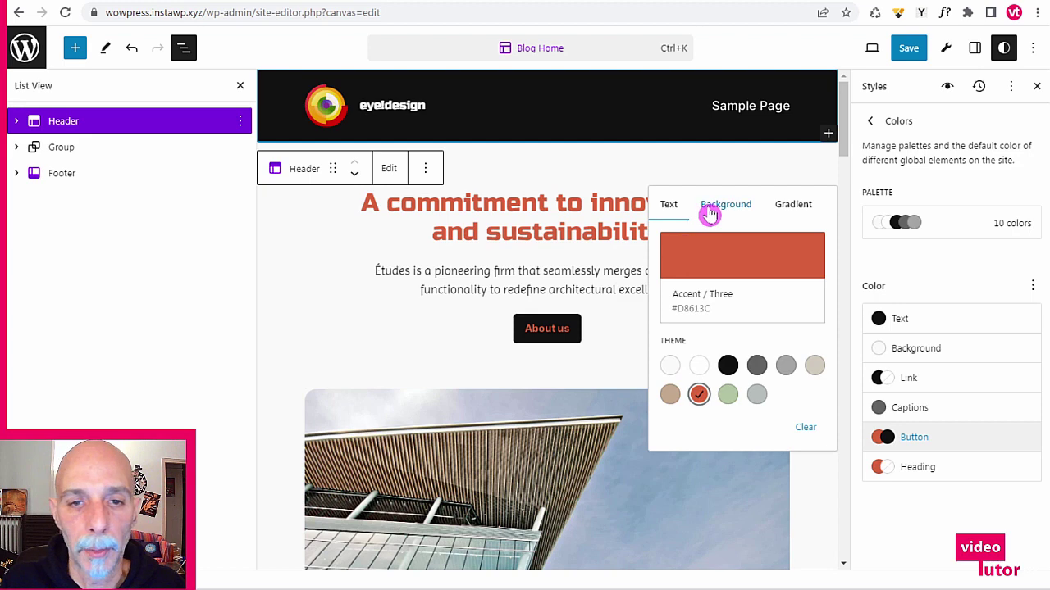
left_click(712, 207)
left_click(699, 432)
left_click(671, 206)
left_click(670, 366)
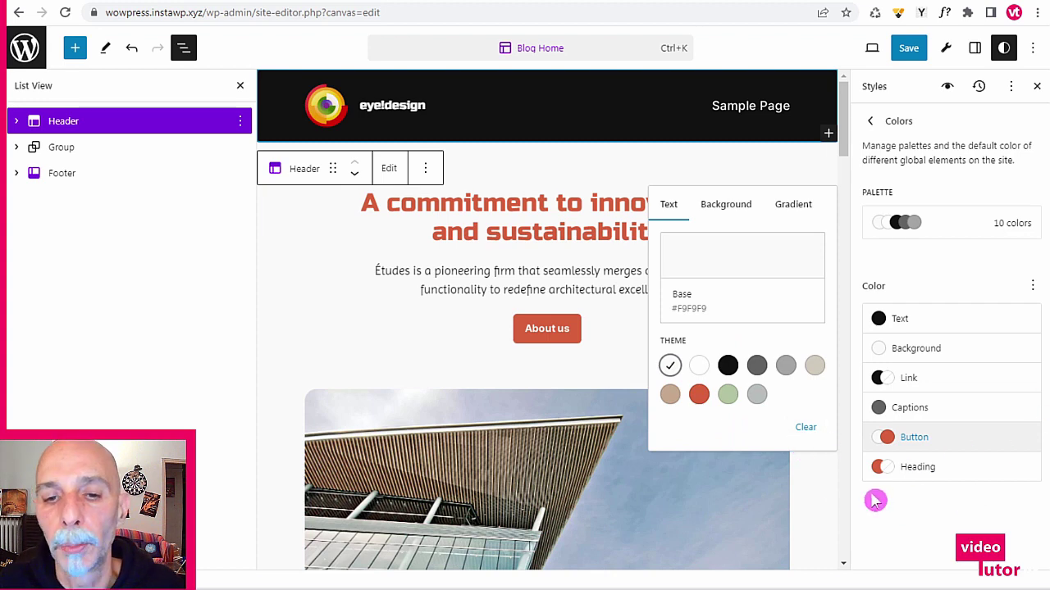
left_click(735, 208)
left_click(931, 525)
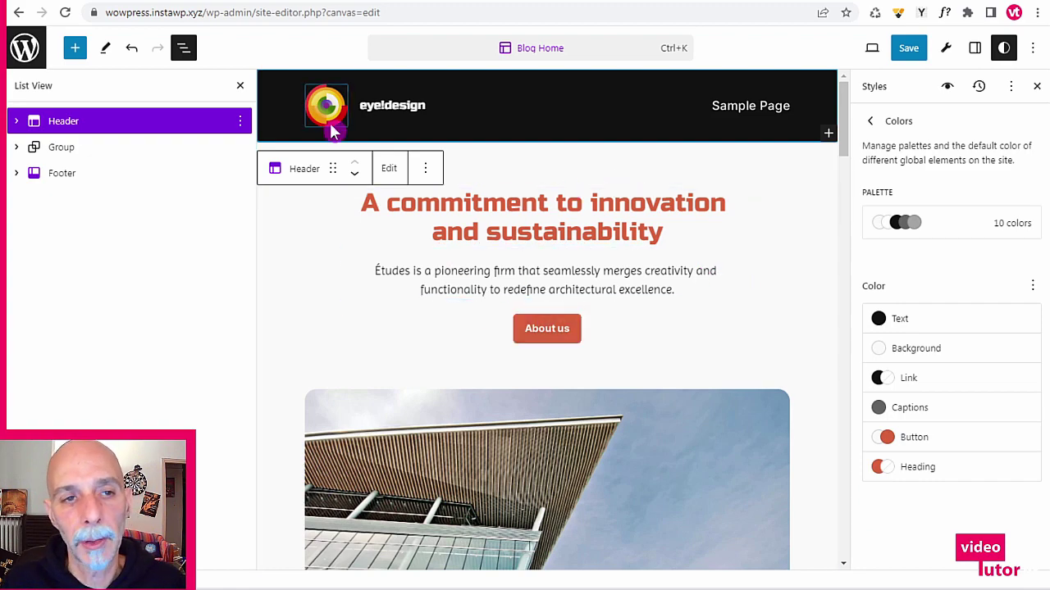
- Look through the whole Blog Home template down to the footer to check the heading and button colours
scroll(812, 303, "down", 4)
scroll(788, 330, "up", 4)
scroll(778, 352, "down", 12)
scroll(774, 356, "down", 14)
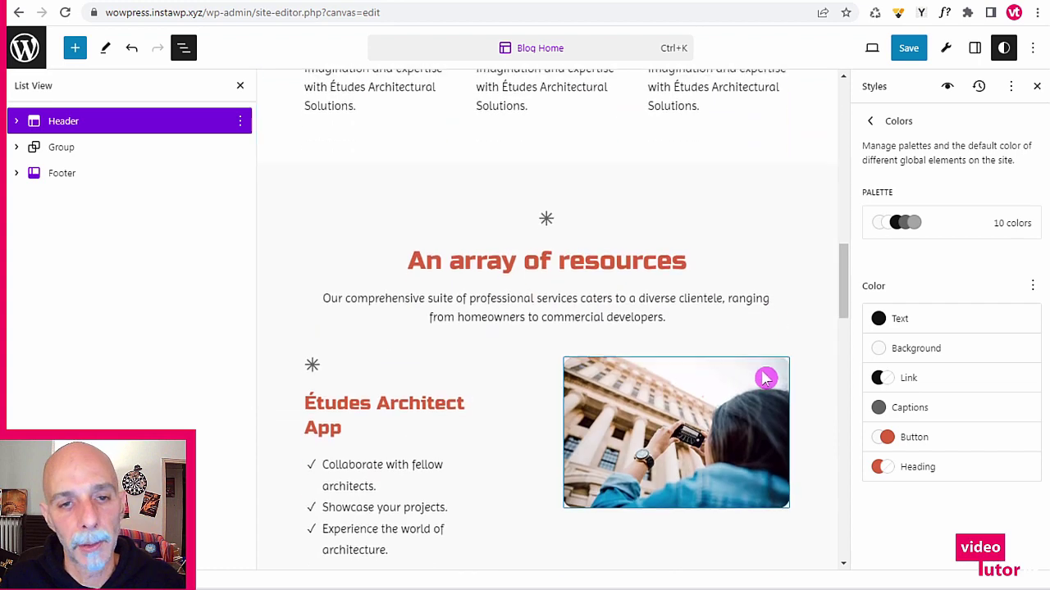
scroll(761, 380, "down", 10)
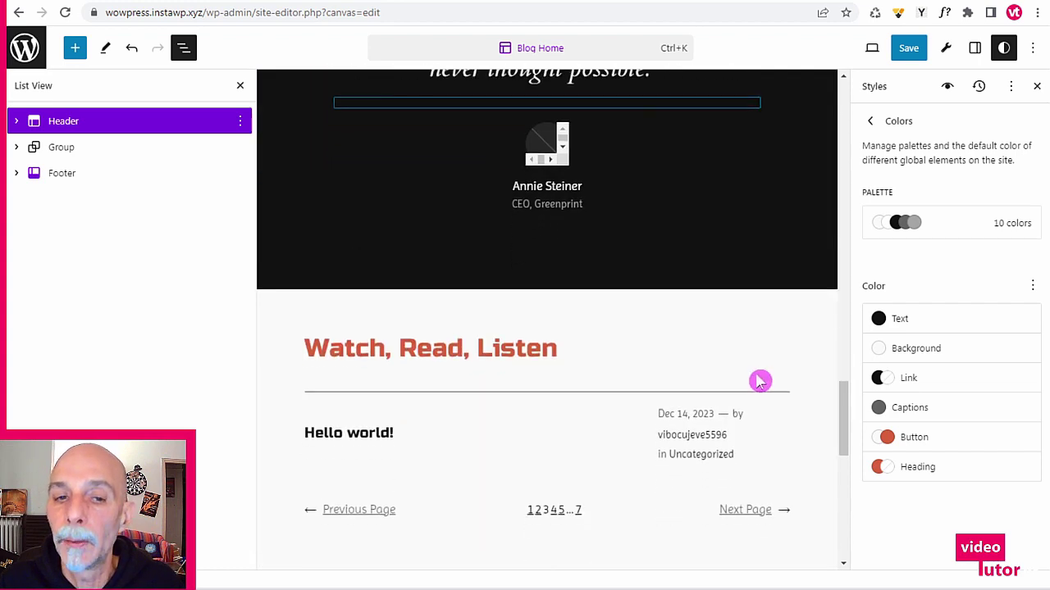
scroll(755, 392, "down", 3)
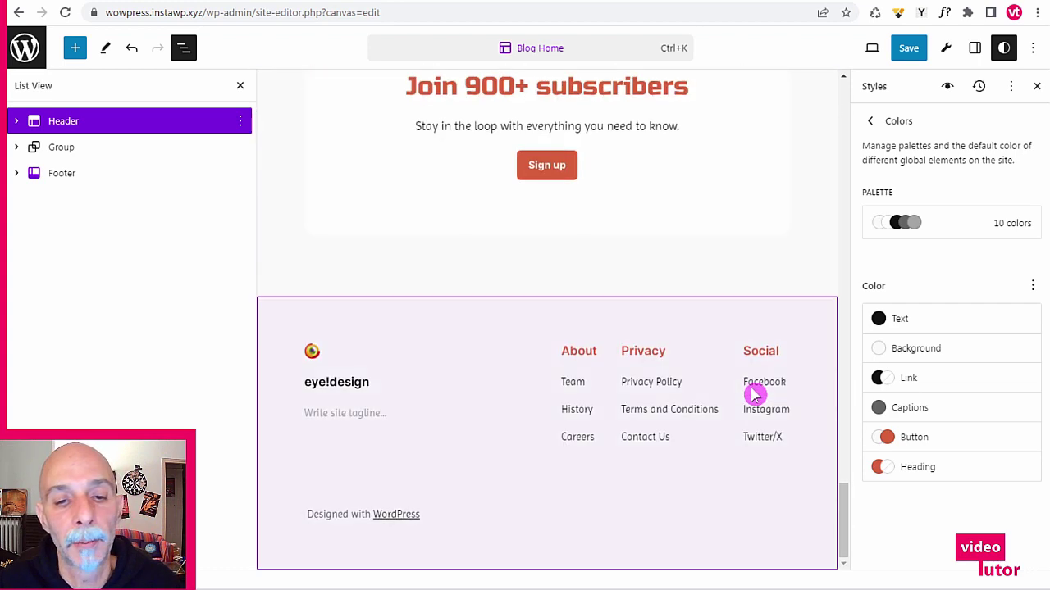
scroll(746, 398, "up", 20)
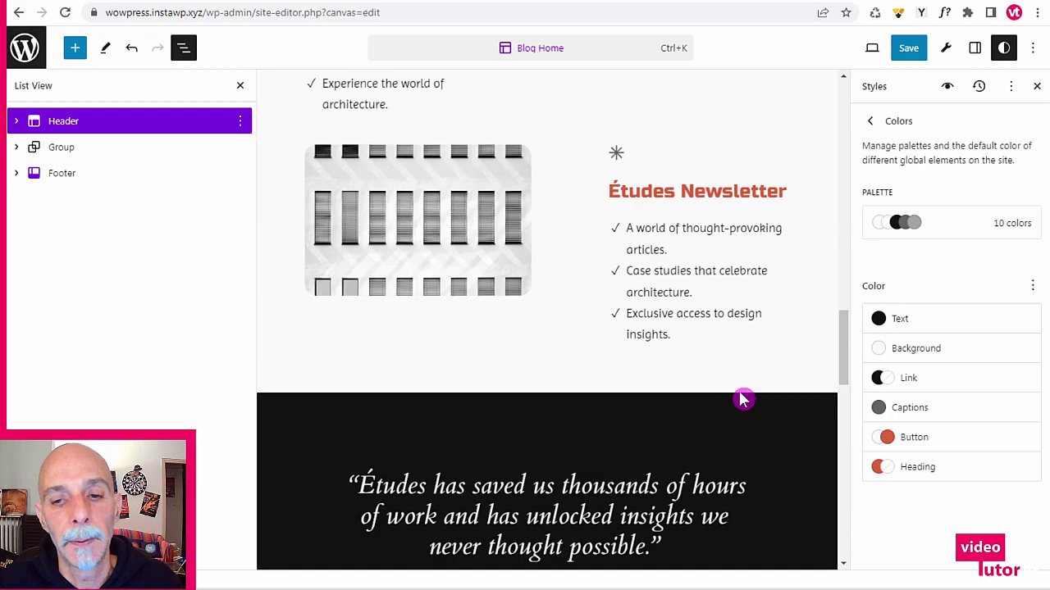
scroll(743, 401, "up", 5)
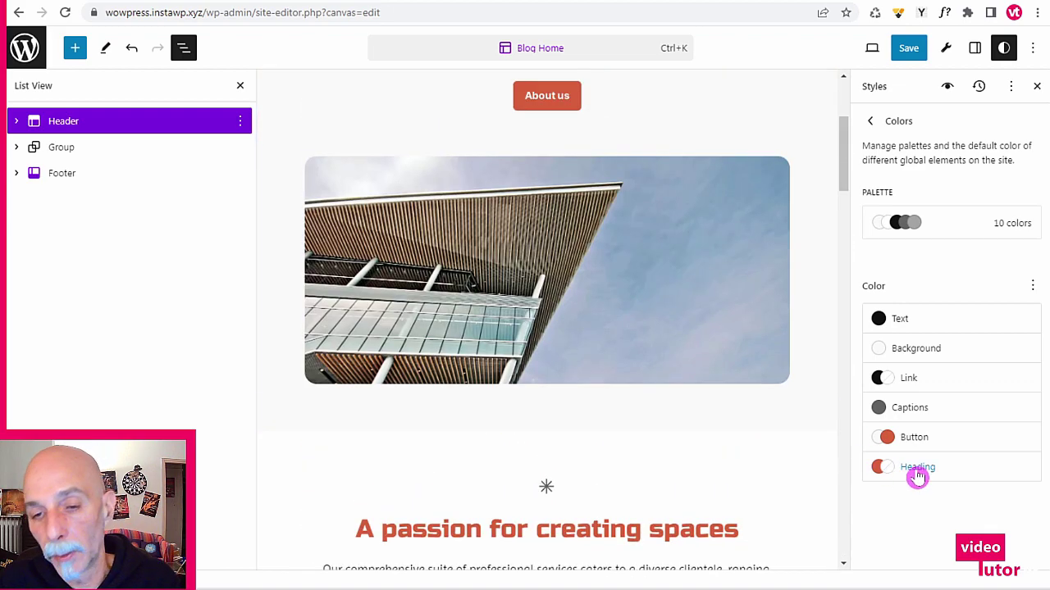
scroll(734, 396, "up", 3)
scroll(734, 396, "up", 1)
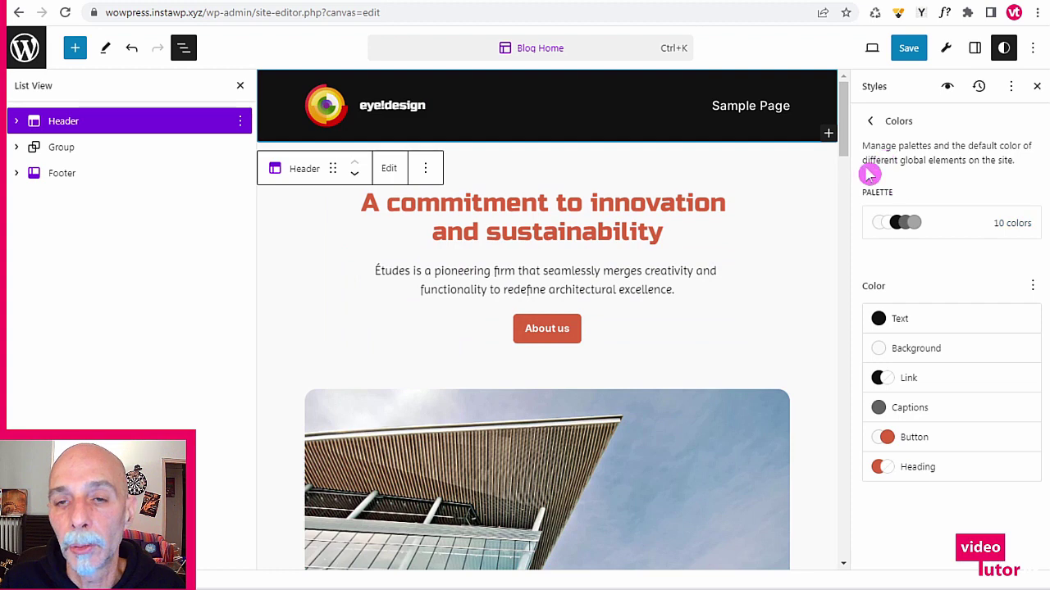
- From the Style Book's design blocks, edit the Button block style and set its border radius to 25 px
left_click(946, 90)
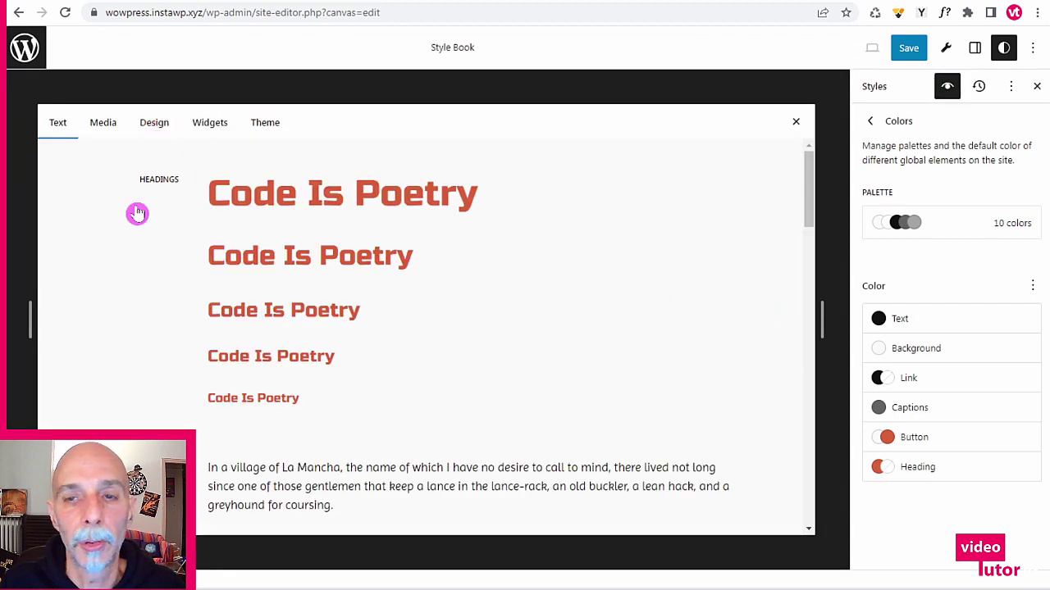
left_click(156, 136)
left_click(226, 210)
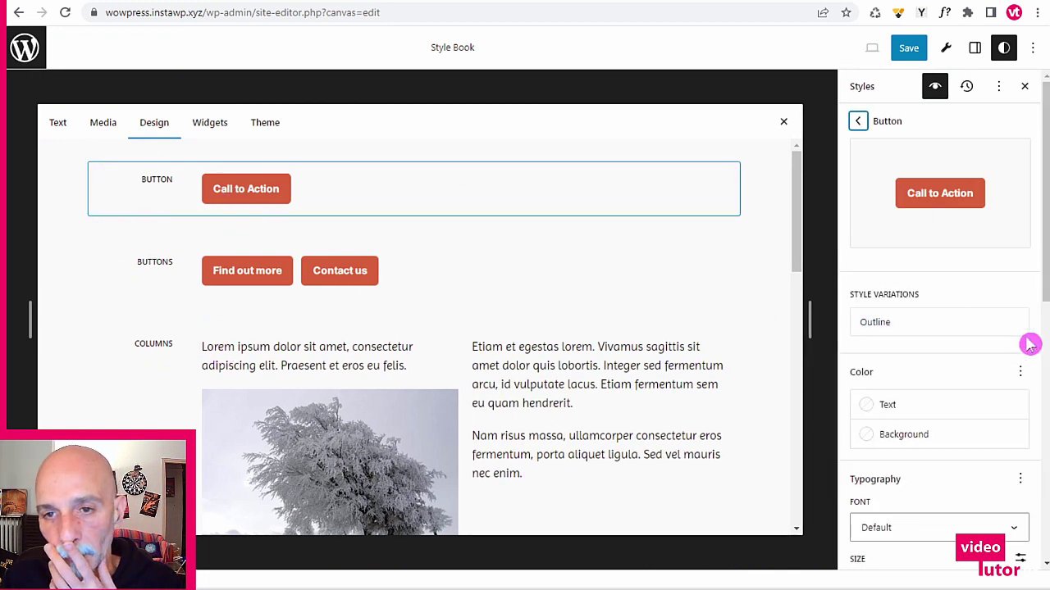
left_click_drag(1045, 281, 1035, 546)
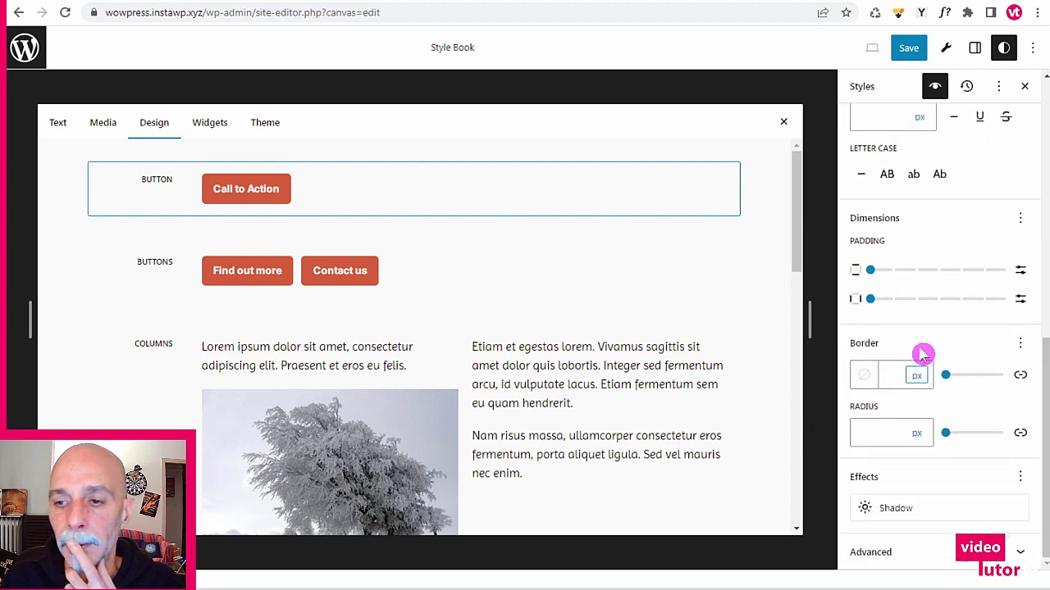
left_click(878, 433)
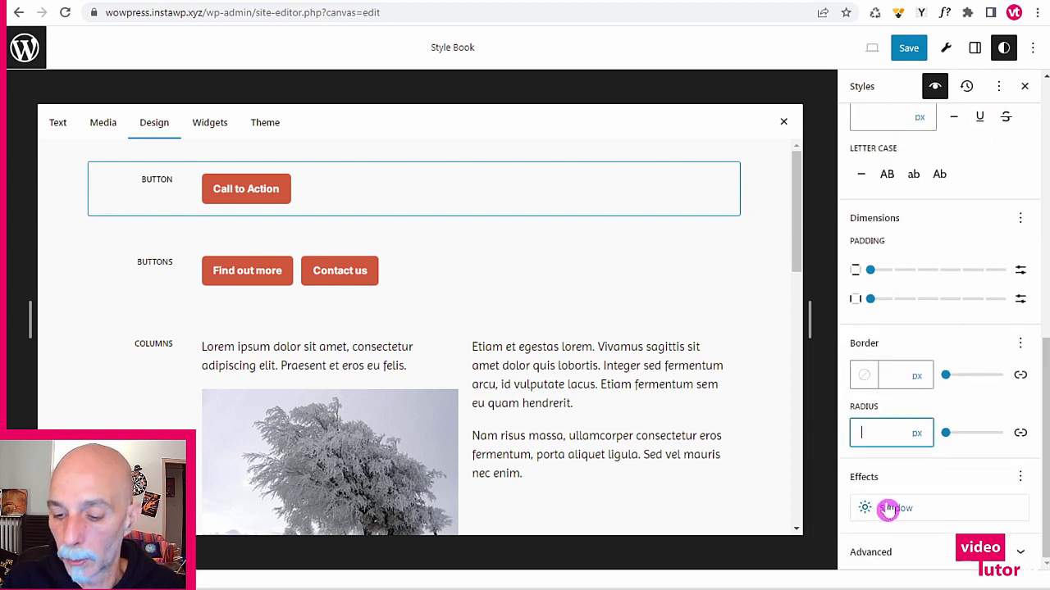
type("25")
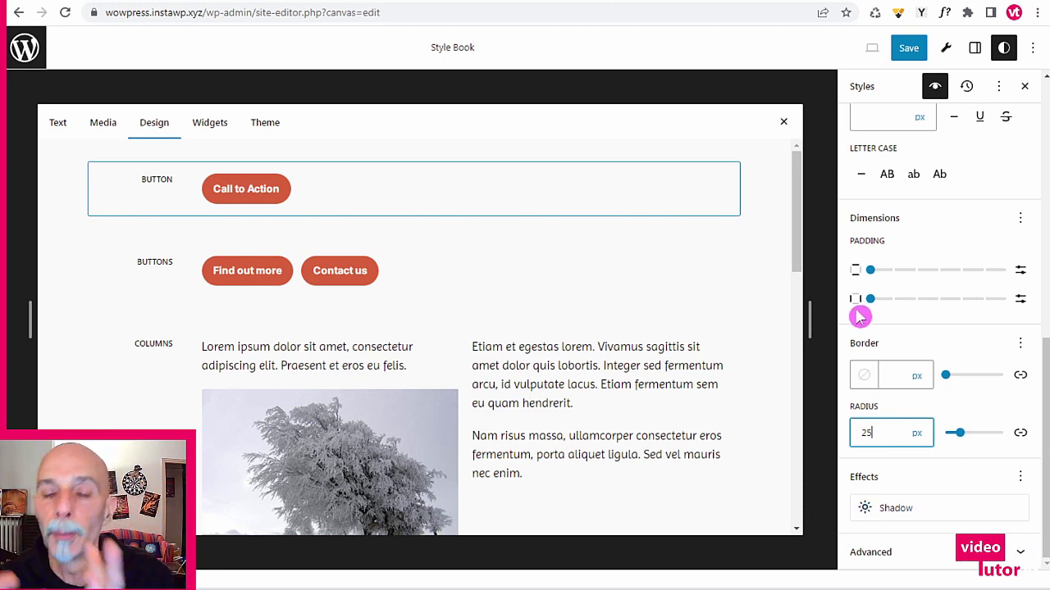
- Save the custom global styles and close the Style Book
left_click(908, 48)
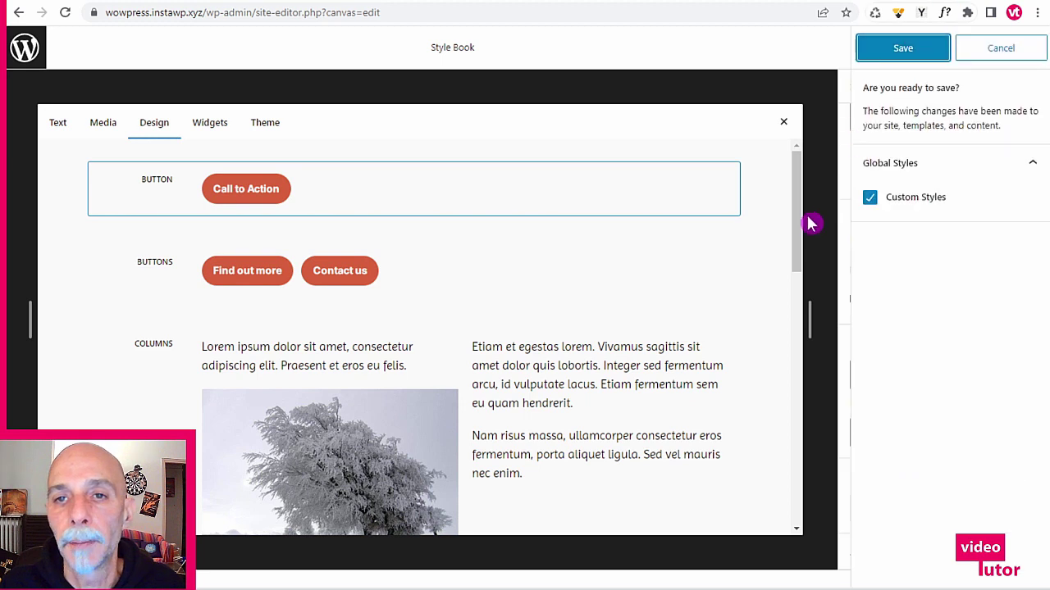
left_click(904, 51)
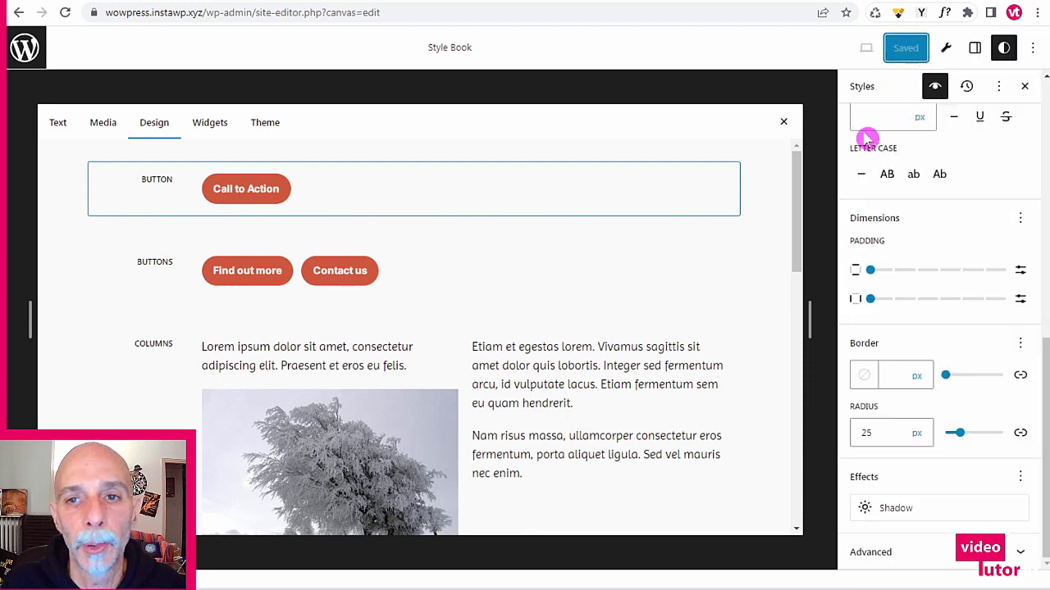
left_click(936, 92)
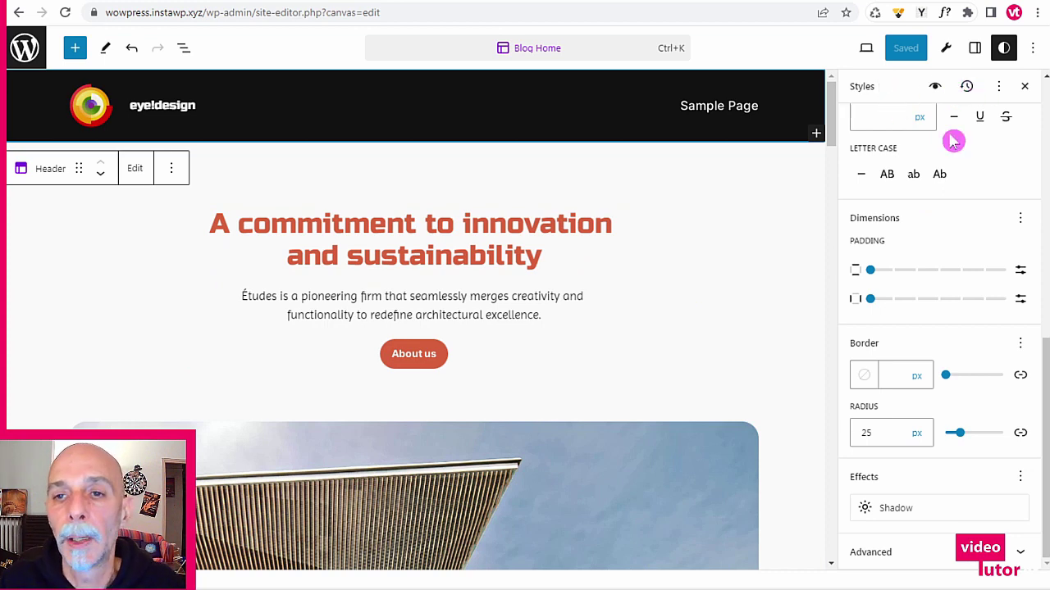
- Change the red accent colour in the theme's palette to hex EB7A29
left_click_drag(1047, 358, 1046, 98)
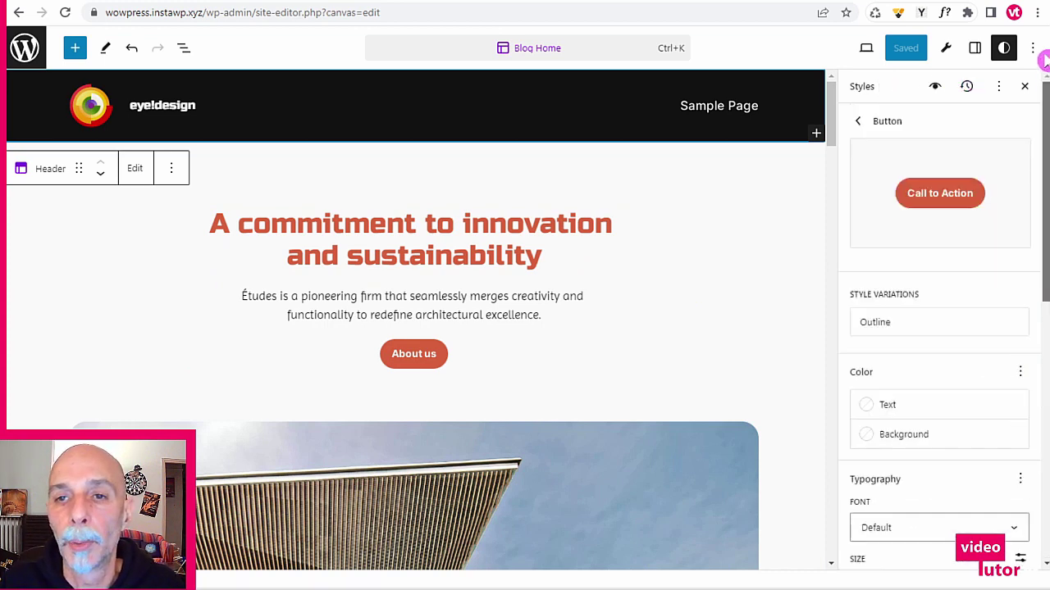
left_click(858, 121)
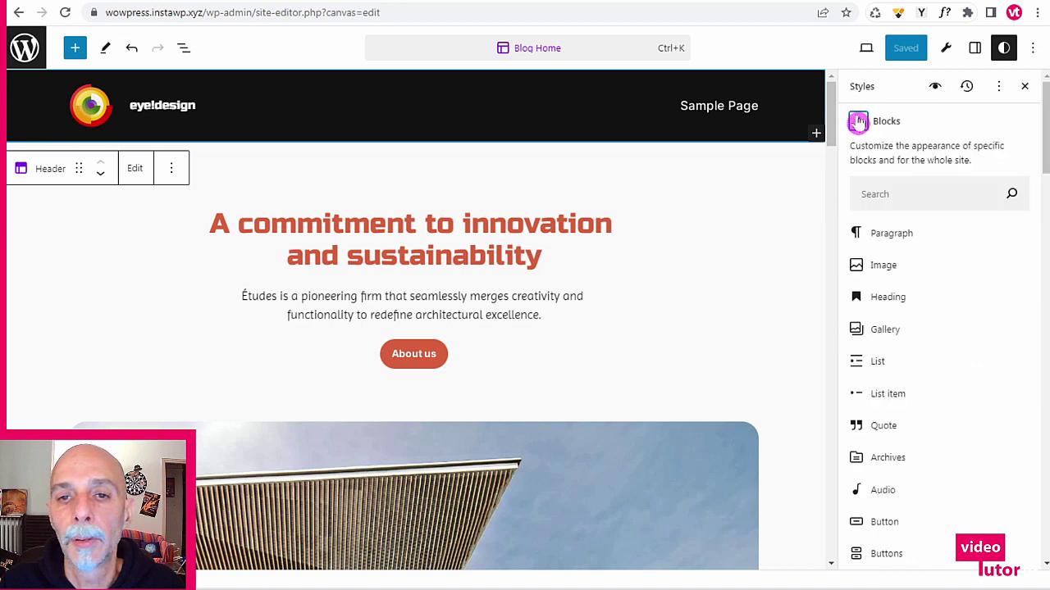
left_click(859, 124)
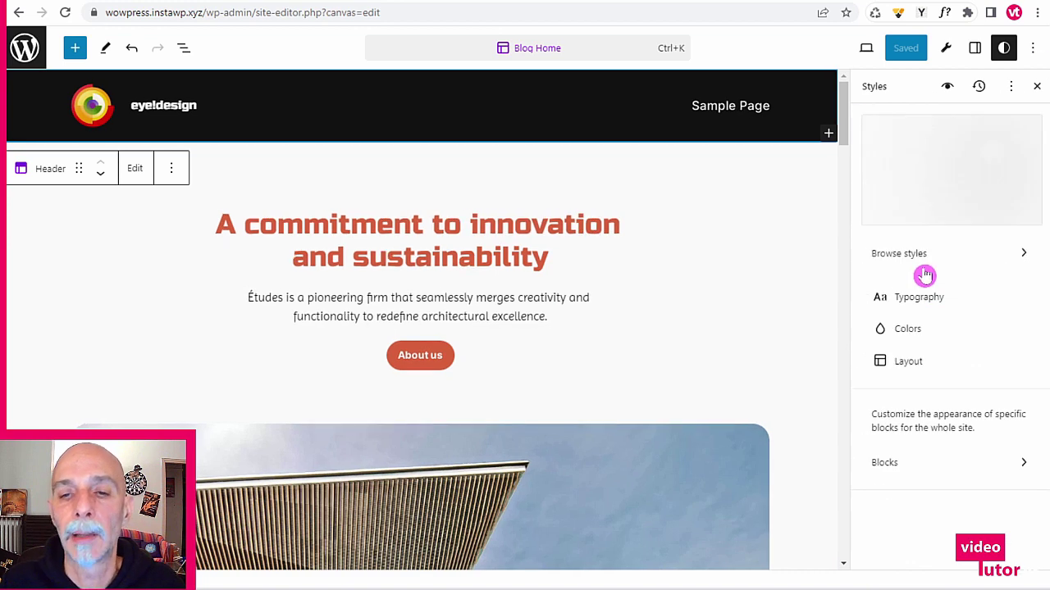
left_click(908, 330)
left_click(927, 223)
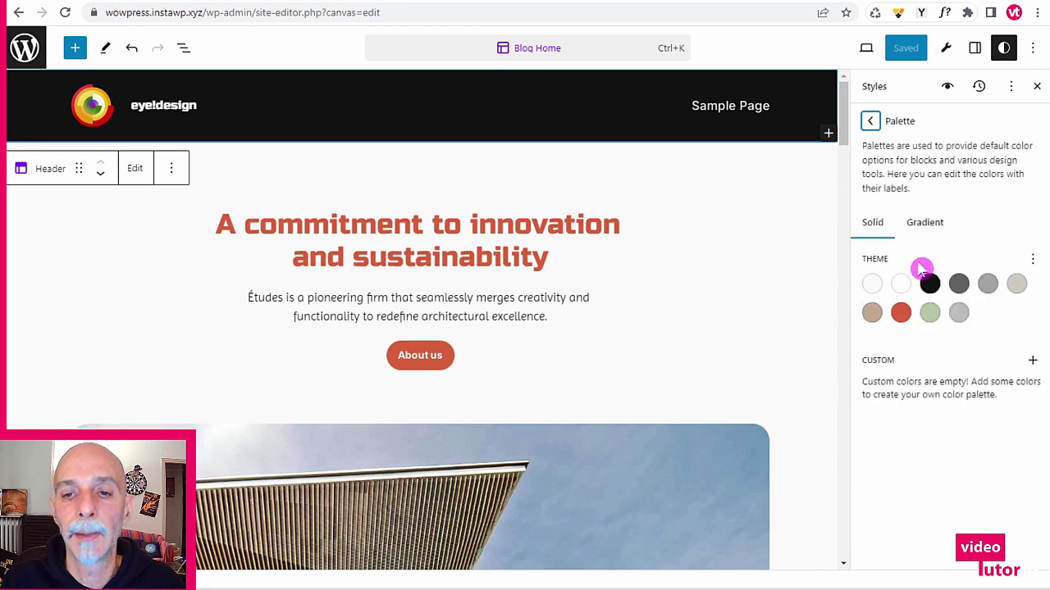
left_click(900, 313)
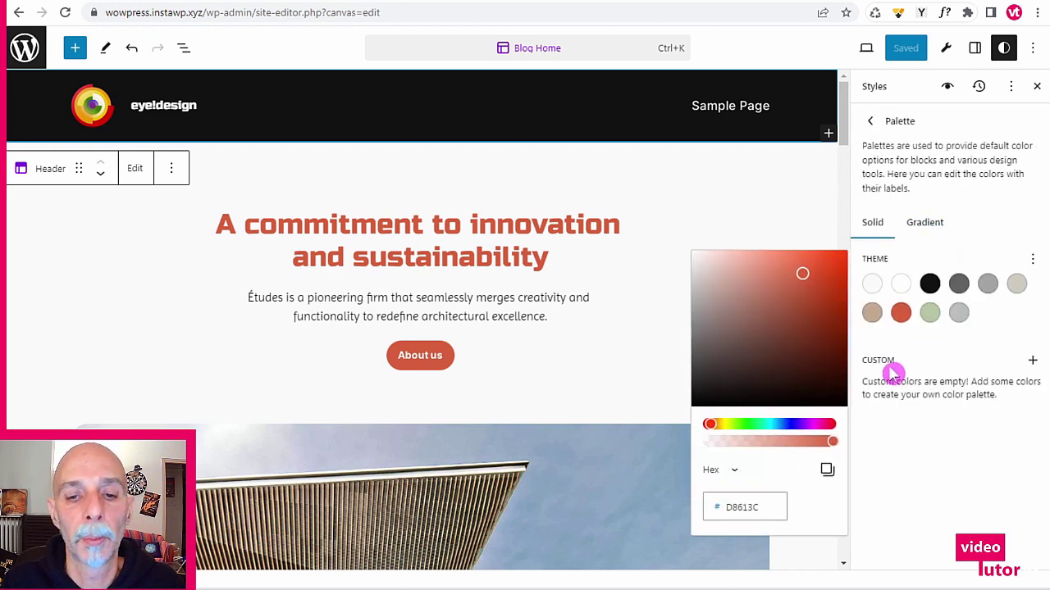
left_click(742, 506)
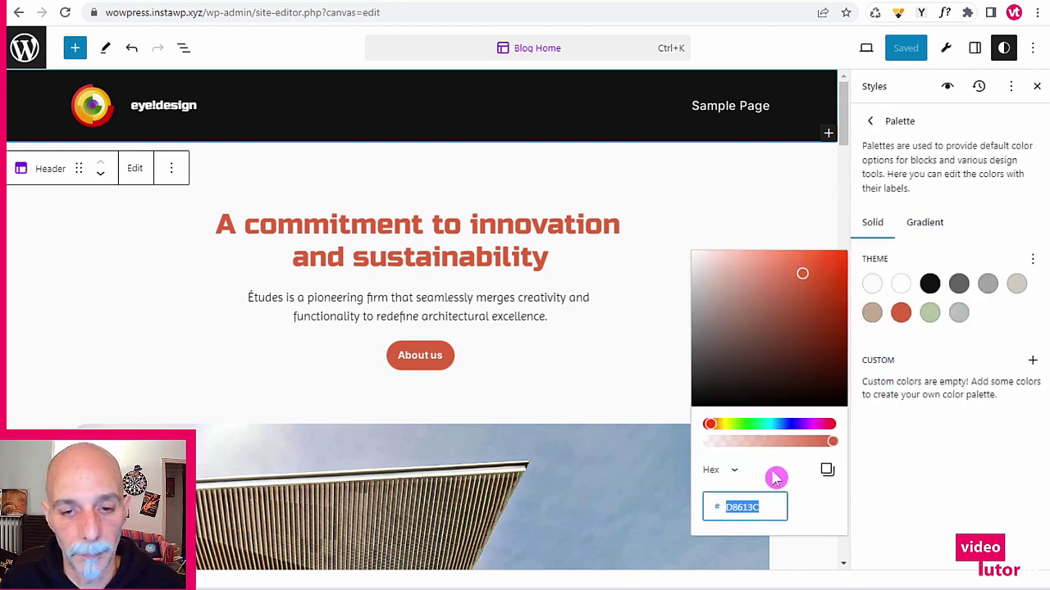
type("EB7A29")
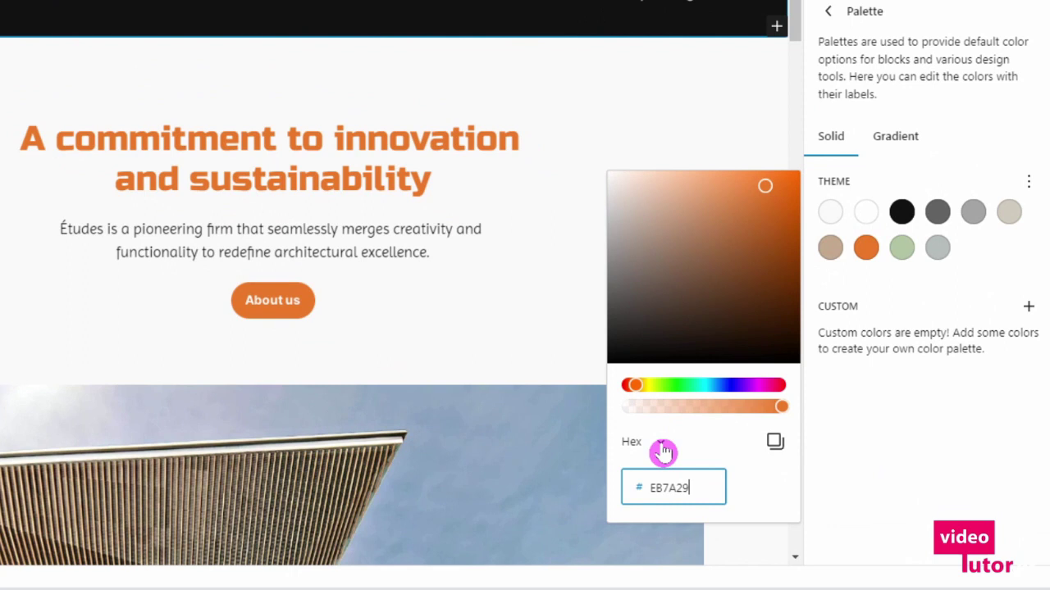
left_click(661, 443)
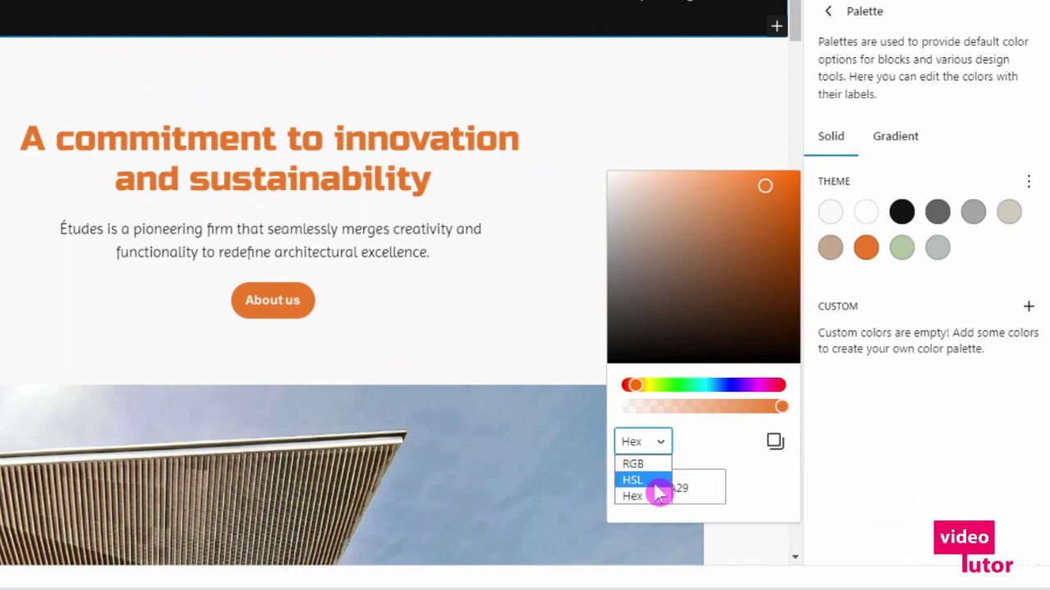
- Fine-tune the orange theme palette colour in HSL format to saturation 80 and lightness 50, and save the styles
left_click(650, 480)
scroll(686, 282, "down", 1)
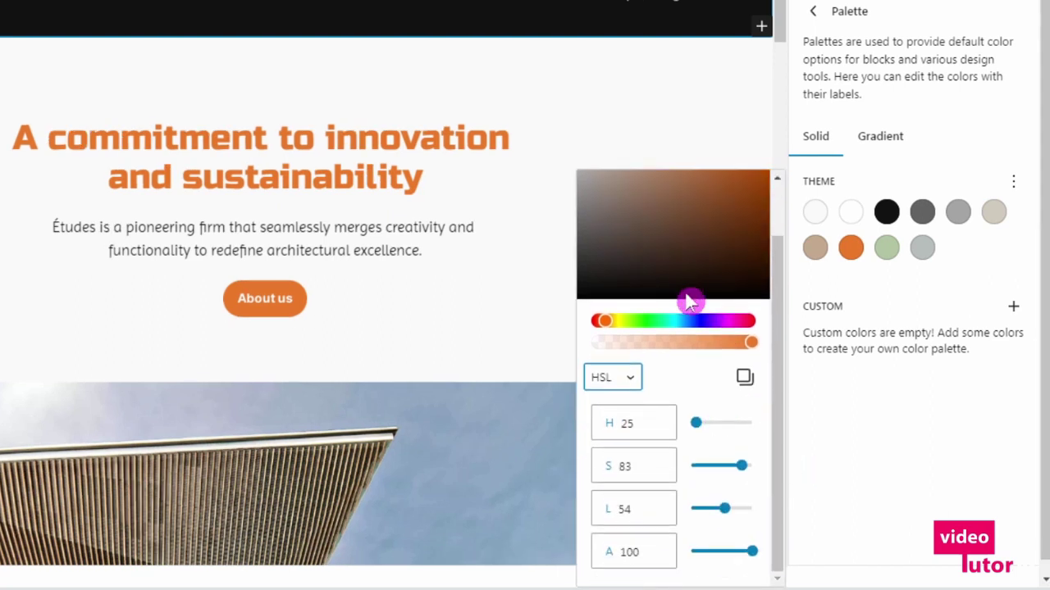
left_click(635, 468)
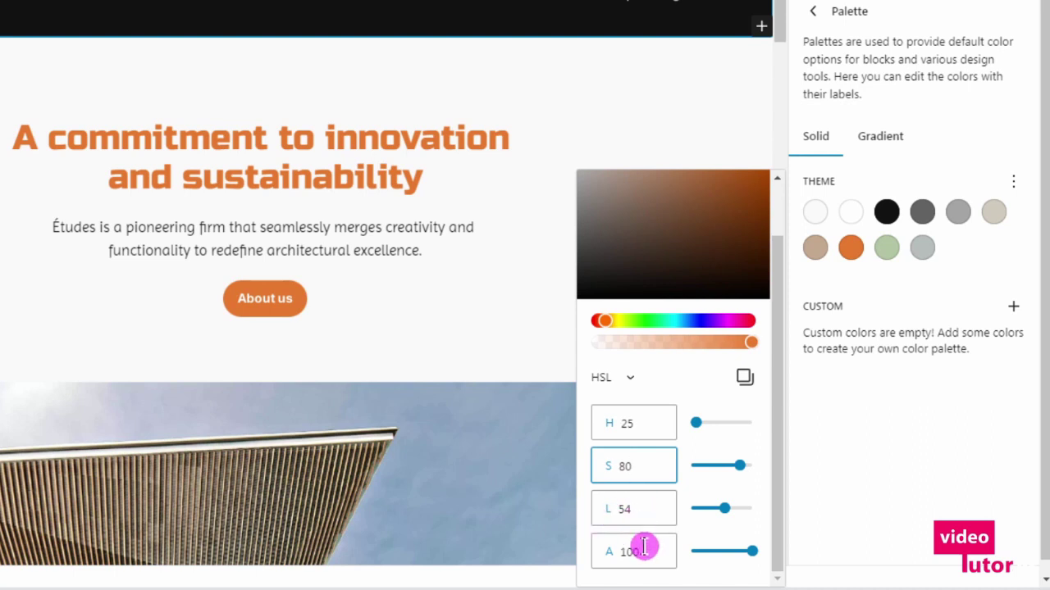
left_click(633, 508)
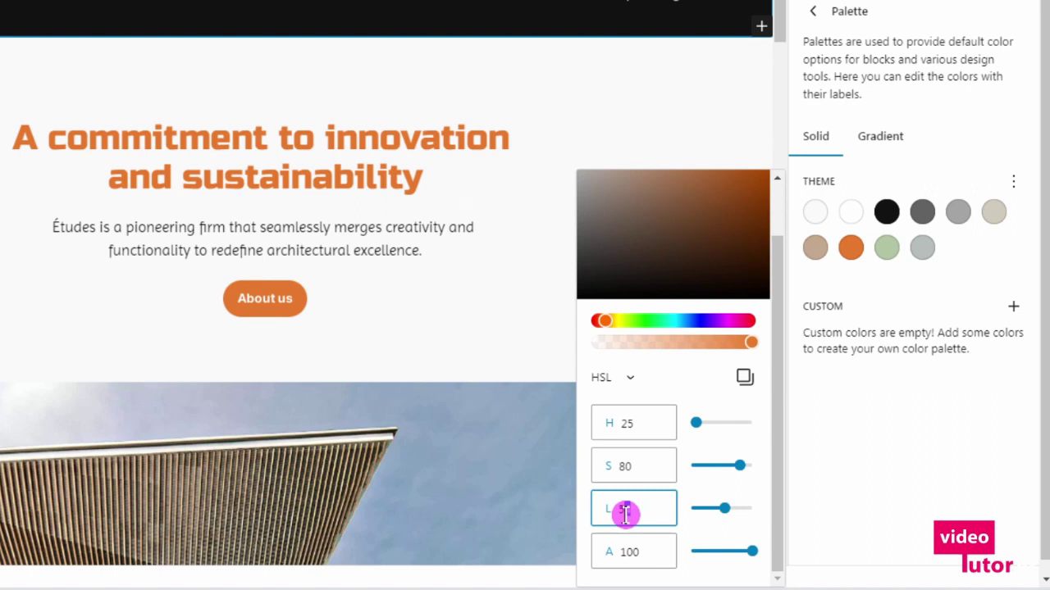
key("Down")
key("Down")
key("Down")
key("Down")
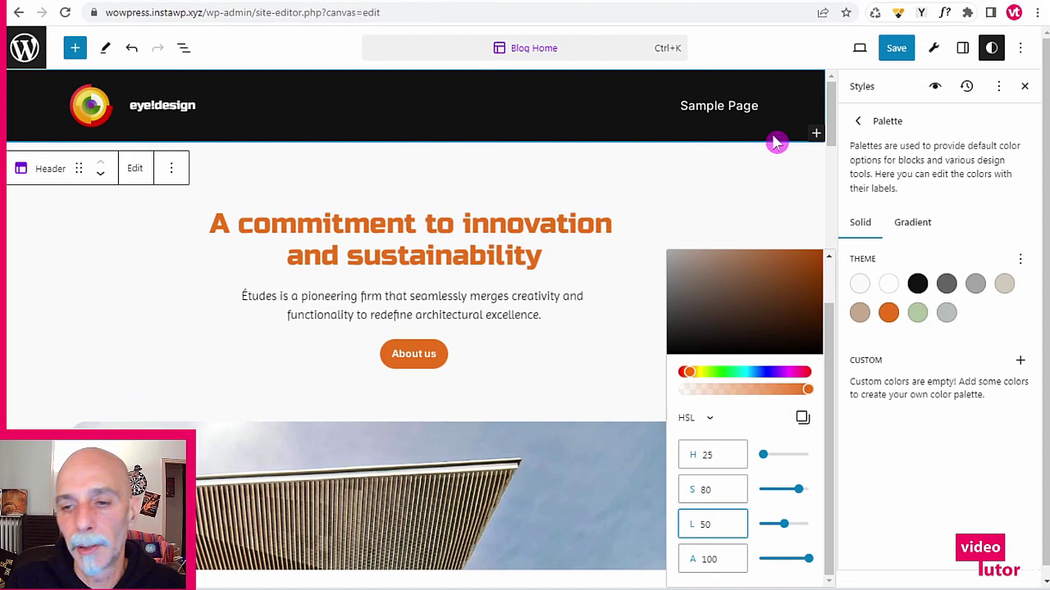
left_click(882, 0)
left_click(902, 51)
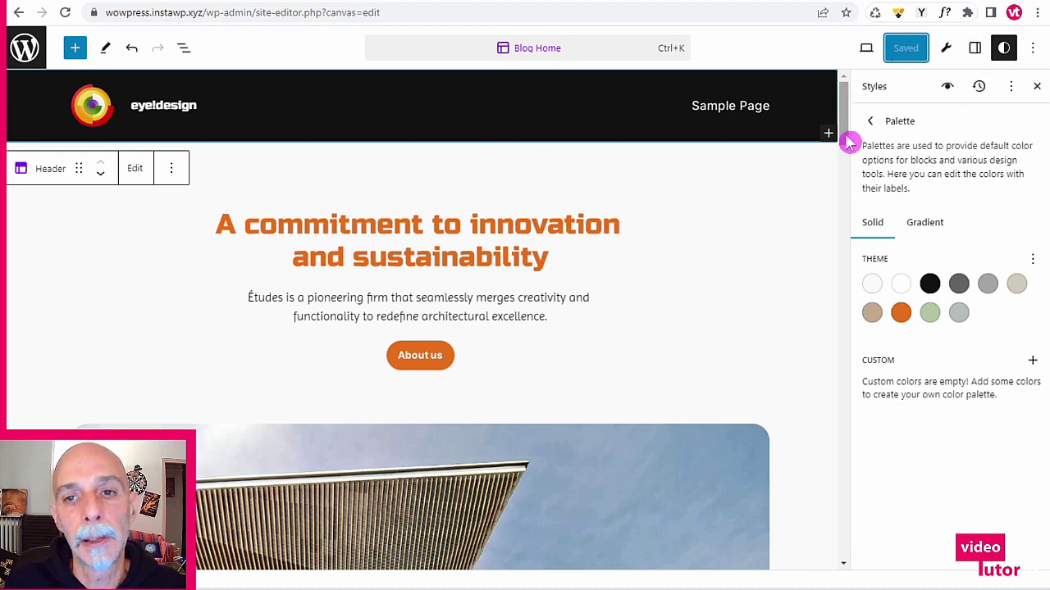
- Open the theme's style variations and look through the zoomed-out Blog Home preview down to the footer and back
left_click(870, 121)
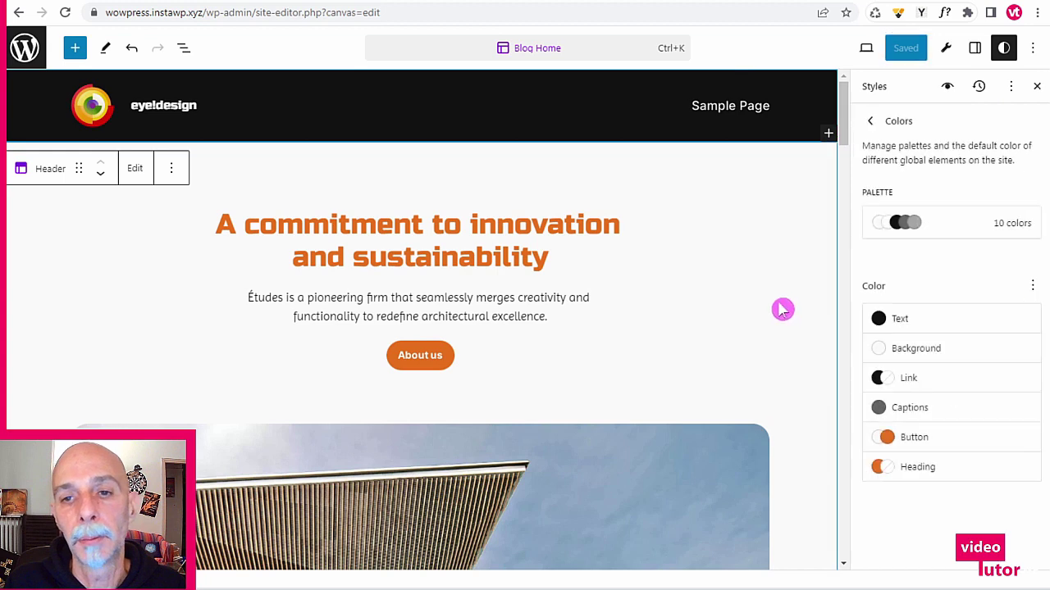
left_click(872, 120)
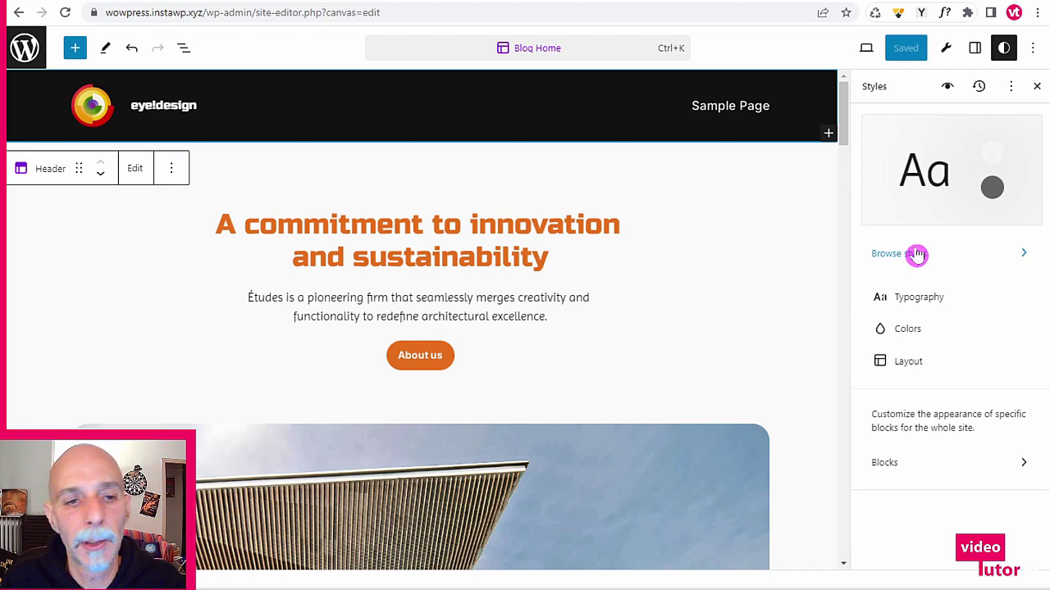
left_click(916, 255)
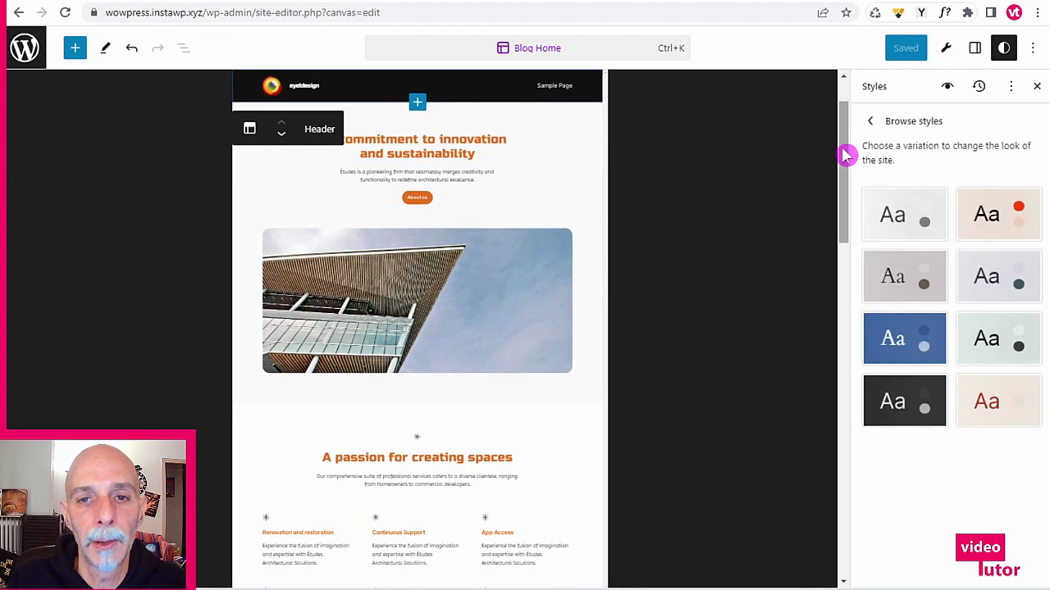
left_click_drag(839, 235, 846, 583)
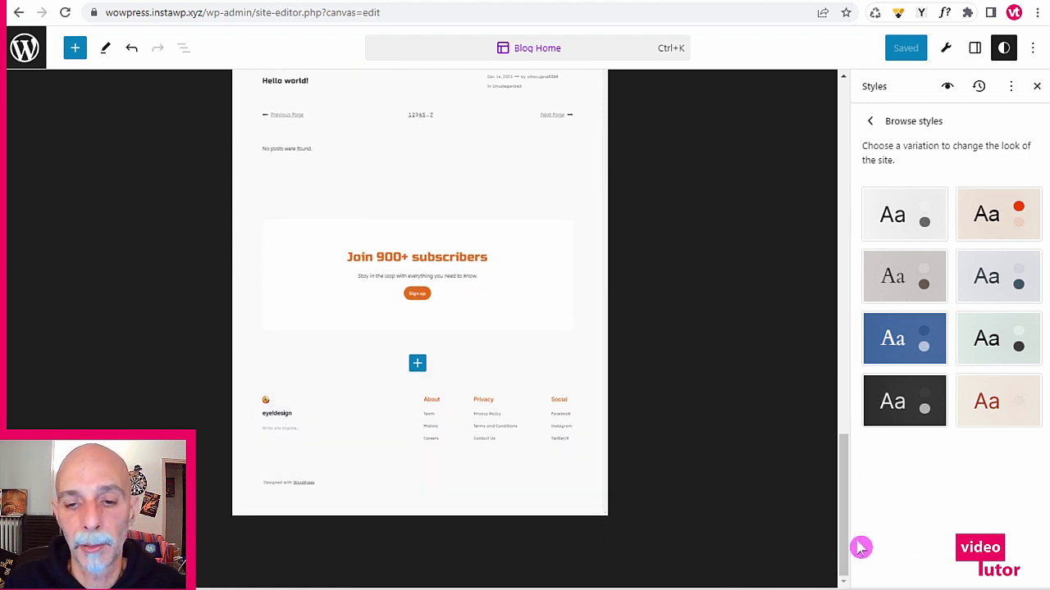
left_click_drag(848, 544, 843, 94)
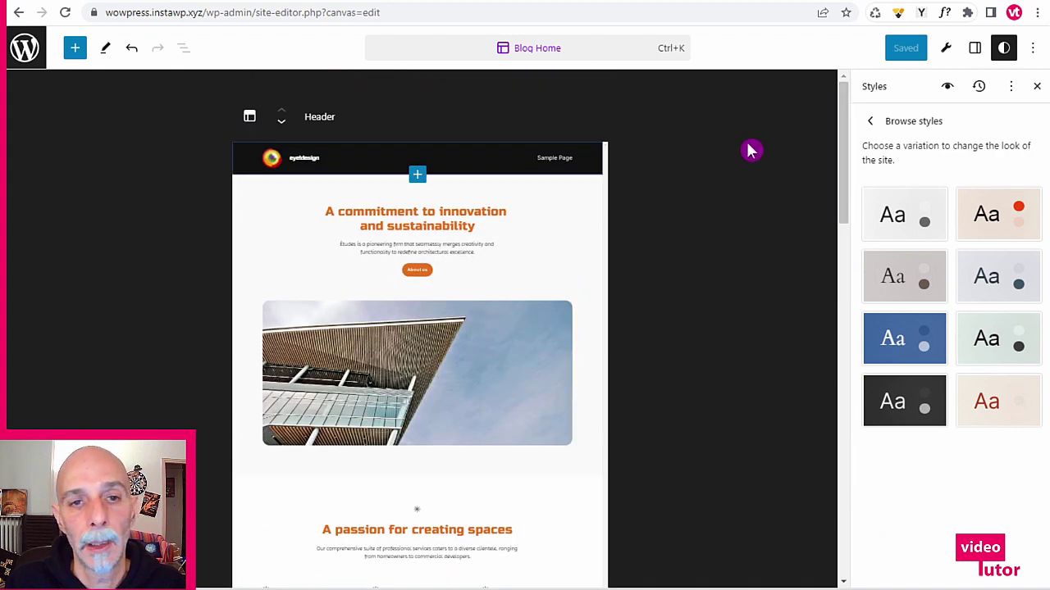
left_click(870, 121)
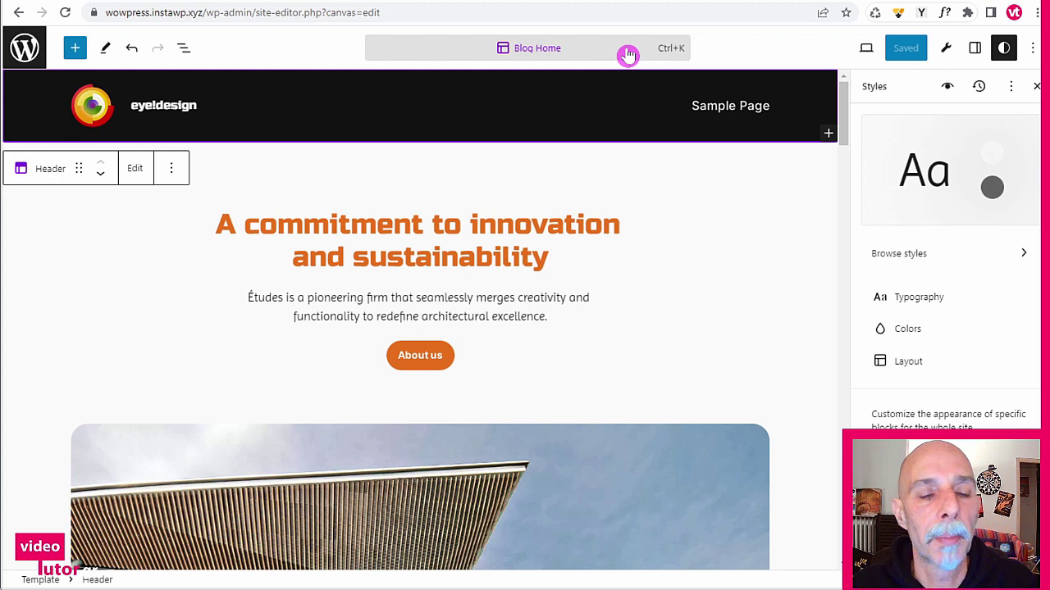
- Find the Footer template part with the command search term "footer" and open it for editing
left_click(629, 54)
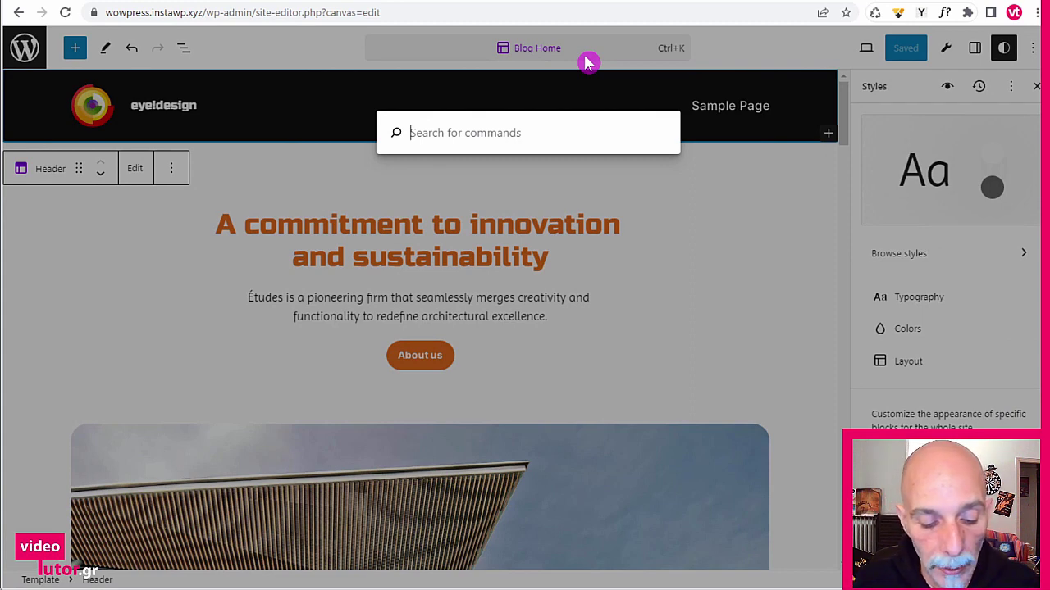
type("footer")
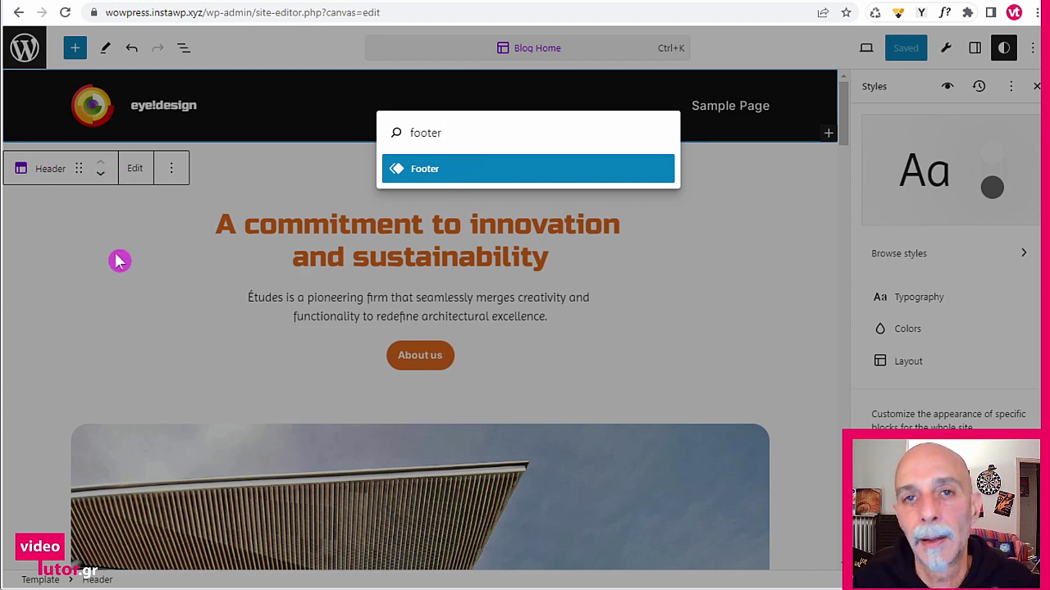
left_click(451, 176)
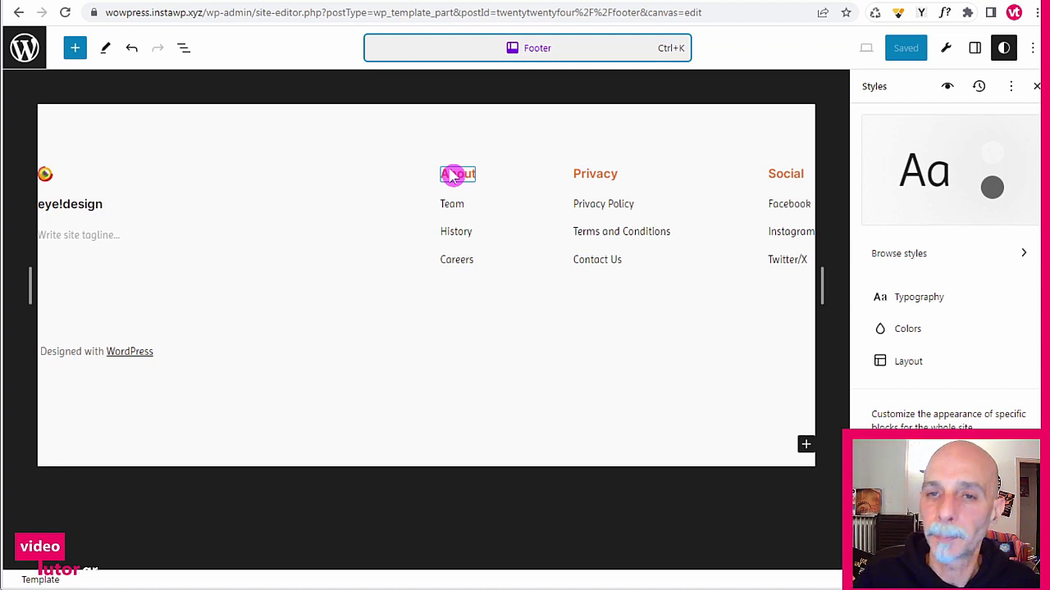
- Show the footer's block settings and List View, and inspect its site title, link columns and site logo blocks
left_click(975, 49)
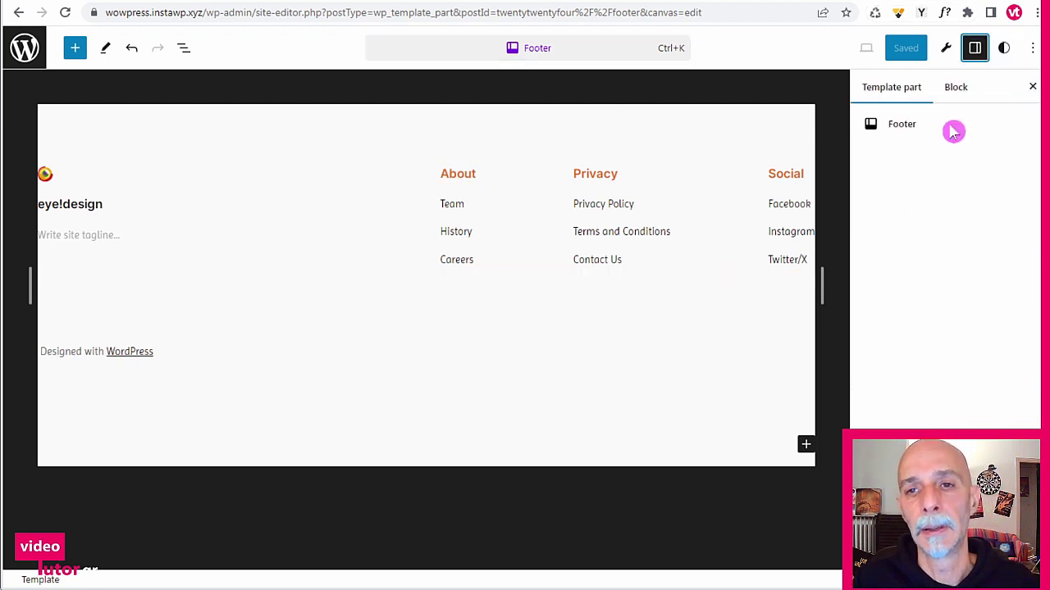
left_click(953, 88)
left_click(56, 205)
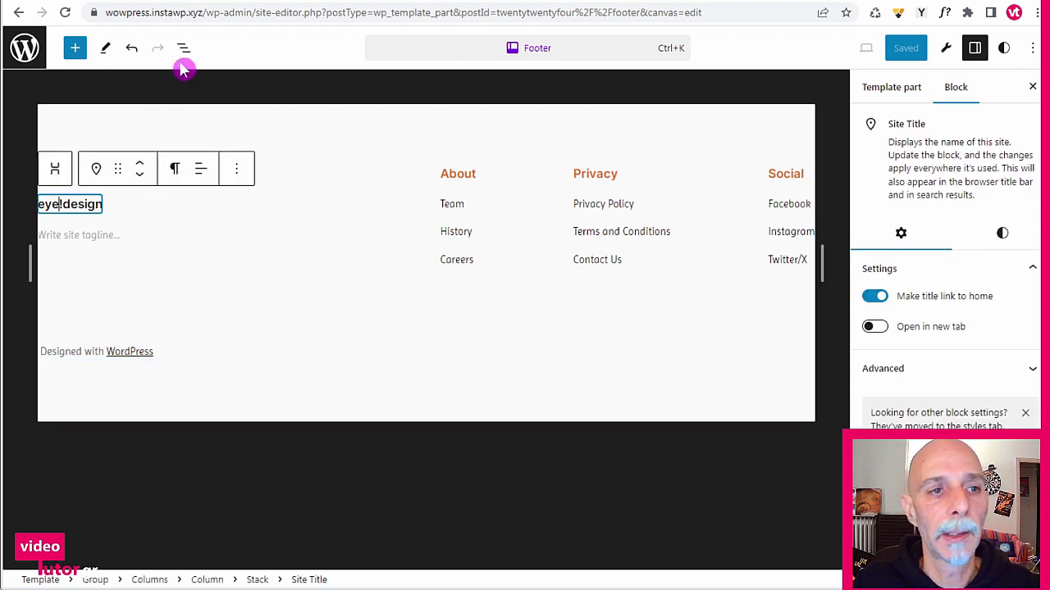
left_click(183, 49)
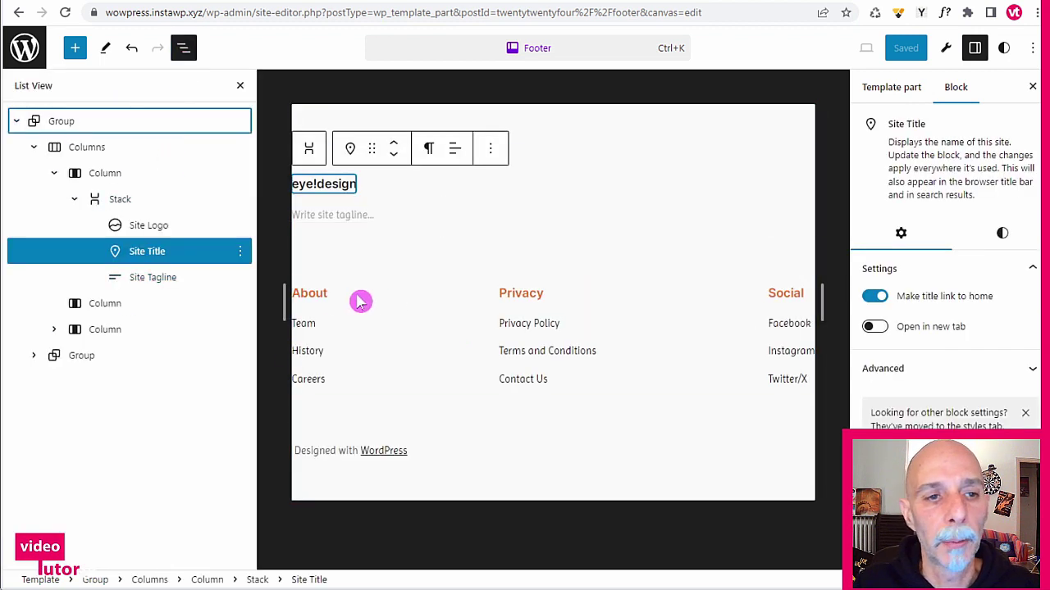
left_click(319, 347)
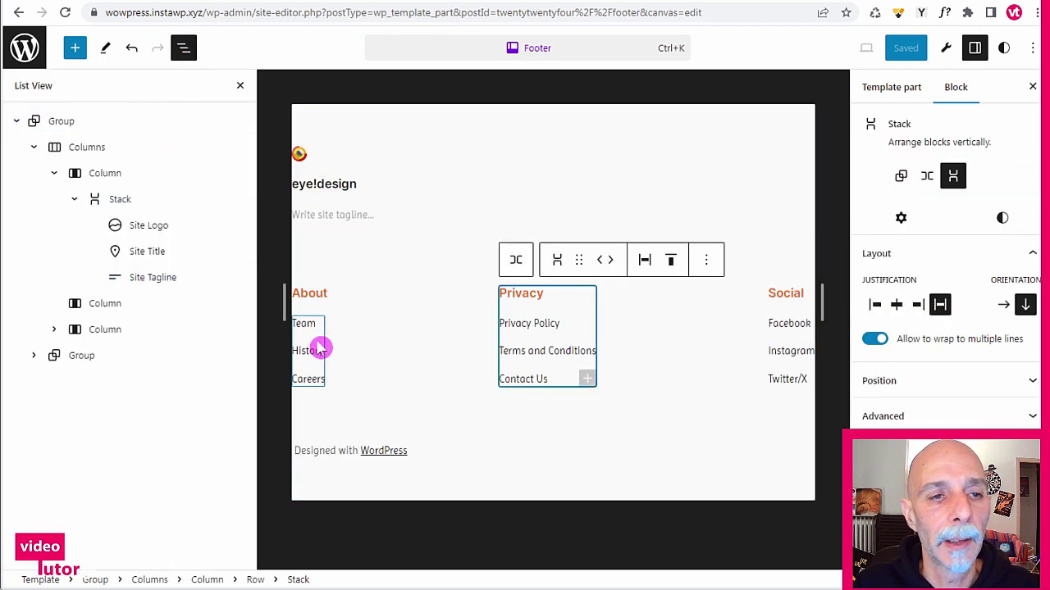
left_click(303, 156)
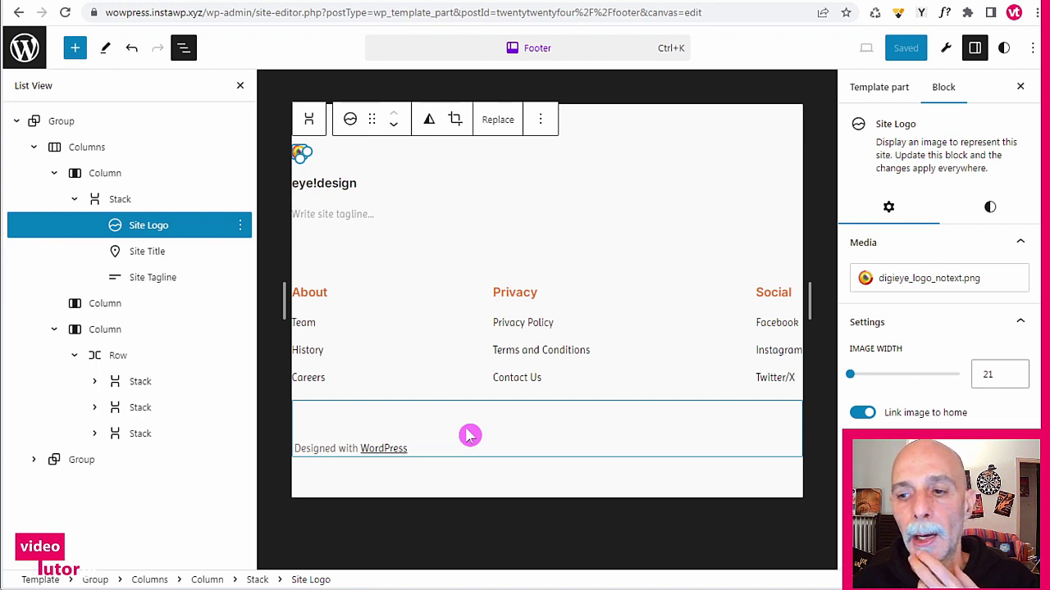
- Delete the footer's outermost Group block with all its contents
left_click(87, 125)
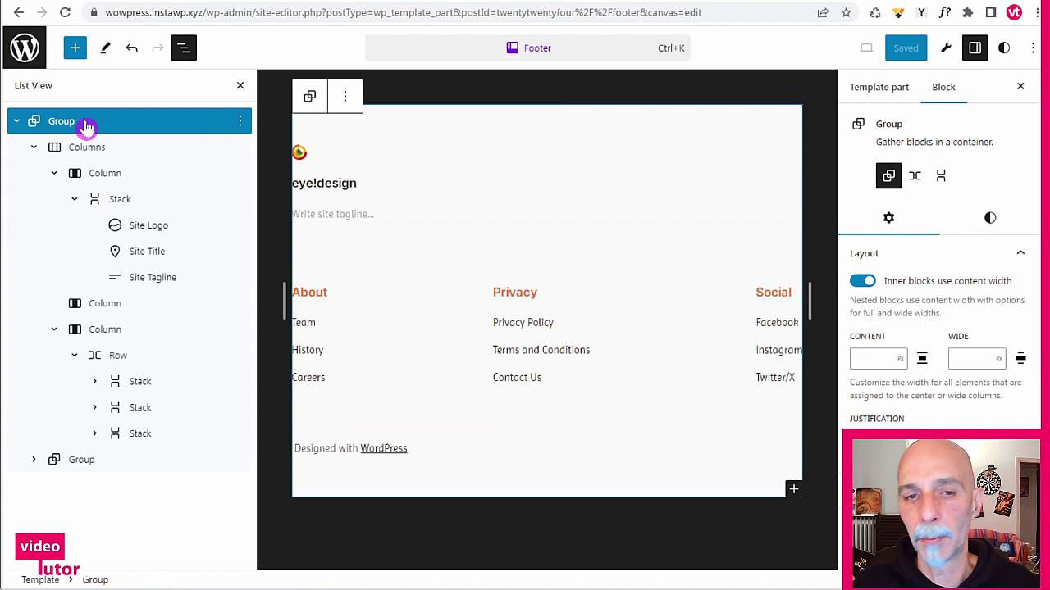
left_click(241, 122)
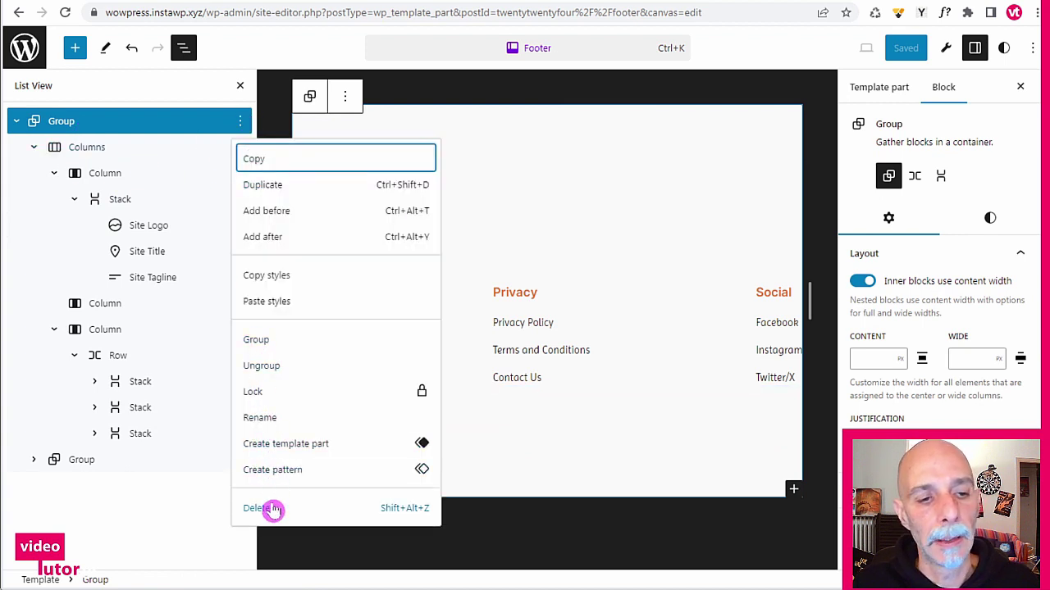
left_click(403, 508)
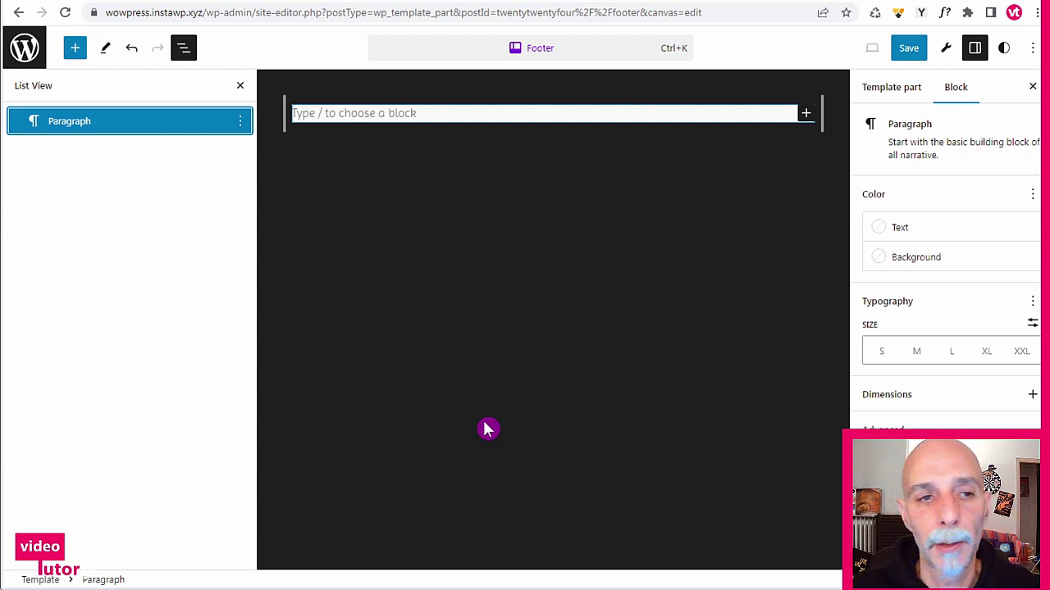
- Open the Footers category of the block patterns and look through all the available footer designs
left_click(315, 115)
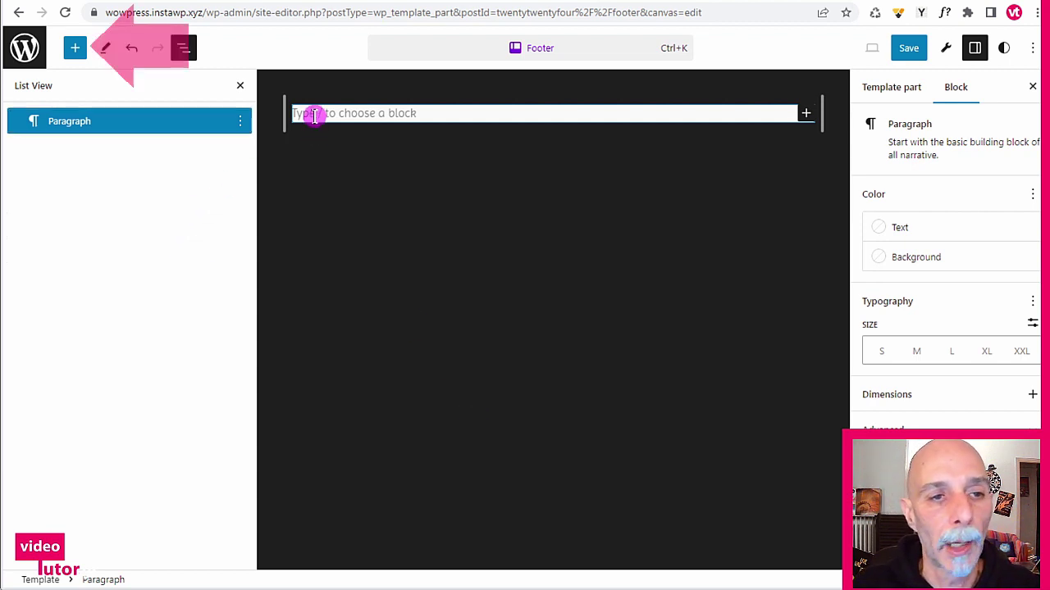
left_click(75, 49)
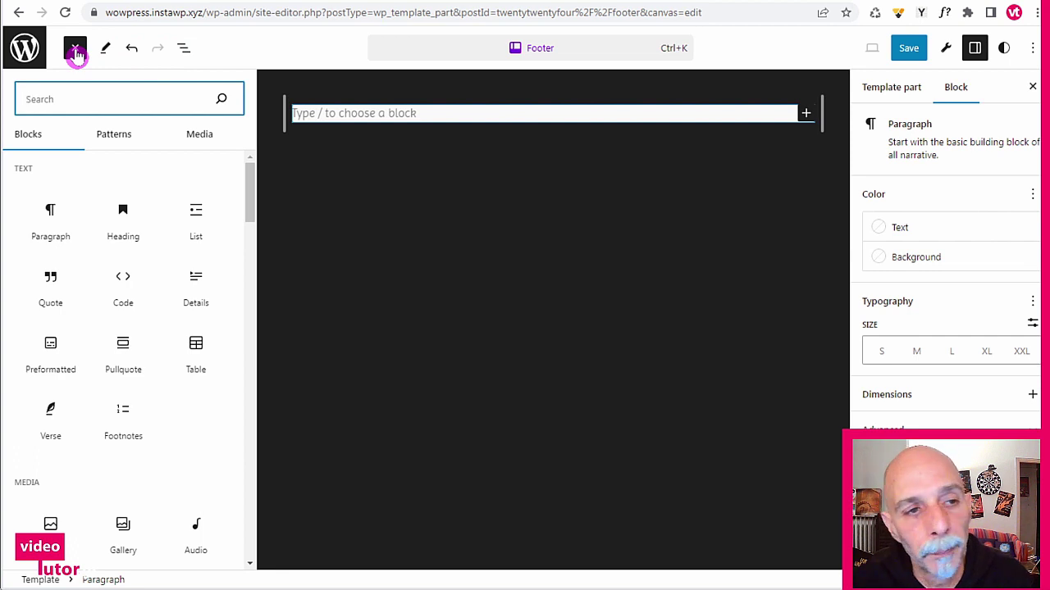
left_click(116, 145)
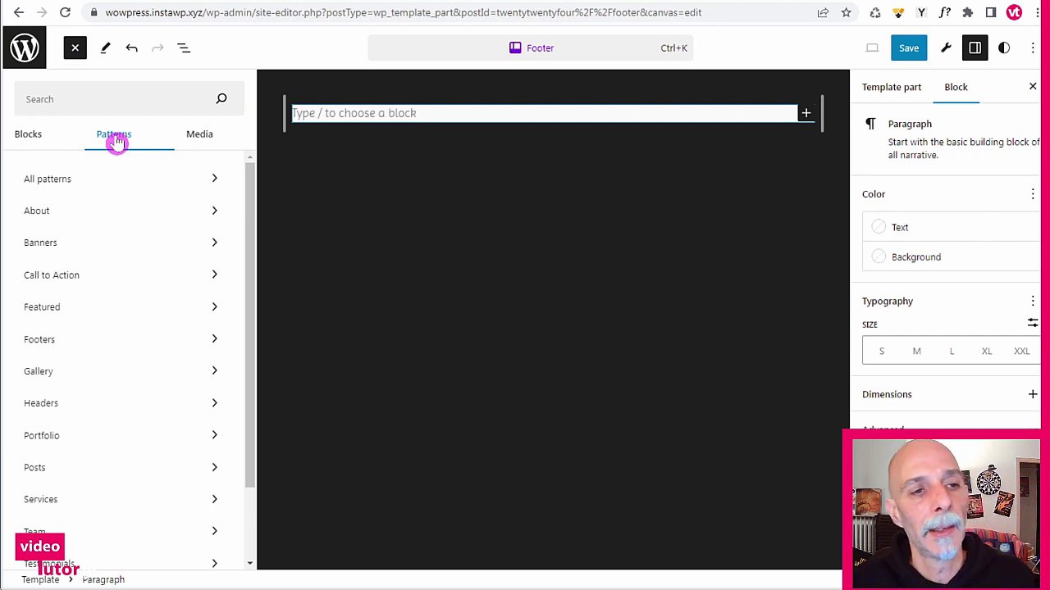
scroll(117, 182, "down", 2)
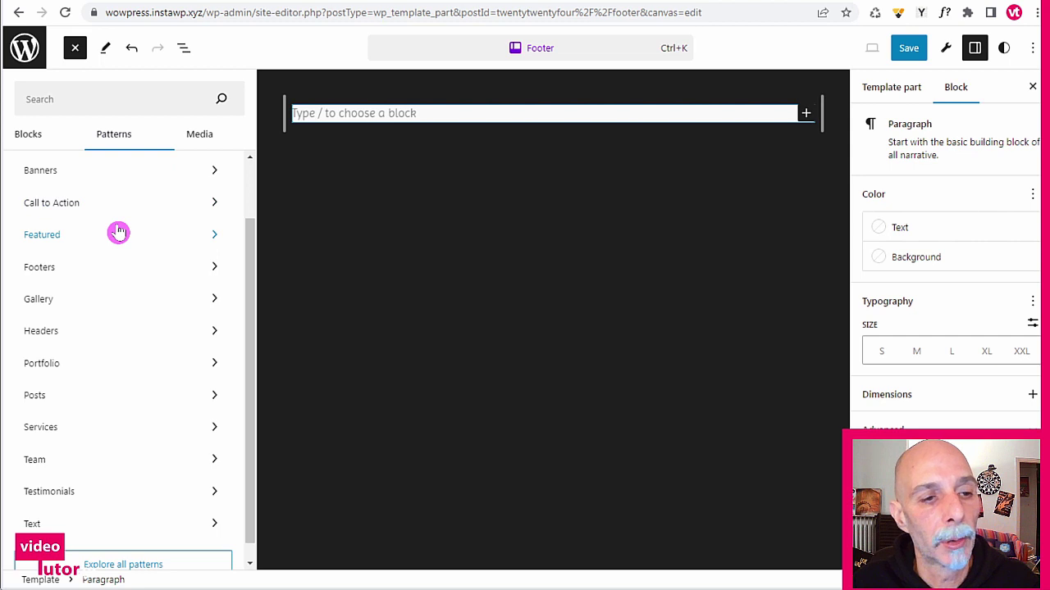
scroll(118, 233, "down", 1)
scroll(118, 233, "up", 3)
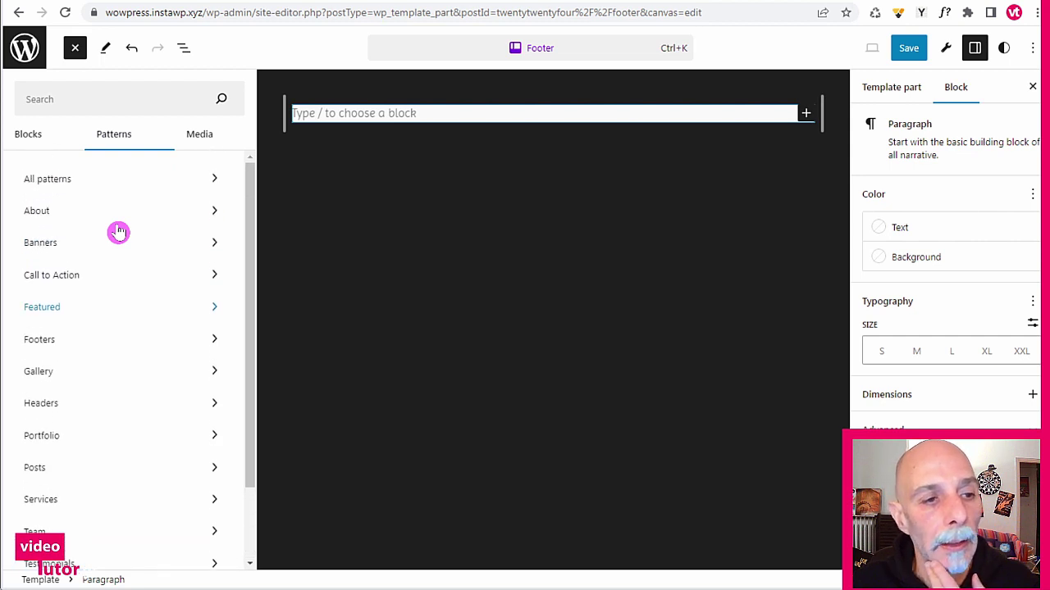
left_click(72, 343)
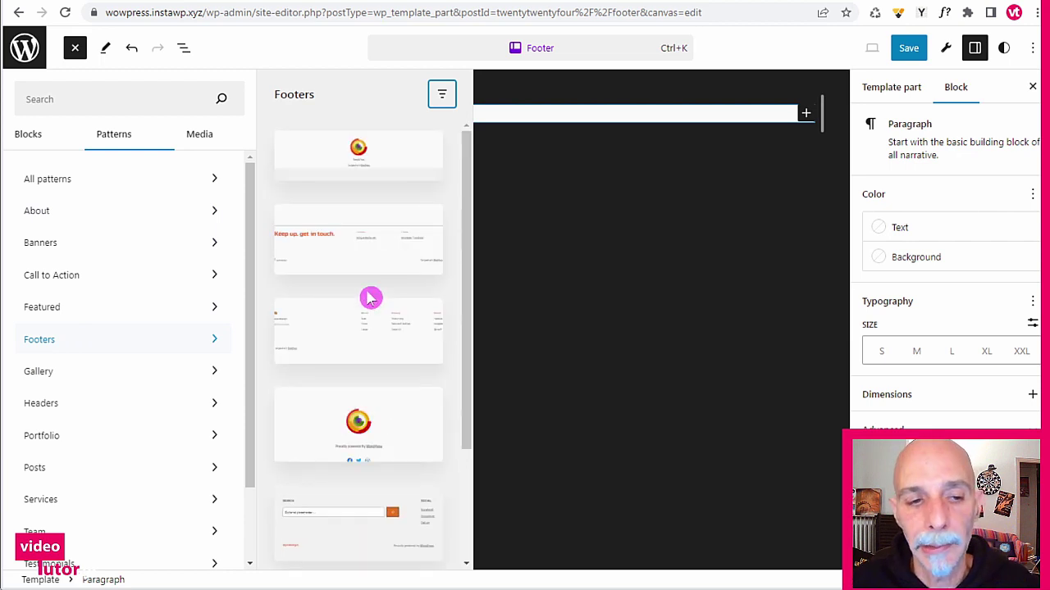
scroll(399, 193, "down", 5)
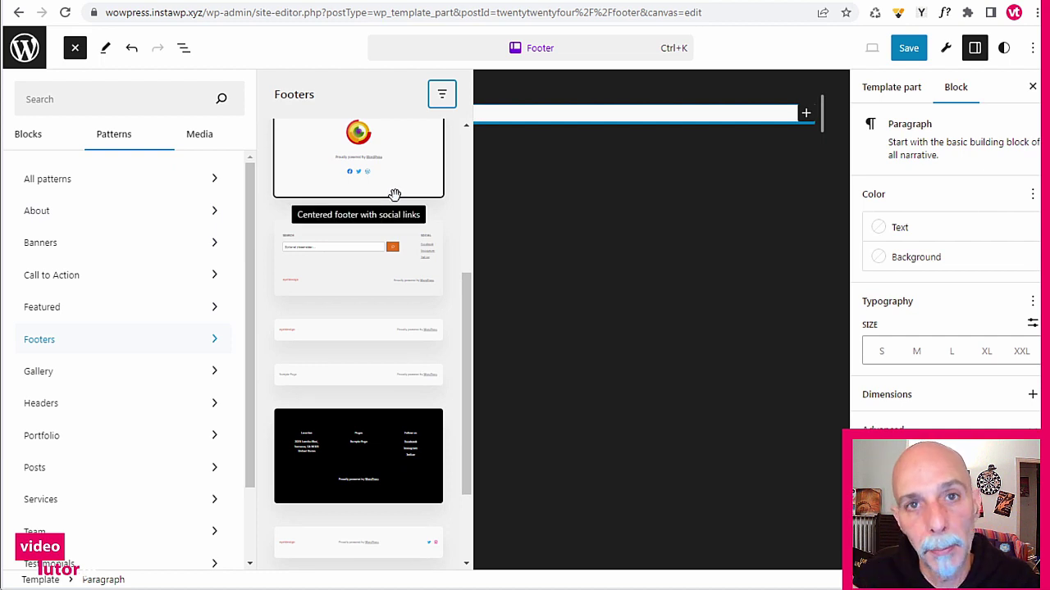
scroll(359, 314, "up", 5)
scroll(366, 313, "down", 5)
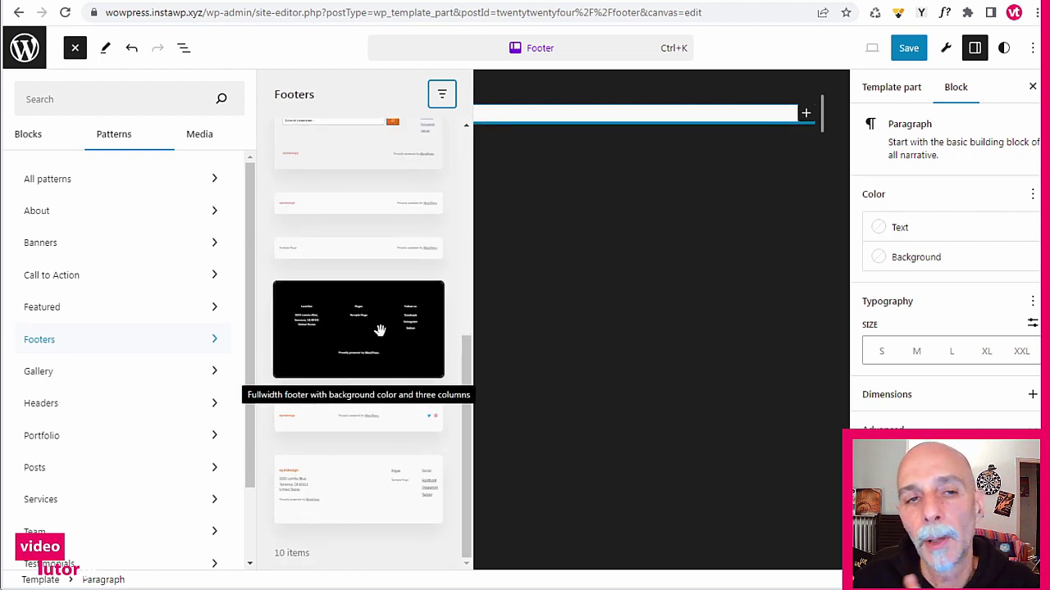
- Open the WordPress.org Pattern Directory from the footer patterns' filter options and browse its curated patterns
left_click(439, 98)
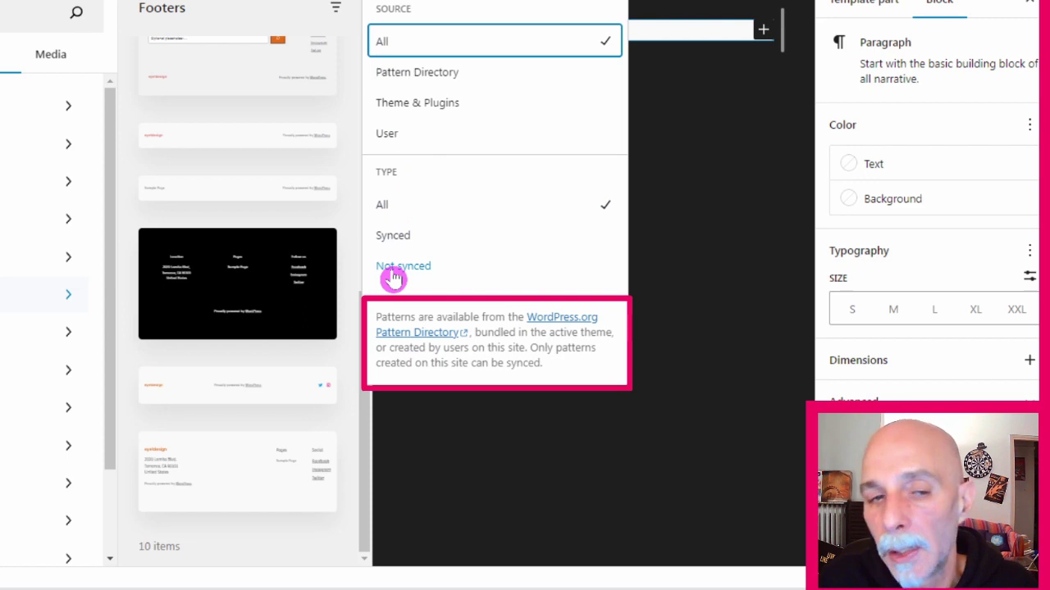
left_click(420, 336)
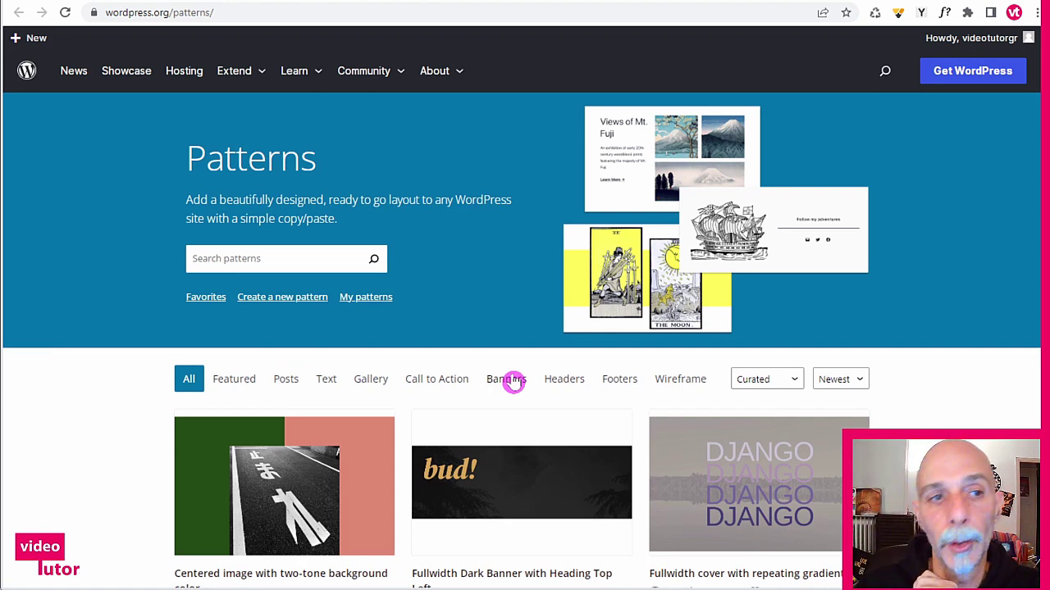
mouse_move(243, 74)
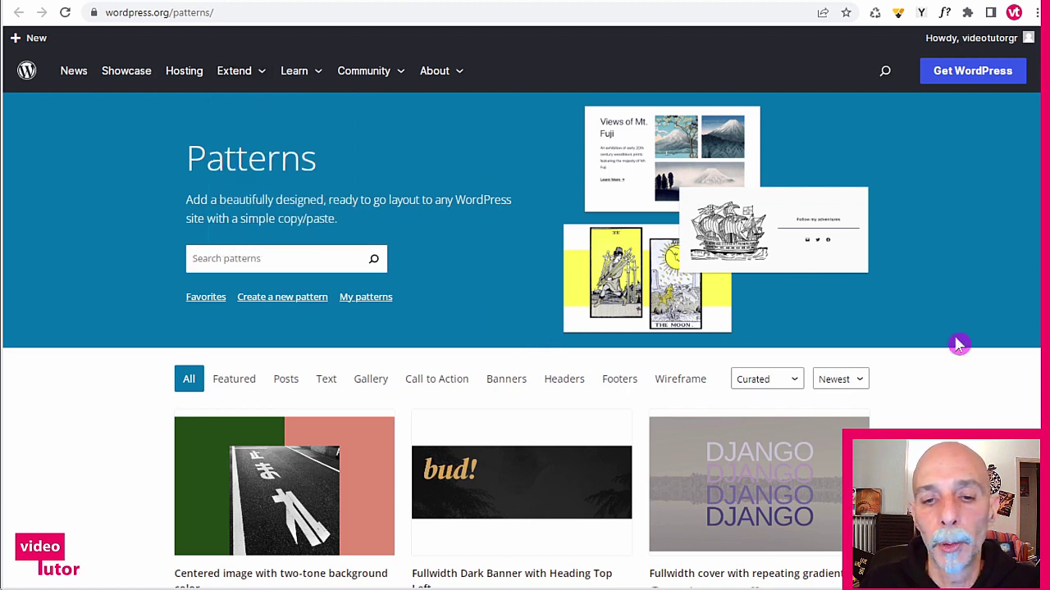
scroll(974, 297, "down", 1)
scroll(974, 297, "down", 3)
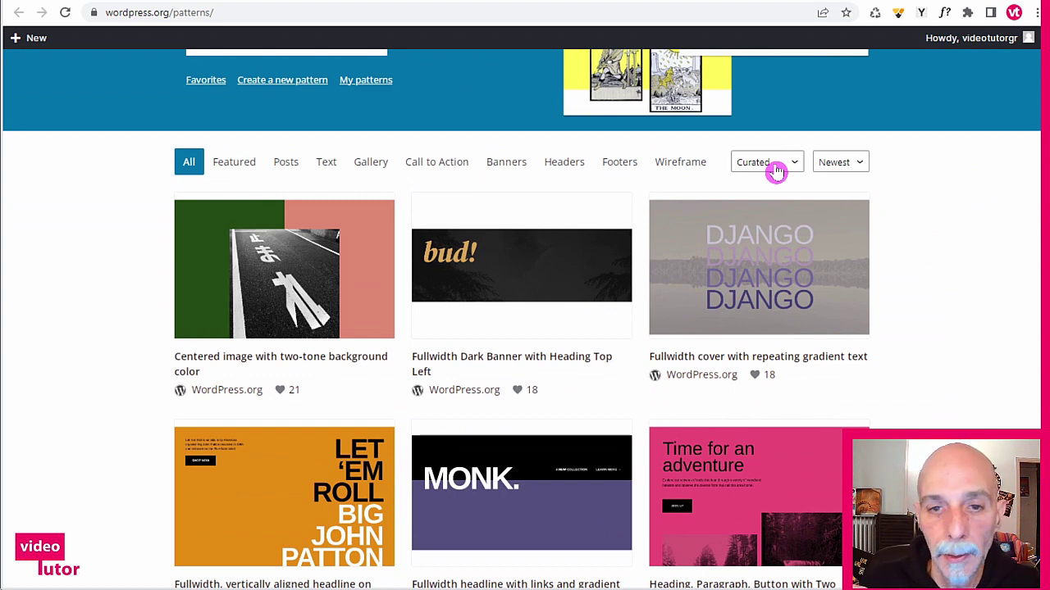
scroll(935, 281, "down", 3)
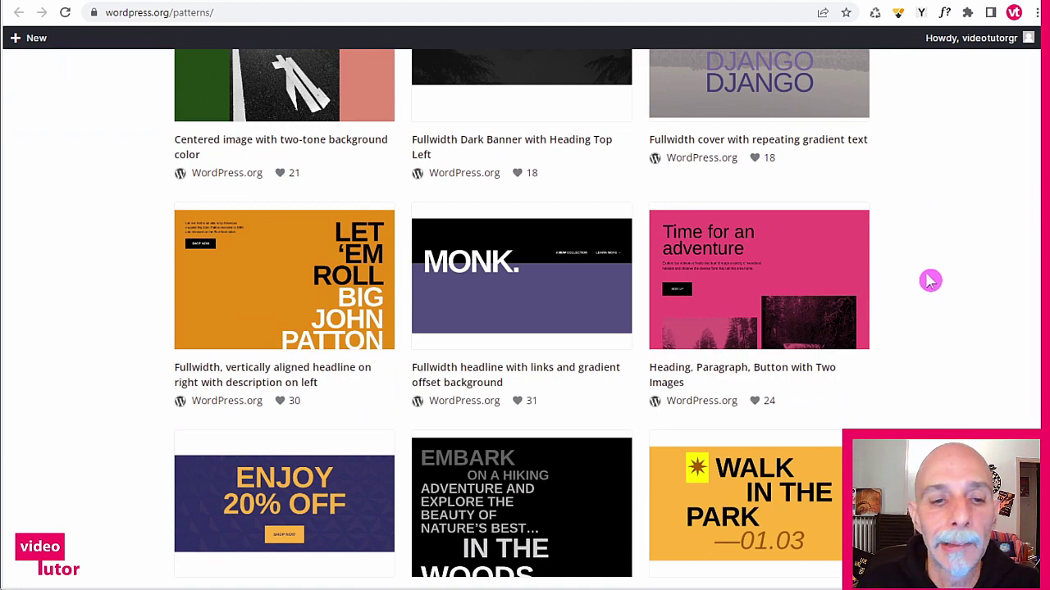
- Look through the rest of the curated patterns on the Pattern Directory's first page and return to its filters
scroll(929, 280, "down", 2)
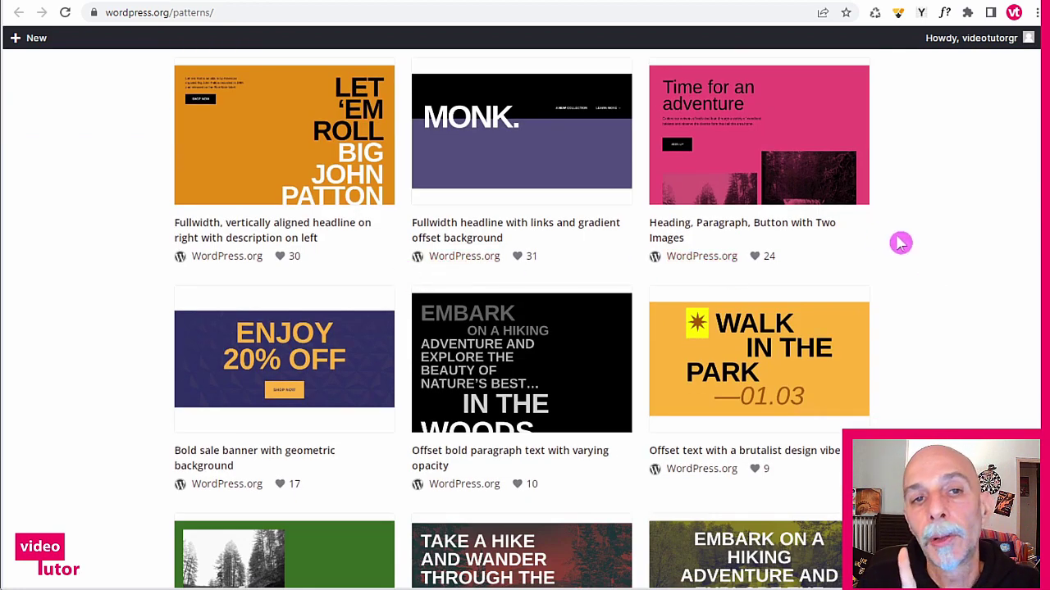
scroll(935, 246, "down", 3)
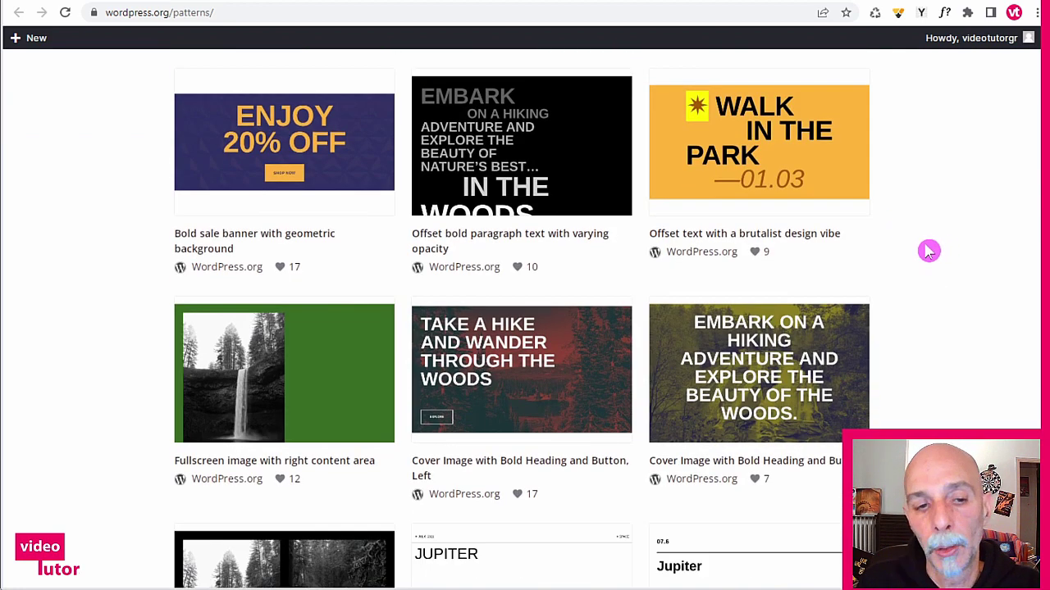
scroll(930, 254, "down", 5)
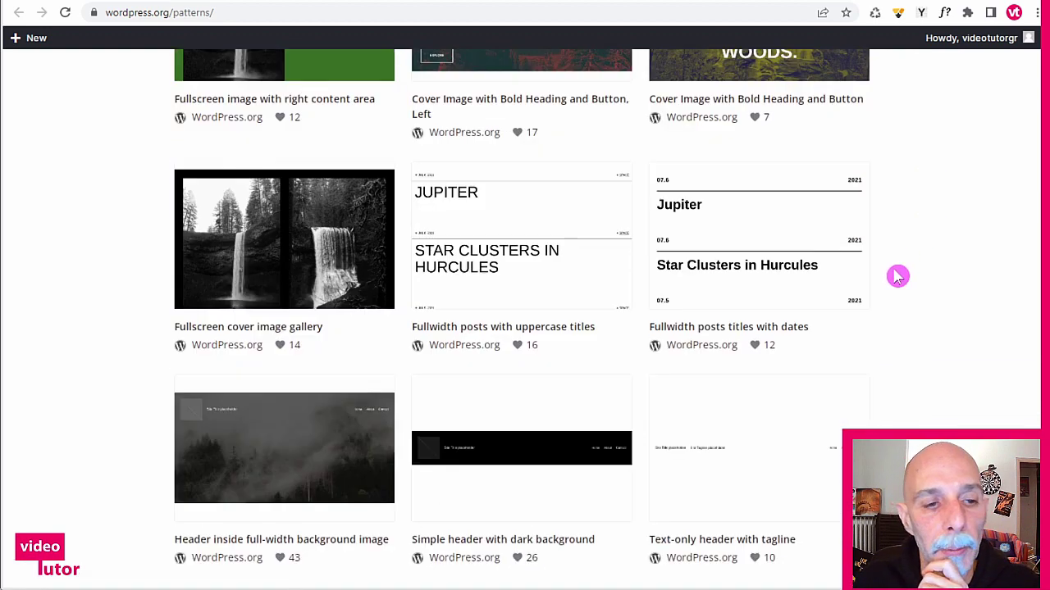
scroll(897, 276, "down", 4)
scroll(895, 279, "up", 6)
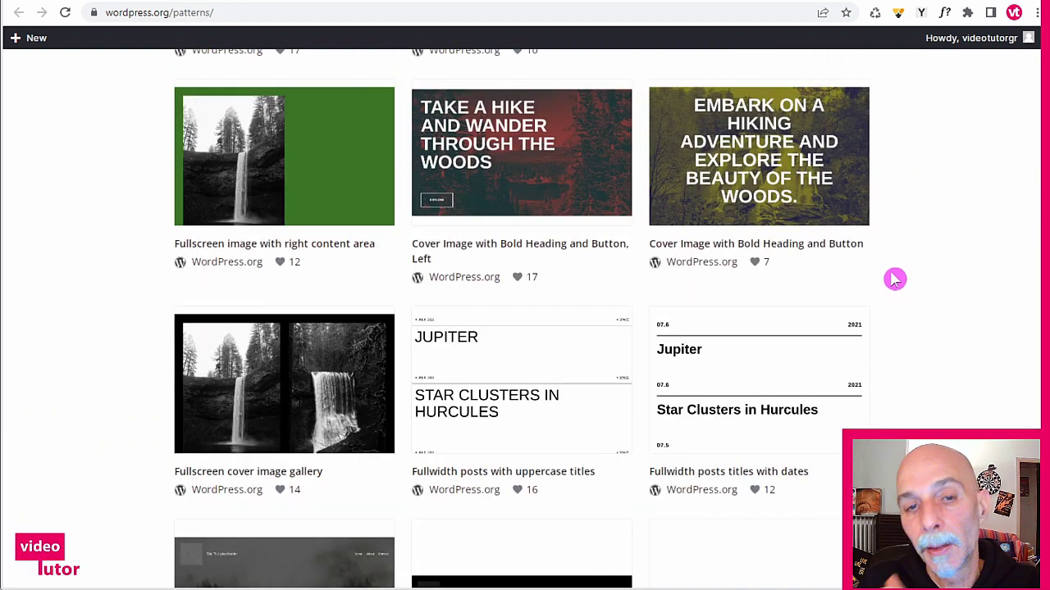
scroll(894, 273, "up", 8)
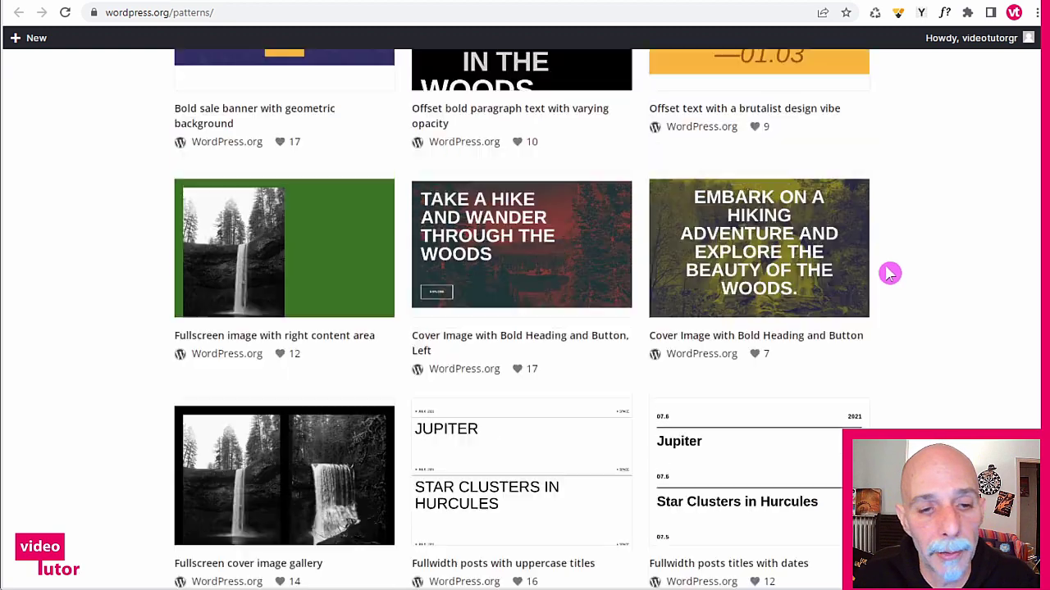
scroll(890, 275, "up", 1)
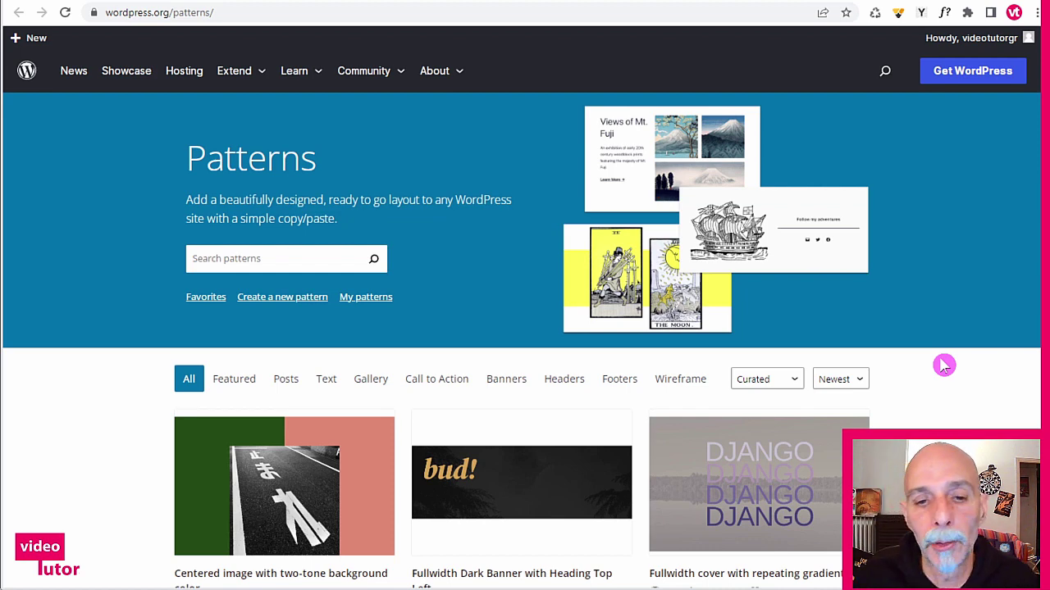
scroll(943, 365, "down", 2)
mouse_move(564, 344)
mouse_move(738, 345)
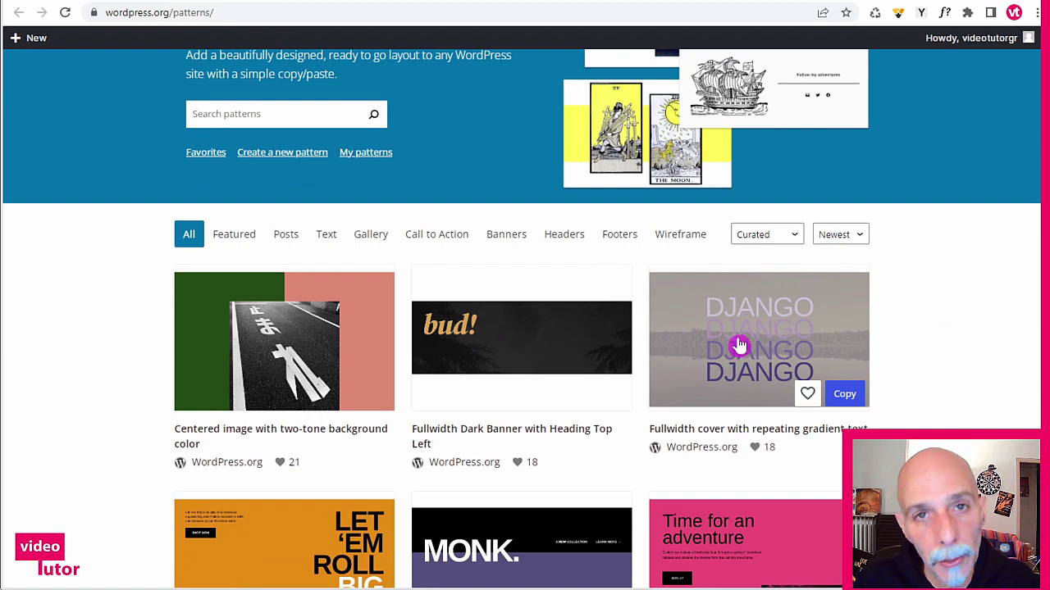
scroll(733, 345, "down", 5)
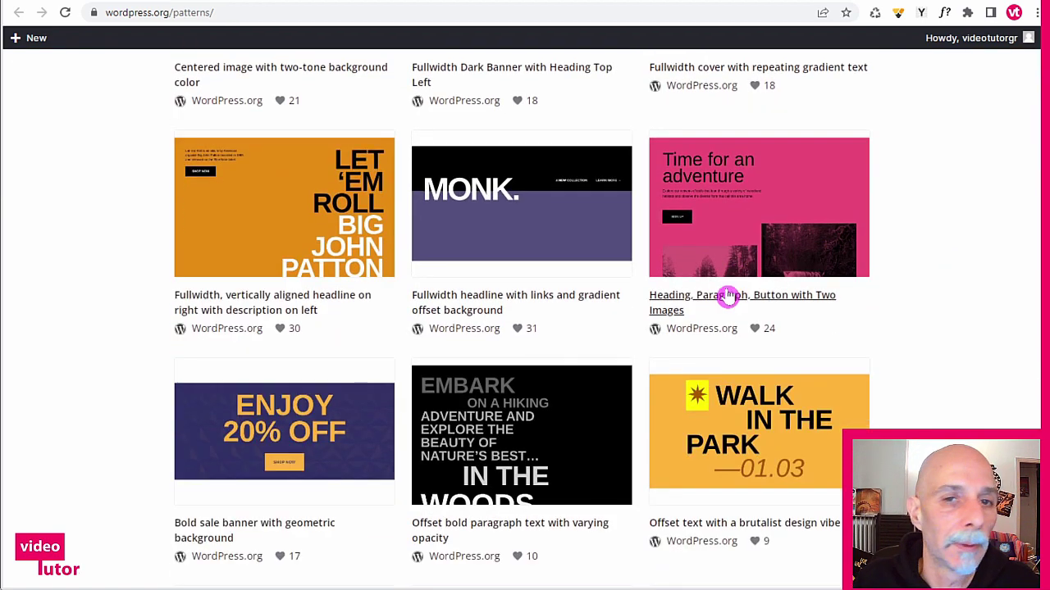
scroll(728, 301, "down", 5)
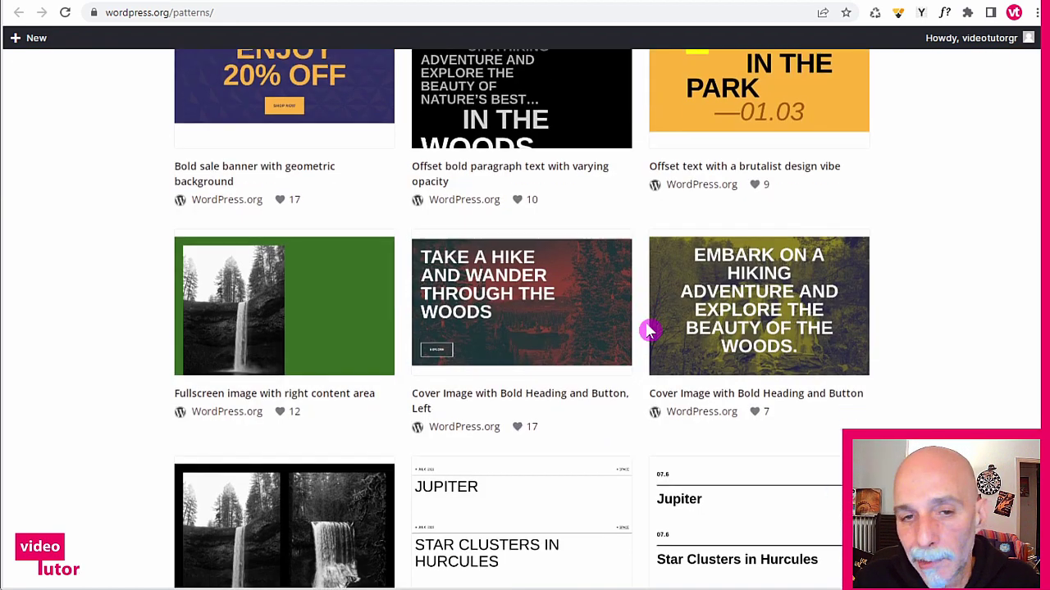
scroll(632, 310, "up", 12)
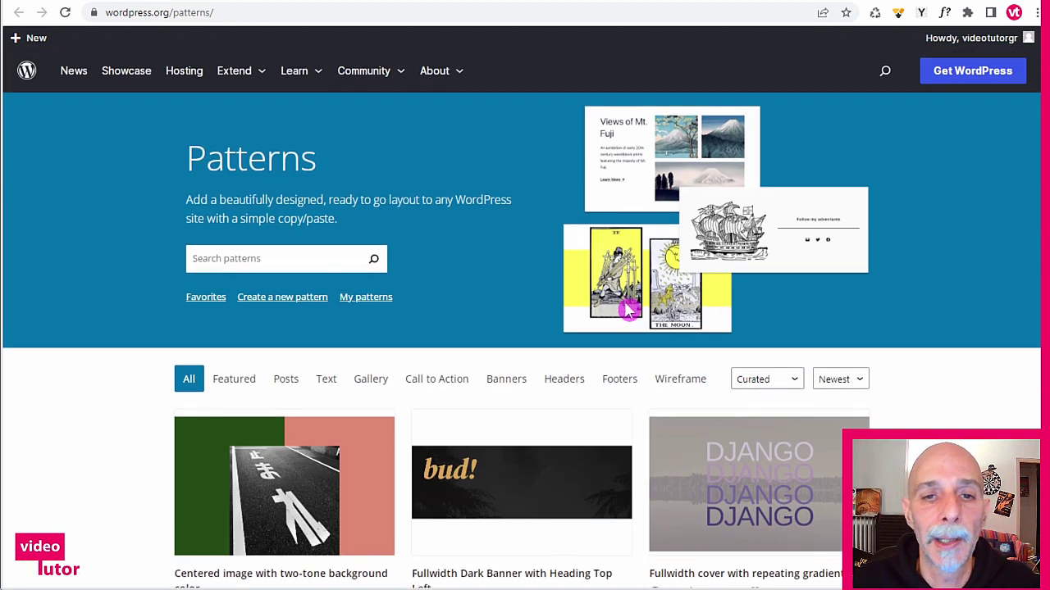
- Filter the Pattern Directory to Community patterns and check the available sort orders, keeping Newest
scroll(780, 332, "down", 4)
scroll(774, 278, "up", 2)
left_click(777, 235)
left_click(771, 265)
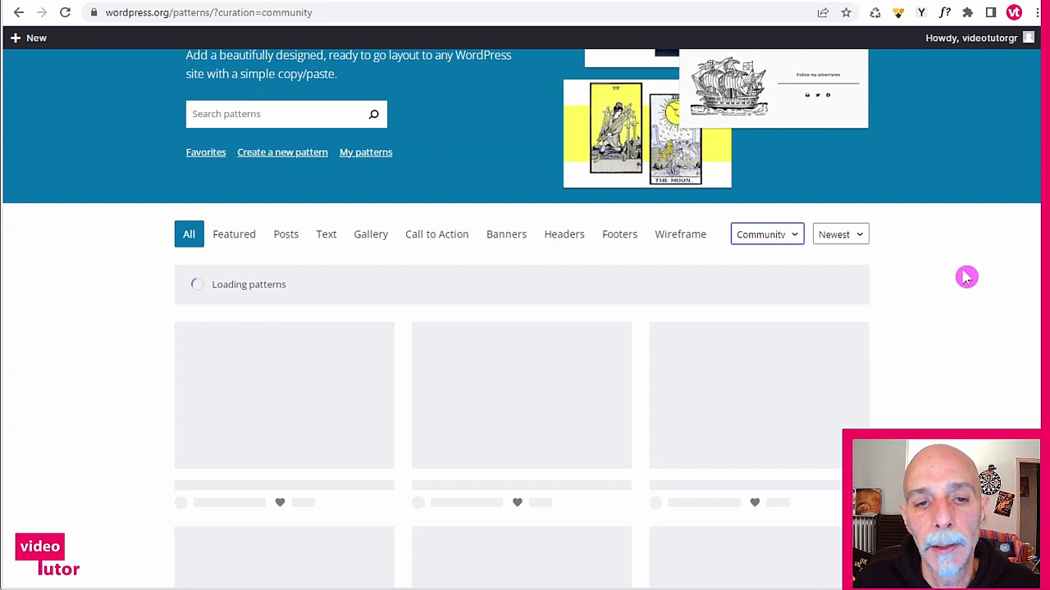
left_click(860, 235)
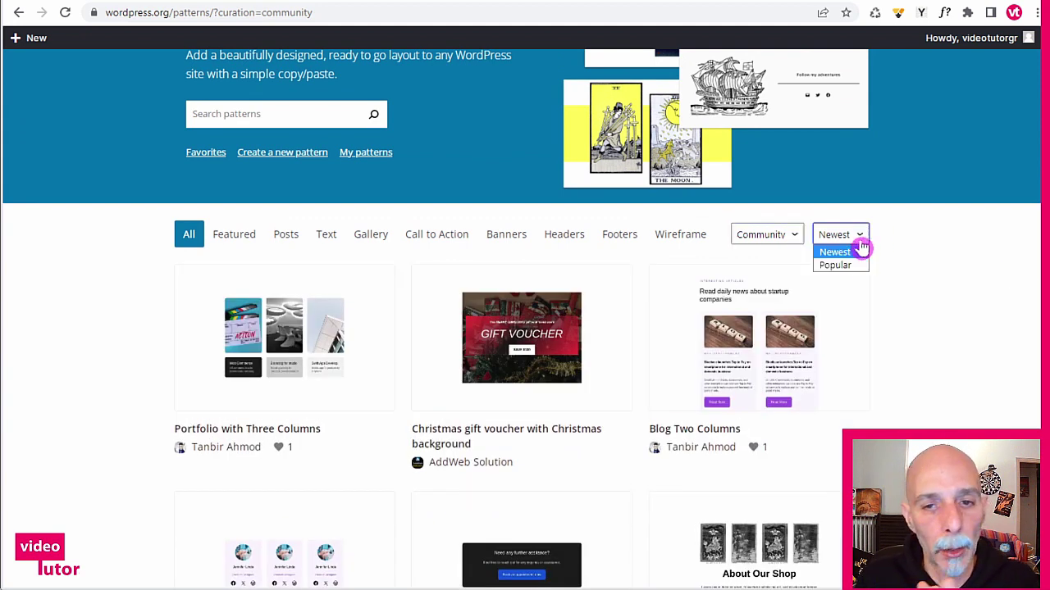
left_click(907, 246)
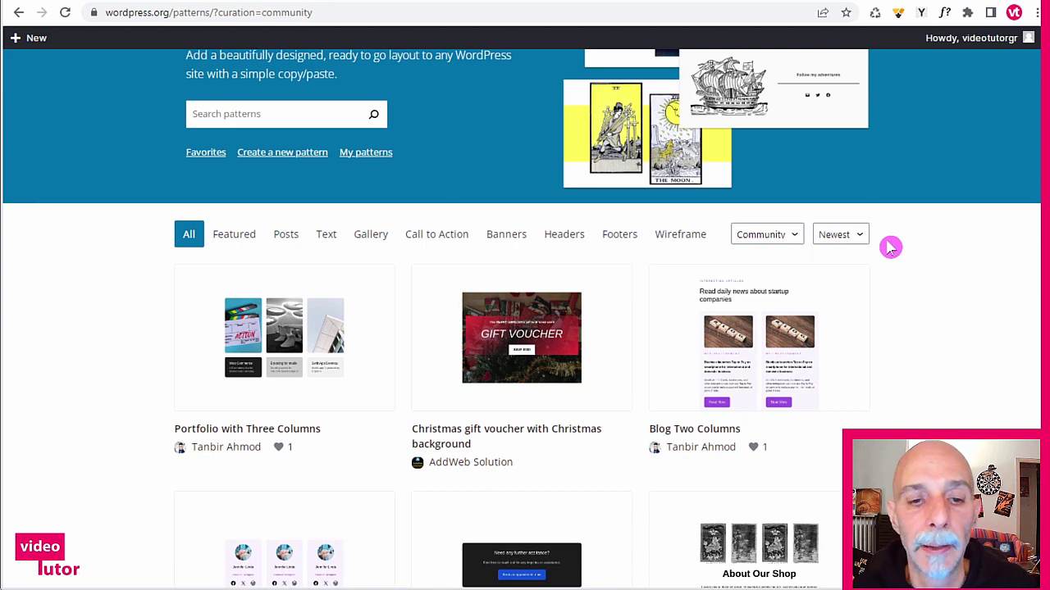
left_click(855, 249)
left_click(906, 257)
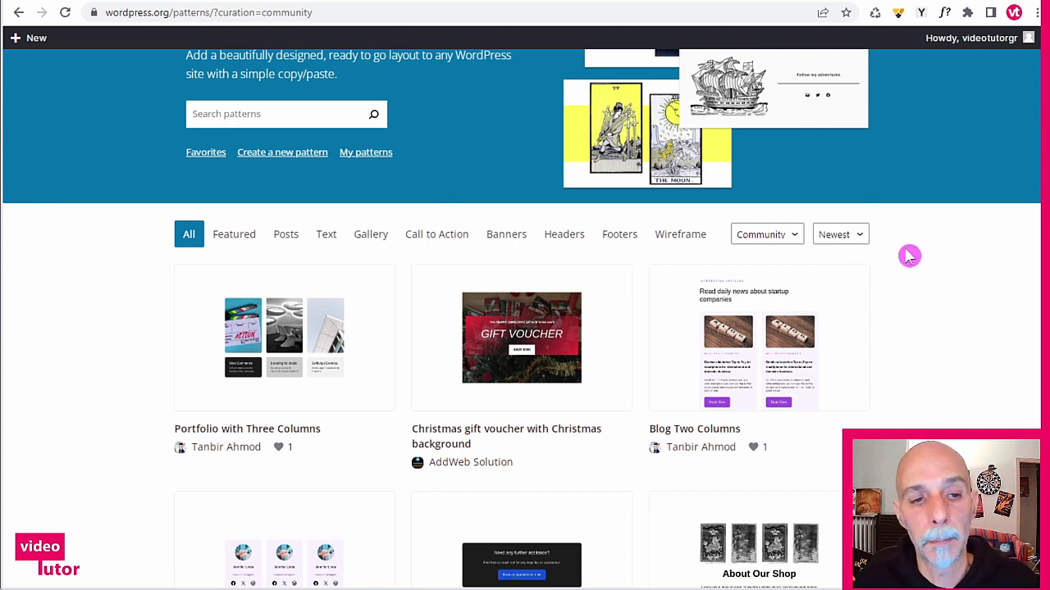
- Look through the newest community patterns down to the page navigation and return to the category filters
scroll(909, 258, "down", 3)
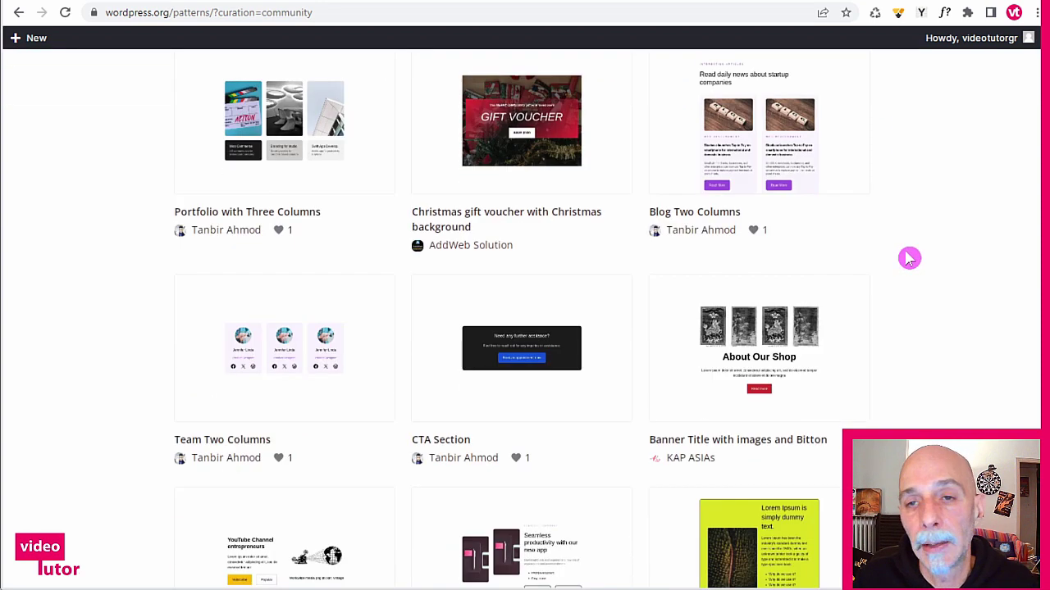
scroll(909, 259, "up", 1)
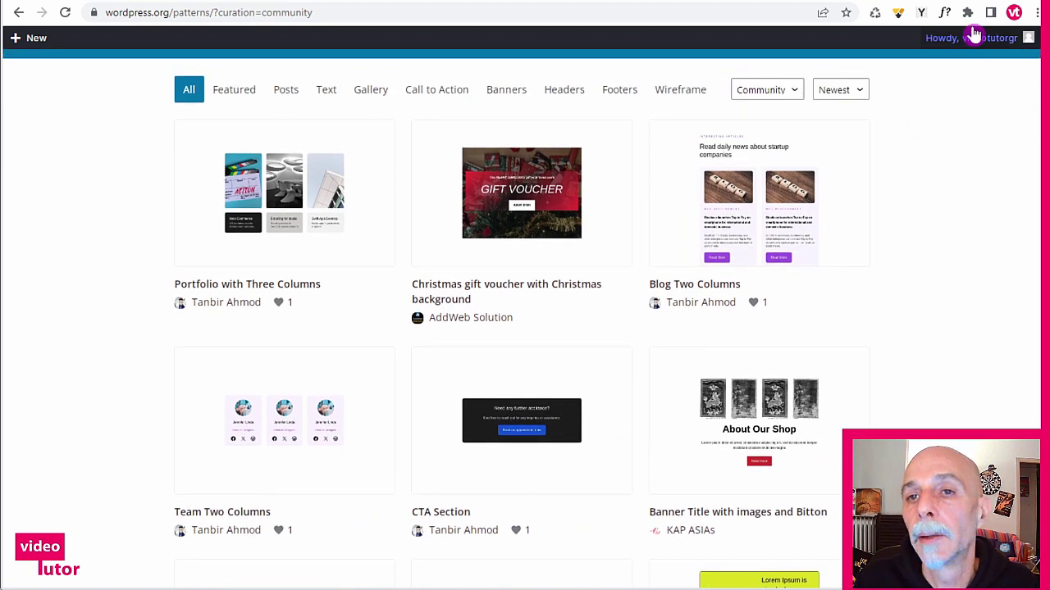
mouse_move(972, 35)
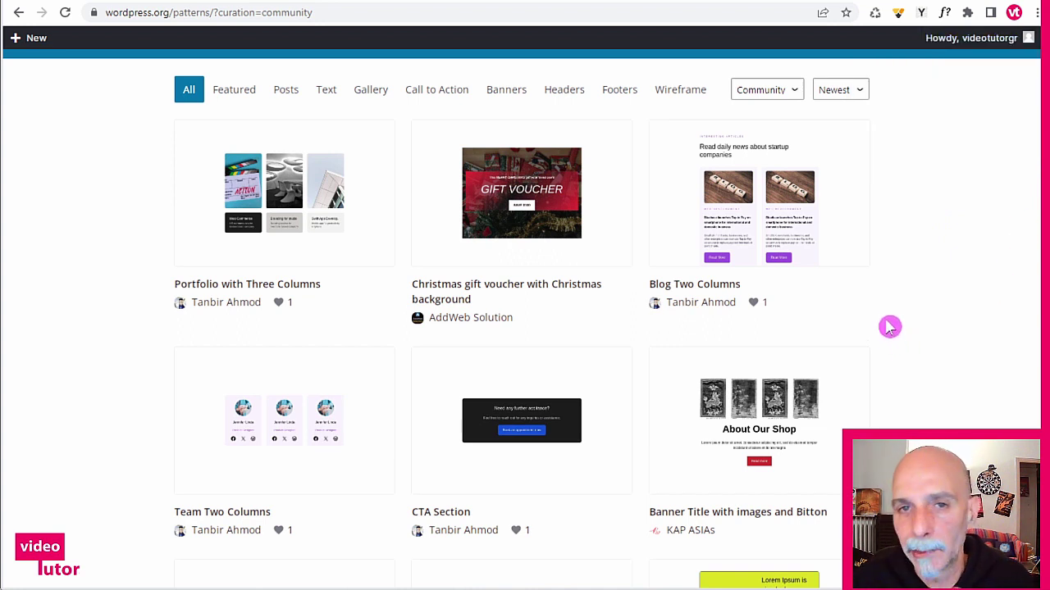
scroll(890, 329, "down", 2)
scroll(888, 324, "down", 3)
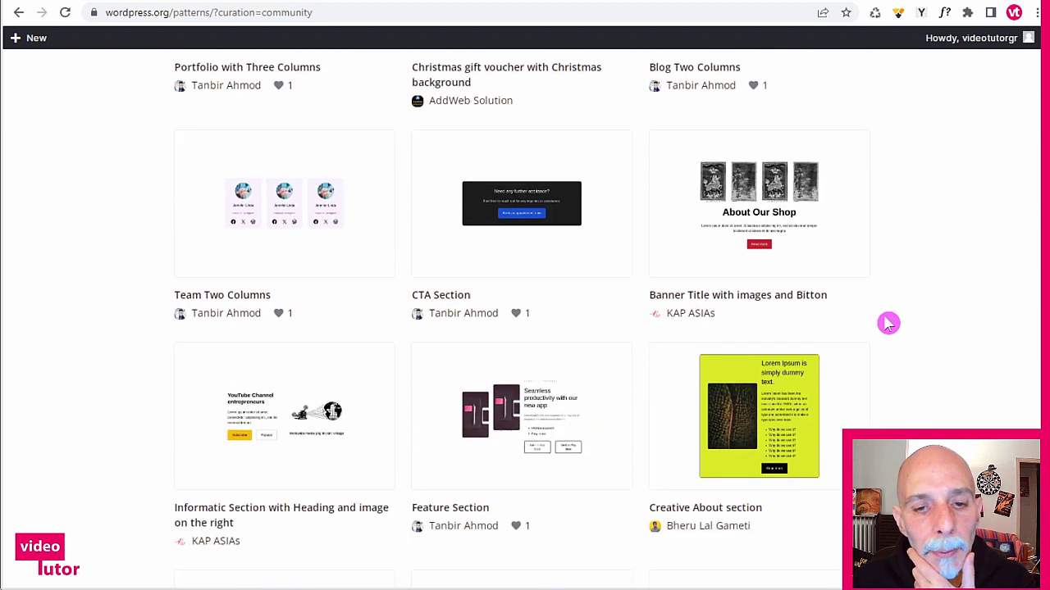
scroll(888, 325, "down", 2)
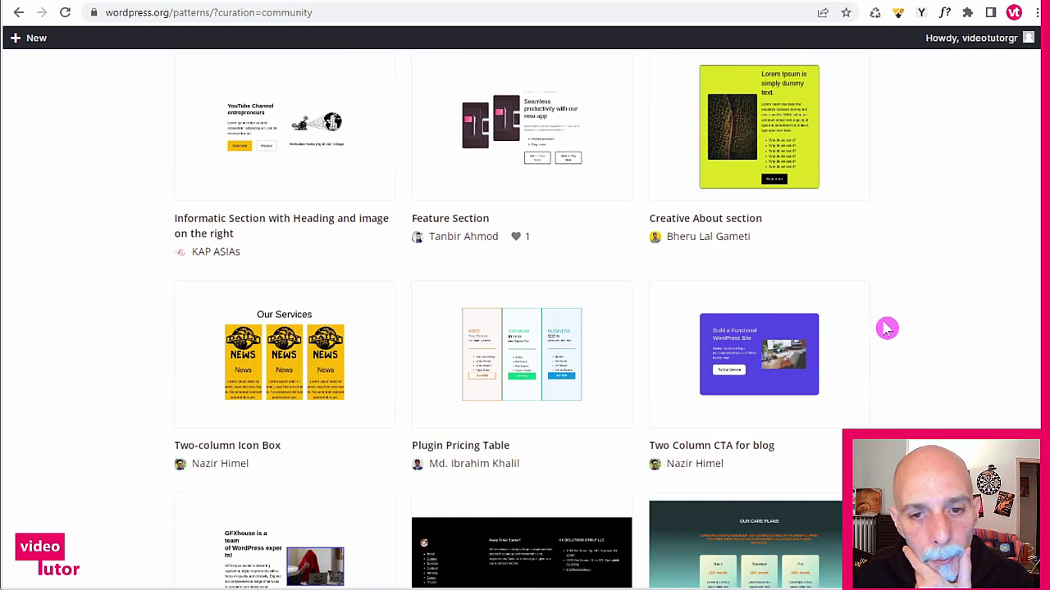
scroll(887, 328, "down", 2)
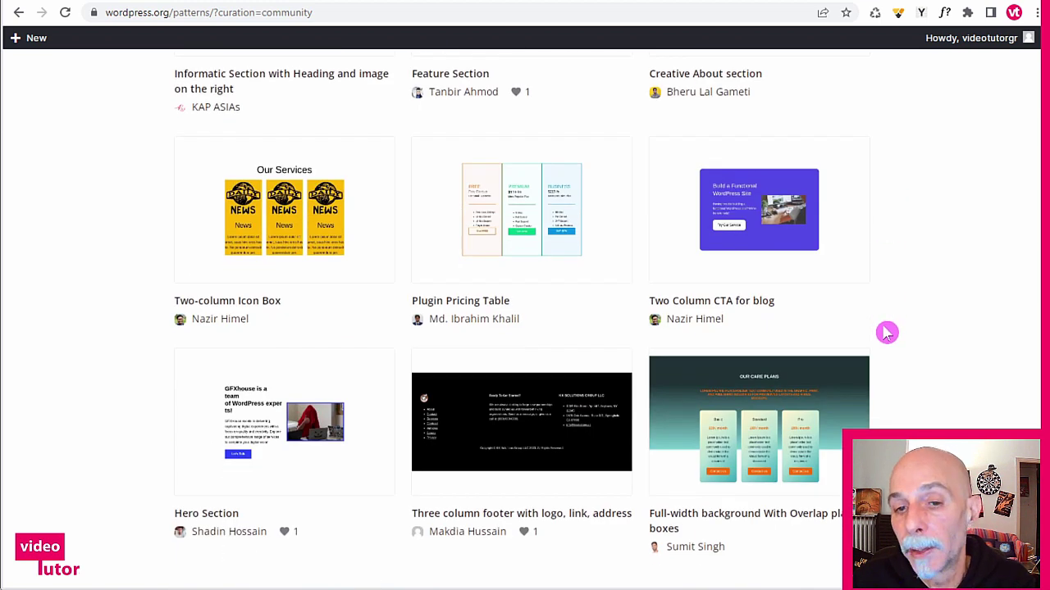
scroll(885, 328, "down", 2)
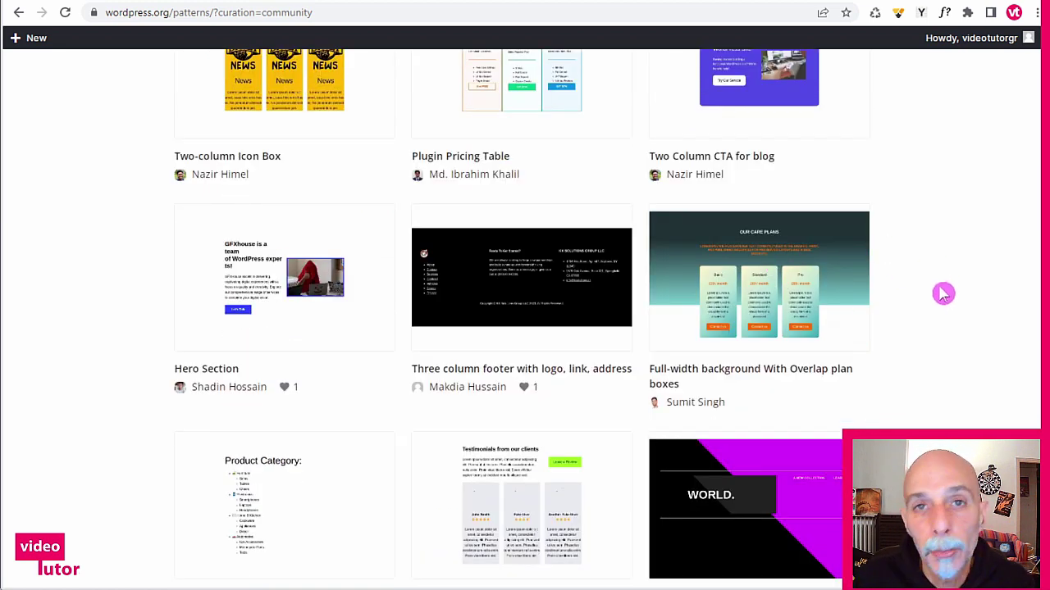
scroll(945, 295, "down", 3)
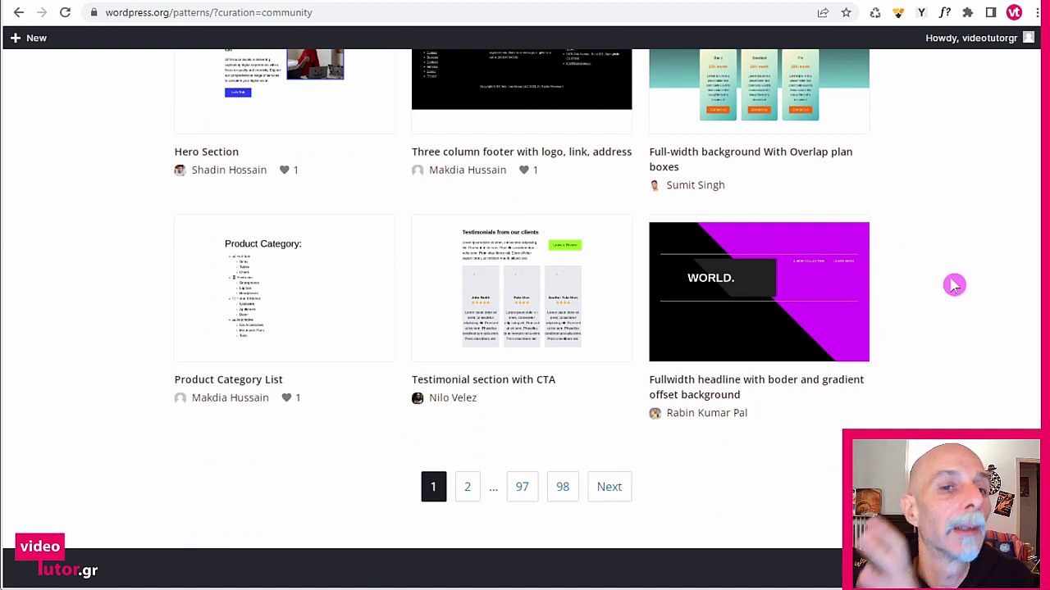
scroll(954, 288, "down", 2)
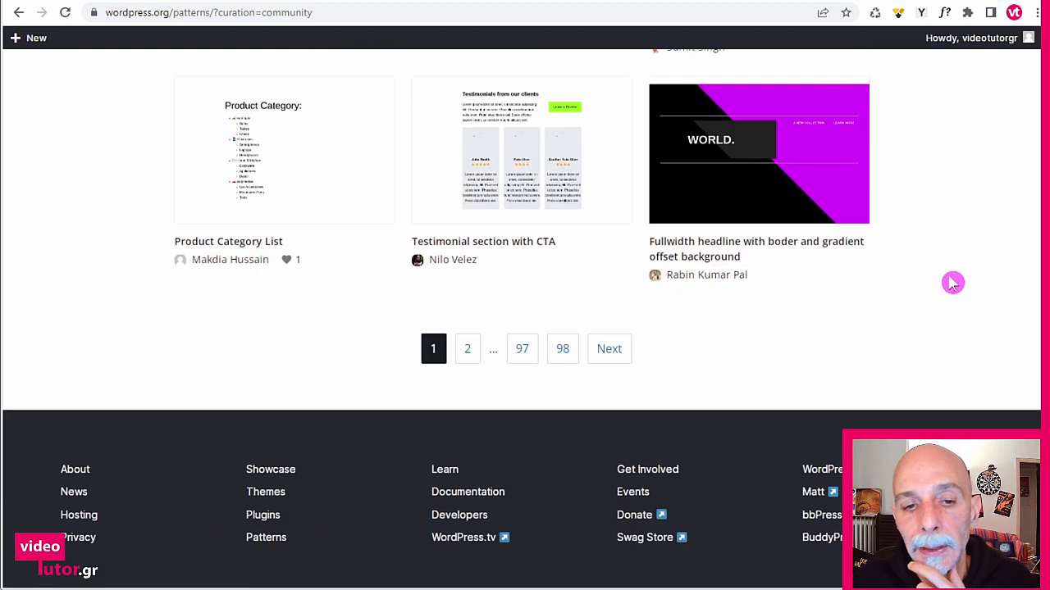
scroll(952, 288, "up", 4)
scroll(949, 287, "up", 5)
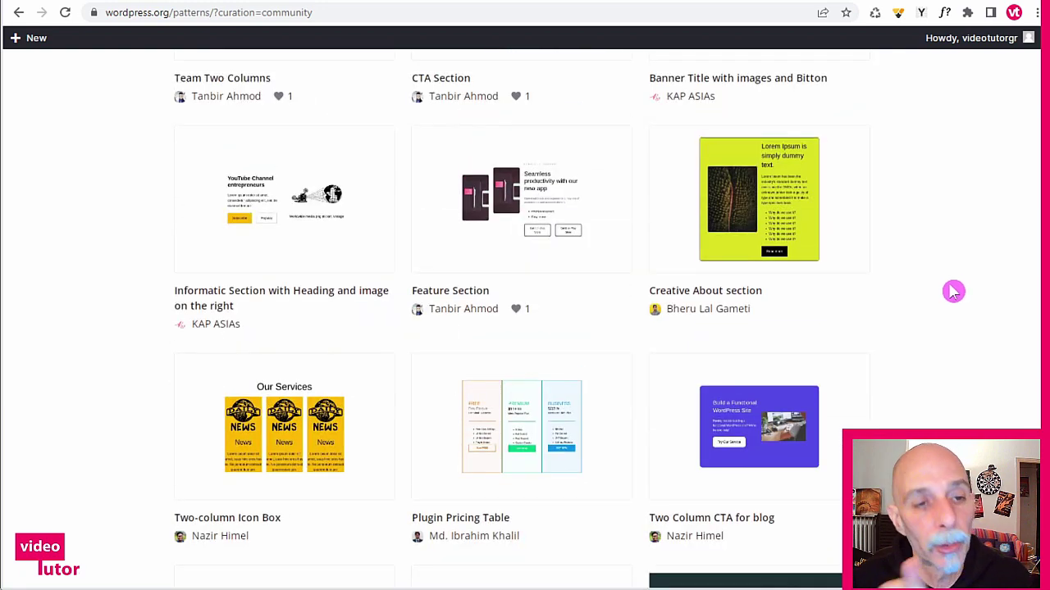
scroll(952, 290, "up", 10)
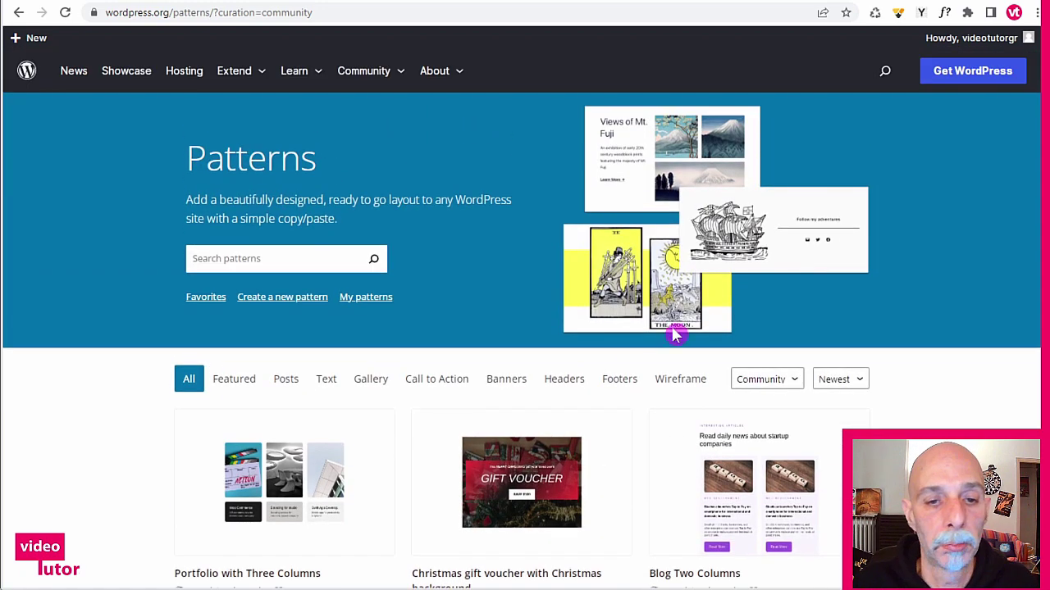
- Narrow the community patterns to the Footers category and look over the first footer designs
left_click(619, 381)
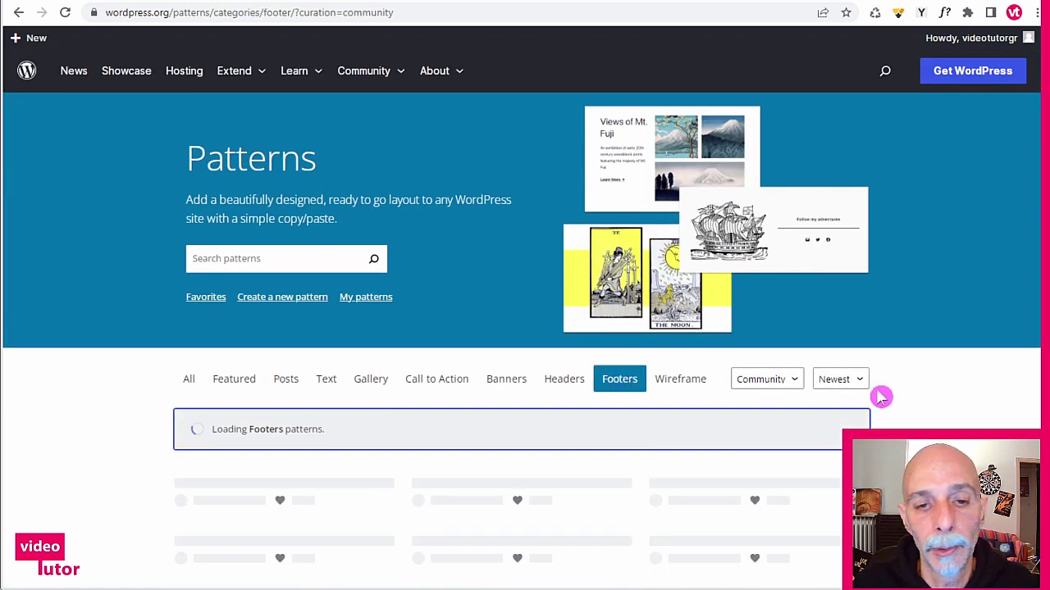
scroll(918, 368, "down", 3)
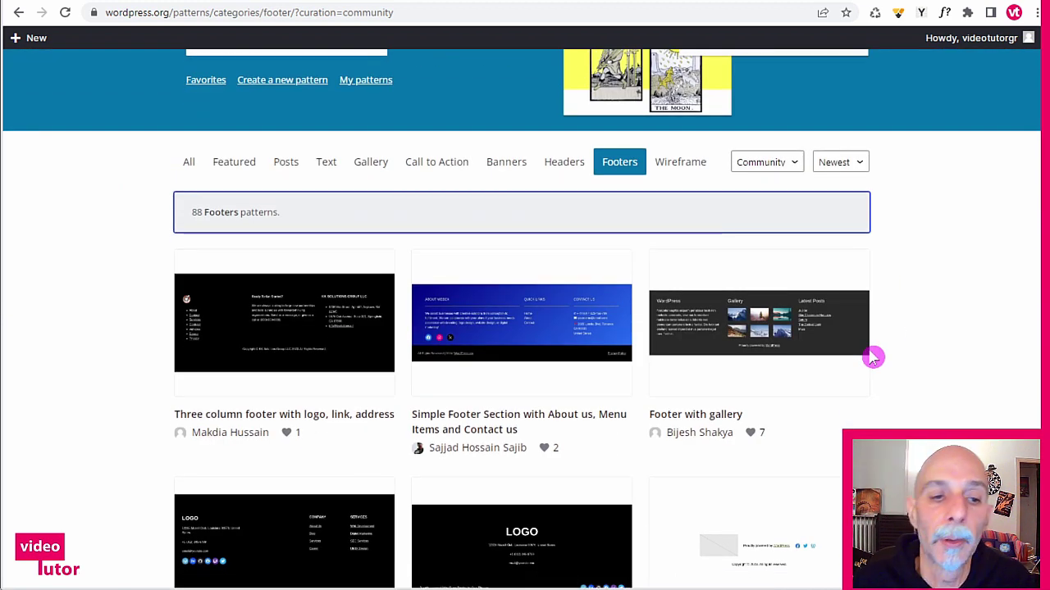
scroll(872, 357, "down", 3)
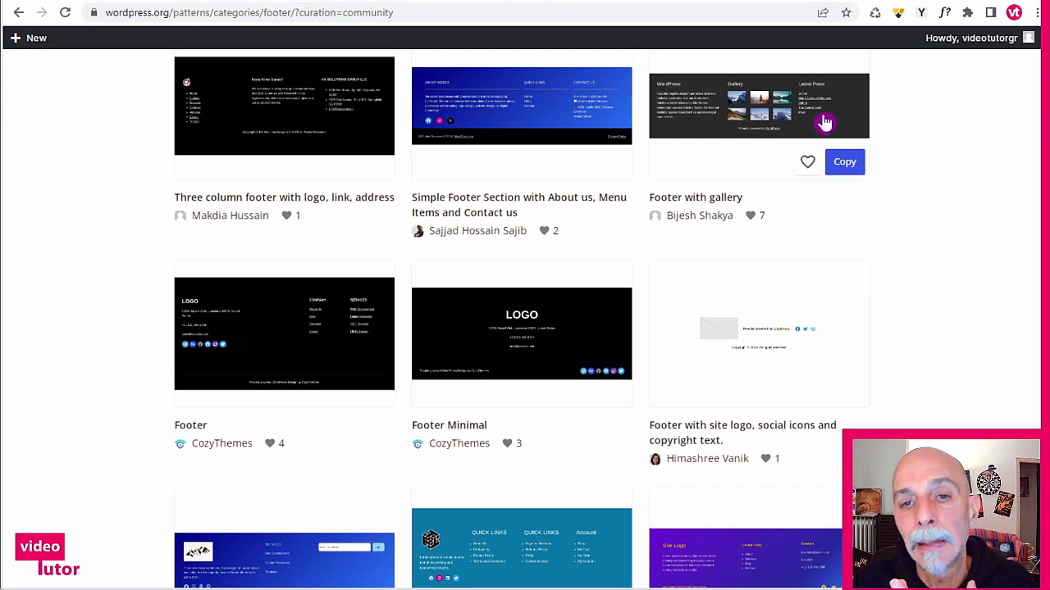
mouse_move(481, 417)
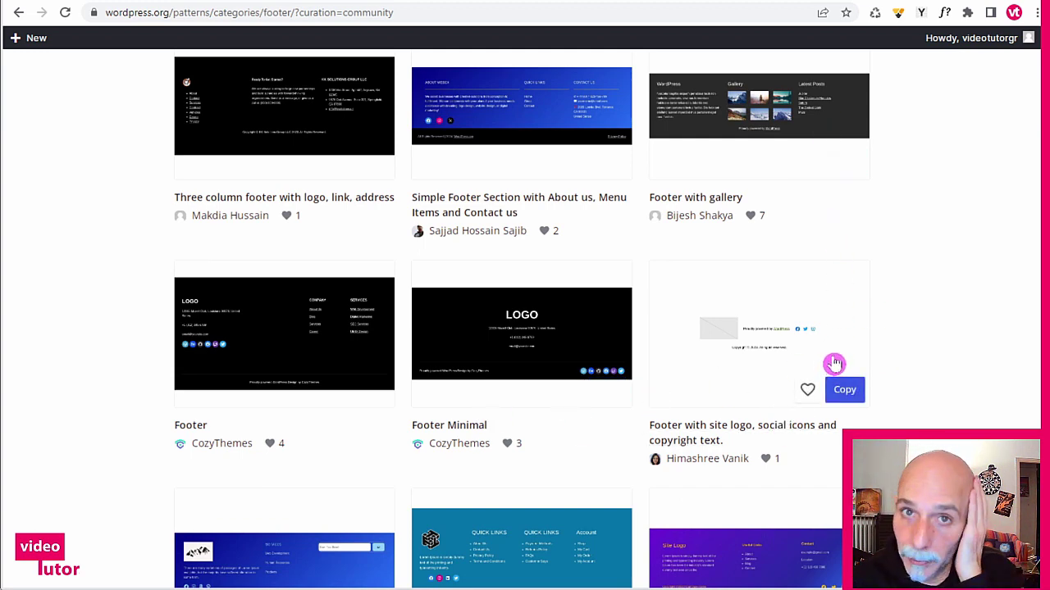
scroll(929, 240, "up", 2)
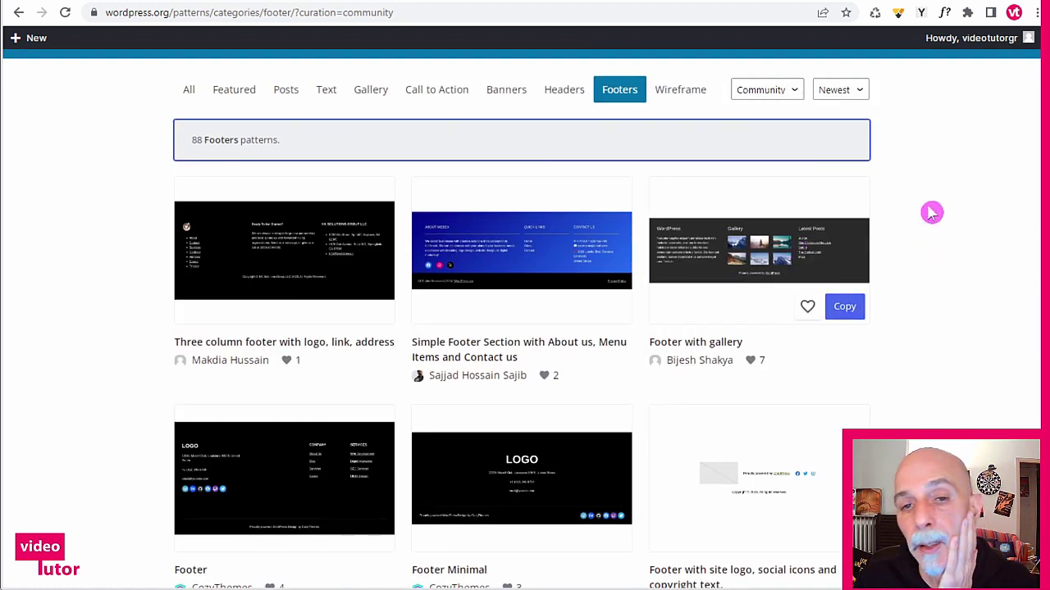
scroll(930, 210, "down", 1)
scroll(930, 211, "up", 1)
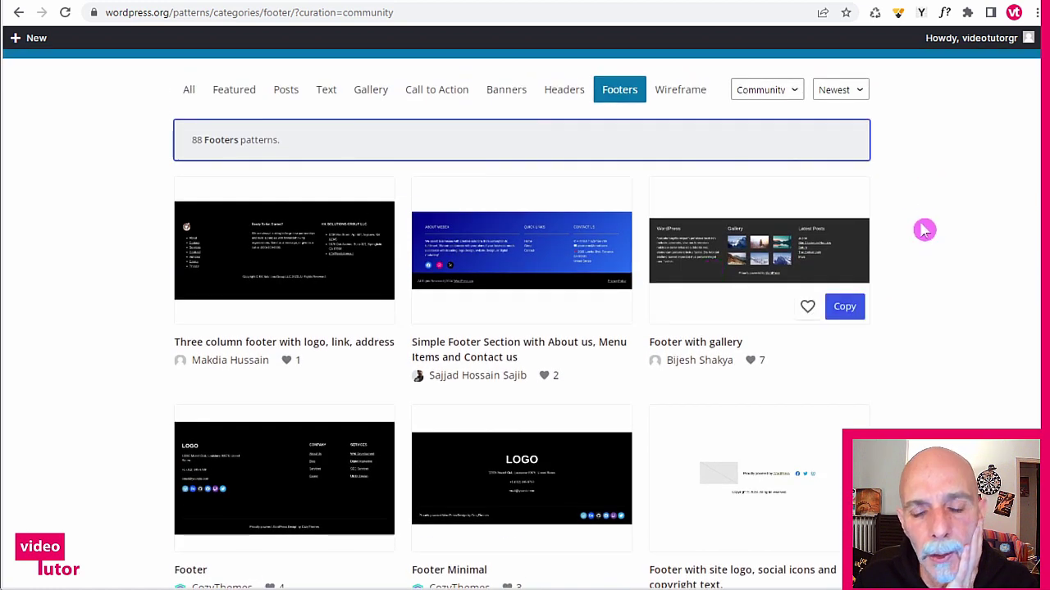
mouse_move(782, 242)
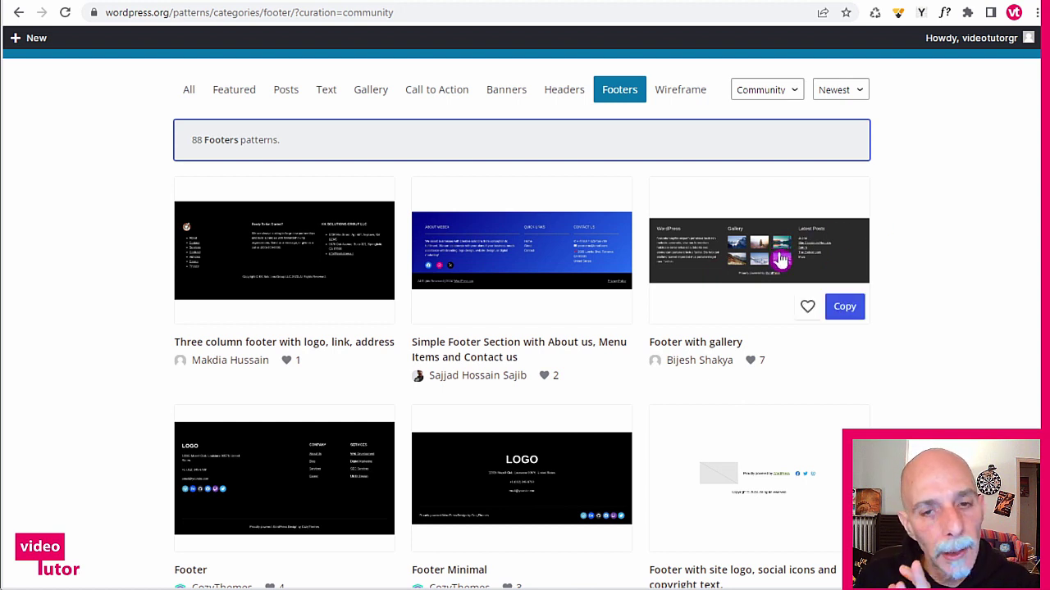
- Open the details of the dark grey Footer Section pattern with the mountain logo and orange accents
scroll(932, 243, "down", 2)
scroll(932, 244, "down", 5)
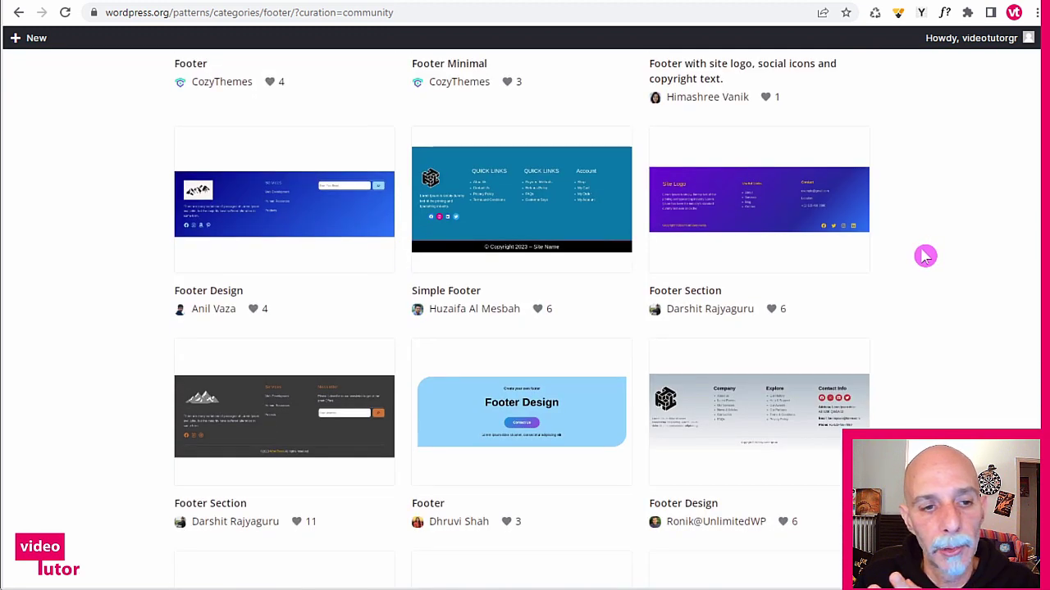
scroll(925, 255, "down", 1)
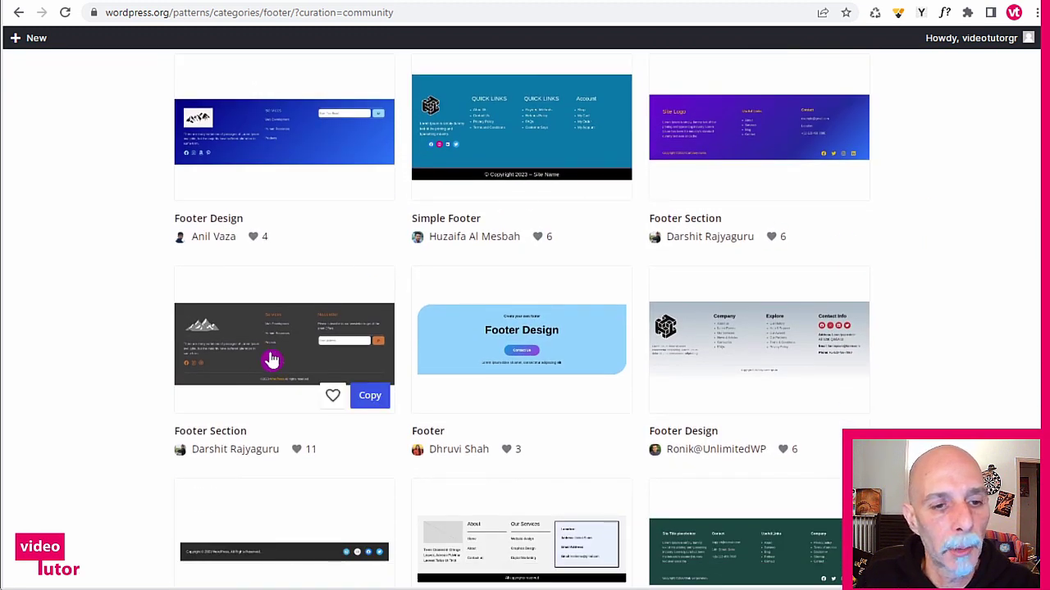
left_click(301, 417)
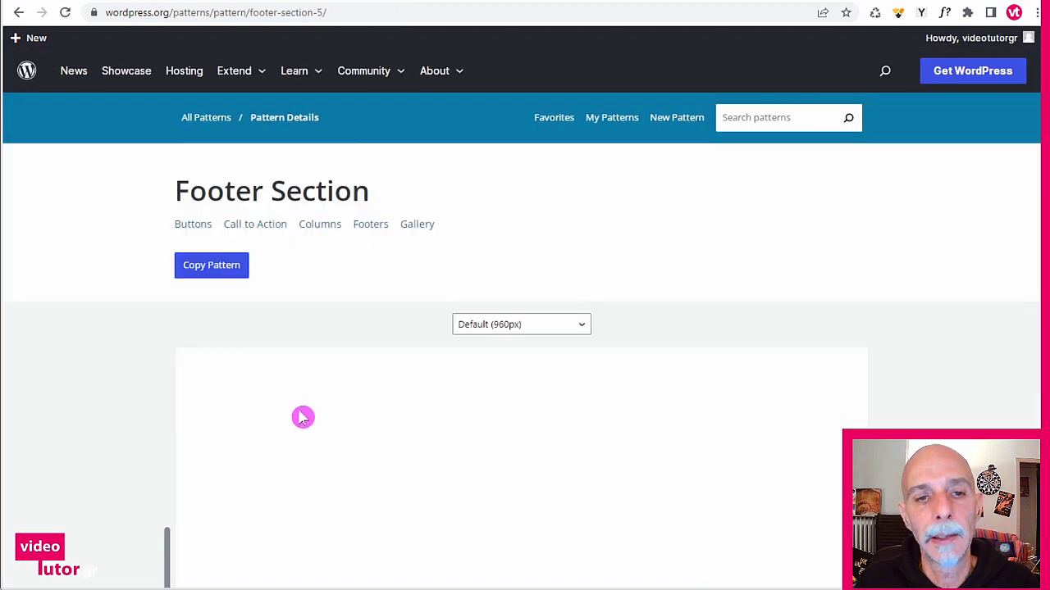
- Preview the Footer Section pattern at the Full (1200px) width and look over its columns, newsletter field and copyright line
scroll(730, 220, "down", 2)
scroll(629, 206, "down", 1)
left_click(555, 110)
left_click(554, 125)
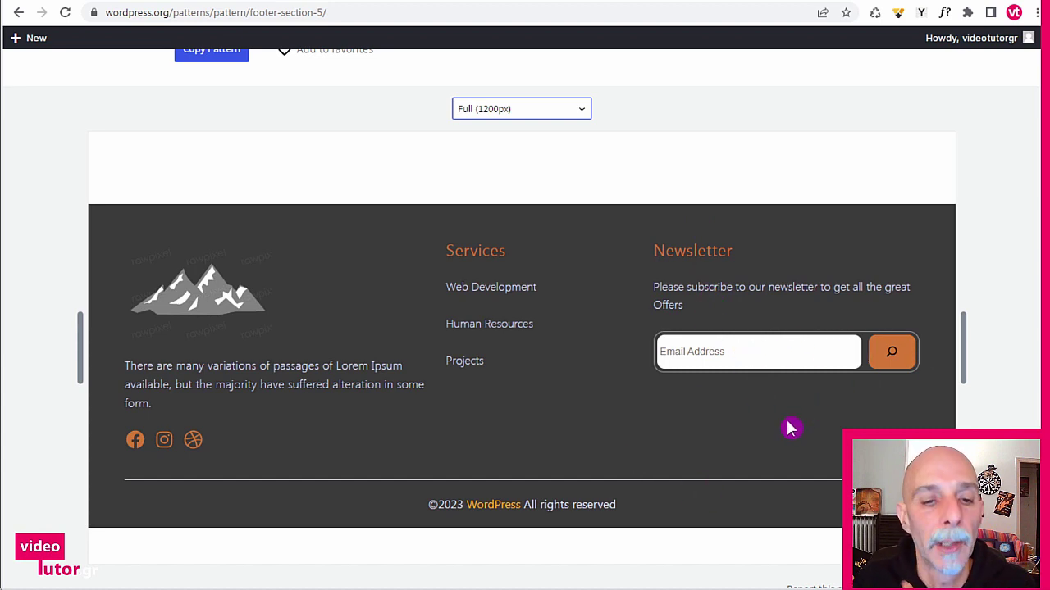
scroll(577, 391, "up", 3)
scroll(577, 402, "down", 2)
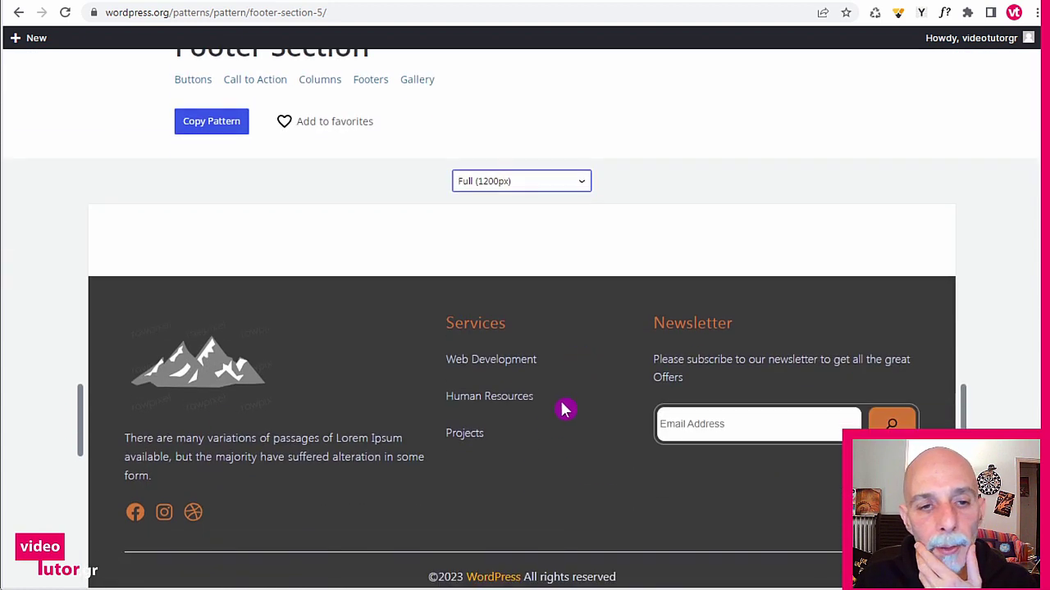
scroll(601, 403, "down", 3)
scroll(601, 403, "up", 2)
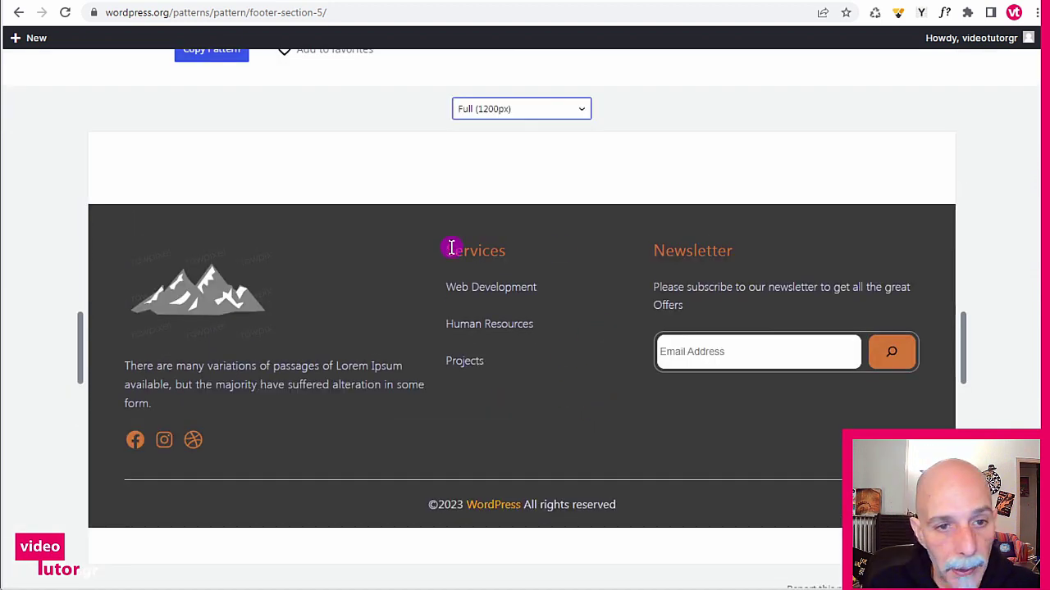
- Copy the Footer Section pattern and paste it into the empty paragraph of the Footer template part in the site editor
scroll(598, 254, "up", 2)
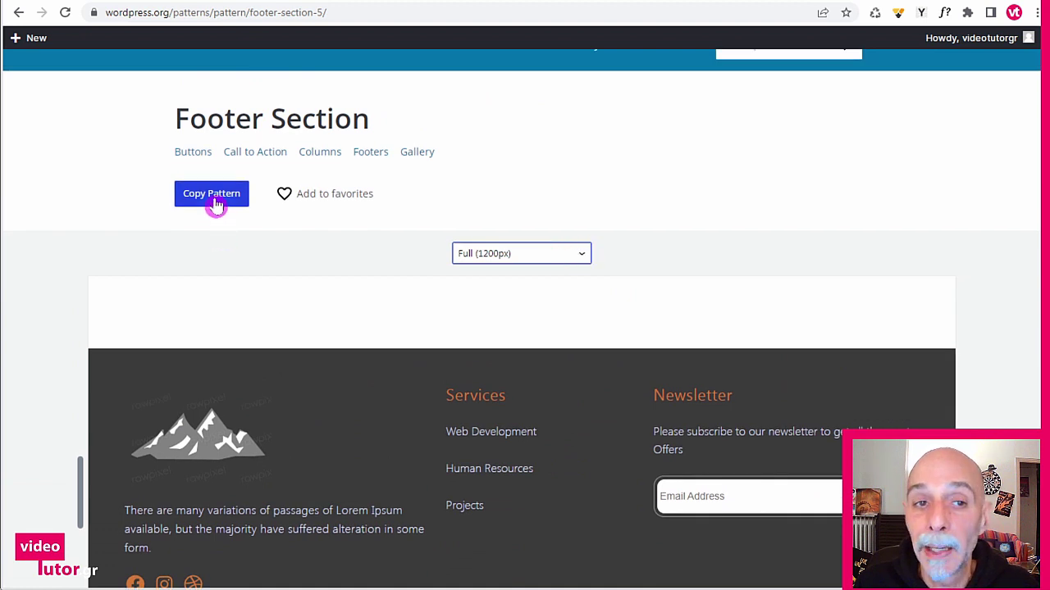
left_click(215, 201)
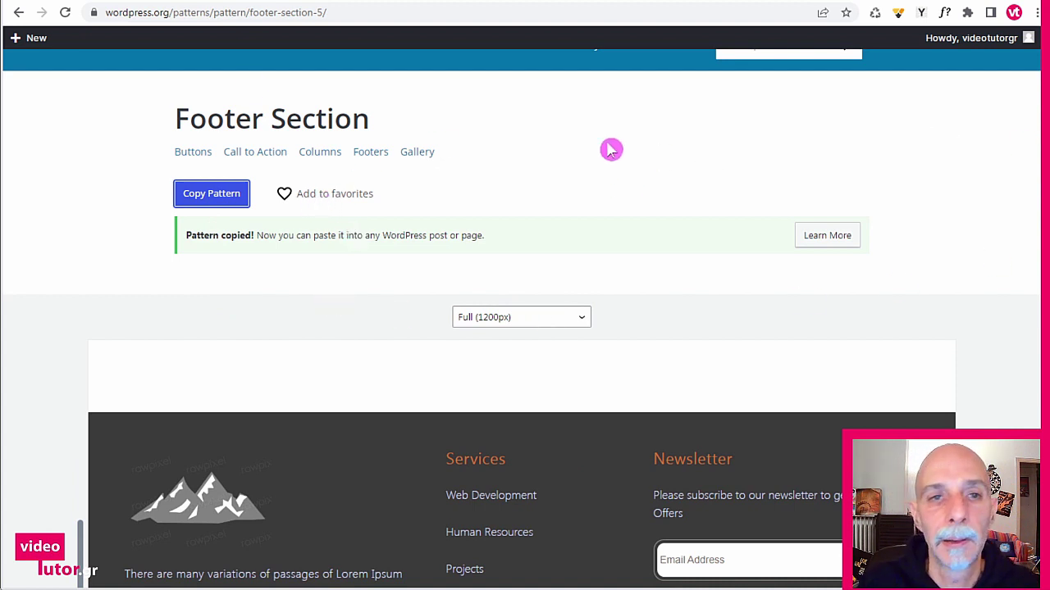
key("ctrl+Tab")
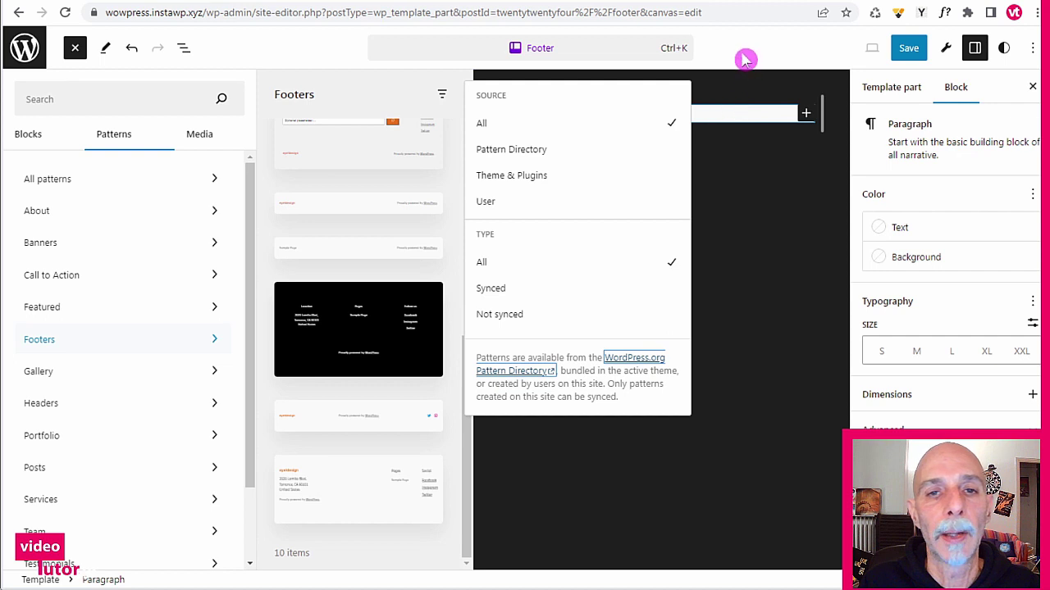
left_click(698, 111)
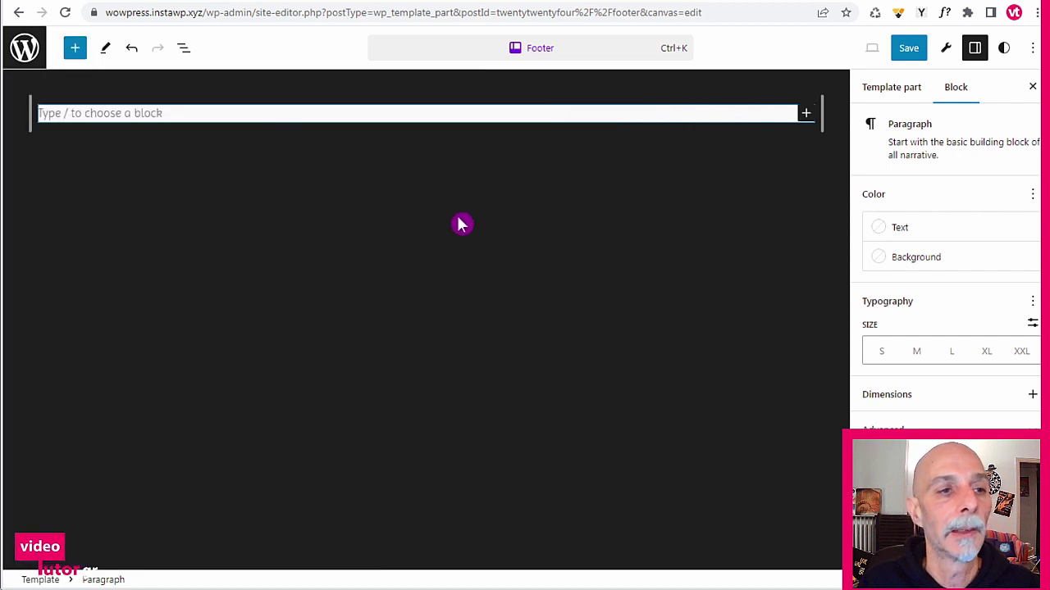
left_click(185, 49)
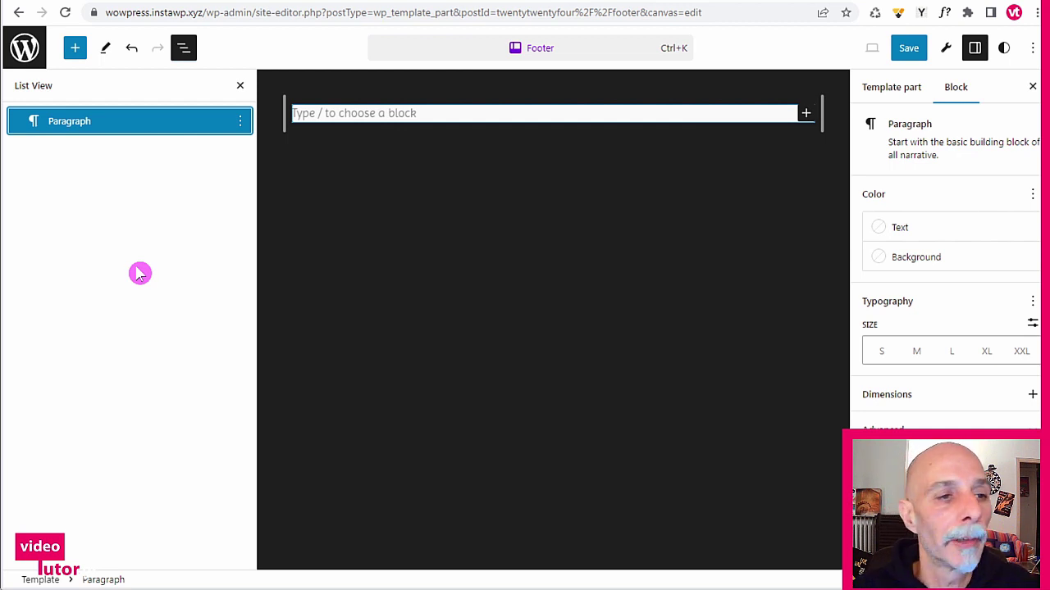
key("ctrl+z")
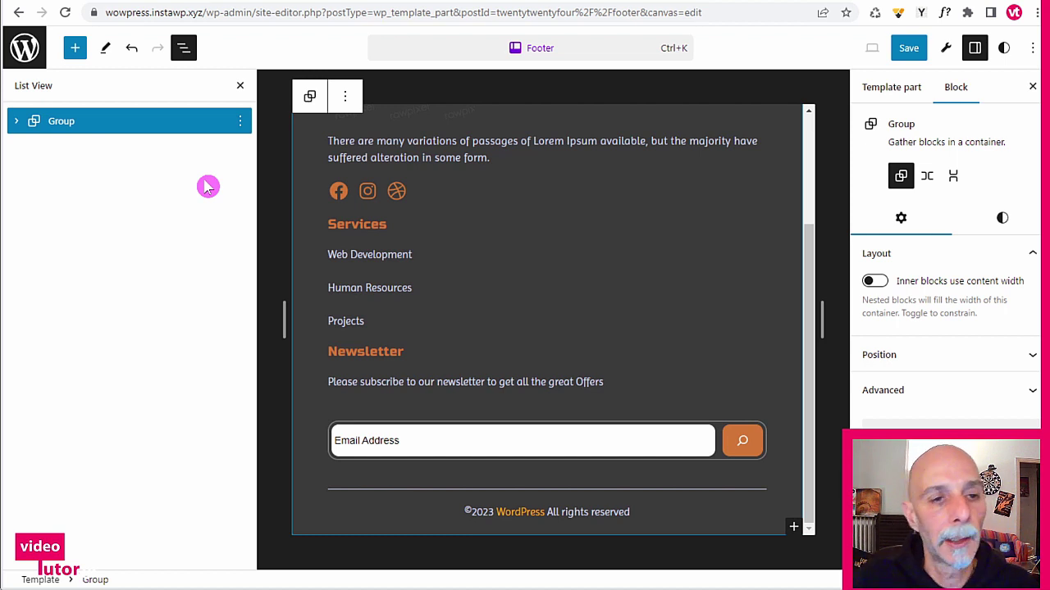
left_click(240, 92)
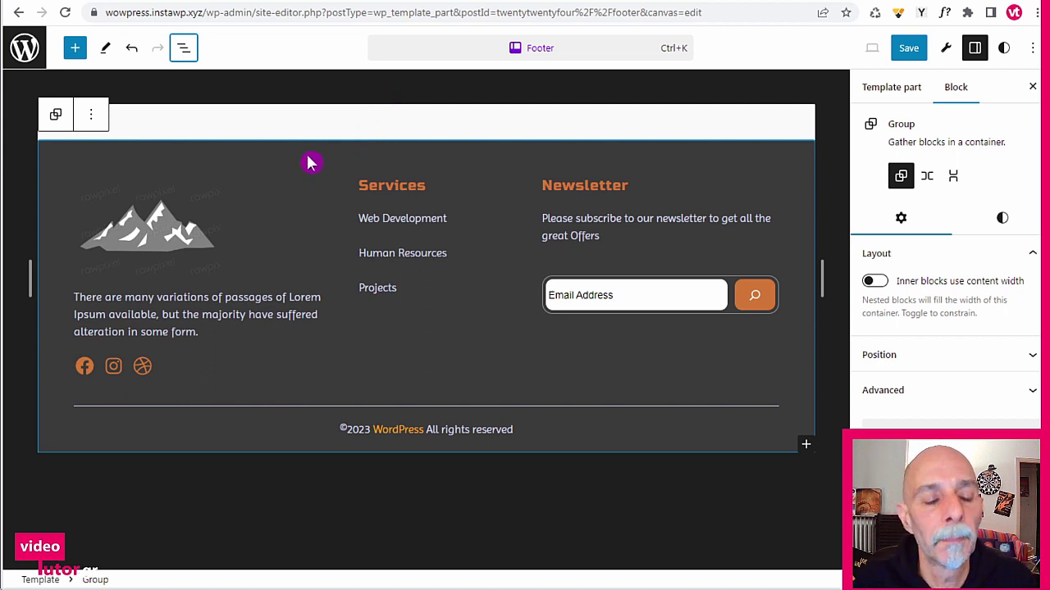
- Show the footer's block structure, expanding the outer Group, its Columns, the nested Group and the first Column
left_click(184, 51)
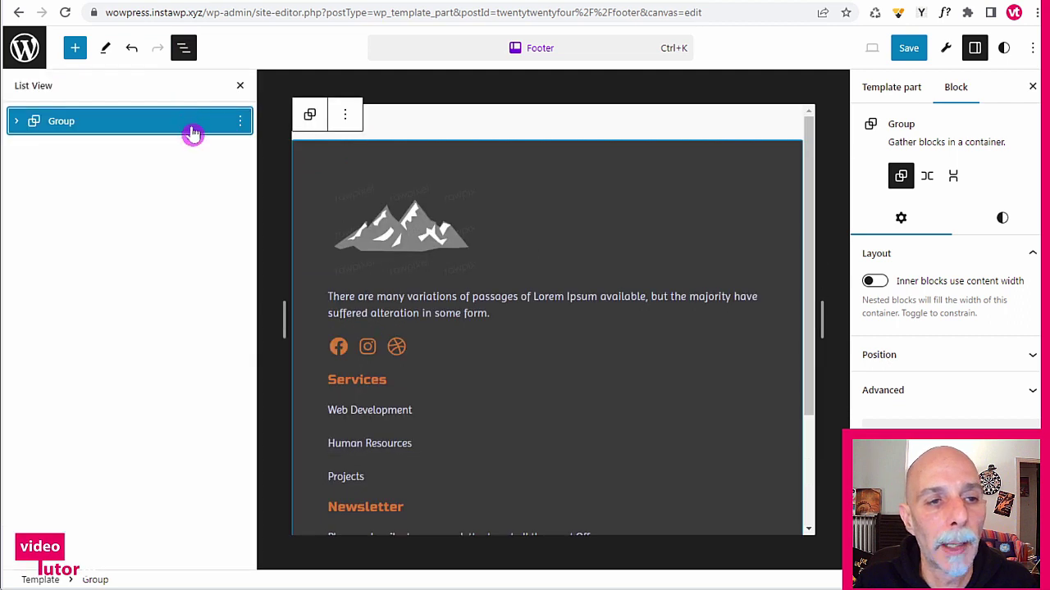
left_click(17, 123)
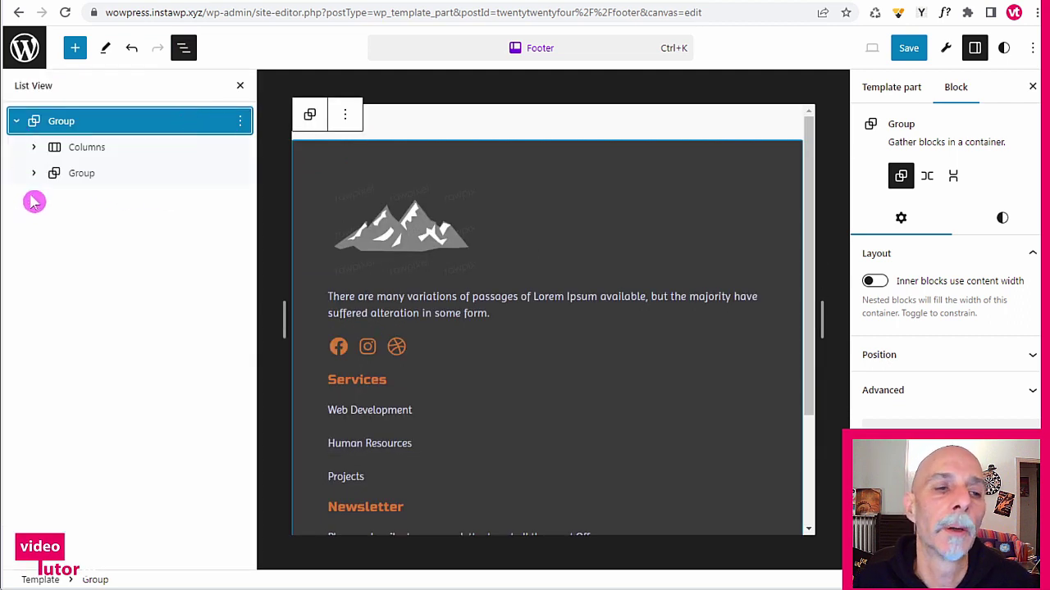
left_click(34, 147)
left_click(33, 251)
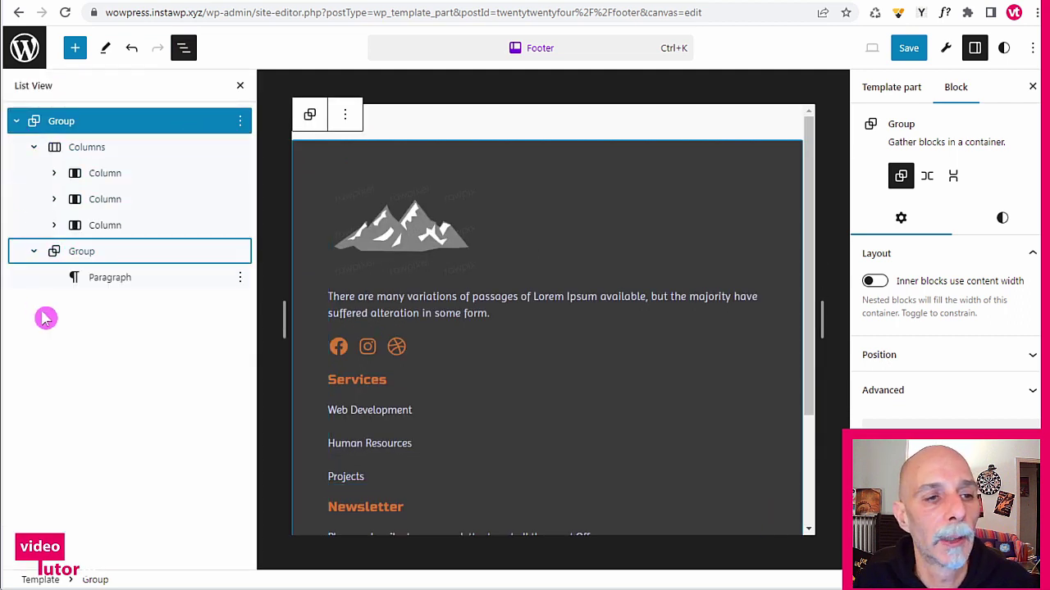
left_click(54, 173)
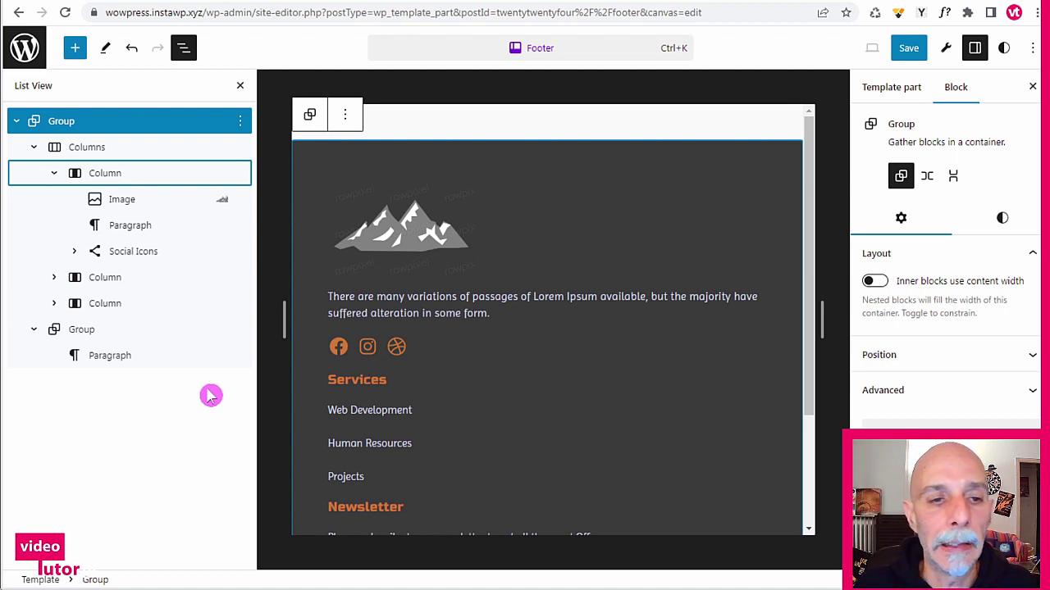
- Replace the mountain image in the first footer column with a Site Logo block above the paragraph
left_click(433, 241)
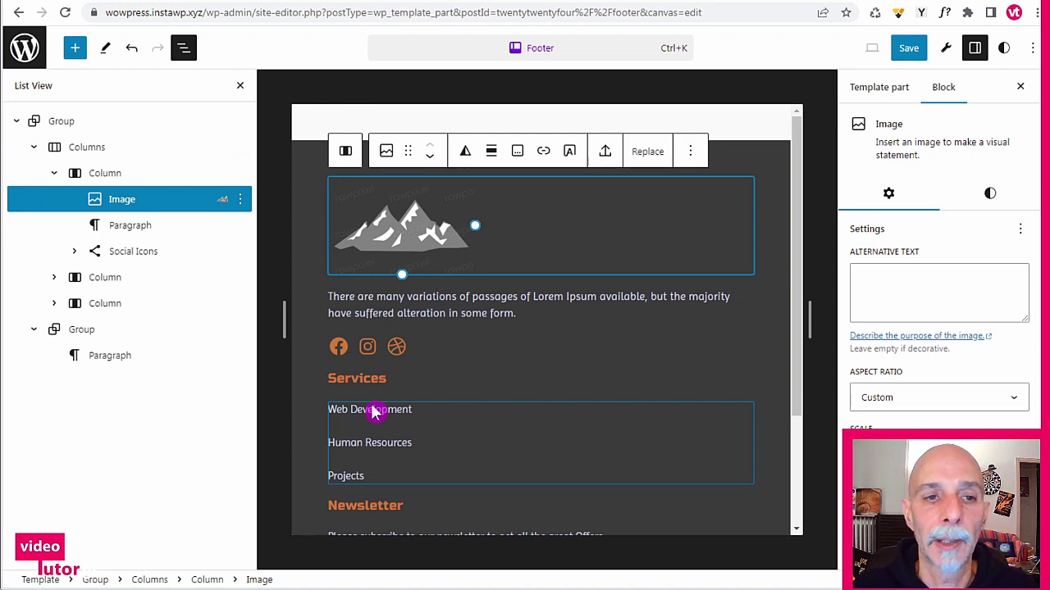
left_click_drag(371, 412, 293, 261)
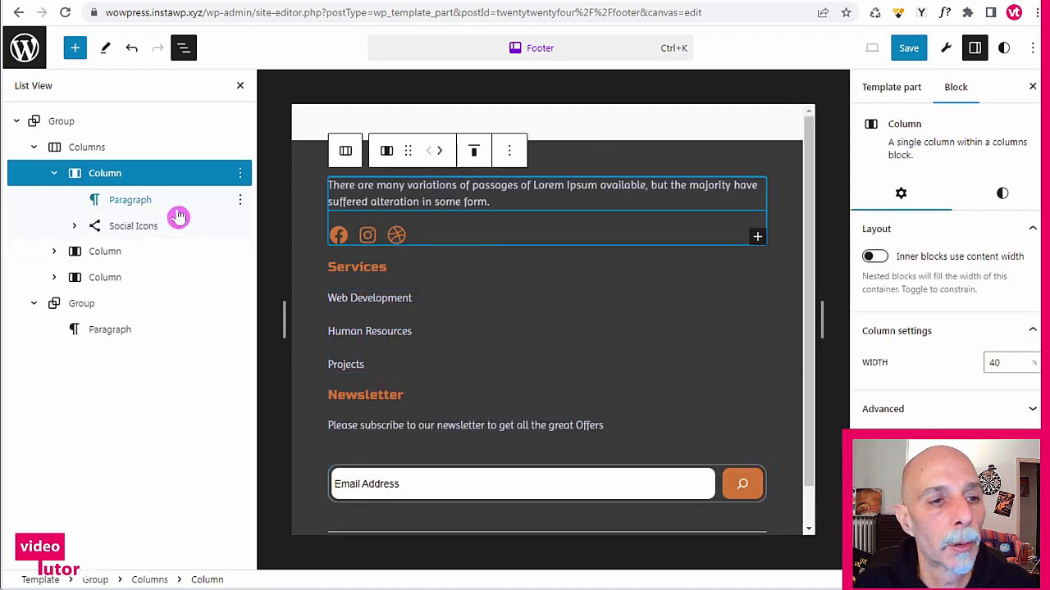
left_click(240, 202)
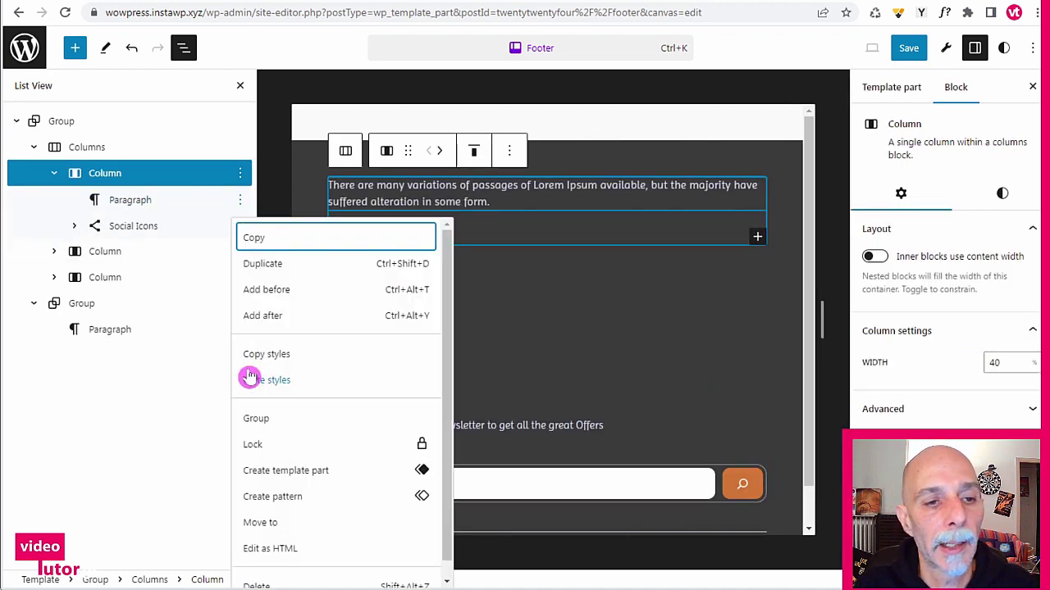
left_click(287, 303)
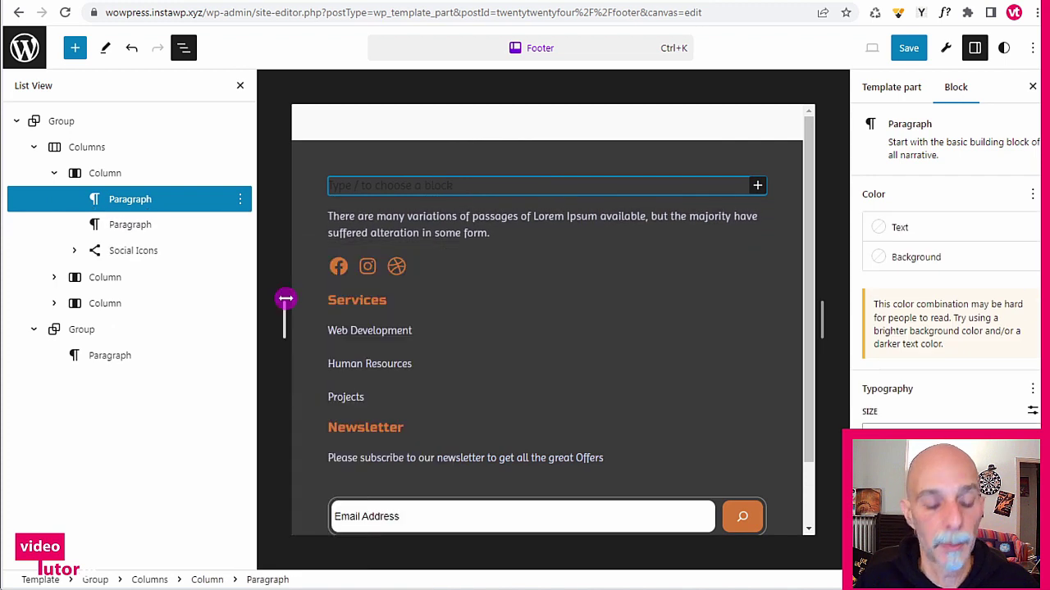
type("/")
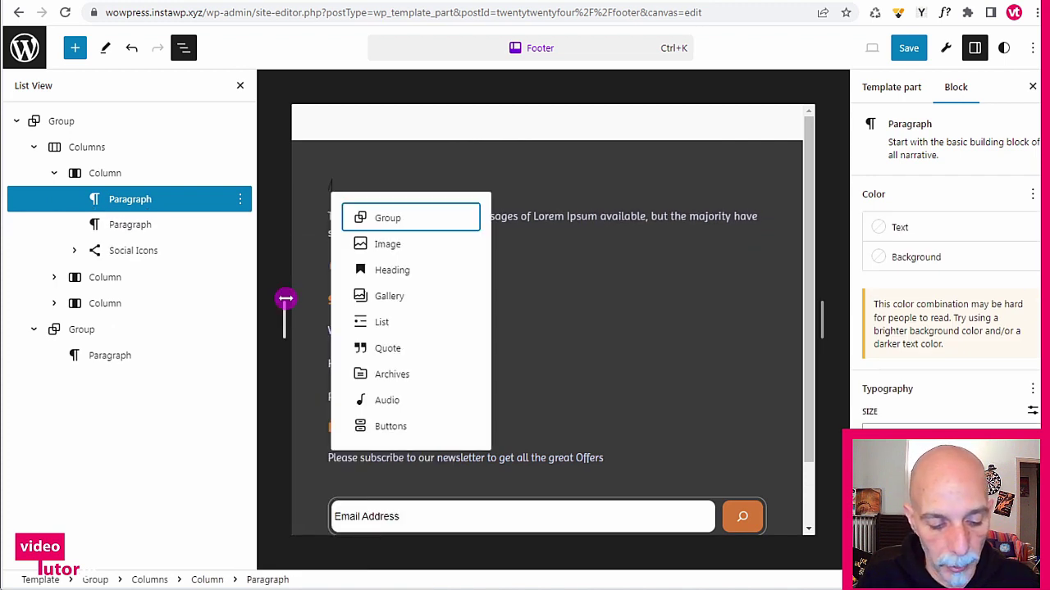
type("site")
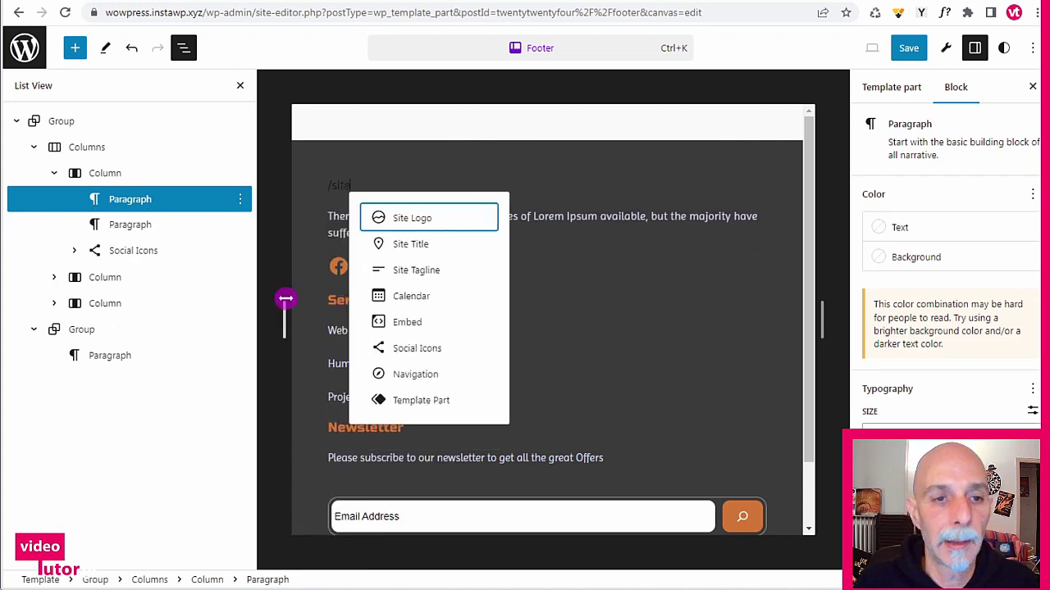
key("Return")
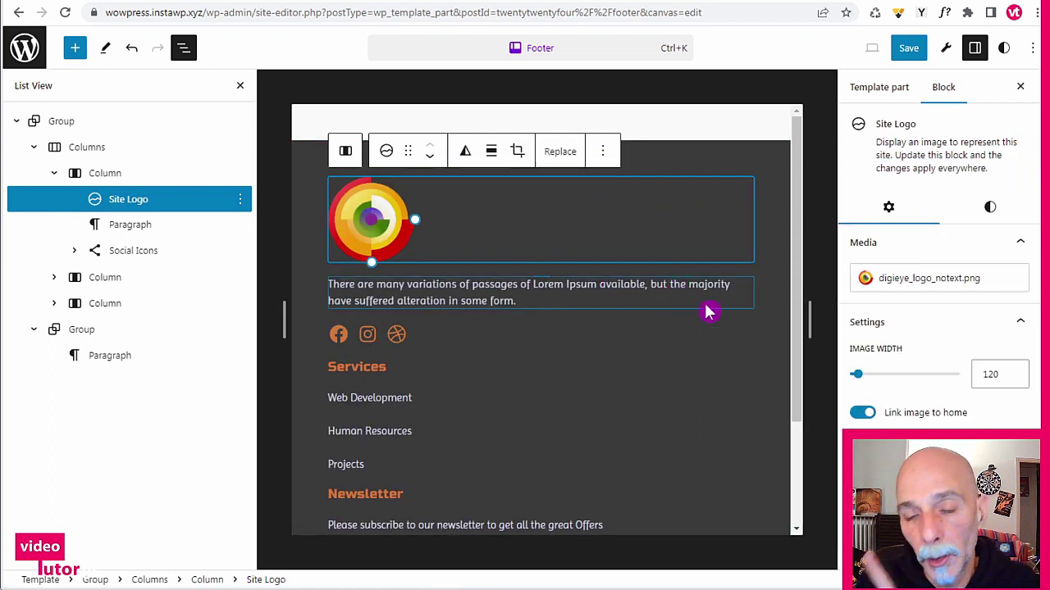
- Set the footer site logo's image width to 60 and check its remaining settings
left_click(999, 374)
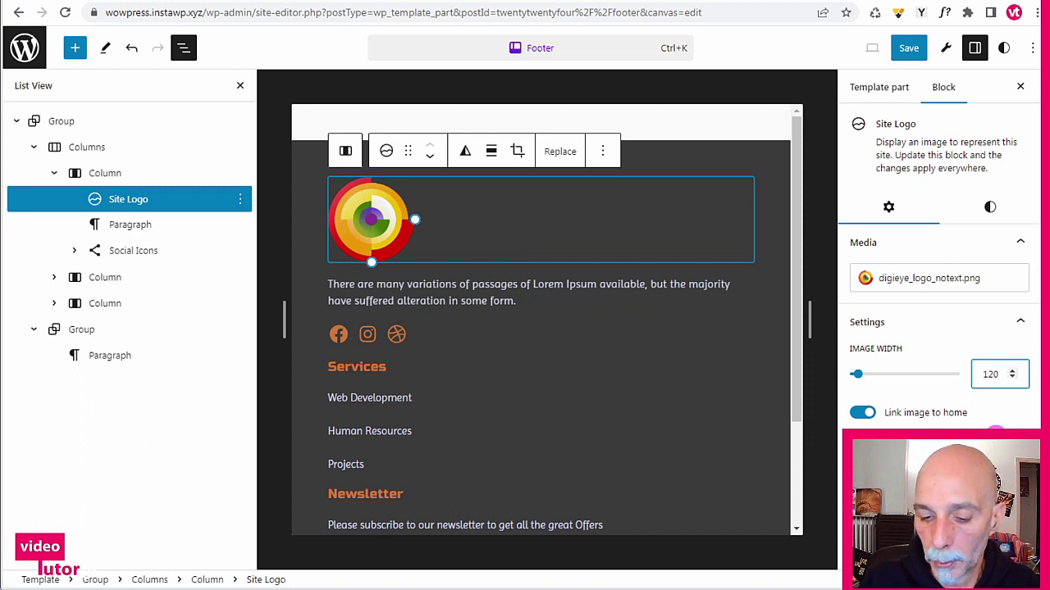
key("BackSpace")
key("BackSpace")
type("60")
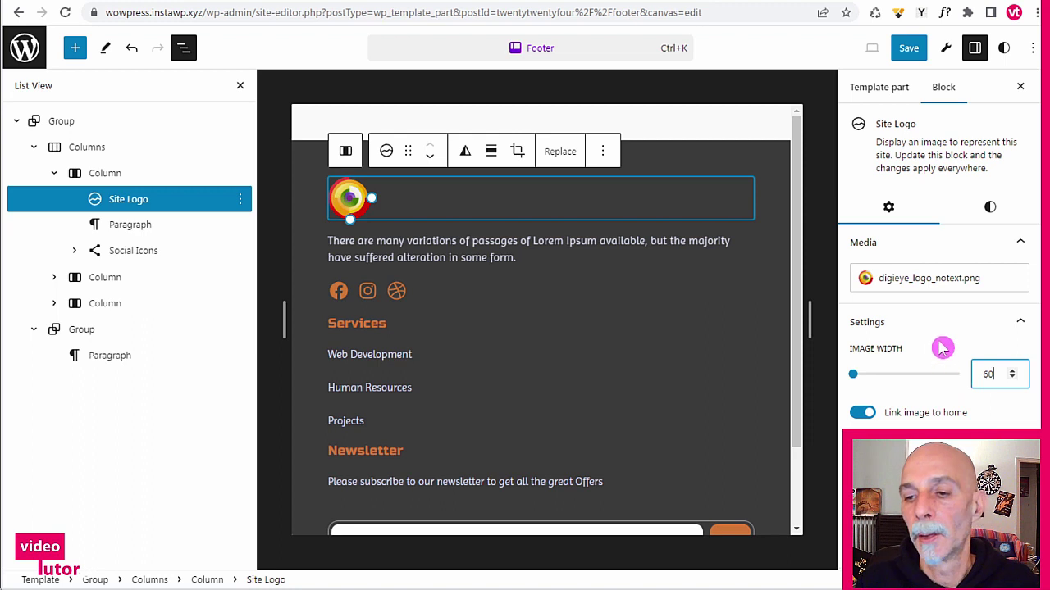
scroll(941, 347, "down", 3)
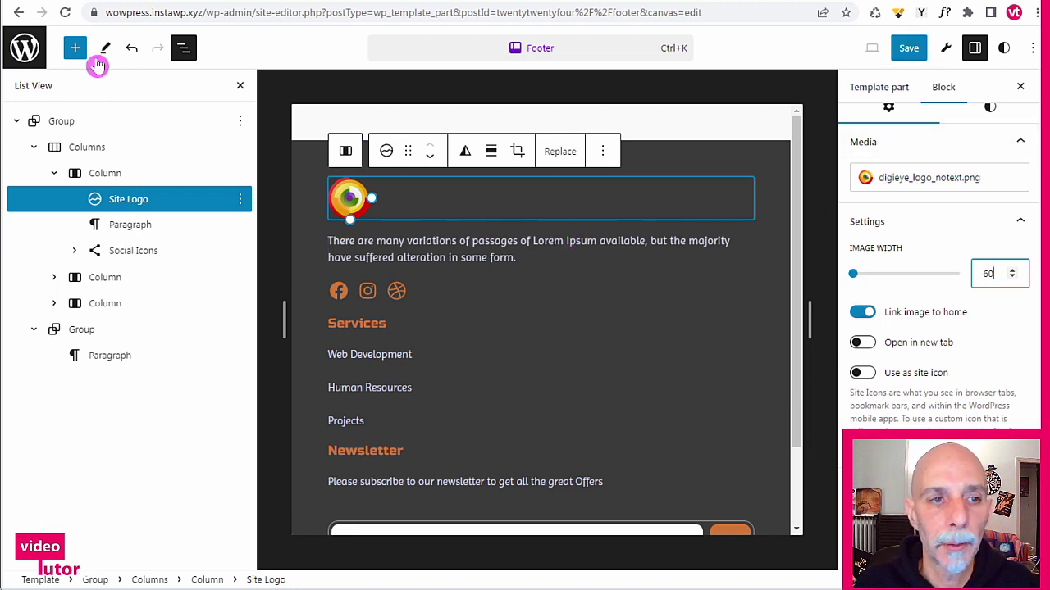
- Set the background of the footer's outer Group to the theme colour Contrast (#111111)
left_click(92, 148)
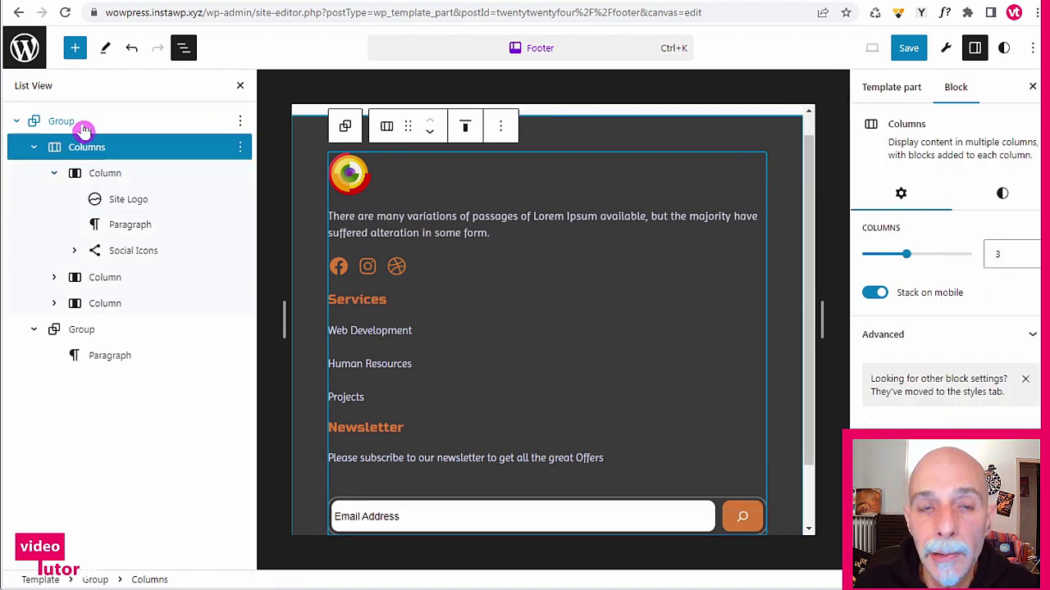
left_click(83, 125)
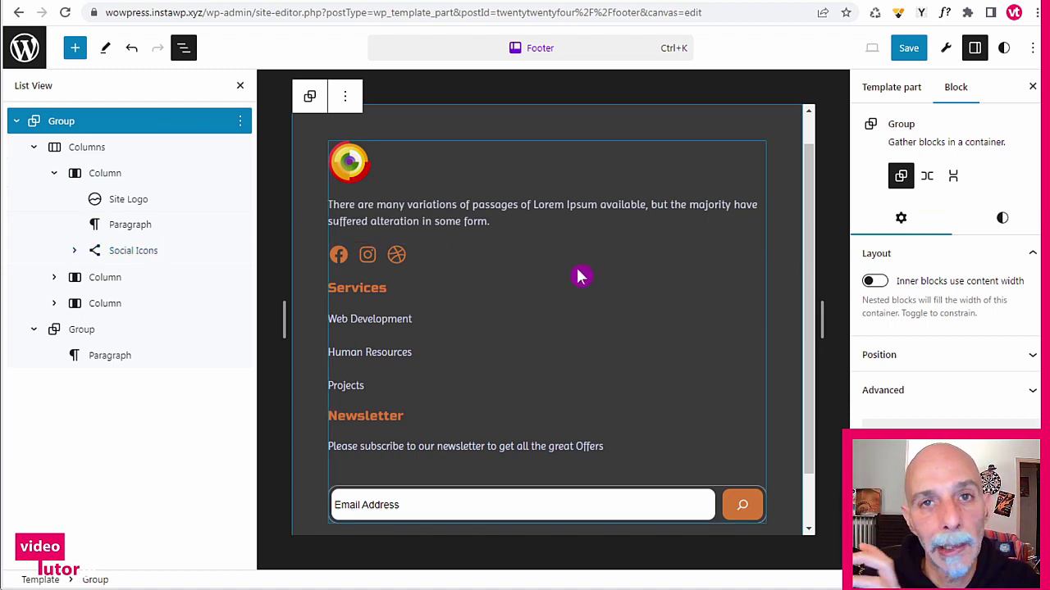
left_click(1001, 223)
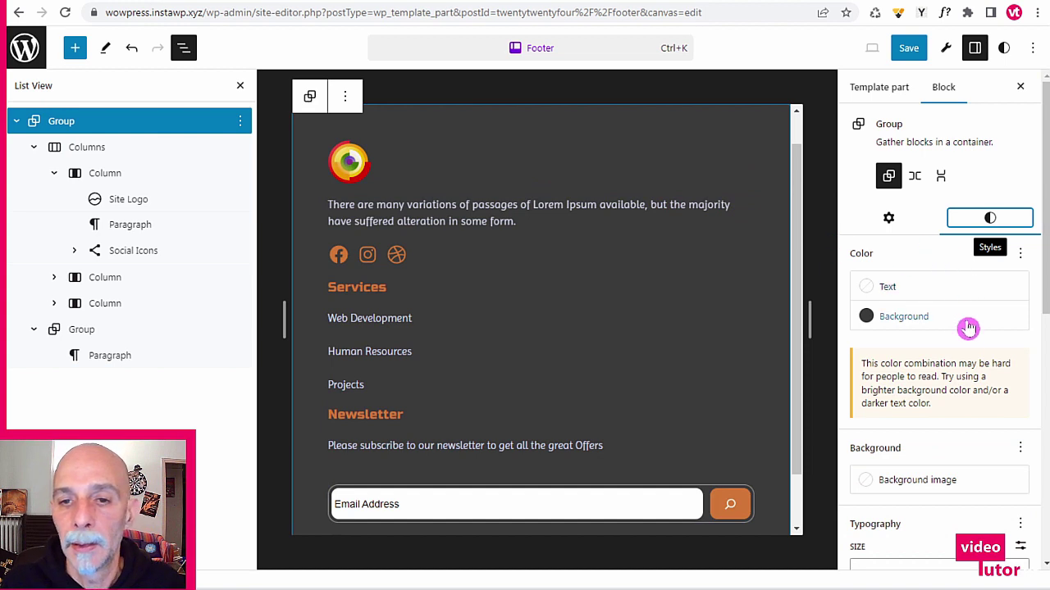
left_click(911, 316)
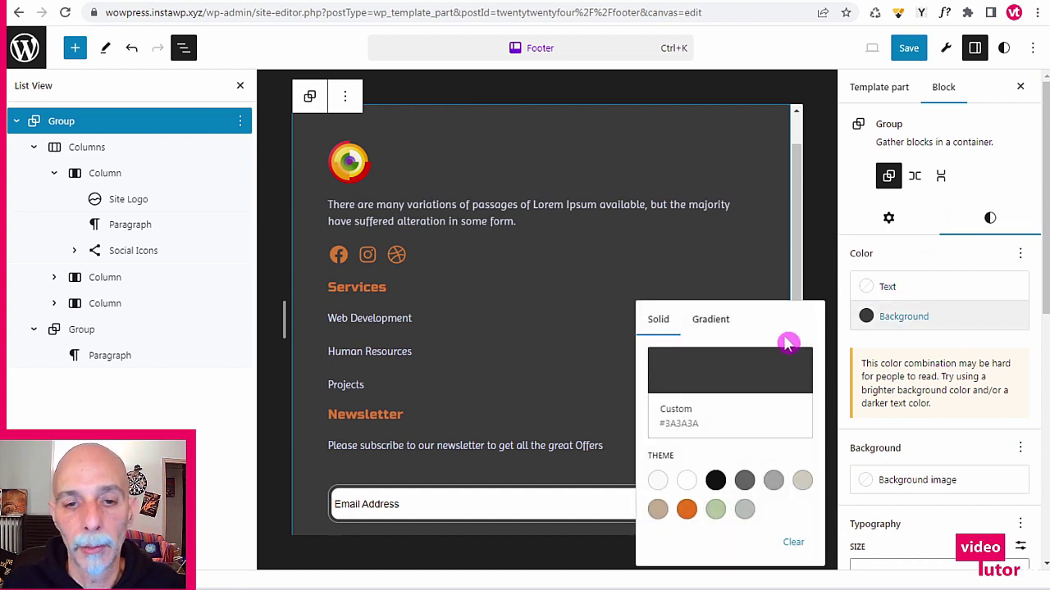
left_click(715, 480)
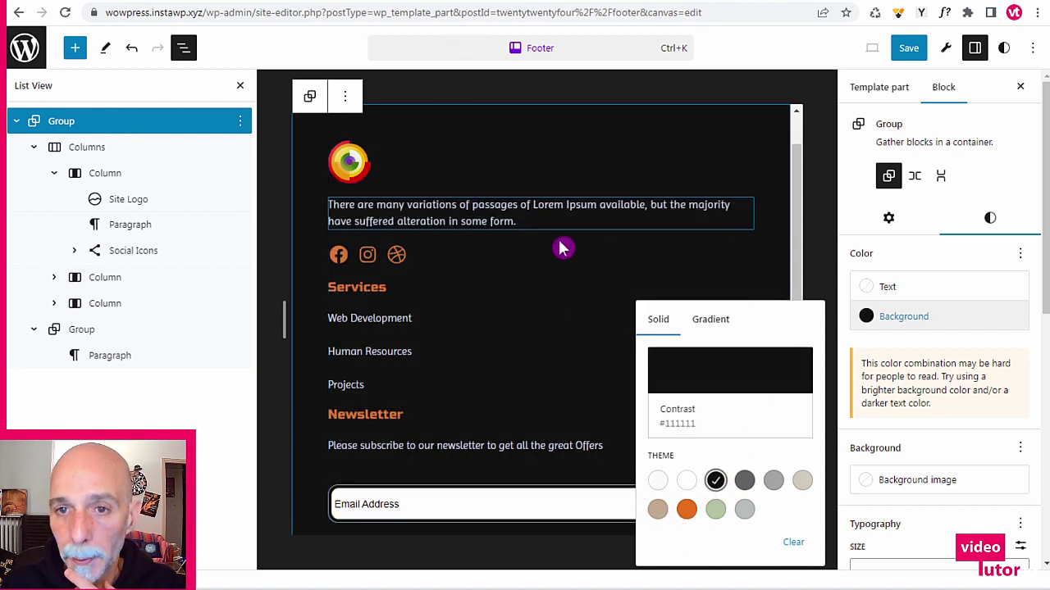
- Set the text colour of the Services and Newsletter headings to the theme colour Accent / Three (#E66F1A)
left_click(390, 288)
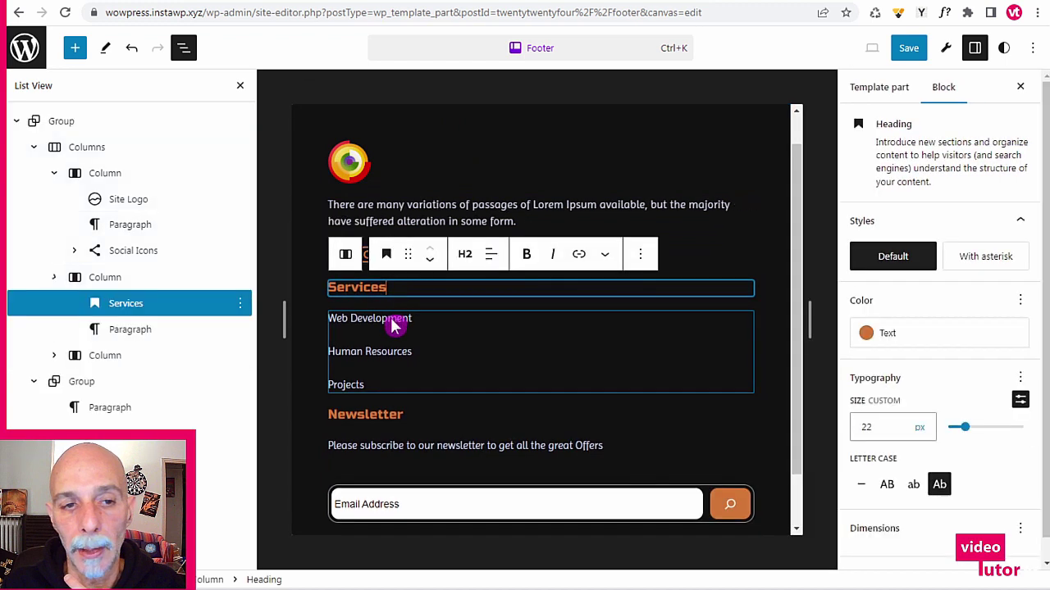
left_click(913, 337)
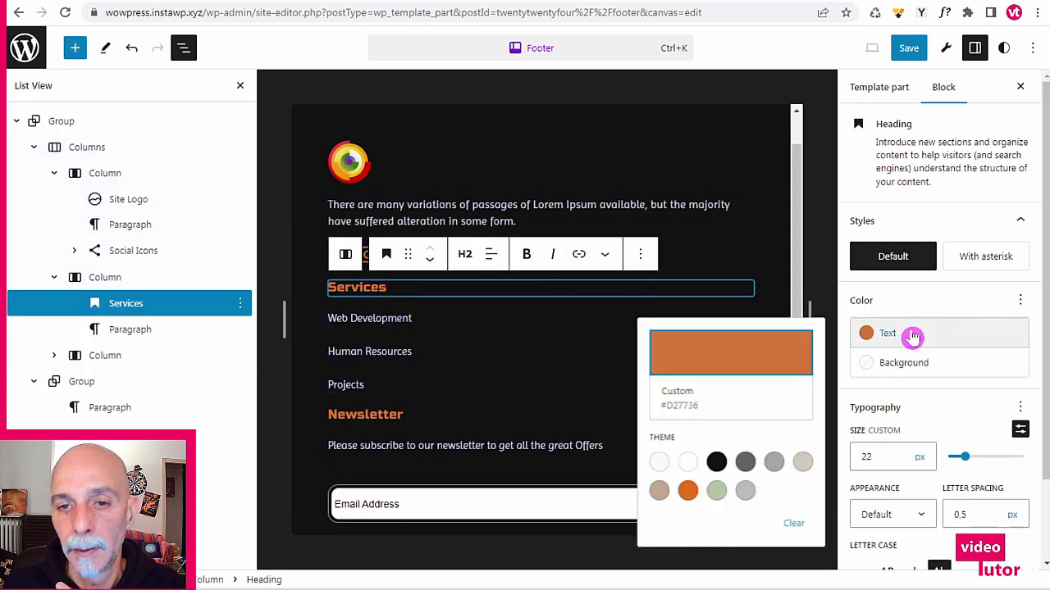
left_click(686, 492)
left_click(377, 415)
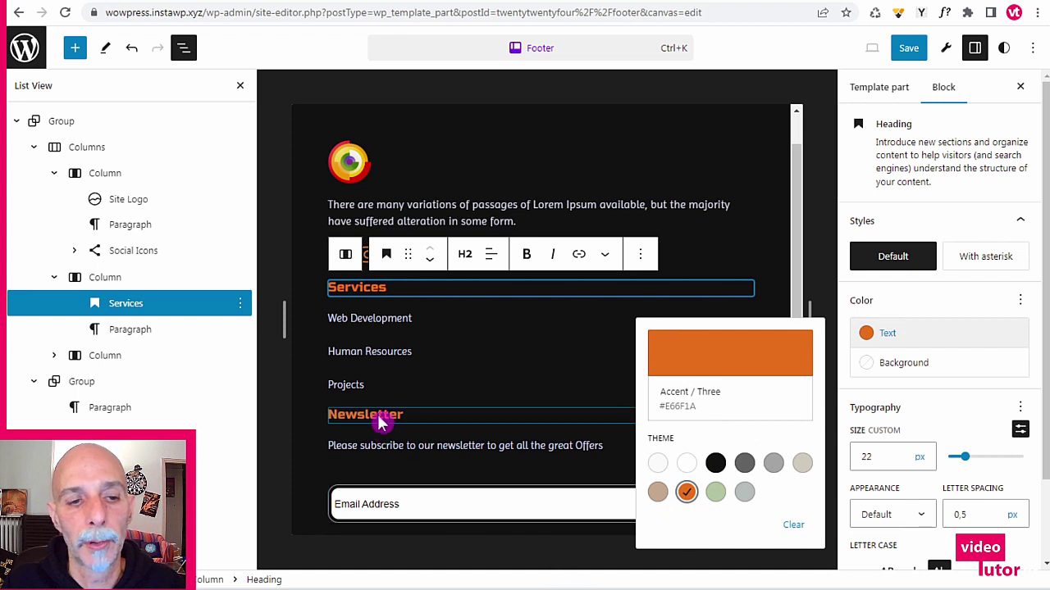
left_click(884, 343)
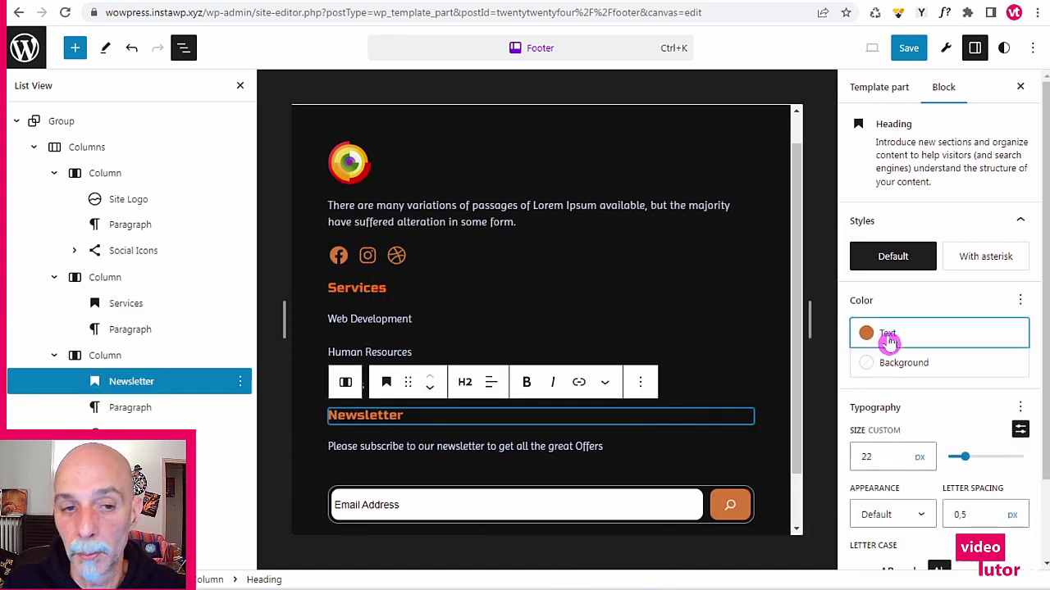
left_click(687, 492)
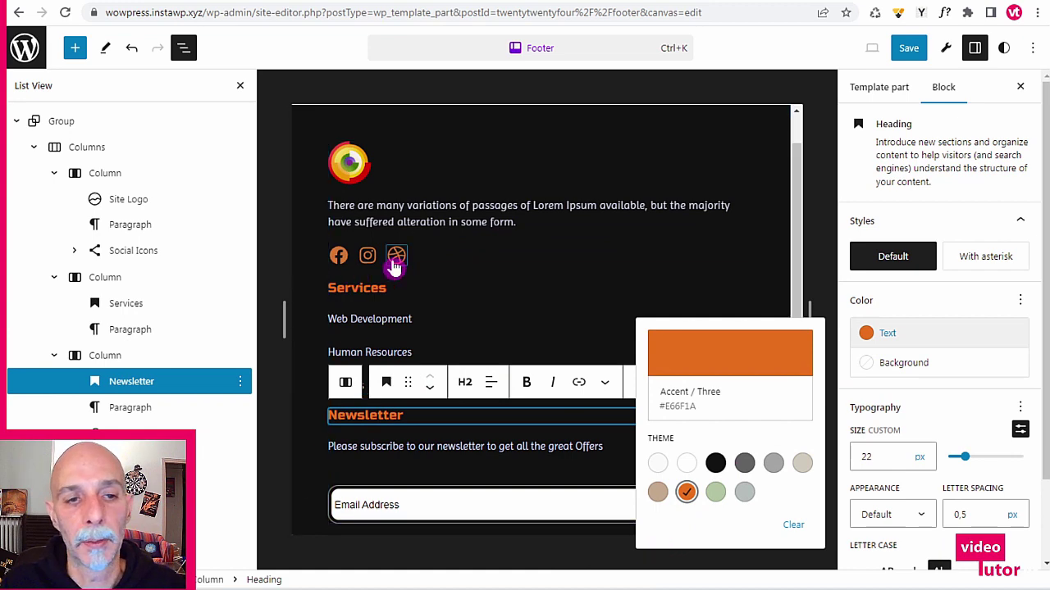
- Set the icon colour of the footer's Social Icons block to the theme colour Accent / Three (#E66F1A)
left_click(131, 252)
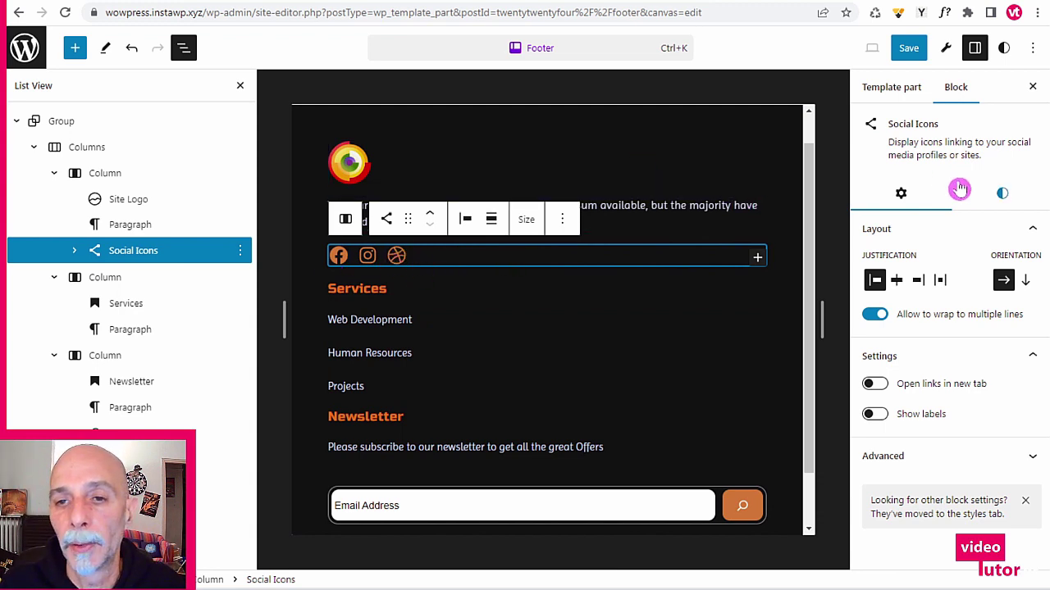
left_click(984, 197)
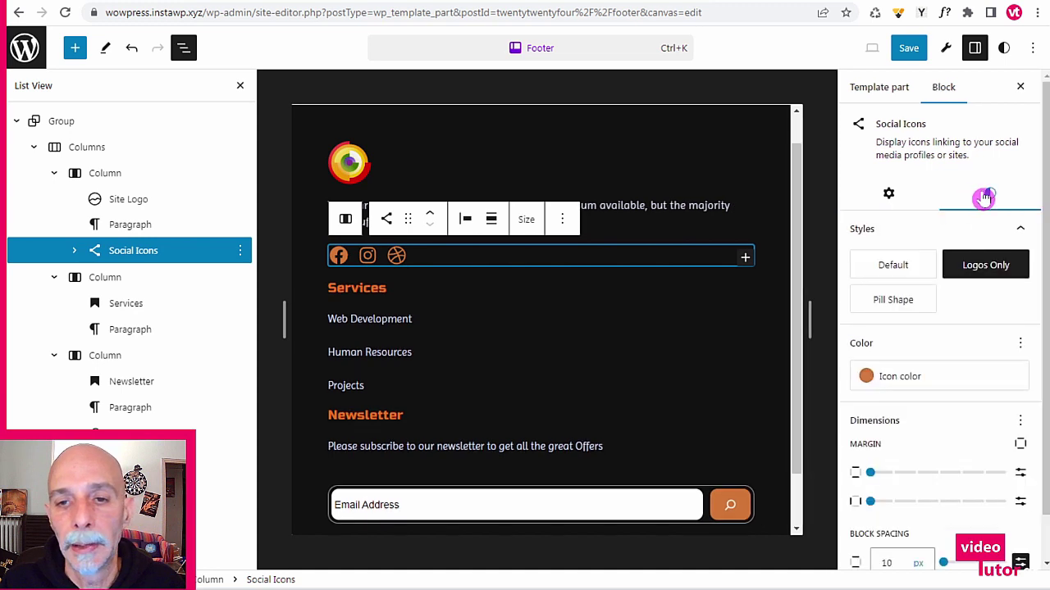
left_click(895, 376)
left_click(686, 534)
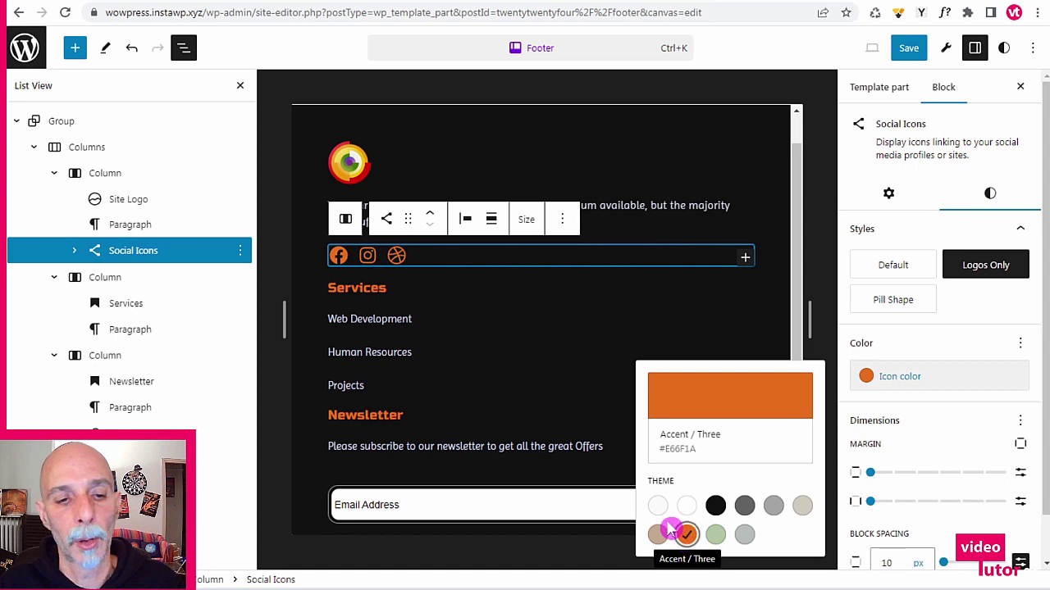
- Set the background colour of the newsletter Search block's button to the theme colour Accent / Three
left_click(585, 504)
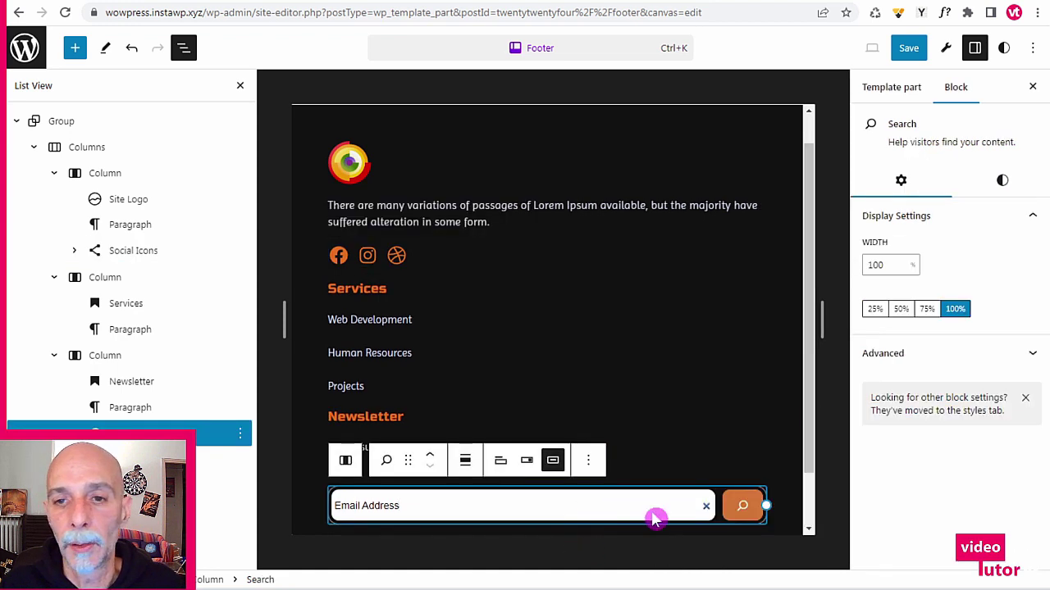
left_click(1001, 180)
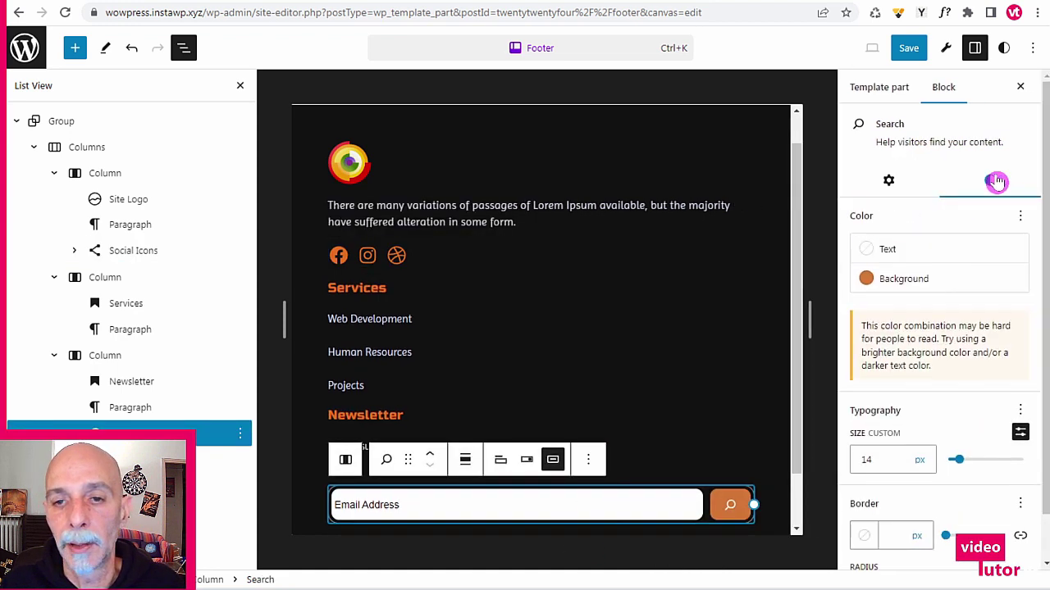
left_click(956, 281)
left_click(685, 473)
left_click(951, 290)
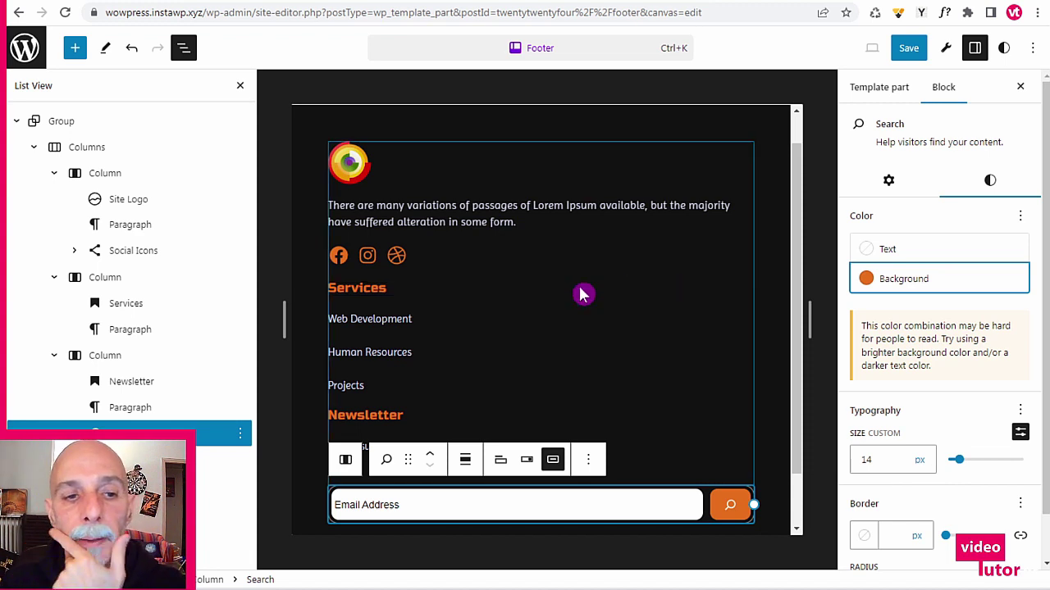
- Look over the recoloured footer and save the changes to the Footer template part
left_click(399, 292)
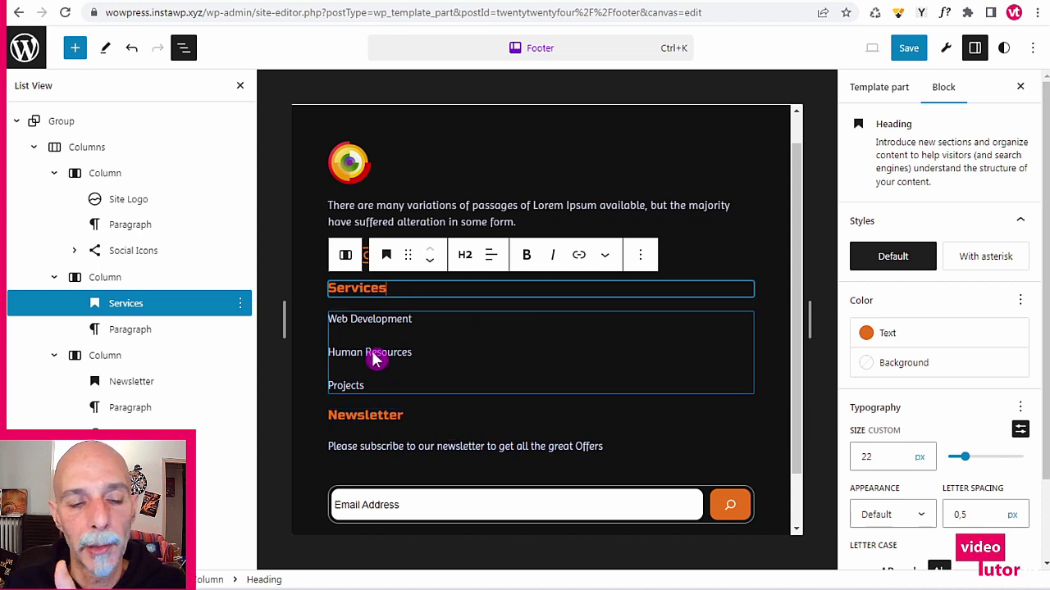
scroll(603, 362, "down", 1)
scroll(603, 362, "up", 2)
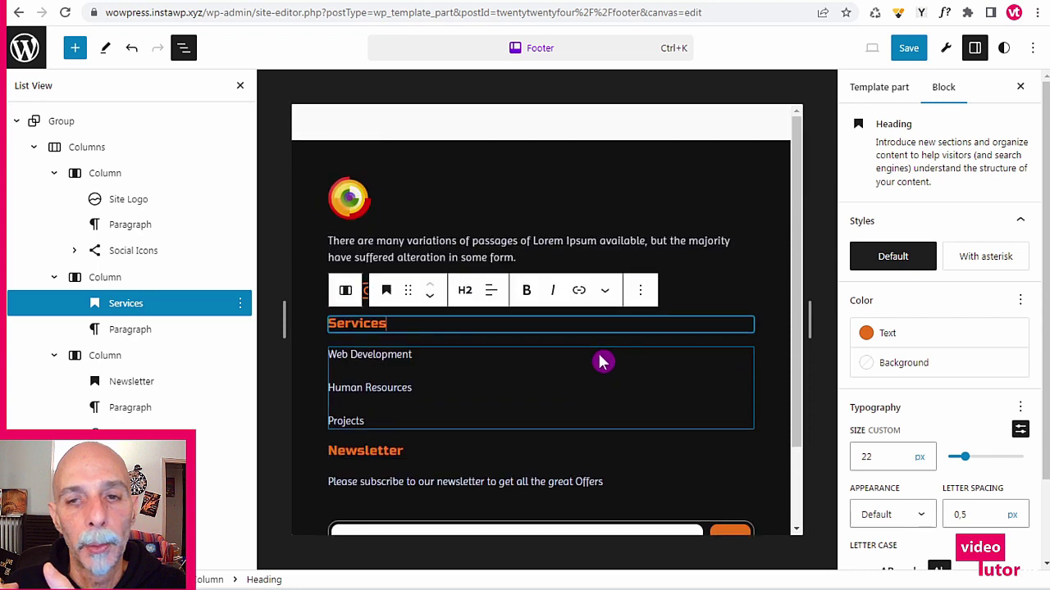
left_click(906, 47)
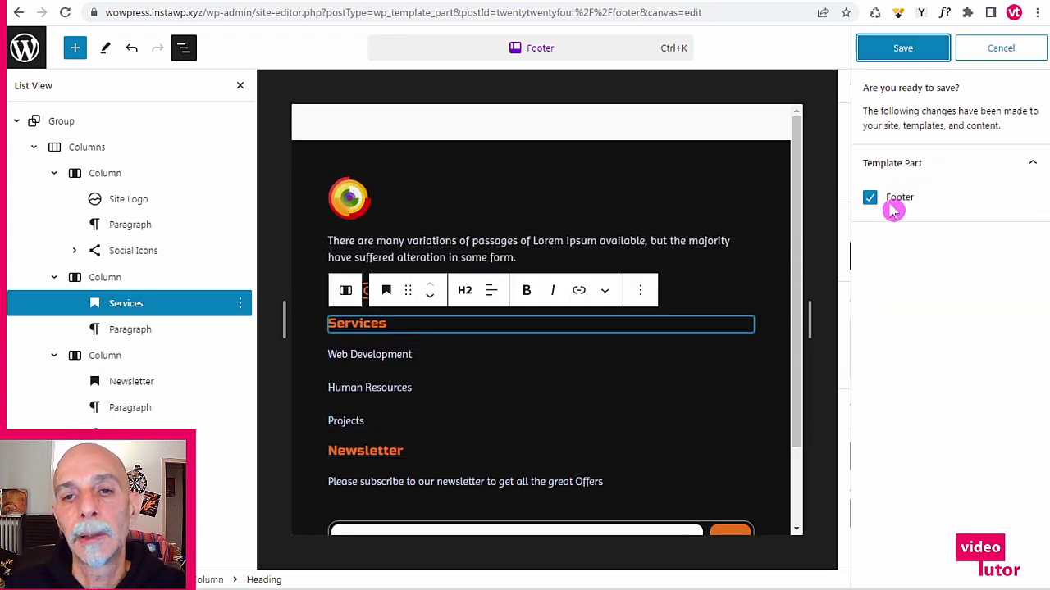
left_click(911, 57)
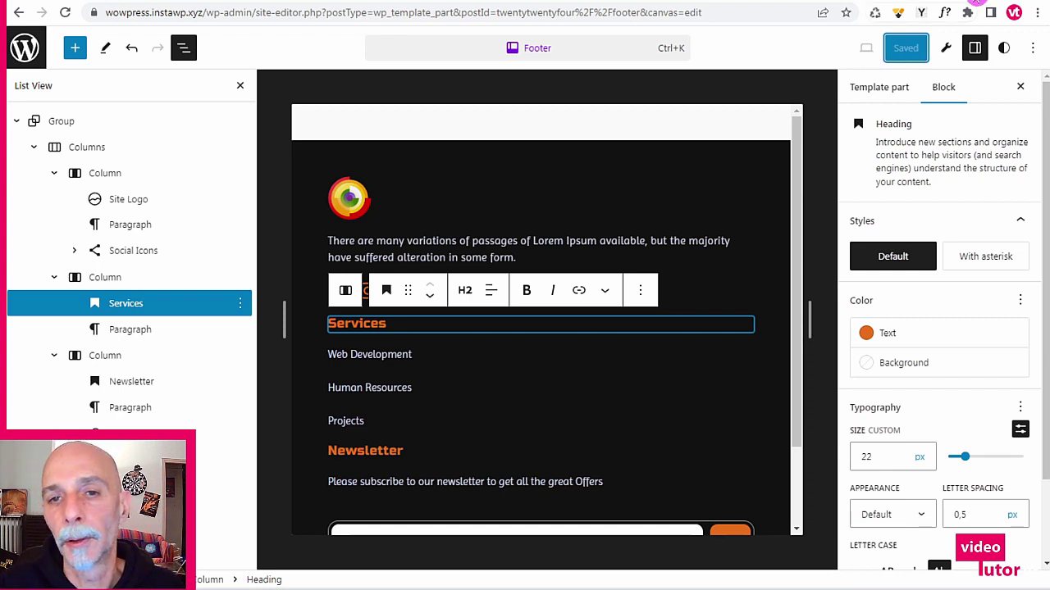
- Search the editor's commands for "blog" and open the Blog Home template
left_click(570, 56)
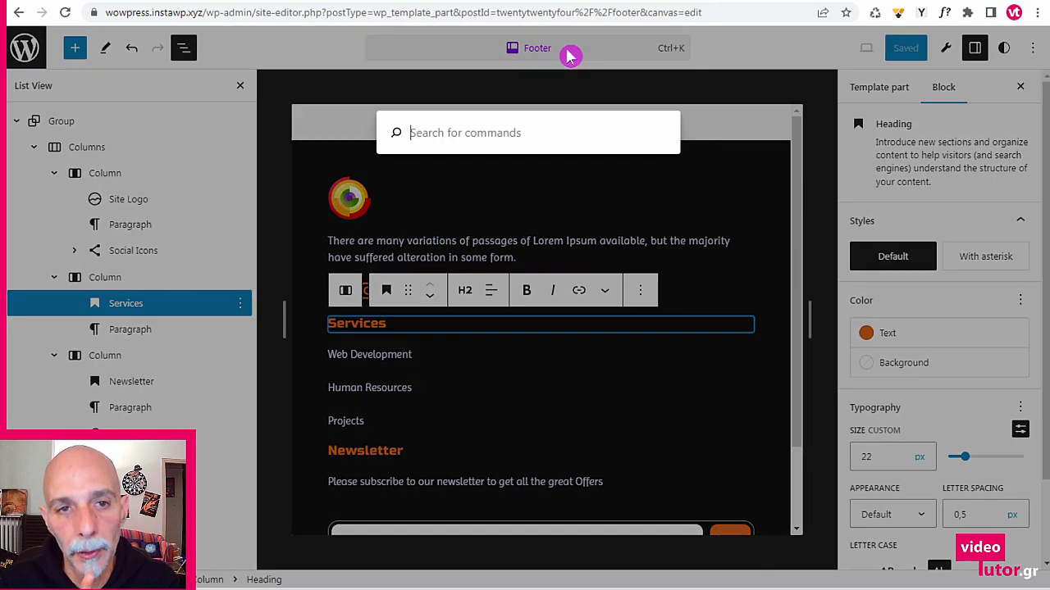
type("blog")
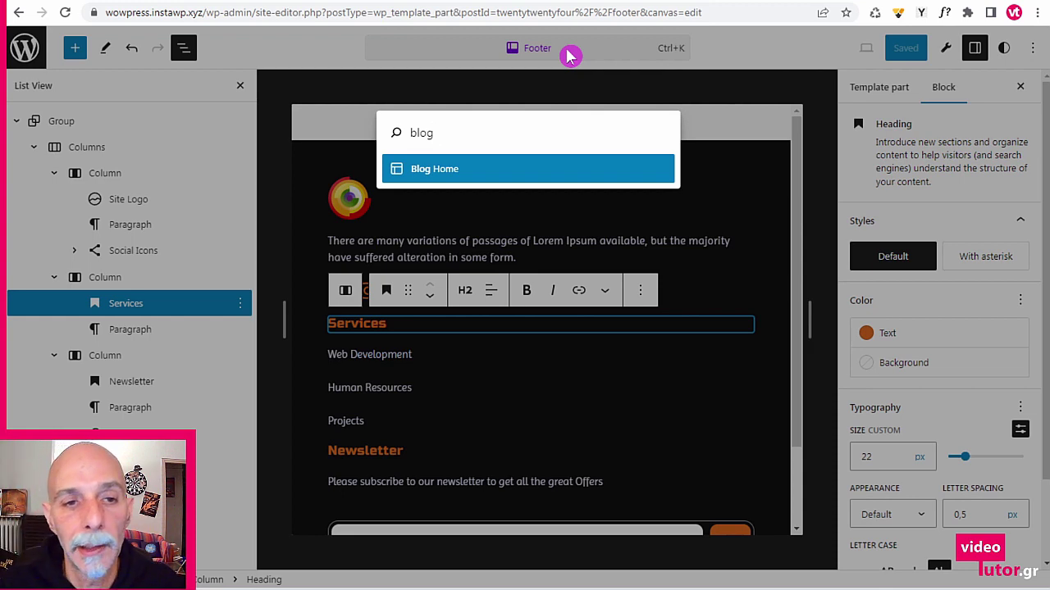
left_click(442, 173)
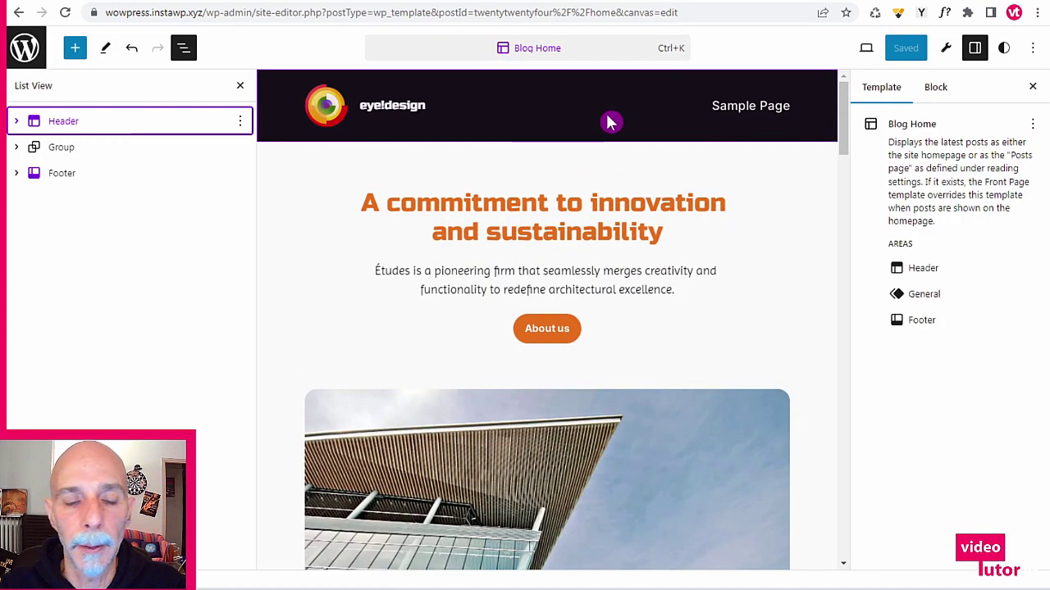
left_click_drag(845, 145, 848, 122)
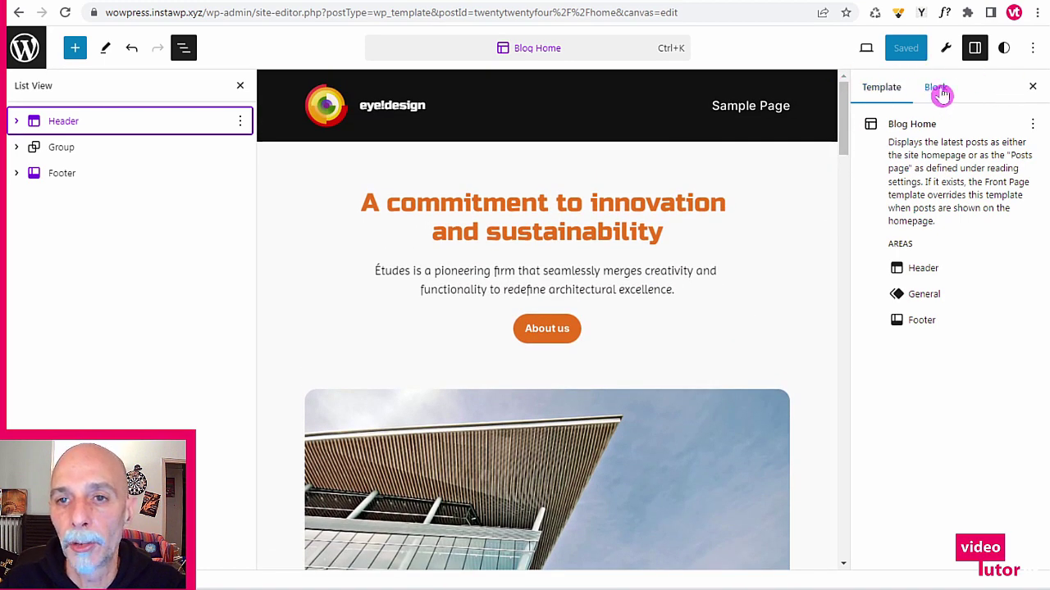
- Examine the whole Blog Home template from header to footer in the zoomed-out Browse styles view, then leave that view
left_click(1004, 48)
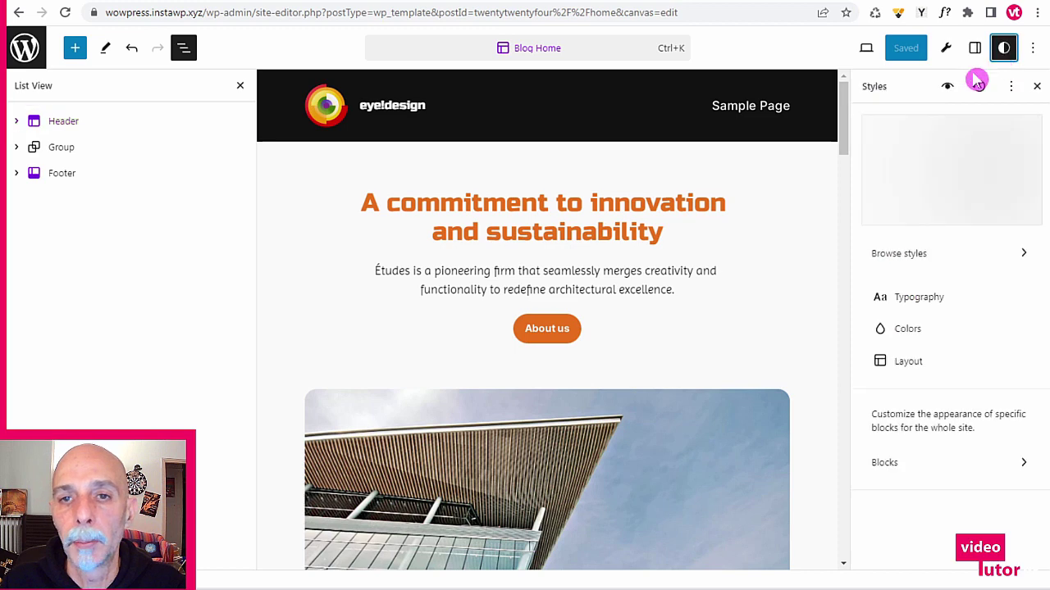
left_click(898, 256)
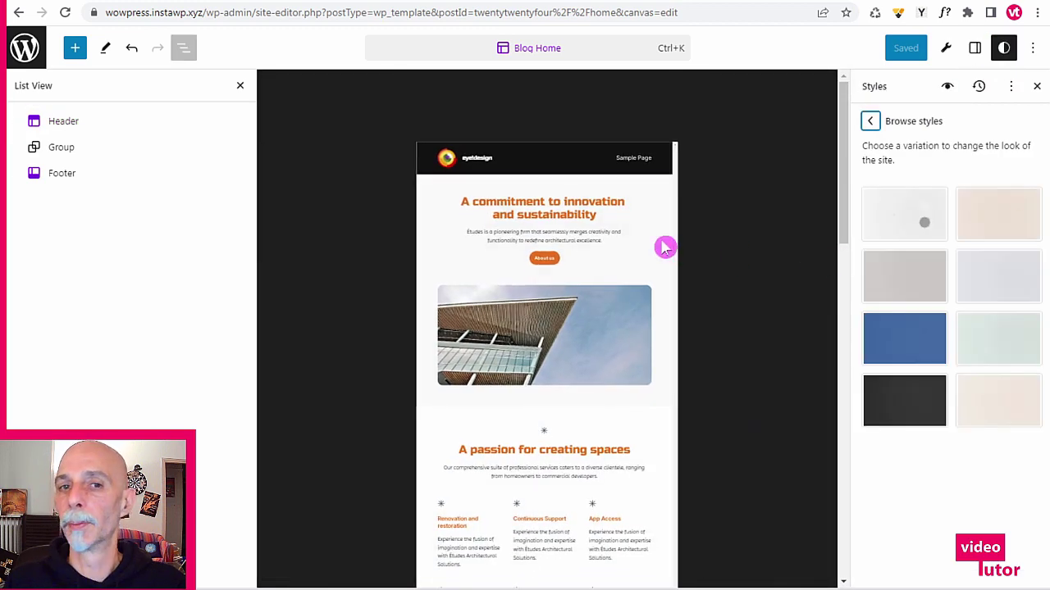
left_click_drag(846, 160, 824, 537)
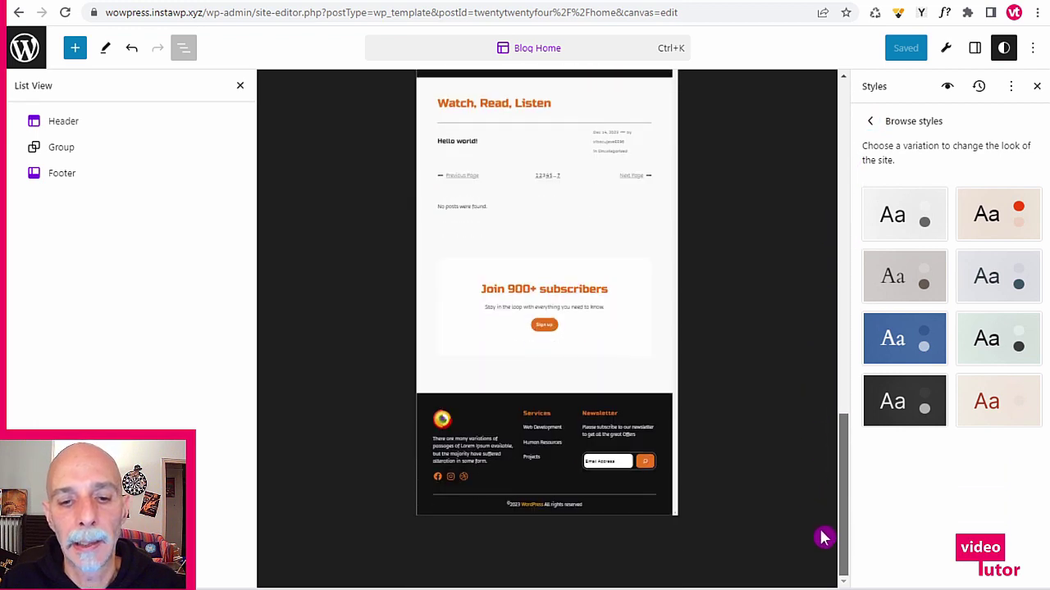
left_click_drag(824, 496, 825, 59)
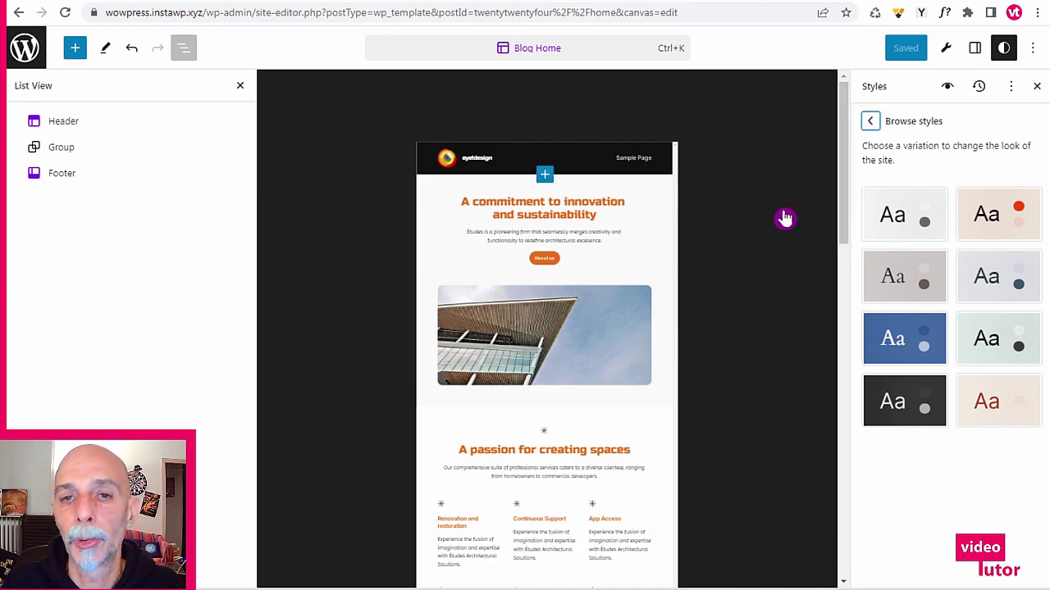
left_click(817, 195)
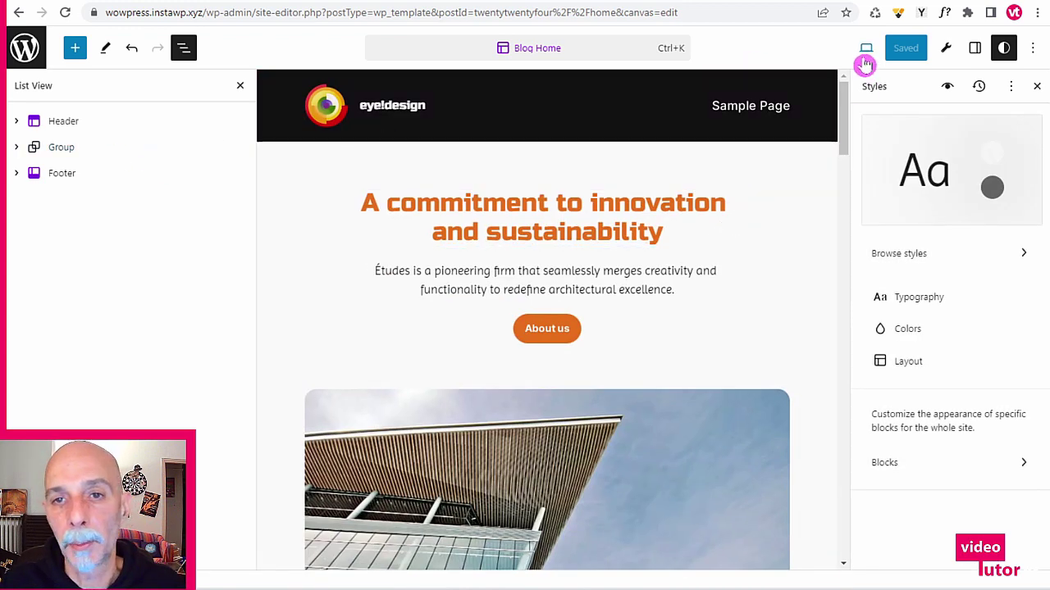
- View the live site's home page, check its header and first section, and return to the template editor
left_click(866, 49)
left_click(764, 193)
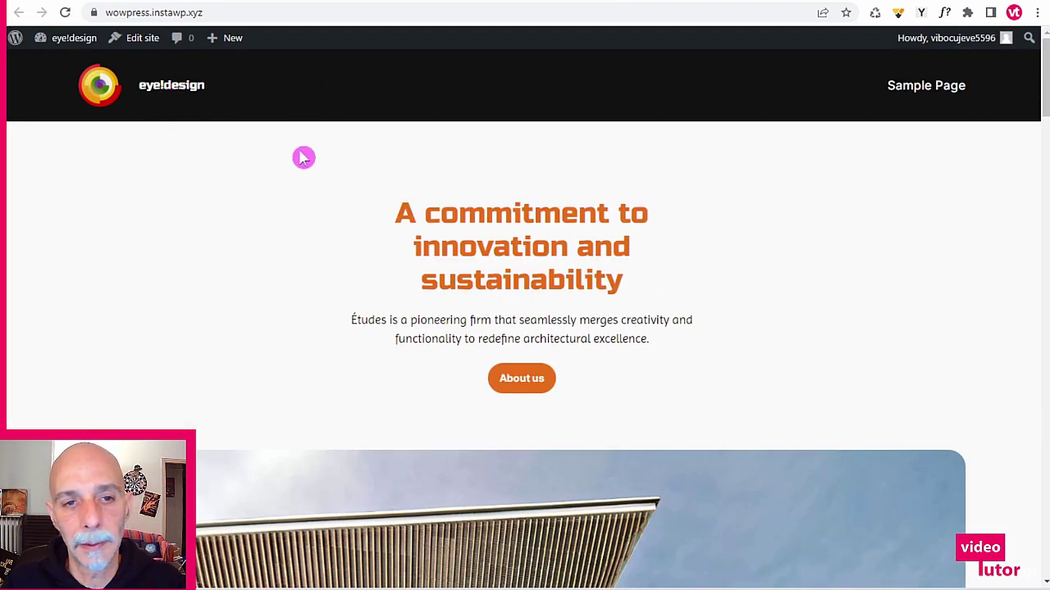
scroll(705, 287, "down", 4)
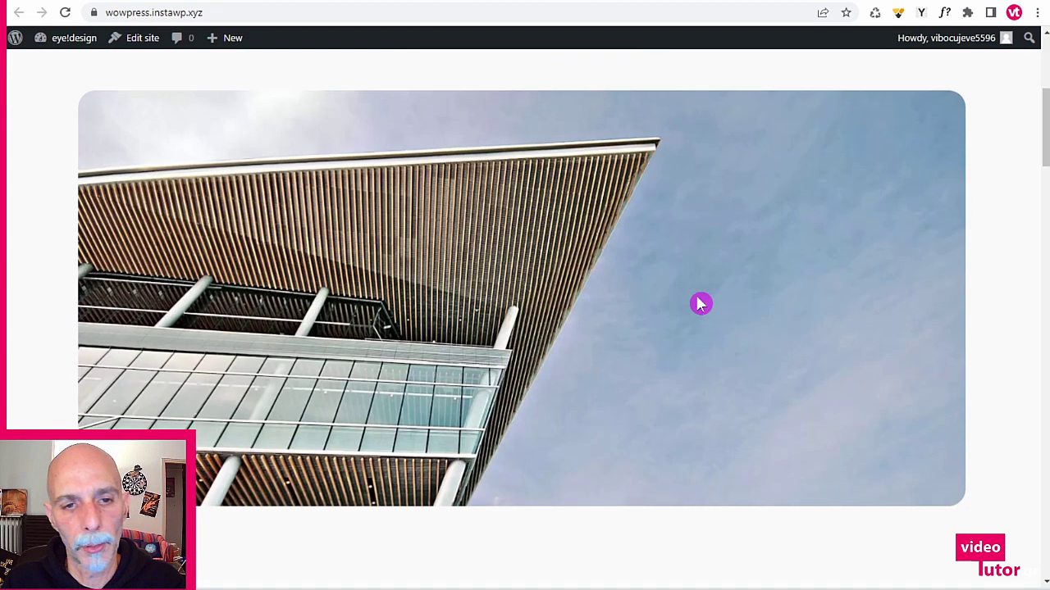
scroll(698, 305, "up", 5)
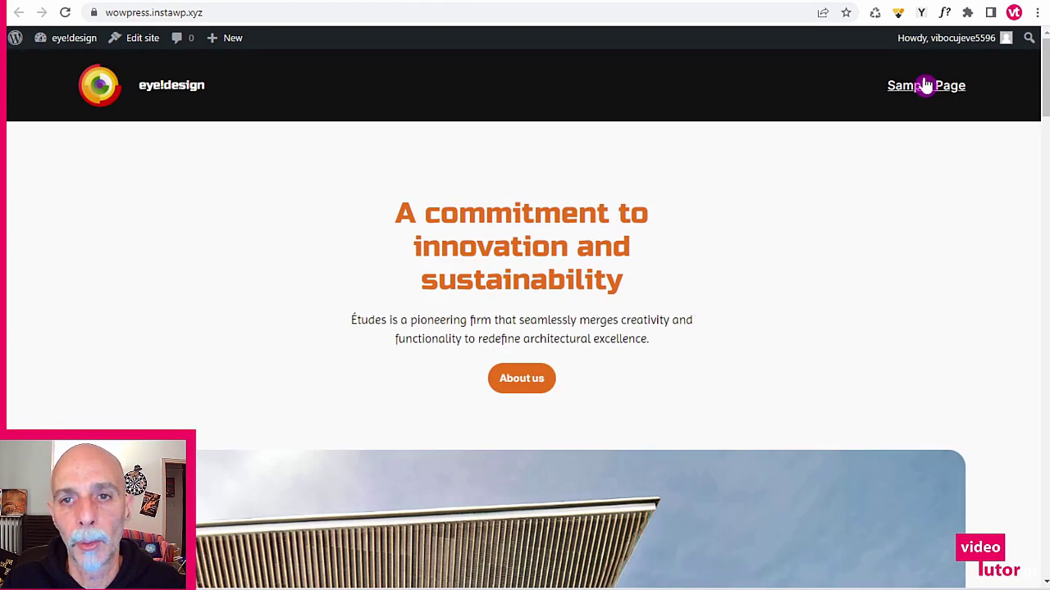
left_click(522, 1)
- Select the Site Title block inside the header of the Blog Home template
left_click(419, 113)
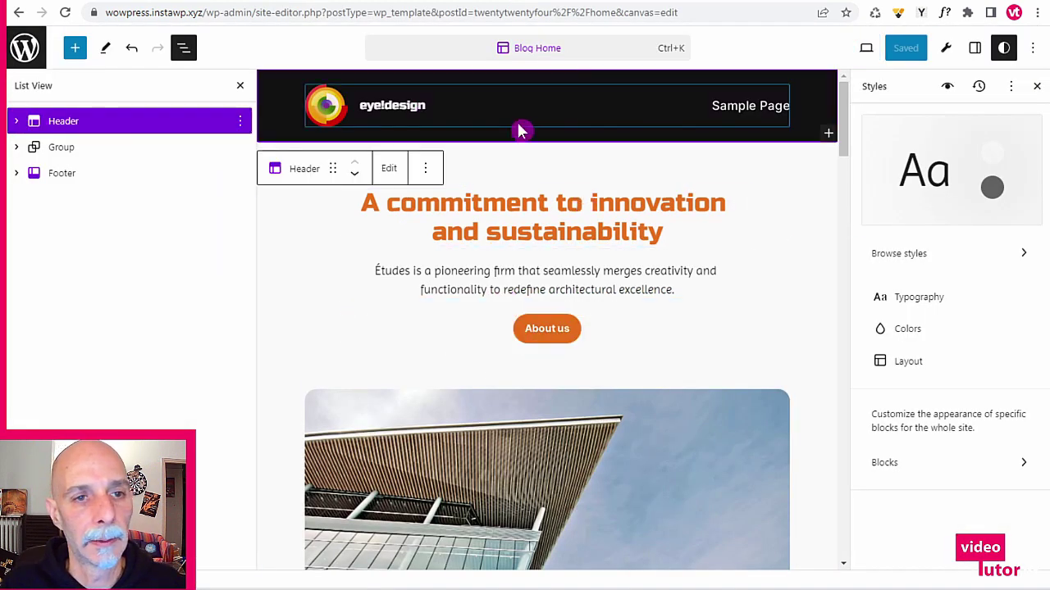
left_click(420, 113)
left_click(192, 284)
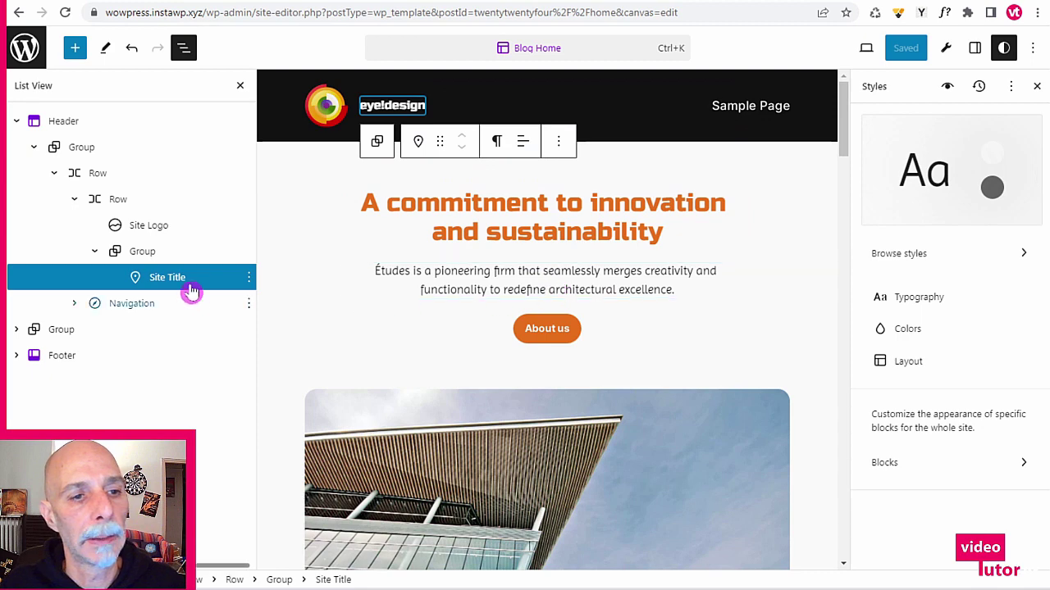
- Set the Site Title block's font size to Large in its typography styles and save the template
left_click(975, 47)
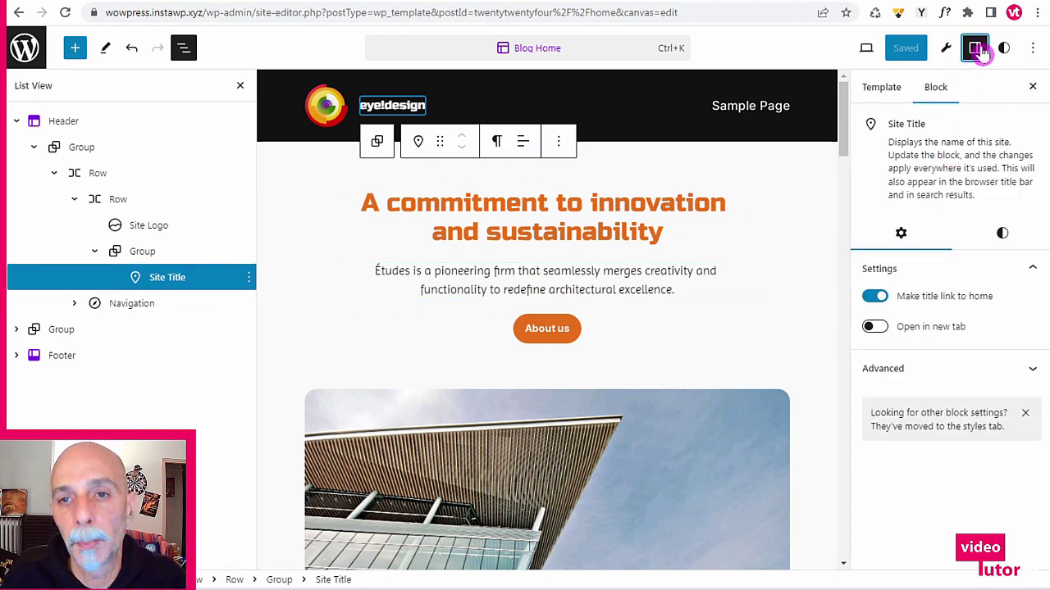
left_click(1002, 244)
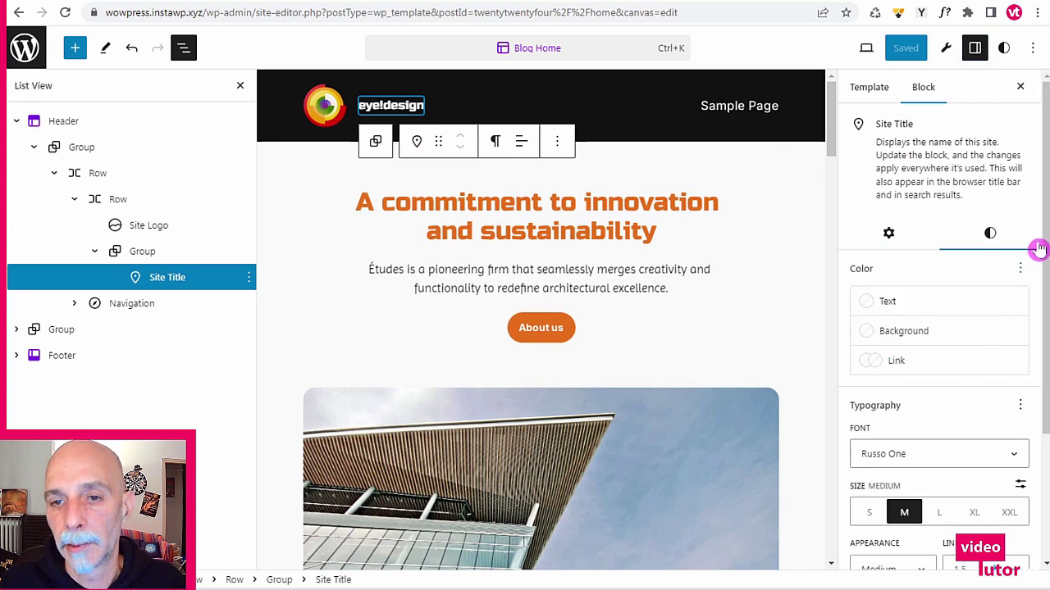
scroll(970, 265, "down", 2)
scroll(970, 263, "down", 2)
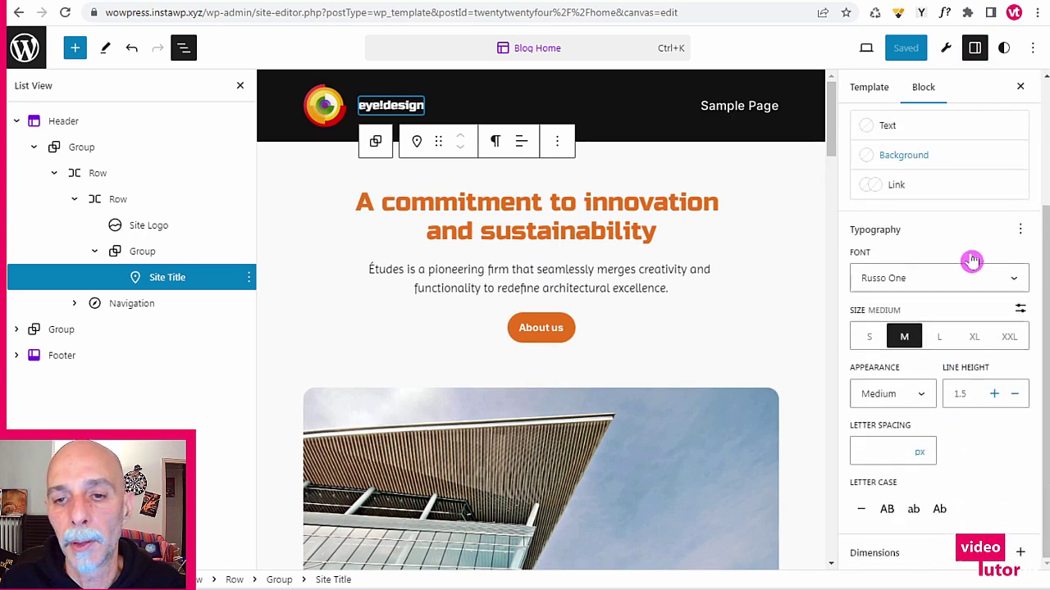
left_click(936, 340)
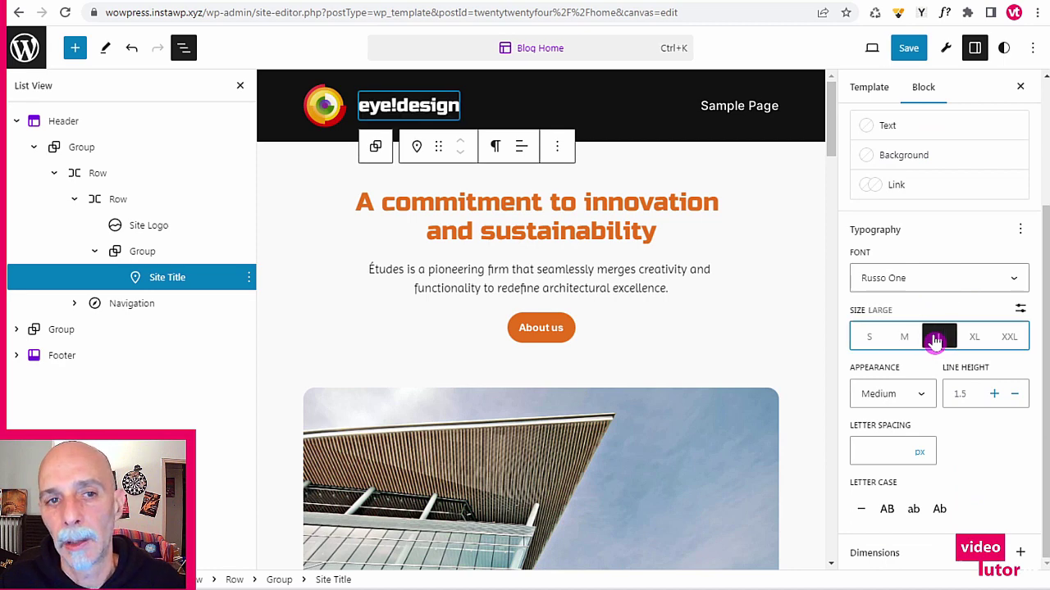
left_click(906, 49)
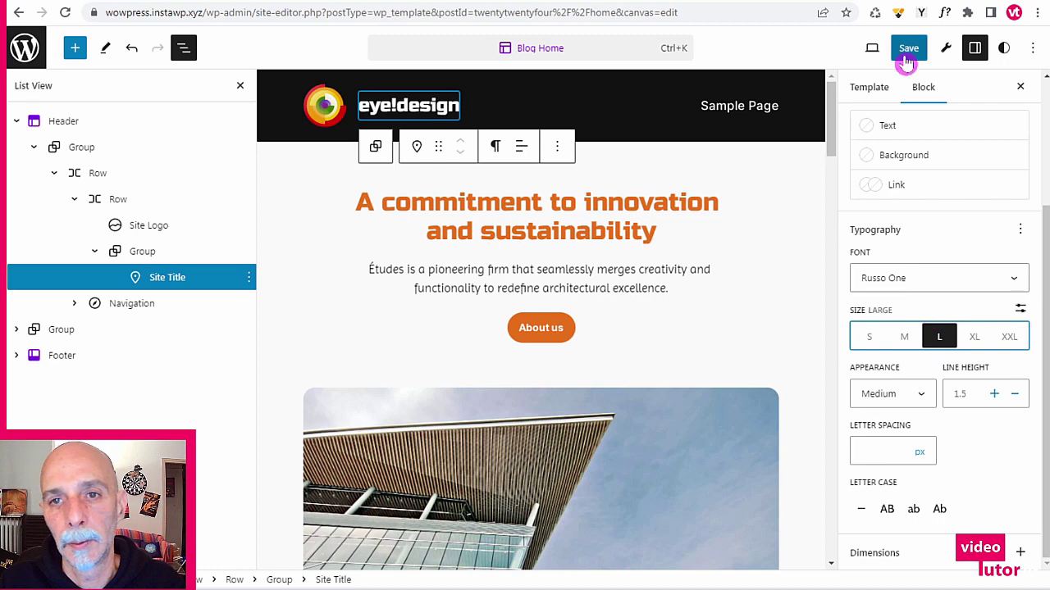
left_click(903, 49)
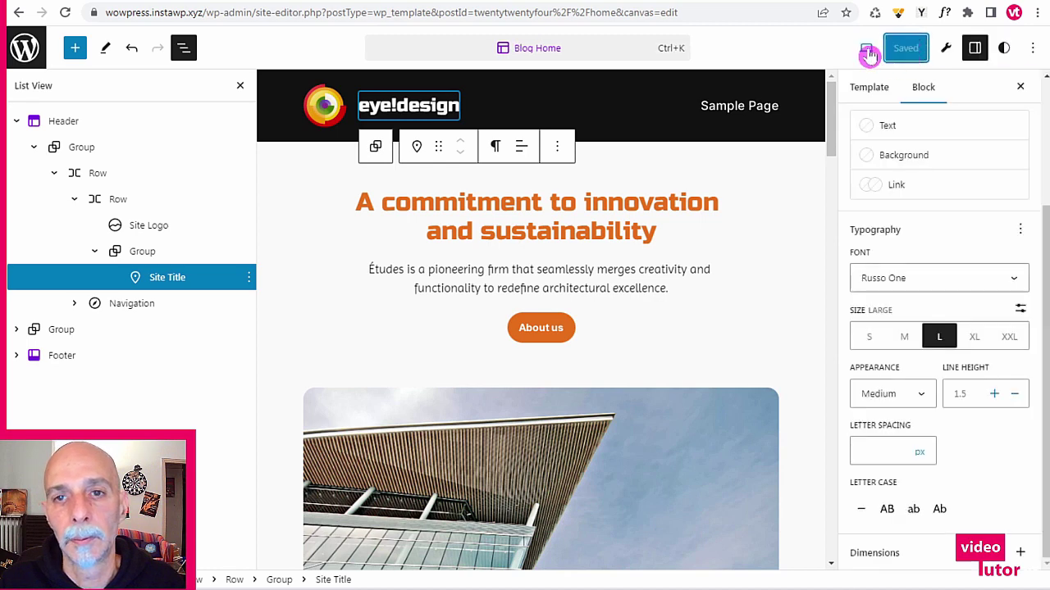
- View the live site to check the enlarged site title in the header, and return to the editor
left_click(868, 49)
left_click(776, 176)
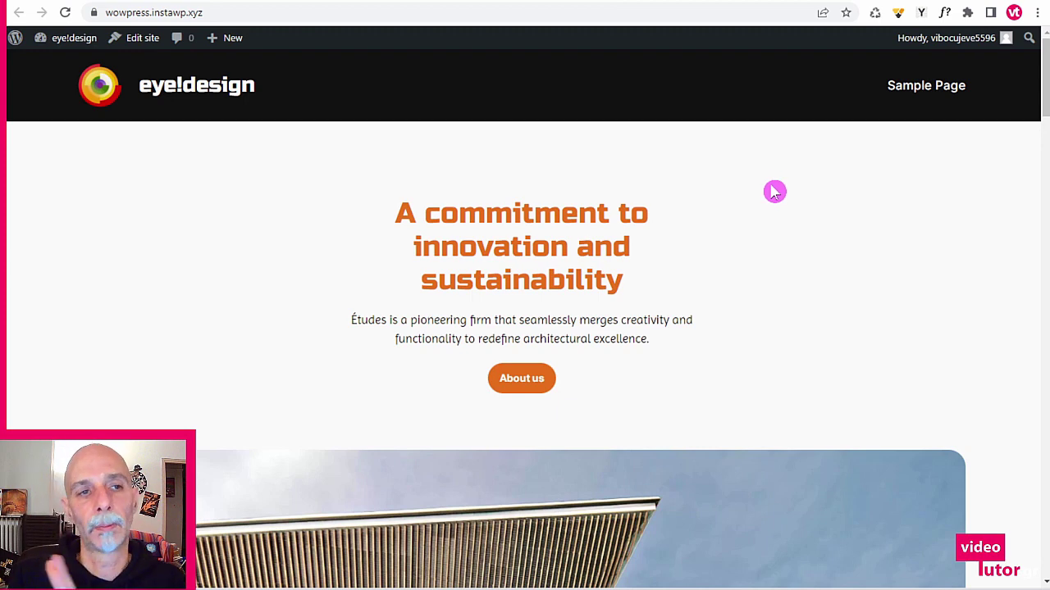
left_click(519, 1)
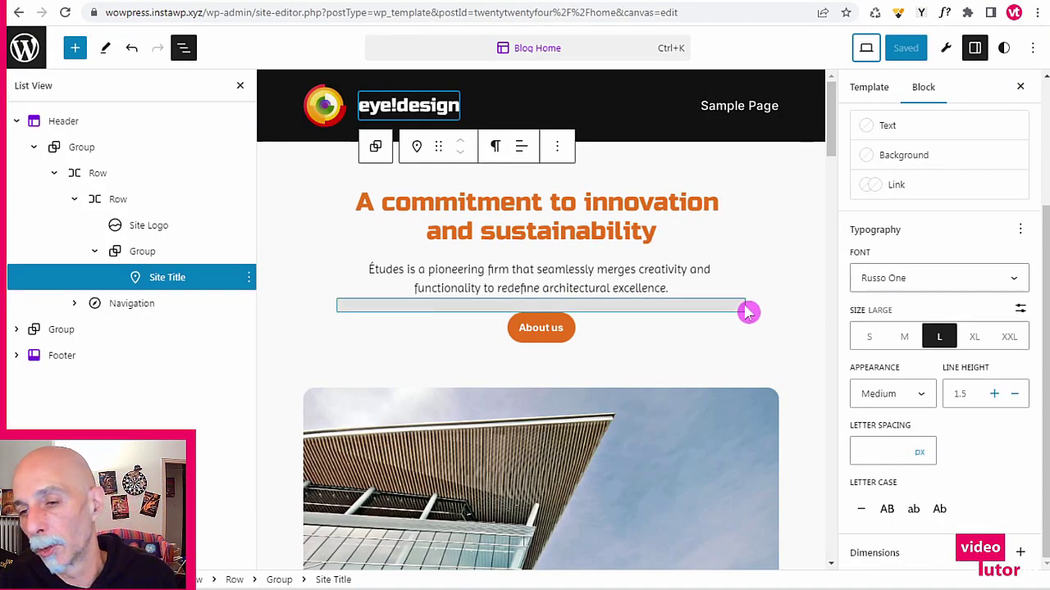
- Close the block list, preview the page in Tablet and Mobile sizes, and return to the Desktop view
left_click(240, 88)
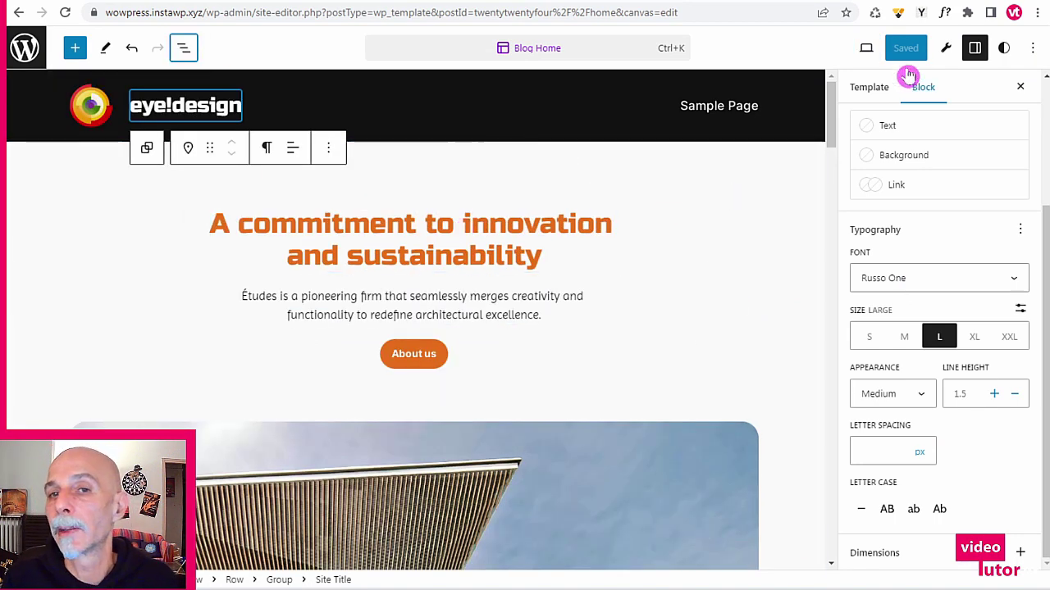
left_click(864, 51)
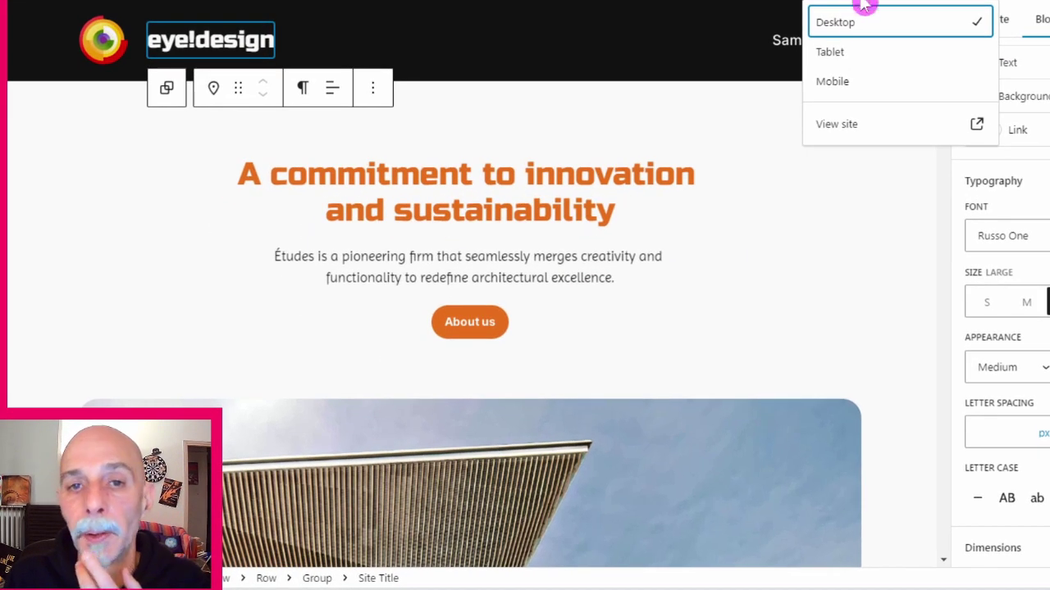
left_click(926, 53)
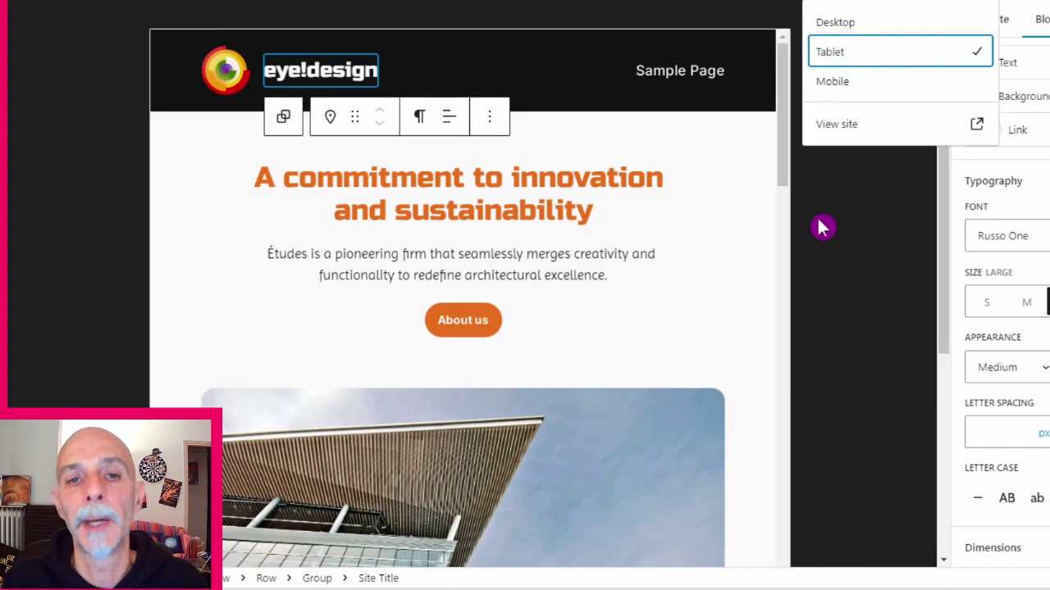
left_click_drag(787, 117, 767, 176)
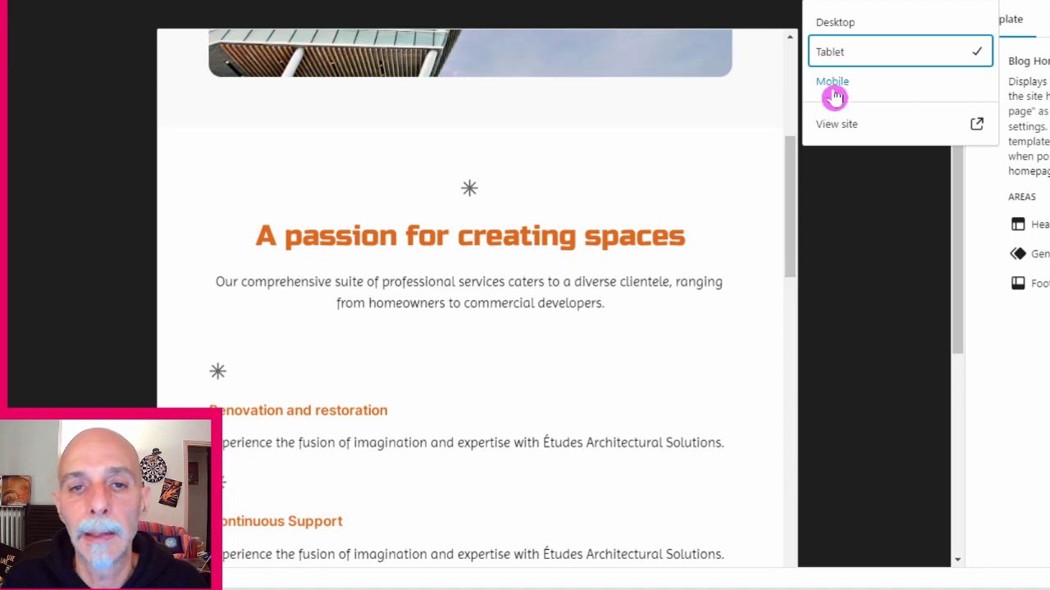
left_click(832, 82)
left_click_drag(618, 183, 619, 90)
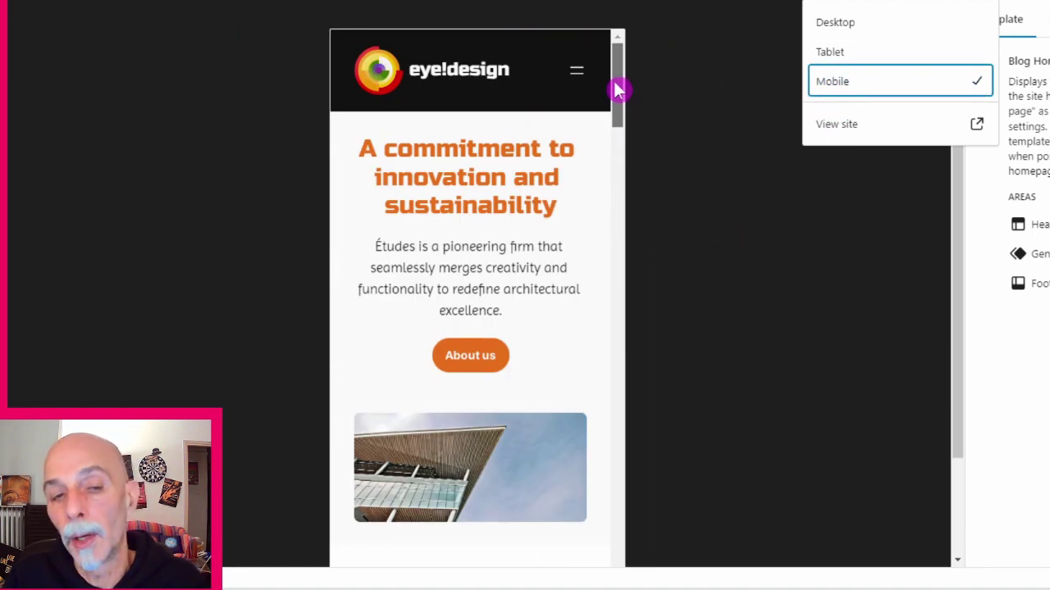
left_click_drag(621, 103, 625, 18)
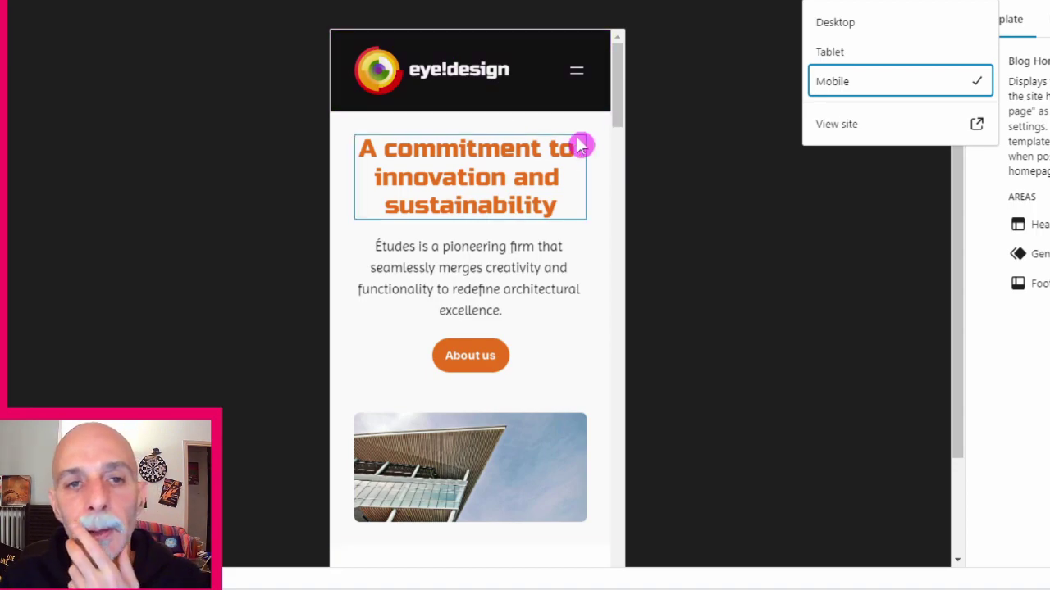
left_click(925, 25)
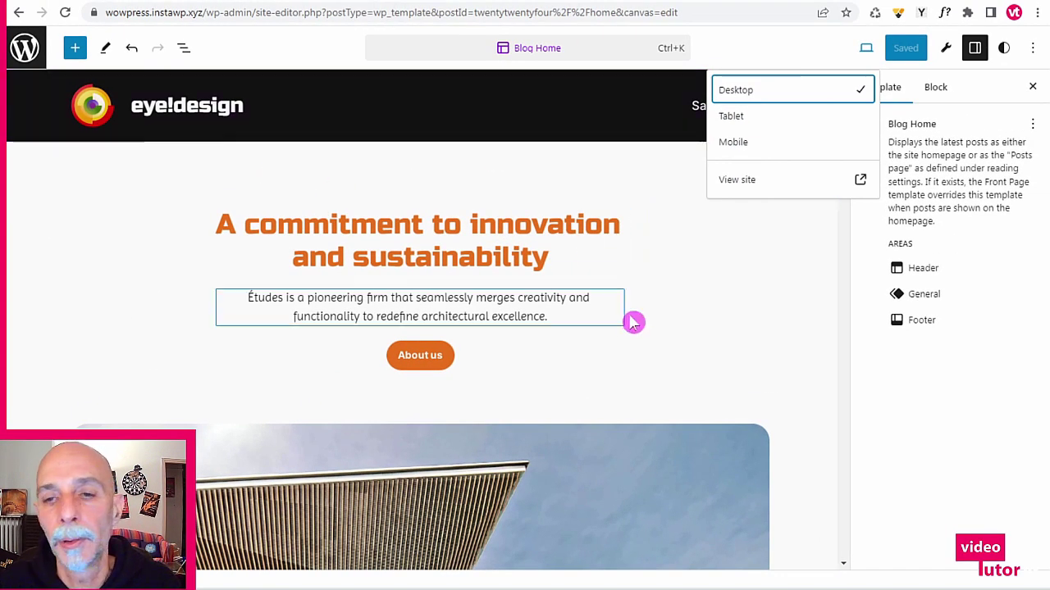
- Select the Site Title block nested in the Header's groups and rows, with the block settings shown
left_click(939, 87)
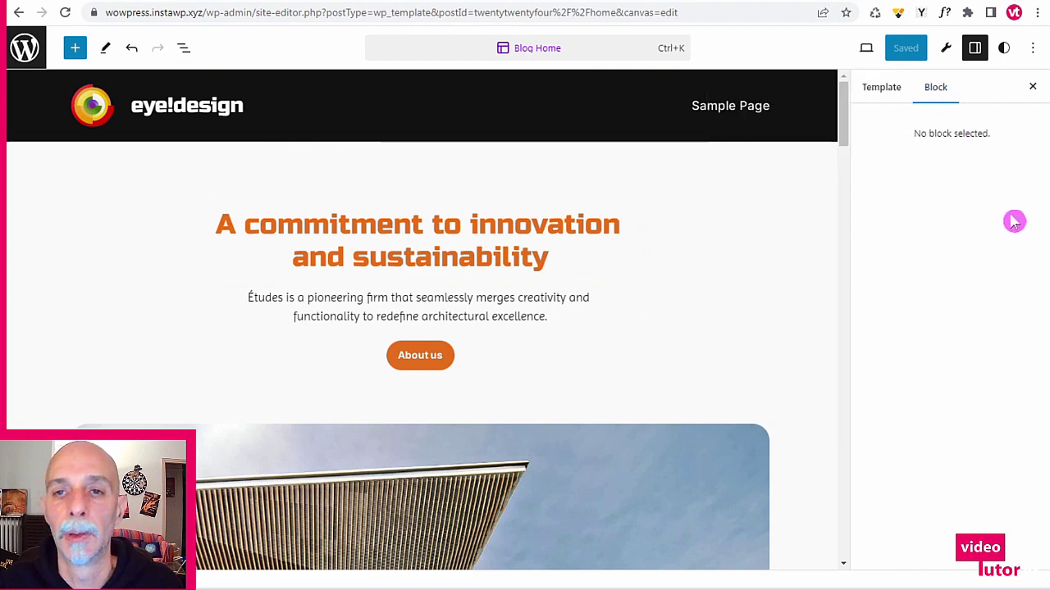
left_click(221, 135)
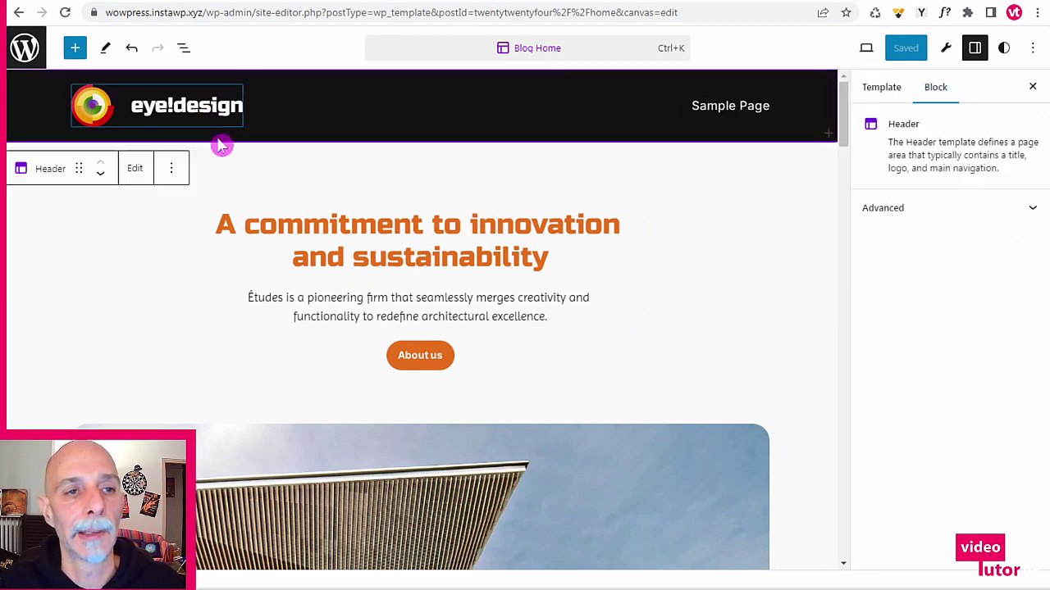
left_click(184, 49)
left_click(16, 120)
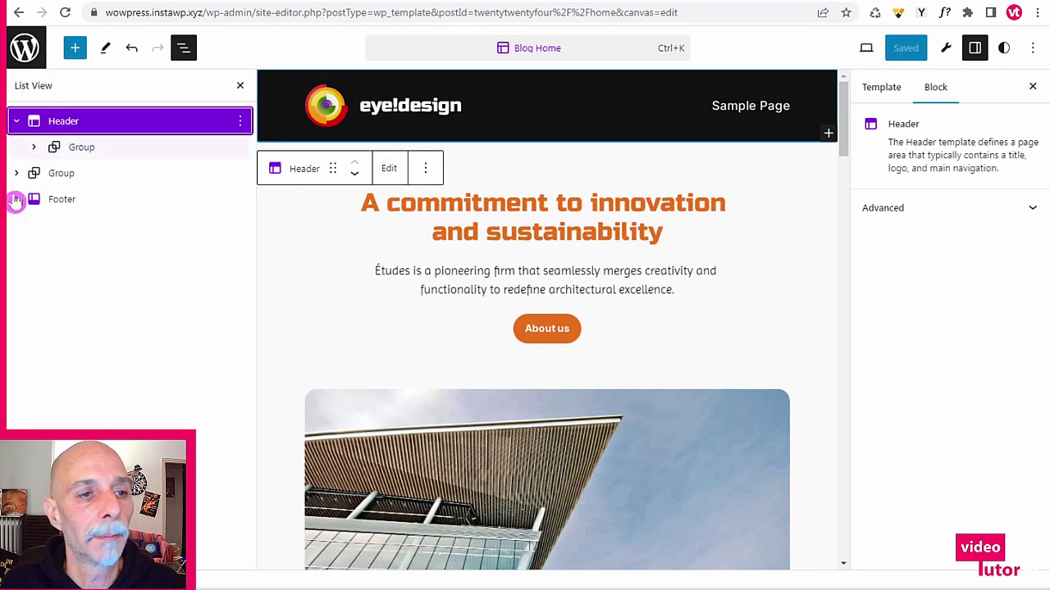
left_click(33, 147)
left_click(54, 173)
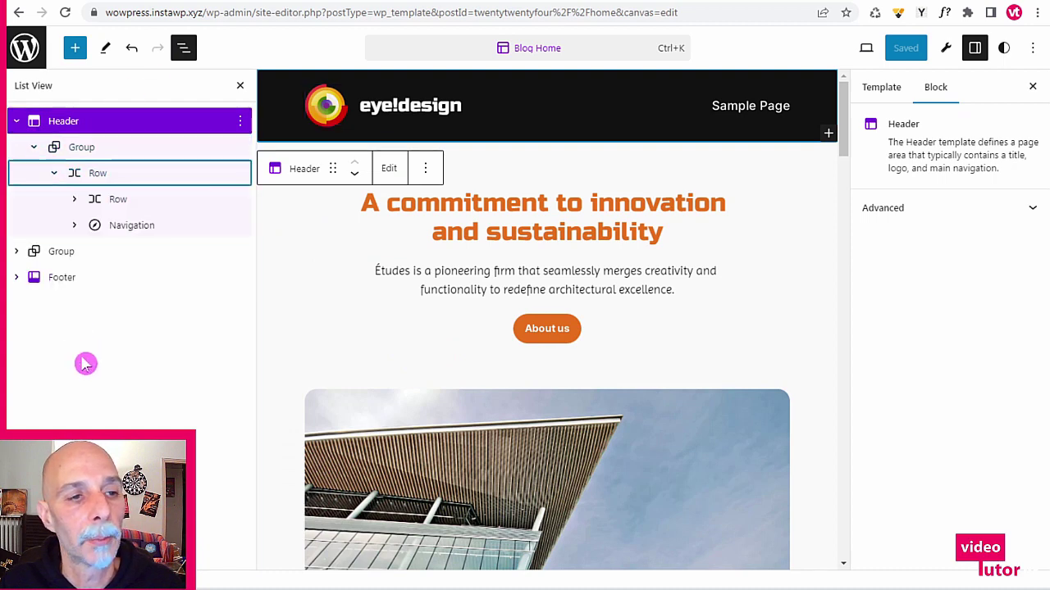
left_click(80, 202)
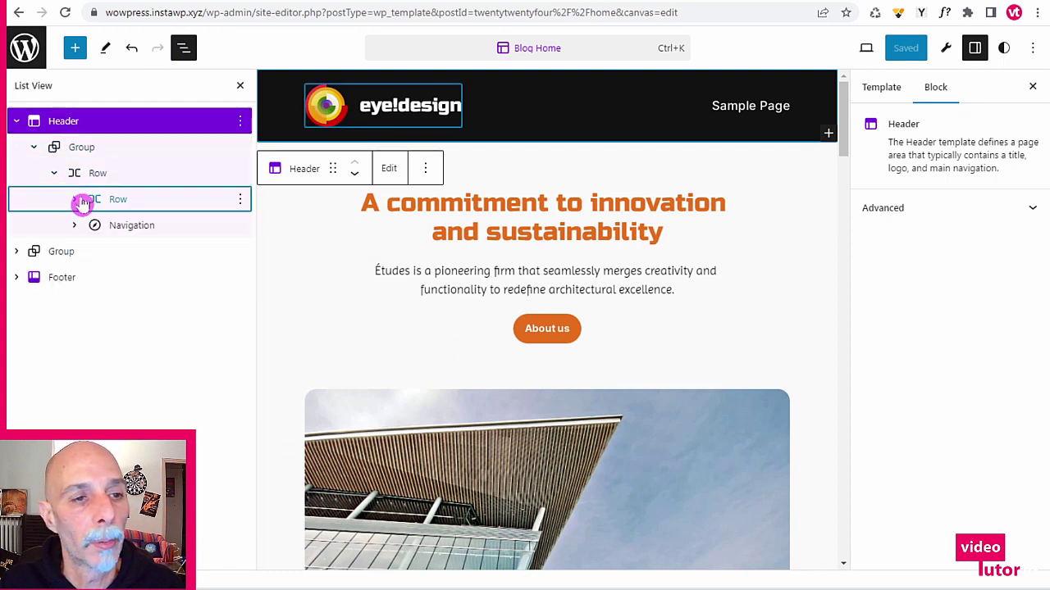
left_click(119, 255)
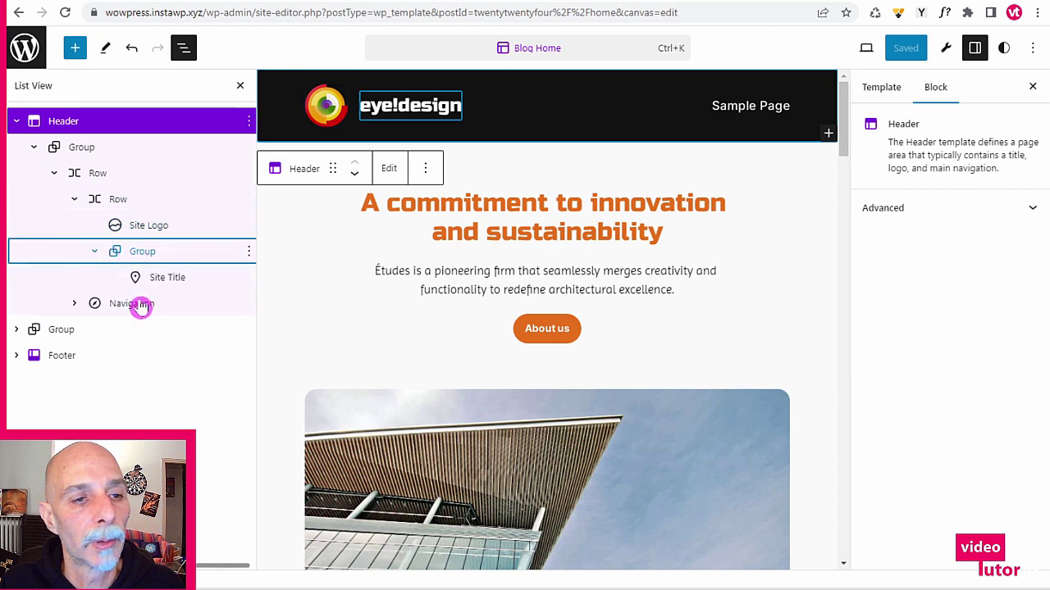
left_click(164, 278)
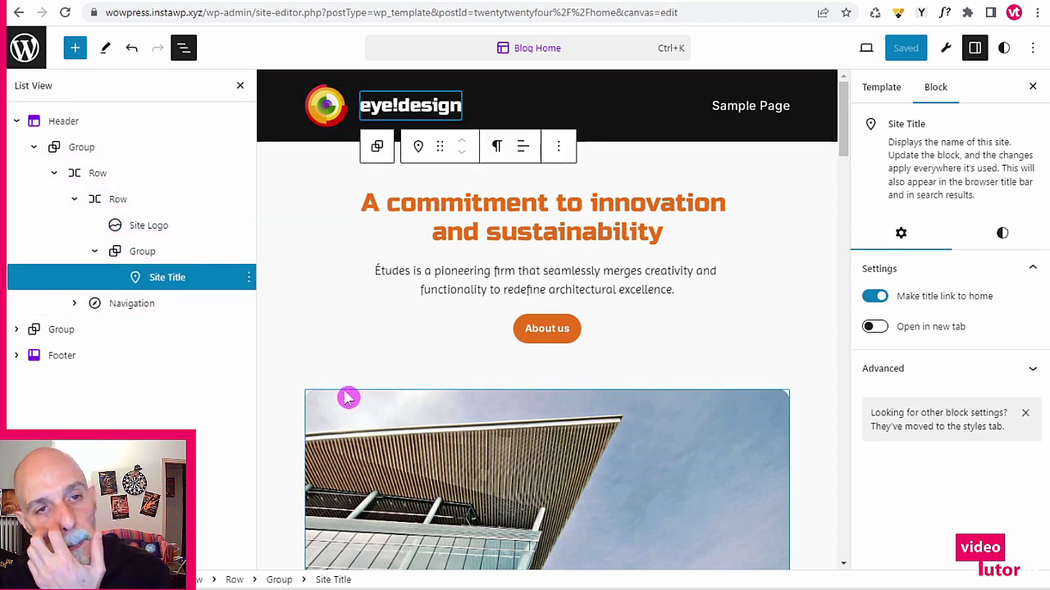
- Set the site title's font size preset to Medium and switch its size setting to a custom value
left_click(1008, 236)
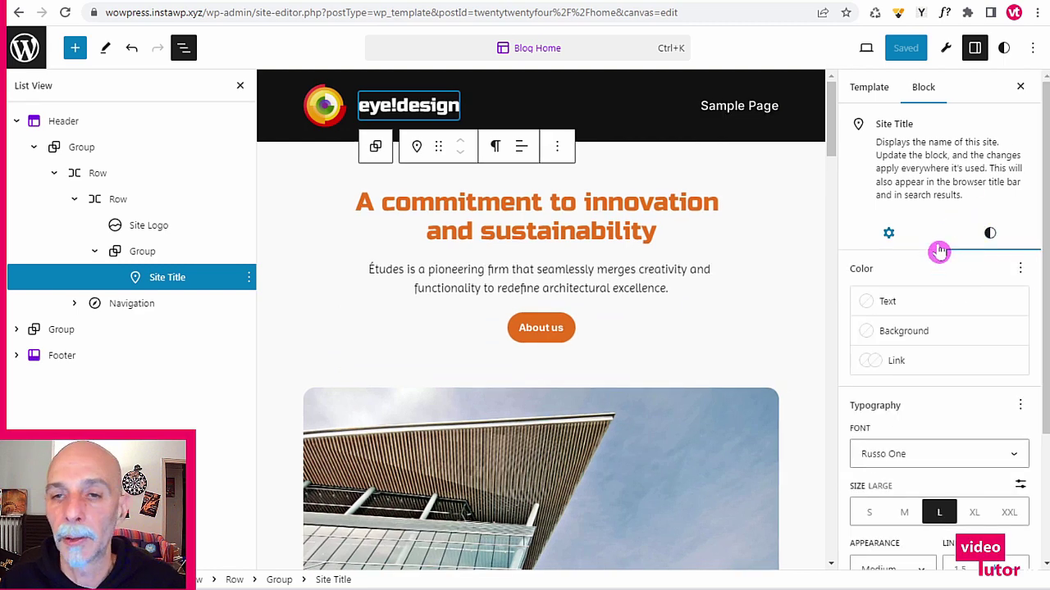
scroll(939, 256, "down", 3)
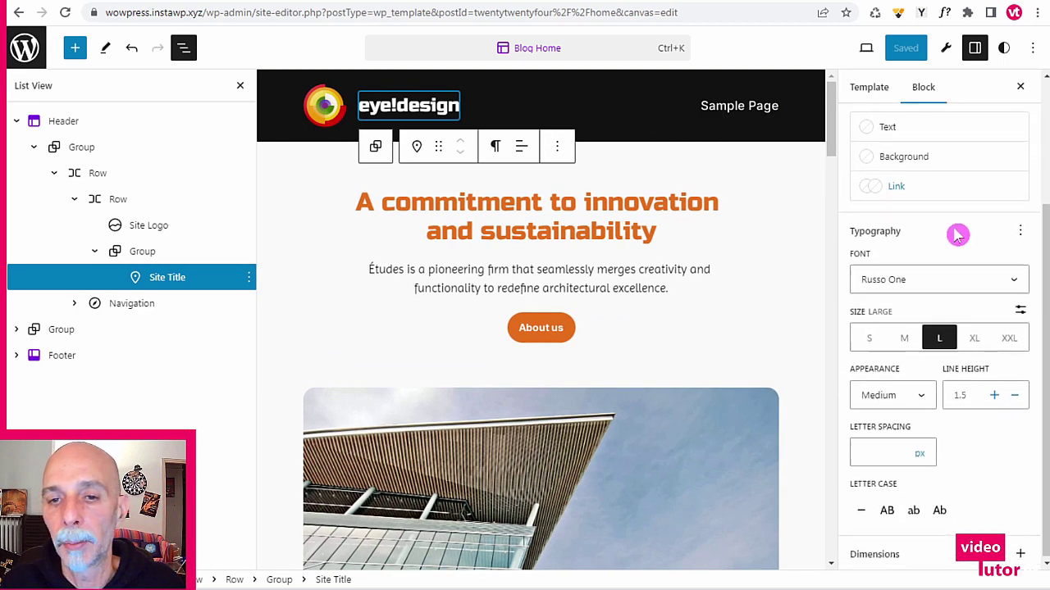
left_click(906, 337)
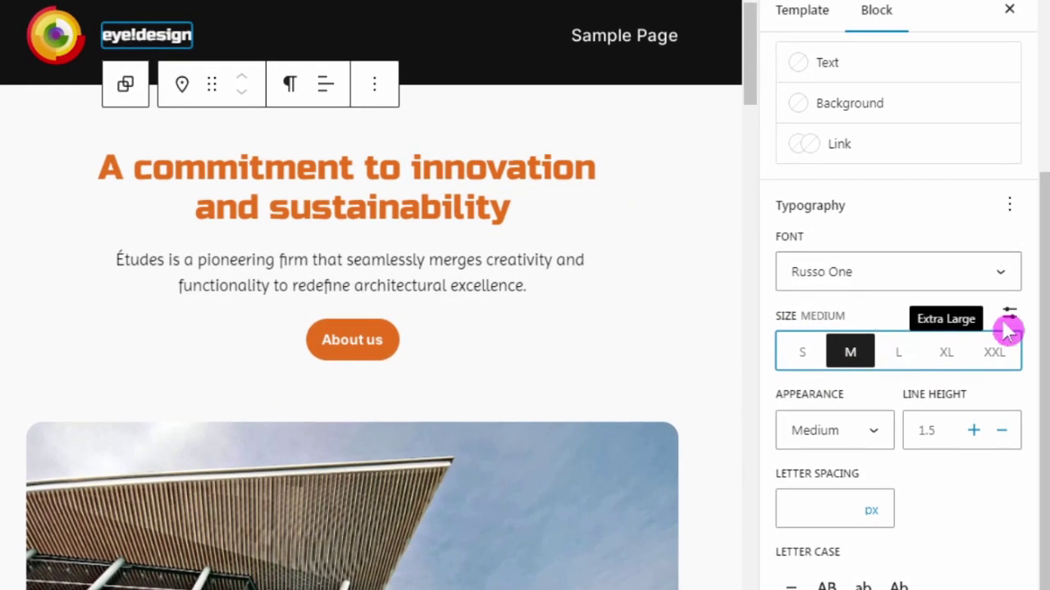
left_click(1020, 310)
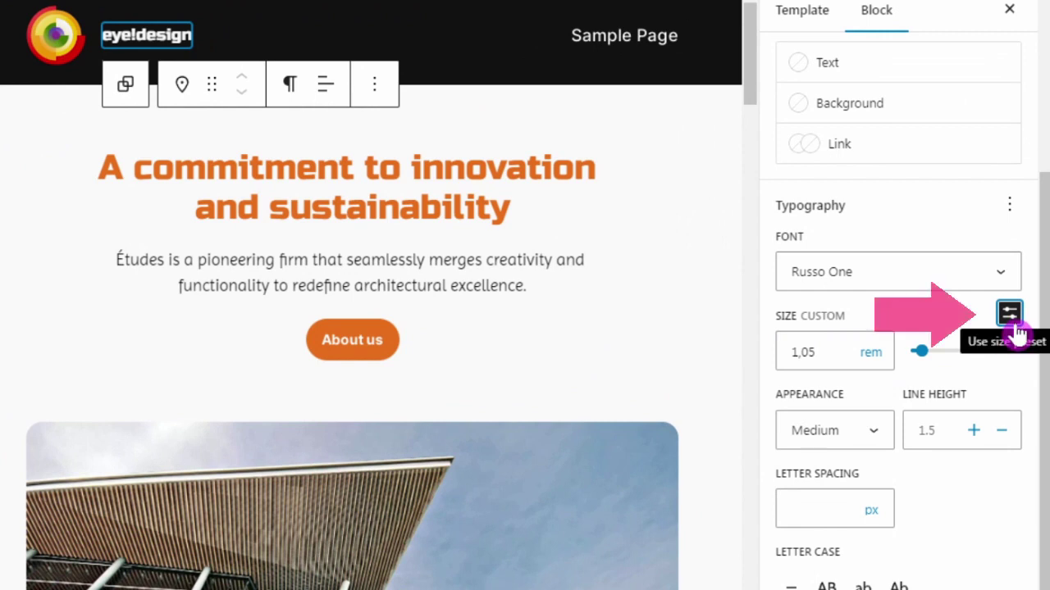
left_click(1012, 314)
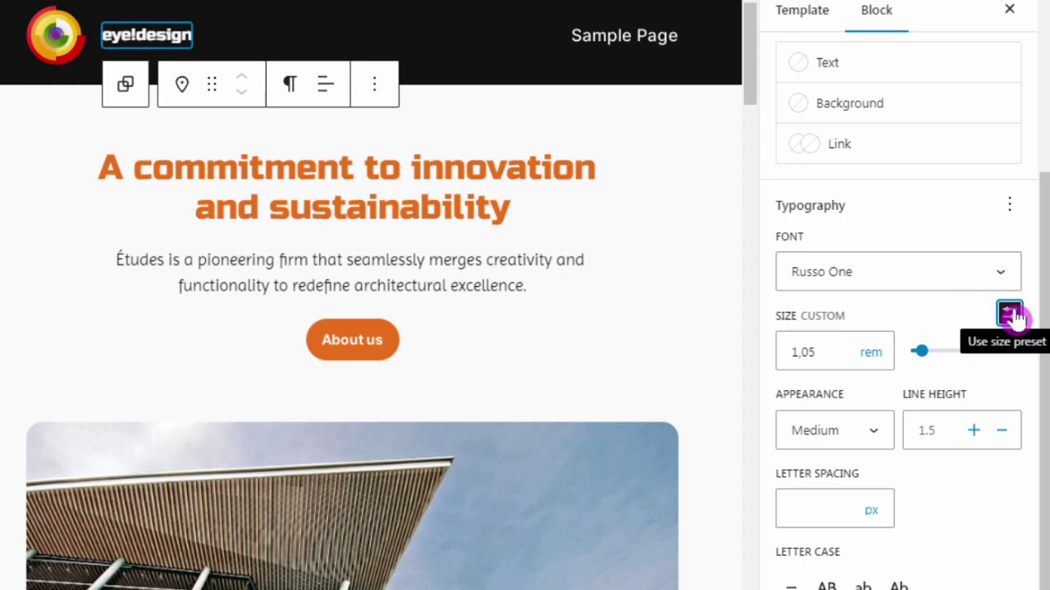
left_click(1009, 314)
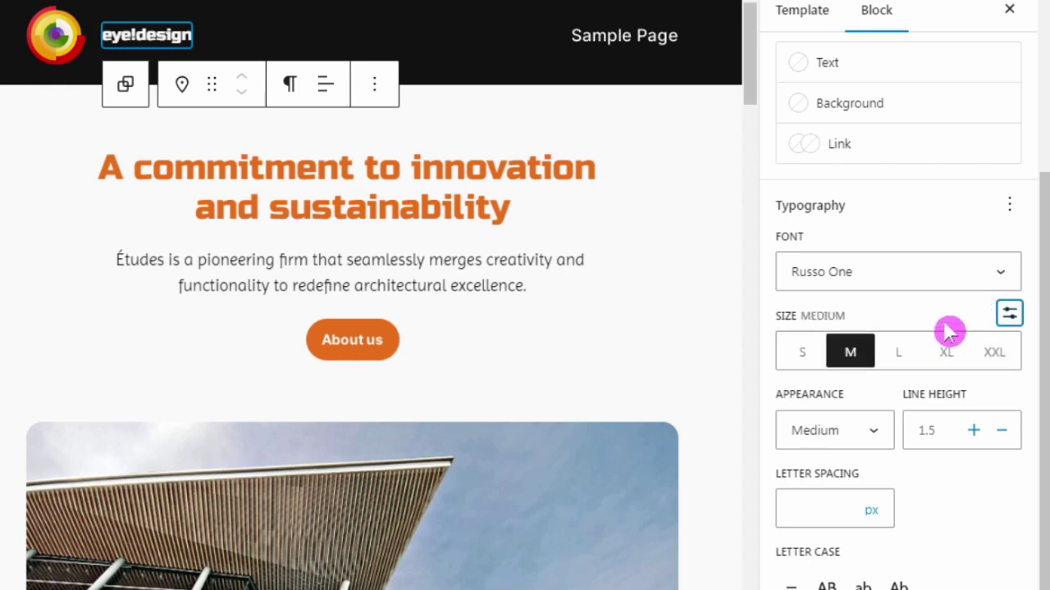
left_click(1007, 315)
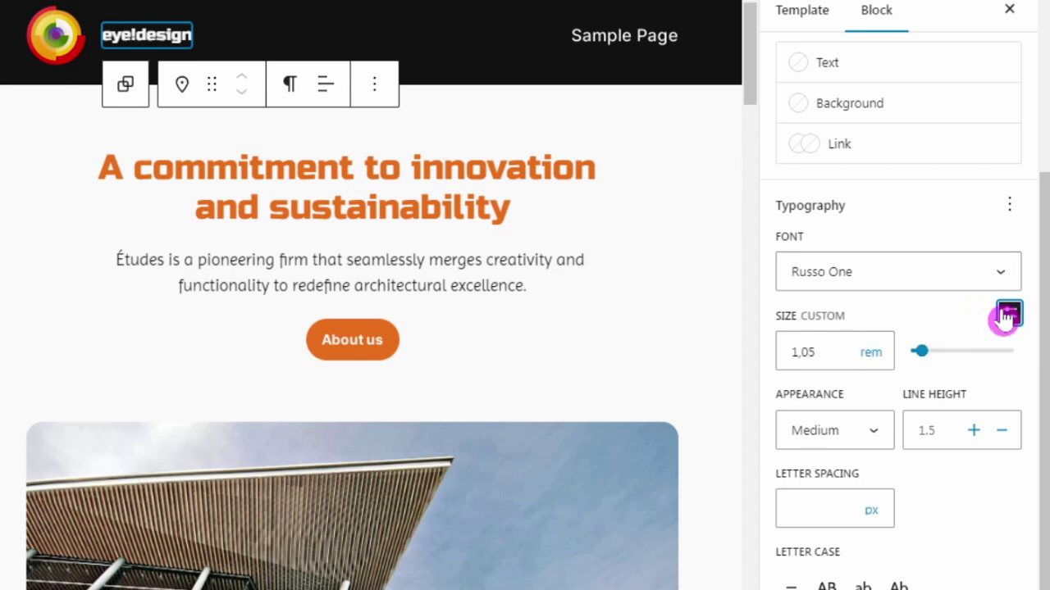
- Try 1,2 rem as the site title's custom font size, set it to 1,4 rem, and save the template
left_click(808, 348)
left_click_drag(809, 349, 780, 351)
left_click(817, 352)
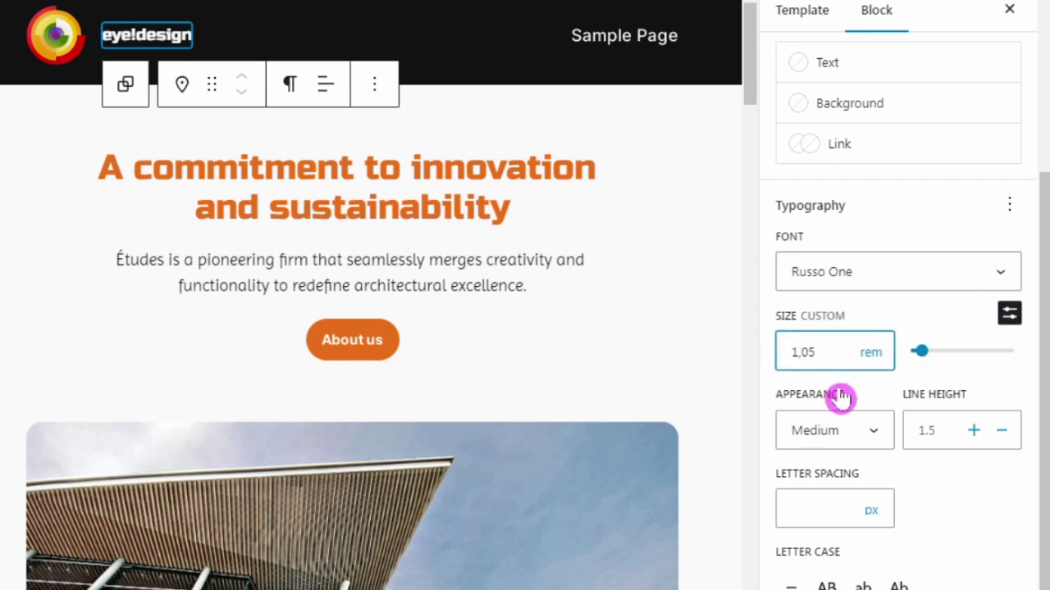
key("BackSpace")
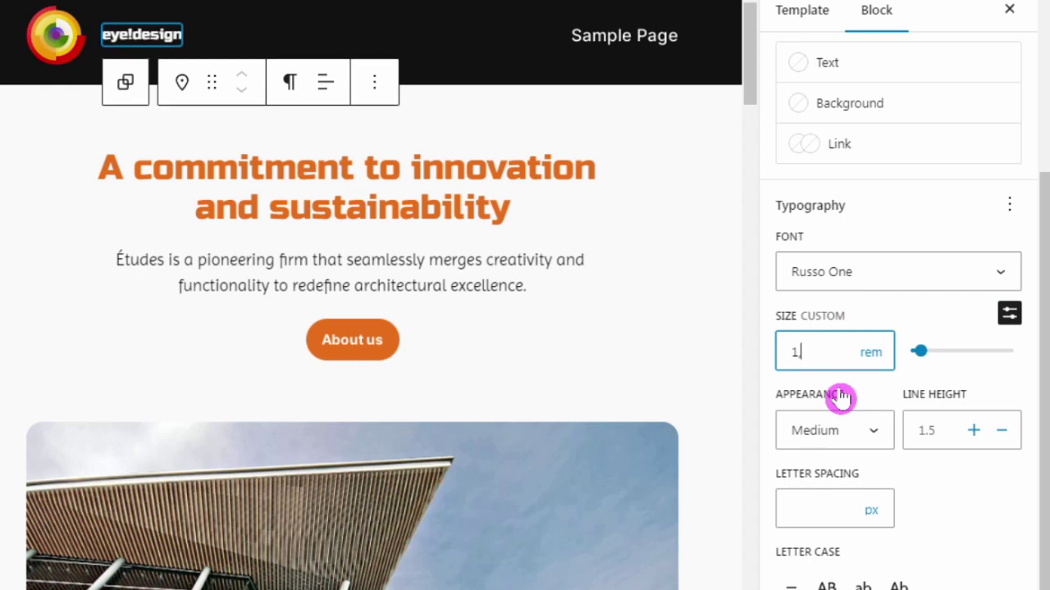
type("2")
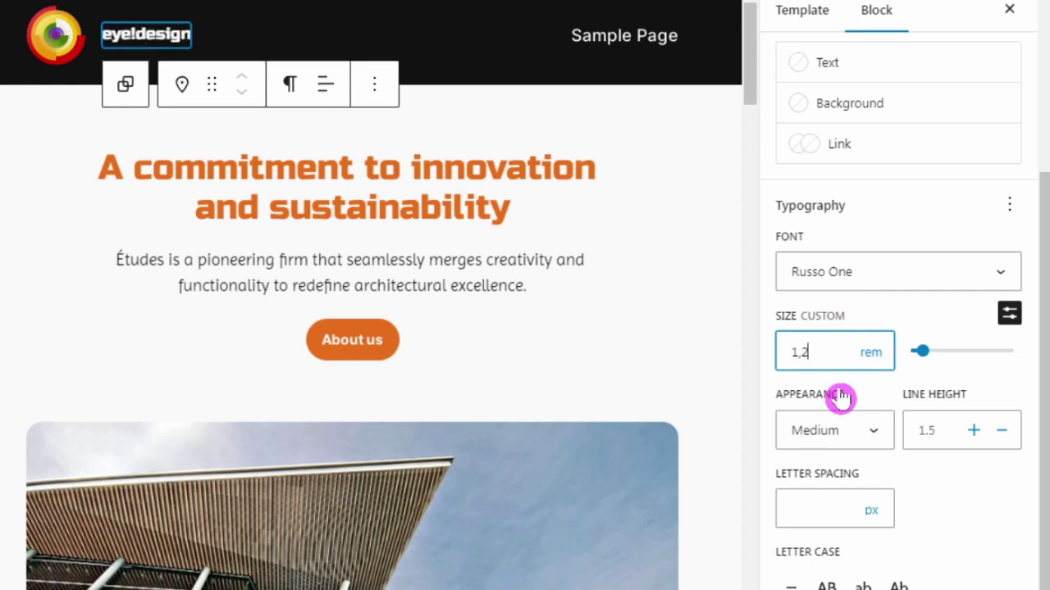
key("BackSpace")
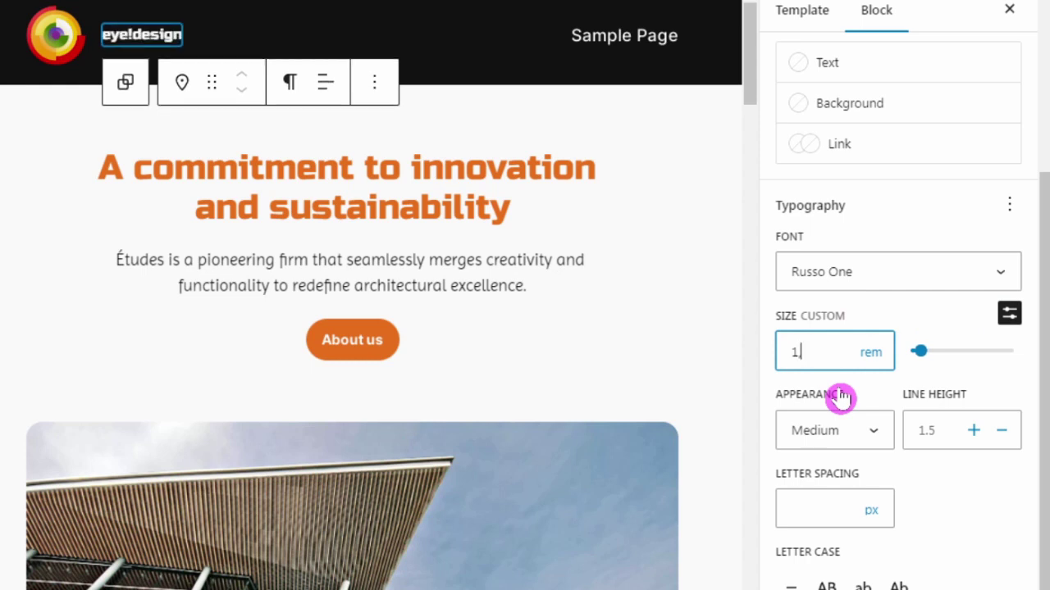
type("4")
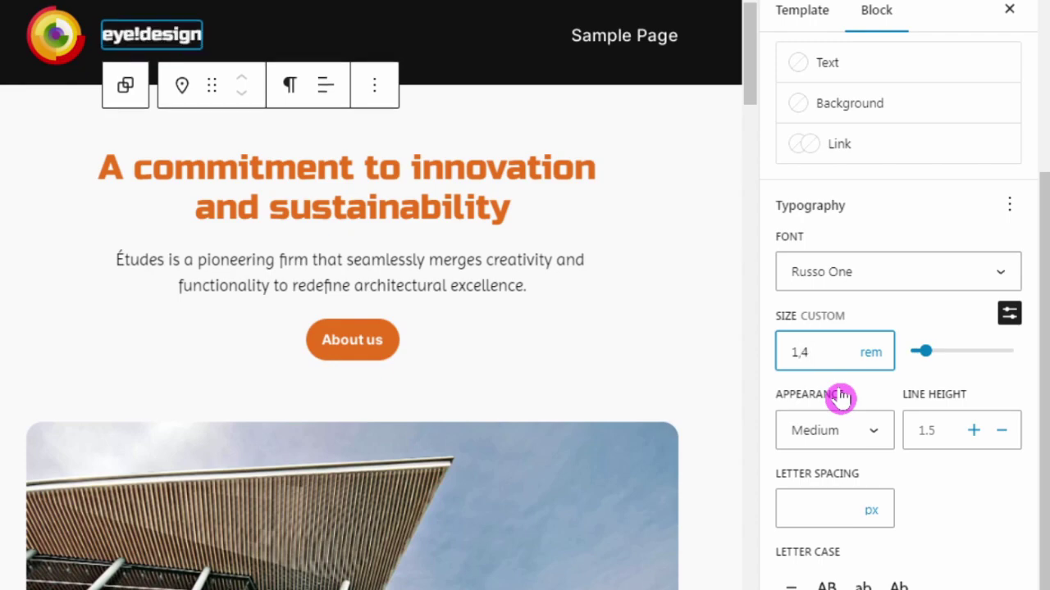
left_click(902, 47)
left_click(902, 46)
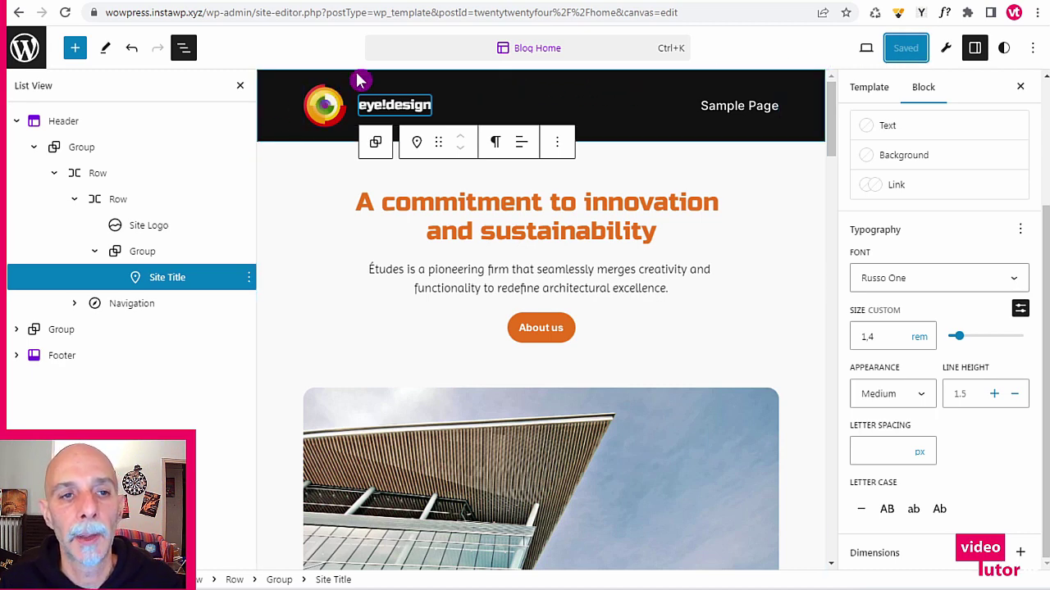
- Close the block list, search the commands for "crea" and for "patt", and open the Patterns page
left_click(239, 85)
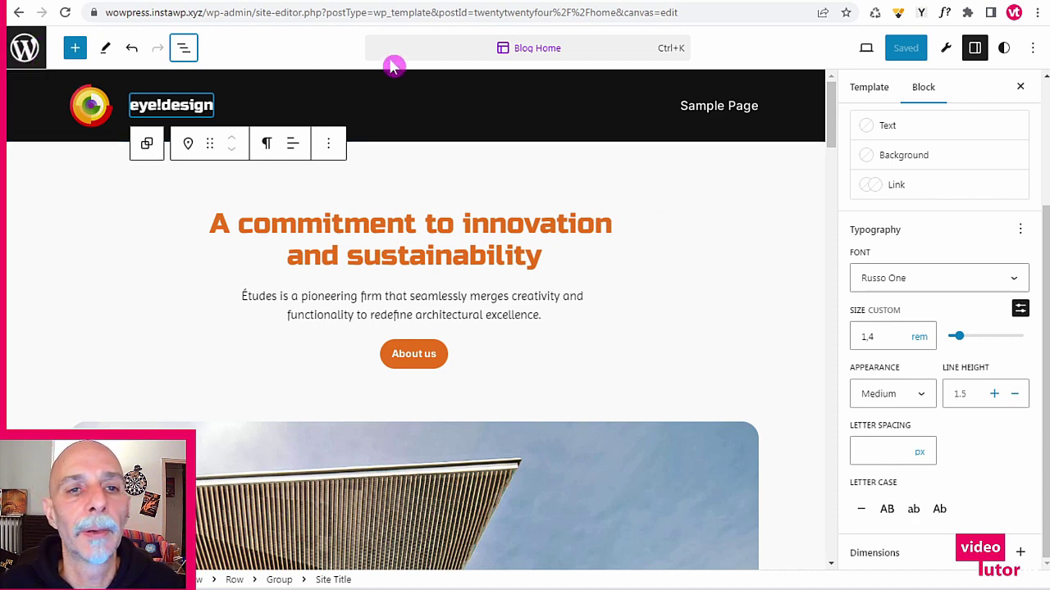
left_click(462, 59)
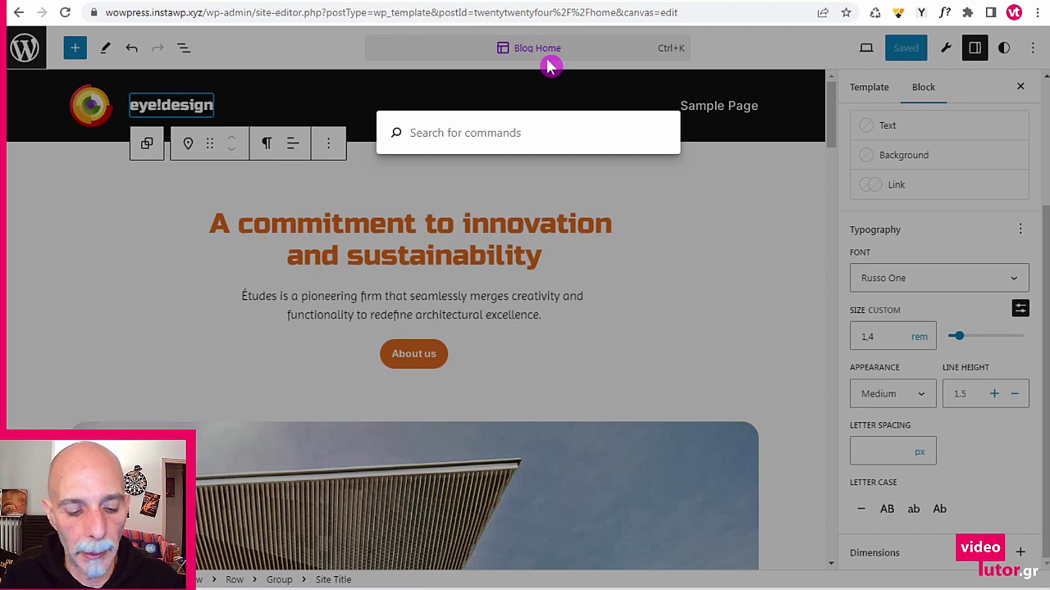
type("crea")
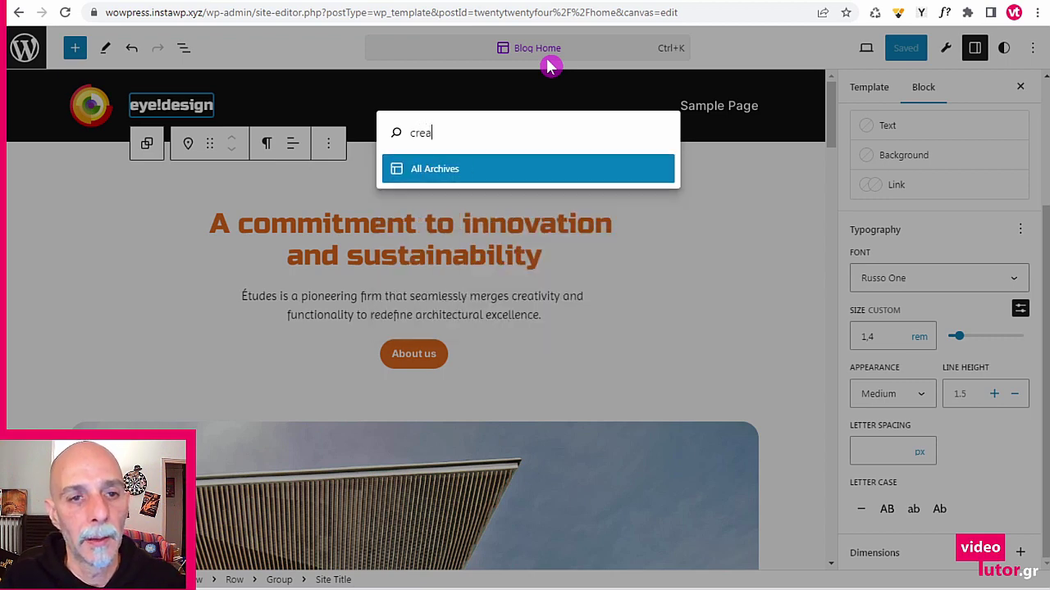
key("BackSpace")
key("BackSpace")
key("BackSpace")
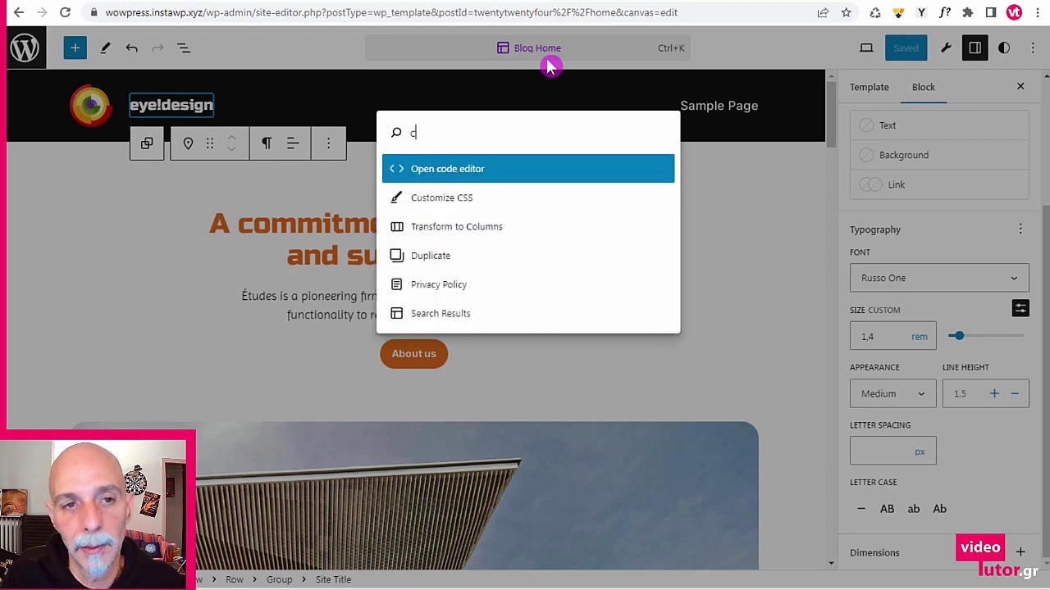
key("BackSpace")
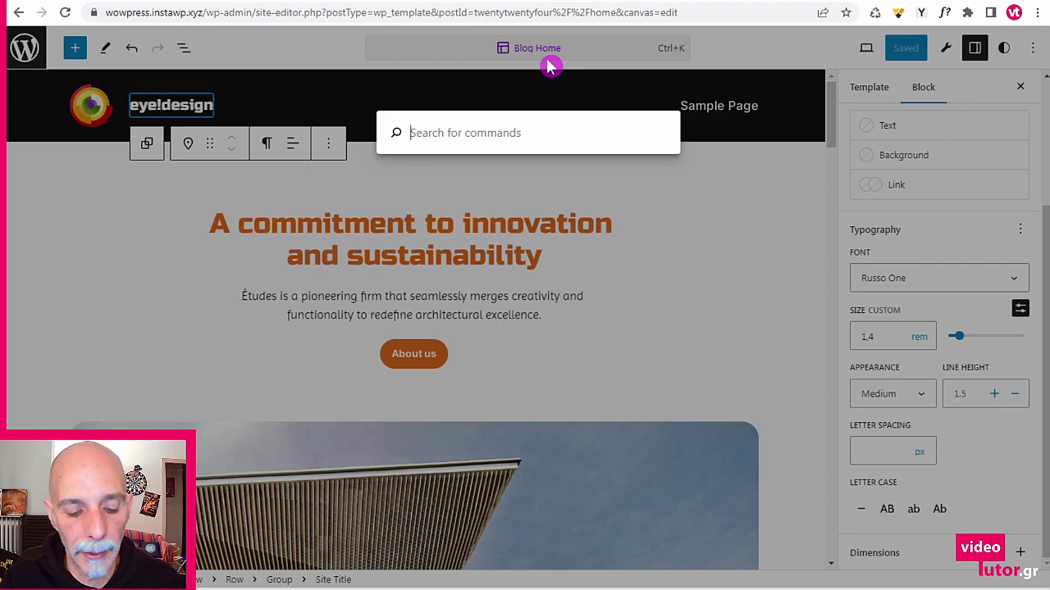
type("patt")
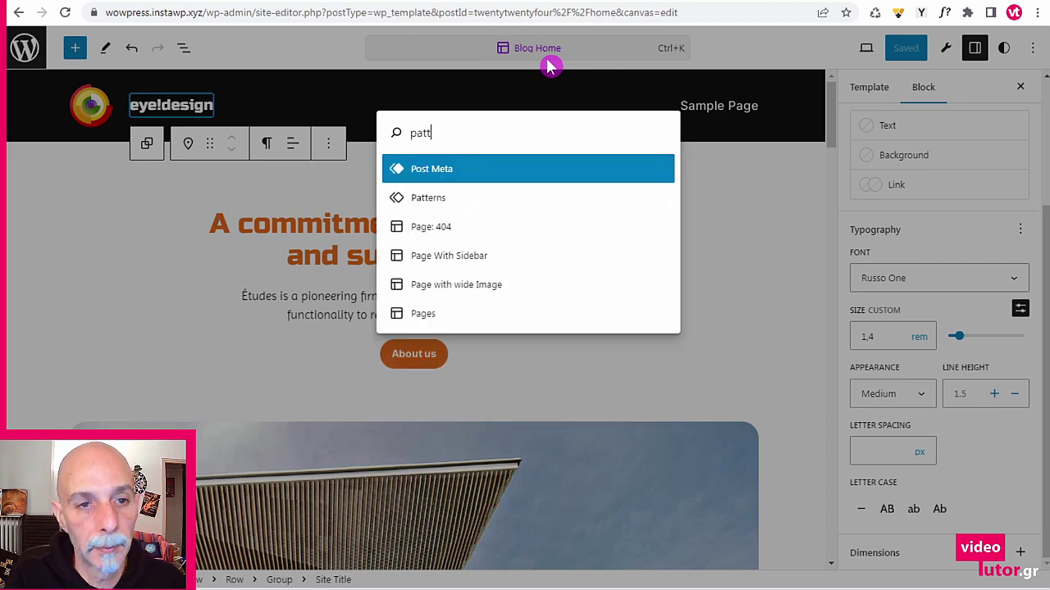
left_click(440, 204)
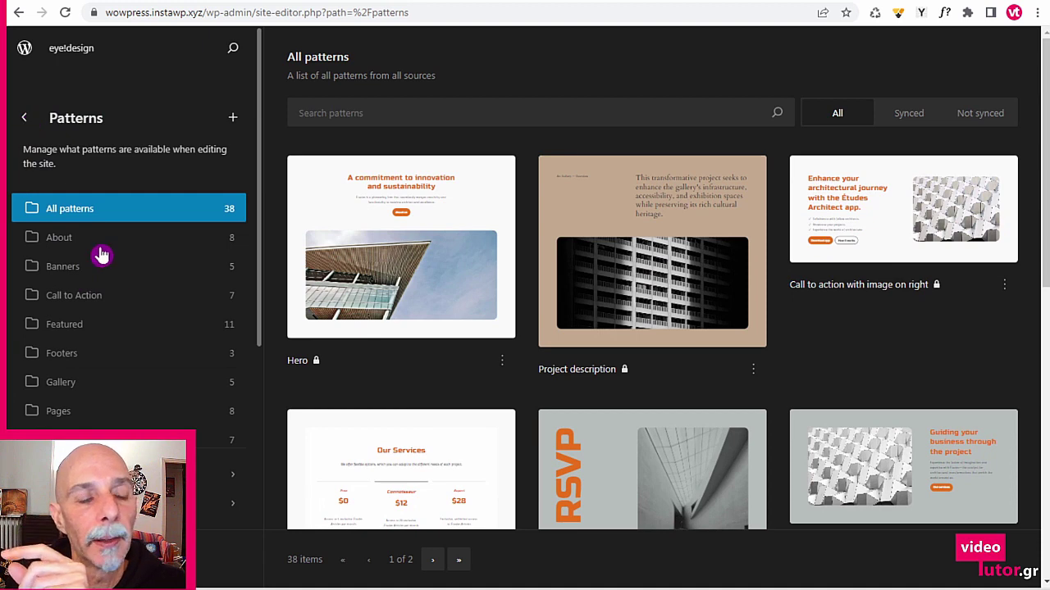
- Return to the Design overview, reopen Patterns, and view the Template Parts categories
left_click(27, 120)
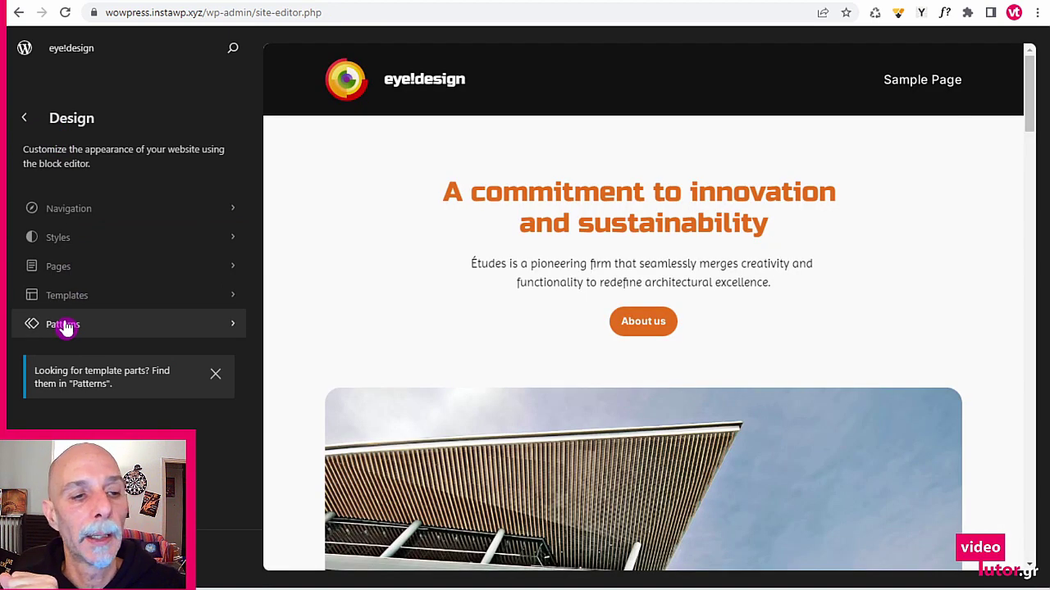
left_click(65, 327)
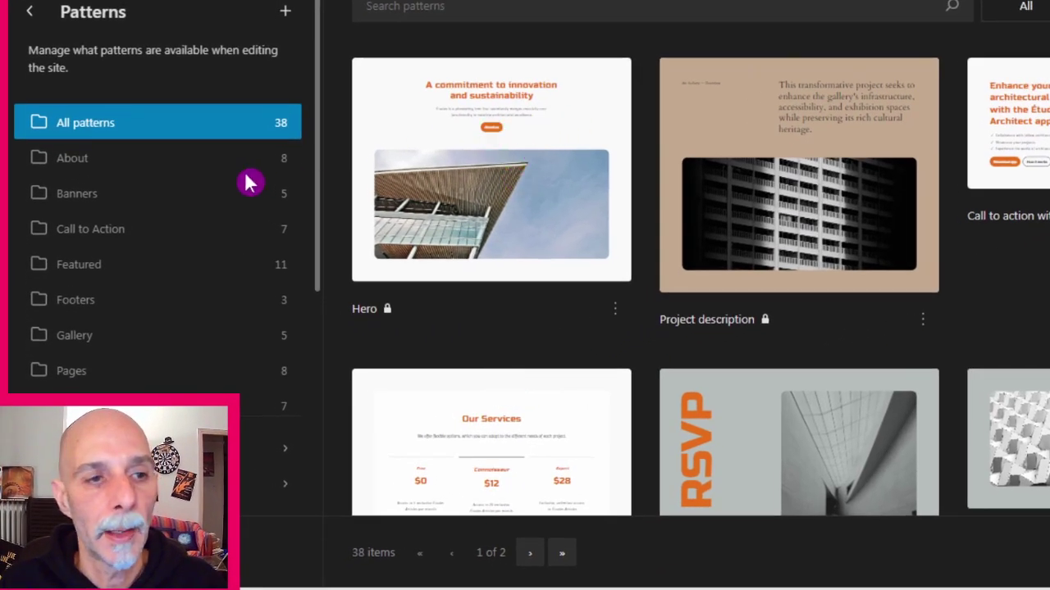
scroll(222, 168, "down", 5)
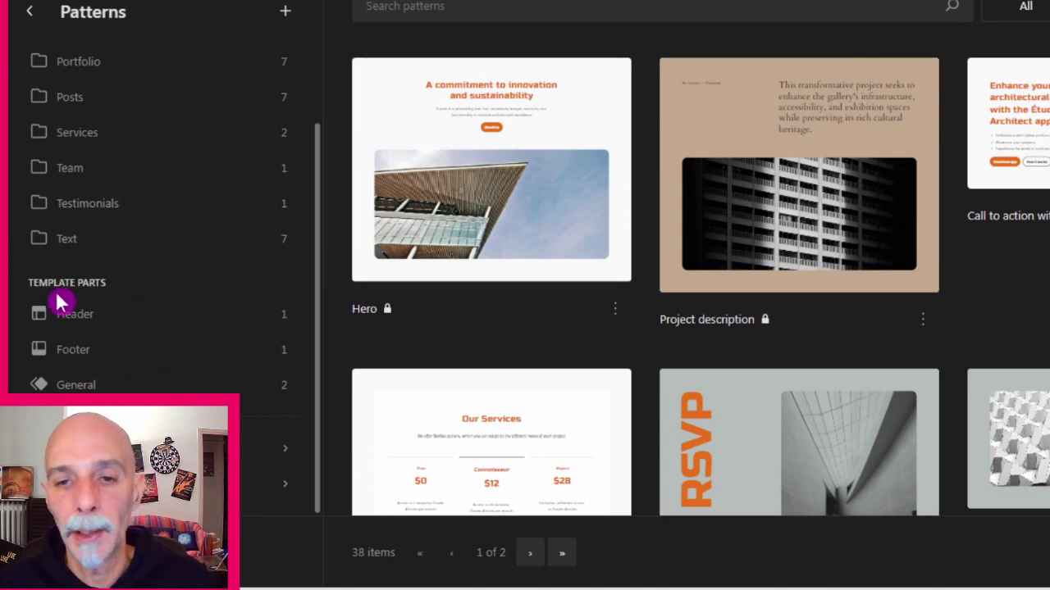
left_click(168, 306)
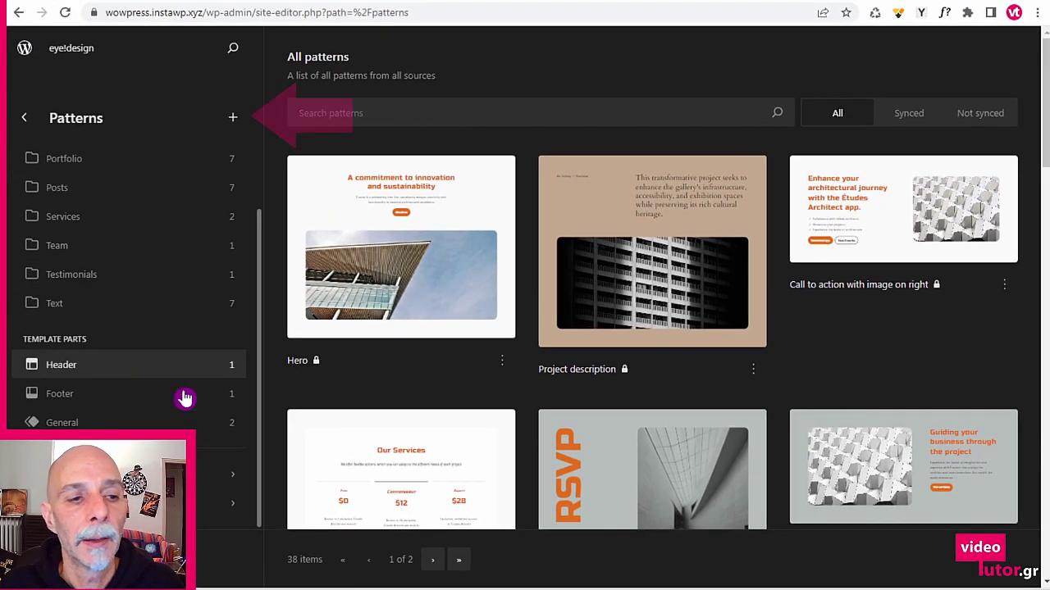
- Create a template part named "Header Big" in the Header area
left_click(233, 121)
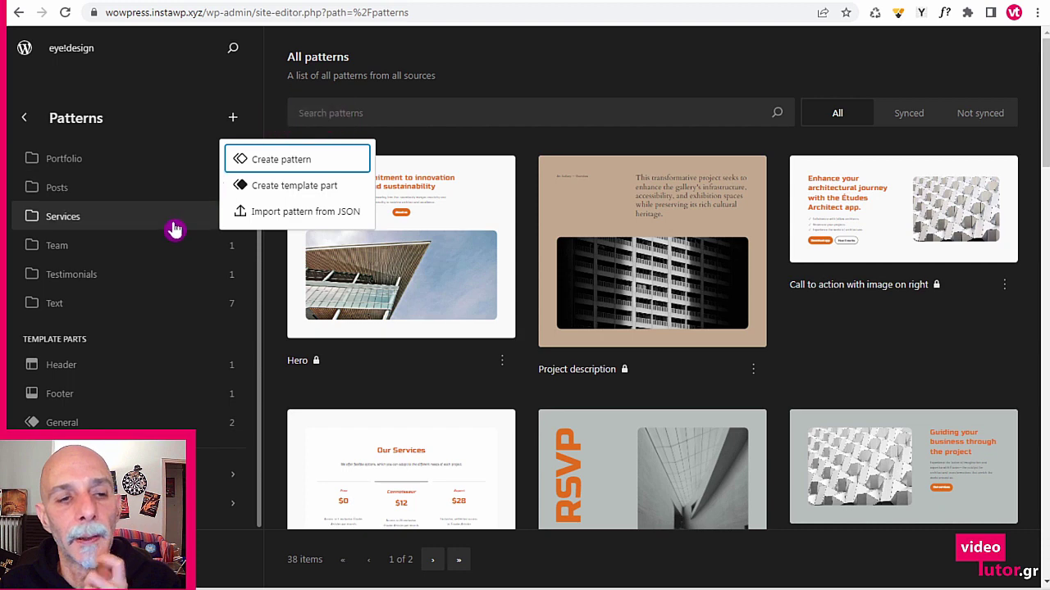
left_click(293, 189)
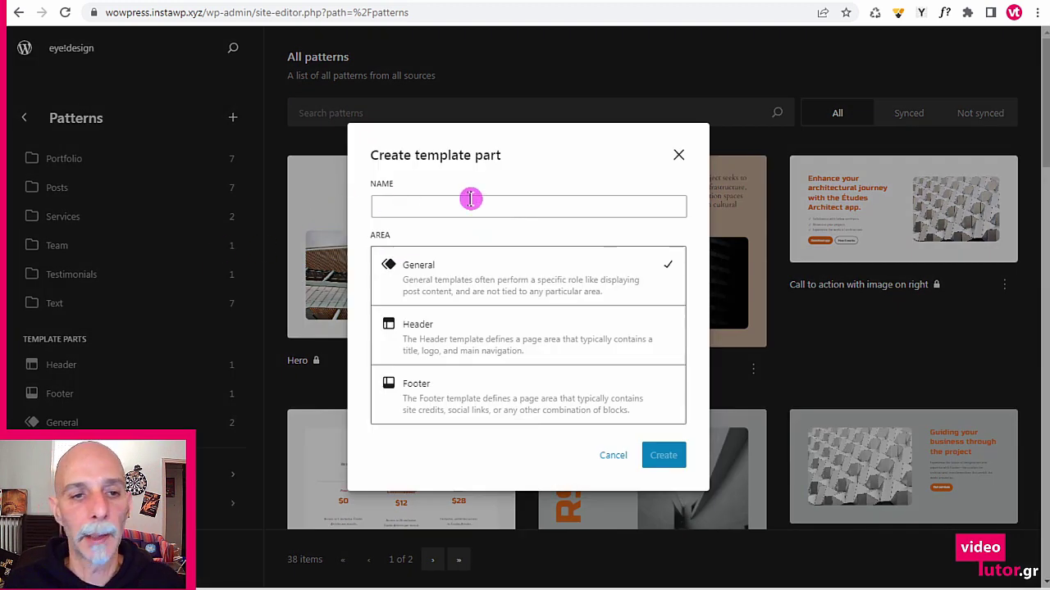
left_click(432, 325)
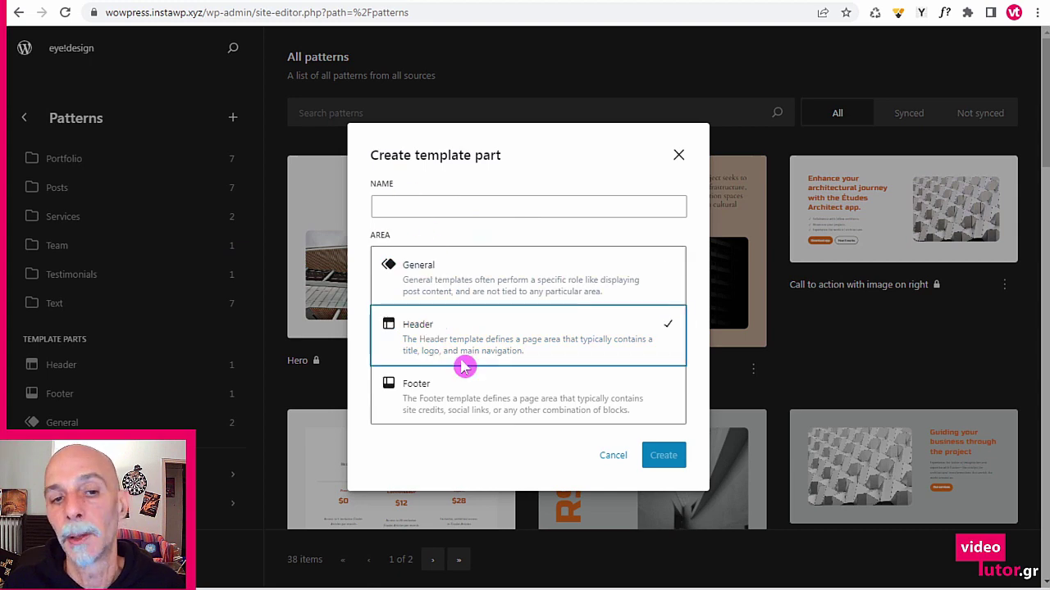
left_click(412, 202)
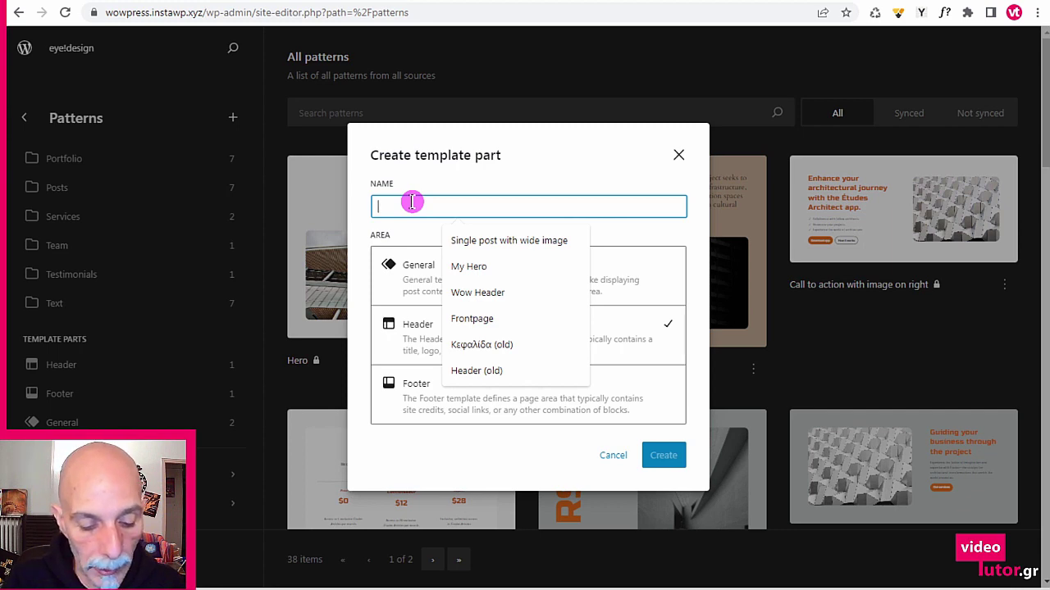
type("Header (old")
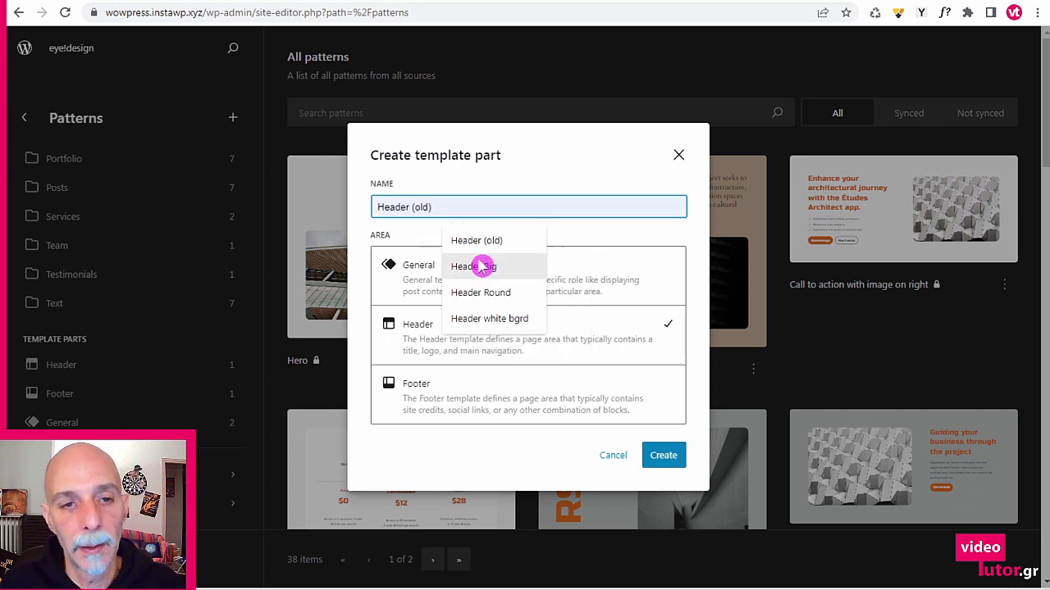
left_click(480, 266)
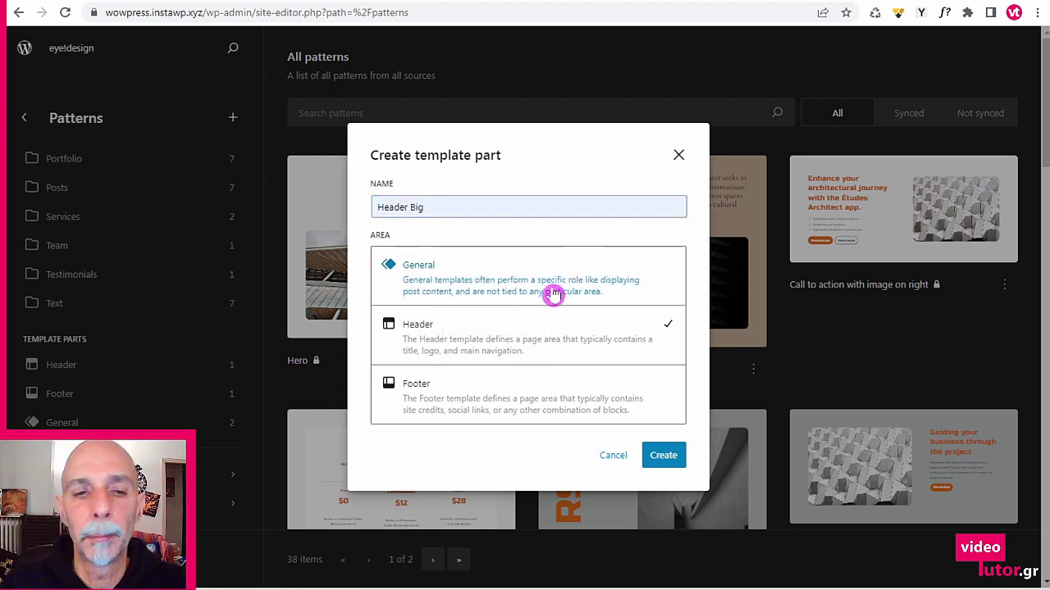
left_click(671, 460)
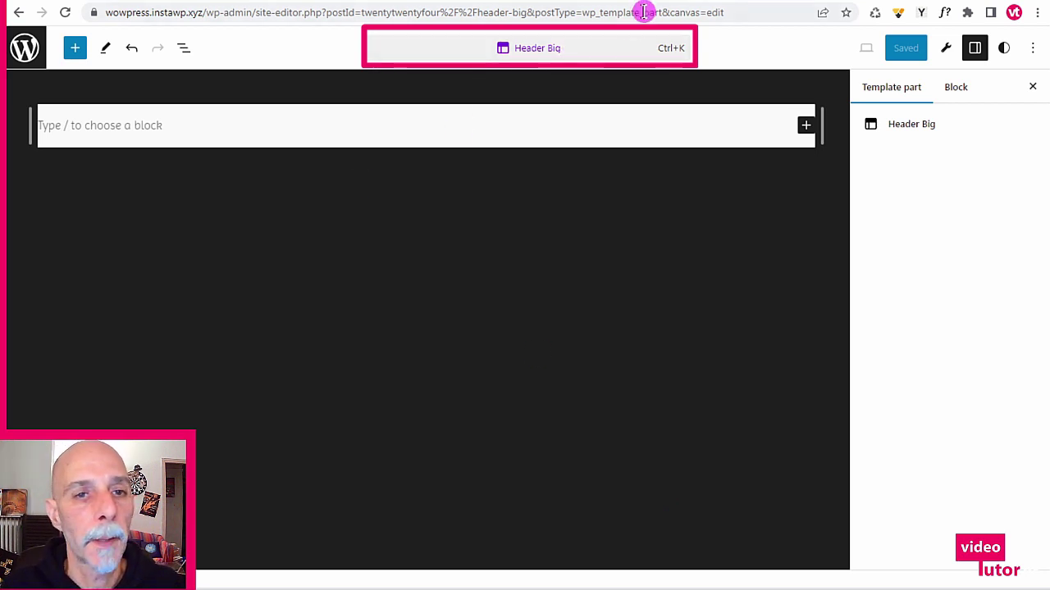
- Insert the "Fullwidth header with hero image" pattern from the Headers category into the empty Header Big template part
left_click(176, 115)
left_click(75, 48)
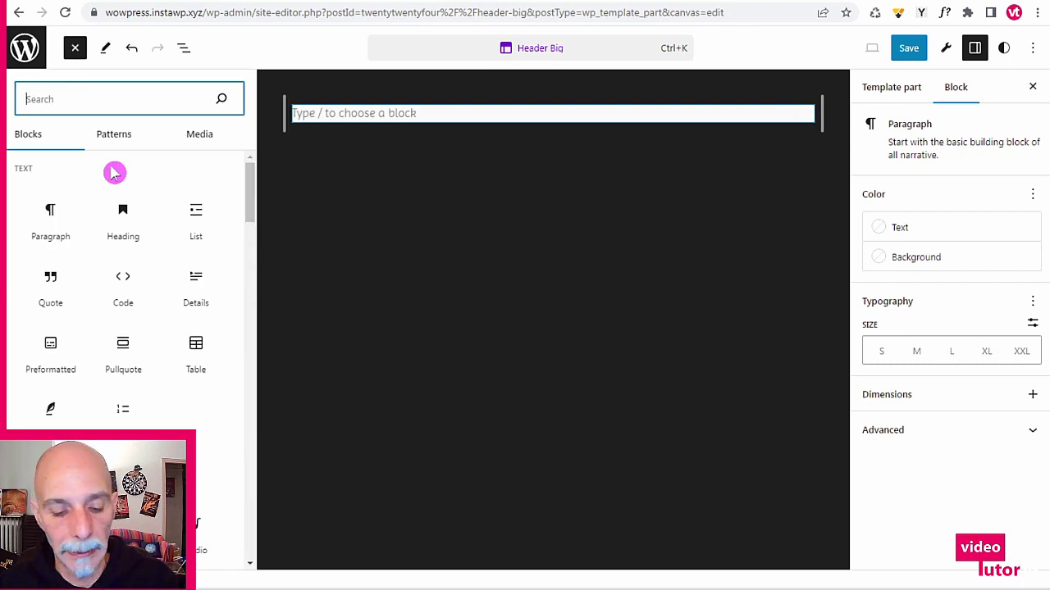
type("6")
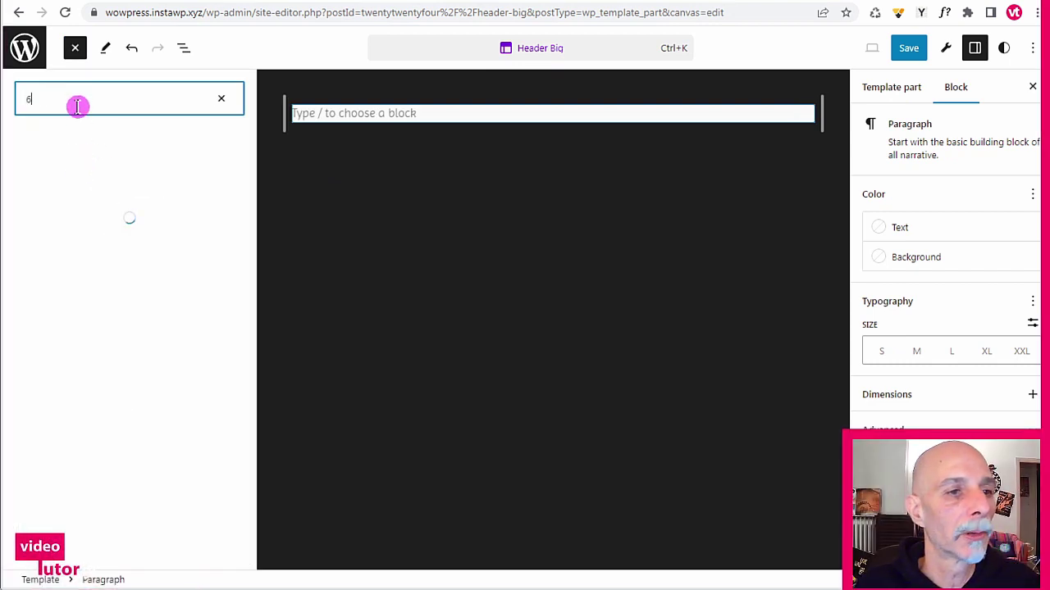
key("BackSpace")
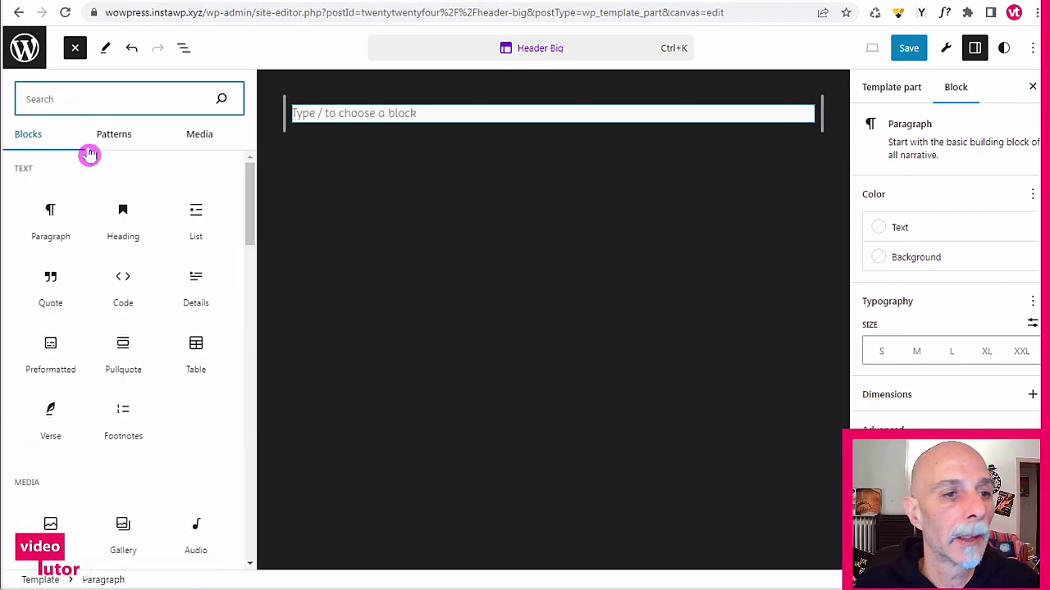
left_click(114, 138)
scroll(98, 197, "down", 2)
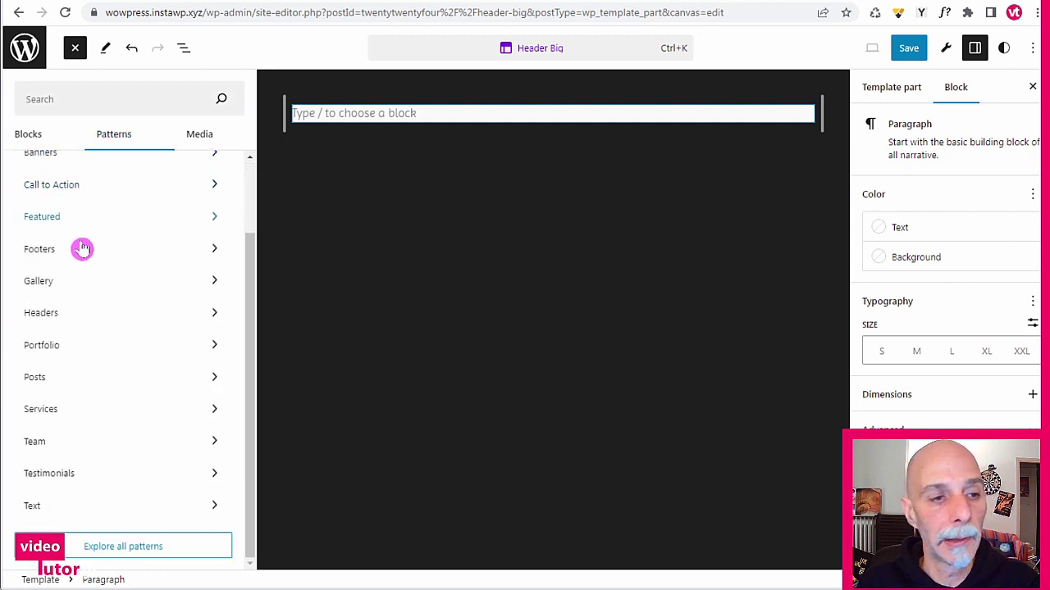
left_click(69, 314)
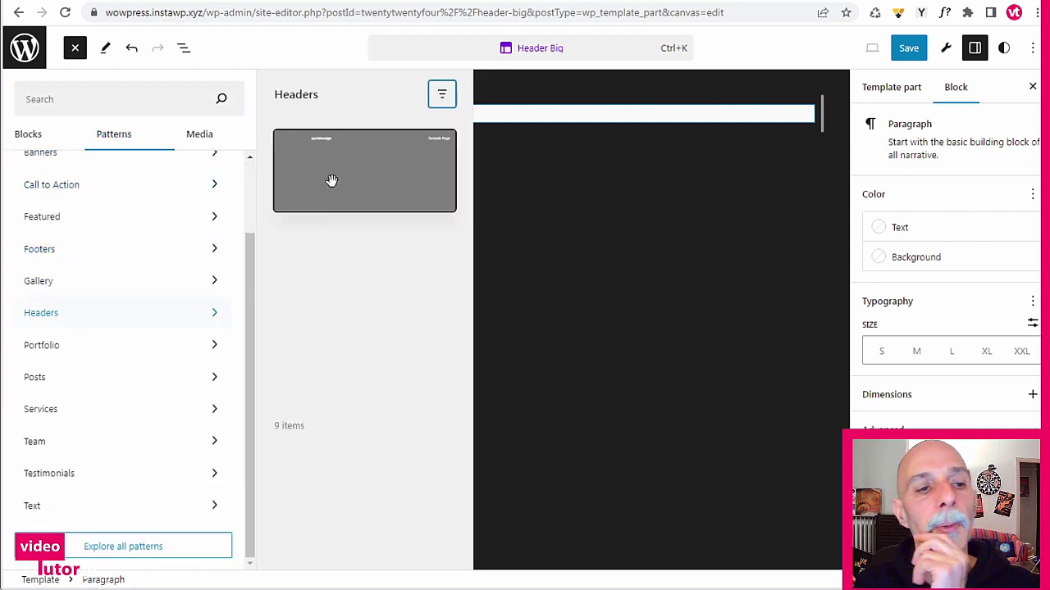
scroll(363, 164, "down", 3)
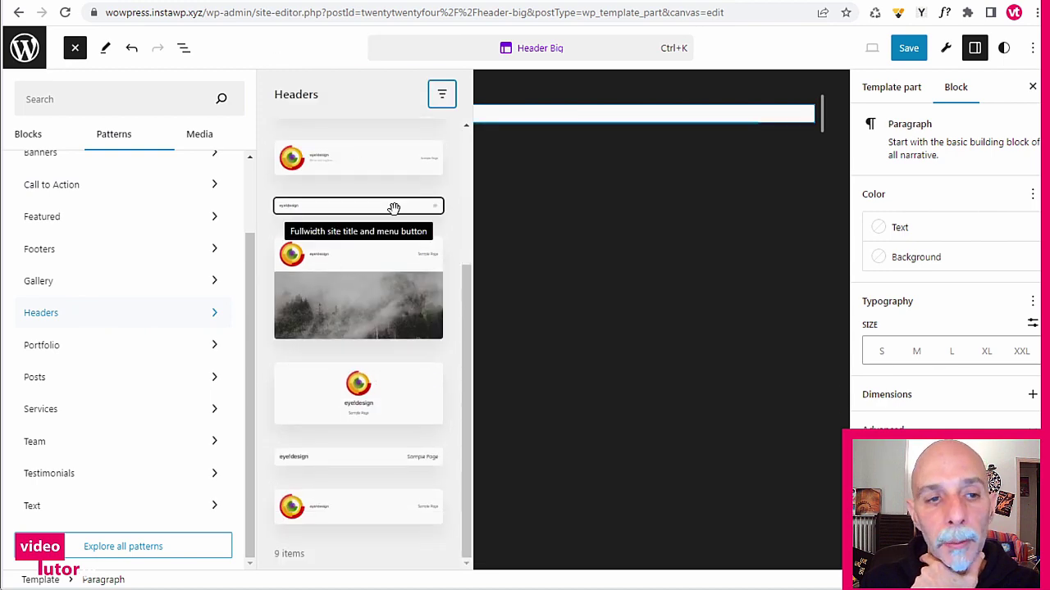
left_click(358, 324)
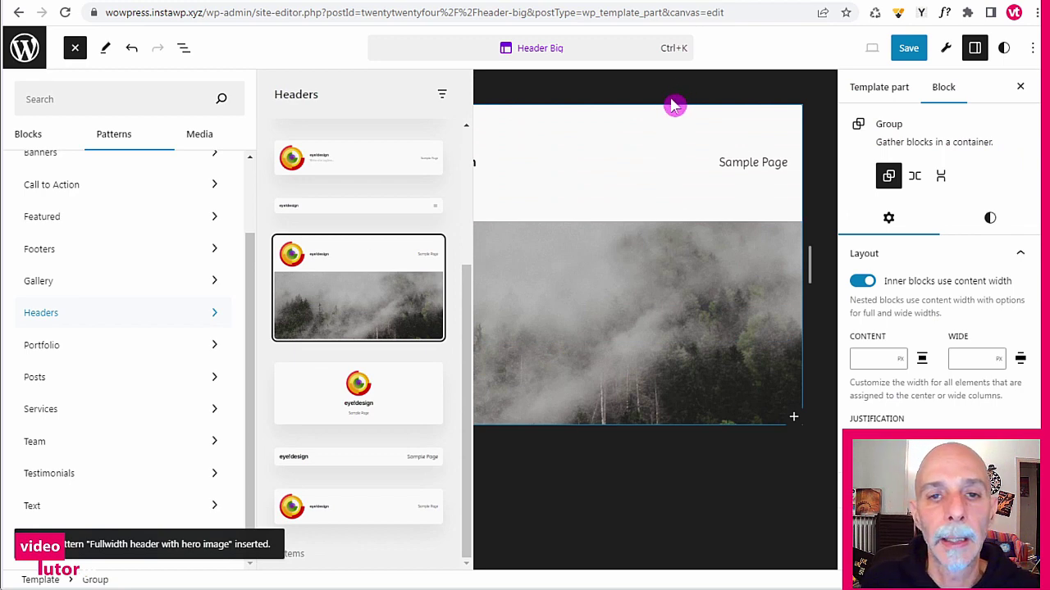
left_click(674, 104)
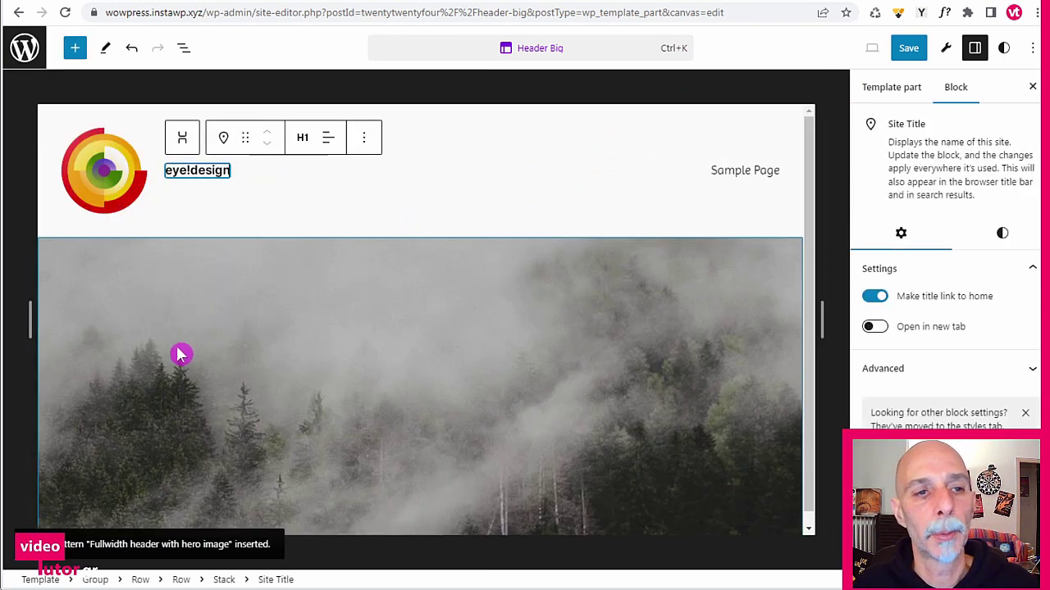
- Set the site logo's image width to 80
left_click(113, 189)
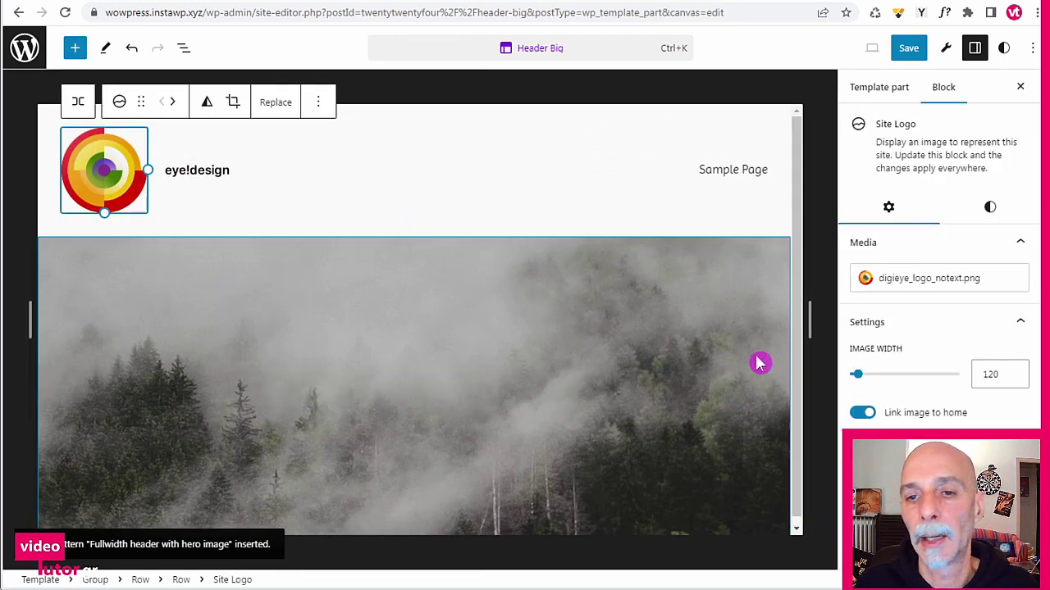
double_click(993, 375)
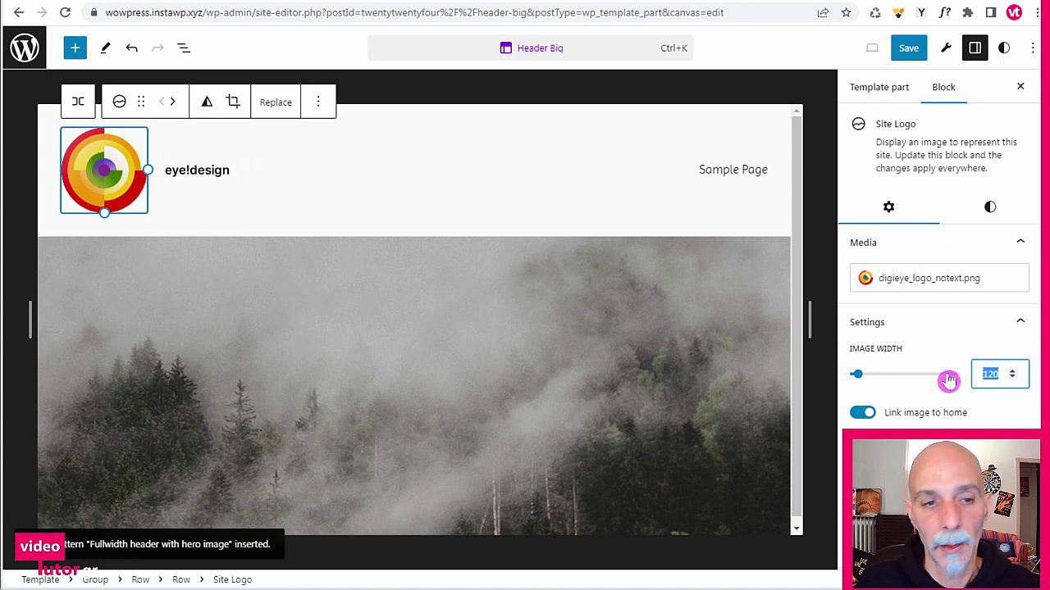
type("80")
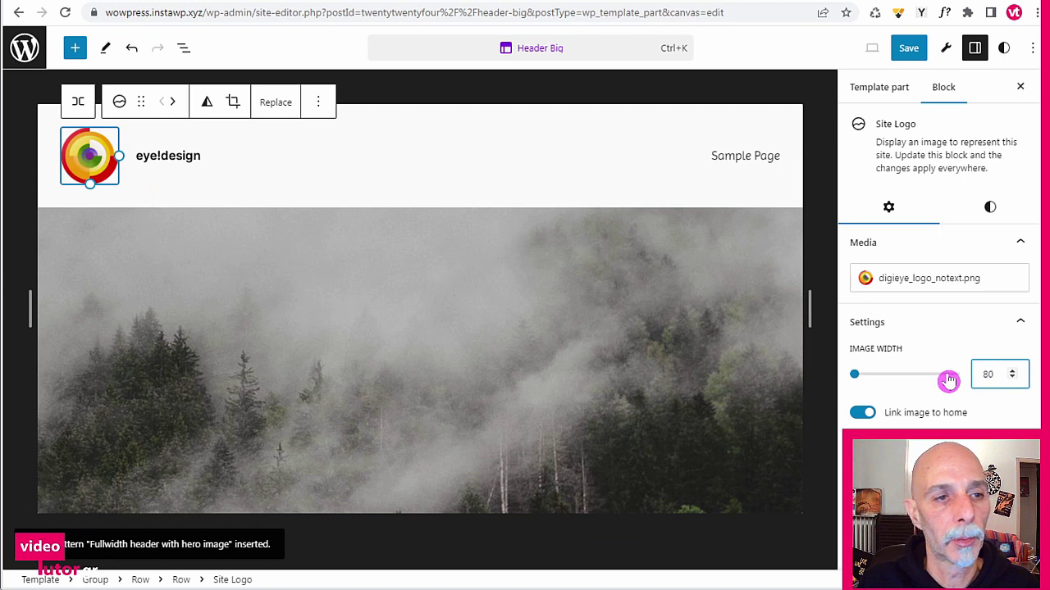
- View the style settings of the site title in the header
left_click(175, 159)
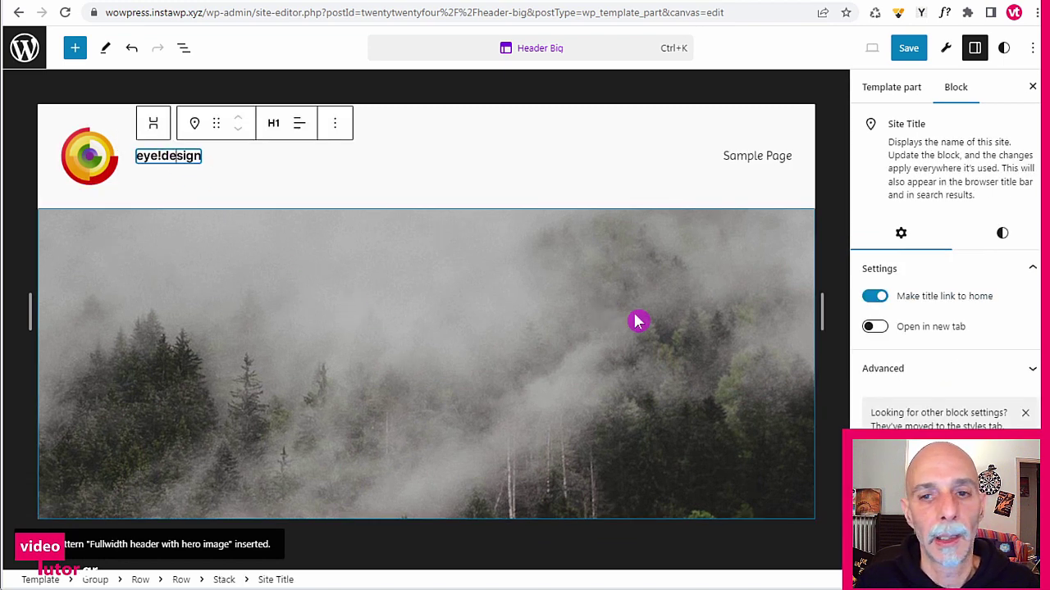
left_click(999, 235)
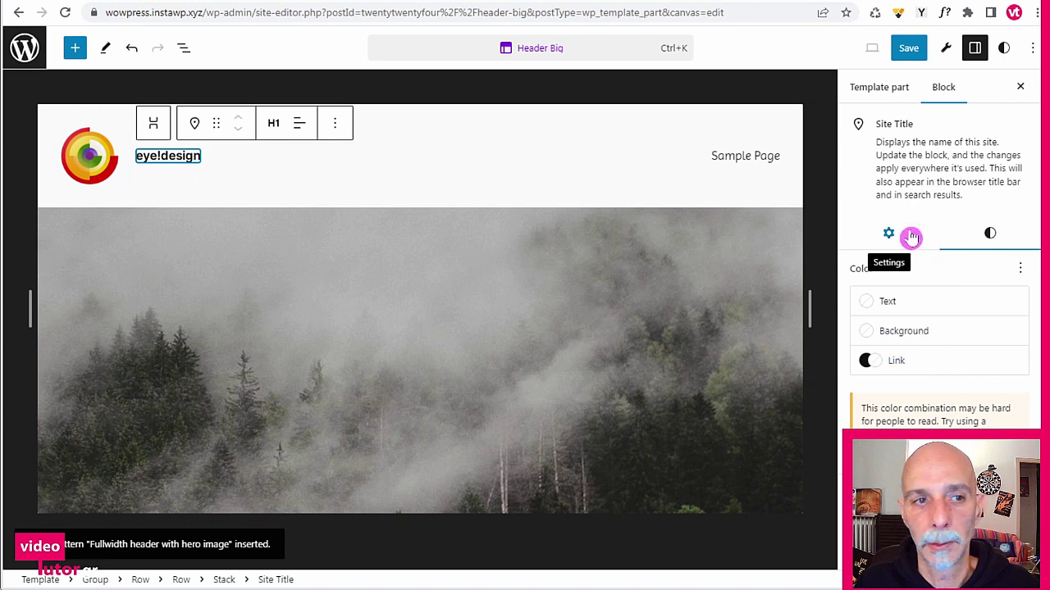
- Enable the Font family typography option for the header's Navigation block and set its font to Inter
left_click(725, 164)
left_click(184, 49)
left_click(94, 200)
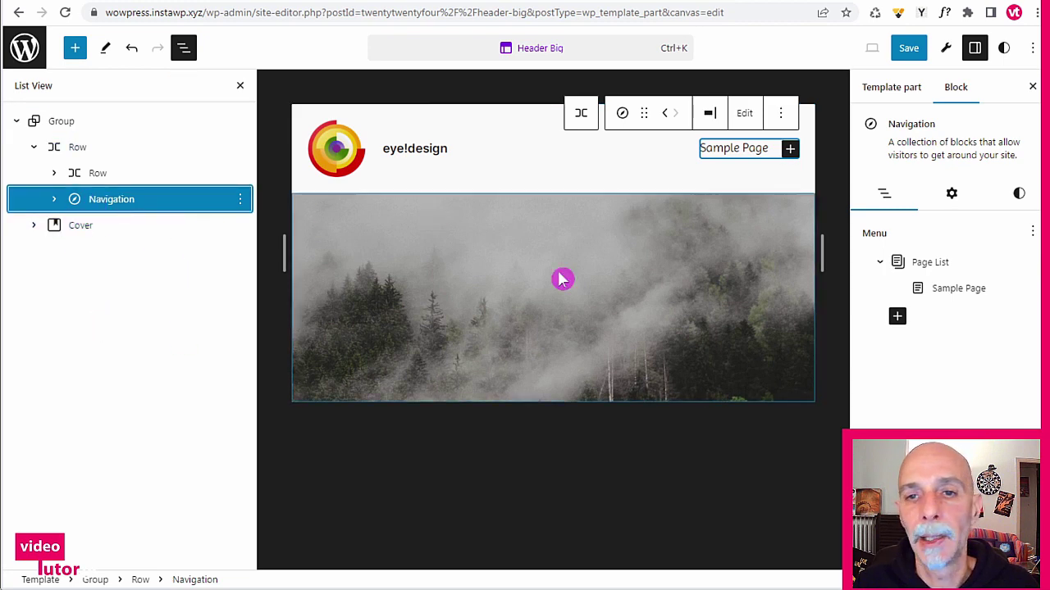
left_click(1018, 193)
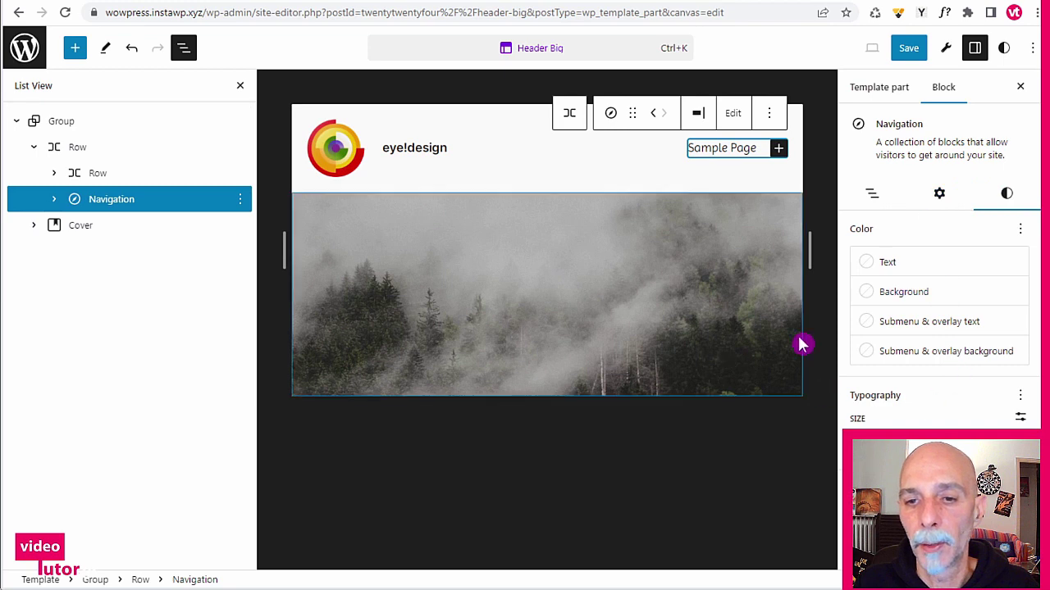
scroll(910, 342, "down", 1)
scroll(910, 347, "up", 1)
scroll(909, 344, "up", 1)
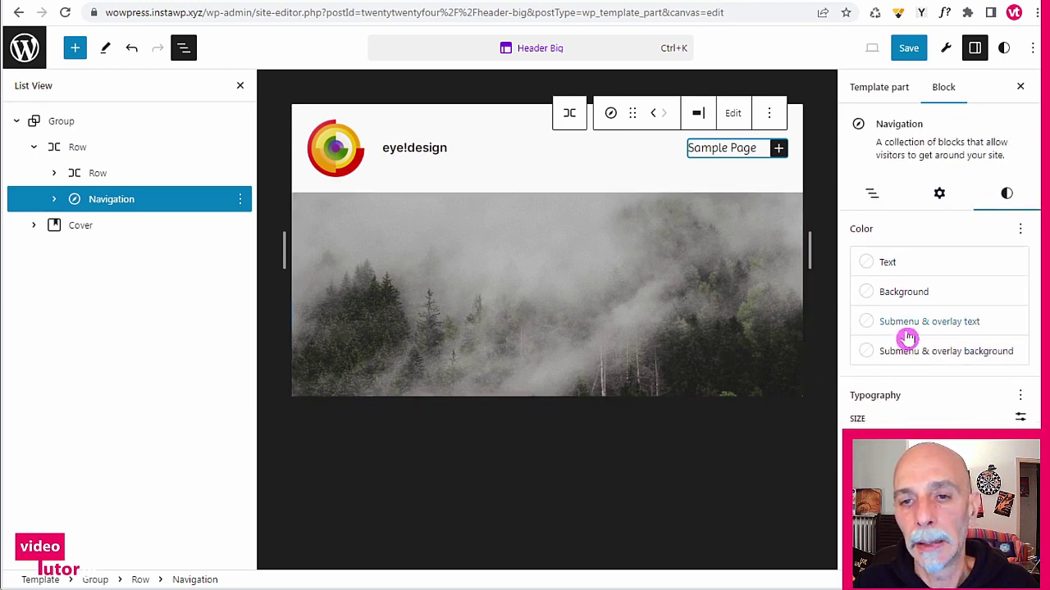
scroll(913, 269, "down", 2)
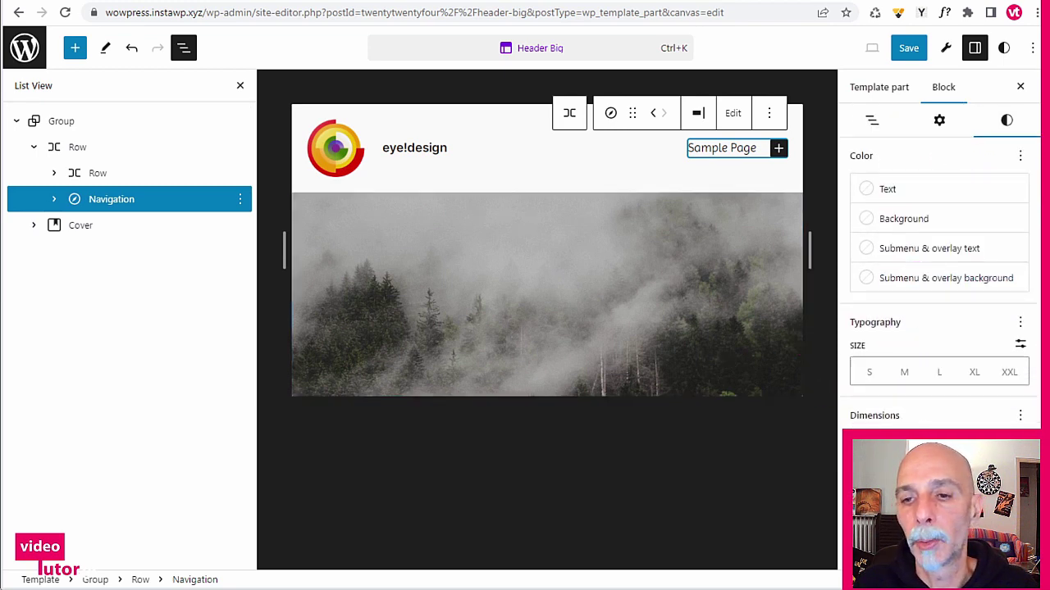
left_click(1021, 324)
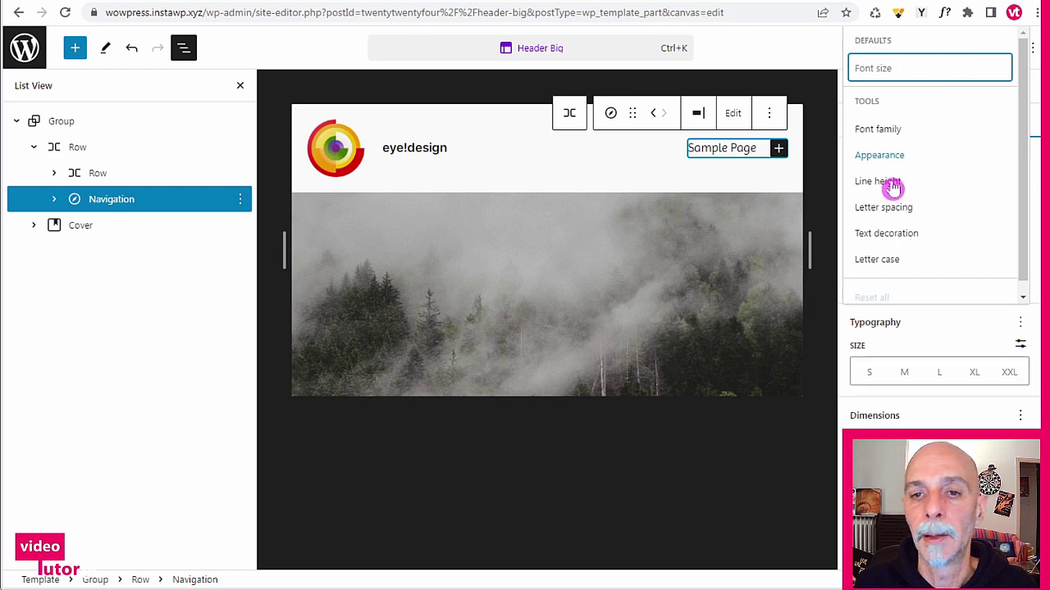
left_click(883, 131)
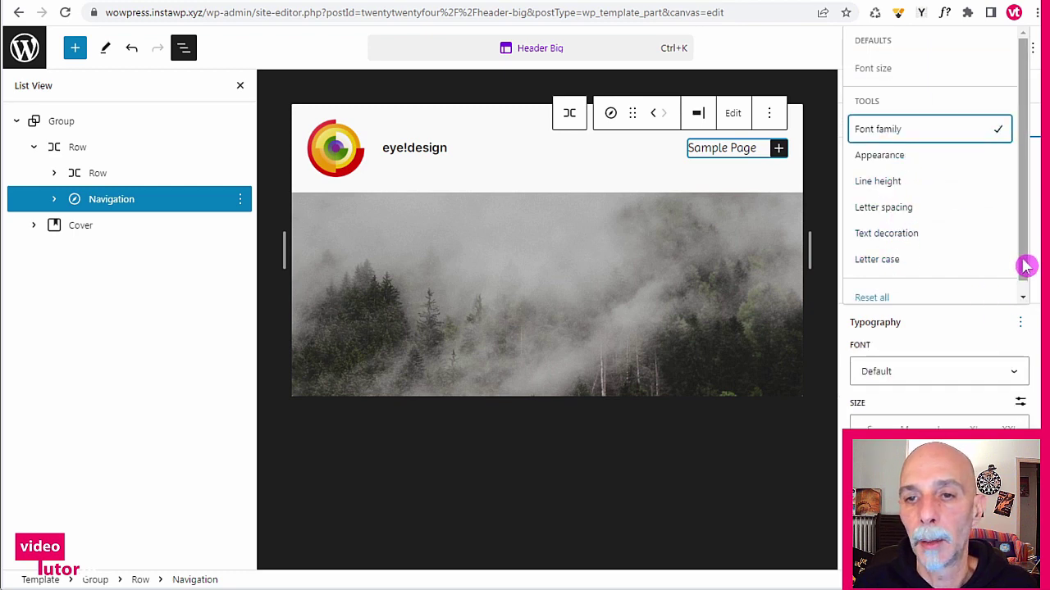
left_click(951, 376)
left_click(909, 405)
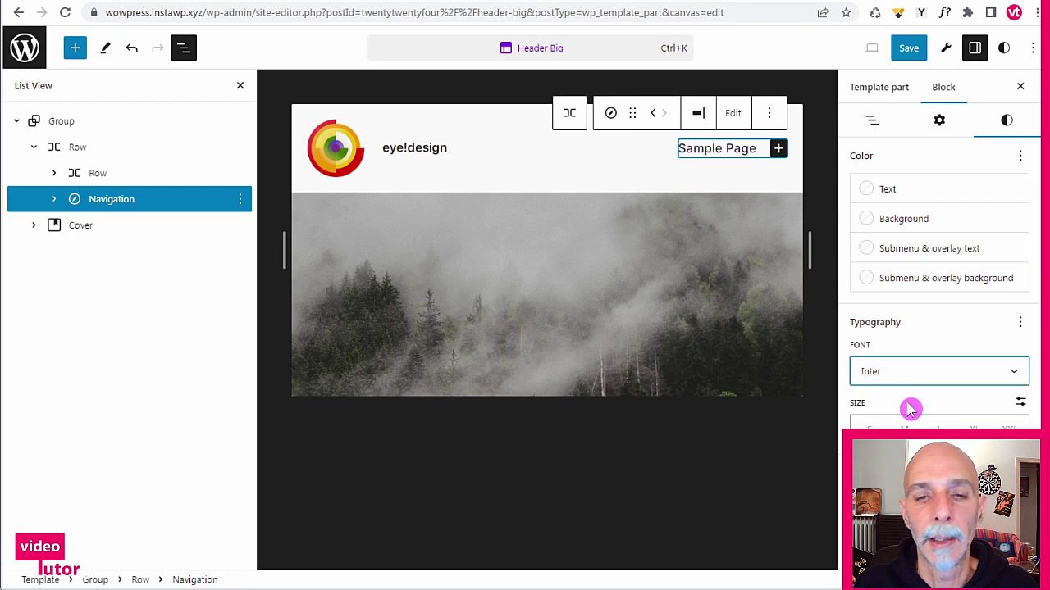
- Enable the Font family typography option for the Site Title block
left_click(399, 146)
left_click(1001, 238)
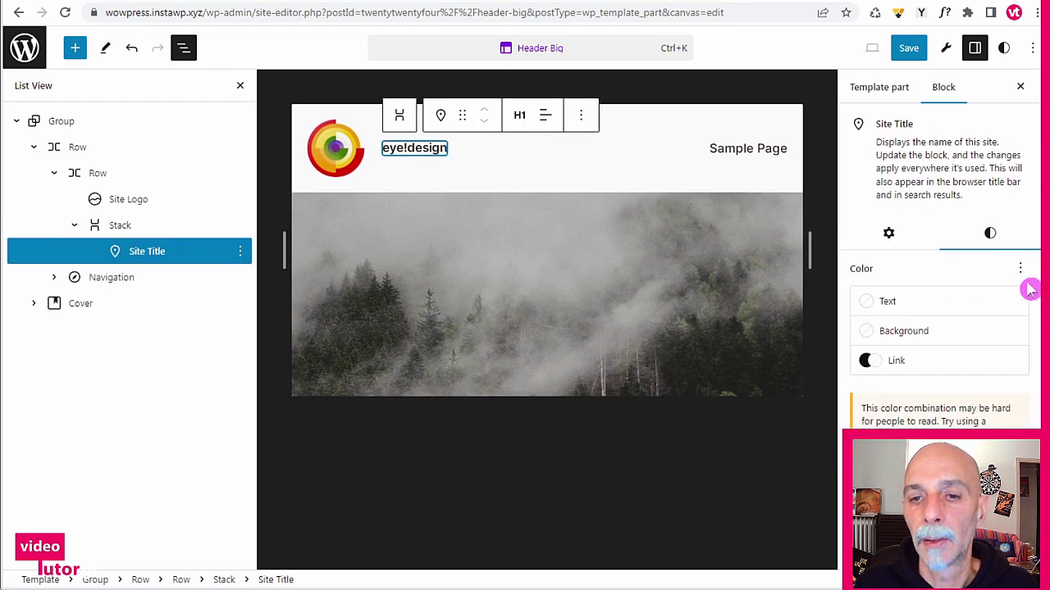
scroll(984, 277, "down", 3)
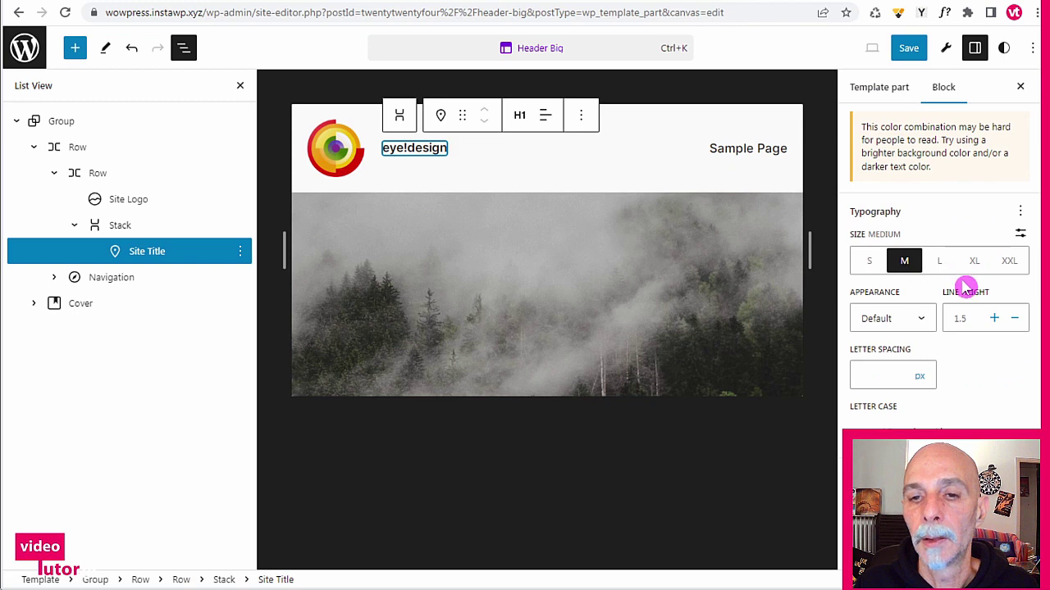
left_click(1019, 215)
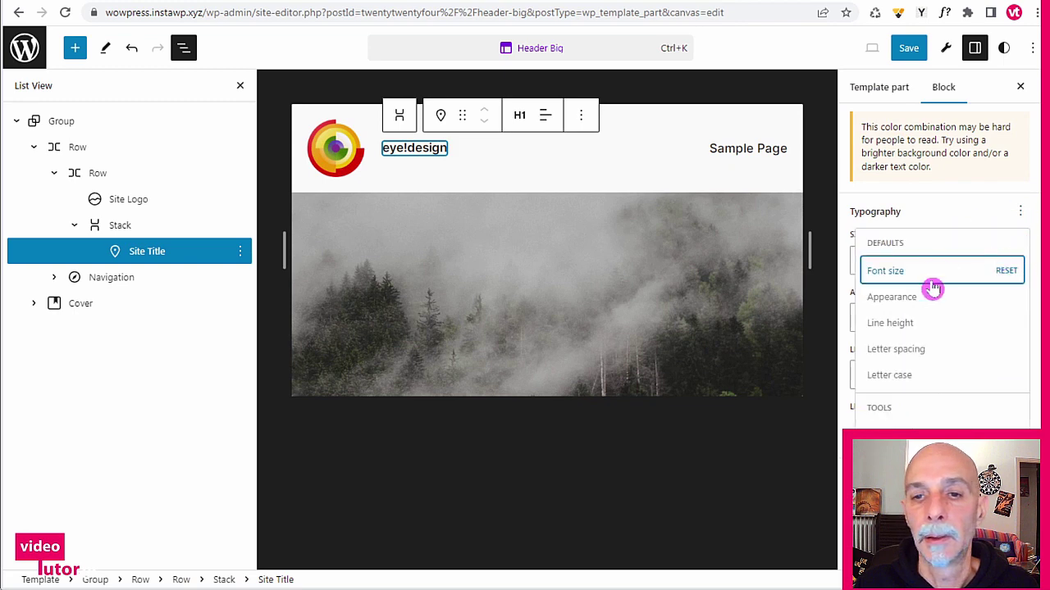
left_click(898, 435)
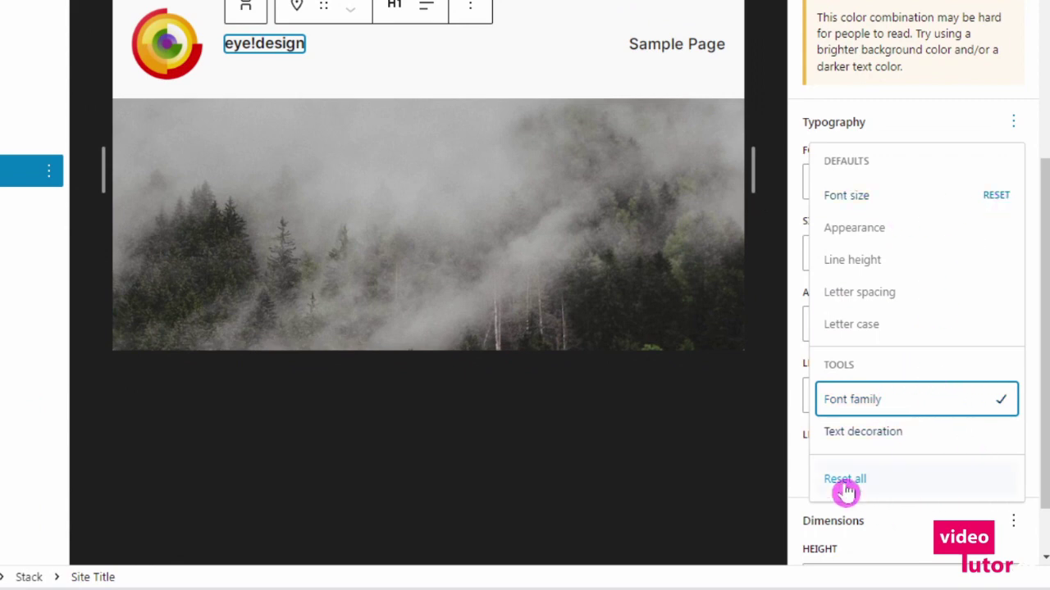
left_click(1013, 125)
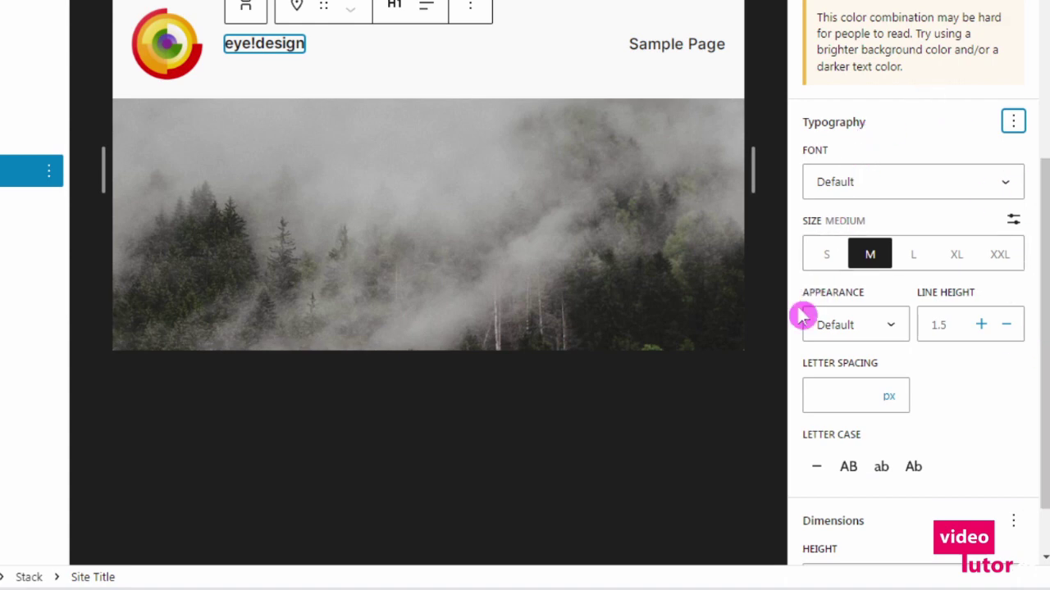
- Give the site title a custom font size of 1,4 rem and set its font to Russo One
left_click(1013, 220)
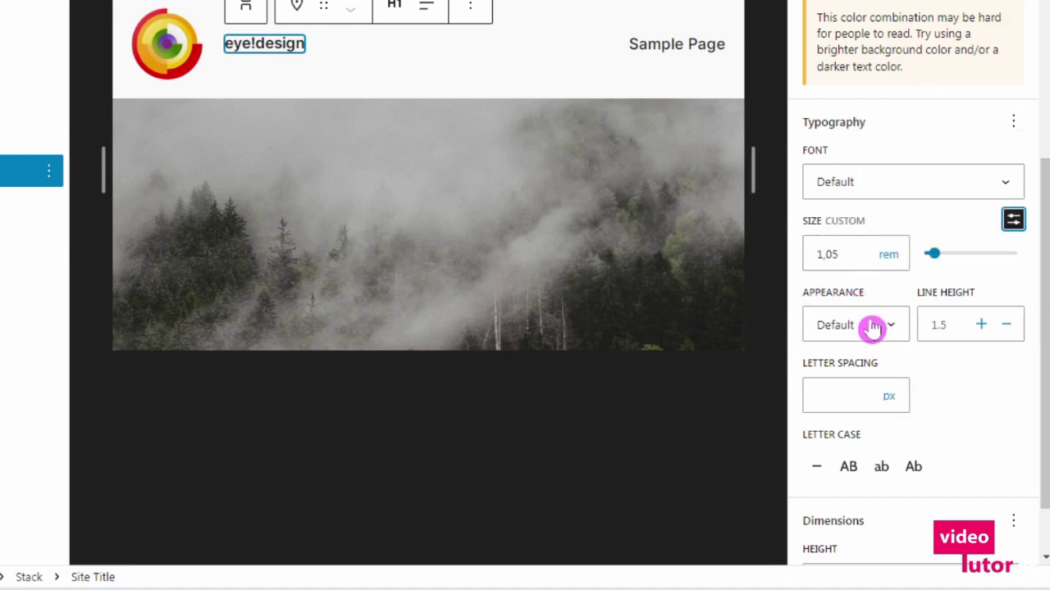
left_click(848, 256)
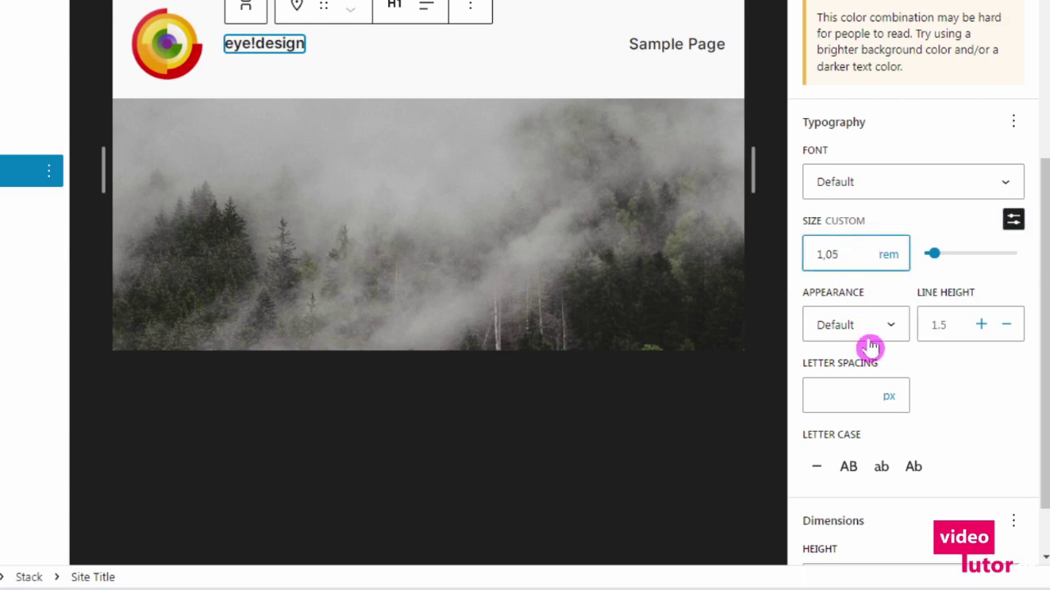
key("BackSpace")
key("BackSpace")
type(",4")
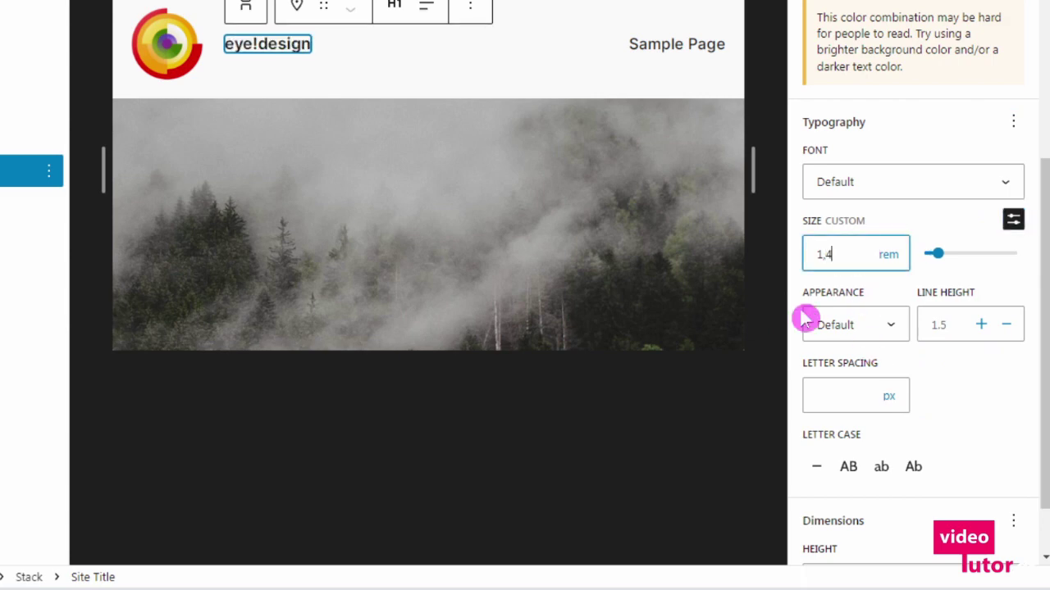
left_click(836, 189)
left_click(850, 292)
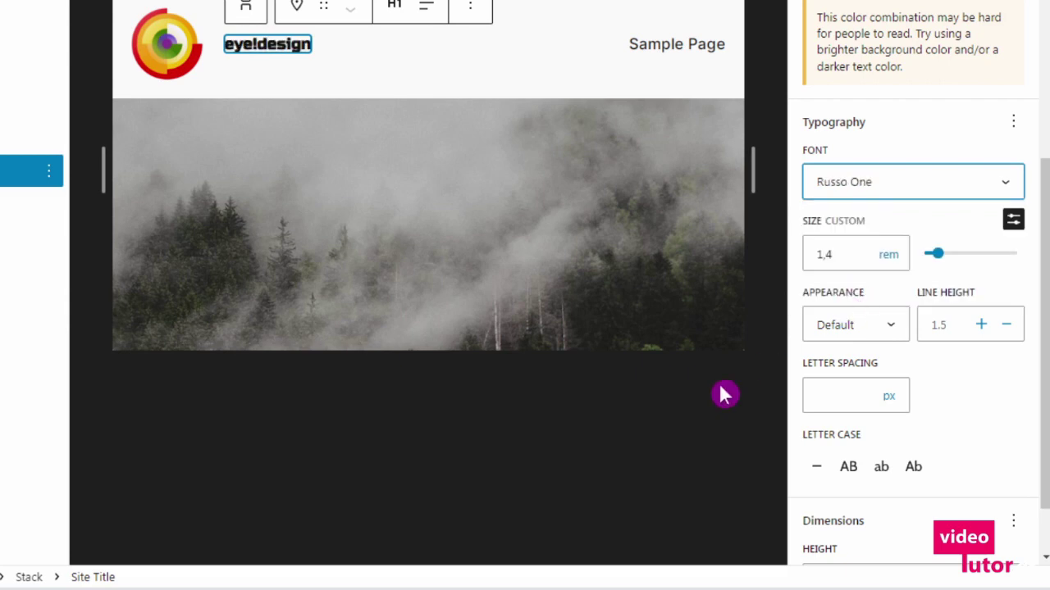
- Try the Semi Bold appearance on the site title
left_click(845, 336)
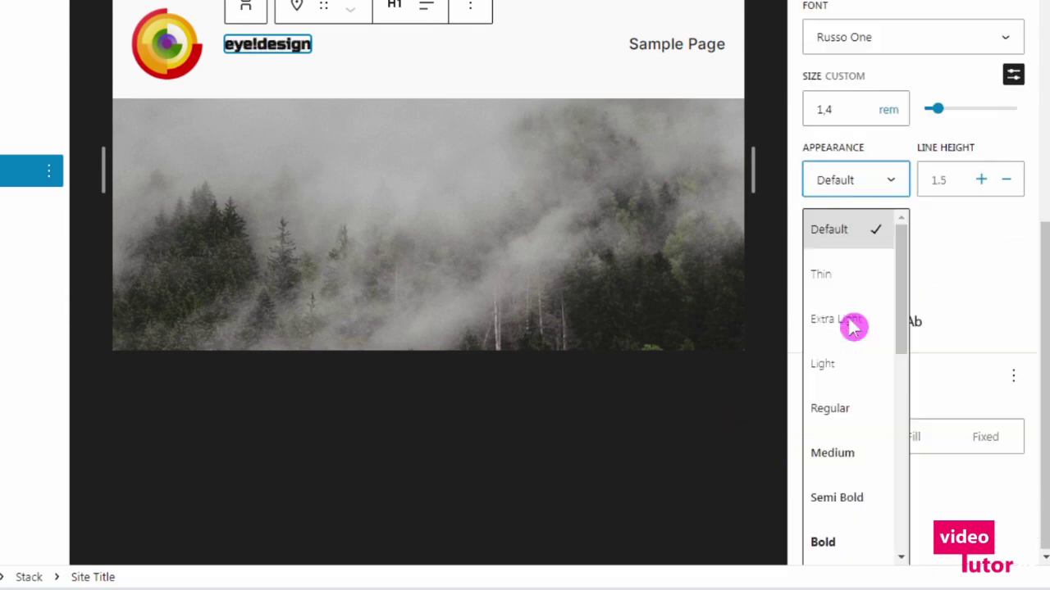
scroll(853, 340, "down", 3)
scroll(845, 336, "up", 2)
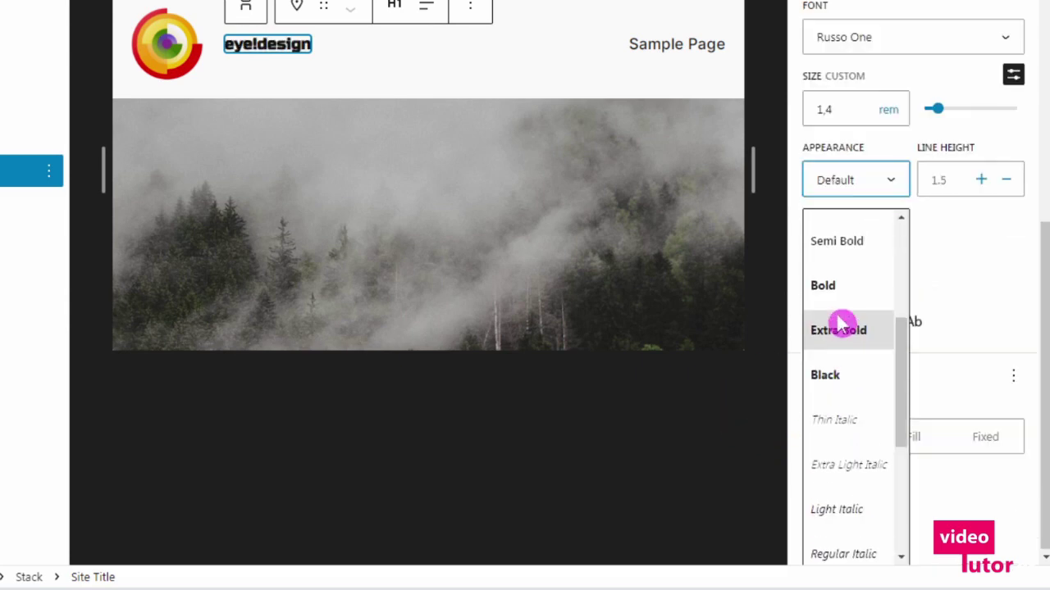
left_click(837, 317)
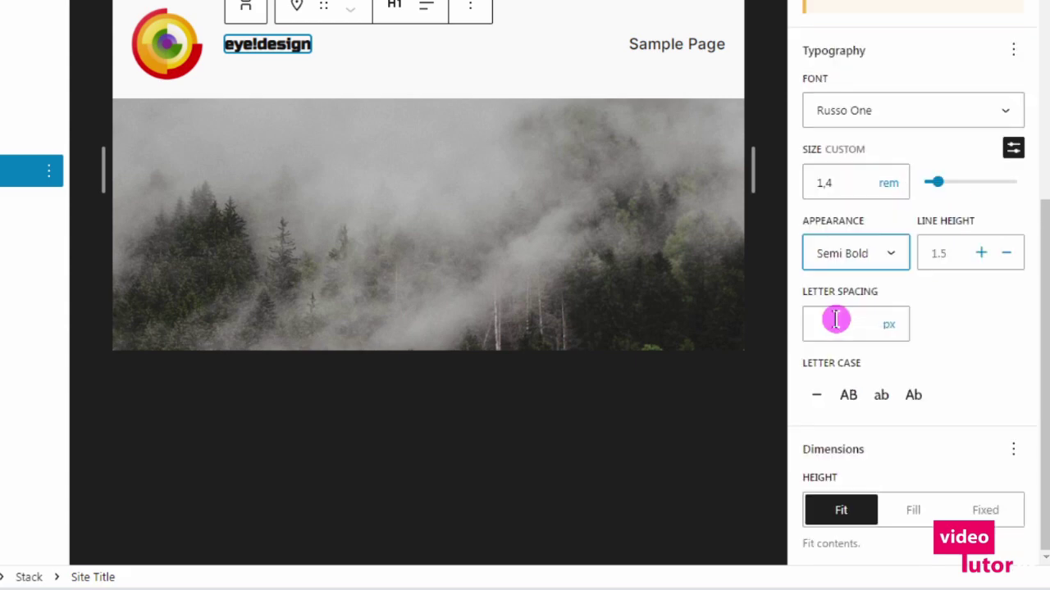
- Set the site title's appearance to Medium
left_click(855, 261)
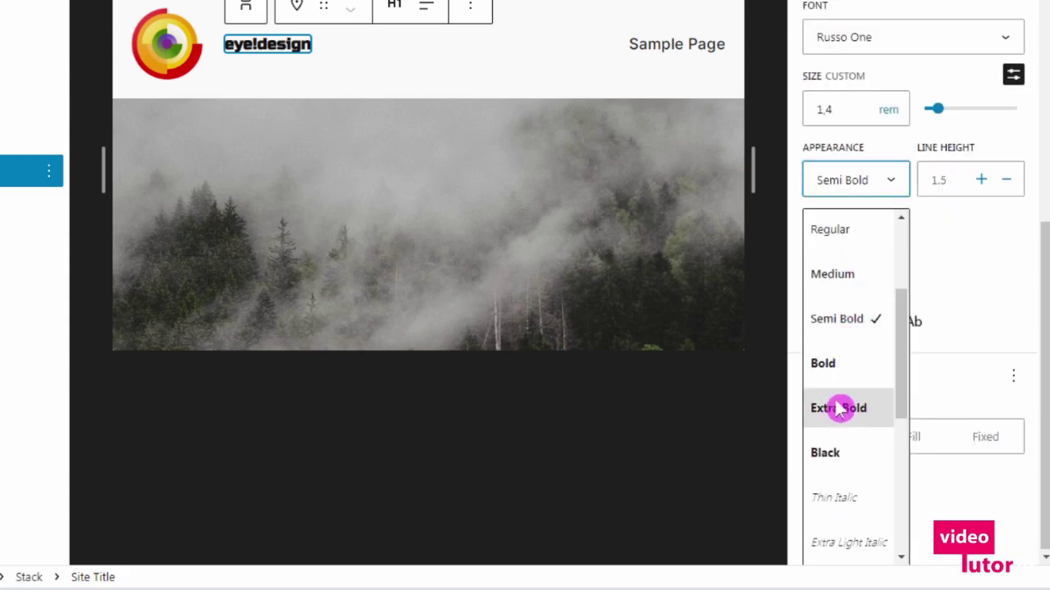
scroll(838, 409, "up", 2)
left_click(835, 369)
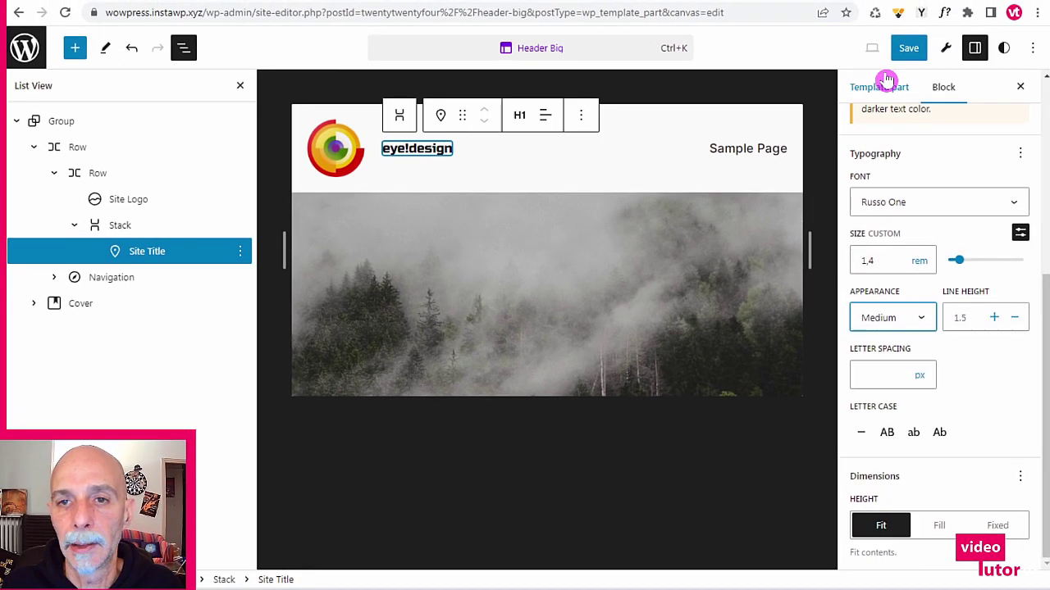
- Set the site title's default link colour to the first white theme colour and save the template part
scroll(960, 171, "up", 5)
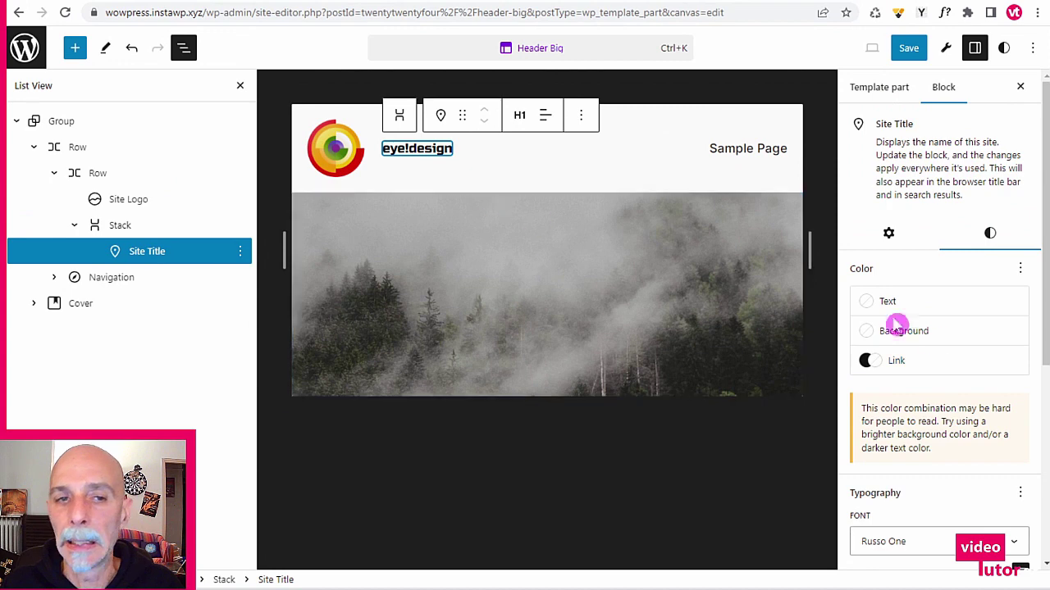
left_click(913, 361)
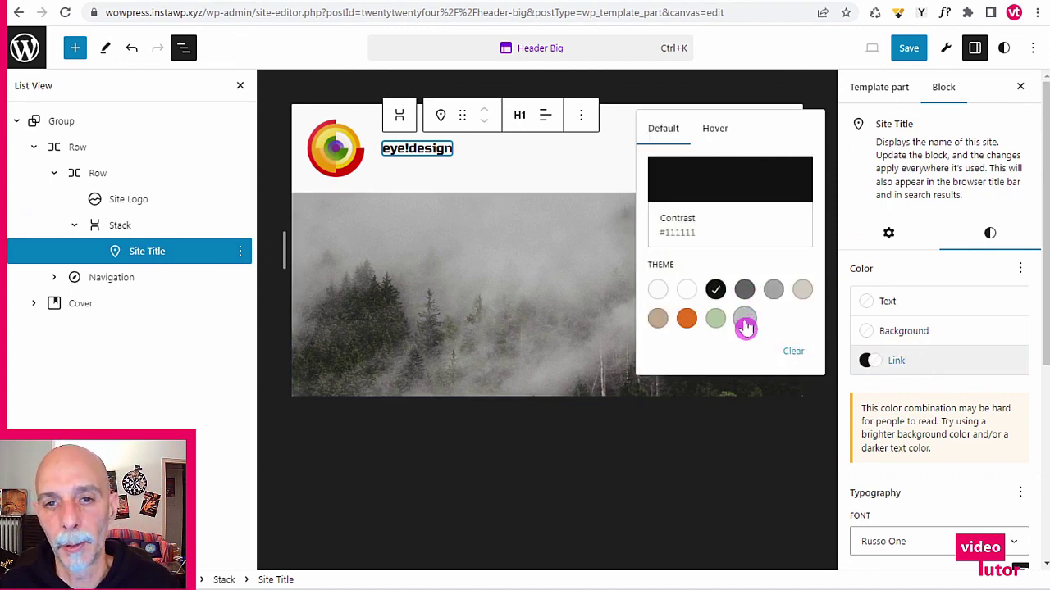
left_click(656, 289)
left_click(908, 51)
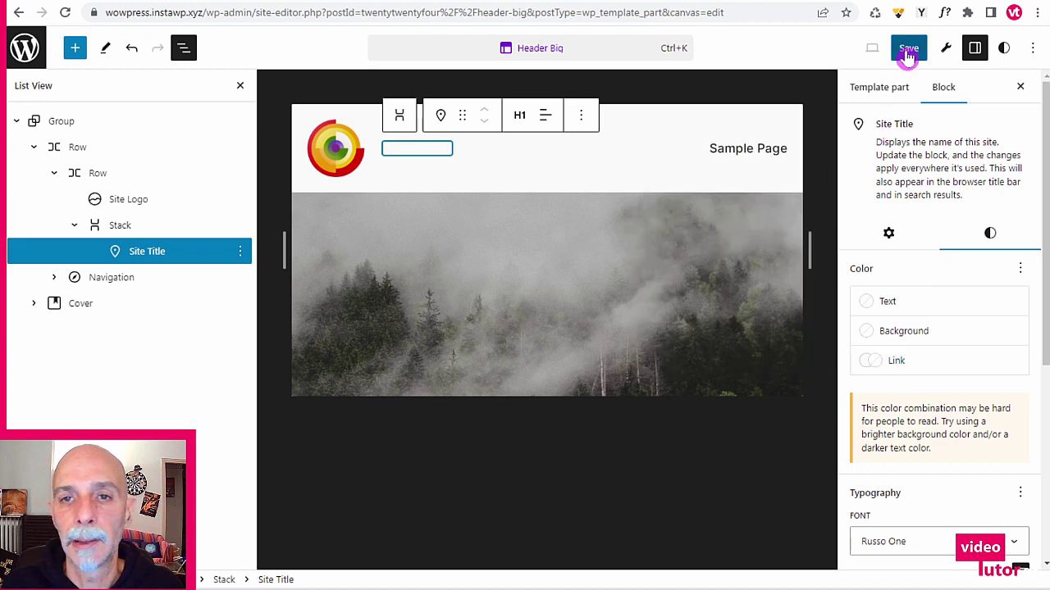
left_click(905, 52)
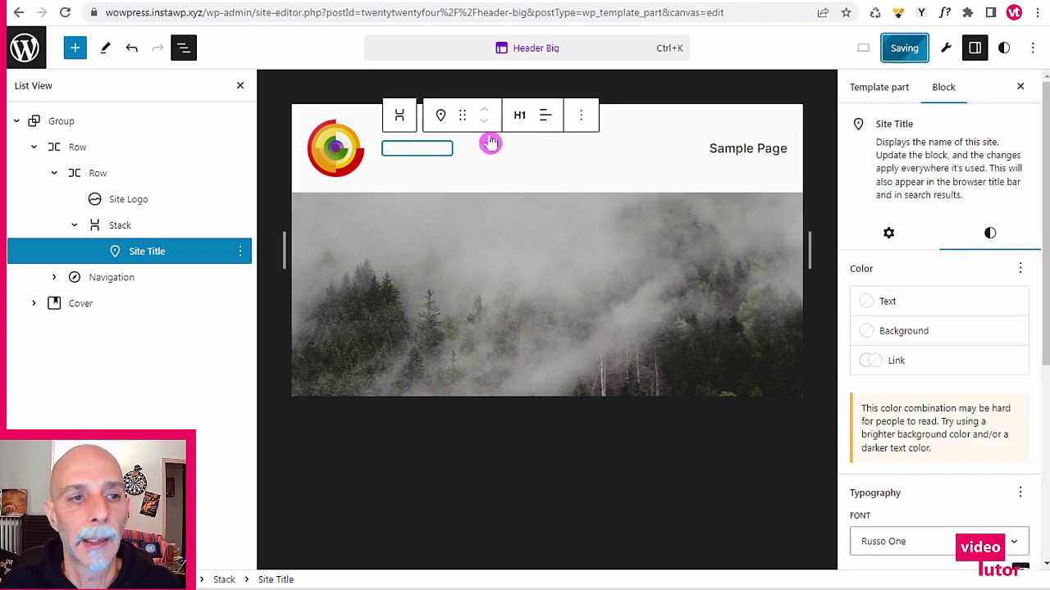
- Replace the Cover block's forest image with the Pexels desk photo numbered 4348401, uploading it to the media library
left_click(94, 152)
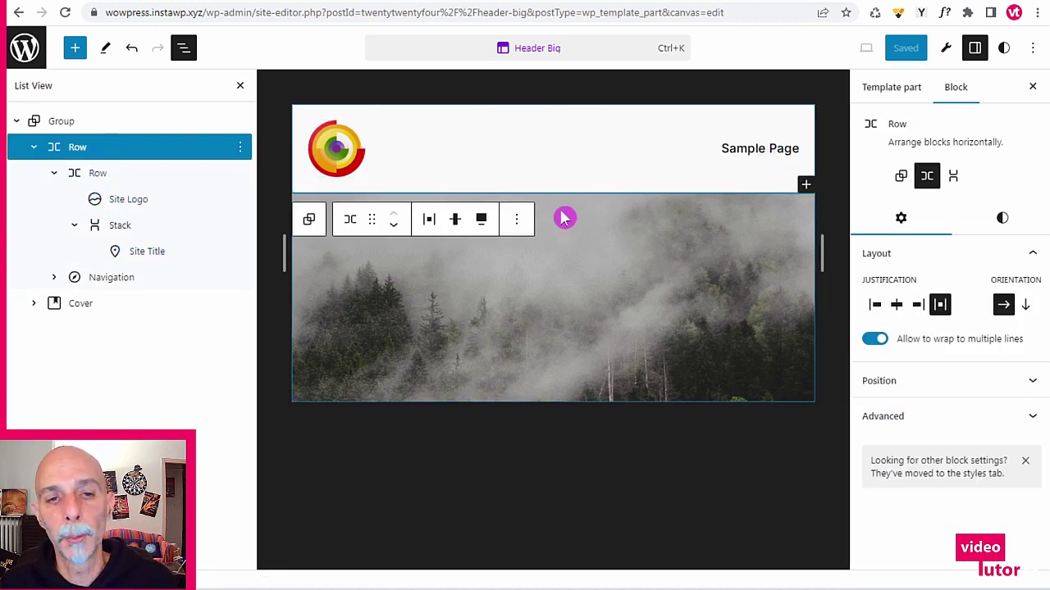
left_click(572, 342)
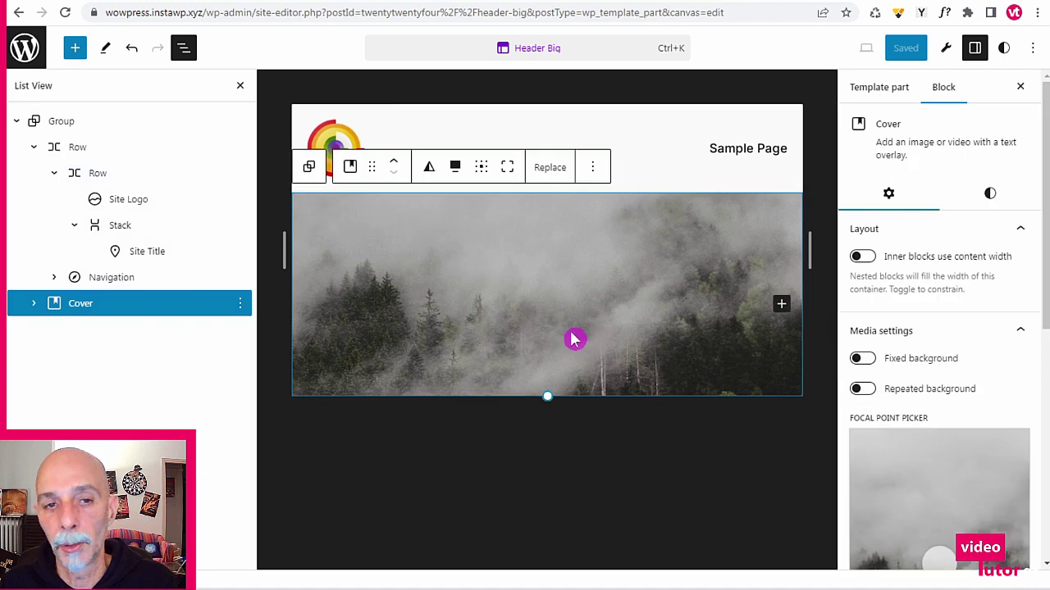
left_click(563, 287)
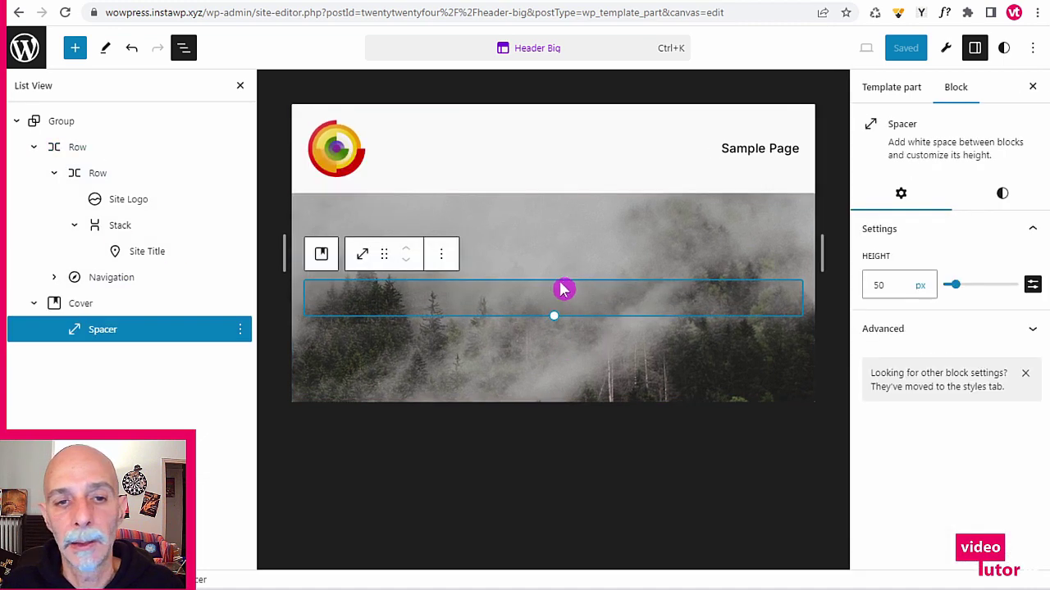
left_click(667, 246)
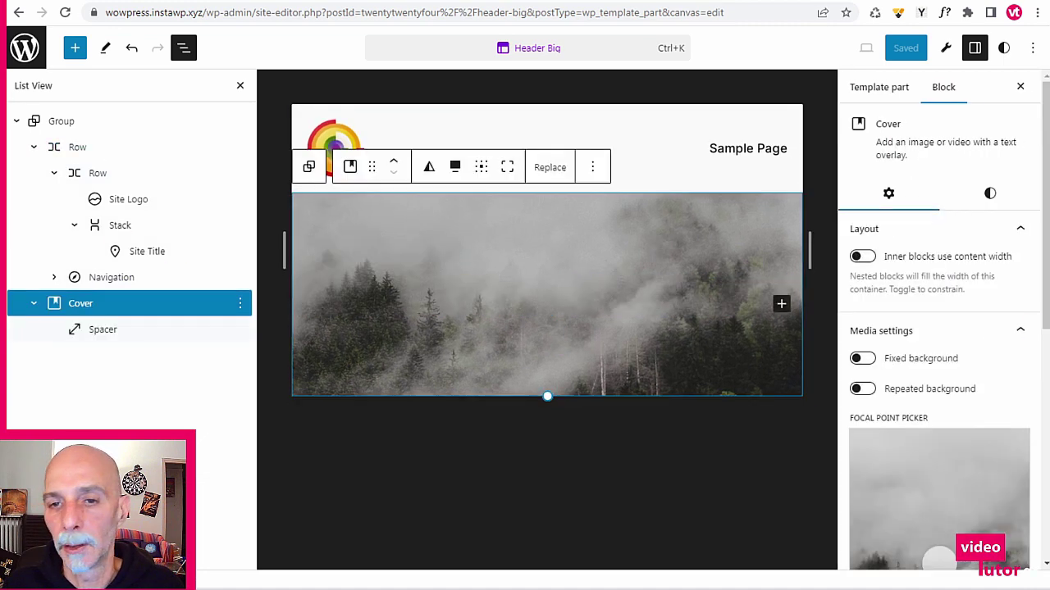
left_click(550, 168)
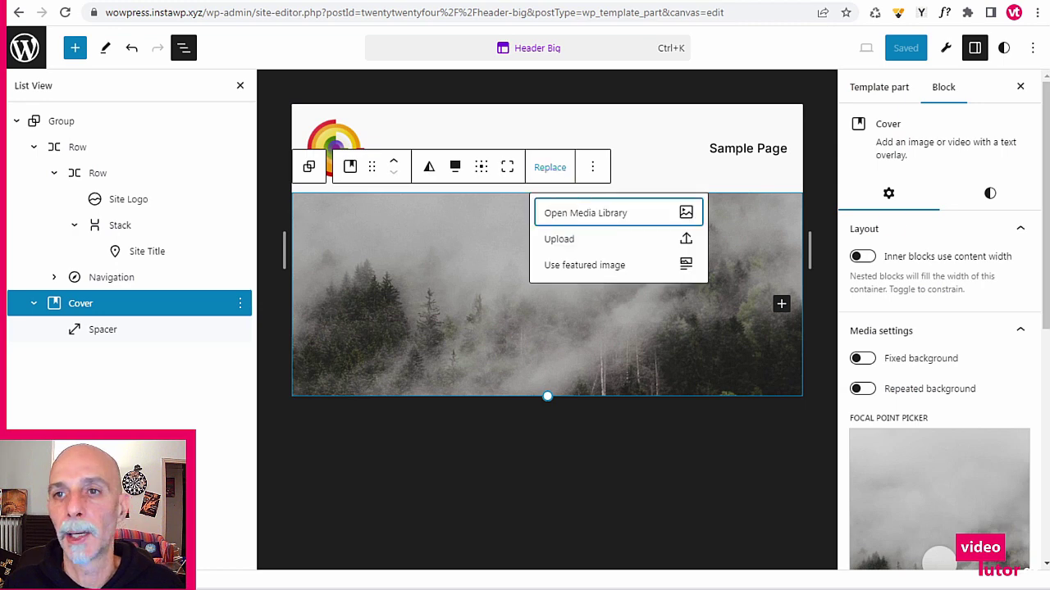
left_click(595, 215)
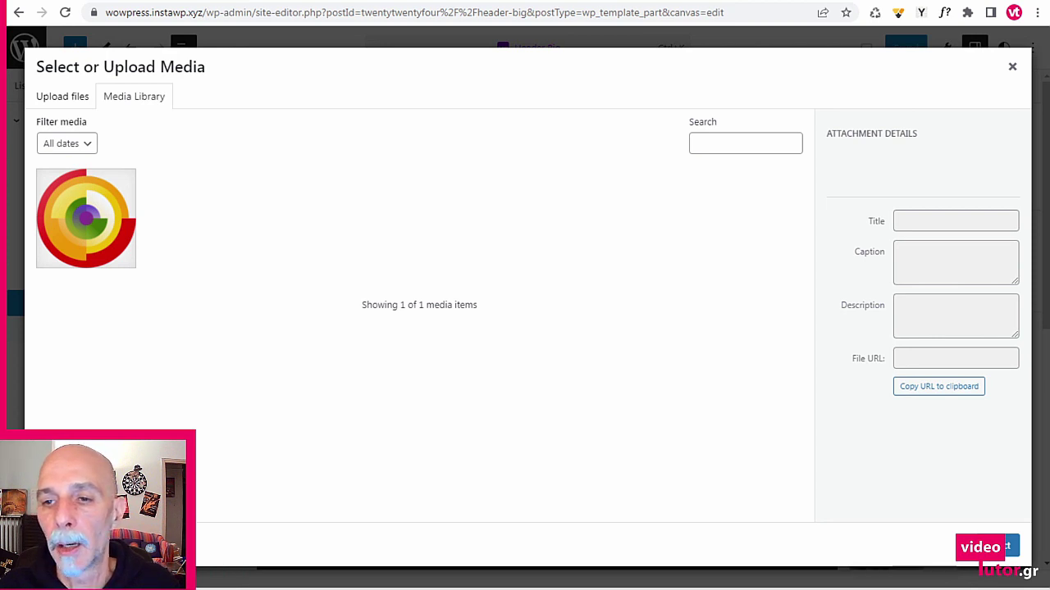
left_click_drag(983, 303, 574, 382)
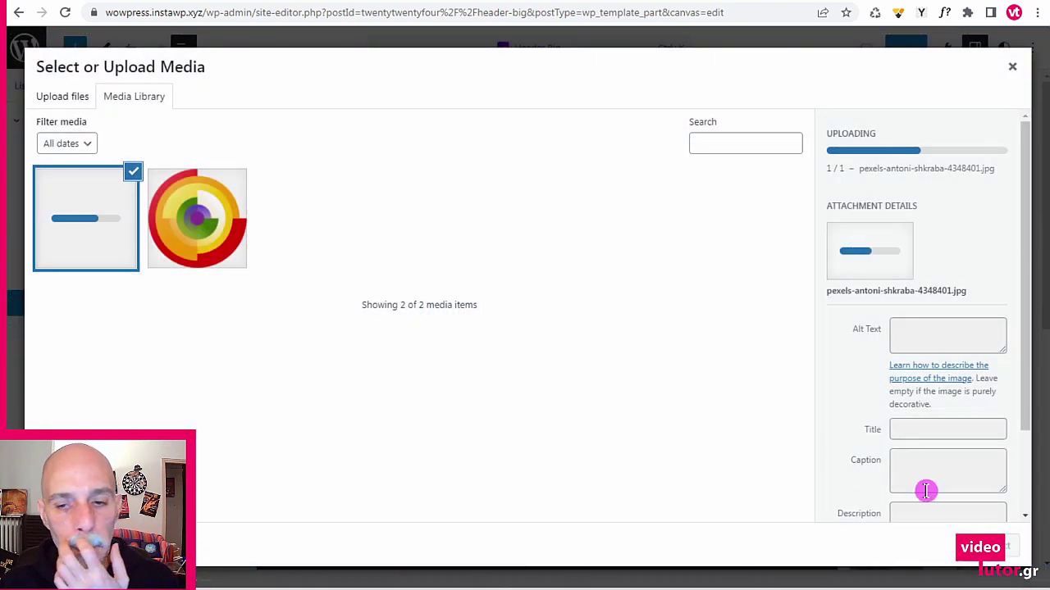
left_click(1015, 548)
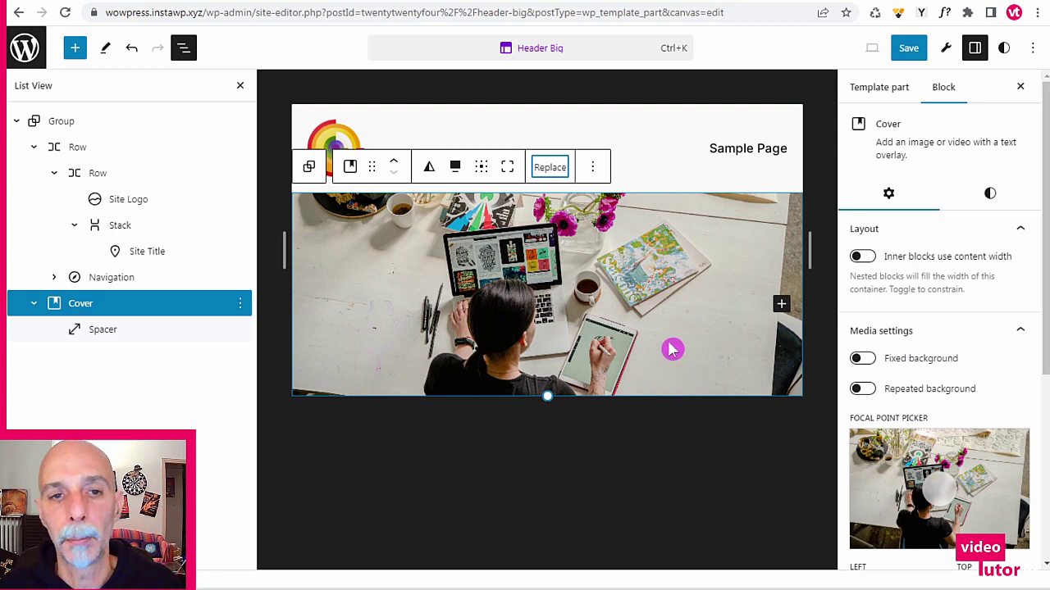
- Set the header's outer Row background to the black Contrast theme colour and its text to the off-white Base colour
left_click(460, 113)
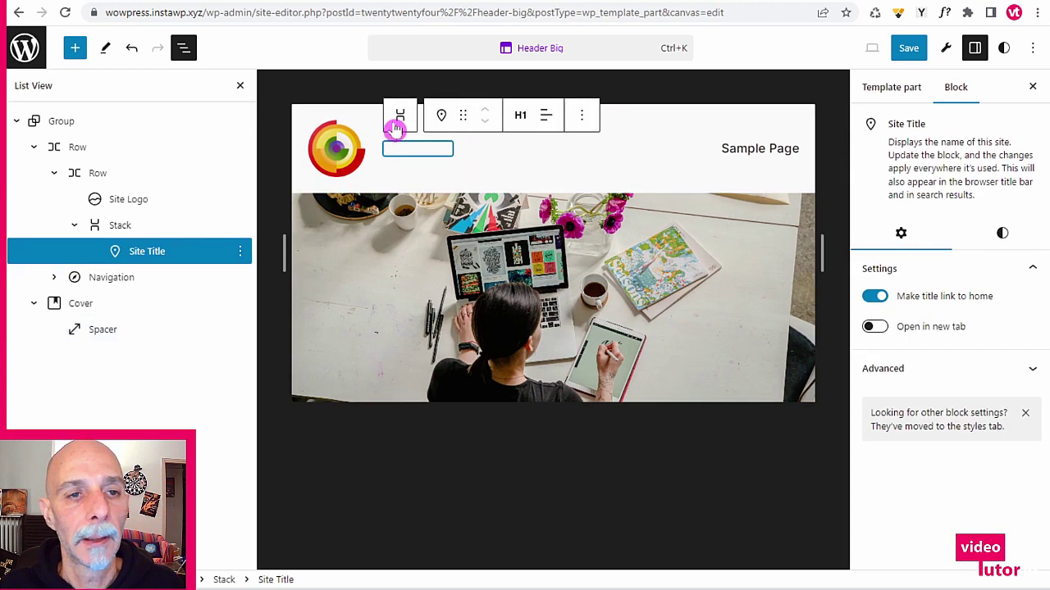
left_click(357, 116)
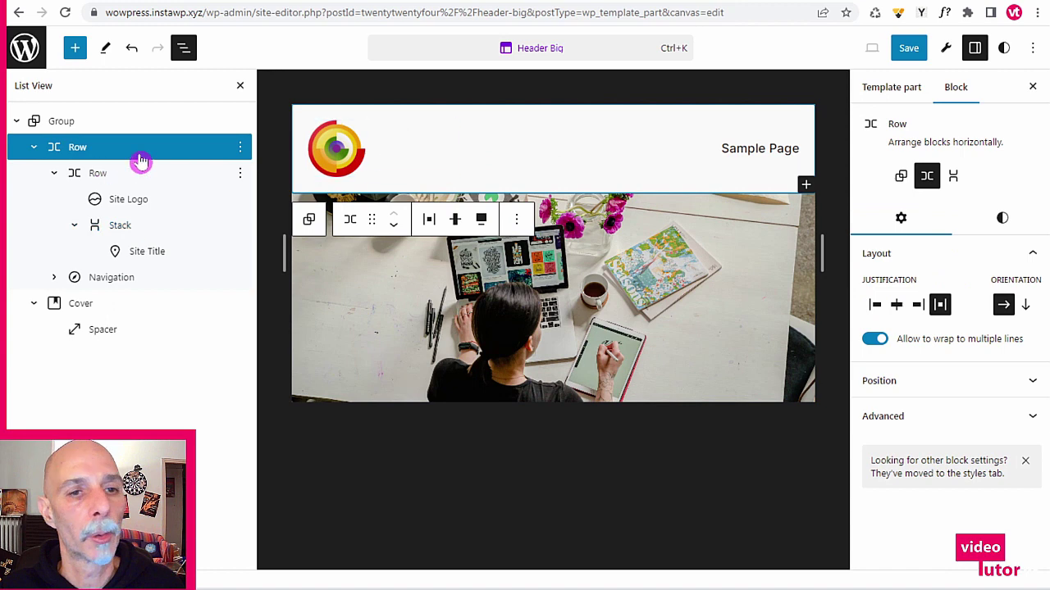
left_click(1025, 227)
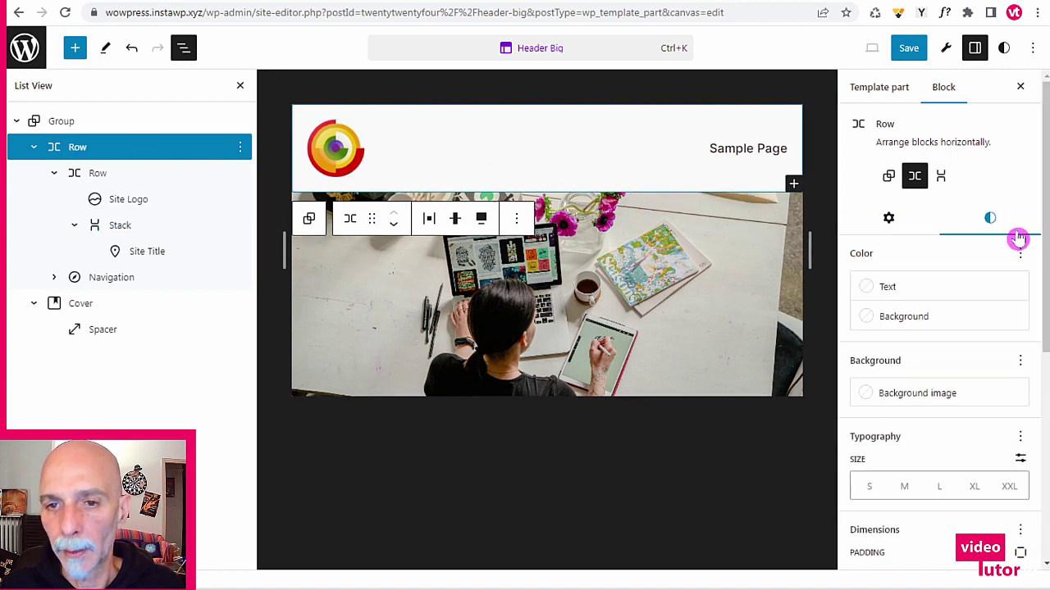
left_click(925, 322)
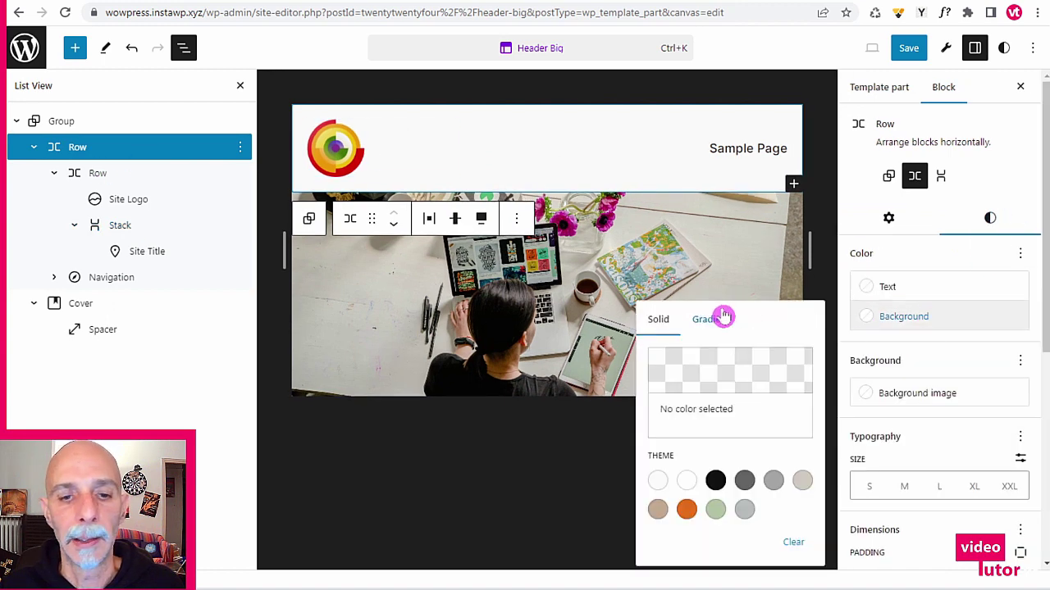
left_click(715, 480)
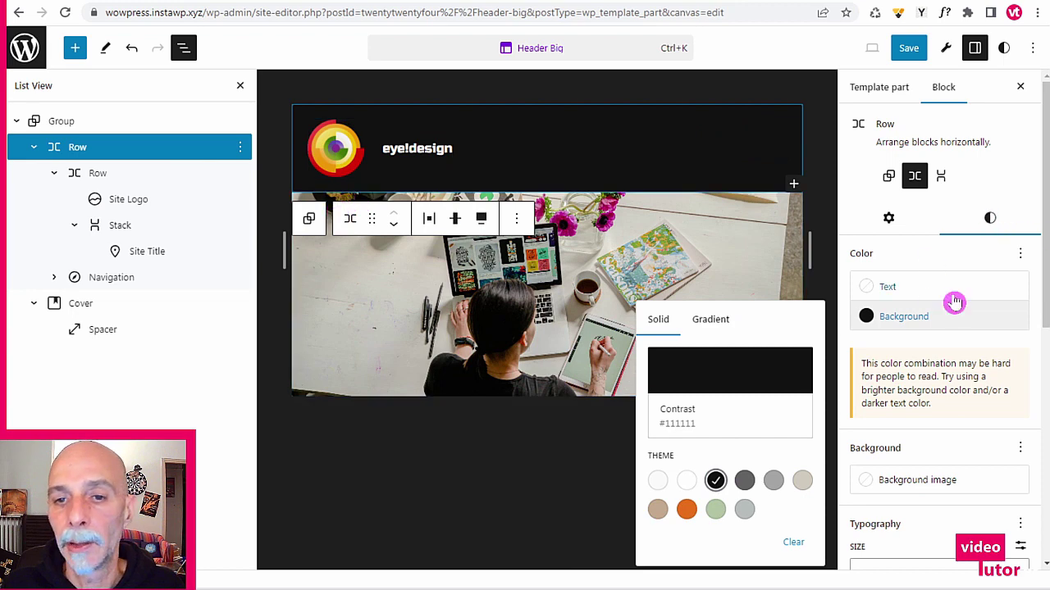
left_click(909, 292)
left_click(658, 417)
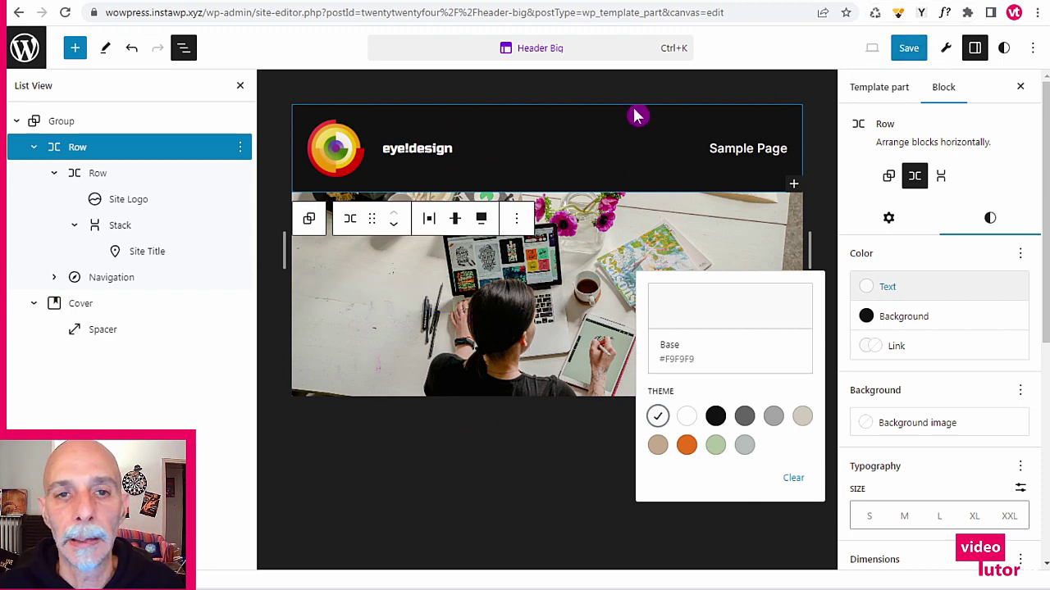
- Set the header's outer Row vertical padding to 0.5 rem
left_click(164, 150)
left_click(989, 220)
scroll(999, 193, "down", 4)
scroll(999, 193, "down", 3)
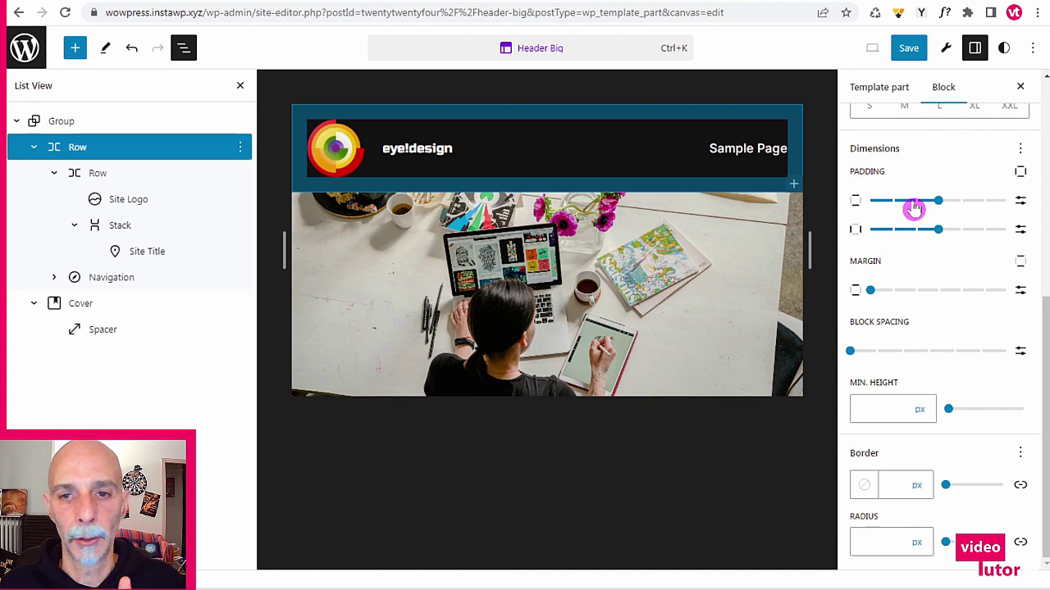
left_click_drag(938, 207, 902, 237)
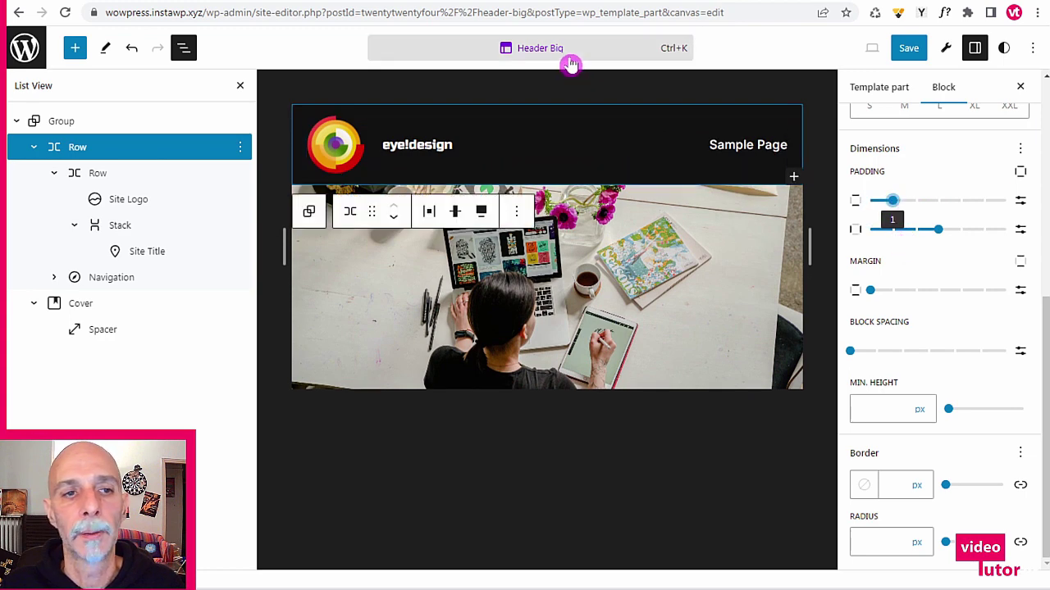
left_click(1020, 200)
left_click_drag(892, 203, 857, 206)
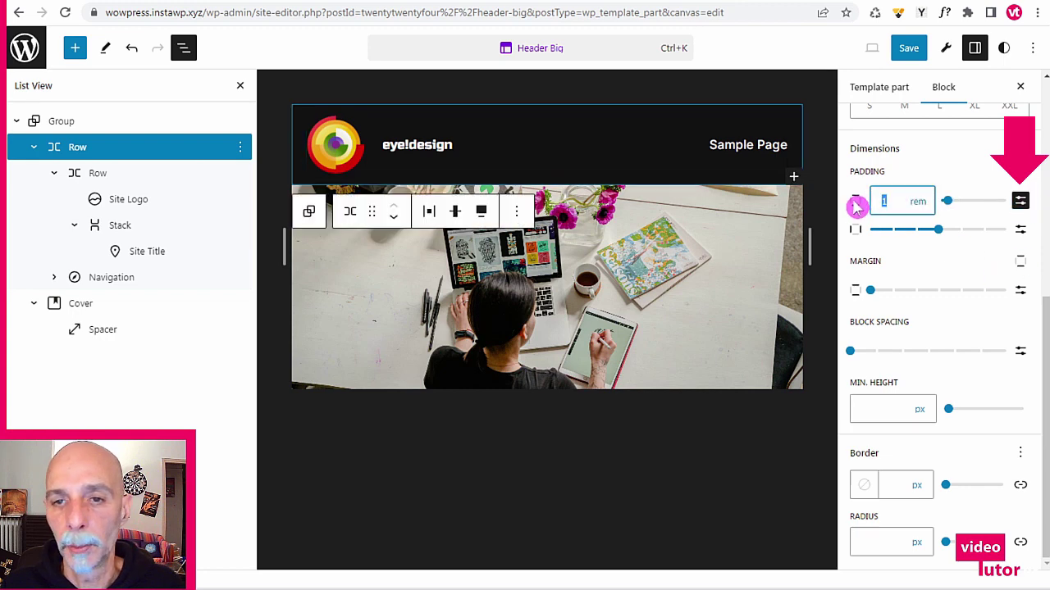
type("0.5")
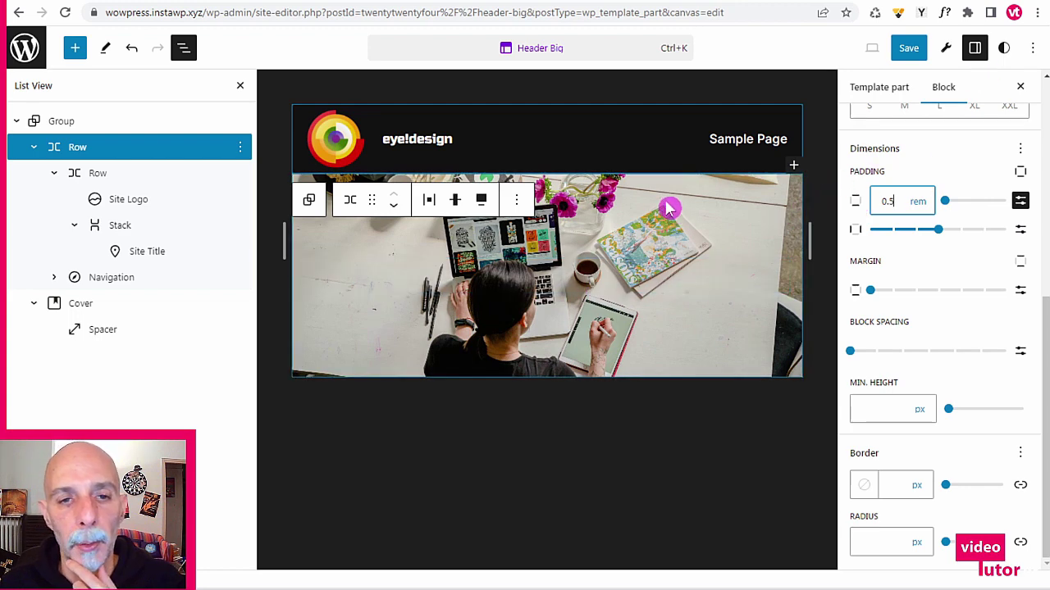
- Apply the black and red duotone preset to the Cover block's desk photo
left_click(664, 320)
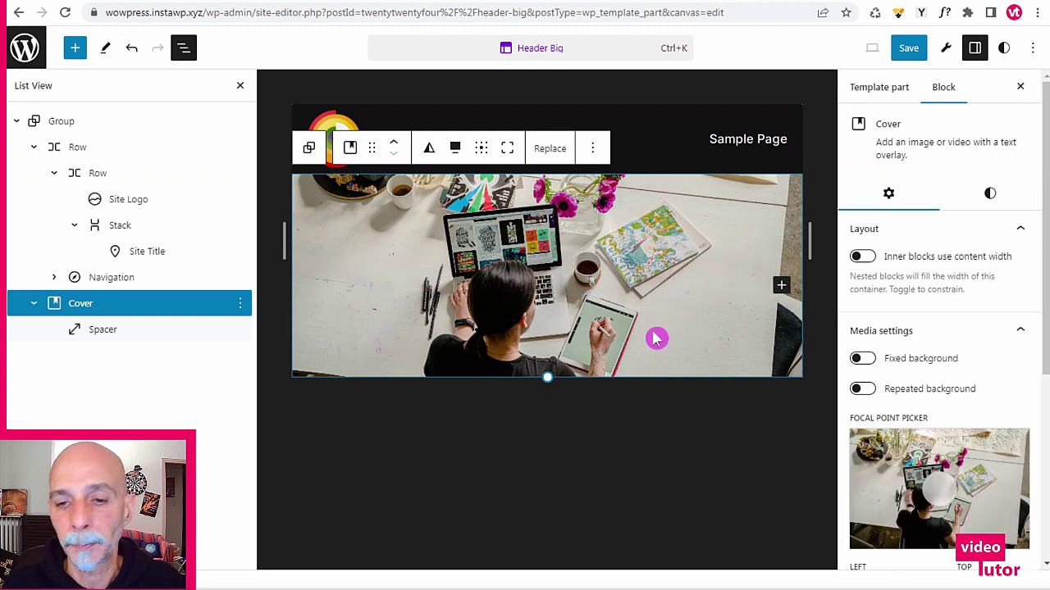
left_click(607, 375)
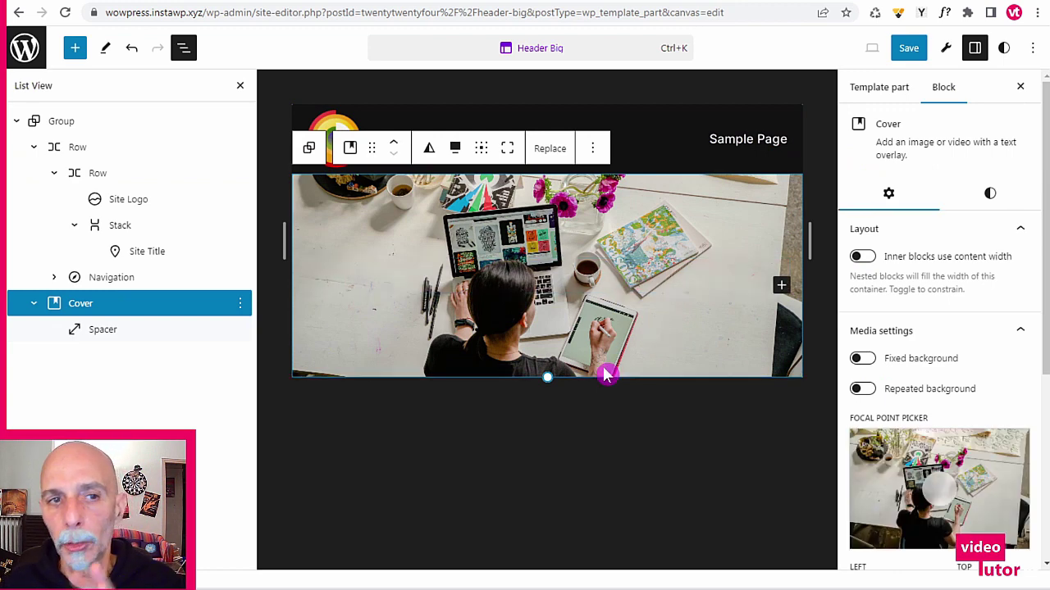
left_click(999, 192)
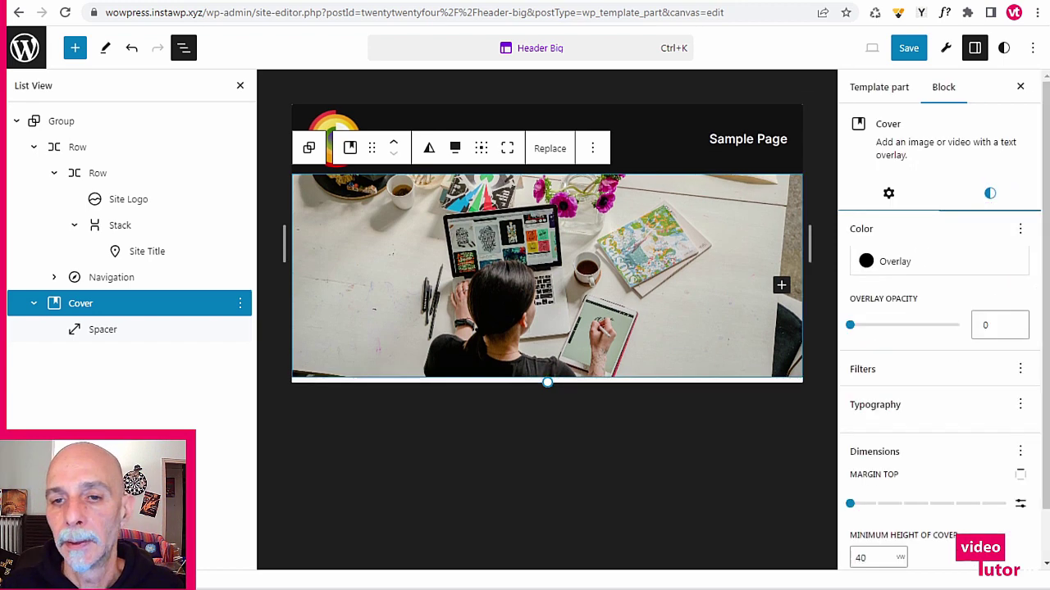
scroll(911, 238, "down", 4)
scroll(915, 263, "up", 5)
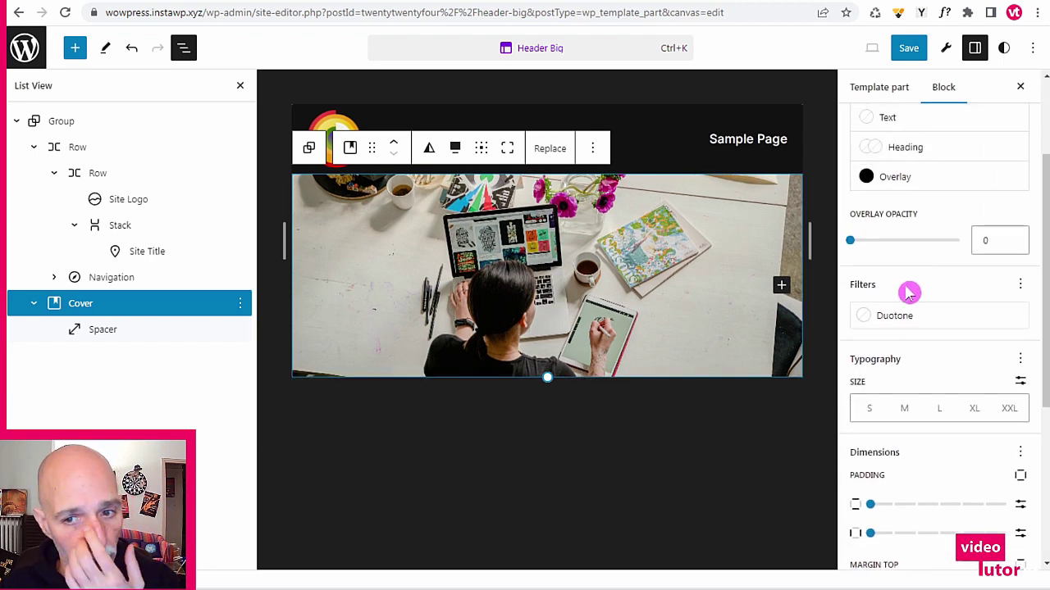
left_click(904, 326)
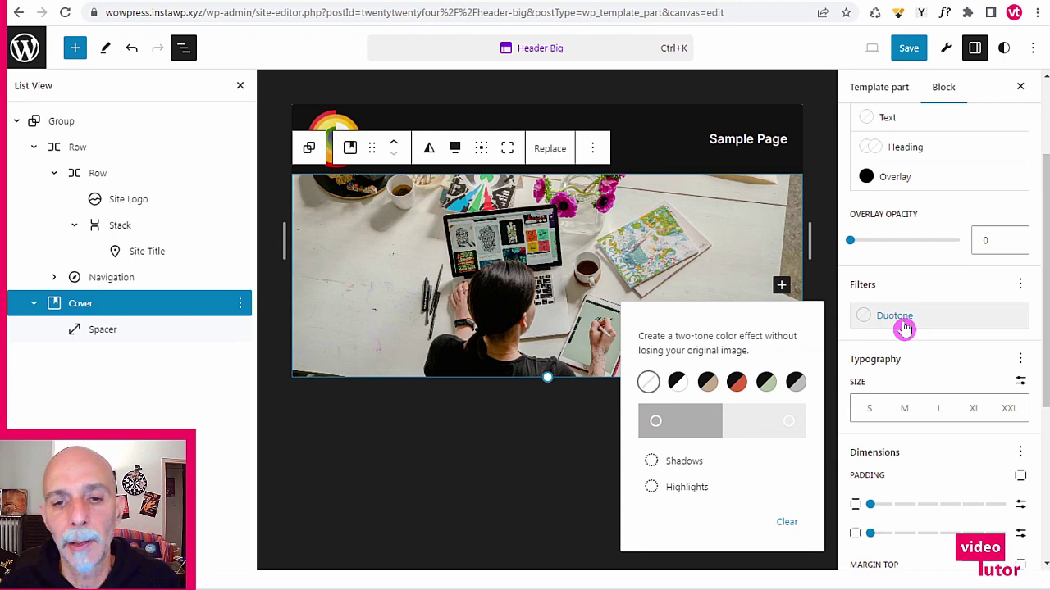
left_click(737, 383)
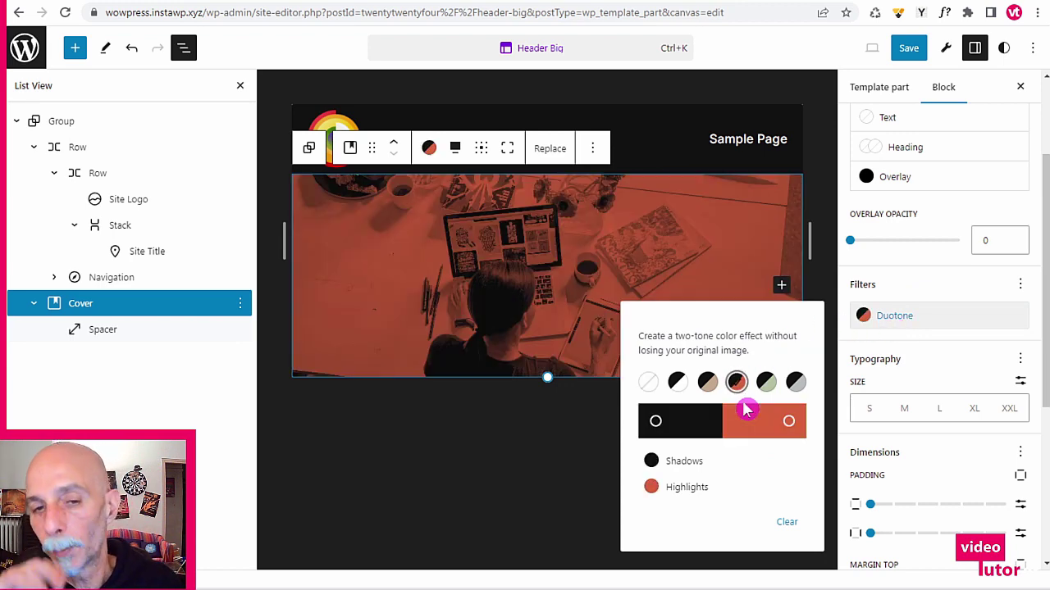
- Set the Cover duotone's highlights colour to the orange Accent / Three theme colour
left_click(655, 491)
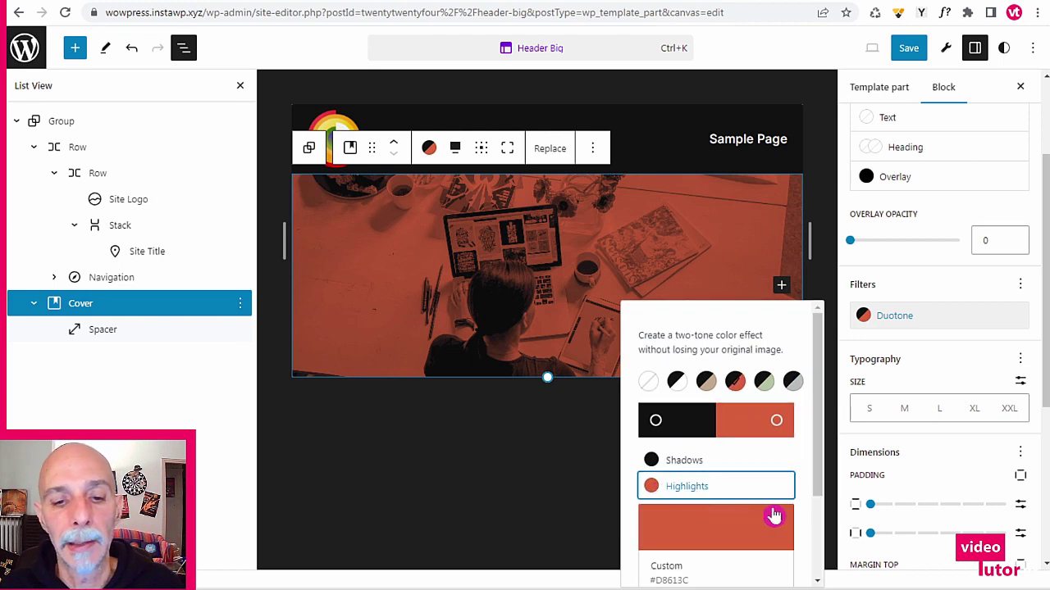
scroll(747, 423, "down", 2)
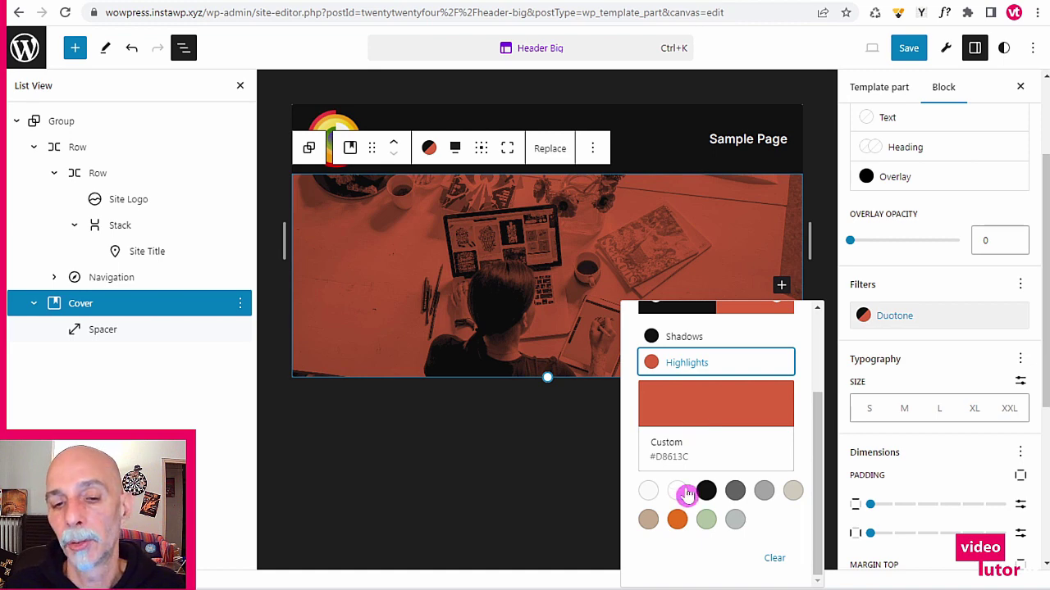
left_click(677, 520)
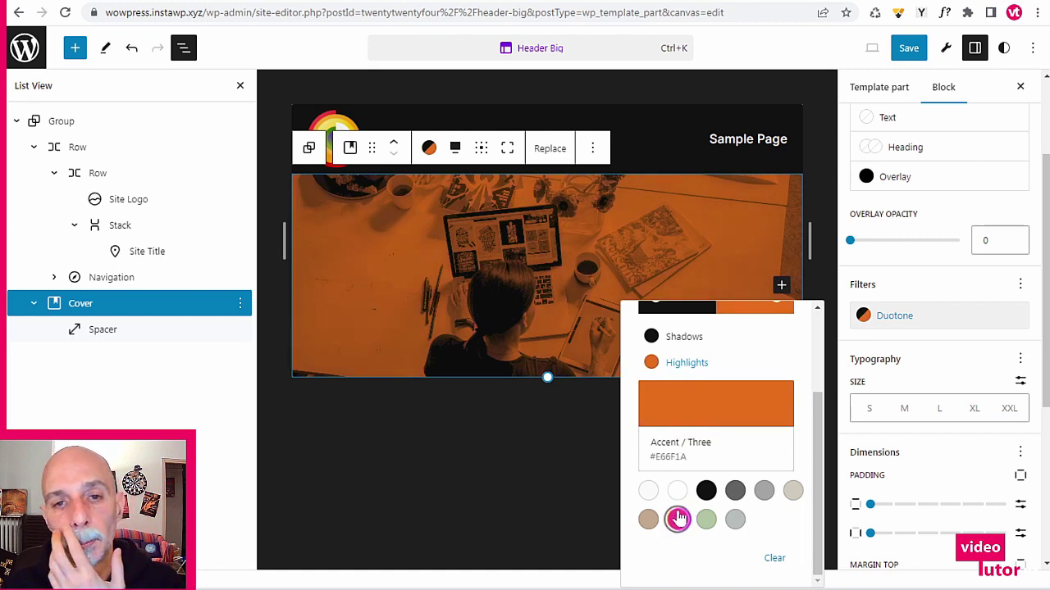
left_click(695, 102)
left_click(695, 103)
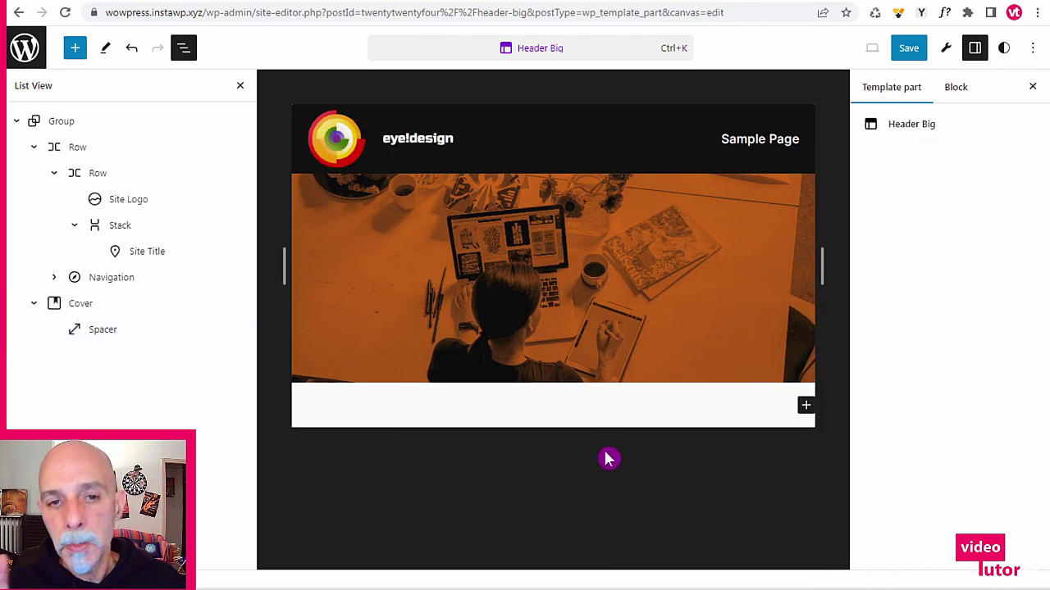
- Set the Cover block's minimum height to 40 vw and save the Header Big template part
left_click(673, 192)
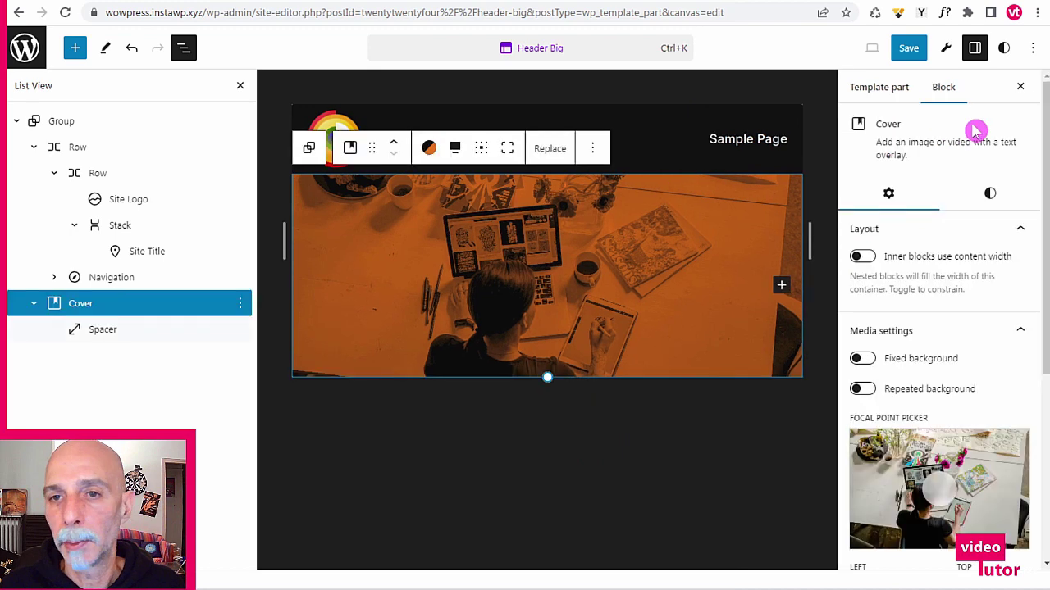
left_click(993, 191)
scroll(939, 181, "down", 7)
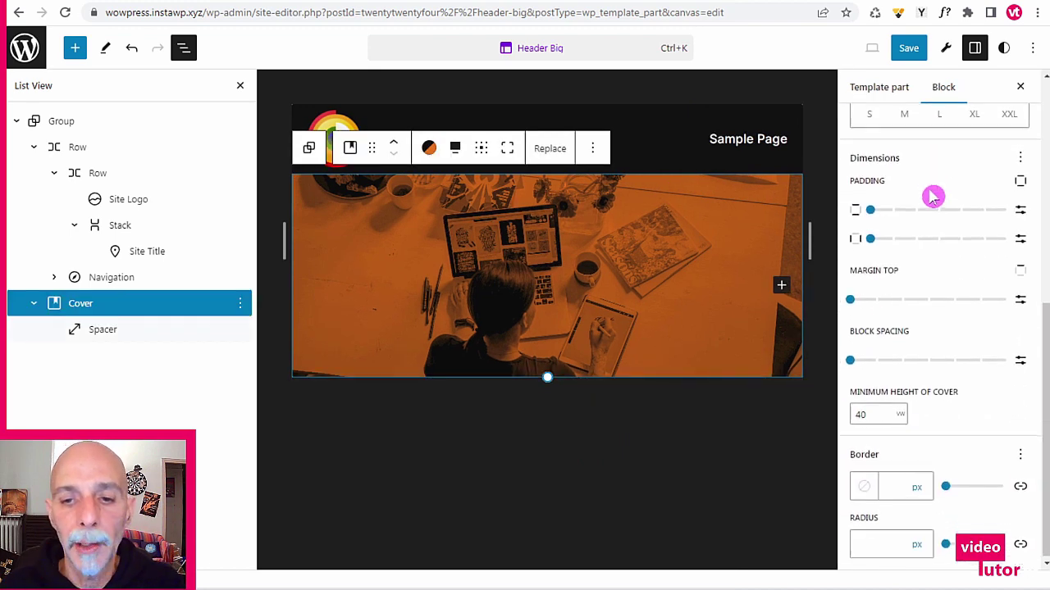
left_click(869, 414)
type("40")
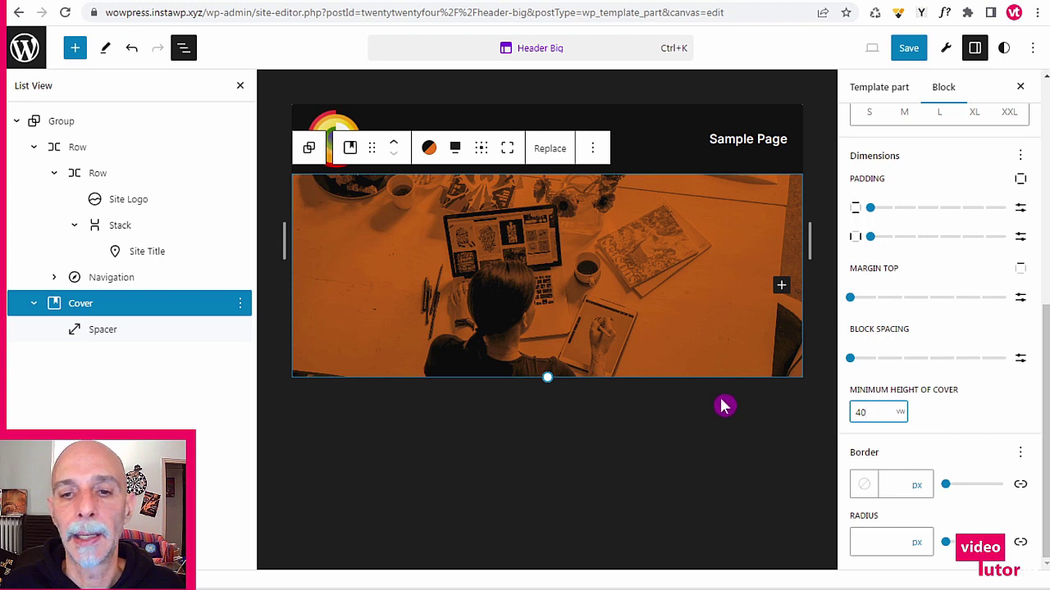
left_click(913, 46)
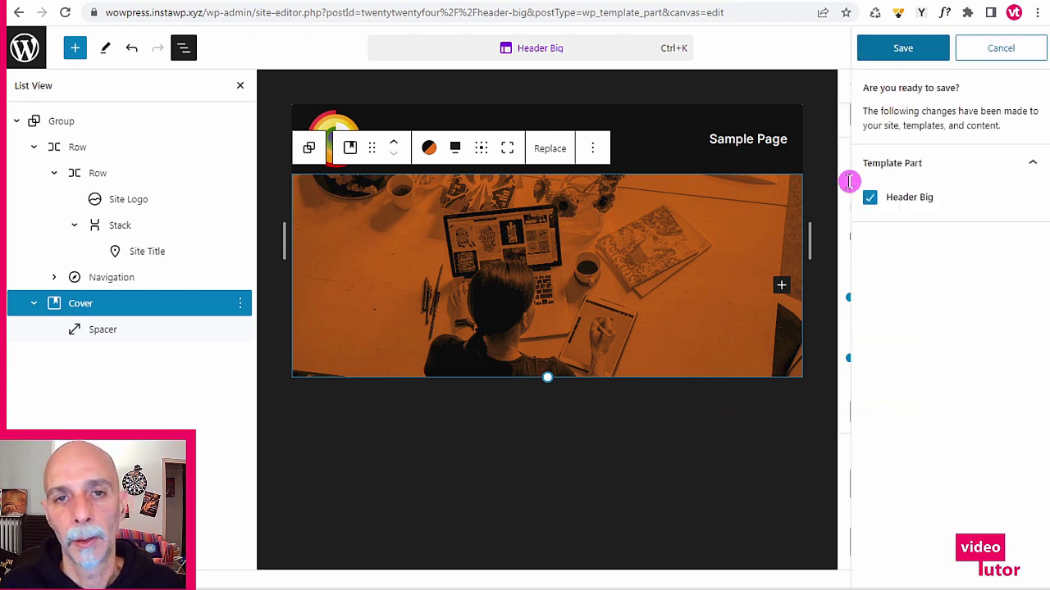
left_click(914, 46)
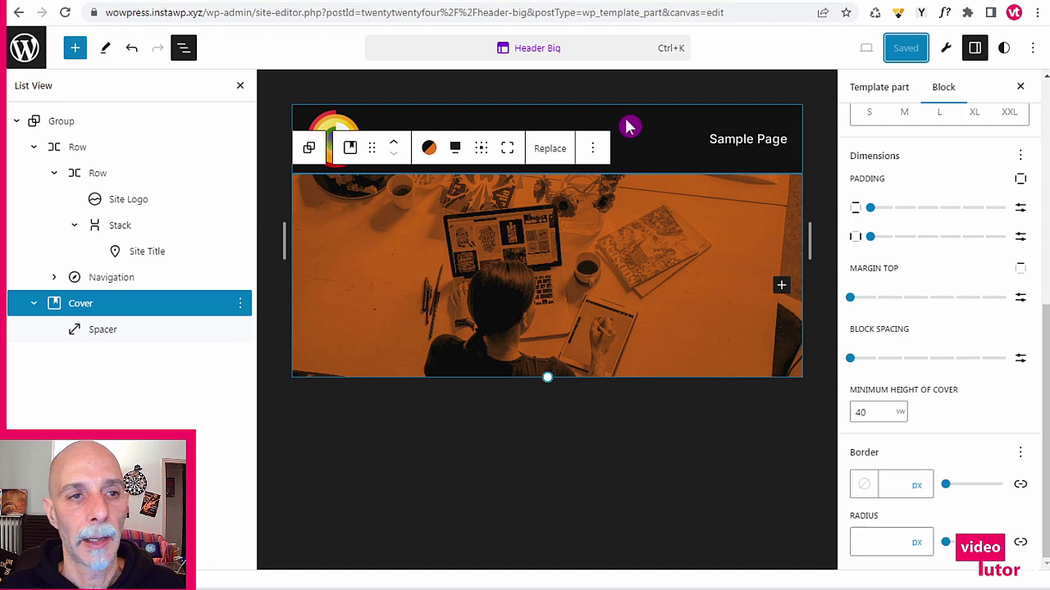
- Search the editor commands for "blog" and open the Blog Home template
left_click(562, 50)
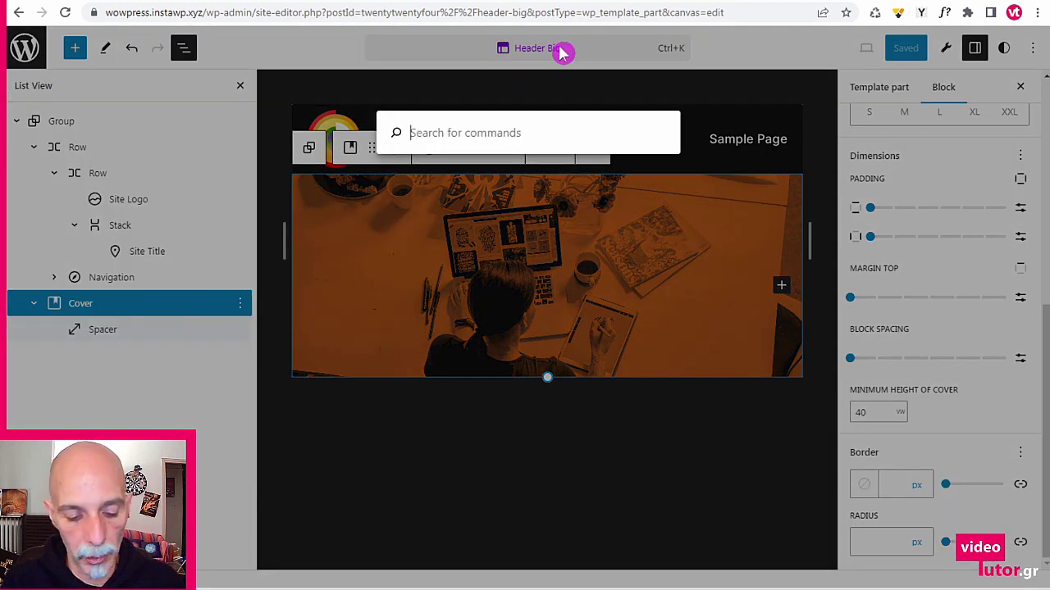
type("blog")
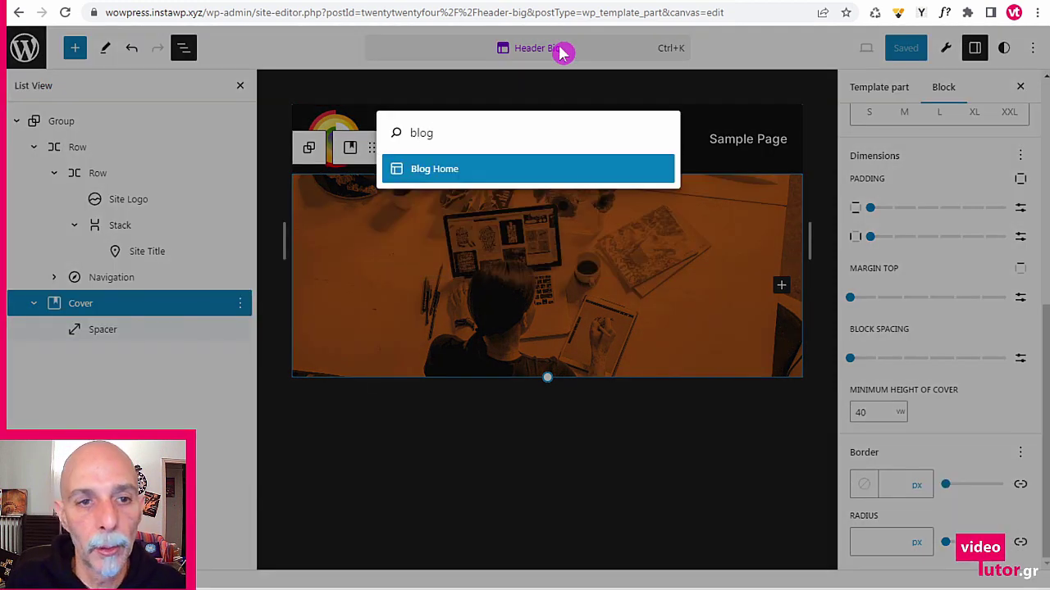
left_click(469, 169)
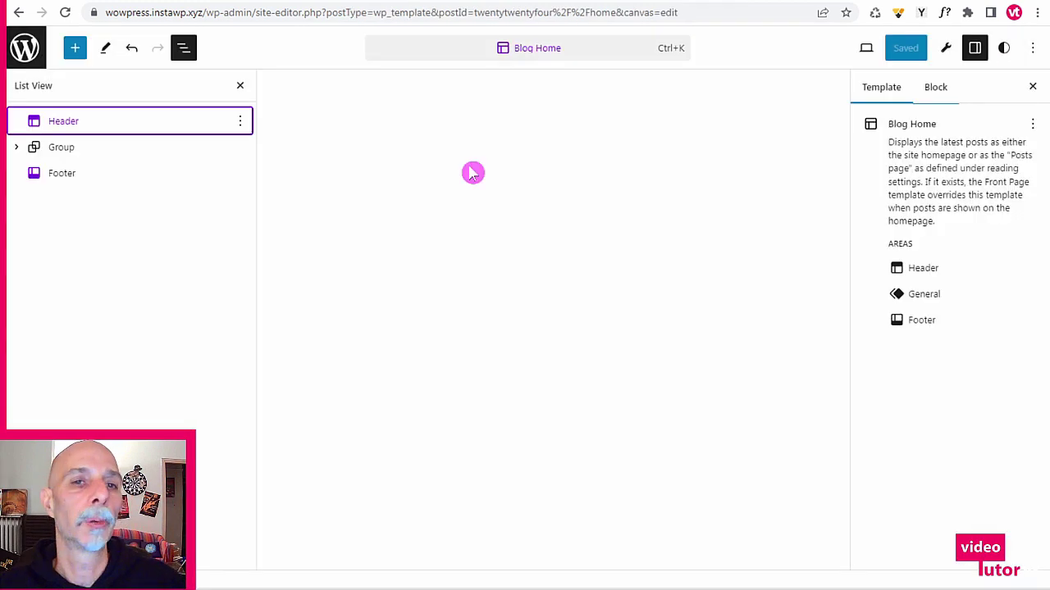
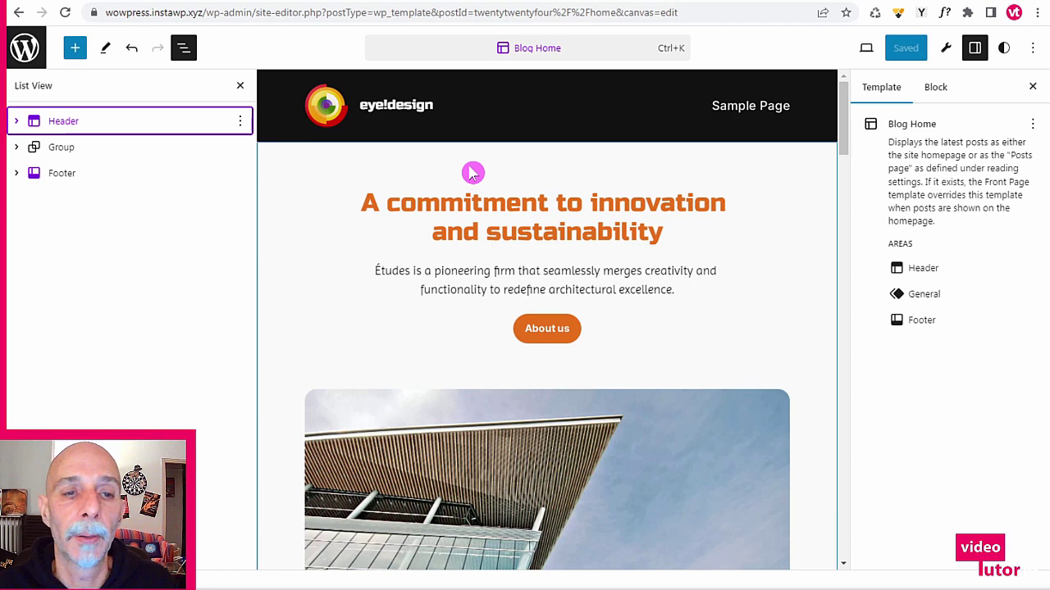
- Replace the Blog Home template's header with the existing Header Big template part and save the template
left_click(528, 110)
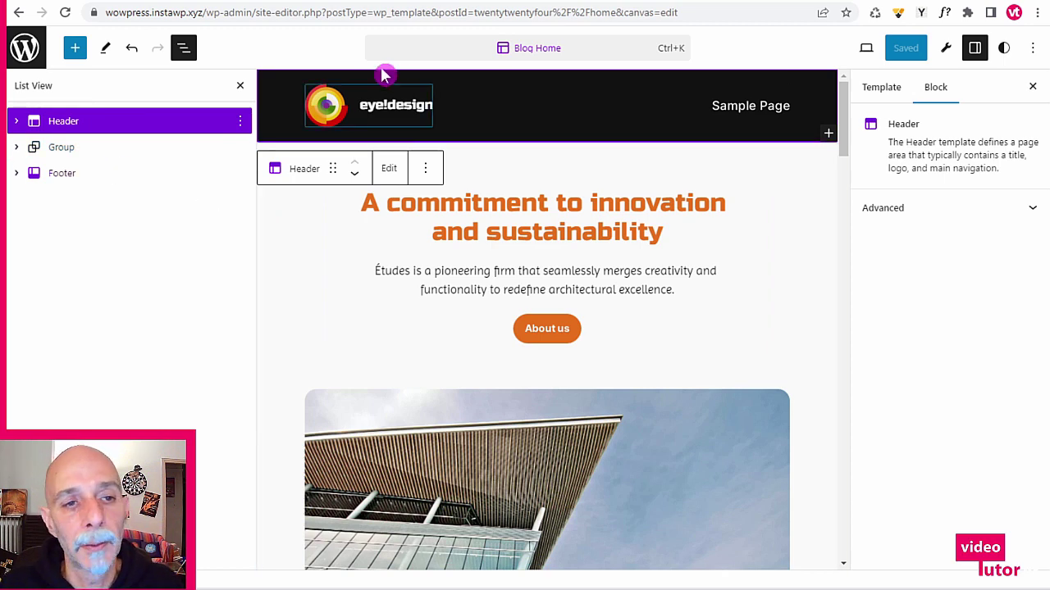
left_click(424, 167)
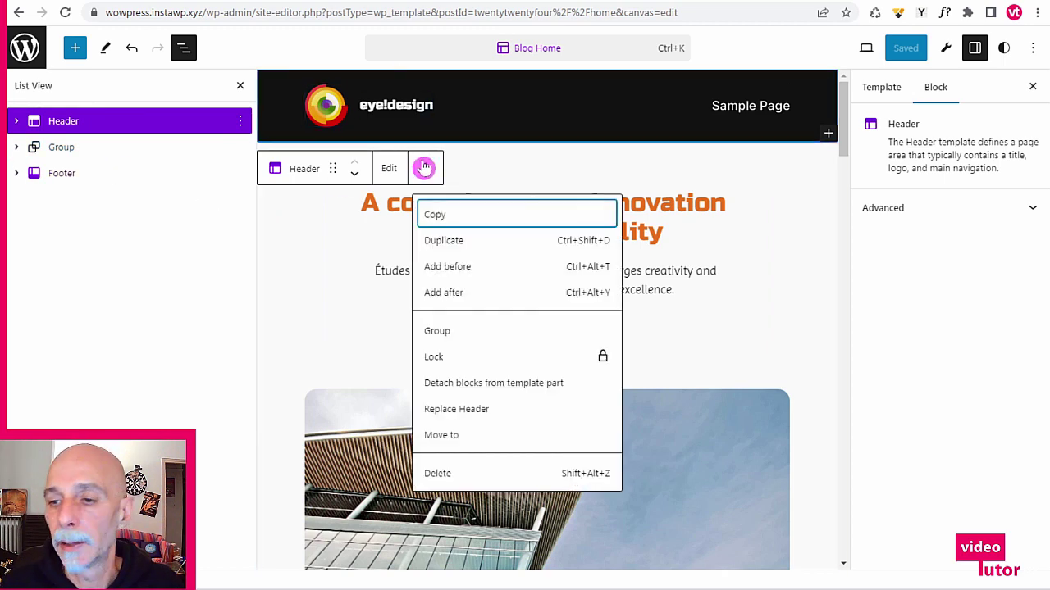
left_click(471, 408)
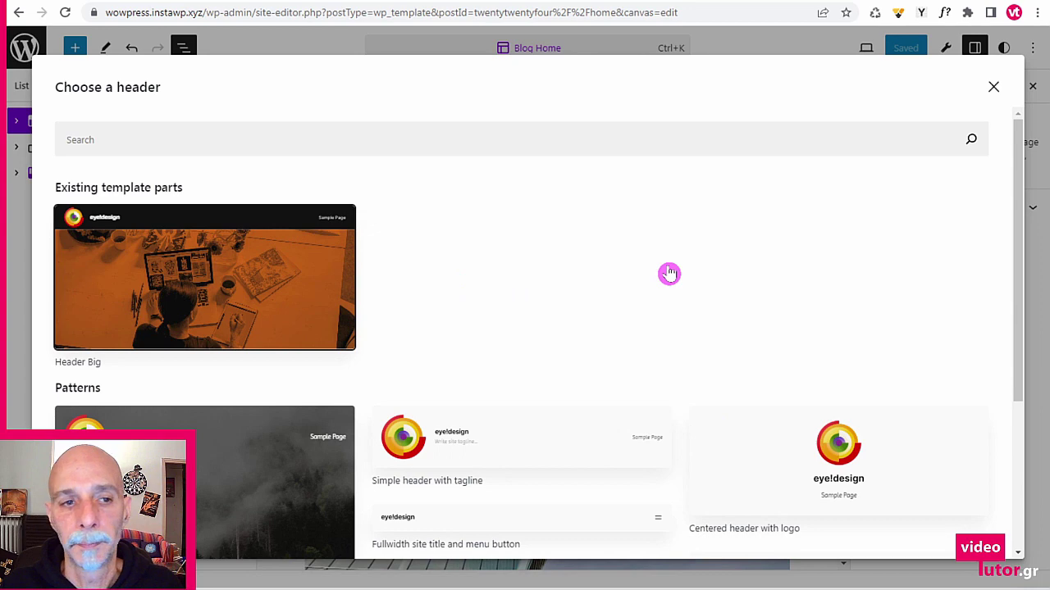
key("Escape")
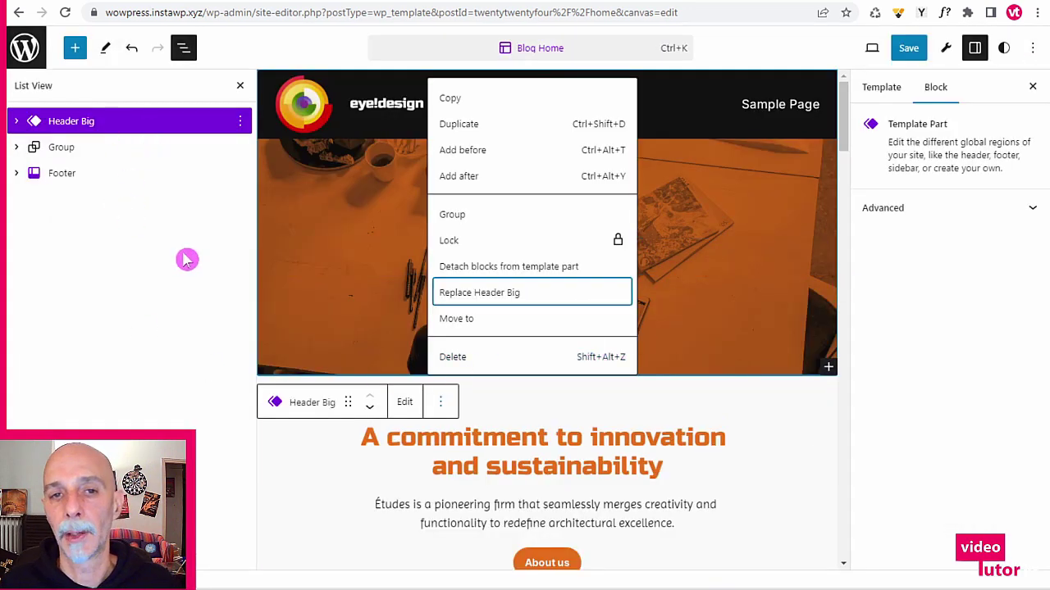
left_click(184, 292)
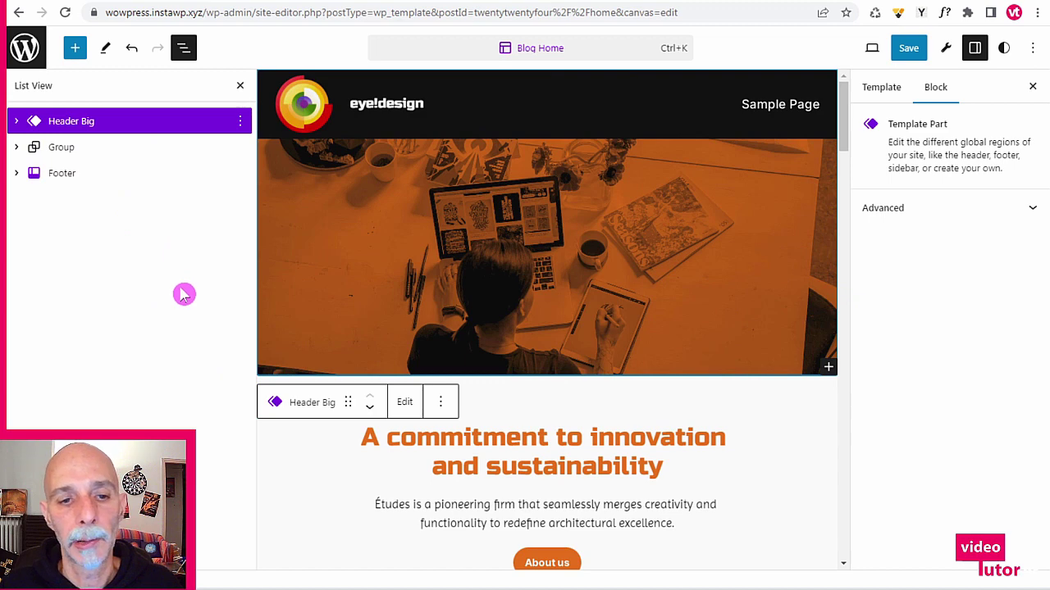
left_click(906, 49)
left_click(907, 49)
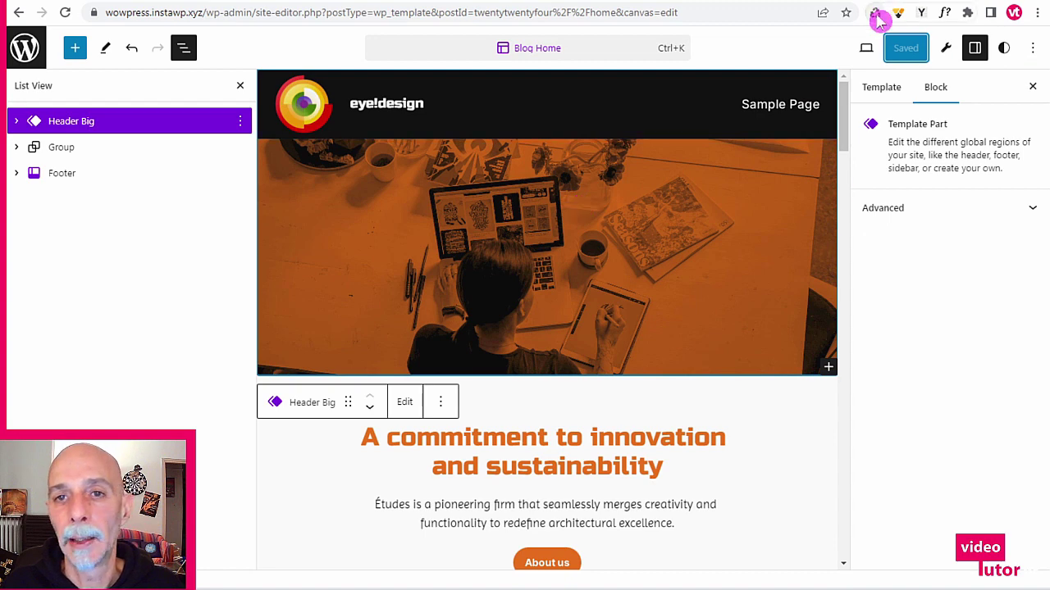
- View the published home page to check the new header and the sections below it, and return to the template editor
left_click(865, 50)
left_click(759, 180)
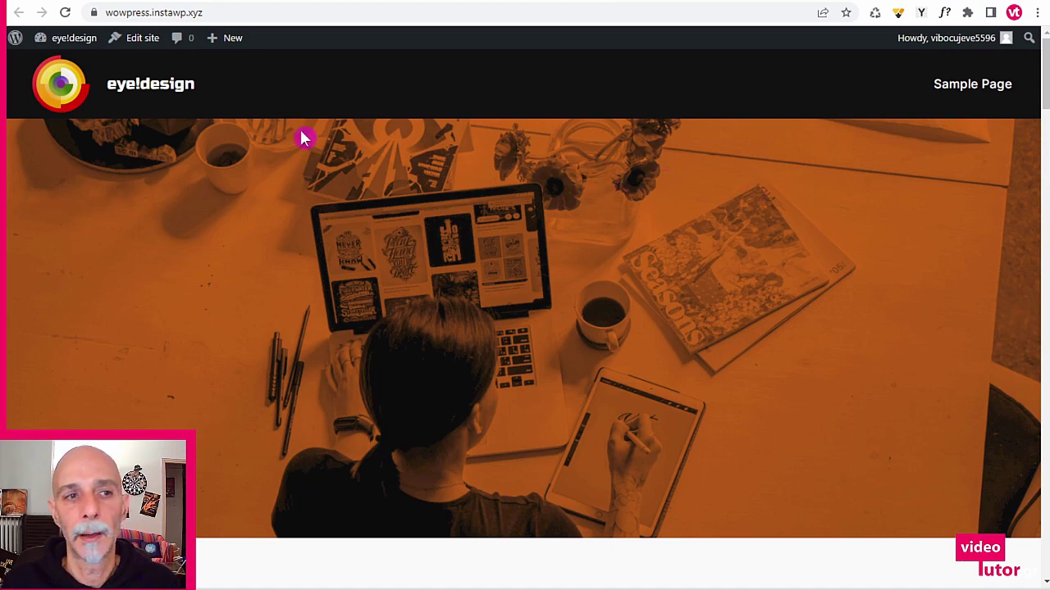
scroll(628, 192, "down", 2)
scroll(618, 202, "up", 2)
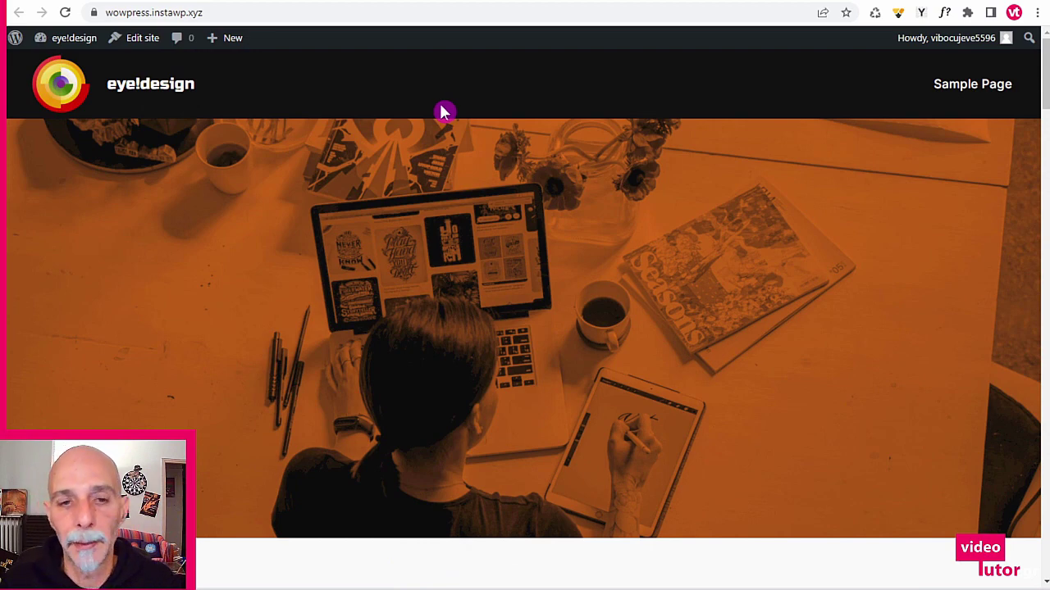
scroll(425, 131, "down", 6)
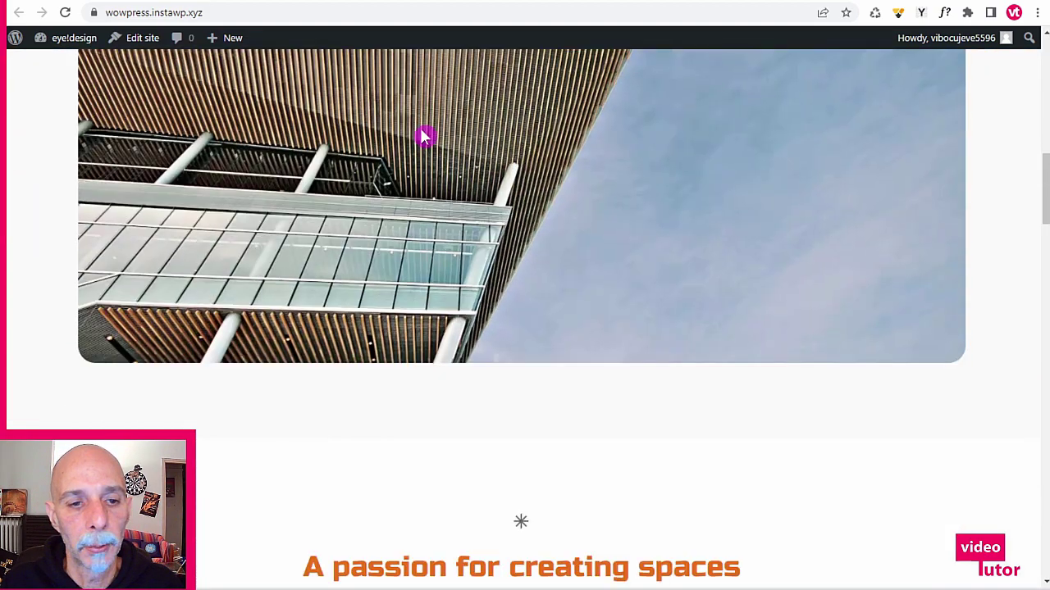
scroll(425, 135, "up", 3)
scroll(425, 136, "up", 5)
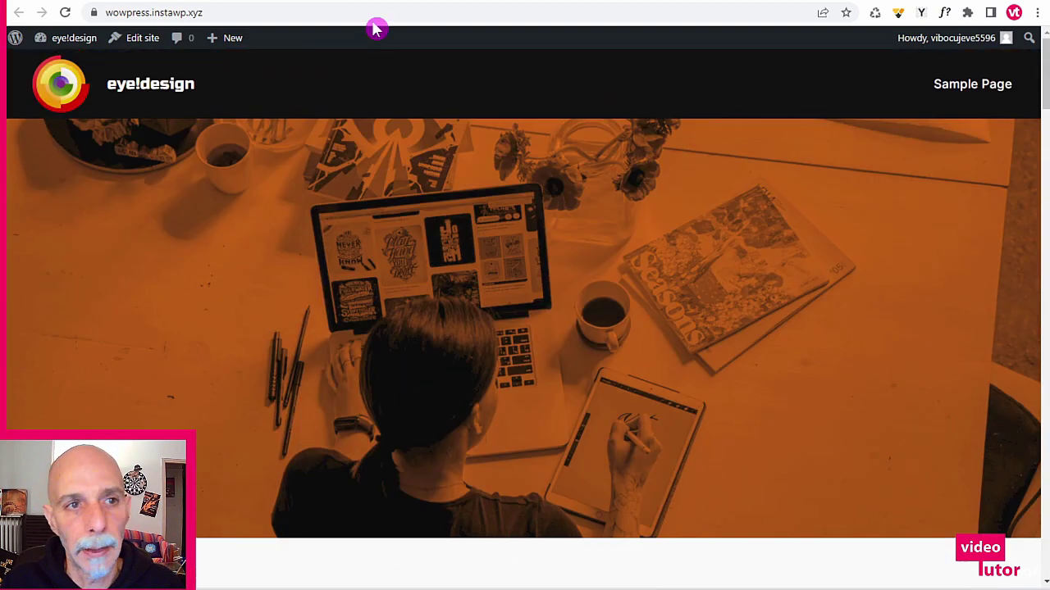
left_click(518, 2)
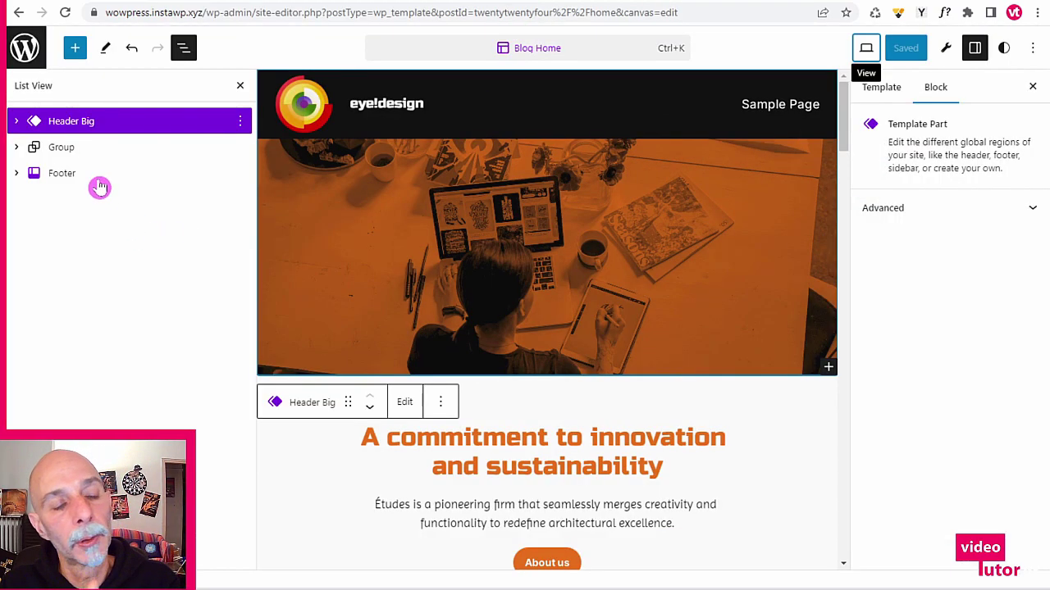
- Delete the first nested Group, the "A commitment to innovation and sustainability" section, from the template's main Group
left_click(82, 153)
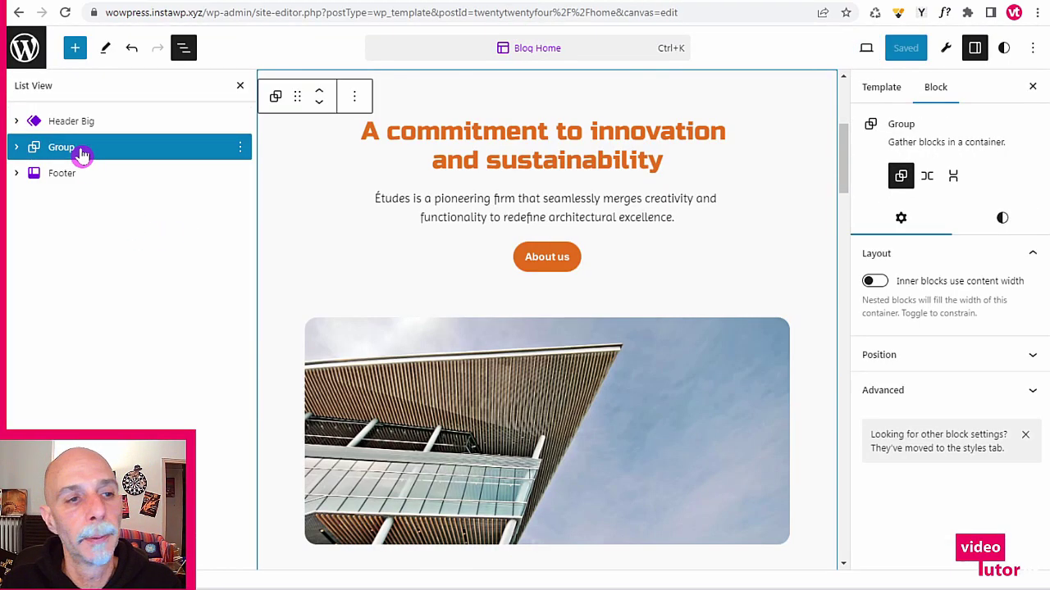
left_click(16, 147)
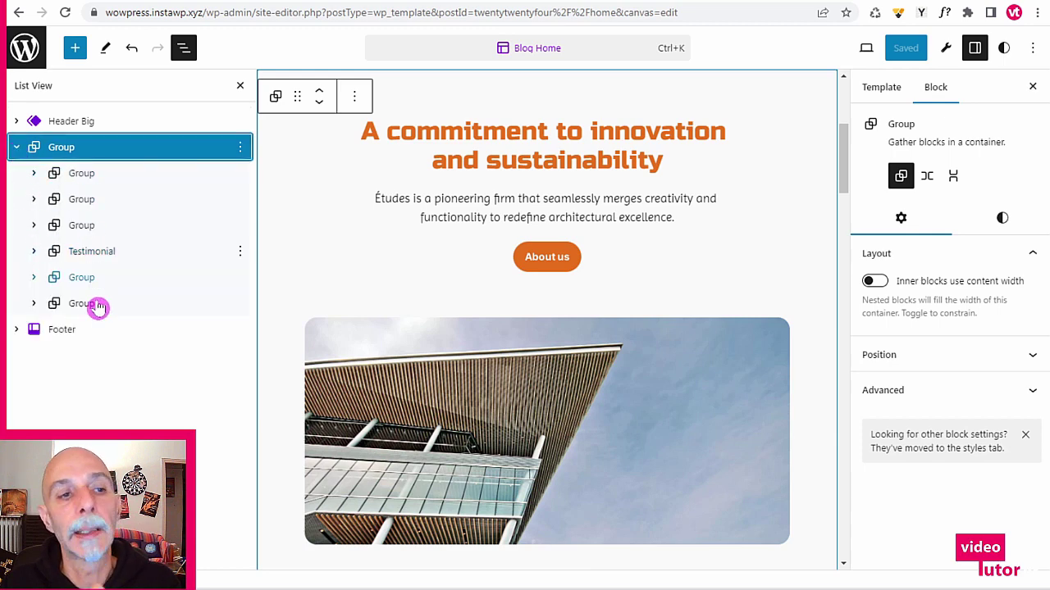
left_click(79, 173)
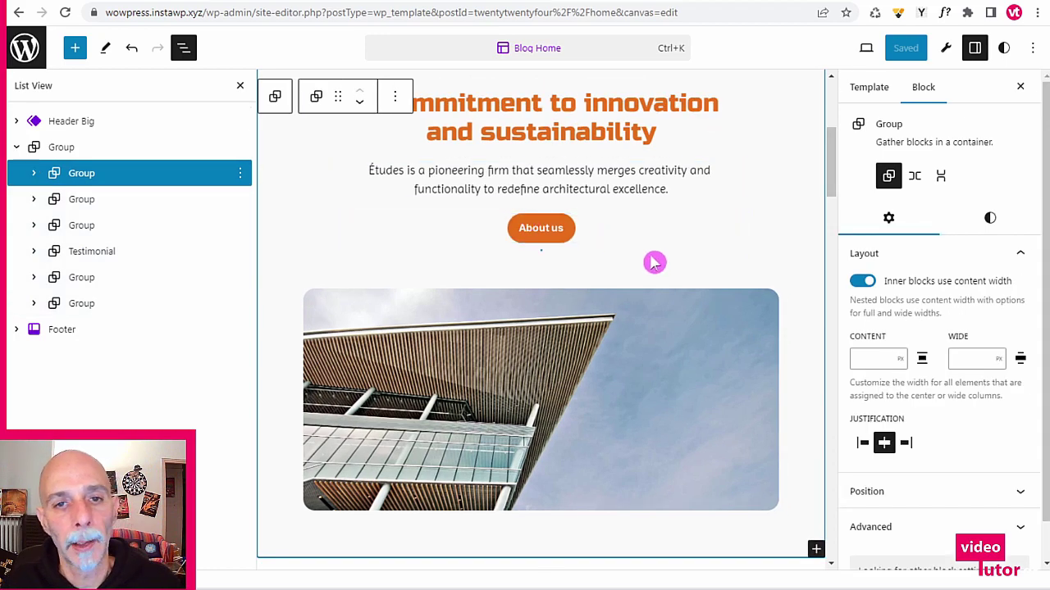
scroll(661, 265, "up", 1)
scroll(703, 251, "down", 10)
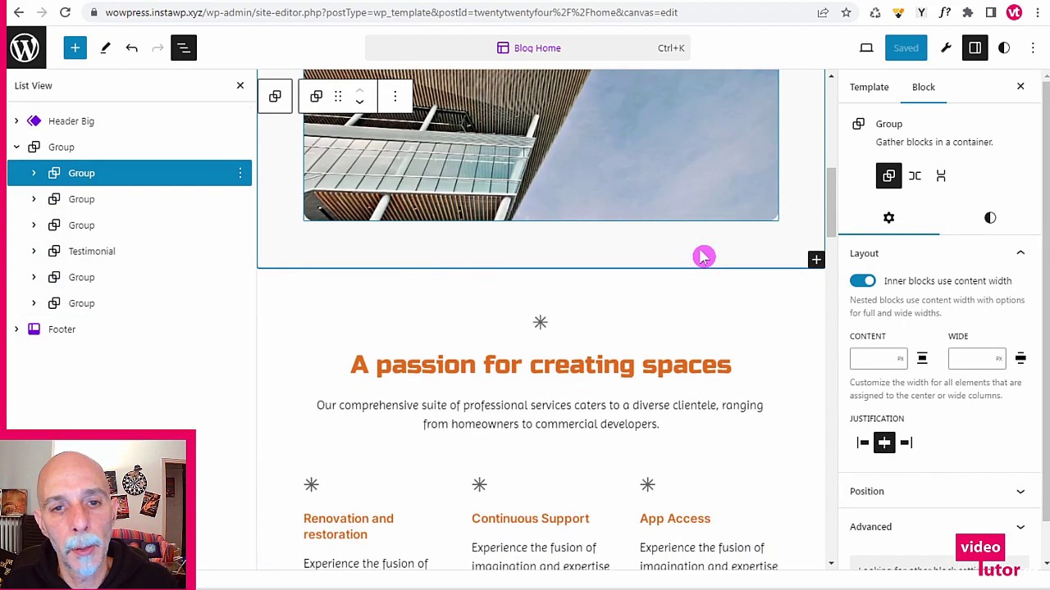
scroll(701, 258, "down", 10)
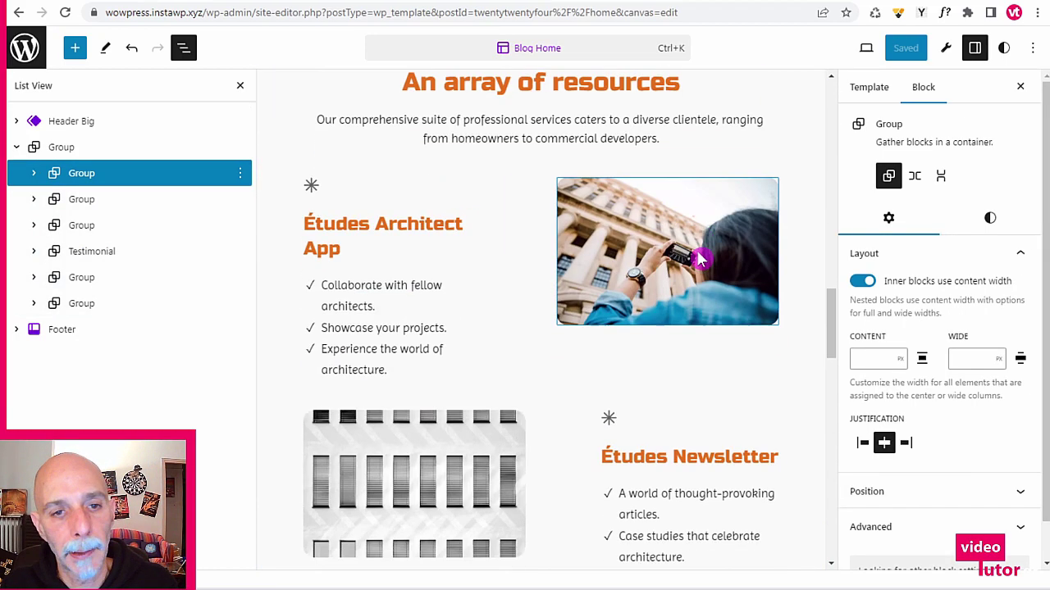
scroll(616, 246, "up", 20)
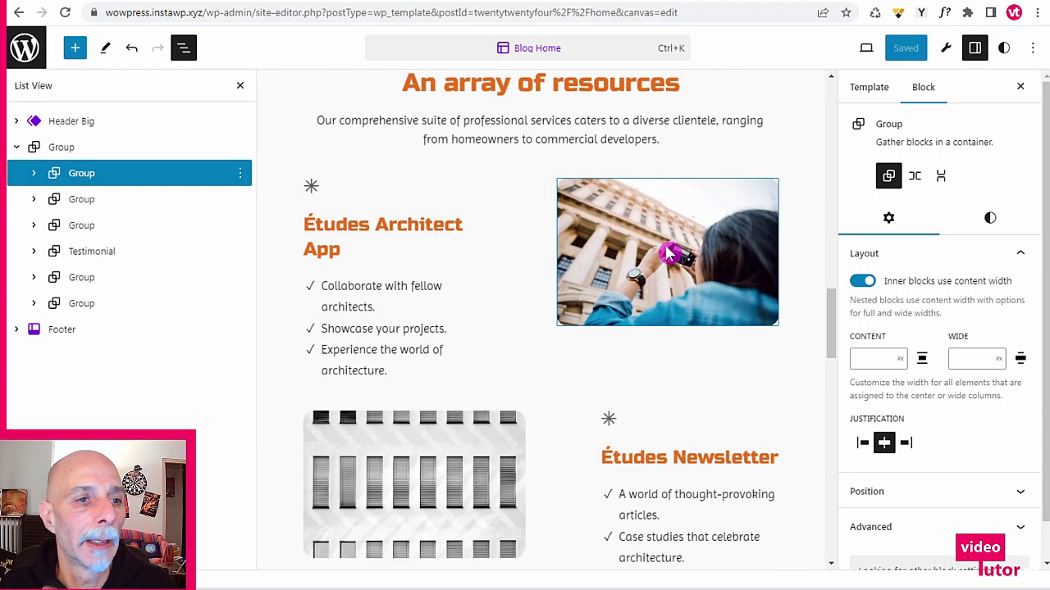
scroll(613, 244, "down", 3)
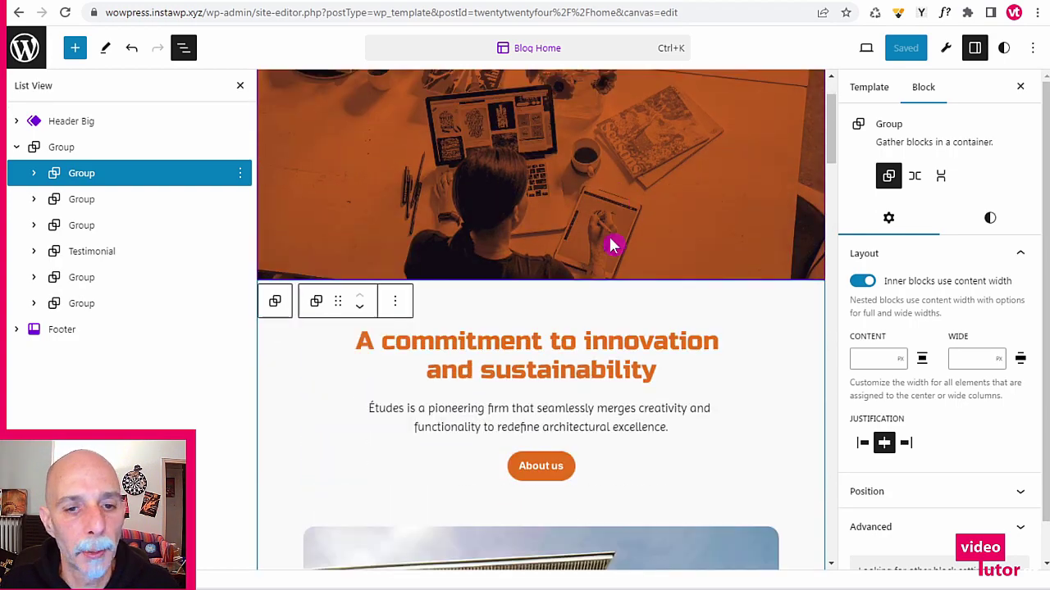
left_click(239, 174)
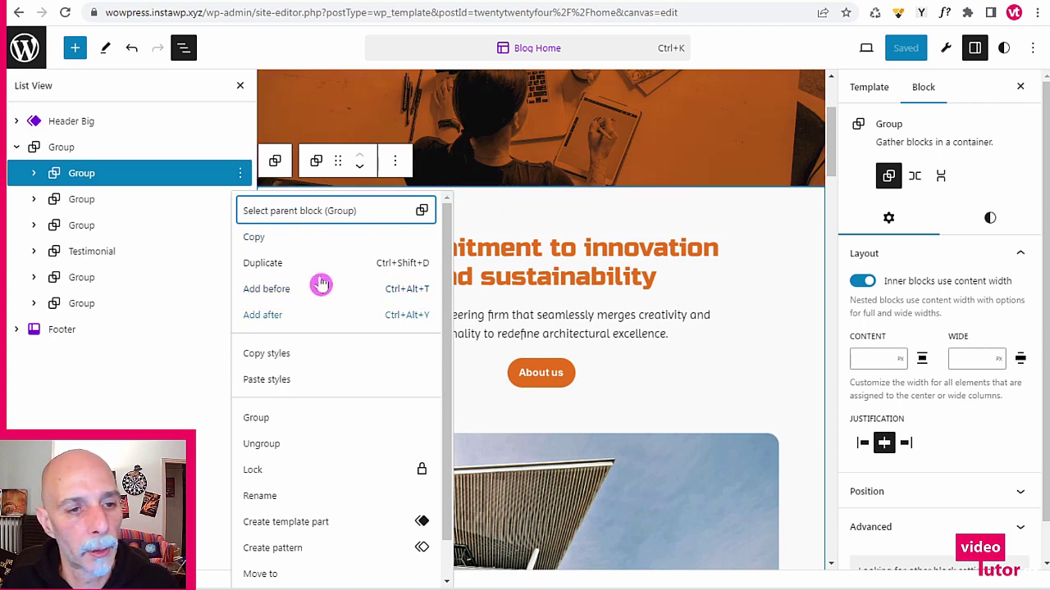
scroll(316, 262, "down", 1)
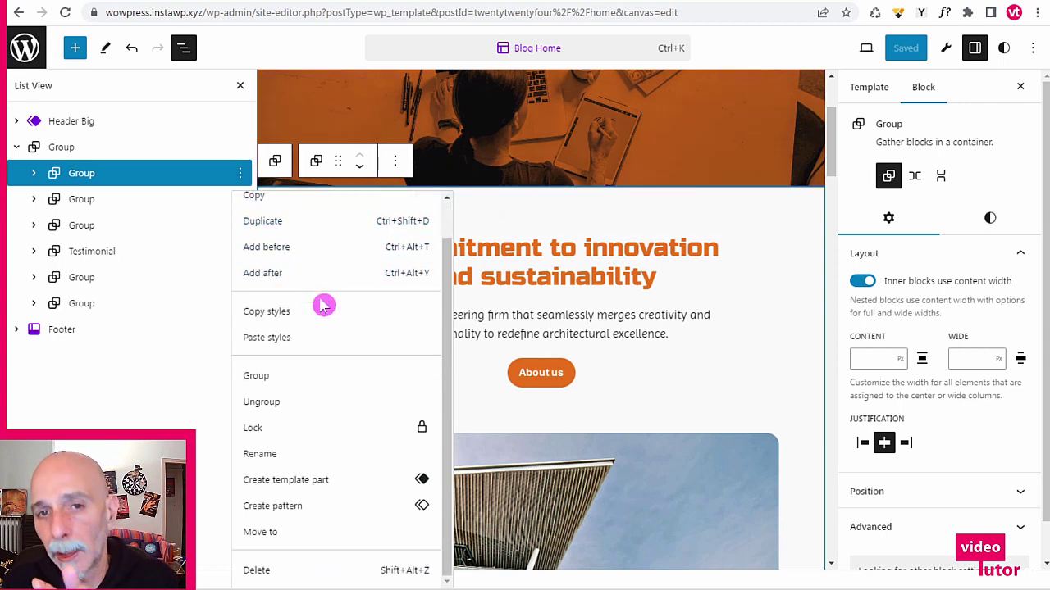
left_click(261, 571)
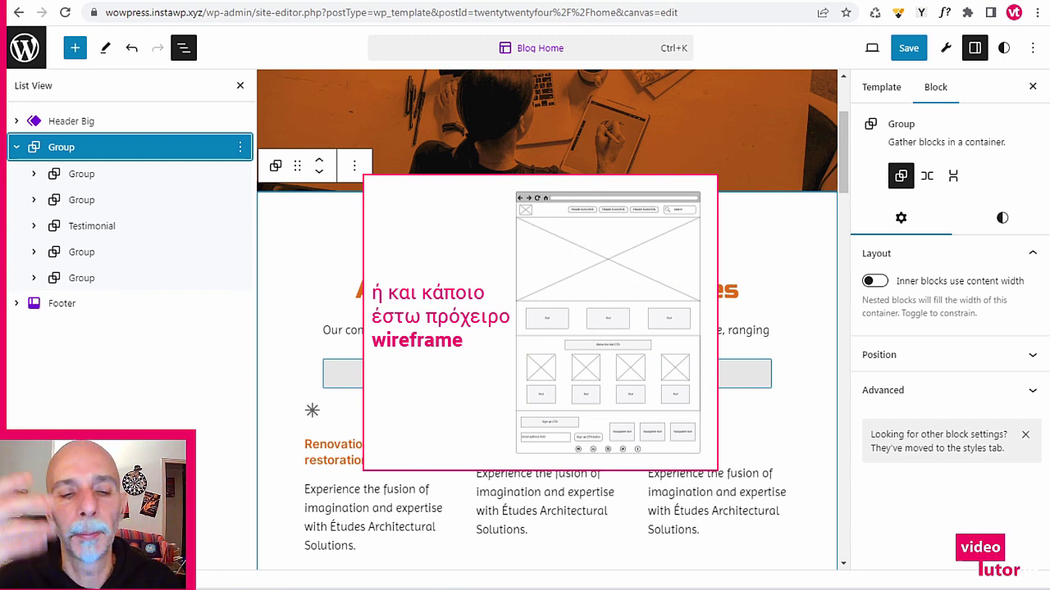
- Switch the "A passion for creating spaces" heading from the asterisk style to the Default style
scroll(547, 328, "up", 3)
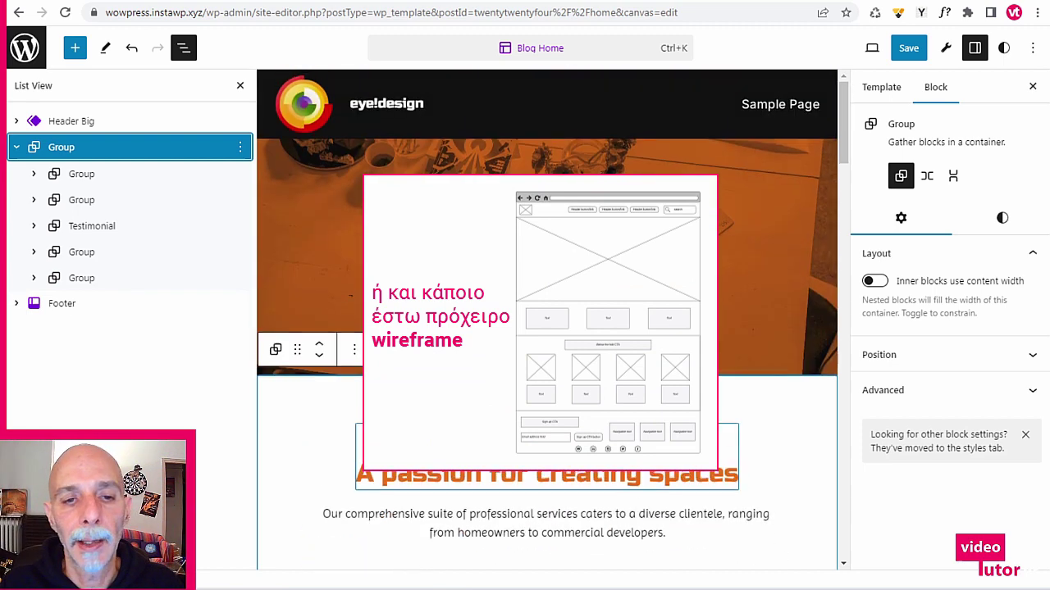
left_click(100, 174)
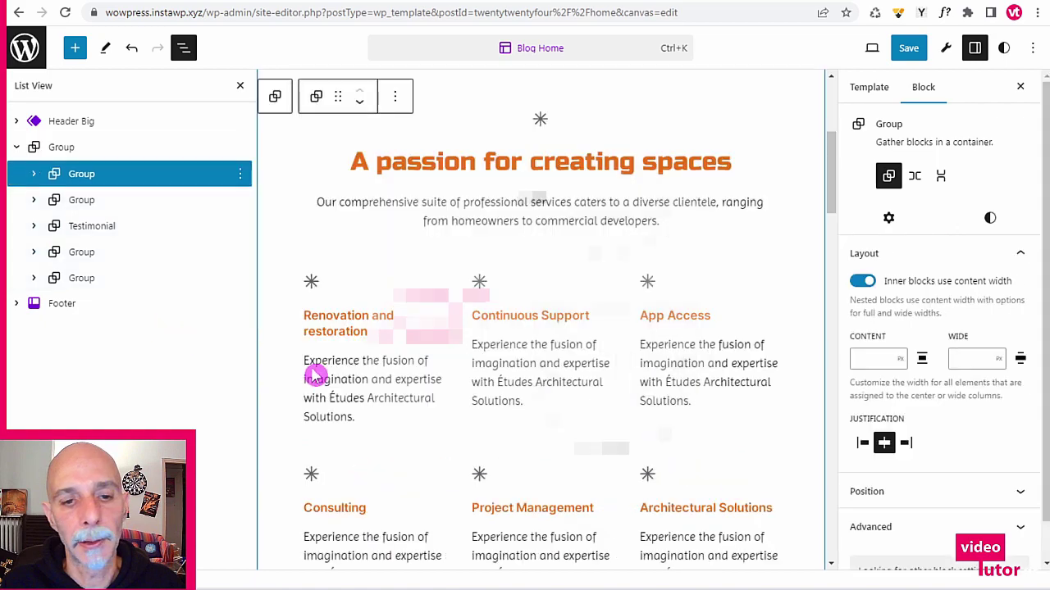
scroll(597, 300, "up", 2)
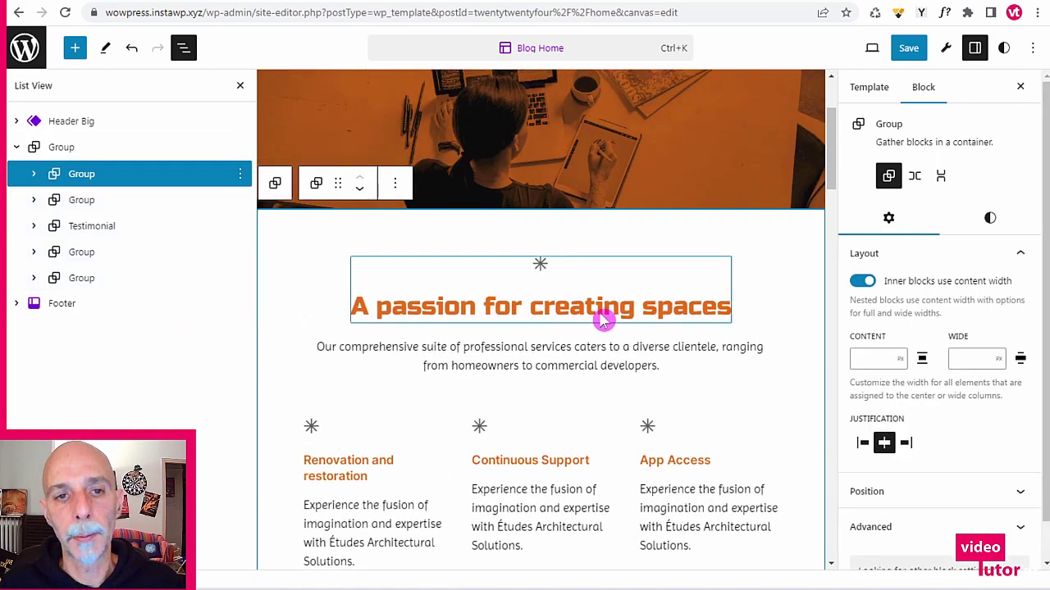
scroll(603, 319, "up", 2)
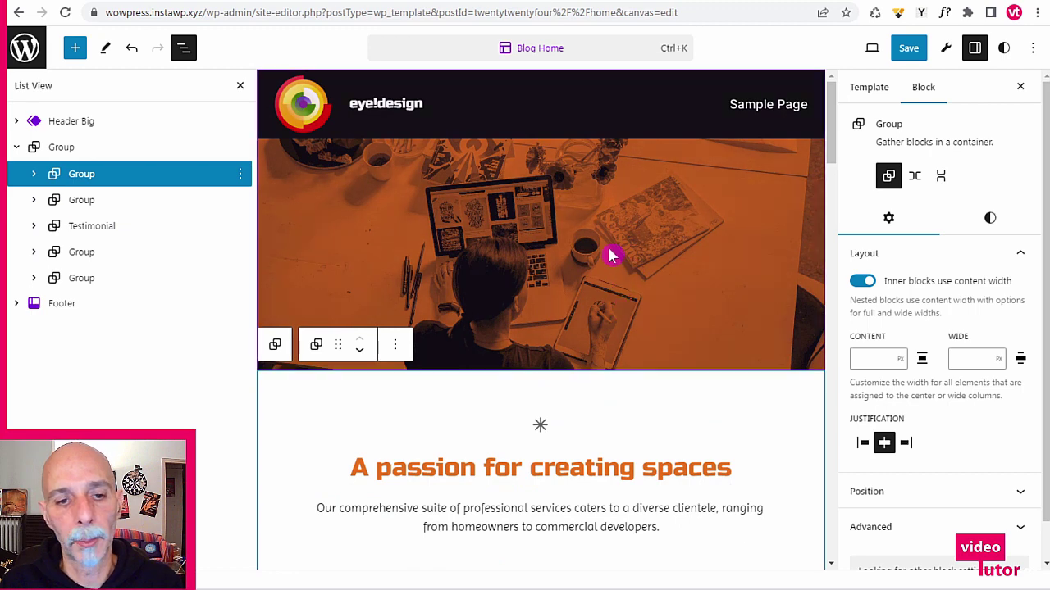
left_click(543, 467)
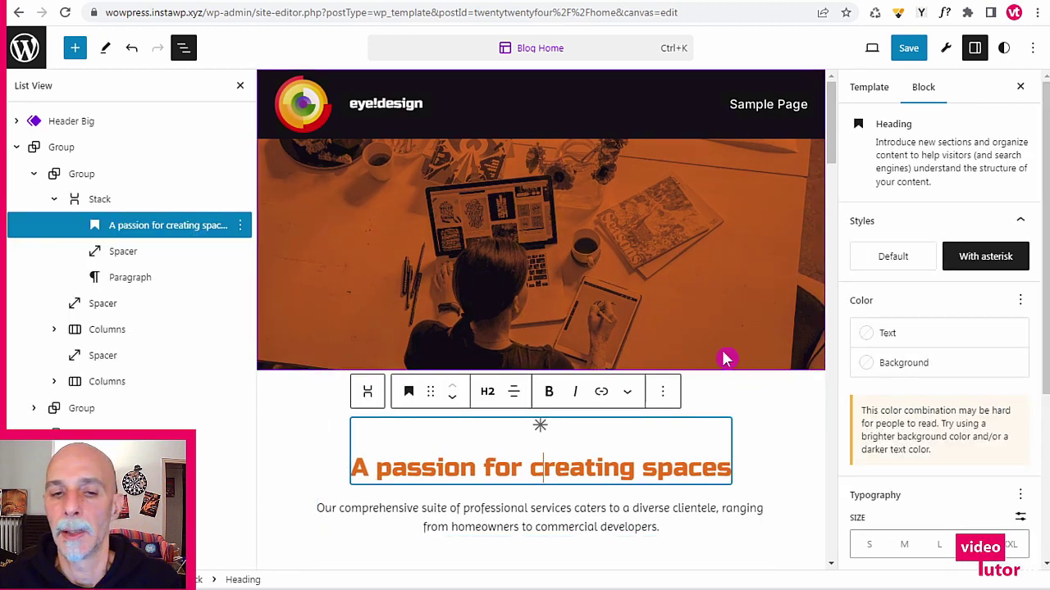
scroll(638, 237, "down", 3)
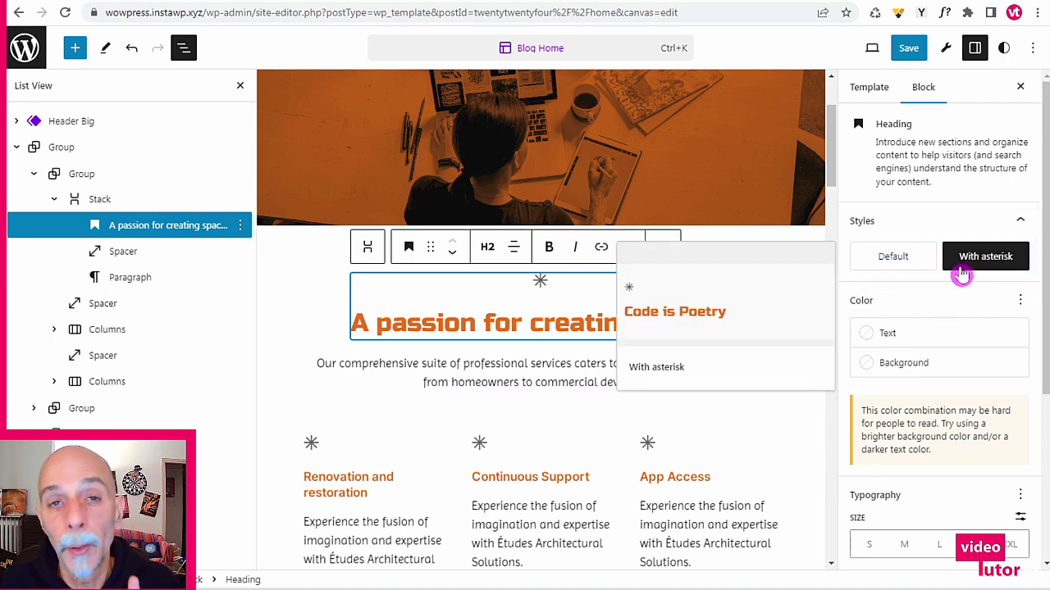
left_click(882, 260)
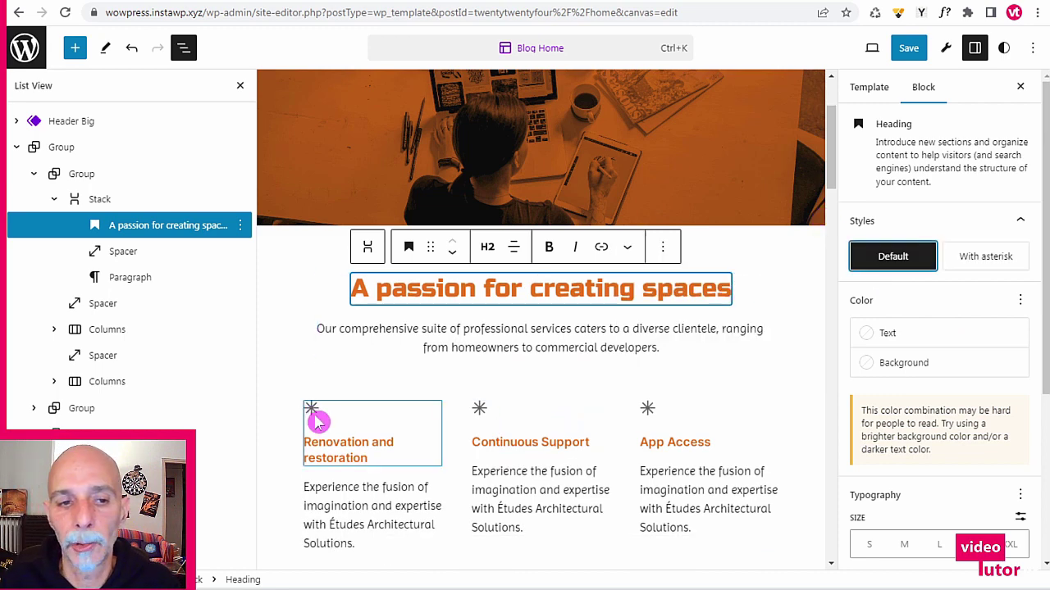
- Rename the Group containing the "A passion for creating spaces" section to "Services top"
left_click(362, 437)
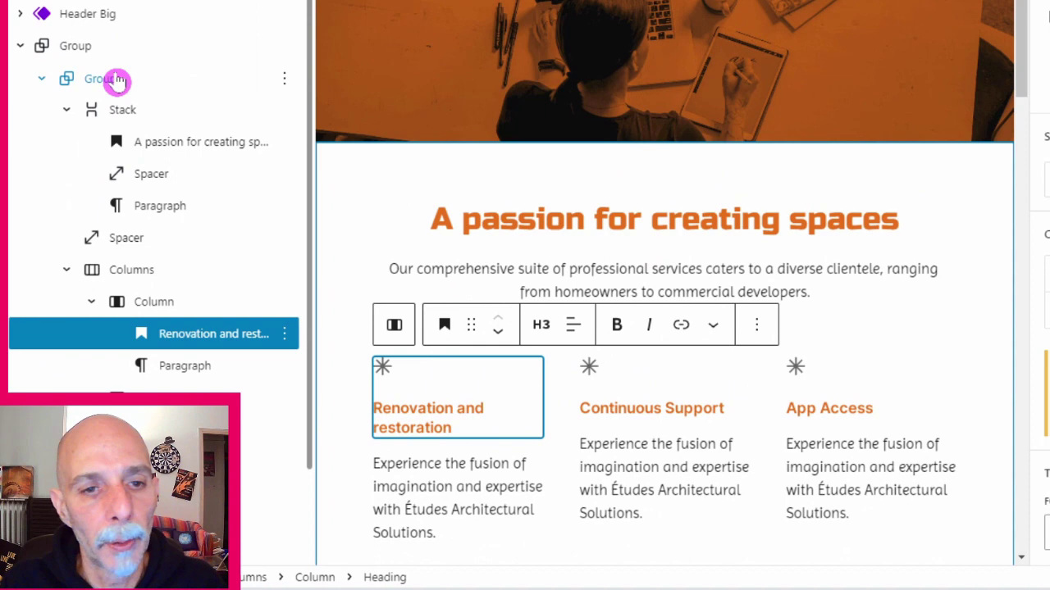
left_click(116, 79)
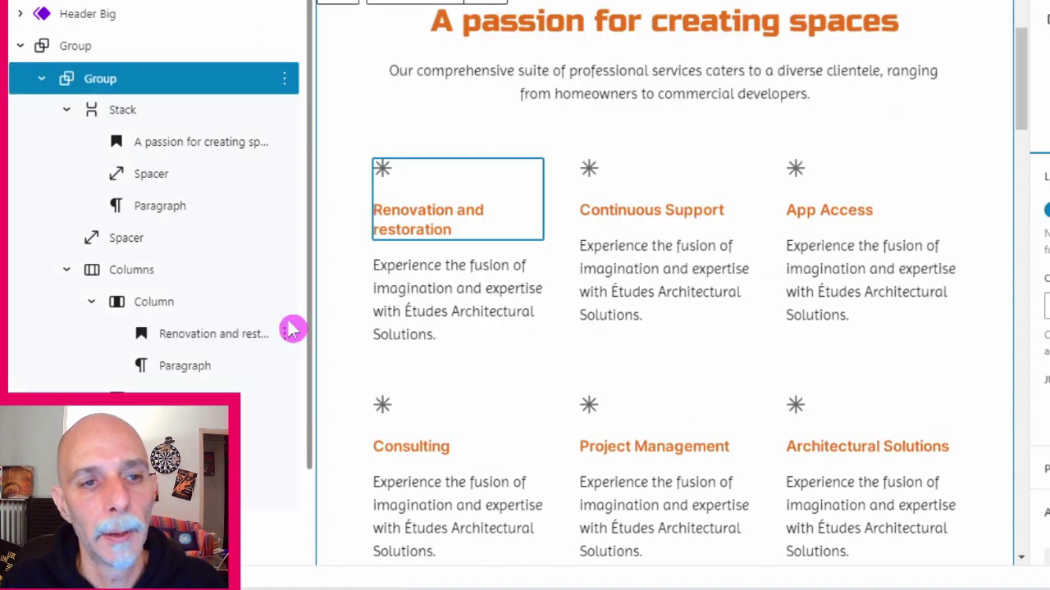
left_click(41, 78)
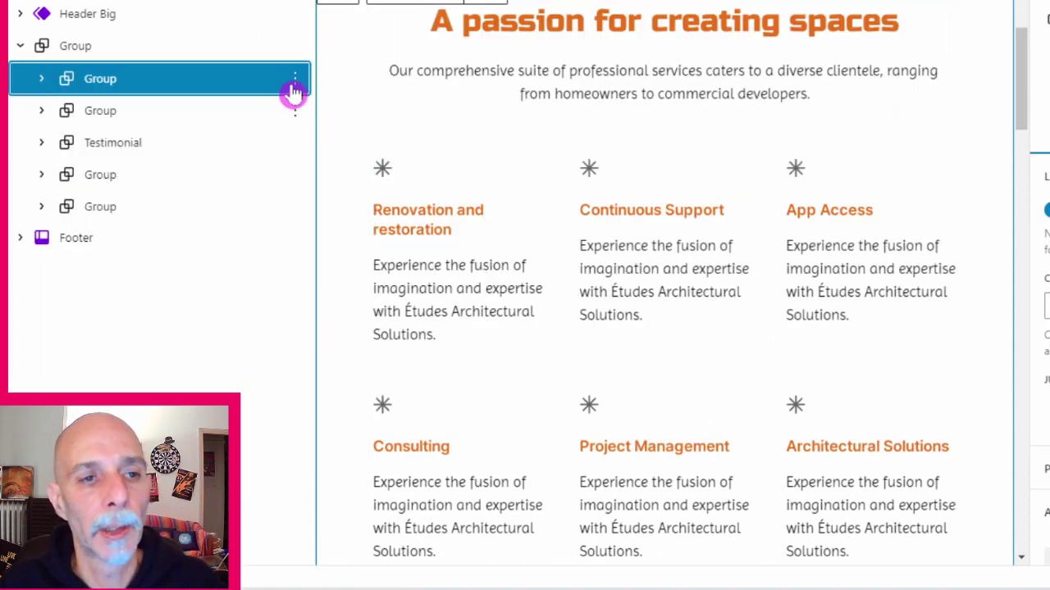
left_click(295, 79)
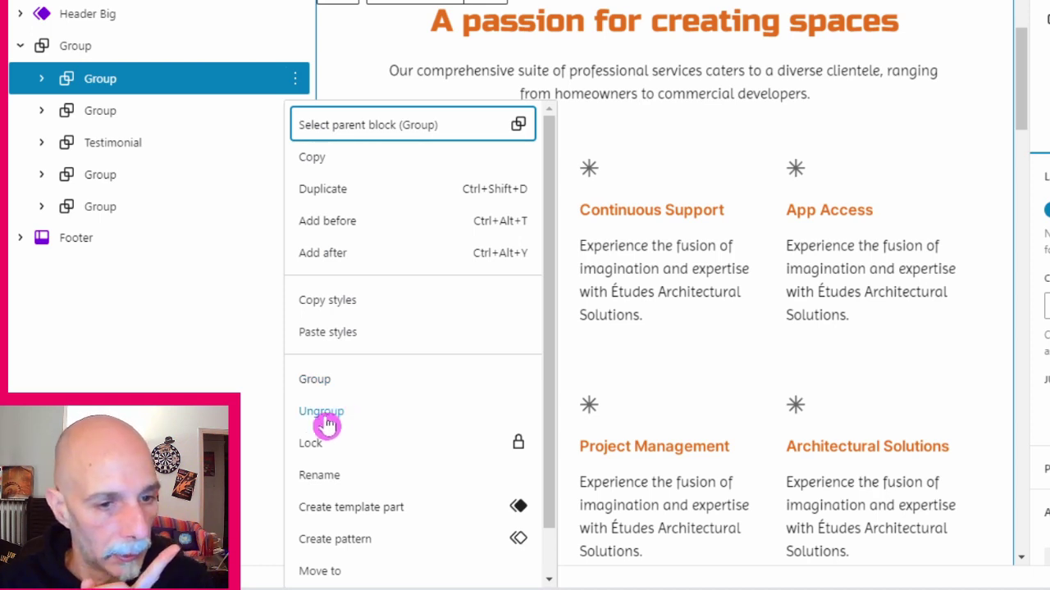
left_click(320, 474)
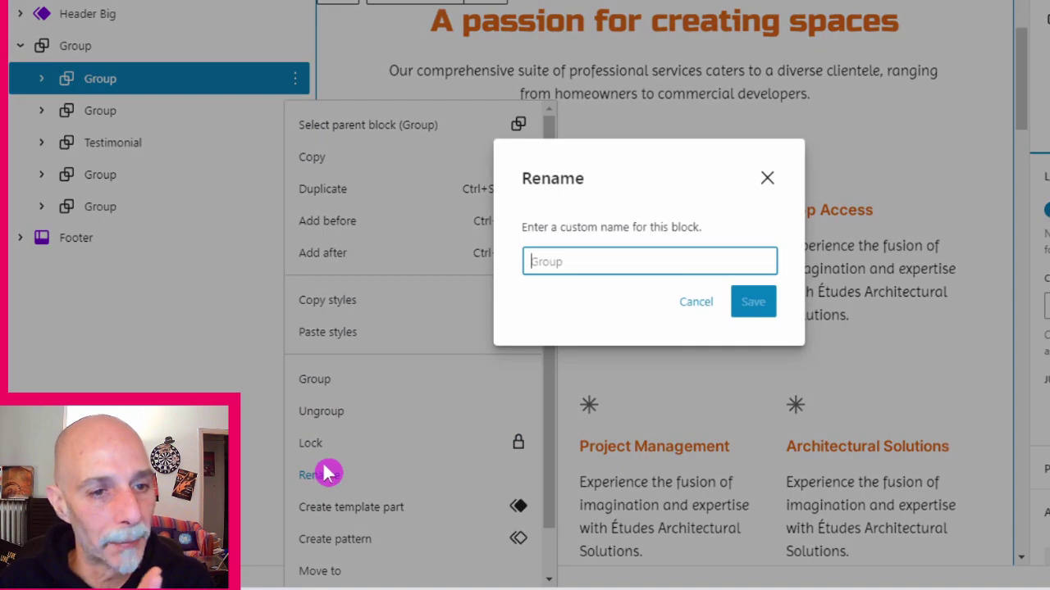
type("Services top")
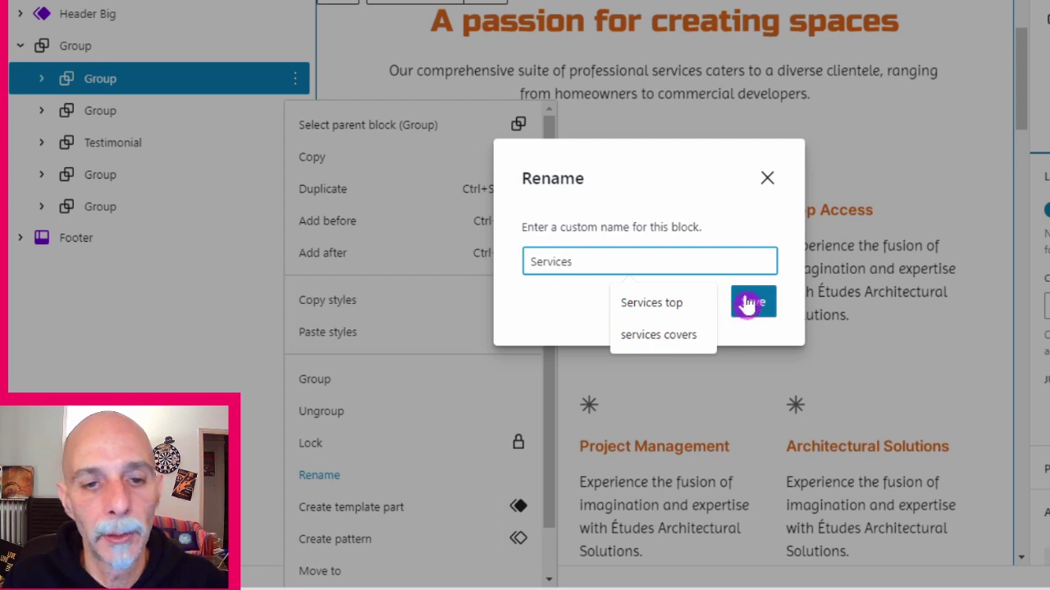
left_click(656, 303)
left_click(751, 307)
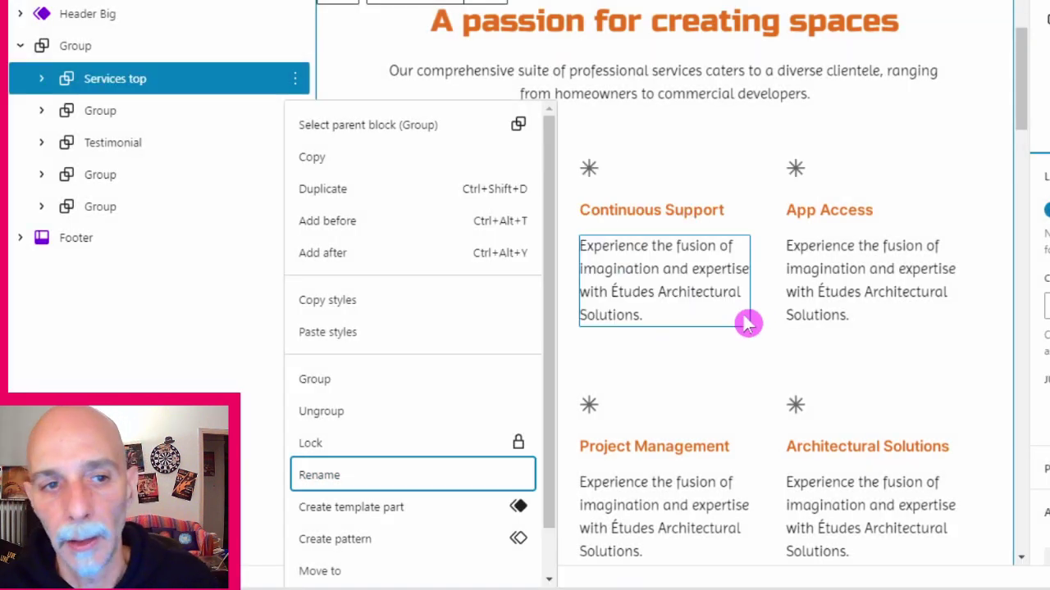
left_click(180, 87)
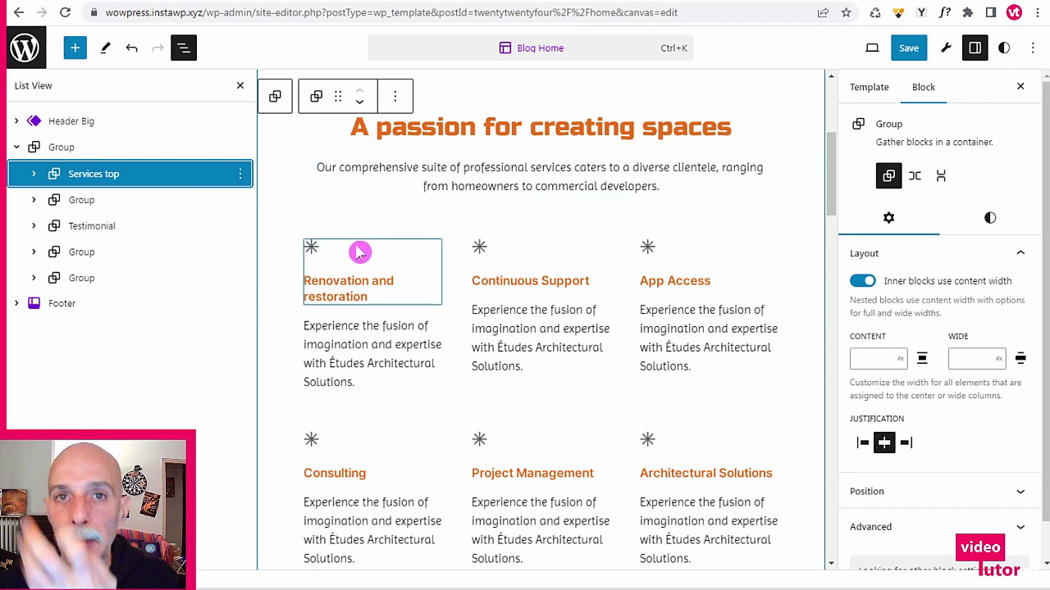
- Delete the second Columns block, with Consulting, Project Management and Architectural Solutions, from the Services top group
scroll(364, 254, "down", 4)
scroll(370, 248, "up", 3)
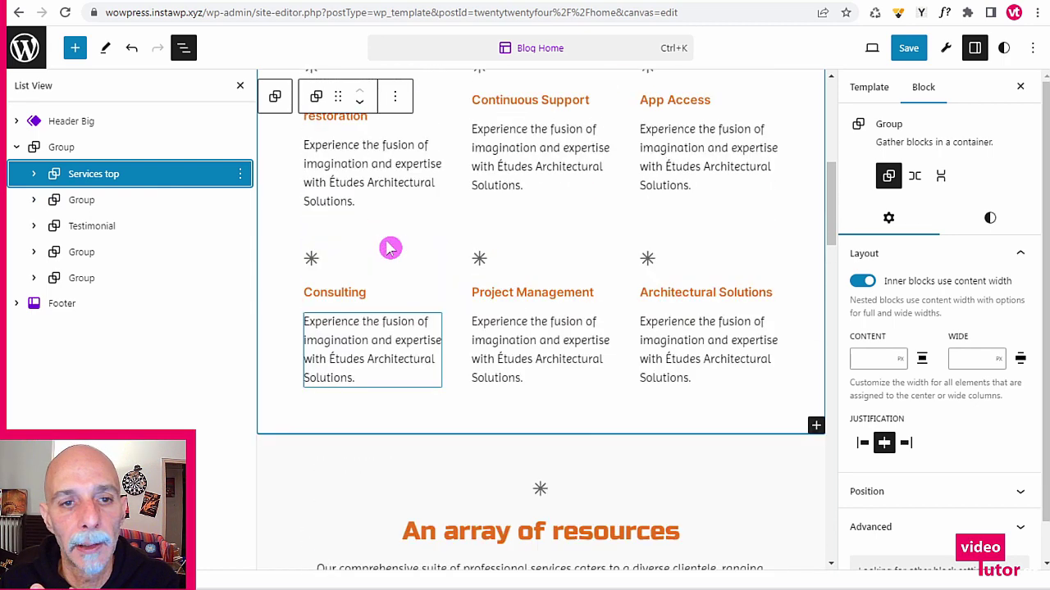
left_click(34, 174)
left_click(106, 329)
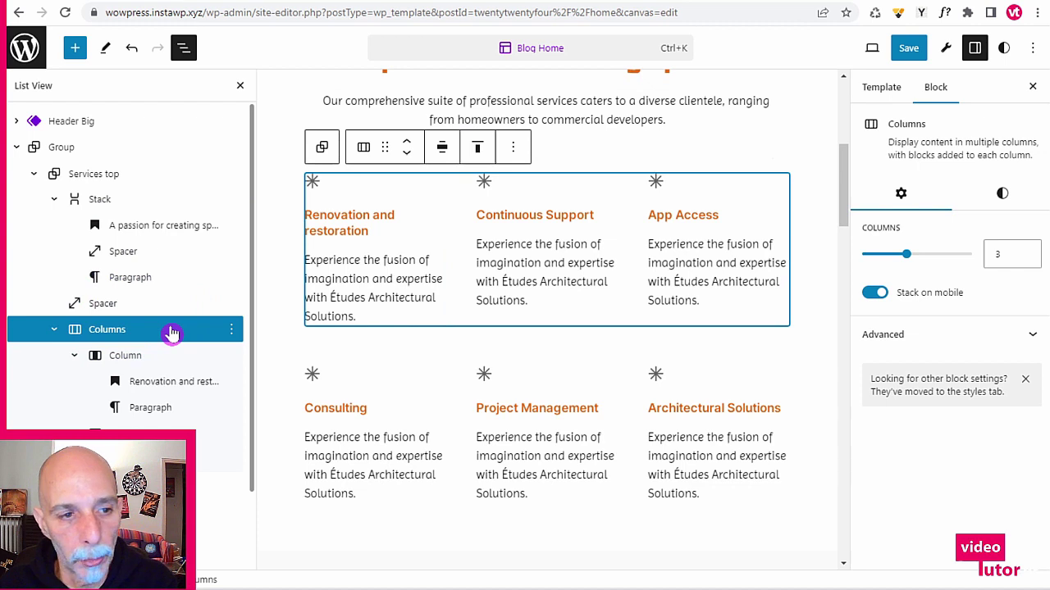
scroll(162, 324, "down", 1)
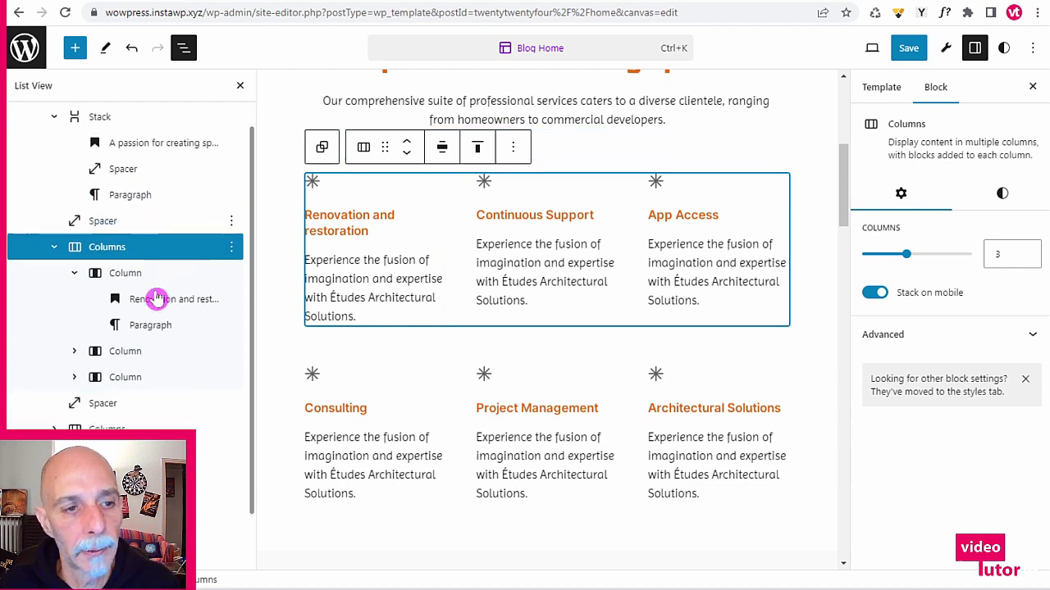
left_click(75, 265)
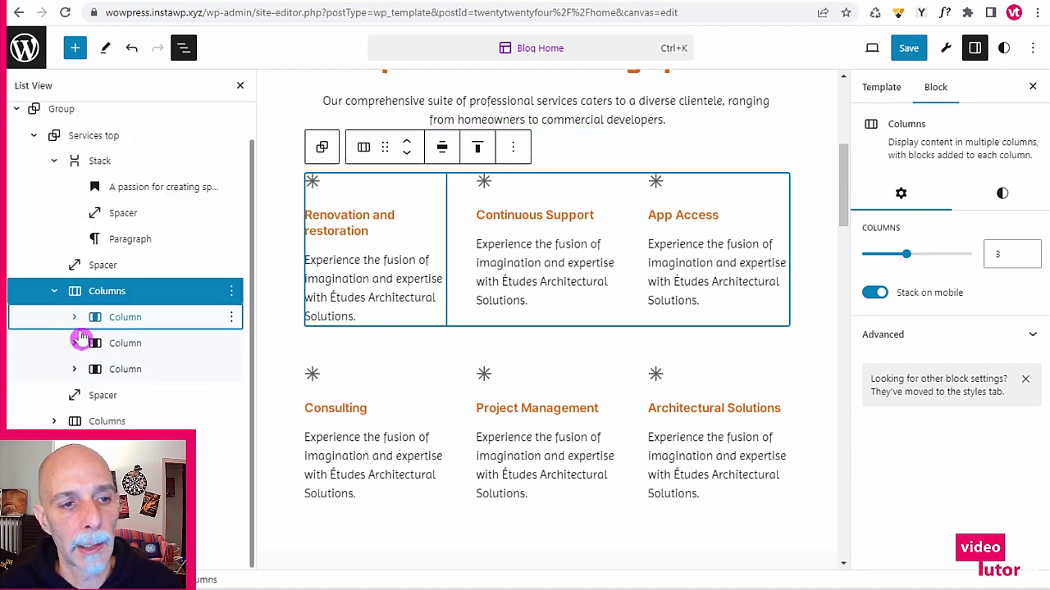
left_click(201, 423)
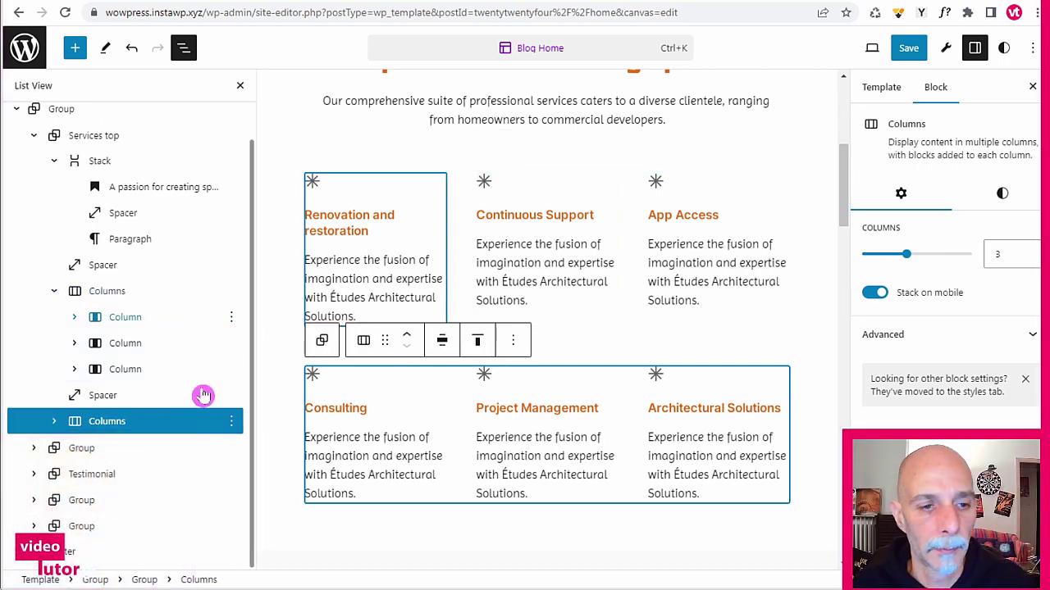
key("Delete")
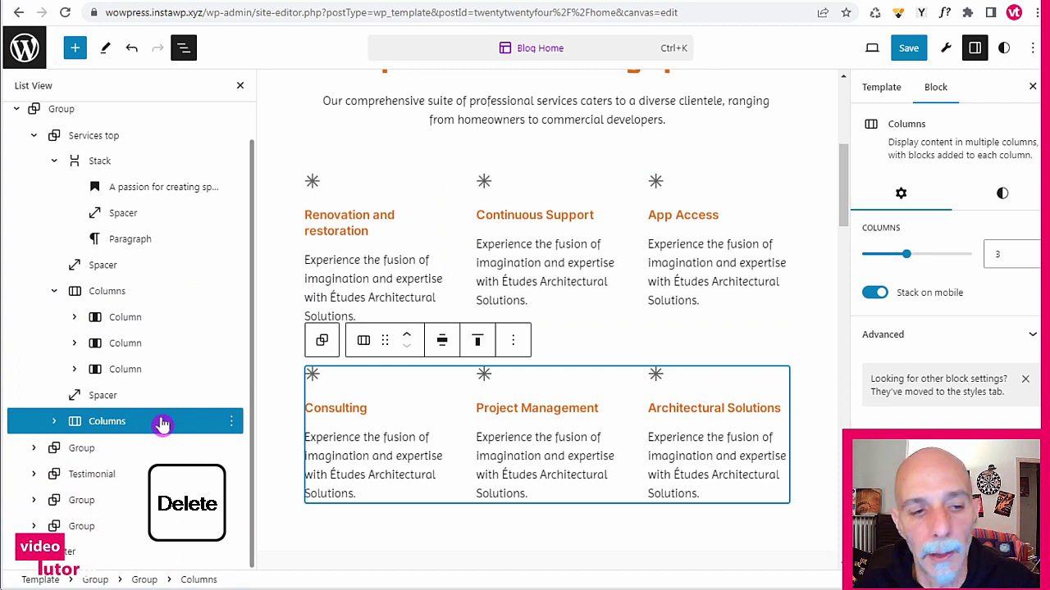
key("Delete")
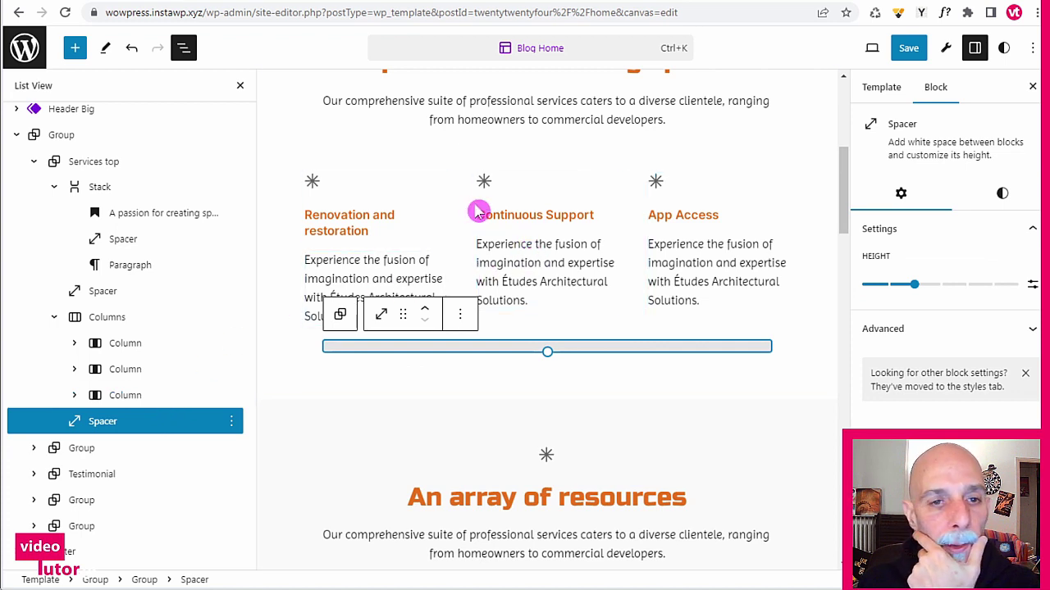
- Inspect the Services top group and its heading Stack below the header, and collapse both in the block list
left_click(98, 136)
key("Down")
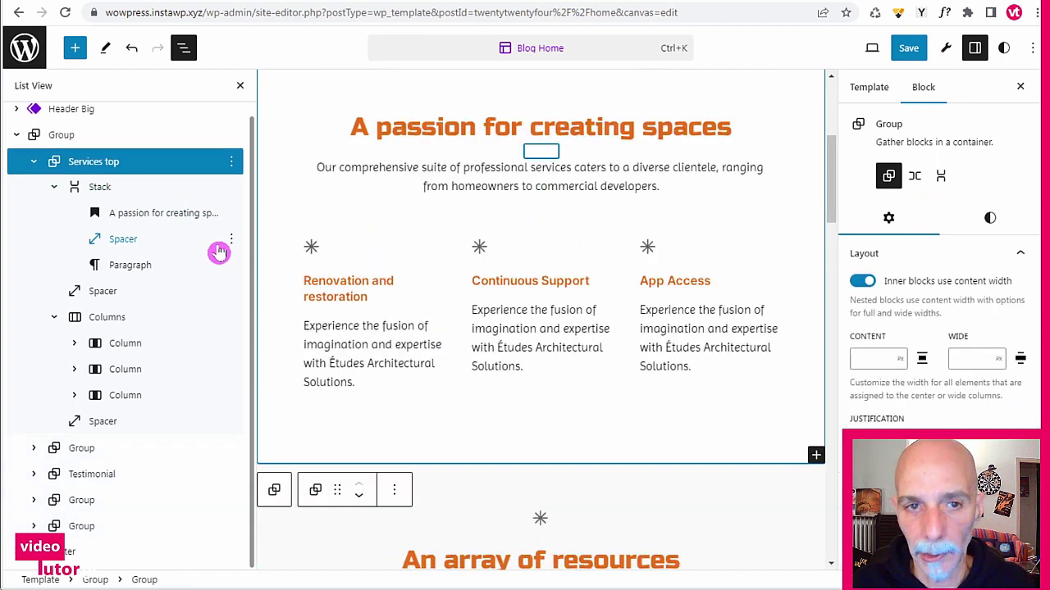
scroll(761, 250, "up", 4)
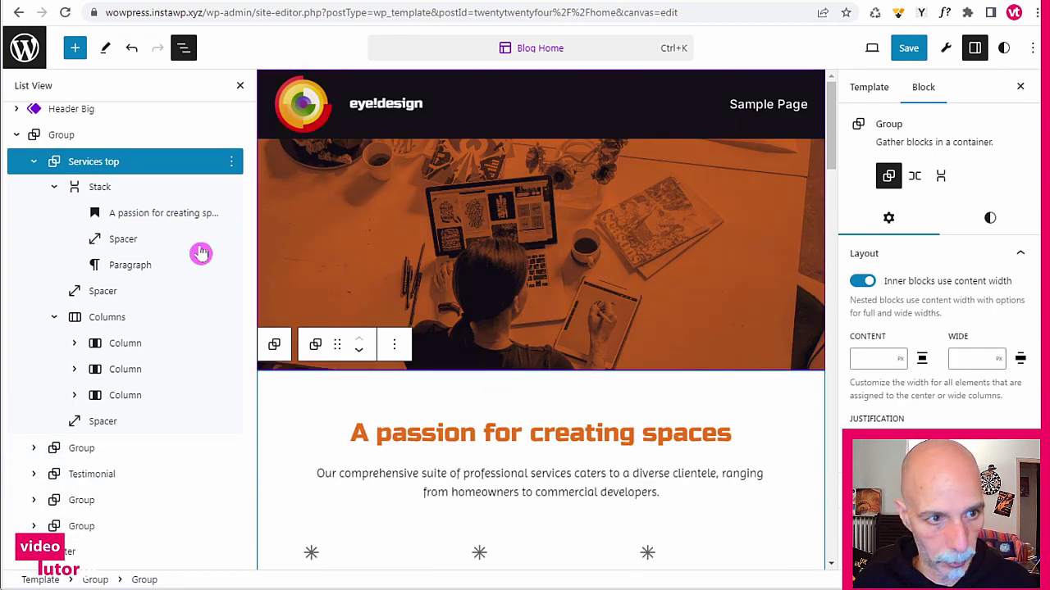
left_click(102, 188)
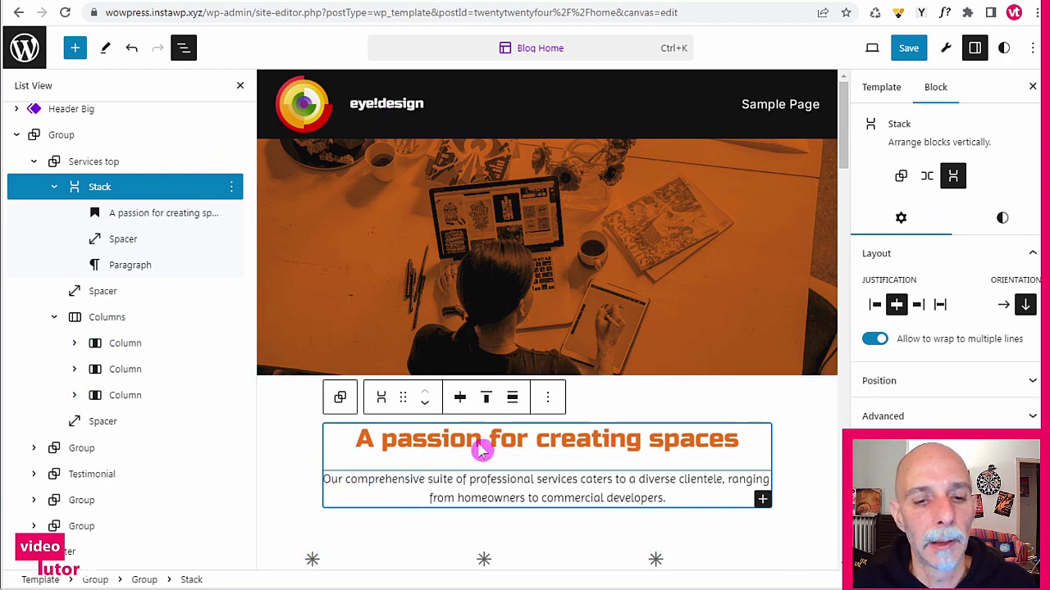
left_click(56, 190)
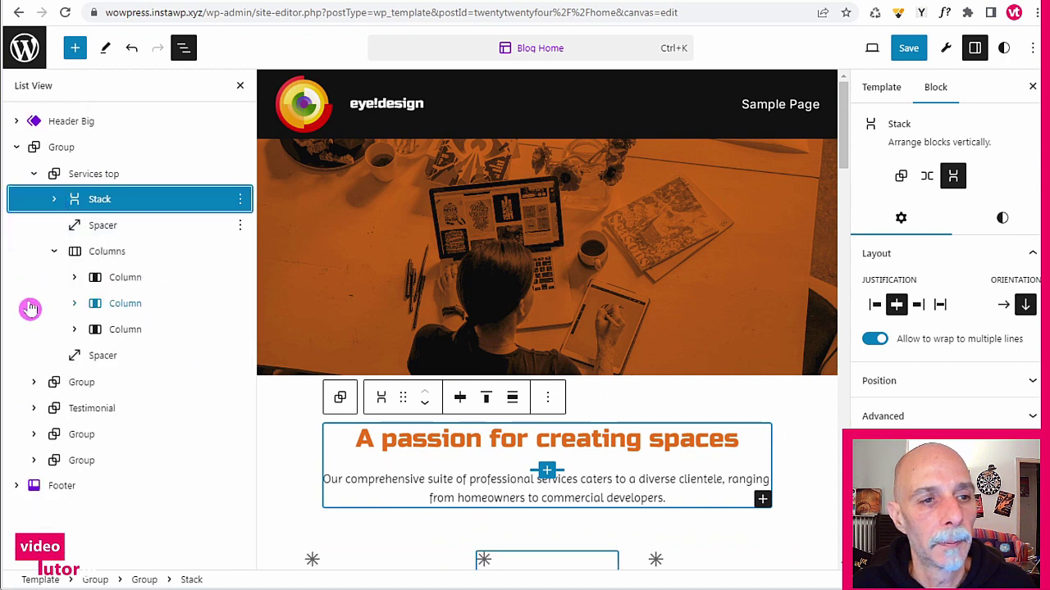
left_click(34, 174)
- Delete the Group containing the "An array of resources" section, located between Services top and Testimonial
left_click(78, 203)
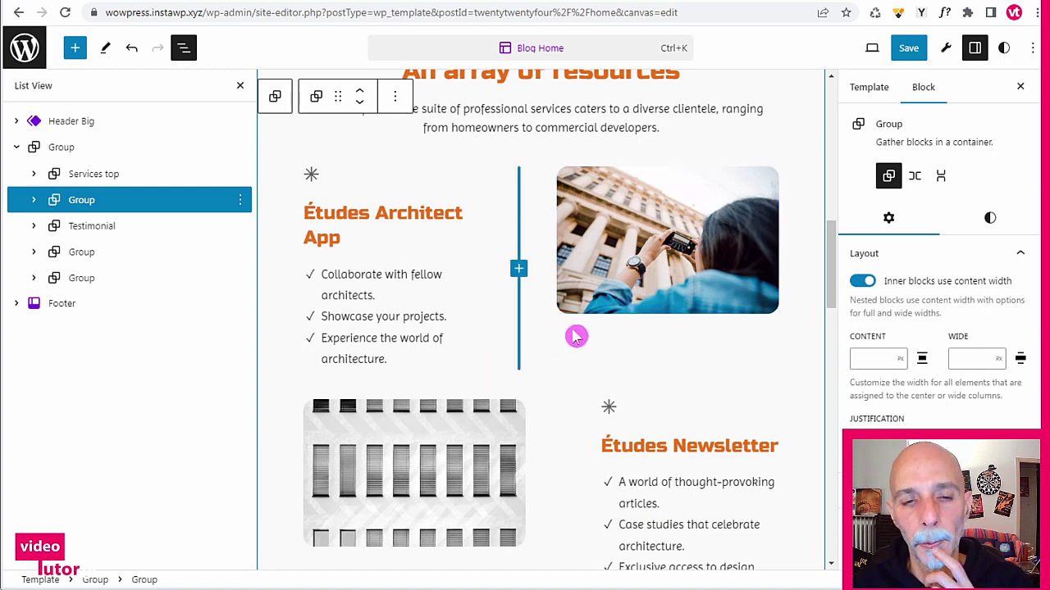
scroll(741, 315, "up", 5)
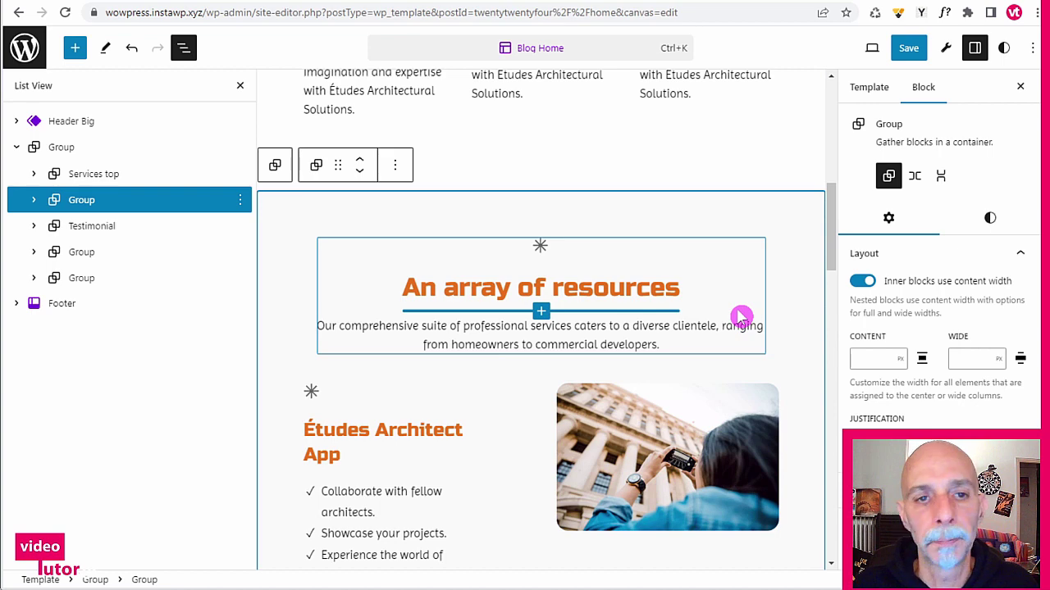
scroll(740, 314, "up", 6)
scroll(552, 382, "down", 8)
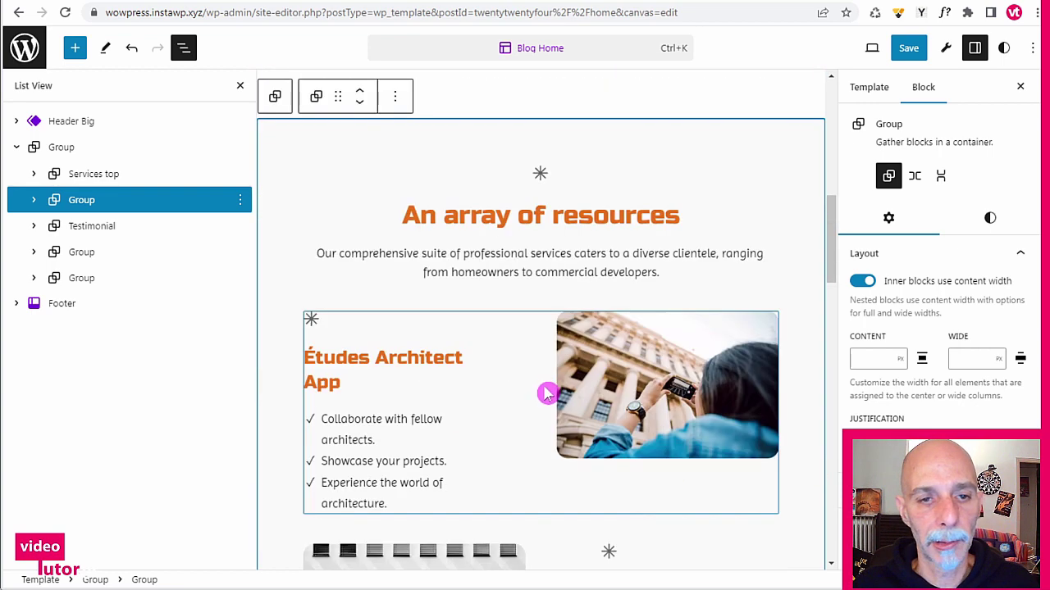
scroll(541, 407, "up", 3)
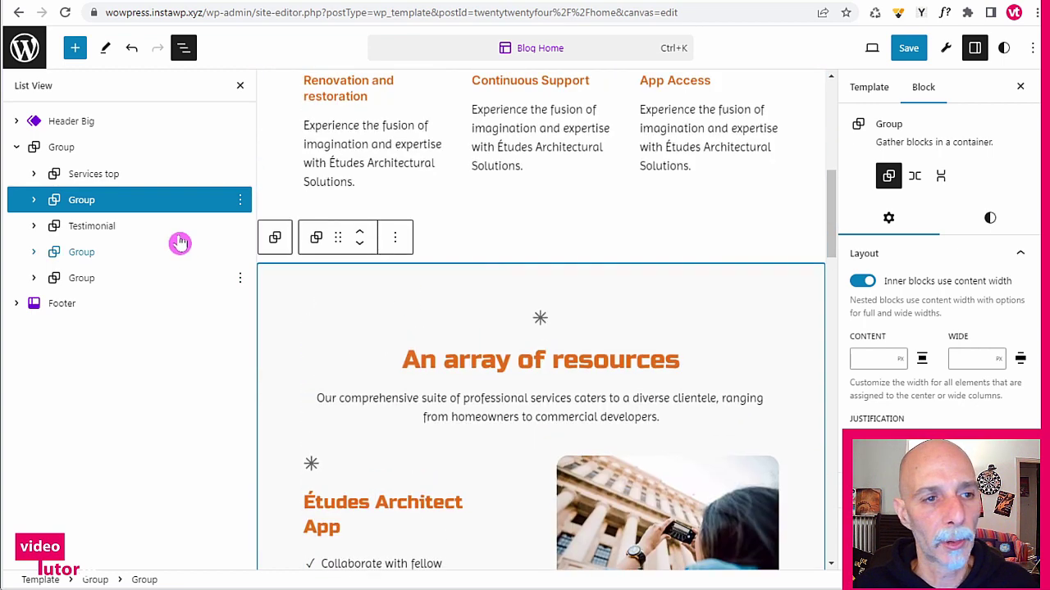
left_click(239, 200)
scroll(280, 489, "down", 2)
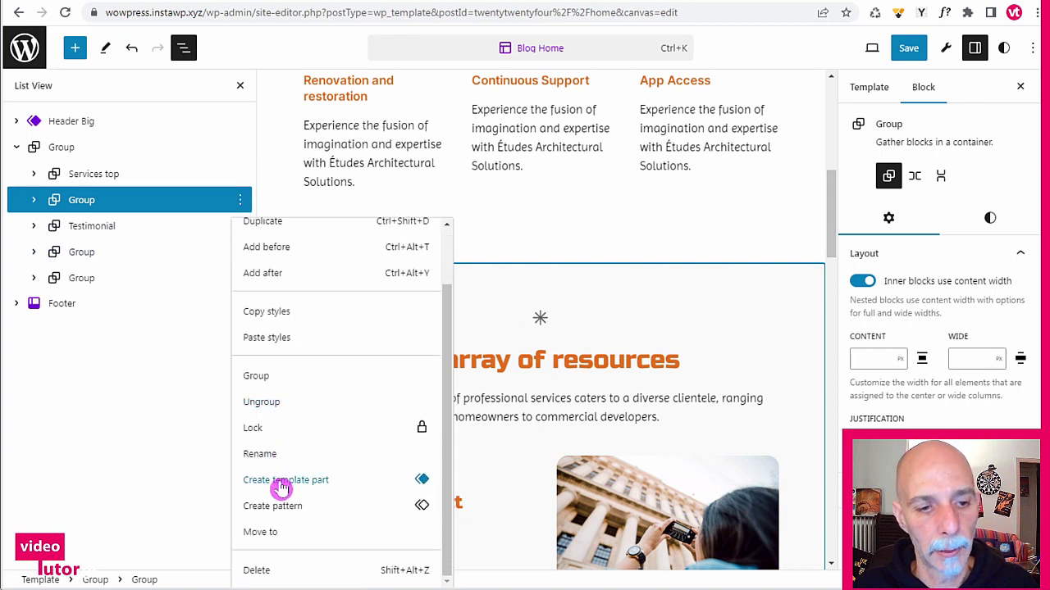
left_click(271, 576)
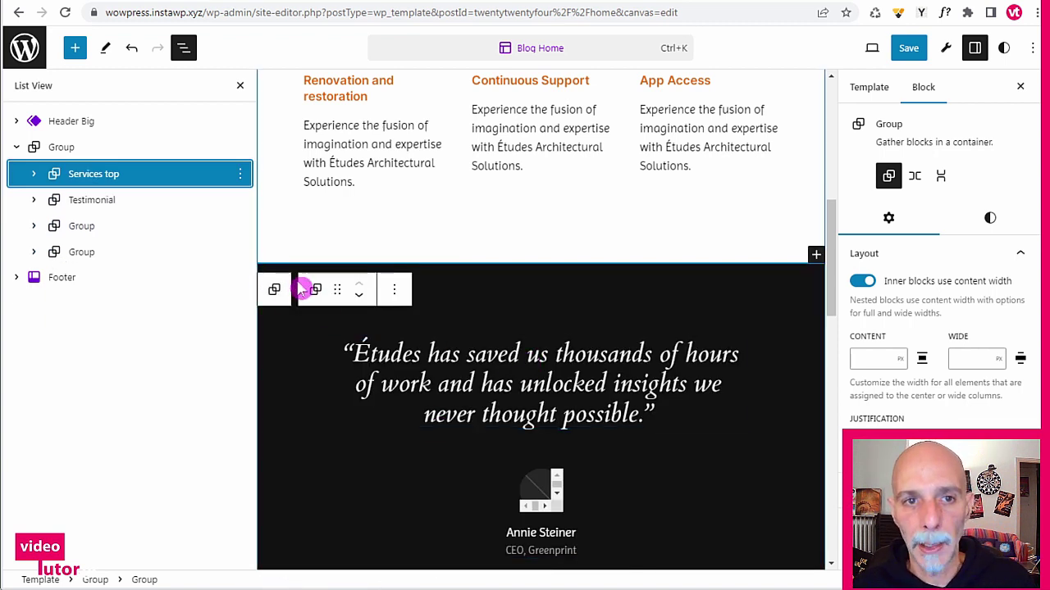
- Check the Testimonial group and delete the "Watch, Read, Listen" Group below it, including its Query Loop and Post Template
left_click(136, 203)
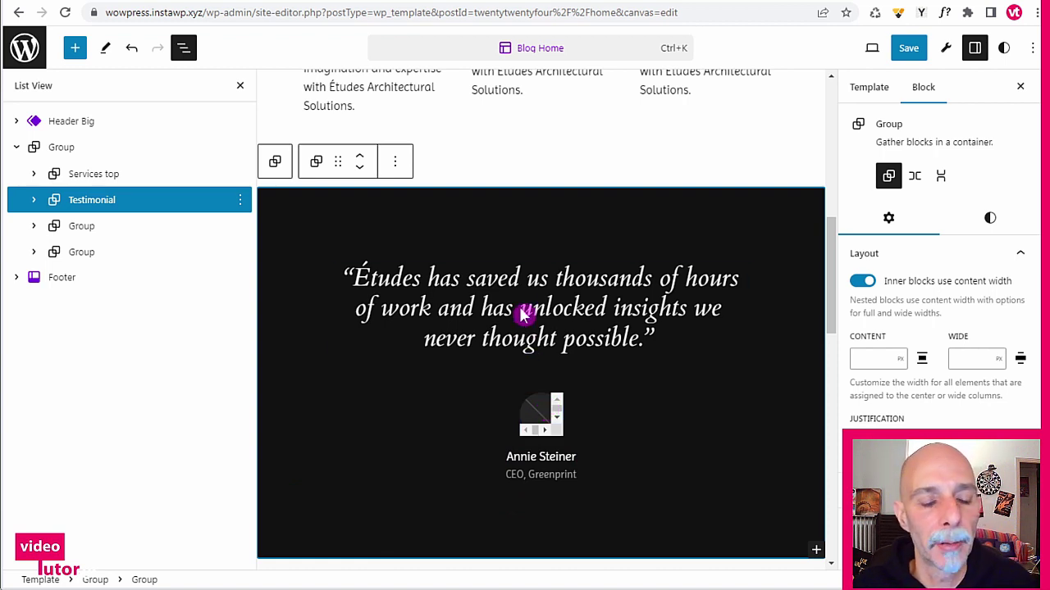
scroll(520, 300, "down", 1)
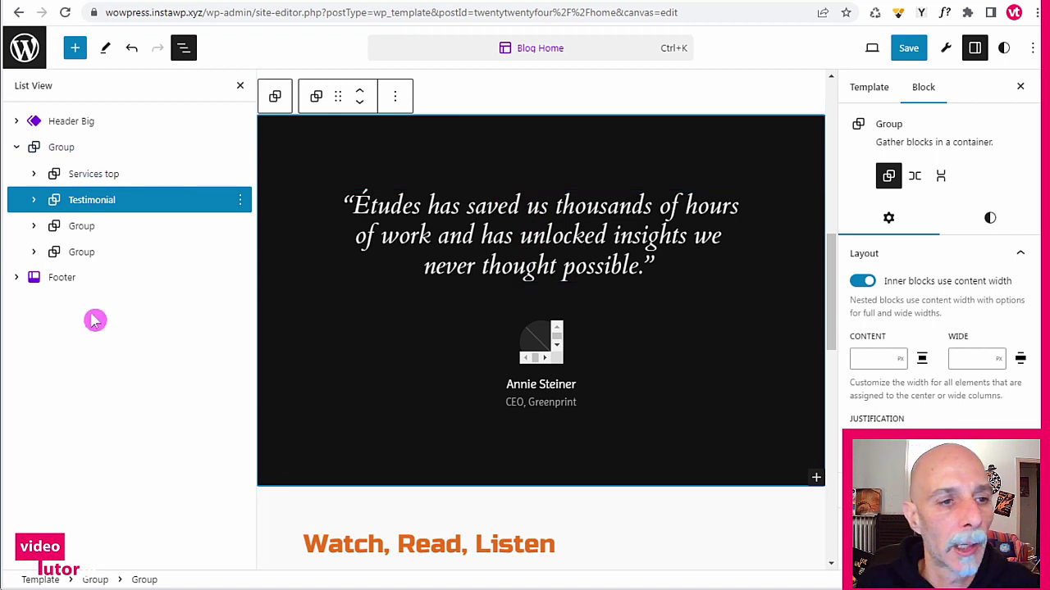
left_click(64, 233)
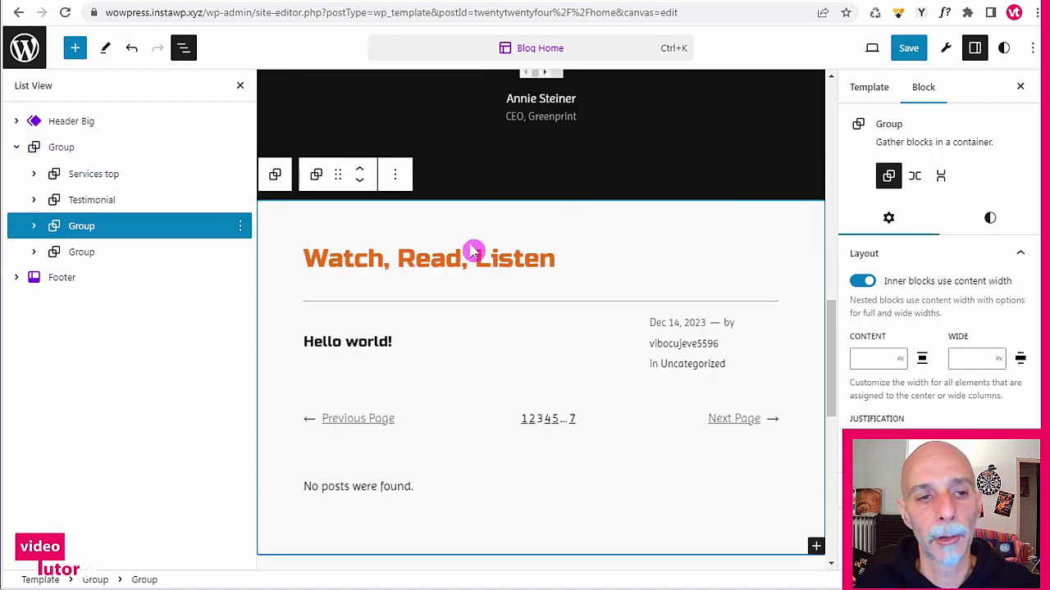
left_click(244, 230)
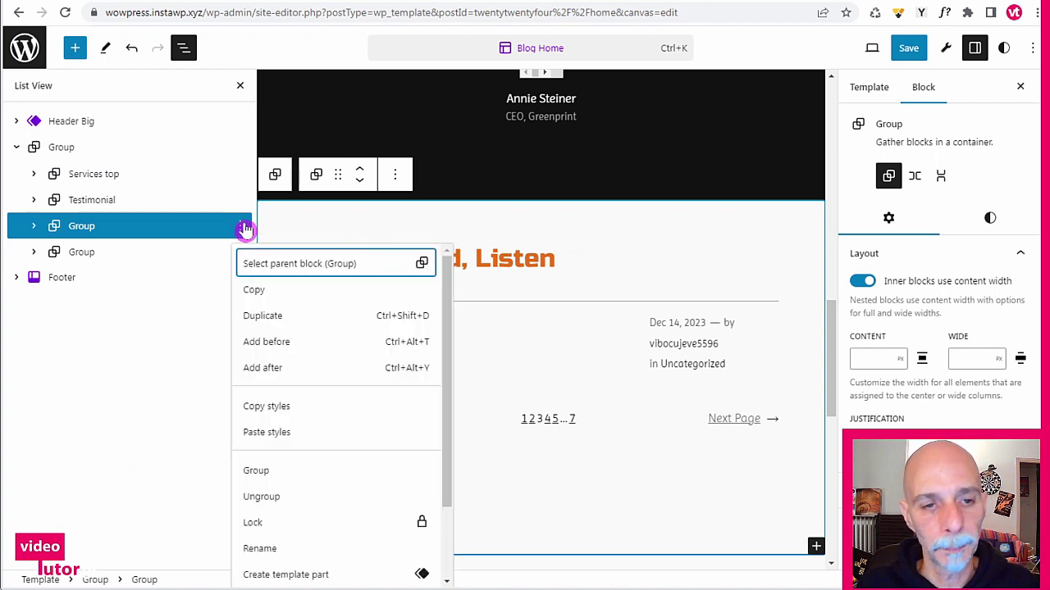
left_click(636, 252)
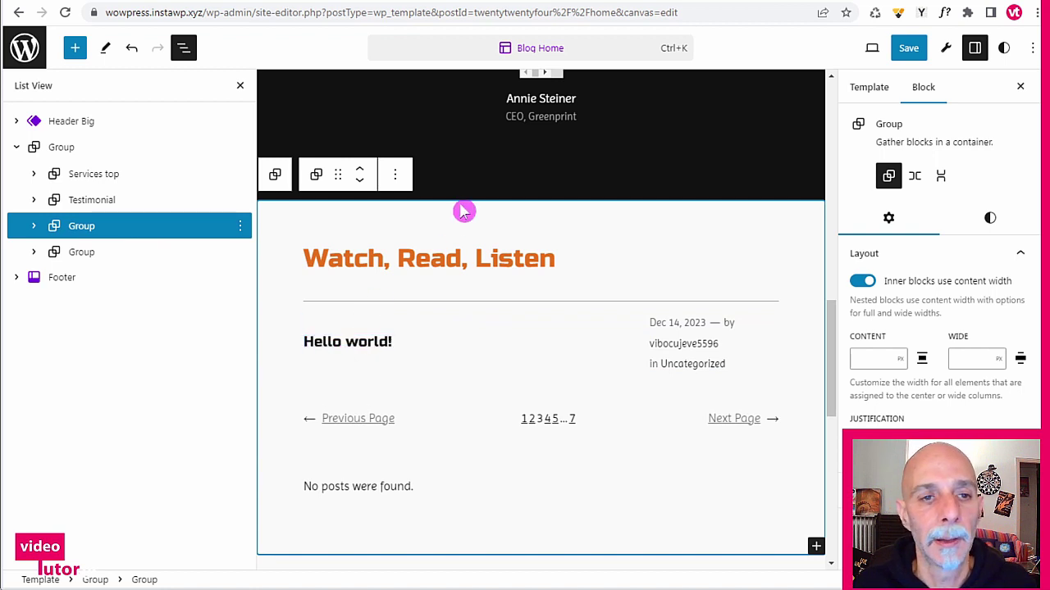
left_click(239, 226)
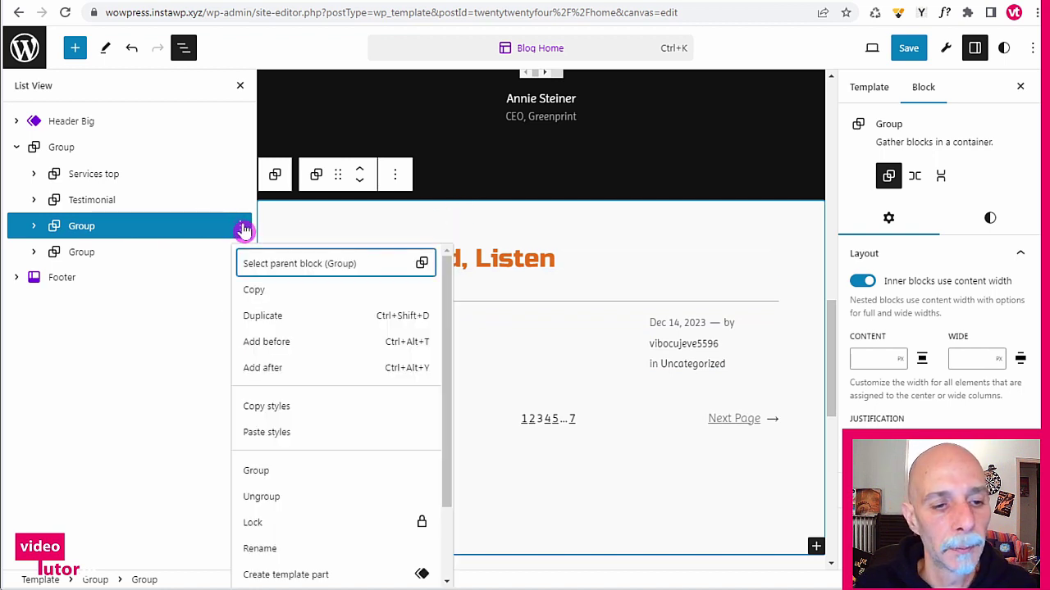
scroll(316, 293, "down", 5)
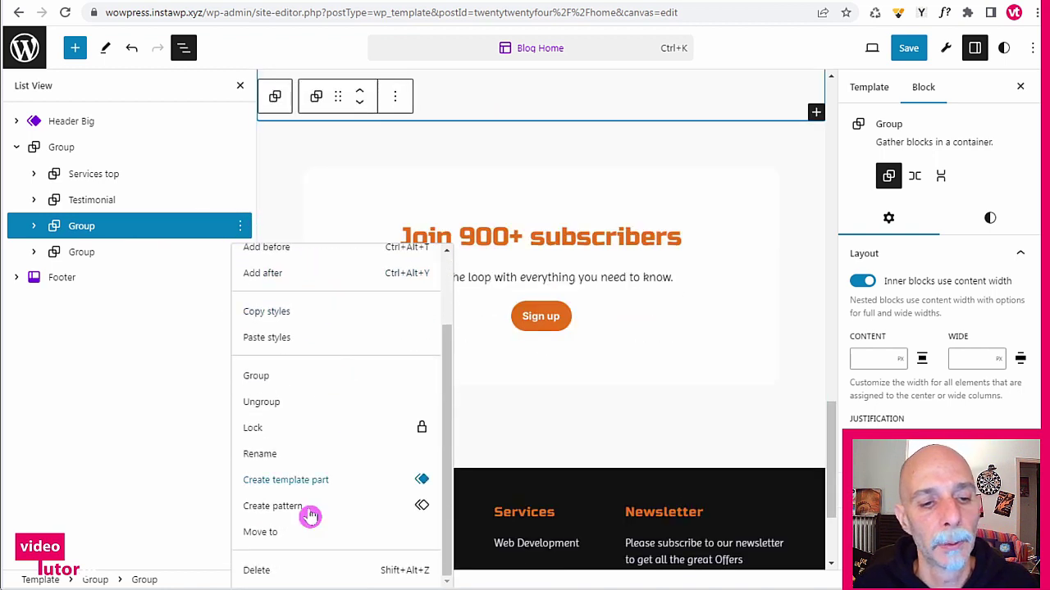
left_click(300, 569)
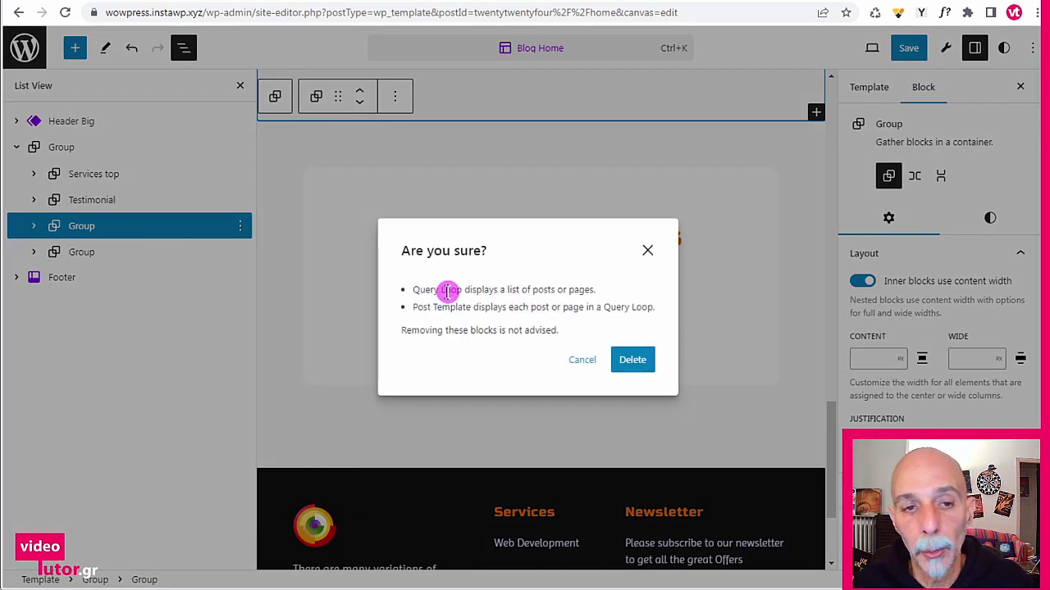
left_click(633, 360)
- Examine the "Join 900+ subscribers" section between Testimonial and Footer, and select the label text of its Sign up button
scroll(611, 270, "up", 5)
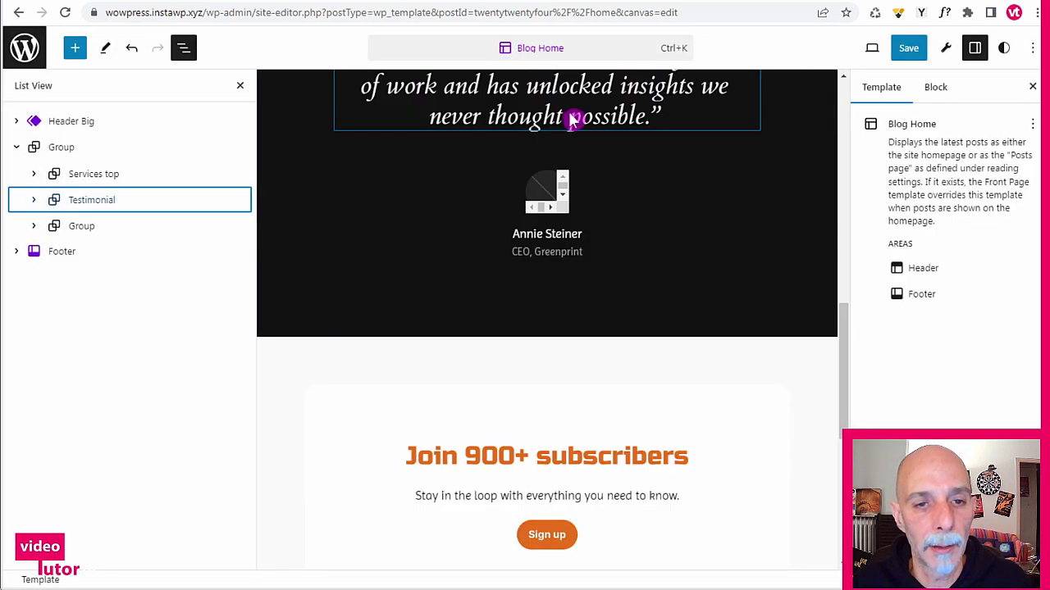
scroll(604, 265, "down", 4)
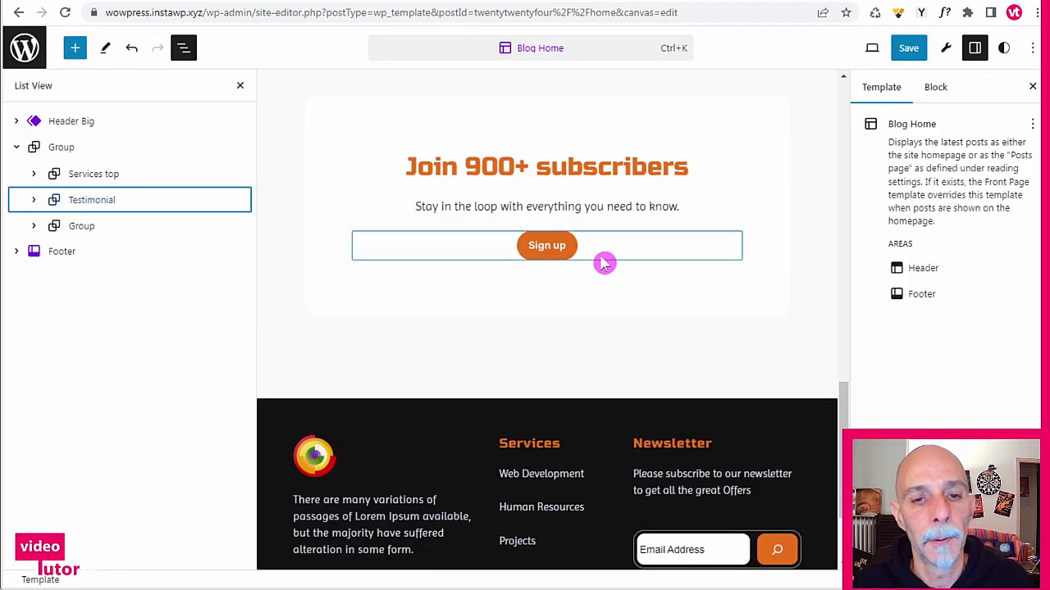
left_click(743, 136)
scroll(752, 167, "up", 4)
scroll(753, 167, "up", 1)
scroll(751, 176, "down", 5)
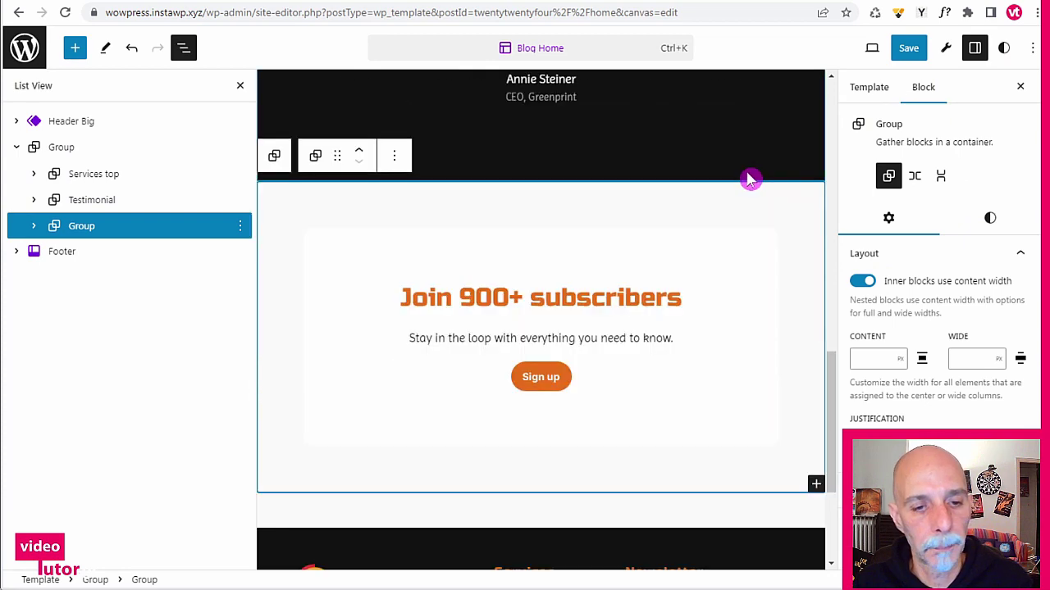
scroll(747, 178, "up", 4)
scroll(748, 181, "down", 4)
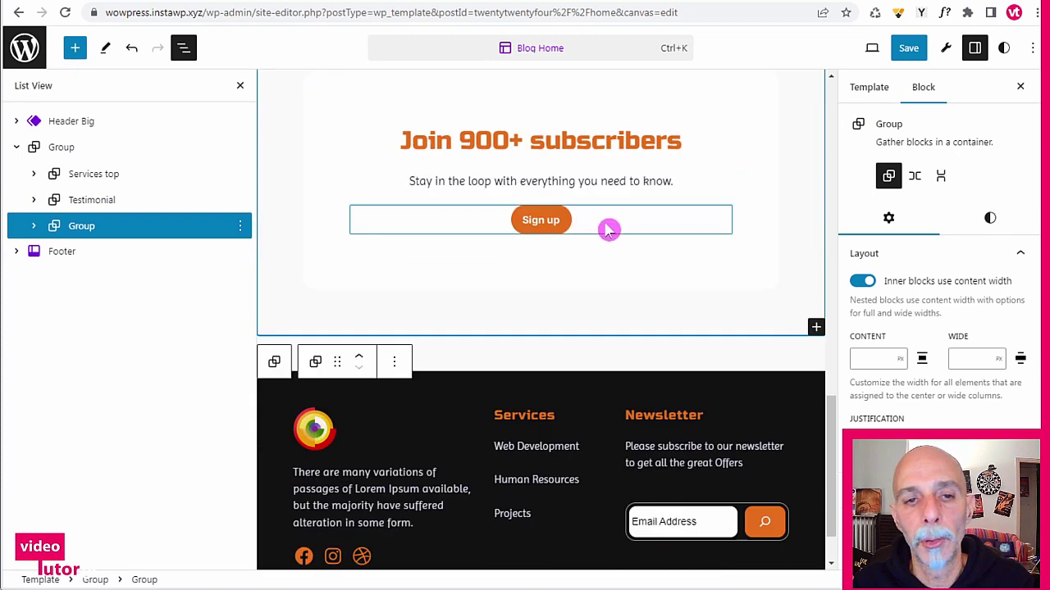
left_click(546, 232)
left_click_drag(527, 232, 561, 230)
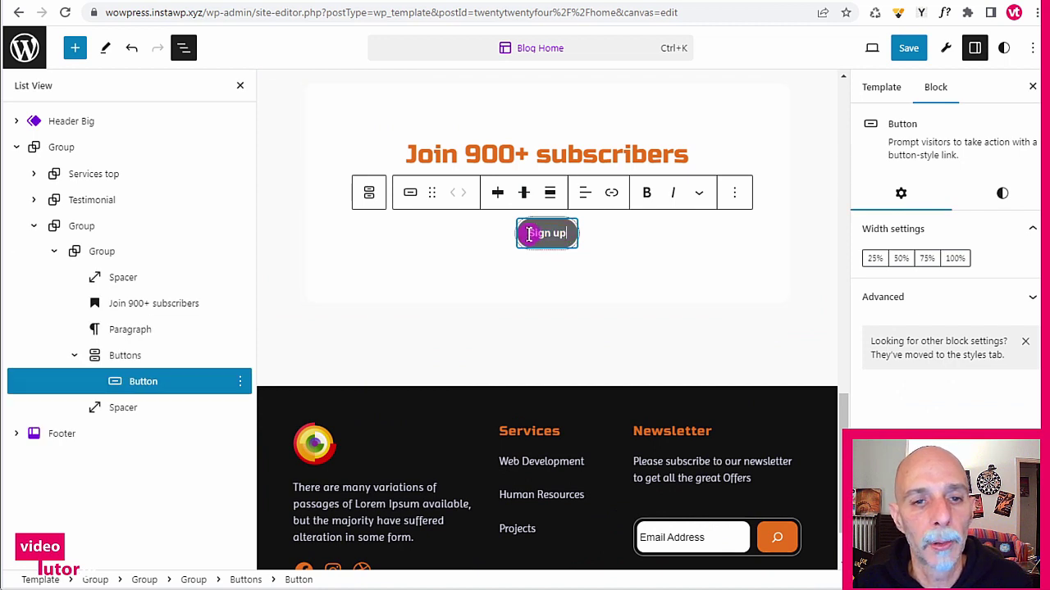
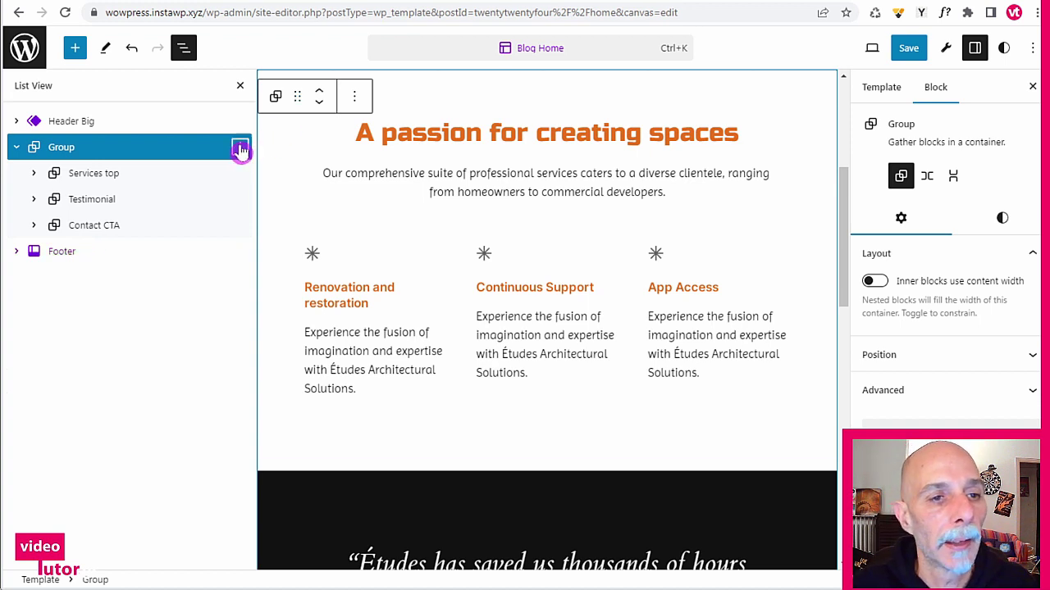
- Rename the outer Group containing Services top, Testimonial and Contact CTA to "HOLA"
left_click(239, 148)
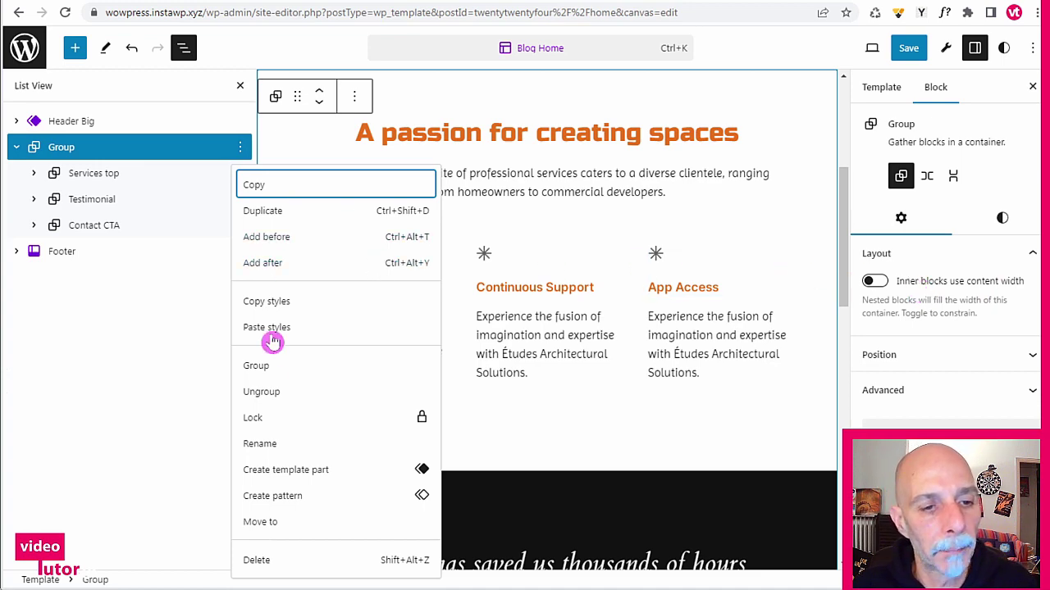
left_click(271, 445)
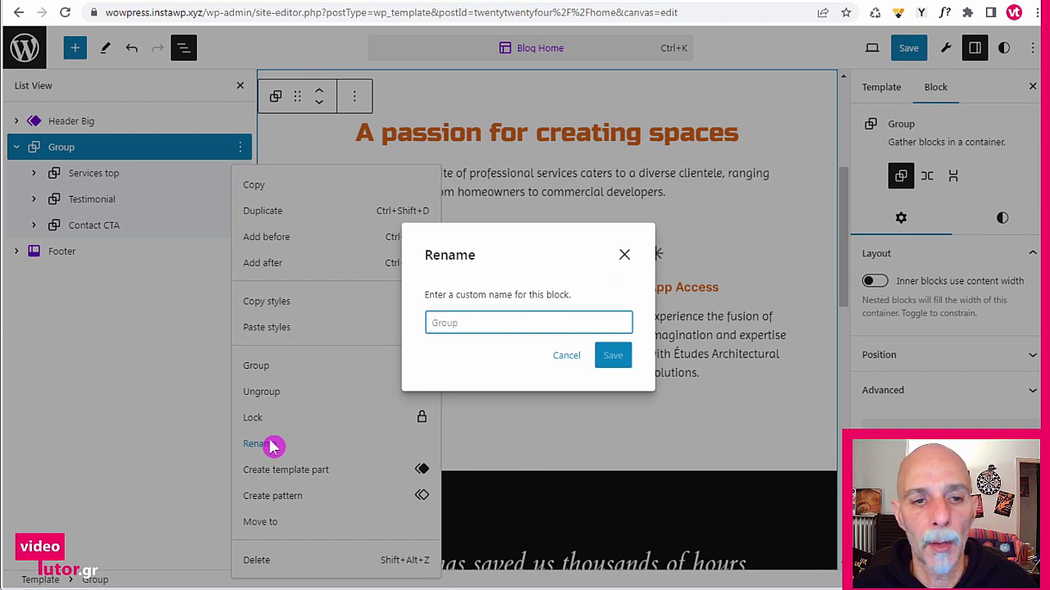
type("OLA")
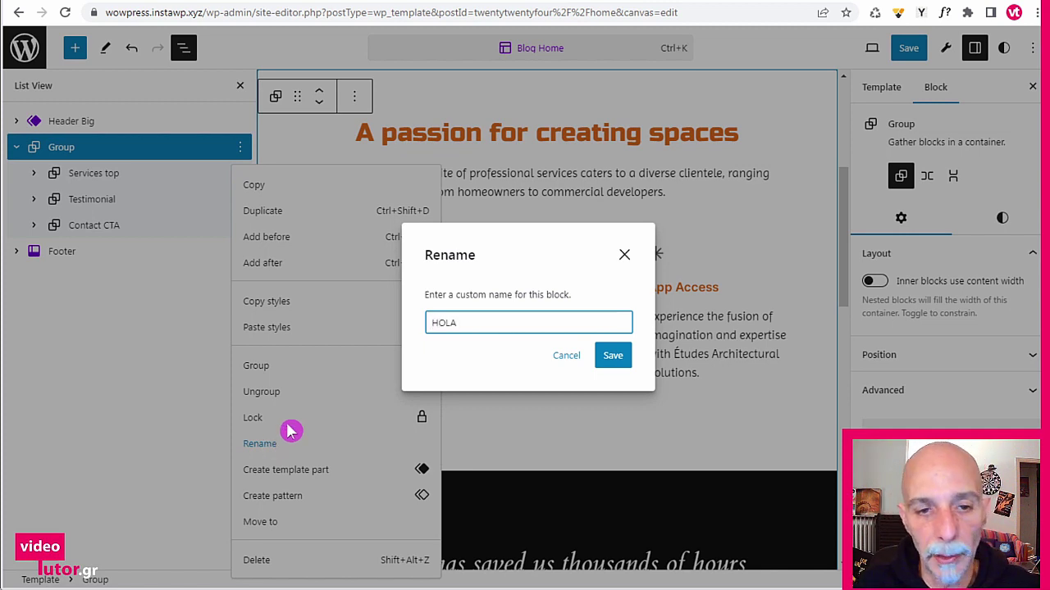
left_click(612, 355)
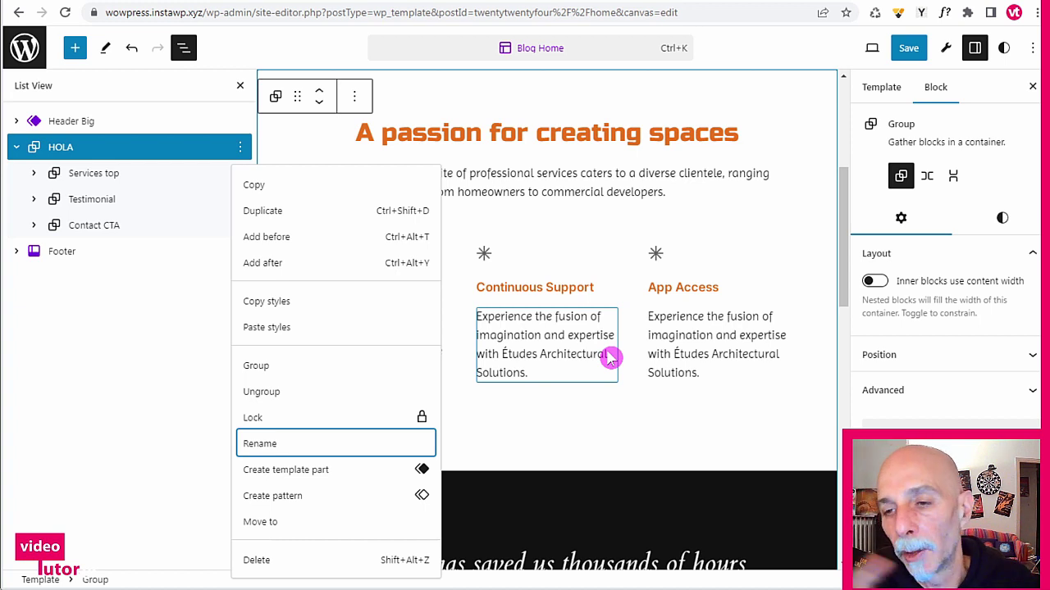
- Add an empty Paragraph block directly after the Services top group, inside HOLA
left_click(126, 152)
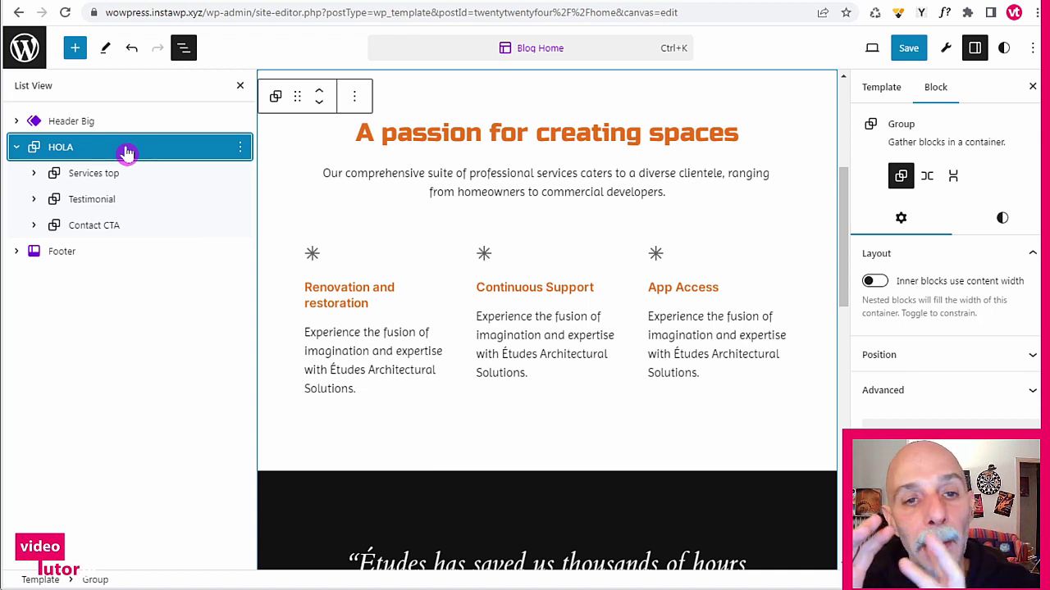
left_click(134, 172)
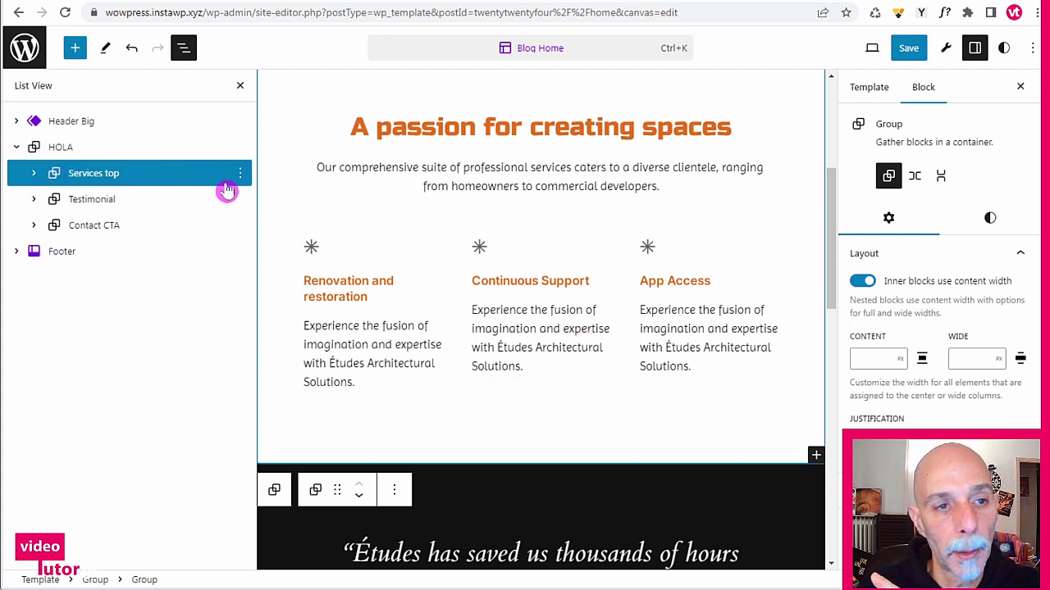
left_click(240, 177)
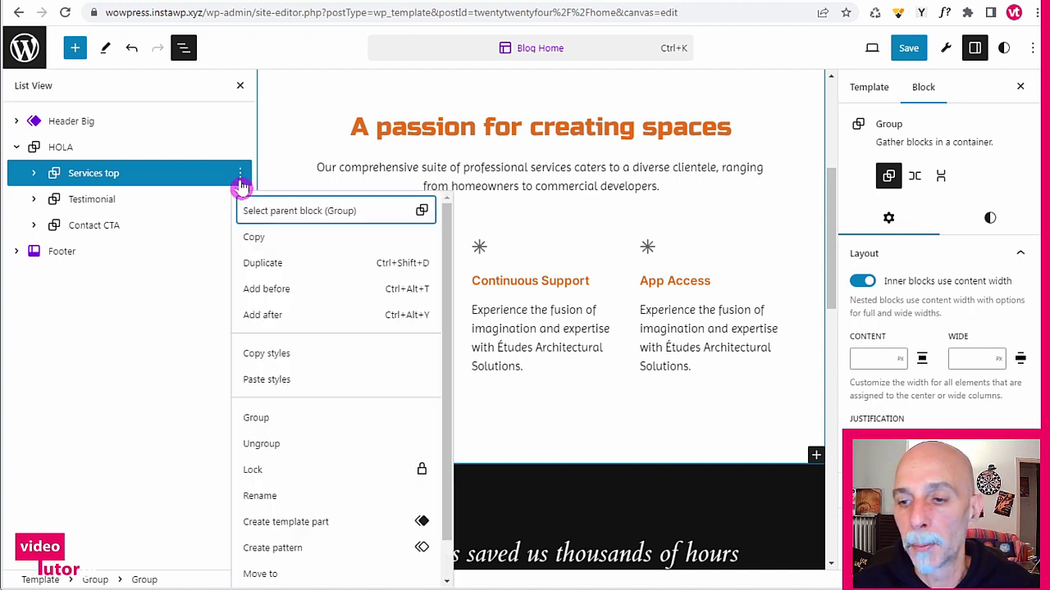
left_click(280, 315)
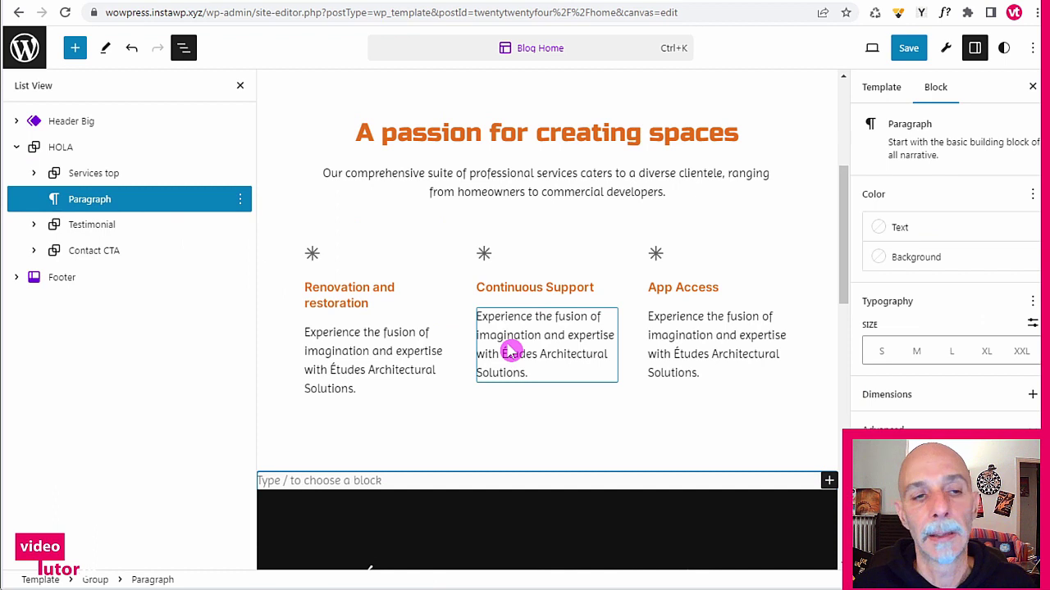
- Insert the "Project layout" pattern from the Featured category in place of the empty Paragraph between Services top and Testimonial
left_click(74, 47)
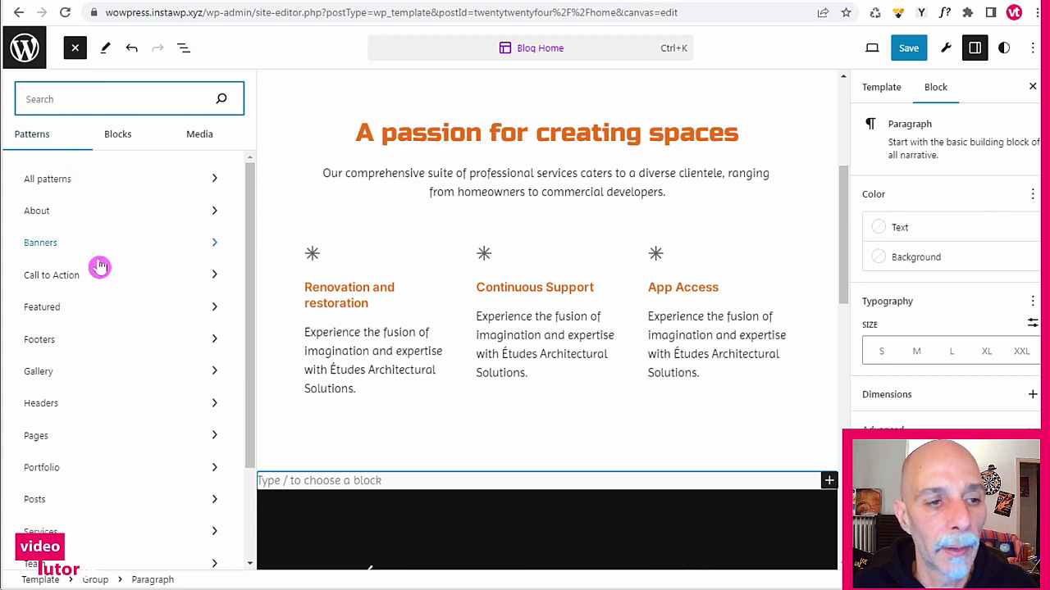
scroll(99, 250, "down", 2)
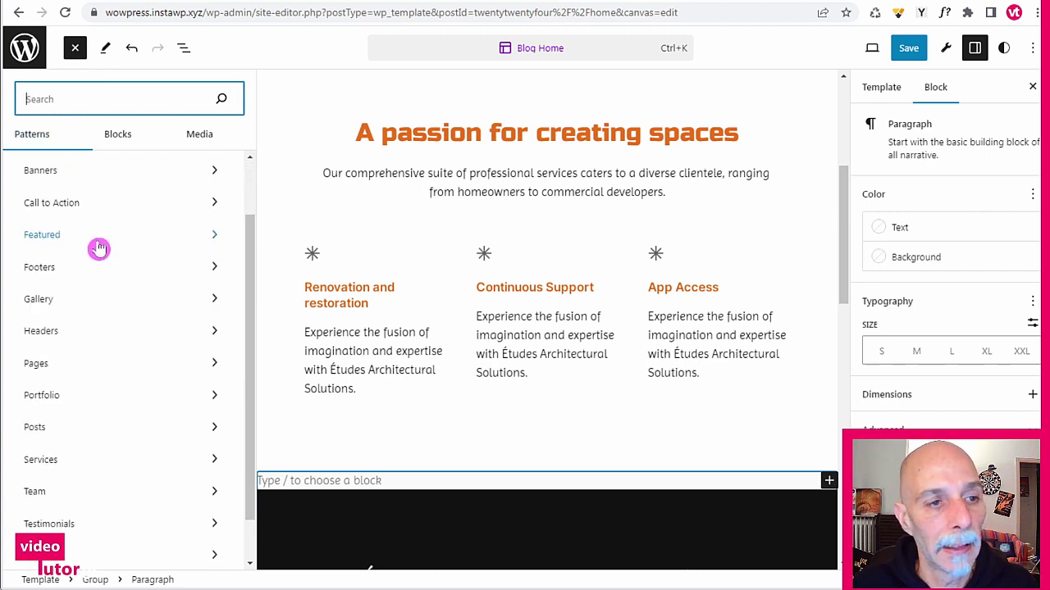
scroll(99, 249, "up", 2)
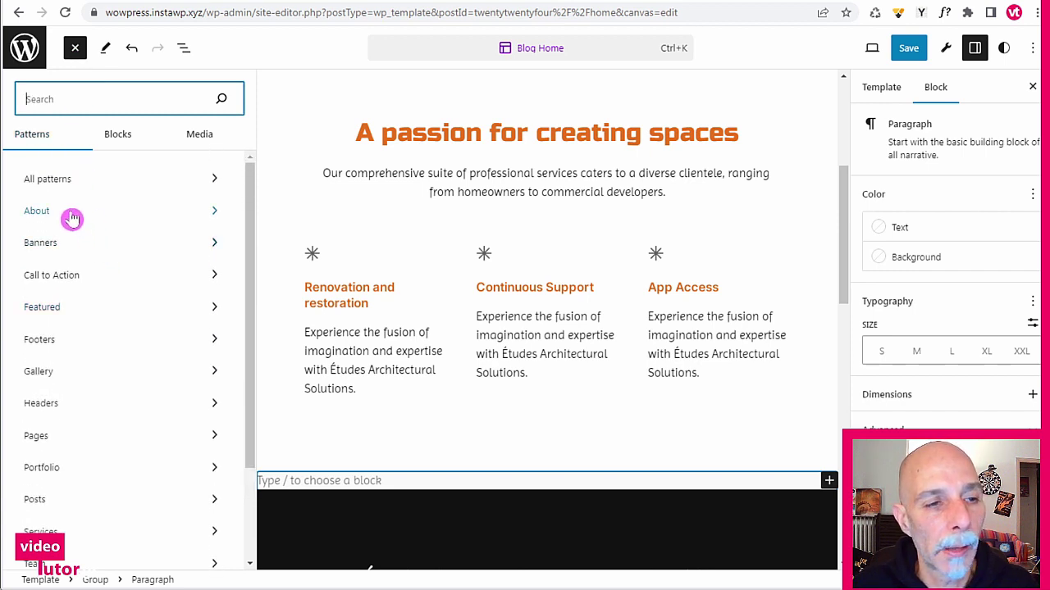
scroll(66, 223, "down", 3)
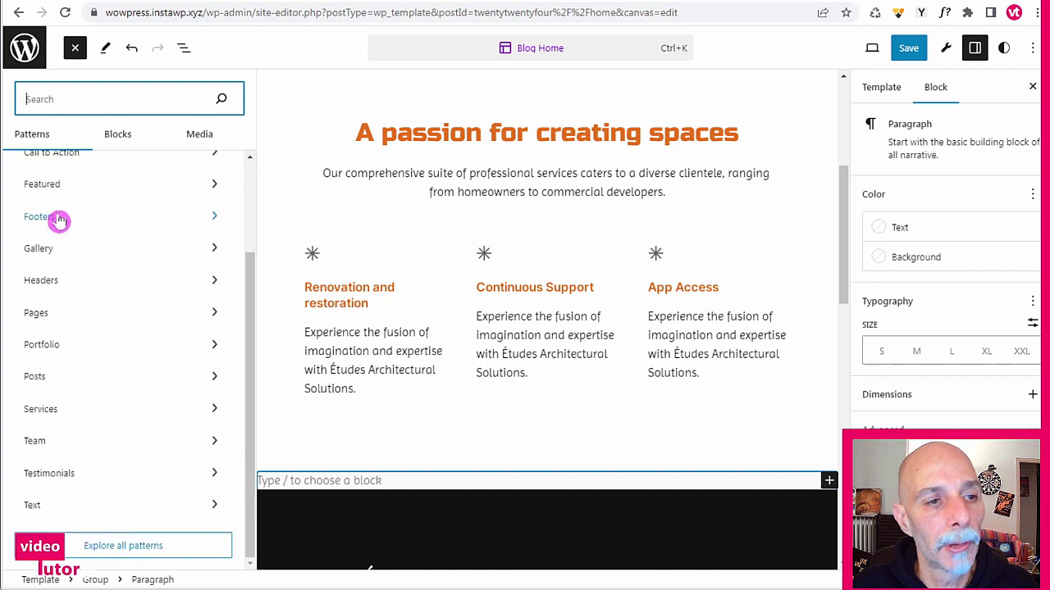
left_click(70, 190)
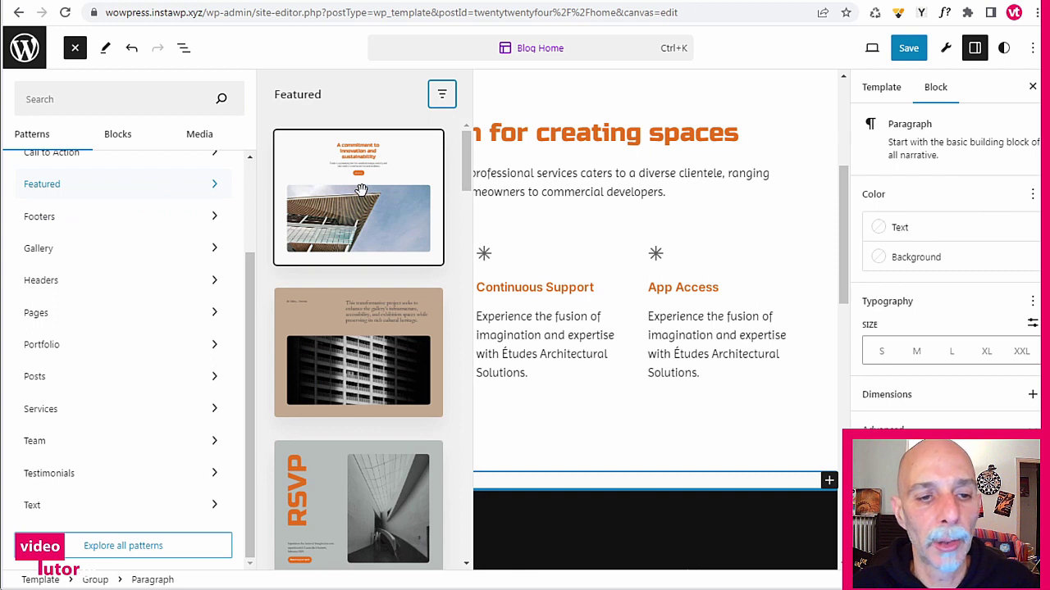
scroll(358, 193, "down", 3)
scroll(361, 190, "down", 3)
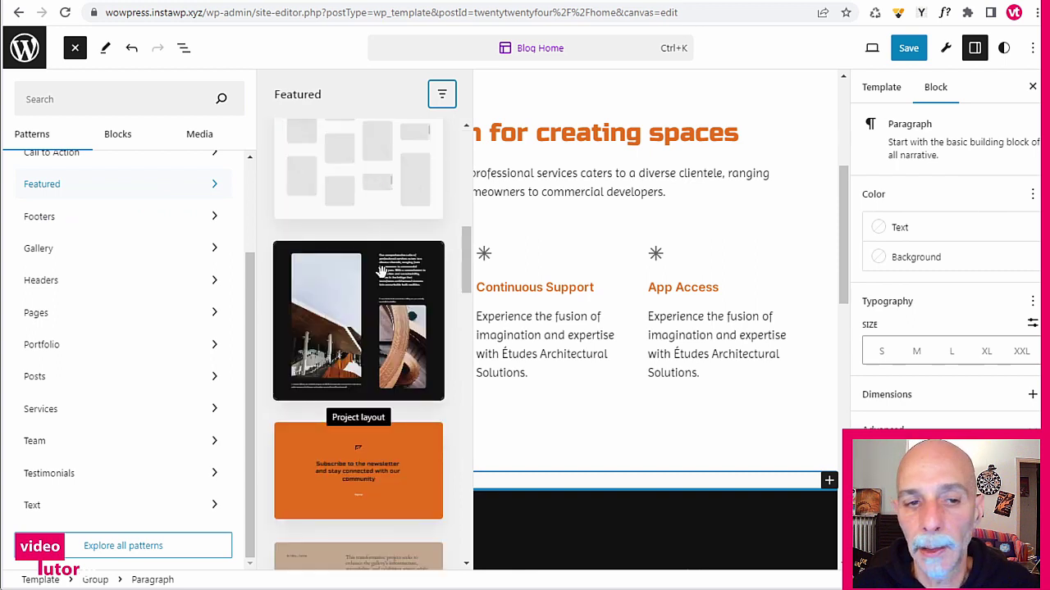
scroll(349, 171, "down", 2)
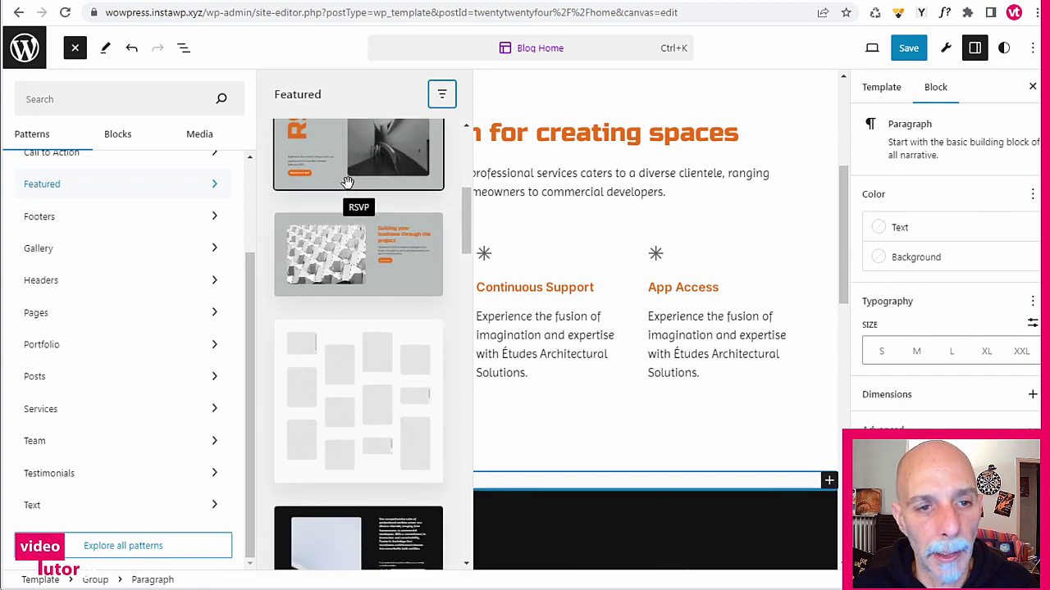
left_click(349, 220)
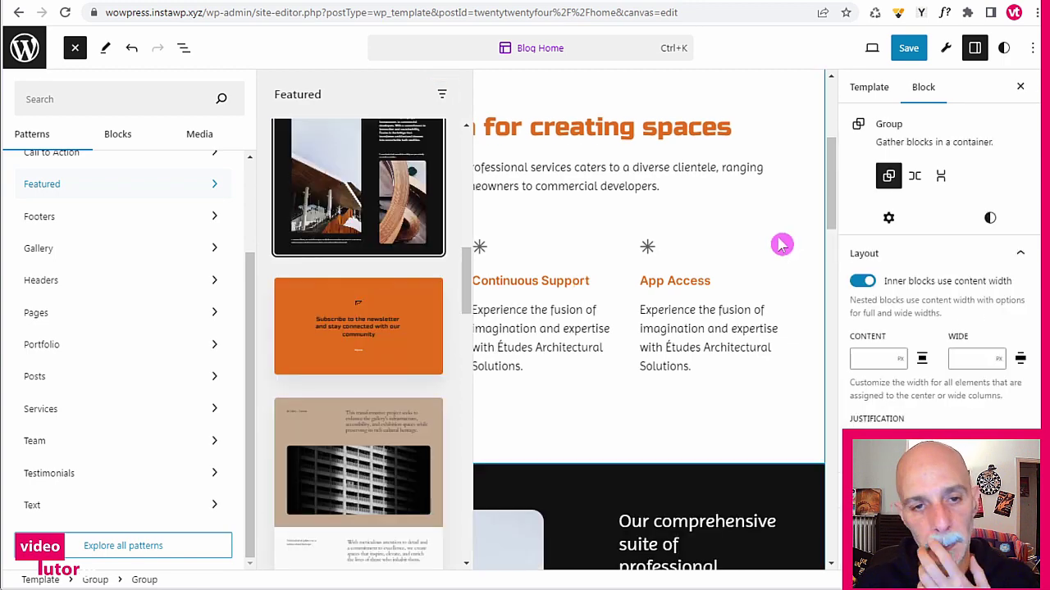
left_click(769, 148)
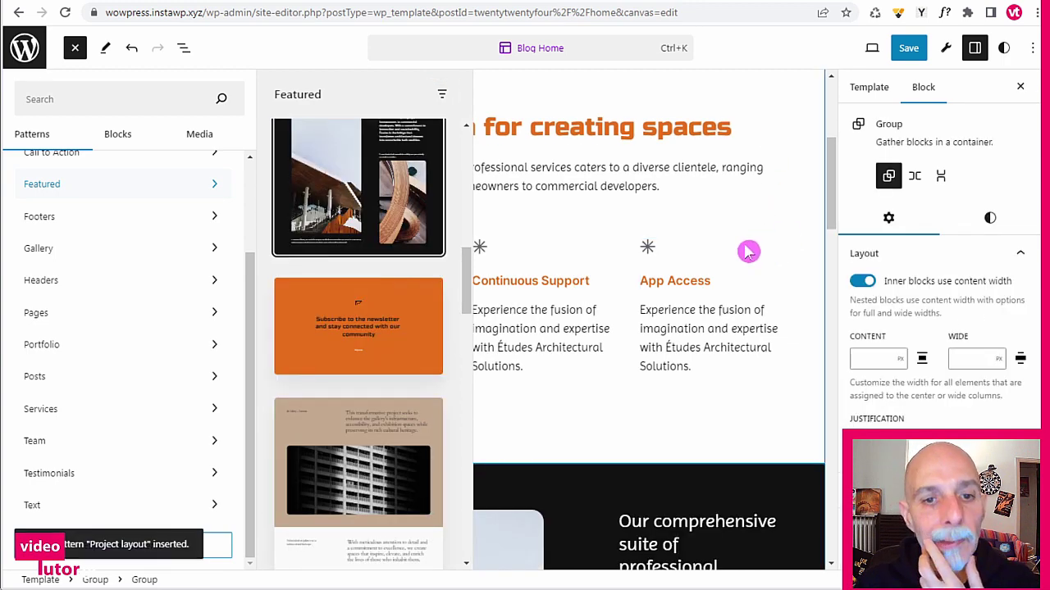
- Replace the Project layout section's large building image with an uploaded photo of colour swatches and a drawing tablet
scroll(698, 260, "down", 8)
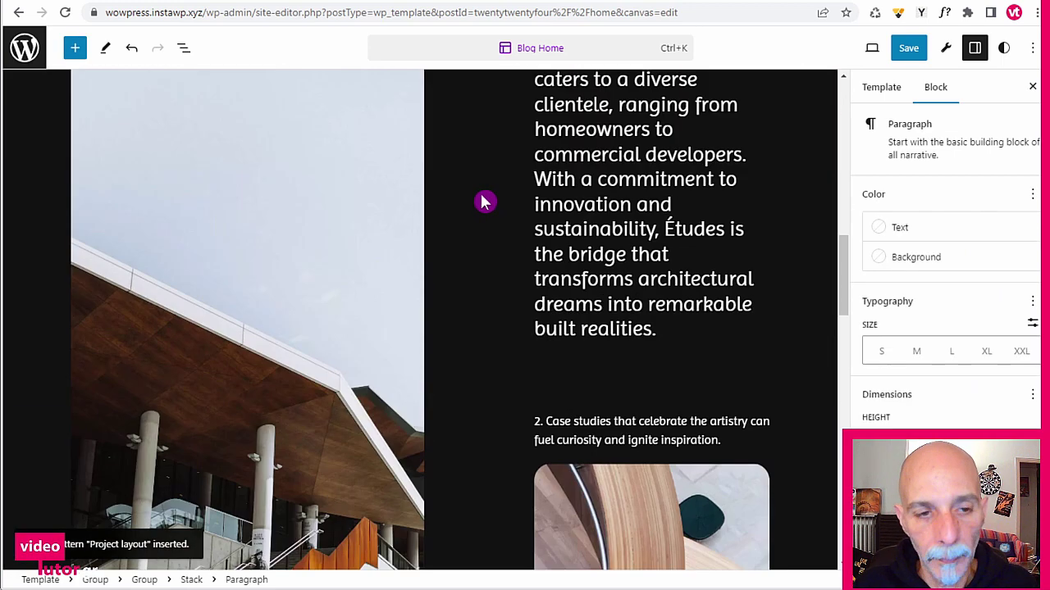
mouse_move(493, 213)
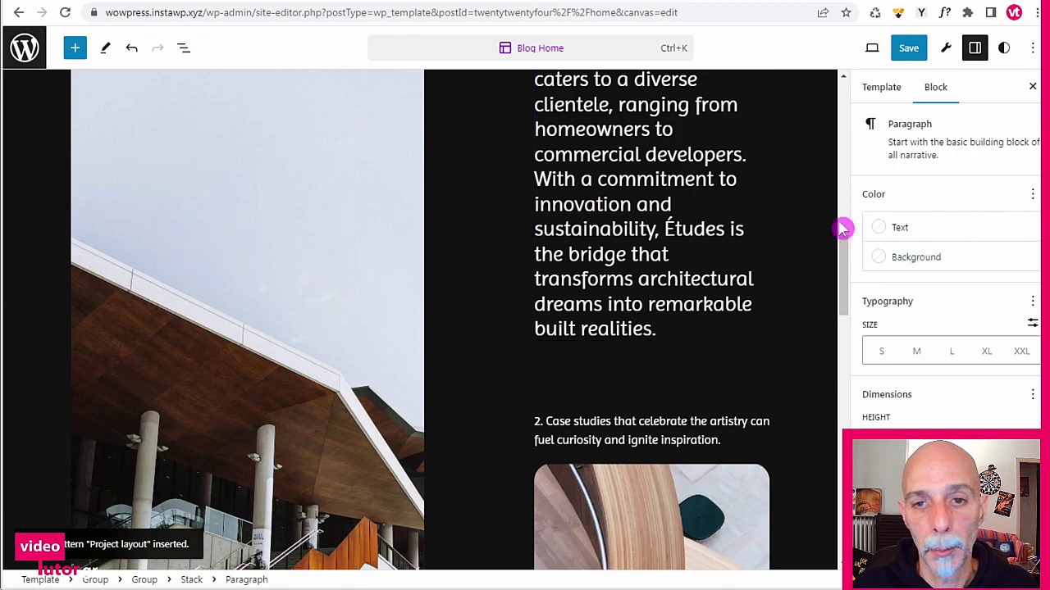
scroll(844, 287, "down", 1)
left_click_drag(845, 287, 845, 254)
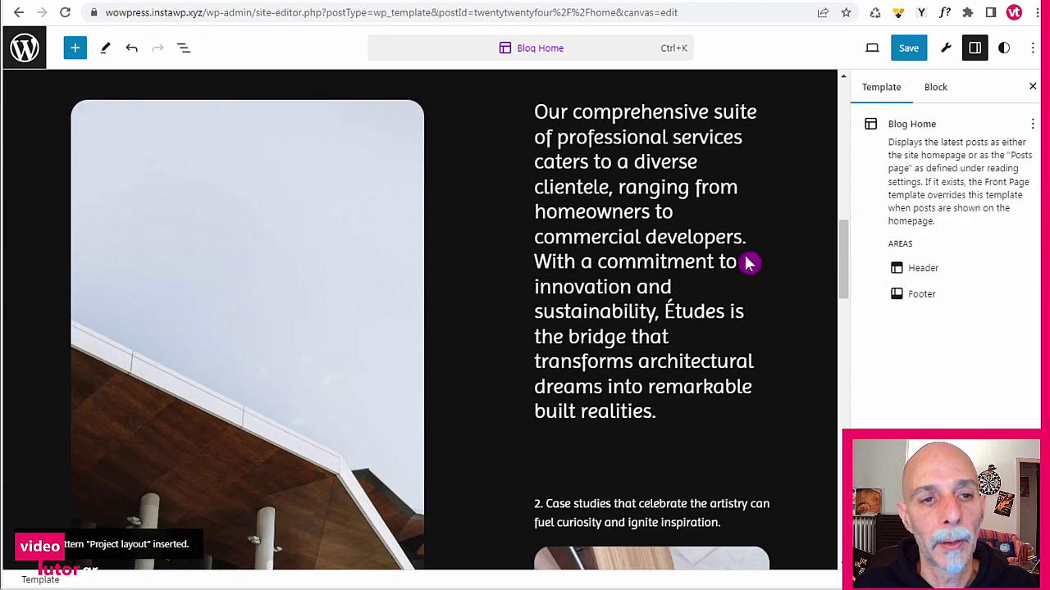
left_click(348, 333)
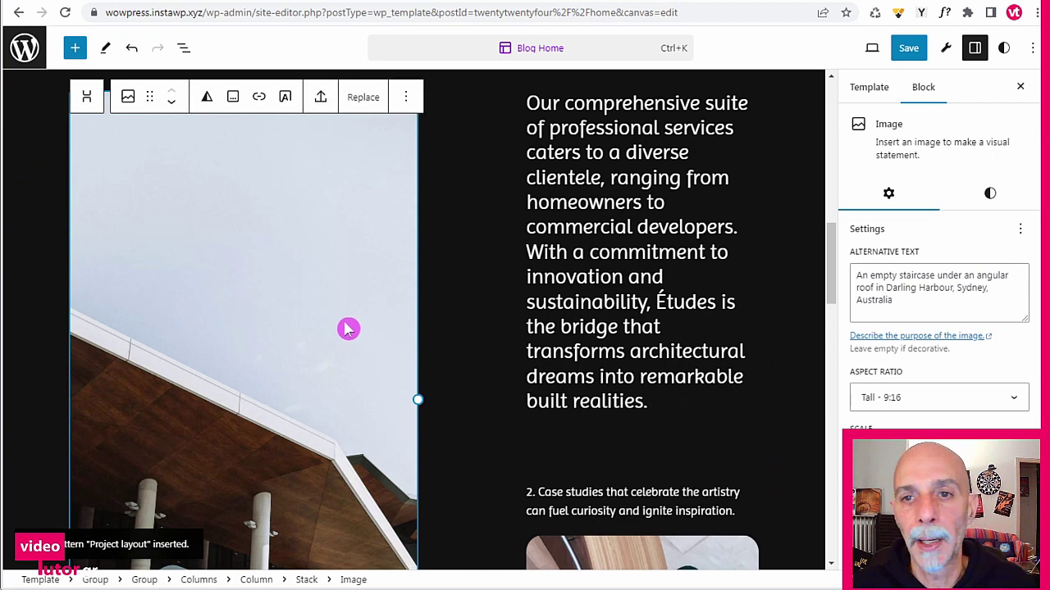
left_click(361, 98)
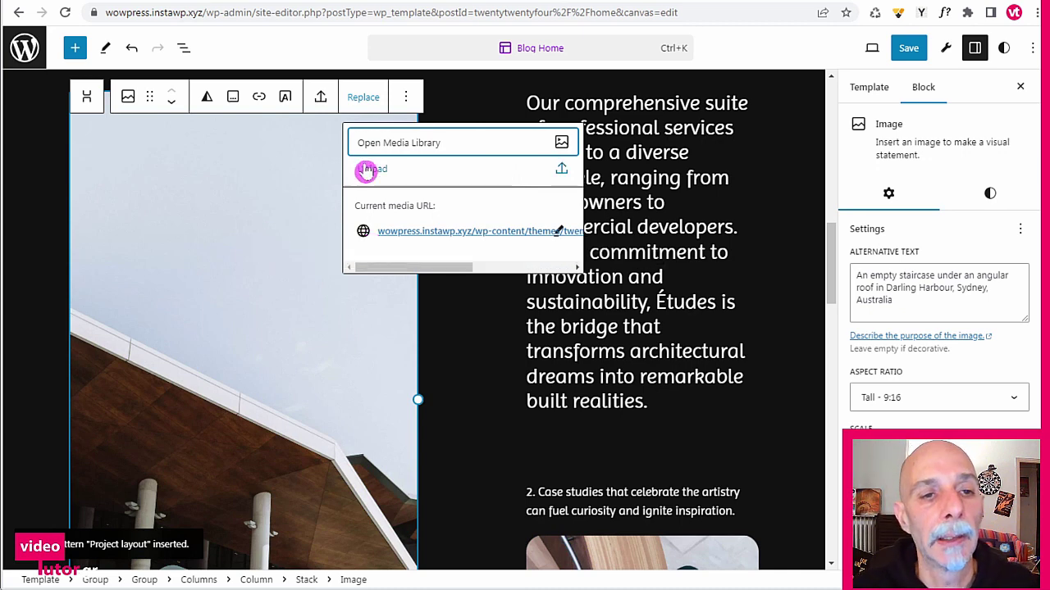
left_click(381, 145)
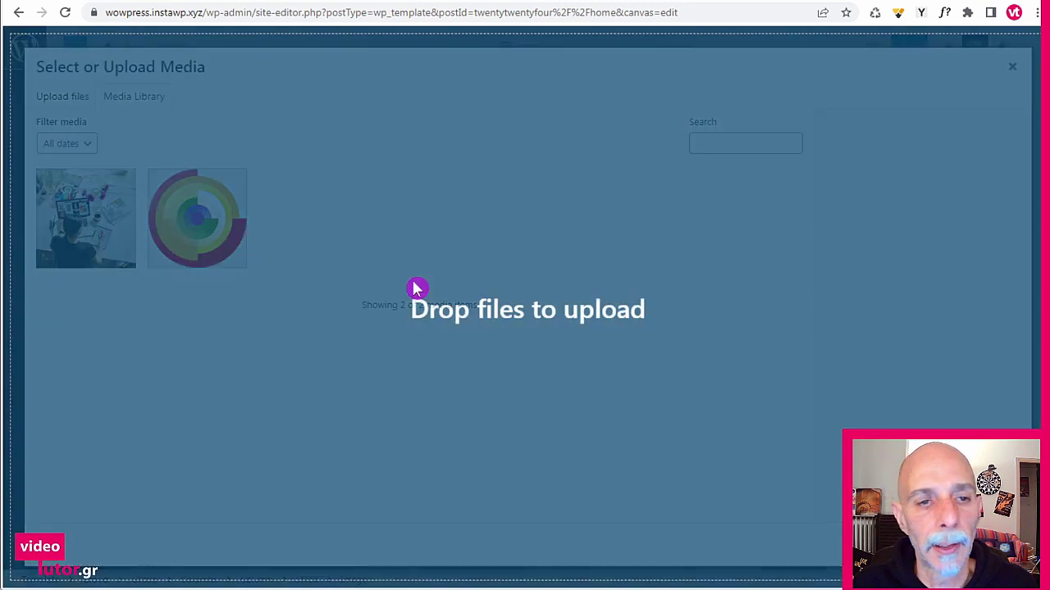
left_click_drag(413, 287, 417, 287)
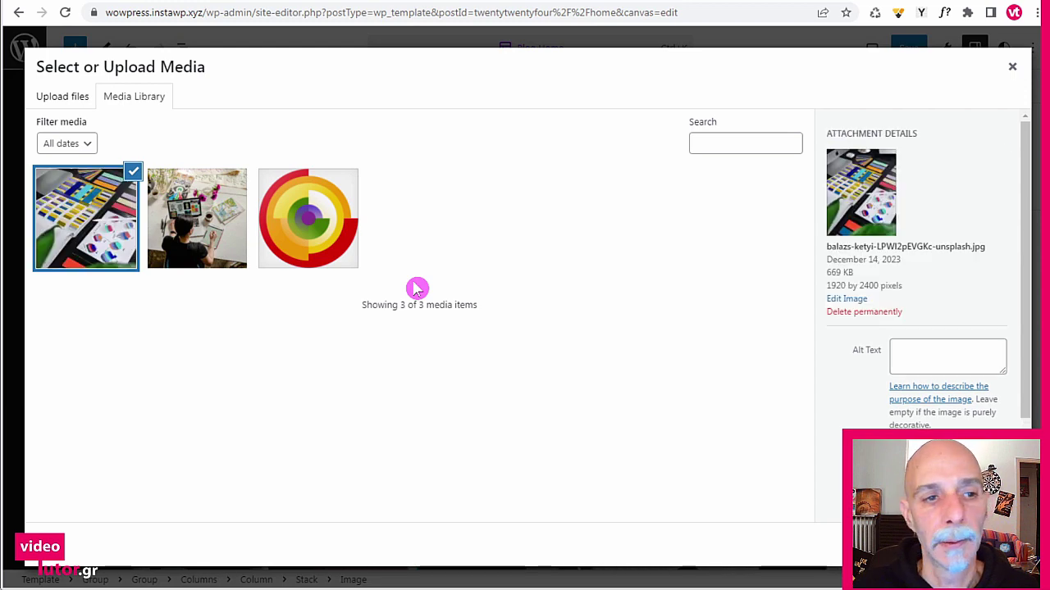
left_click(976, 544)
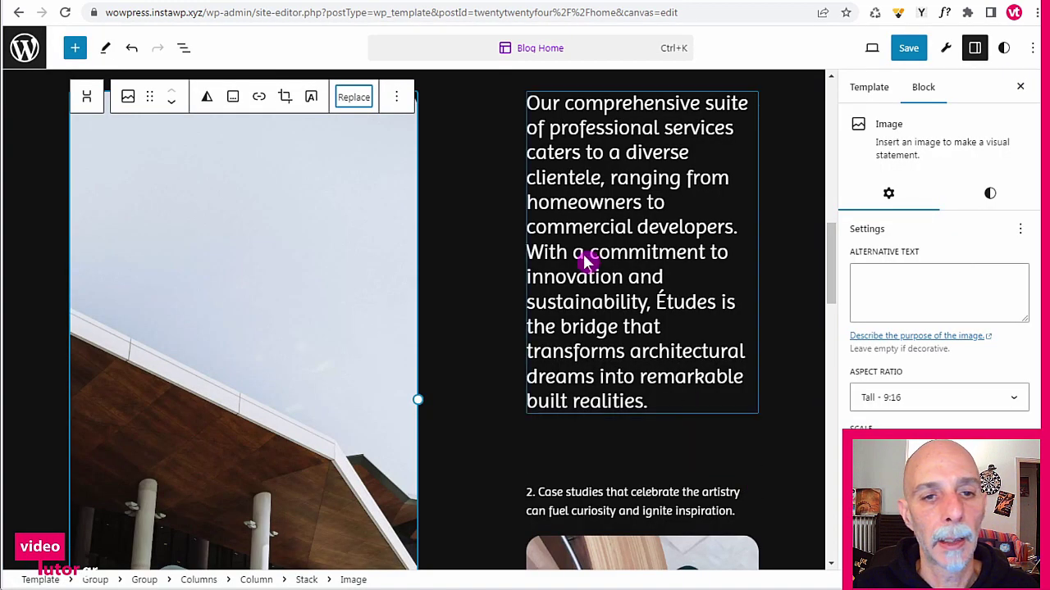
- Replace the spiral staircase image below the "2. Case studies" text with an uploaded photo of the orange "Change by Design" book
scroll(563, 296, "down", 4)
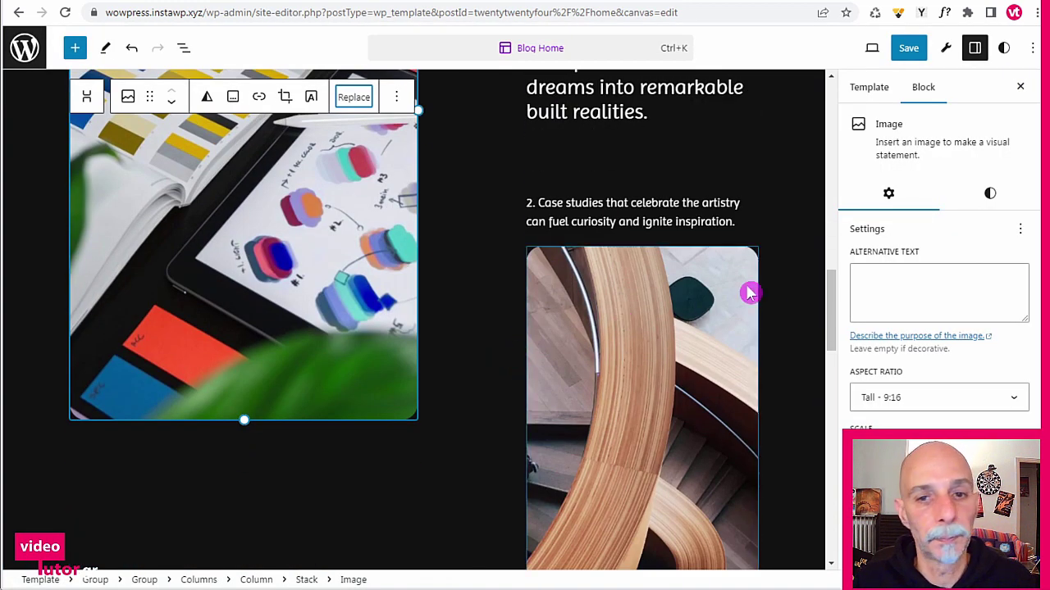
left_click_drag(832, 312, 714, 335)
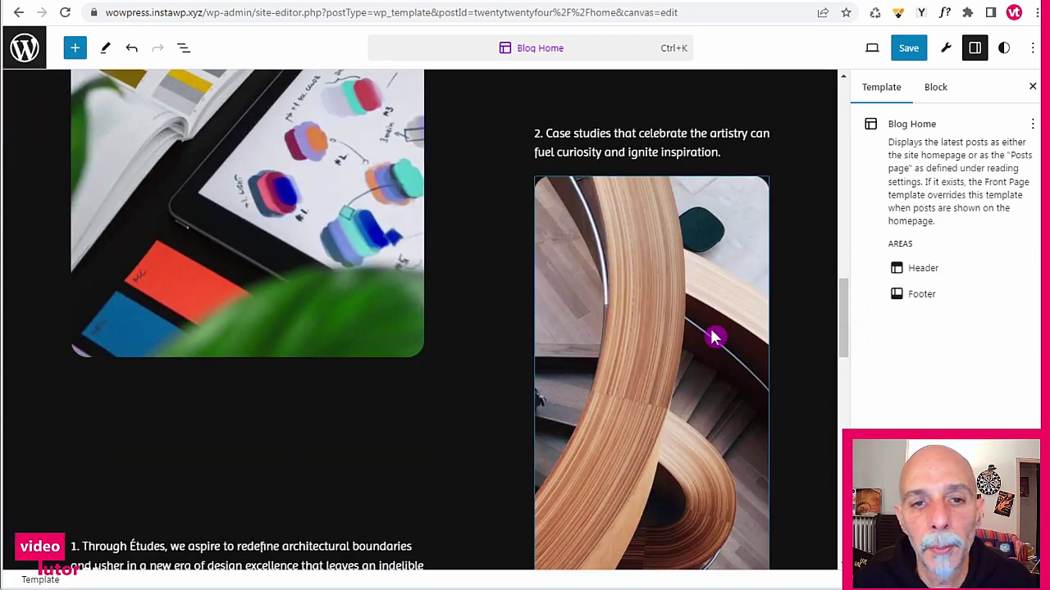
left_click(714, 336)
left_click(775, 142)
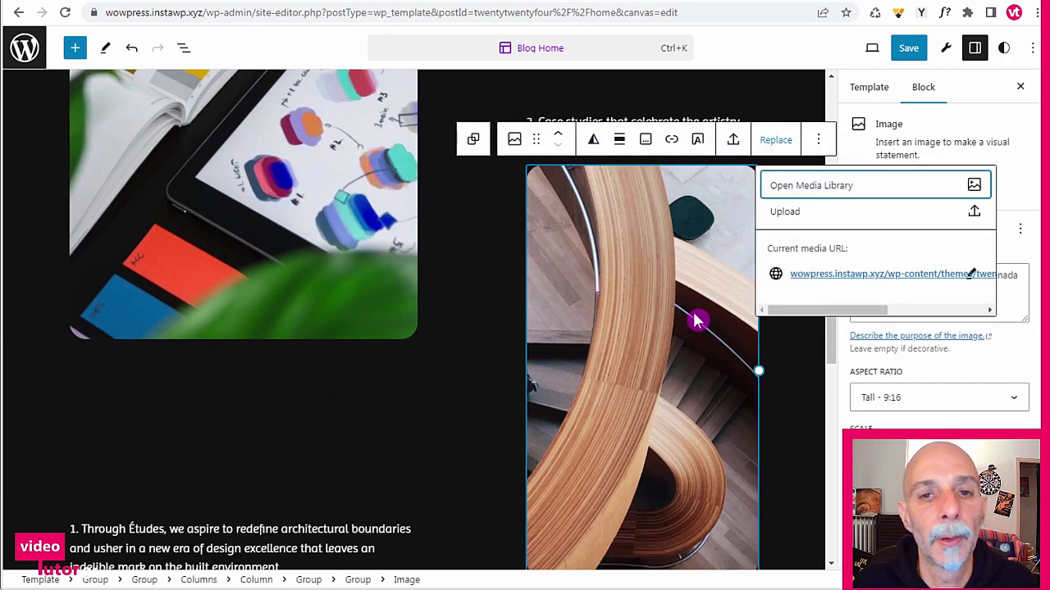
left_click(830, 193)
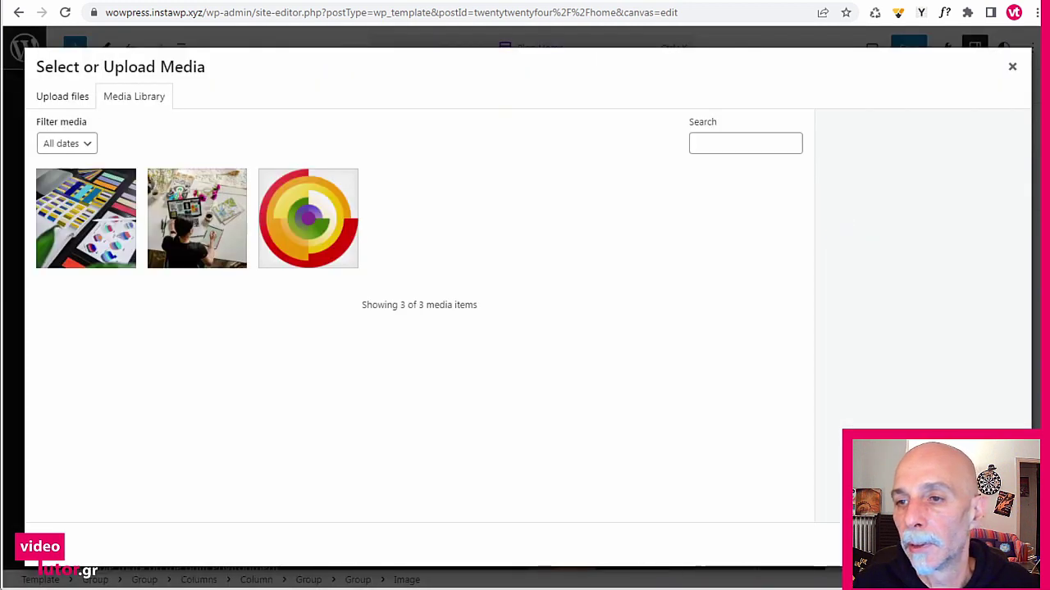
left_click_drag(1049, 267, 525, 295)
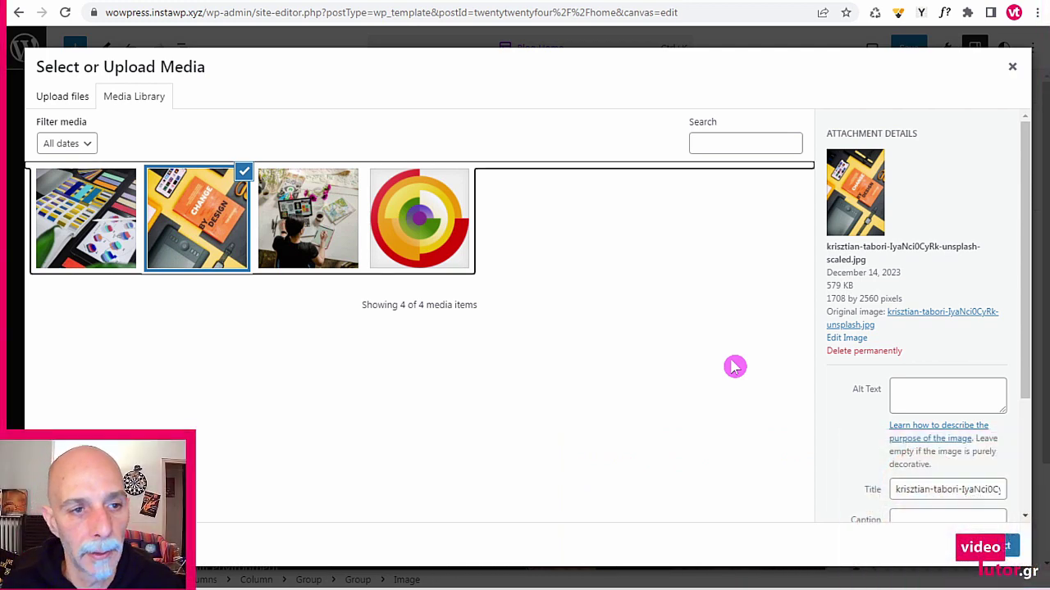
left_click(1009, 547)
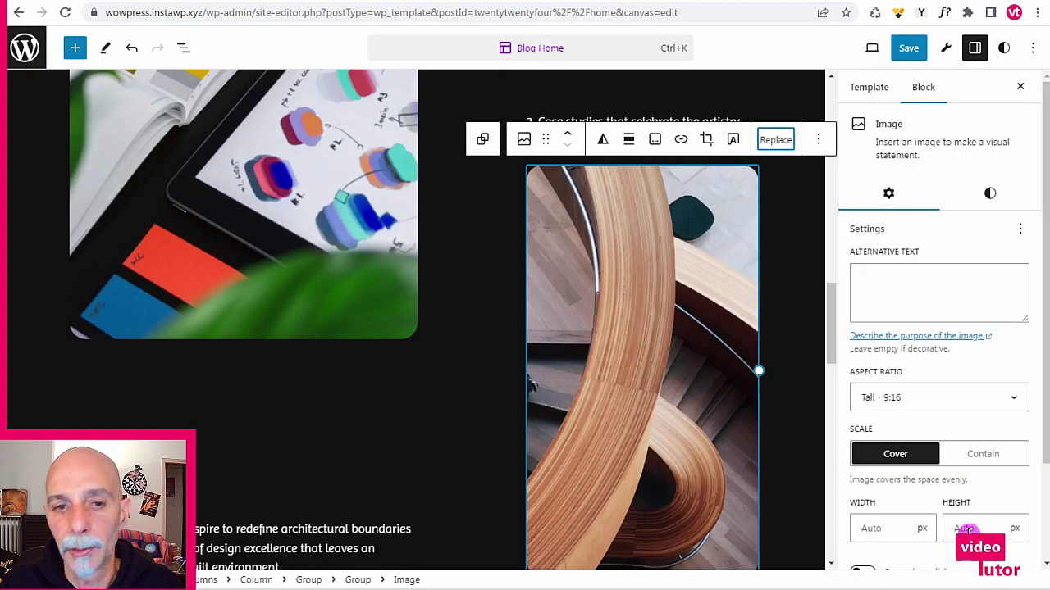
- Examine the Project layout section with its two new images, and select its Group between Services top and Testimonial
scroll(655, 261, "down", 4)
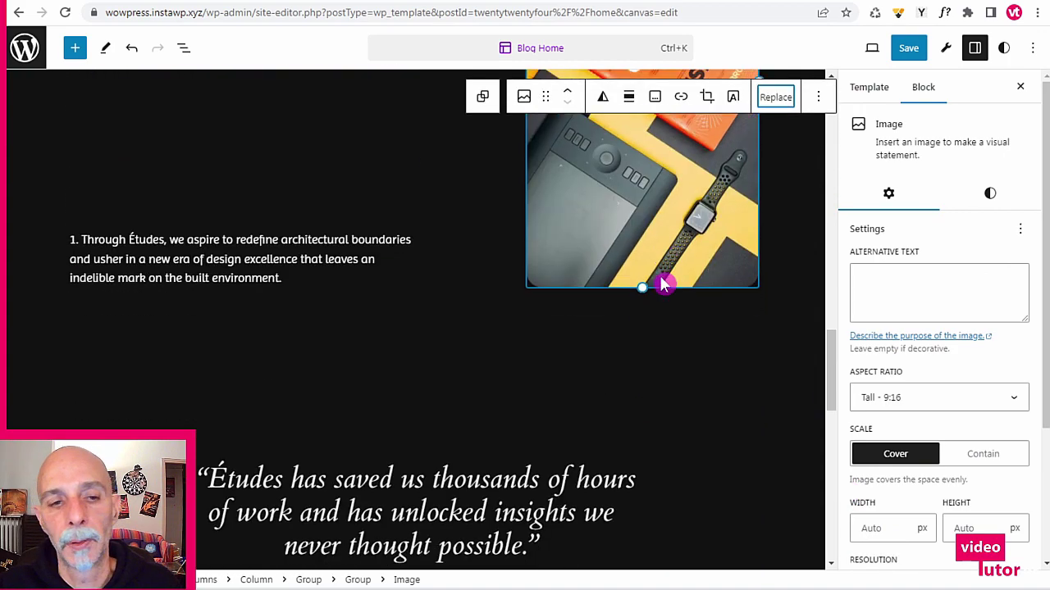
scroll(664, 281, "down", 3)
scroll(662, 297, "up", 9)
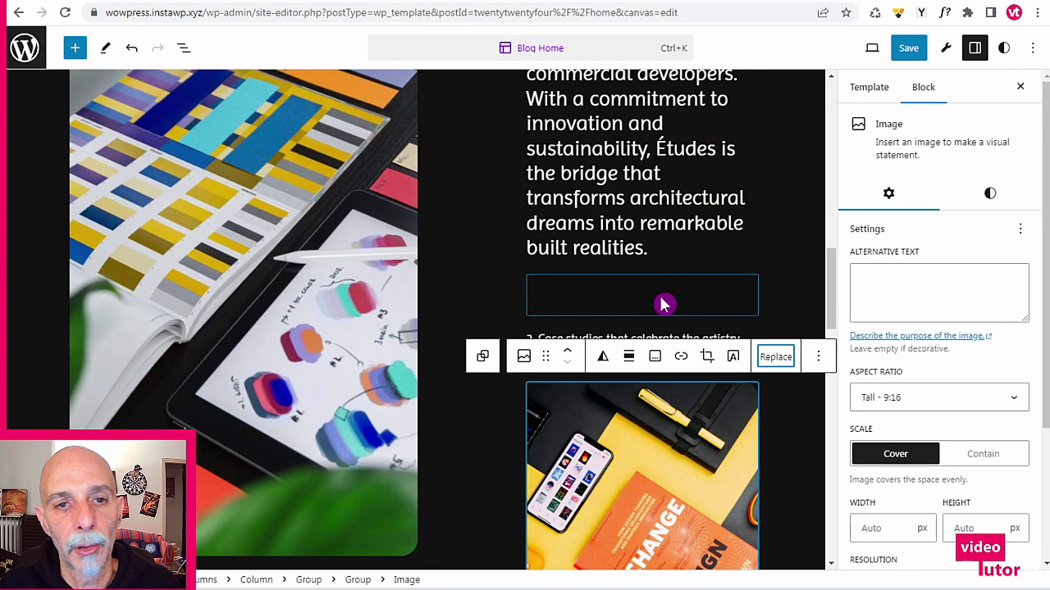
scroll(664, 304, "up", 4)
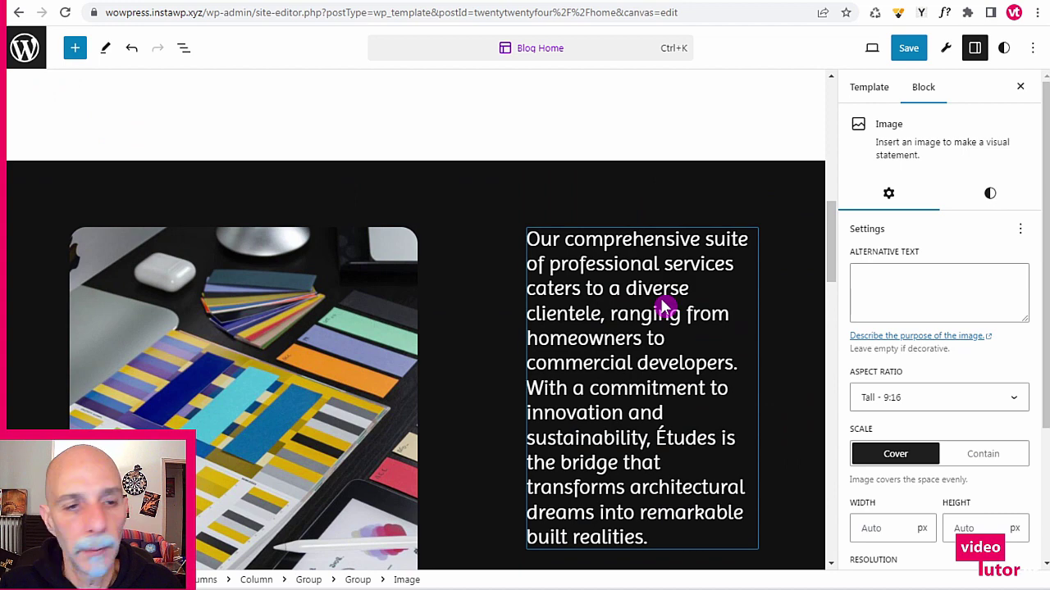
left_click(184, 48)
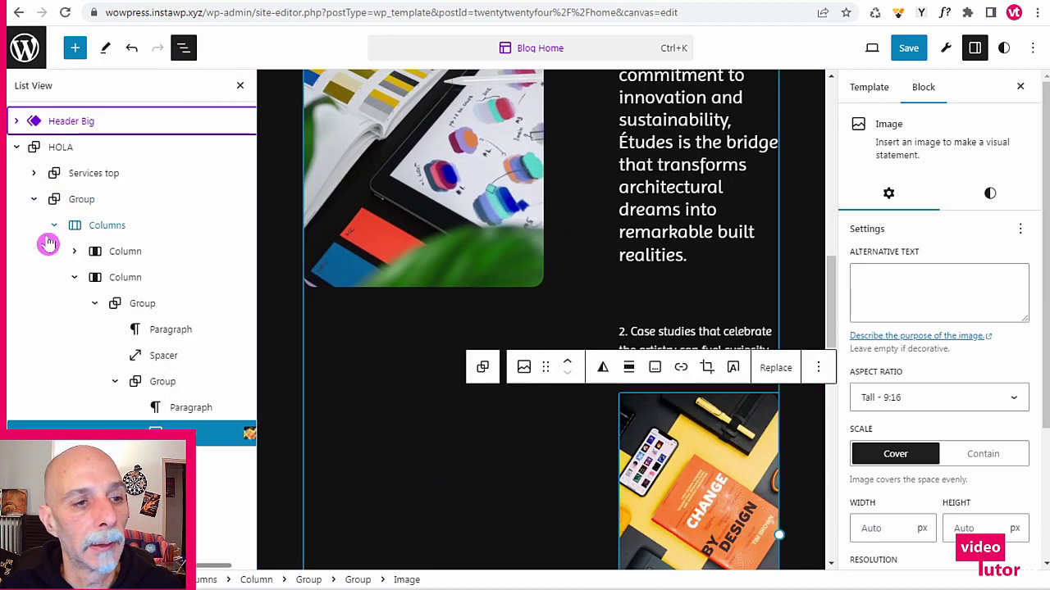
left_click(35, 205)
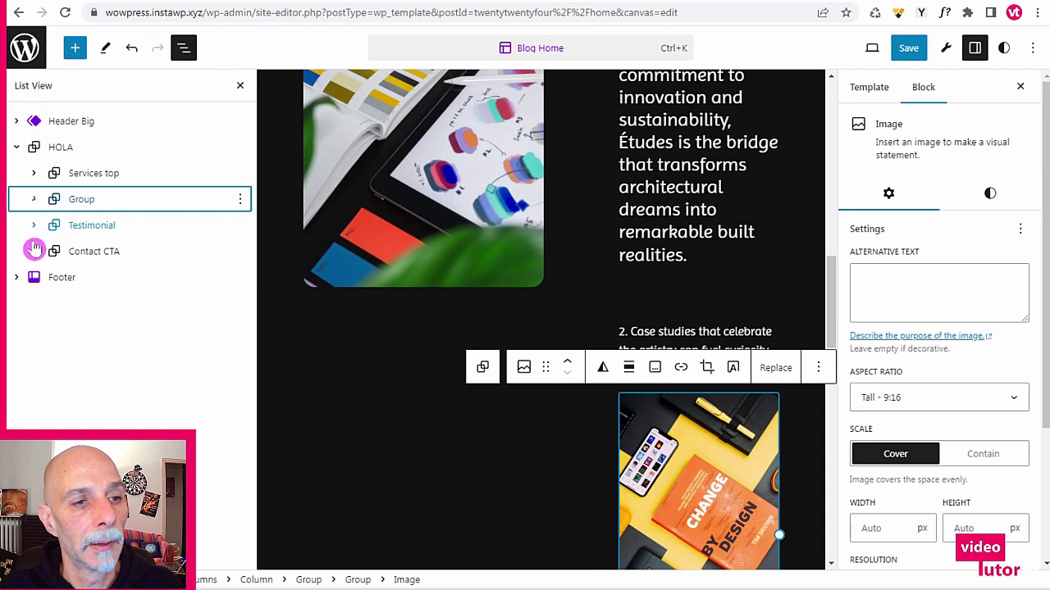
left_click(198, 210)
scroll(429, 241, "down", 3)
scroll(504, 251, "up", 5)
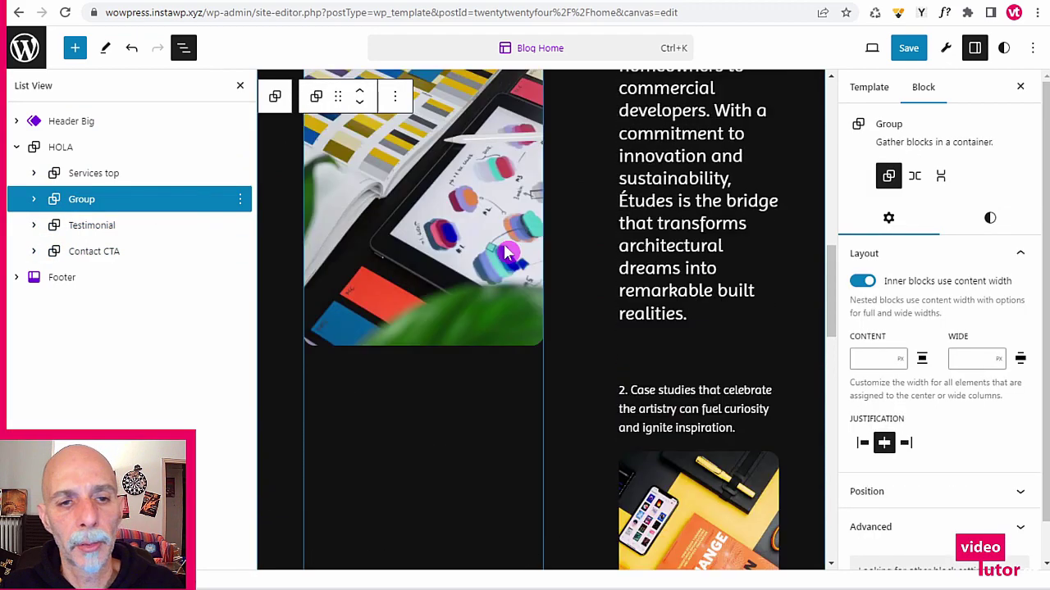
scroll(504, 258, "up", 4)
scroll(574, 270, "down", 2)
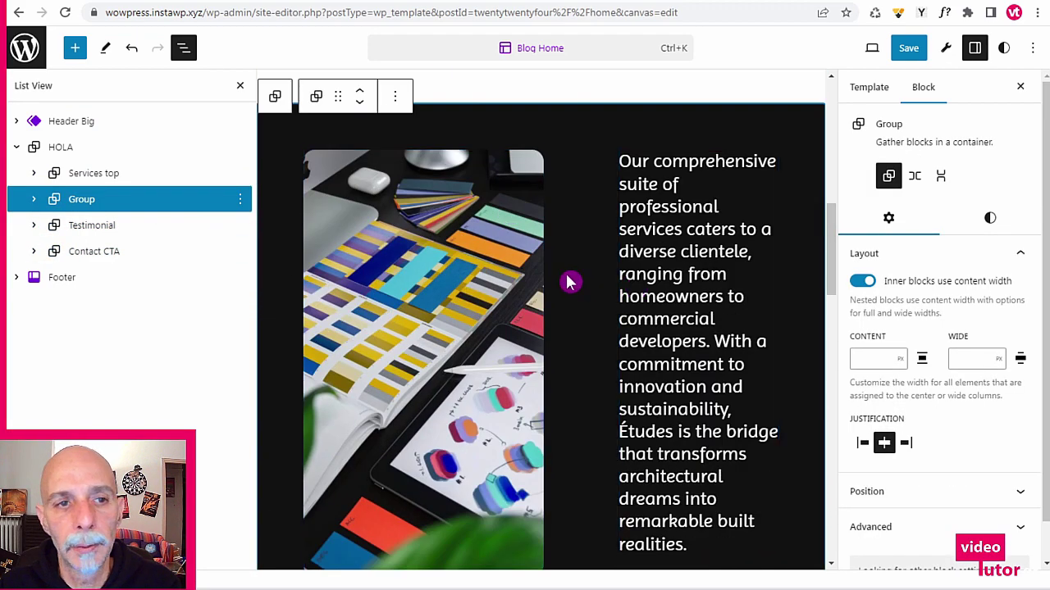
left_click(237, 92)
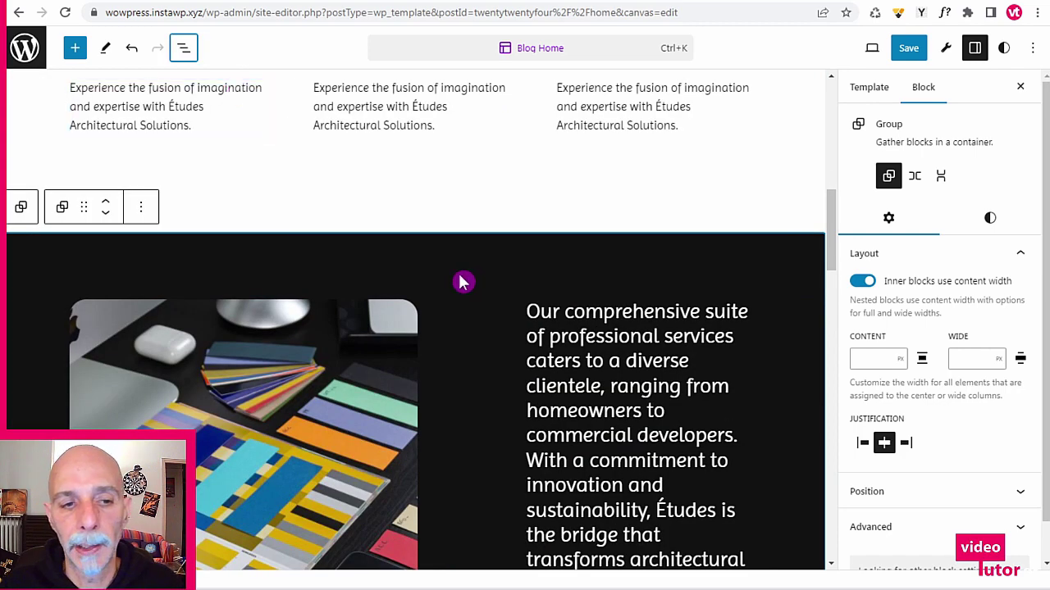
- Examine the Project layout section at desktop width and in the Mobile preview, ending on the Desktop preview
scroll(489, 278, "down", 5)
scroll(539, 256, "up", 5)
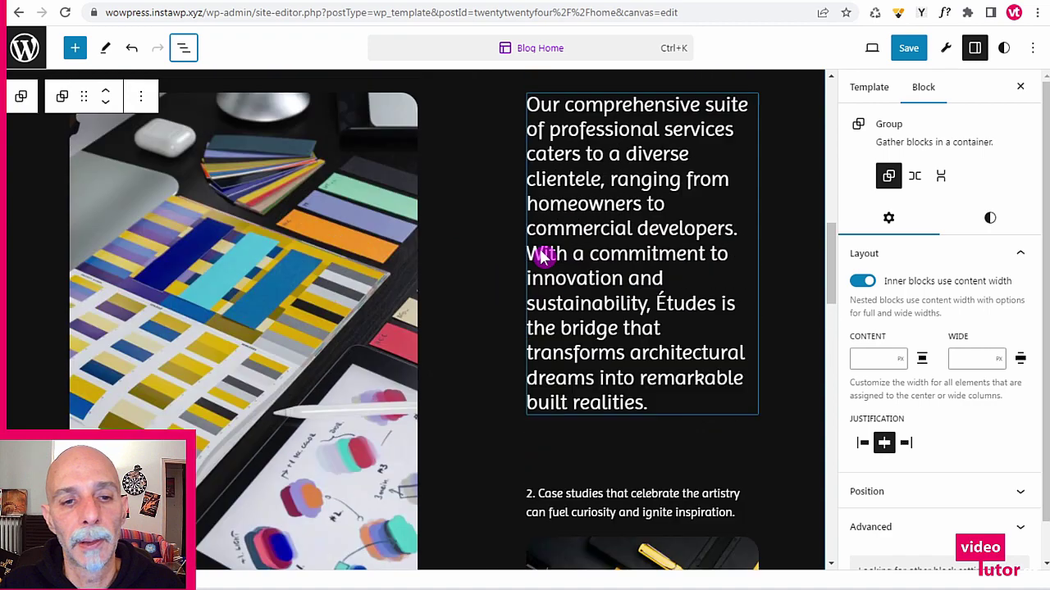
scroll(543, 258, "down", 7)
scroll(542, 256, "up", 7)
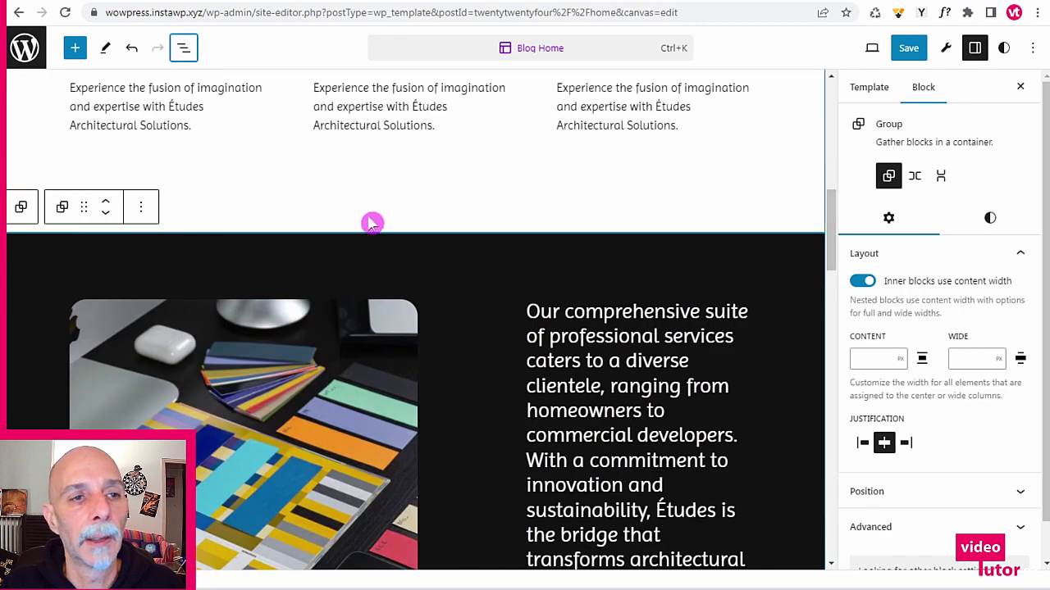
left_click(872, 48)
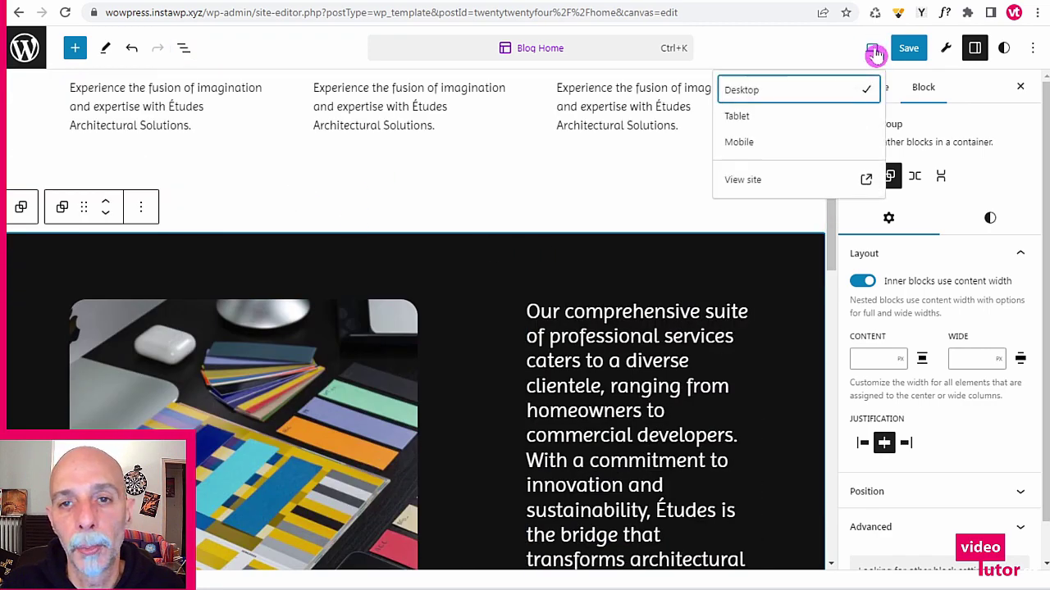
left_click(767, 143)
scroll(403, 249, "down", 10)
scroll(423, 275, "down", 8)
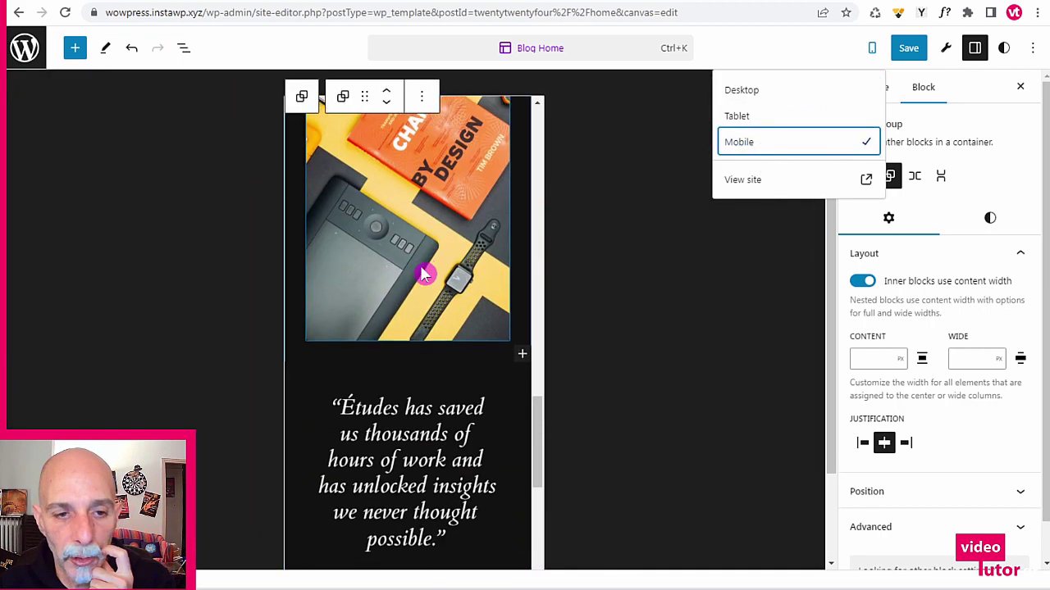
scroll(424, 274, "up", 8)
left_click(781, 96)
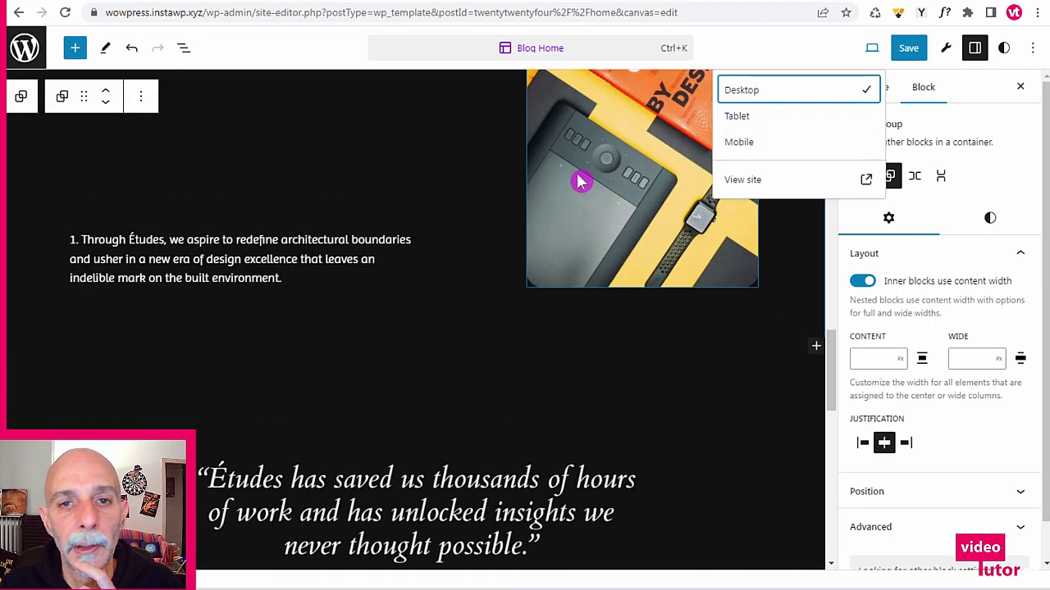
- Rename the Group between Services top and Testimonial as "Features"
left_click(184, 47)
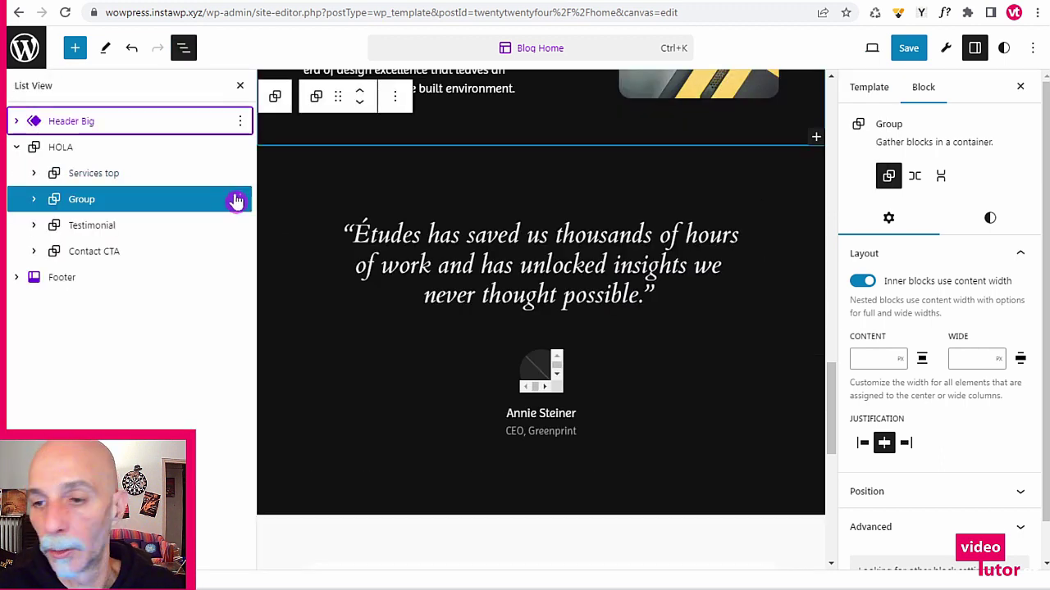
left_click(239, 199)
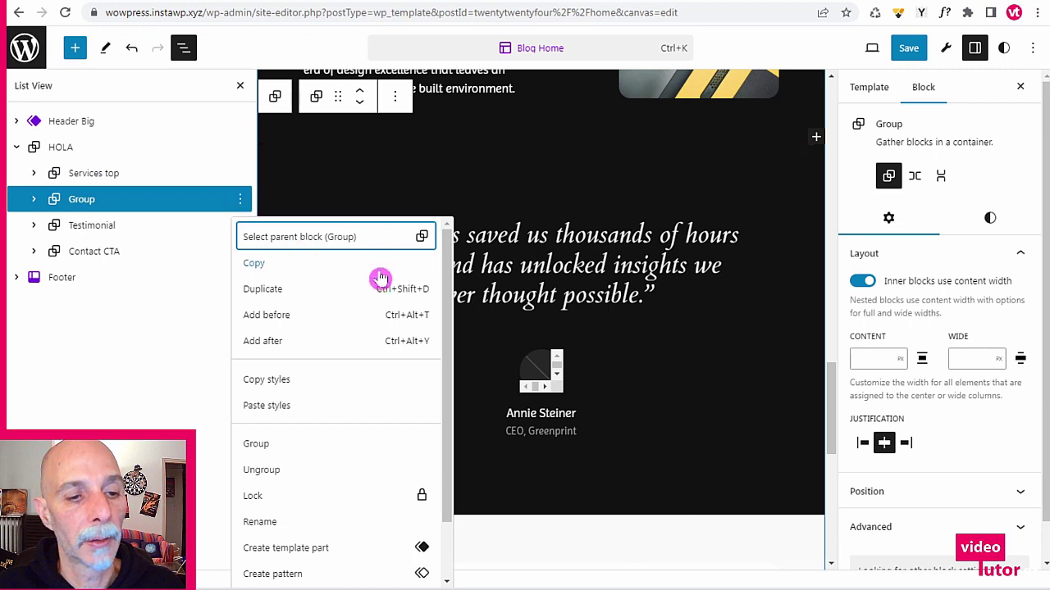
scroll(353, 312, "down", 1)
left_click(280, 459)
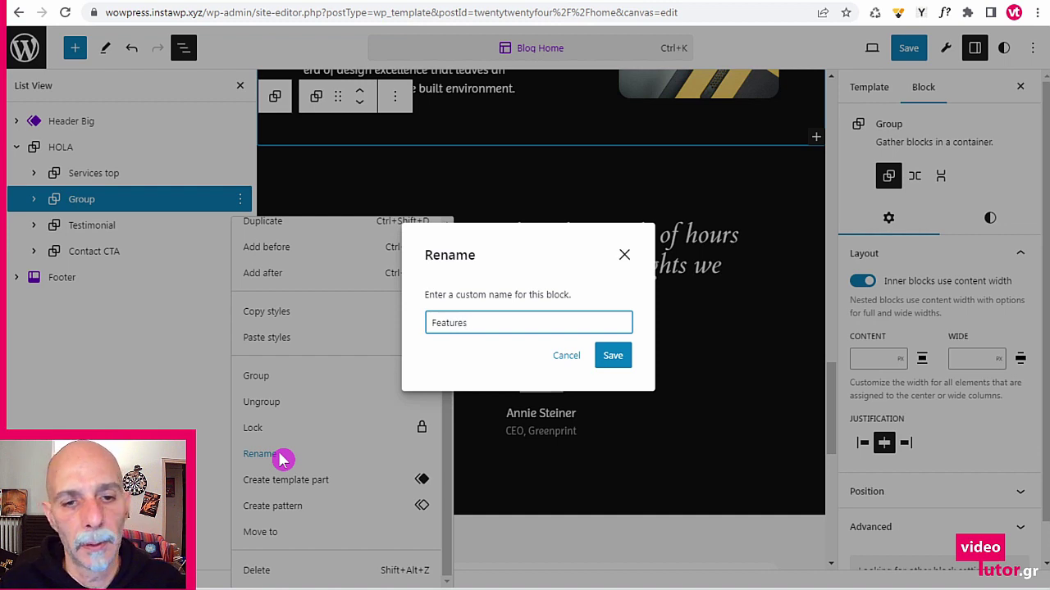
key("Return")
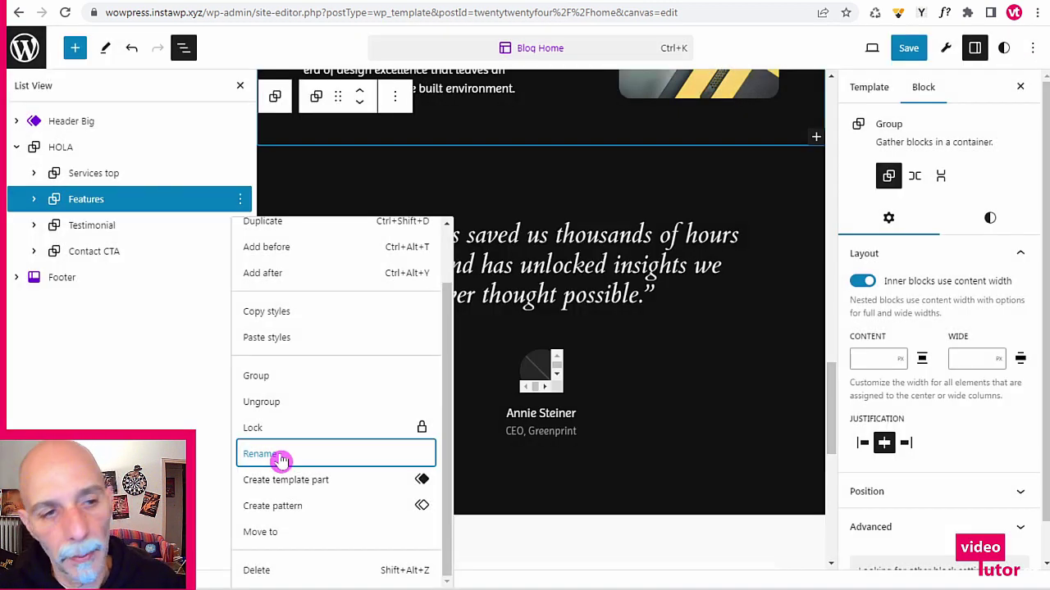
- Review the Services top and Features sections, and add an empty block before the Testimonial group
left_click(136, 179)
left_click(136, 179)
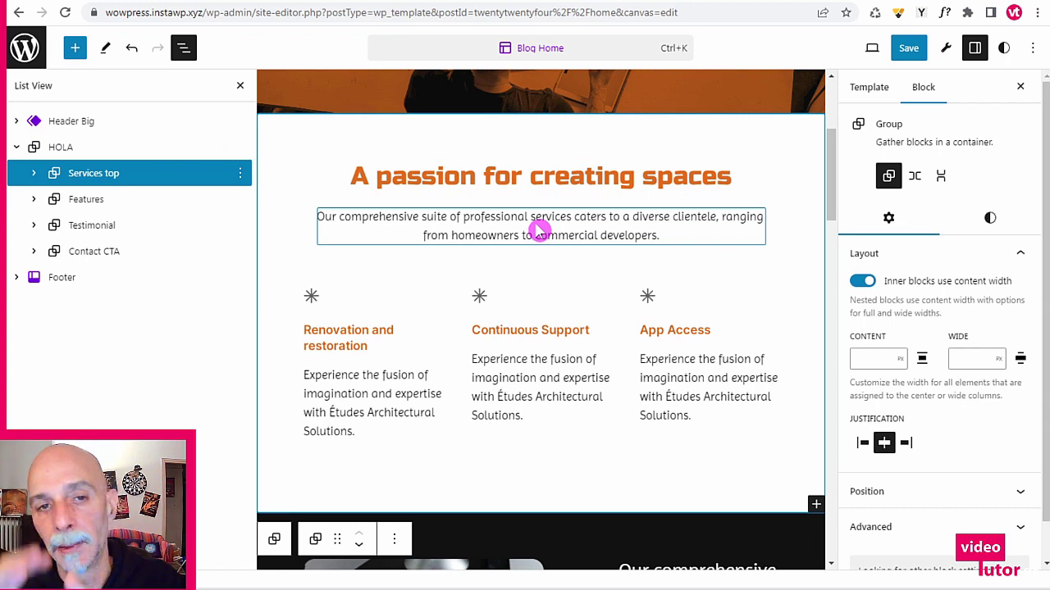
left_click(119, 198)
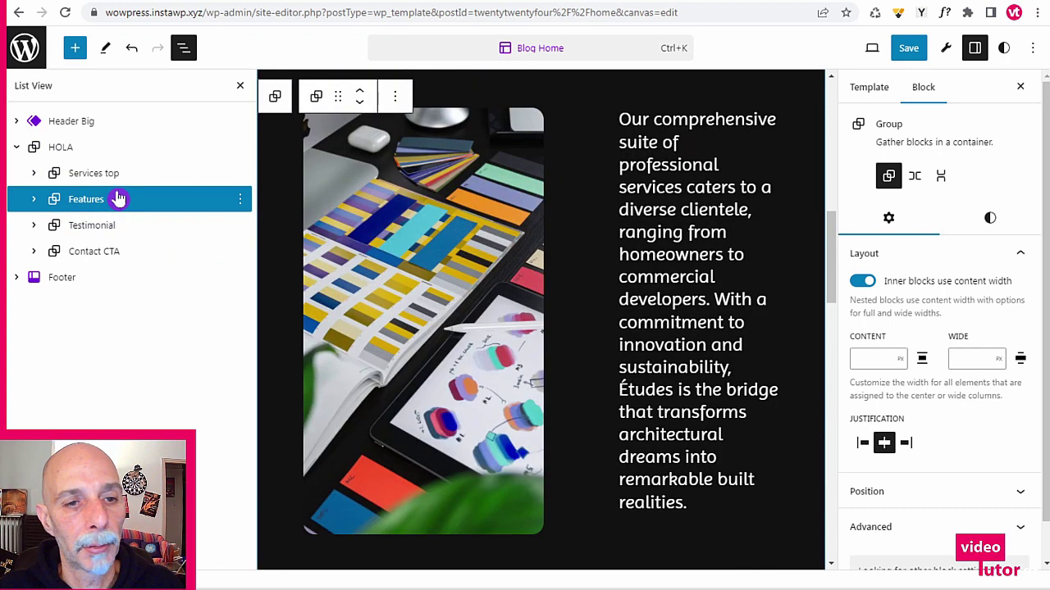
left_click(103, 224)
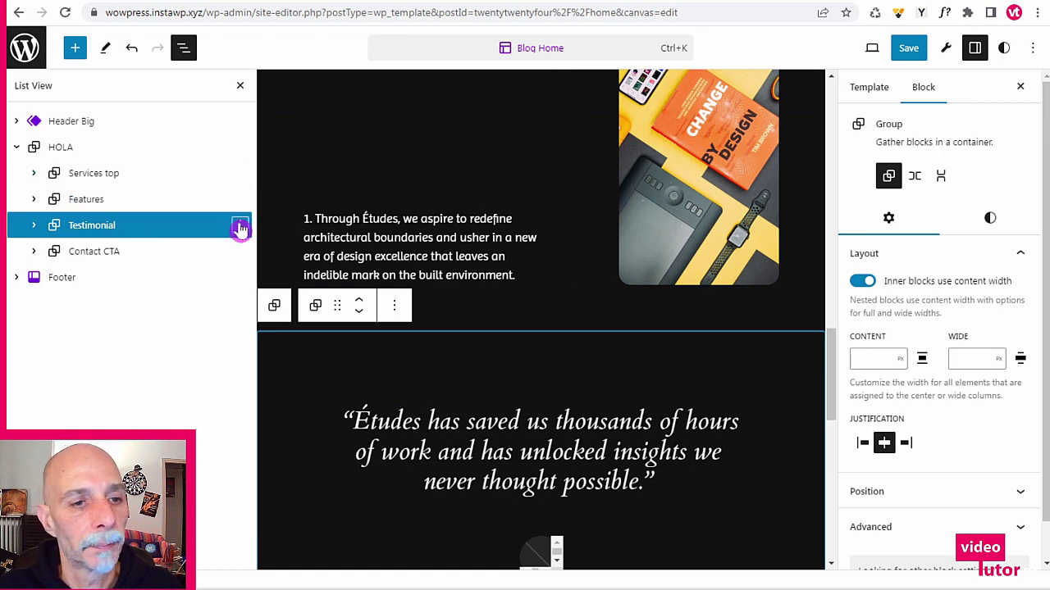
left_click(240, 227)
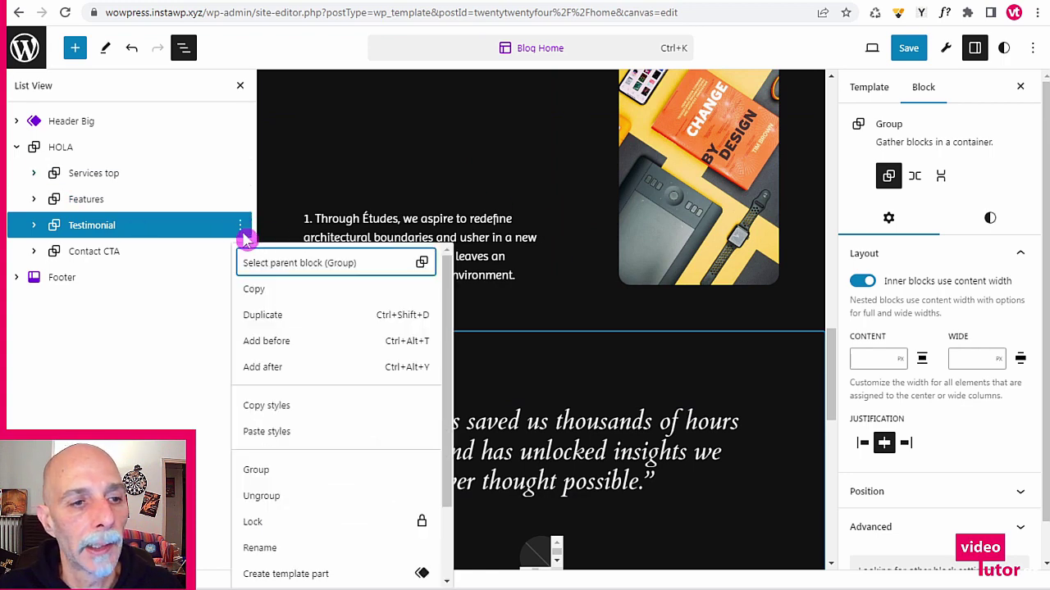
left_click(290, 346)
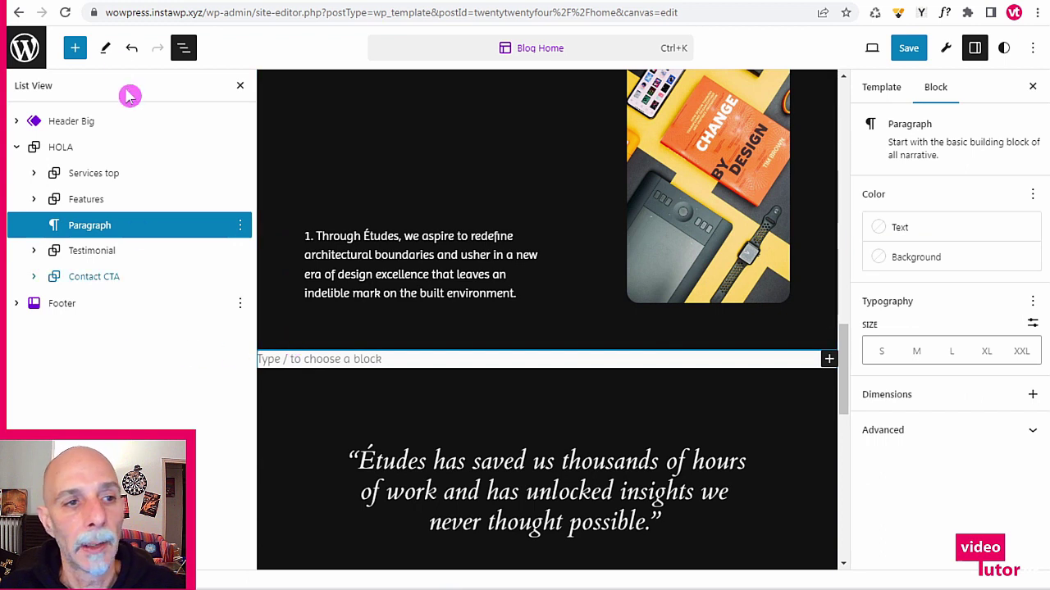
- Insert the "Full screen image" pattern from the Gallery category in place of the empty Paragraph between Features and Testimonial
left_click(75, 47)
left_click(117, 136)
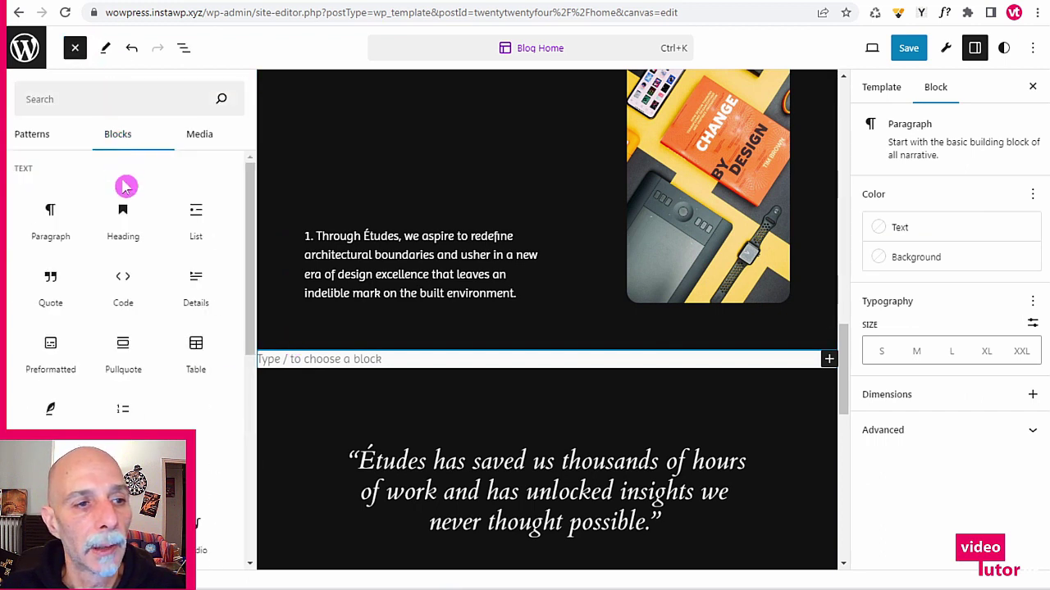
left_click(36, 136)
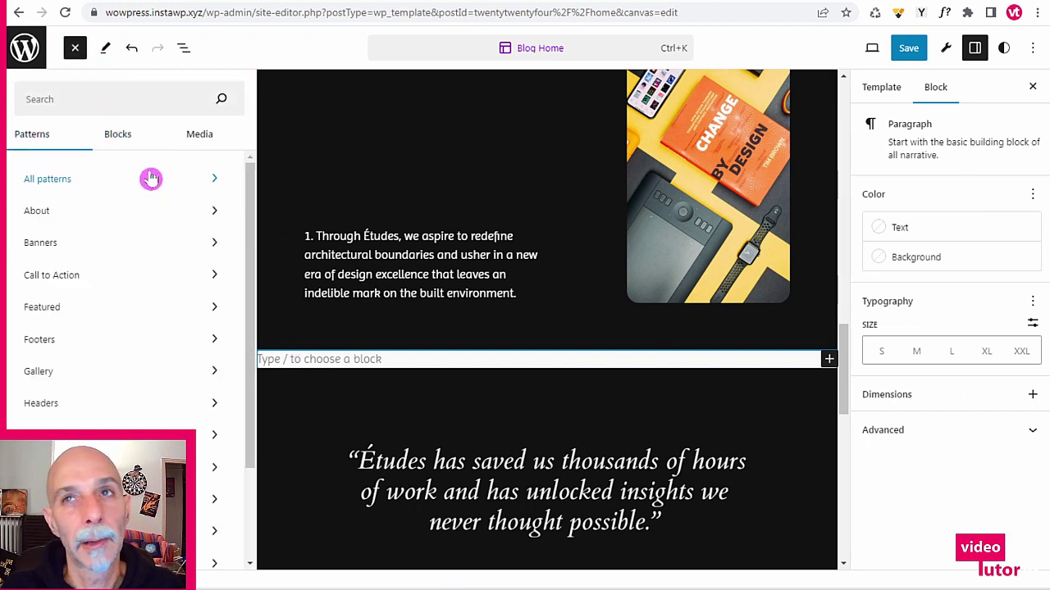
scroll(110, 173, "down", 3)
scroll(98, 196, "up", 3)
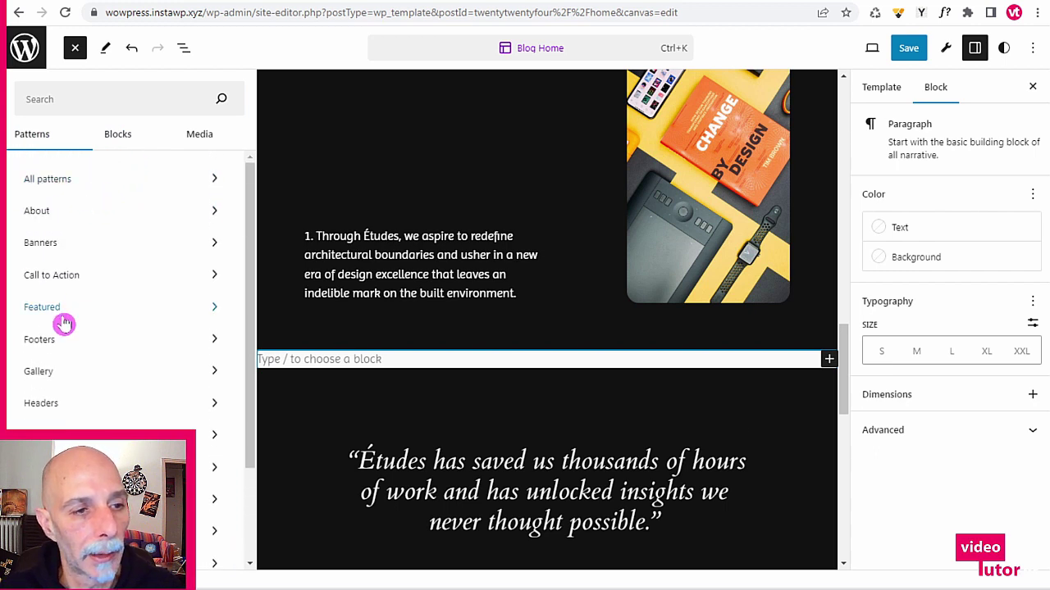
left_click(60, 307)
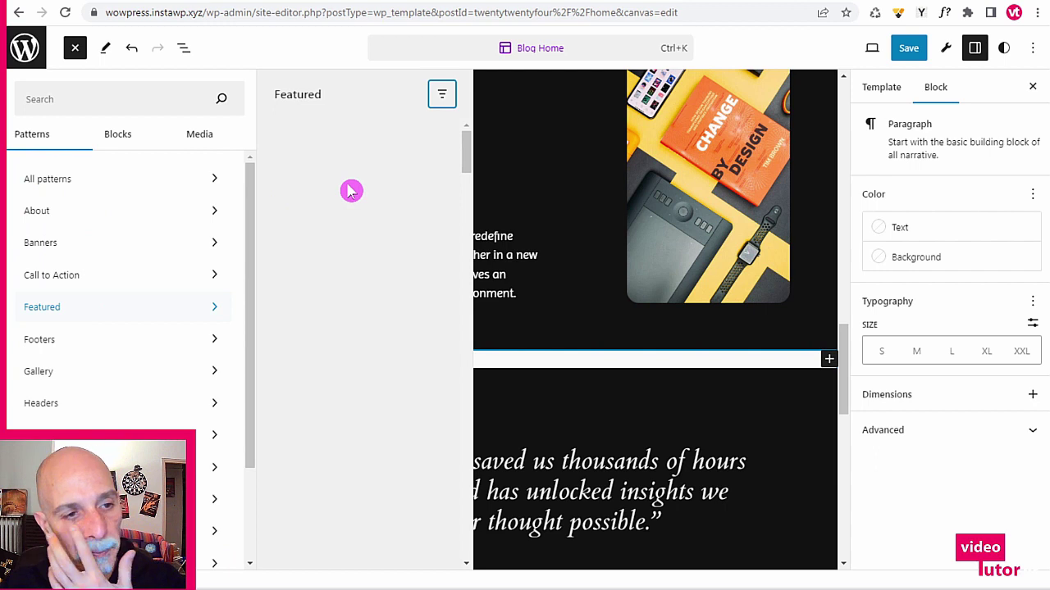
scroll(324, 217, "down", 3)
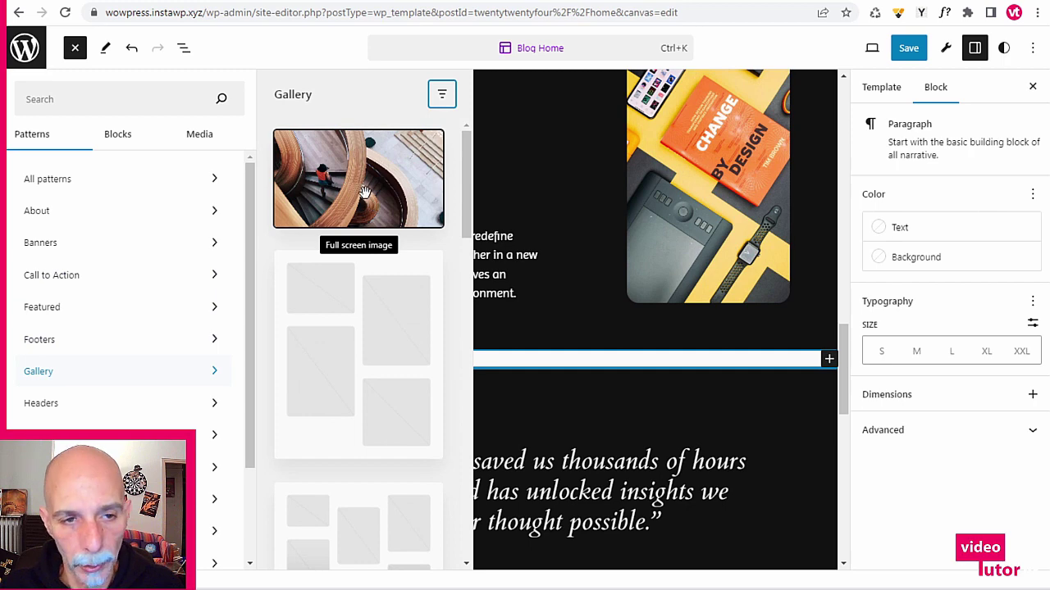
scroll(369, 203, "down", 5)
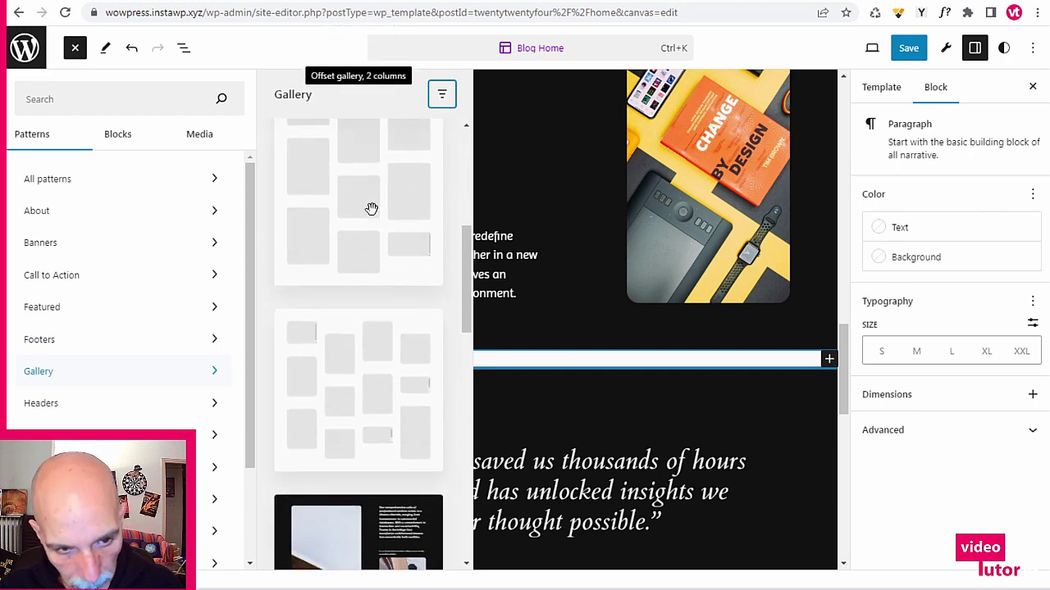
scroll(371, 214, "down", 7)
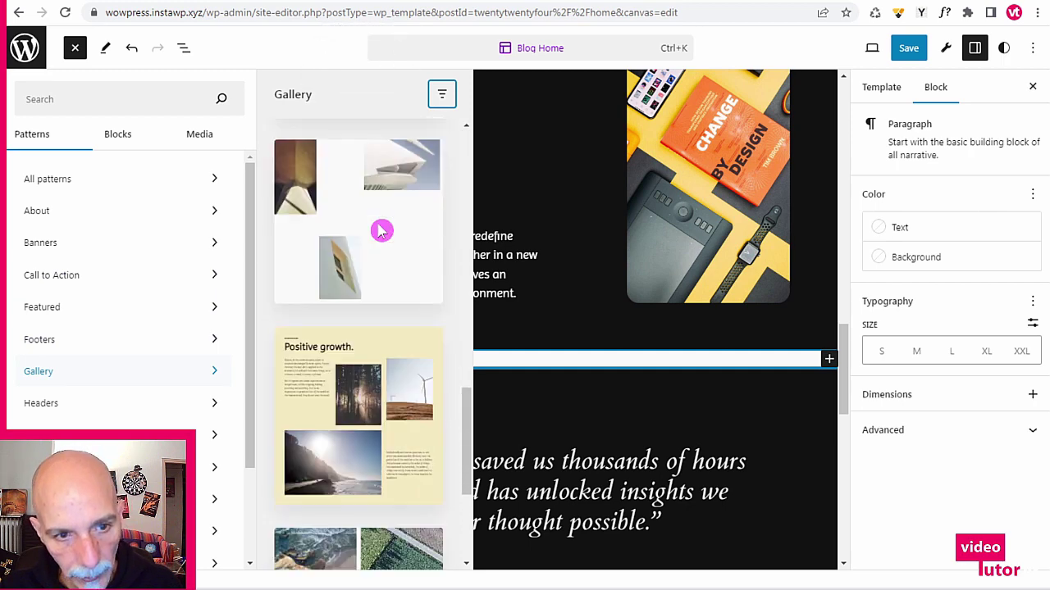
scroll(376, 224, "up", 4)
scroll(377, 226, "up", 6)
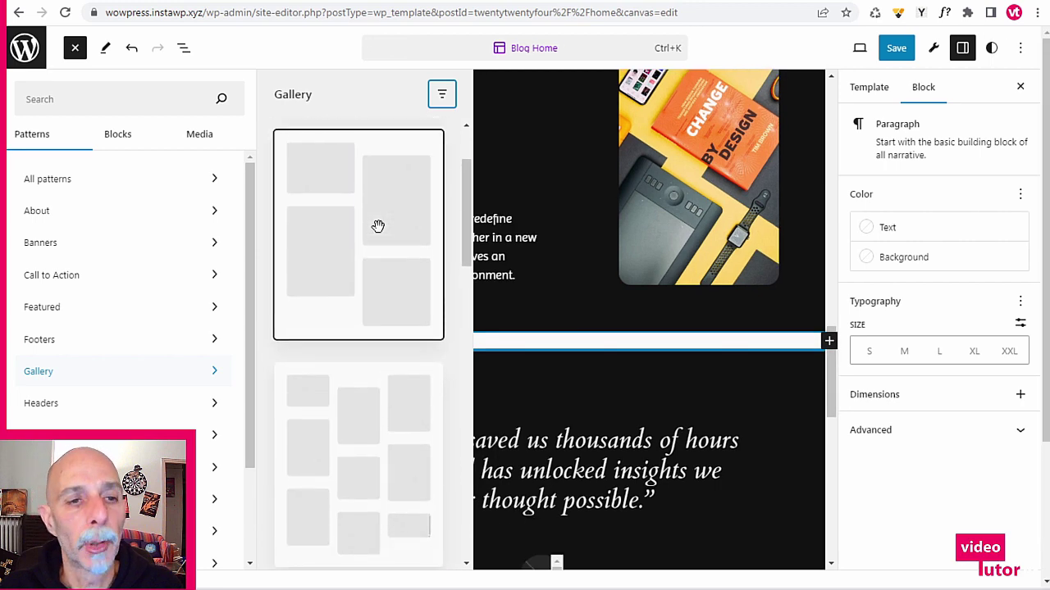
left_click(378, 191)
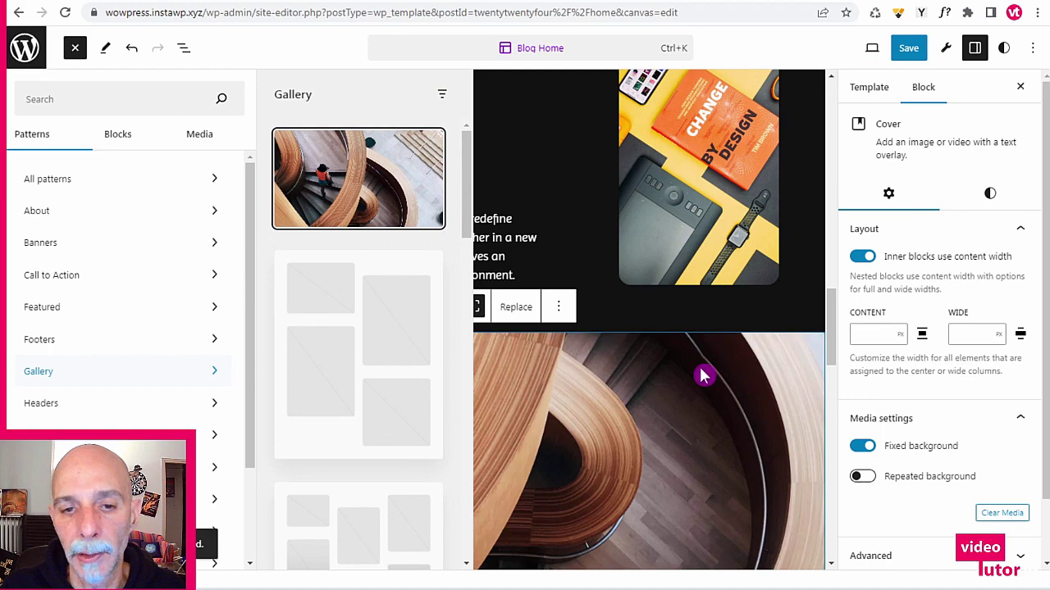
key("Escape")
left_click(183, 47)
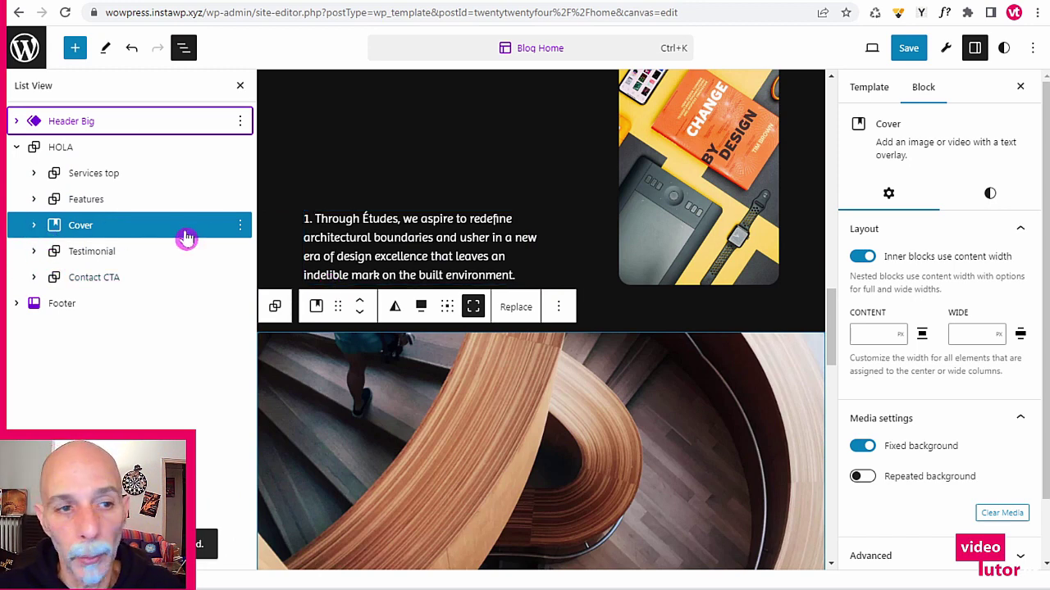
- Replace the new Cover's spiral staircase image with an uploaded photo of a team meeting around a desk in an office
left_click(511, 308)
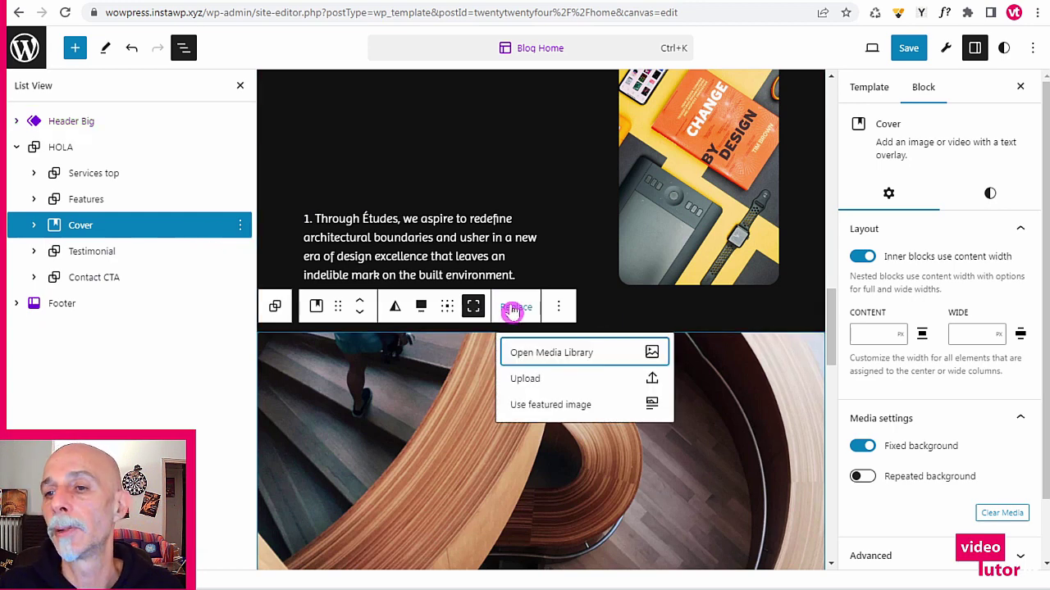
left_click(528, 353)
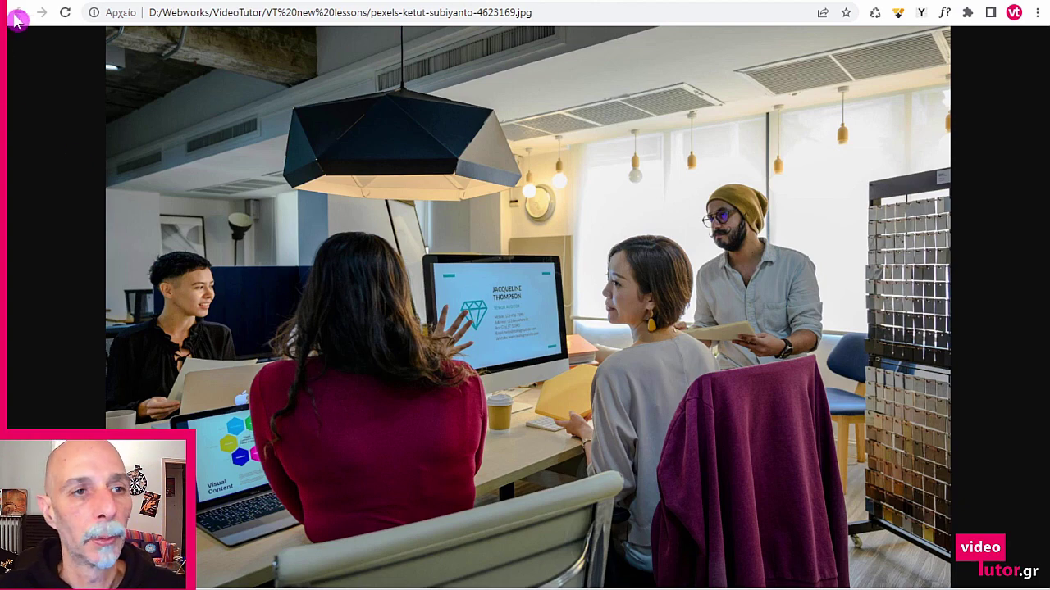
left_click(287, 2)
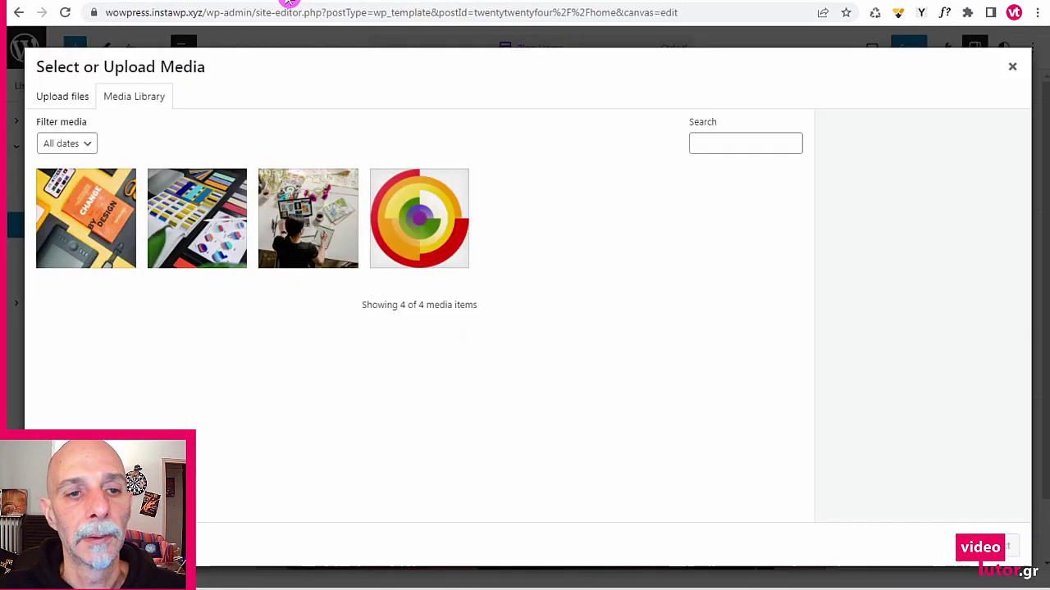
left_click_drag(287, 2, 443, 312)
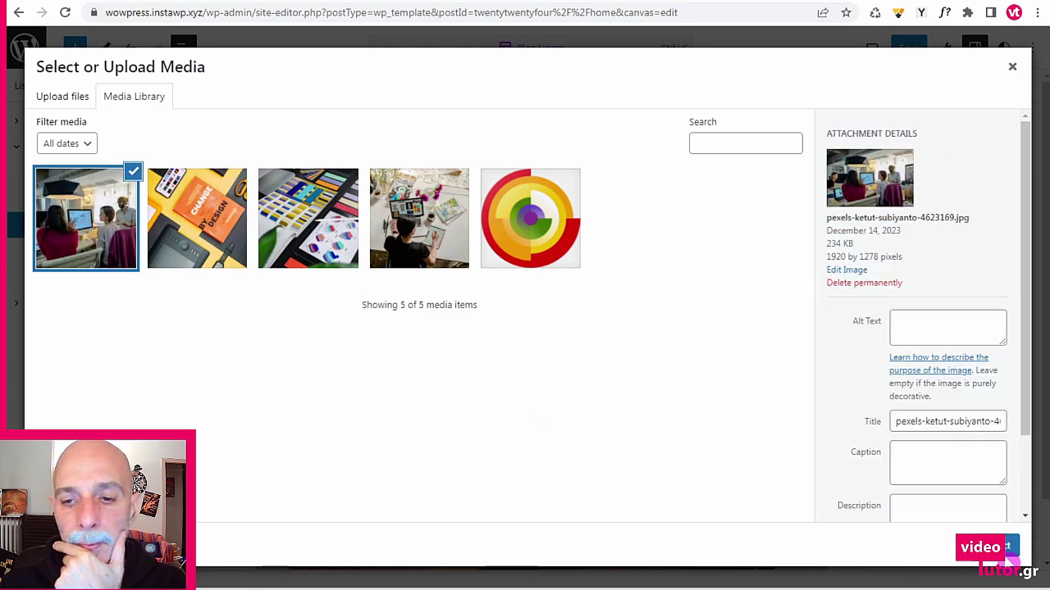
left_click(996, 547)
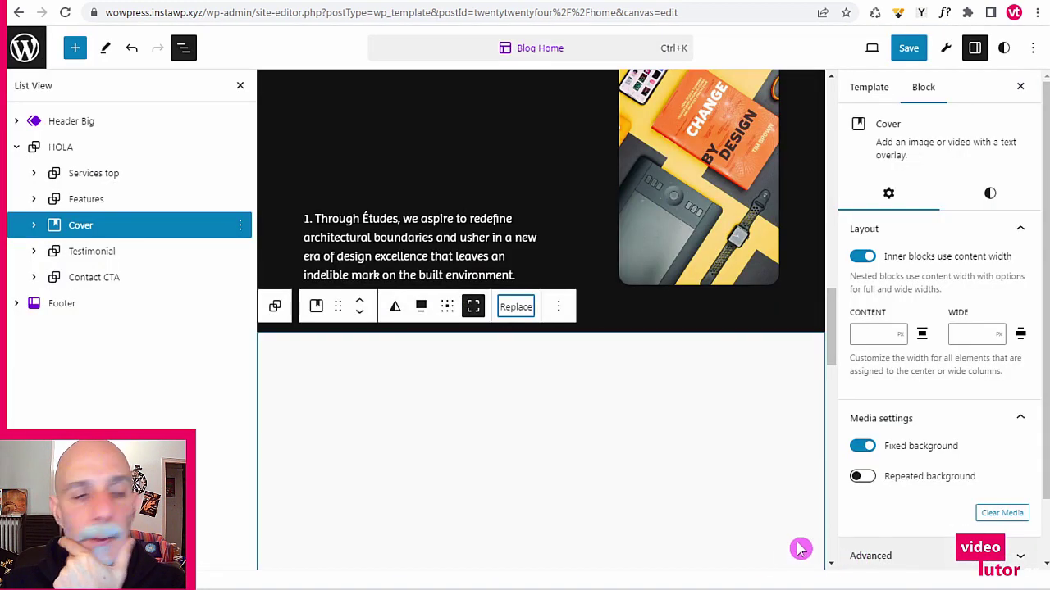
- Examine the Cover section with its new image and its color, overlay, filter, typography and dimension settings
scroll(745, 388, "down", 1)
scroll(745, 387, "down", 5)
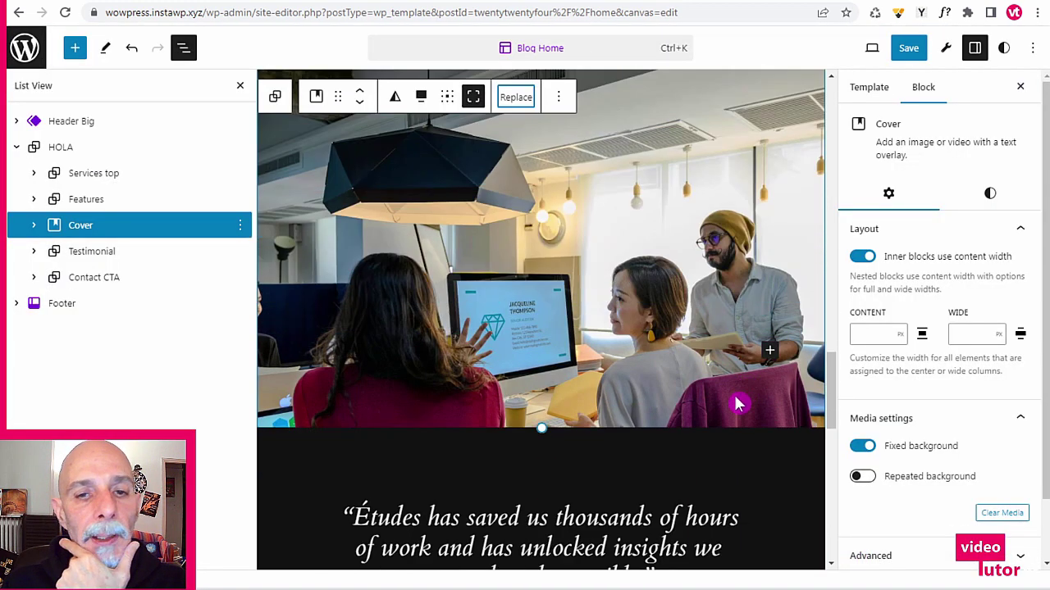
scroll(733, 407, "up", 3)
left_click(730, 167)
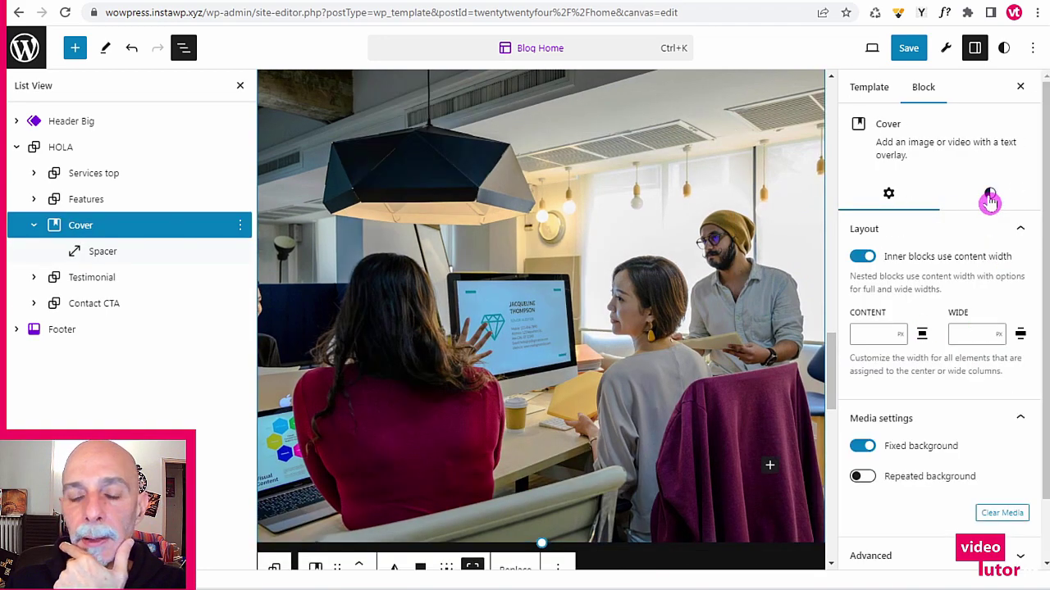
left_click(990, 198)
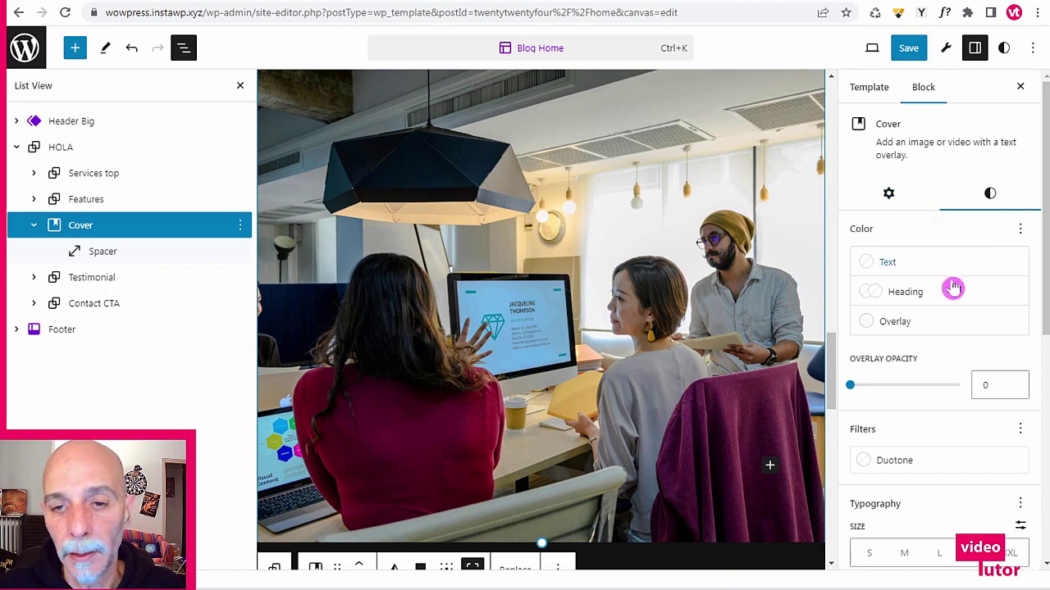
scroll(942, 345, "down", 3)
scroll(944, 347, "down", 1)
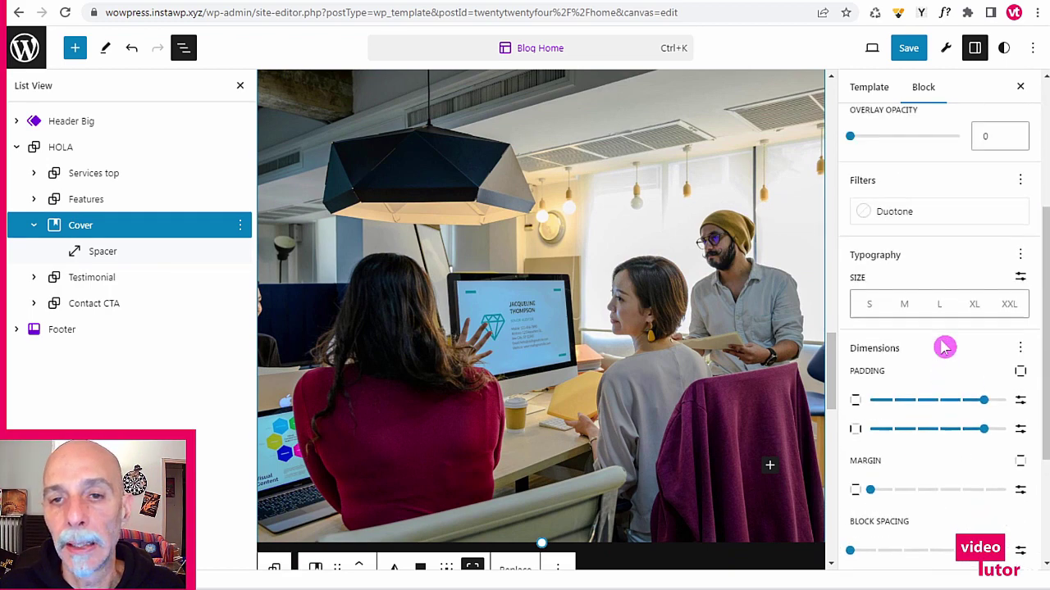
scroll(944, 347, "up", 4)
scroll(625, 250, "down", 2)
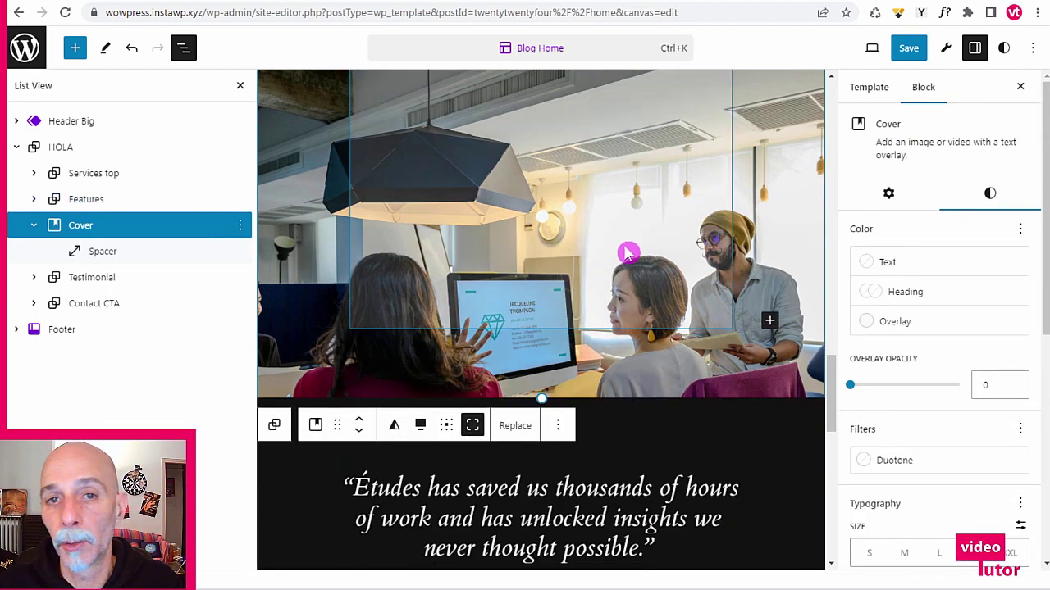
scroll(626, 253, "up", 2)
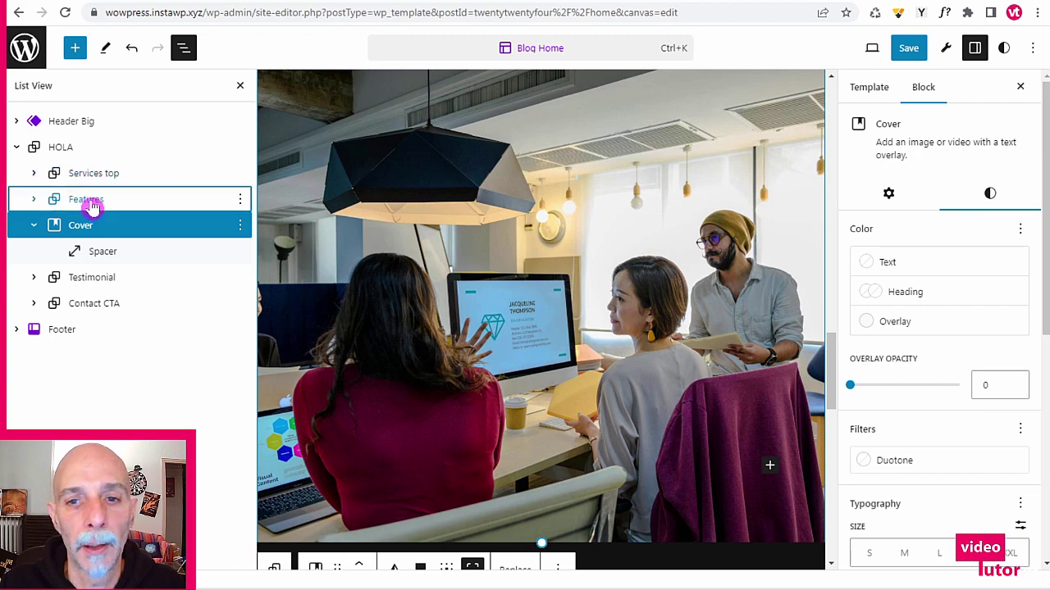
- Inspect the Features group's color, background, typography and dimension styles
left_click(87, 201)
left_click(993, 219)
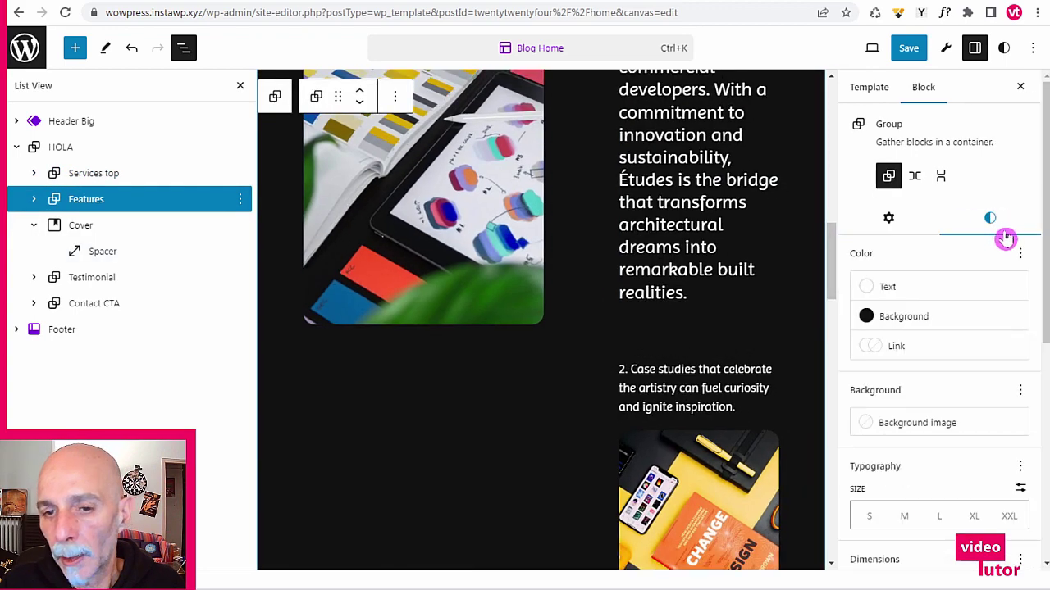
scroll(931, 420, "down", 3)
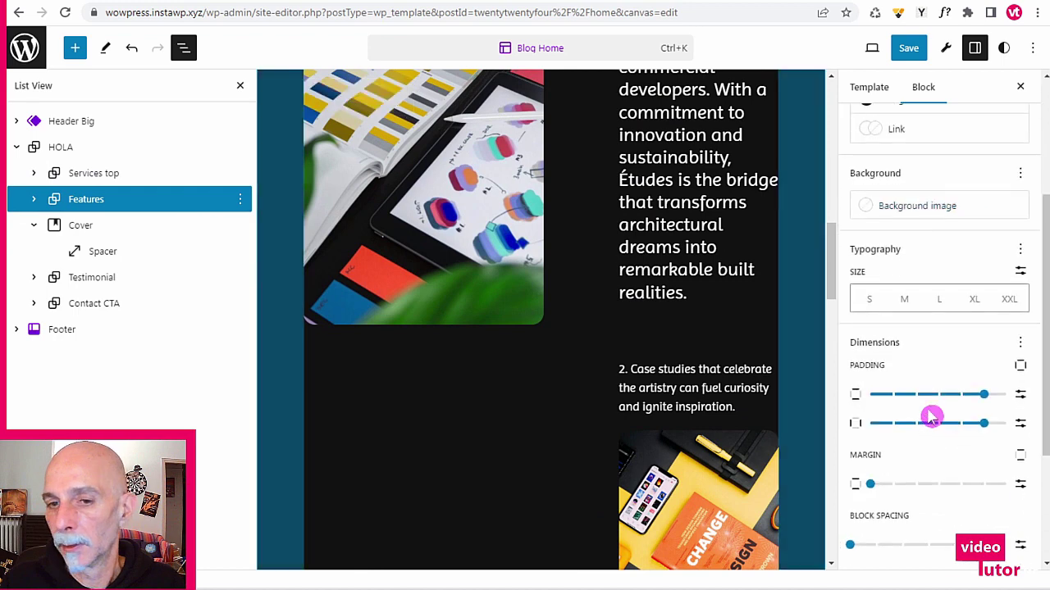
scroll(930, 343, "up", 2)
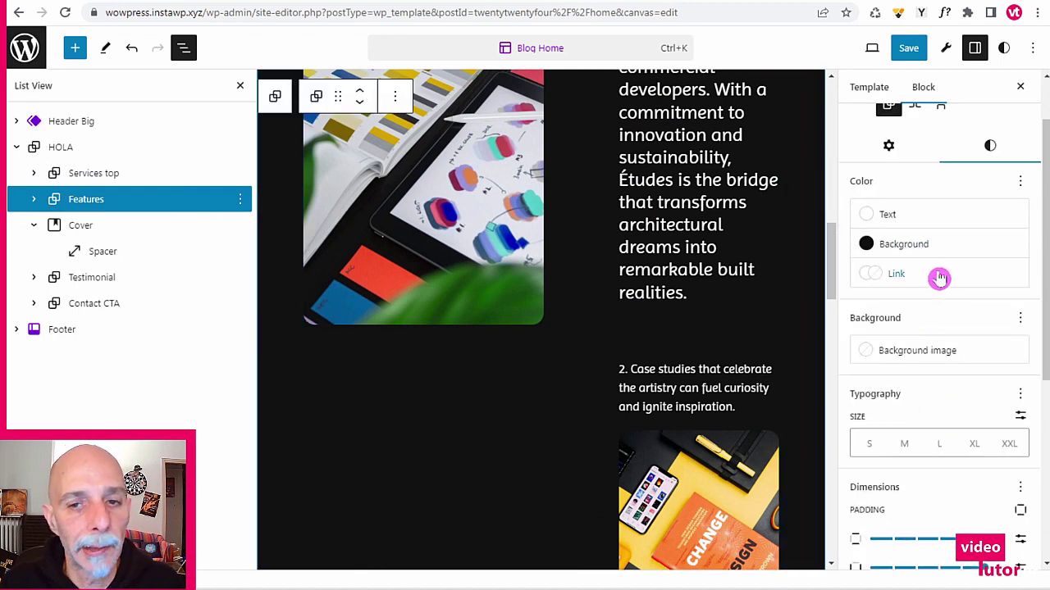
- Select the Cover section and set its overlay opacity to 0
left_click(124, 228)
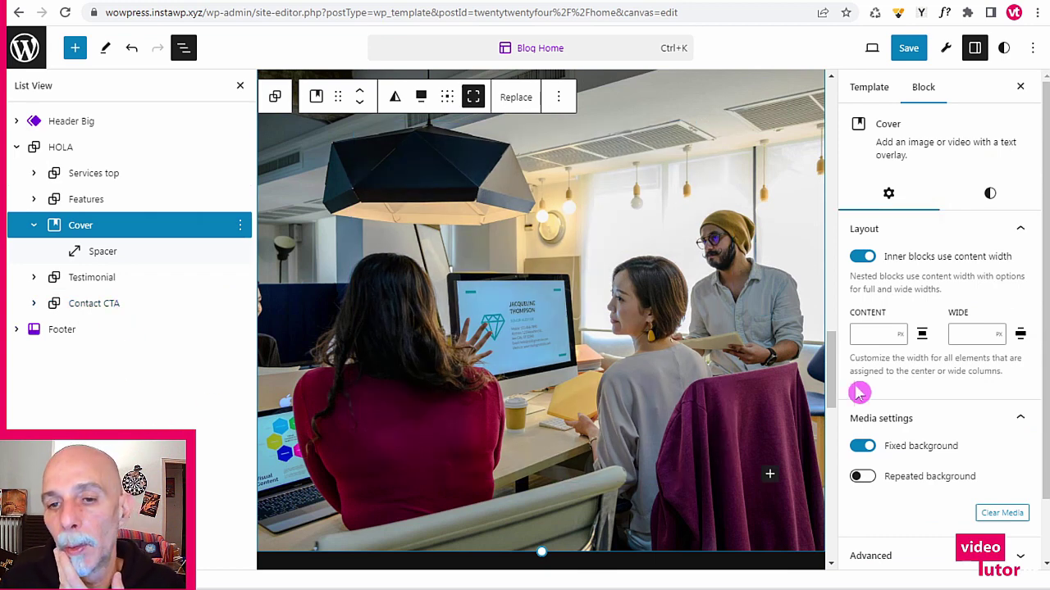
left_click(987, 194)
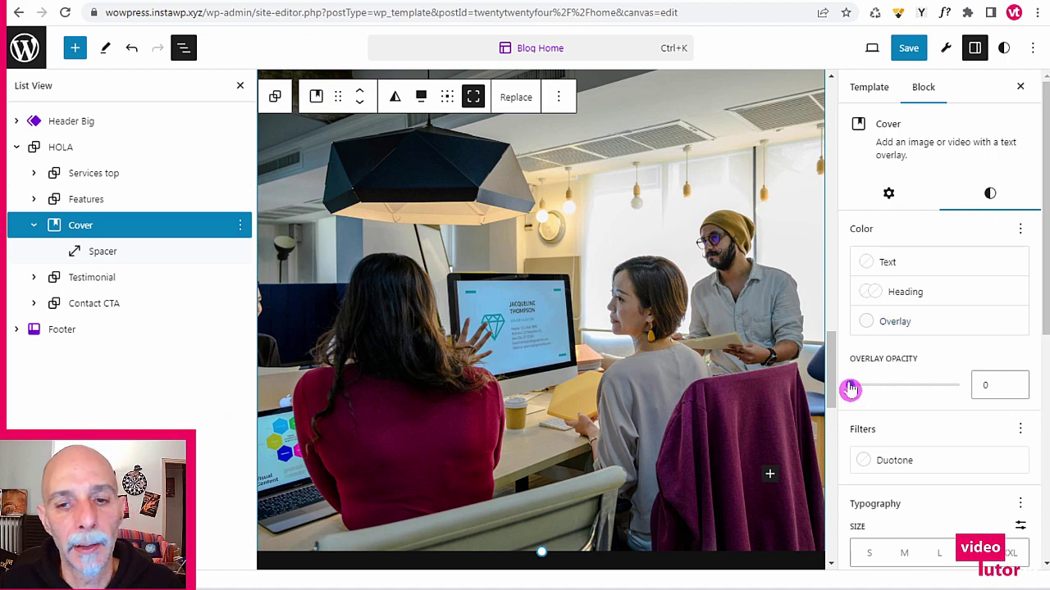
left_click_drag(904, 390, 834, 399)
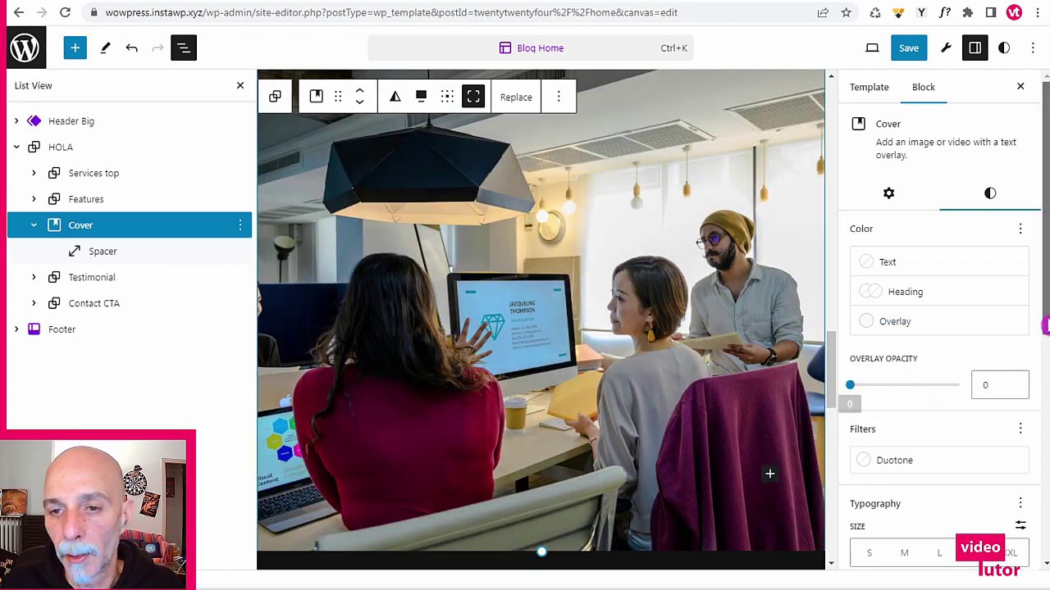
- Apply a duotone filter to the Cover image with black shadows and the orange Accent / Three color as highlights
scroll(1043, 368, "down", 3)
left_click(932, 361)
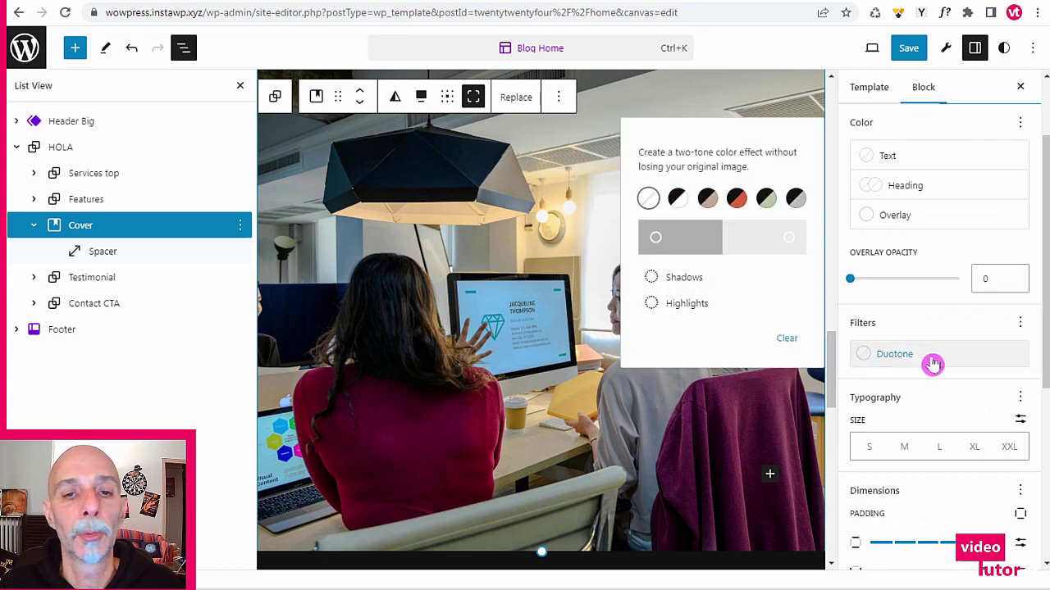
left_click(737, 199)
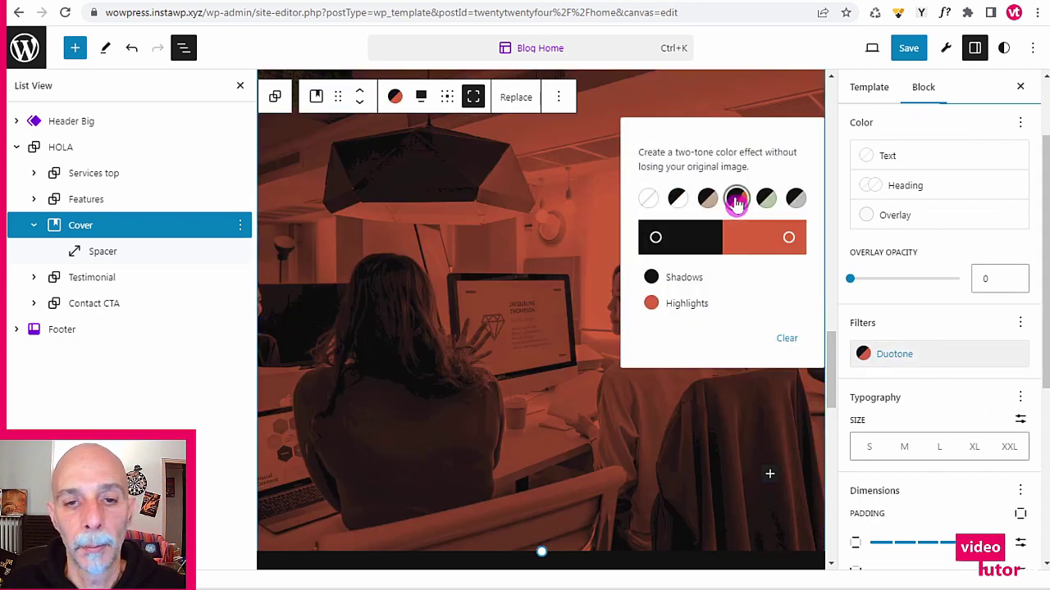
left_click(652, 303)
left_click(656, 305)
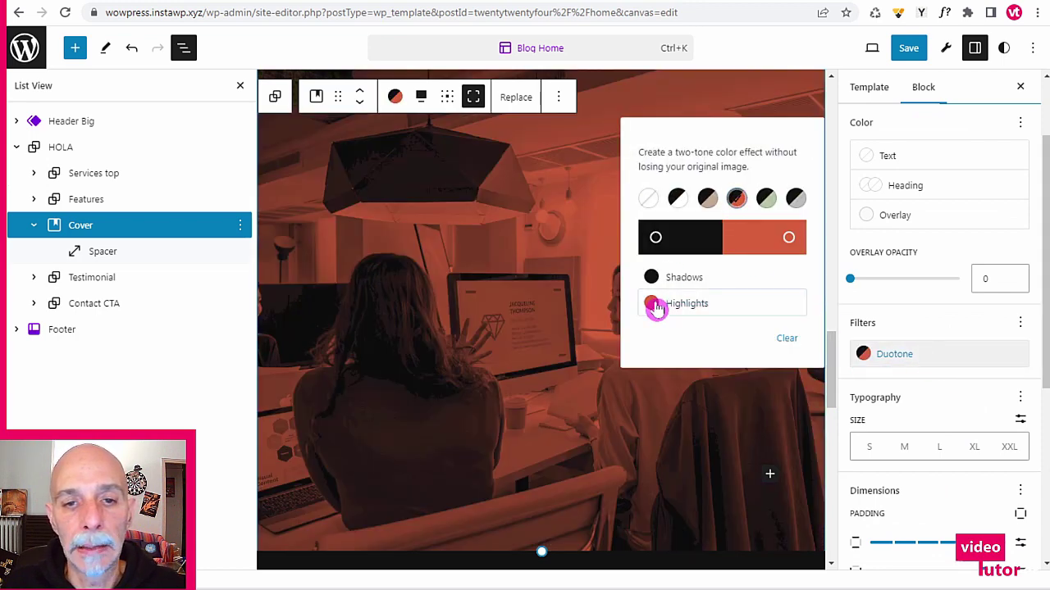
scroll(713, 311, "down", 2)
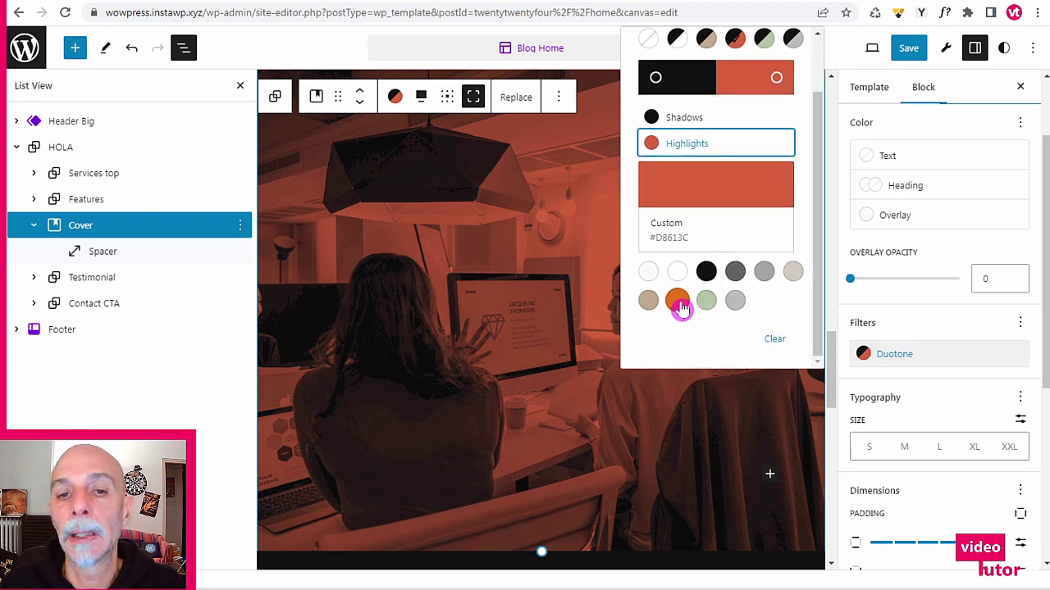
left_click(678, 302)
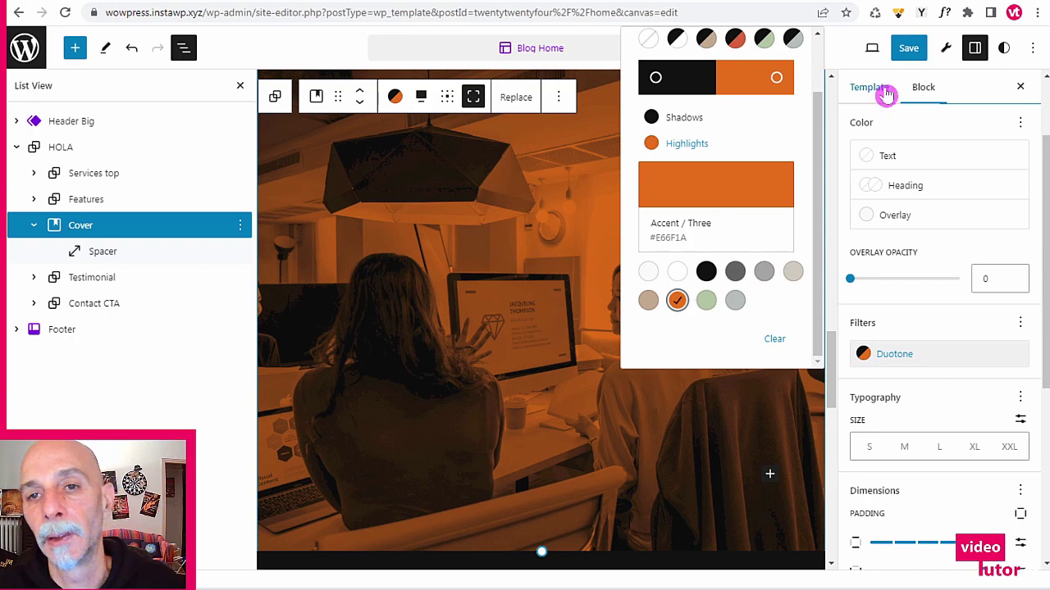
left_click(844, 67)
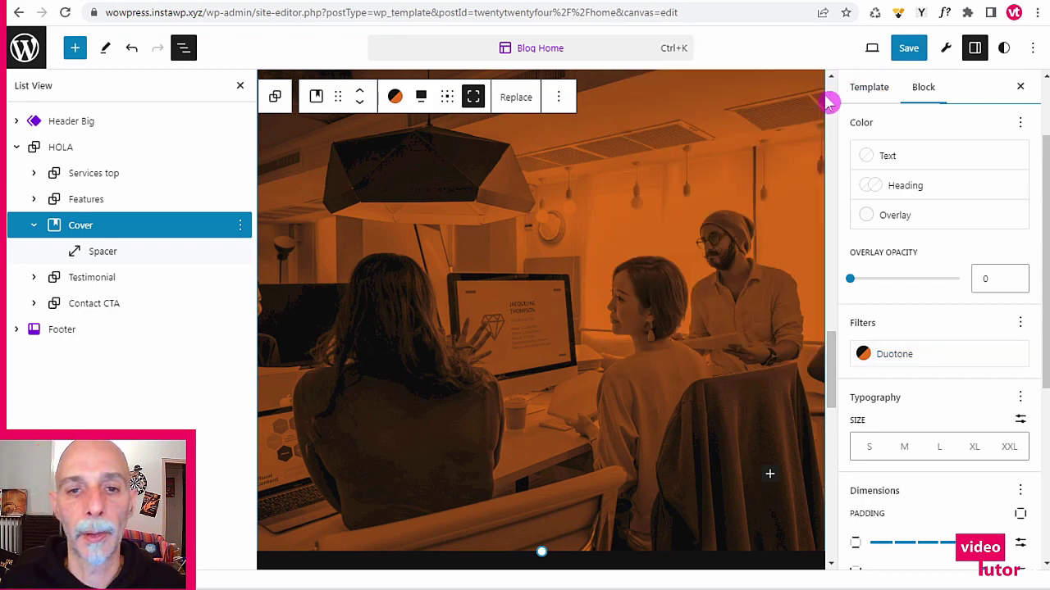
- Review how the orange Cover image scrolls between the Features, Testimonial and subscriber call-to-action sections
scroll(740, 274, "up", 3)
scroll(741, 274, "up", 10)
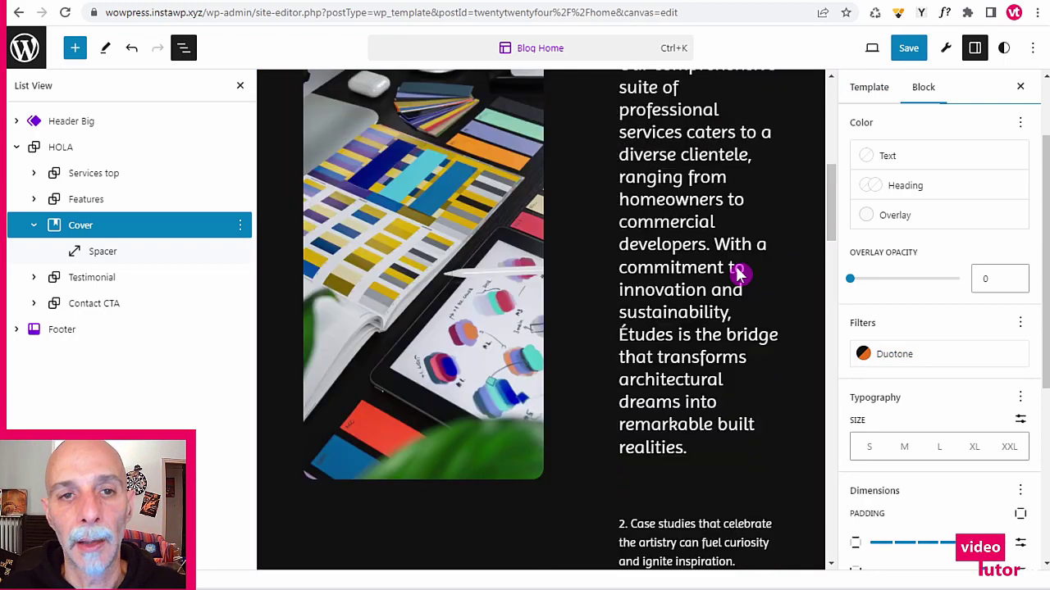
scroll(740, 274, "down", 12)
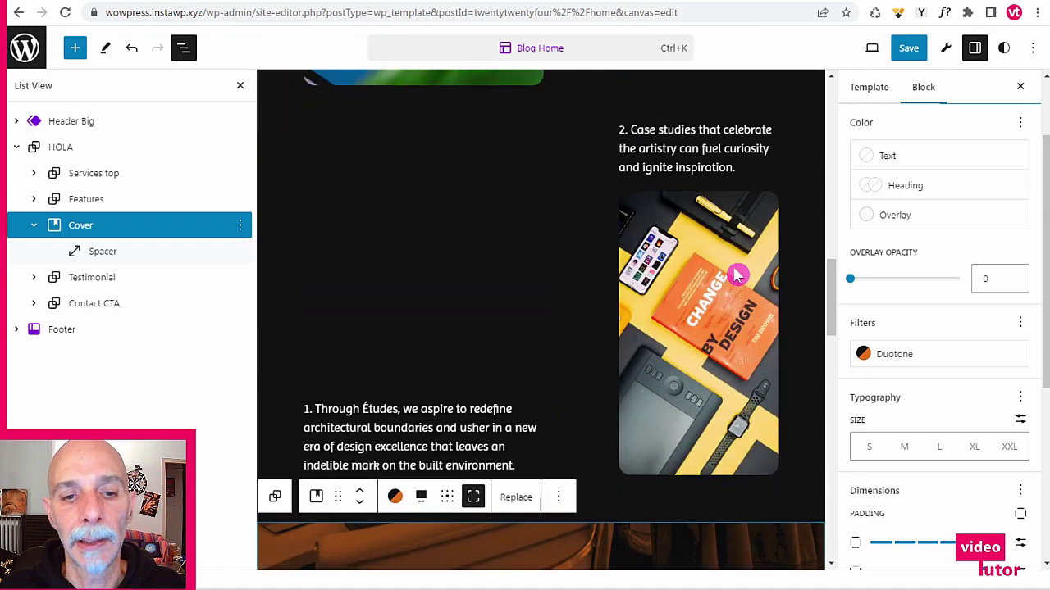
scroll(735, 276, "down", 2)
scroll(734, 277, "up", 4)
scroll(735, 277, "down", 7)
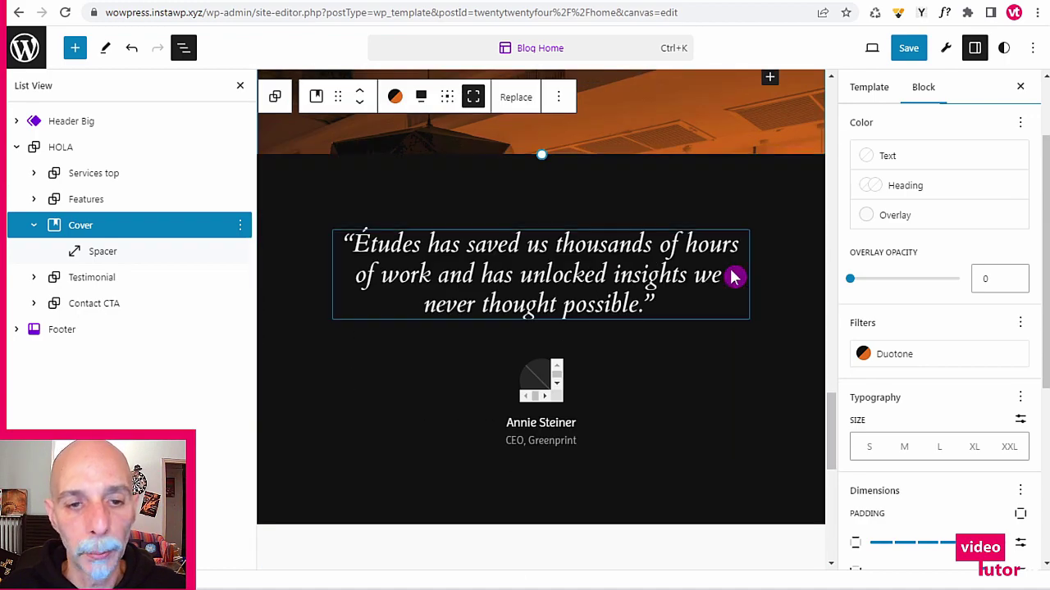
scroll(673, 238, "down", 5)
scroll(668, 241, "up", 10)
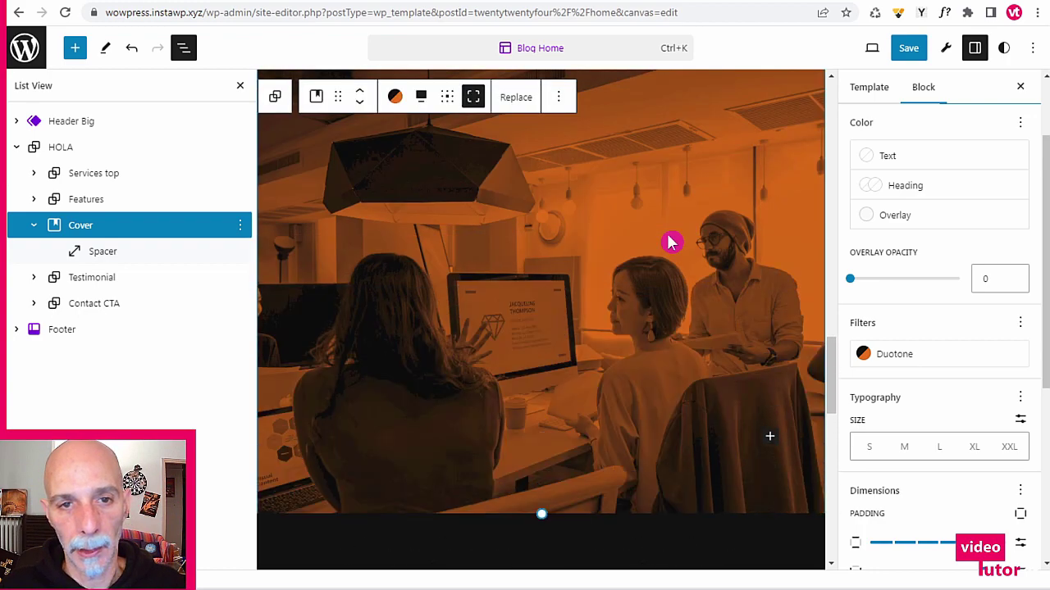
scroll(671, 243, "up", 8)
scroll(673, 246, "down", 10)
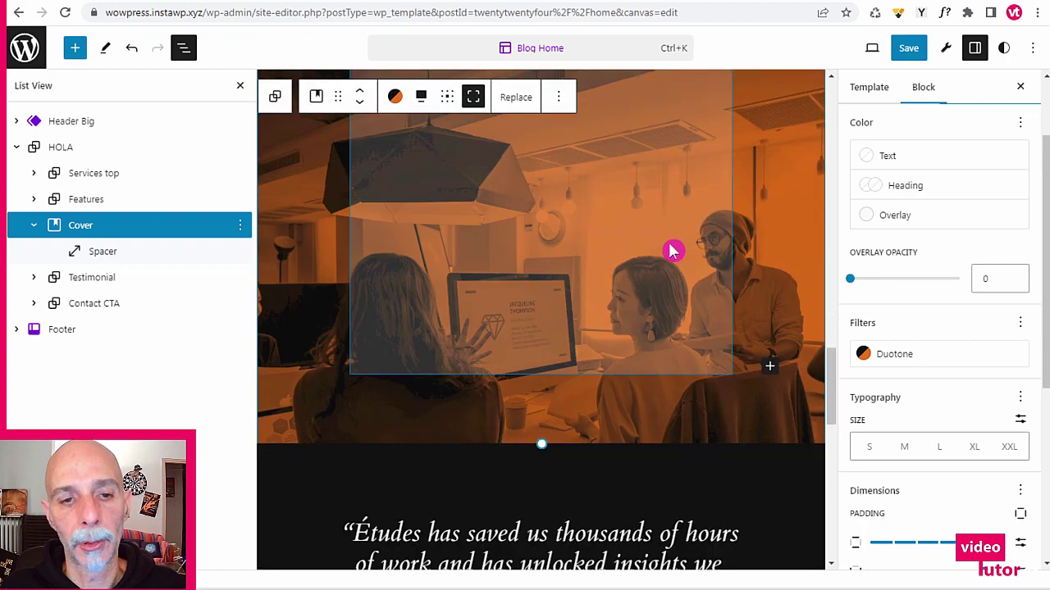
scroll(735, 256, "down", 3)
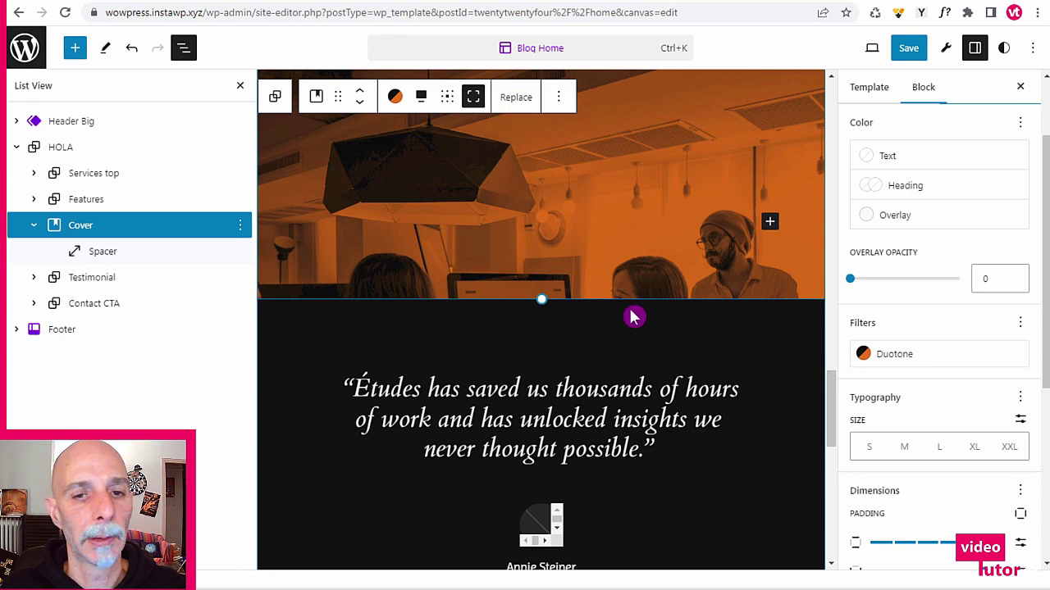
scroll(633, 317, "down", 6)
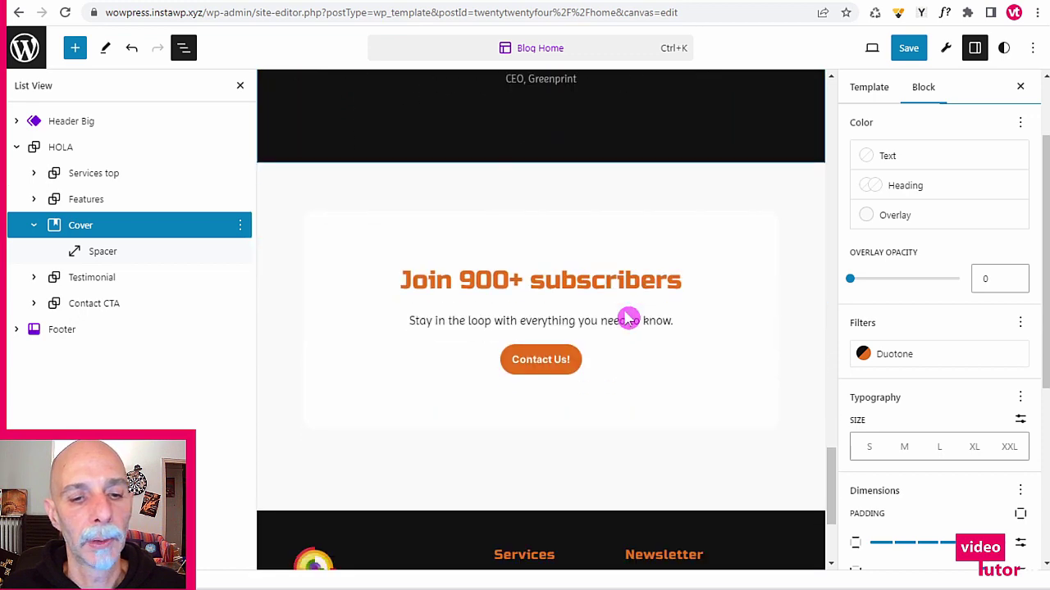
- Collapse the Cover block in the block outline and add an empty block after it
left_click(34, 227)
left_click(117, 227)
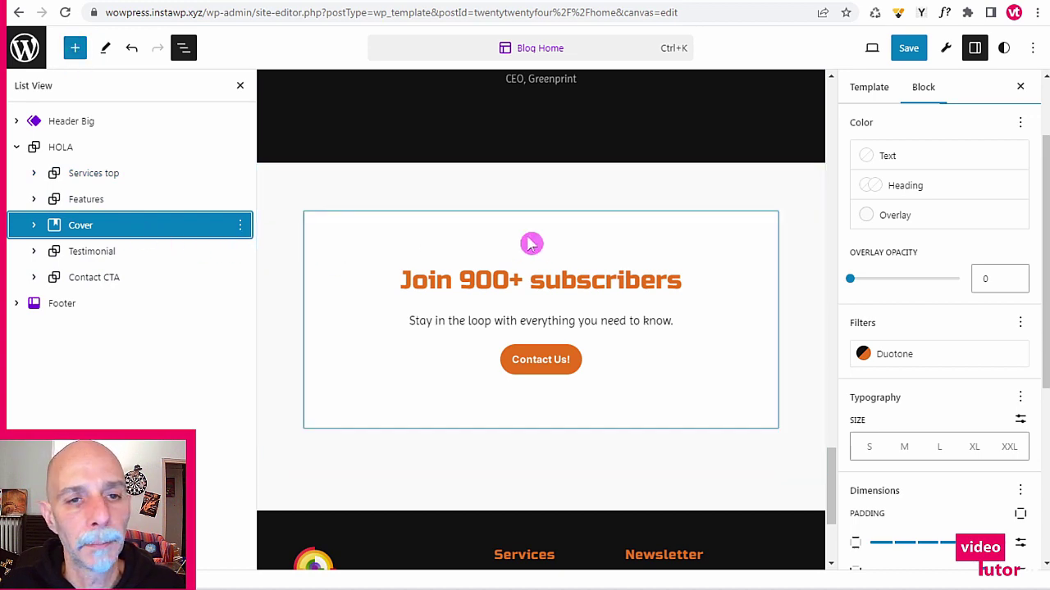
scroll(532, 244, "up", 10)
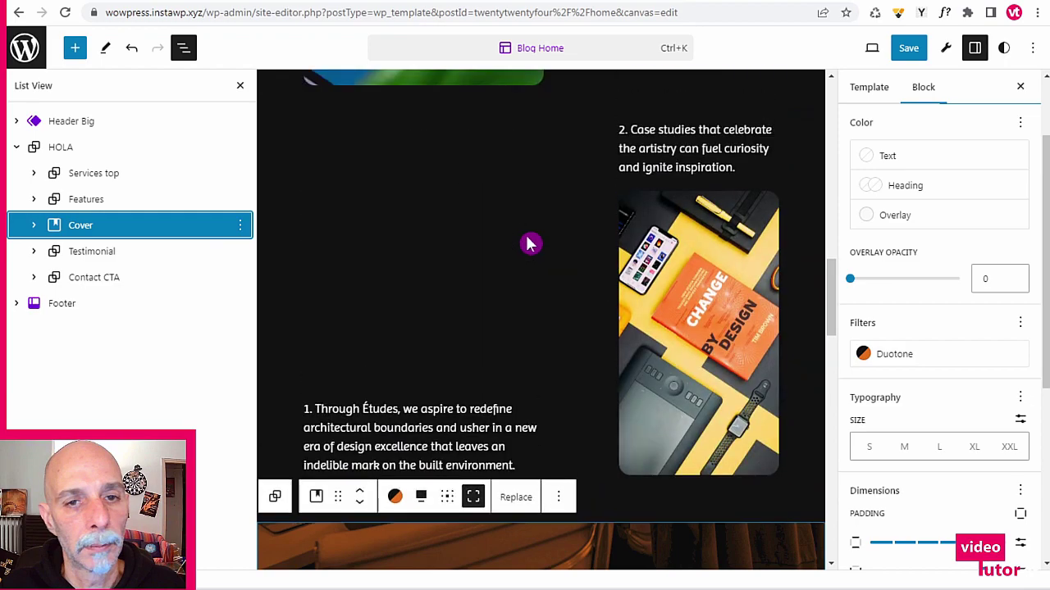
scroll(531, 244, "up", 8)
scroll(532, 244, "down", 6)
scroll(530, 241, "down", 10)
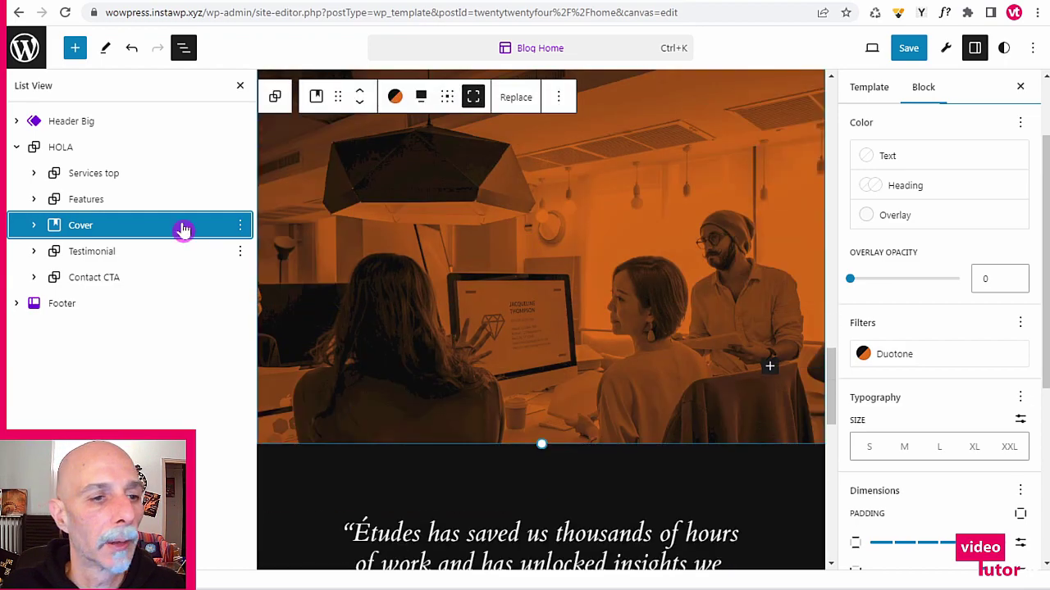
left_click(238, 226)
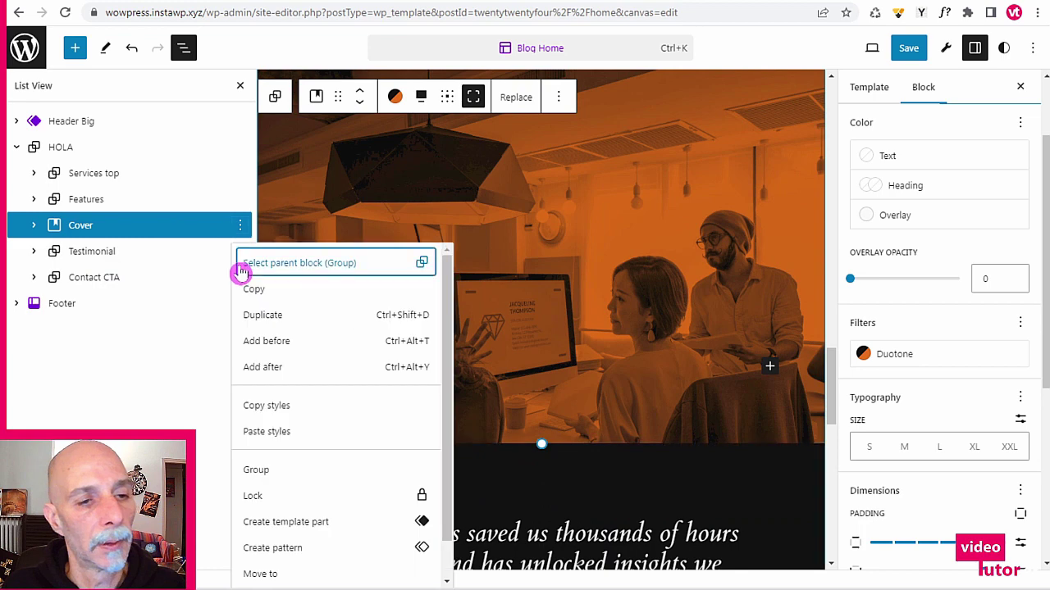
left_click(253, 366)
- Insert the "Team members, 4 columns" pattern from the About category in place of the empty Paragraph after the Cover
left_click(74, 48)
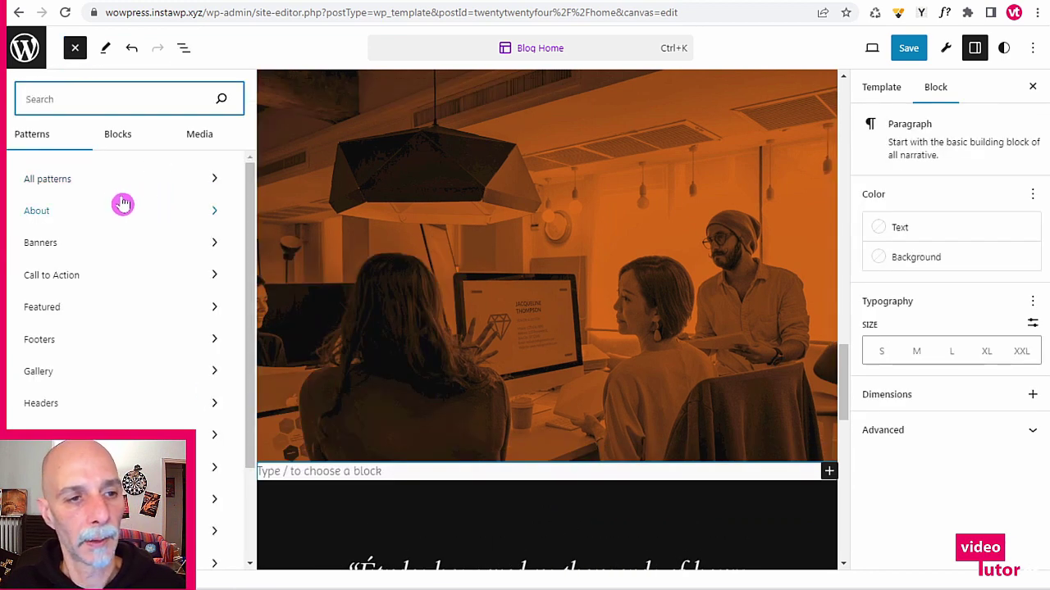
left_click(64, 214)
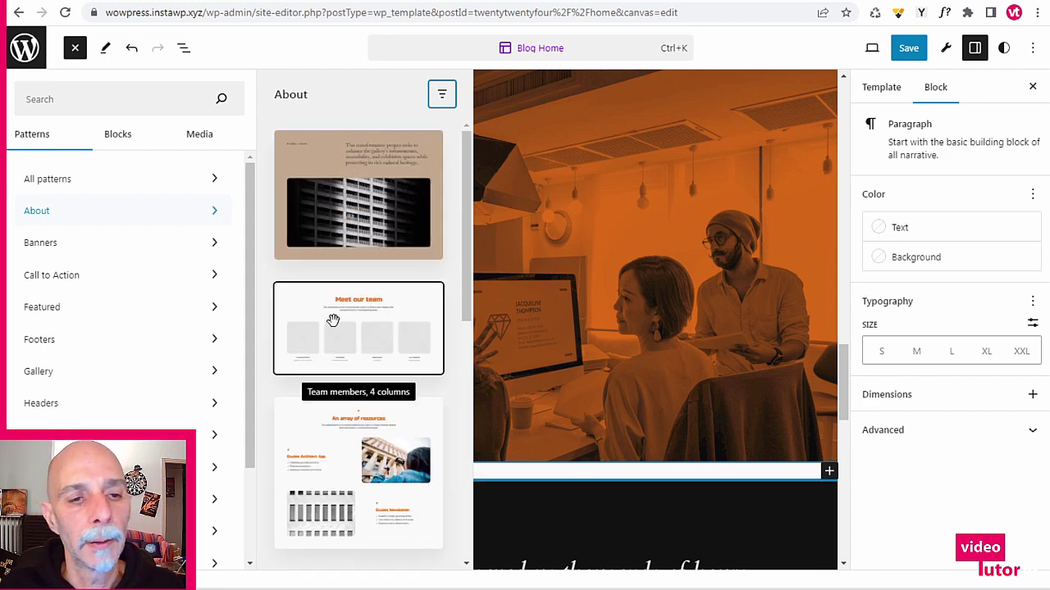
scroll(315, 303, "down", 5)
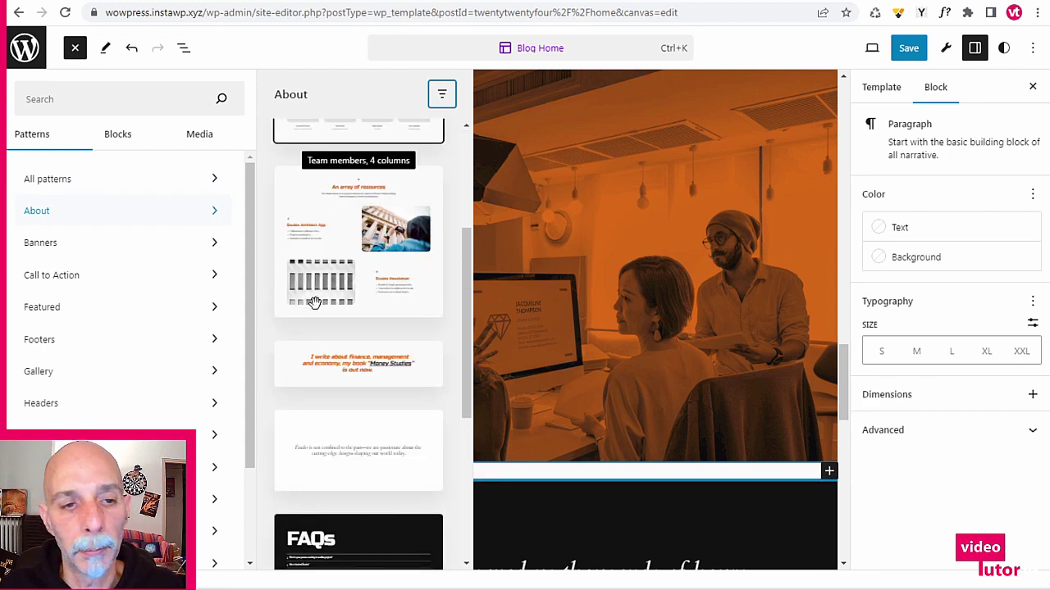
scroll(314, 302, "up", 5)
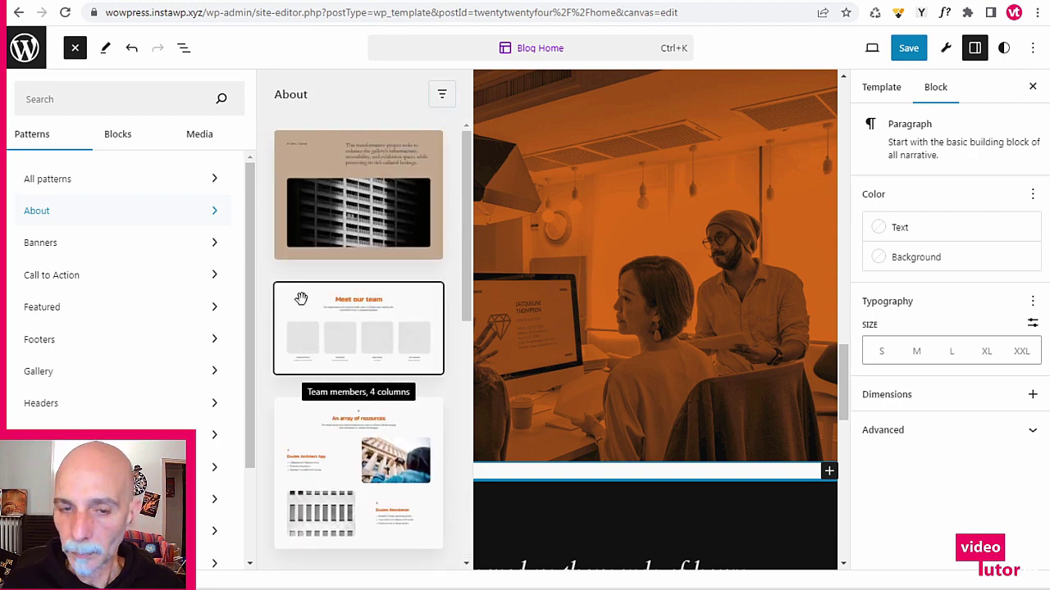
left_click(301, 299)
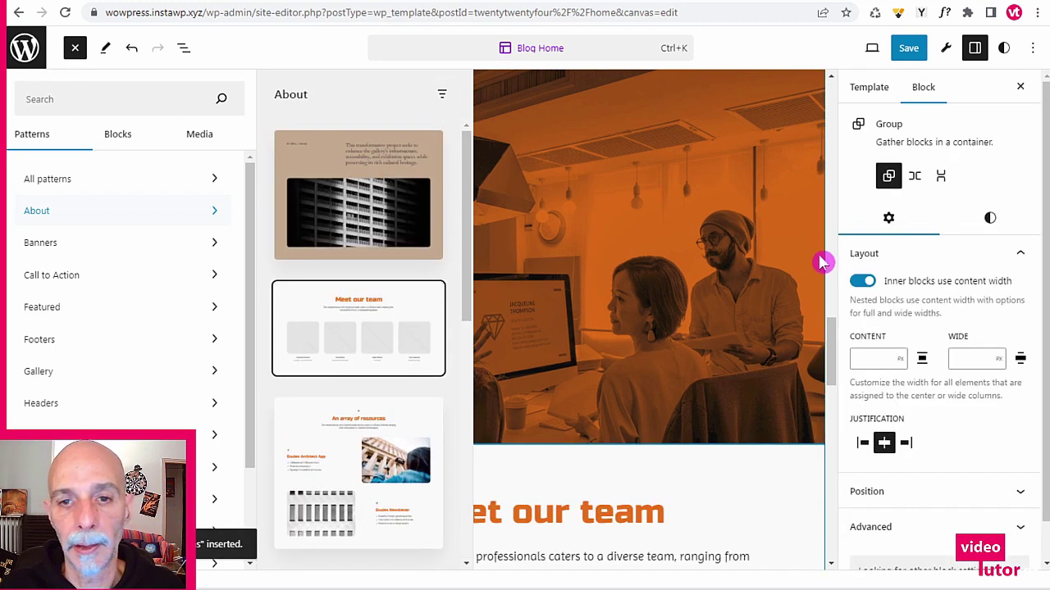
key("Escape")
key("Escape")
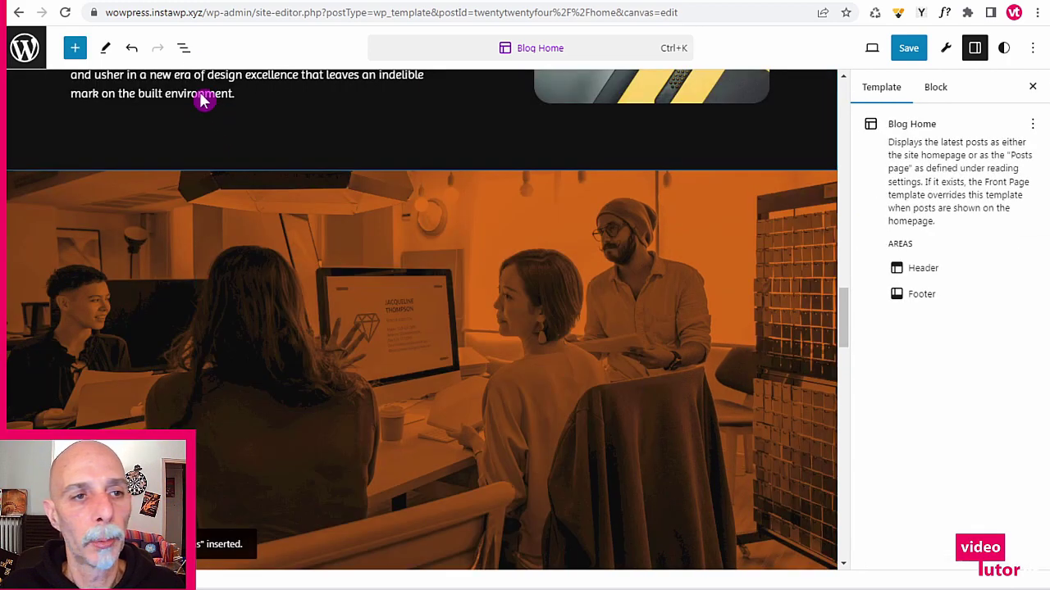
- Expand the HOLA group in the block outline and review its Contact CTA, Features and Team members sections
left_click(184, 48)
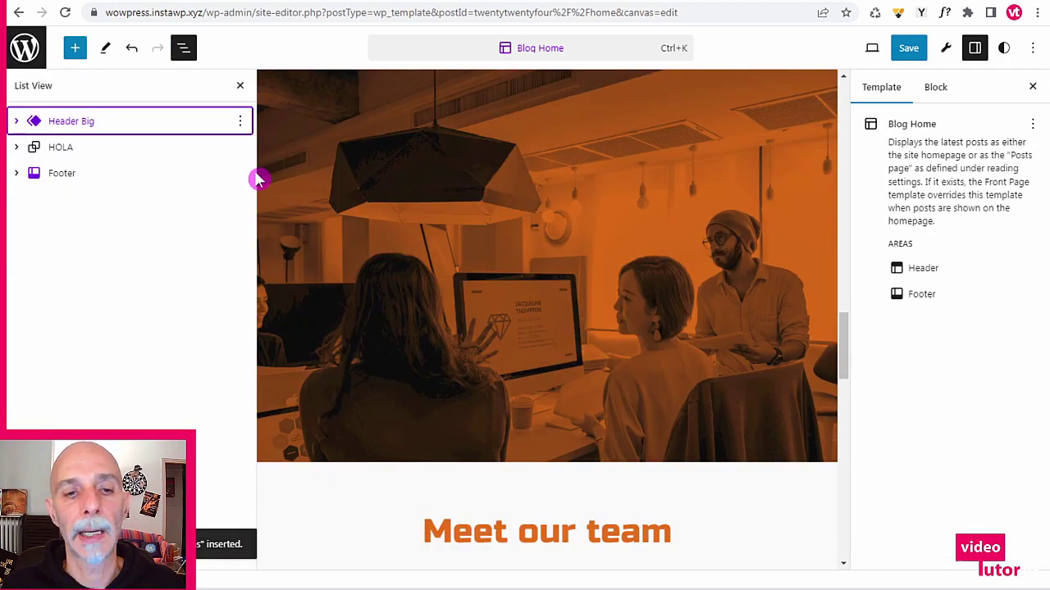
left_click(17, 146)
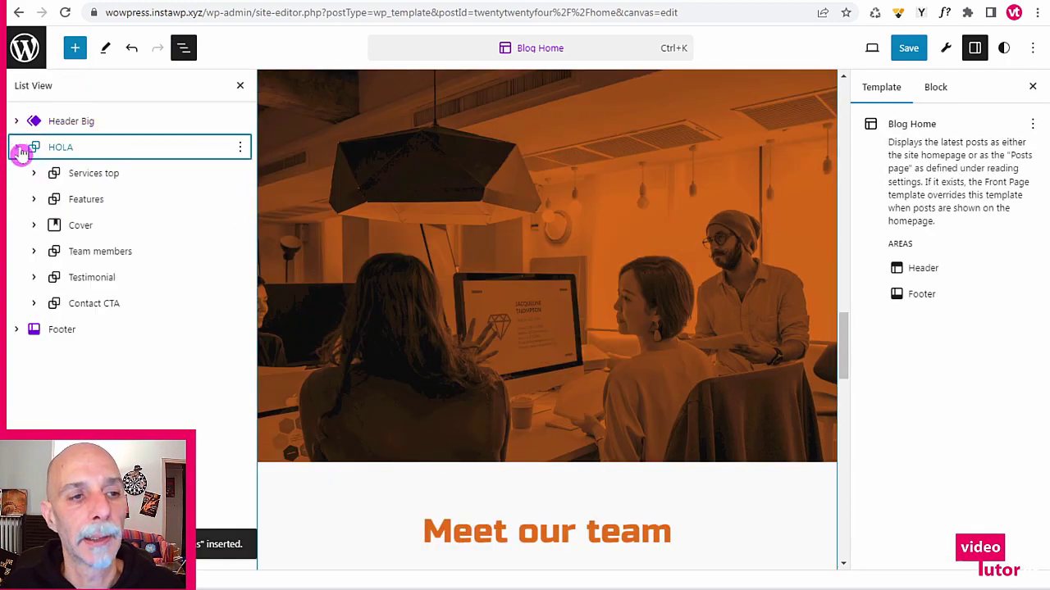
left_click(82, 304)
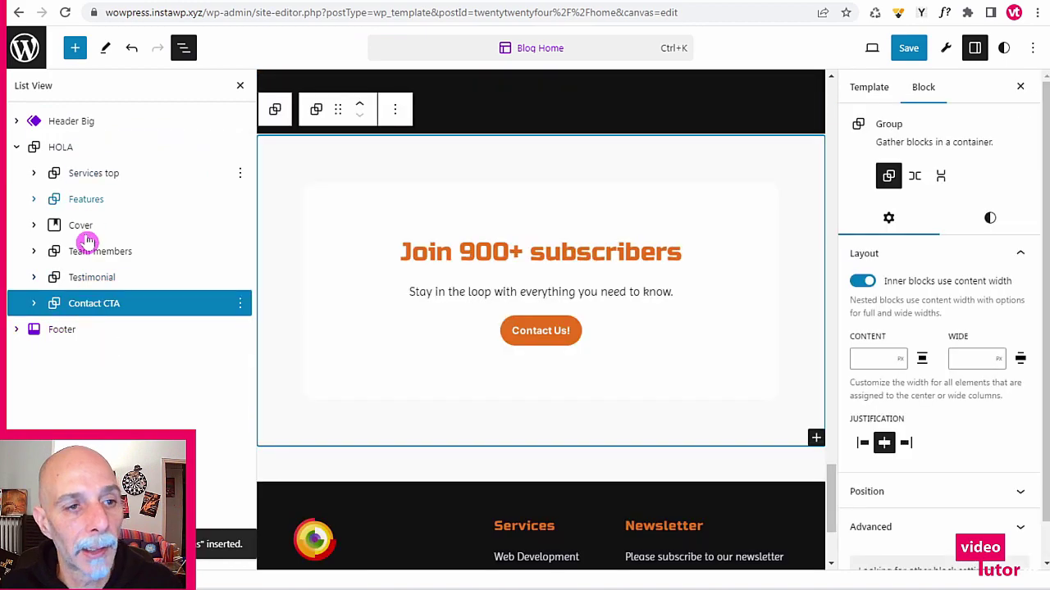
left_click(86, 199)
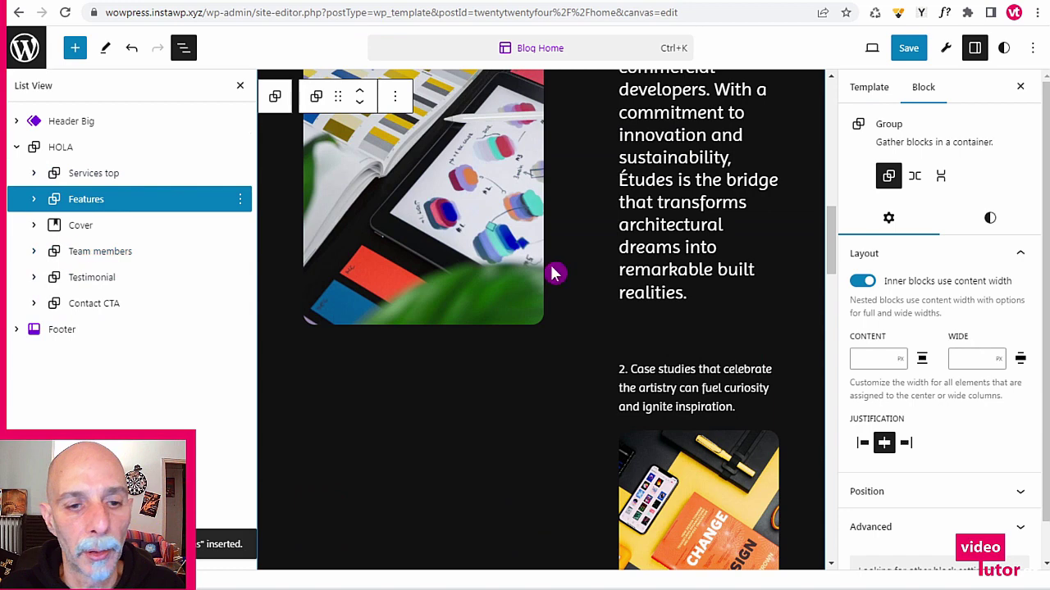
scroll(691, 274, "down", 5)
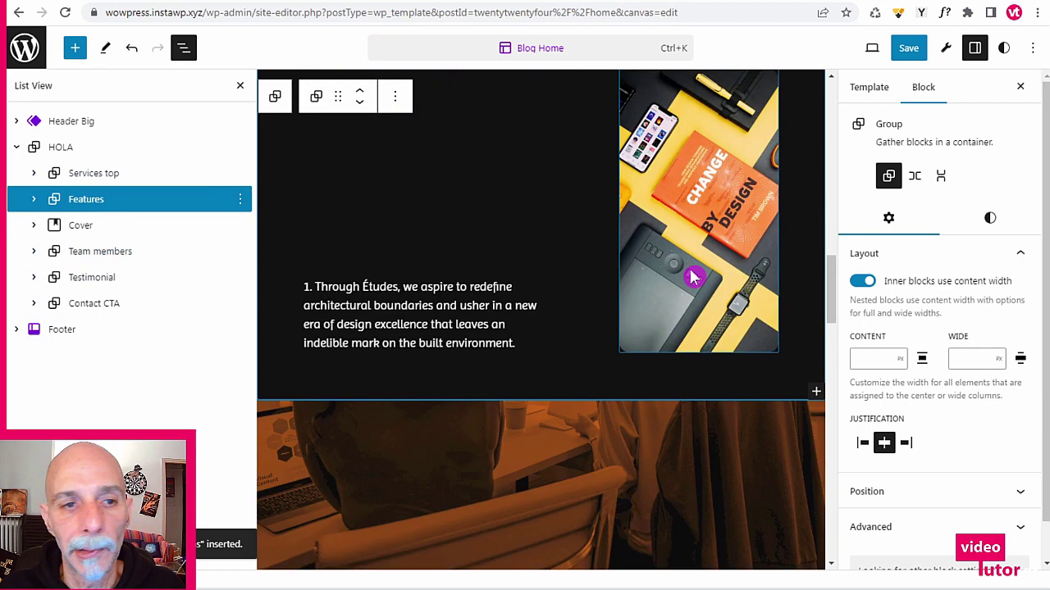
left_click(85, 251)
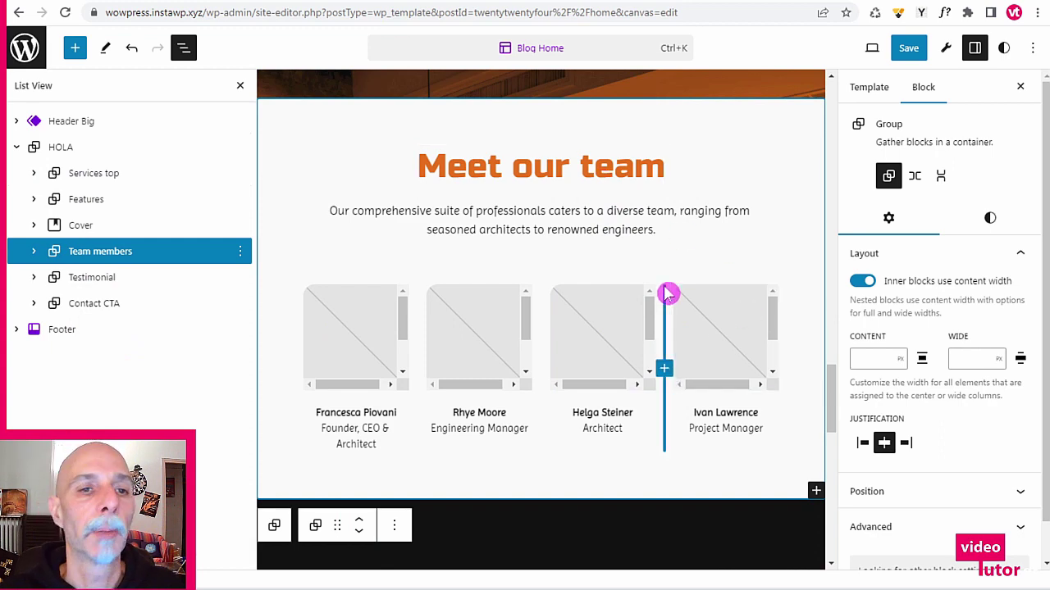
- Examine the transition between the orange Cover image and the "Meet our team" section with its four image placeholders
scroll(615, 167, "up", 5)
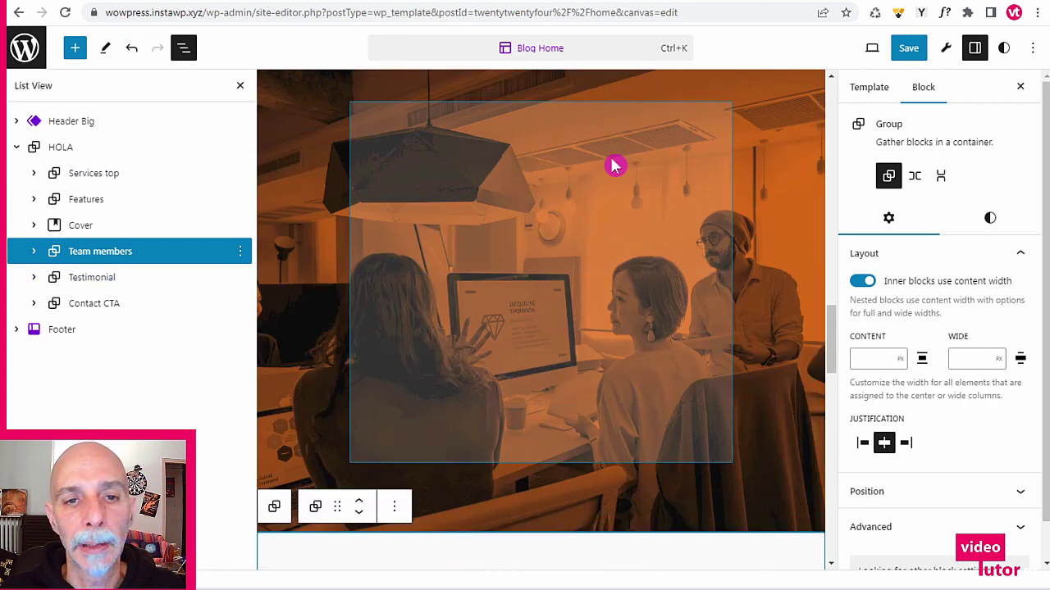
scroll(615, 167, "up", 5)
scroll(614, 164, "down", 9)
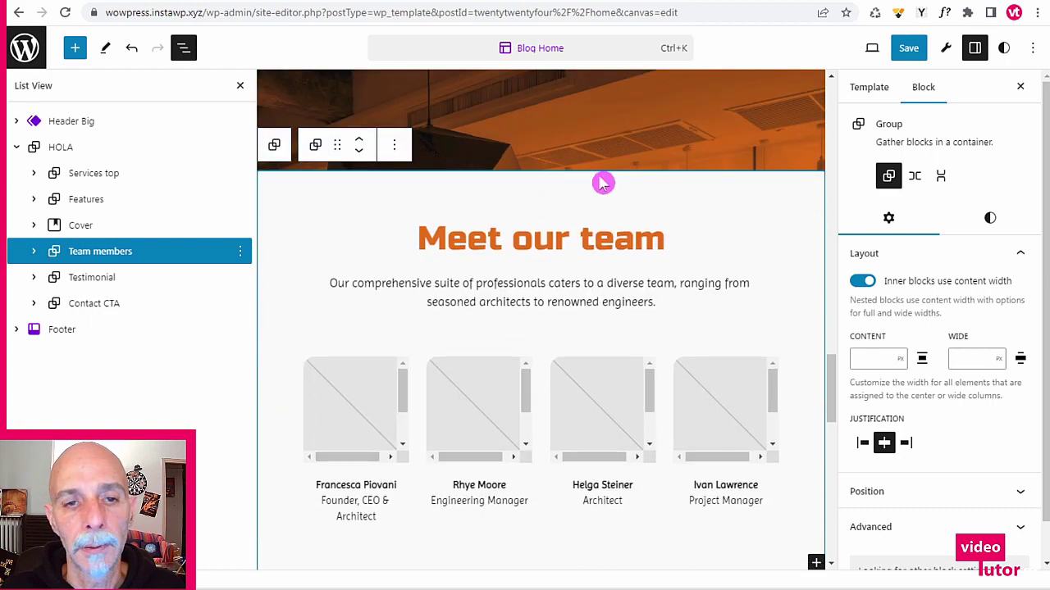
scroll(603, 183, "up", 5)
scroll(603, 183, "down", 4)
scroll(607, 197, "down", 4)
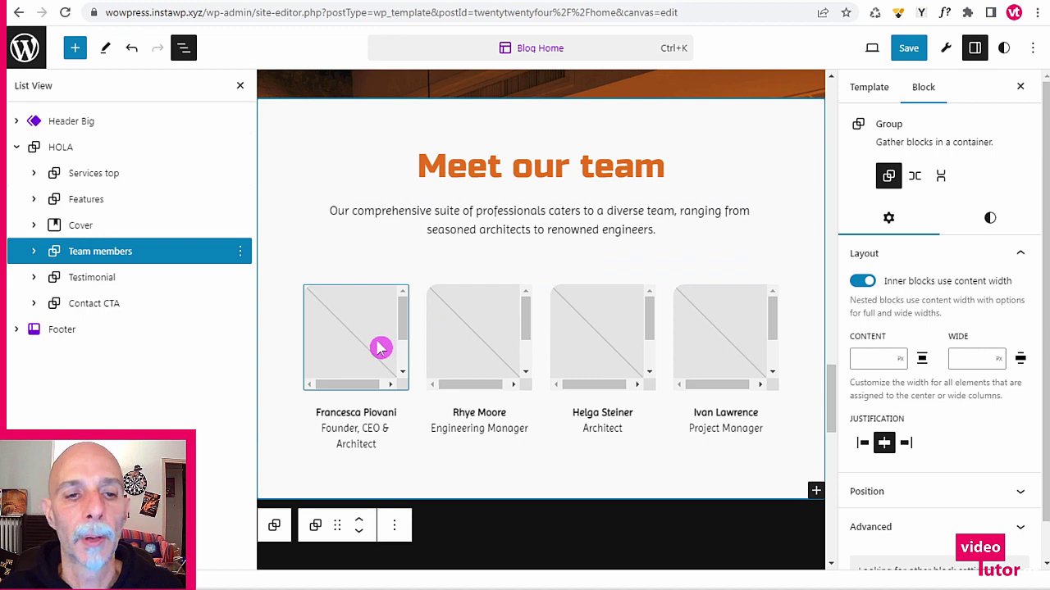
scroll(703, 239, "up", 6)
scroll(705, 242, "up", 3)
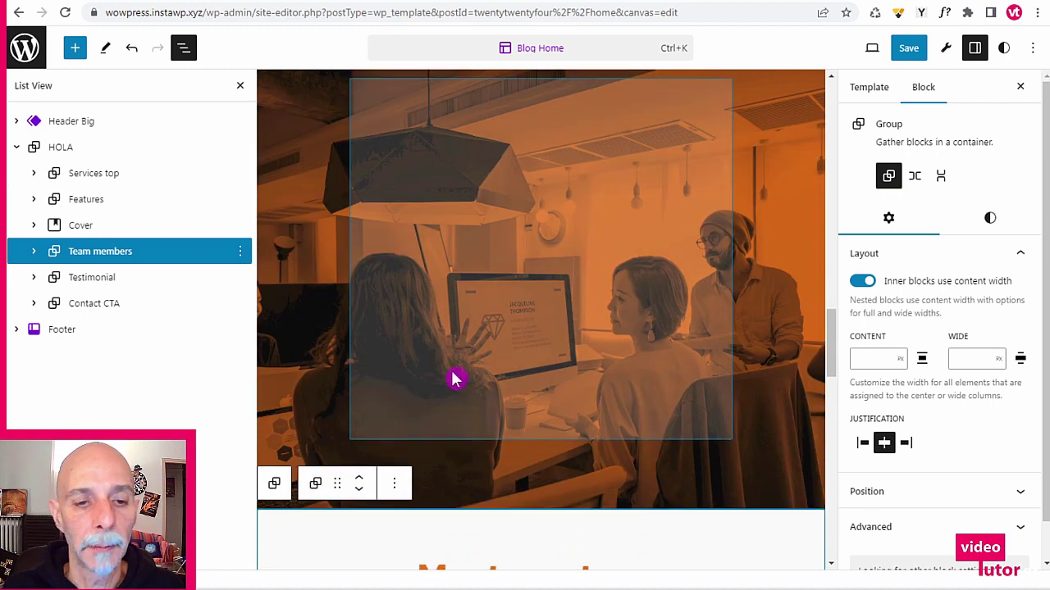
- Upload four portrait photos to the media library and use 4-1.jpg as the first team member's image
scroll(457, 370, "down", 8)
left_click(329, 260)
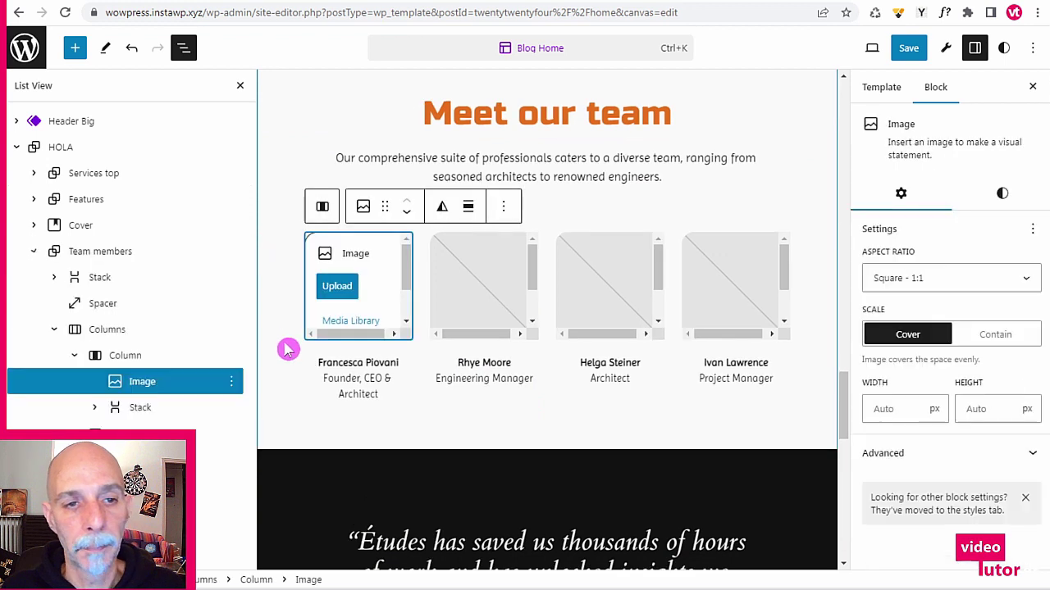
left_click(350, 320)
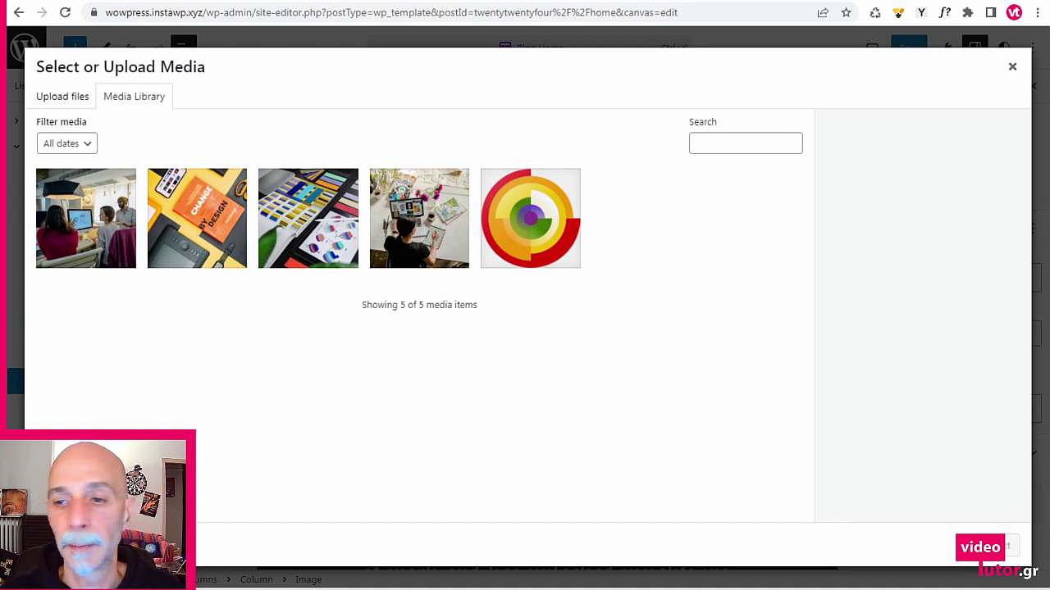
left_click_drag(513, 337, 464, 325)
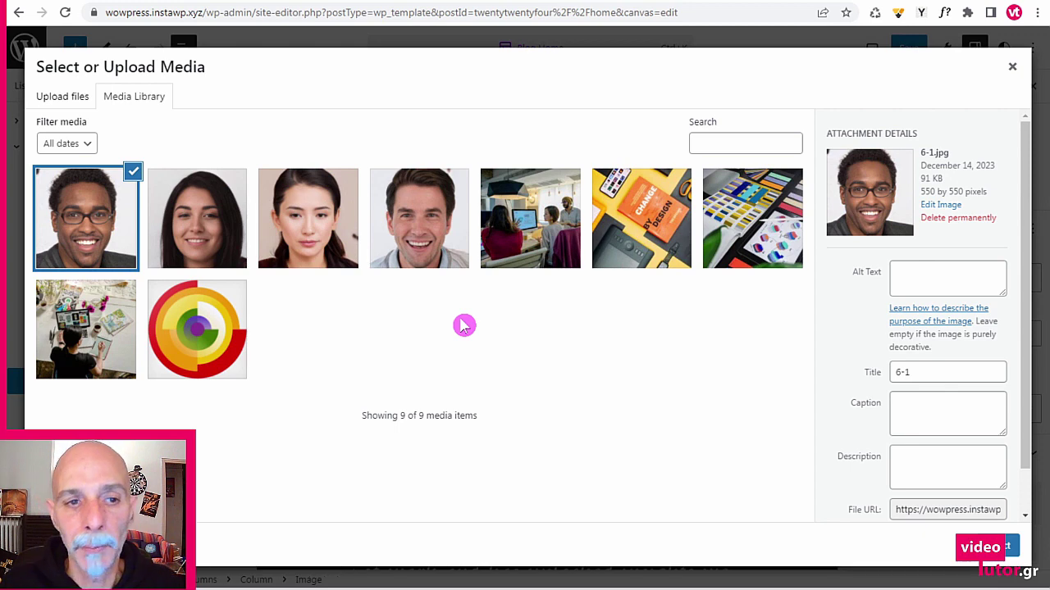
left_click(214, 201)
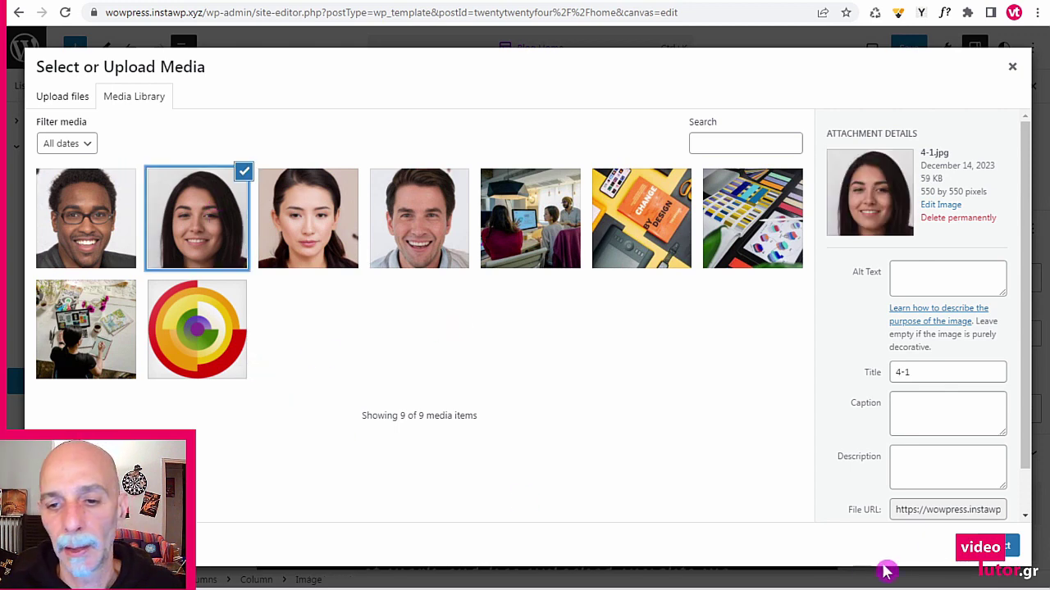
left_click(1004, 550)
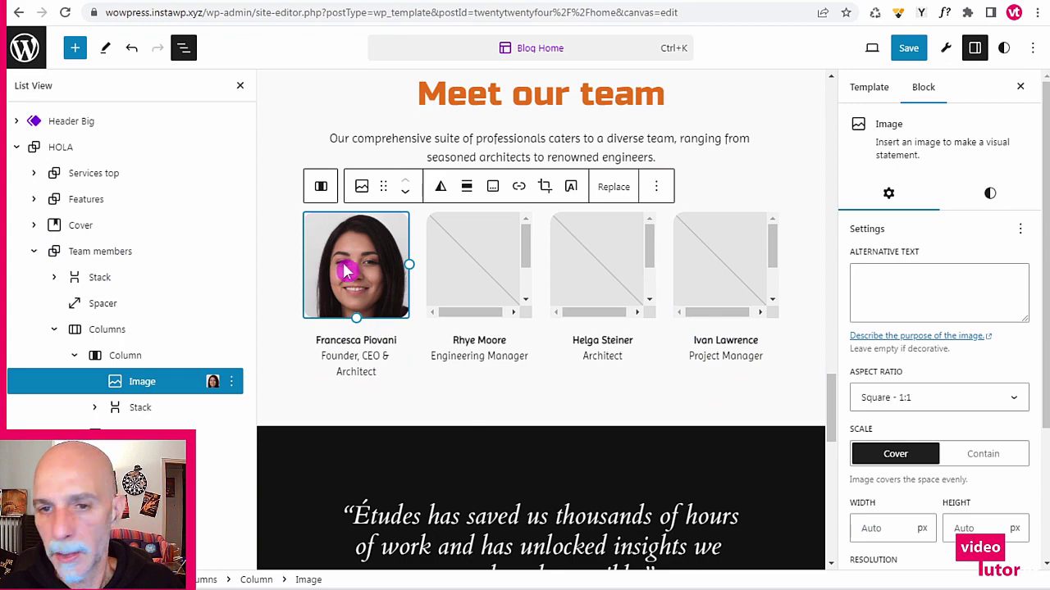
- Round the first team member's portrait by setting its border radius to 100 px
scroll(558, 265, "up", 5)
scroll(615, 192, "up", 5)
scroll(607, 216, "down", 10)
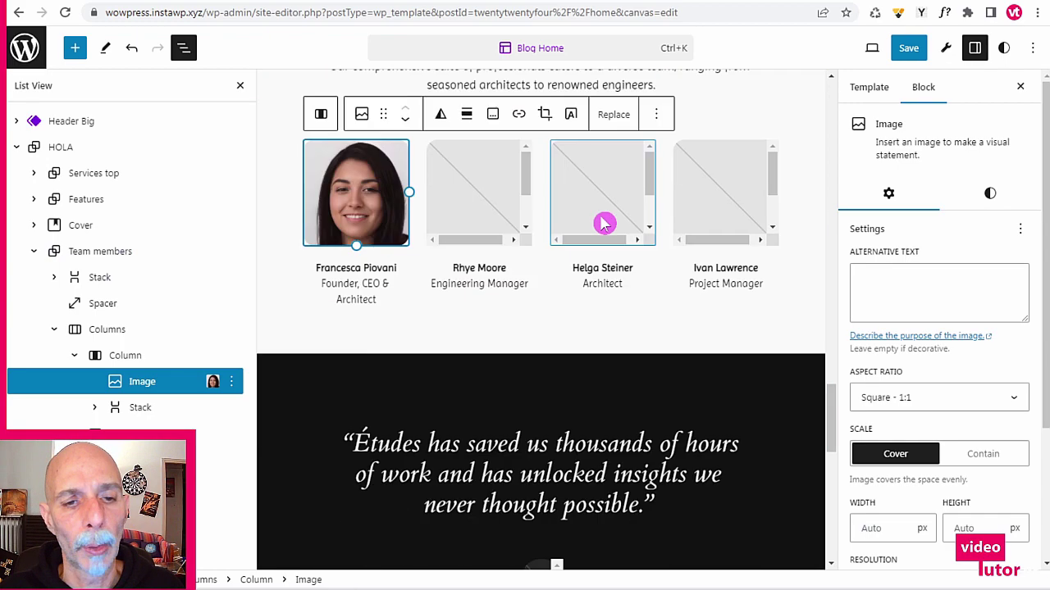
scroll(588, 235, "up", 3)
scroll(585, 236, "down", 2)
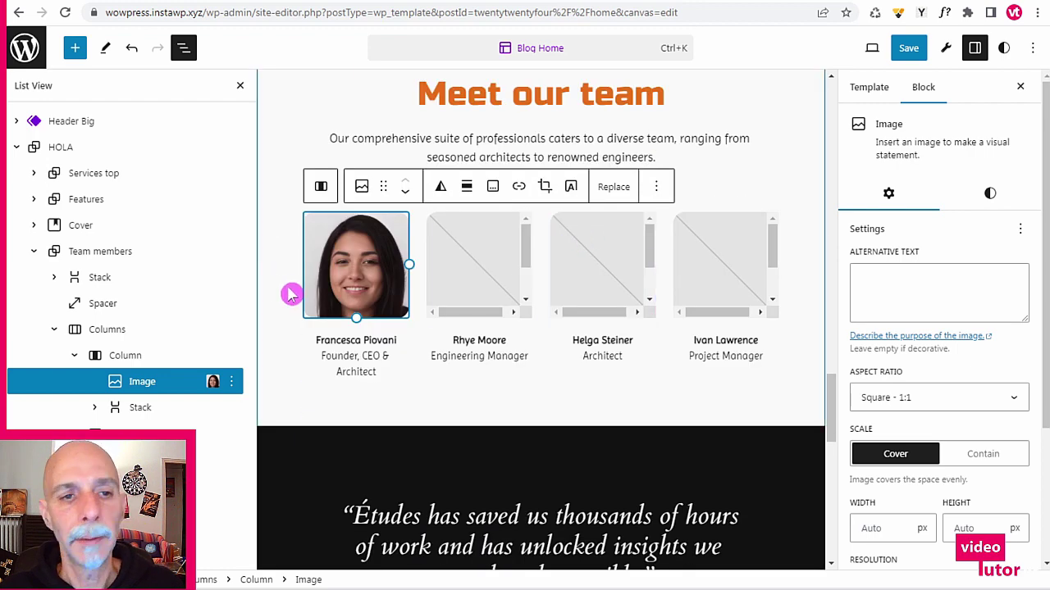
left_click(991, 204)
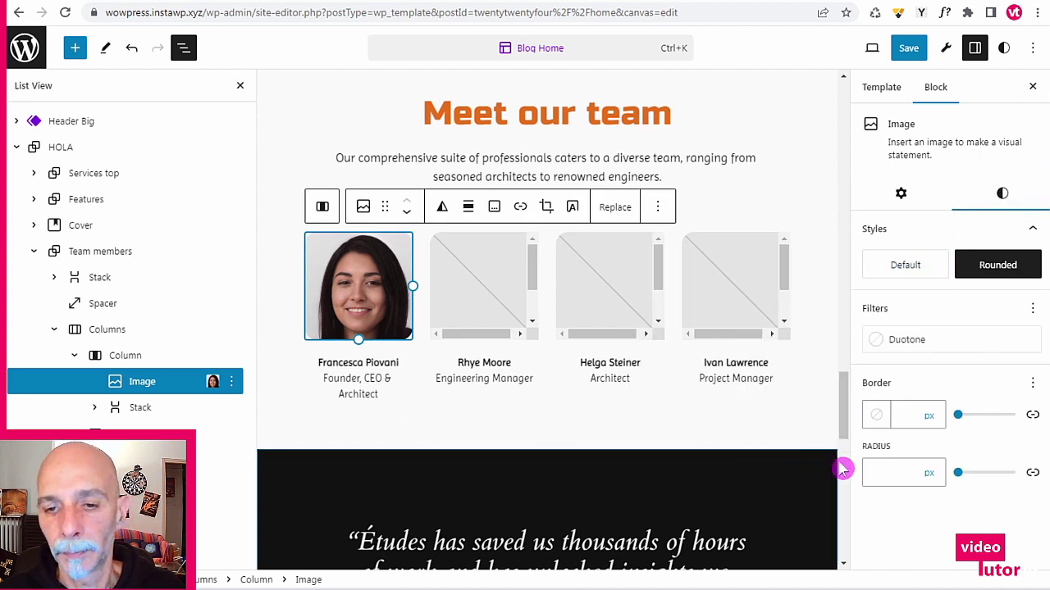
left_click(892, 473)
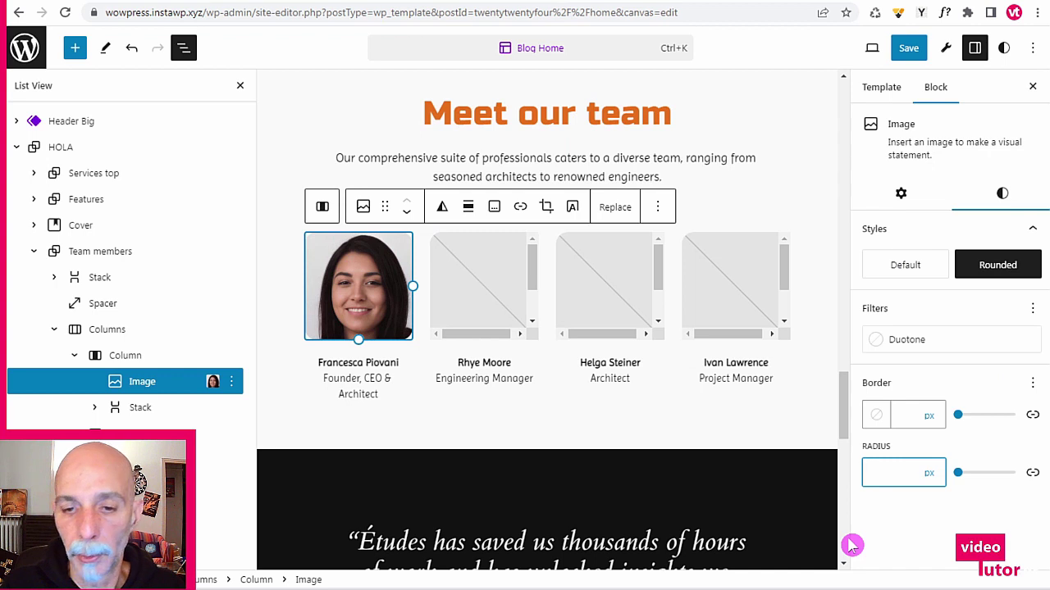
type("50")
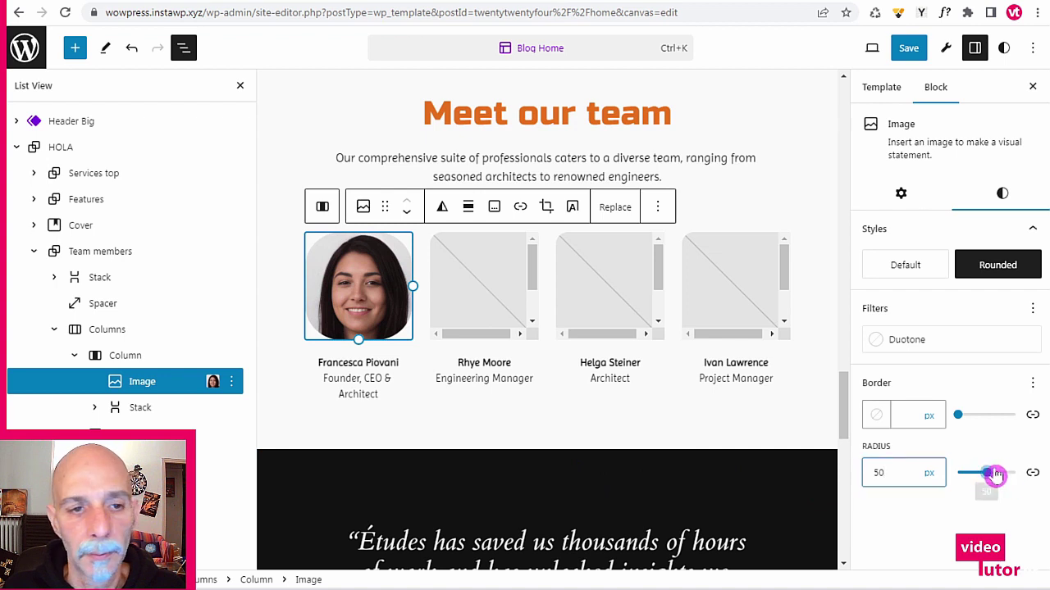
left_click_drag(991, 476, 1032, 474)
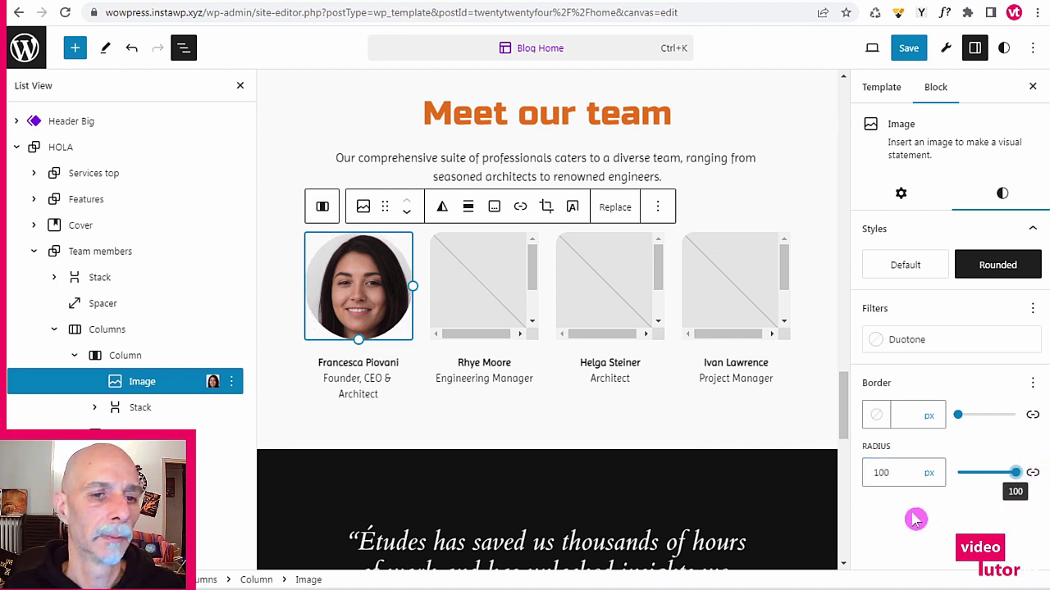
- Apply a duotone filter to the first portrait with black shadows and orange Accent / Three (#E66F1A) highlights
left_click(912, 339)
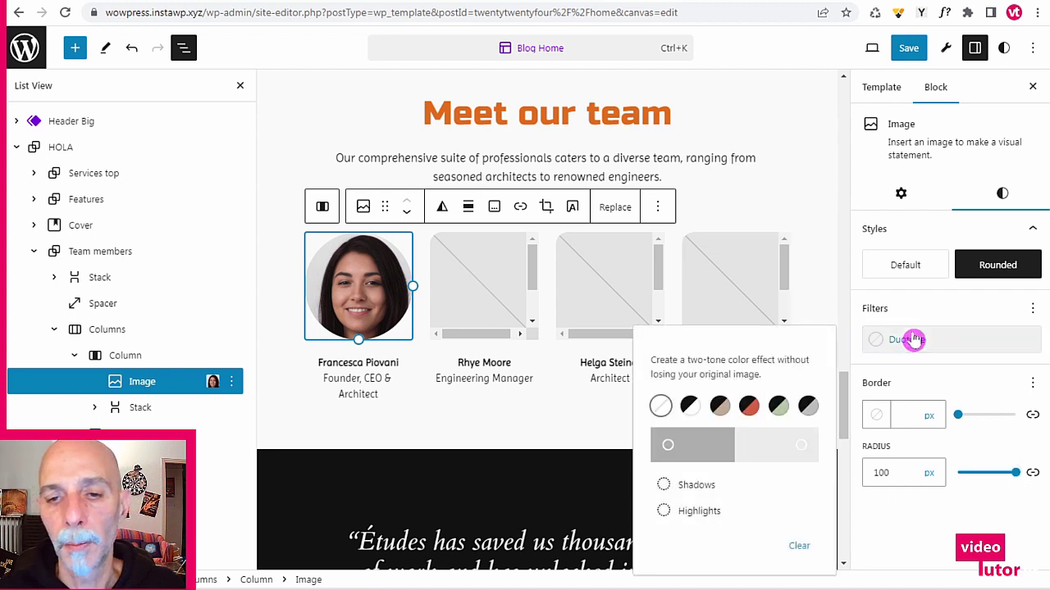
left_click(748, 415)
left_click(682, 510)
scroll(745, 475, "down", 2)
left_click(689, 519)
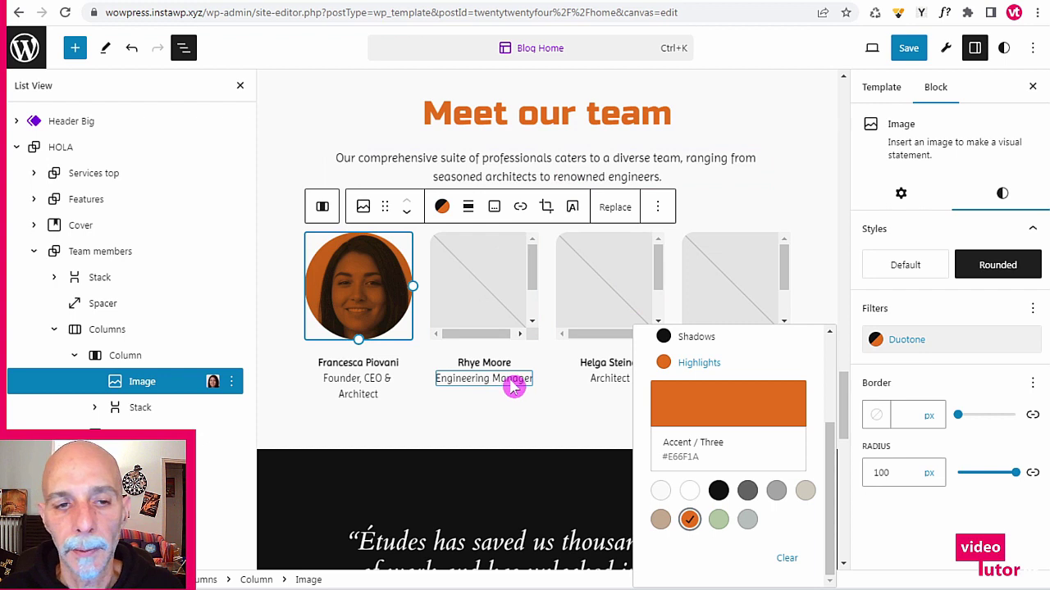
- Fill the second team member's image placeholder with 6-1.jpg from the media library
left_click(481, 304)
left_click(466, 322)
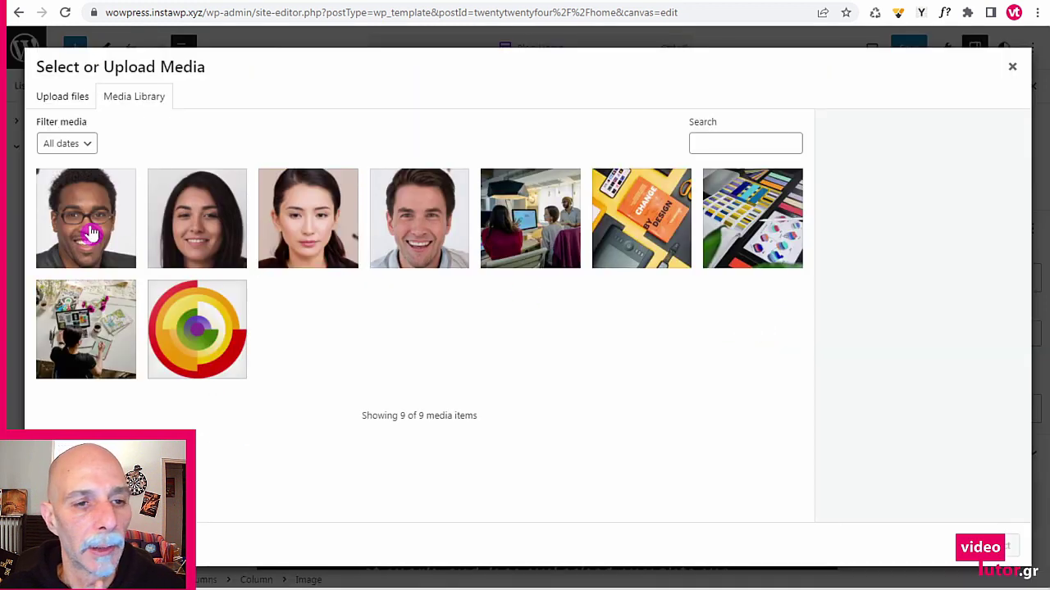
left_click(89, 234)
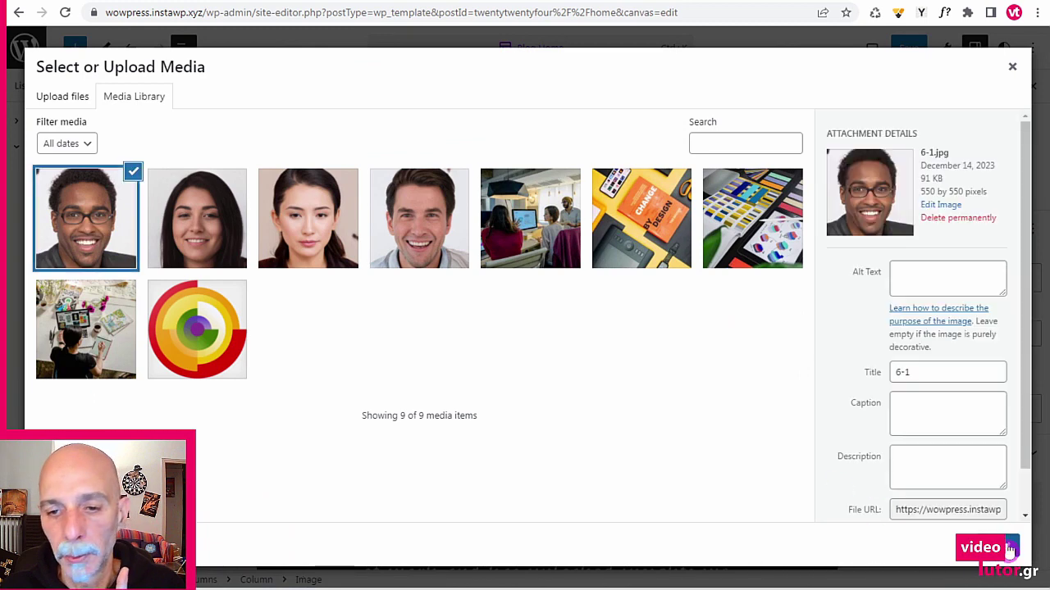
left_click(1010, 551)
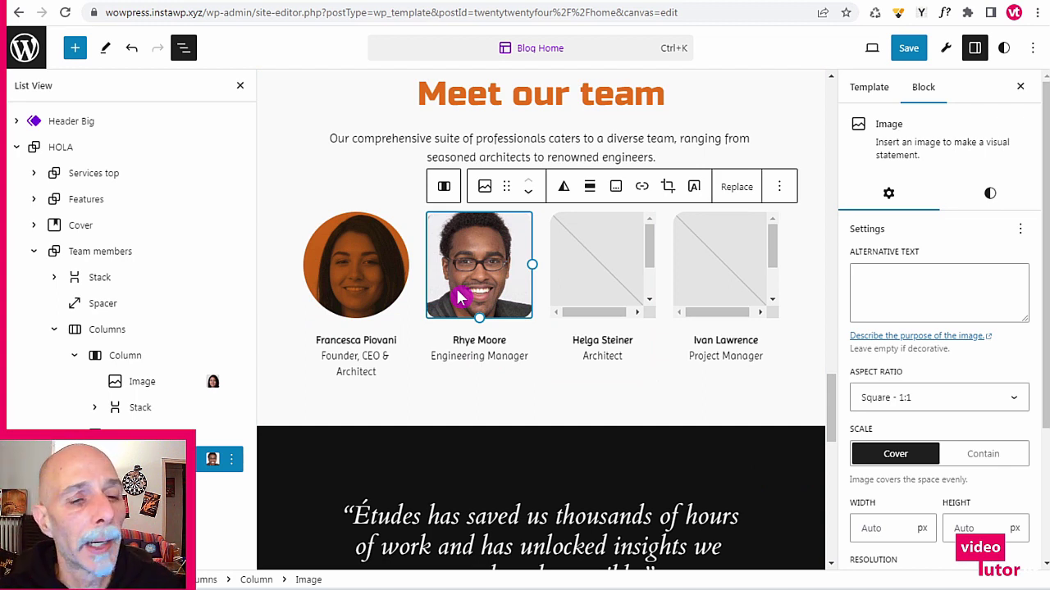
- Copy the first portrait's styles and paste them onto the second portrait, allowing the site to access the clipboard
left_click(356, 271)
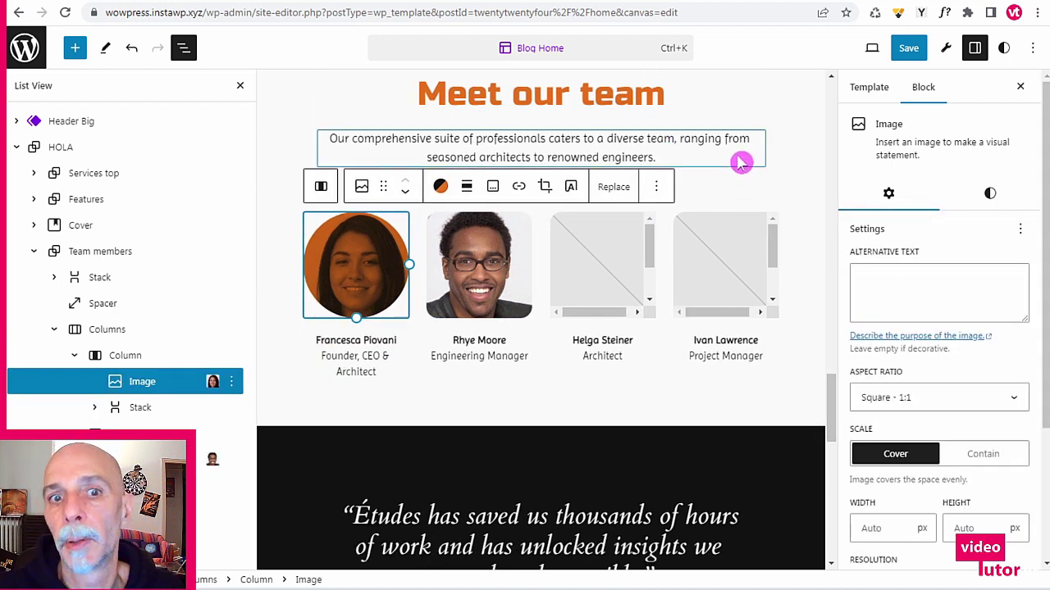
left_click(656, 187)
scroll(695, 144, "down", 2)
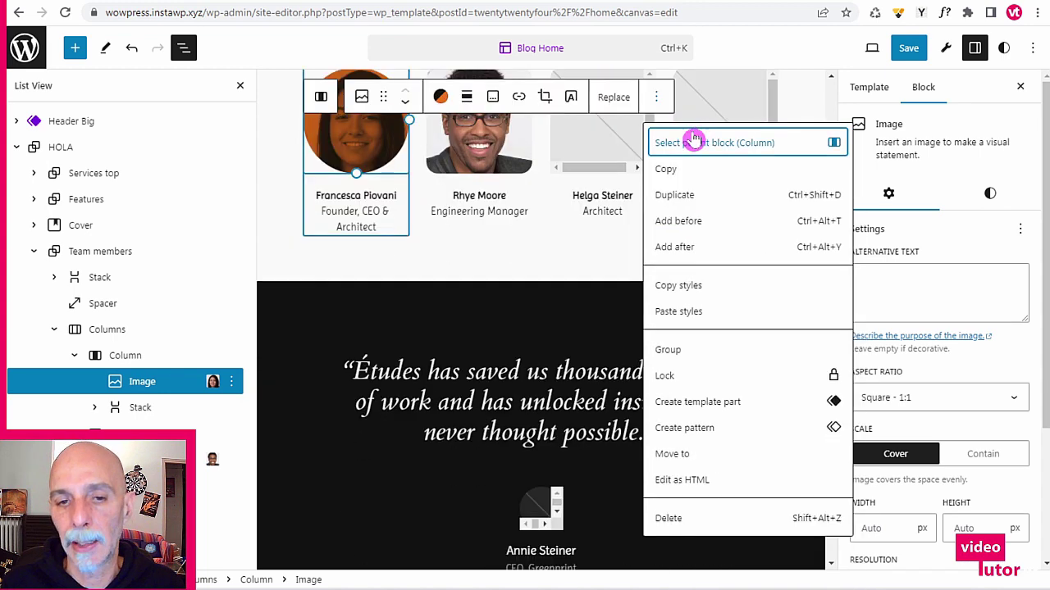
left_click(707, 305)
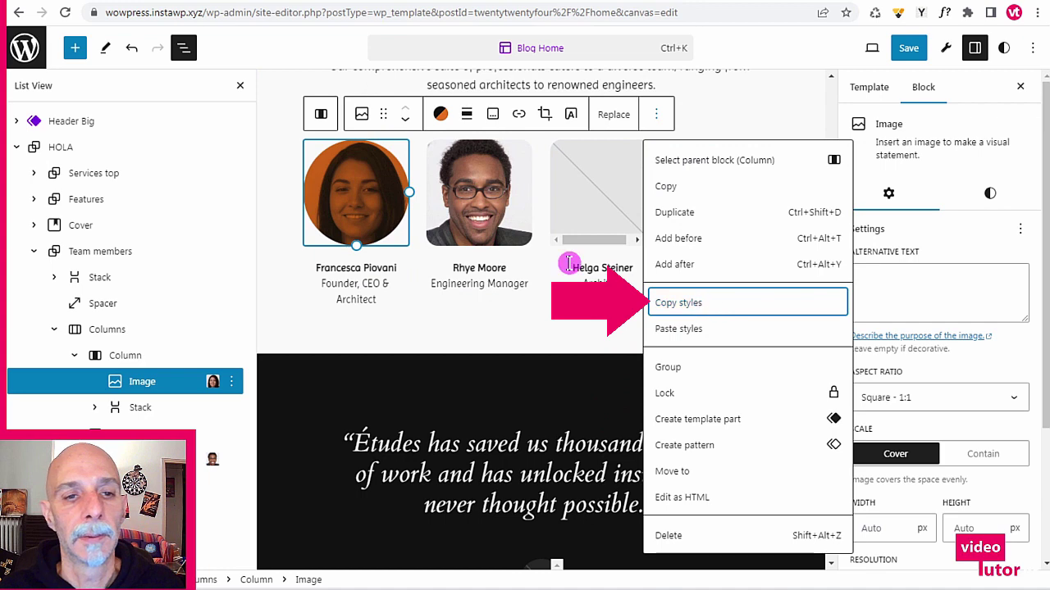
left_click(509, 209)
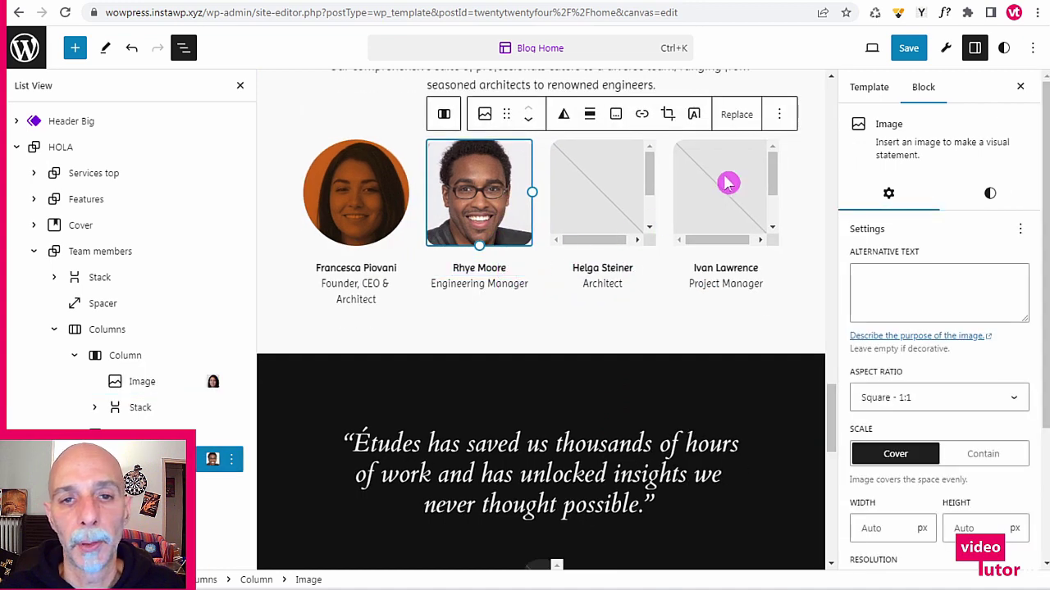
left_click(779, 114)
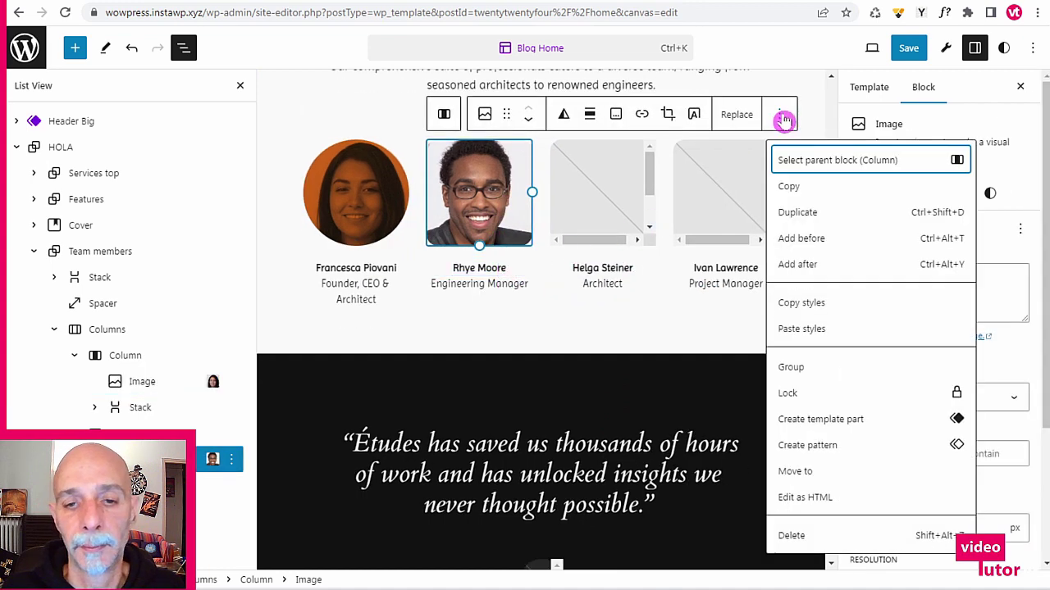
left_click(807, 331)
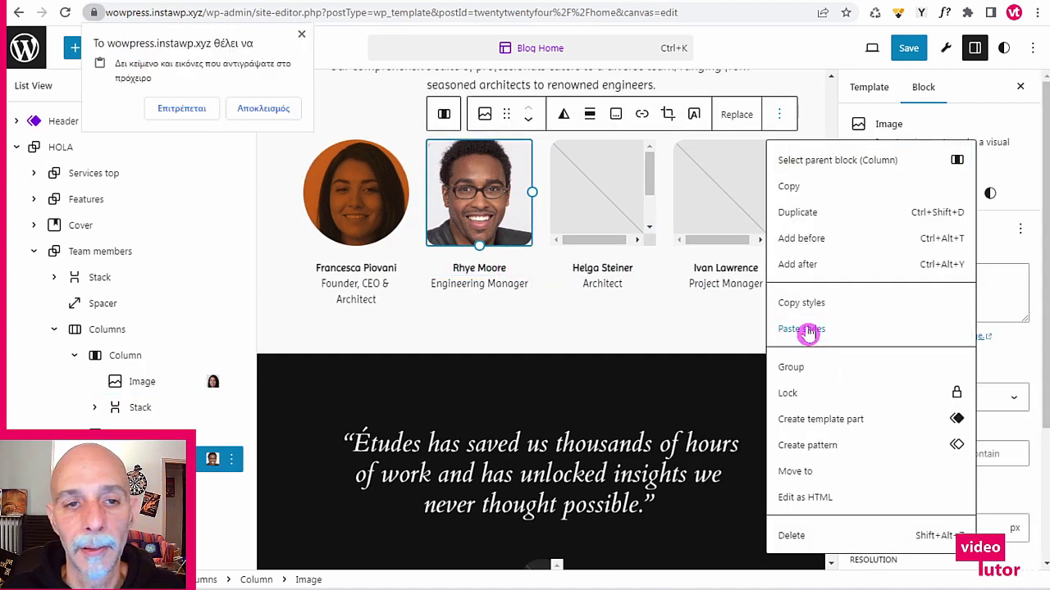
left_click(184, 109)
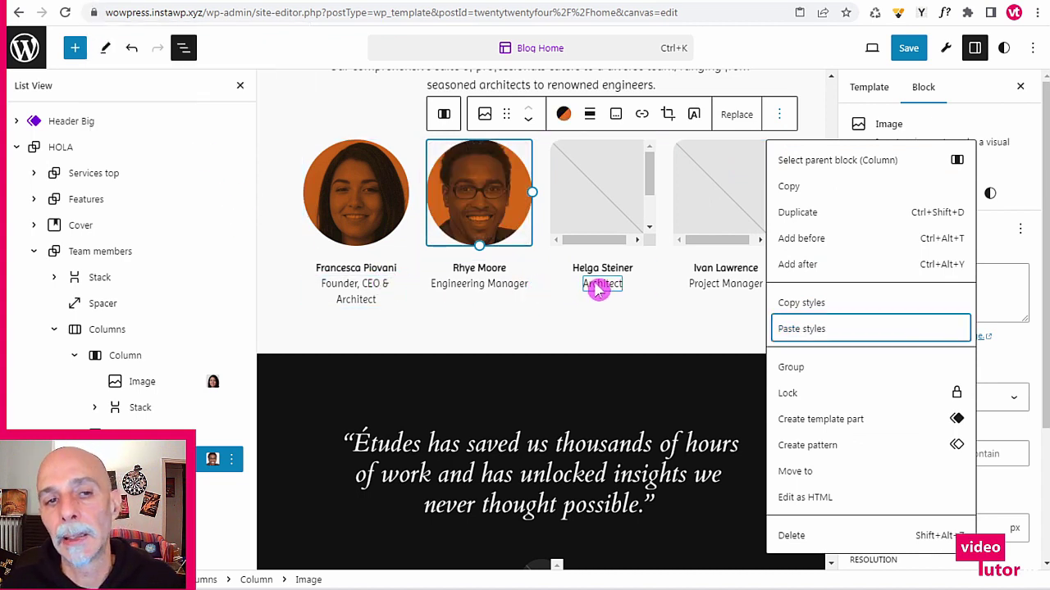
- Select the third team member's empty image block above the Architect caption
left_click(605, 212)
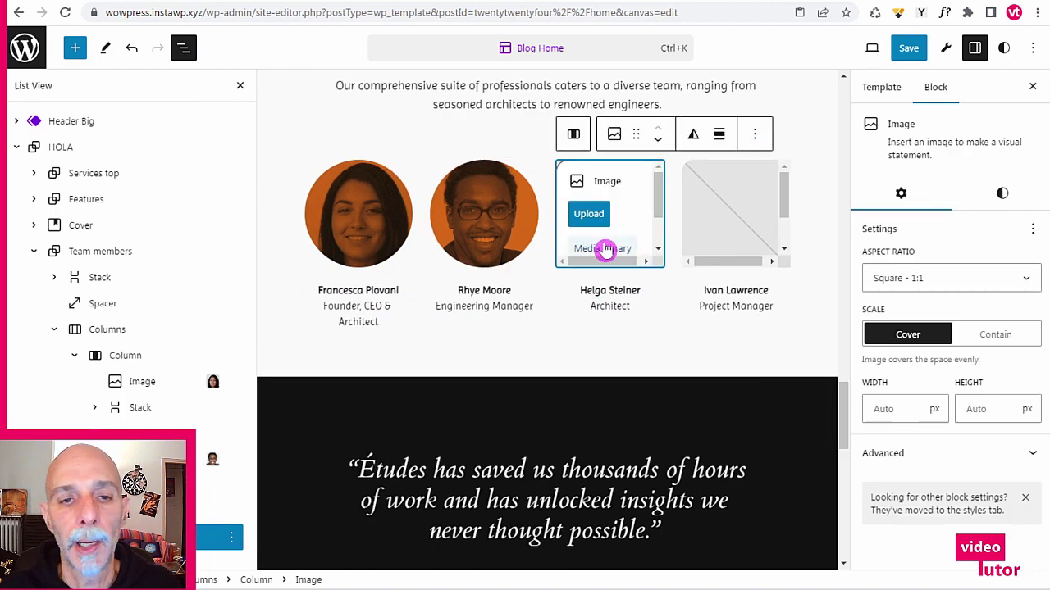
- Fill the Architect's image placeholder with the third portrait in the media library and paste the copied styles onto it
left_click(605, 249)
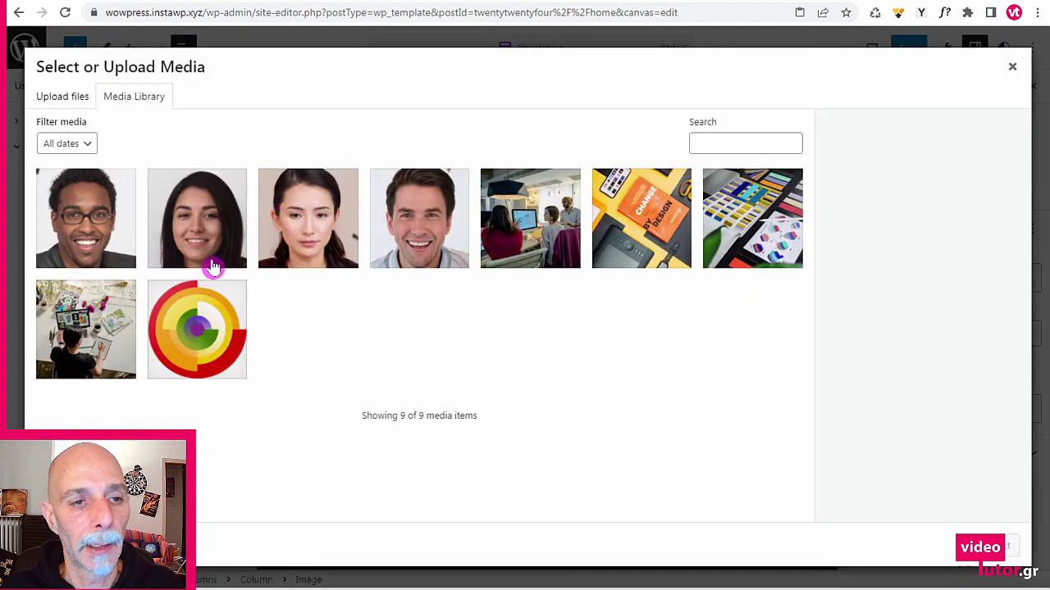
left_click(334, 238)
left_click(1007, 547)
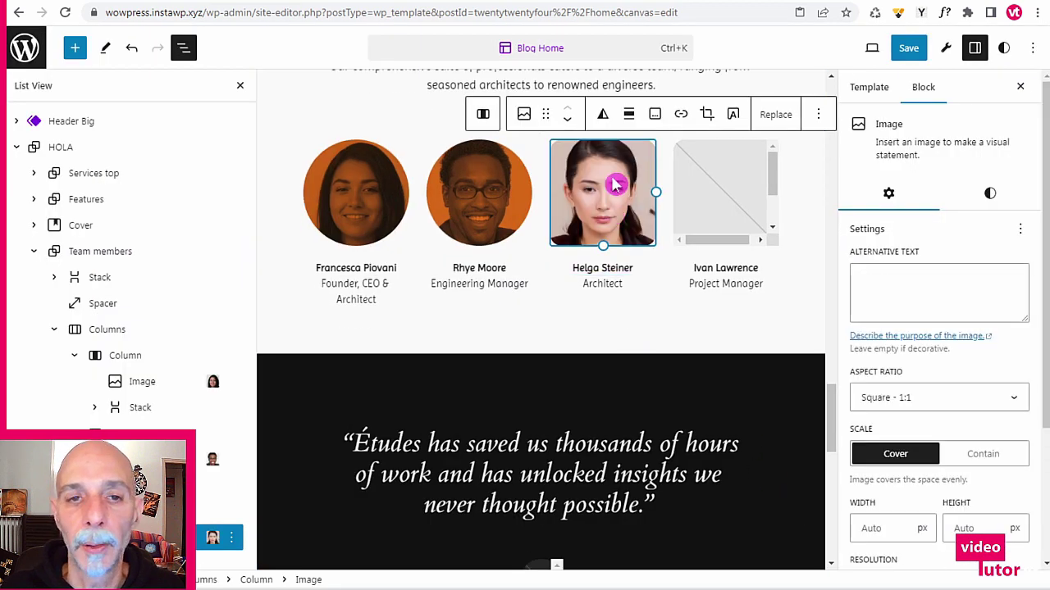
left_click(819, 115)
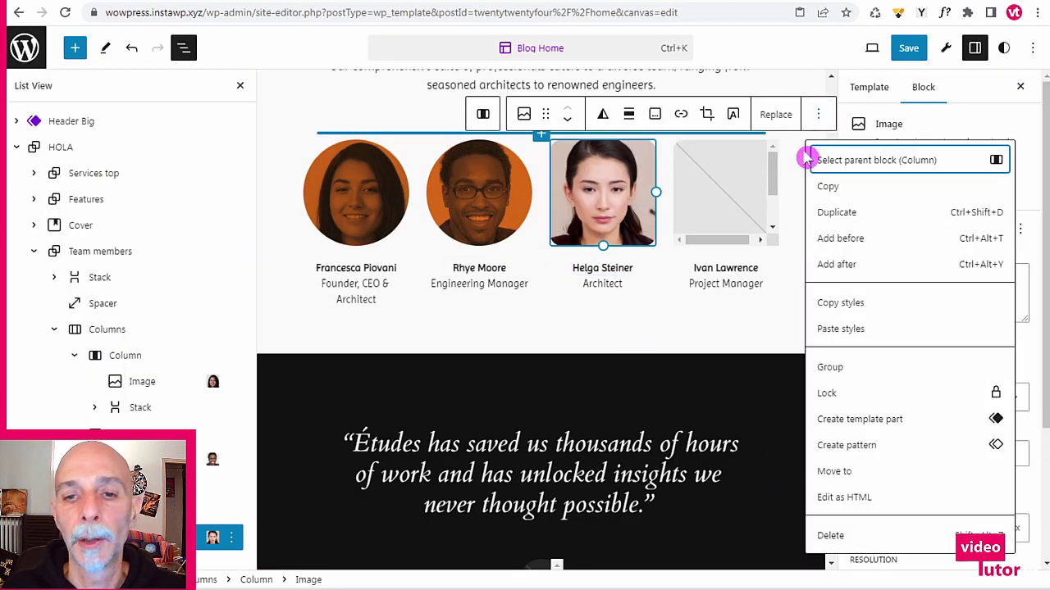
left_click(812, 330)
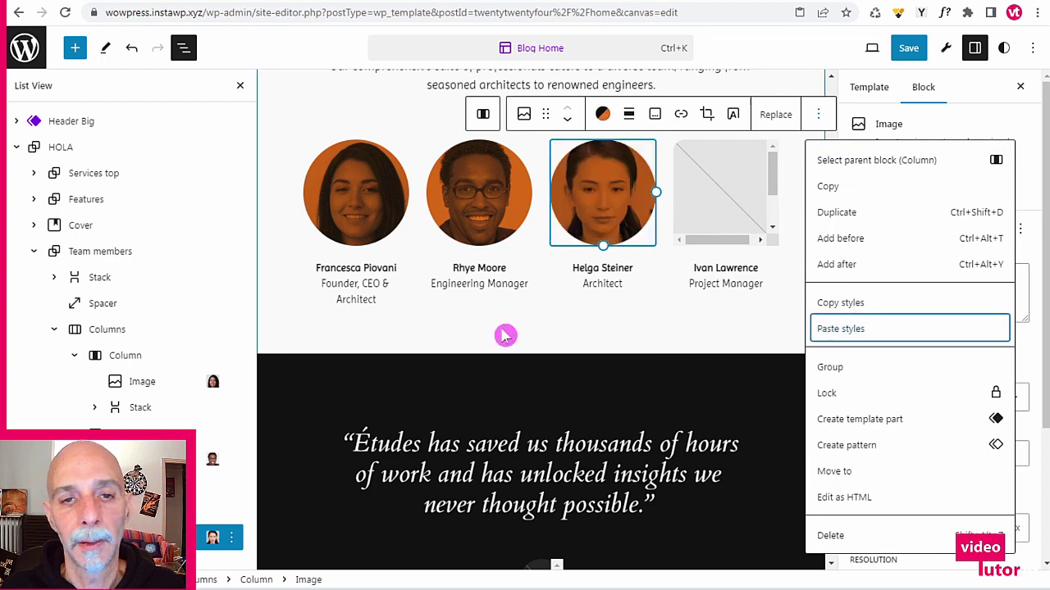
- Fill the Project Manager's image placeholder with 100k-ai-faces-3.jpg from the media library and paste the copied styles onto it
left_click(697, 218)
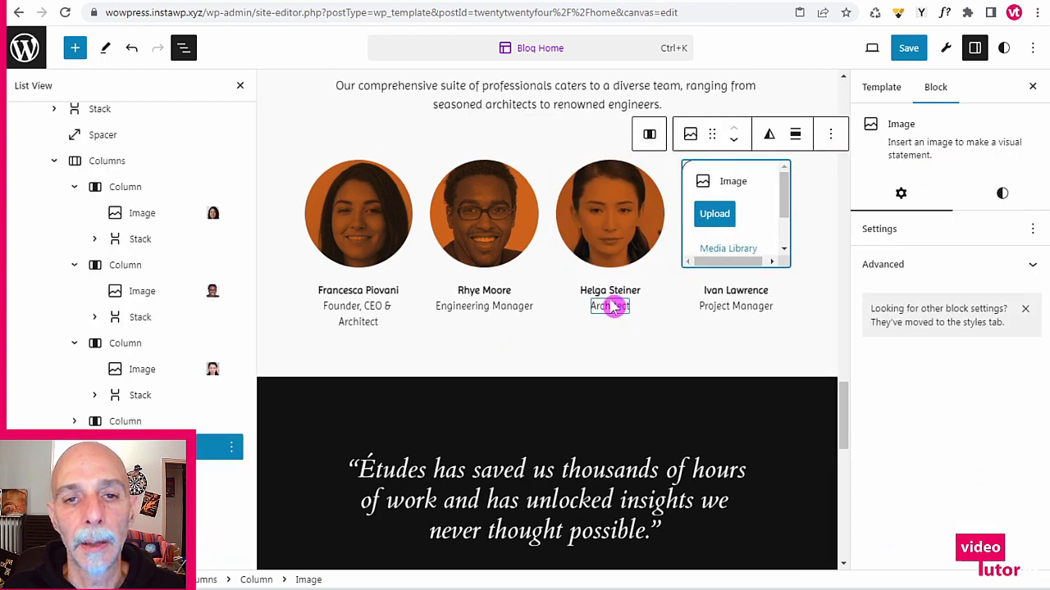
left_click(707, 255)
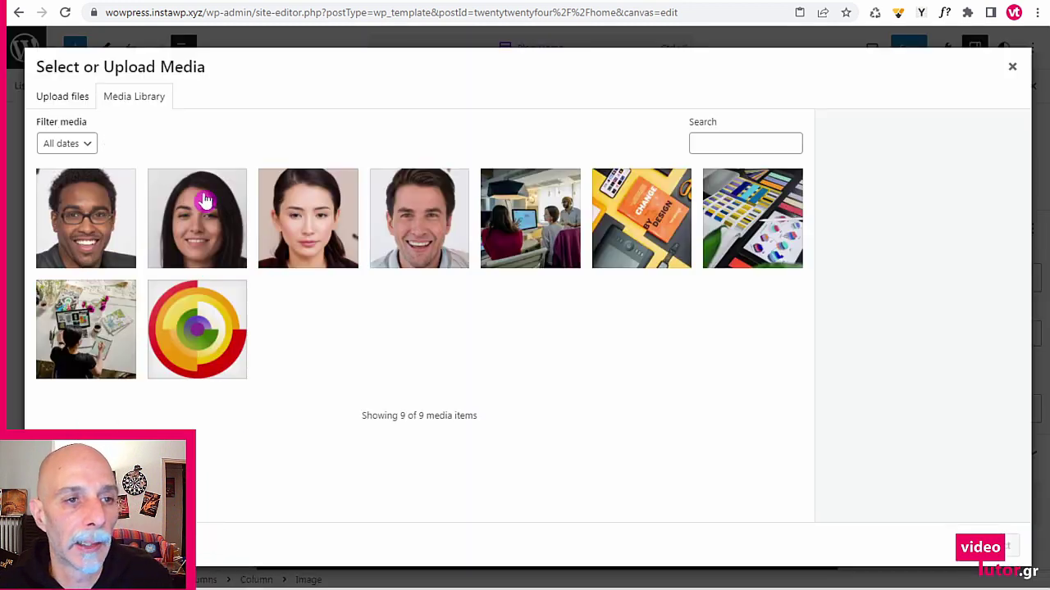
left_click(424, 242)
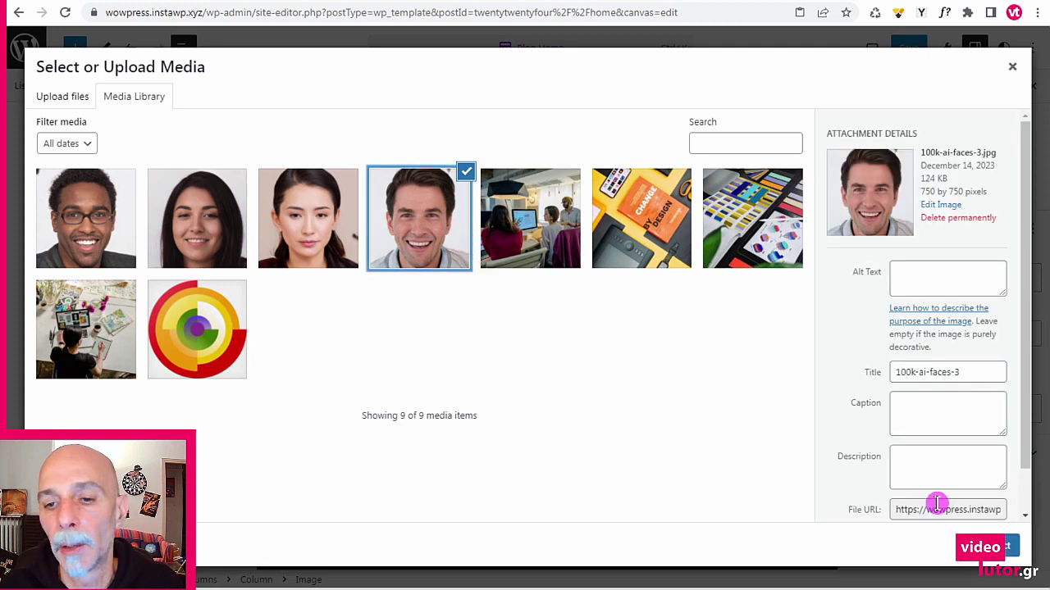
left_click(984, 546)
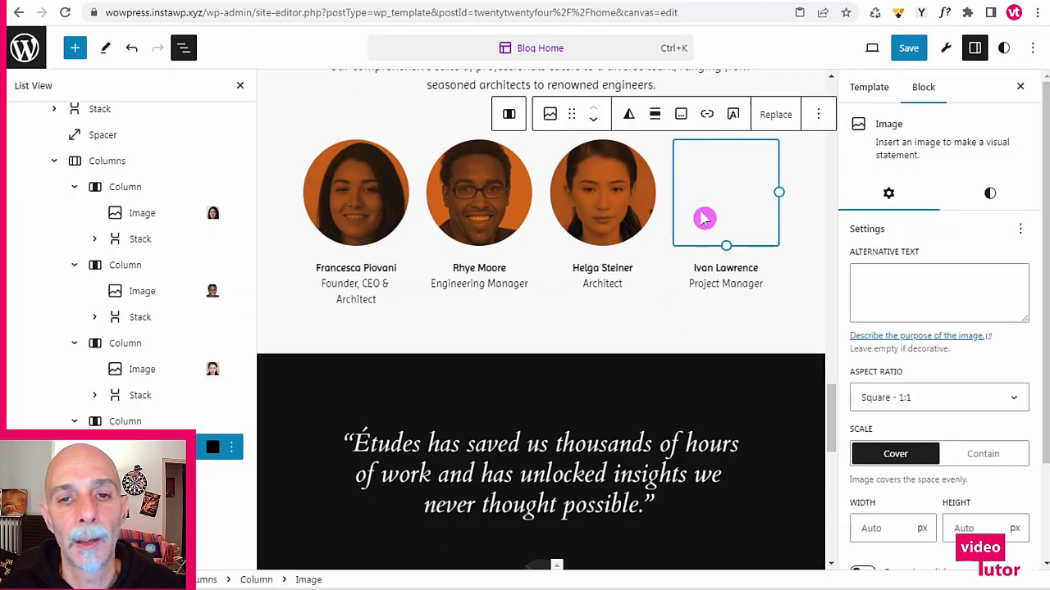
left_click(817, 116)
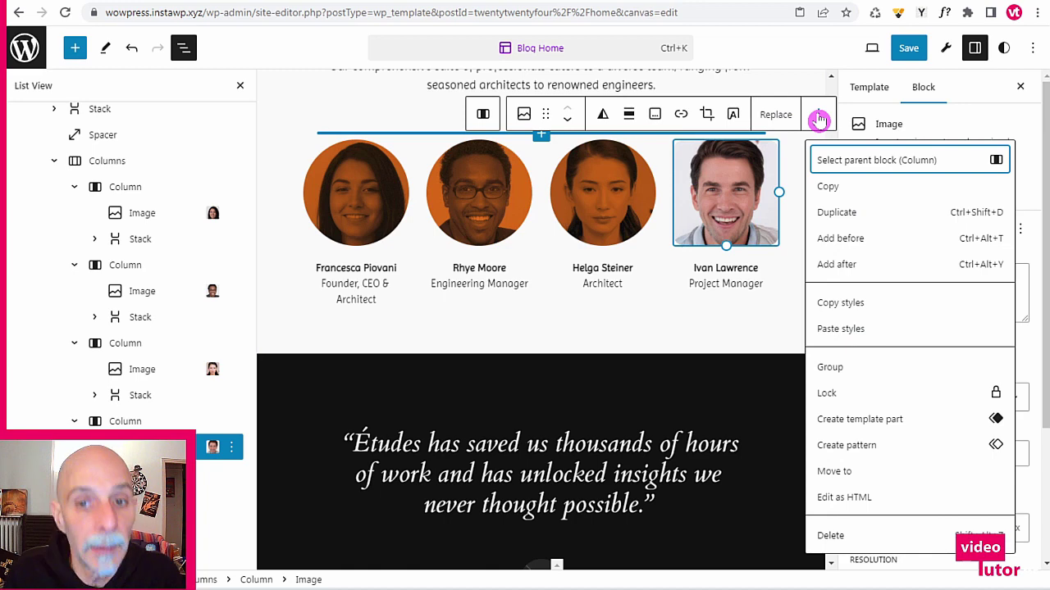
left_click(848, 329)
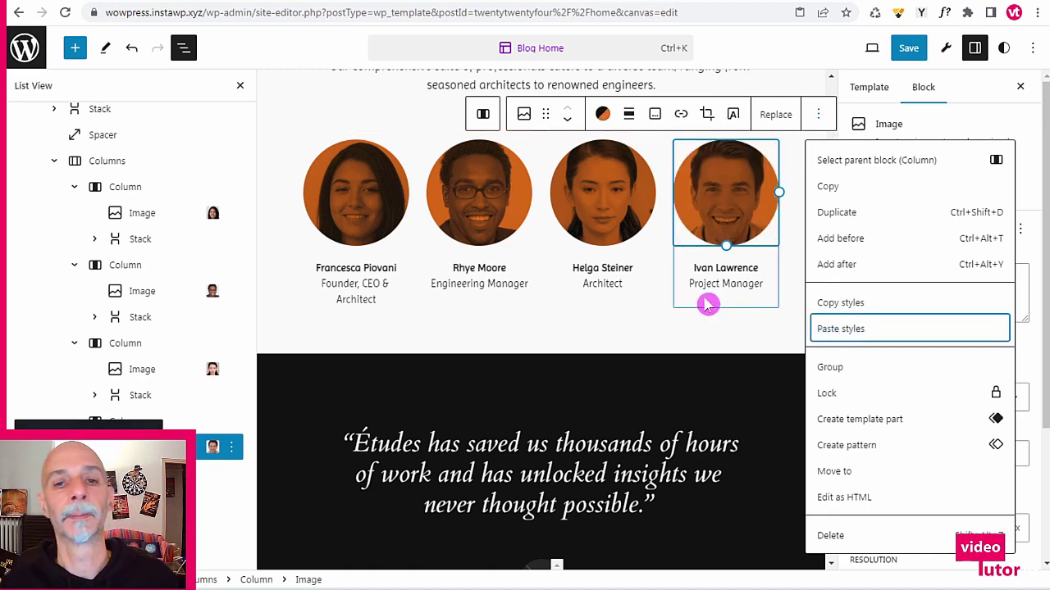
- Check the styled team portraits and the cover image above them, and save the Blog Home template
scroll(641, 304, "up", 2)
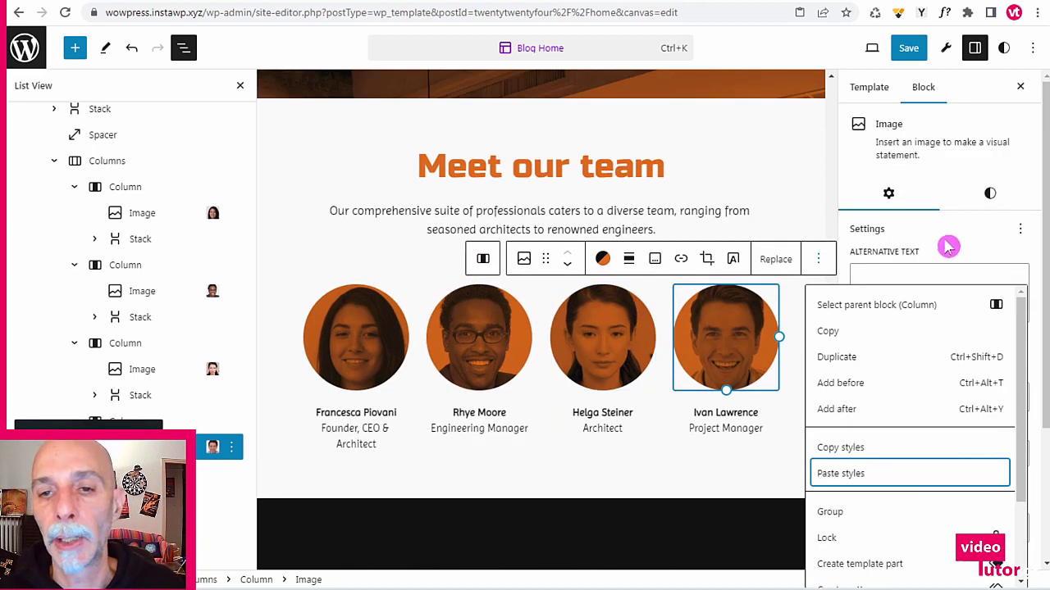
scroll(656, 304, "down", 5)
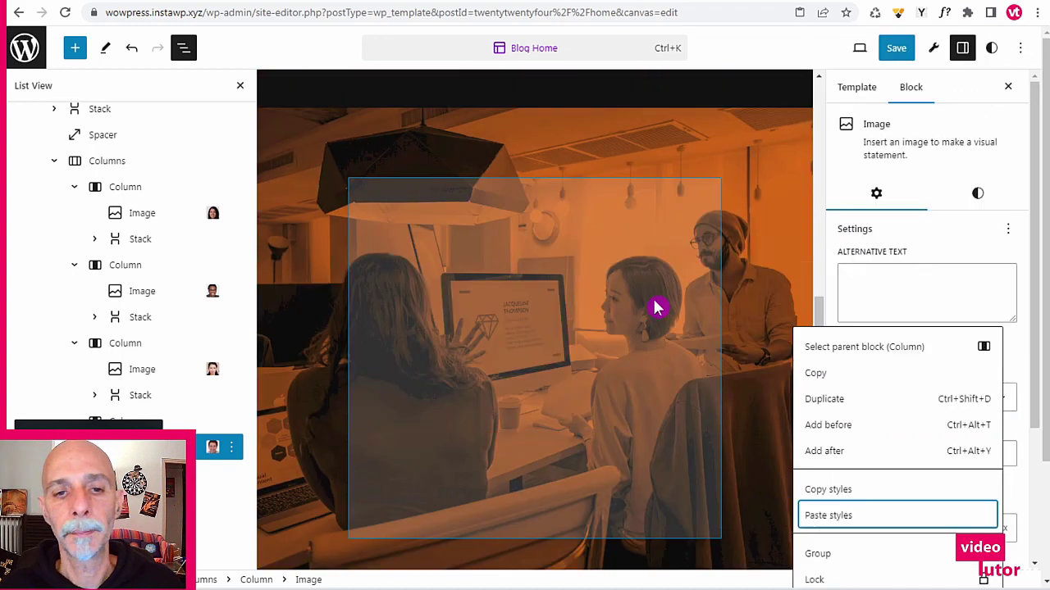
scroll(656, 314, "up", 3)
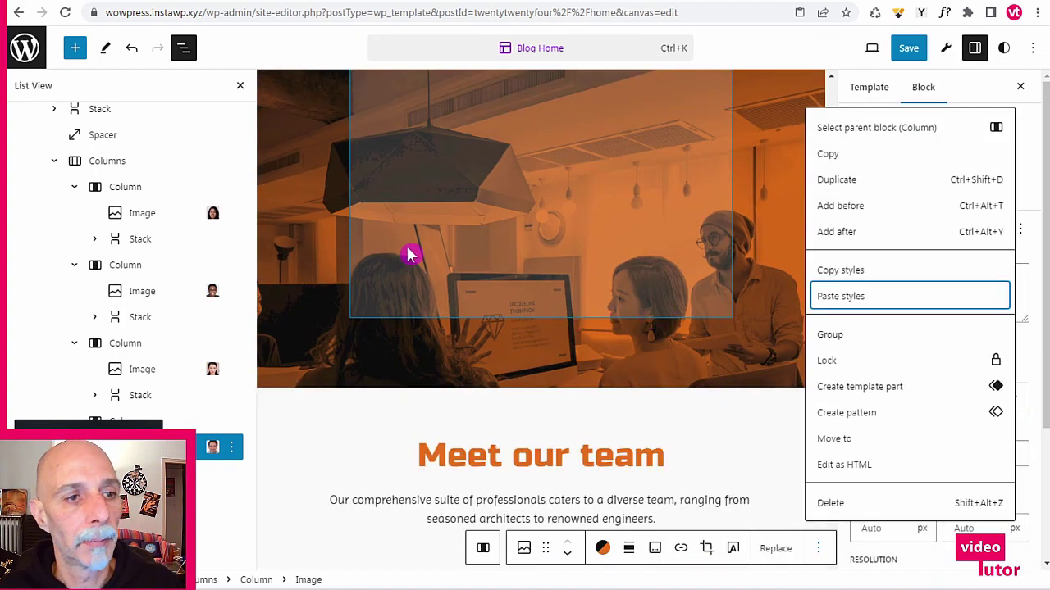
key("Return")
left_click(786, 48)
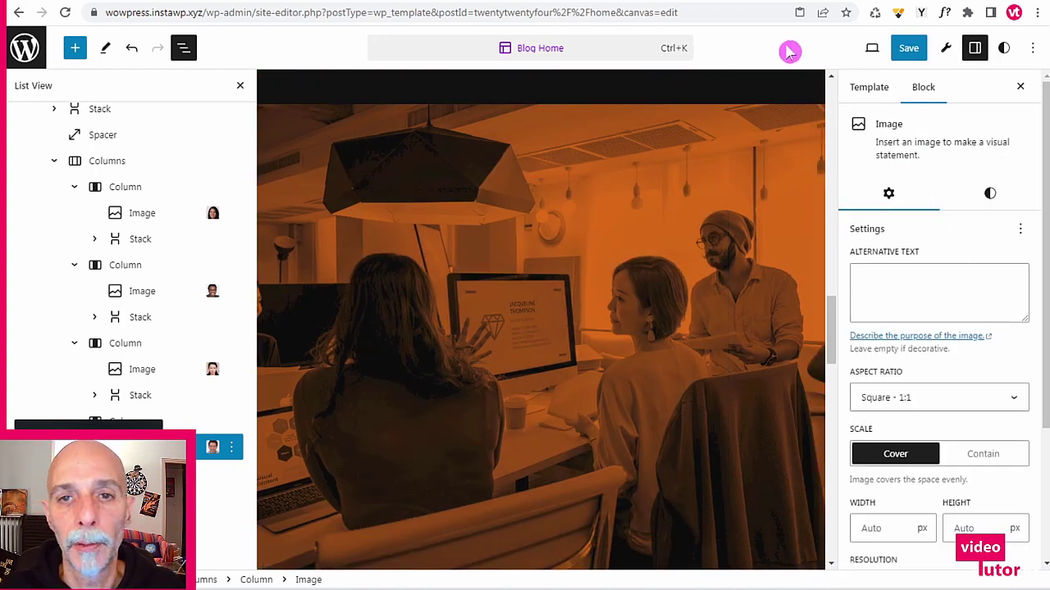
left_click(907, 49)
left_click(903, 51)
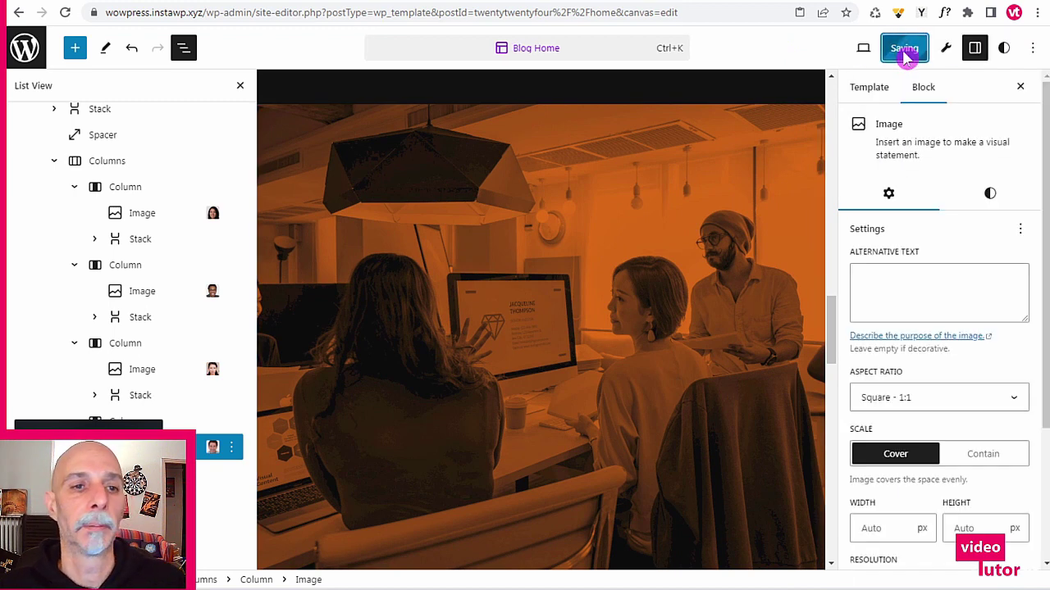
key("ctrl+c")
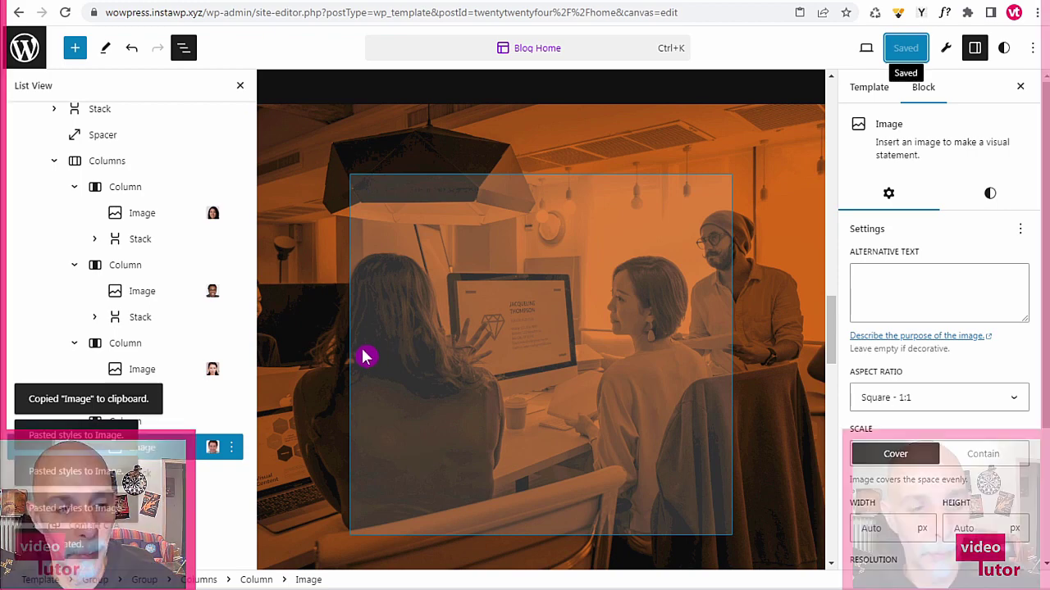
key("ctrl+alt+v")
key("ctrl+alt+v")
key("ctrl+alt+v")
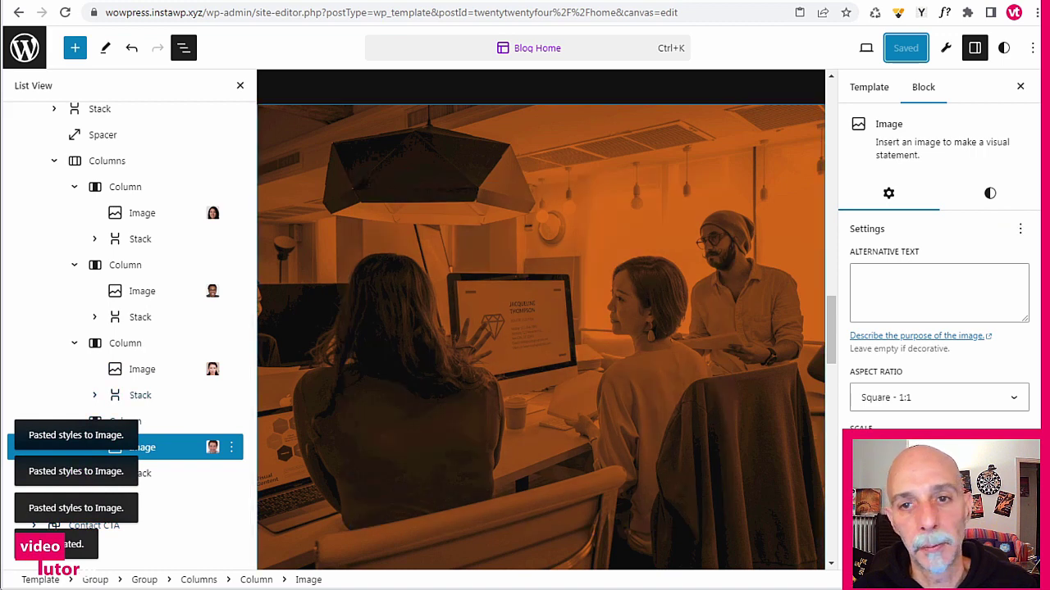
- Open the live site in a new tab and examine the home page from the hero image through the team section to the footer
left_click(866, 48)
left_click(771, 183)
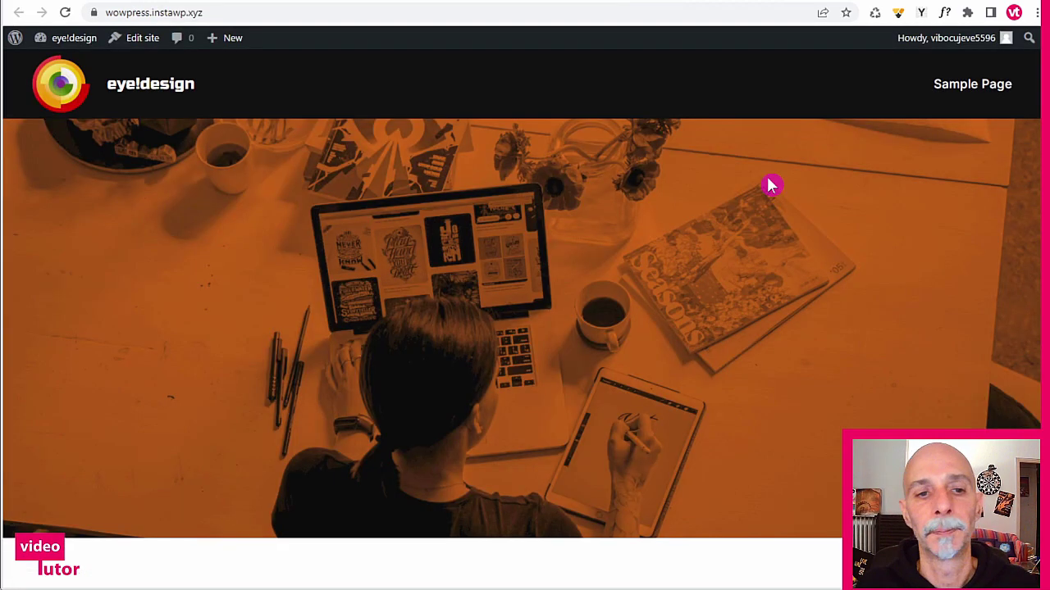
scroll(808, 141, "down", 3)
scroll(820, 127, "up", 3)
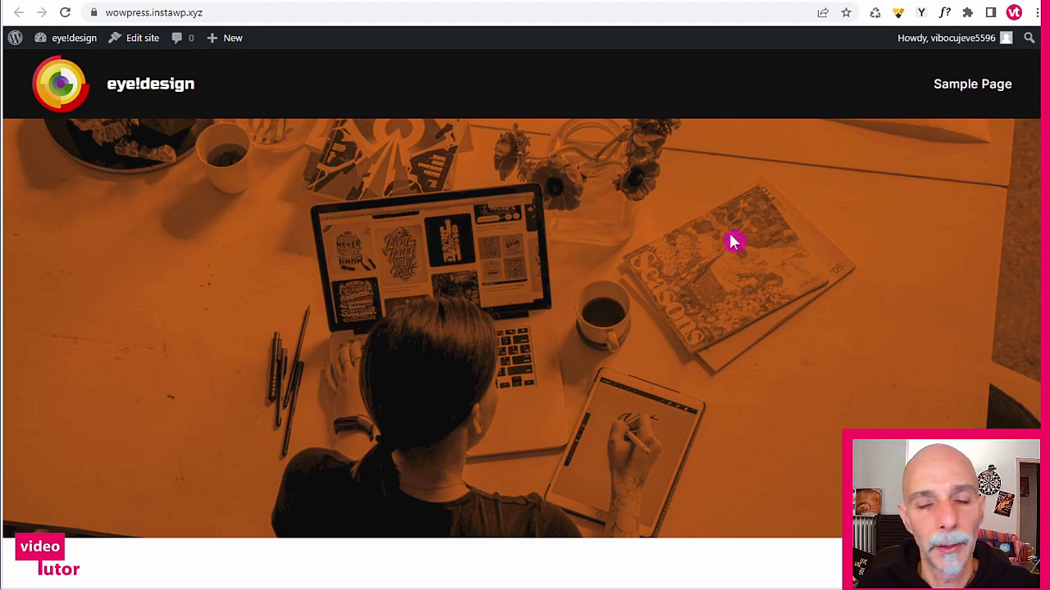
scroll(731, 228, "down", 6)
scroll(730, 223, "up", 6)
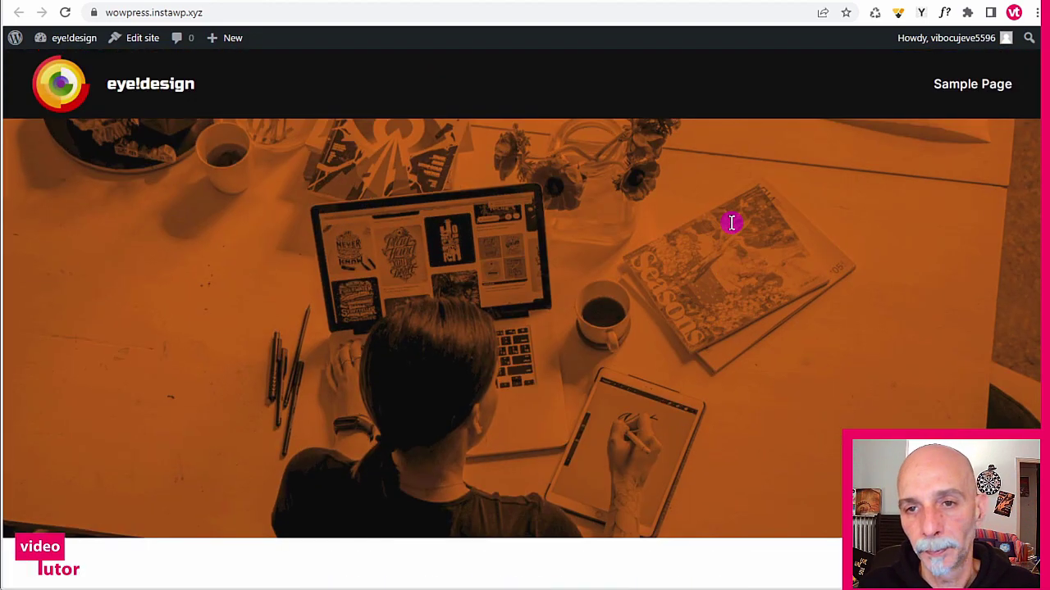
scroll(731, 223, "down", 7)
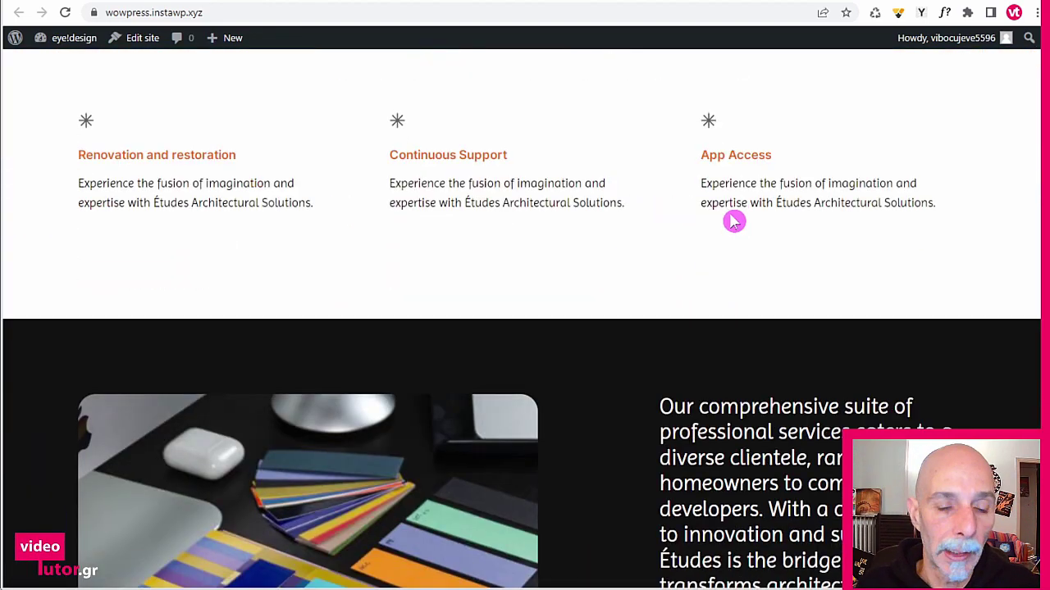
scroll(733, 221, "down", 10)
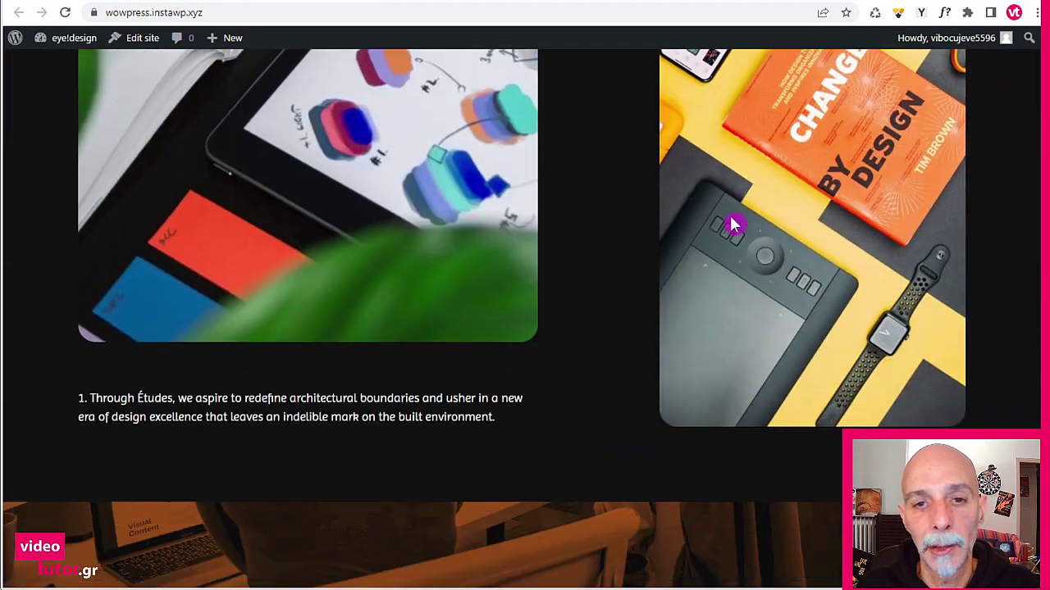
scroll(732, 225, "down", 8)
scroll(732, 229, "down", 2)
scroll(732, 229, "up", 4)
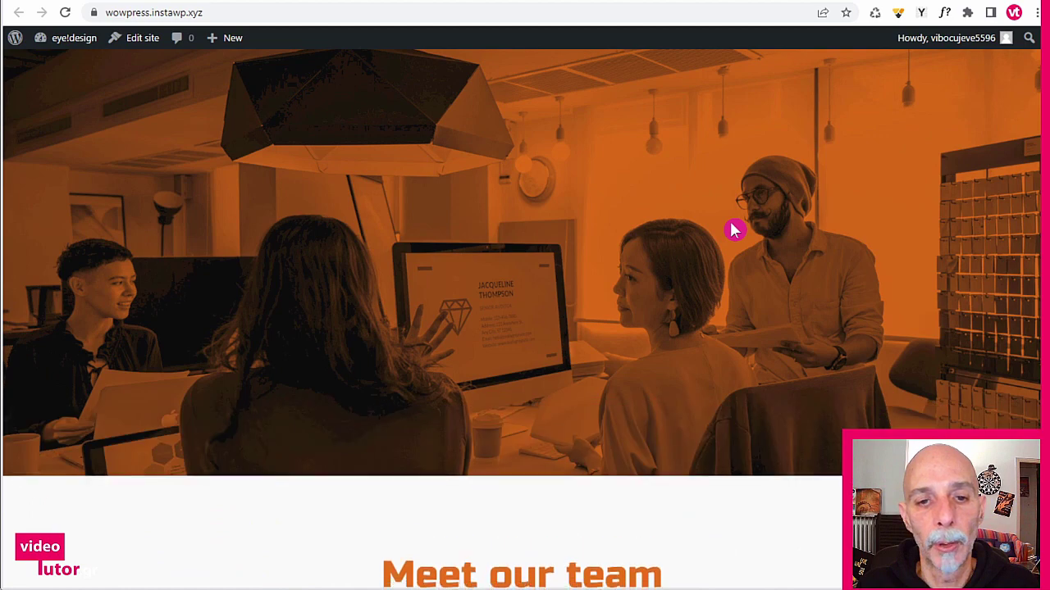
scroll(734, 230, "down", 5)
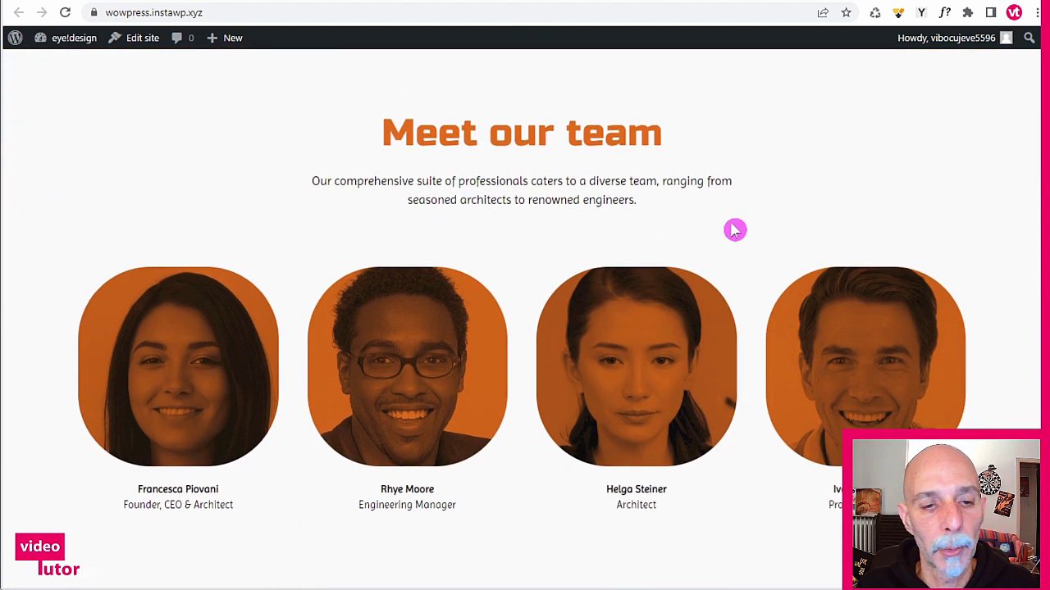
scroll(734, 229, "down", 1)
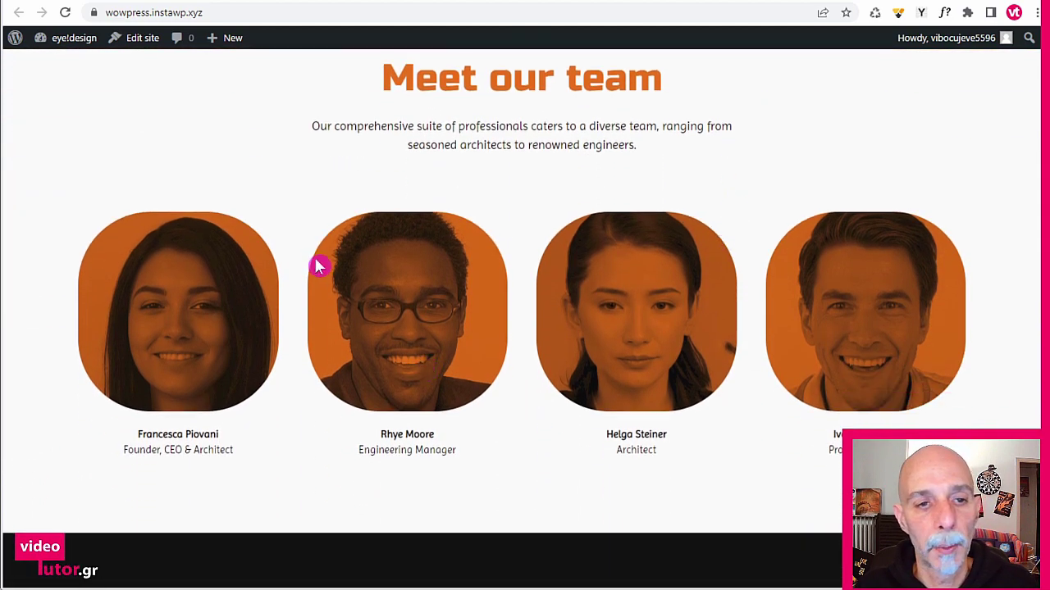
scroll(710, 145, "down", 5)
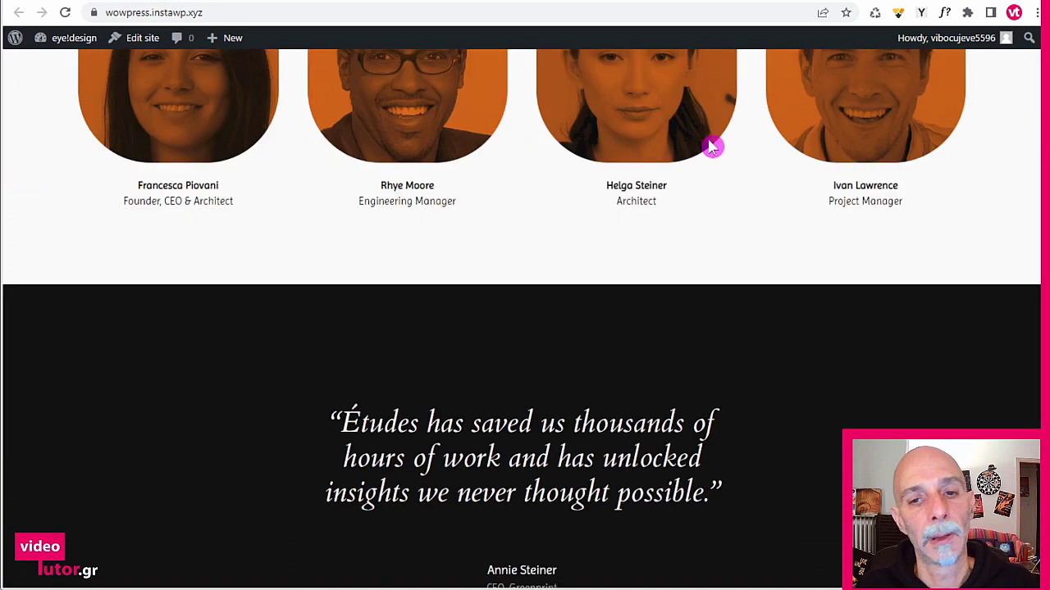
scroll(710, 145, "up", 6)
scroll(710, 145, "down", 2)
scroll(711, 149, "down", 10)
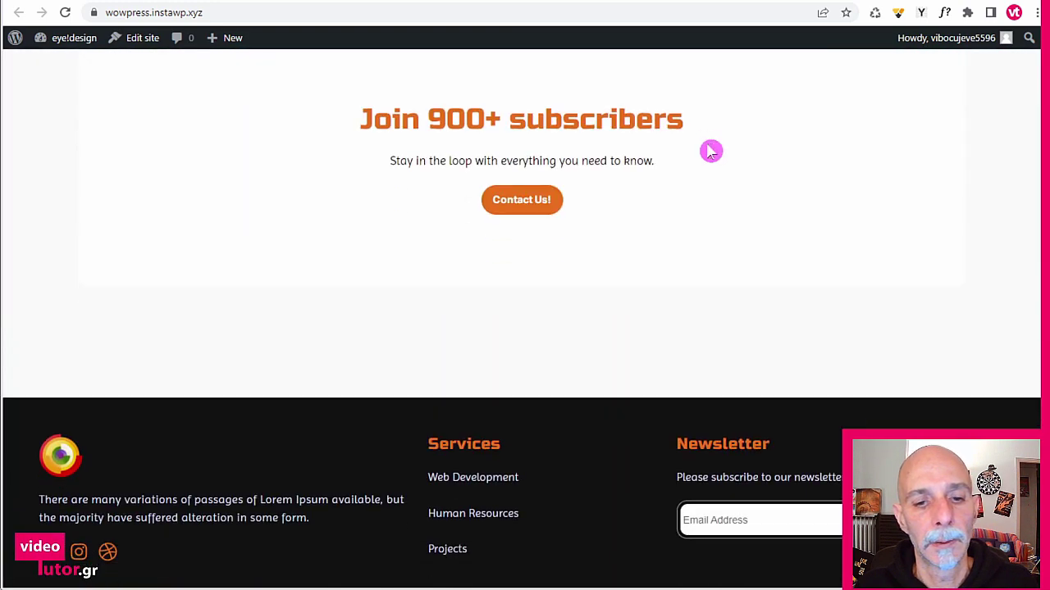
scroll(711, 151, "up", 10)
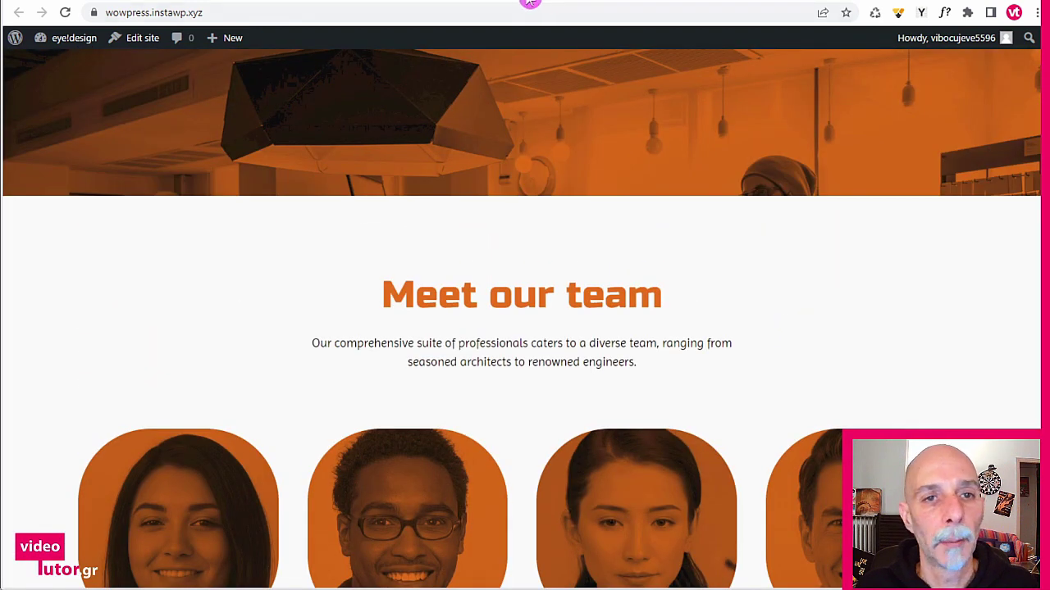
- Return to the site editor and collapse the Team members group in the block list
left_click(515, 1)
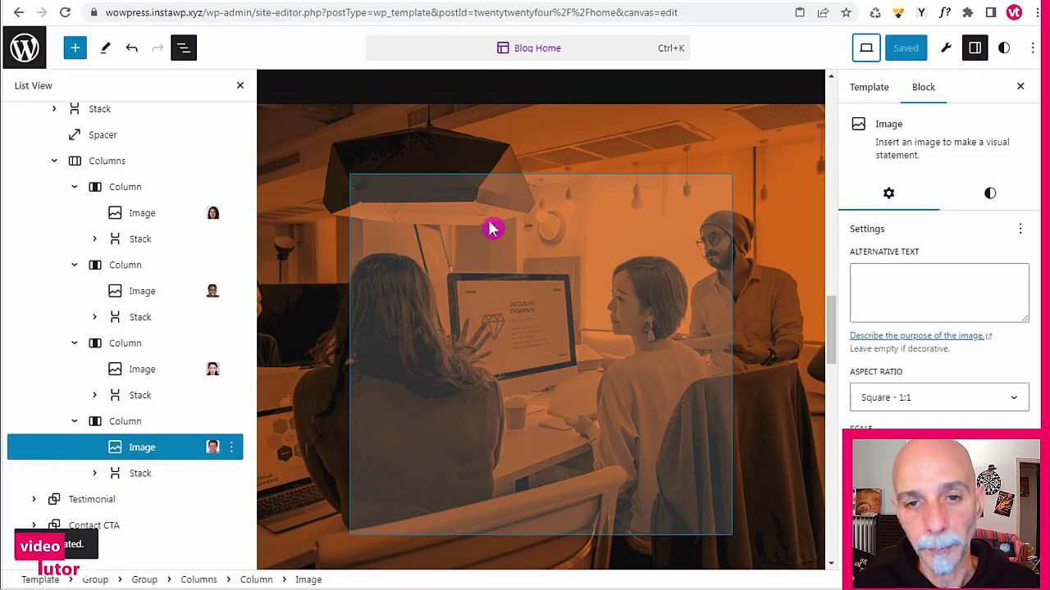
scroll(54, 179, "up", 3)
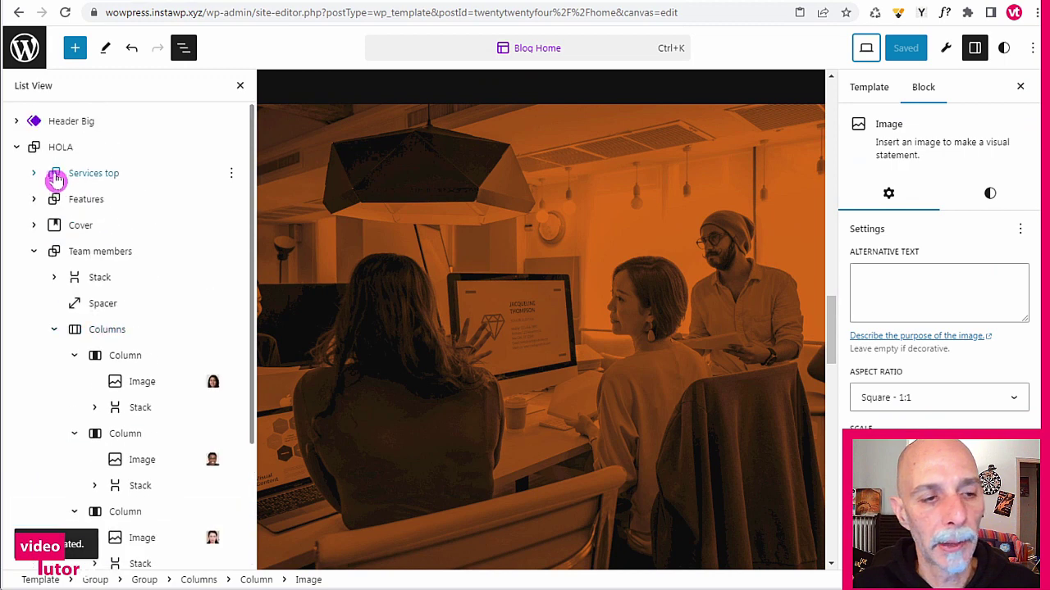
left_click(34, 252)
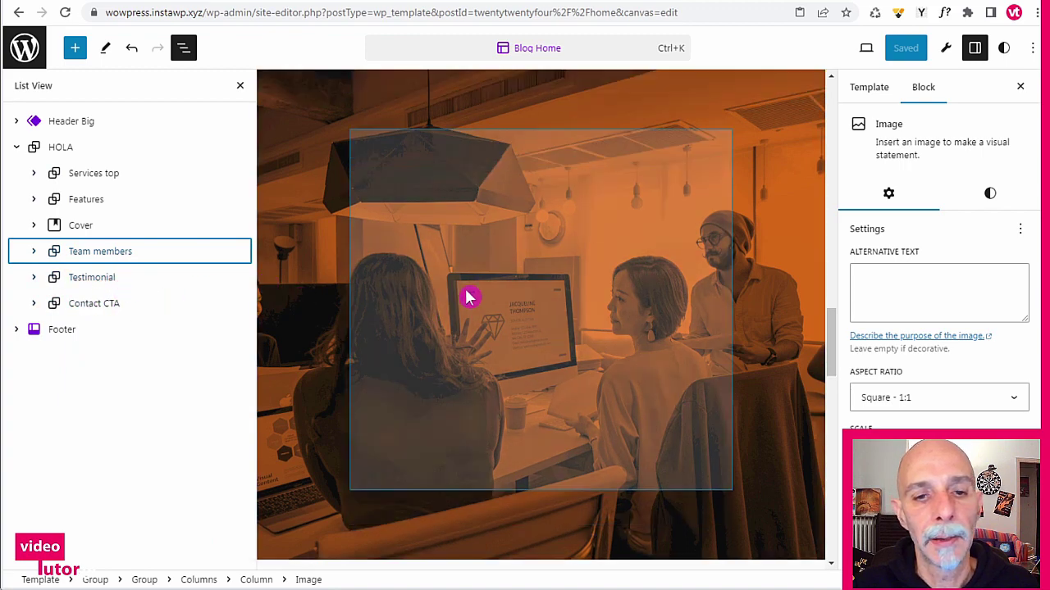
- Examine the Testimonial section of the template, including the quote and the image placeholder beneath it
scroll(463, 305, "down", 10)
scroll(463, 305, "down", 4)
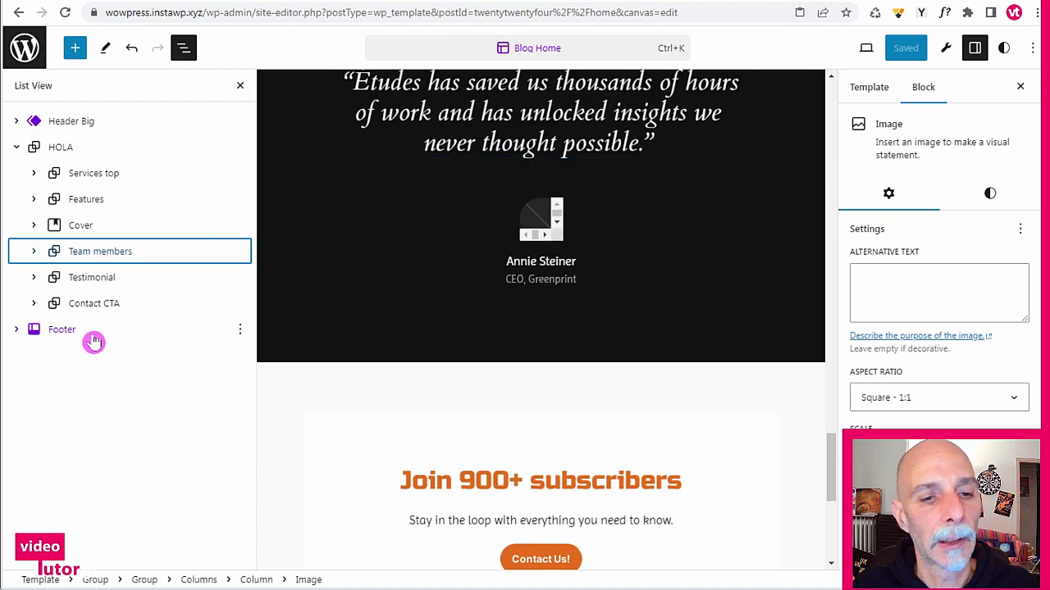
scroll(415, 301, "up", 12)
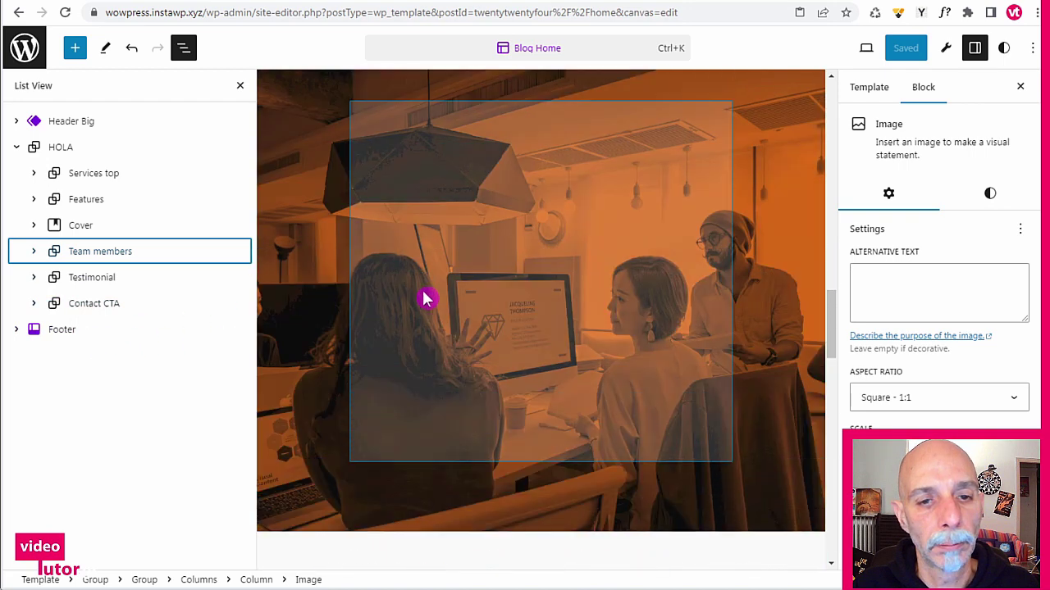
scroll(426, 299, "up", 5)
scroll(425, 301, "down", 5)
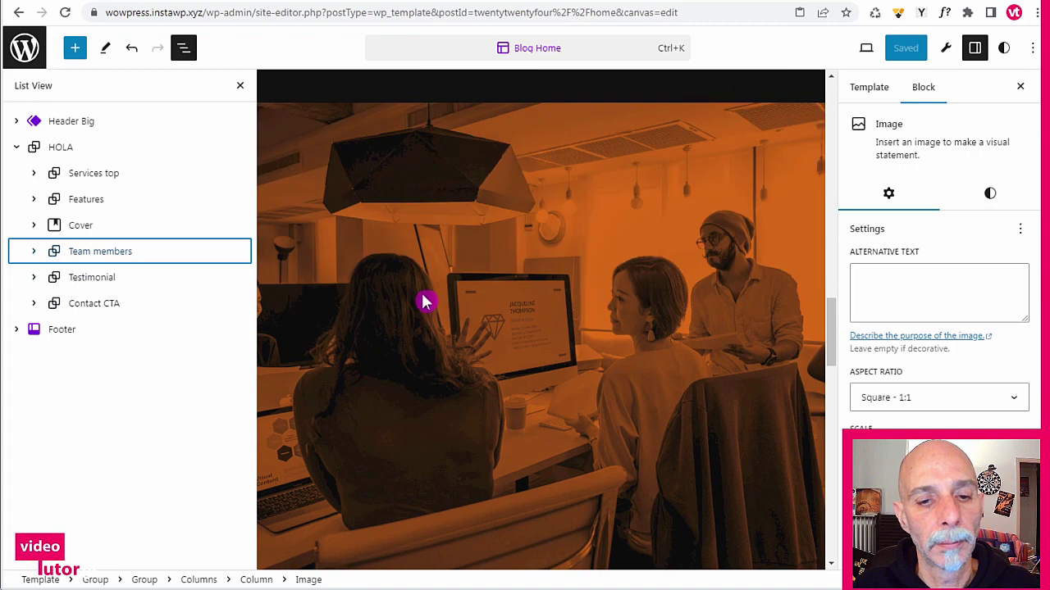
scroll(424, 301, "down", 4)
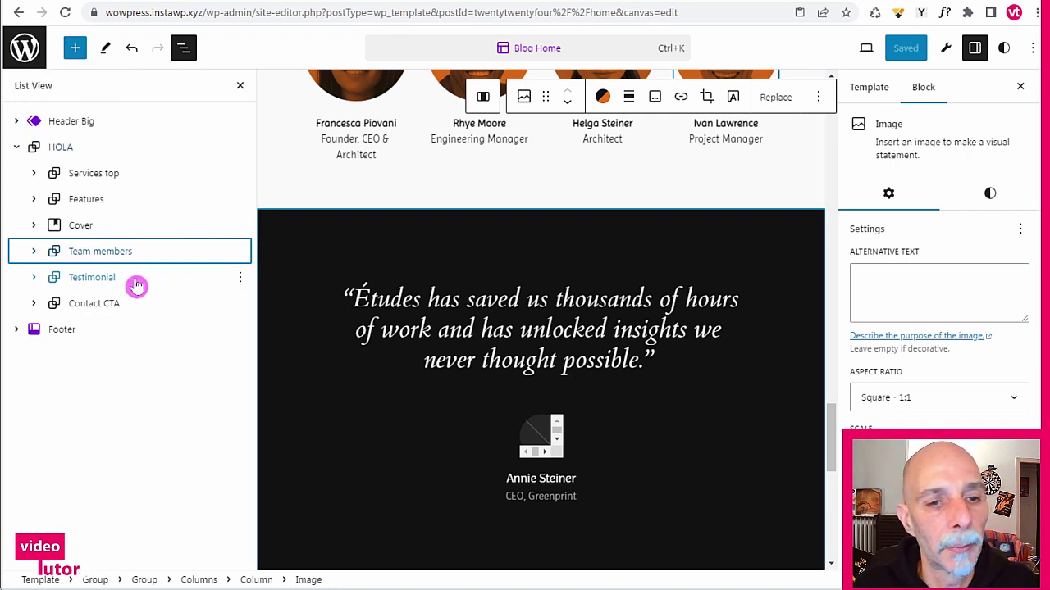
- Add an empty block directly after the Cover block in the HOLA group
scroll(481, 300, "up", 5)
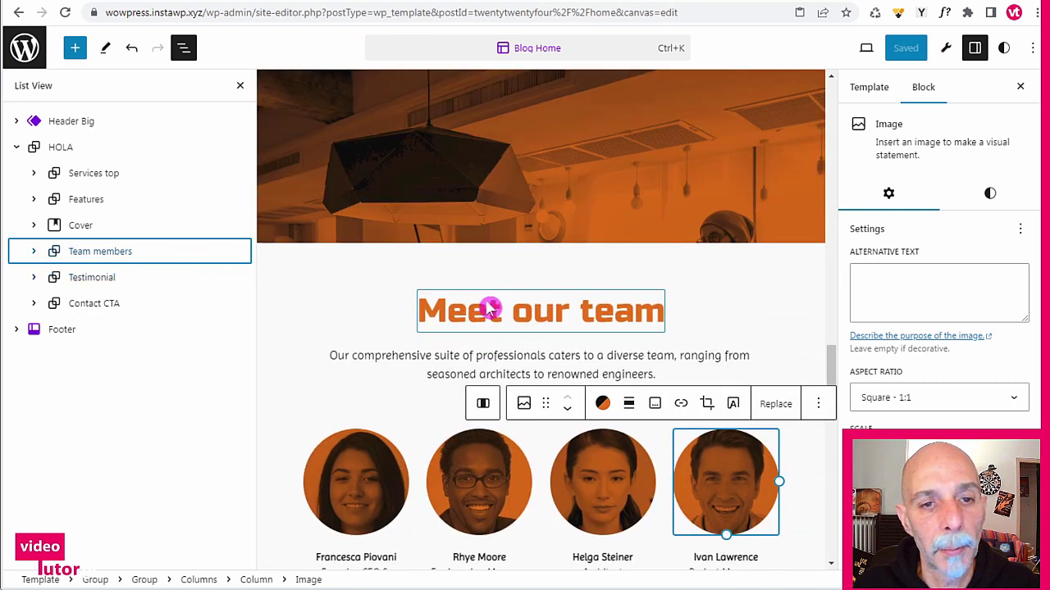
left_click(235, 233)
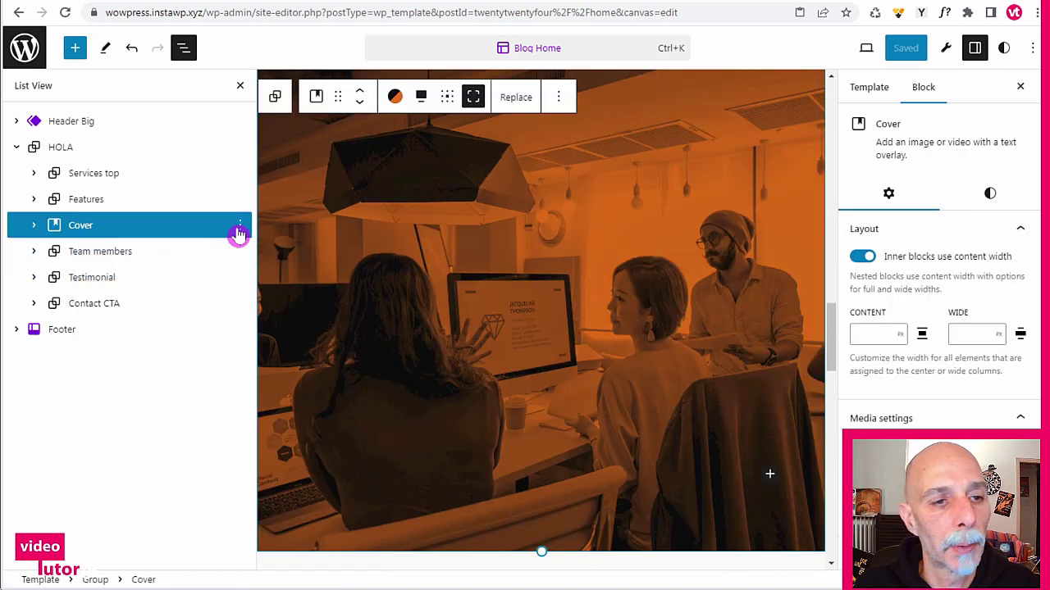
left_click(239, 228)
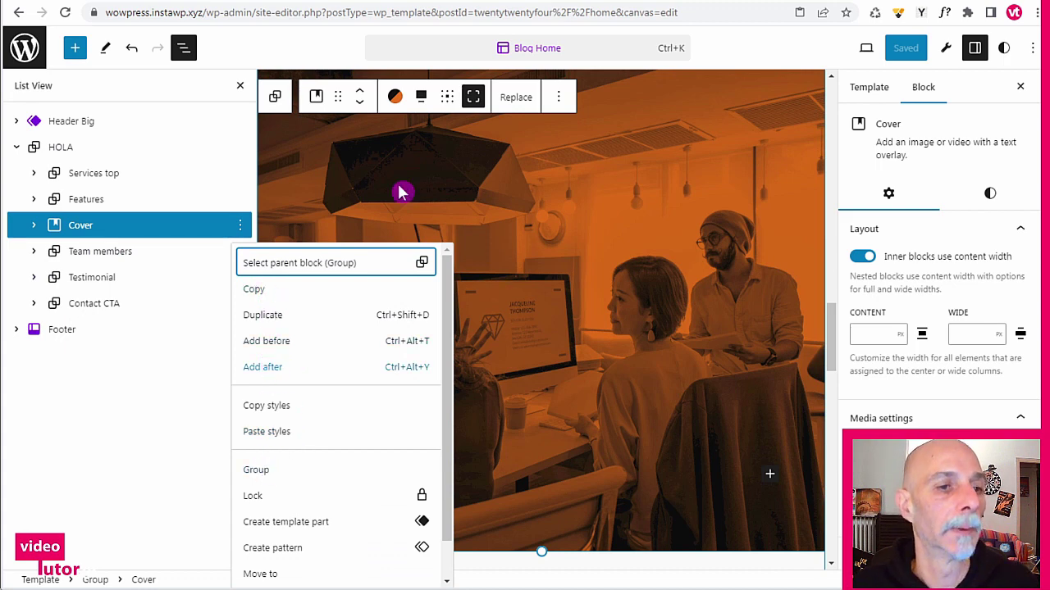
key("ctrl+alt+y")
- Search the block patterns for "faq" and insert the FAQ pattern between the cover image and the team section
left_click(75, 50)
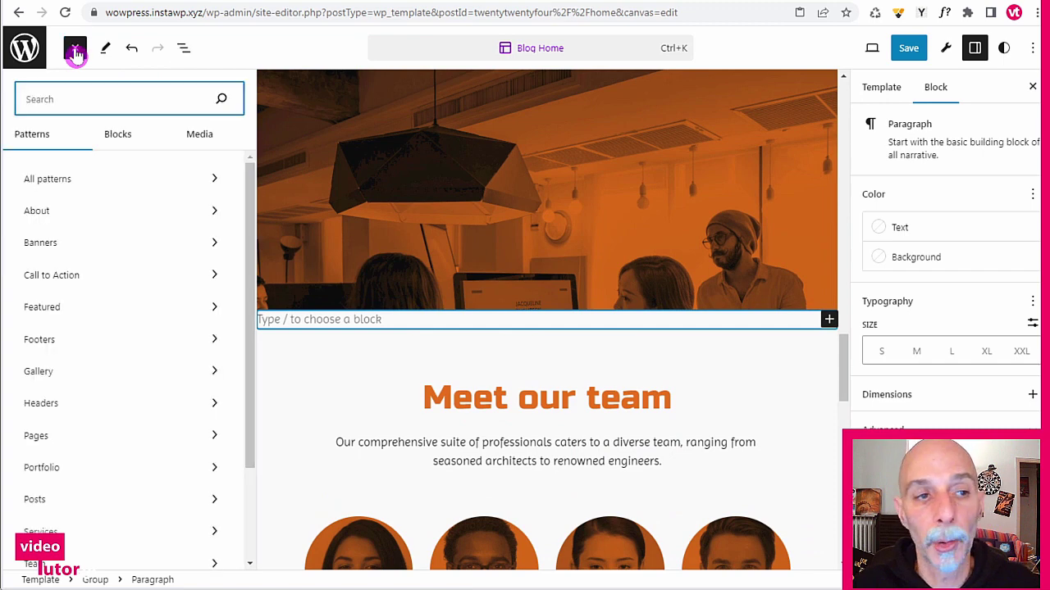
left_click(120, 136)
left_click(42, 137)
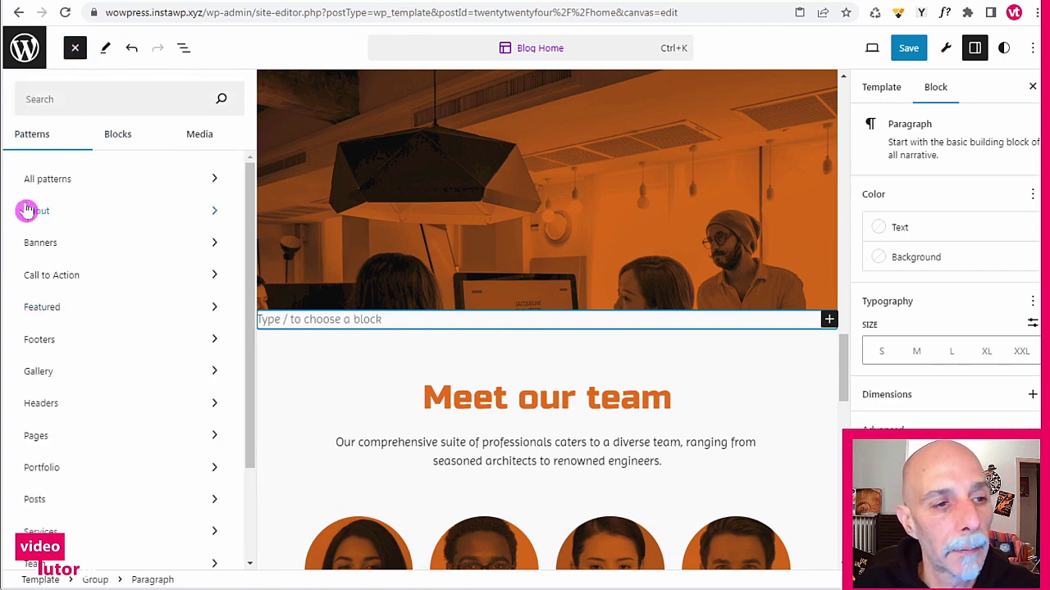
left_click(70, 103)
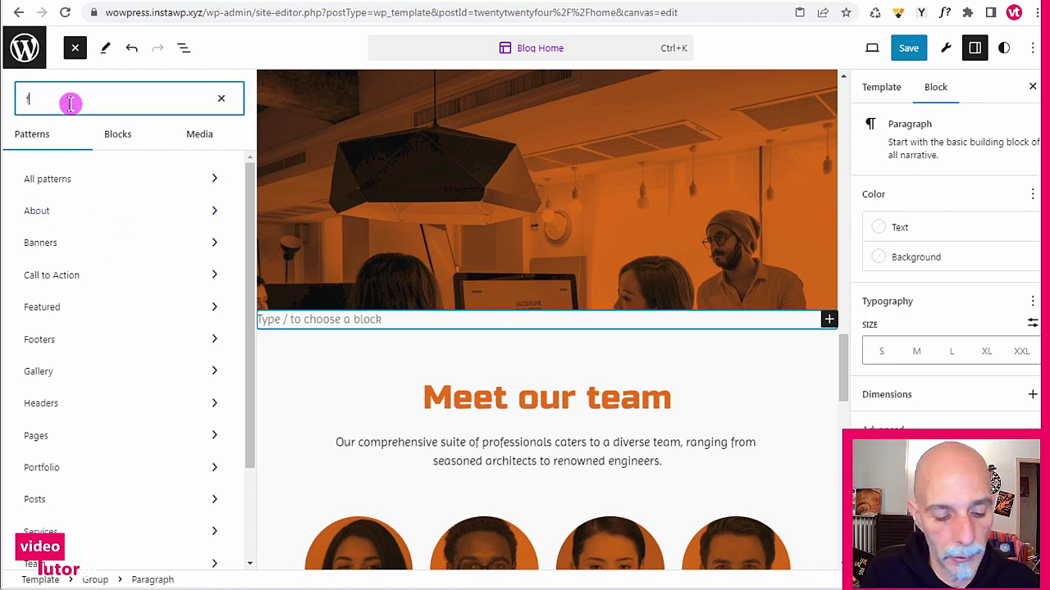
type("faq")
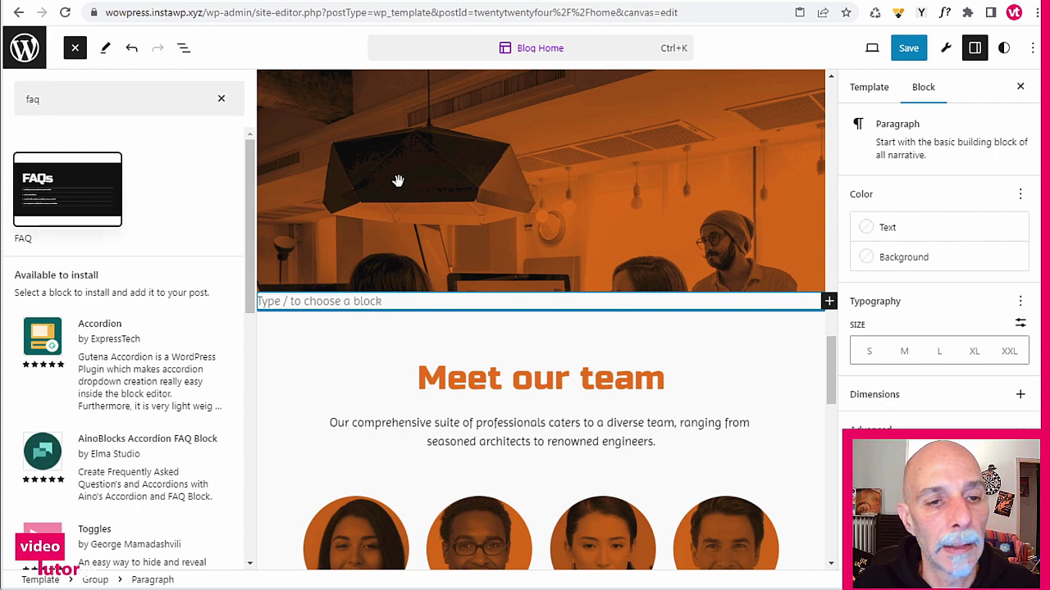
left_click_drag(397, 180, 399, 185)
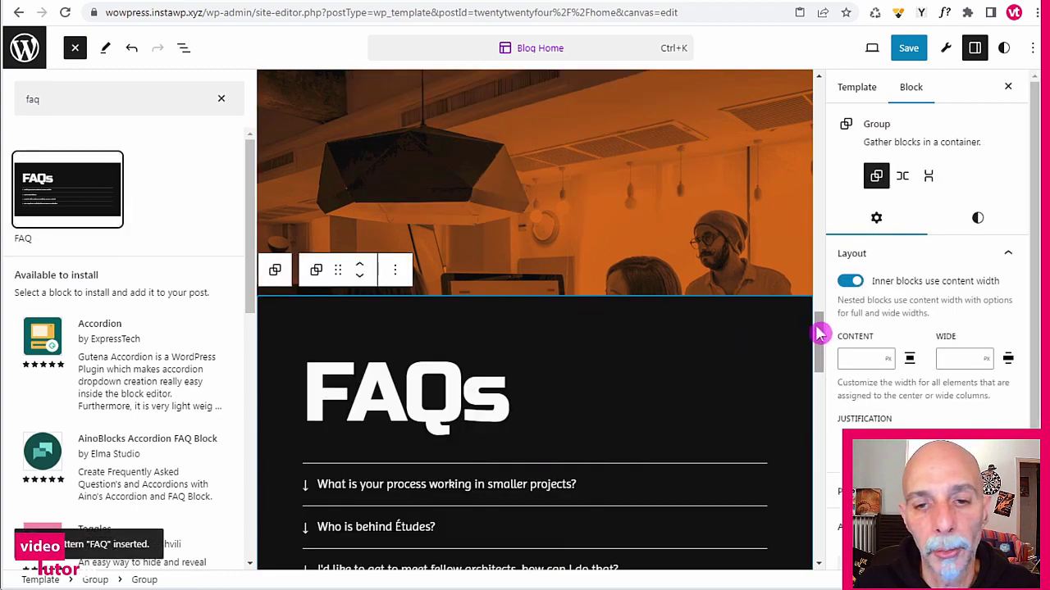
- Close the pattern library, show the block list with the HOLA group expanded, and select the FAQs group
left_click(824, 432)
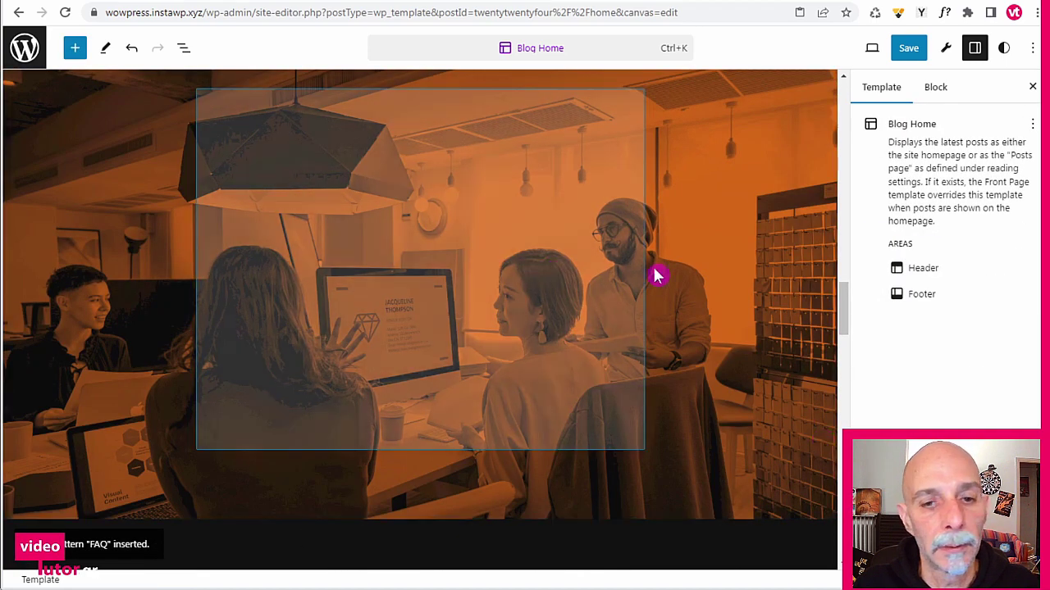
left_click_drag(839, 320, 839, 384)
left_click(184, 48)
left_click(17, 146)
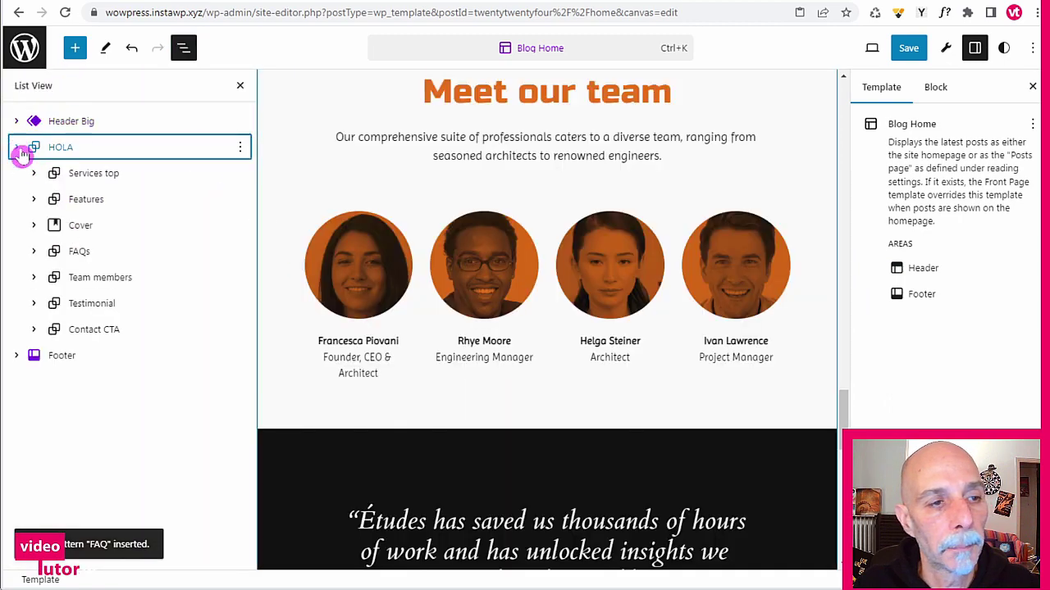
left_click(98, 251)
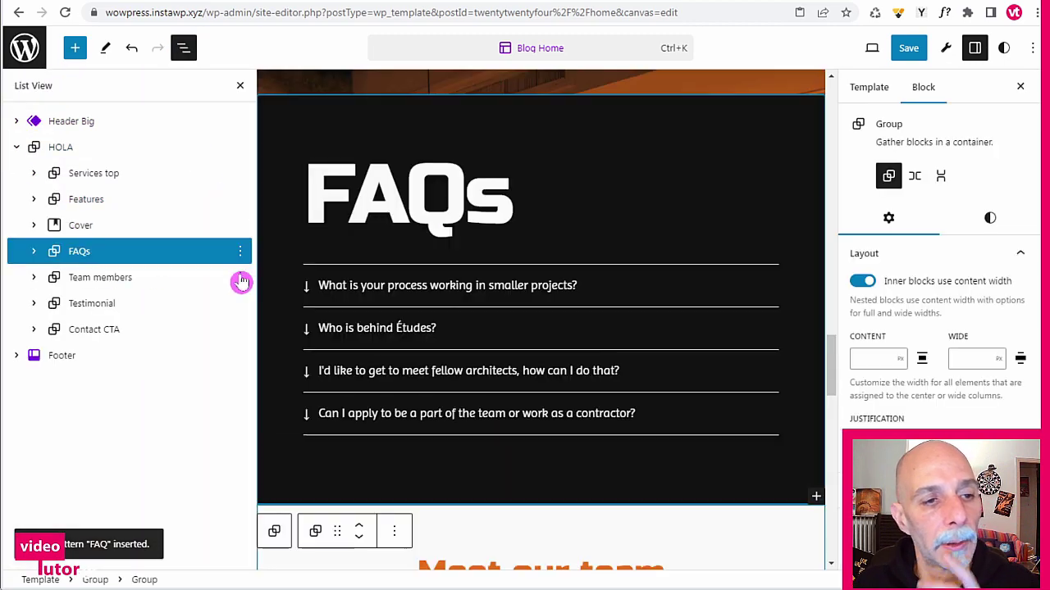
- Examine how the FAQs section fits between the cover image above it and the team section below it
scroll(429, 275, "up", 4)
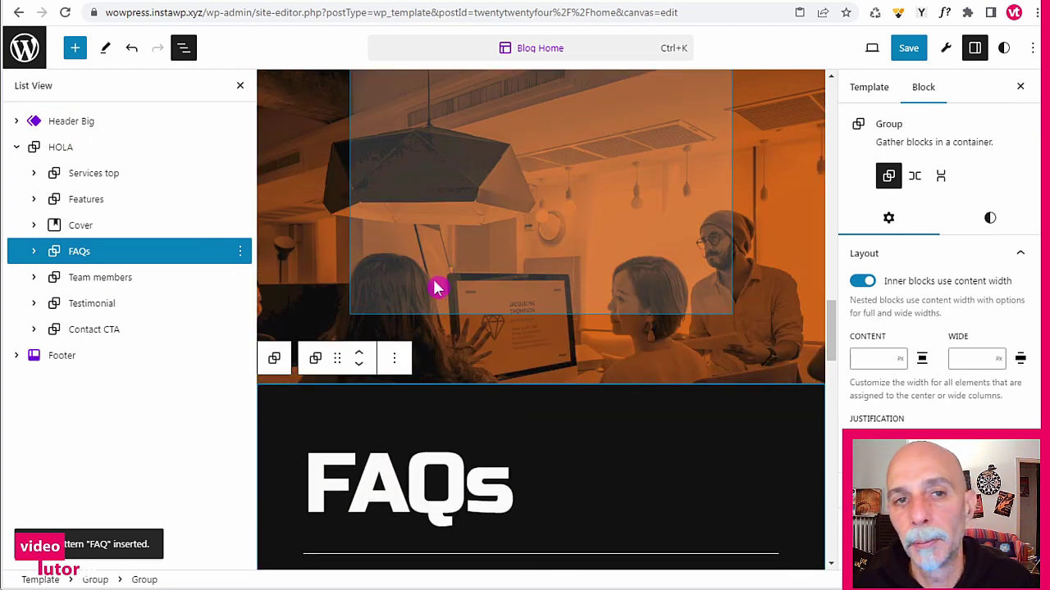
scroll(682, 171, "down", 7)
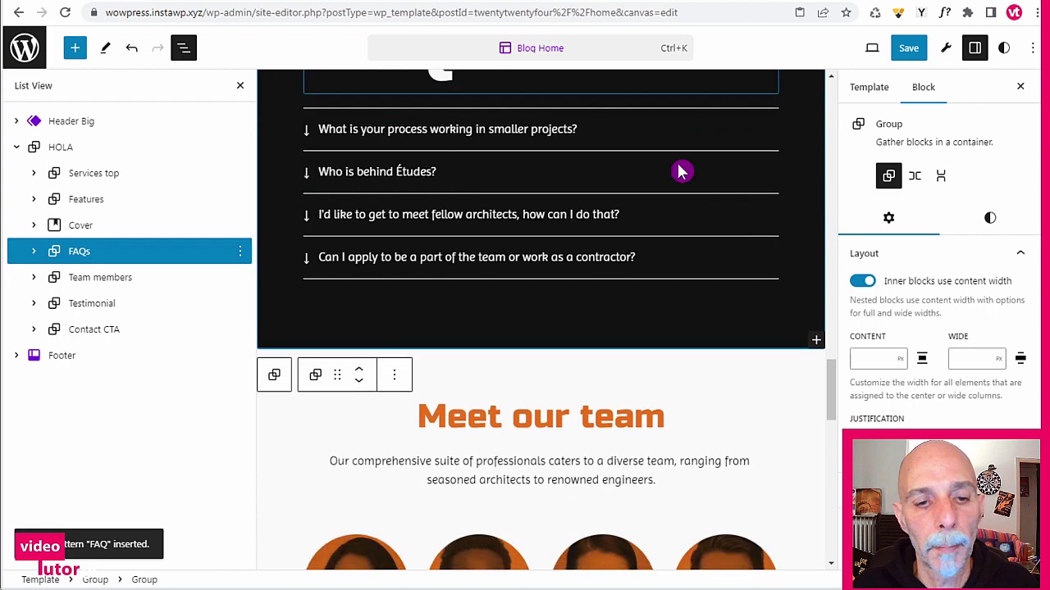
scroll(679, 170, "up", 4)
scroll(679, 171, "up", 2)
scroll(679, 171, "down", 5)
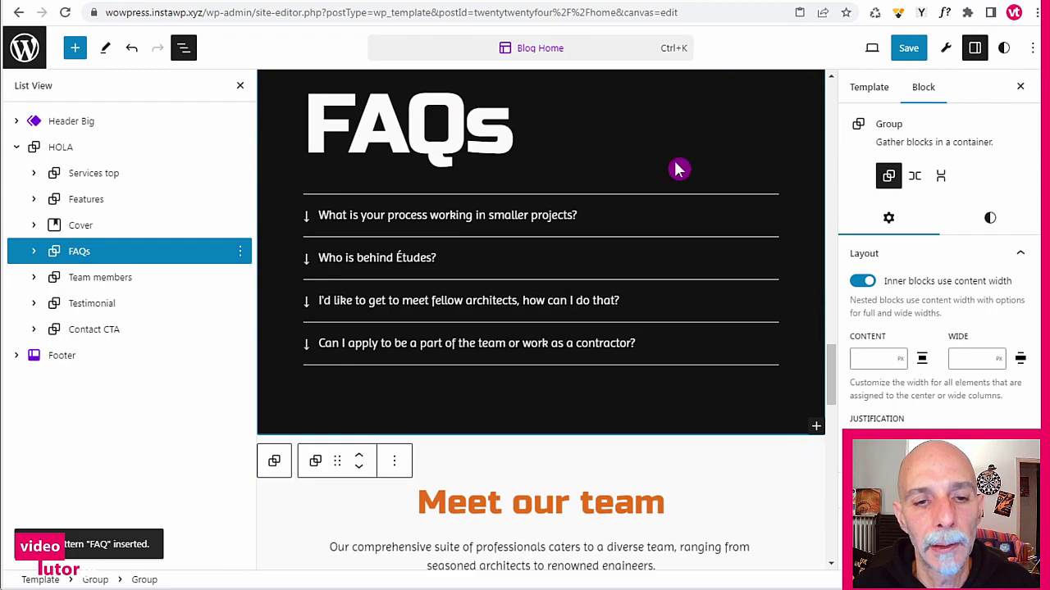
scroll(679, 170, "up", 4)
scroll(672, 173, "down", 4)
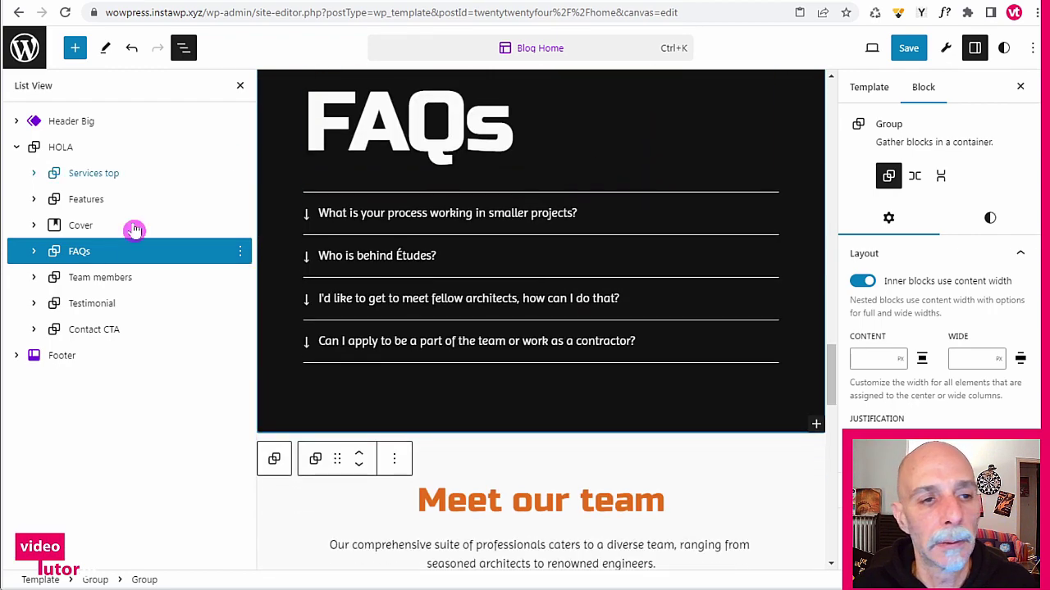
scroll(492, 273, "down", 3)
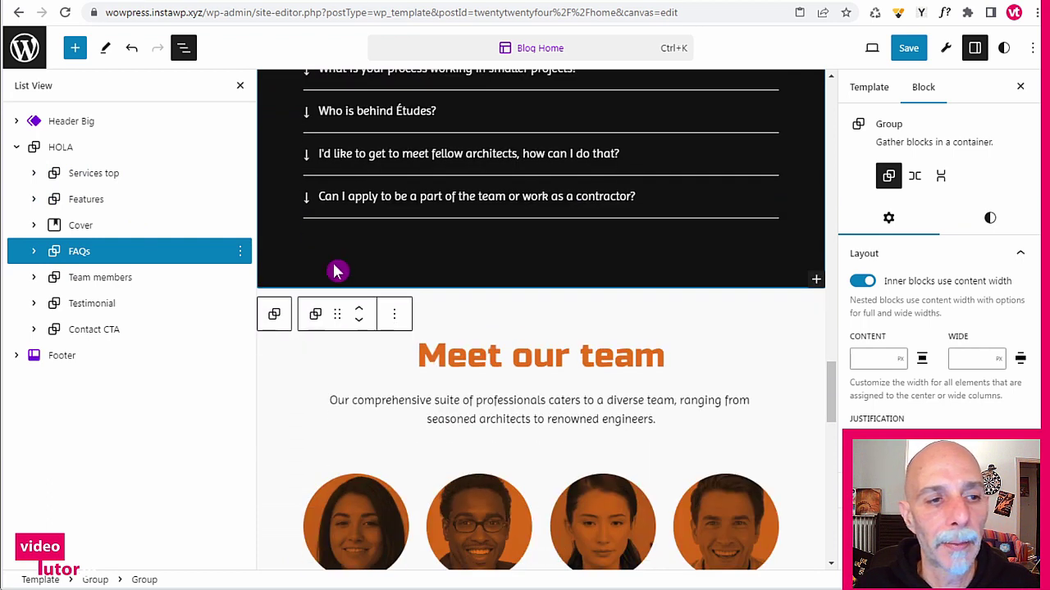
- Move the FAQs group below Team members, directly before the Testimonial group
left_click(71, 261)
left_click_drag(72, 267, 81, 304)
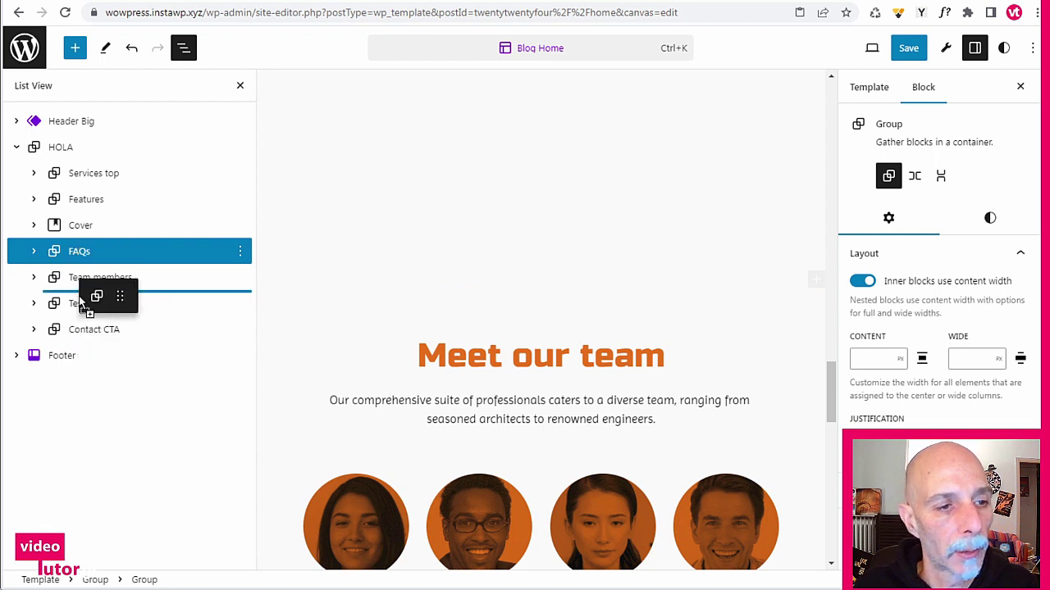
left_click_drag(155, 364, 167, 372)
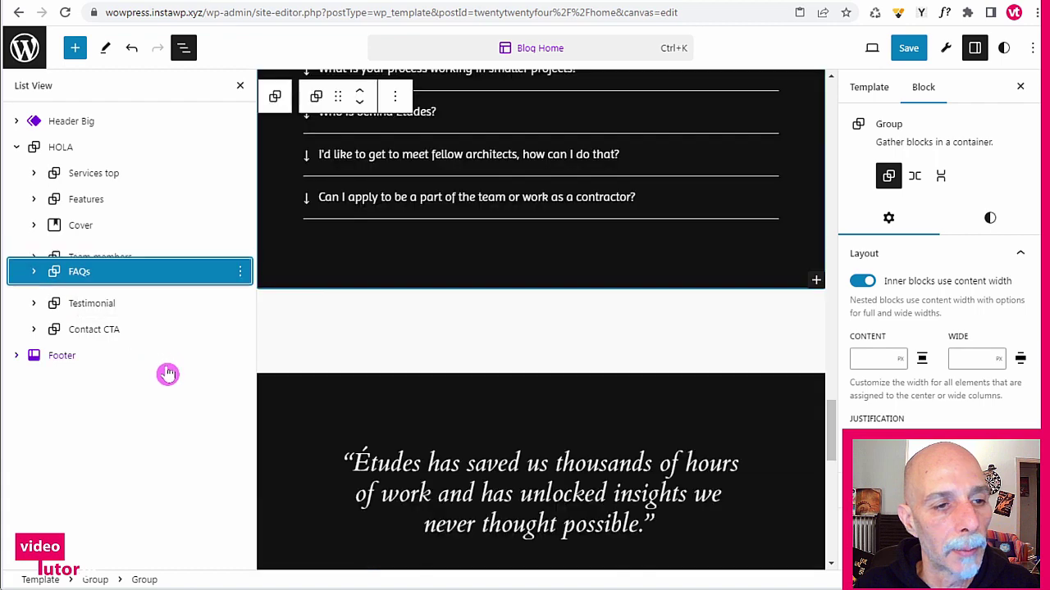
- Examine the section order of the template, from the Testimonial and subscriber sections up through the team, cover image and features
left_click(515, 322)
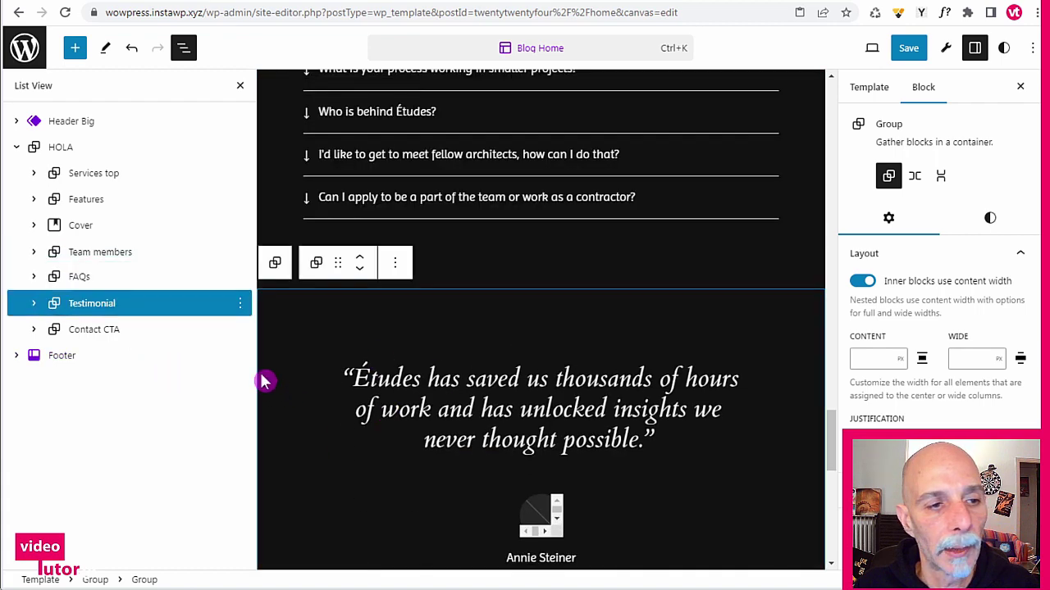
scroll(460, 317, "down", 5)
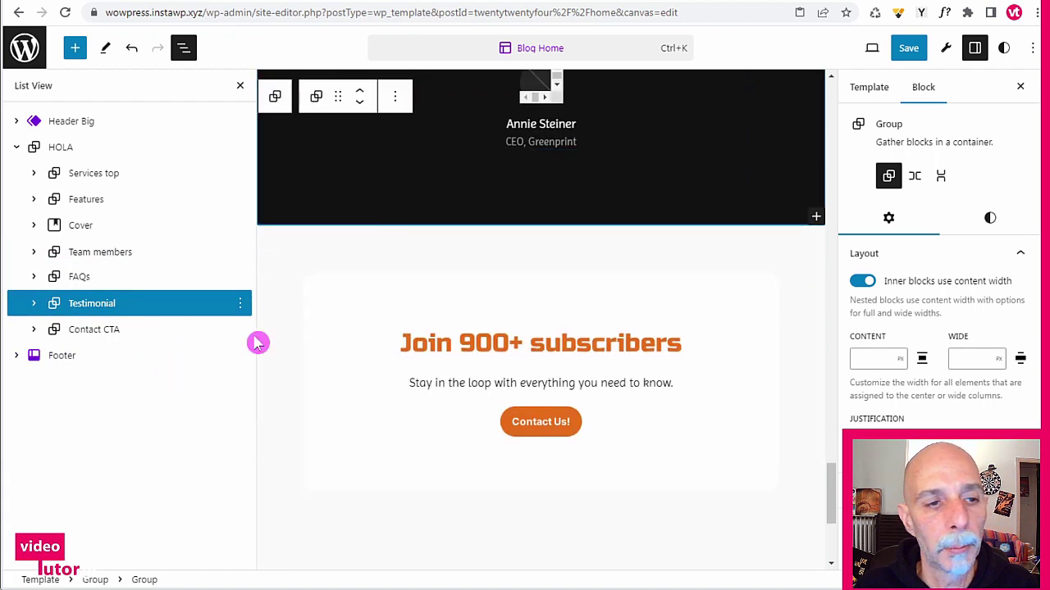
scroll(506, 298, "up", 3)
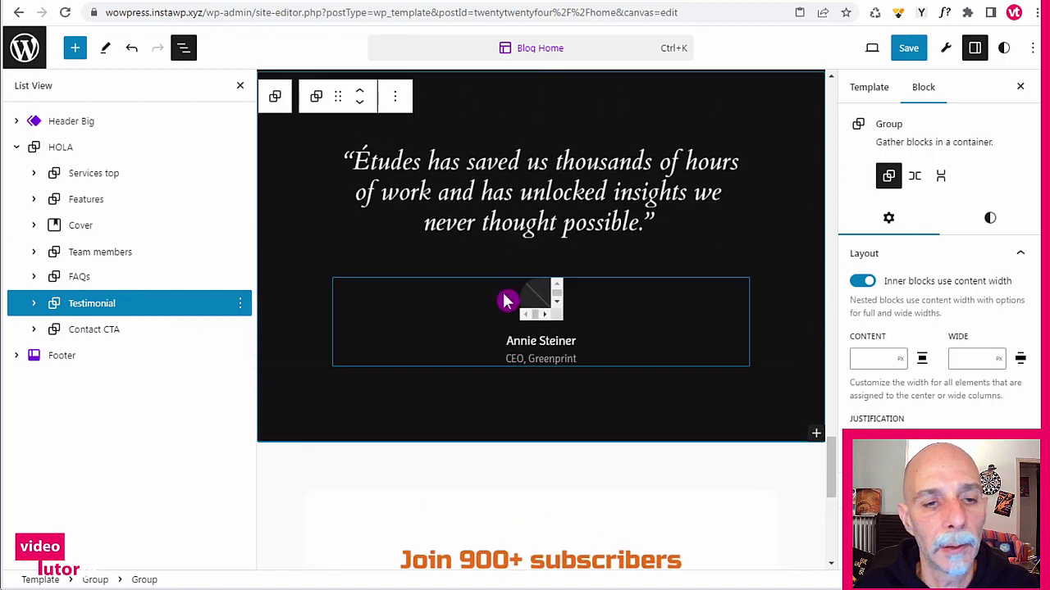
scroll(506, 300, "up", 10)
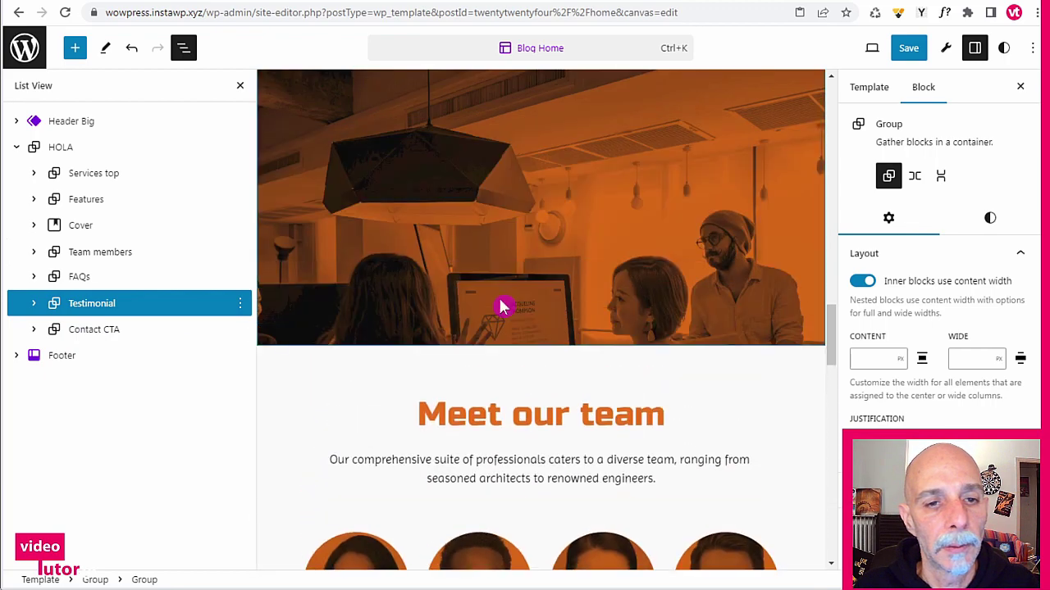
scroll(503, 307, "up", 10)
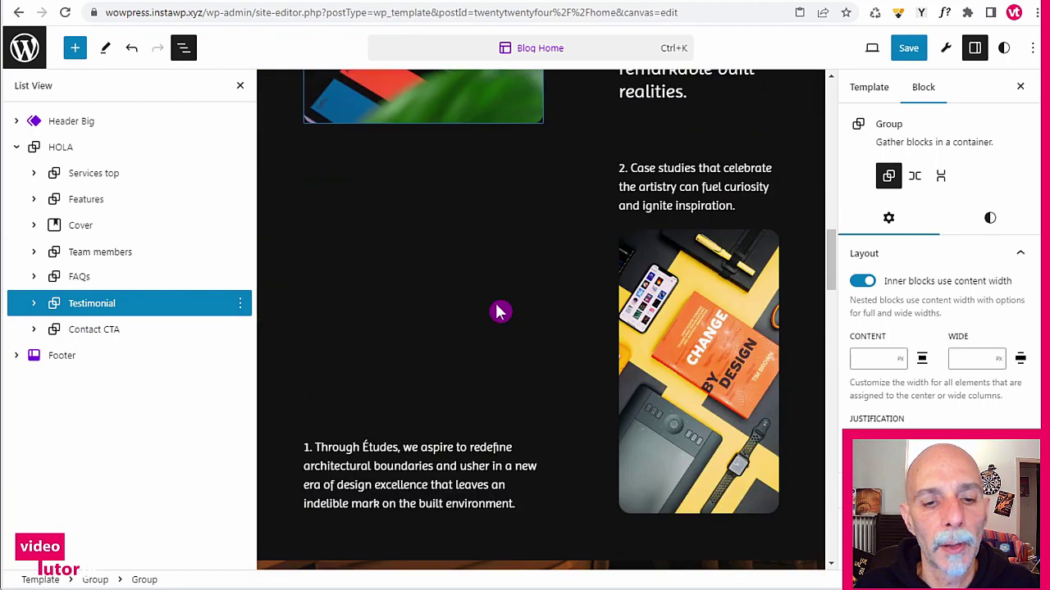
scroll(498, 311, "down", 10)
scroll(497, 315, "up", 9)
scroll(497, 316, "up", 3)
scroll(496, 316, "down", 8)
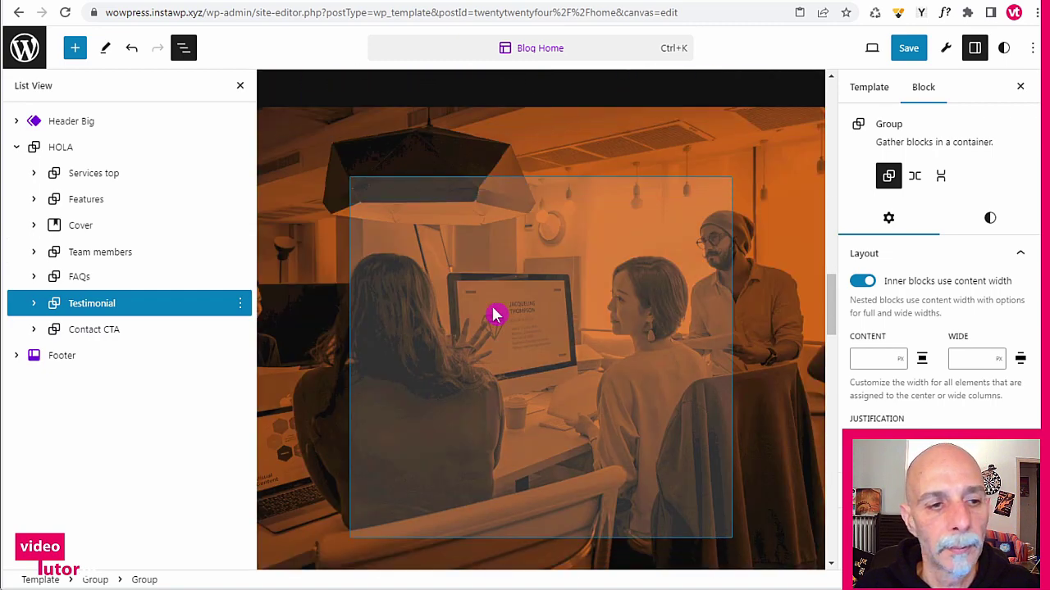
- Select the Team members group and move it up one position, above the Cover block
scroll(494, 316, "down", 5)
left_click(428, 338)
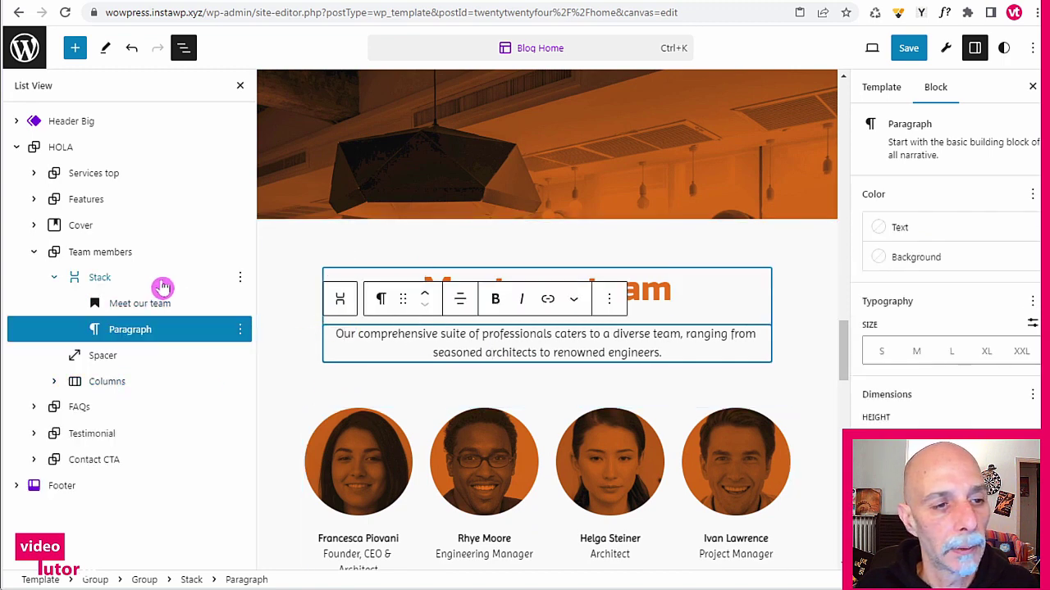
left_click(37, 255)
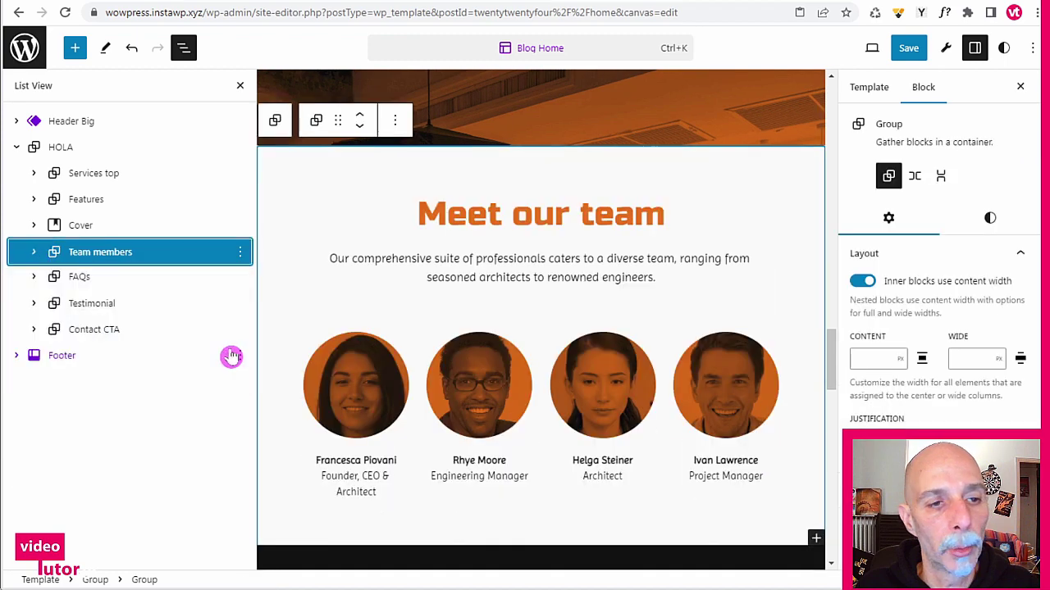
left_click(359, 115)
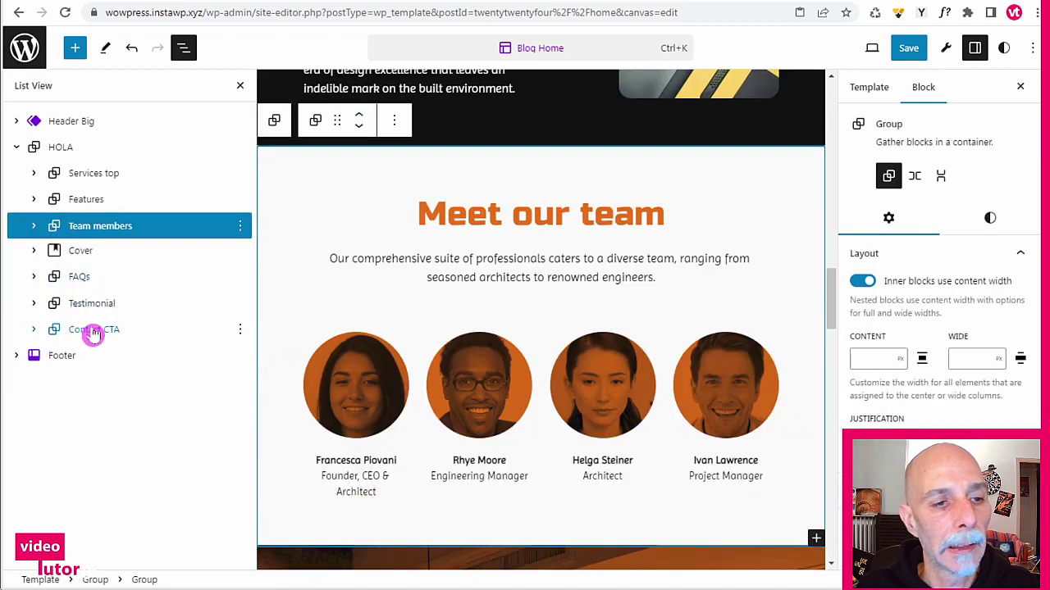
- Select the FAQs group and examine the rearranged order from the features section through the team and cover image to the FAQs
left_click_drag(82, 278, 79, 280)
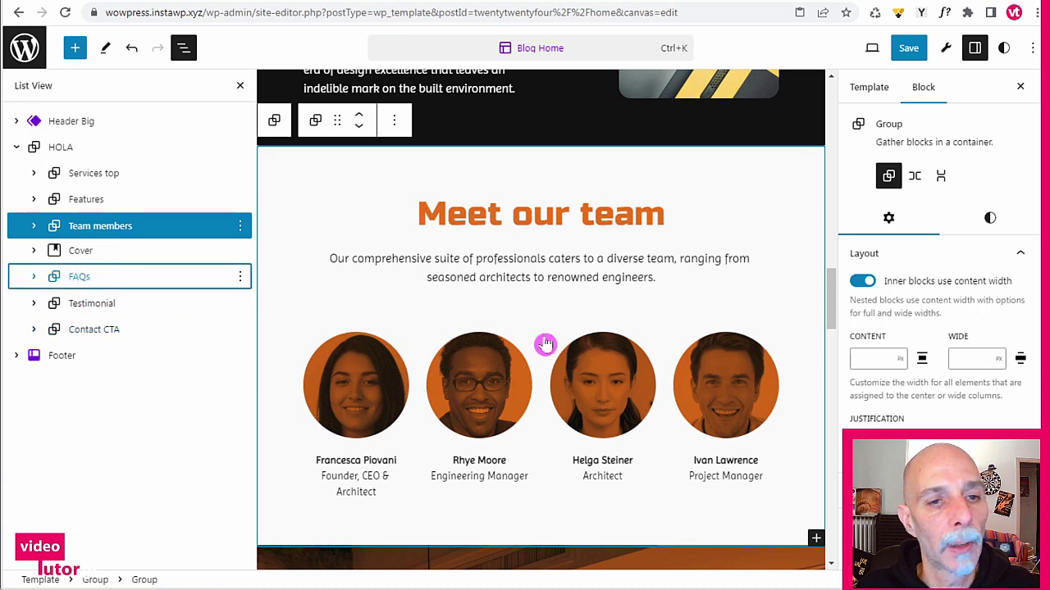
scroll(625, 267, "up", 10)
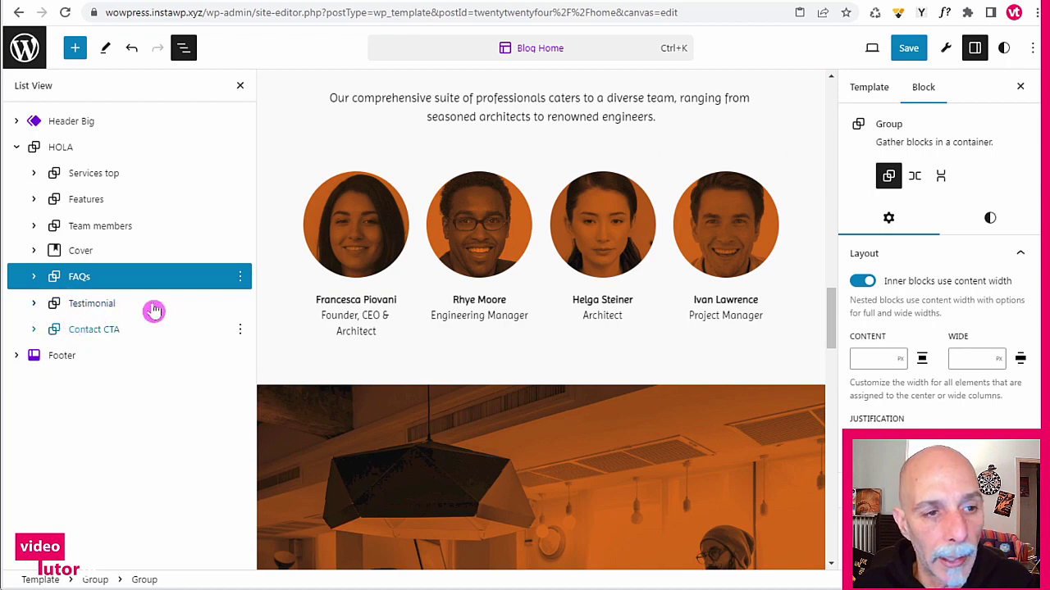
scroll(386, 282, "up", 5)
scroll(423, 287, "down", 10)
scroll(424, 289, "down", 2)
scroll(425, 292, "up", 10)
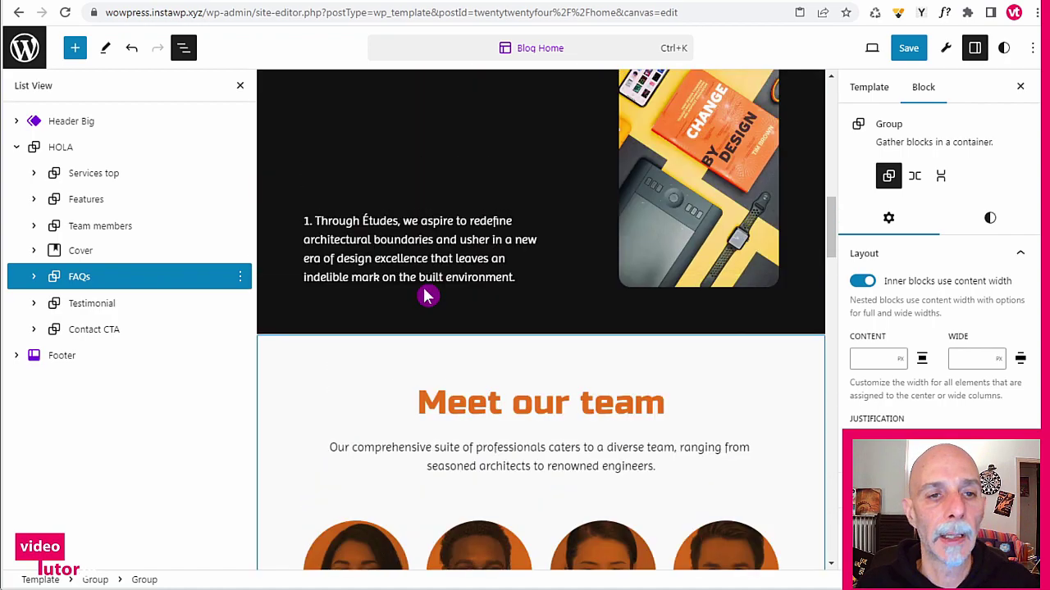
scroll(425, 296, "up", 5)
scroll(425, 303, "down", 10)
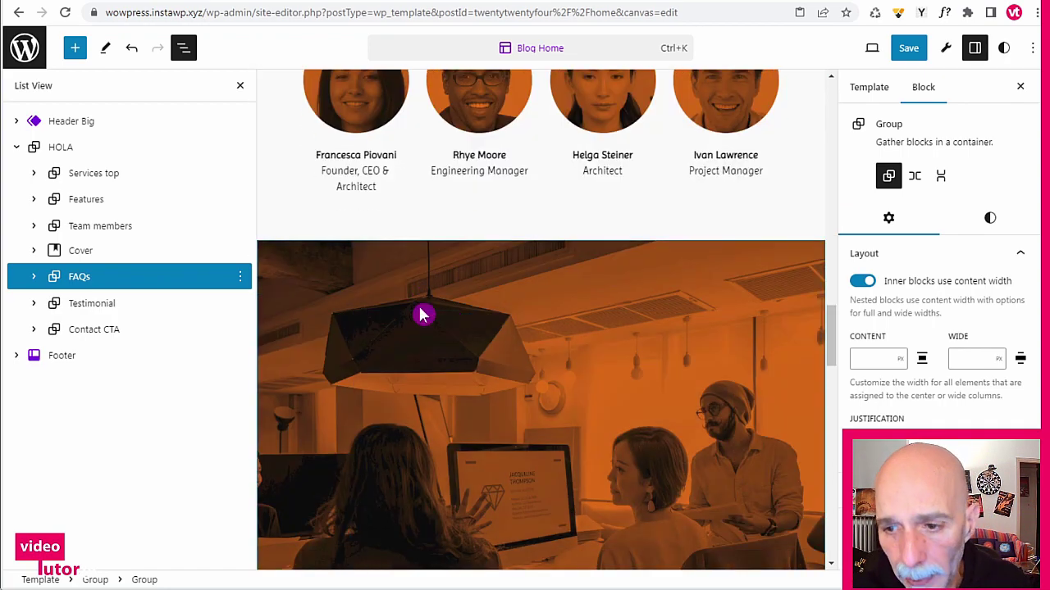
scroll(422, 314, "down", 7)
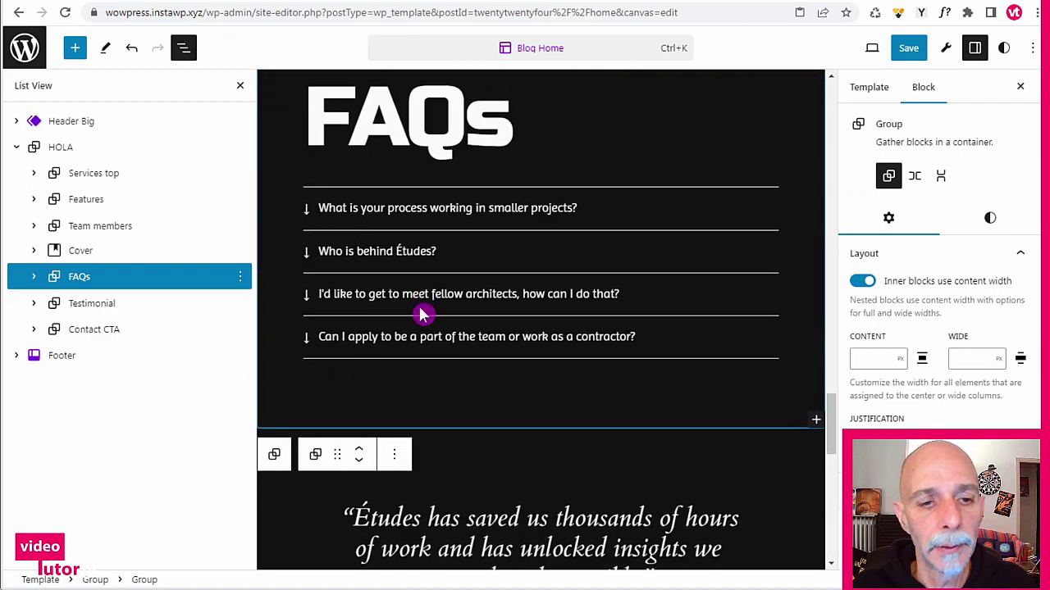
- Set the font size of the FAQs heading to 5 rem
left_click(437, 135)
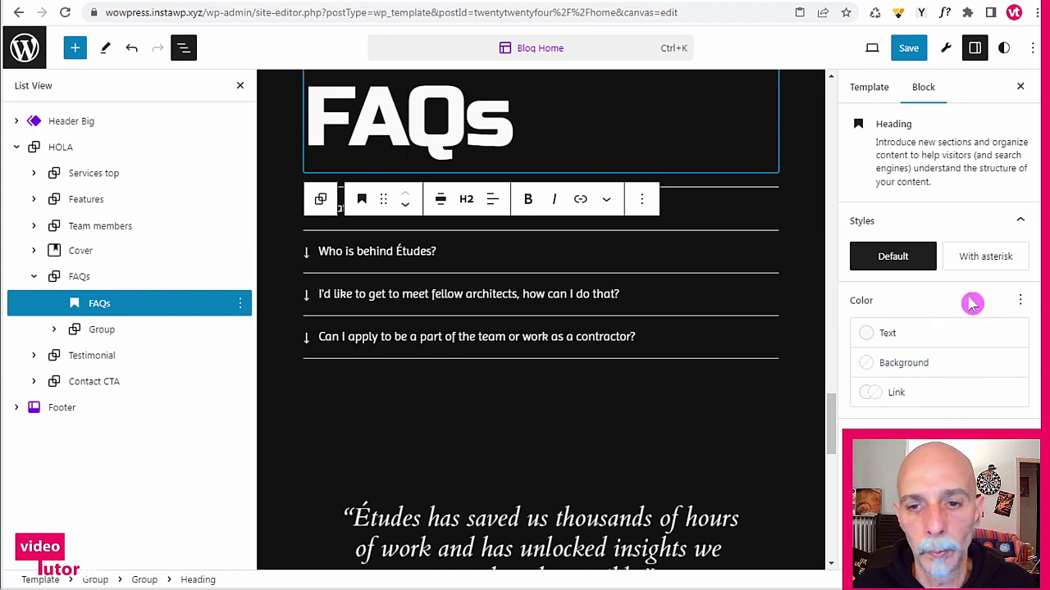
scroll(974, 361, "down", 2)
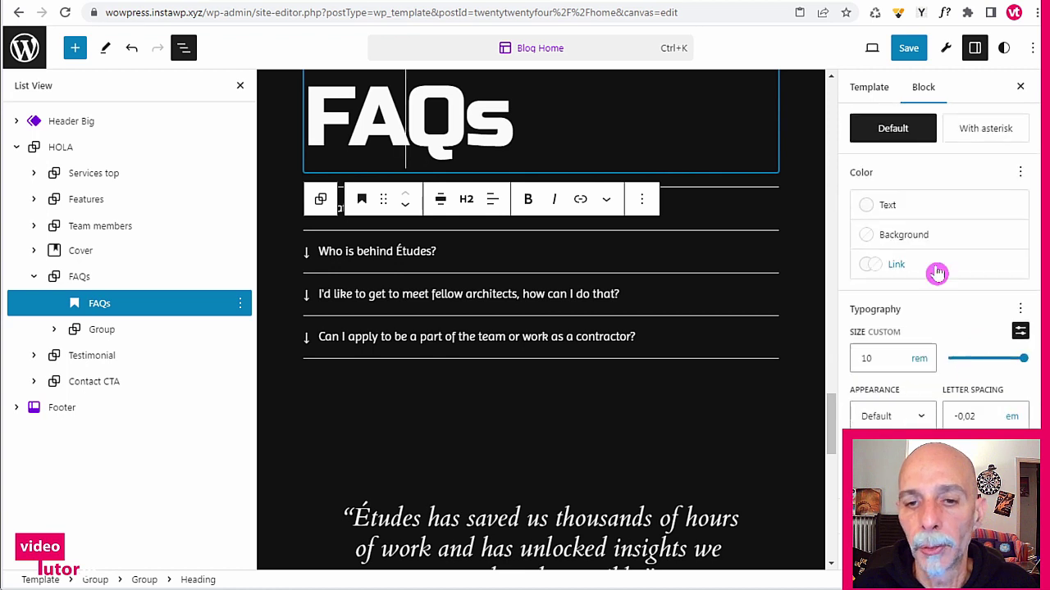
double_click(877, 358)
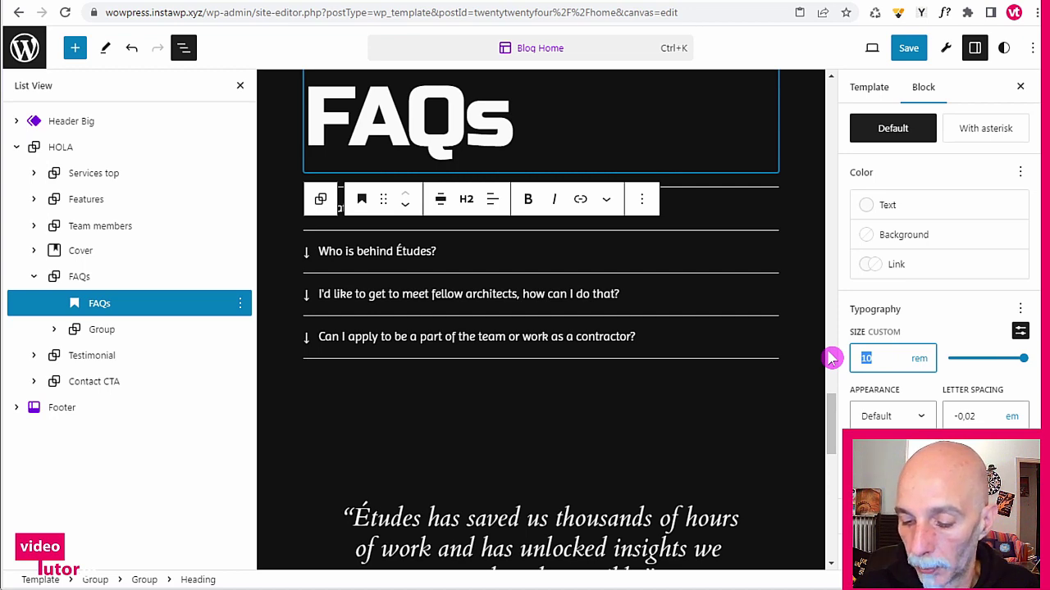
type("5")
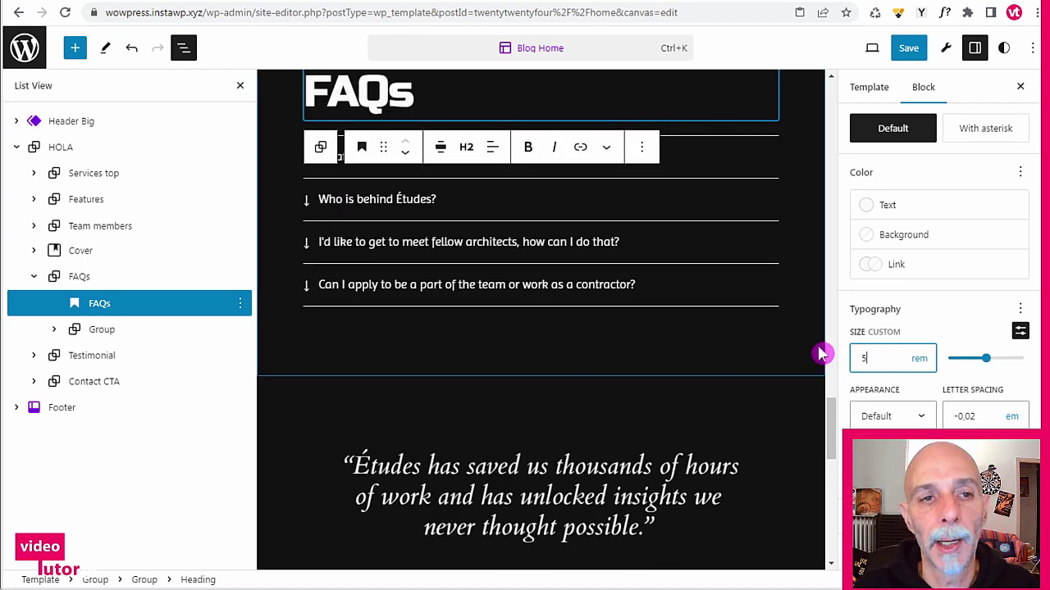
- Set the FAQs heading's text color to the orange Accent / Three and collapse the FAQs group in the block list
scroll(427, 397, "up", 5)
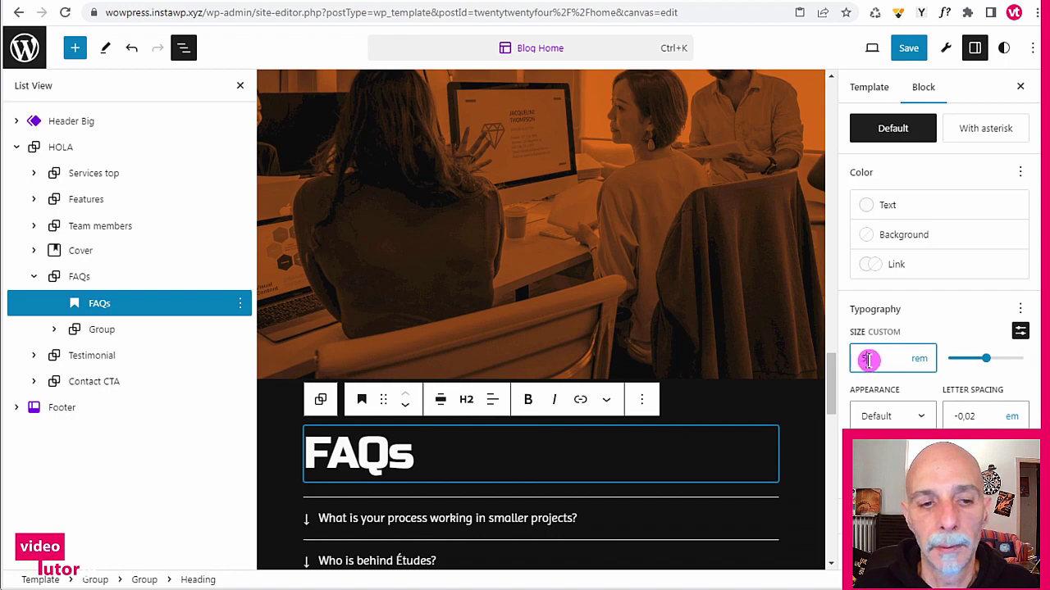
scroll(689, 367, "up", 15)
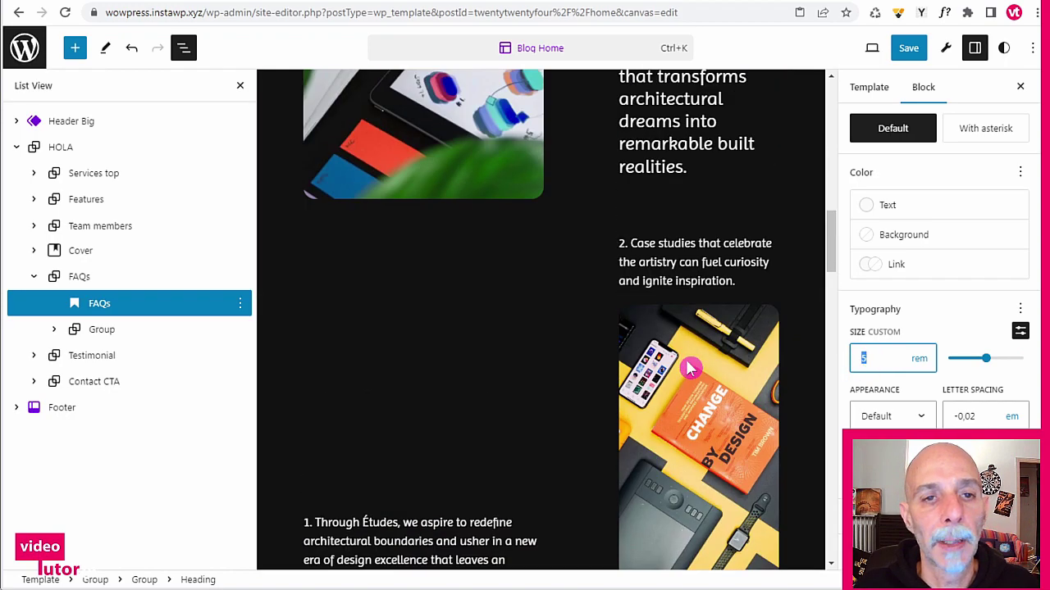
scroll(689, 367, "up", 3)
scroll(689, 367, "down", 10)
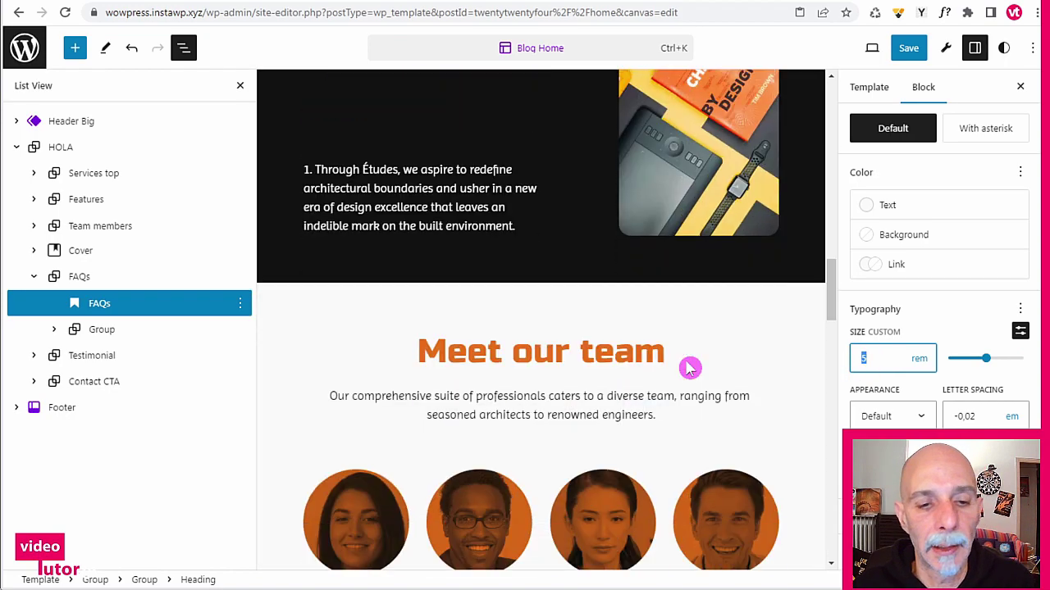
scroll(687, 369, "down", 10)
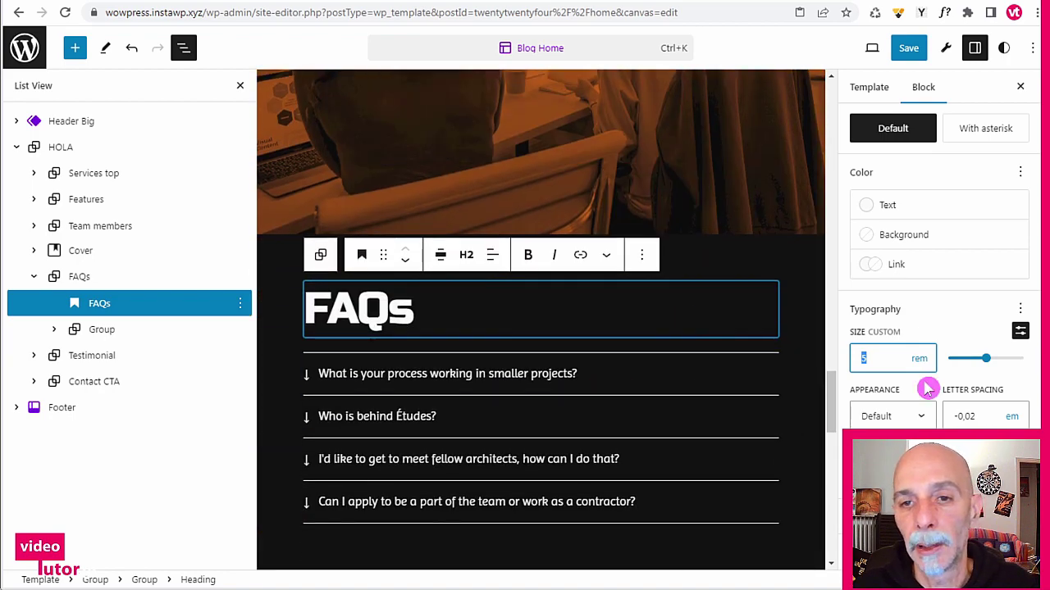
left_click(906, 211)
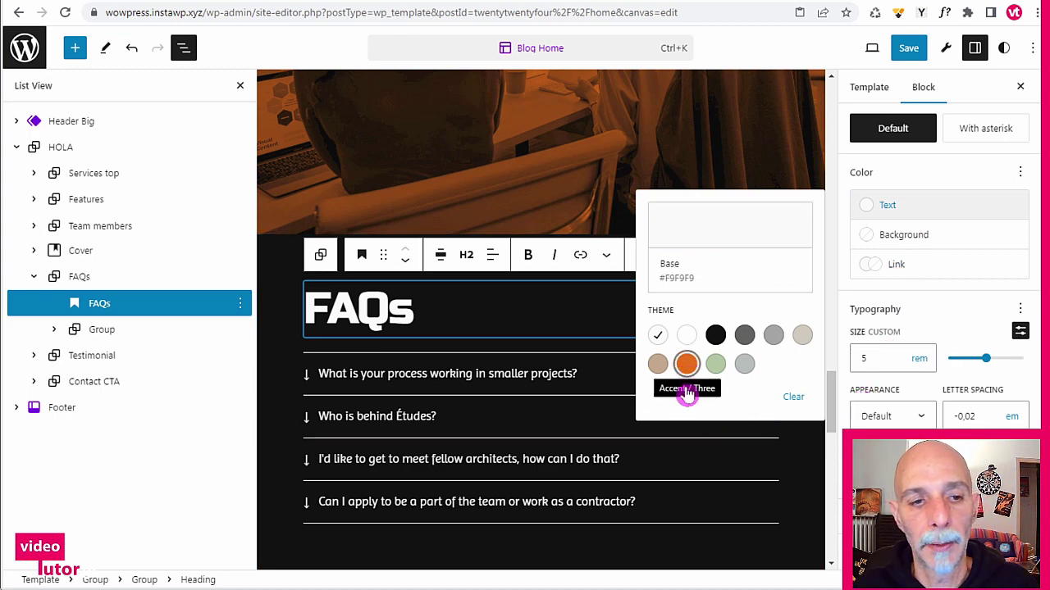
left_click(686, 364)
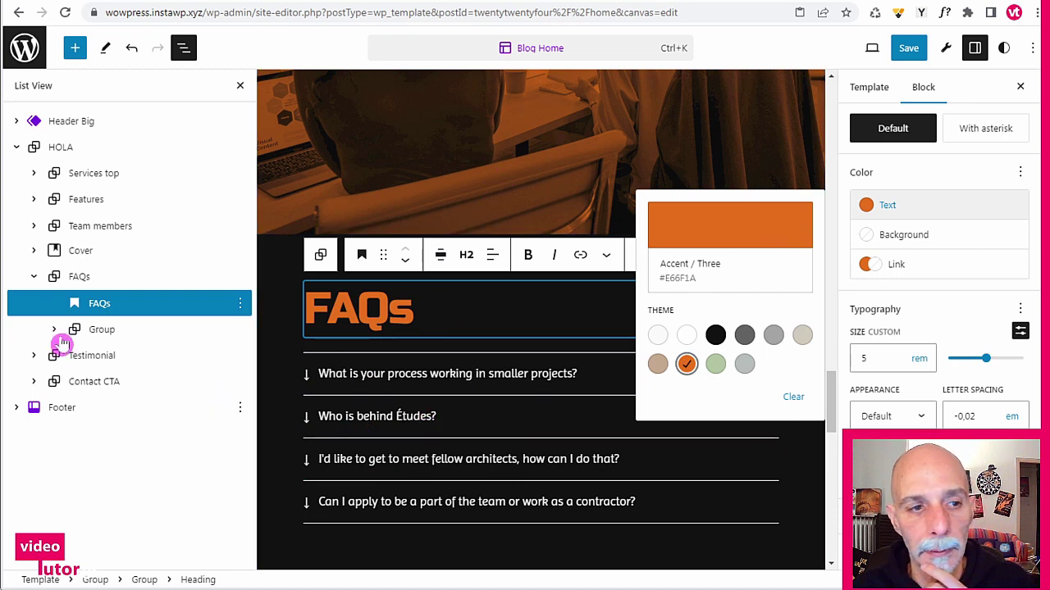
left_click(33, 276)
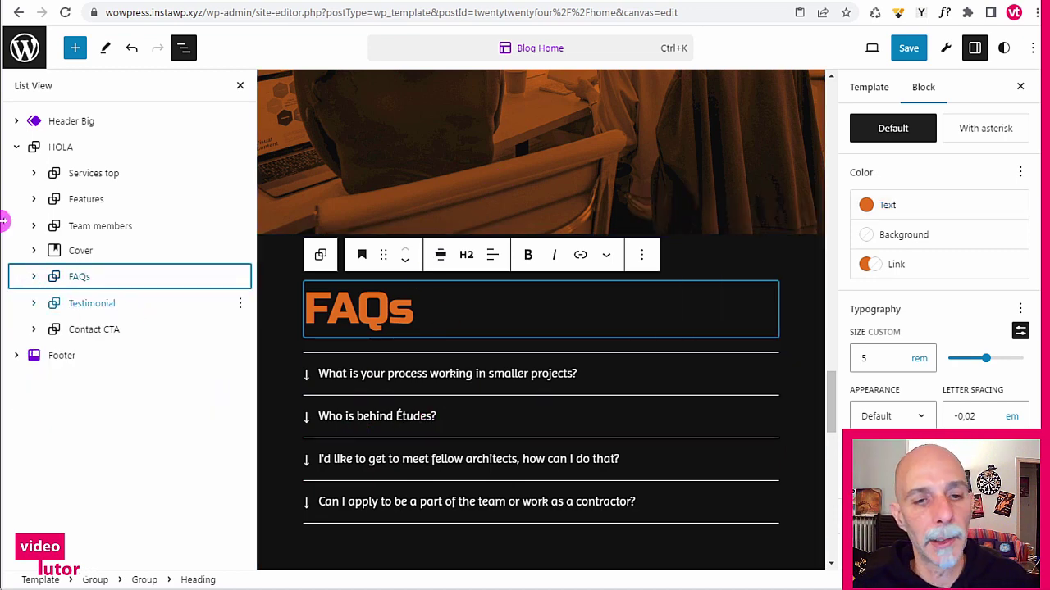
- Switch the Renovation and restoration, Continuous Support and App Access headings from the asterisk style to the Default style
scroll(469, 328, "up", 10)
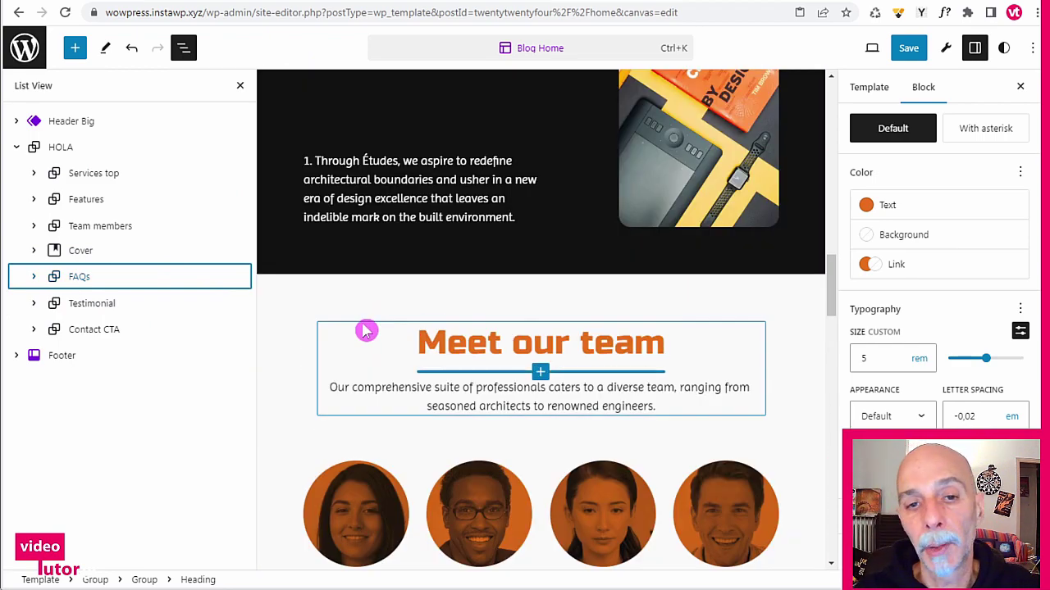
left_click(834, 316)
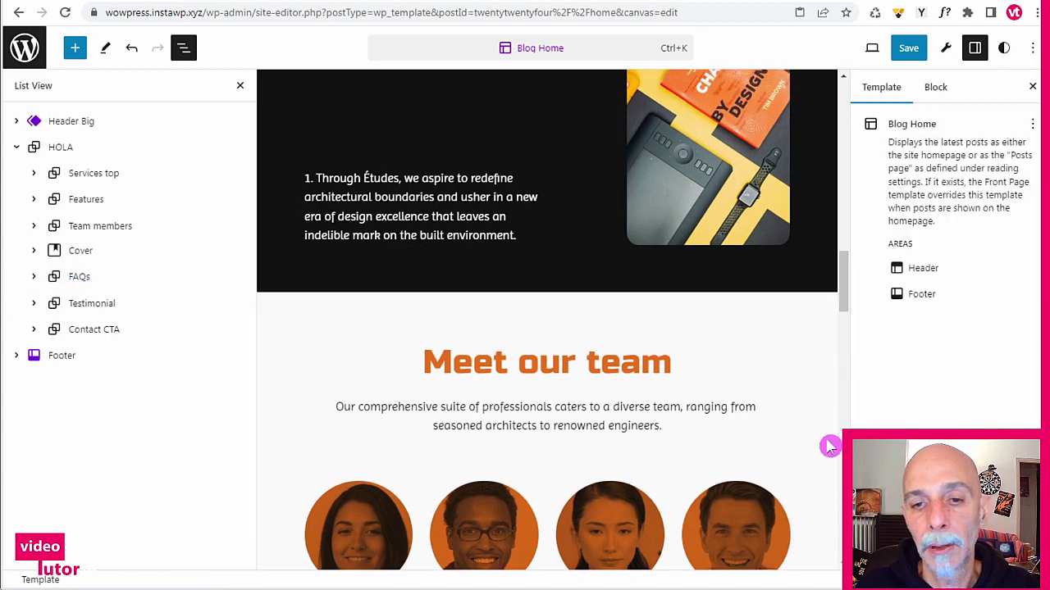
left_click_drag(841, 302, 871, 155)
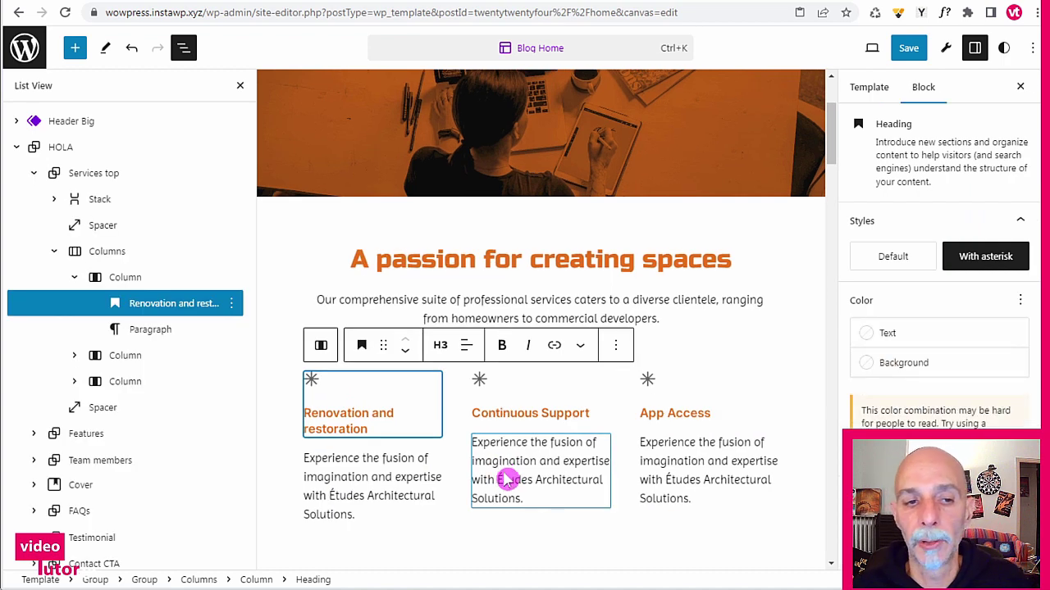
left_click(891, 257)
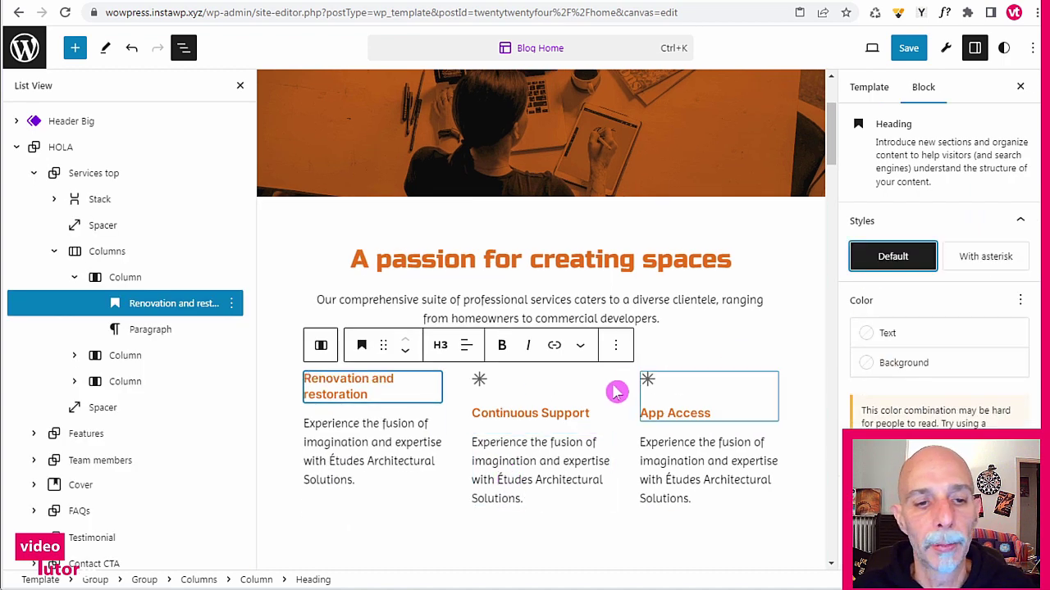
left_click(530, 413)
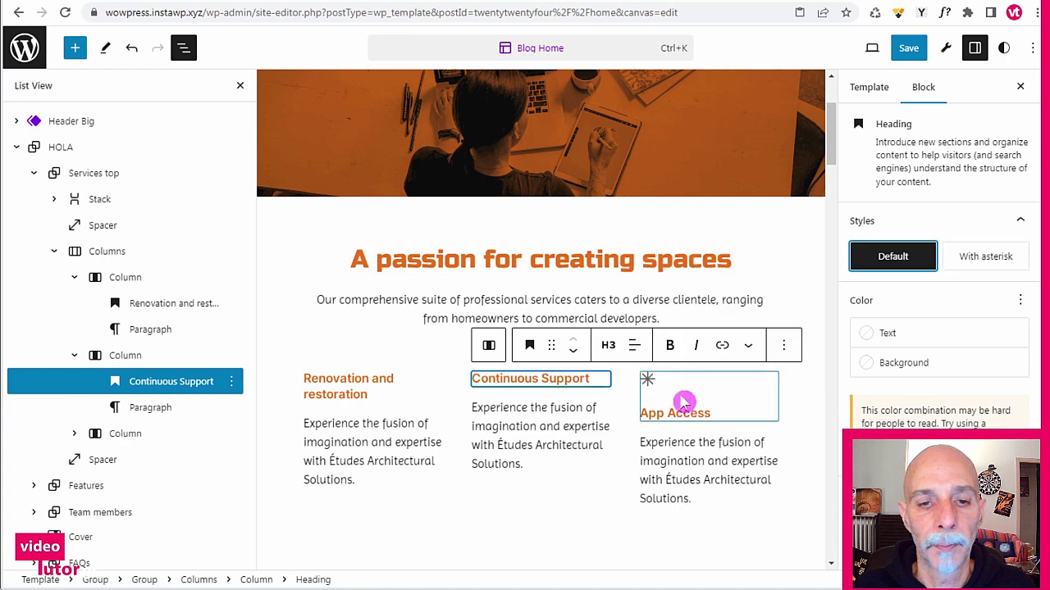
left_click(680, 406)
left_click(889, 257)
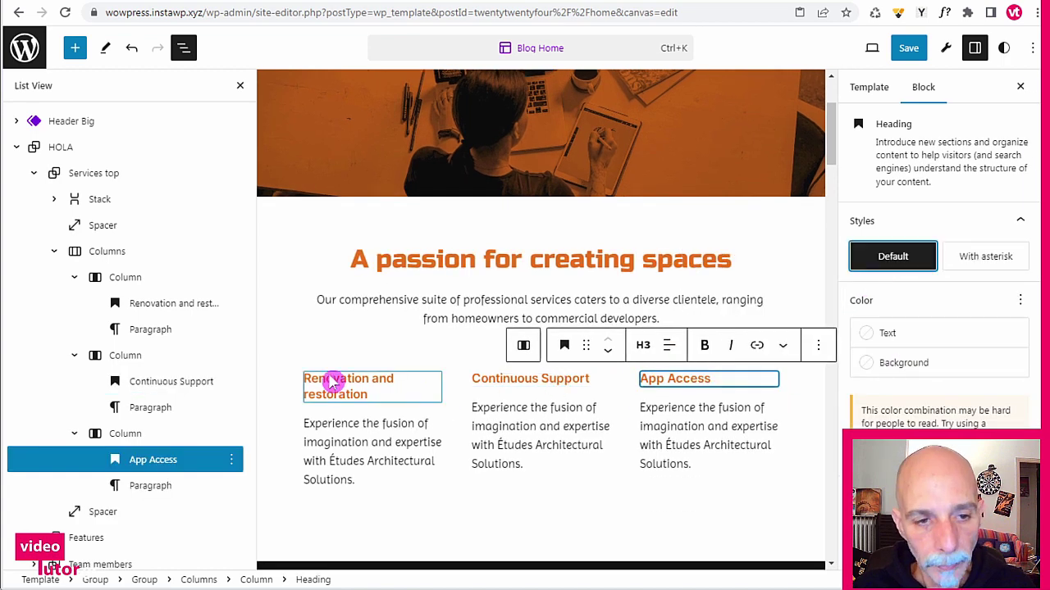
- Insert an Image block directly after the Renovation and restoration heading in the first services column
left_click(335, 382)
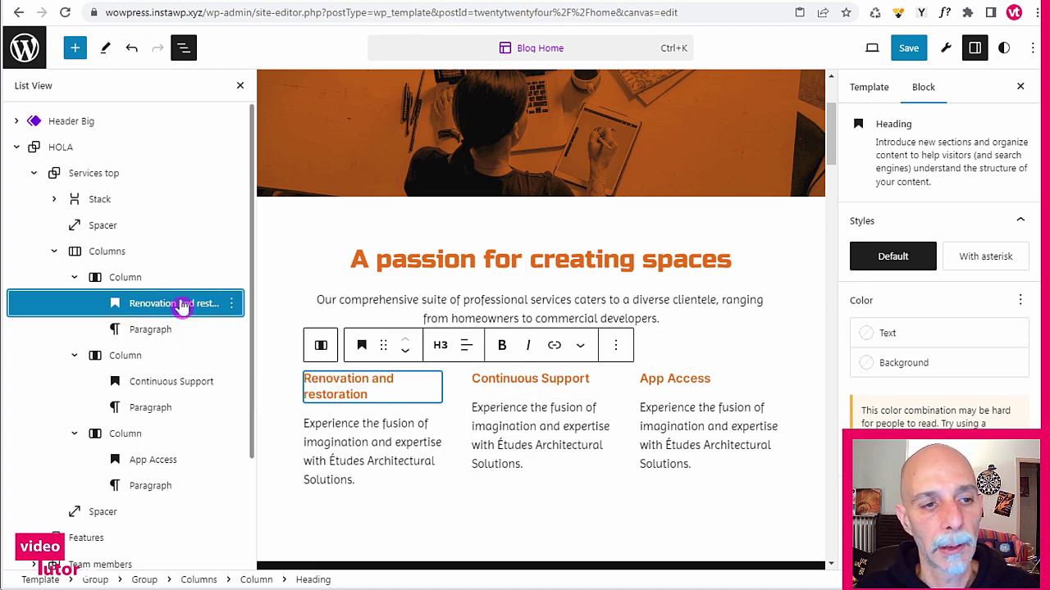
left_click(232, 305)
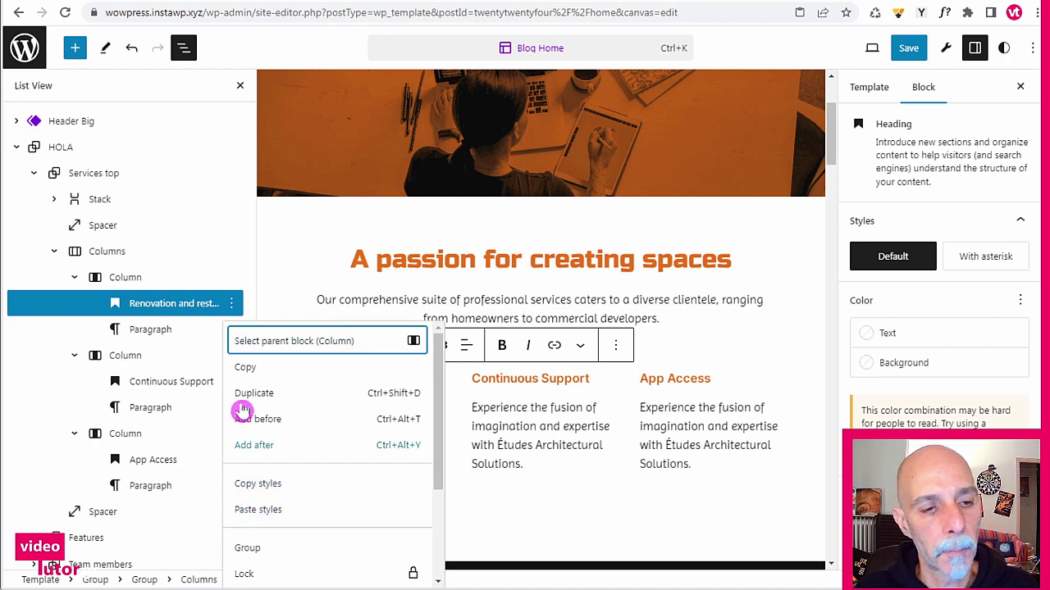
left_click(259, 449)
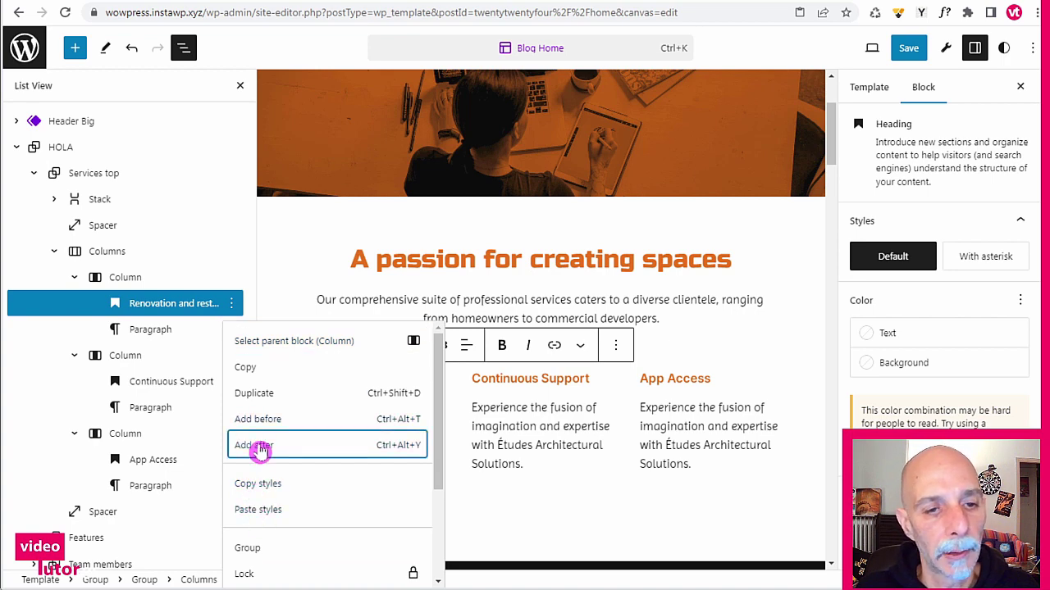
key("Return")
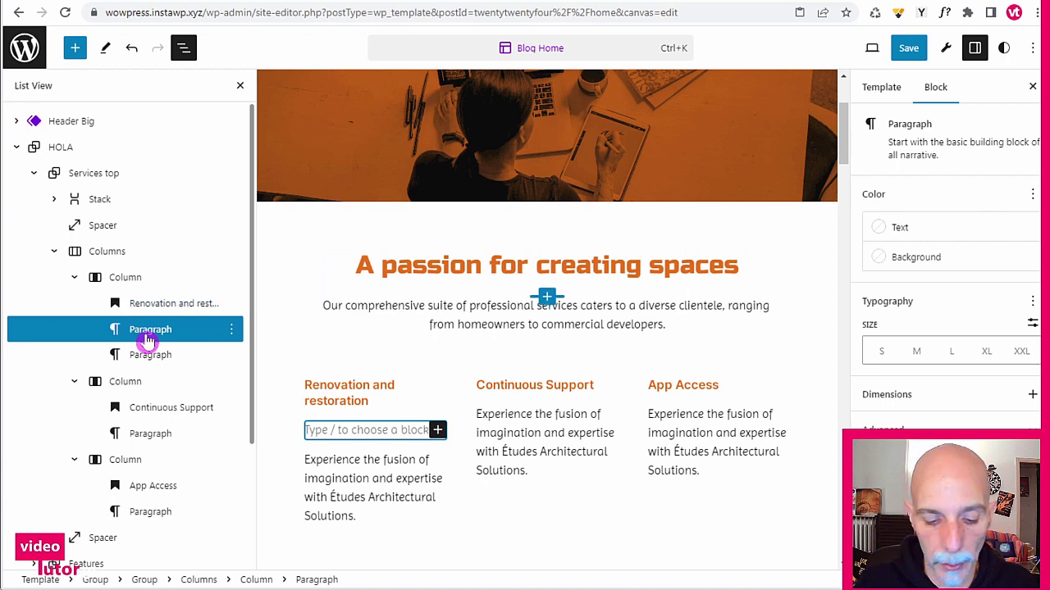
type("/ima")
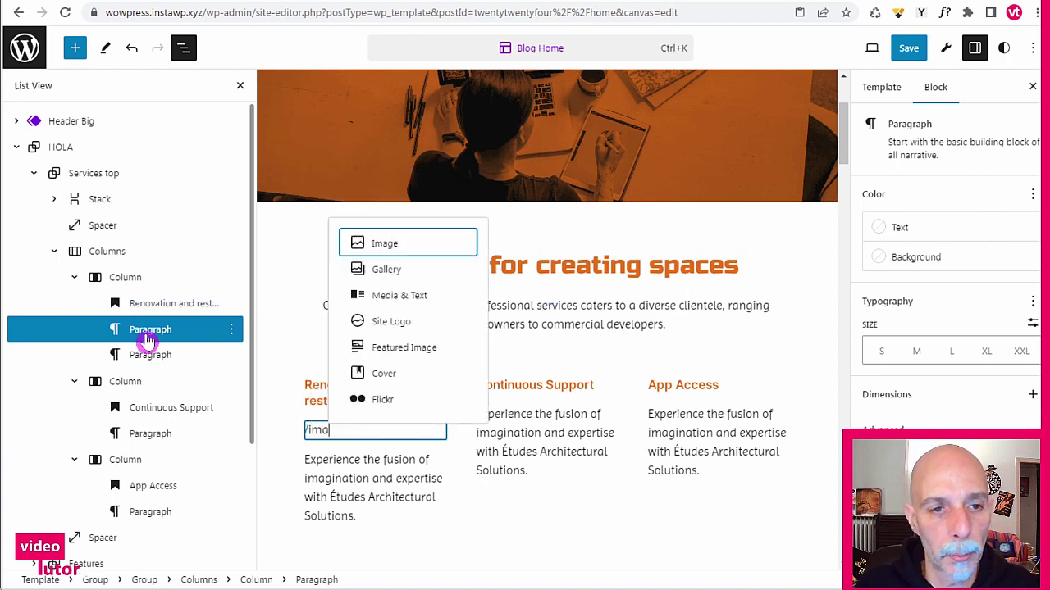
key("Return")
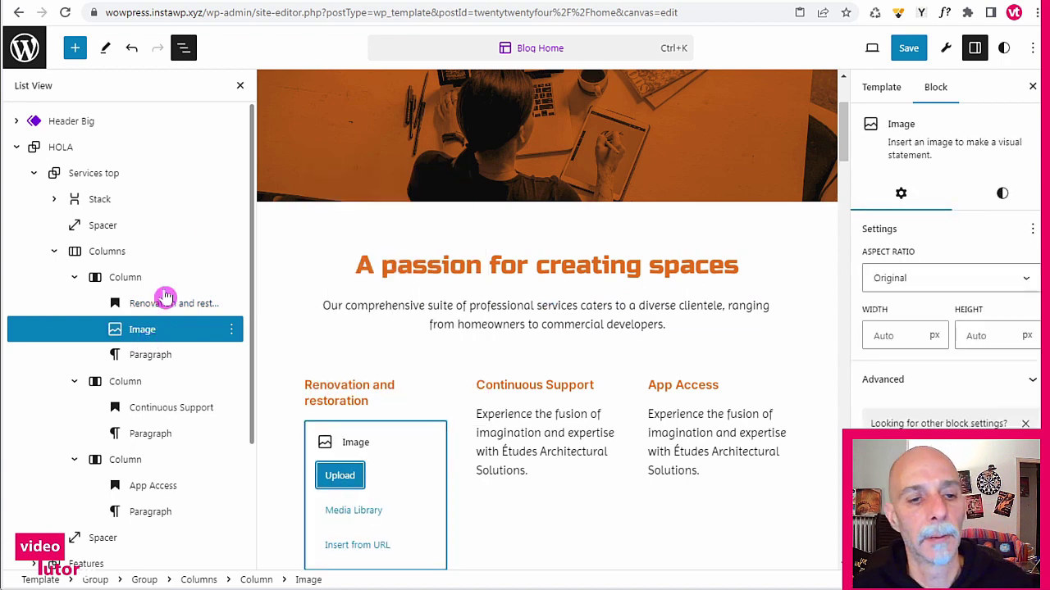
- Upload the icon images, including the bulb and water drop, to the media library and place the orange phone icon in the Image block
left_click(355, 510)
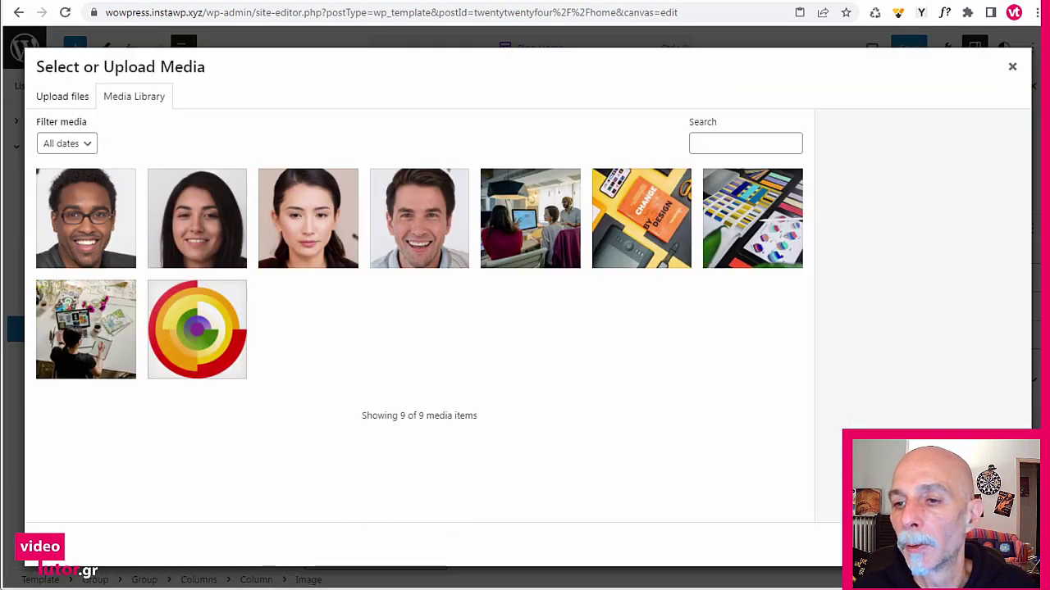
left_click_drag(684, 366, 470, 396)
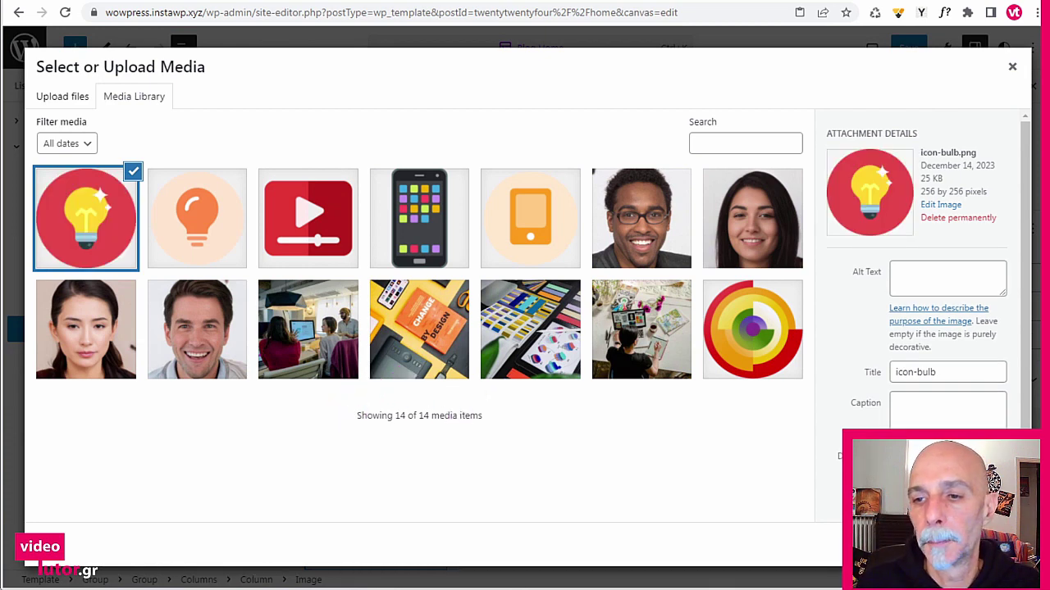
left_click_drag(626, 454, 483, 435)
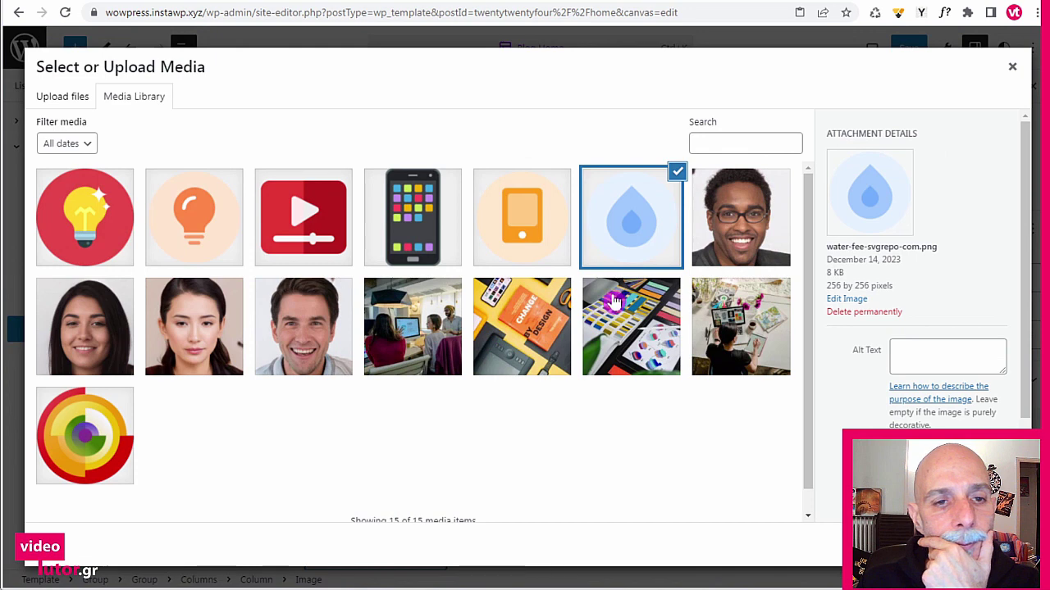
left_click(182, 228)
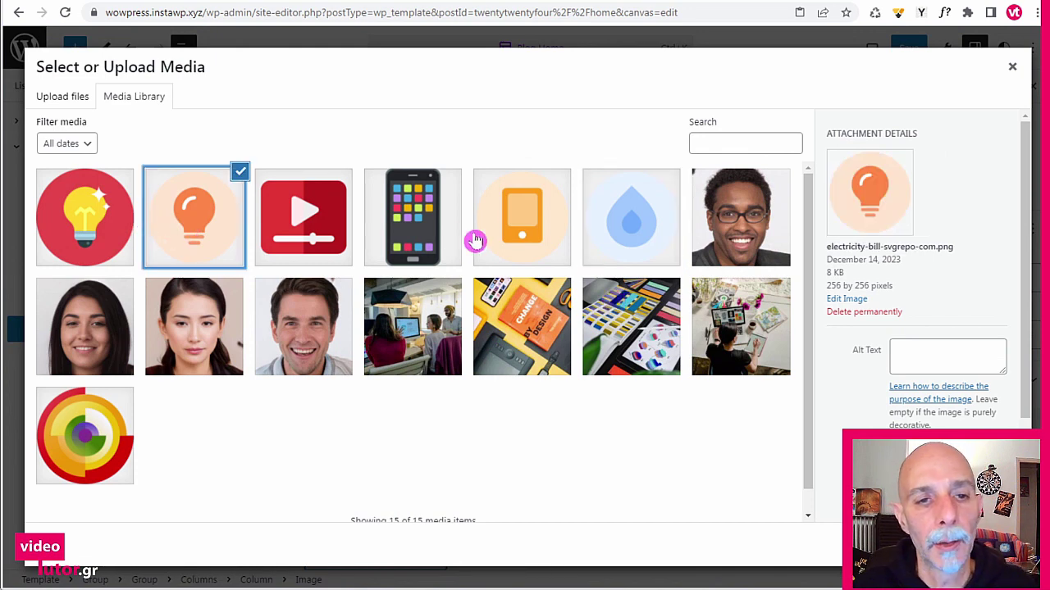
left_click(507, 231)
left_click(992, 545)
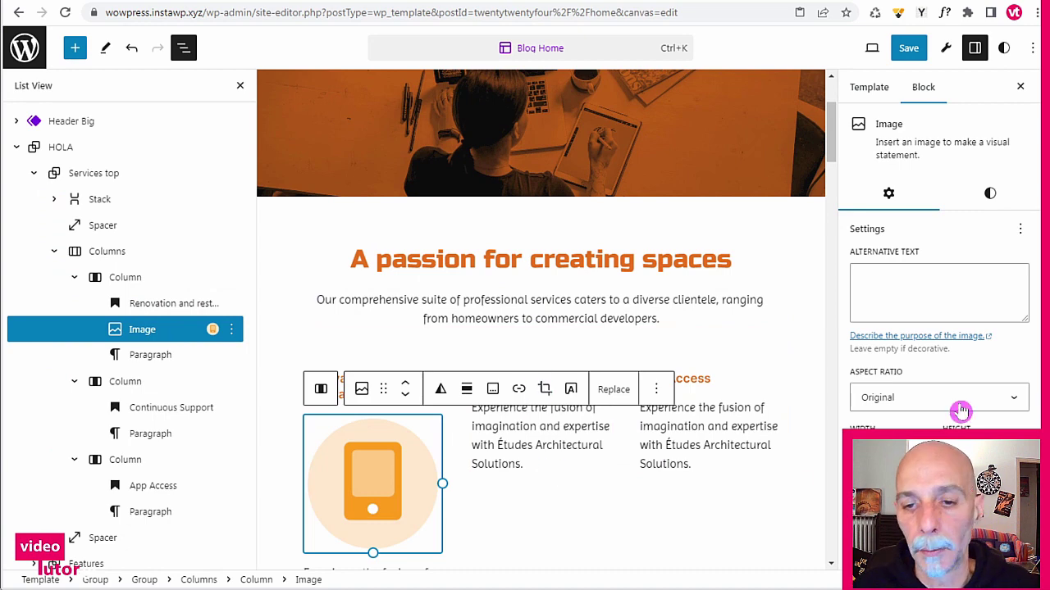
- Shrink the phone icon image in the first services column to about half its size, keeping the Original aspect ratio
scroll(603, 304, "down", 4)
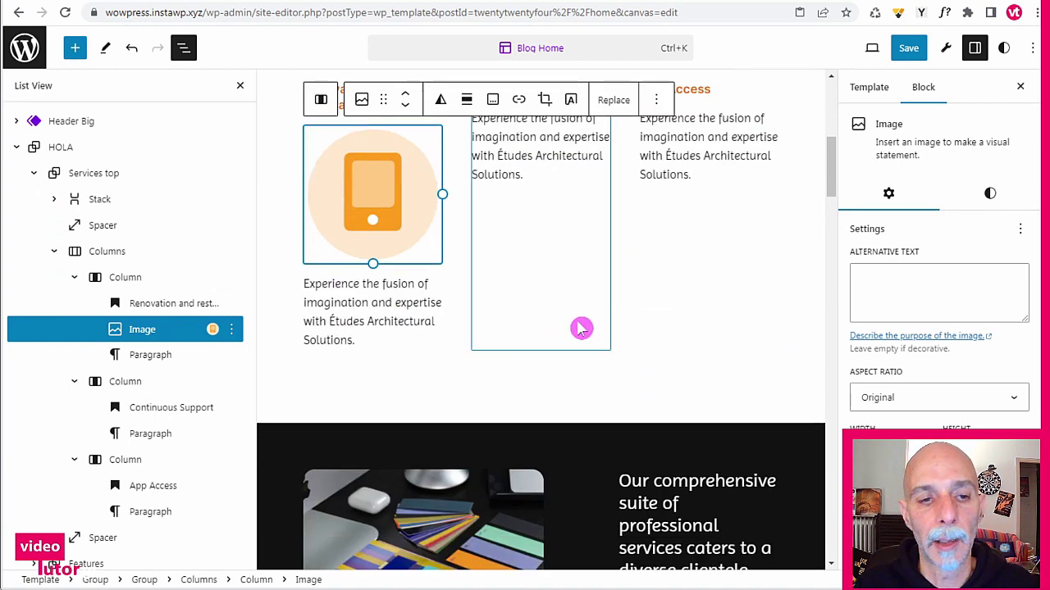
scroll(574, 333, "up", 1)
scroll(549, 357, "up", 1)
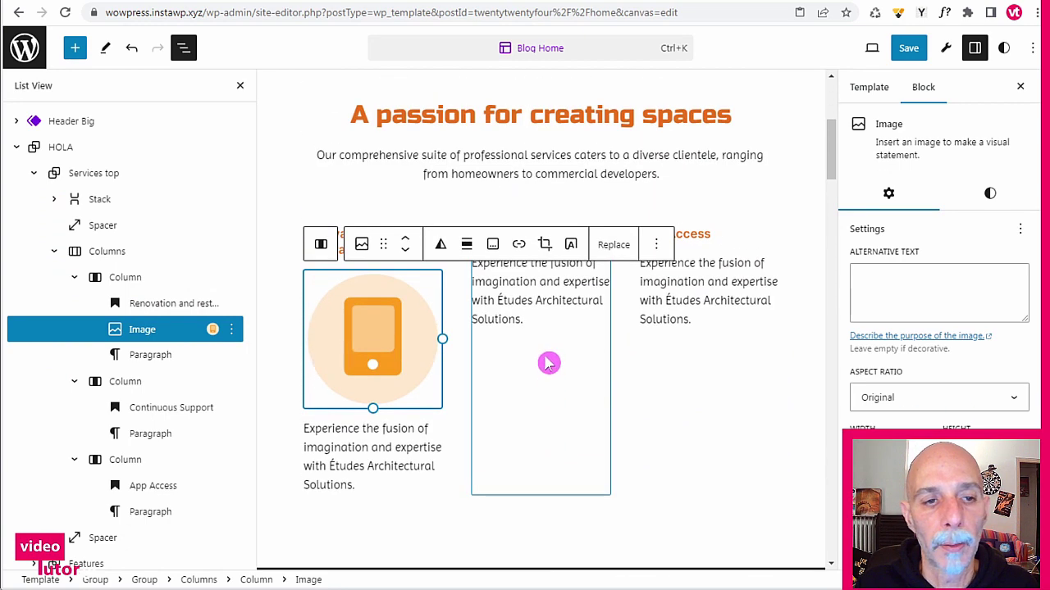
left_click(239, 90)
scroll(386, 232, "down", 3)
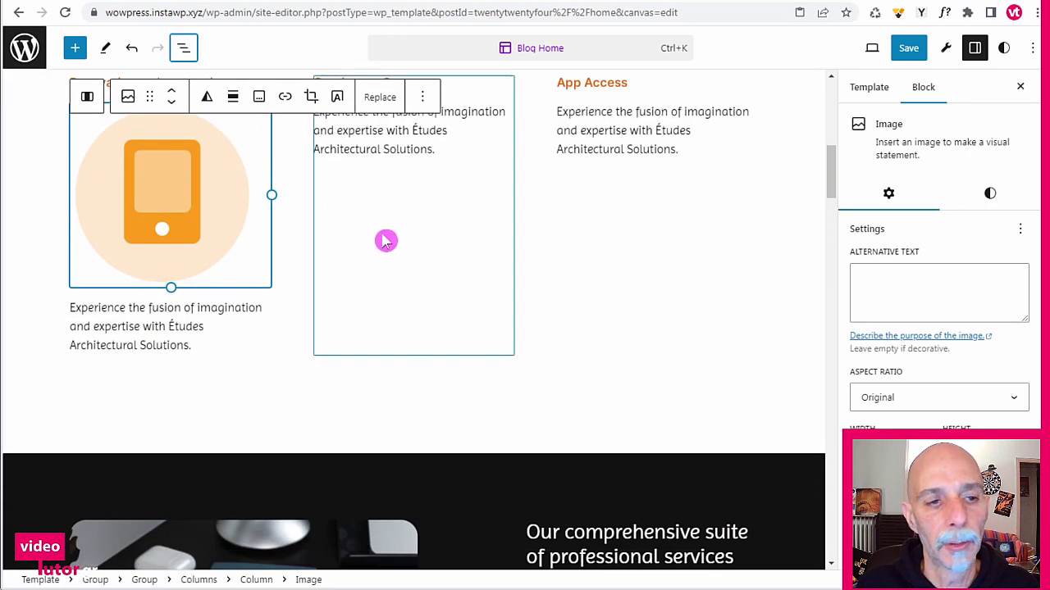
scroll(369, 244, "up", 3)
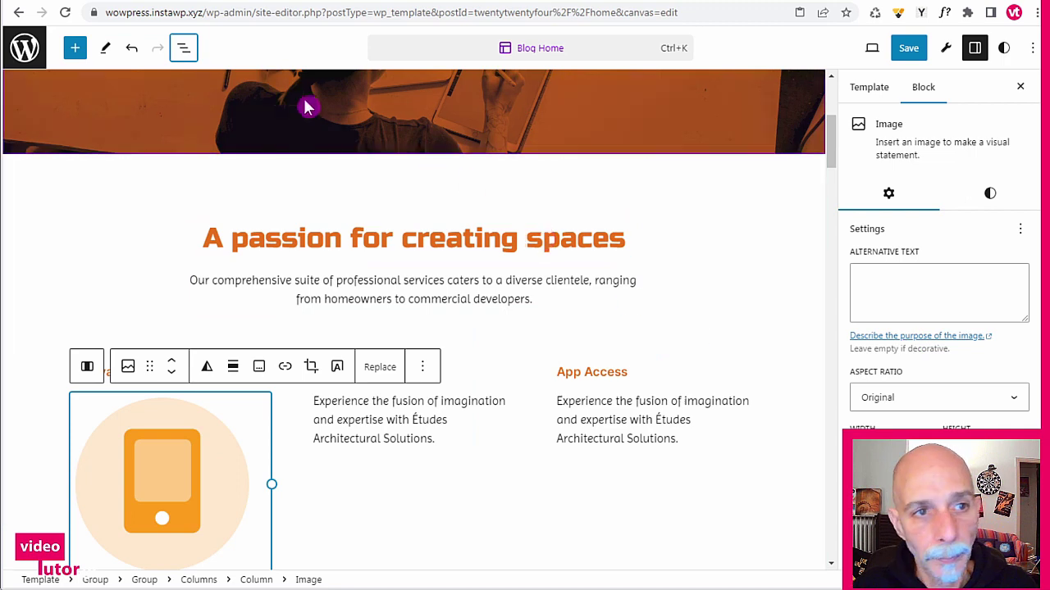
left_click(184, 48)
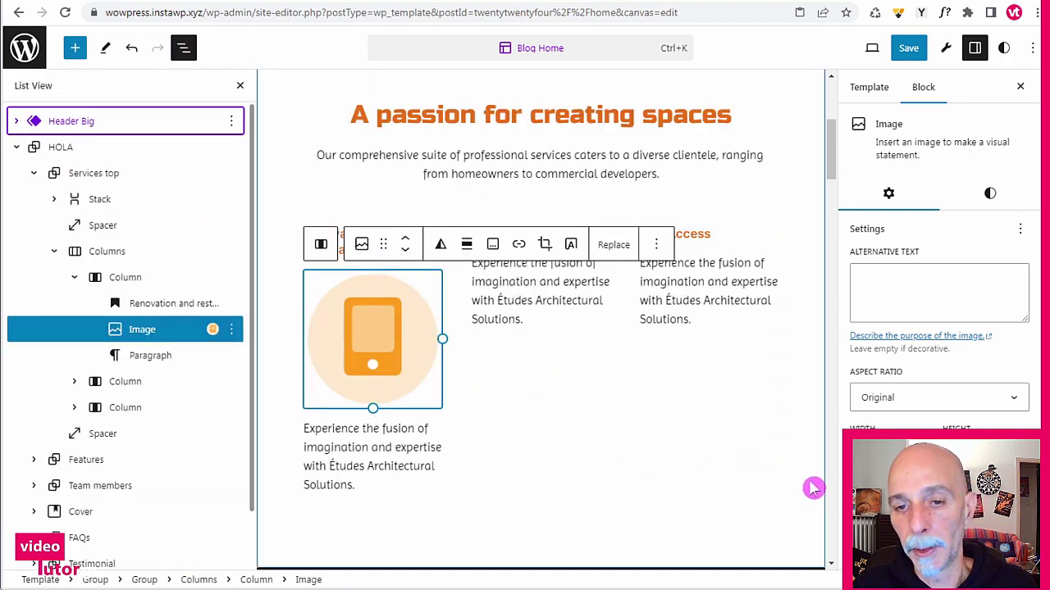
left_click(899, 398)
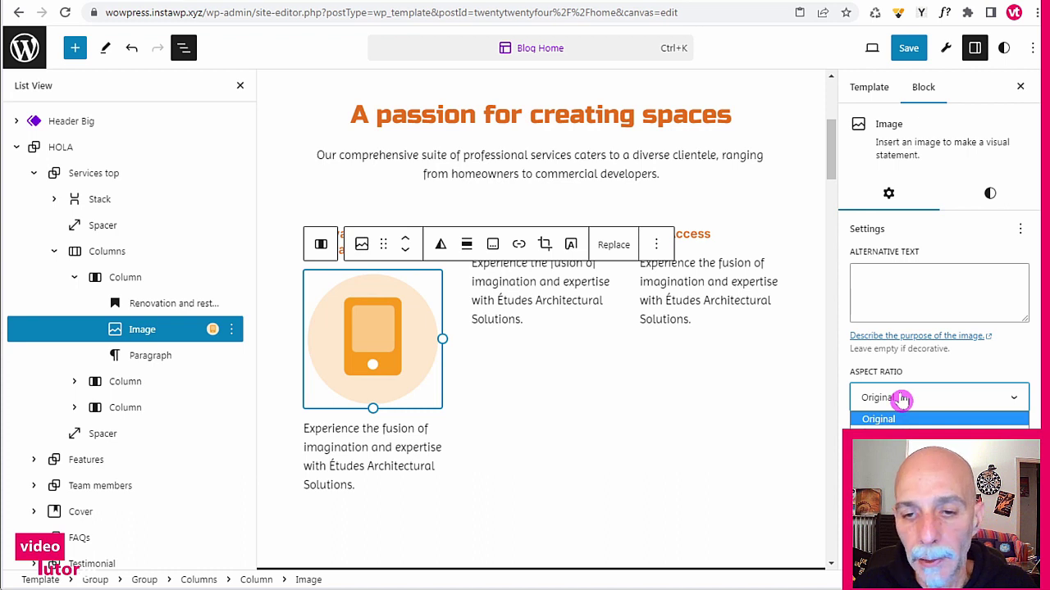
left_click(920, 369)
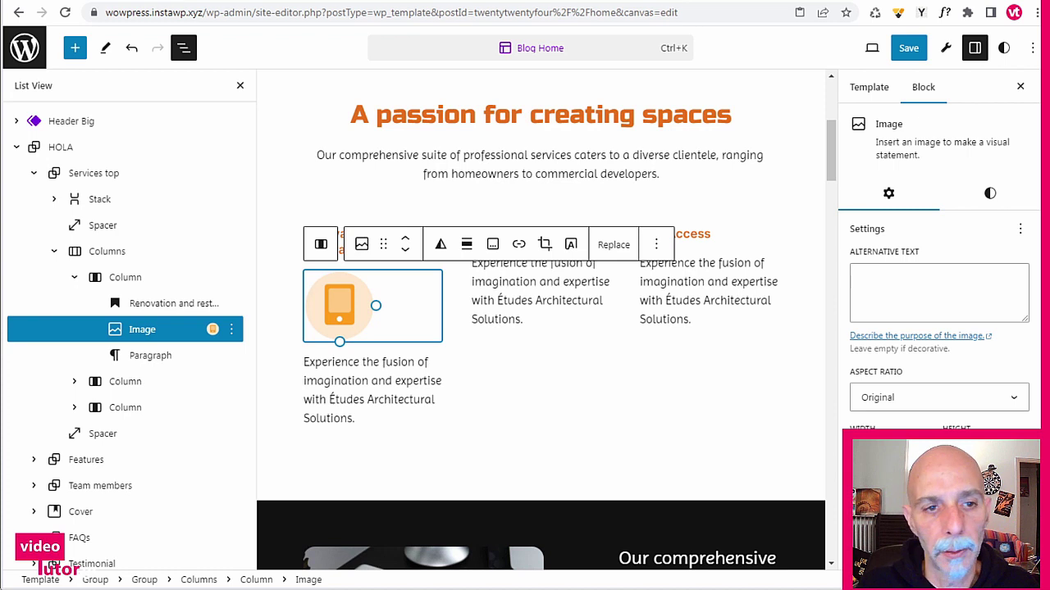
- Centre-align the phone icon in the first services column and copy its Image block
left_click(467, 248)
left_click(503, 343)
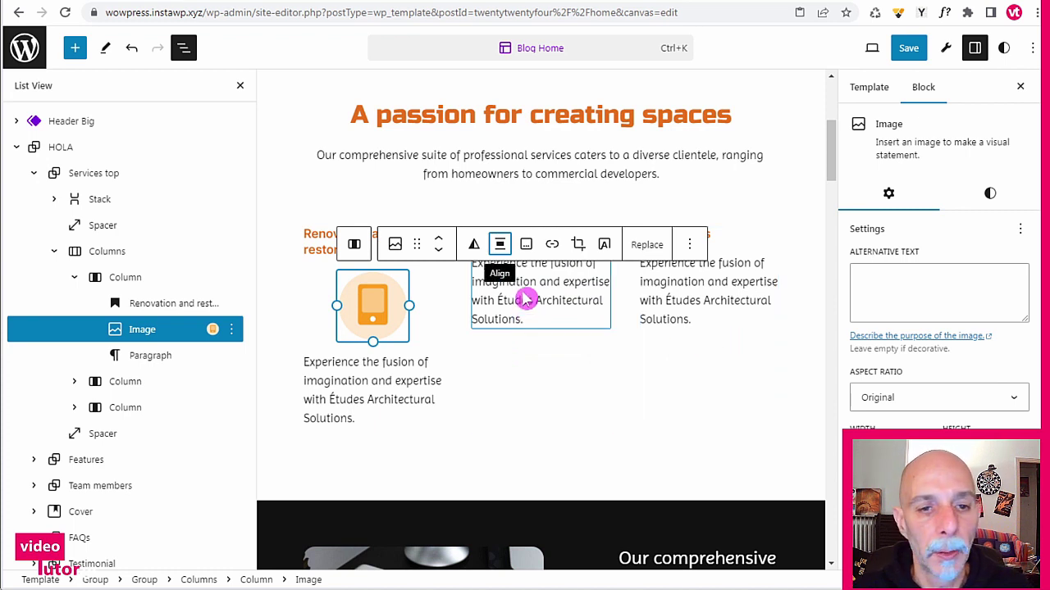
left_click(541, 353)
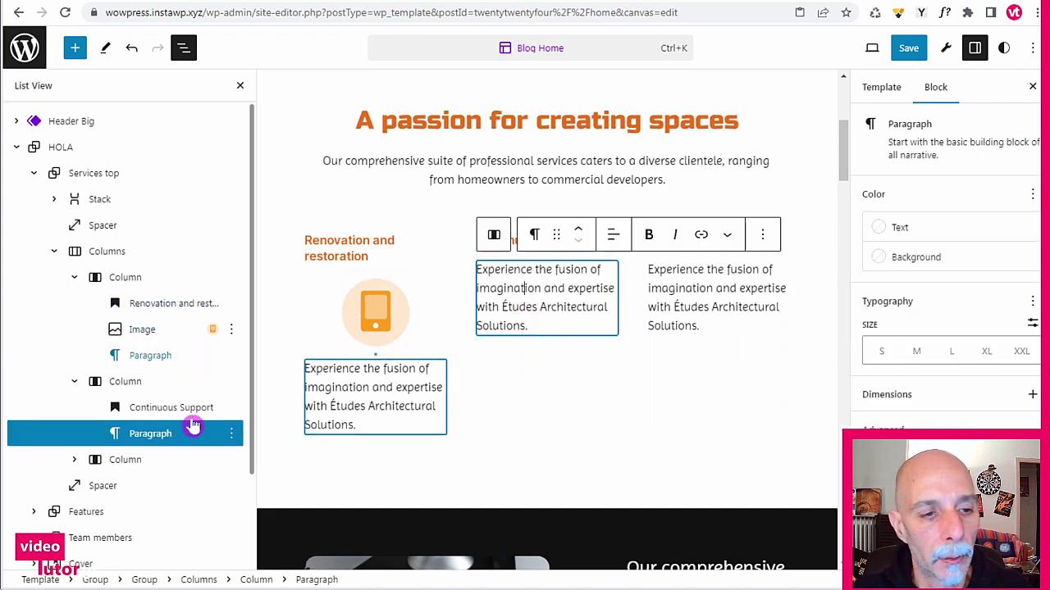
left_click(232, 436)
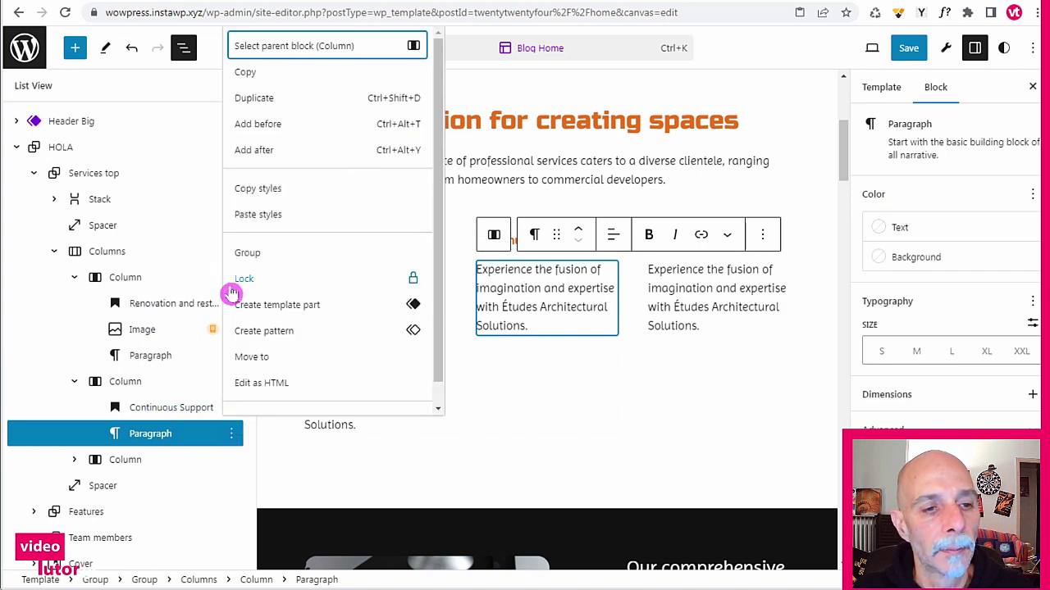
left_click(150, 330)
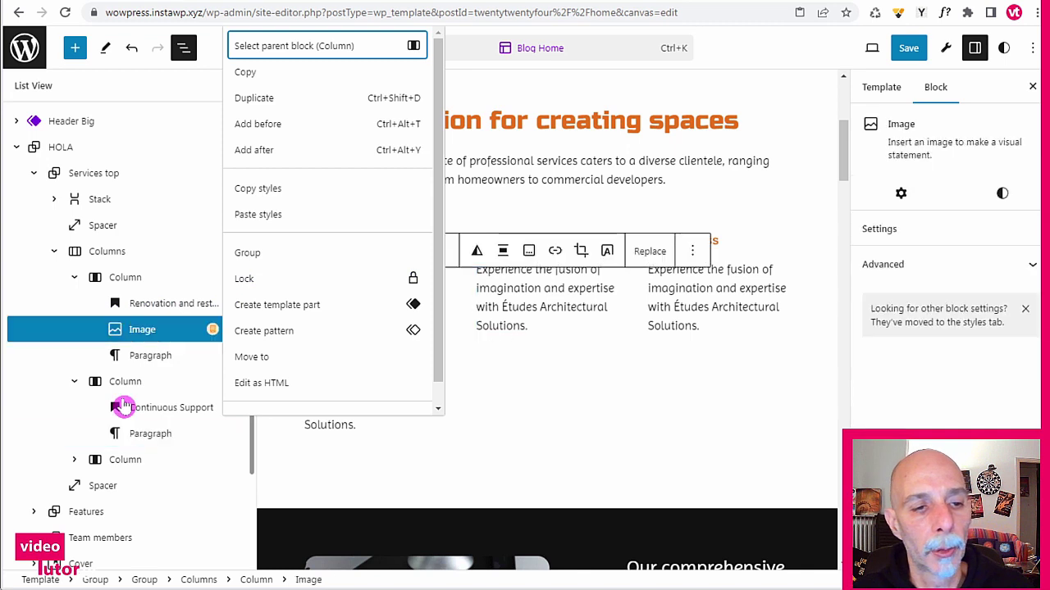
key("ctrl+c")
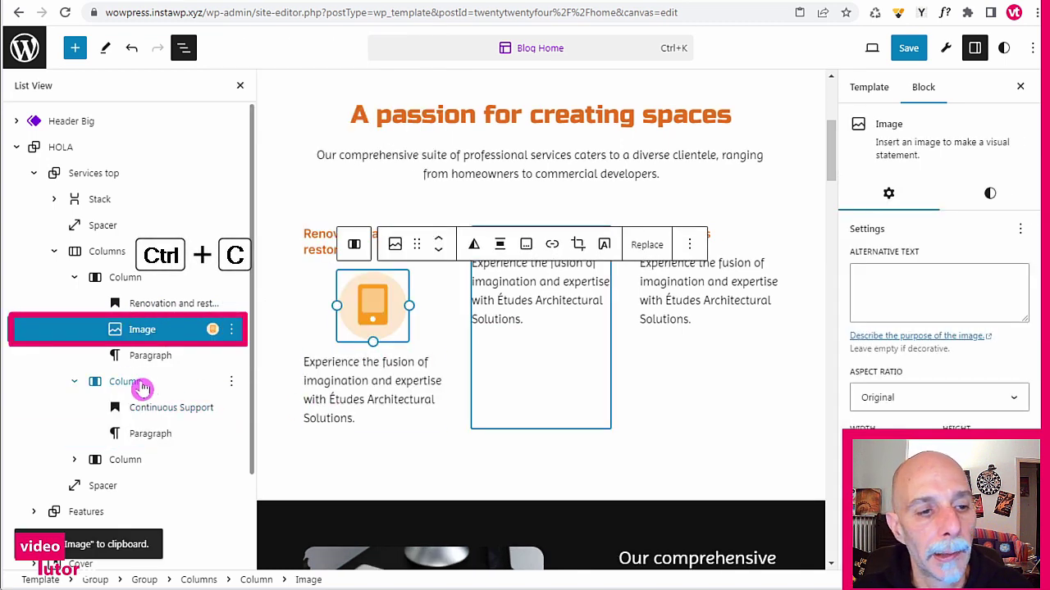
- Paste the copied Image block into the Continuous Support column and place it between the heading and the paragraph
left_click(139, 383)
key("ctrl+v")
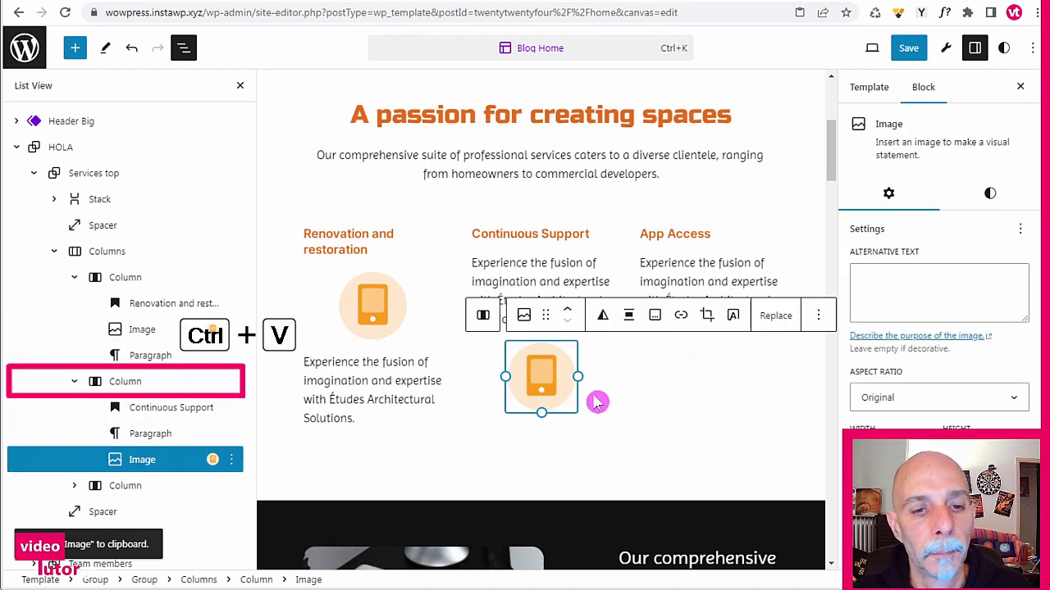
left_click_drag(163, 459, 199, 422)
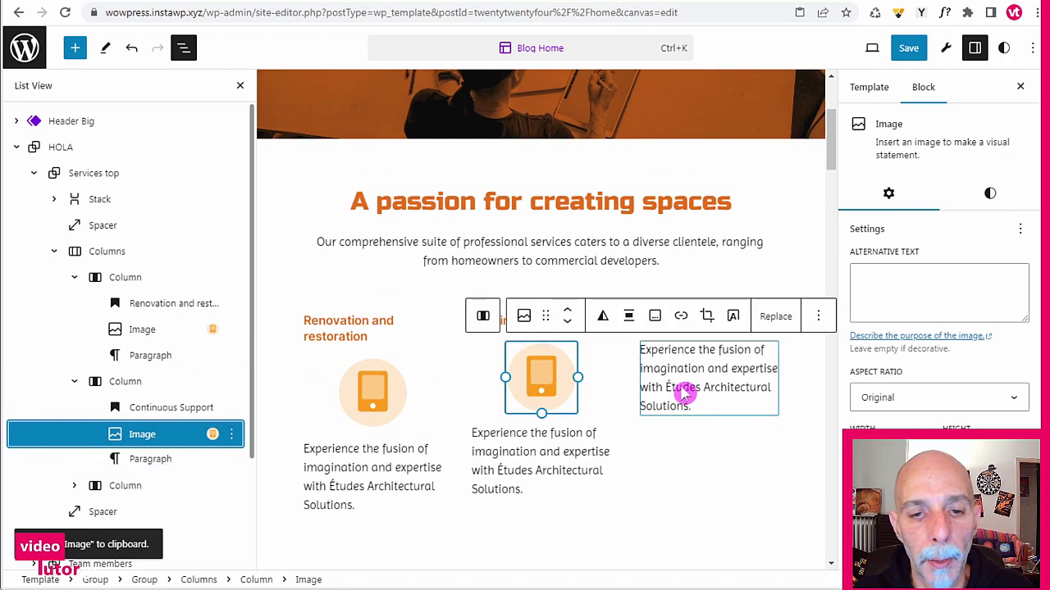
- Paste the phone Image block into the App Access column and move it above the paragraph, directly after the heading
scroll(138, 345, "down", 3)
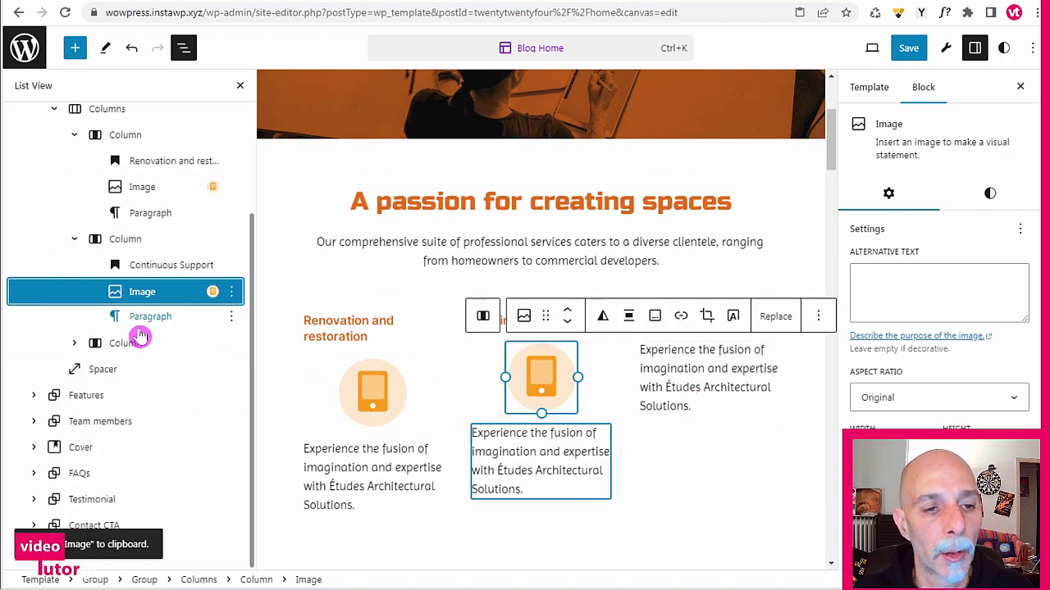
left_click(123, 343)
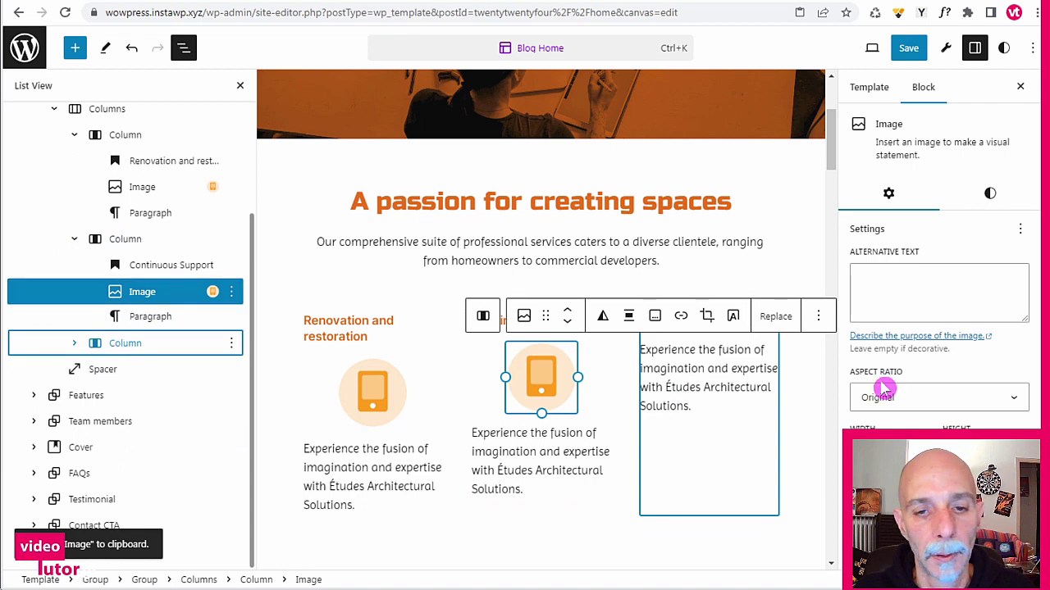
key("ctrl+v")
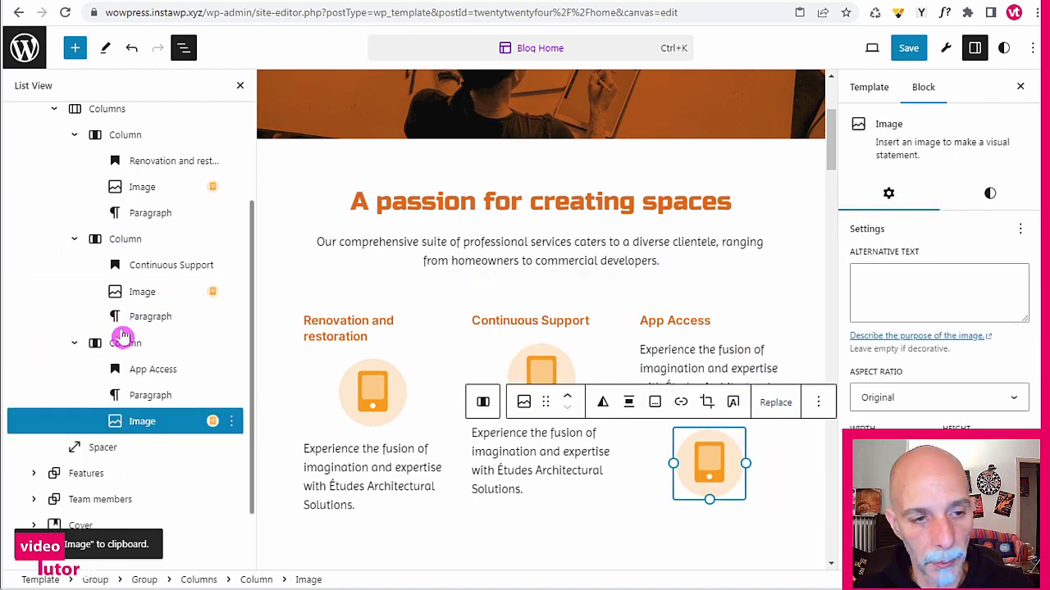
scroll(123, 336, "down", 2)
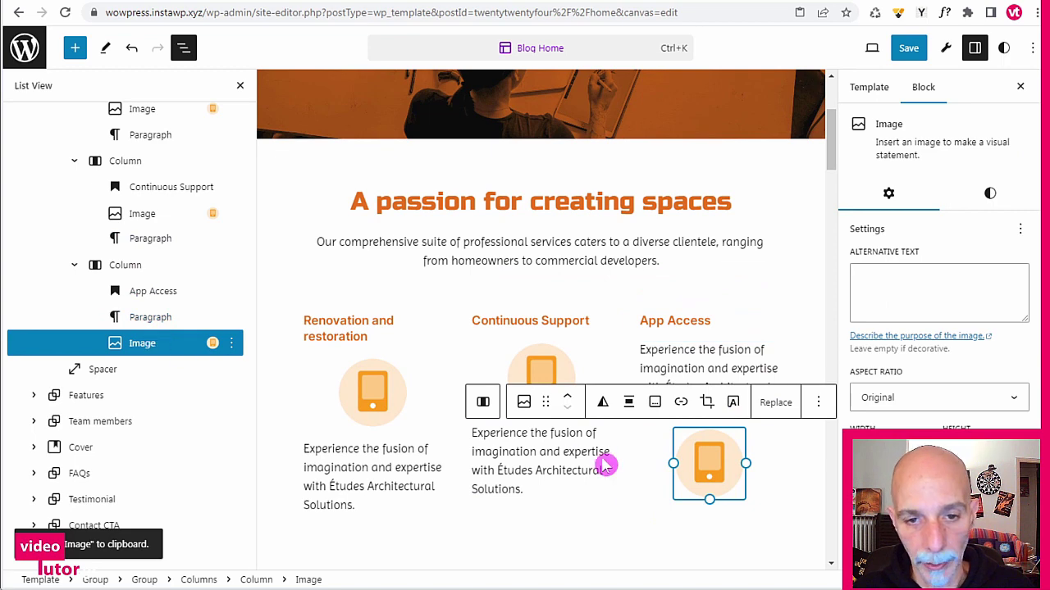
left_click_drag(178, 344, 156, 349)
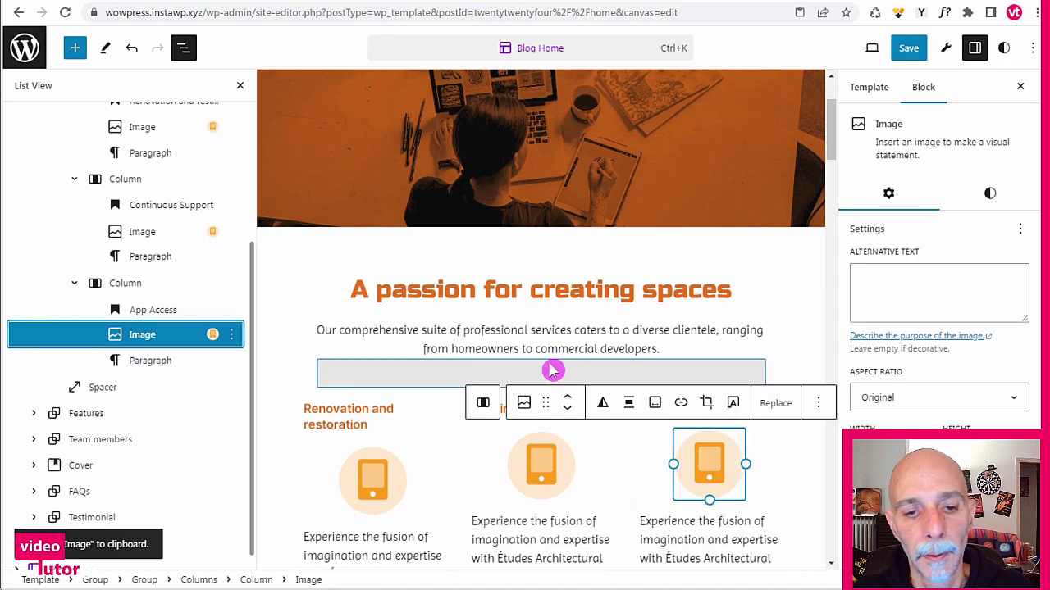
- Close the block list and replace the Continuous Support column's icon with the blue water drop image, water-fee-svgrepo-com.png, from the media library
scroll(567, 300, "down", 3)
left_click(375, 275)
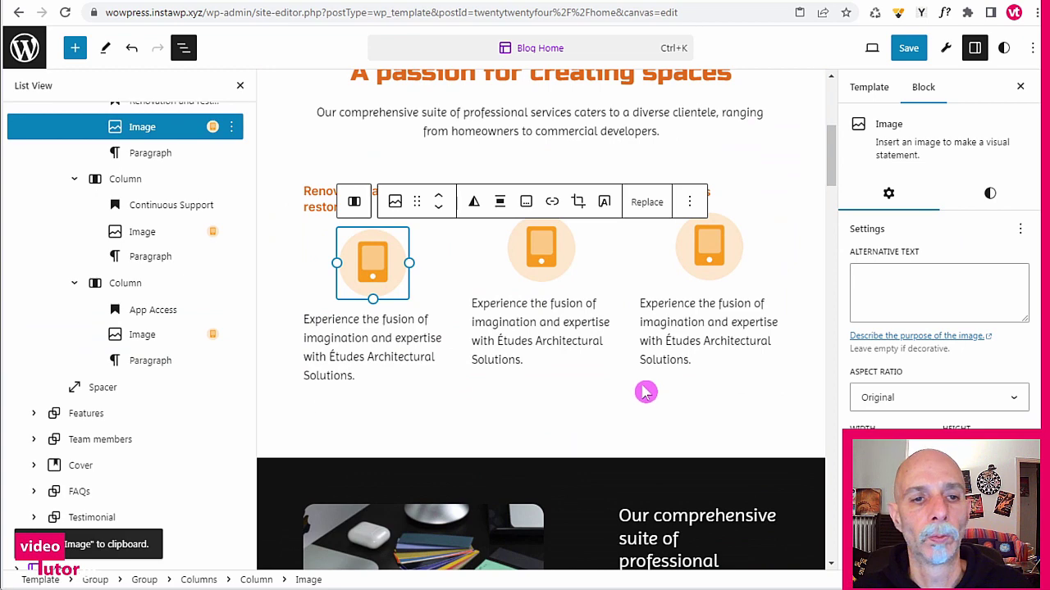
left_click(243, 87)
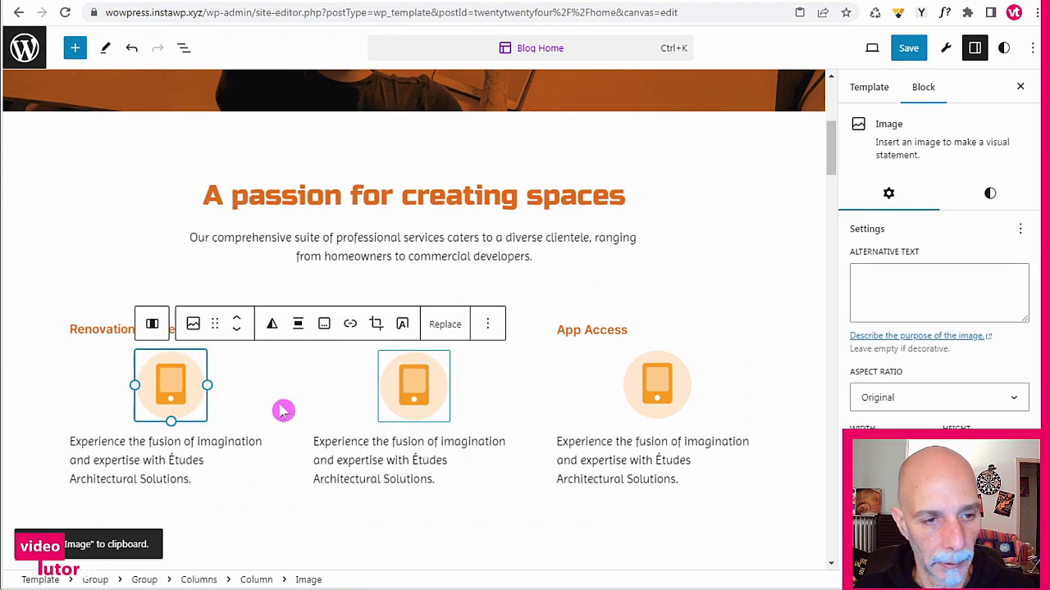
left_click(414, 381)
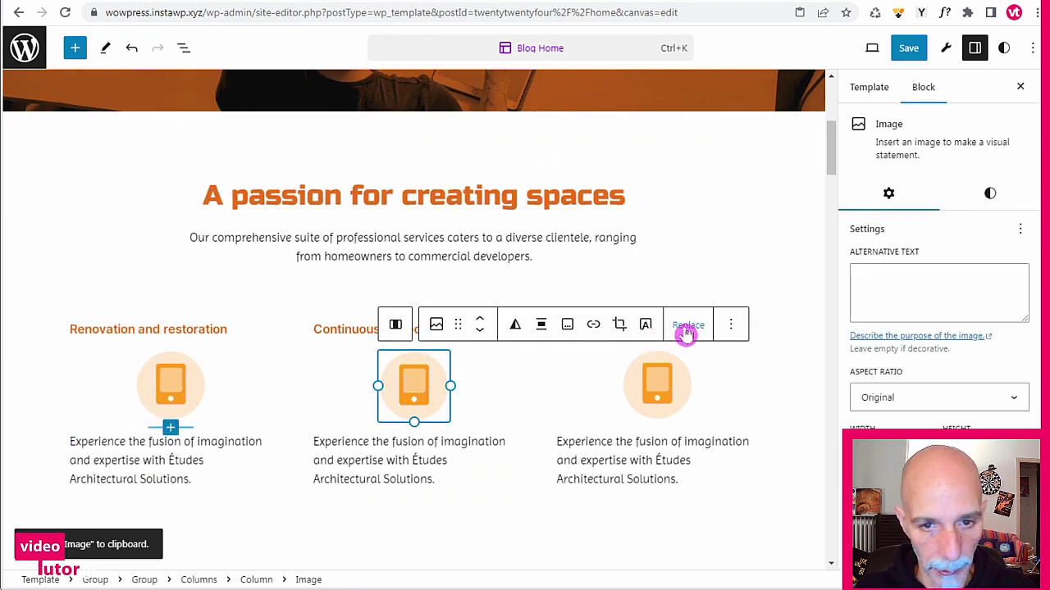
left_click(686, 326)
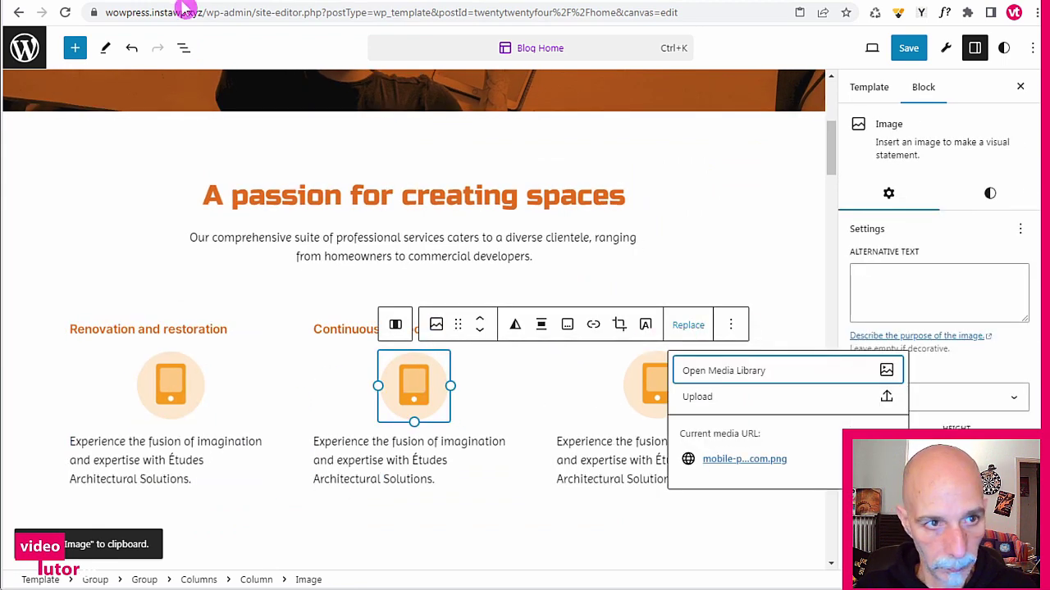
left_click(715, 372)
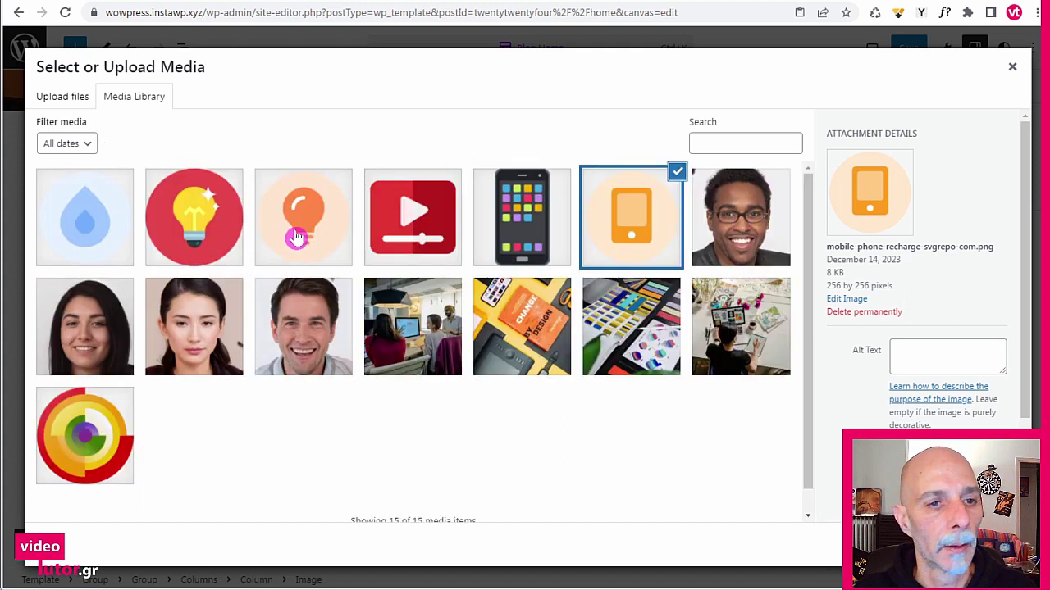
left_click(88, 242)
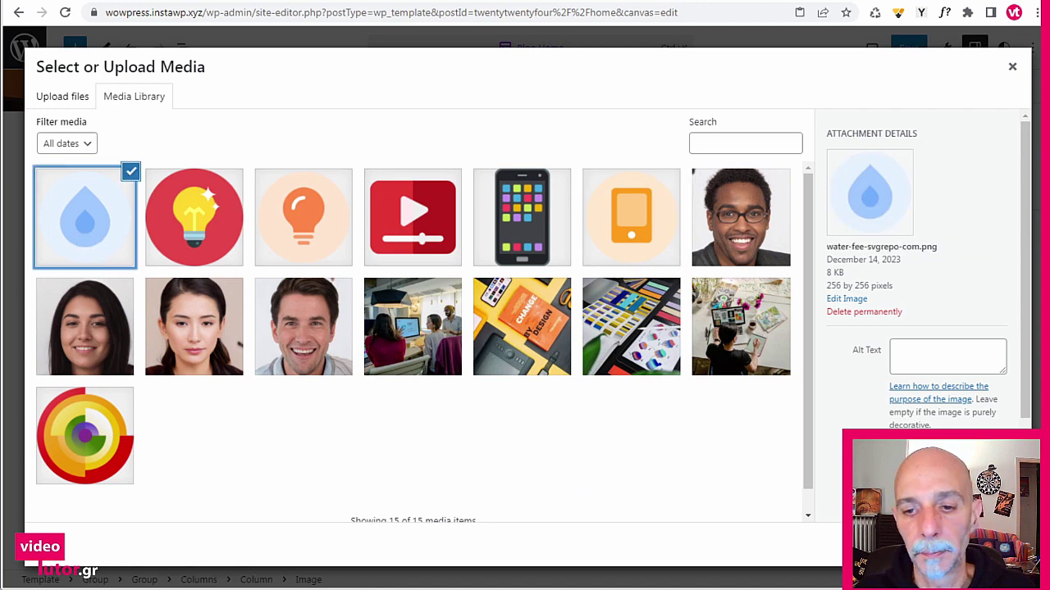
left_click(988, 543)
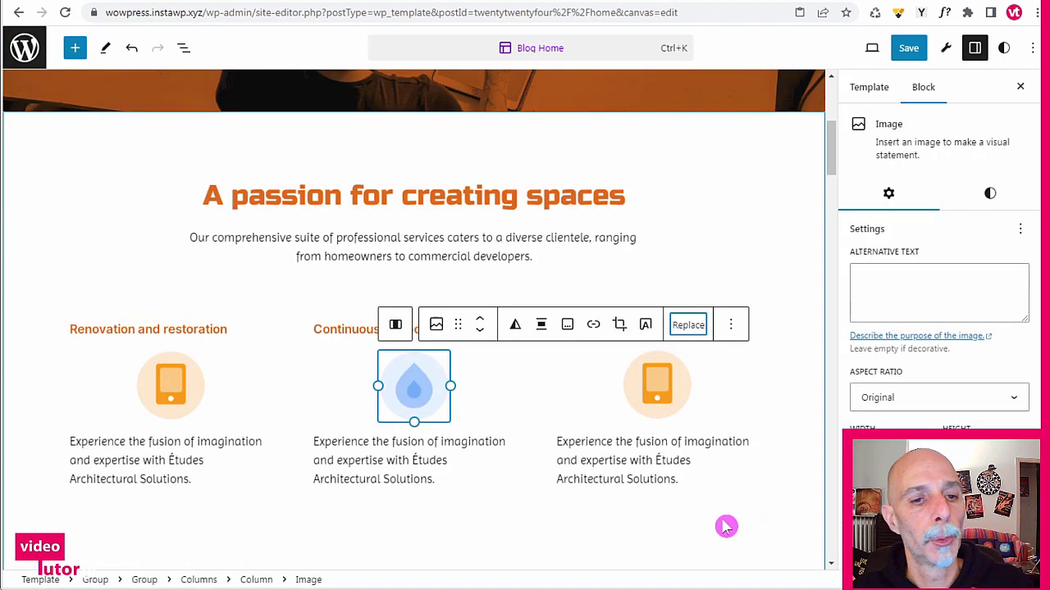
- Replace the App Access column's icon with the orange light bulb image, electricity-bill-svgrepo-com.png, from the media library
left_click(661, 401)
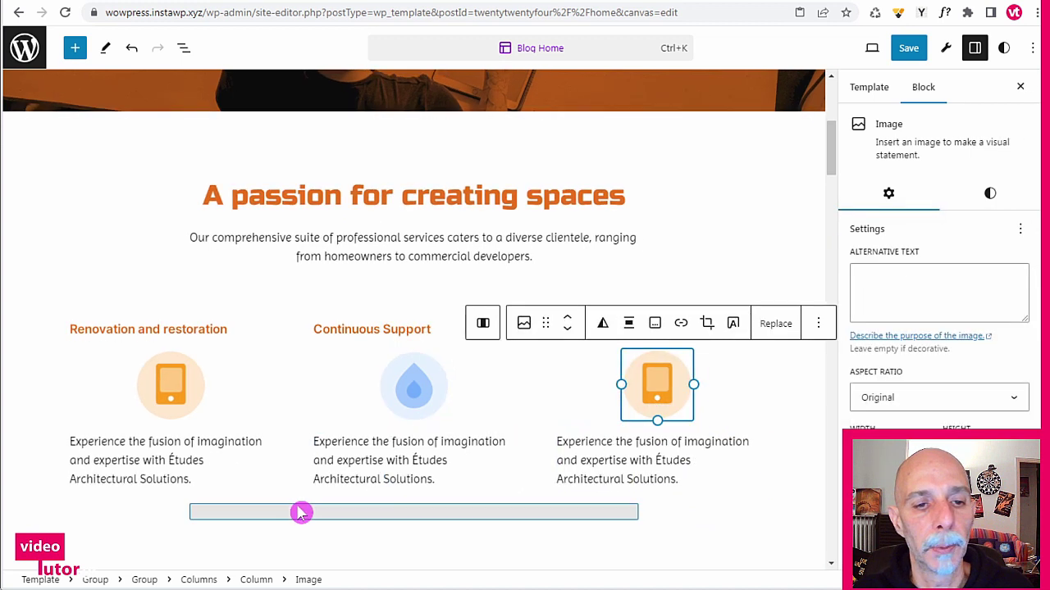
left_click(764, 324)
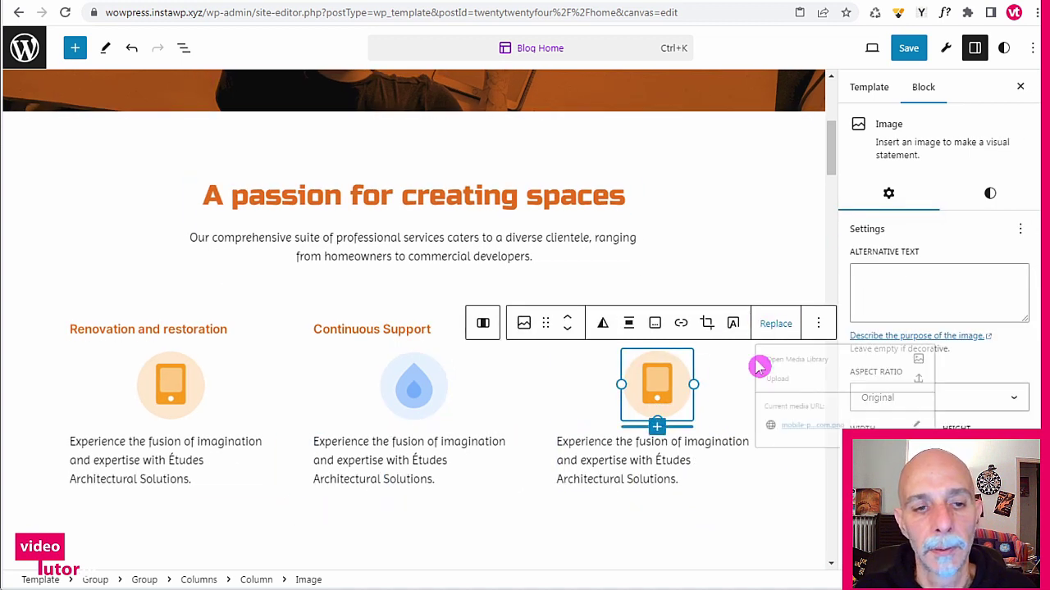
left_click(826, 370)
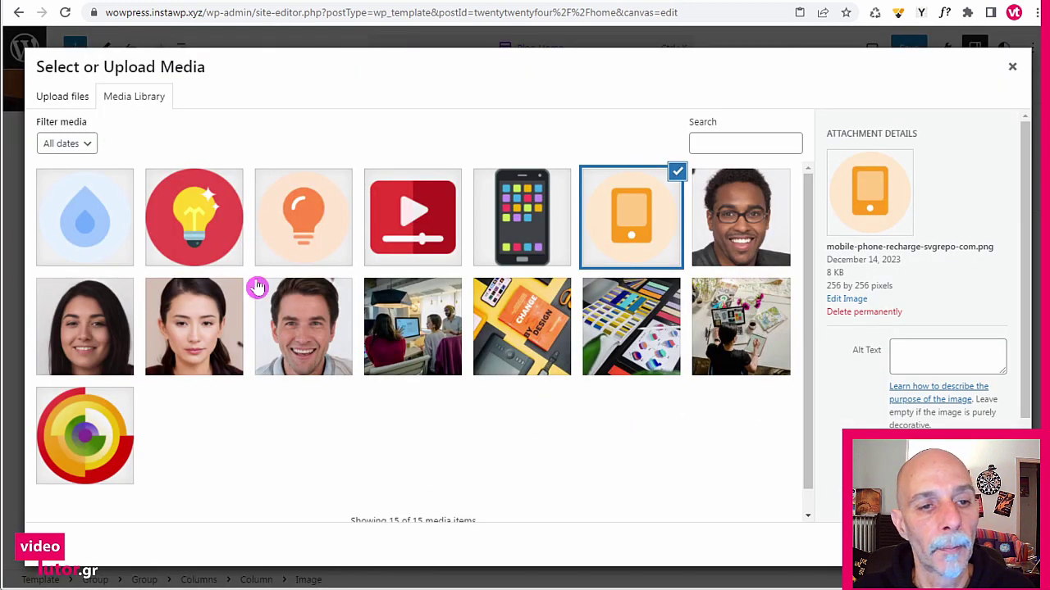
left_click(305, 234)
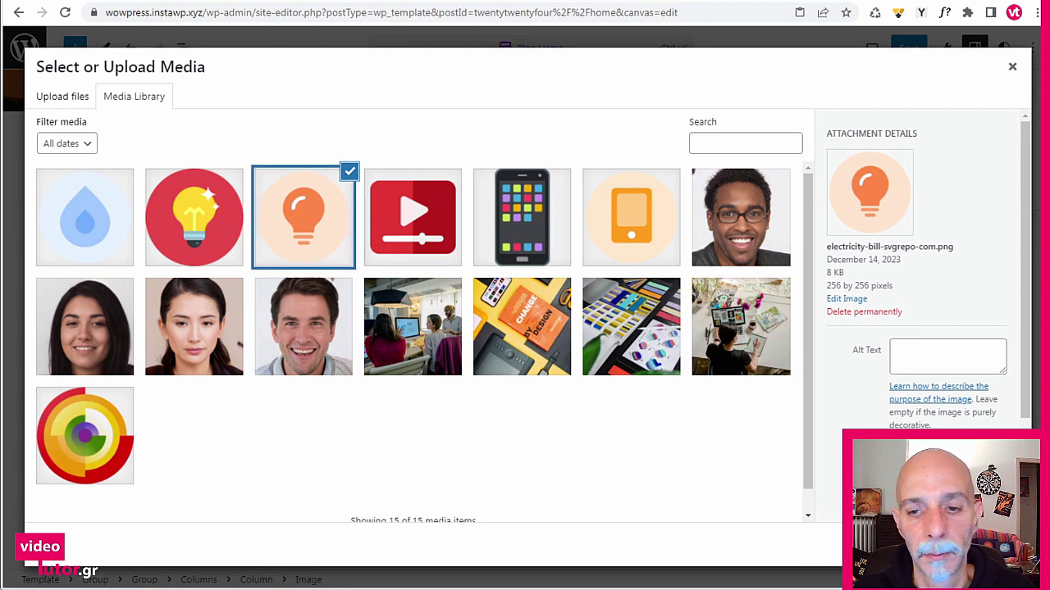
left_click(980, 544)
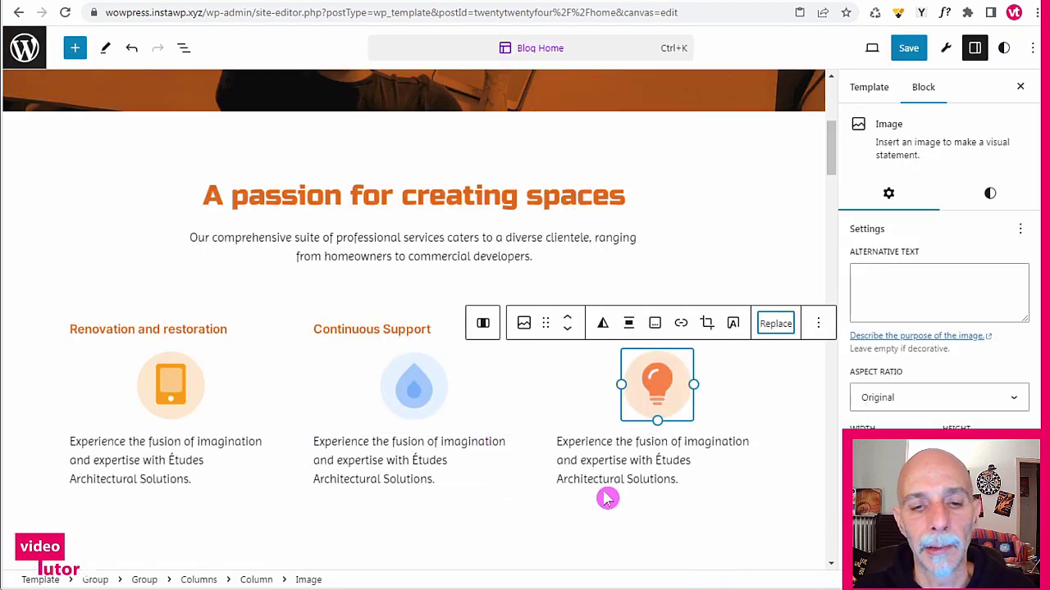
- Review the page from the header image down to the three services columns, checking the icons under each heading
scroll(525, 416, "up", 4)
scroll(520, 416, "down", 4)
scroll(450, 359, "up", 5)
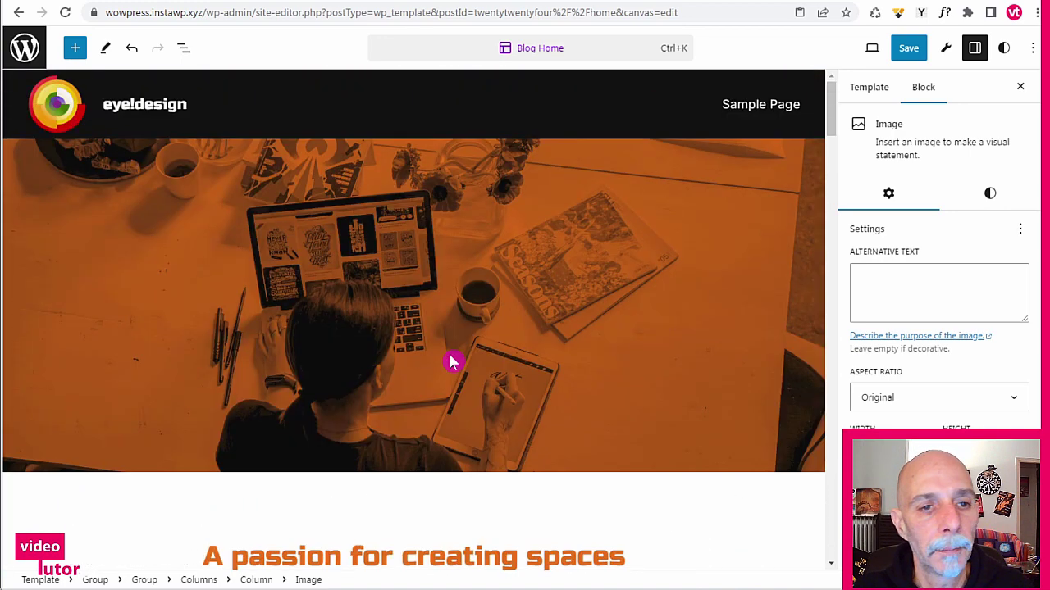
scroll(454, 361, "down", 4)
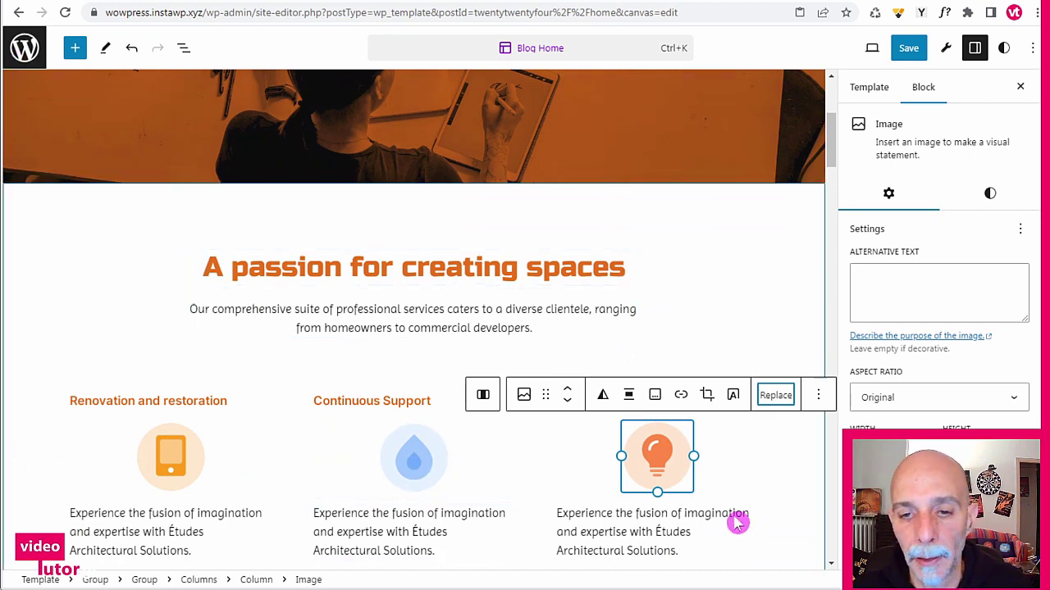
left_click(439, 469)
left_click(169, 460)
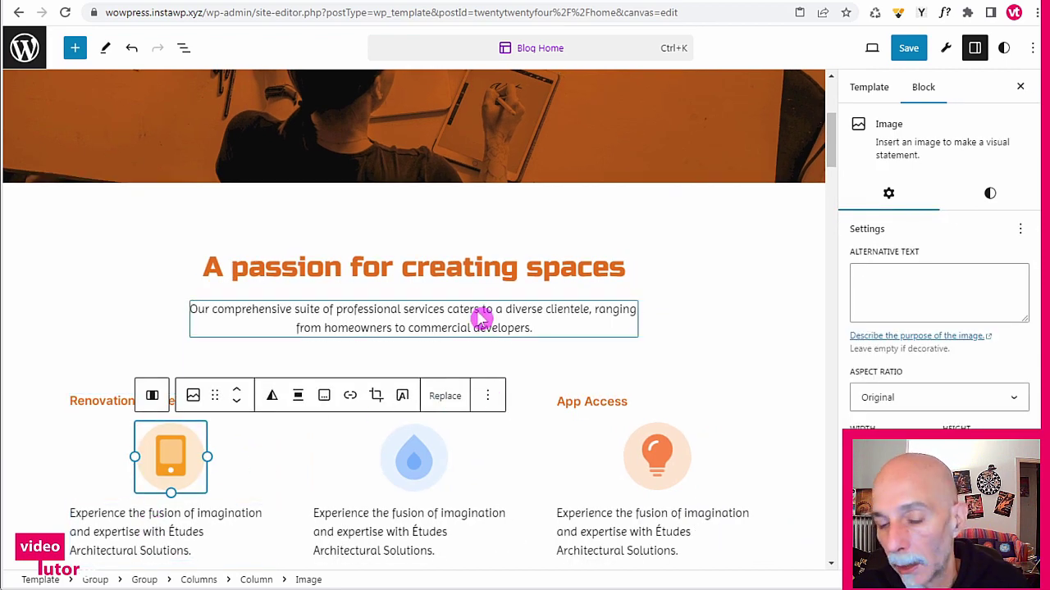
scroll(481, 329, "down", 3)
scroll(478, 341, "up", 4)
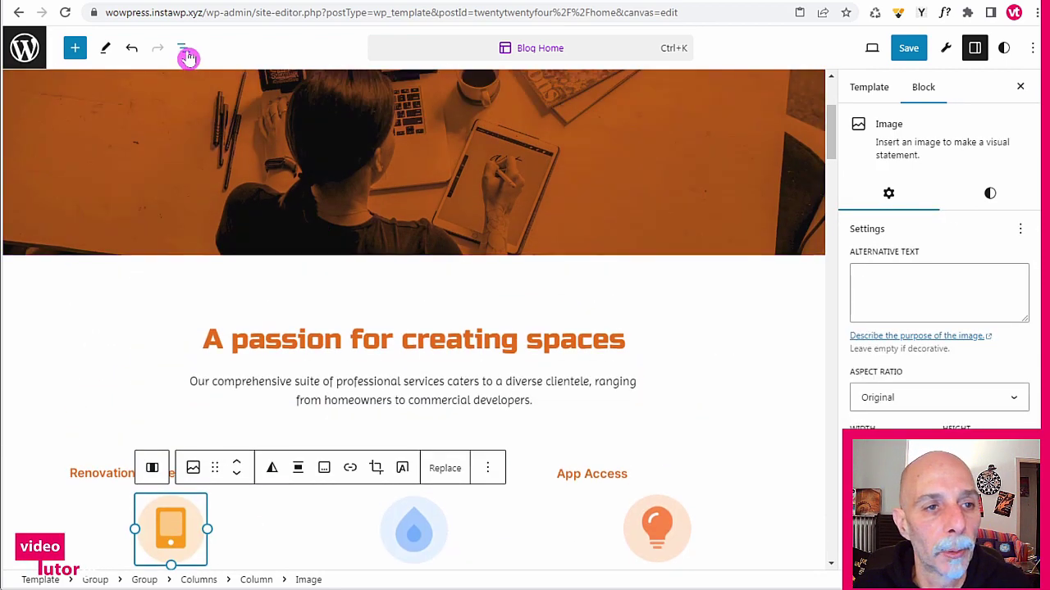
- Reopen the block list and save the changes to the Blog Home template
left_click(183, 48)
left_click(909, 54)
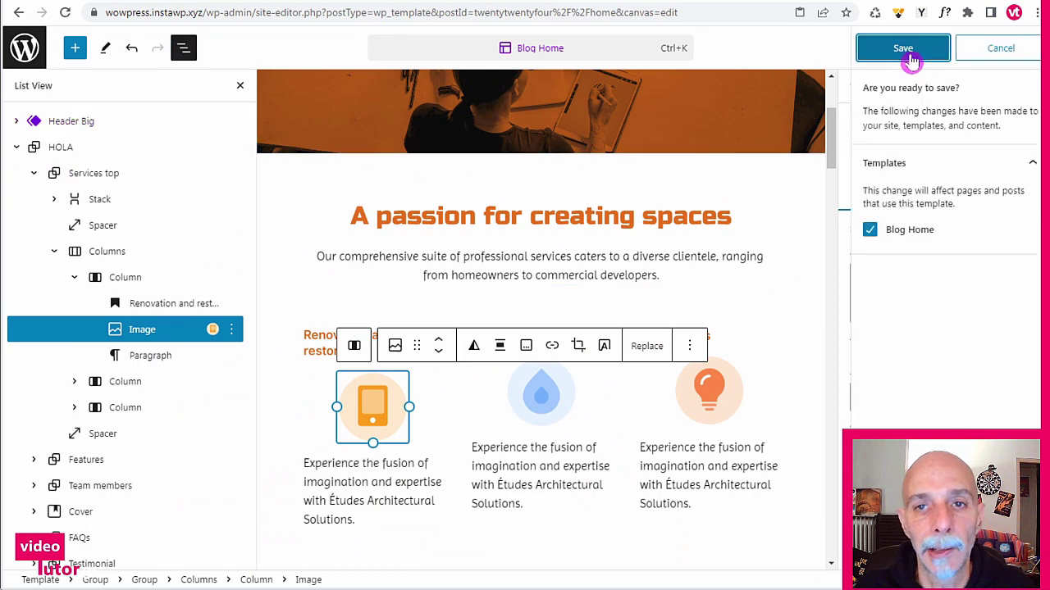
left_click(909, 49)
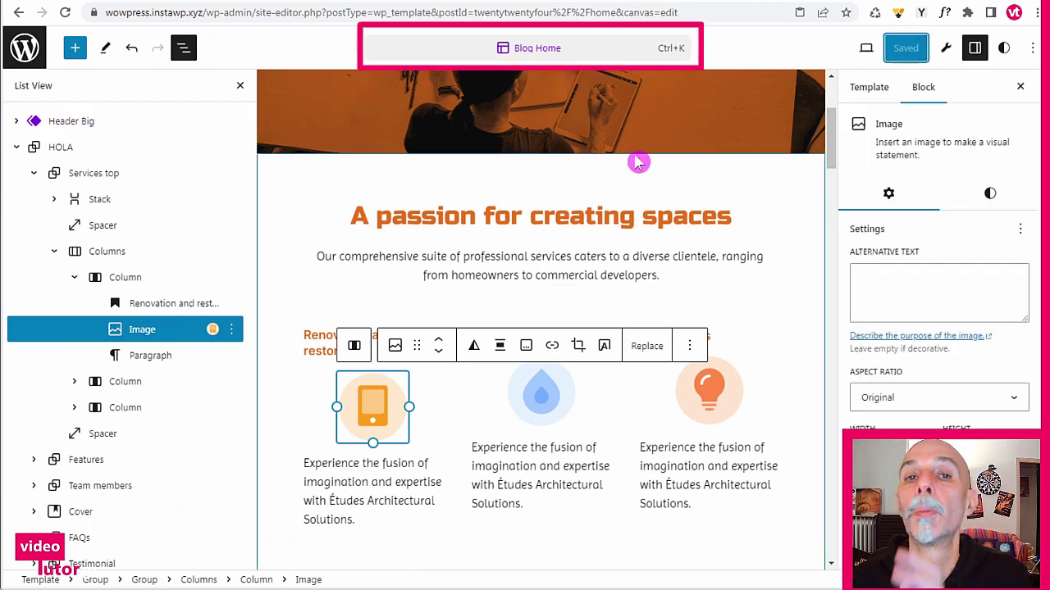
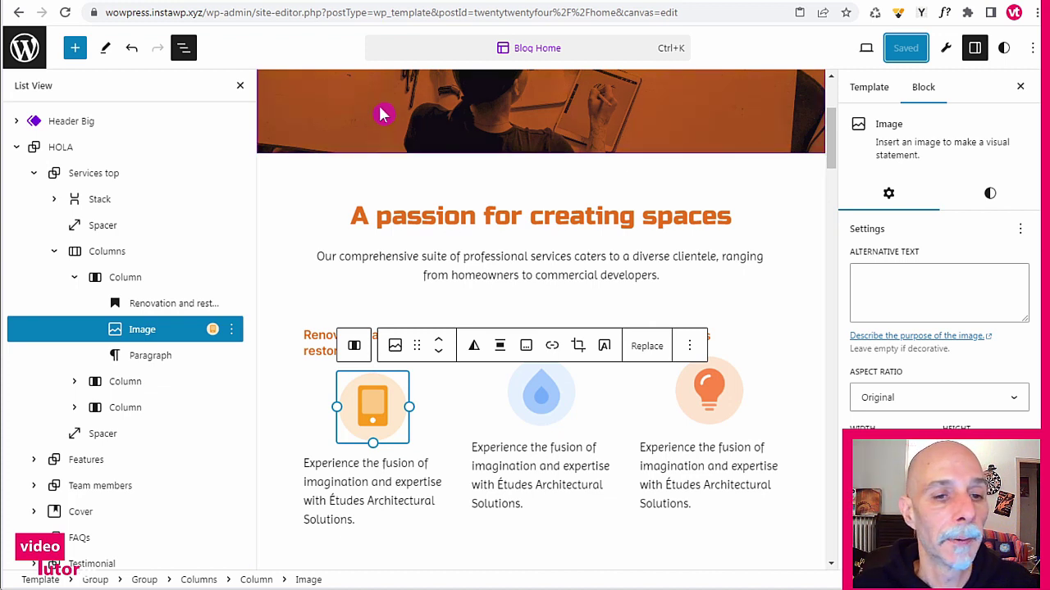
left_click(17, 147)
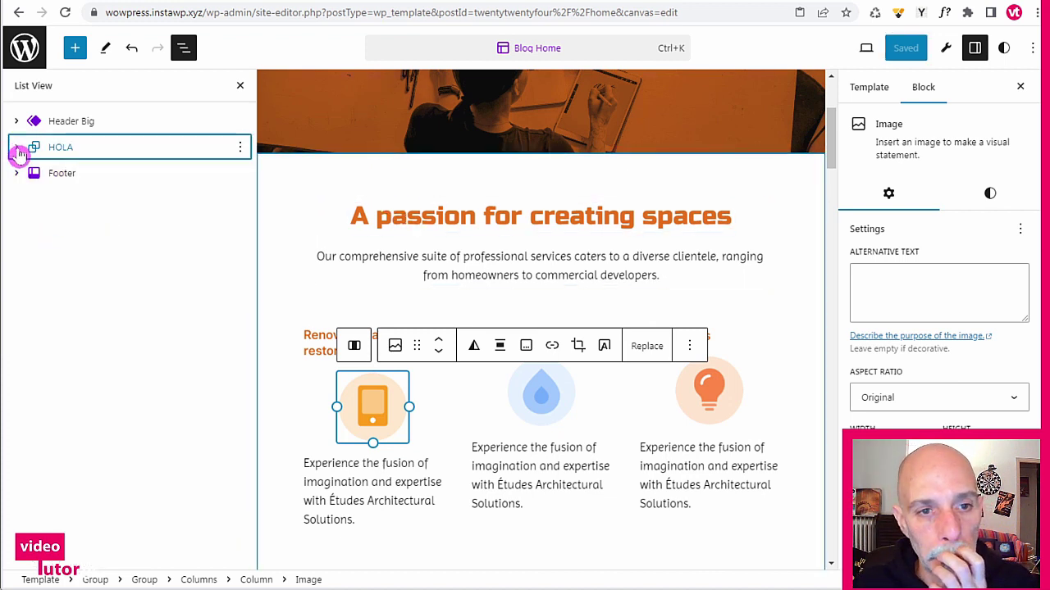
left_click(16, 147)
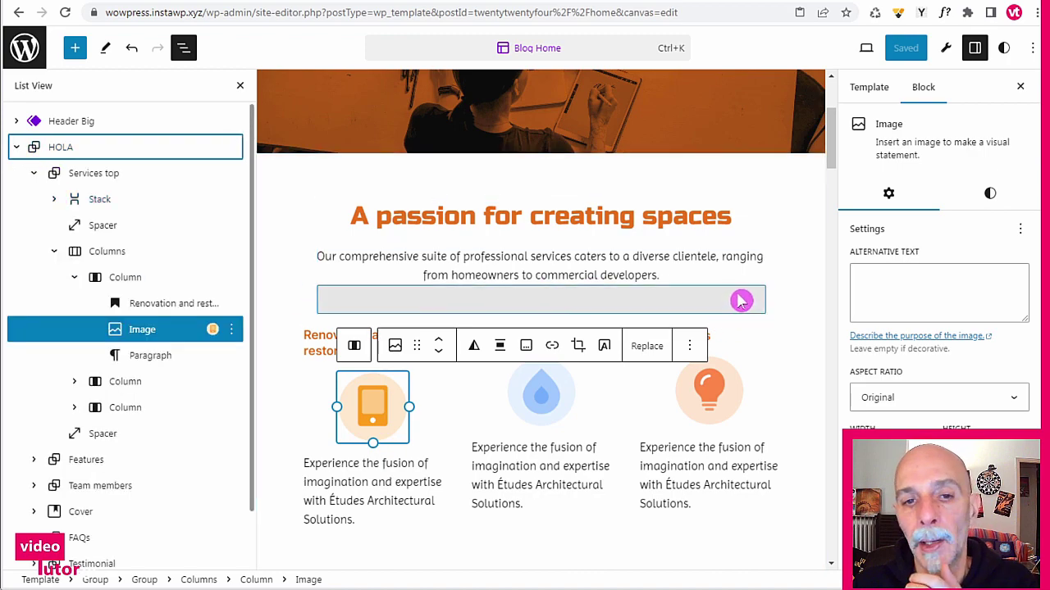
scroll(741, 301, "down", 3)
scroll(741, 301, "up", 5)
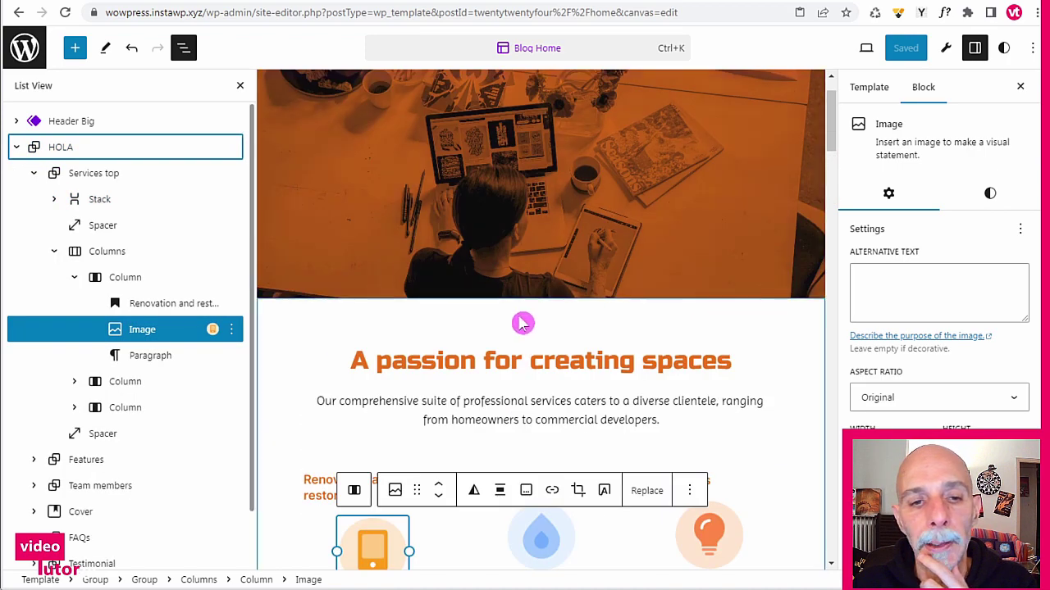
- Select the Services top group and set its vertical padding to 4 in its style settings
left_click(388, 420)
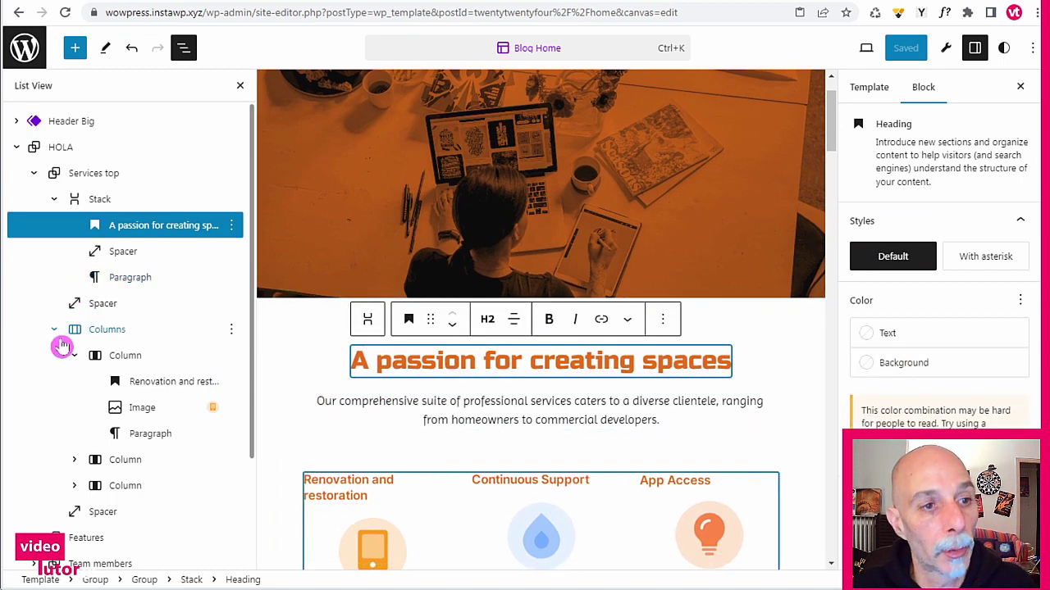
left_click(76, 179)
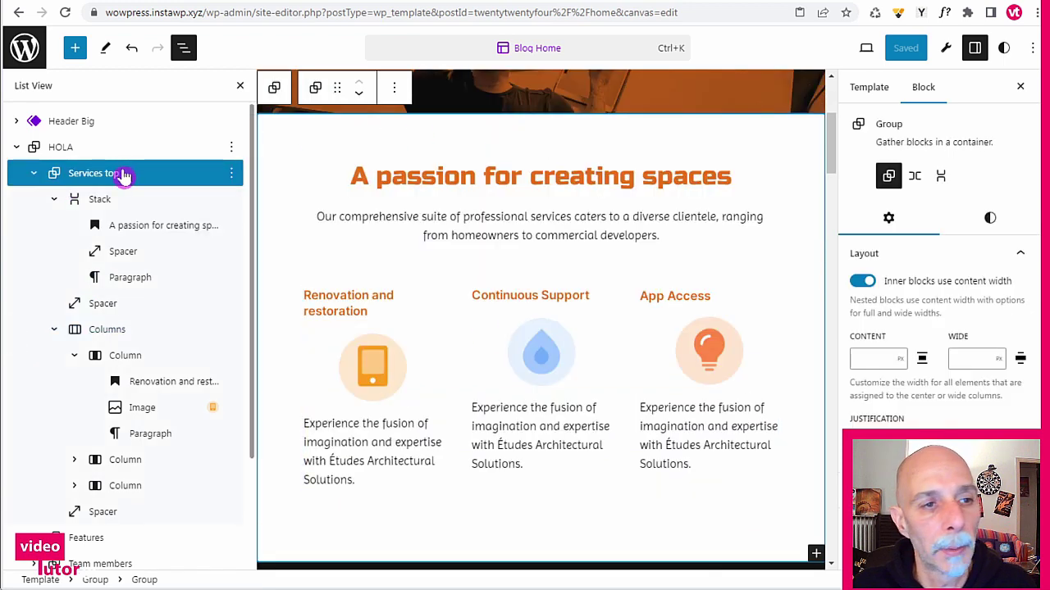
left_click(994, 220)
scroll(965, 317, "down", 5)
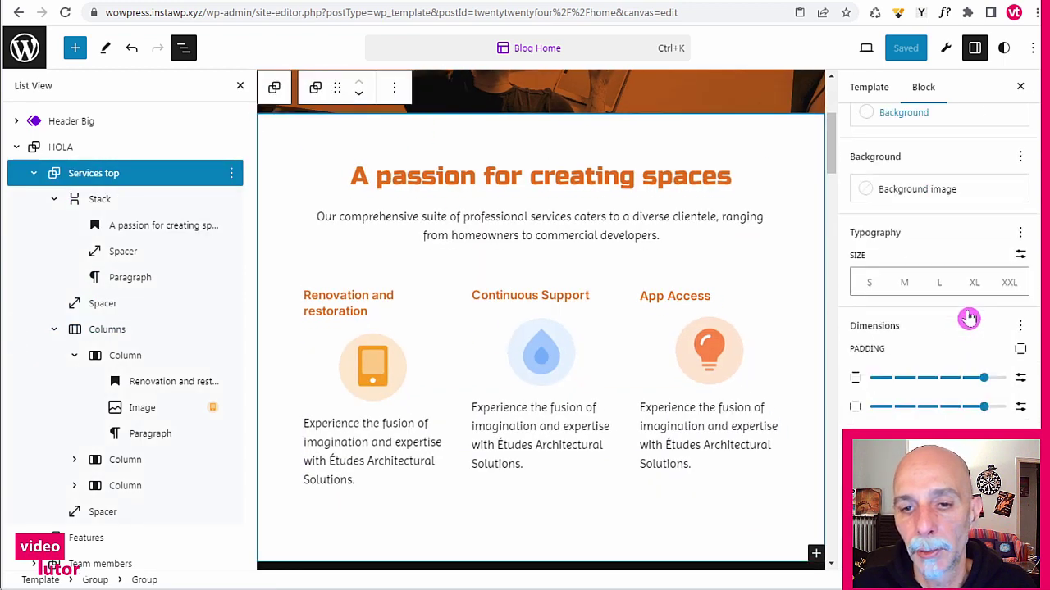
left_click_drag(944, 367, 919, 377)
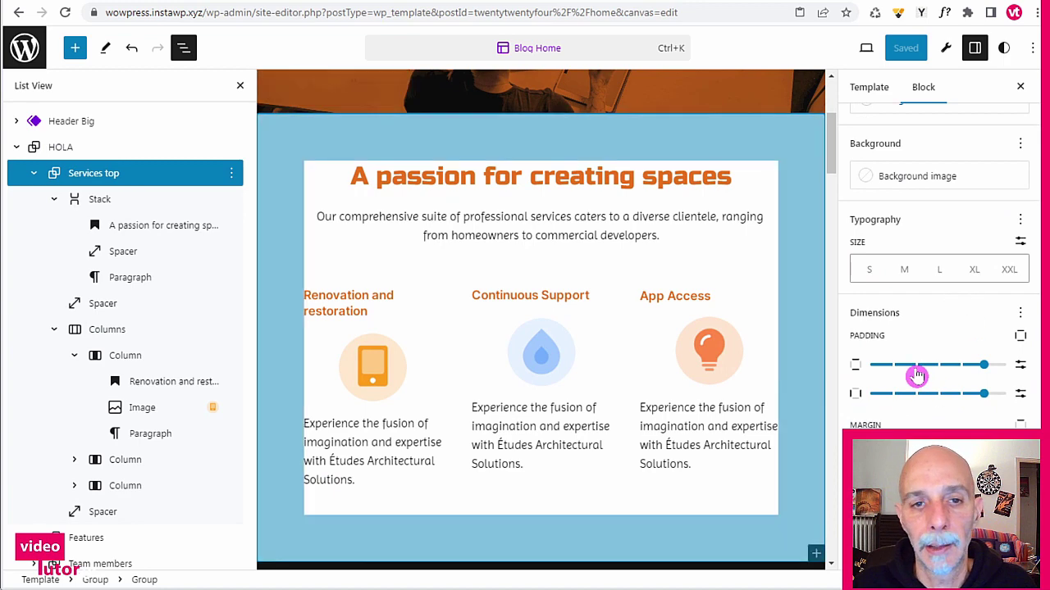
scroll(520, 333, "down", 3)
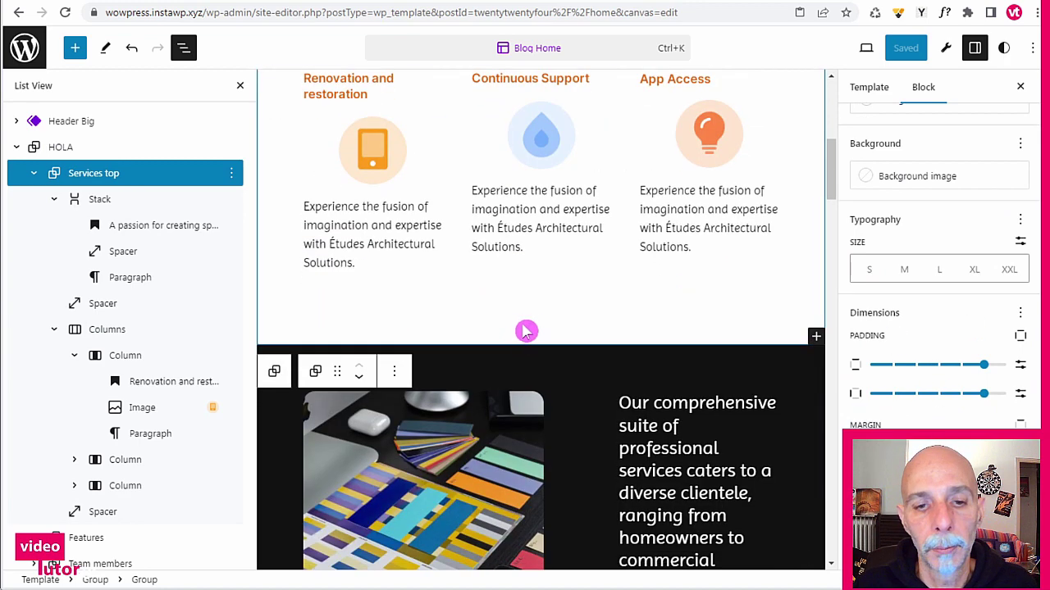
scroll(537, 330, "up", 2)
scroll(542, 337, "up", 1)
left_click_drag(984, 364, 962, 374)
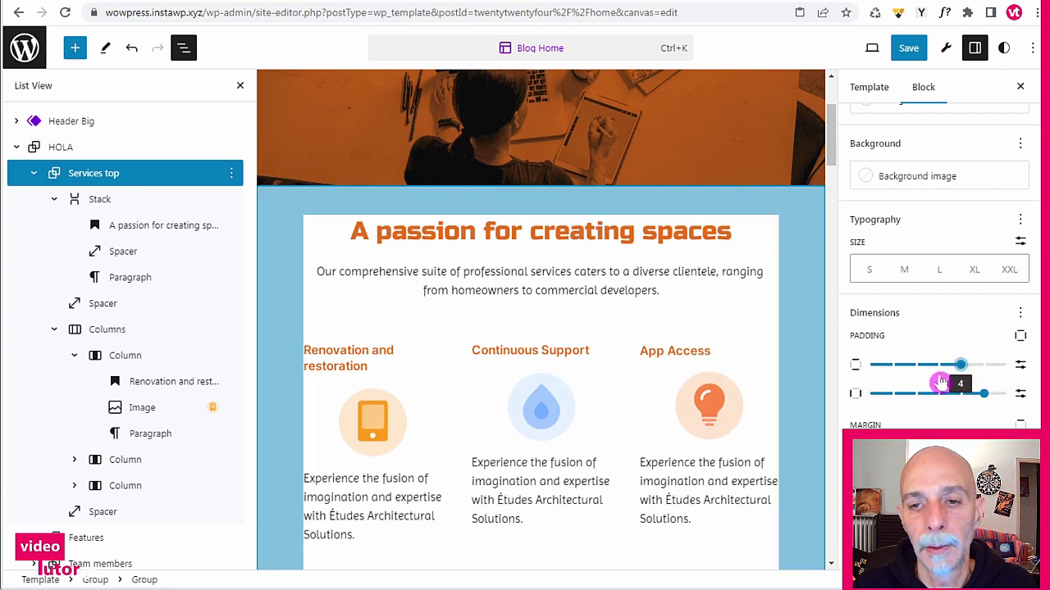
- Limit the Services top group's padding control to the top side, set it to 3, and save the template
left_click(1020, 336)
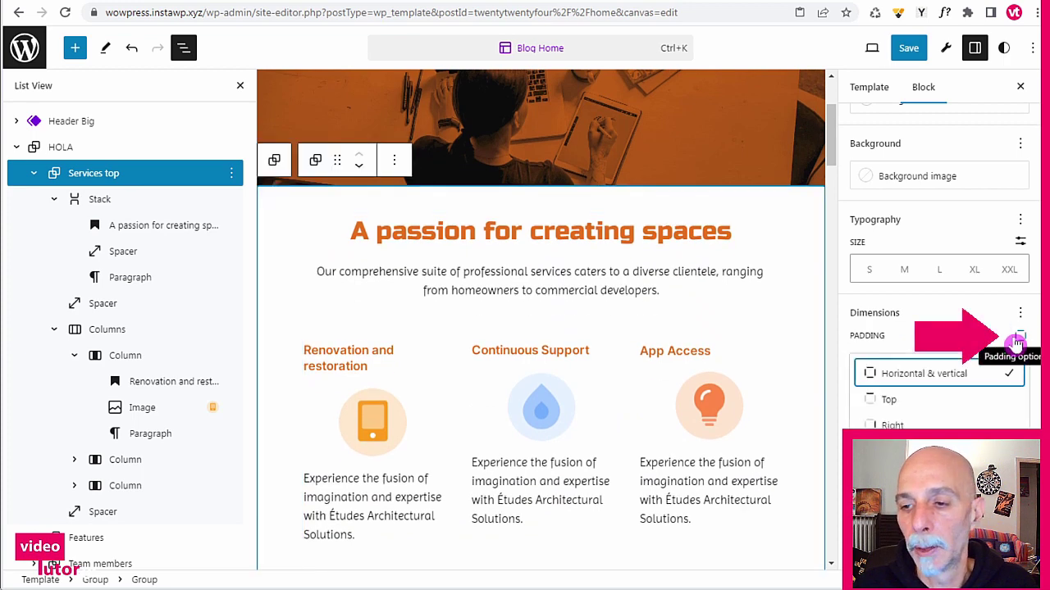
scroll(920, 275, "down", 1)
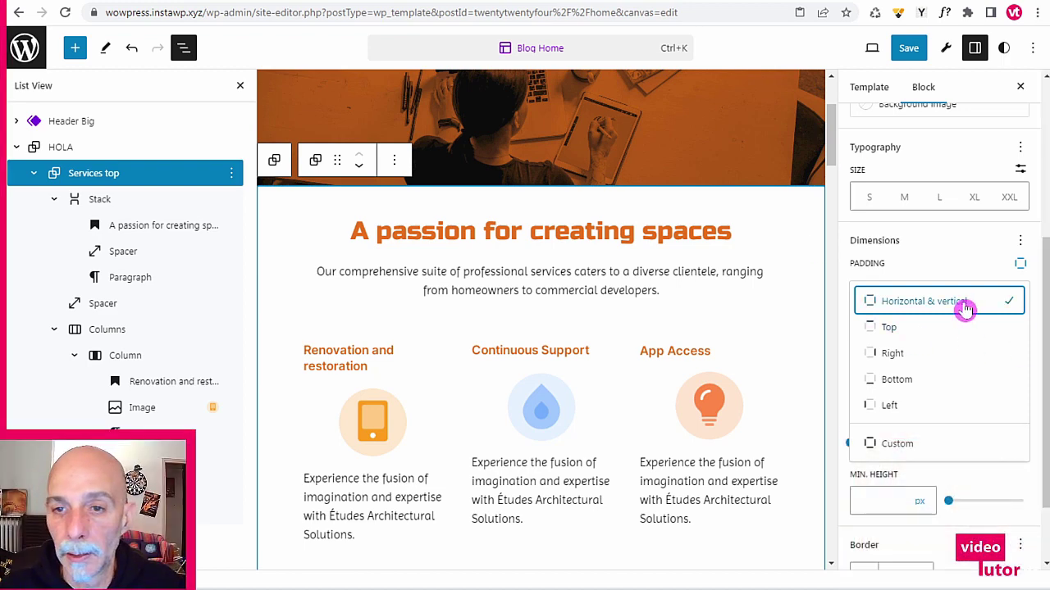
left_click(888, 329)
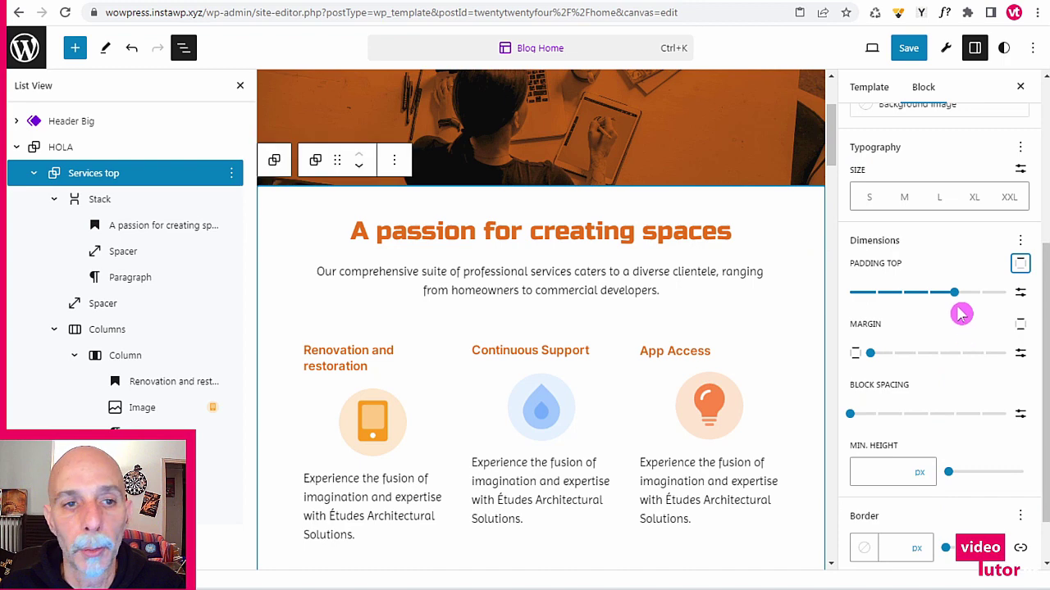
mouse_move(943, 297)
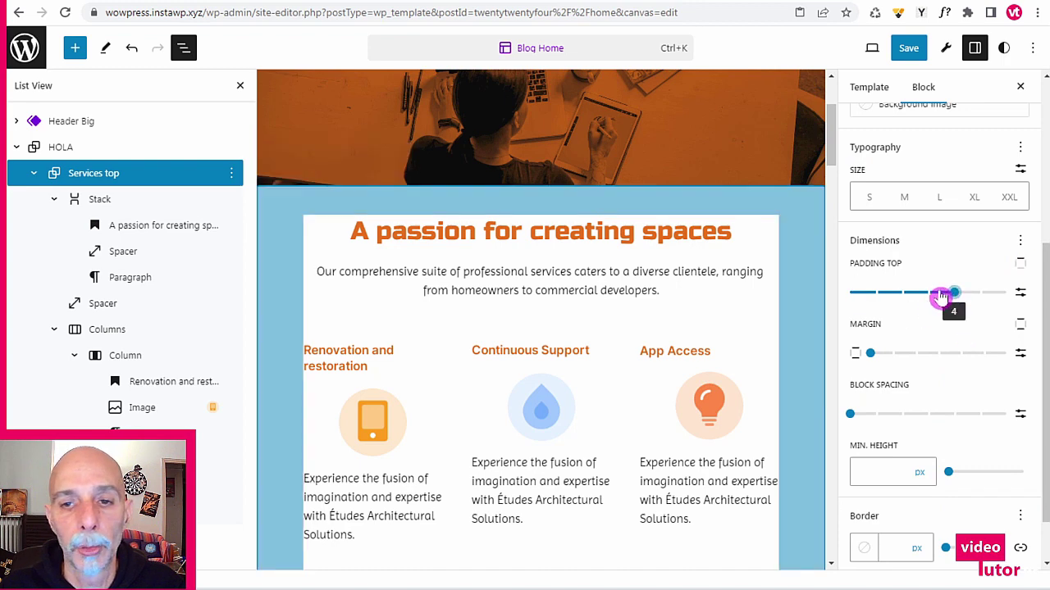
left_click_drag(941, 297, 939, 300)
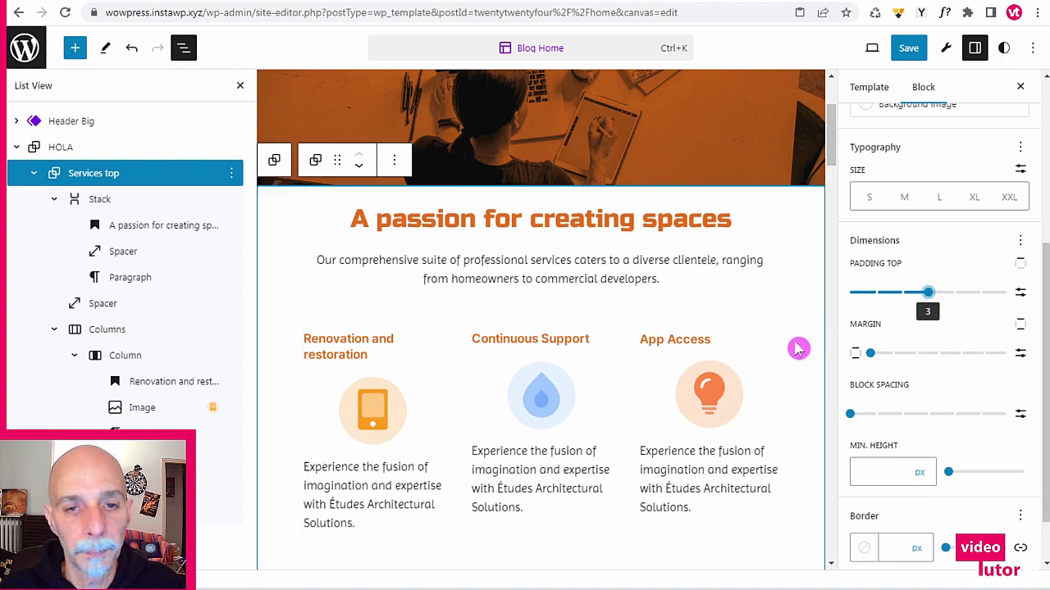
scroll(696, 260, "down", 3)
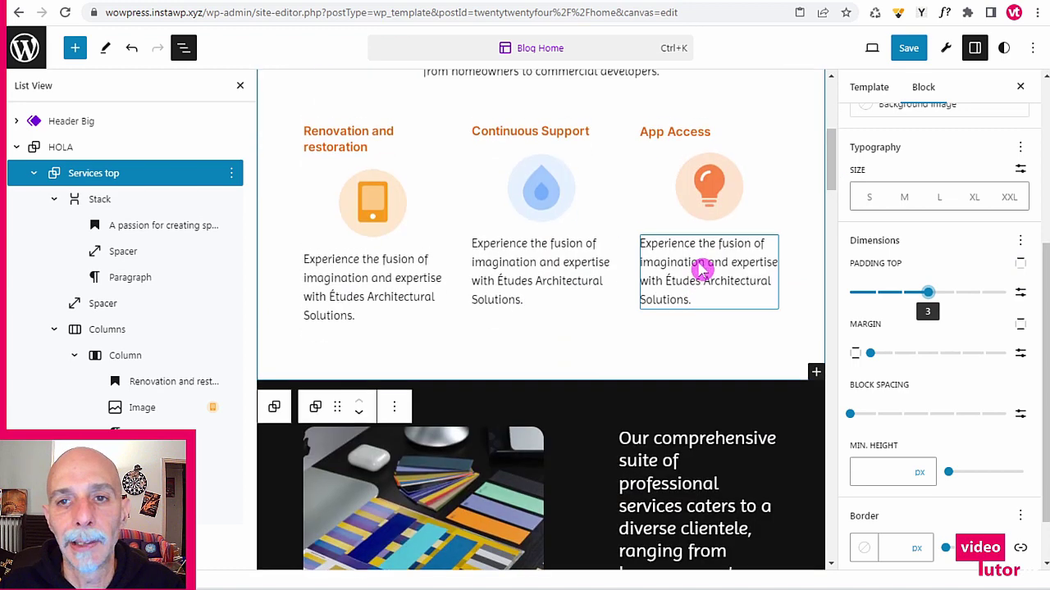
scroll(698, 274, "up", 4)
left_click(908, 49)
left_click(927, 50)
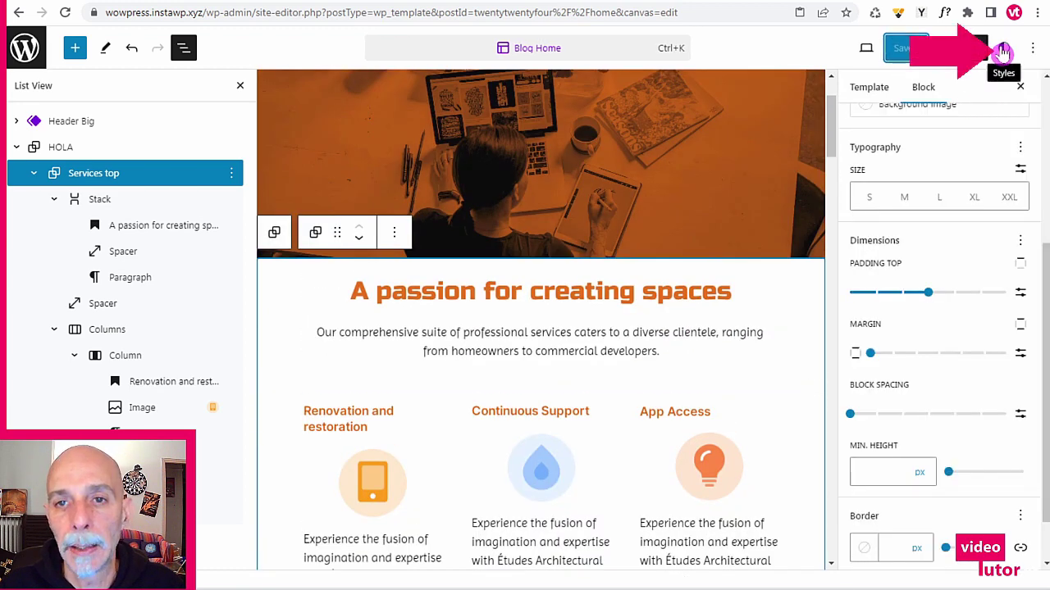
- Open the site-wide styles and browse the available style variations
left_click(1002, 49)
left_click(887, 259)
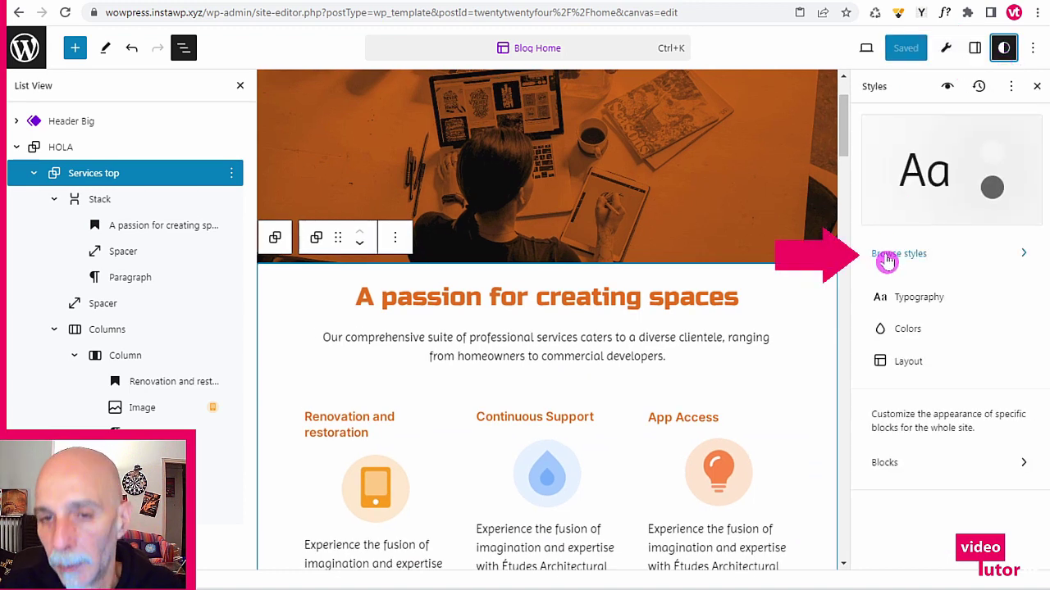
left_click(887, 259)
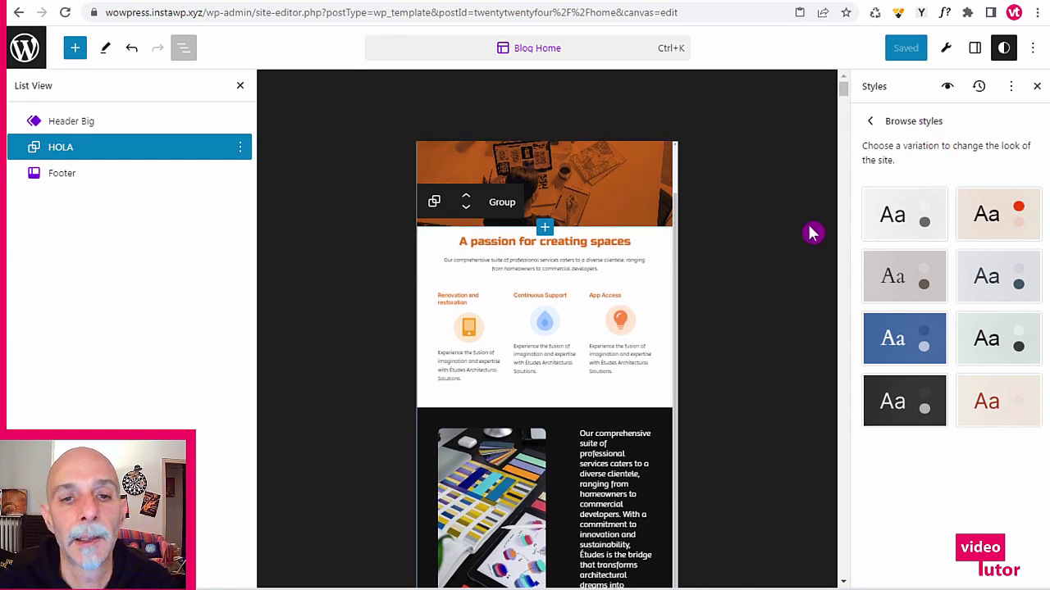
- Examine the zoomed-out page preview, checking how tall the cover images are displayed around the services, features and team sections
mouse_move(843, 92)
left_mouse_down()
mouse_move(848, 145)
mouse_move(833, 196)
mouse_move(839, 109)
left_mouse_up()
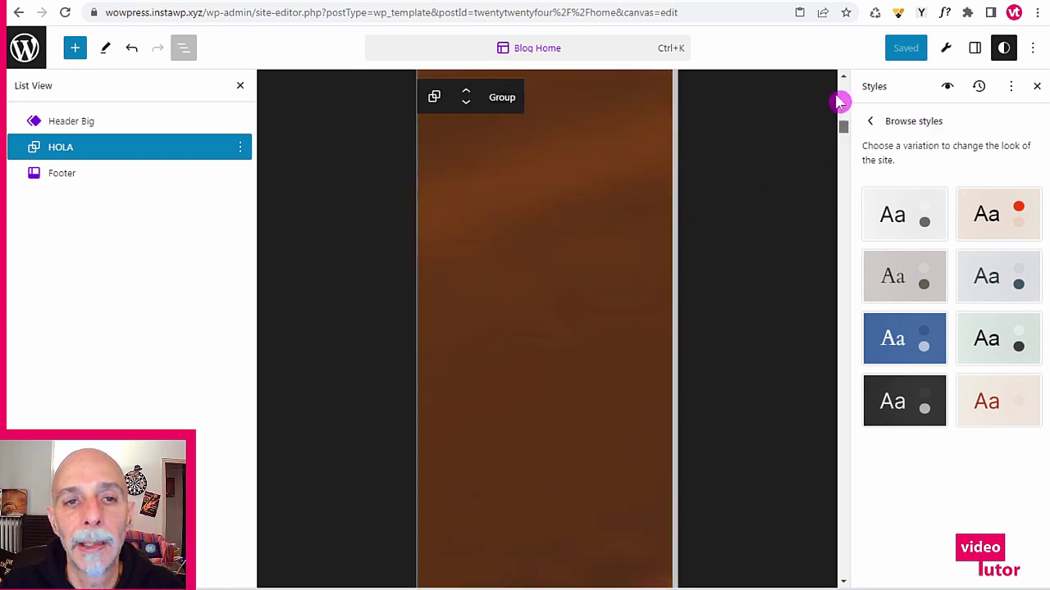
scroll(779, 202, "down", 5)
scroll(779, 202, "down", 10)
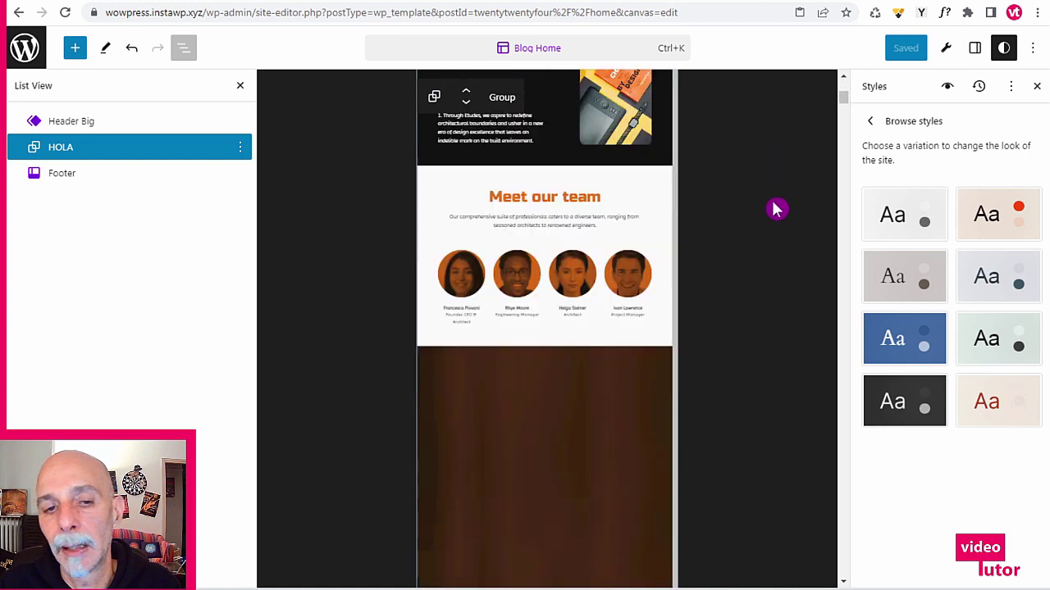
scroll(592, 297, "down", 1)
scroll(602, 279, "up", 2)
scroll(581, 267, "up", 8)
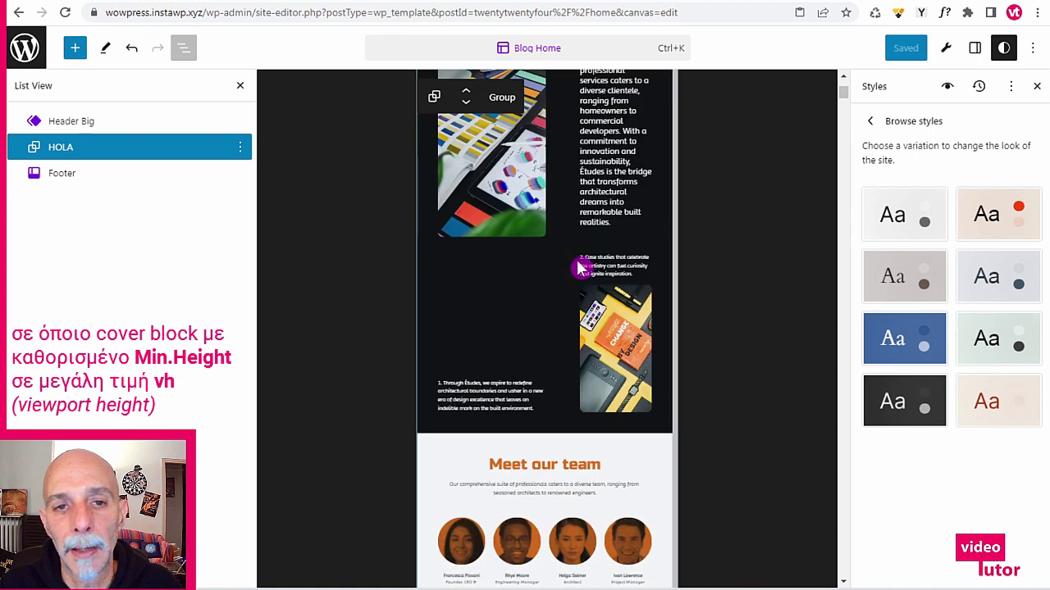
scroll(586, 272, "up", 5)
scroll(596, 300, "down", 7)
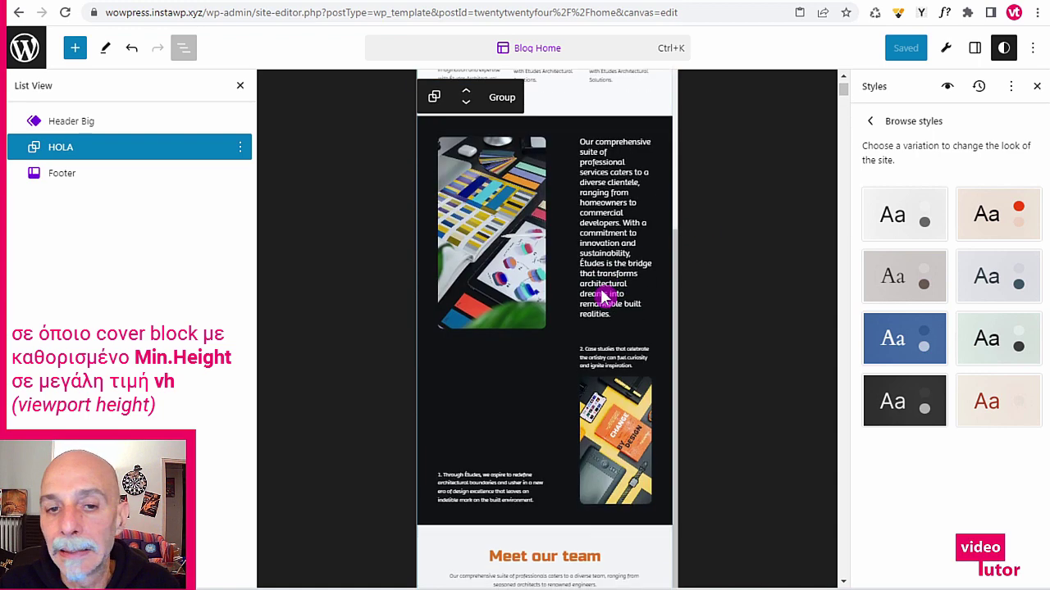
scroll(603, 300, "down", 3)
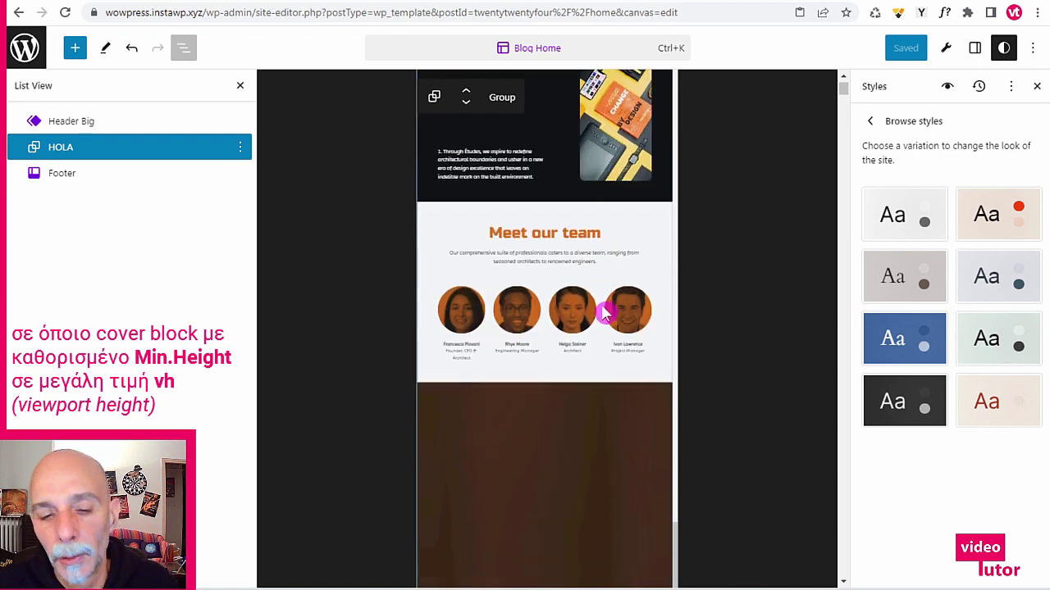
scroll(605, 310, "down", 5)
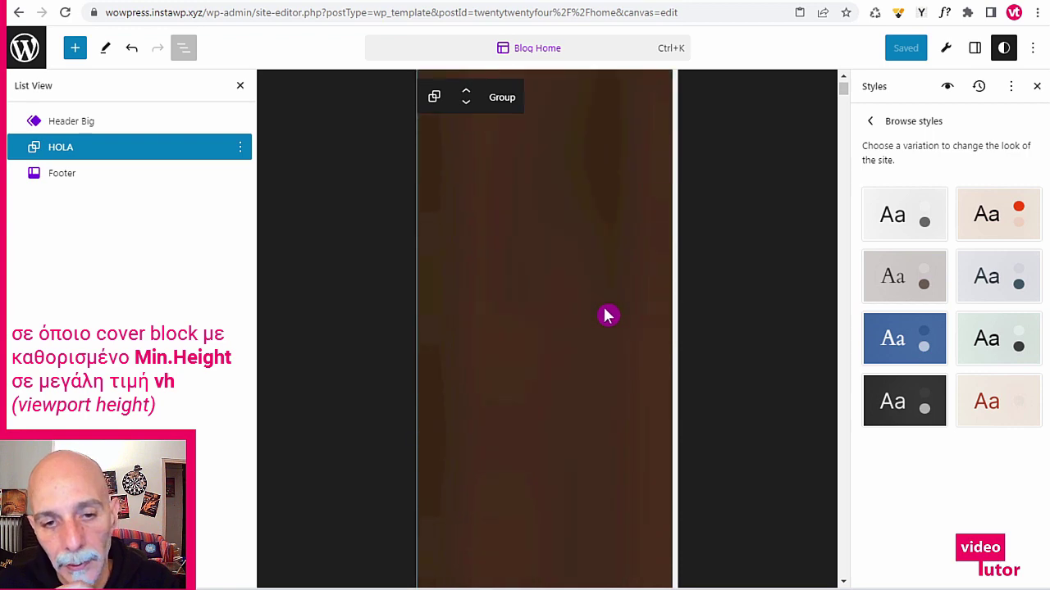
scroll(607, 316, "up", 8)
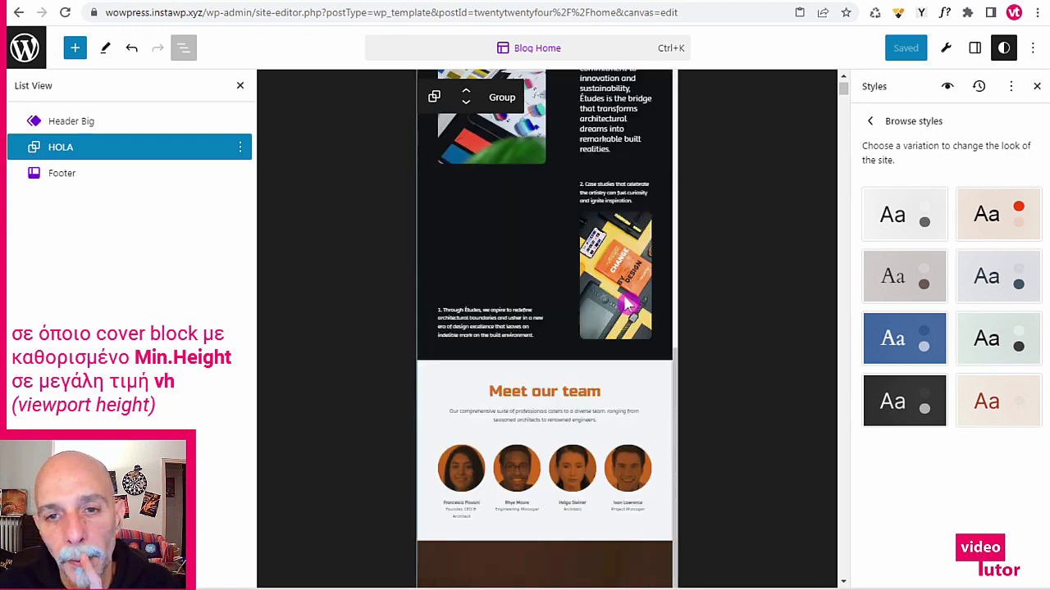
- Leave the style variations and open the dimension style settings of the Cover block with the orange office team photo
left_click(875, 122)
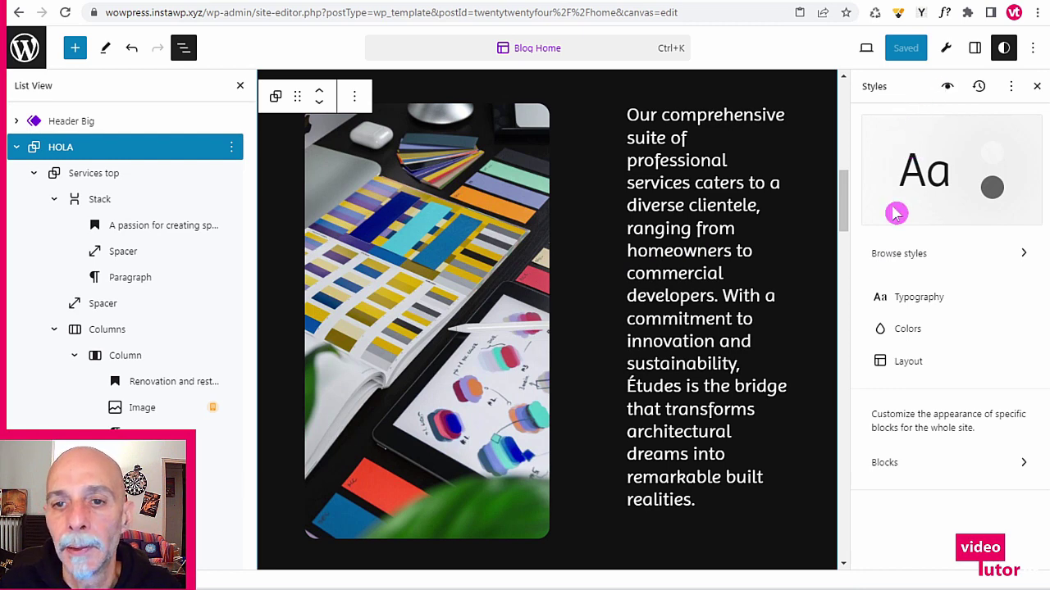
left_click(974, 46)
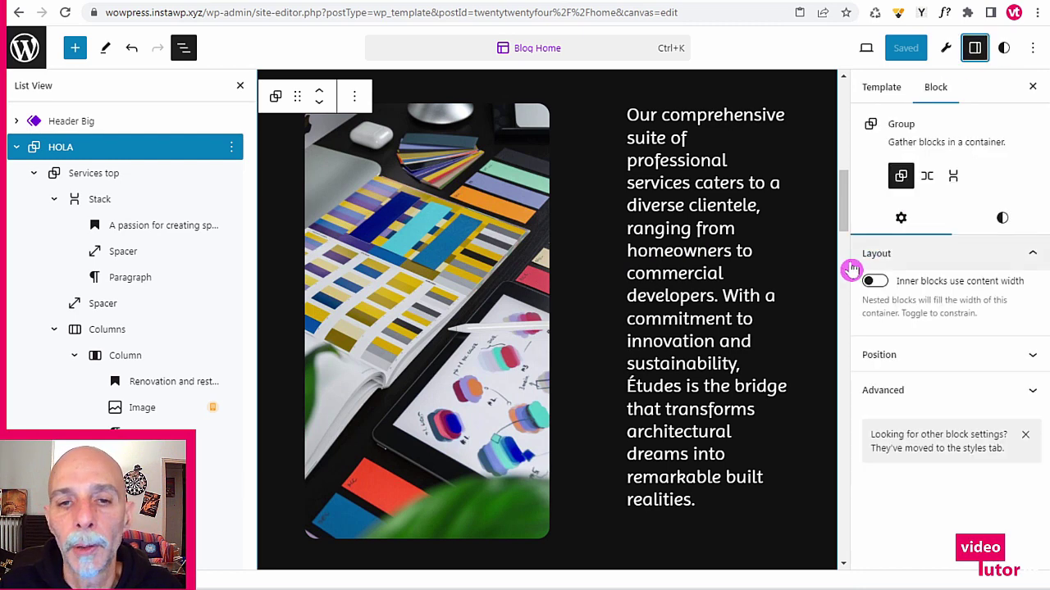
left_click_drag(847, 216, 839, 367)
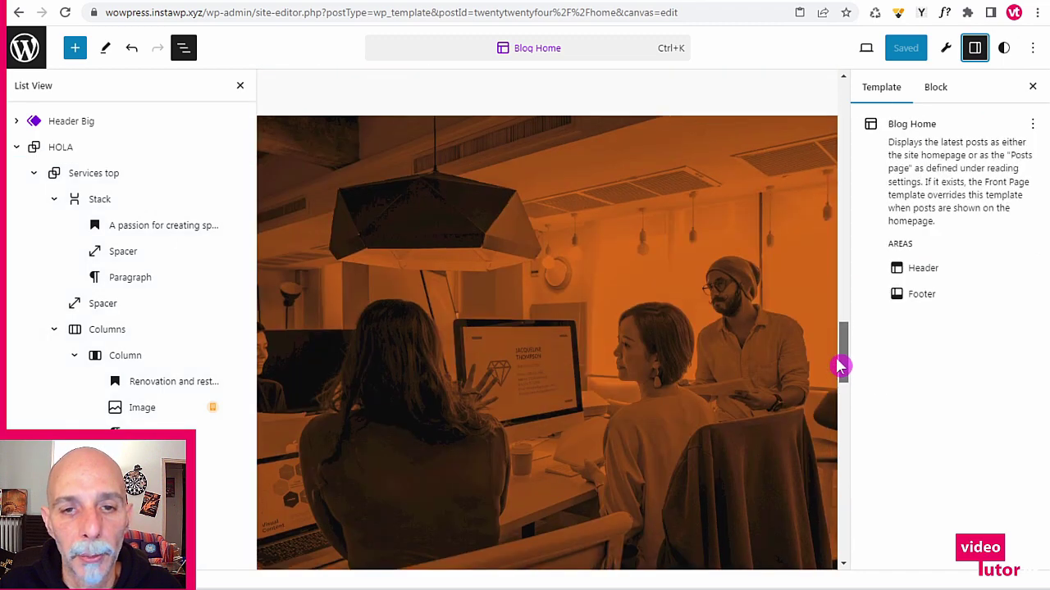
left_click(720, 174)
scroll(966, 261, "down", 2)
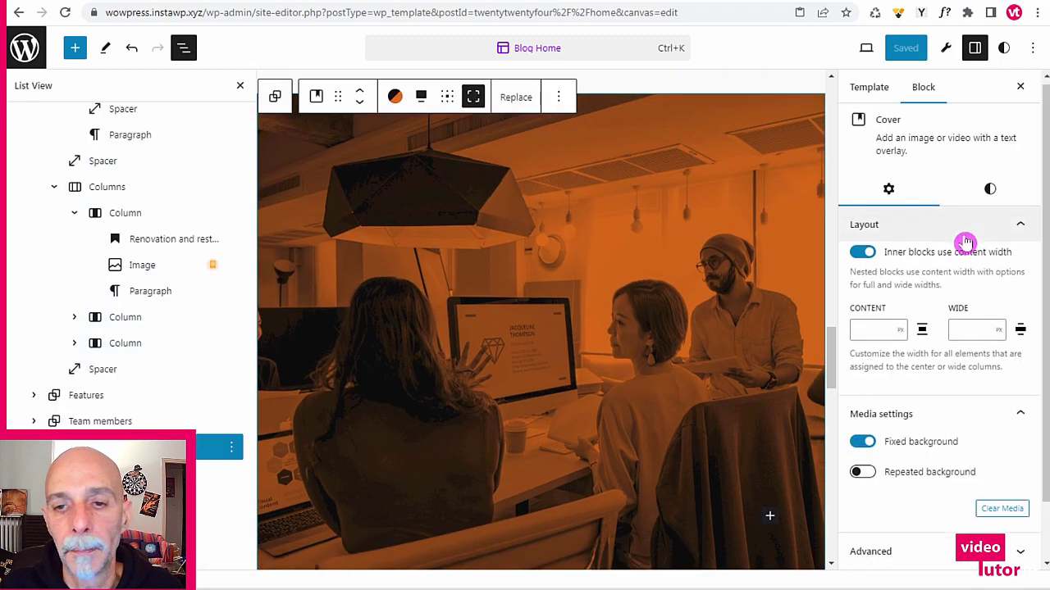
scroll(929, 289, "up", 2)
scroll(929, 289, "down", 2)
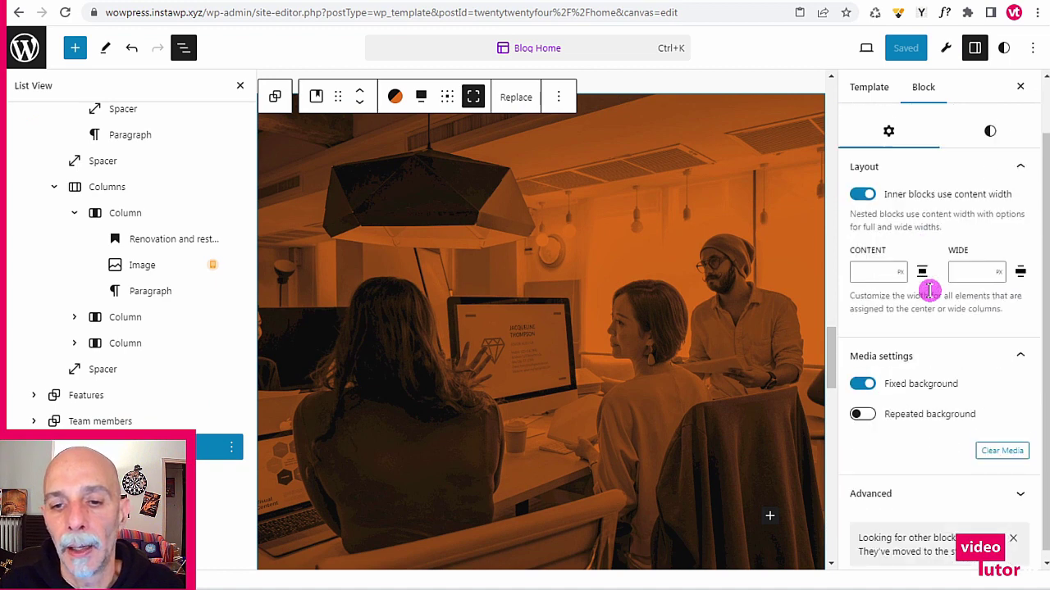
left_click(1009, 127)
scroll(968, 228, "down", 3)
scroll(957, 230, "down", 7)
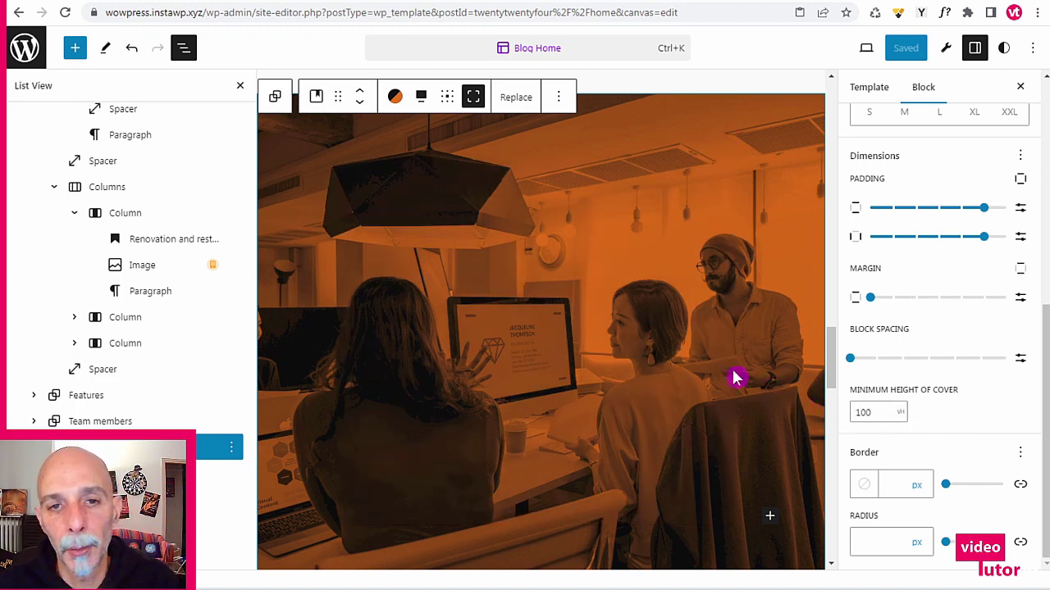
- Change the Cover block's minimum height unit from vh to px and set the height to 700
left_click(867, 413)
left_click_drag(872, 413, 833, 422)
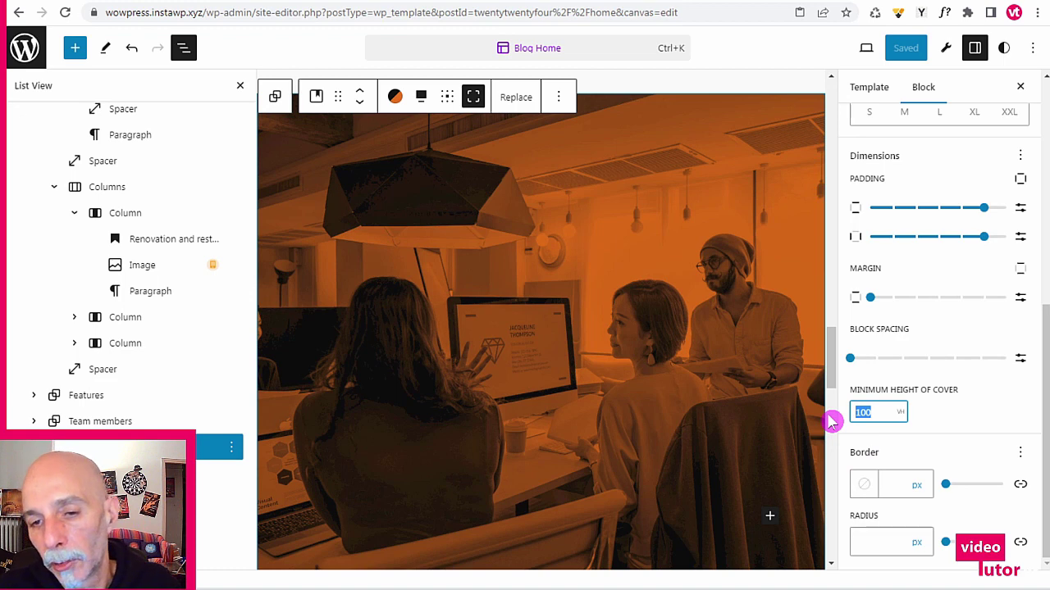
scroll(899, 412, "down", 3)
left_click(902, 417)
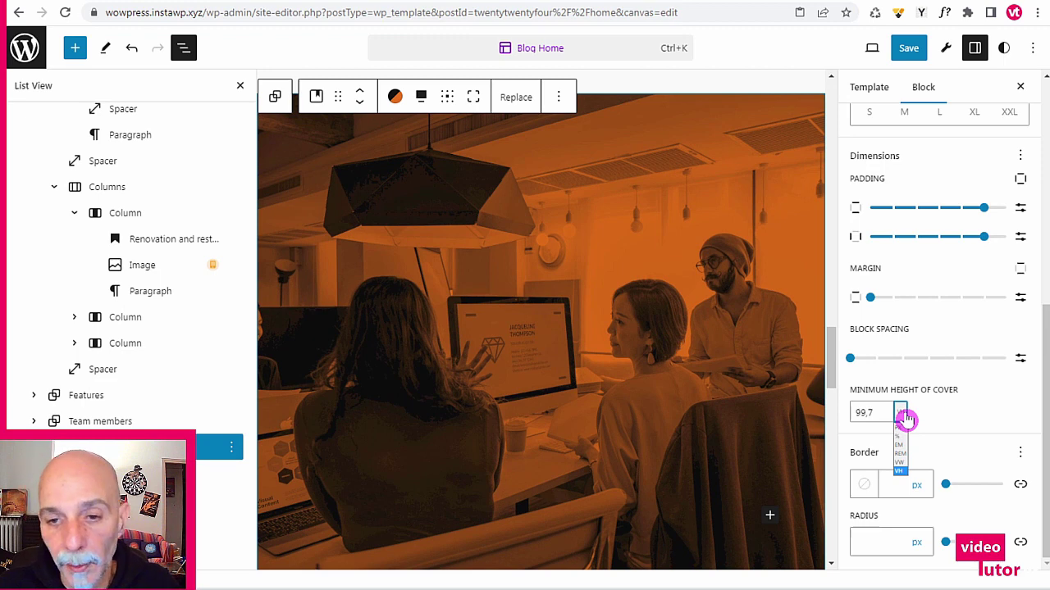
left_click(901, 433)
left_click_drag(871, 412, 807, 420)
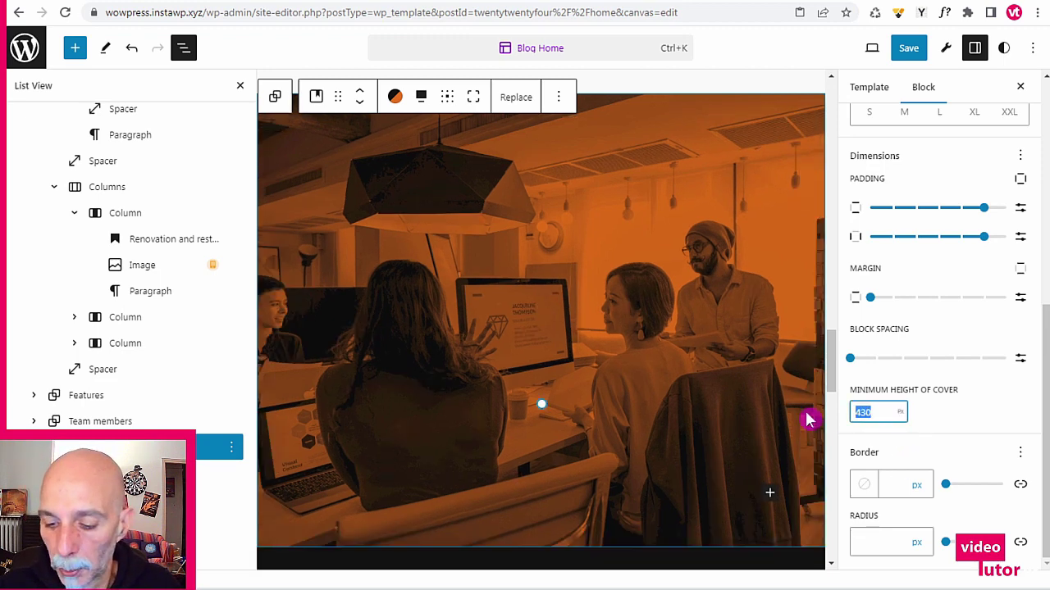
type("700")
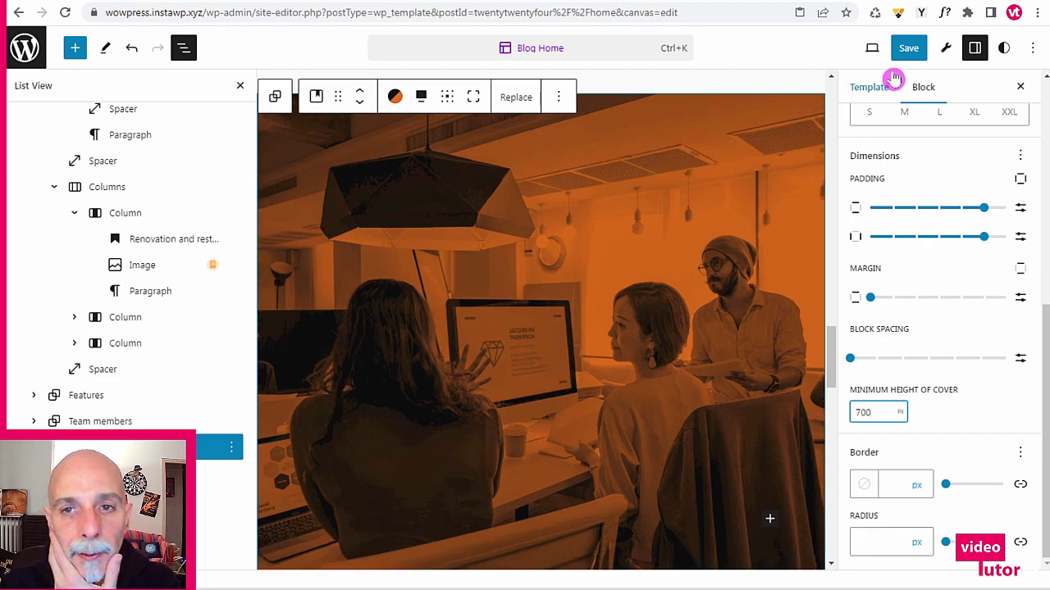
- Save the Cover block's height change to the Blog Home template
left_click(906, 48)
left_click(906, 51)
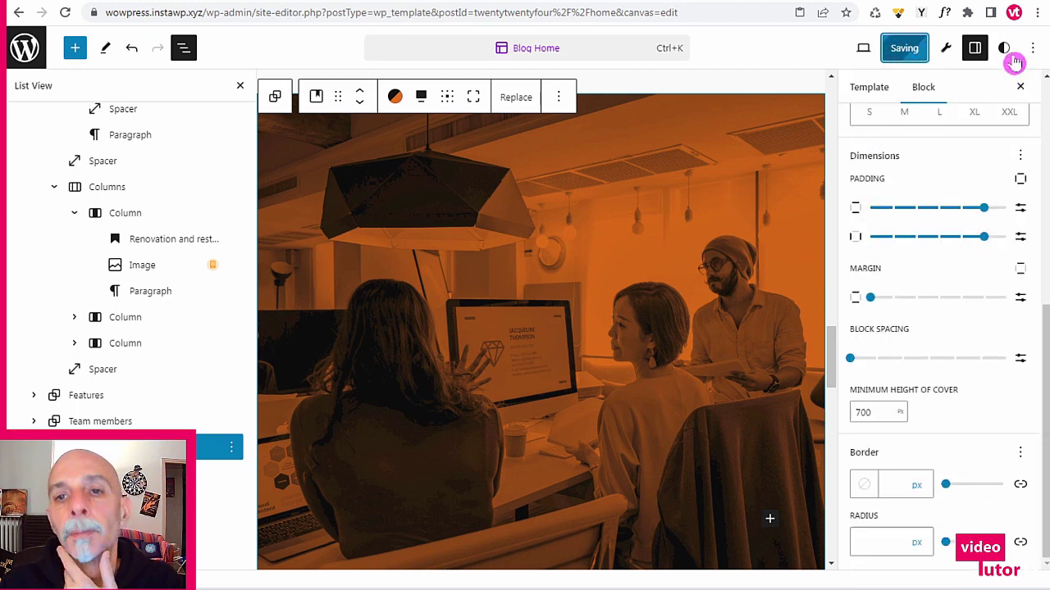
- Open the site-wide style variations and examine the zoomed-out page preview from the header down to the footer
left_click(1006, 51)
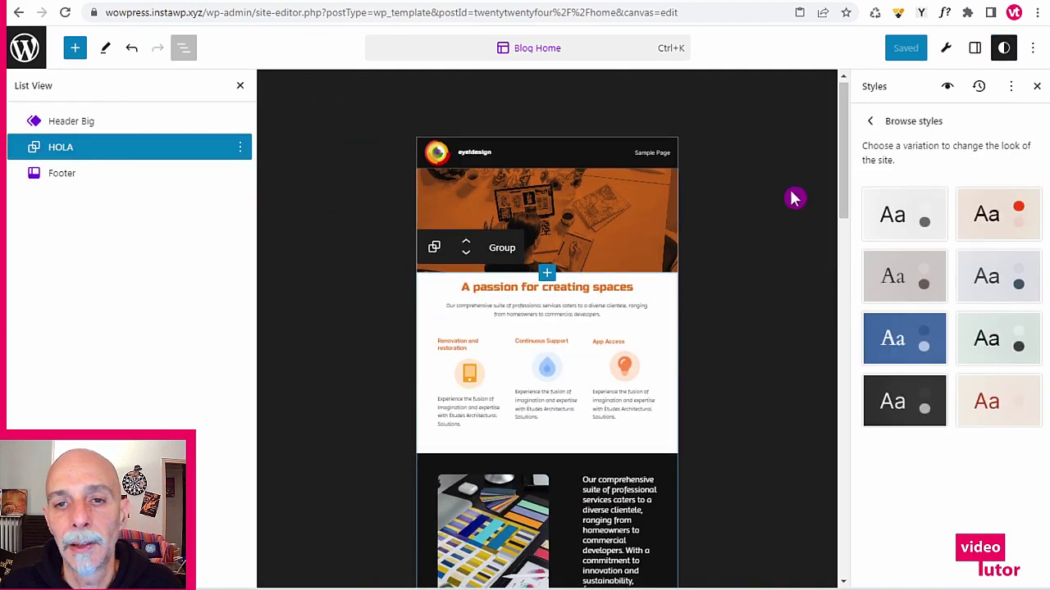
scroll(794, 198, "down", 10)
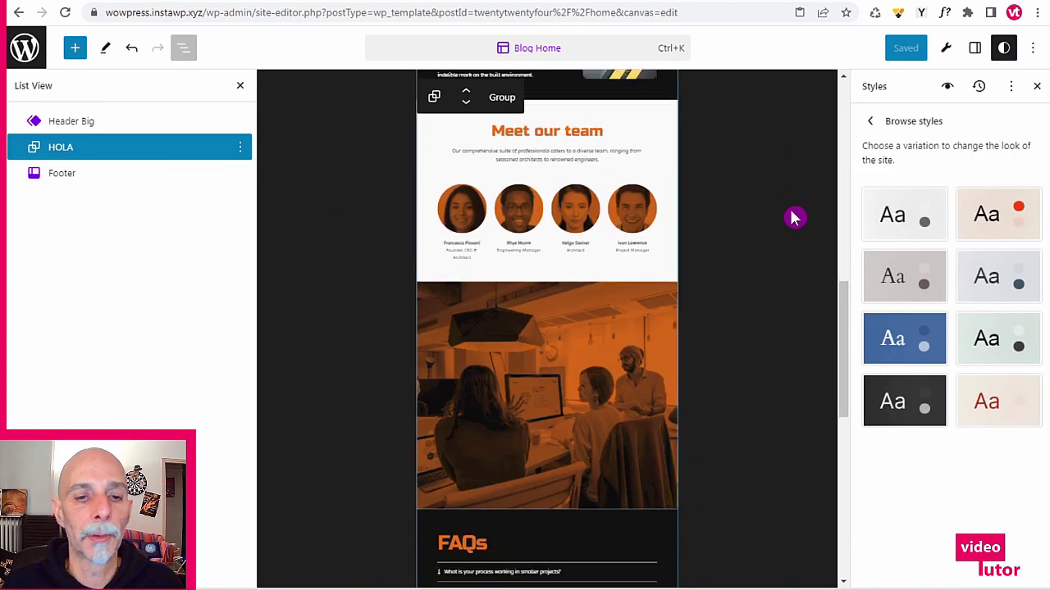
scroll(794, 220, "down", 10)
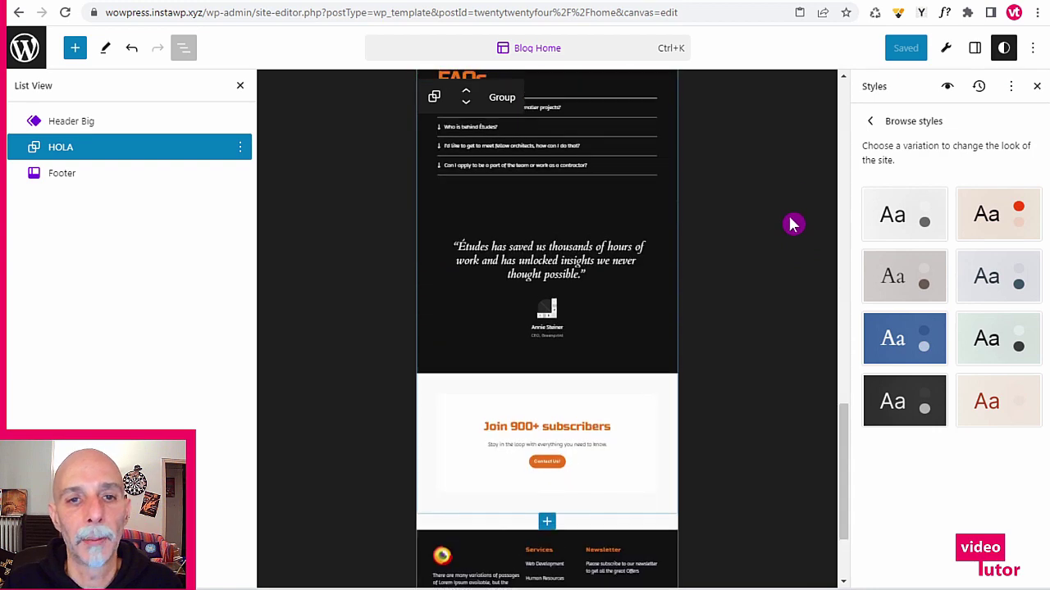
scroll(787, 227, "up", 2)
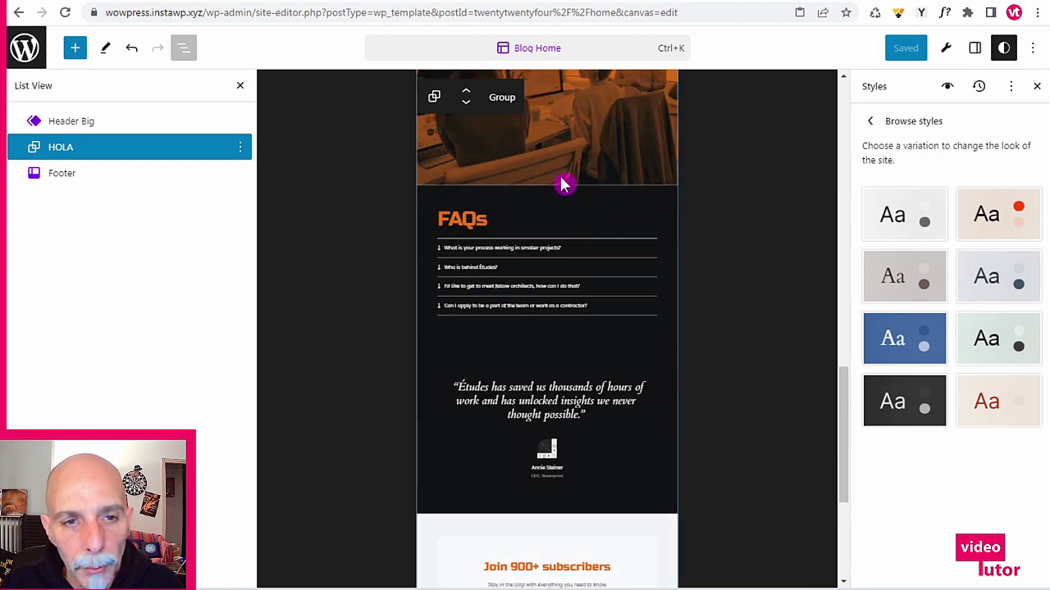
scroll(714, 222, "up", 10)
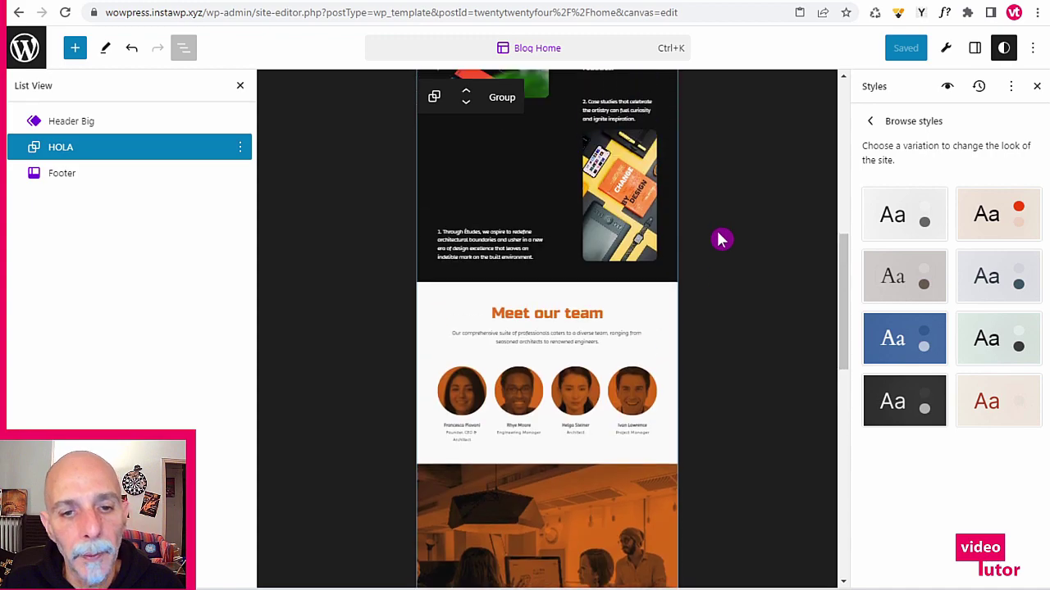
scroll(720, 240, "up", 5)
scroll(721, 246, "down", 9)
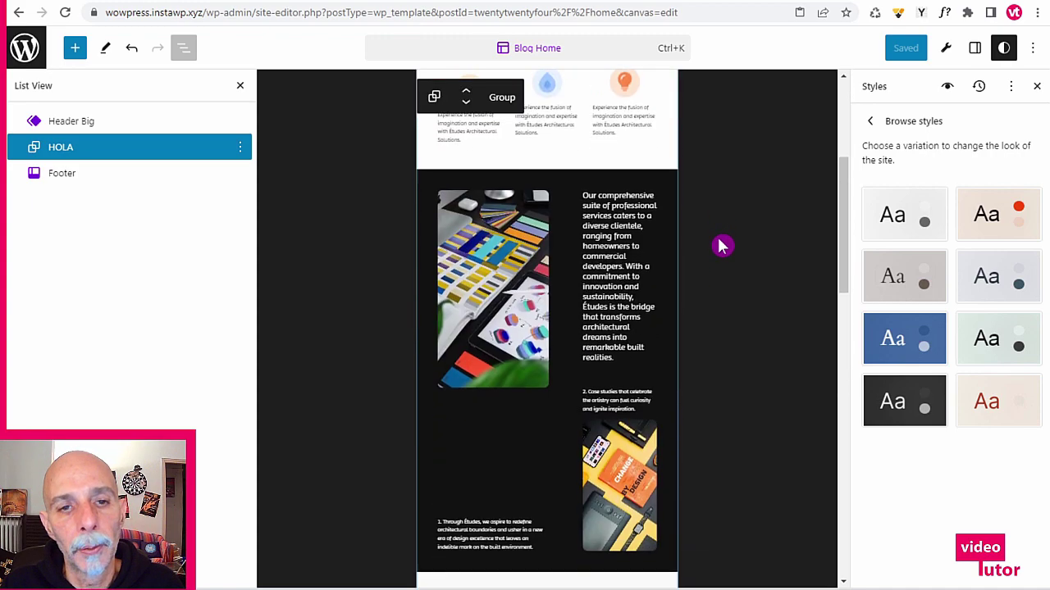
scroll(722, 248, "down", 8)
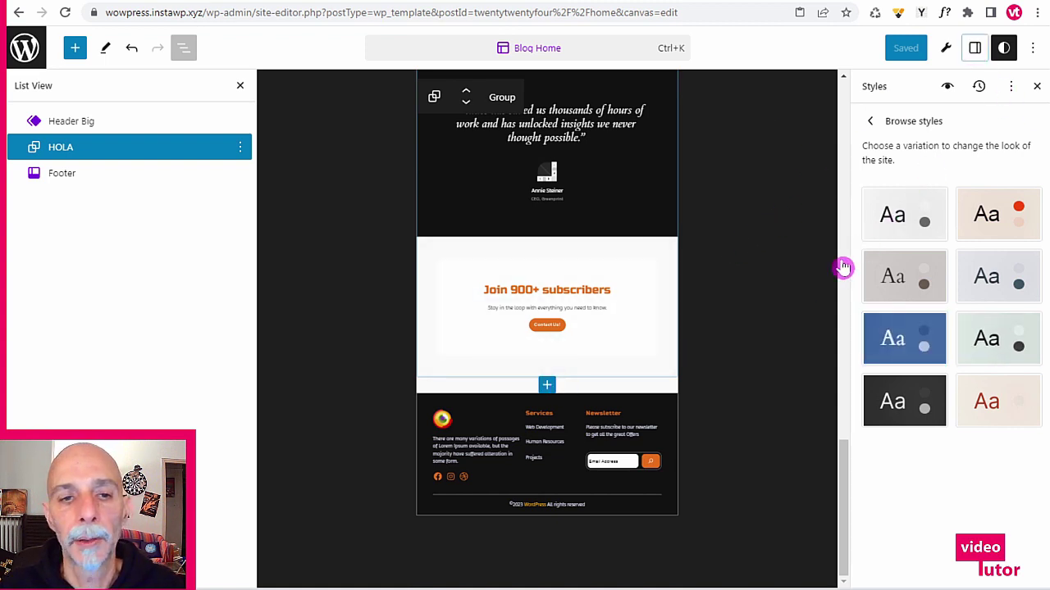
- Return to the full-size editing view and examine the order of the team, cover, FAQs and testimonial sections
left_click(779, 209)
scroll(766, 238, "down", 6)
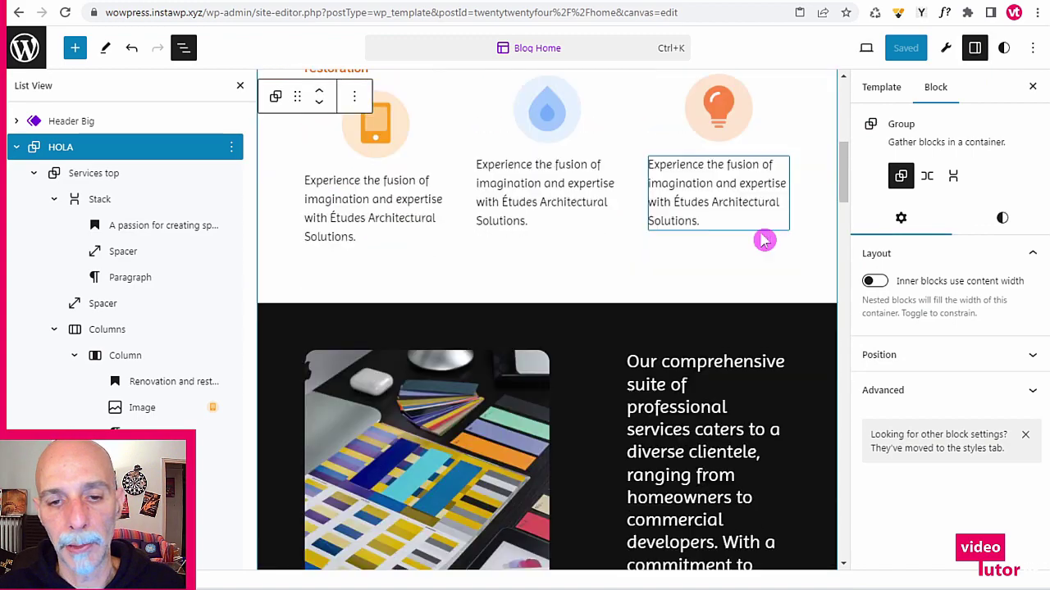
scroll(761, 254, "down", 10)
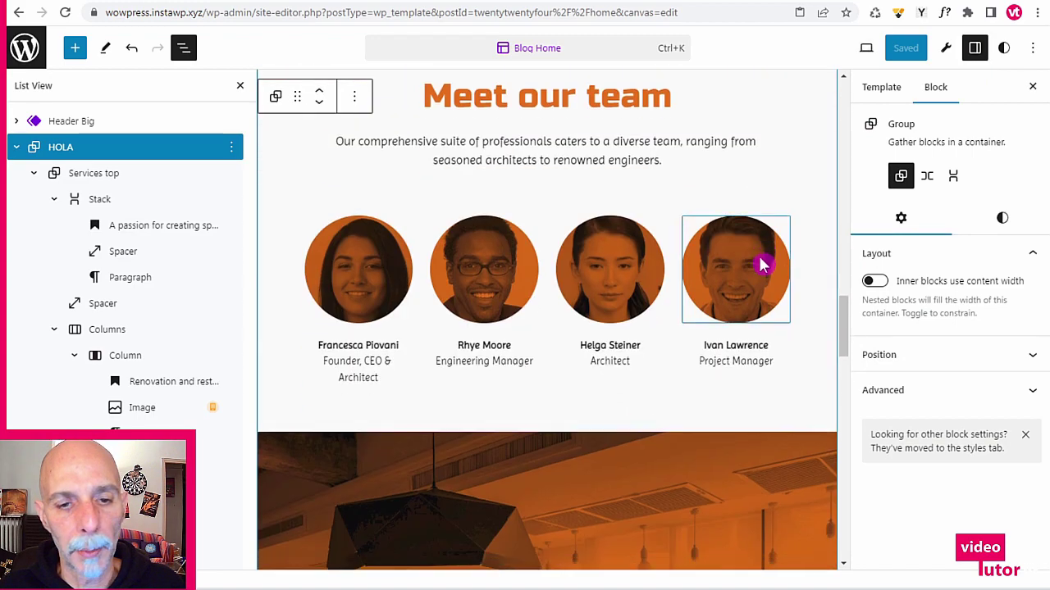
scroll(762, 269, "down", 5)
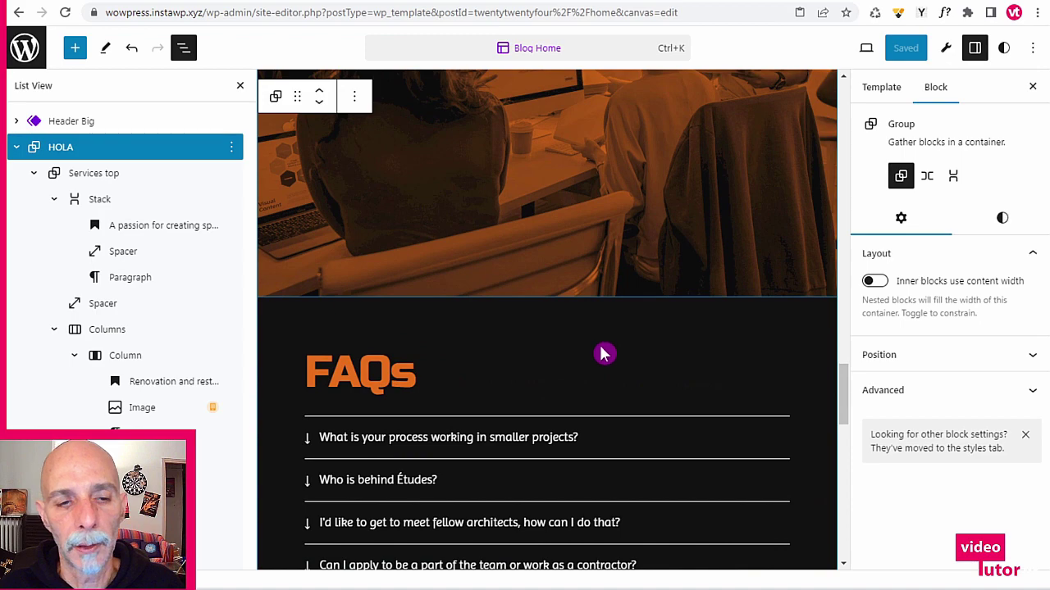
scroll(653, 129, "down", 2)
left_click(635, 208)
scroll(628, 230, "down", 5)
scroll(621, 241, "up", 5)
scroll(605, 234, "down", 5)
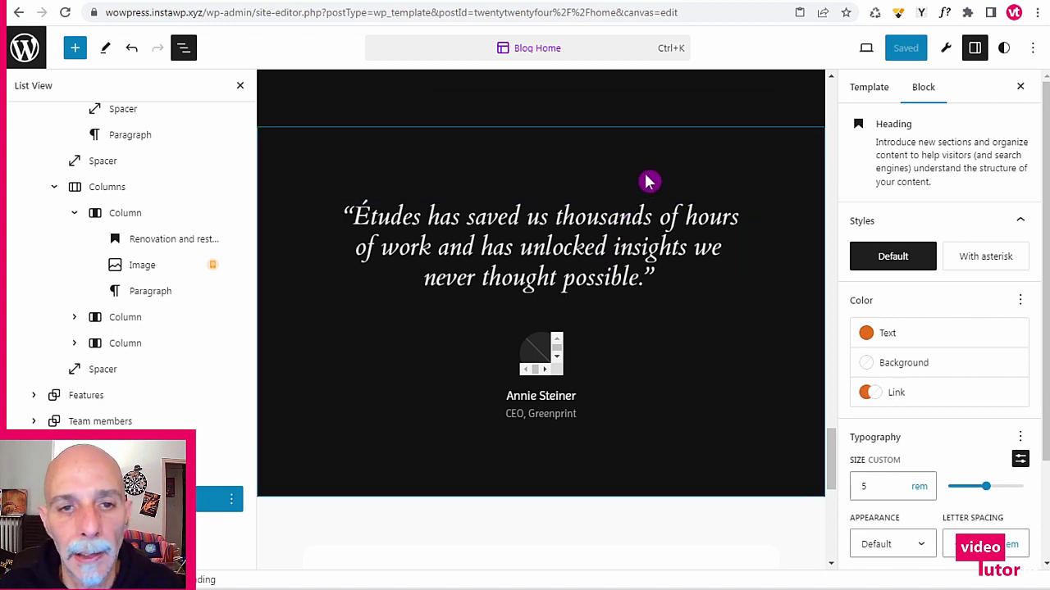
- Move the testimonial group with the Études quote below the "Join 900+ subscribers" section, directly above the footer
left_click(693, 188)
scroll(697, 192, "down", 5)
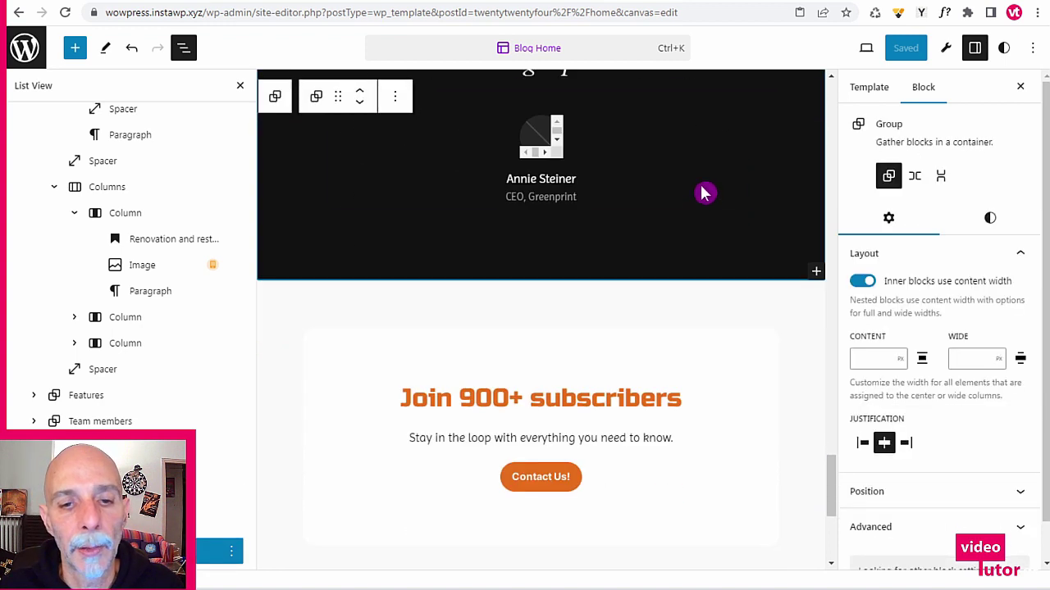
scroll(710, 195, "up", 3)
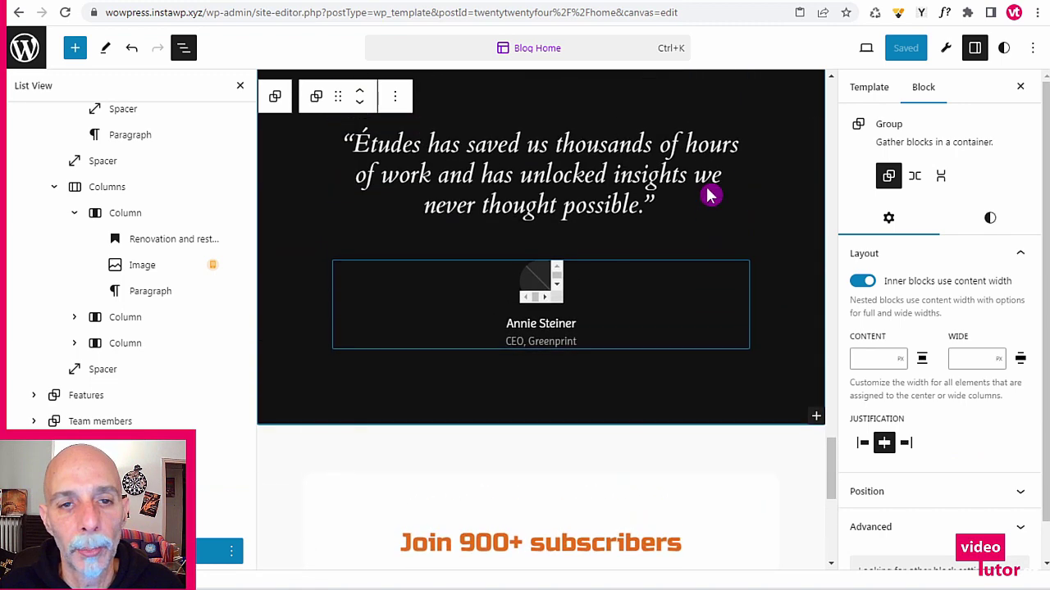
scroll(719, 192, "down", 4)
scroll(724, 194, "up", 9)
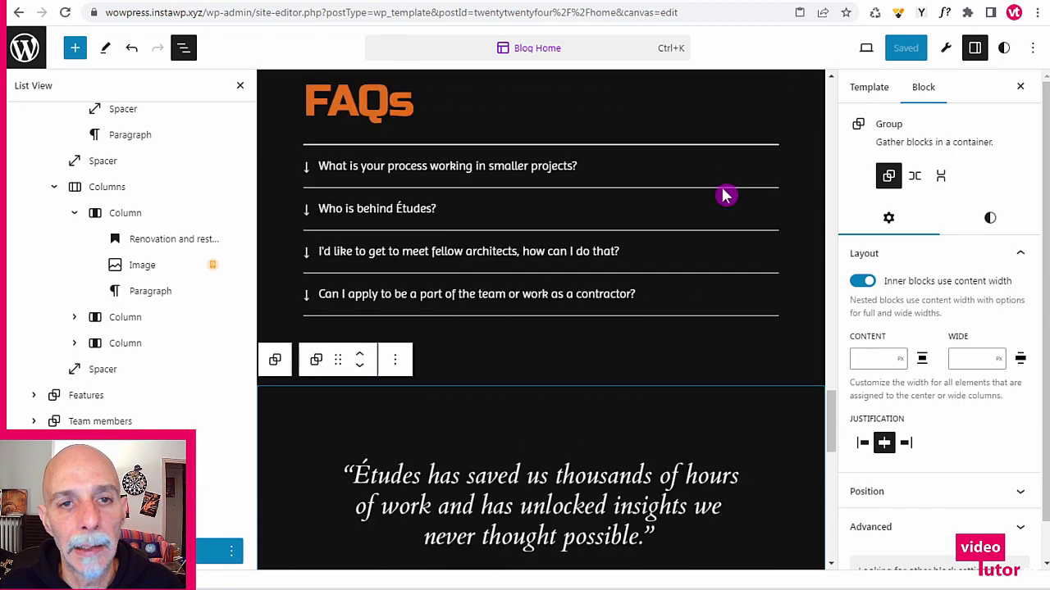
scroll(724, 197, "down", 4)
scroll(724, 200, "down", 1)
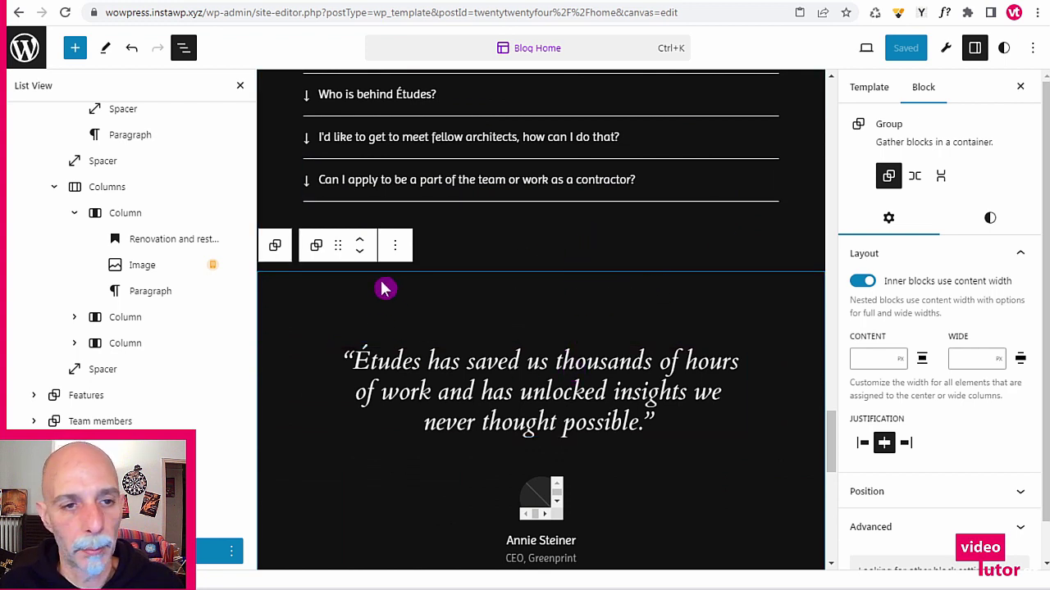
key("ctrl+shift+alt+y")
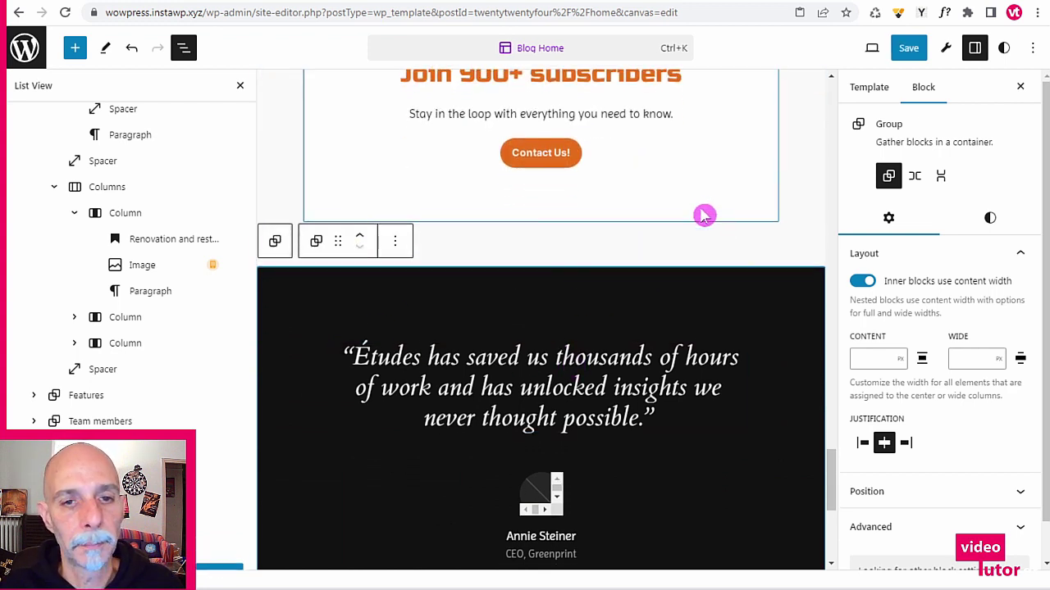
scroll(700, 218, "down", 5)
scroll(699, 230, "up", 3)
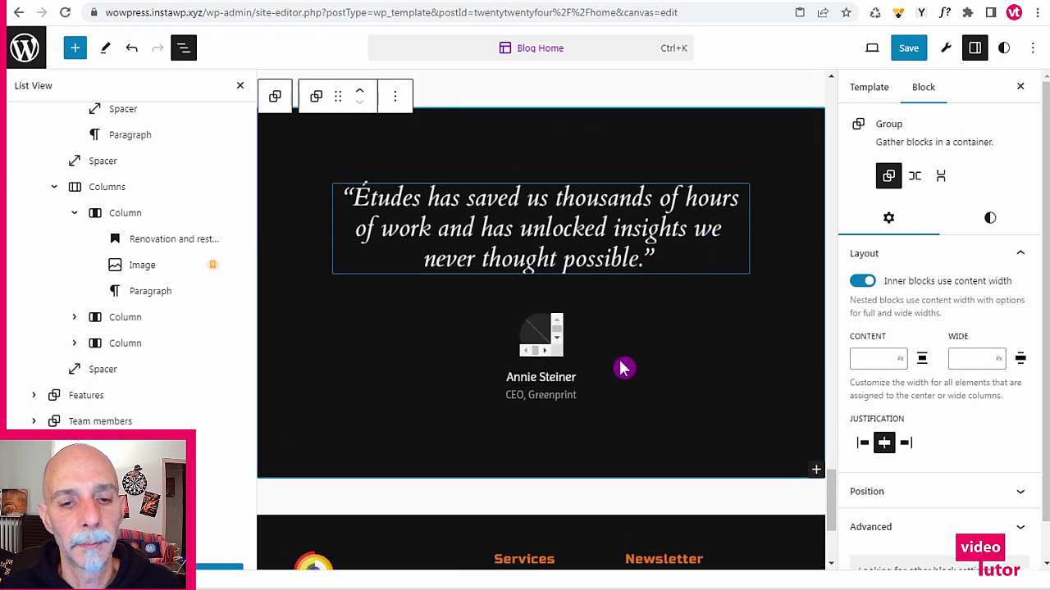
- Select the Footer and save the reordered sections to the Blog Home template
mouse_move(561, 501)
scroll(525, 476, "down", 3)
left_click(467, 443)
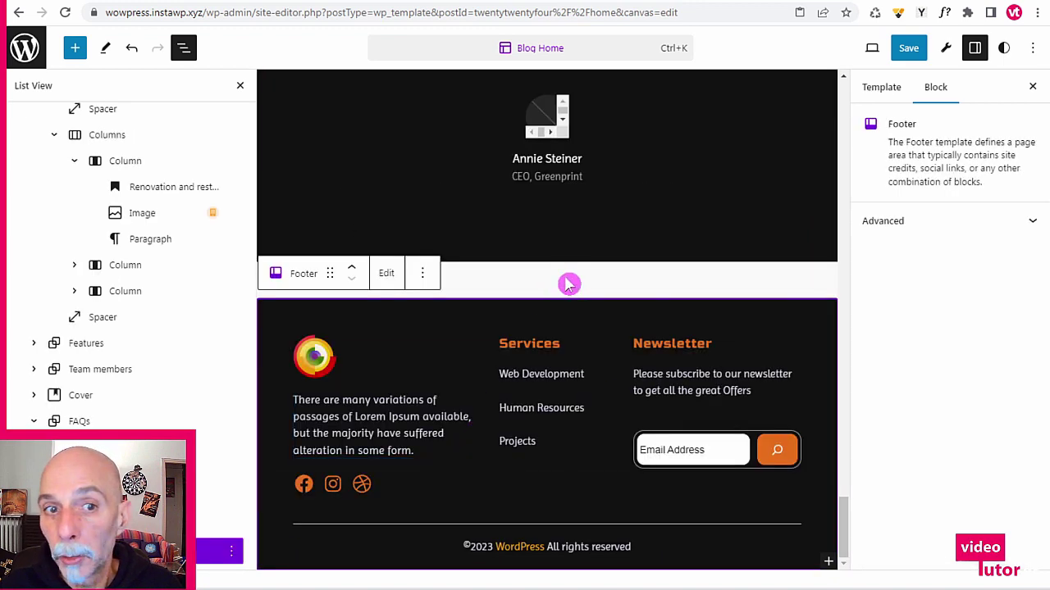
left_click(905, 47)
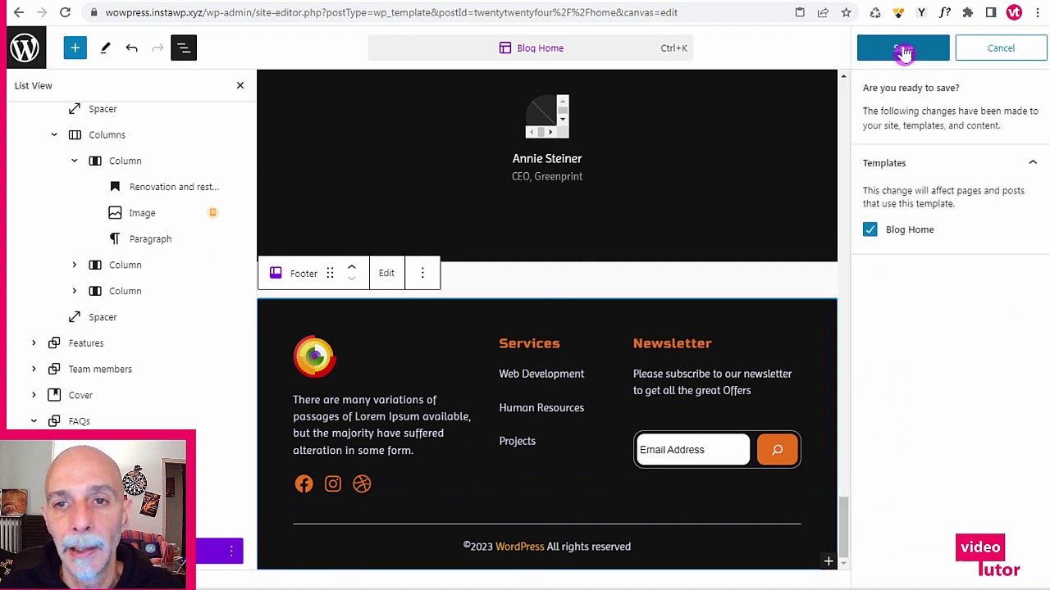
left_click(928, 51)
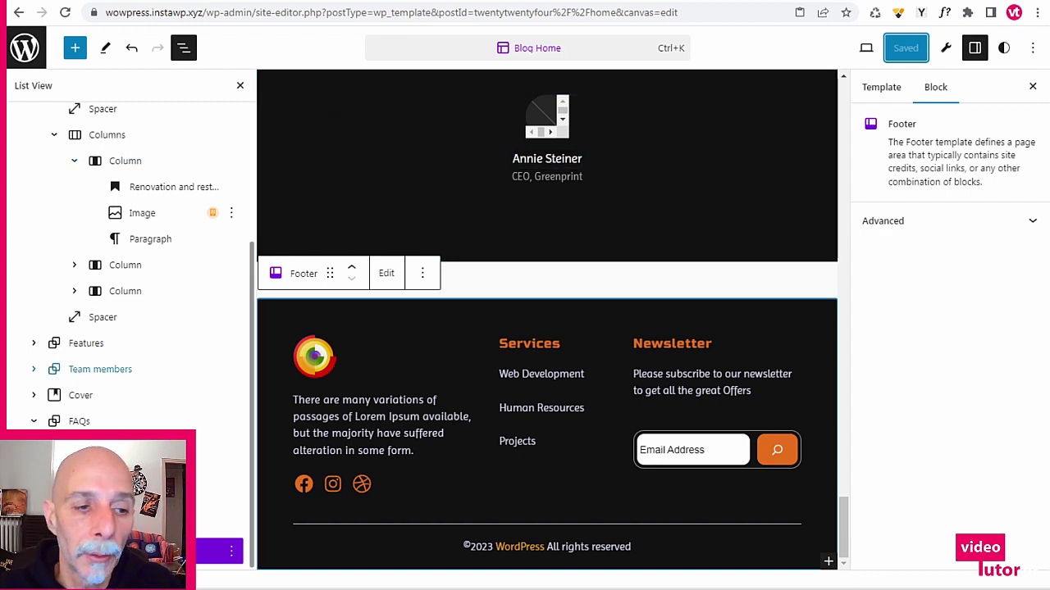
- View the live site, check the gap between the testimonial section and the footer, and return to the editor
scroll(679, 200, "up", 3)
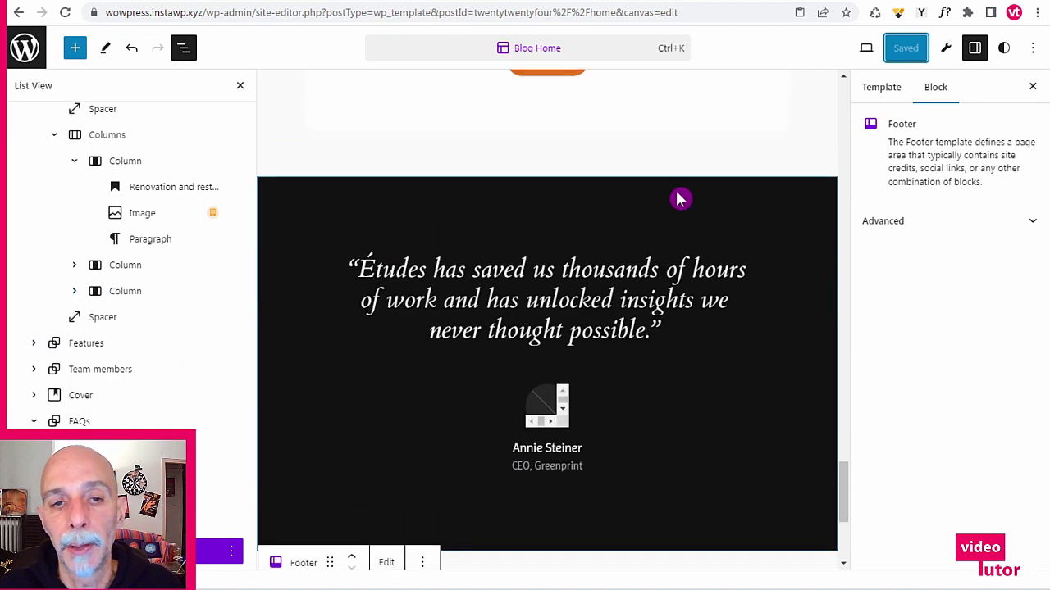
scroll(677, 189, "down", 3)
scroll(677, 189, "up", 3)
scroll(675, 183, "down", 3)
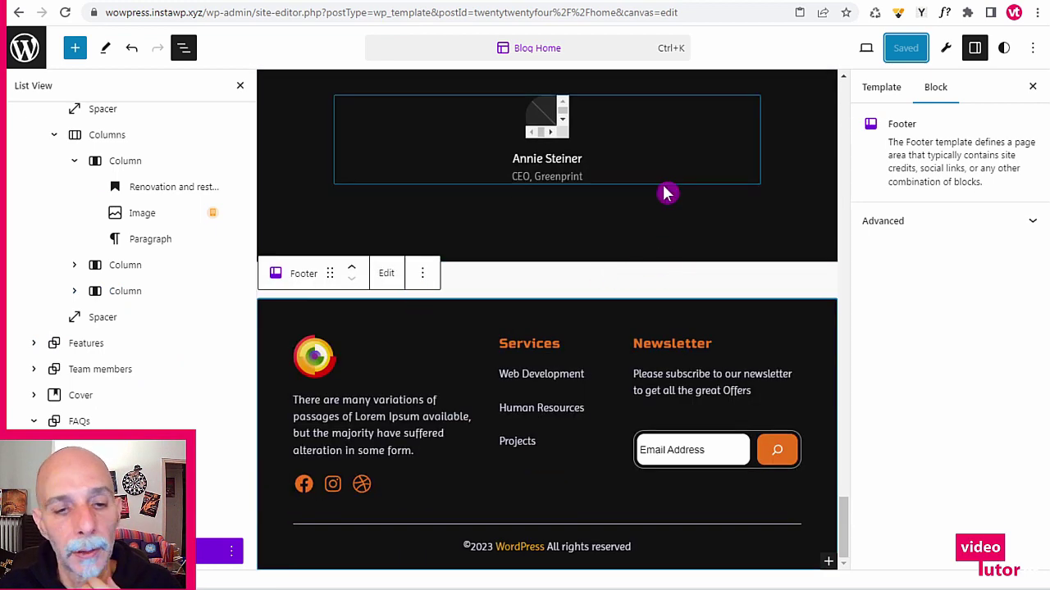
scroll(601, 206, "up", 3)
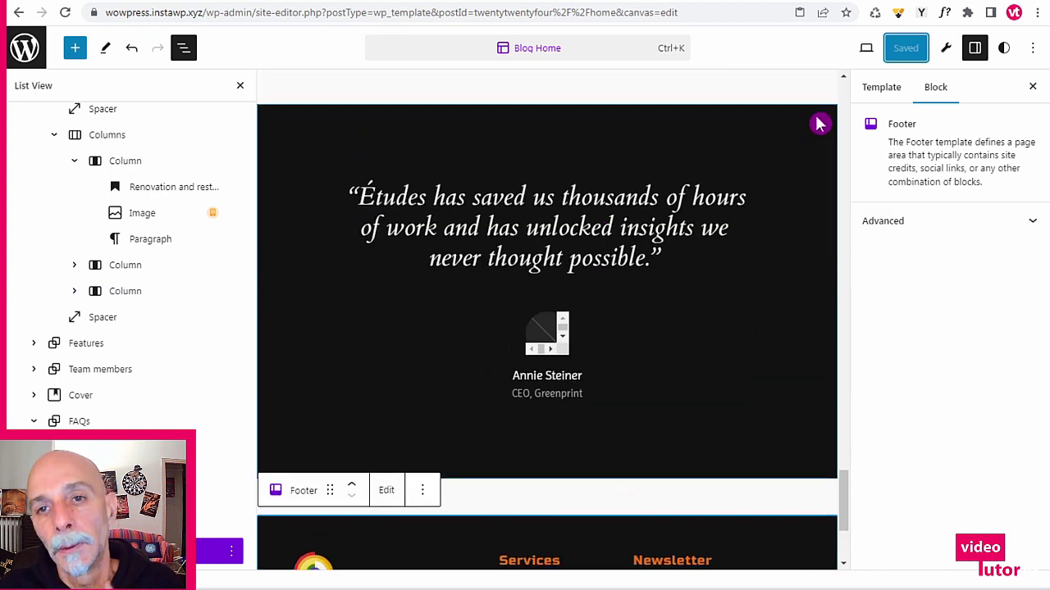
left_click(867, 50)
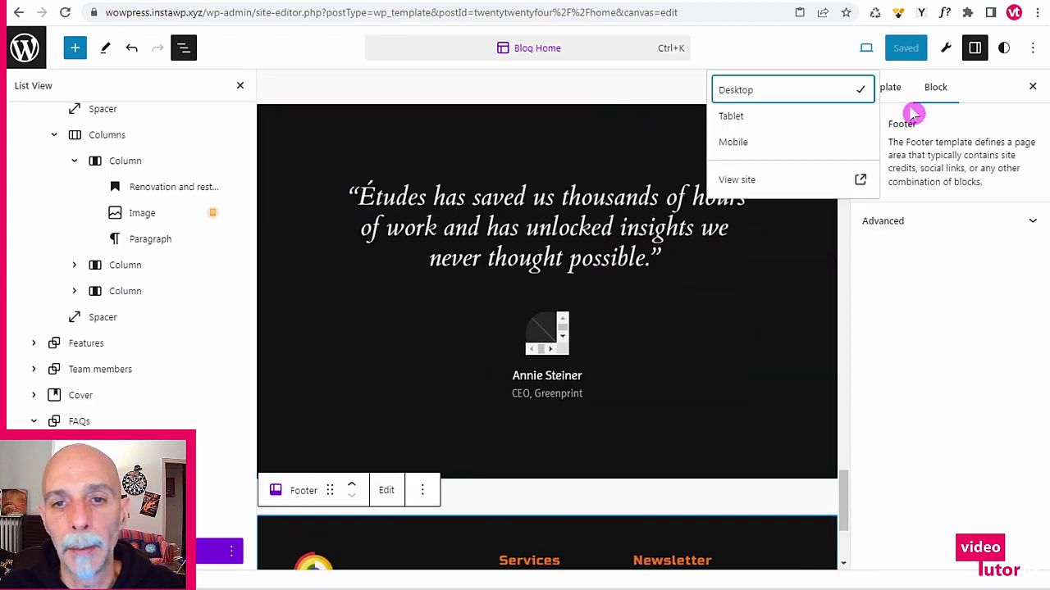
left_click(750, 188)
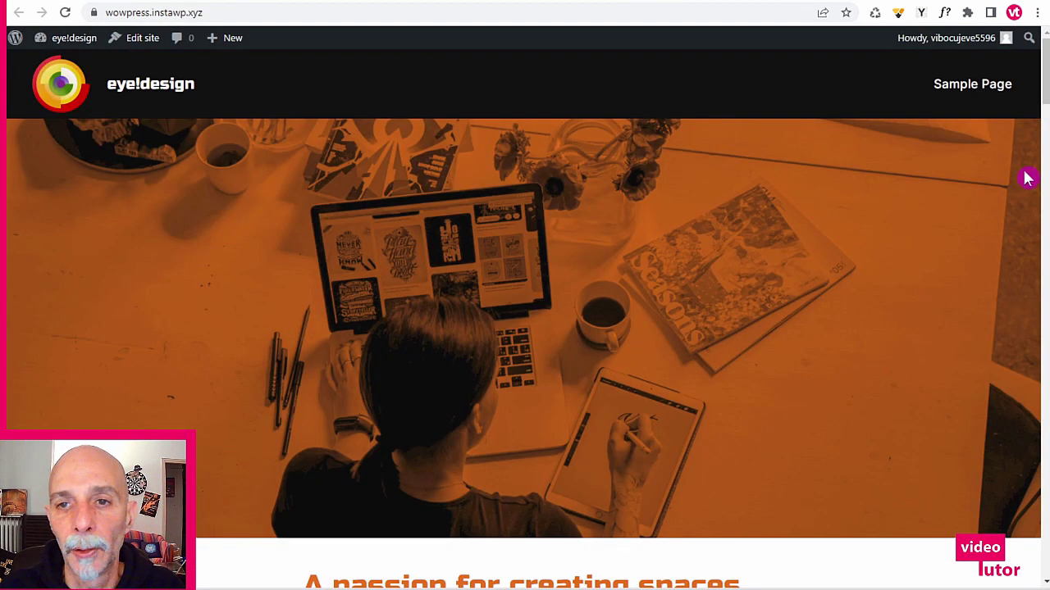
left_click_drag(1046, 86, 1047, 556)
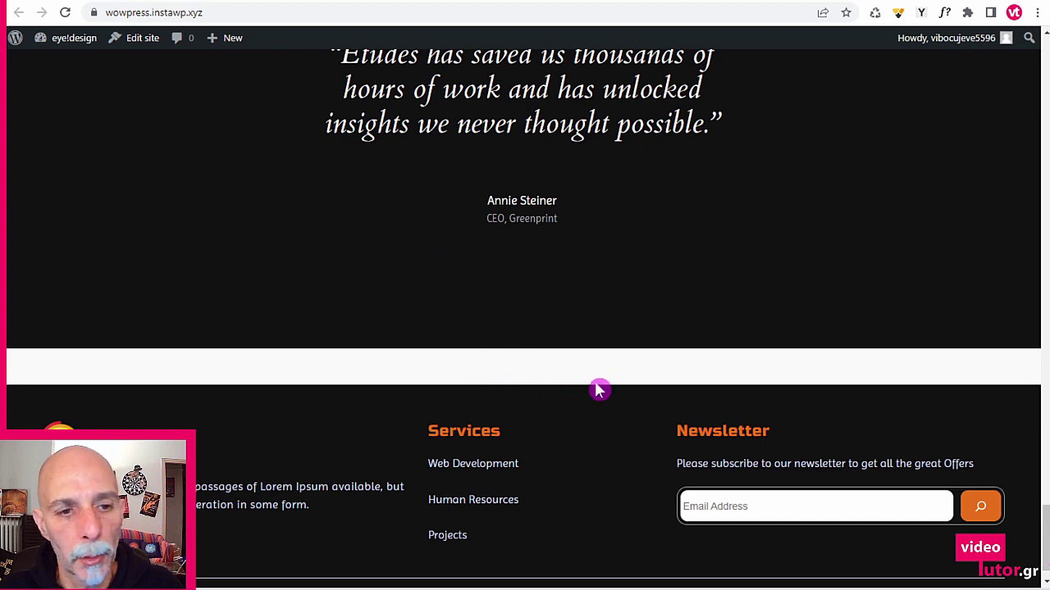
left_click(518, 1)
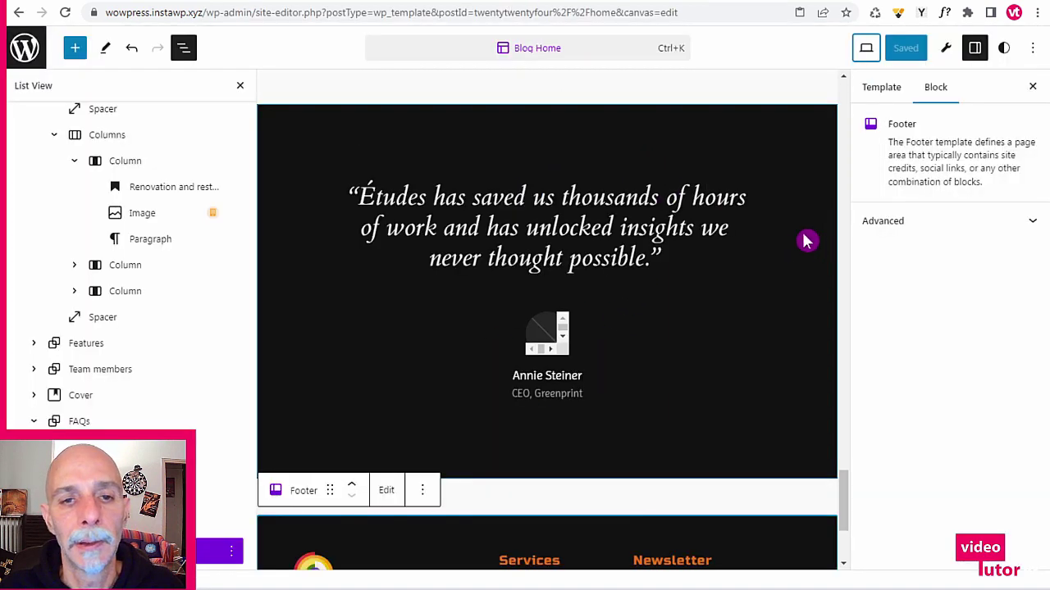
- Select the Group block inside the footer and examine the padding and margin in its dimension style settings
scroll(698, 287, "down", 3)
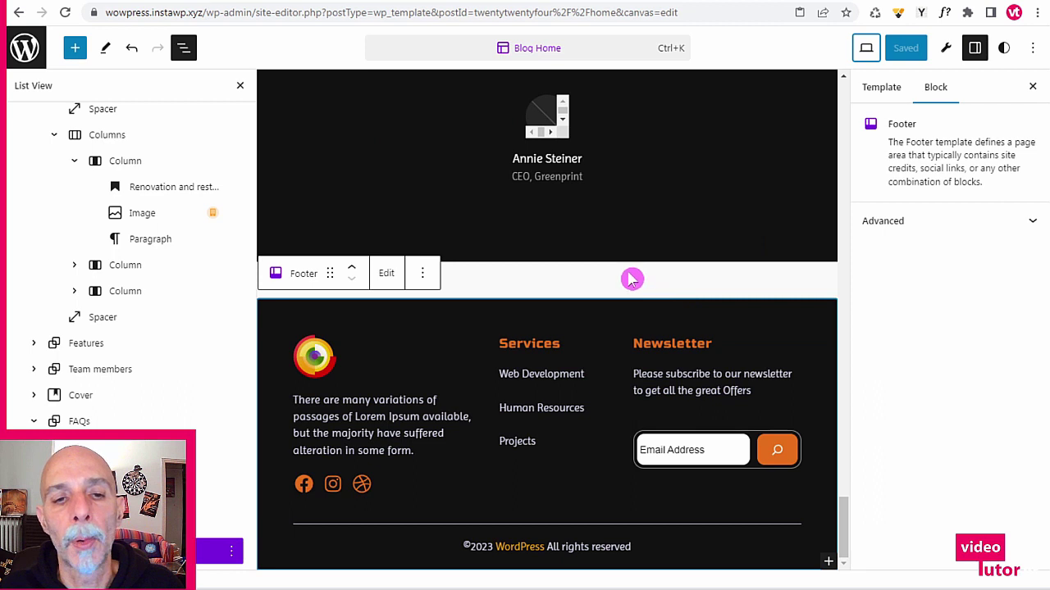
left_click(569, 382)
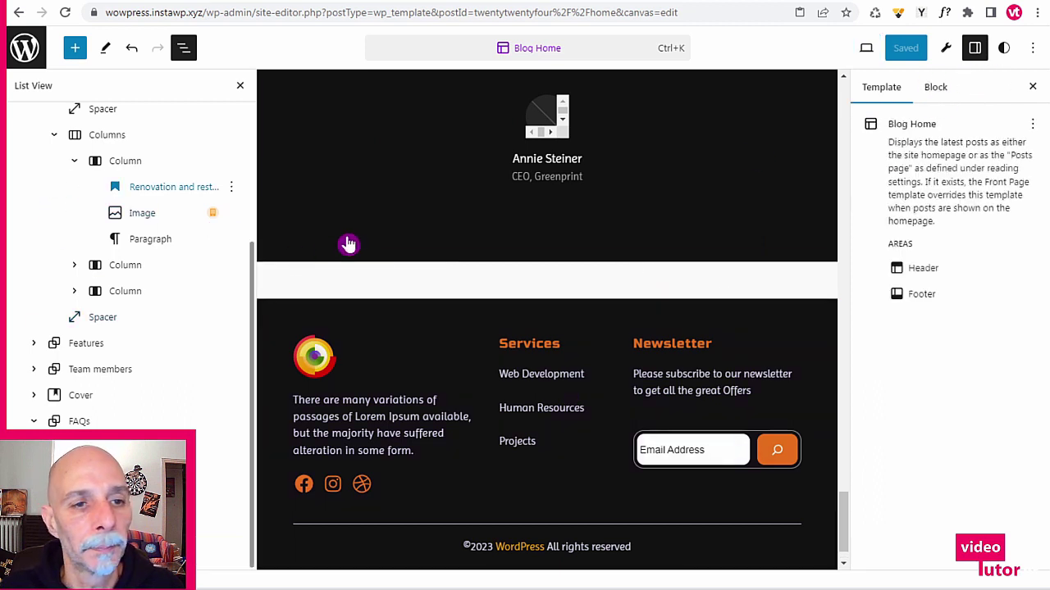
left_click(546, 176)
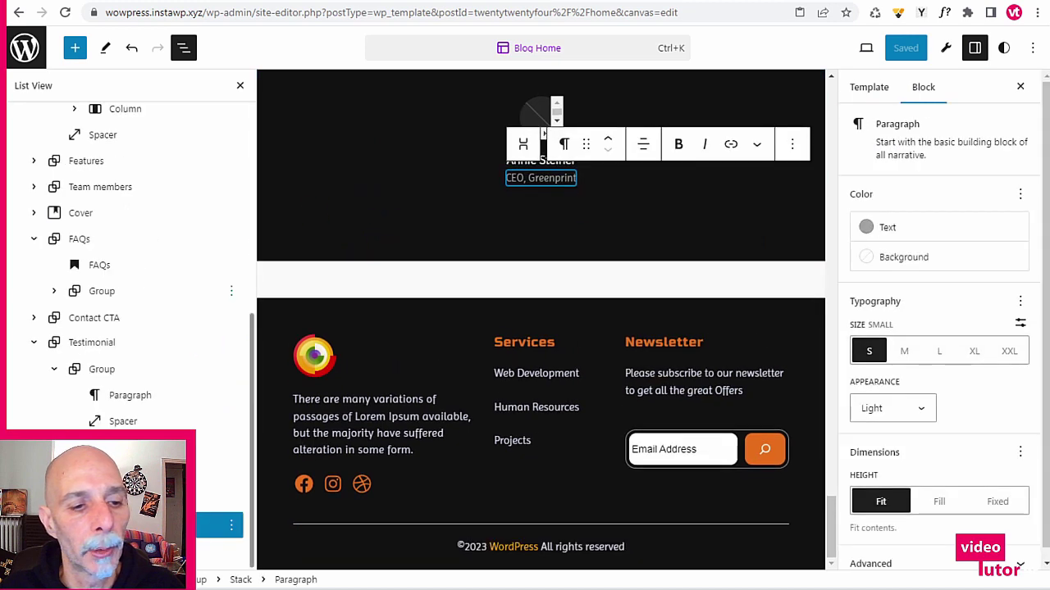
left_click(42, 360)
left_click(992, 217)
scroll(948, 279, "down", 5)
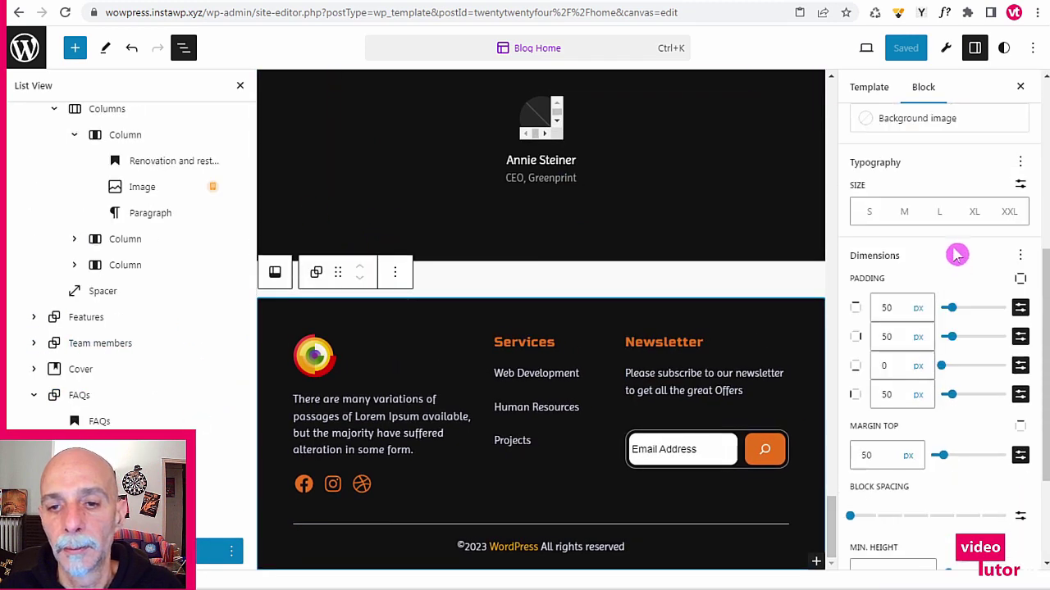
scroll(959, 249, "down", 2)
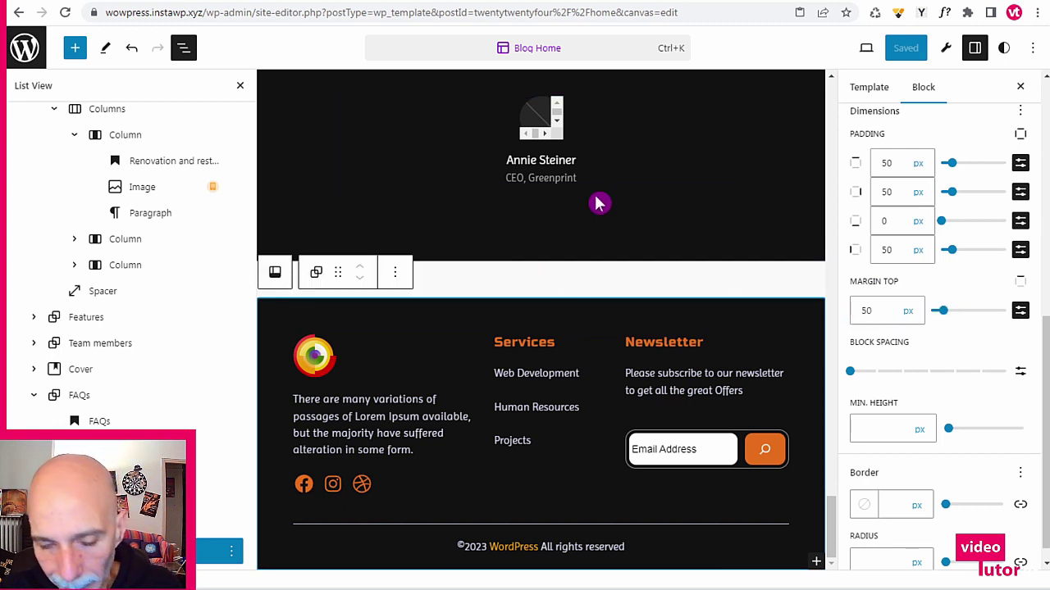
- Insert the Pricing pattern from the Call to Action pattern category into the Blog Home template
scroll(672, 236, "up", 10)
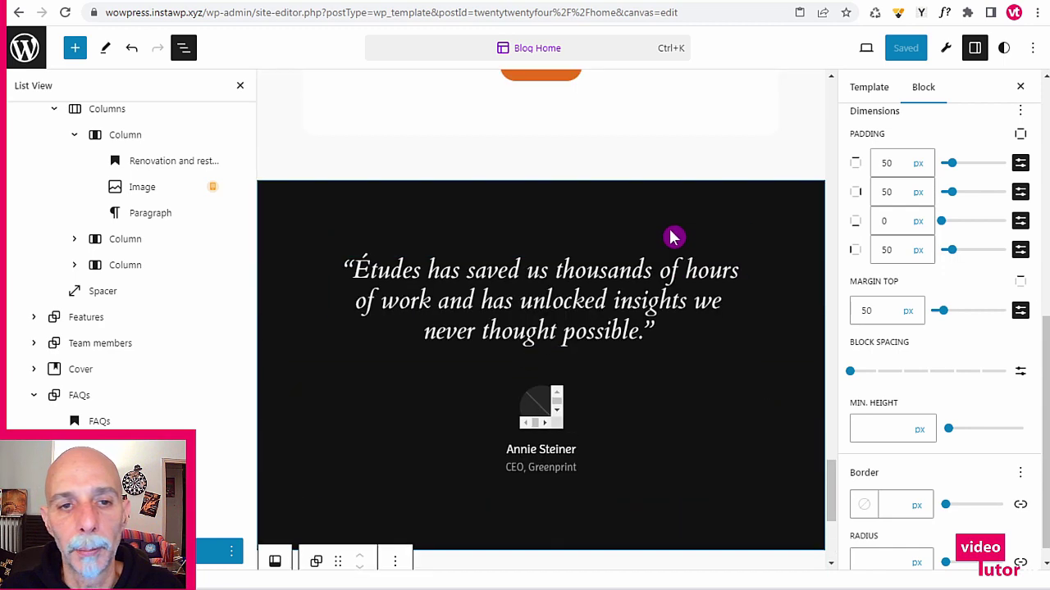
scroll(672, 238, "up", 4)
scroll(647, 244, "down", 3)
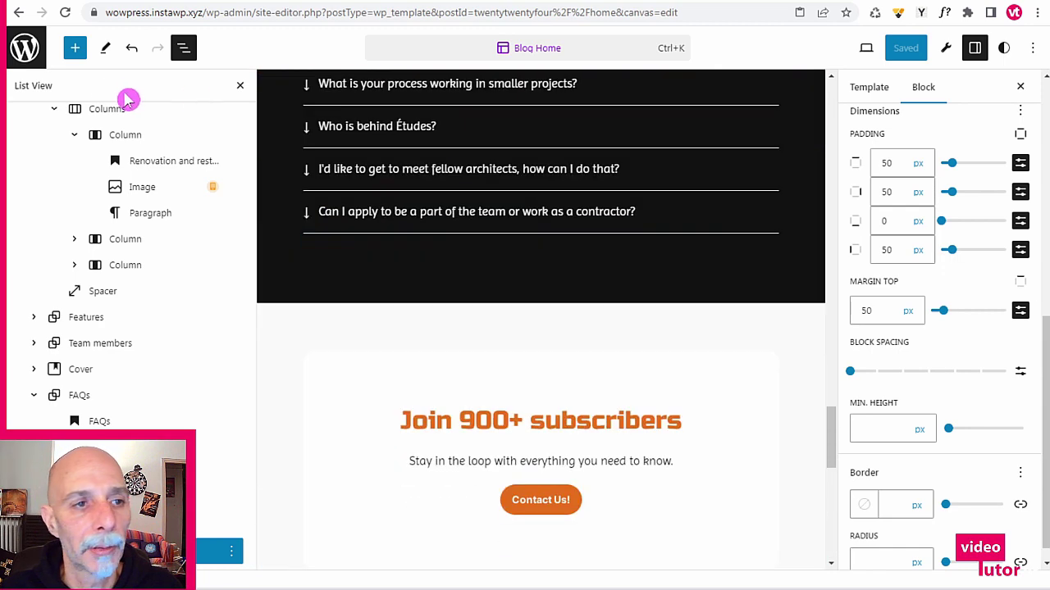
left_click(75, 47)
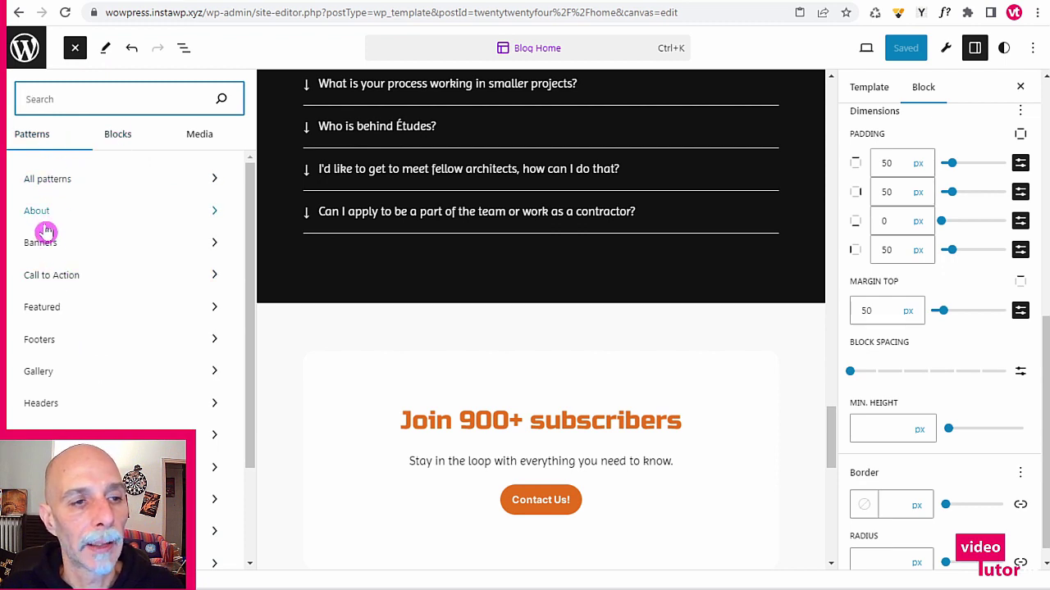
left_click(49, 310)
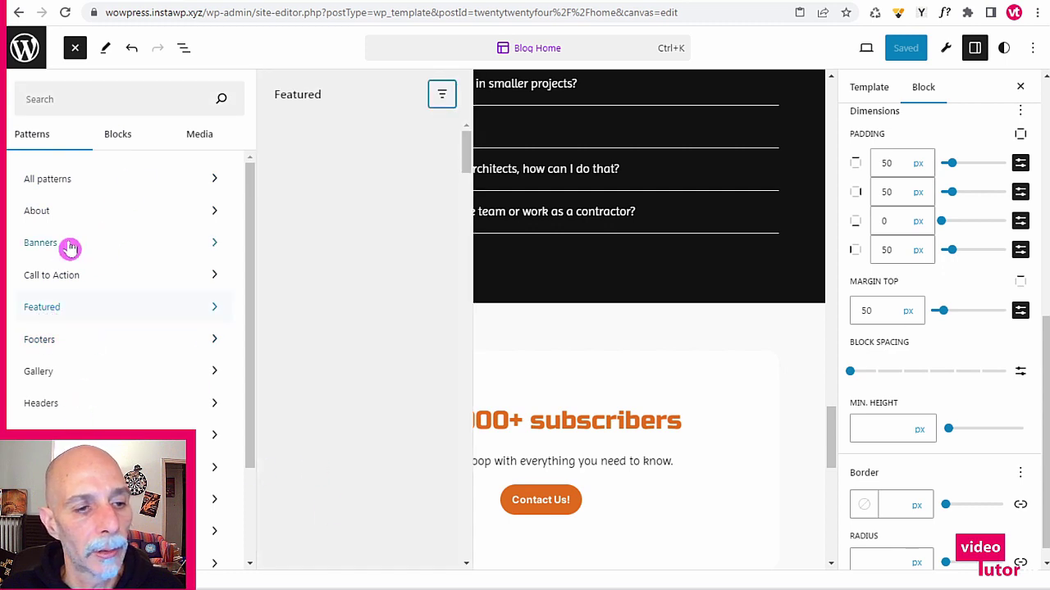
left_click(51, 275)
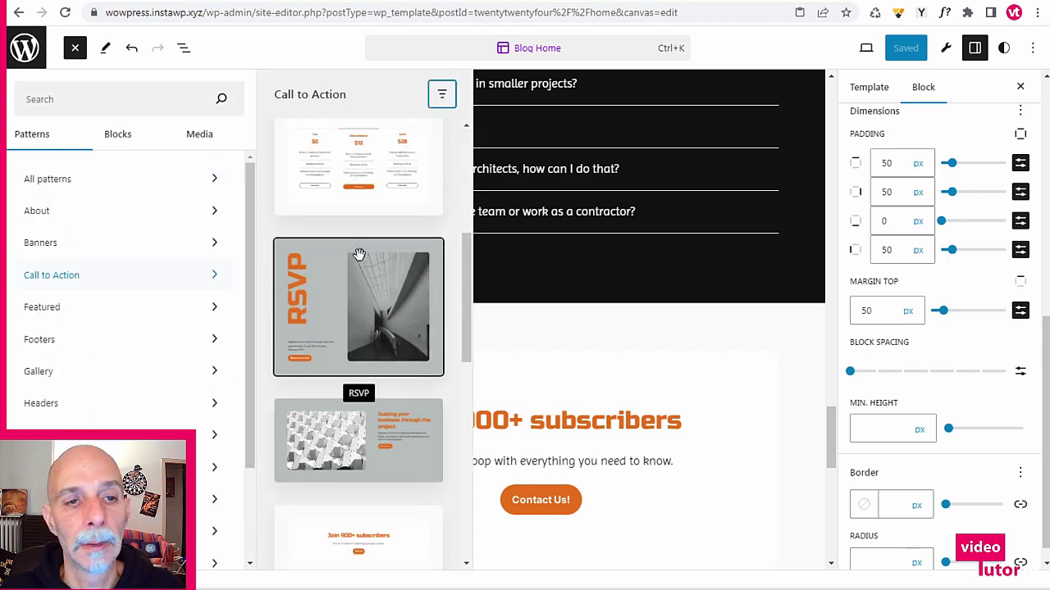
scroll(325, 306, "up", 1)
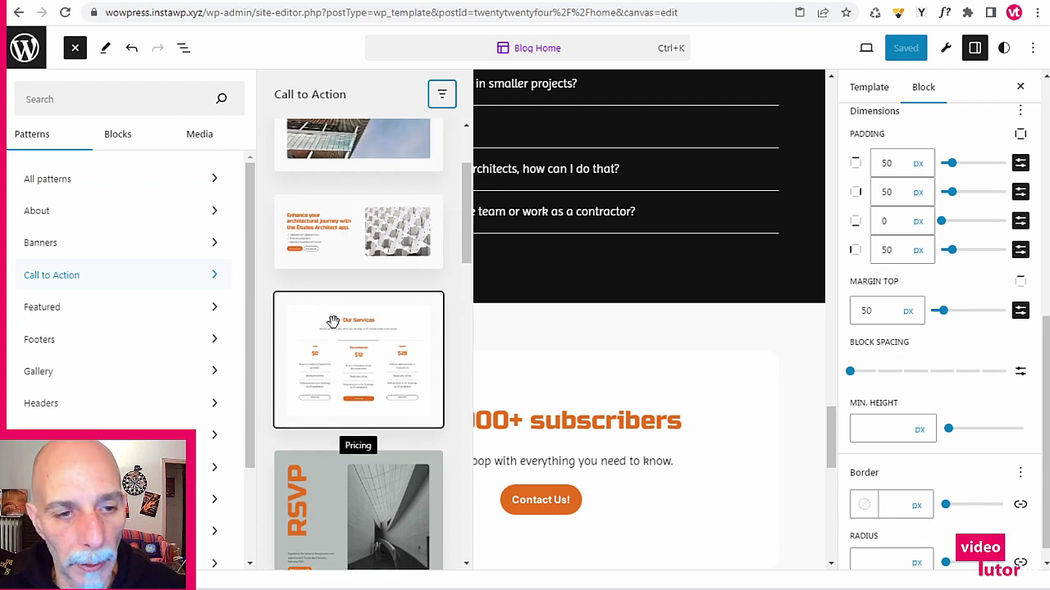
scroll(332, 321, "down", 1)
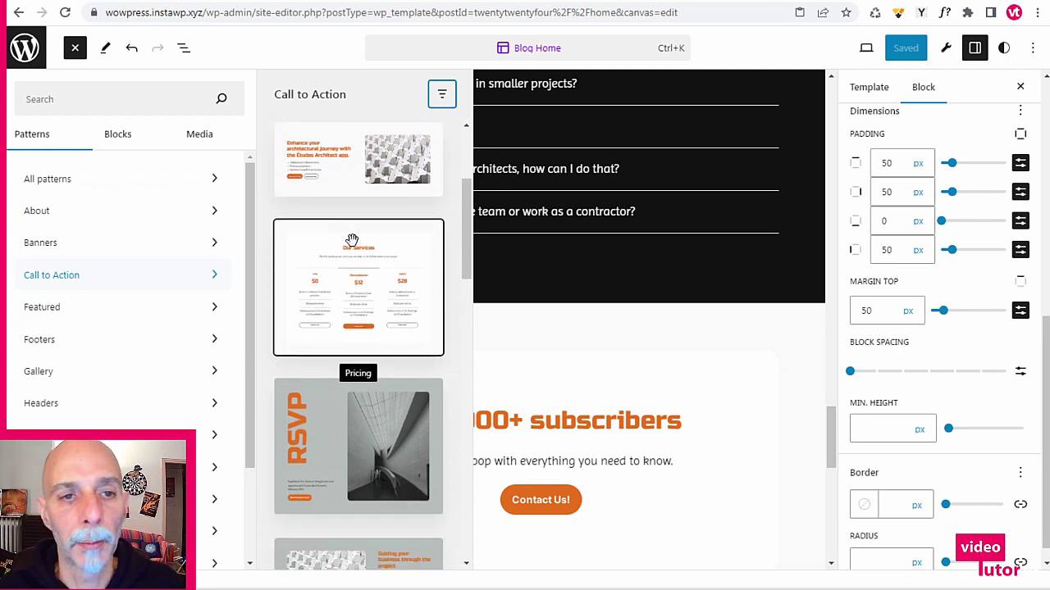
left_click(441, 95)
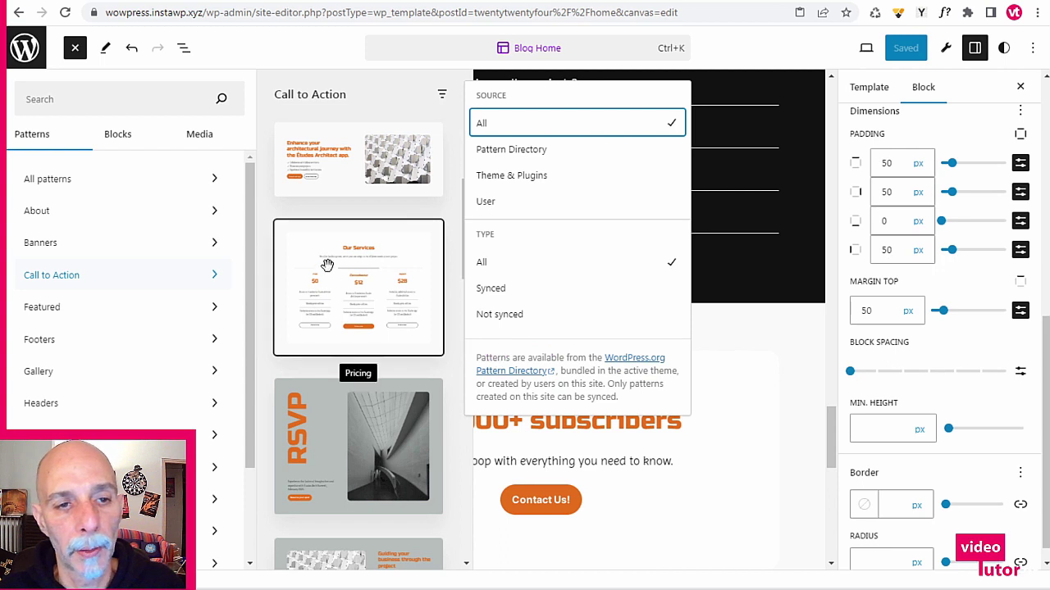
key("Escape")
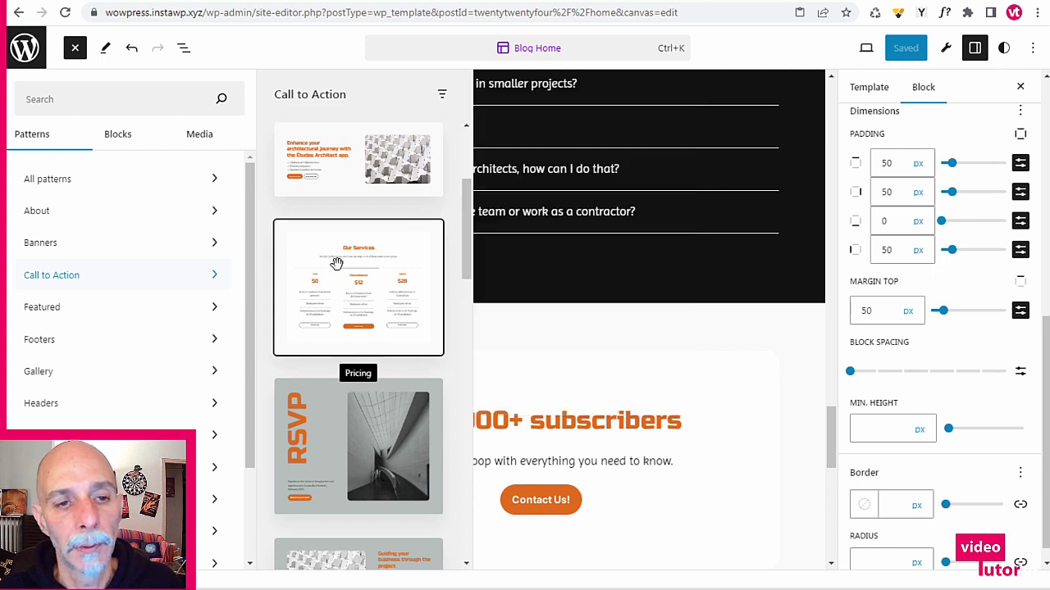
left_click(680, 328)
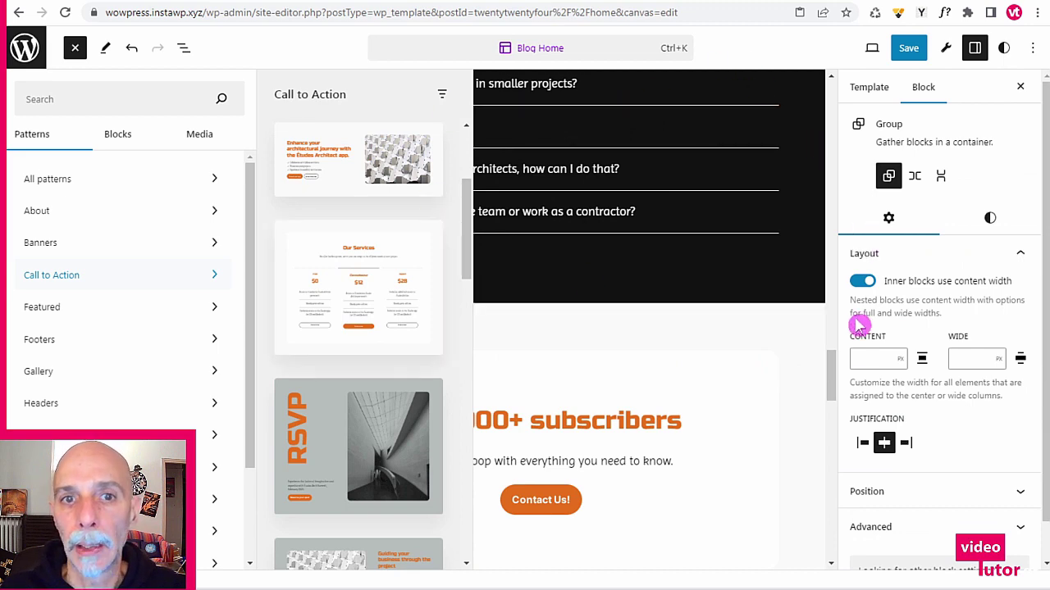
key("Escape")
- Expand the HOLA group and the Footer in the block structure to locate the inserted Pricing Table
left_click(832, 371)
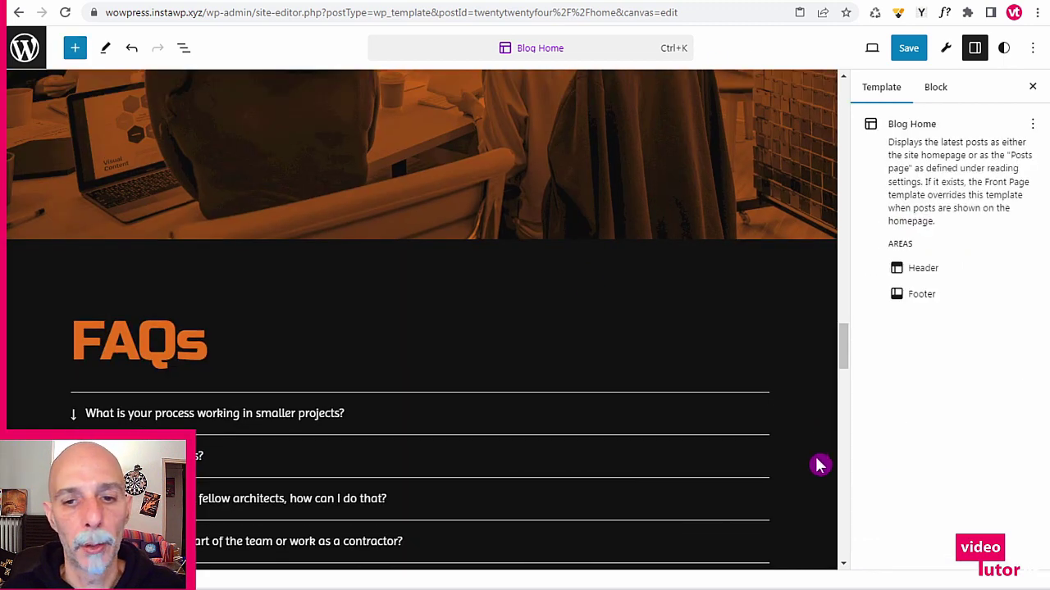
left_click_drag(846, 358, 818, 370)
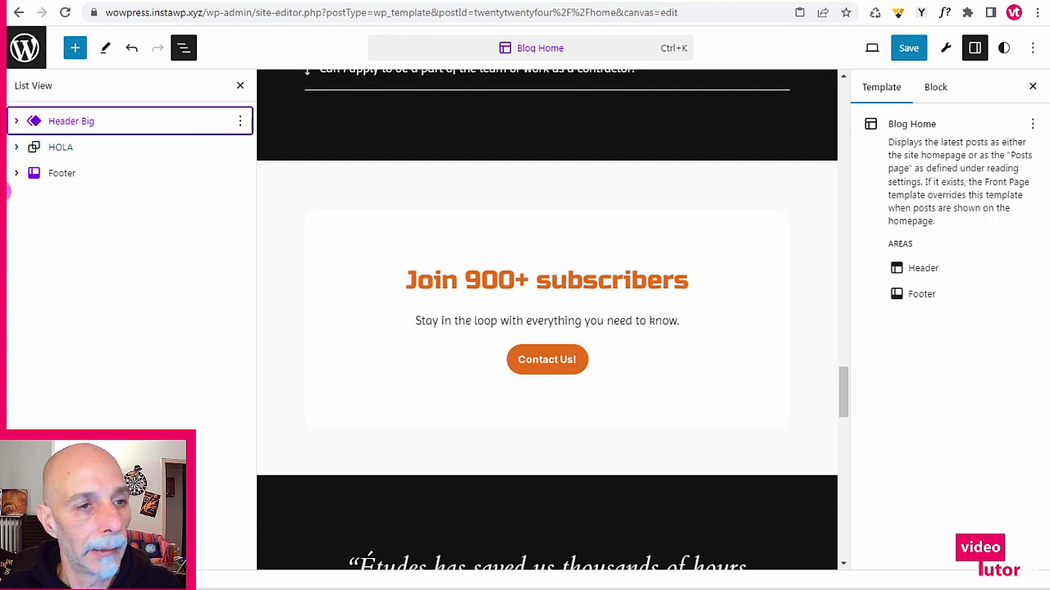
left_click(18, 147)
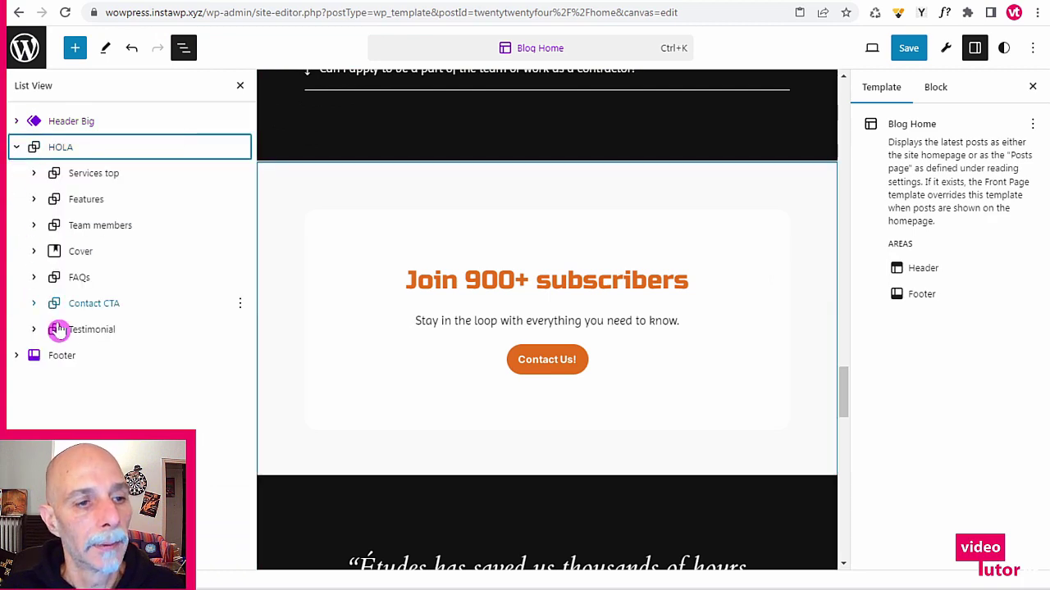
scroll(574, 287, "down", 10)
scroll(615, 306, "down", 4)
left_click(254, 385)
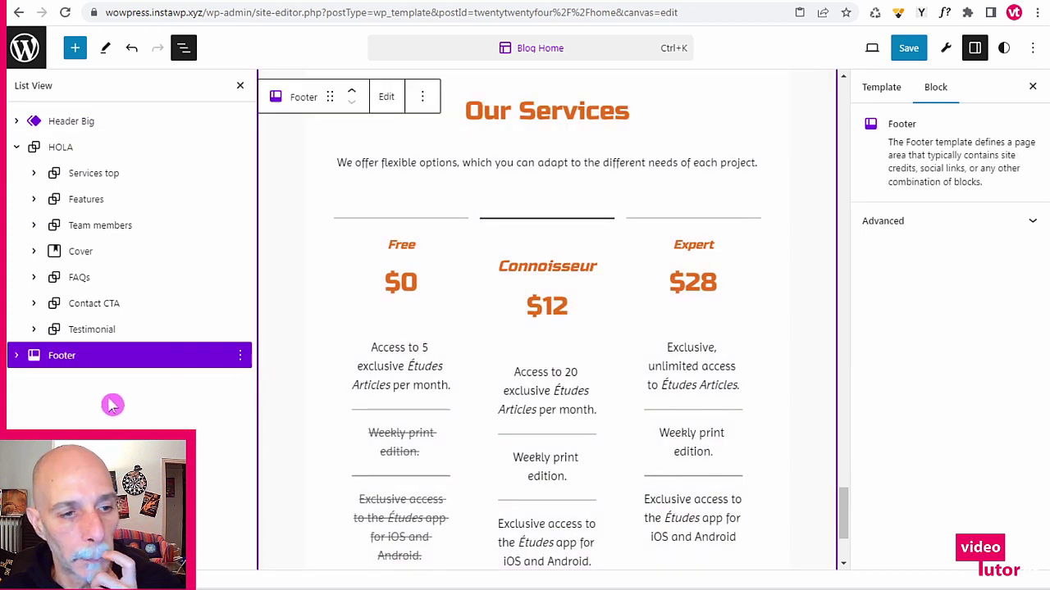
left_click(16, 355)
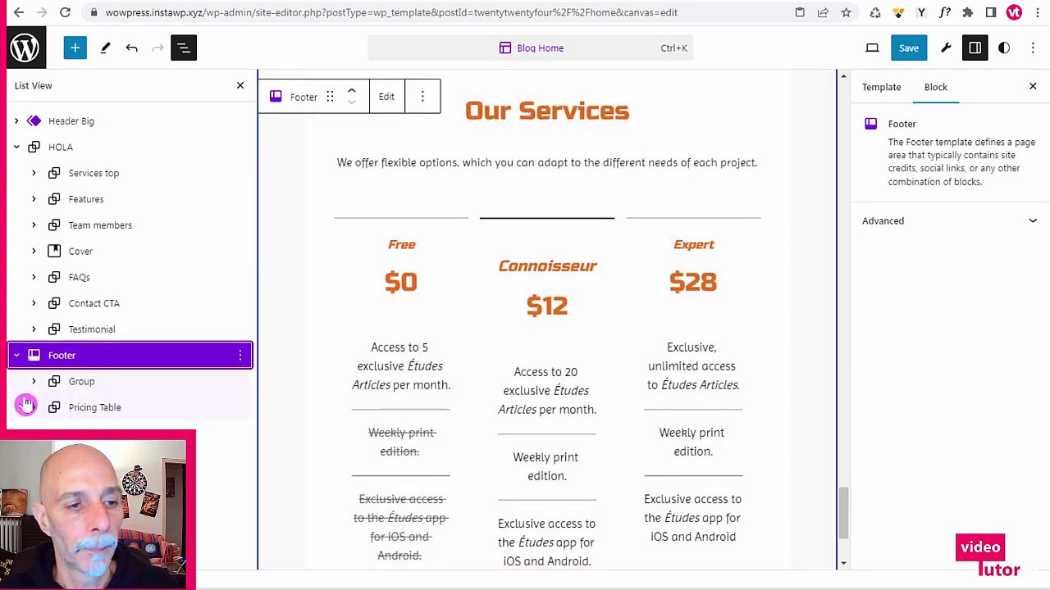
- Move the Pricing Table out of the Footer and place it directly above the Footer, below the HOLA group
left_click(78, 415)
left_click_drag(76, 398, 36, 349)
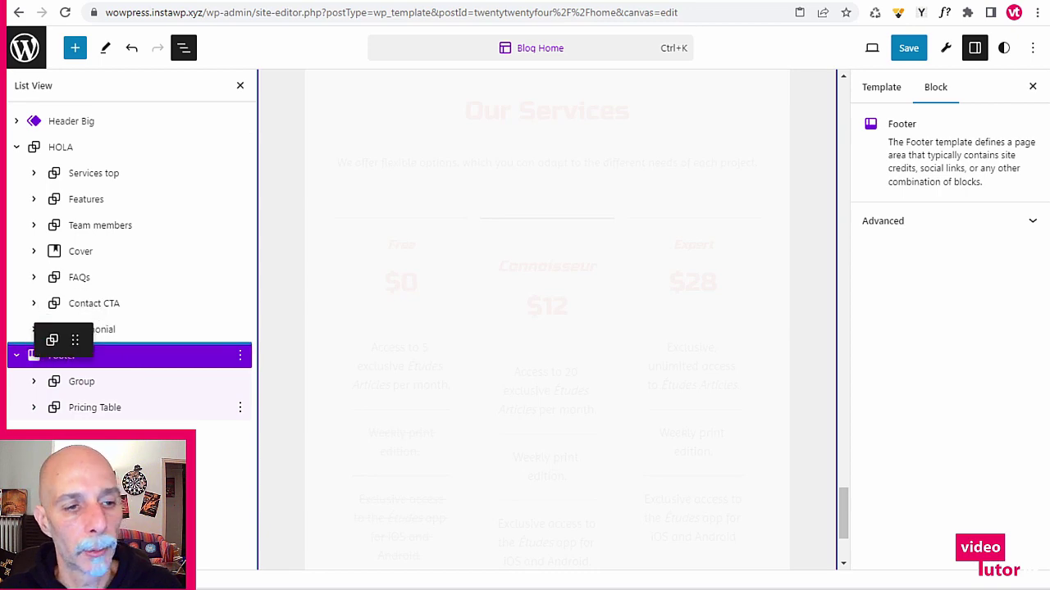
left_click_drag(75, 339, 176, 337)
scroll(516, 222, "up", 5)
scroll(526, 222, "up", 1)
scroll(527, 254, "down", 5)
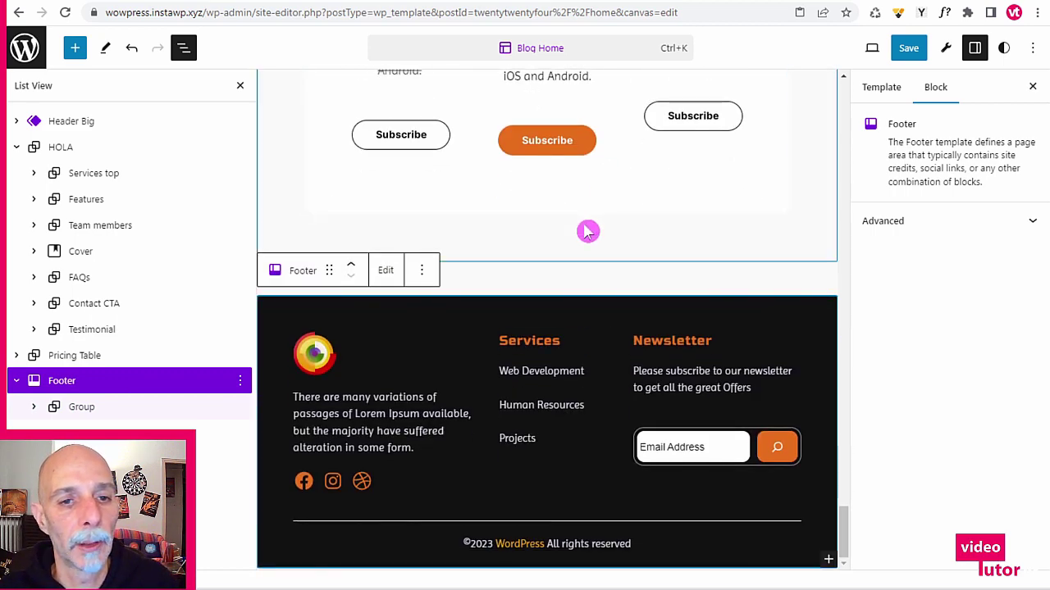
- Select the whole Pricing Table group, collapse its nested blocks and check its placement between the testimonial and the footer
left_click(547, 141)
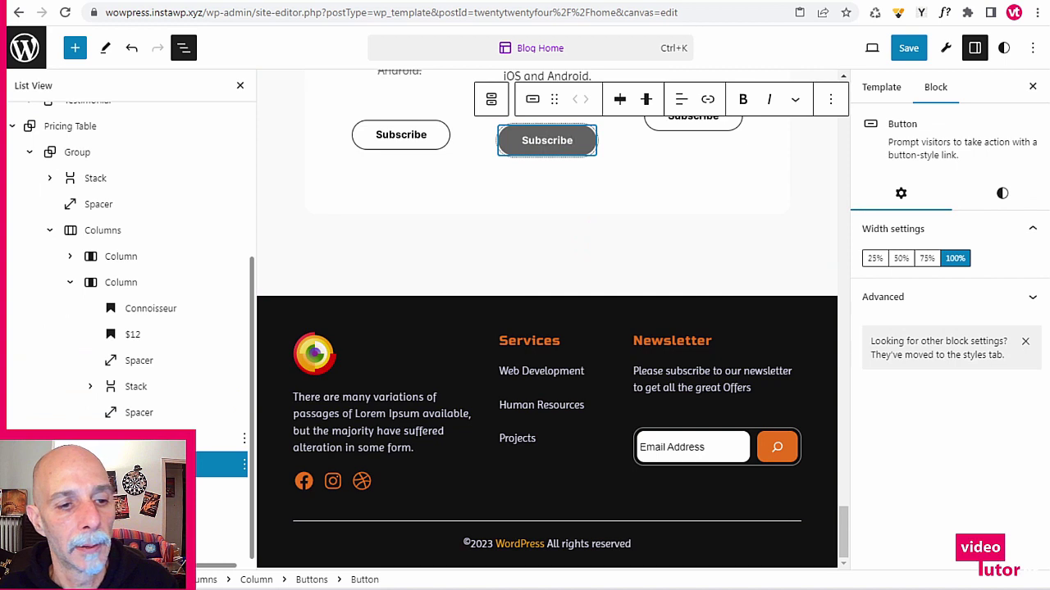
left_click(25, 127)
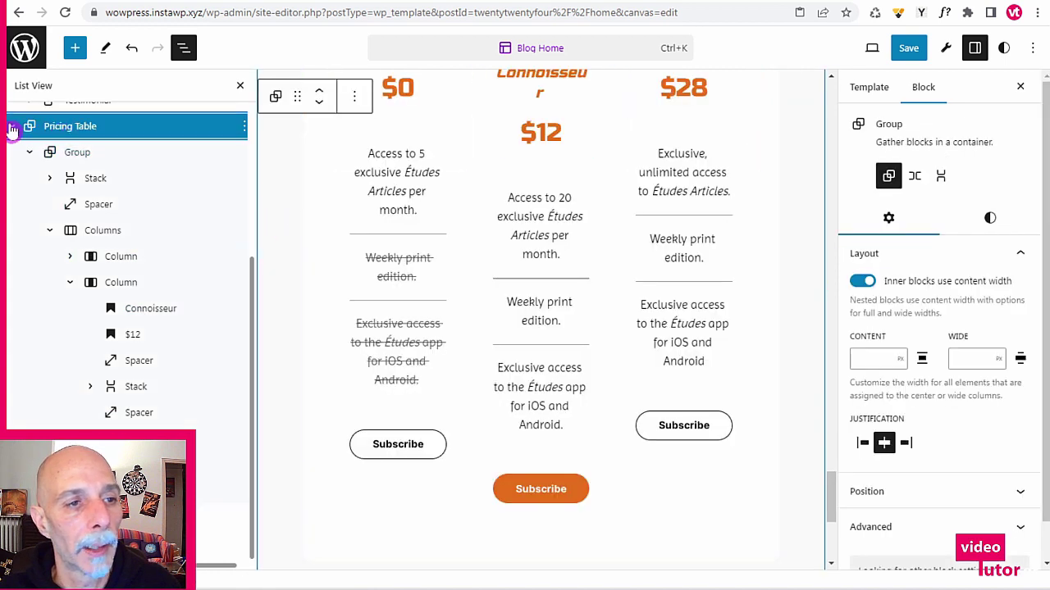
left_click(13, 127)
scroll(467, 347, "down", 5)
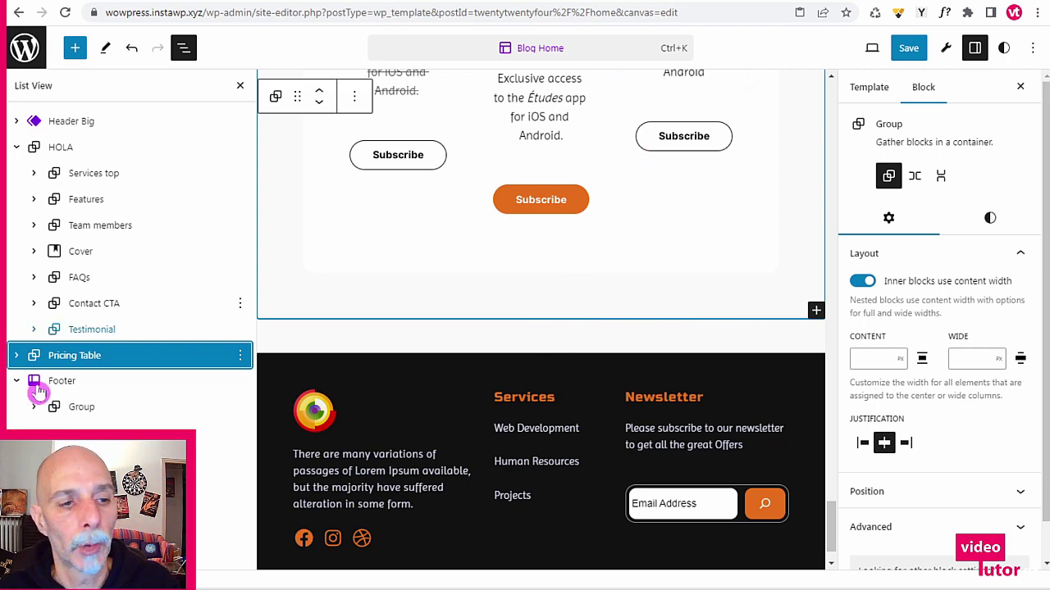
scroll(416, 229, "up", 10)
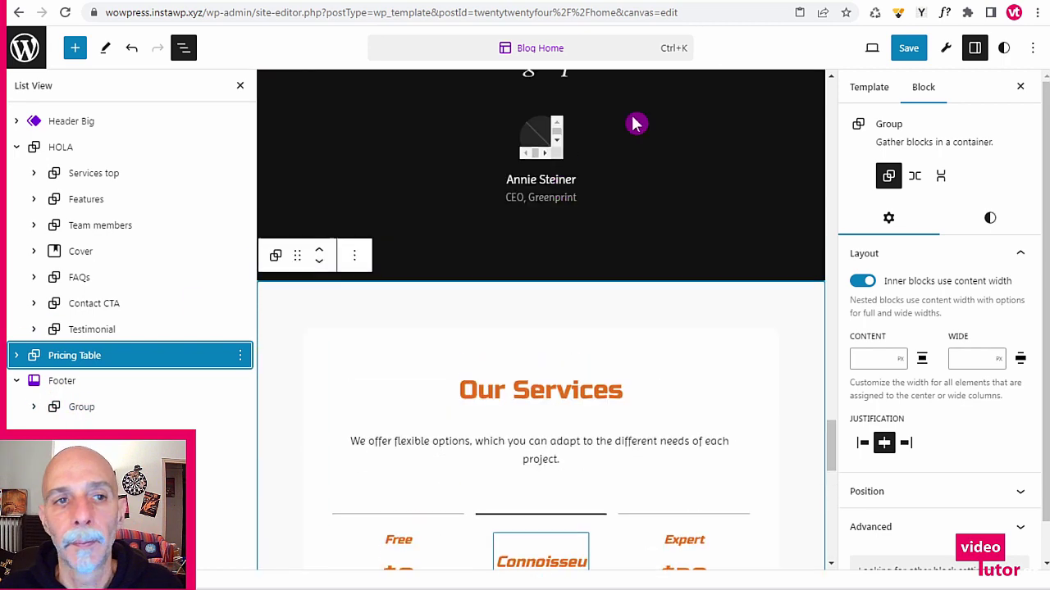
- Save the pending changes, including the Footer template part
left_click(910, 49)
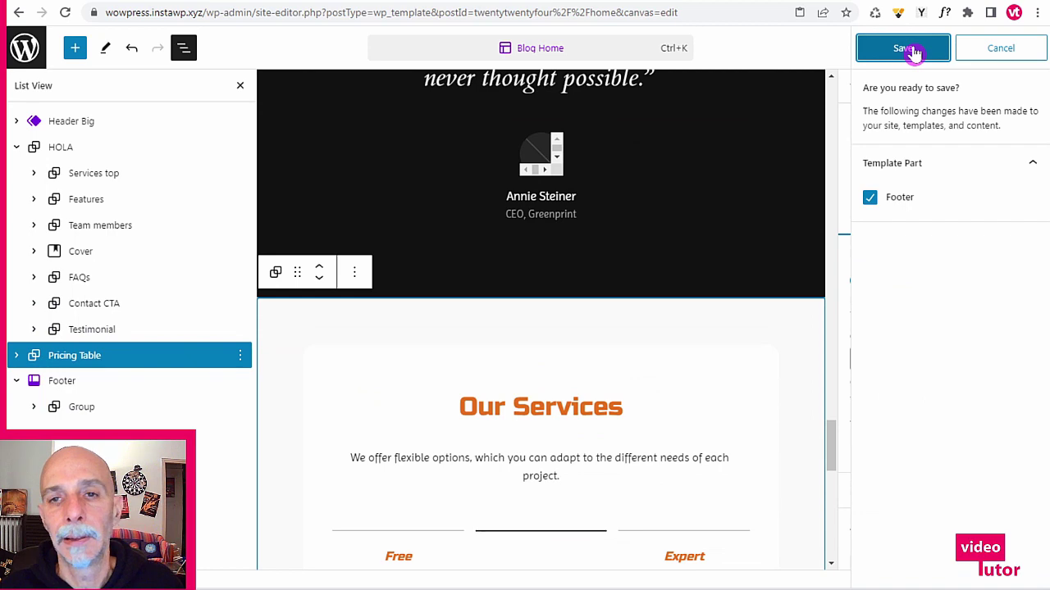
left_click(909, 52)
scroll(645, 254, "down", 3)
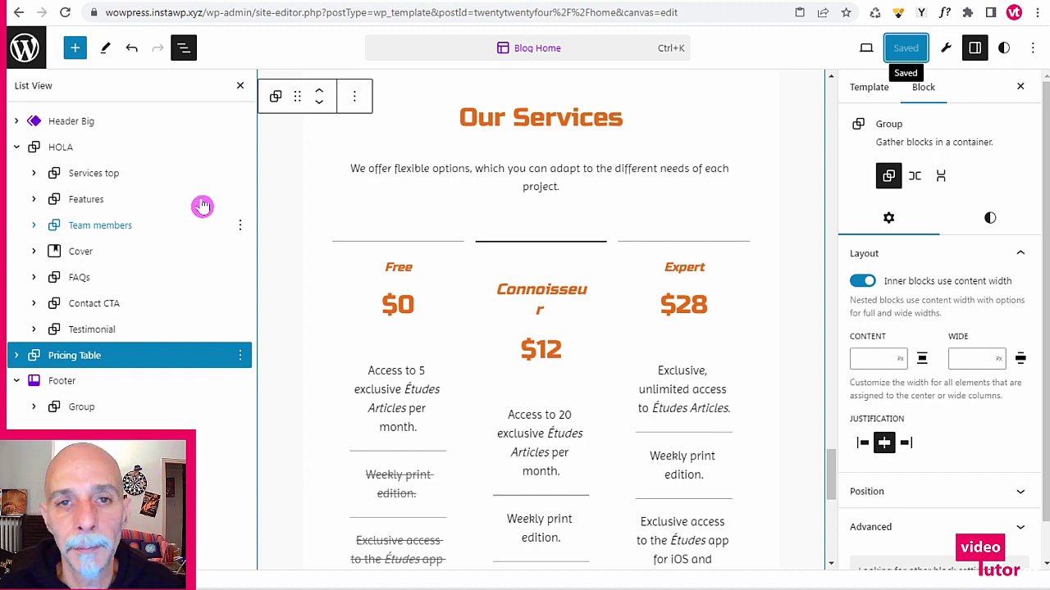
- Search the commands for "view", open the live site to check its header, and return to the editor
left_click(565, 56)
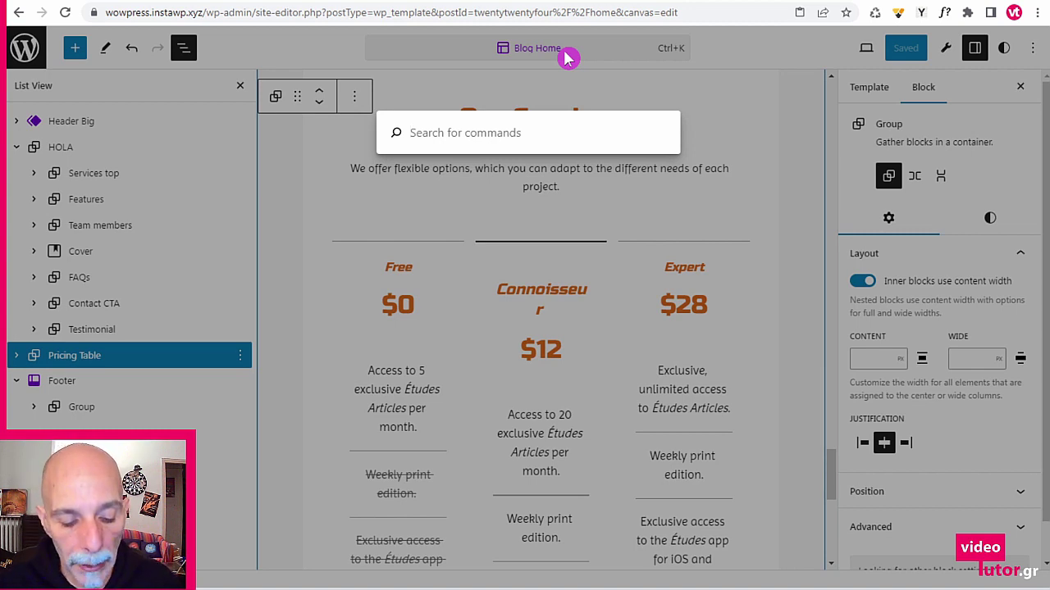
type("view")
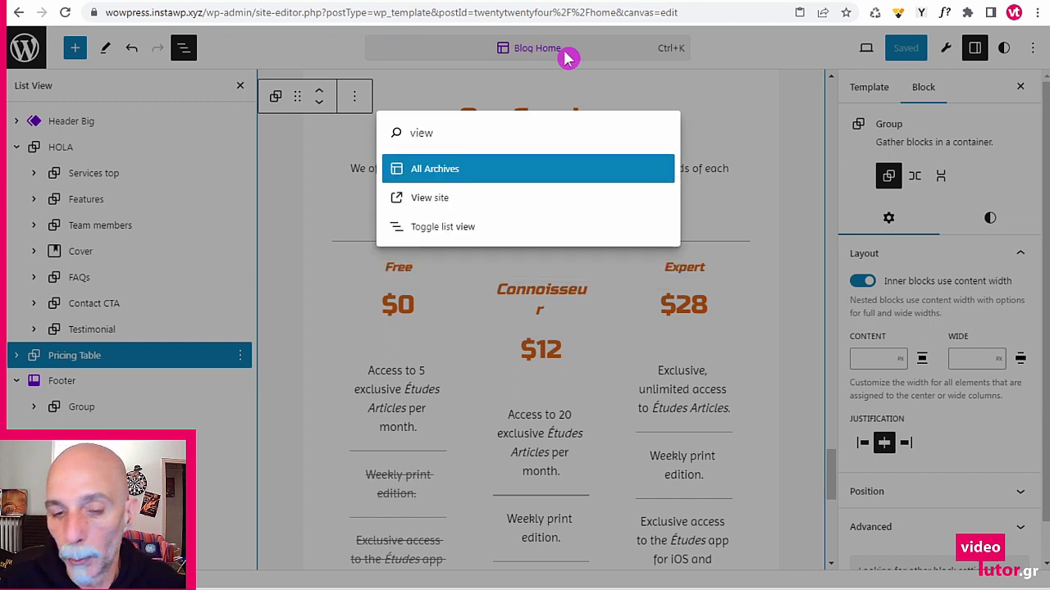
key("Down")
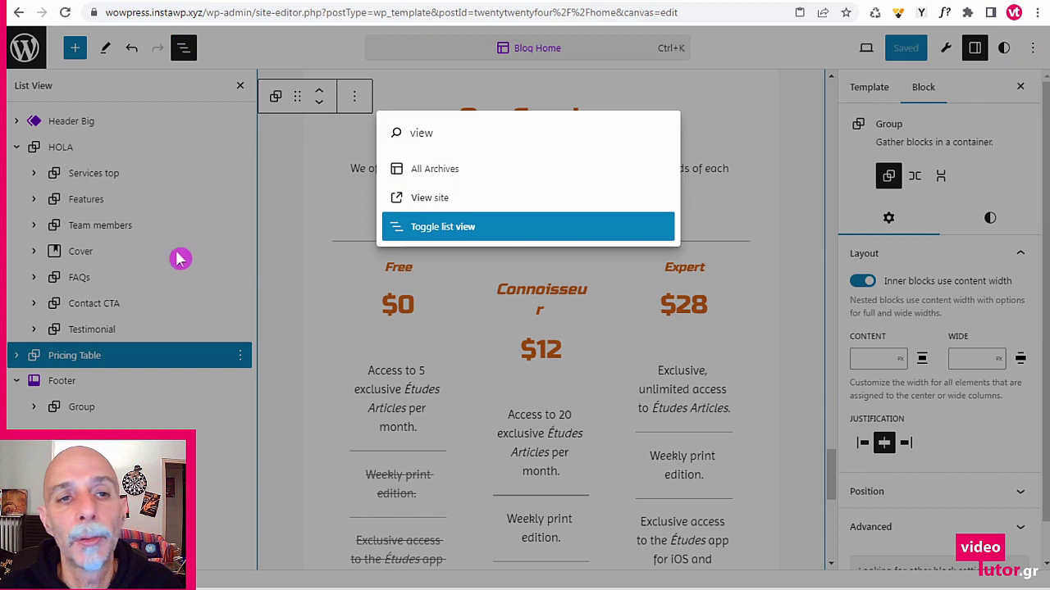
left_click(451, 201)
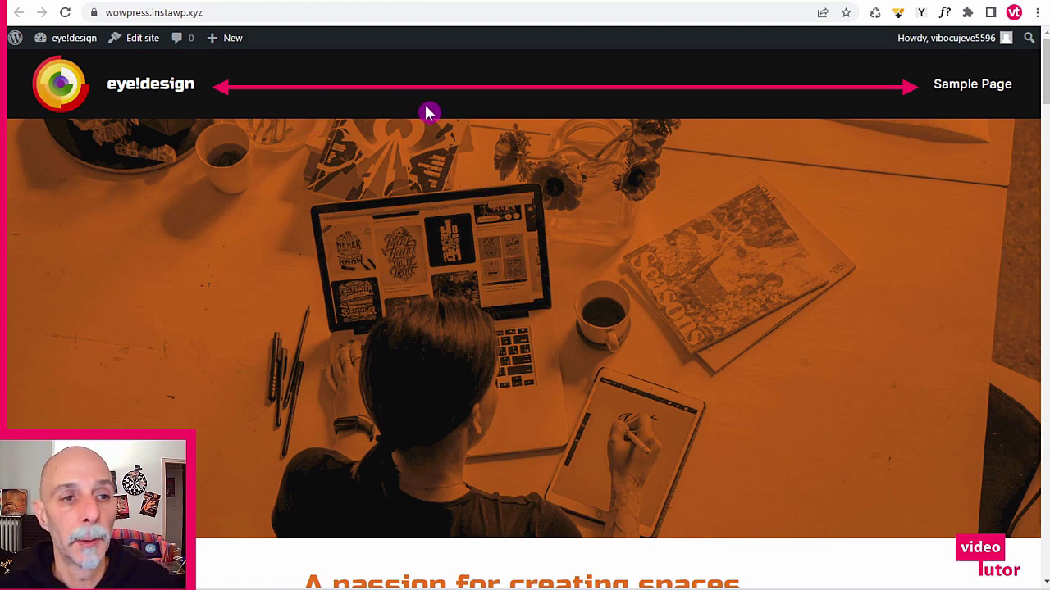
left_click(503, 9)
key("alt+Left")
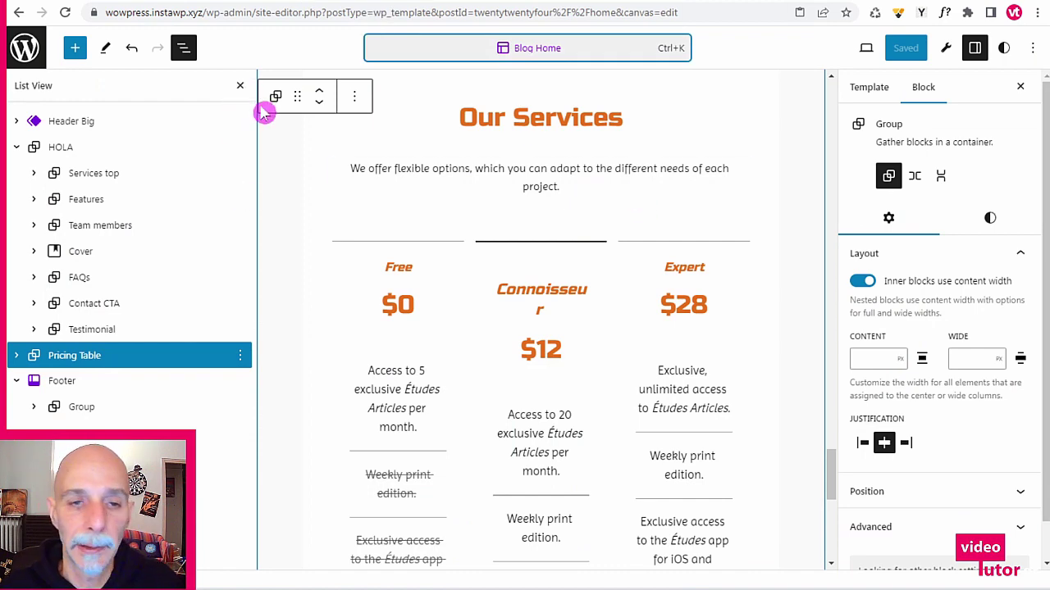
- Expand Header Big and its Group in the block structure, and select the Row holding the logo and navigation
scroll(367, 170, "up", 5)
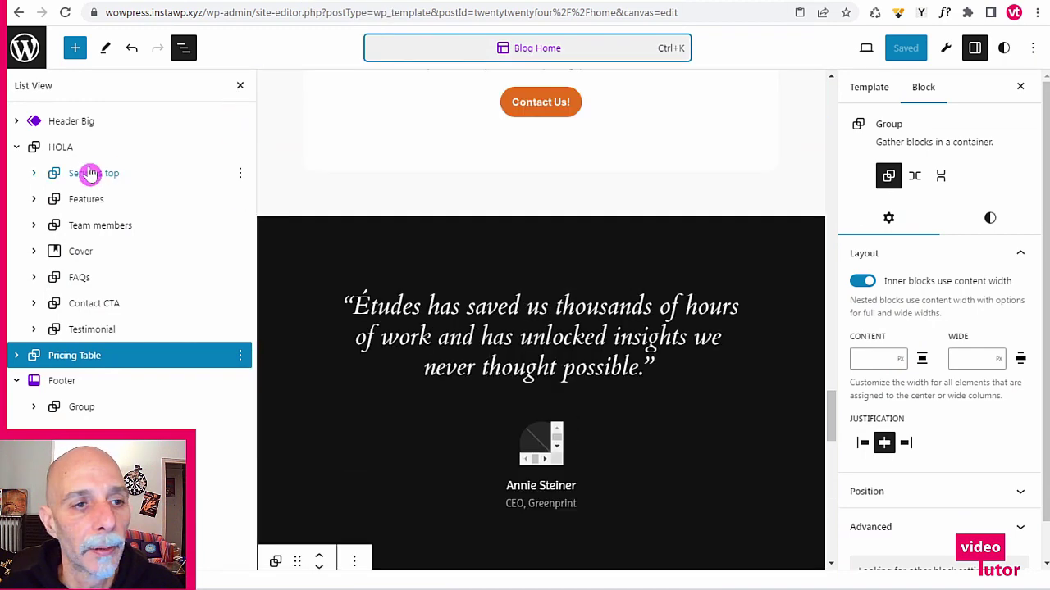
left_click(85, 170)
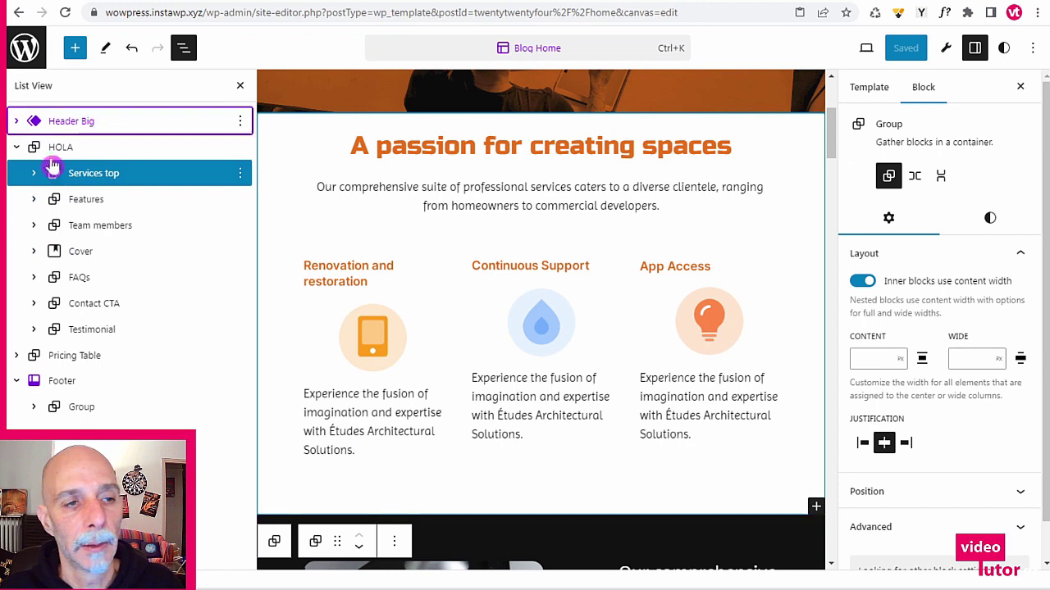
left_click(21, 124)
left_click(16, 123)
left_click(66, 147)
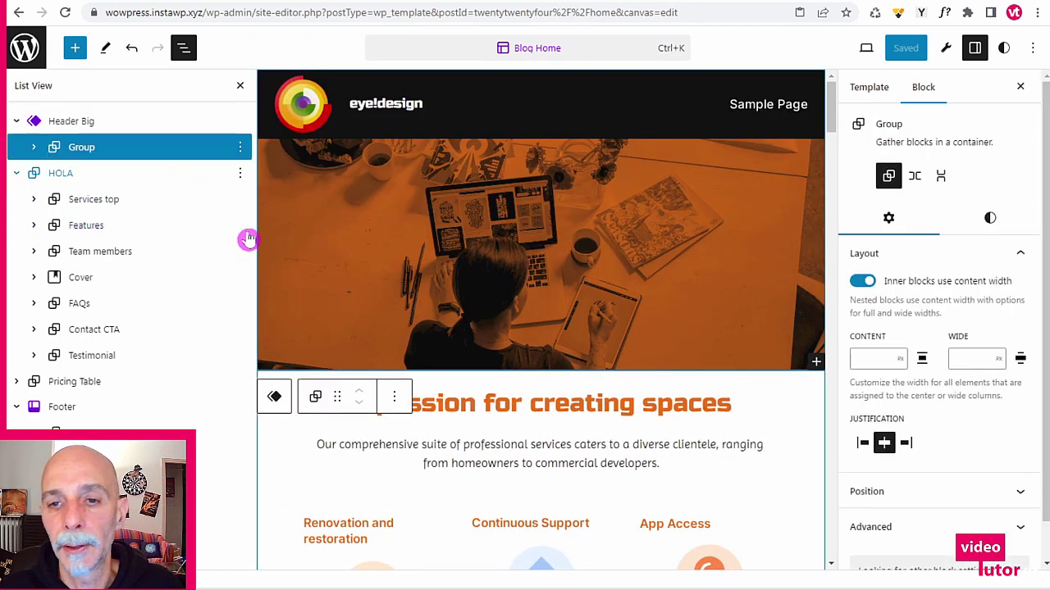
left_click(33, 146)
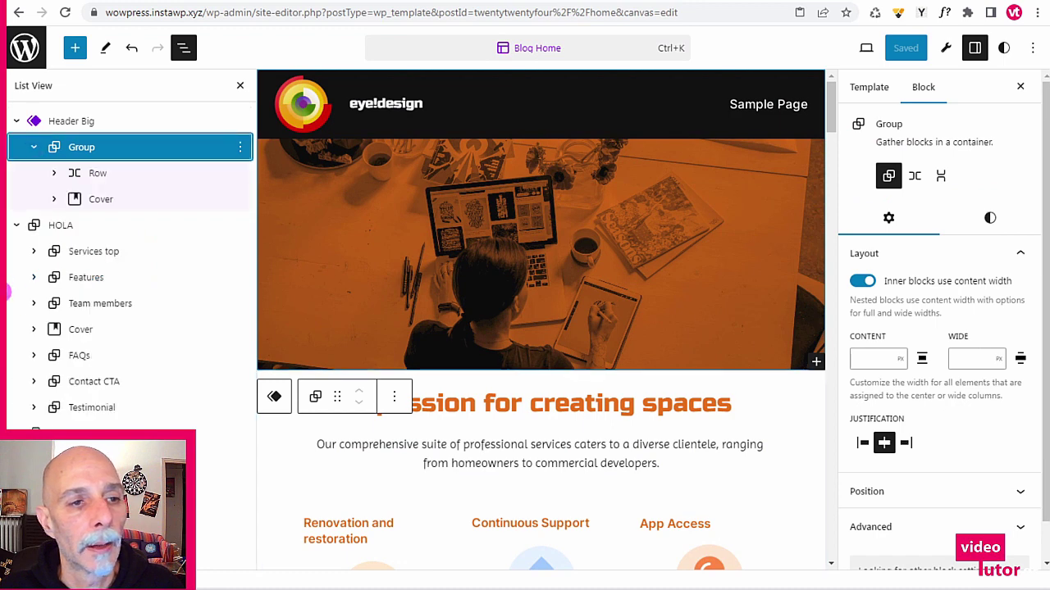
left_click(97, 174)
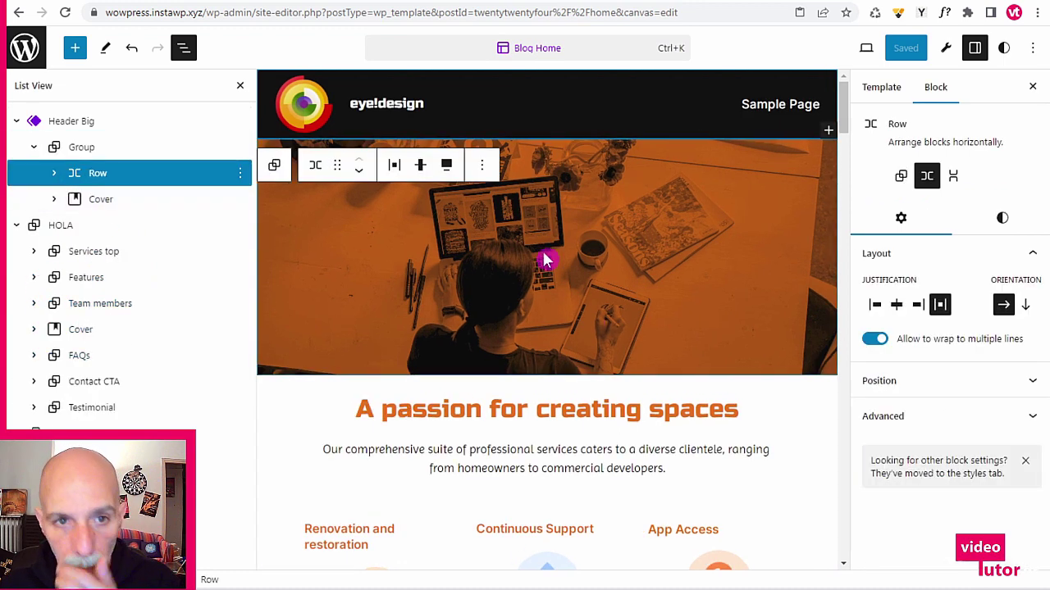
- Set the header row's alignment to Wide width and hide the block structure to check it across the canvas
left_click(396, 167)
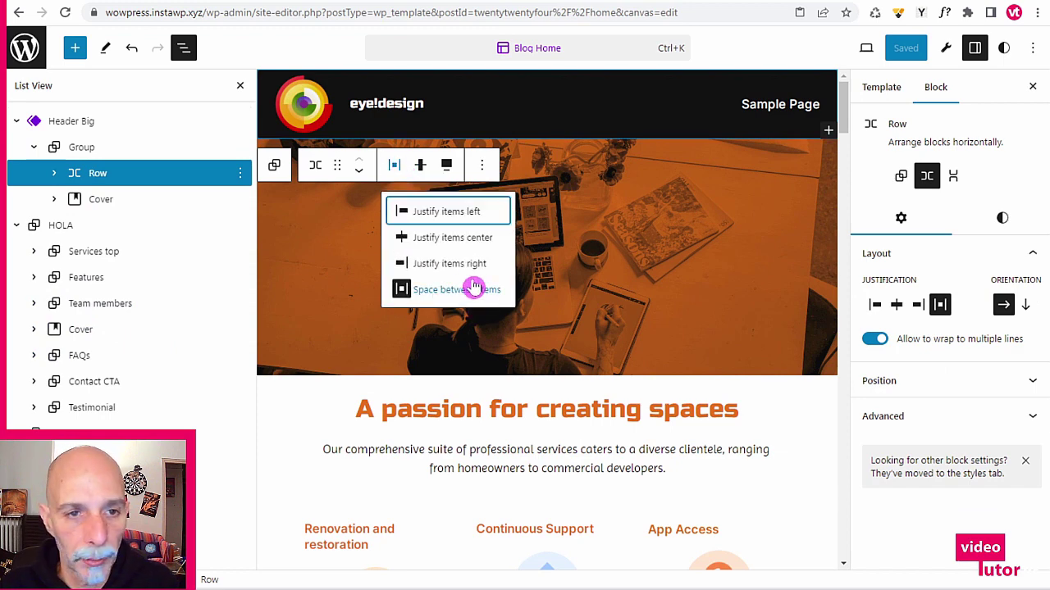
left_click(420, 168)
left_click(446, 168)
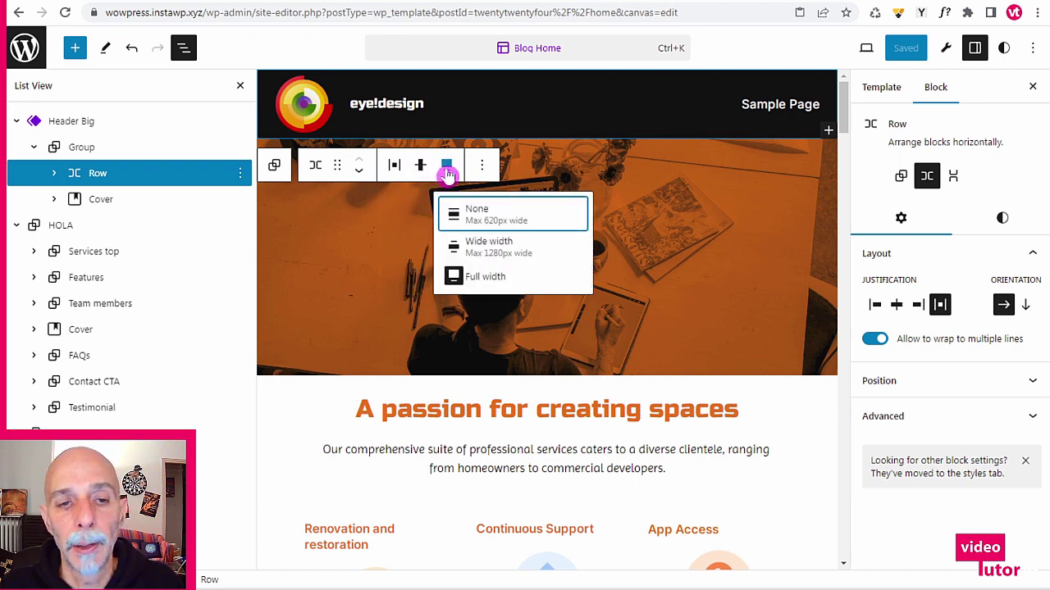
left_click(481, 249)
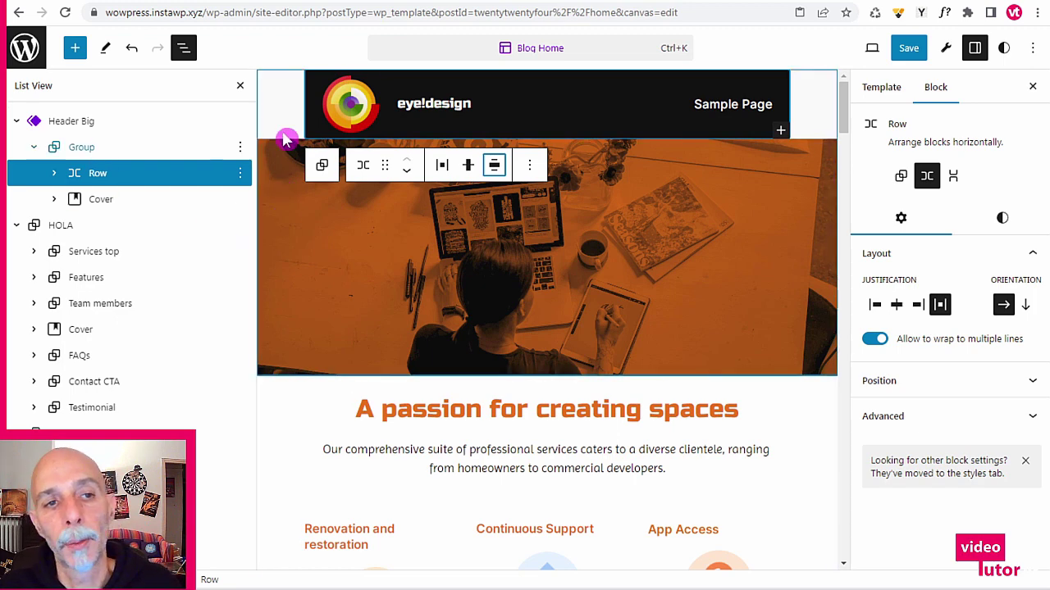
left_click(239, 85)
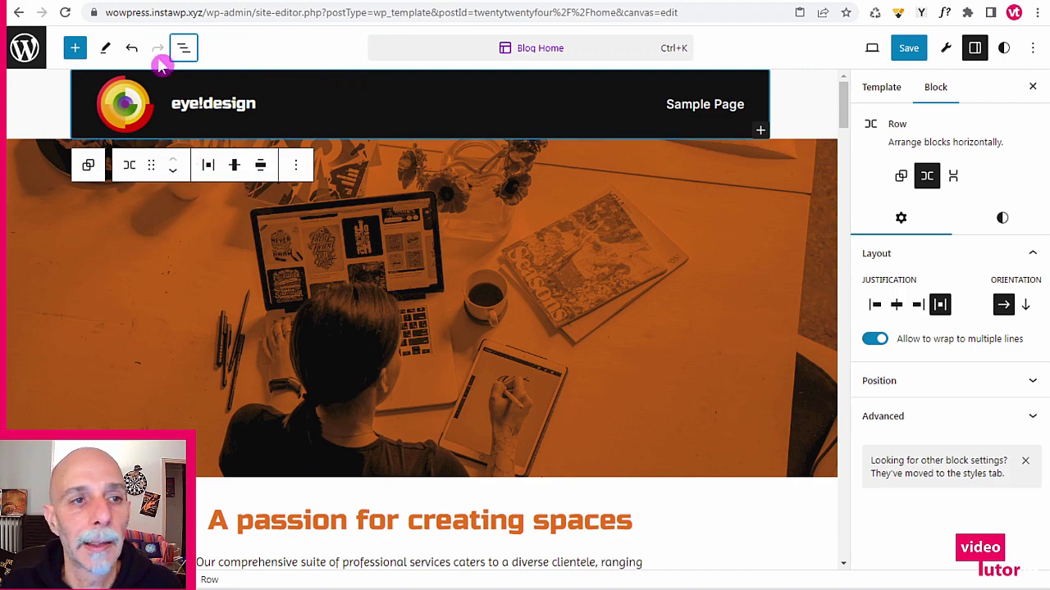
- Reopen the block structure, select the Row inside Header Big's Group and remove its Contrast background colour
left_click(184, 47)
left_click(100, 174)
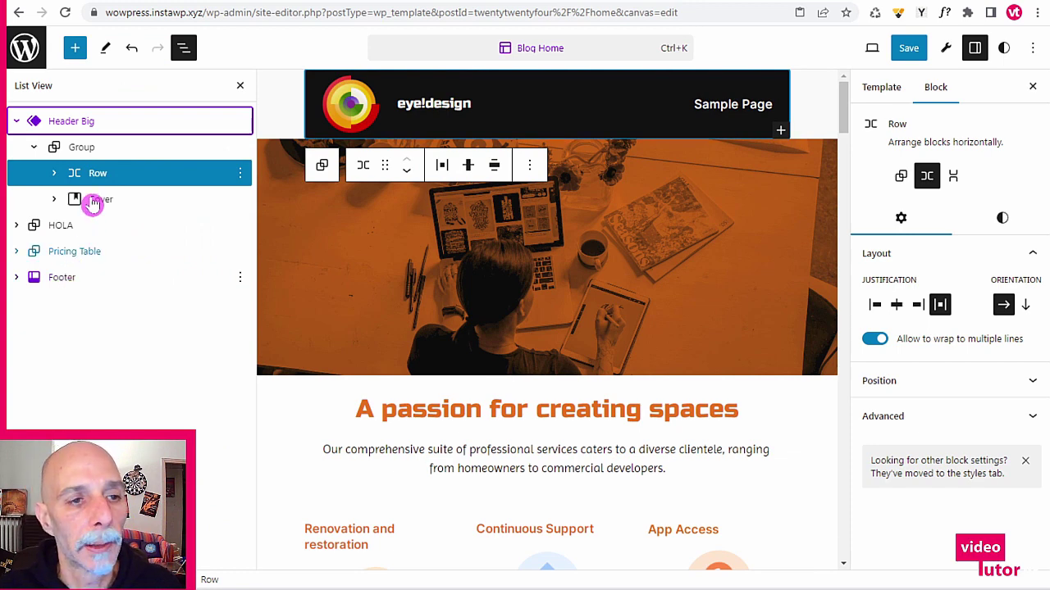
left_click(136, 150)
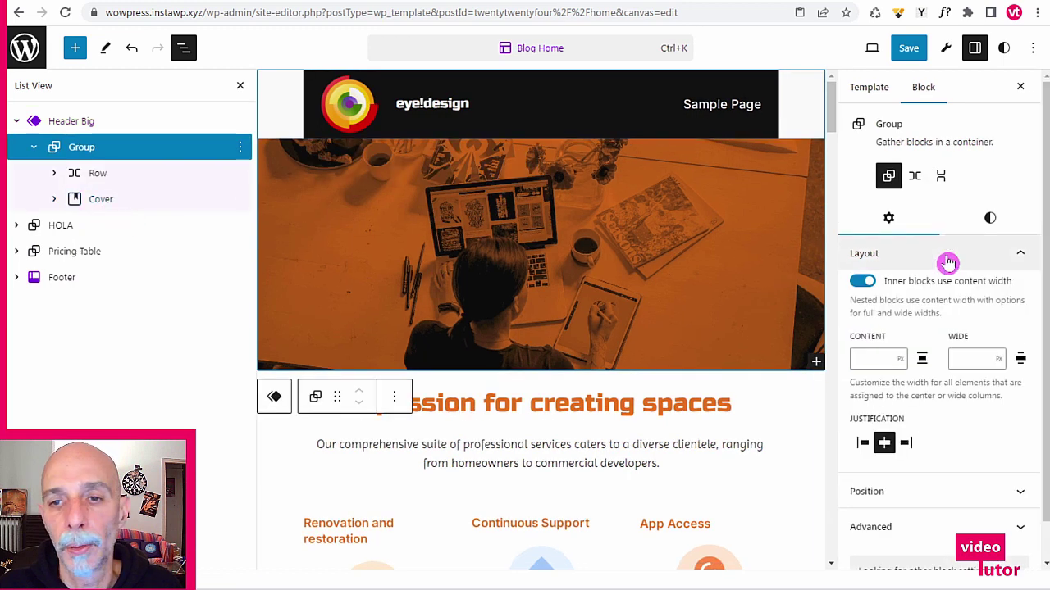
left_click(162, 174)
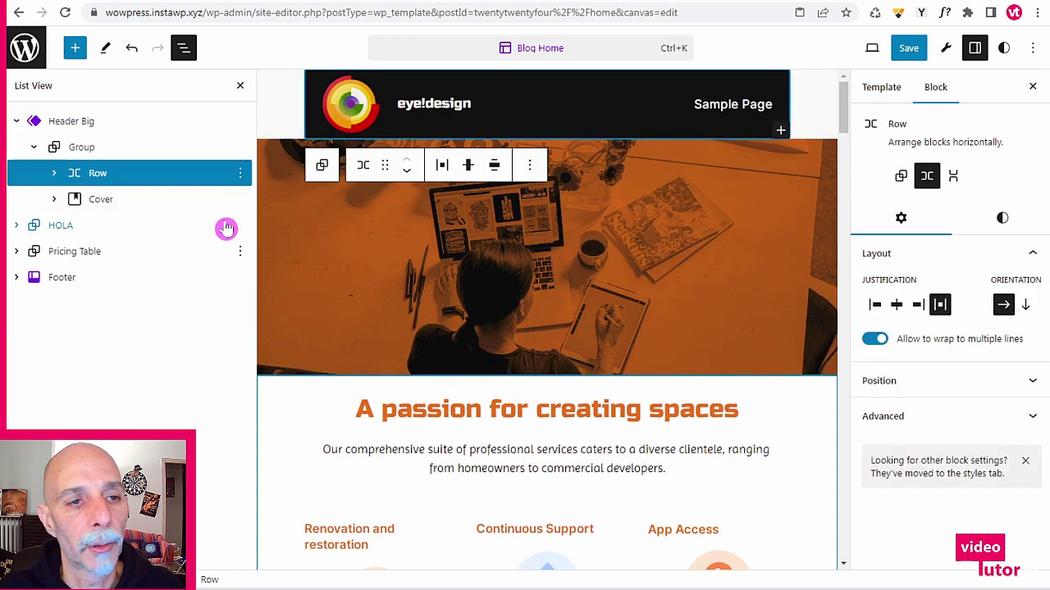
left_click(1020, 215)
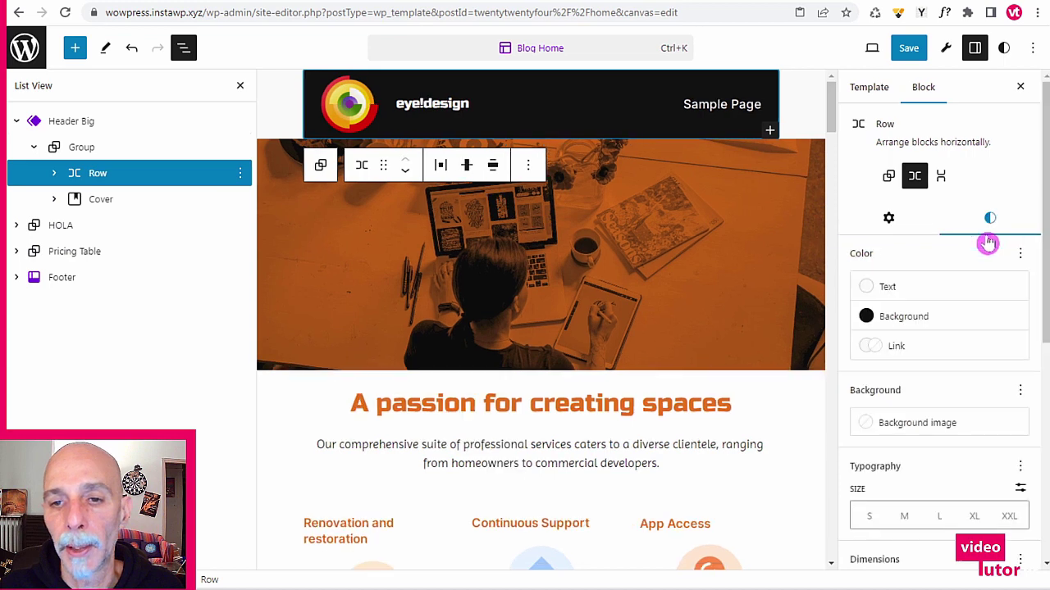
left_click(897, 316)
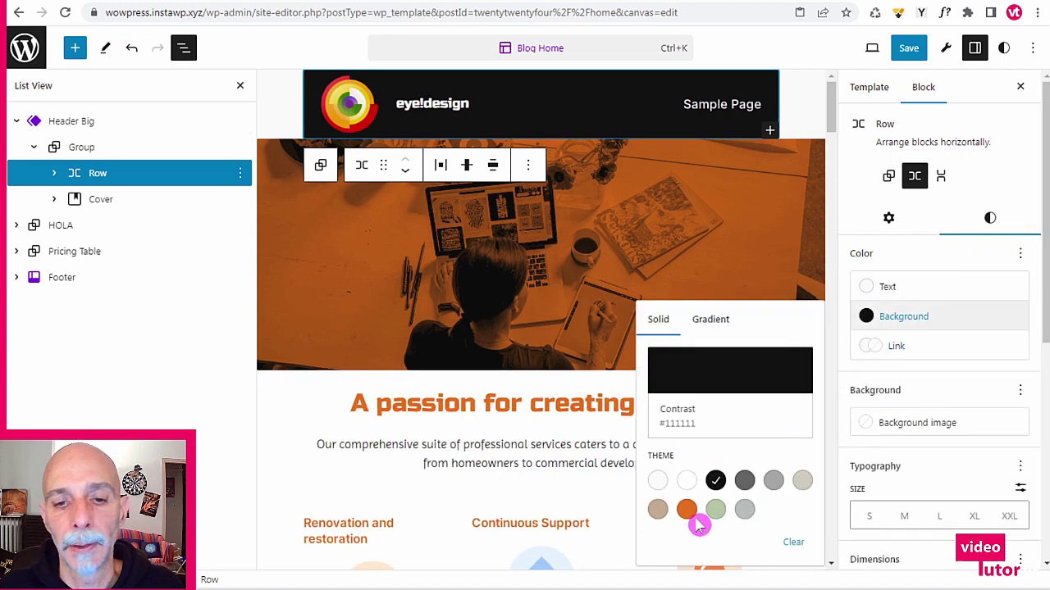
left_click(714, 481)
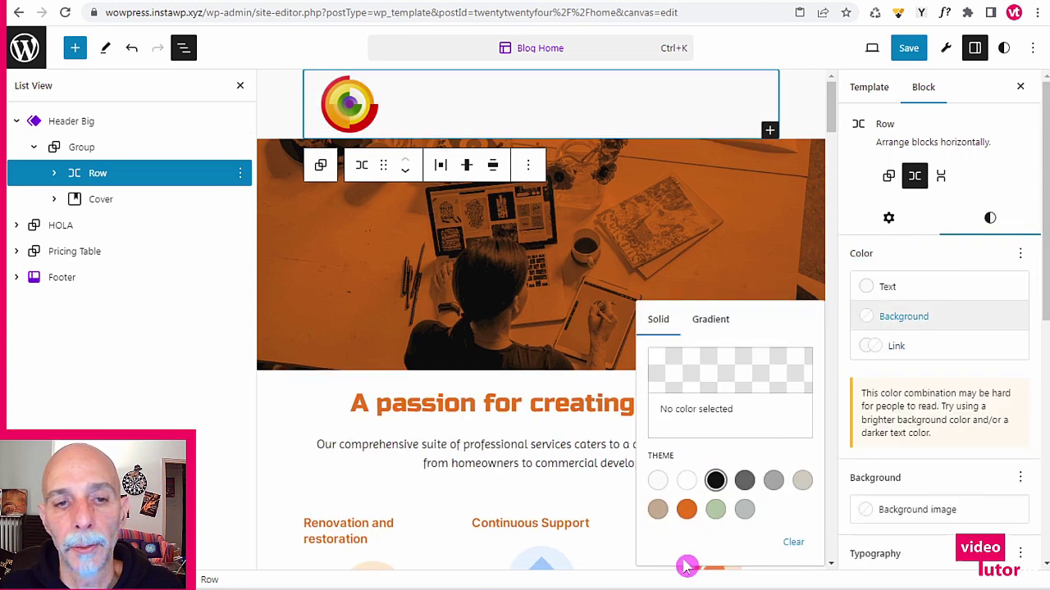
- Give the Group inside Header Big the Contrast (#111111) background colour and save the template changes
left_click(73, 122)
left_click(90, 180)
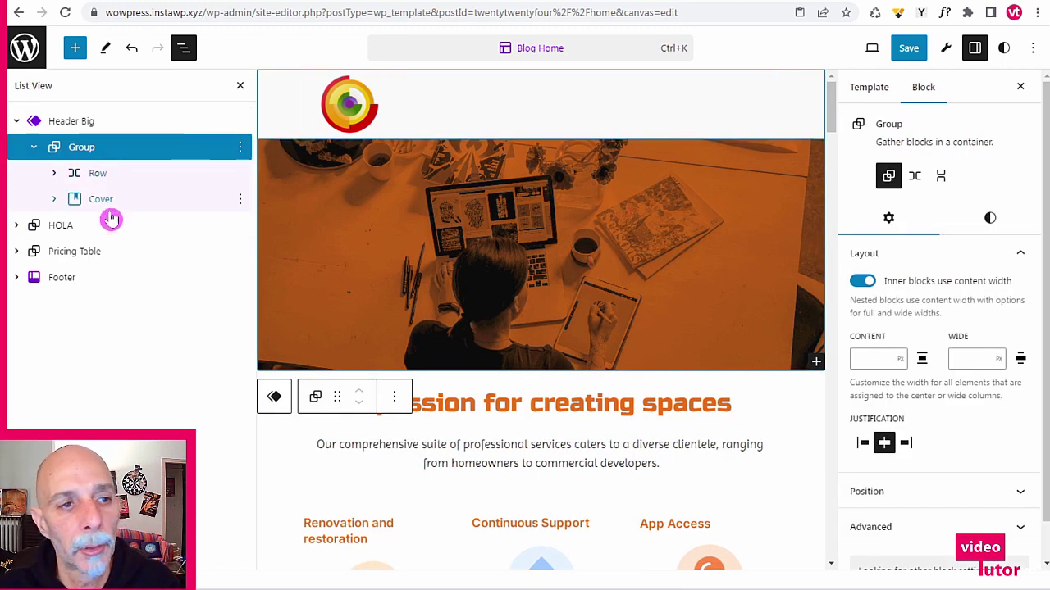
left_click(985, 228)
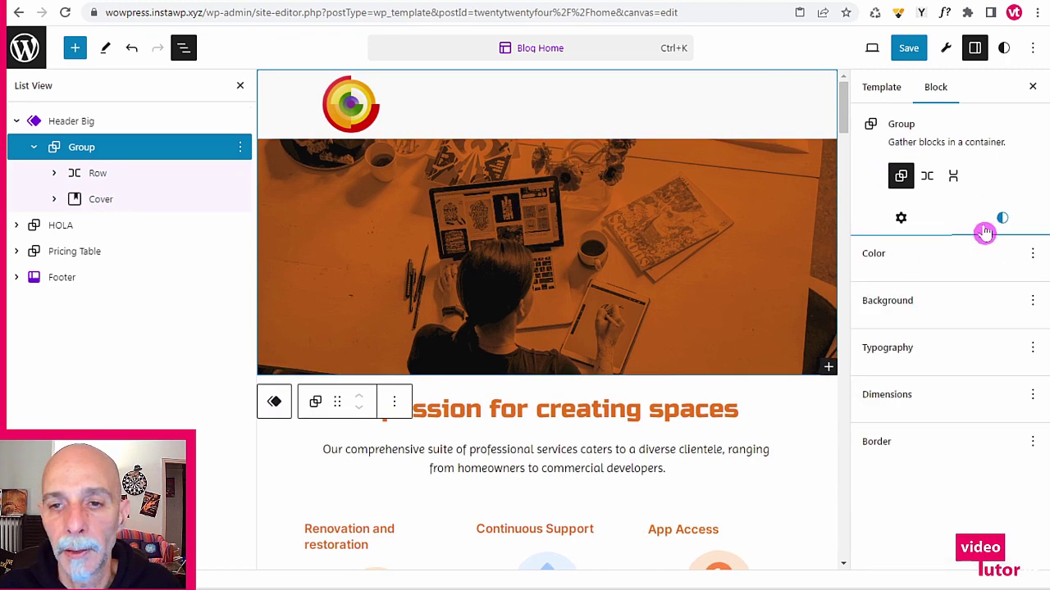
left_click(861, 322)
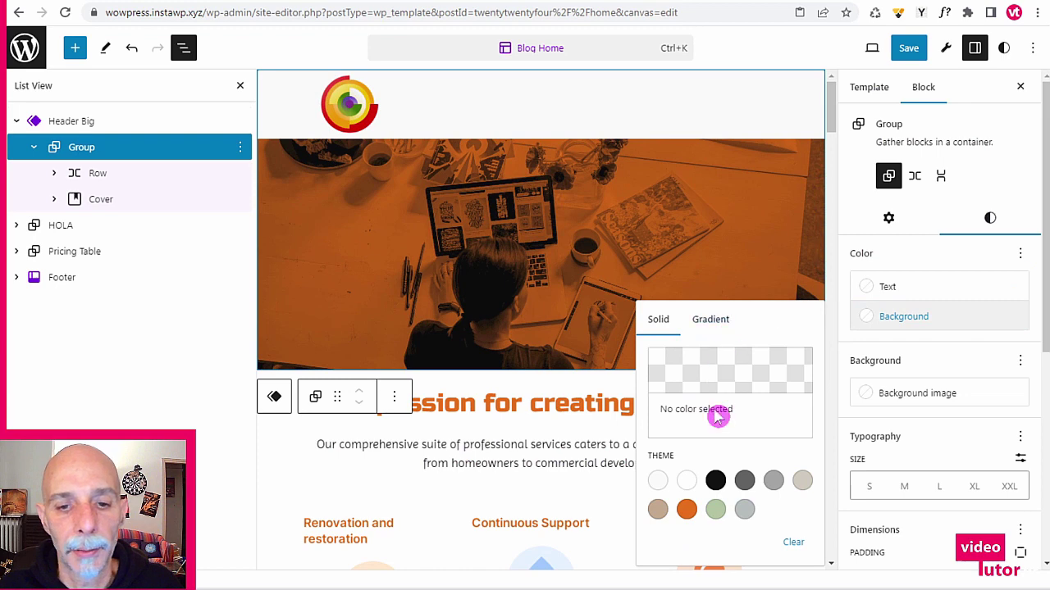
left_click(716, 480)
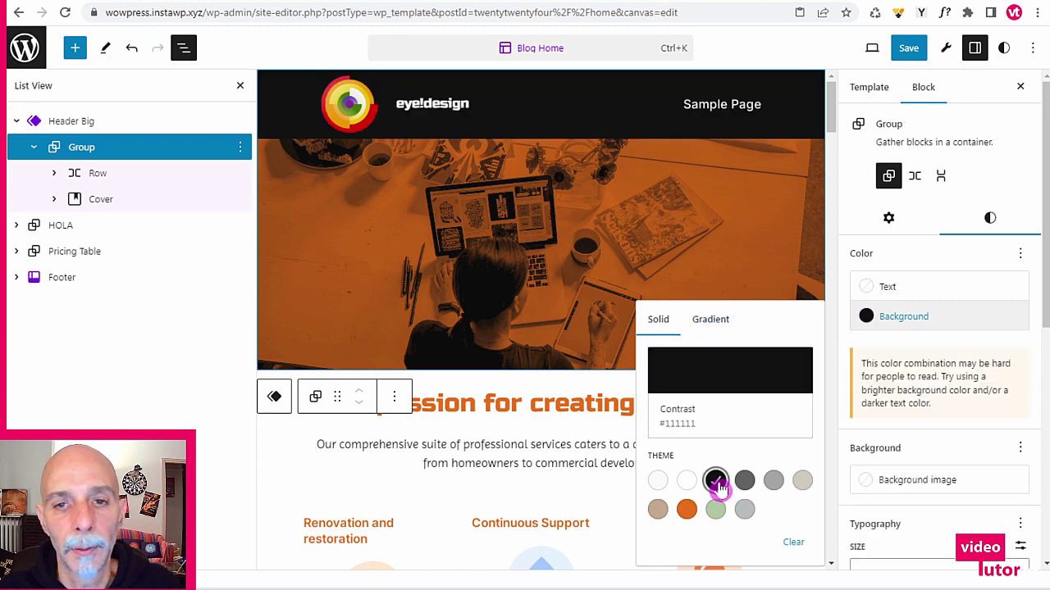
left_click(906, 48)
key("ctrl+s")
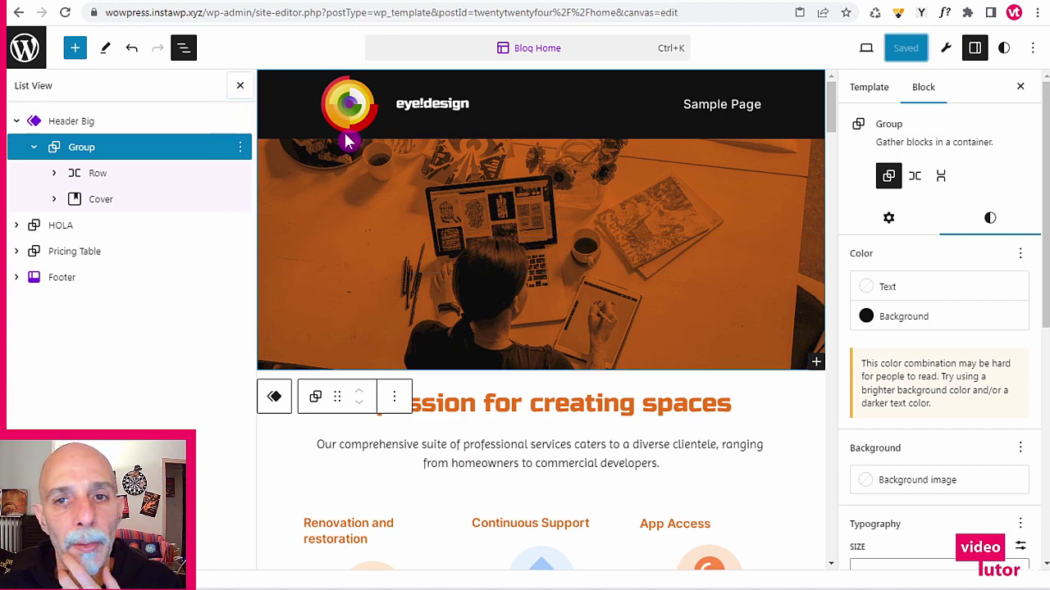
- Hide the block structure, open the live site and examine the header and the alignment of the sections below it
left_click(239, 86)
left_click(866, 49)
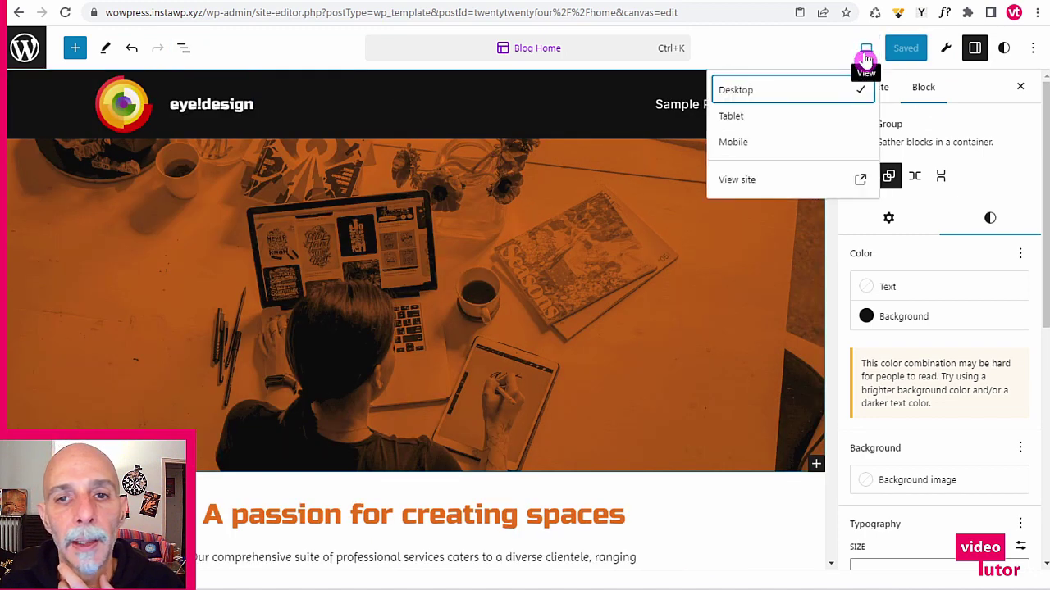
left_click(742, 180)
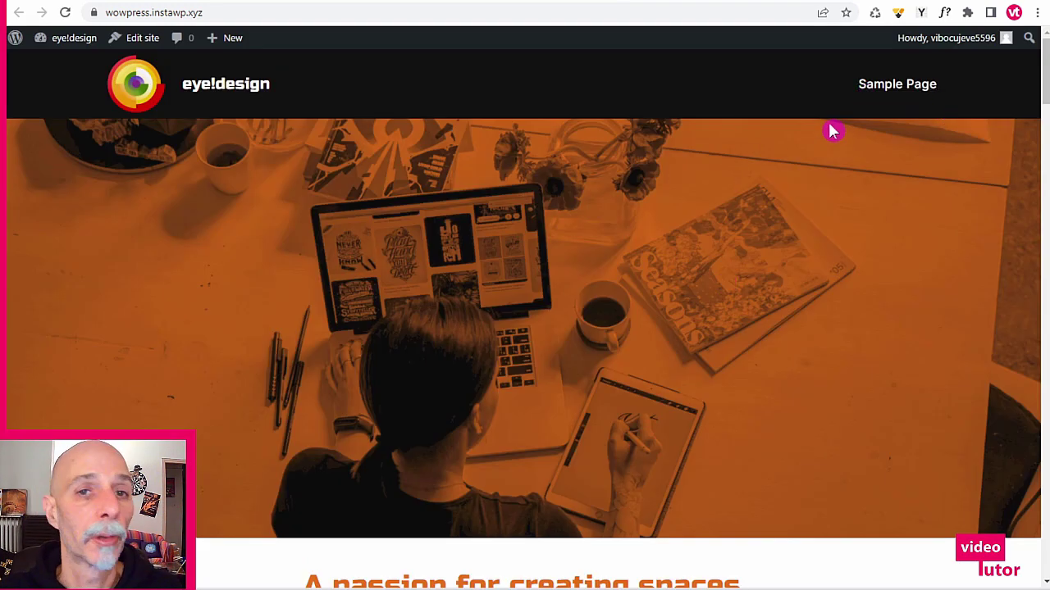
scroll(827, 135, "down", 5)
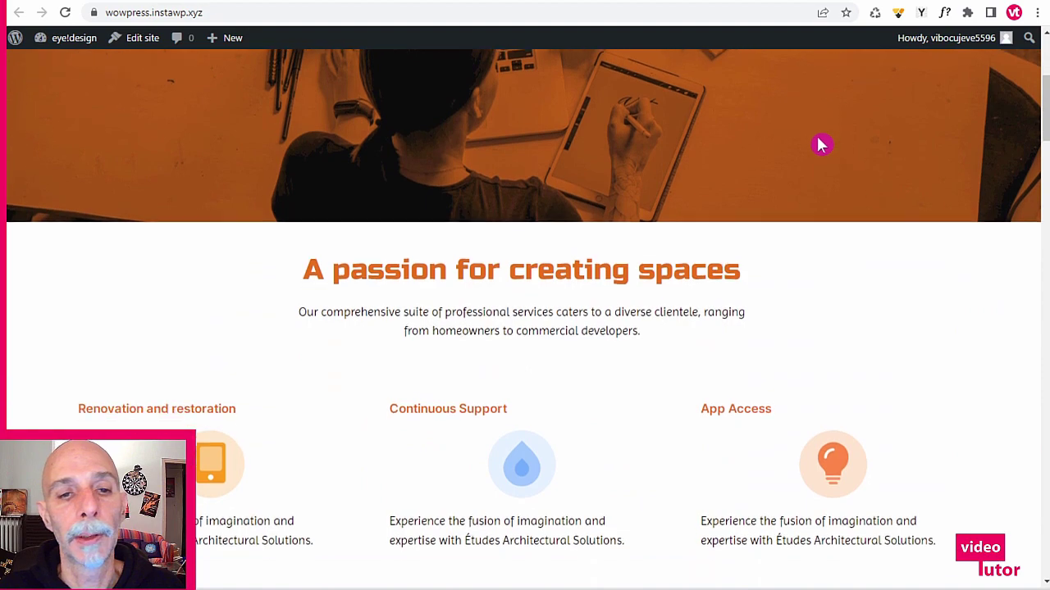
scroll(820, 145, "down", 3)
scroll(813, 156, "up", 4)
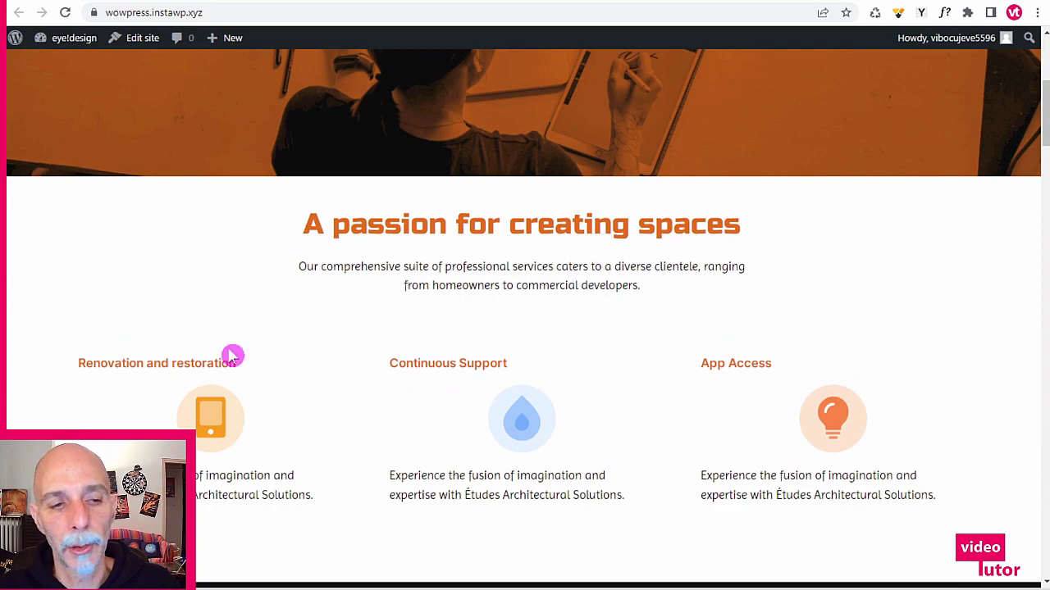
scroll(789, 358, "down", 4)
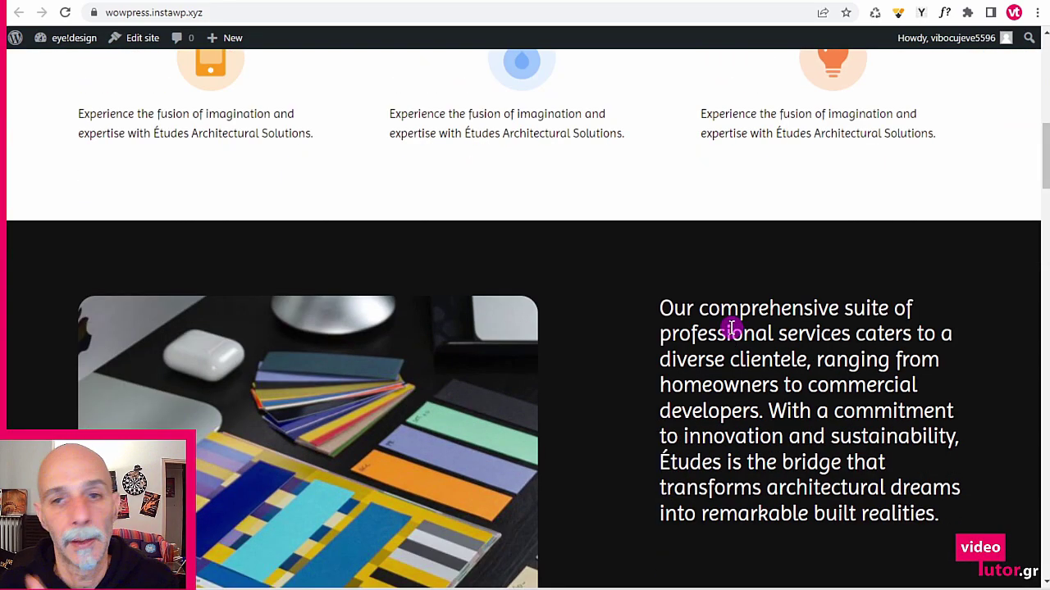
scroll(677, 319, "up", 2)
scroll(667, 312, "down", 7)
scroll(669, 314, "up", 9)
scroll(666, 312, "down", 4)
scroll(662, 308, "down", 15)
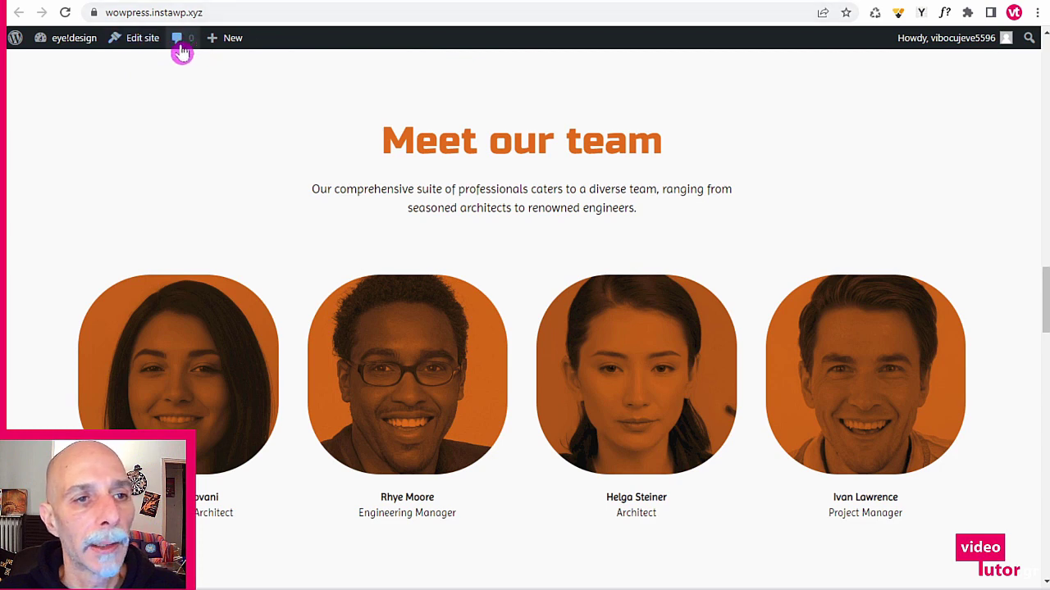
- Go from the live page back to editing the Blog Home template and select the header's Navigation block
left_click(140, 47)
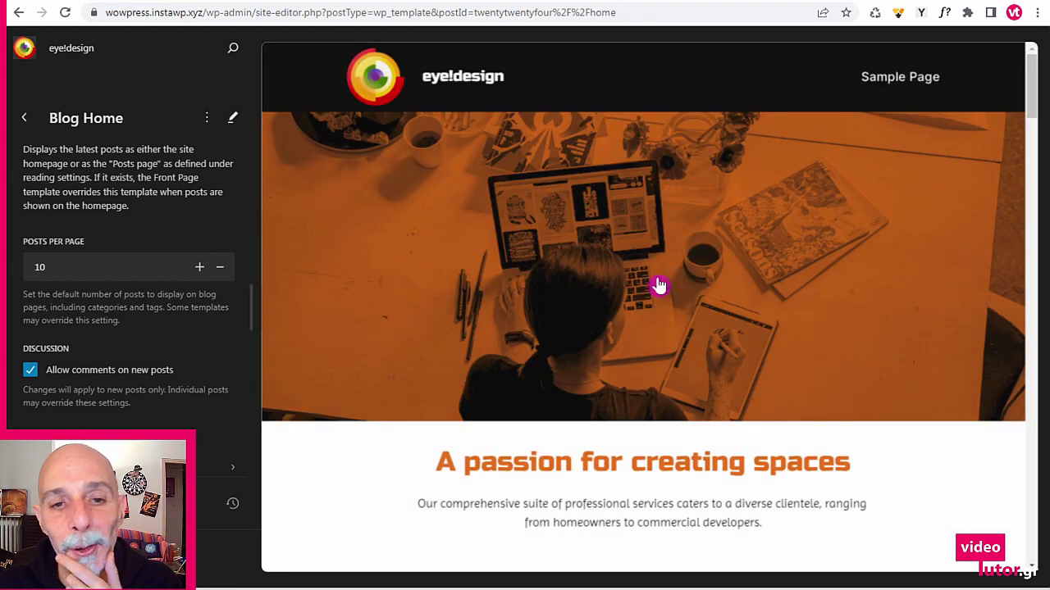
left_click(483, 340)
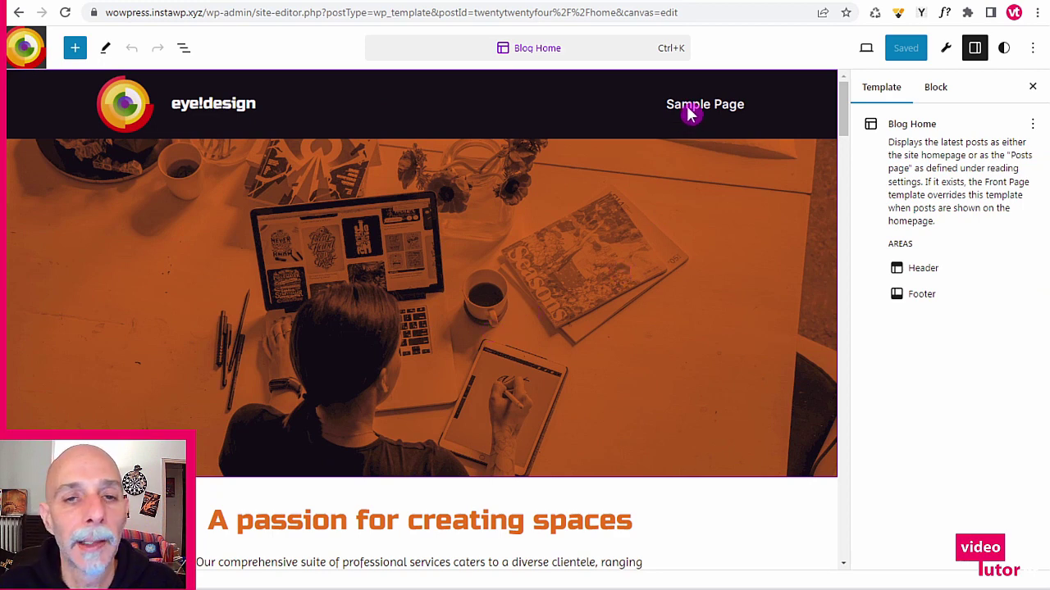
left_click(628, 235)
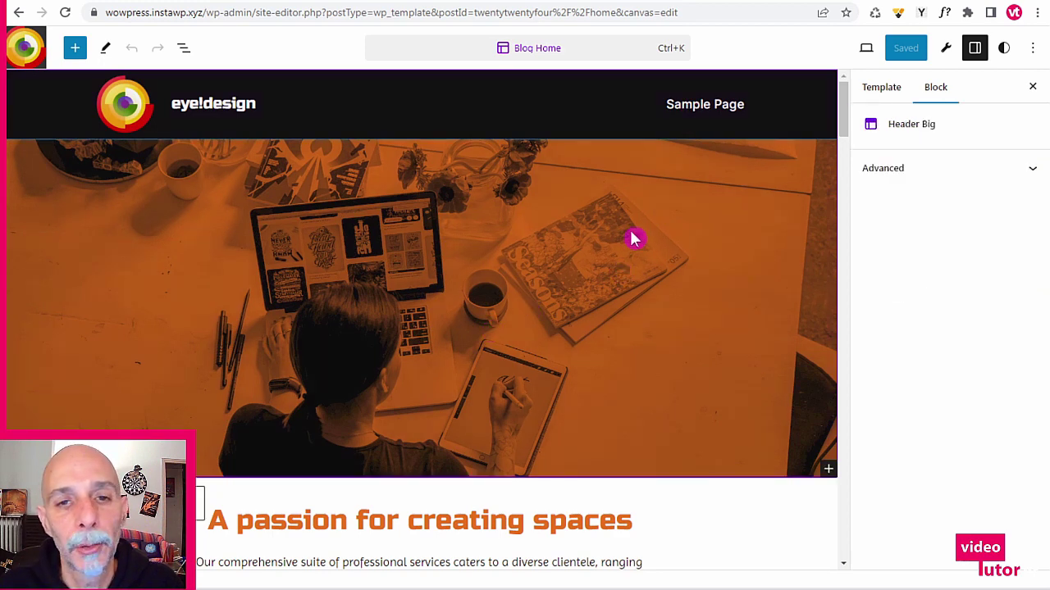
left_click(680, 118)
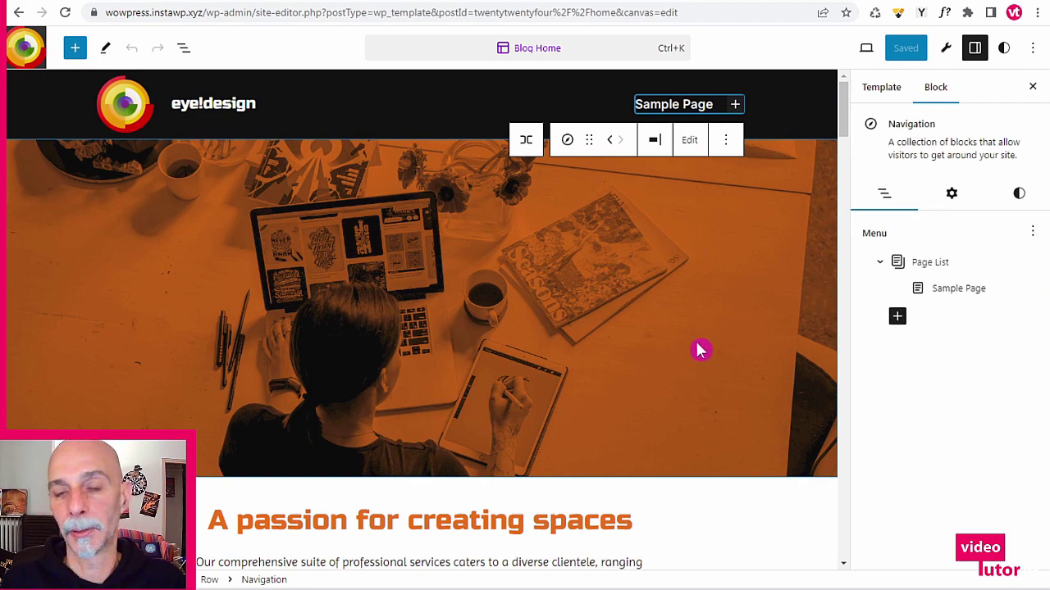
- Search the commands for "nav", go to Navigation, check its menu actions and open the menu for editing
left_click(596, 56)
type("nav")
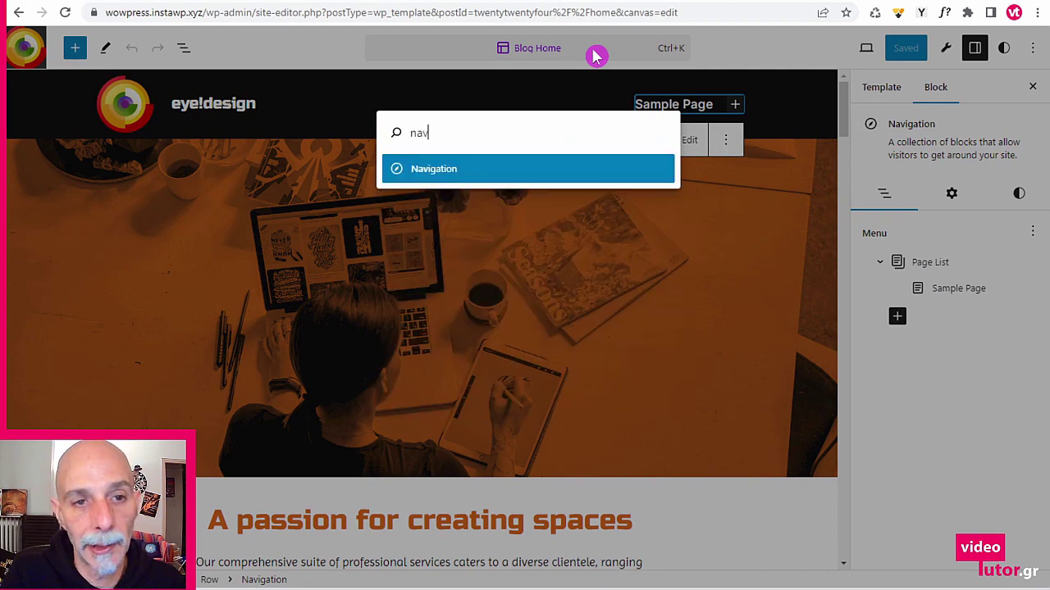
left_click(525, 179)
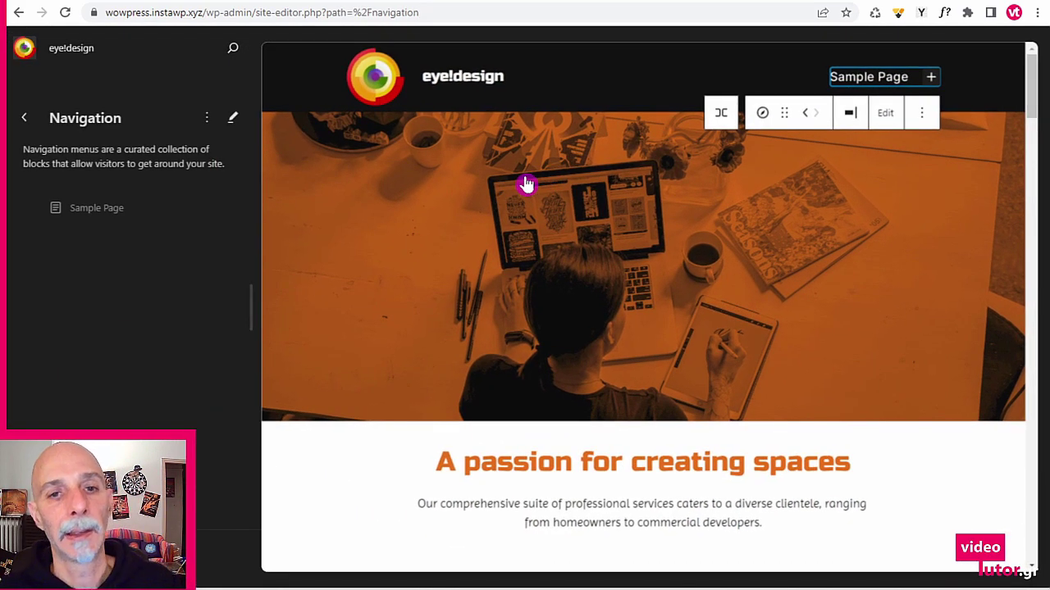
left_click(203, 122)
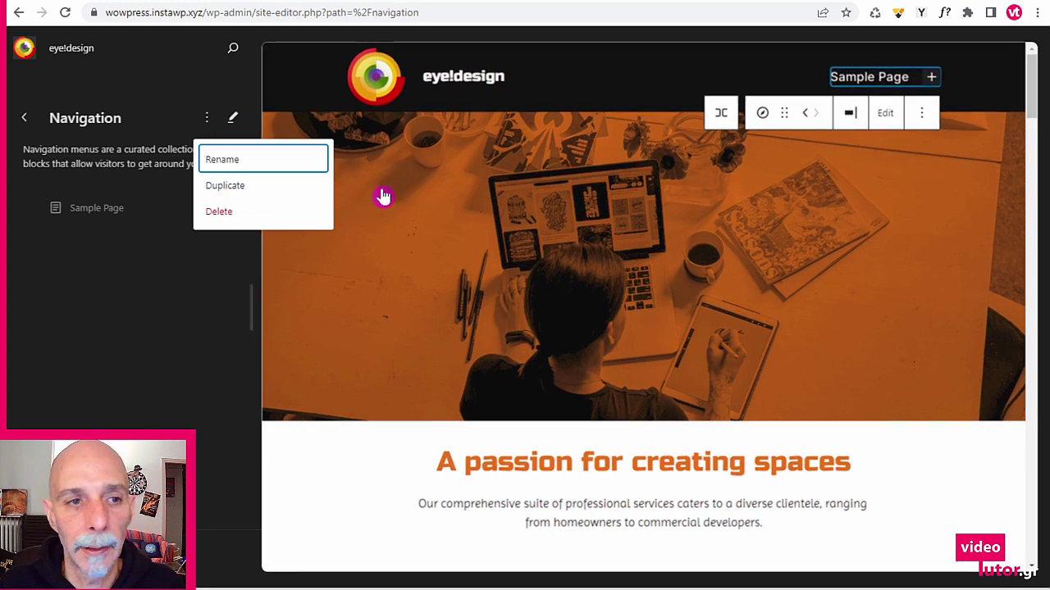
left_click(232, 118)
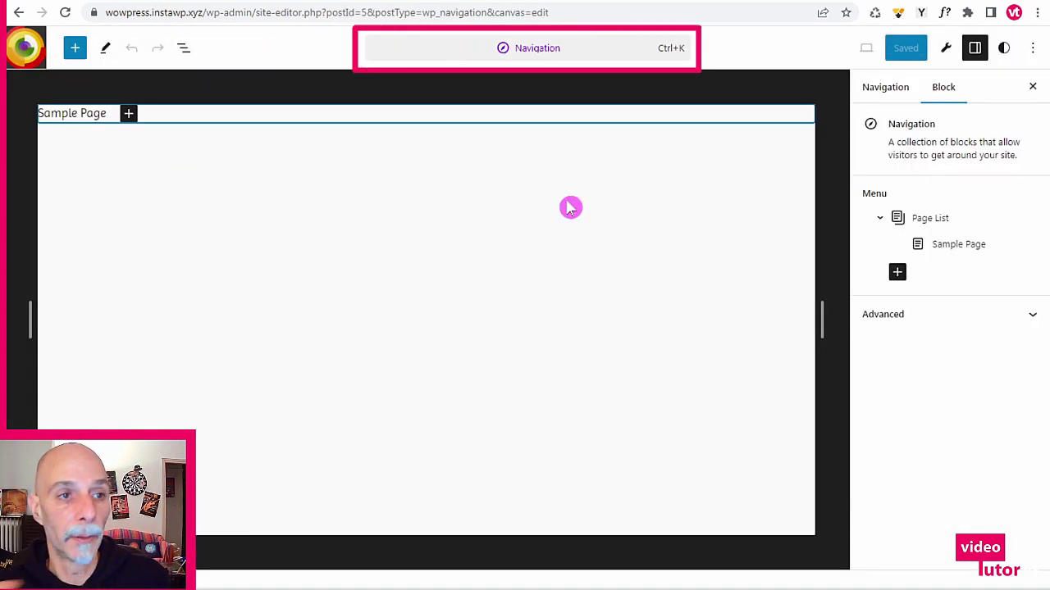
- Select the menu's Page List, add the Font family typography option and set the font to Imprima
left_click(127, 157)
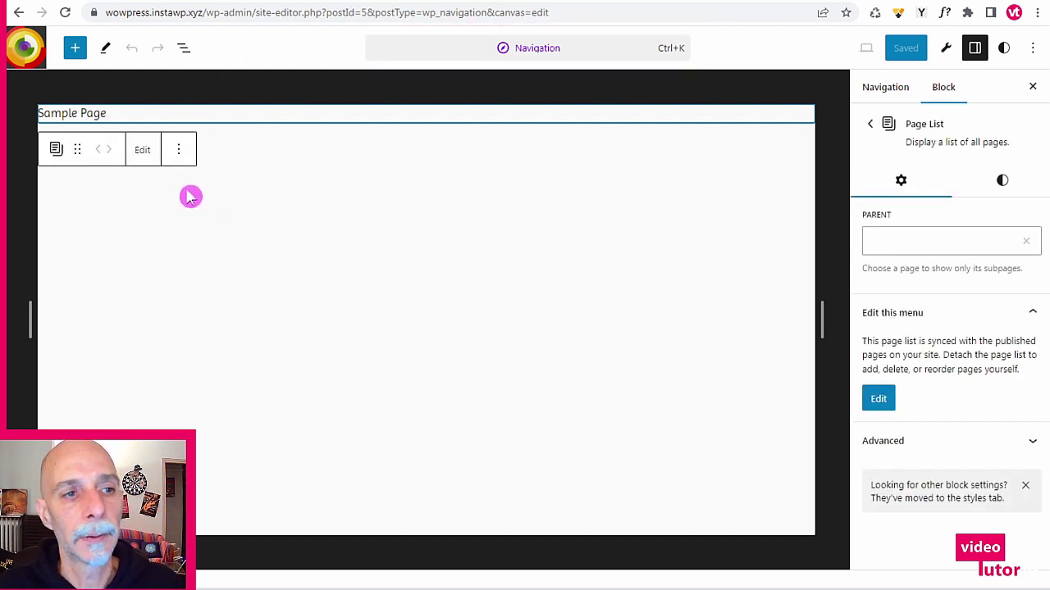
left_click(1005, 181)
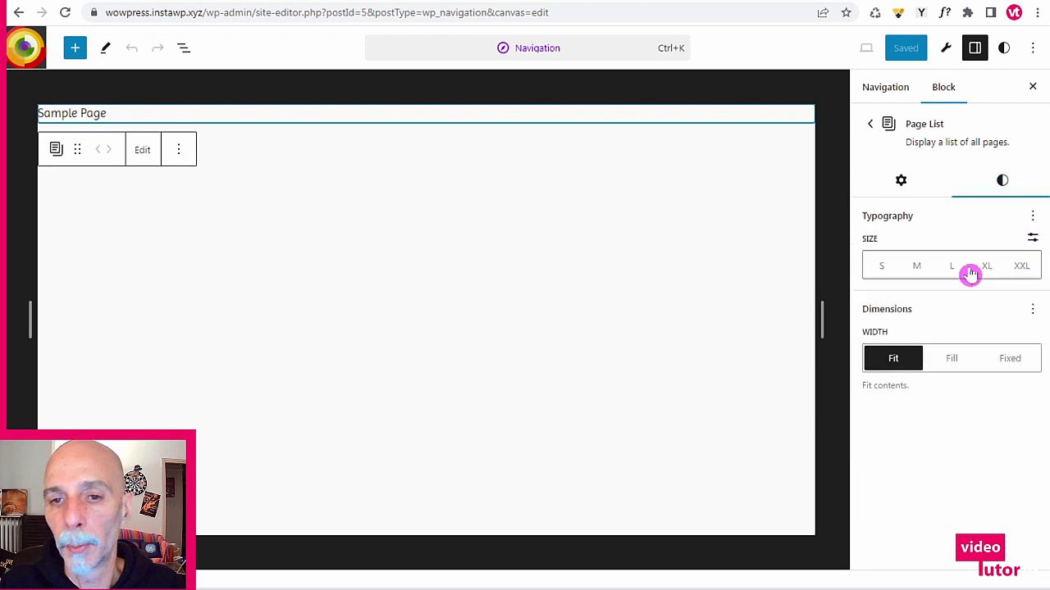
left_click(1031, 216)
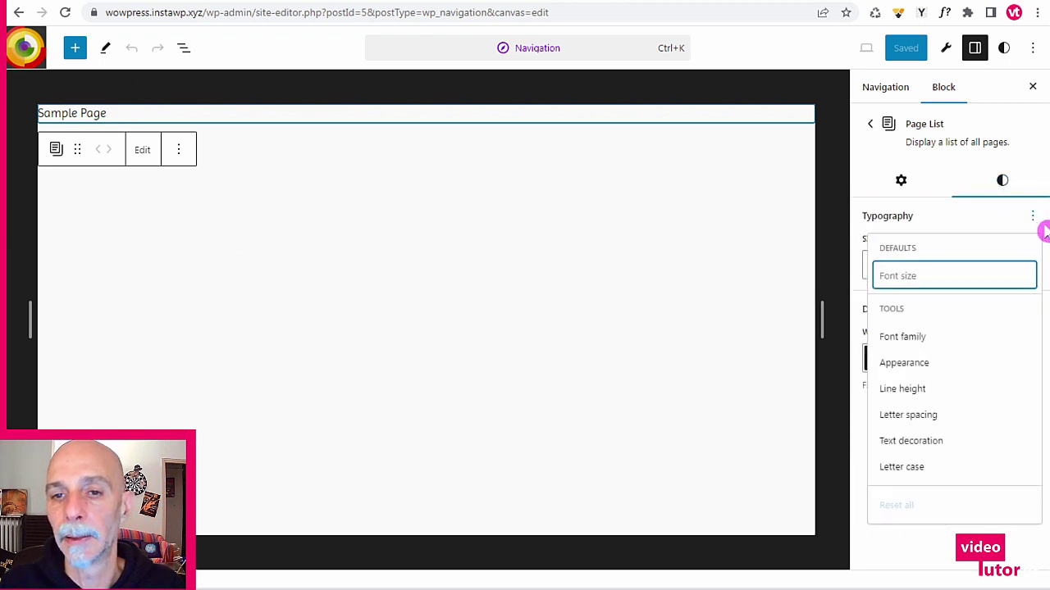
left_click(925, 344)
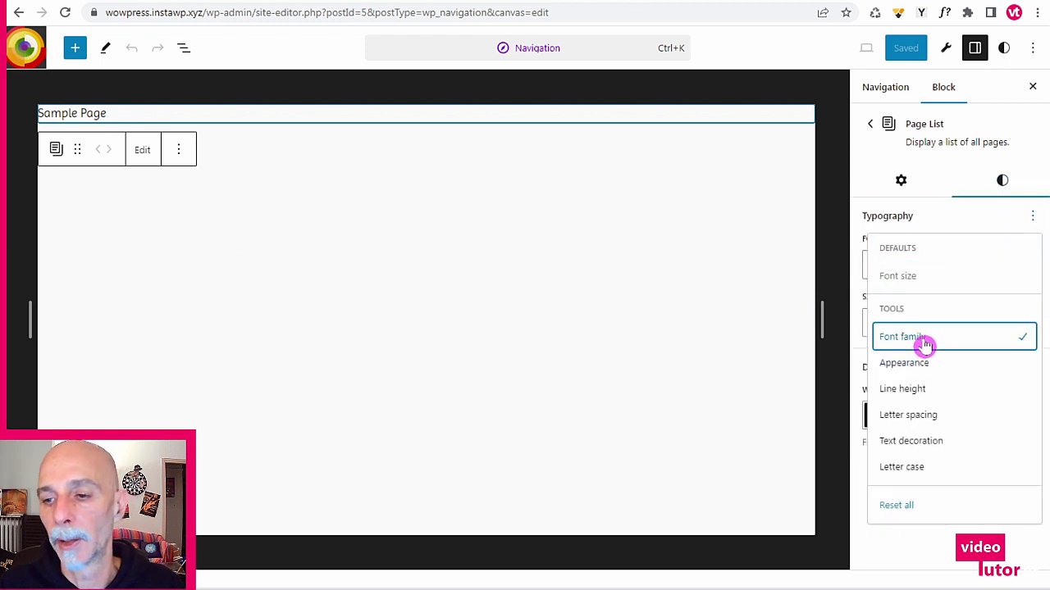
left_click(1030, 220)
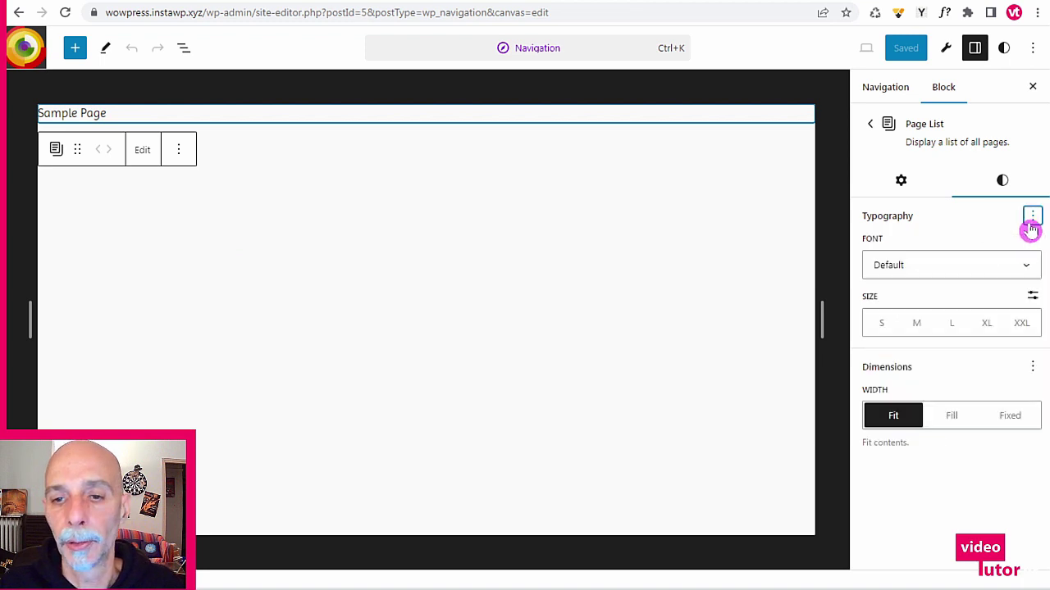
left_click(971, 273)
left_click(925, 364)
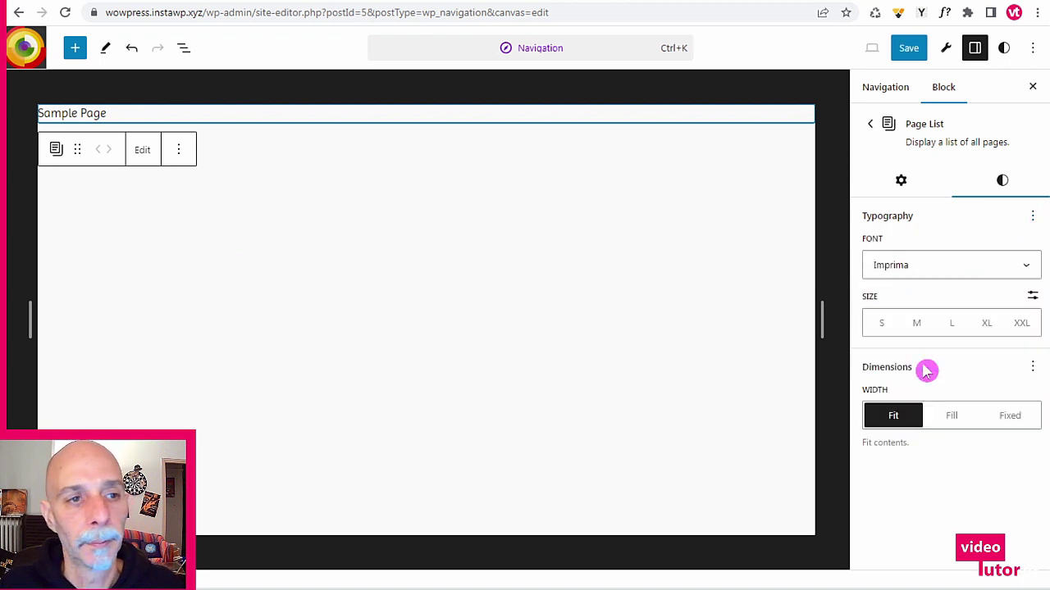
- Change the Page List's font to Inter and deselect the block
left_click(978, 269)
left_click(905, 302)
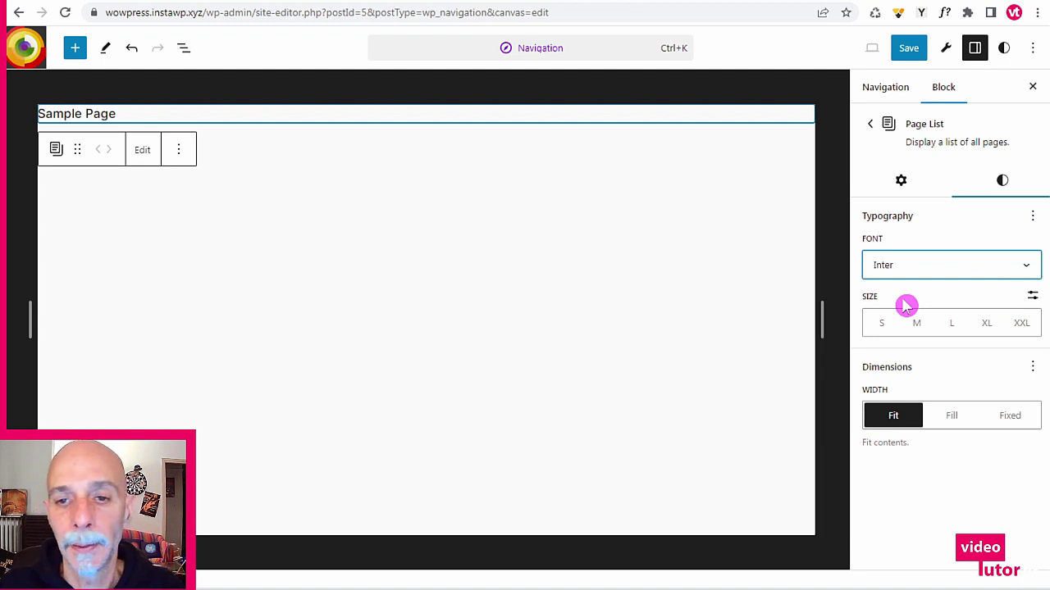
left_click(300, 148)
left_click(194, 228)
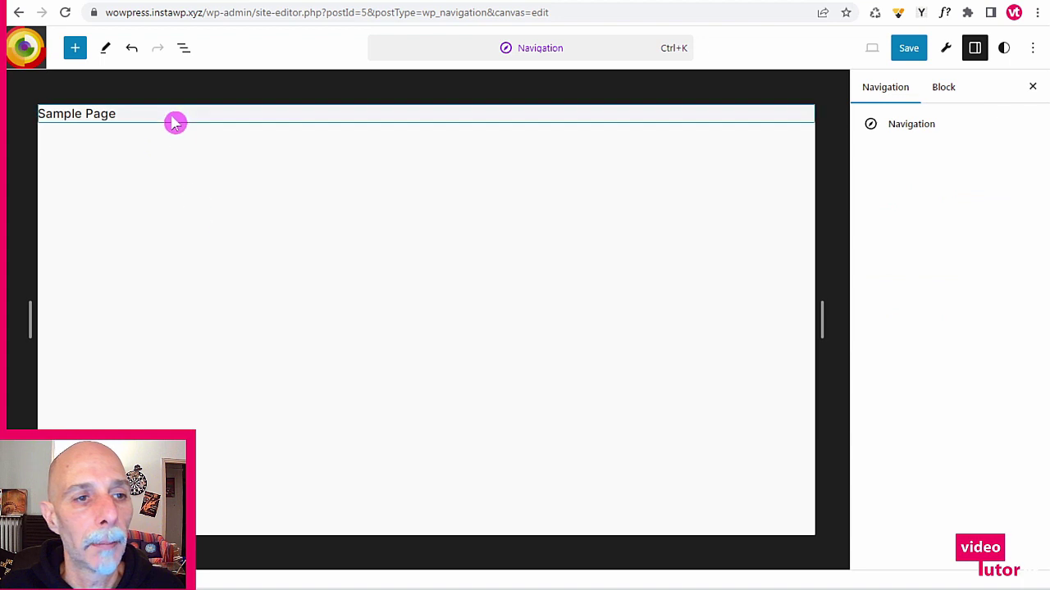
- Show the block structure, select the Navigation block's Page List and detach it into individually editable links
left_click(173, 122)
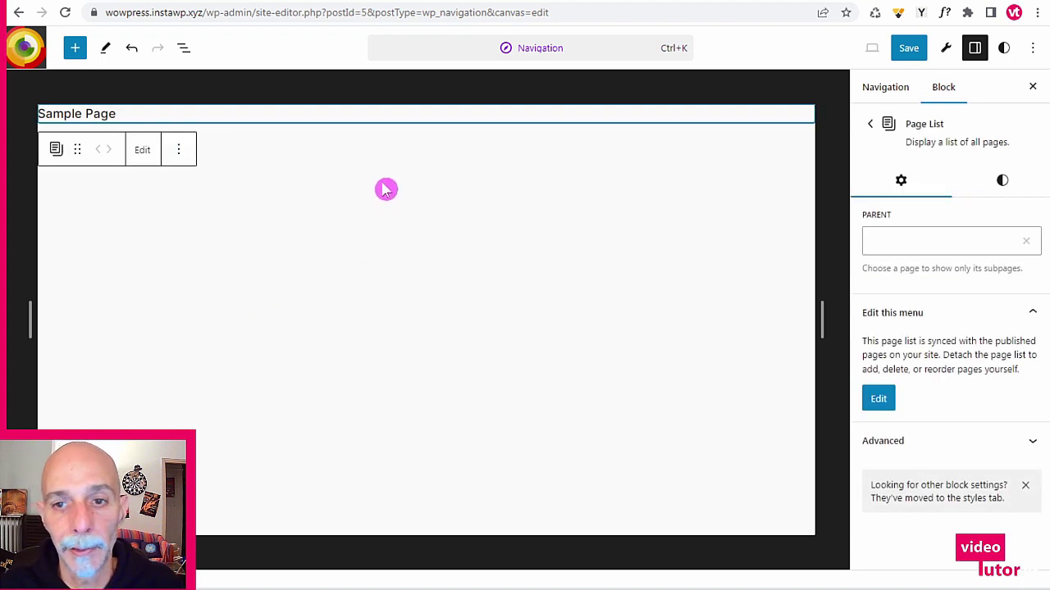
left_click(184, 47)
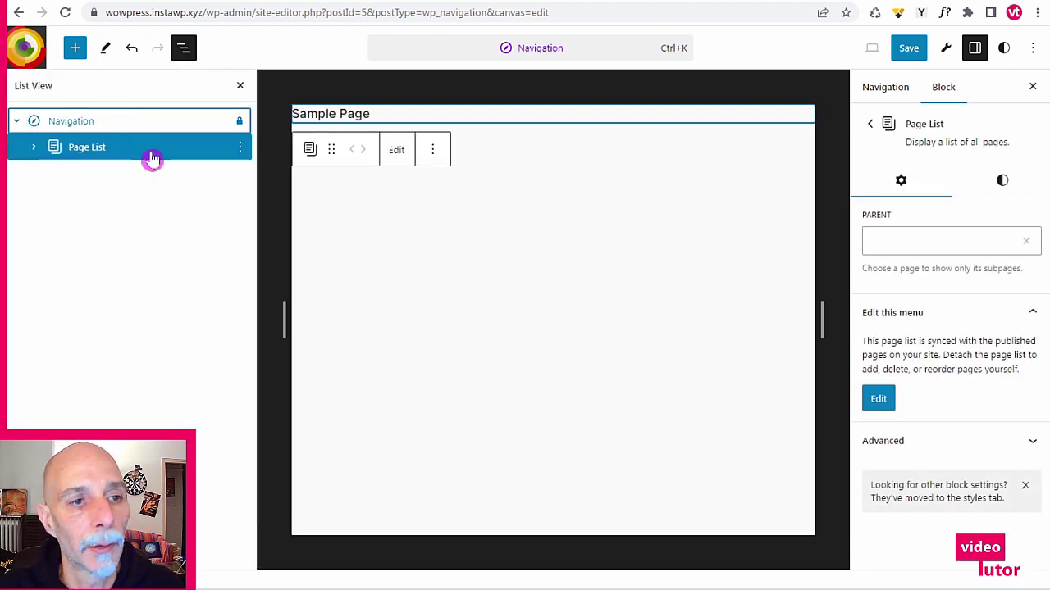
left_click(394, 309)
mouse_move(982, 229)
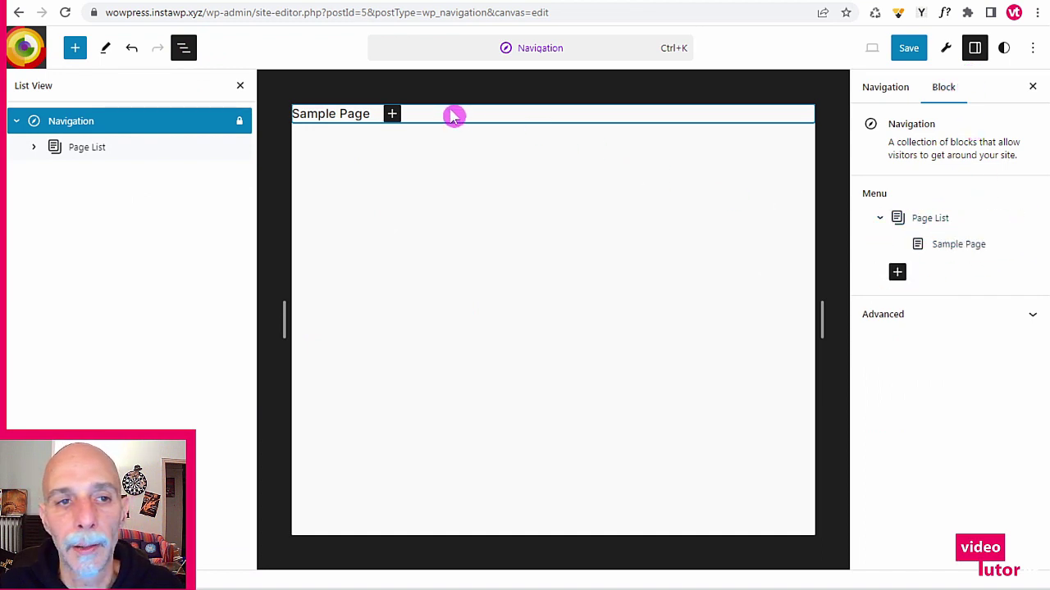
left_click(932, 218)
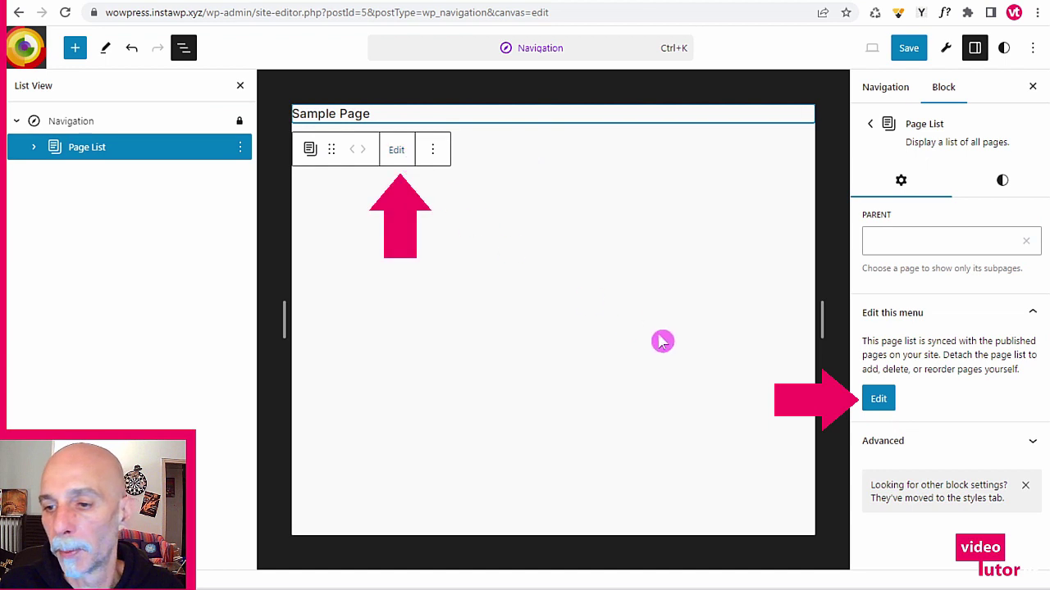
left_click(879, 399)
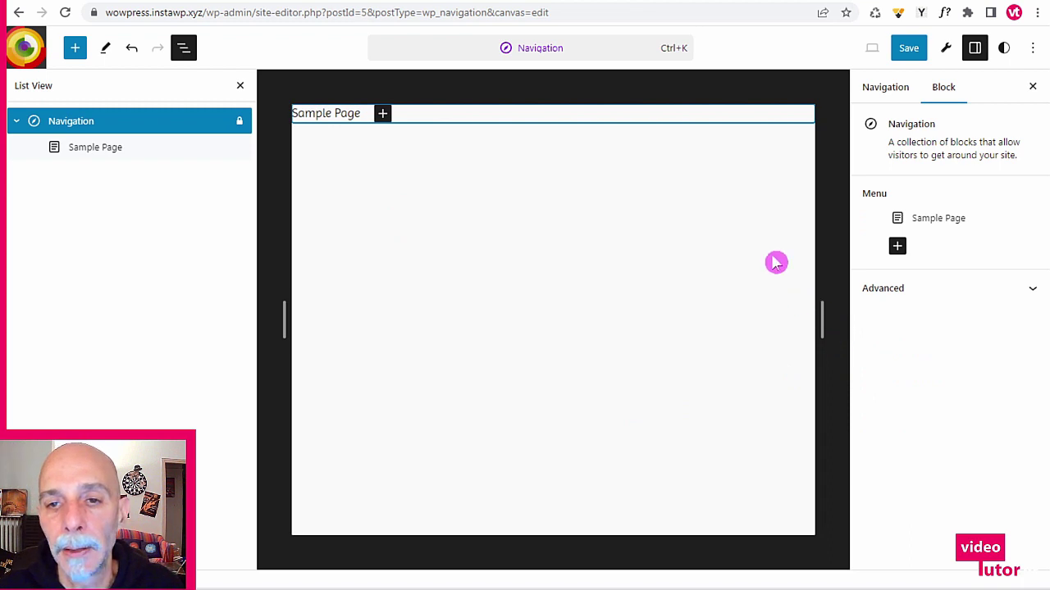
- Check the Sample Page link's settings, return to the Navigation block and add a custom link to #services
left_click(947, 220)
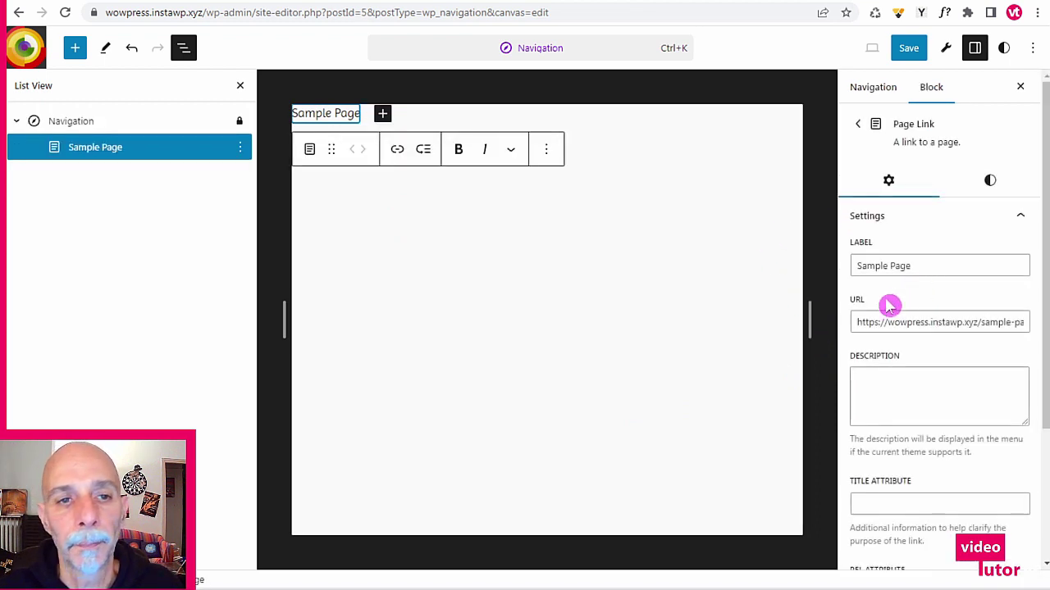
left_click(71, 125)
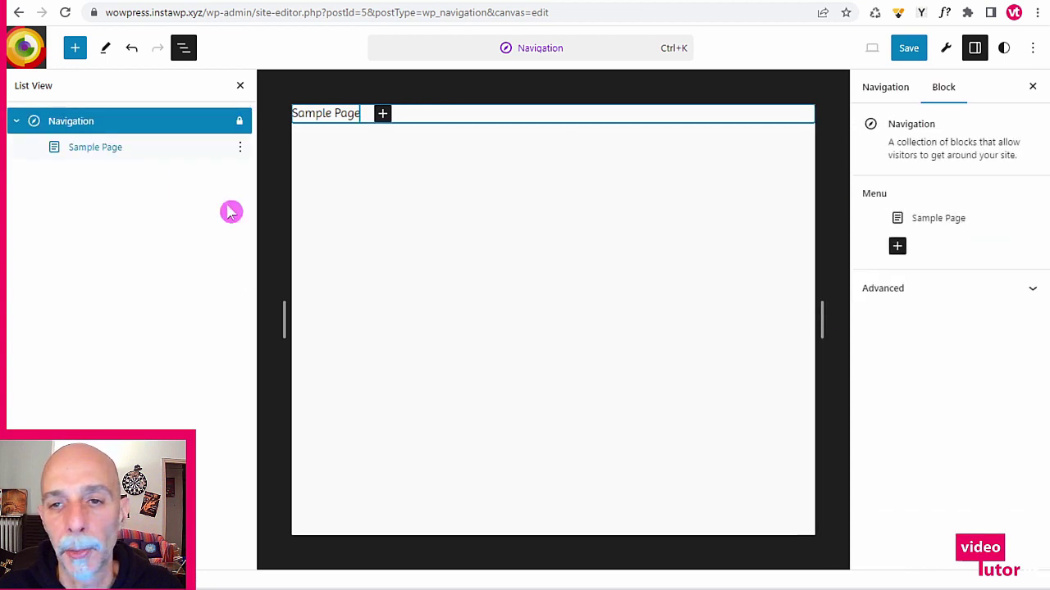
left_click(897, 248)
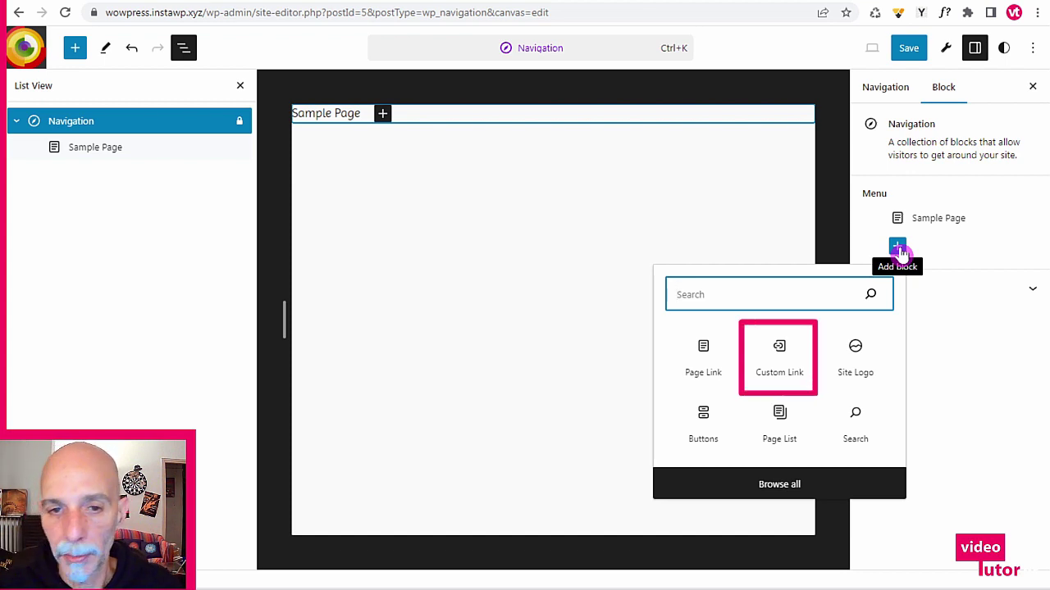
left_click(783, 352)
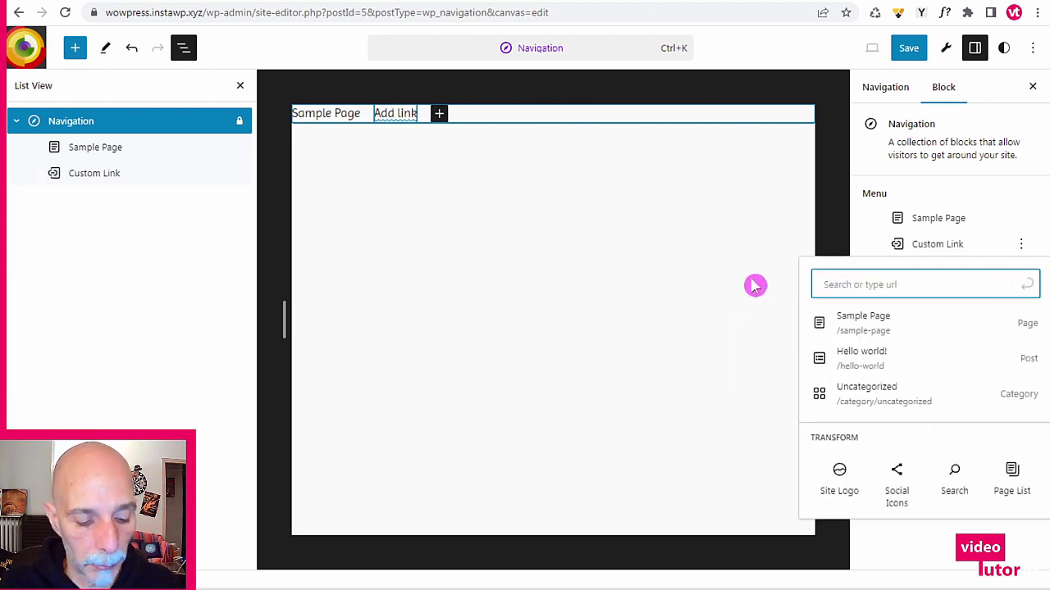
type("#")
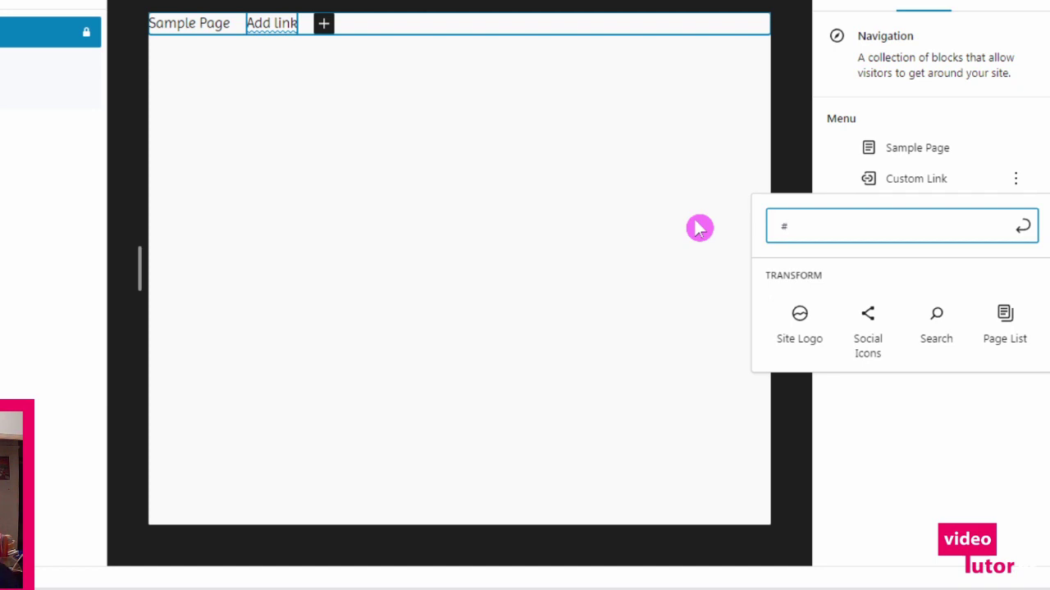
type("services")
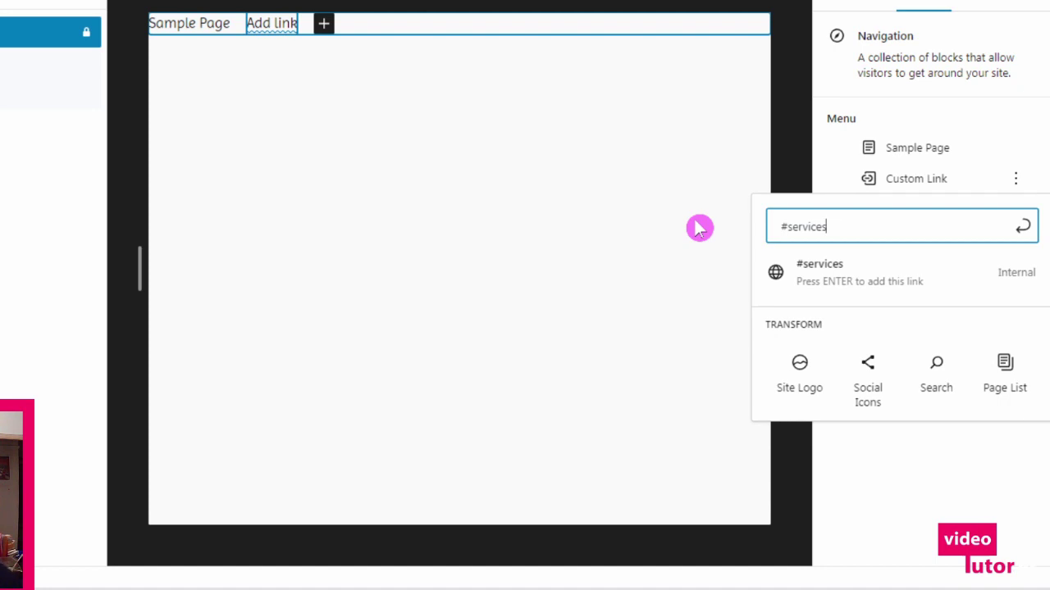
left_click(1023, 227)
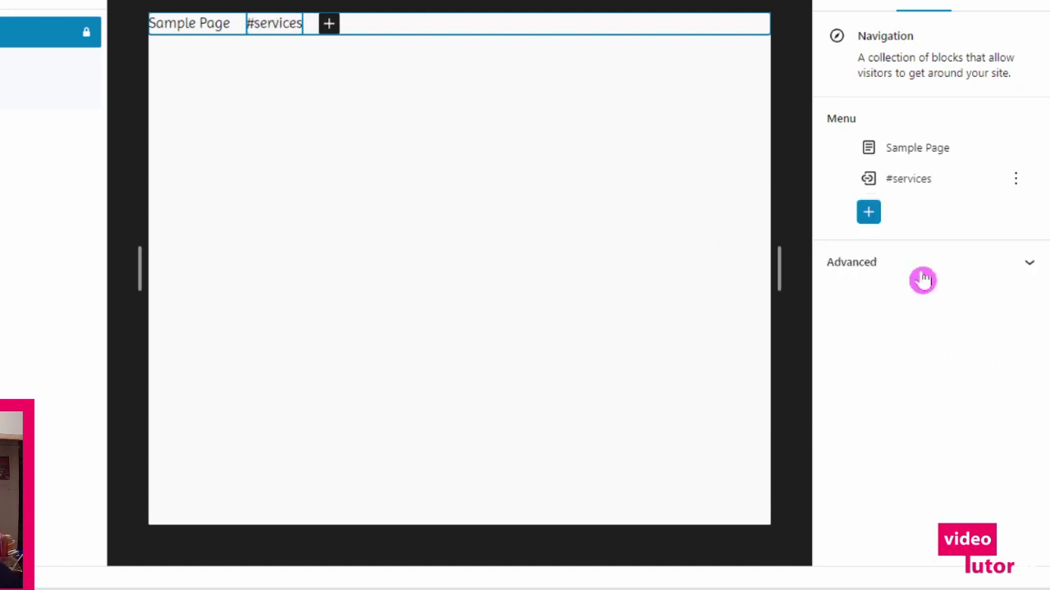
- Remove Sample Page from the menu and set the label of the #services link to Services
left_click(1015, 150)
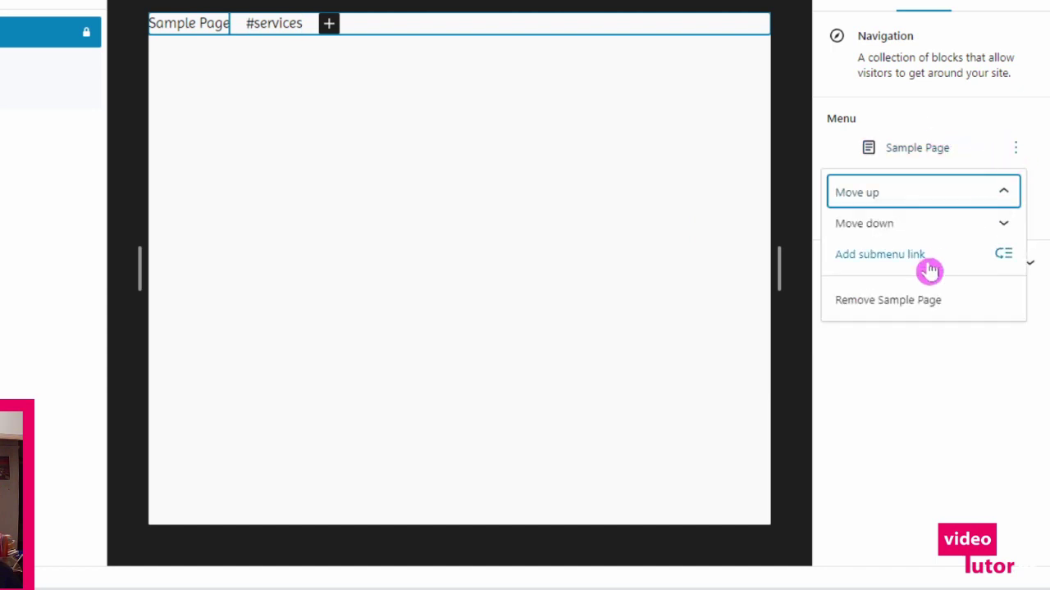
left_click(909, 301)
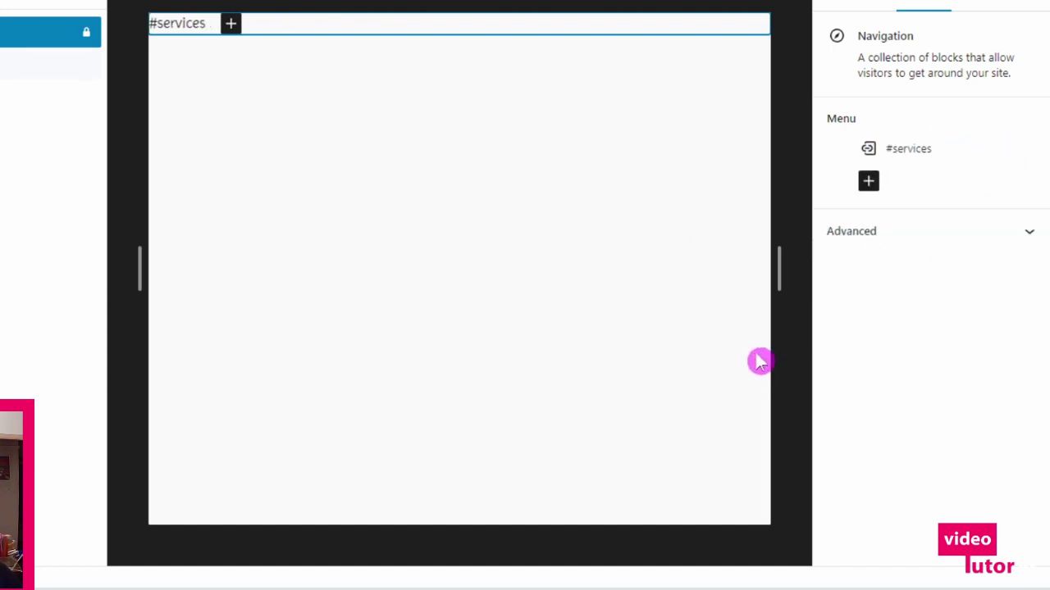
left_click(196, 23)
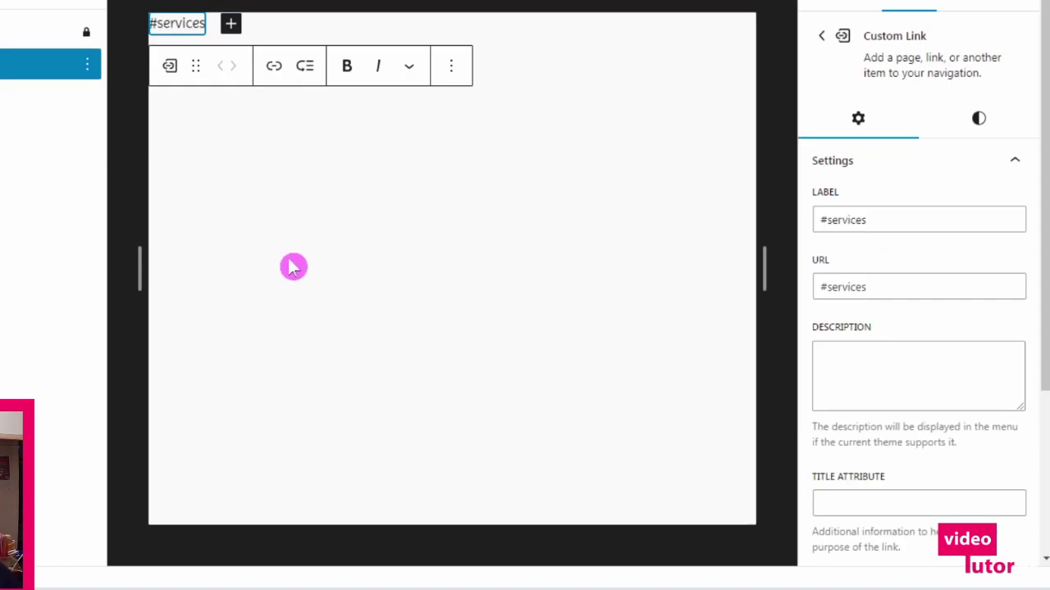
left_click_drag(928, 222, 665, 218)
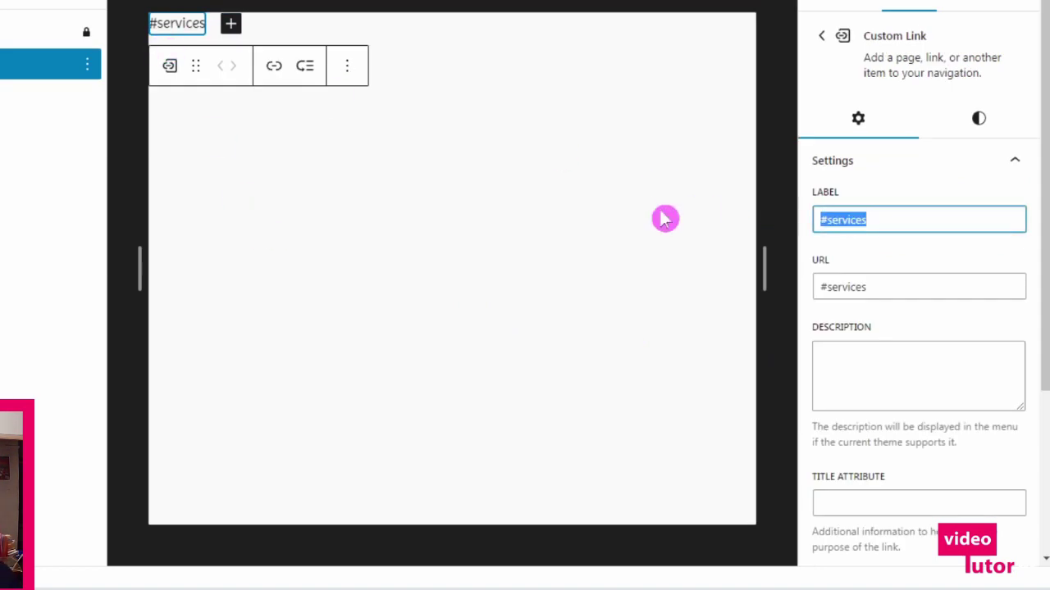
type("Servi")
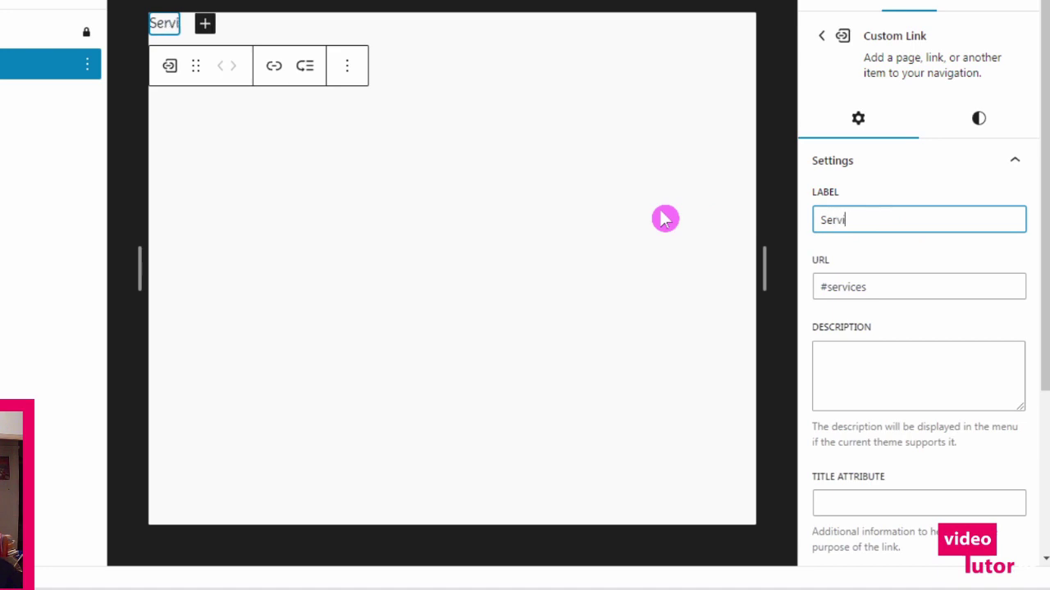
type("ces")
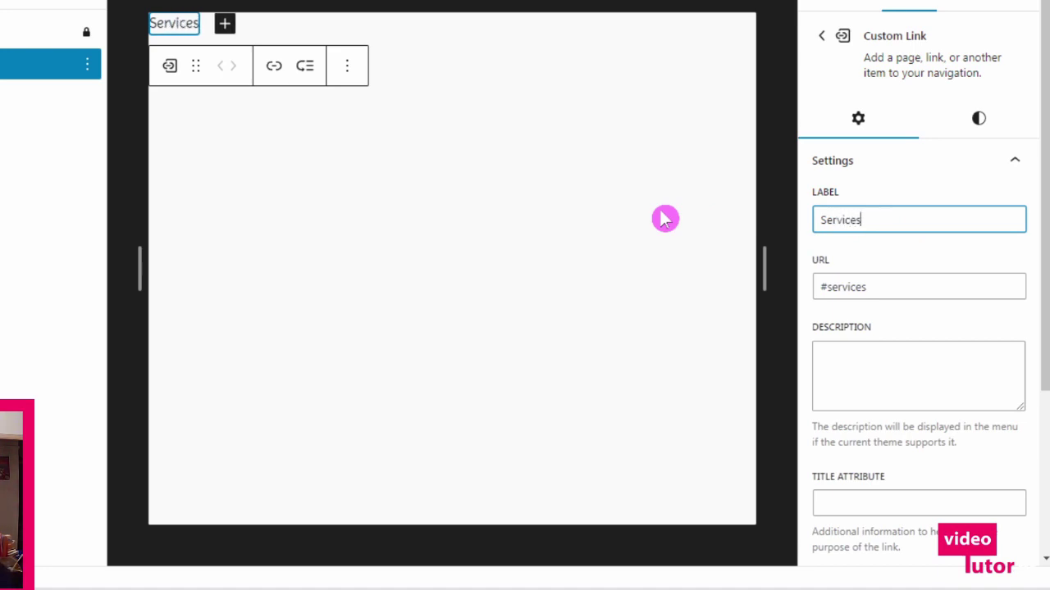
- Add a second custom link after Services with the label About us and the URL #about
left_click(225, 24)
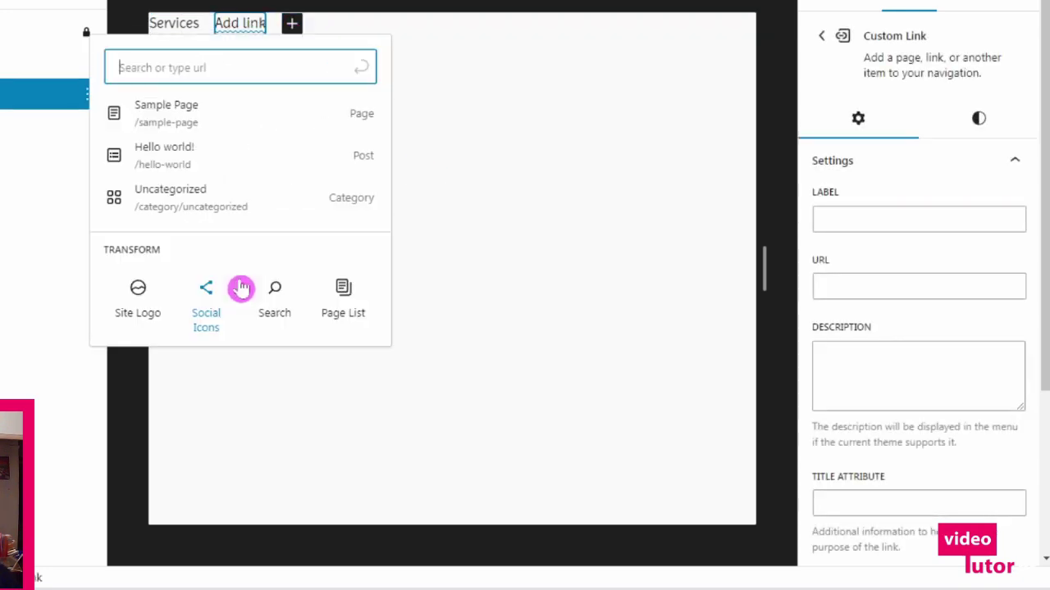
left_click(849, 220)
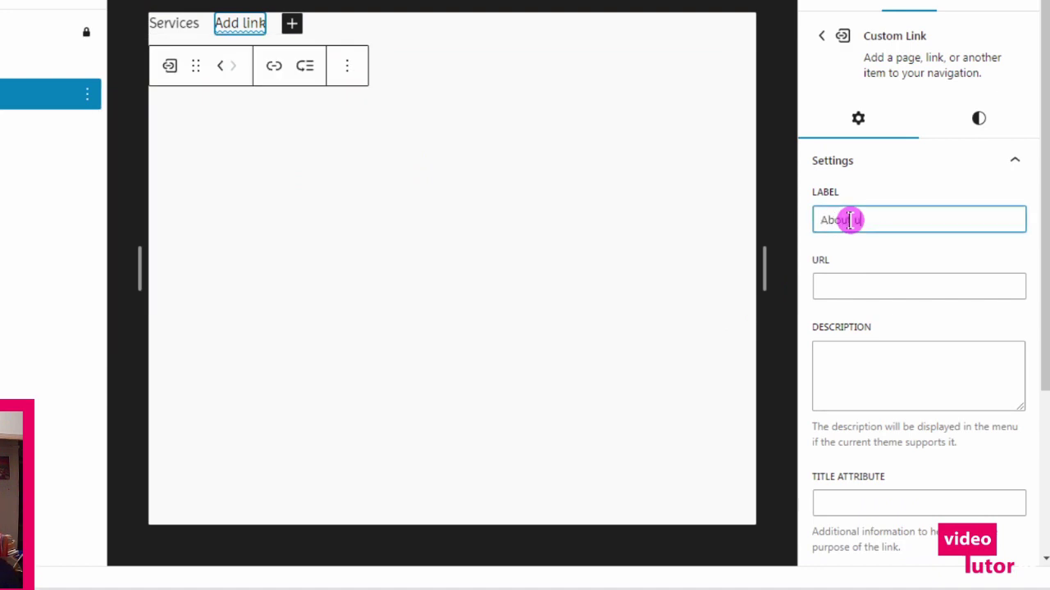
left_click(840, 287)
type("#")
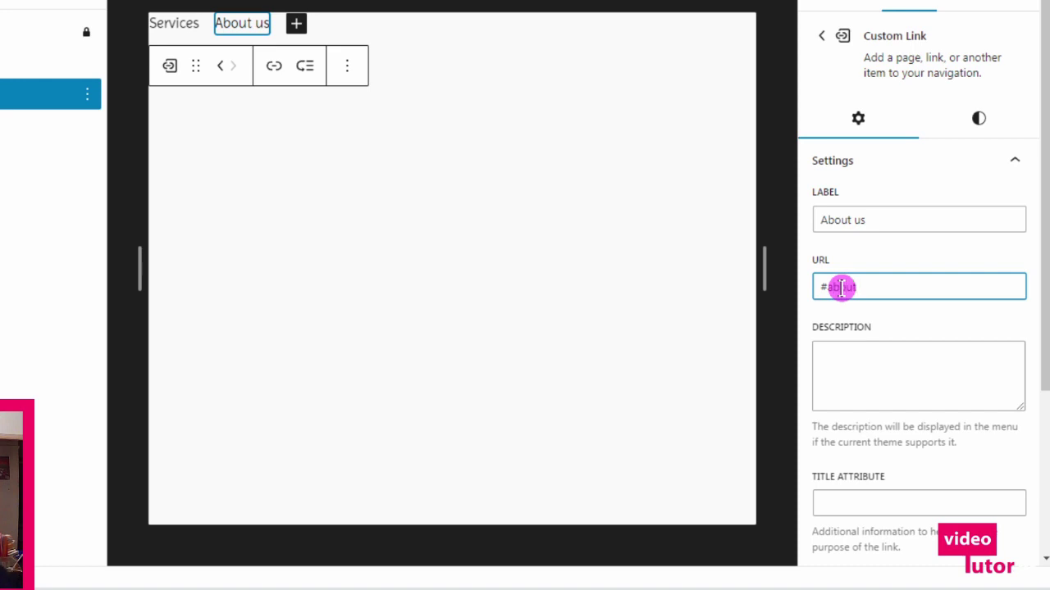
type("about")
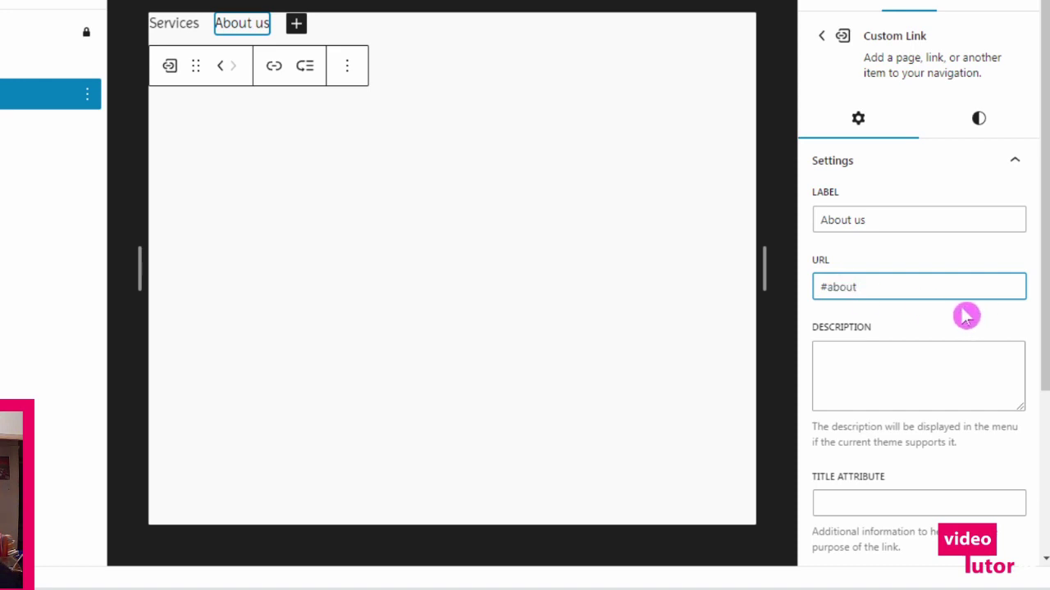
- Add a third custom link after About us with the label Contact and the URL #contact
left_click(300, 35)
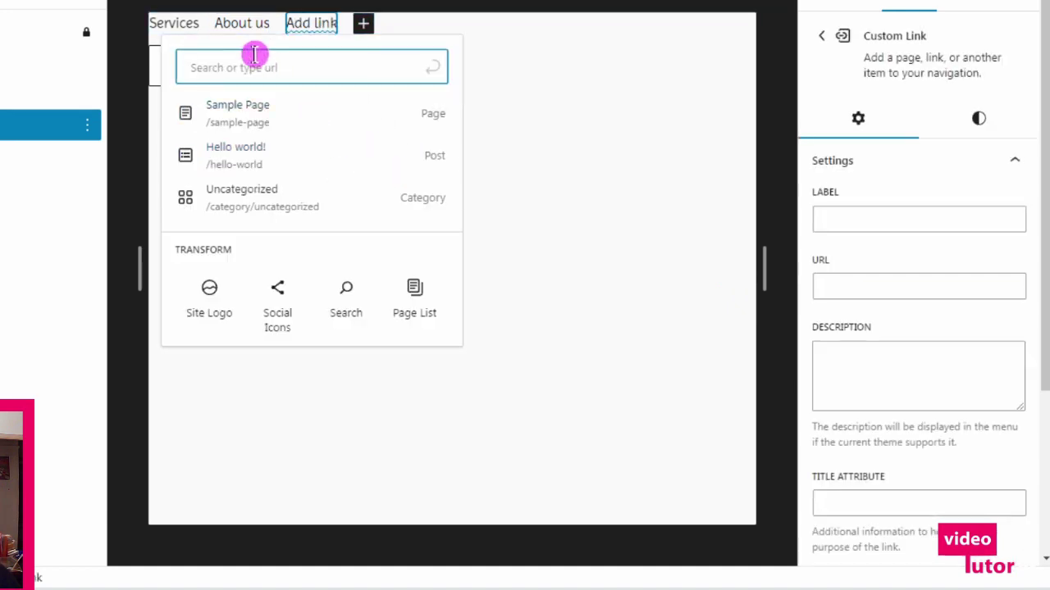
left_click(243, 24)
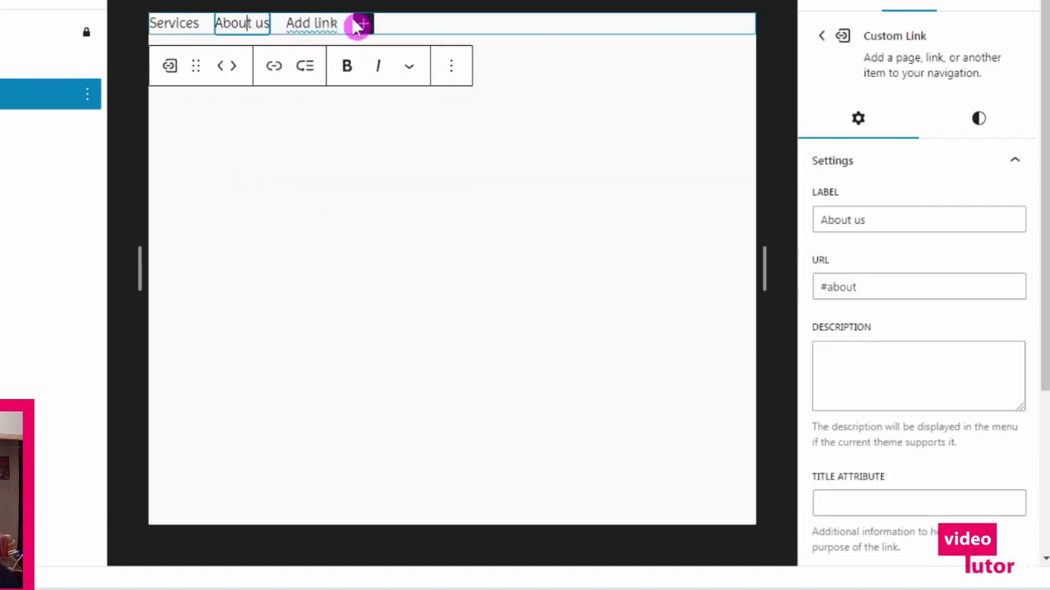
left_click(327, 24)
left_click(913, 217)
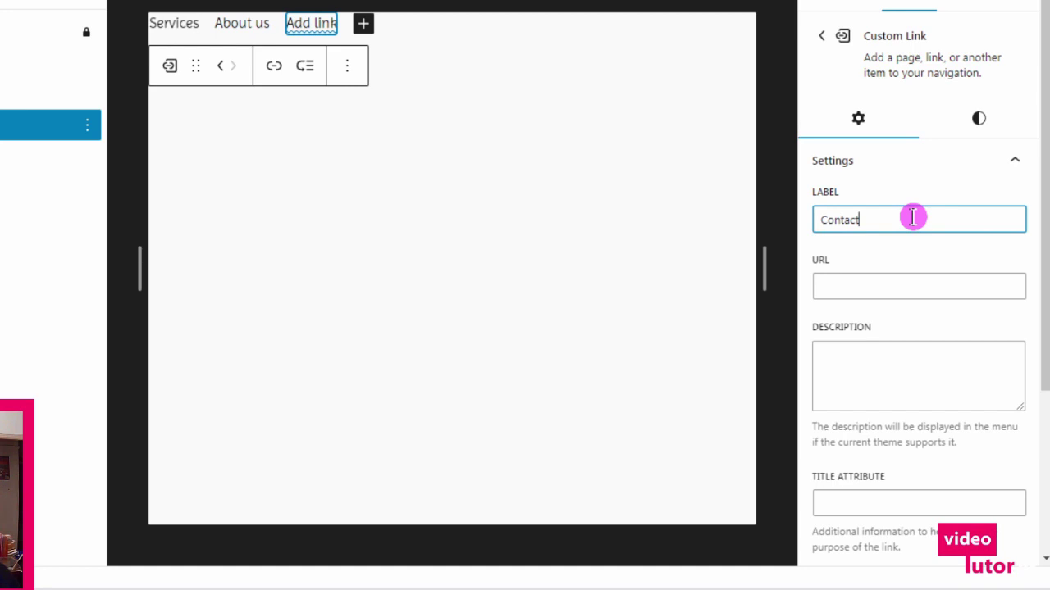
left_click(928, 297)
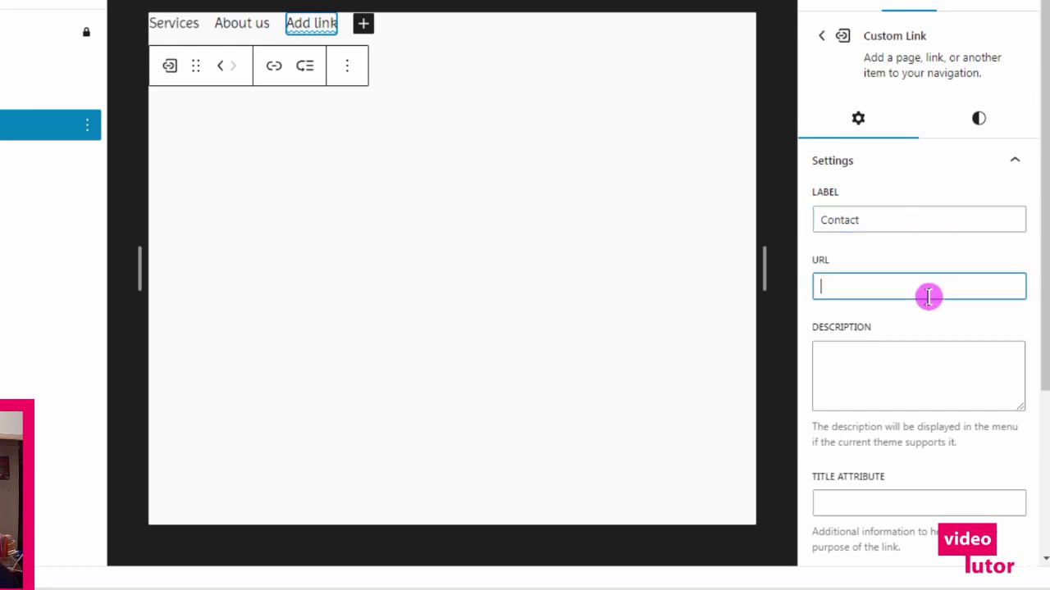
type("#contact")
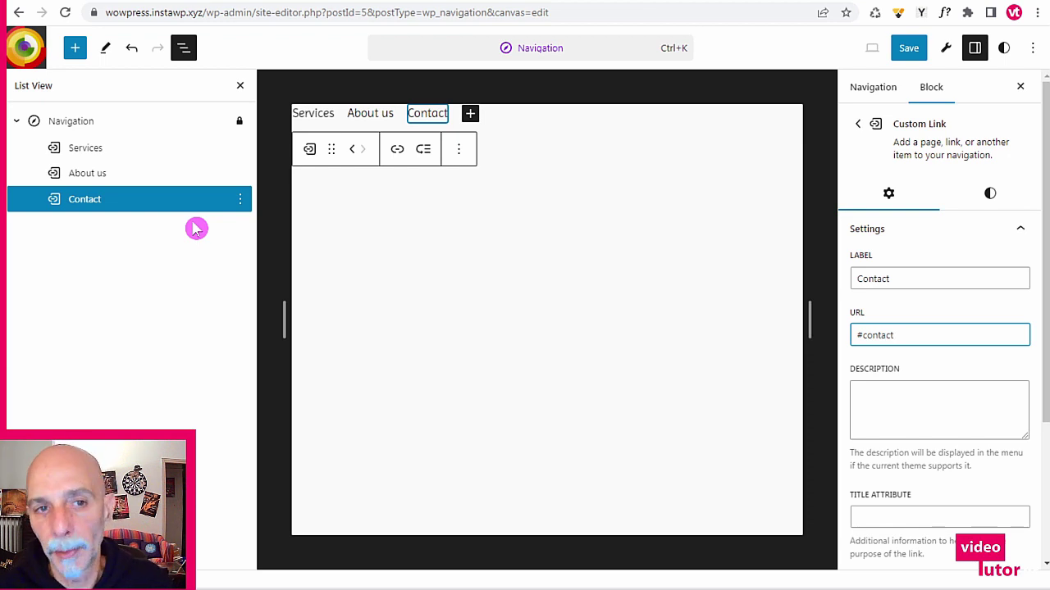
- Check the label and URL of the About us and Services links, and save the navigation menu
left_click(387, 113)
left_click(901, 337)
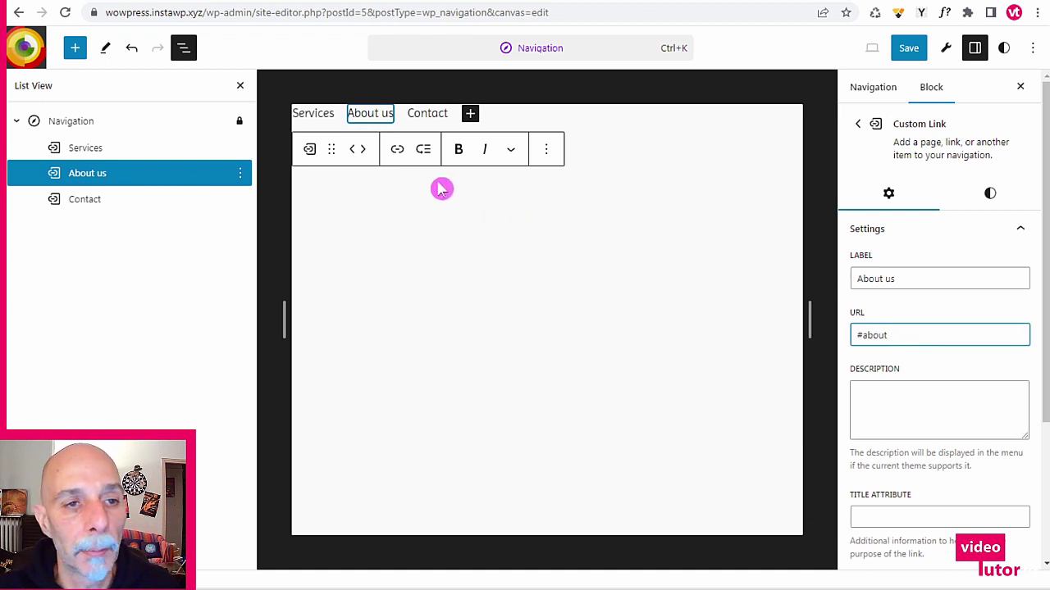
left_click(299, 113)
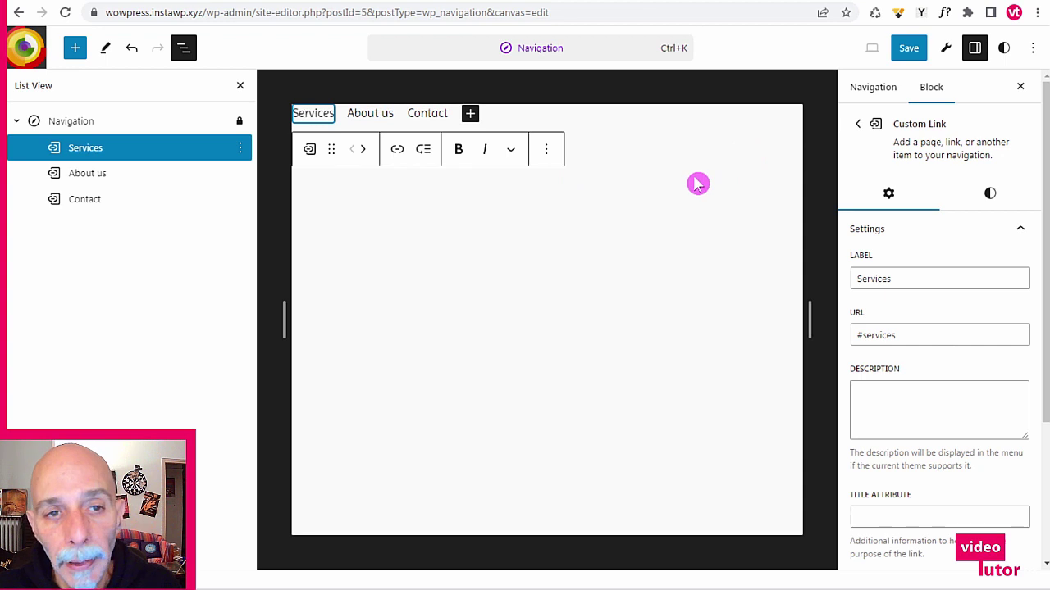
left_click(908, 48)
left_click(902, 51)
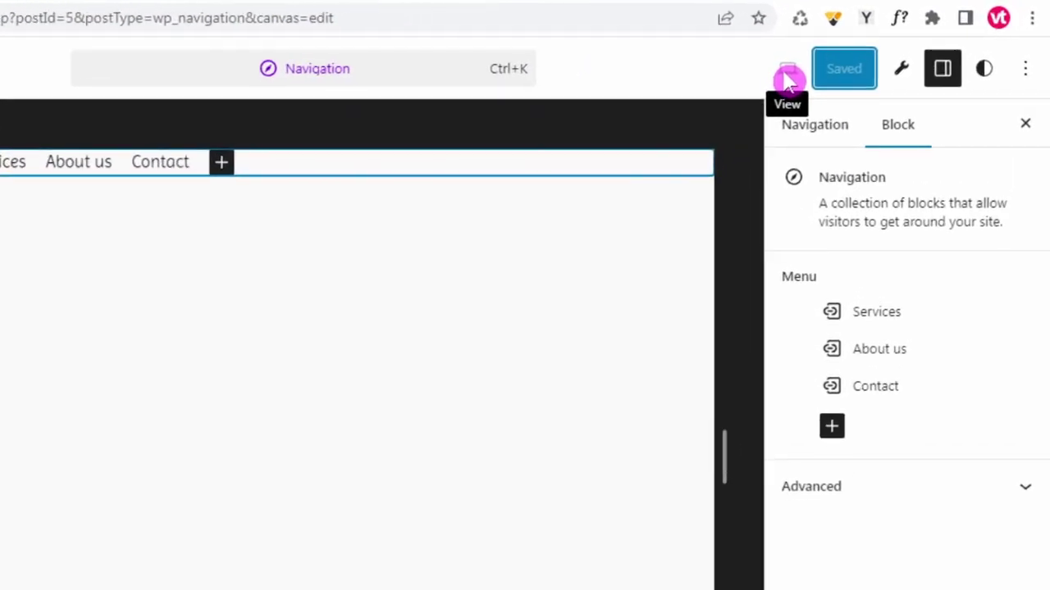
- Search the commands for "blog" and open the Blog Home template
left_click(347, 72)
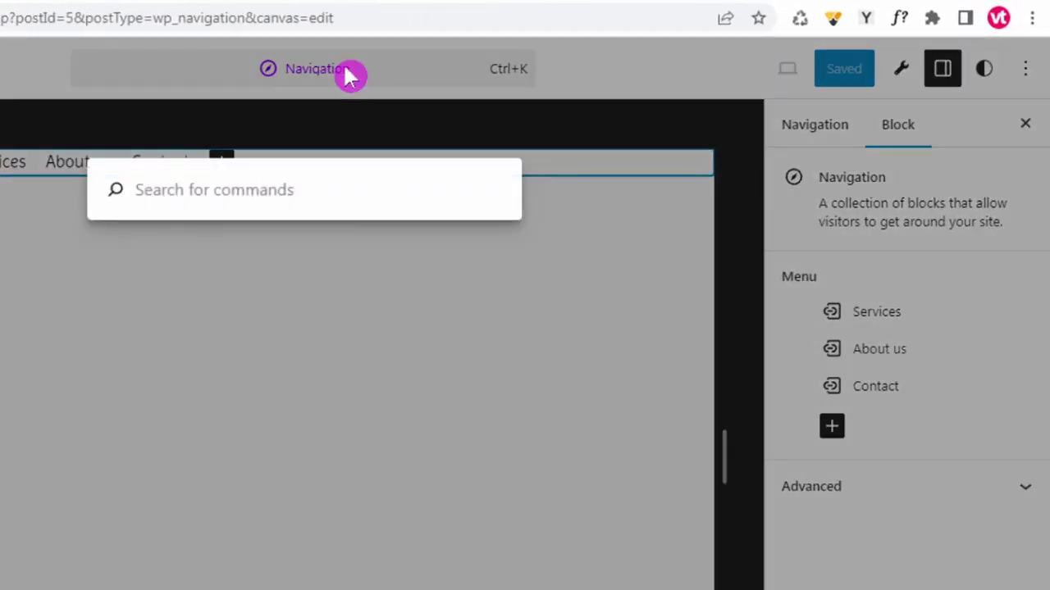
type("blog")
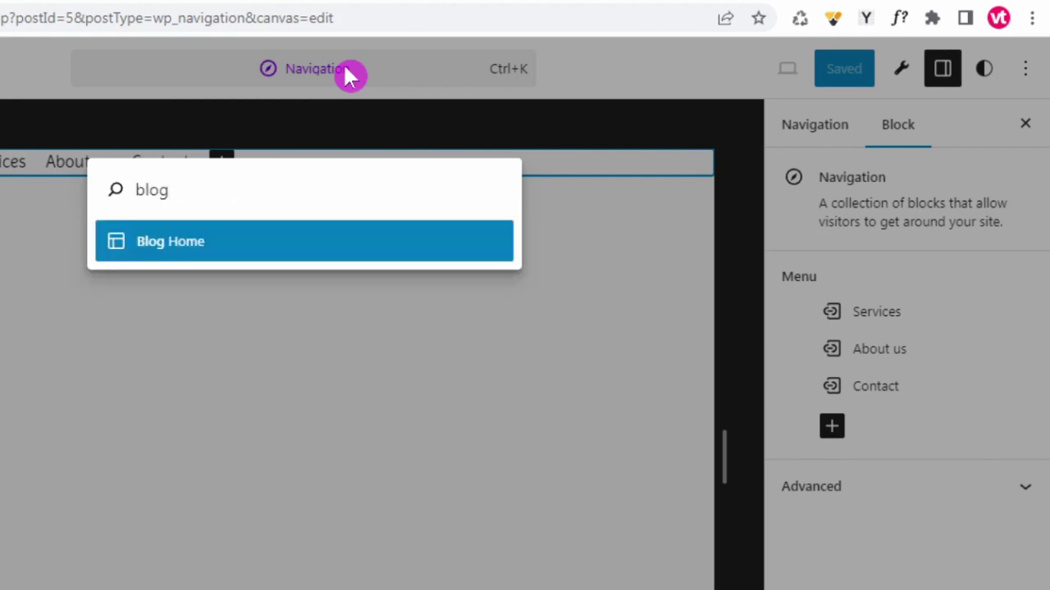
left_click(276, 246)
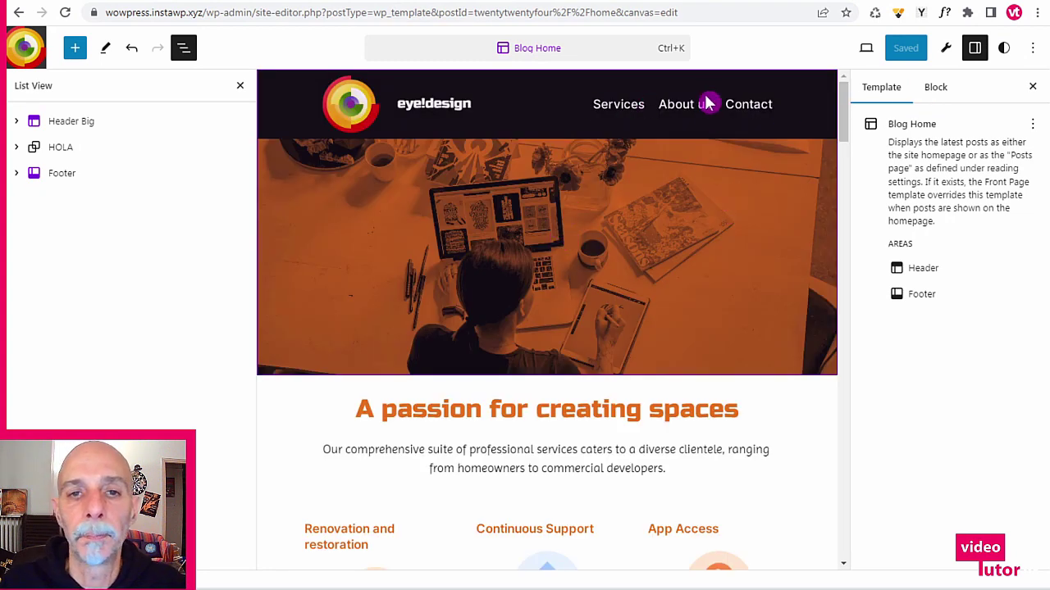
- Move the icon image above its heading in each of the three service columns
scroll(597, 205, "down", 2)
scroll(597, 205, "down", 3)
scroll(599, 206, "up", 4)
scroll(596, 211, "down", 4)
scroll(593, 210, "up", 1)
left_click(374, 261)
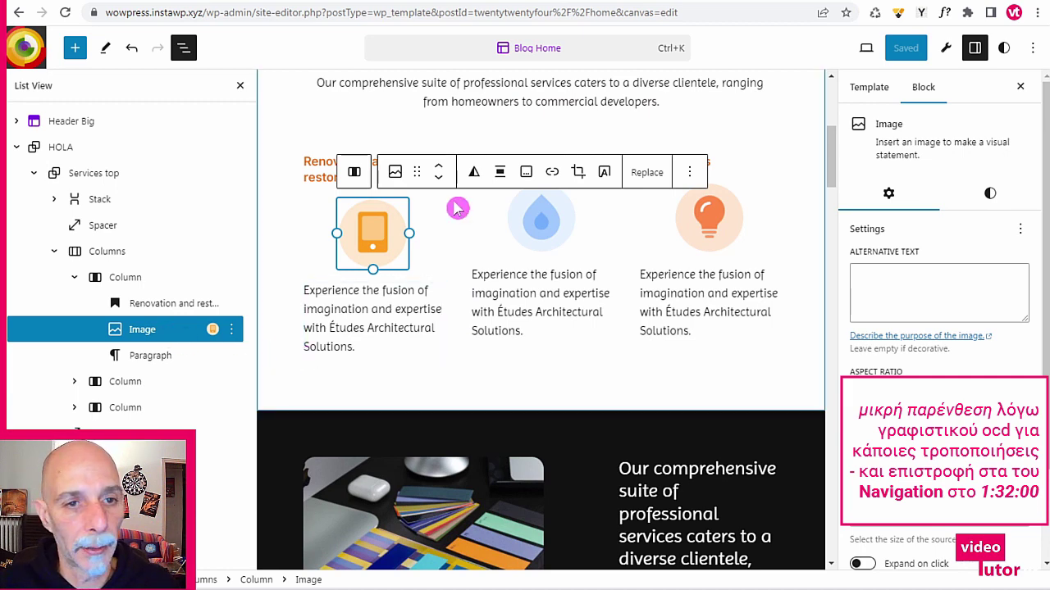
left_click(436, 169)
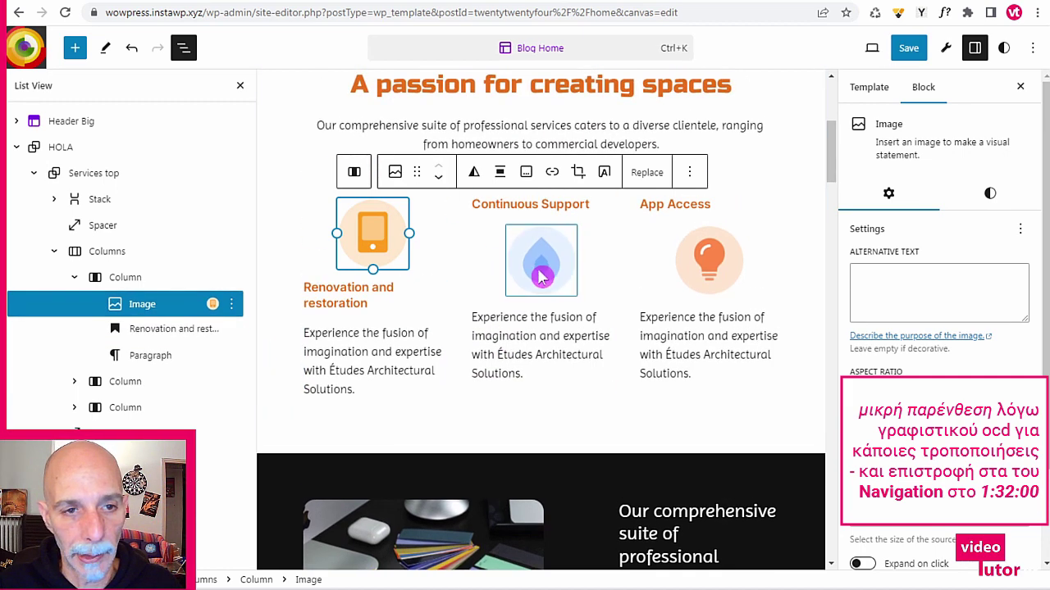
left_click(542, 265)
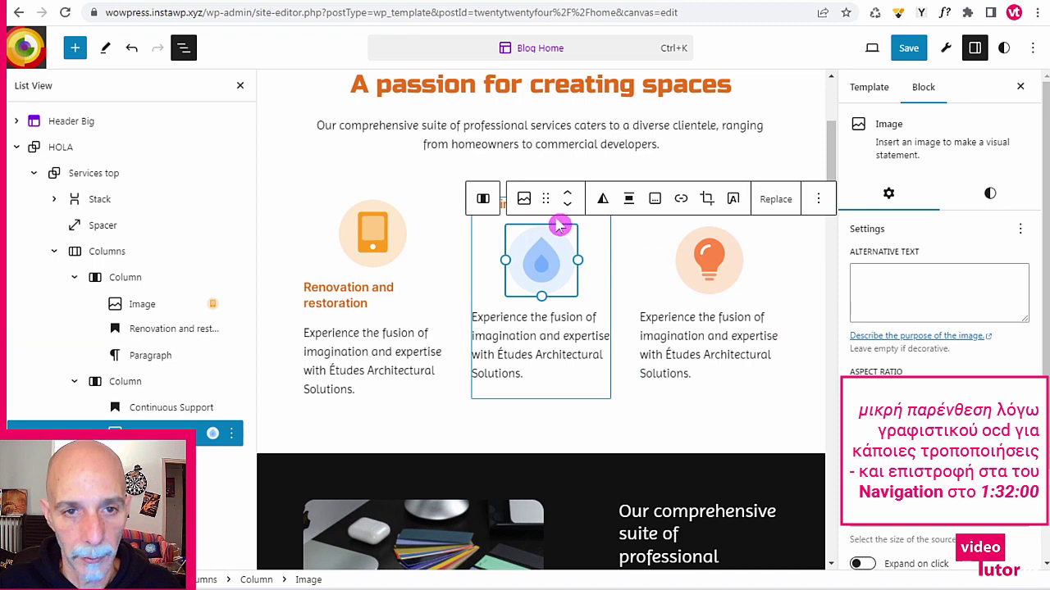
left_click(566, 201)
left_click(704, 289)
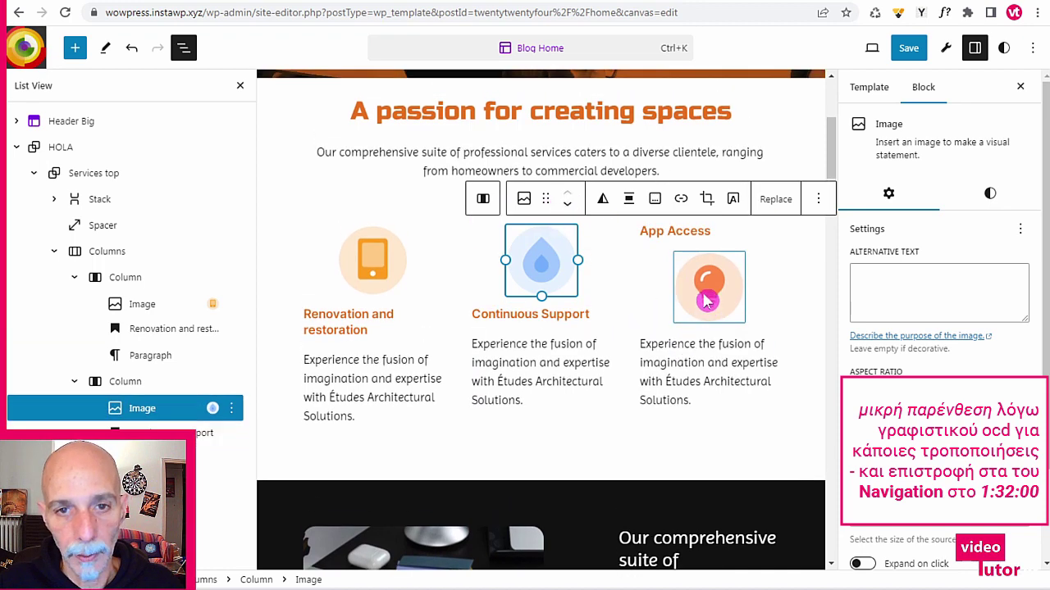
left_click(567, 232)
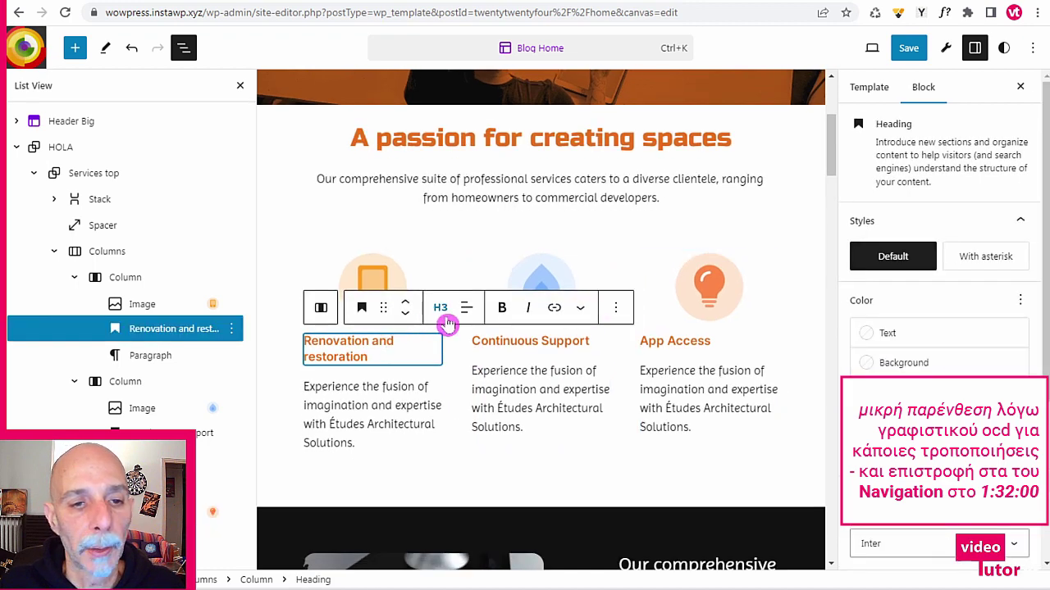
- Centre-align the Renovation and restoration, Continuous Support and App Access headings
left_click(465, 308)
left_click(494, 380)
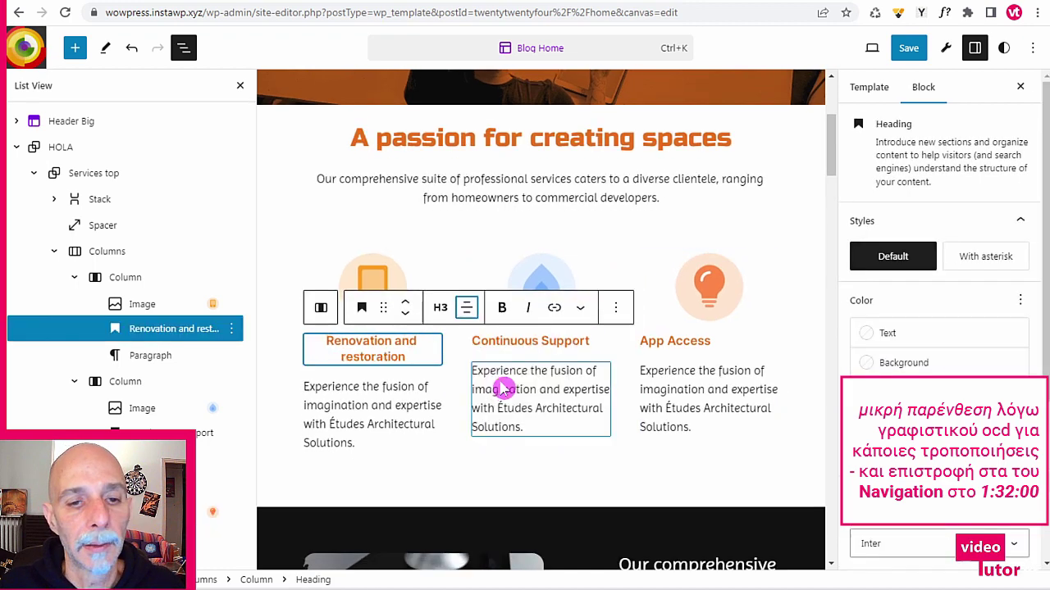
left_click(526, 353)
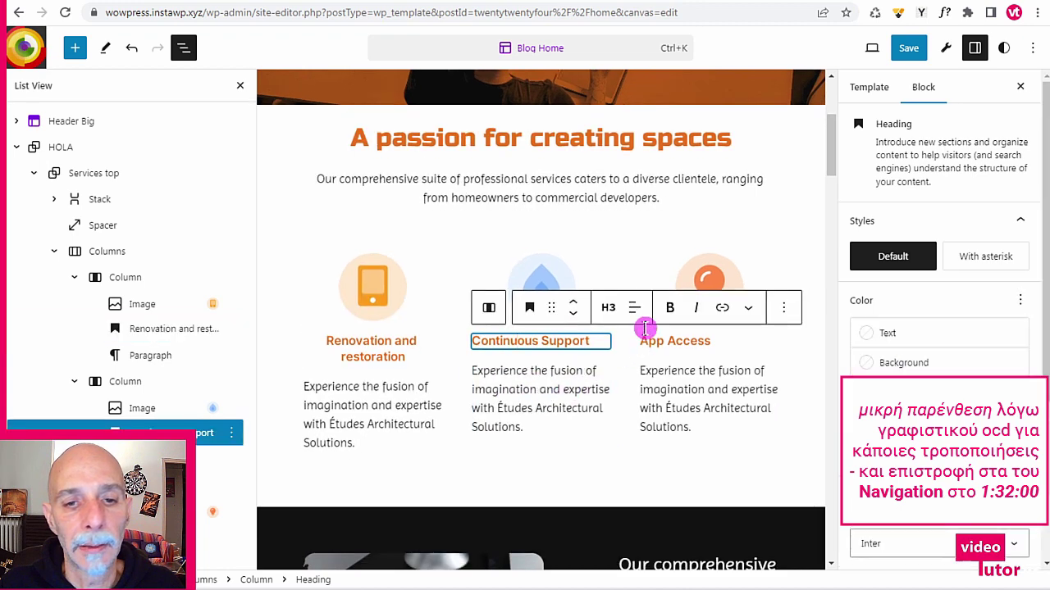
left_click(634, 307)
left_click(647, 380)
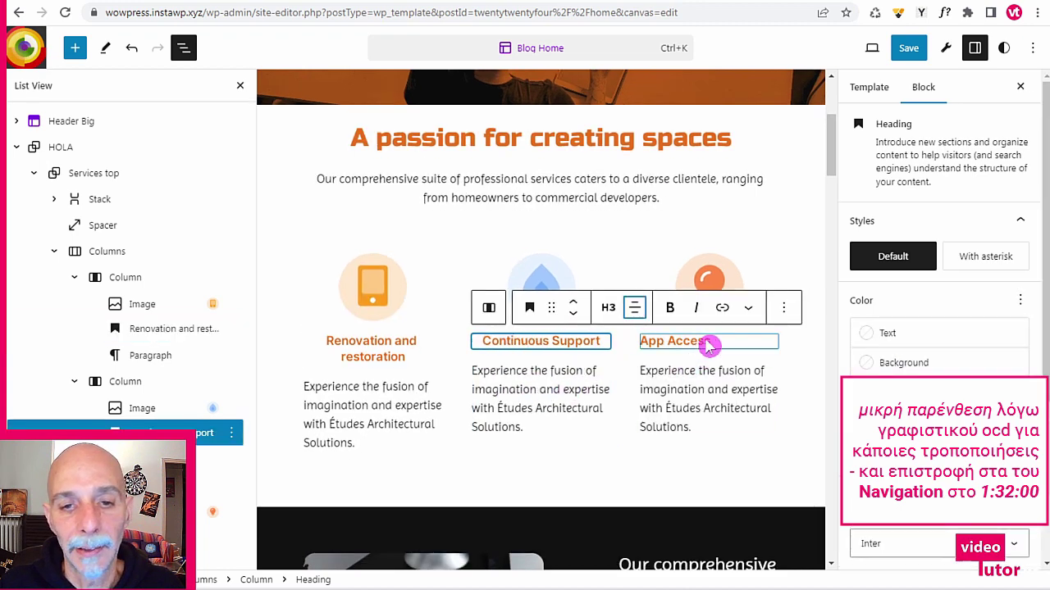
left_click(714, 352)
left_click(669, 307)
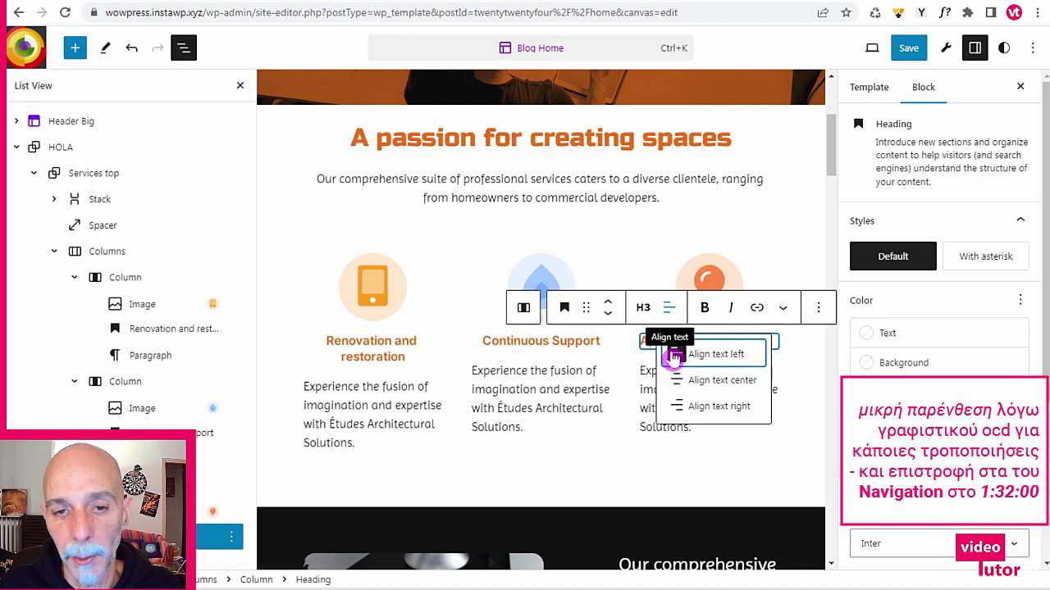
left_click(687, 379)
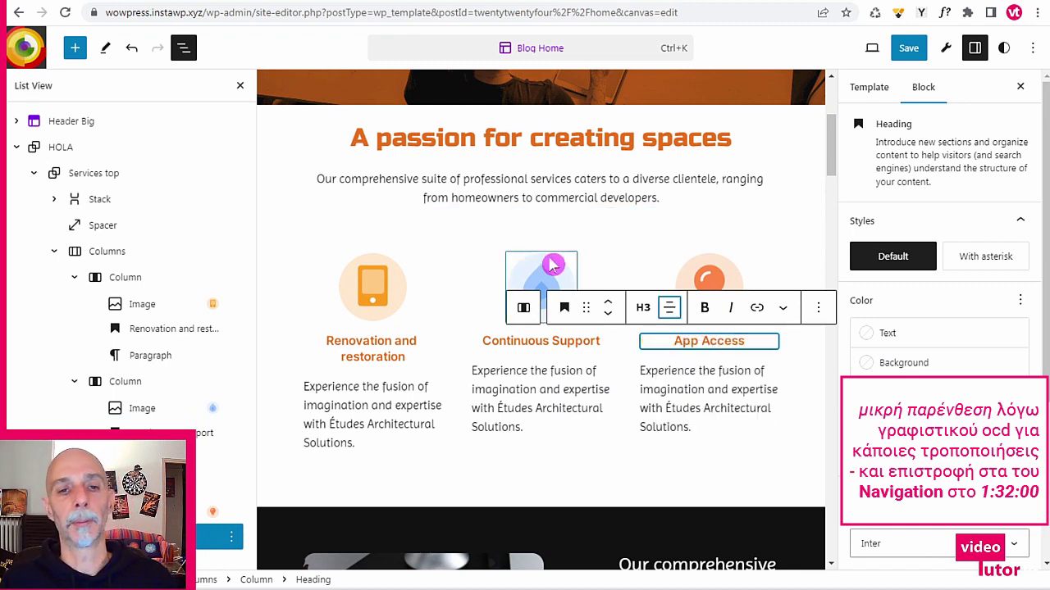
- Hide the list view and set the width of the three service icons to 80 px
left_click(525, 318)
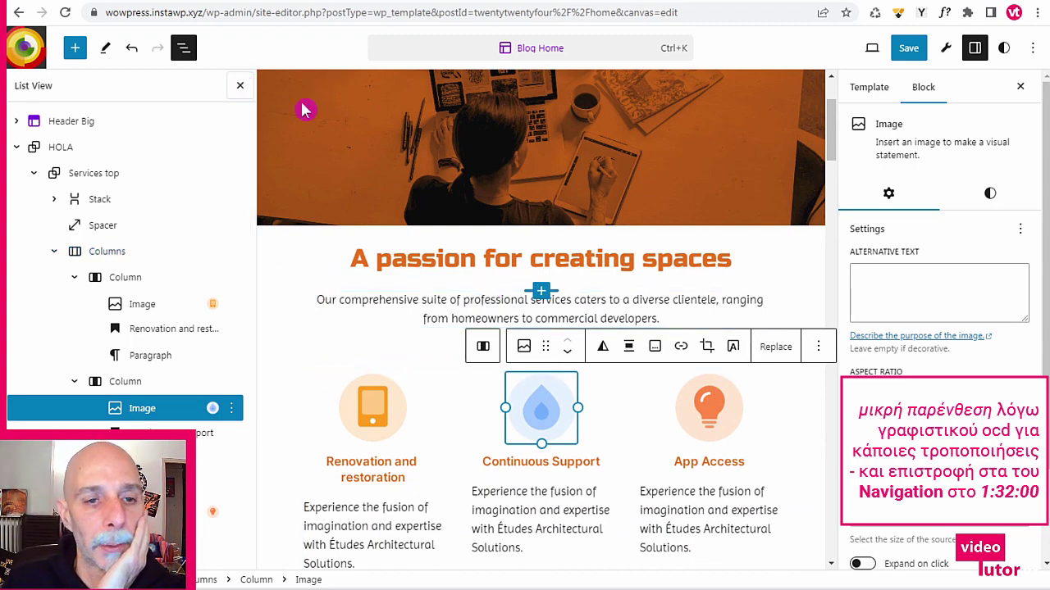
left_click(239, 86)
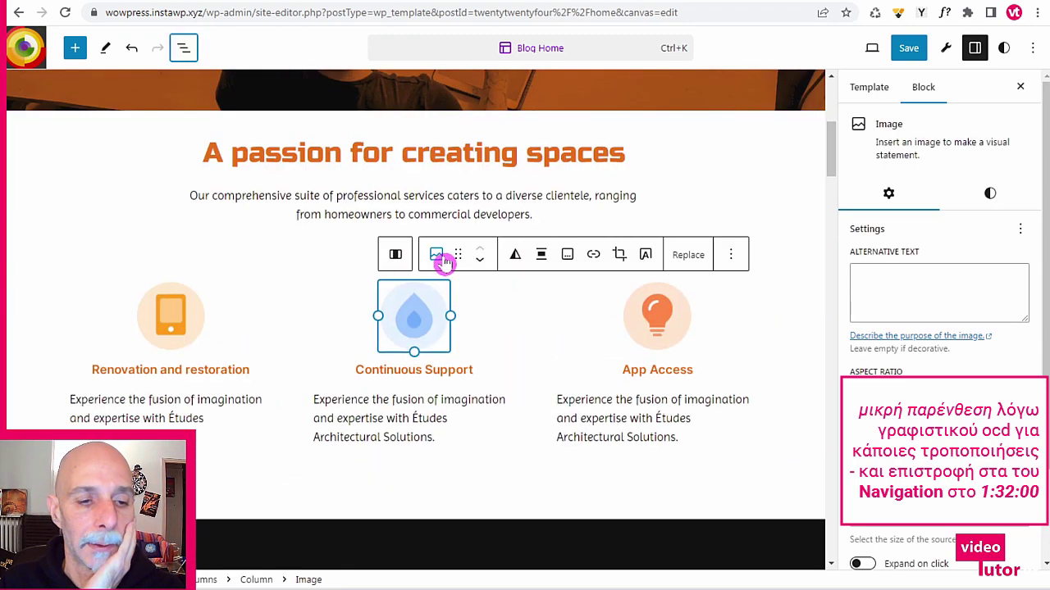
left_click(181, 316)
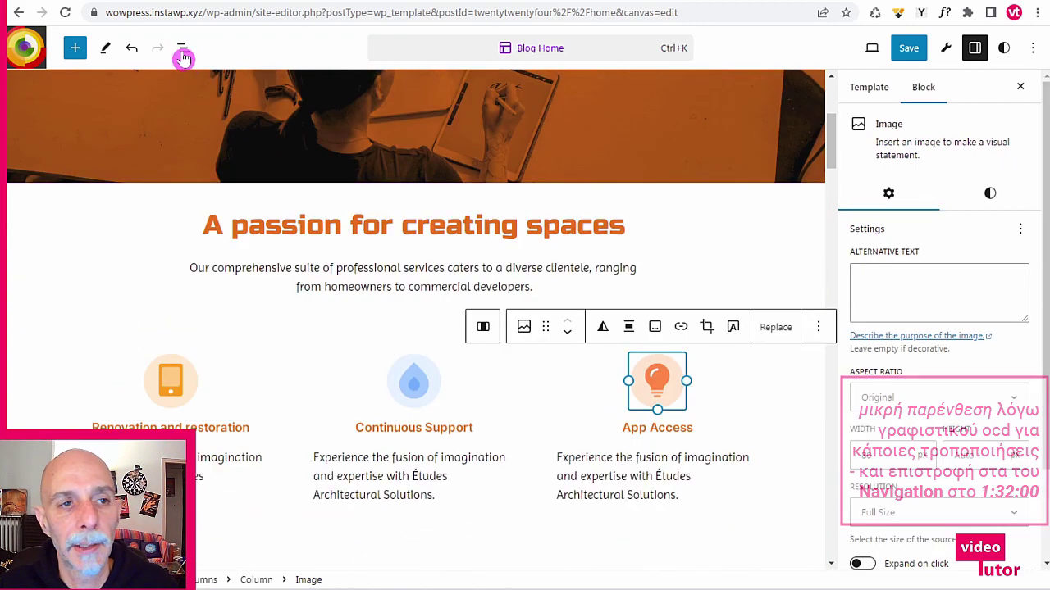
- Show the list view again and group the image and the Renovation and restoration heading inside the first services column
left_click(184, 54)
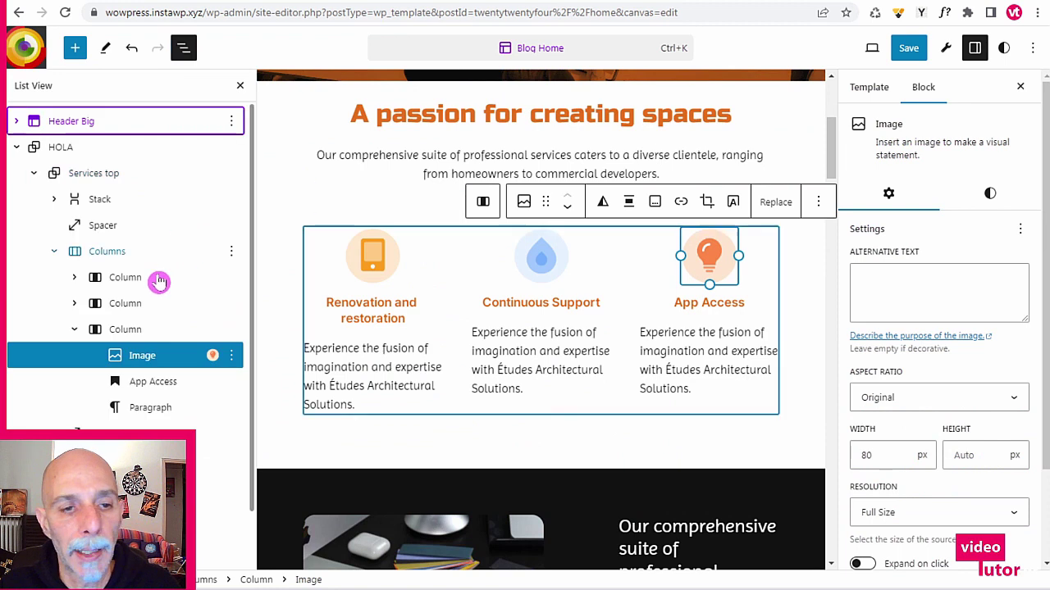
left_click(123, 332)
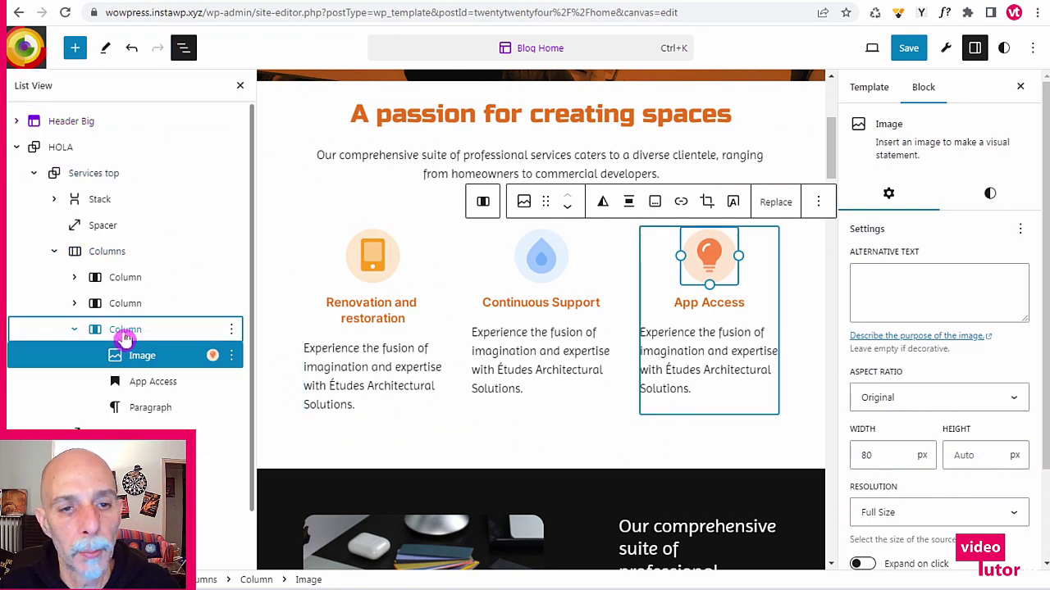
left_click(74, 329)
left_click(75, 278)
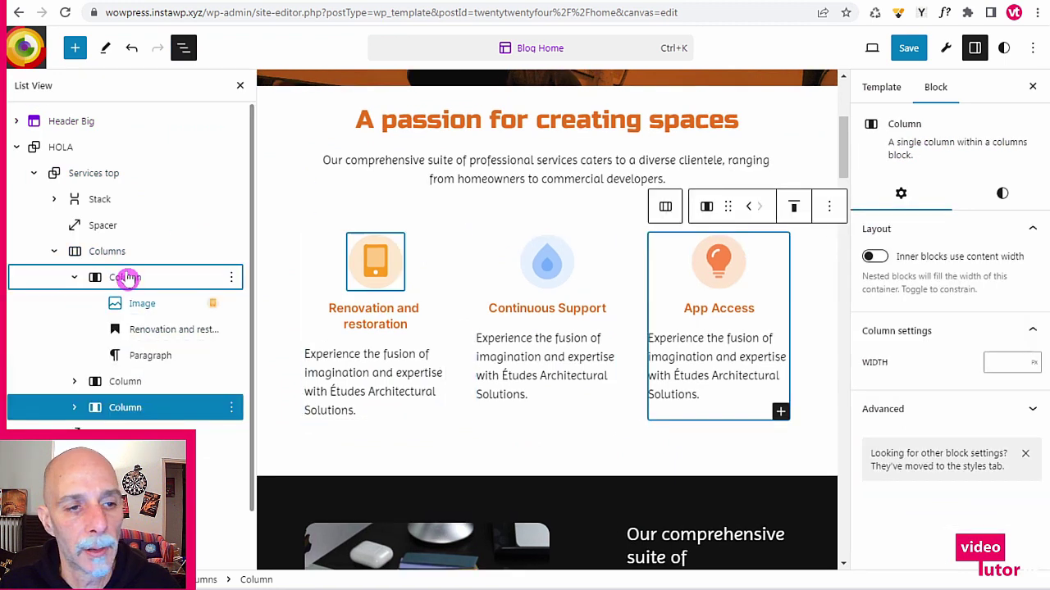
left_click(125, 277)
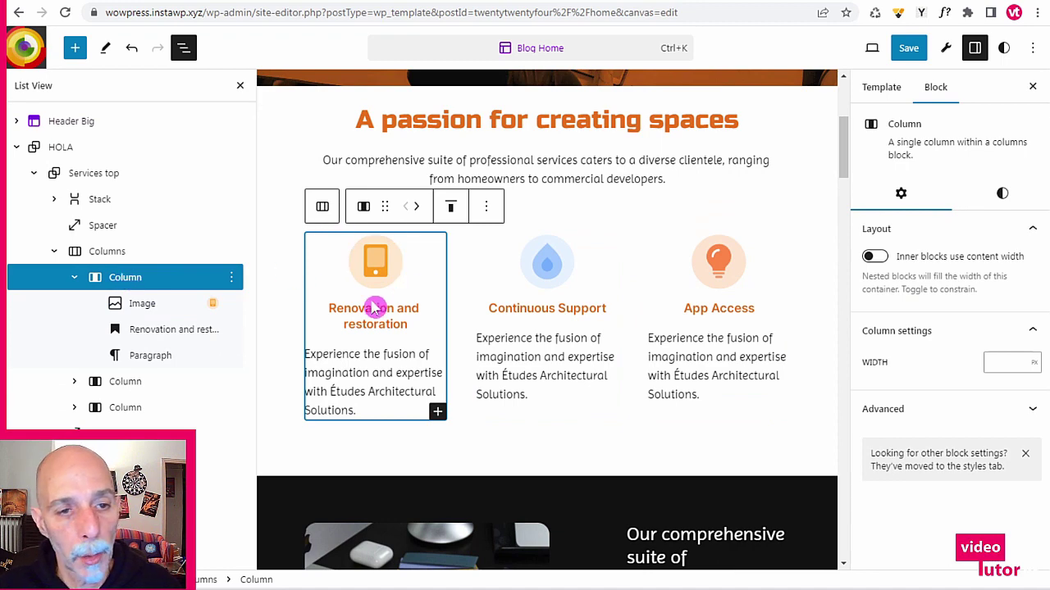
left_click(149, 310)
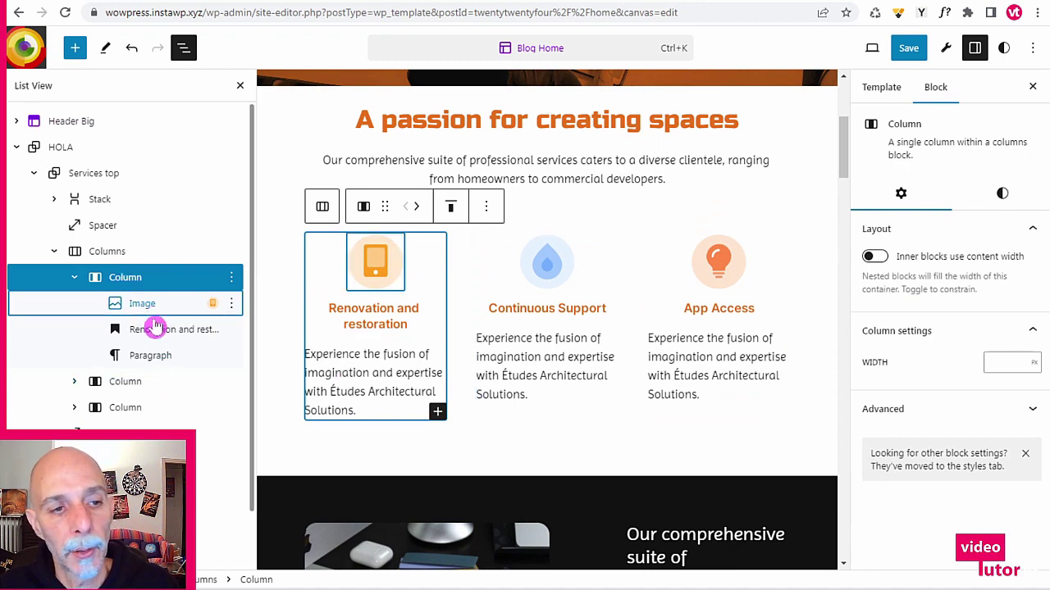
left_click(160, 333, "shift")
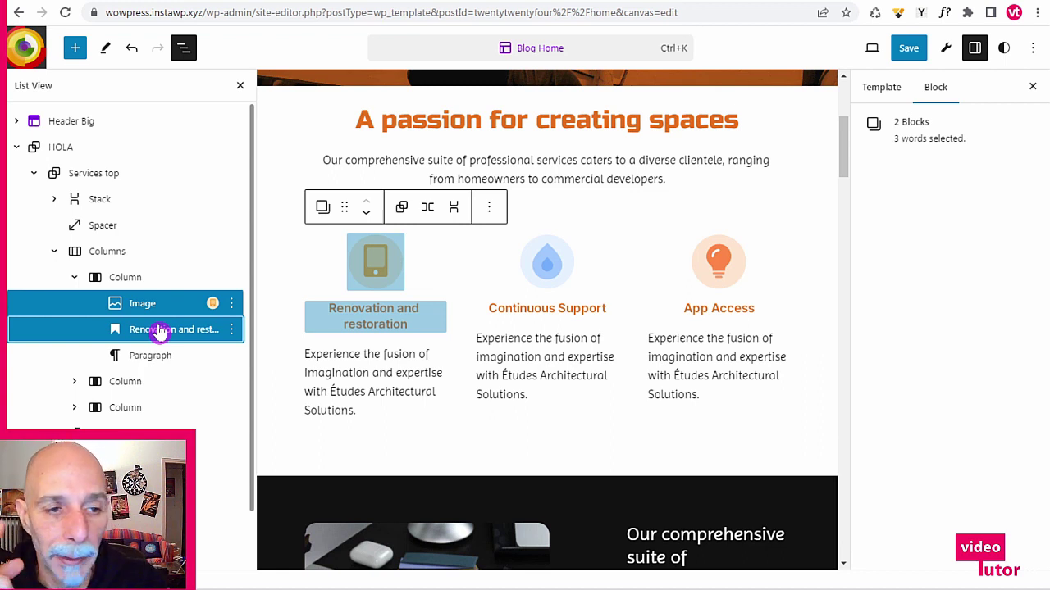
left_click(234, 310)
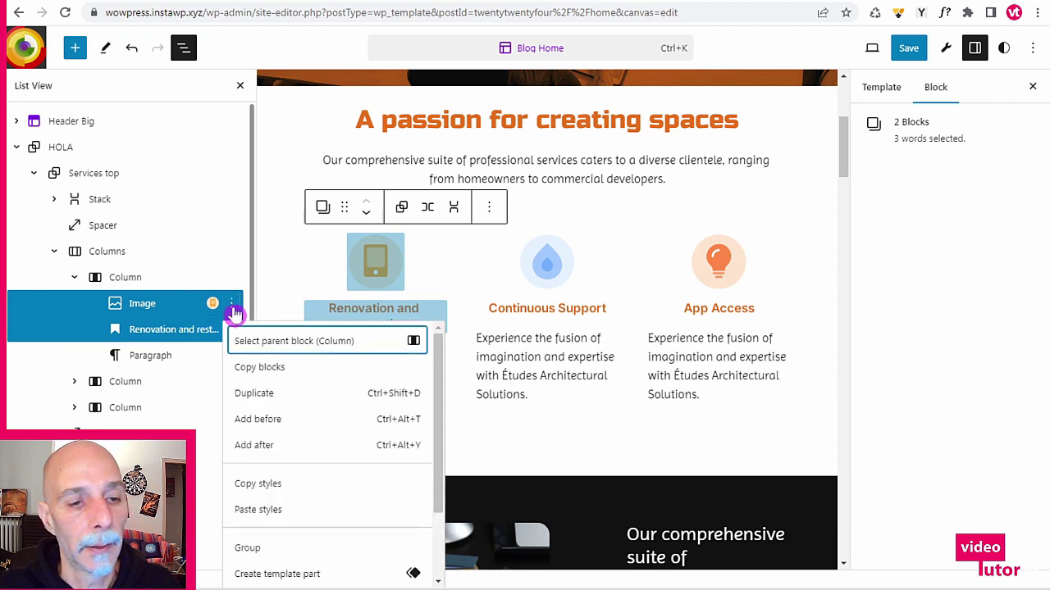
scroll(279, 361, "down", 2)
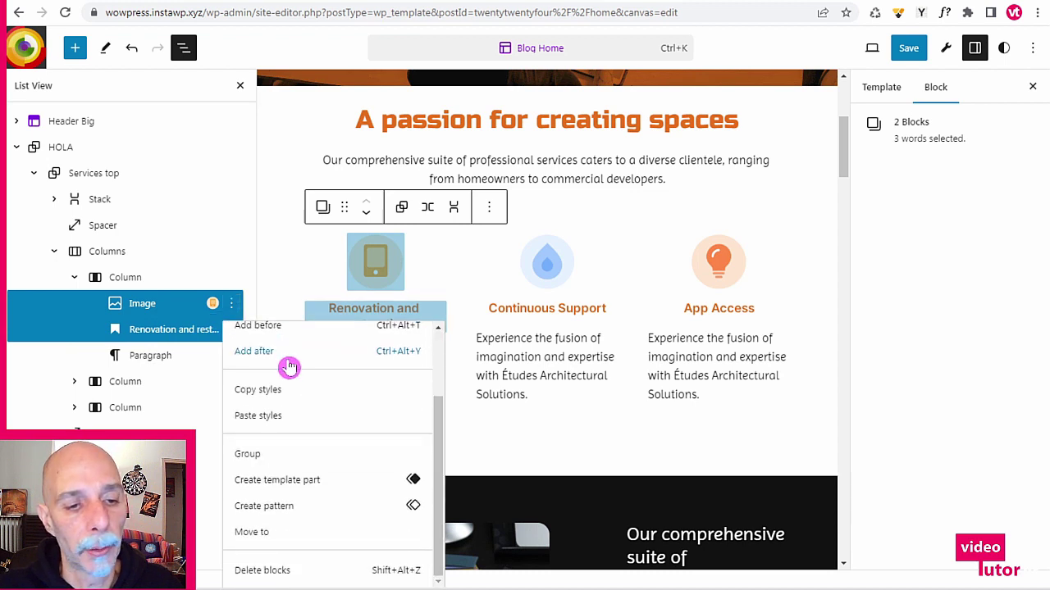
left_click(273, 453)
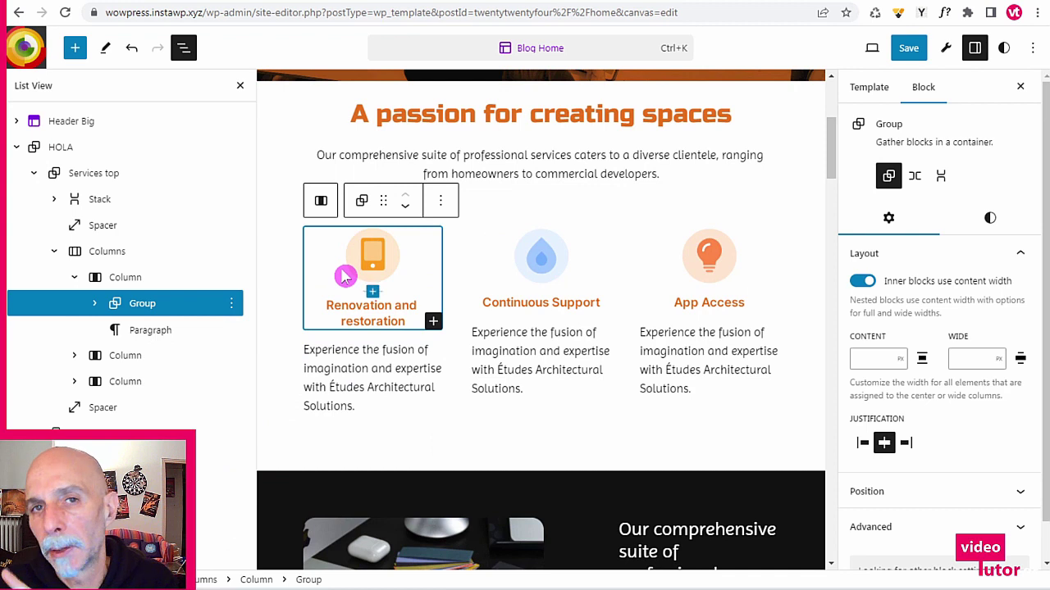
- Set the block spacing of the first column's image and heading group to 0
left_click(977, 232)
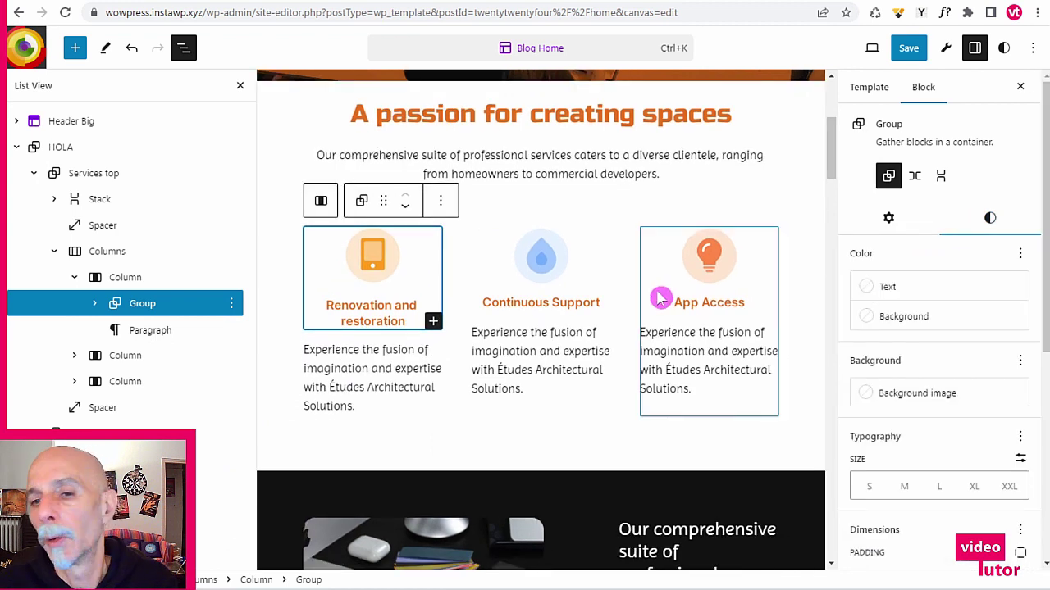
scroll(940, 356, "down", 4)
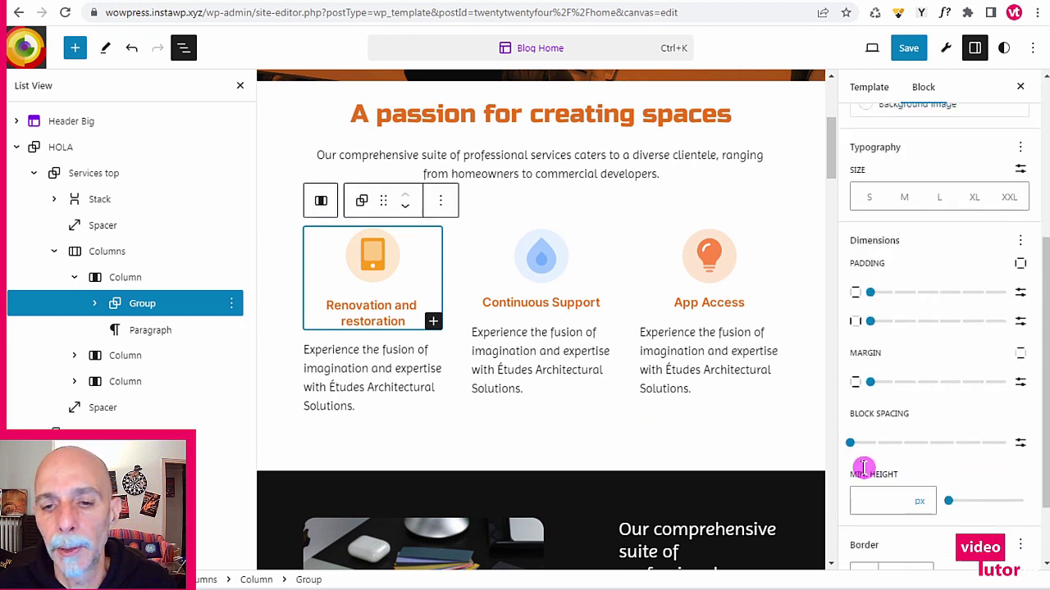
left_click_drag(871, 446, 846, 440)
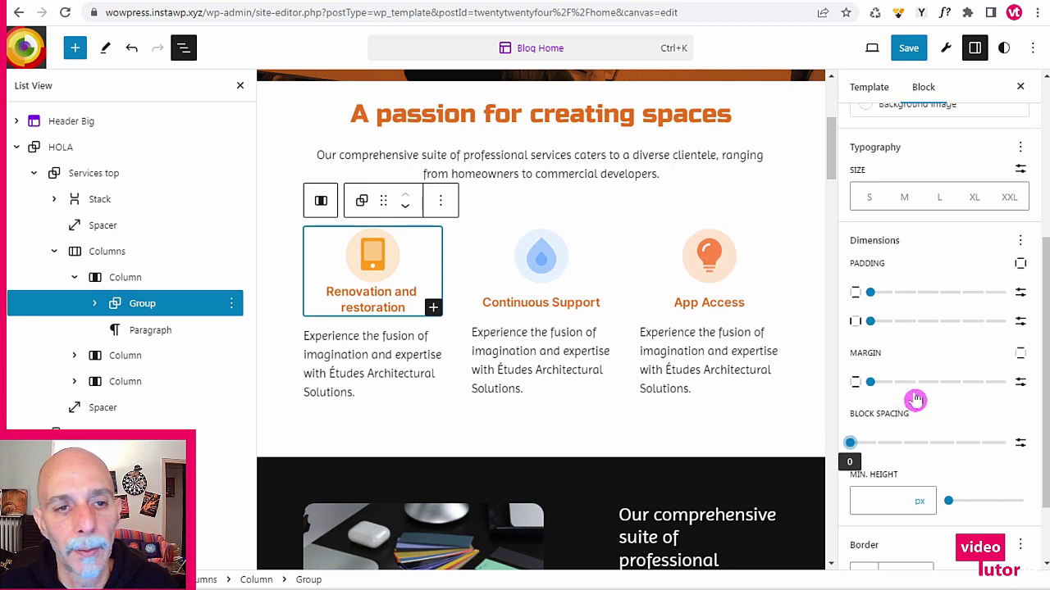
- Reset the group's block spacing to its default
left_click(1021, 148)
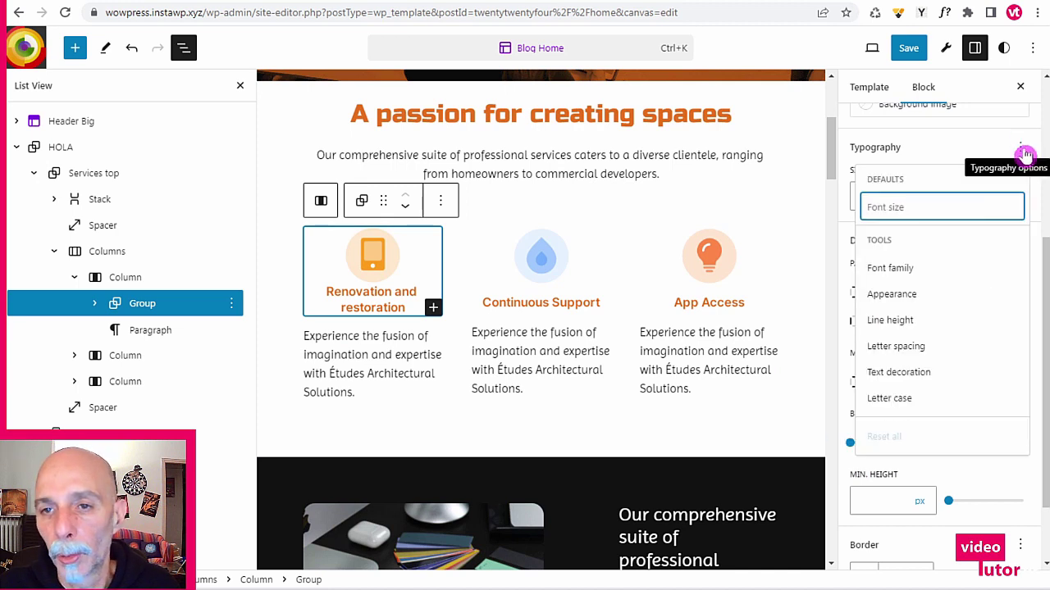
left_click(934, 157)
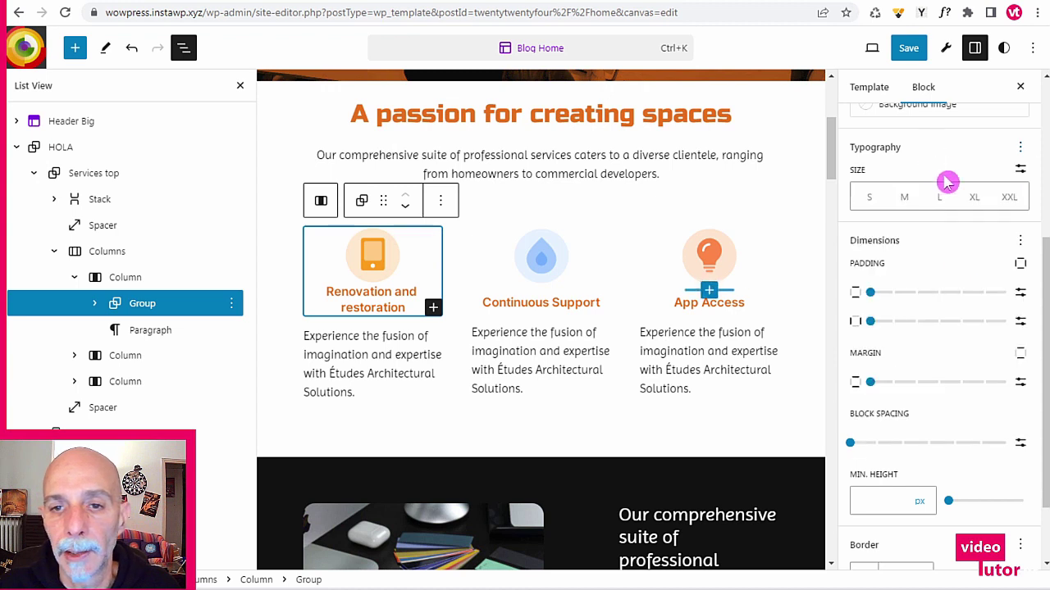
left_click(1020, 241)
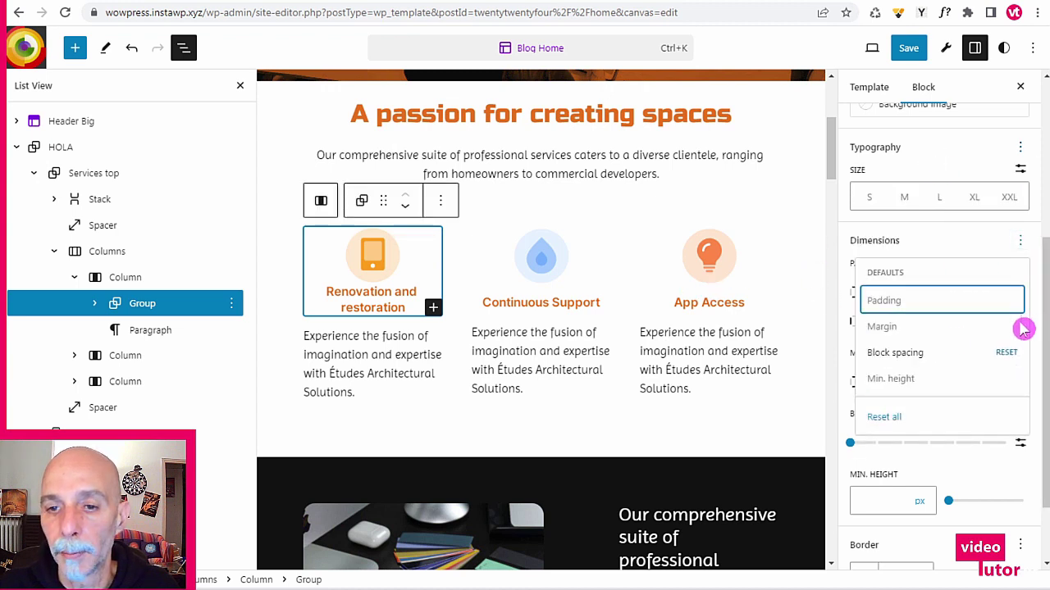
left_click(951, 353)
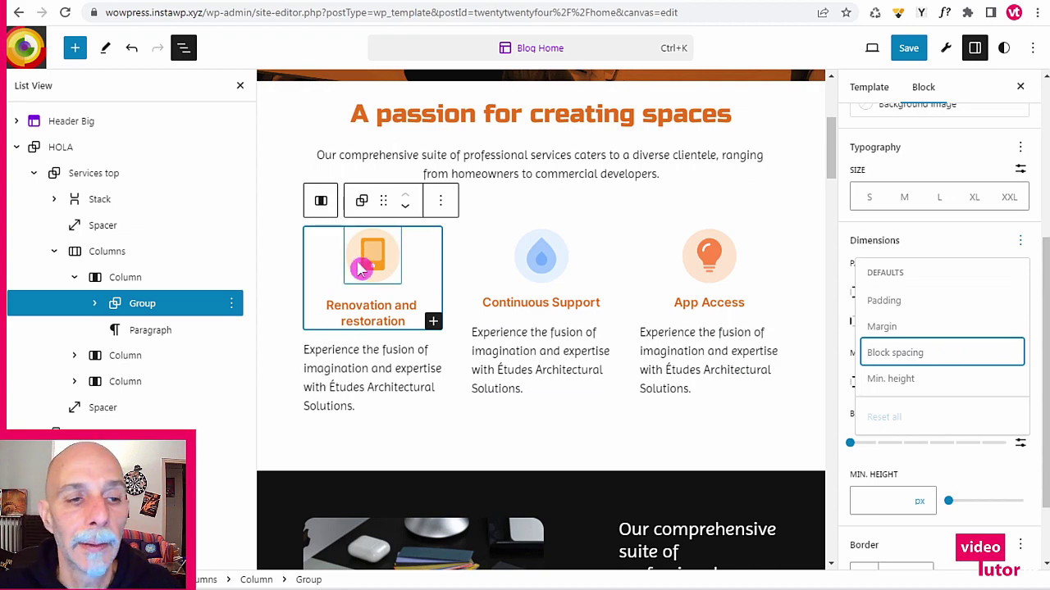
- Try a Row layout for the group holding the Renovation and restoration icon and heading
scroll(960, 160, "up", 4)
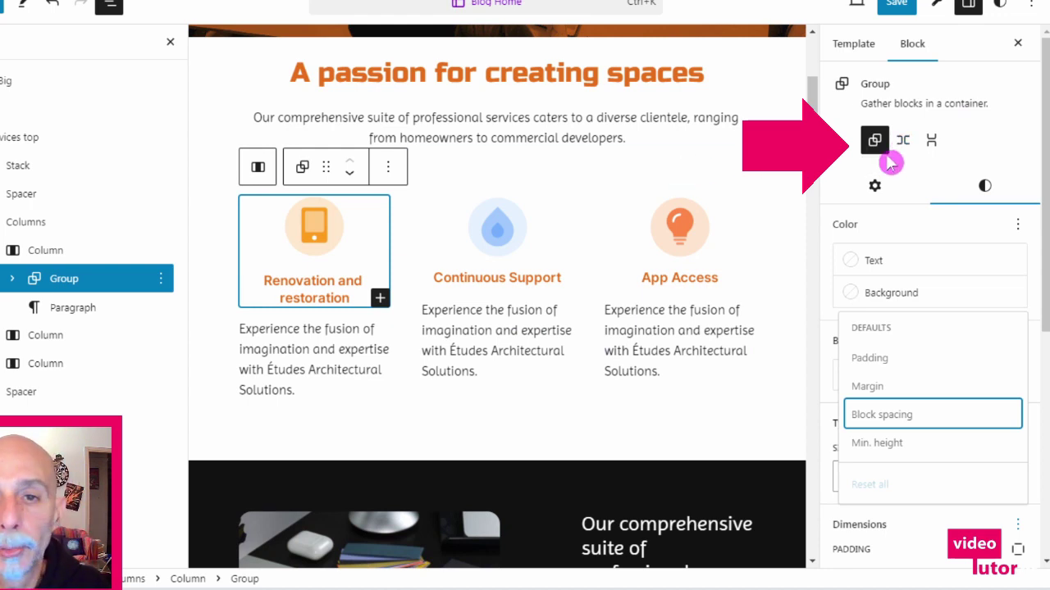
left_click(888, 190)
left_click(903, 139)
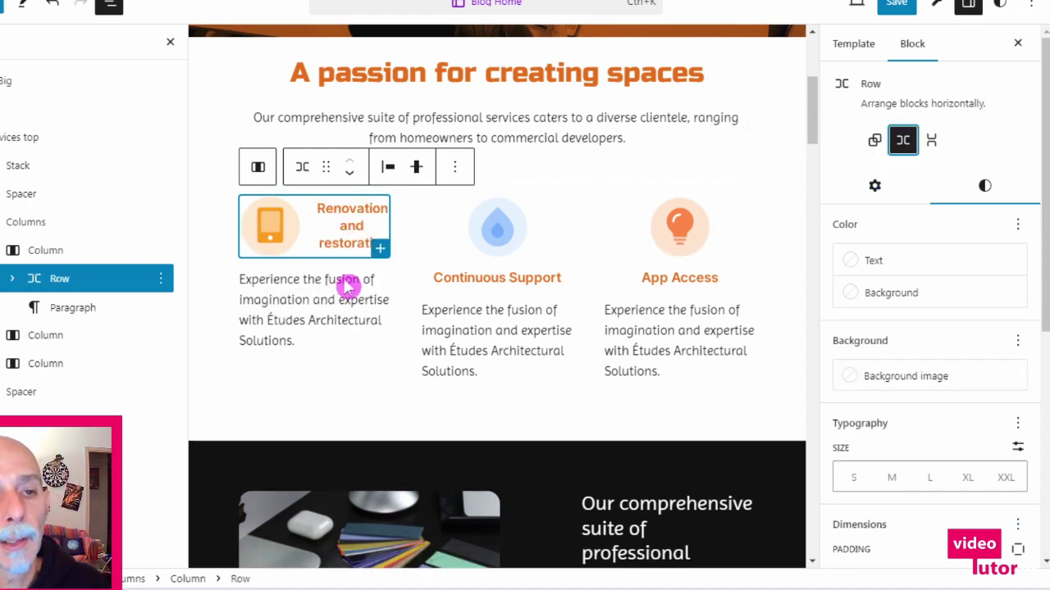
left_click(170, 42)
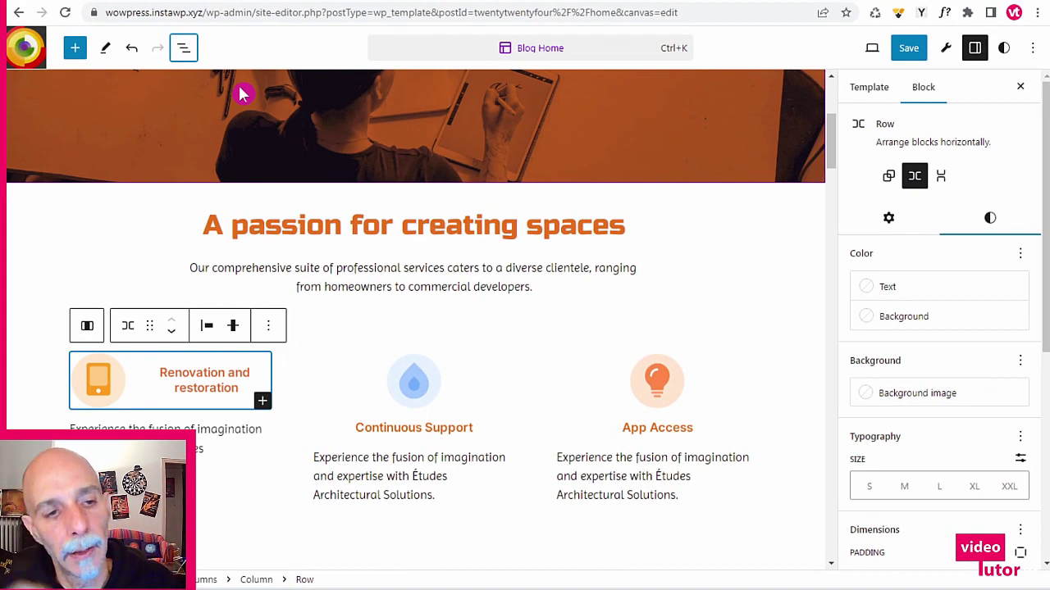
- Try placing the tablet icon after its heading in the row, and undo both that move and the row conversion
left_click(128, 326)
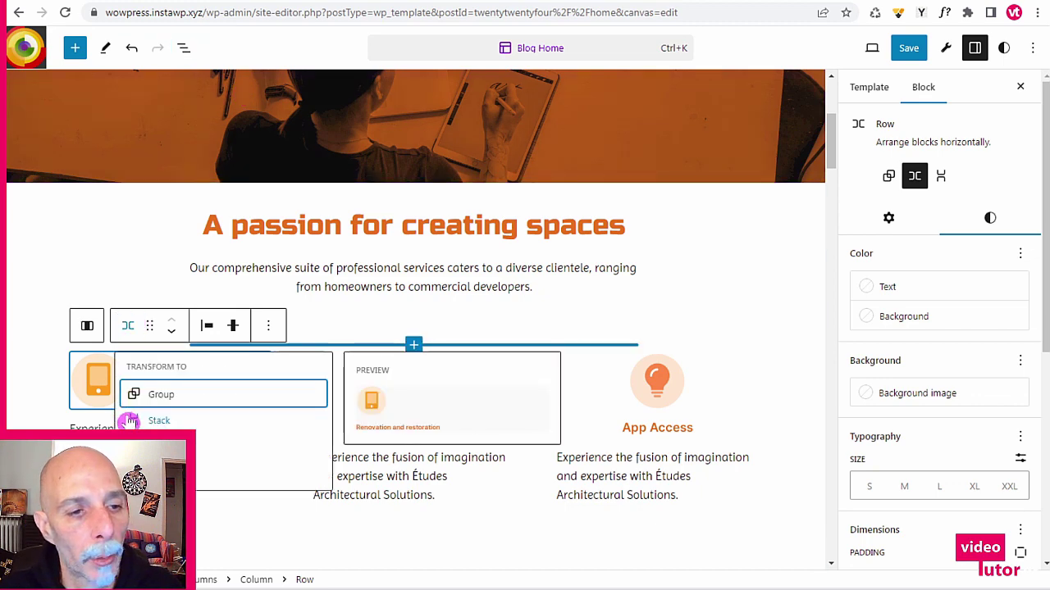
left_click(100, 380)
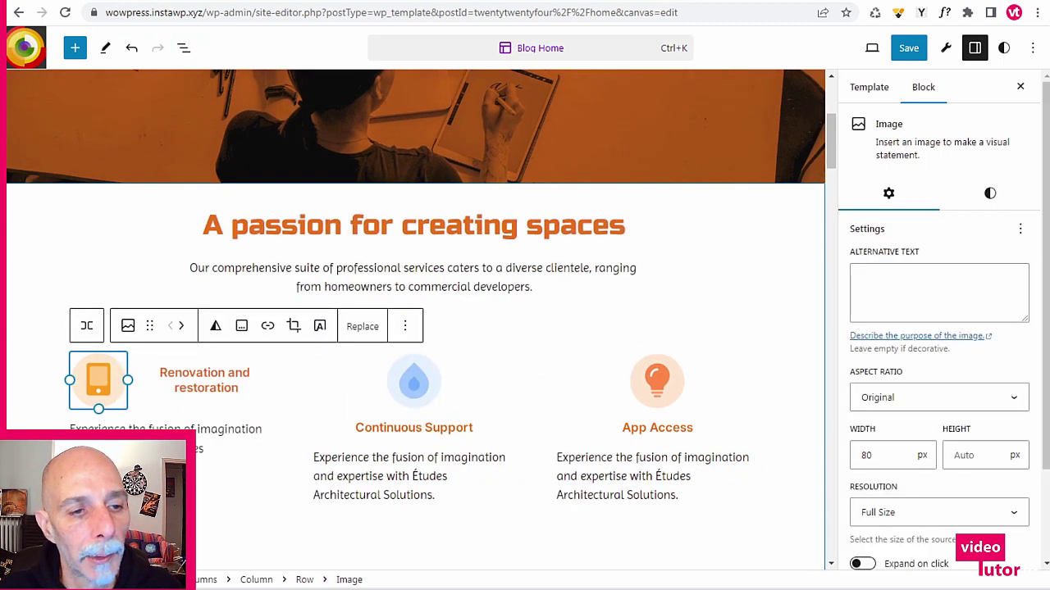
left_click(181, 326)
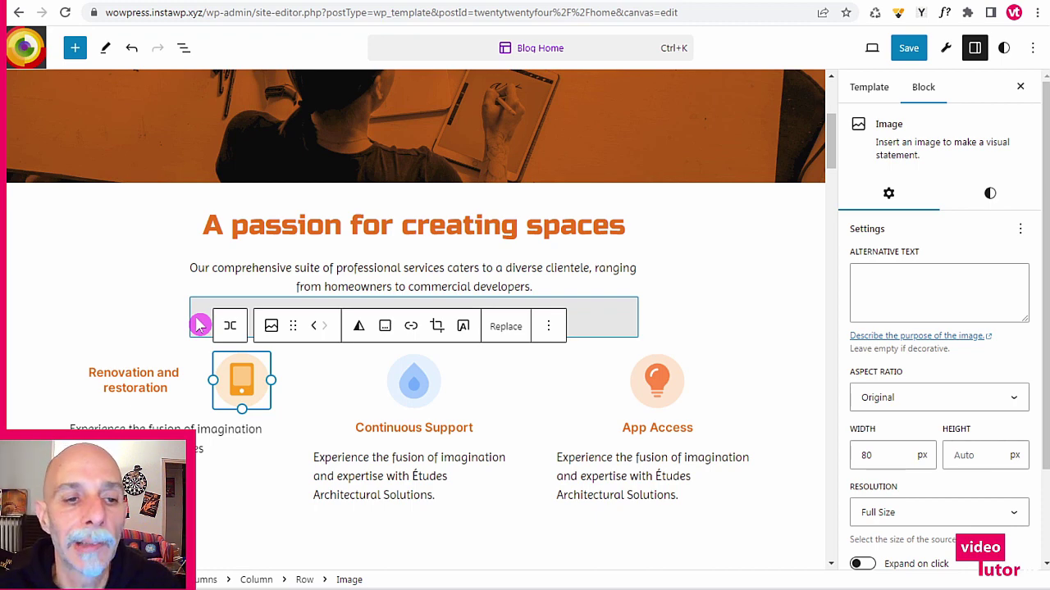
left_click(131, 50)
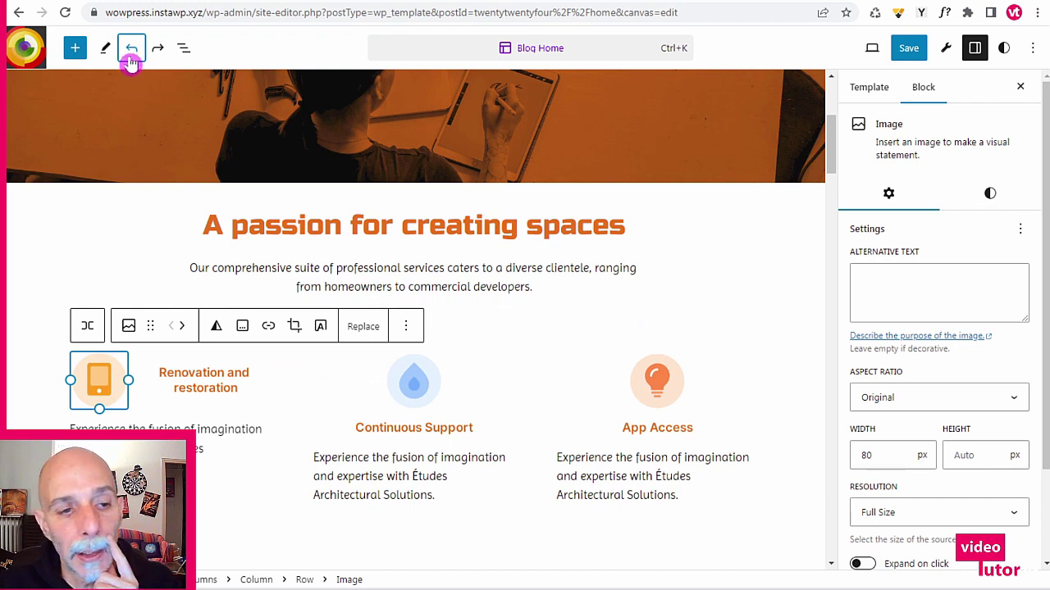
left_click(131, 61)
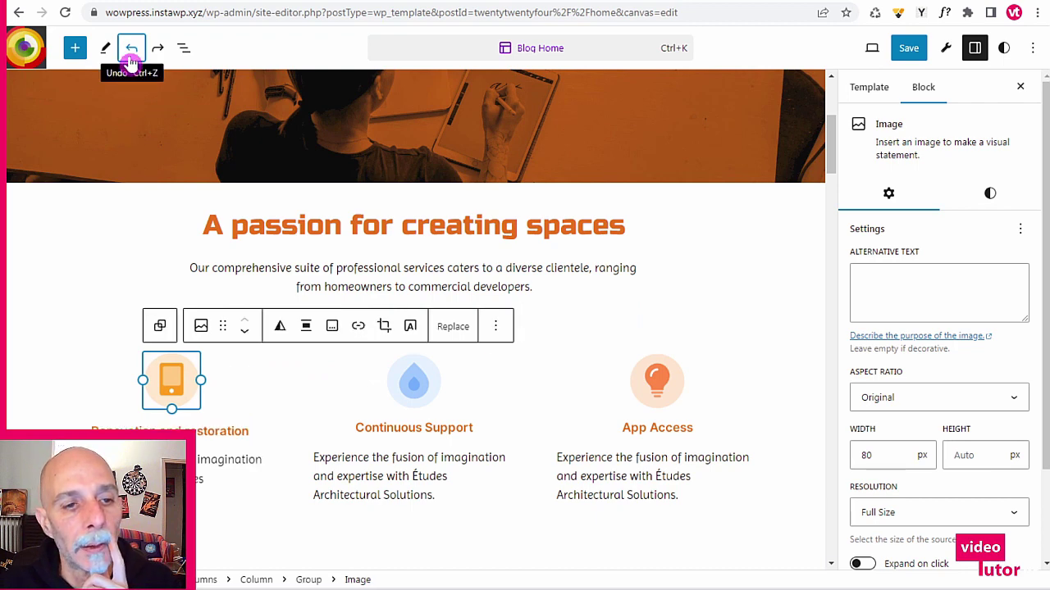
- Ungroup the icon and heading in the first services column so they sit directly inside the column
left_click(179, 51)
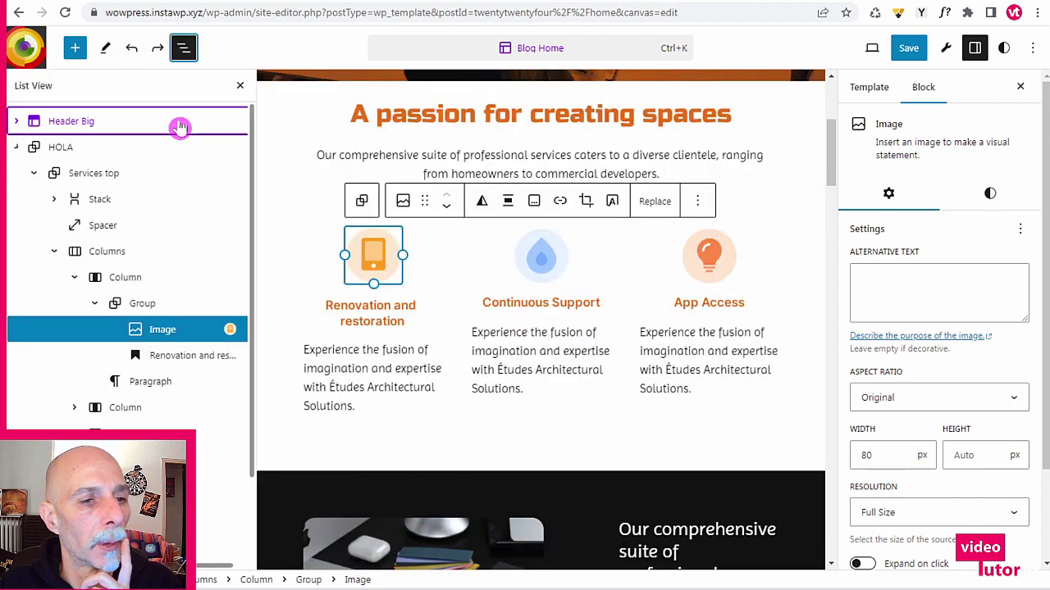
left_click(142, 307)
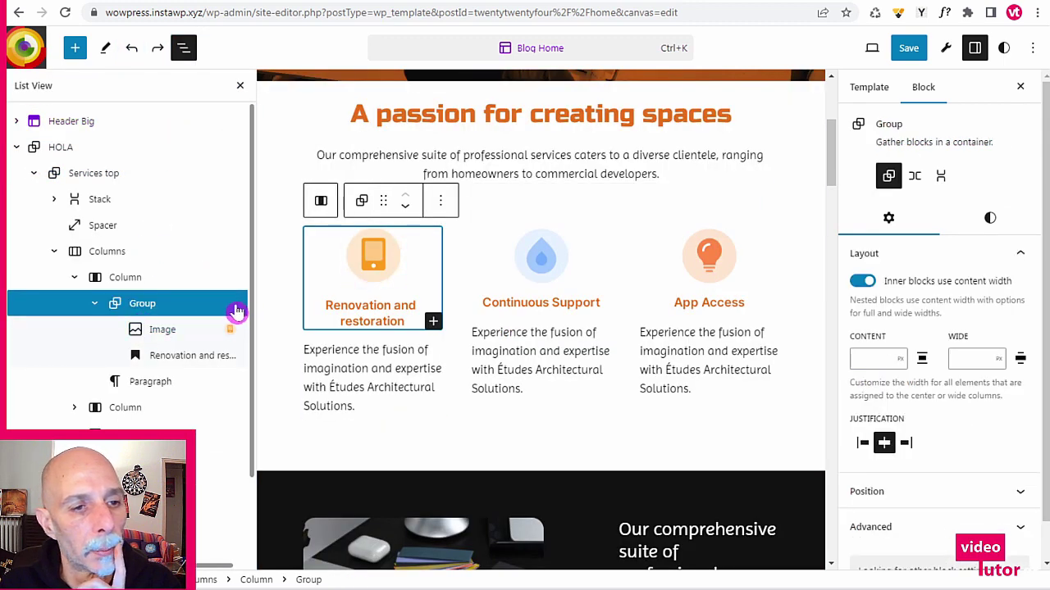
left_click(95, 304)
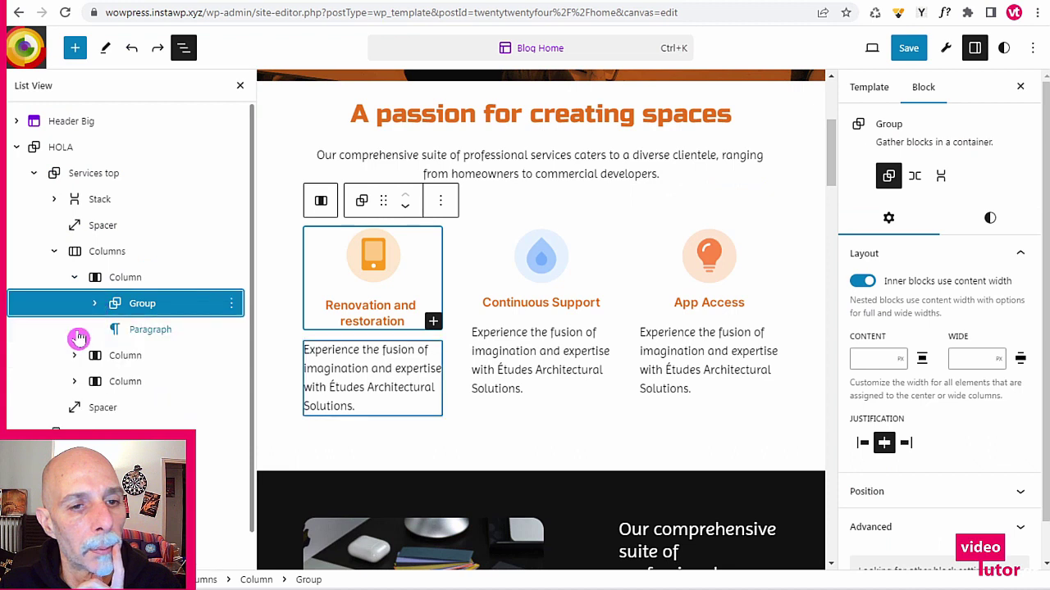
left_click(230, 305)
scroll(272, 427, "down", 2)
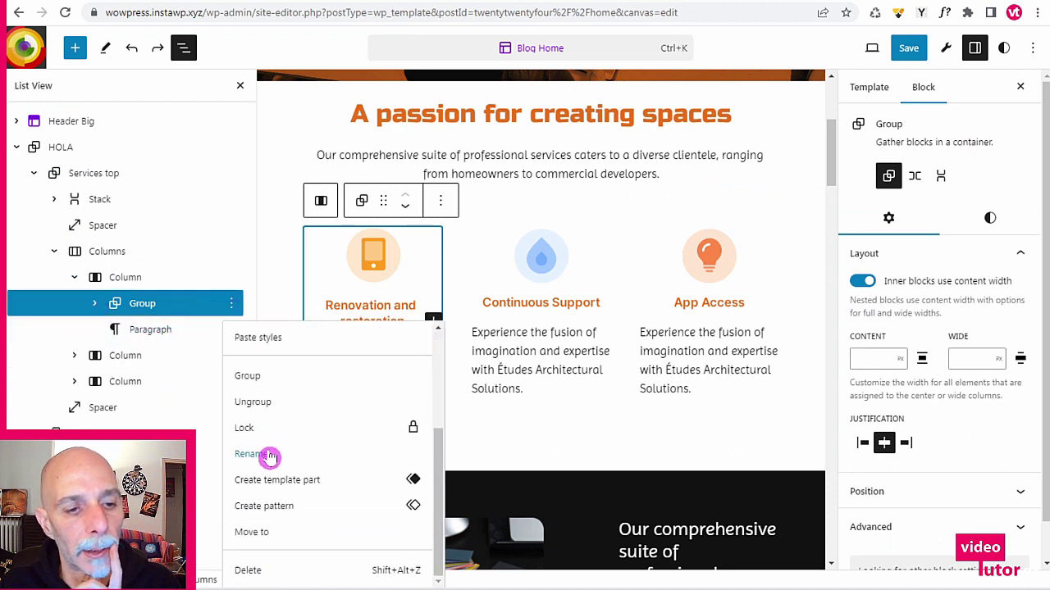
left_click(268, 403)
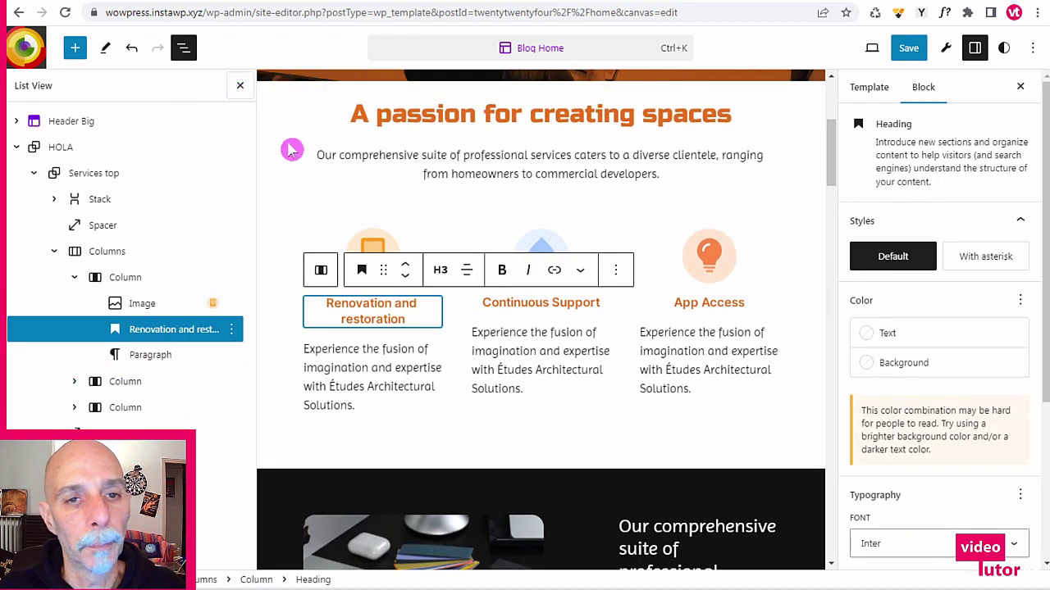
left_click(239, 85)
- Examine the header navigation links and the services section of the home template
scroll(759, 283, "up", 5)
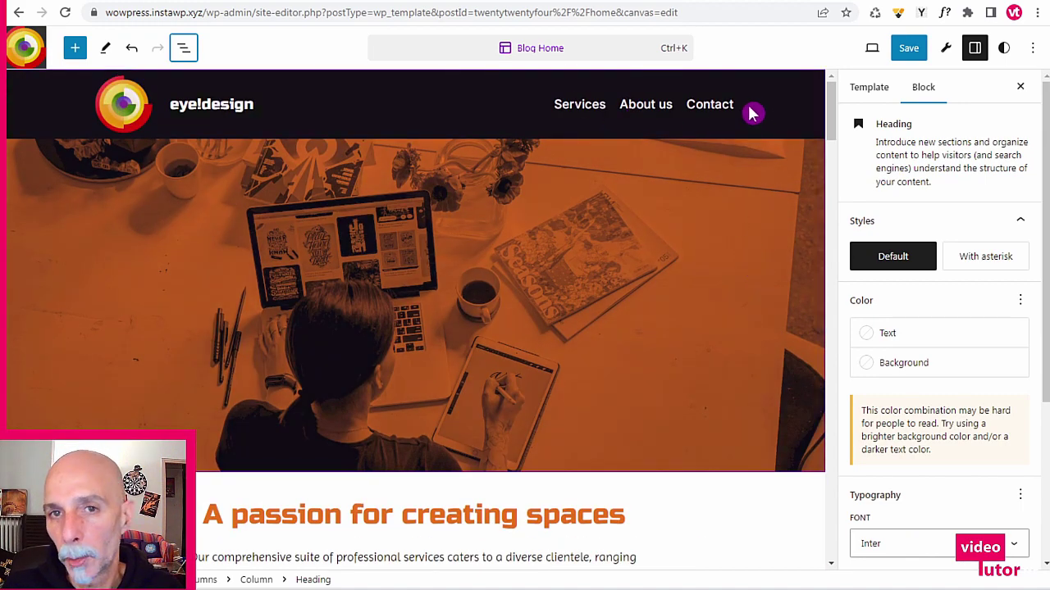
scroll(738, 119, "down", 8)
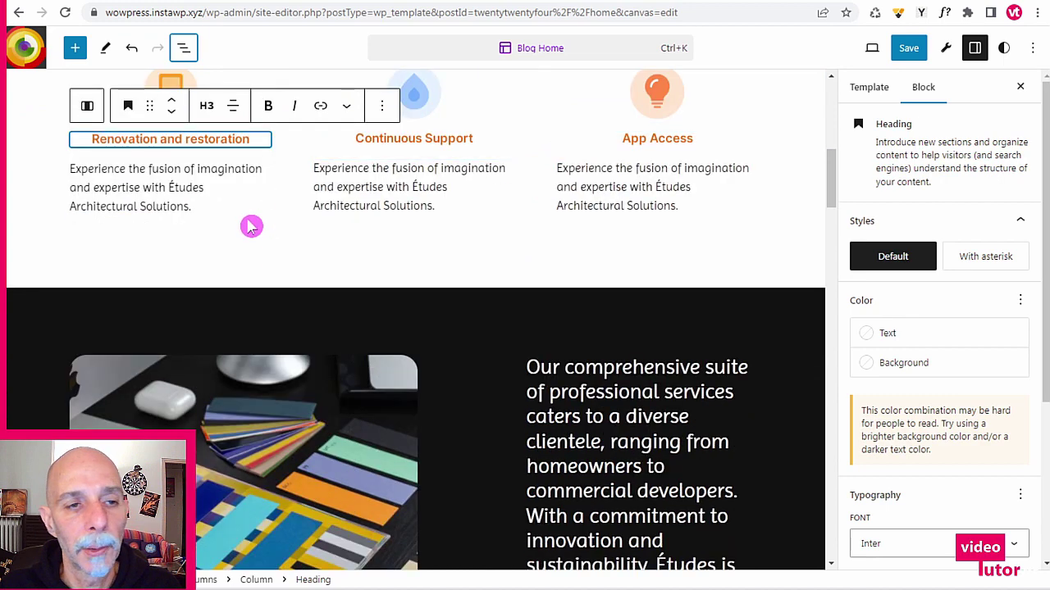
mouse_move(249, 226)
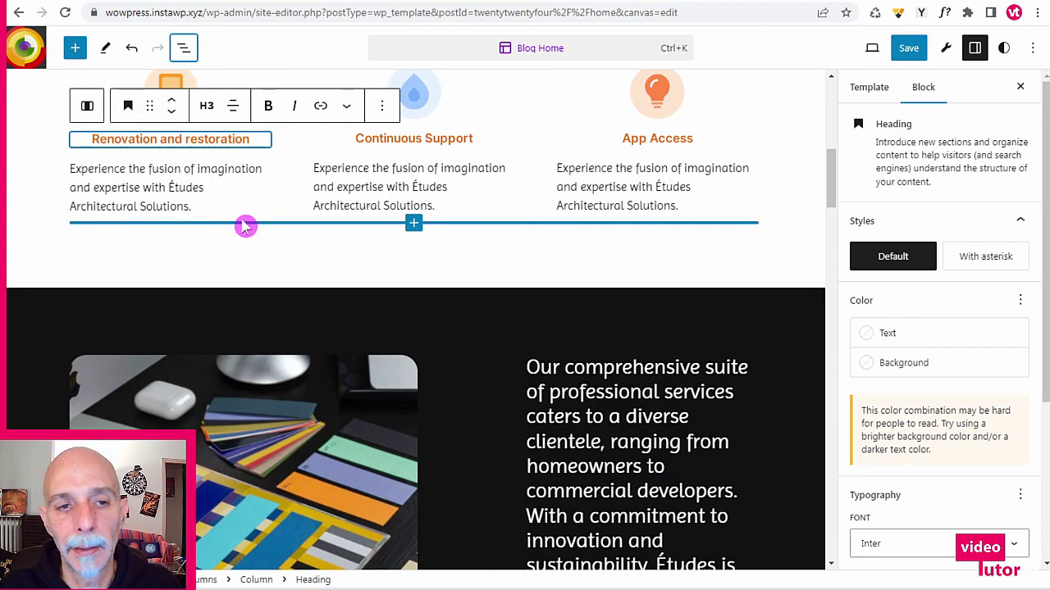
scroll(253, 239, "up", 4)
scroll(252, 255, "down", 3)
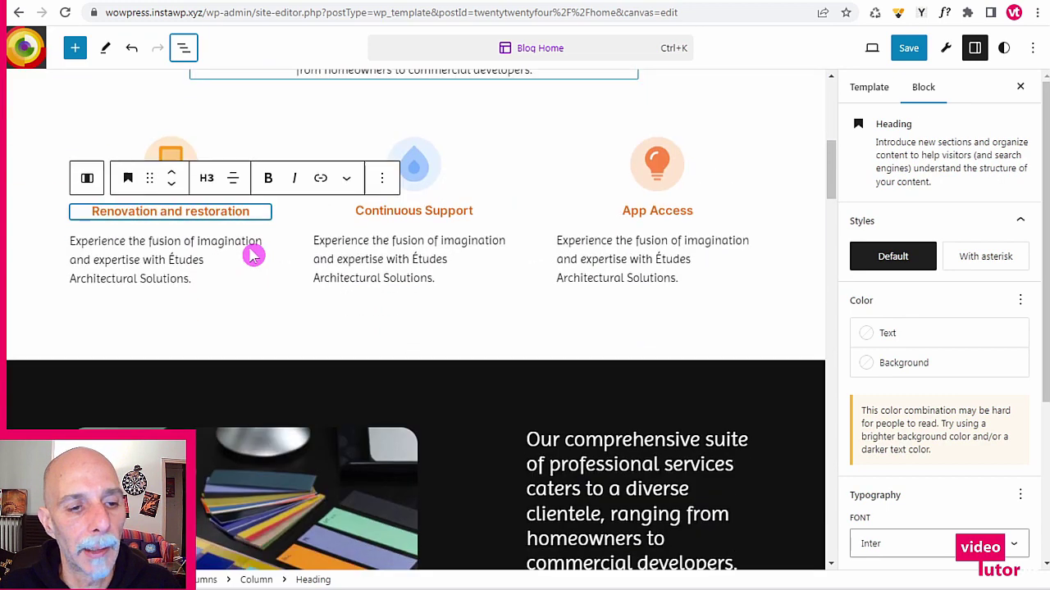
left_click(135, 211)
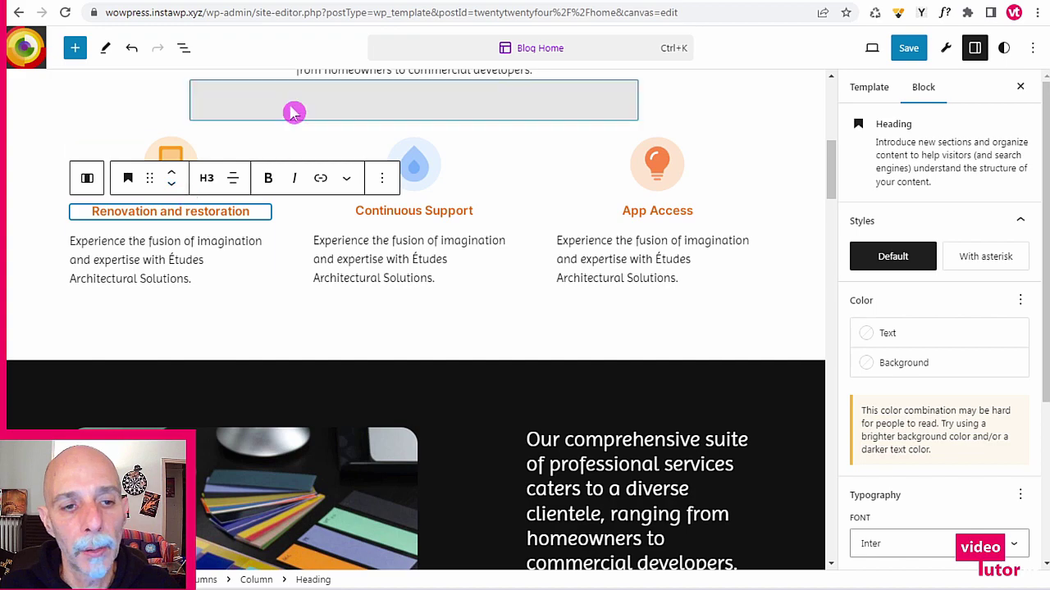
scroll(320, 150, "down", 2)
scroll(338, 175, "up", 6)
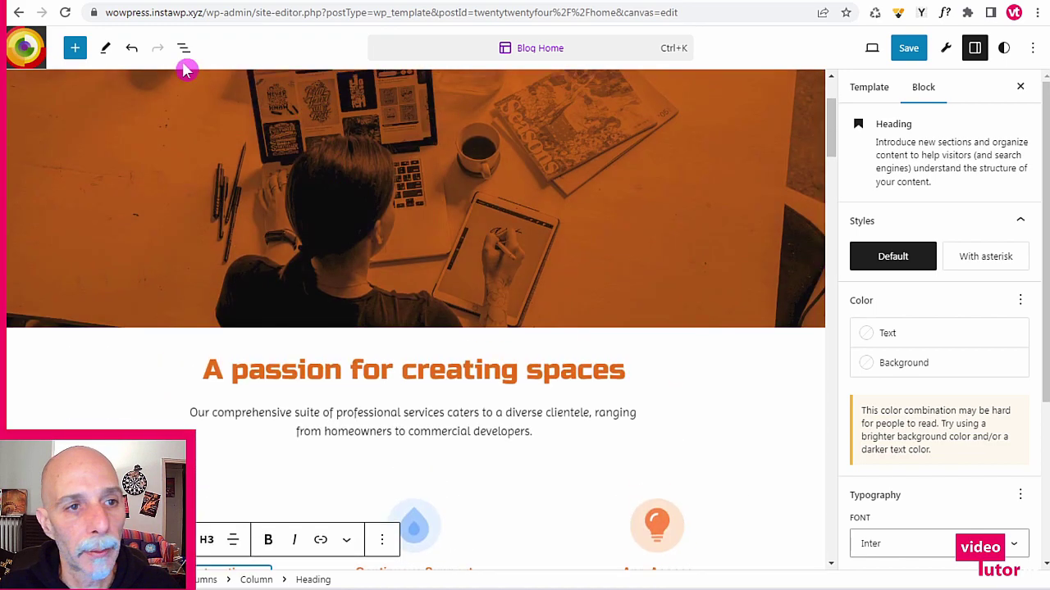
- Collapse the Services top group in the block list and give that group the HTML anchor "services"
left_click(184, 48)
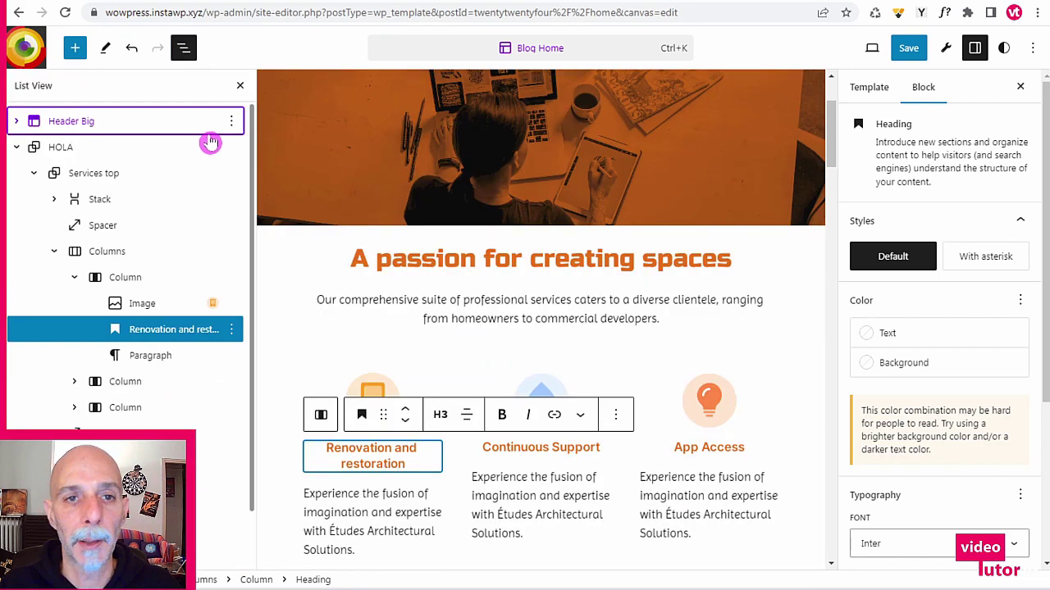
left_click(41, 173)
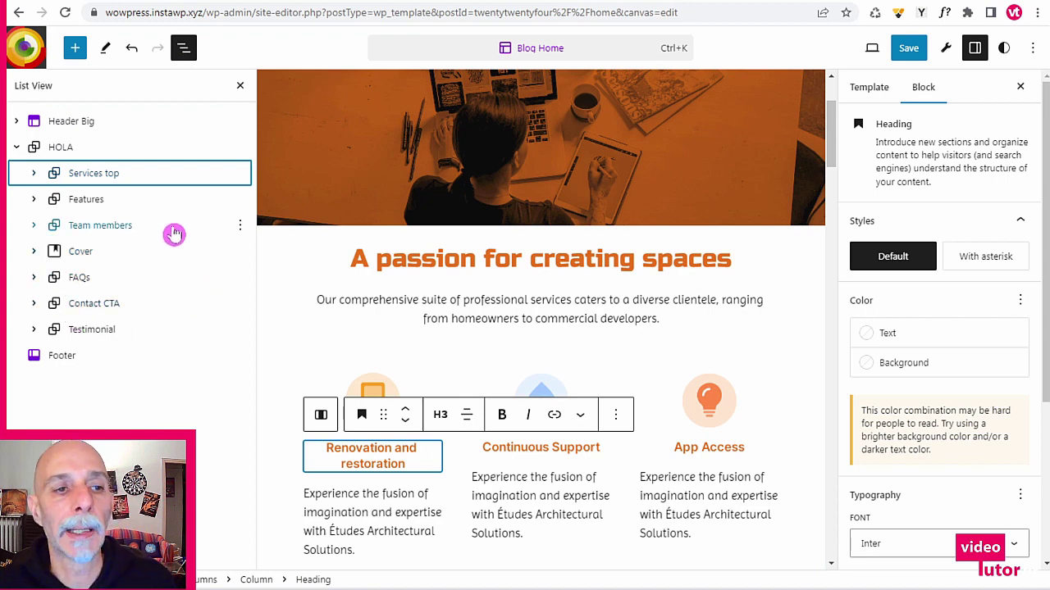
left_click(98, 173)
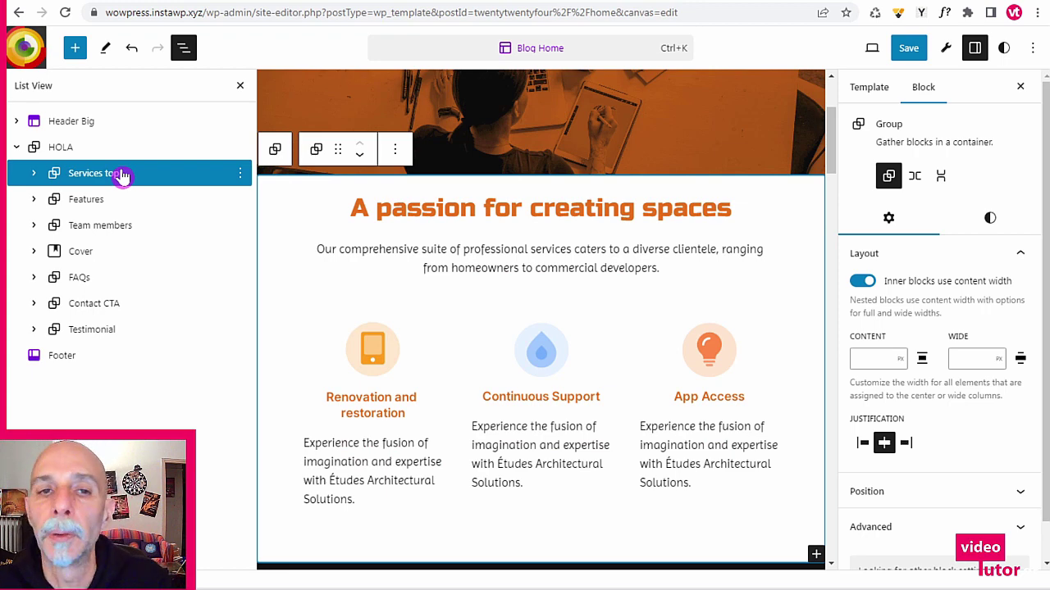
scroll(417, 288, "down", 1)
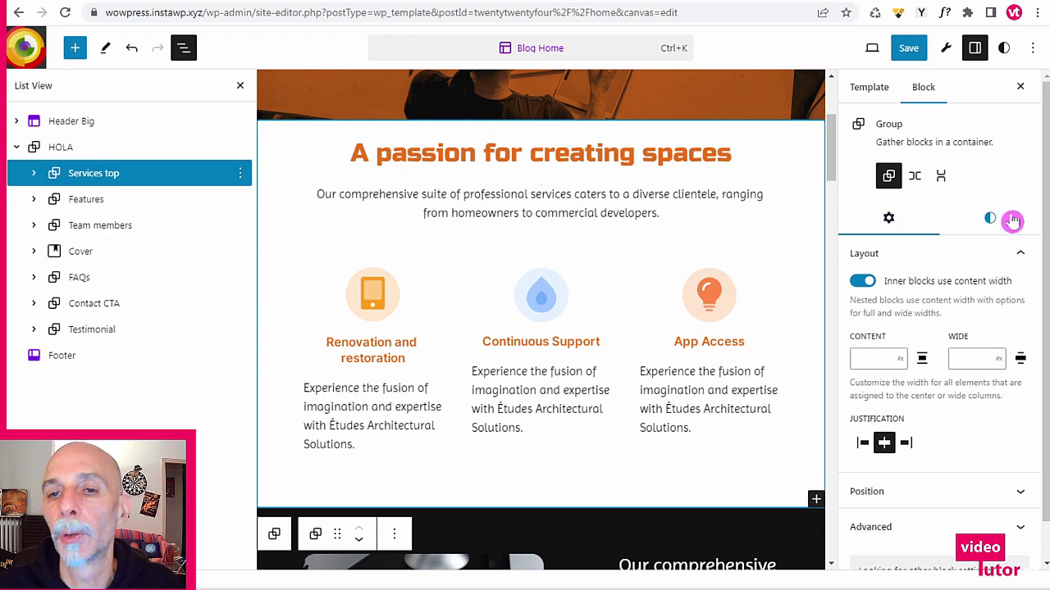
scroll(984, 185, "down", 1)
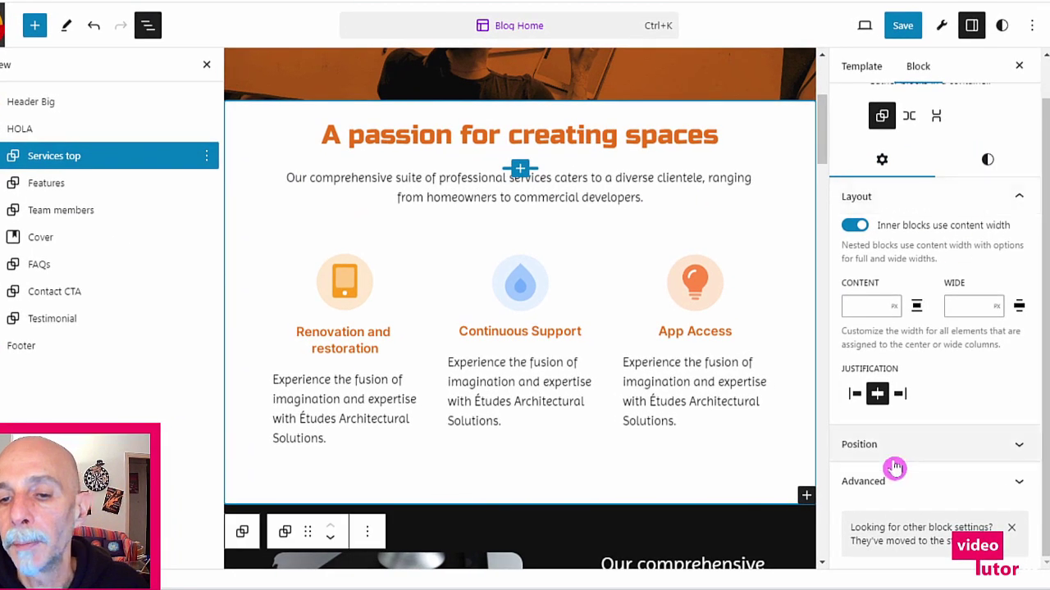
left_click(881, 449)
left_click(882, 449)
left_click(871, 483)
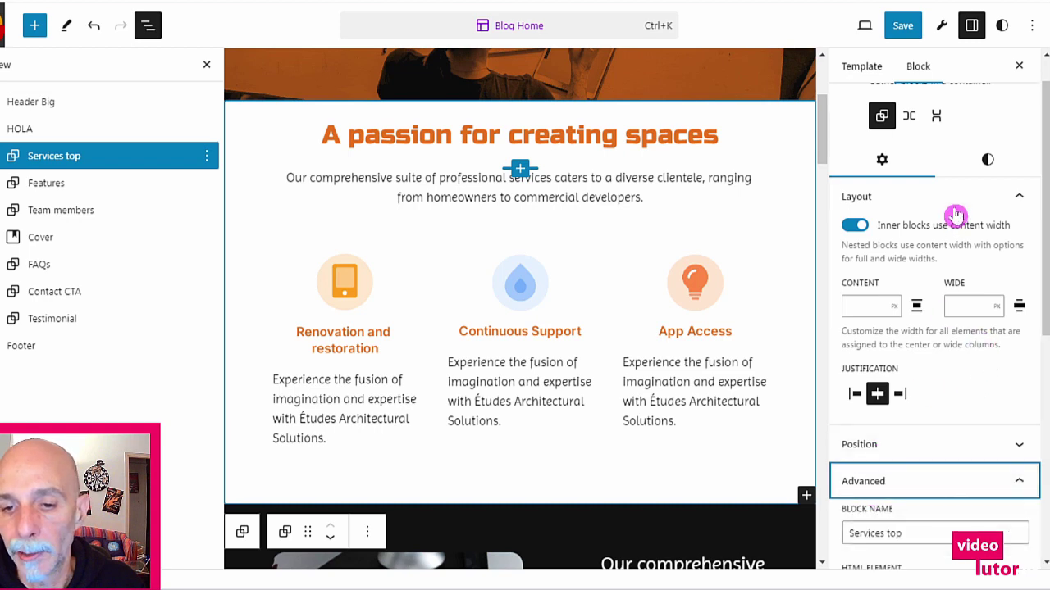
scroll(953, 209, "down", 5)
scroll(944, 262, "up", 2)
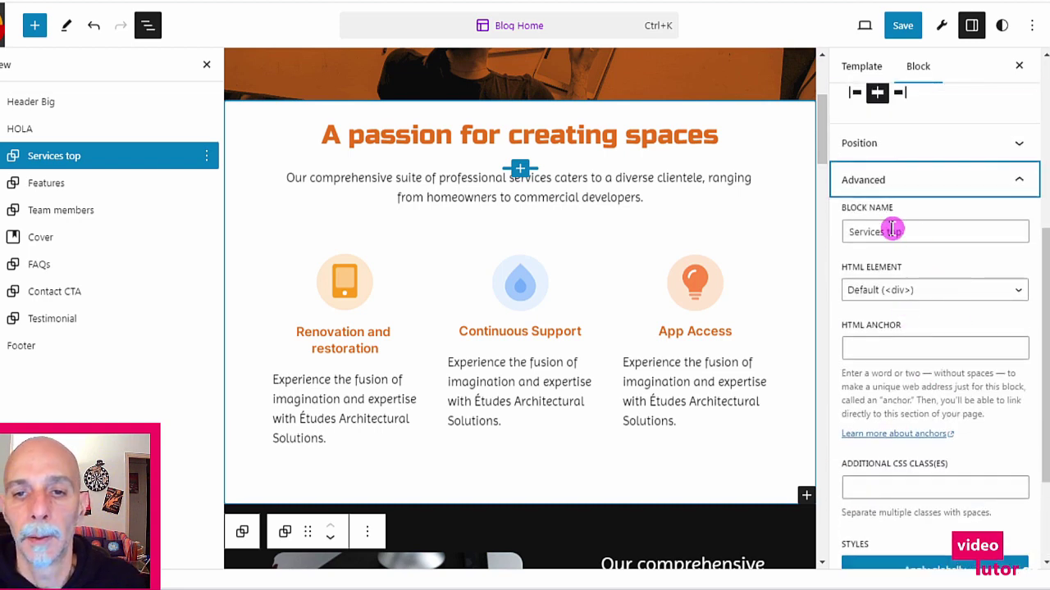
triple_click(890, 231)
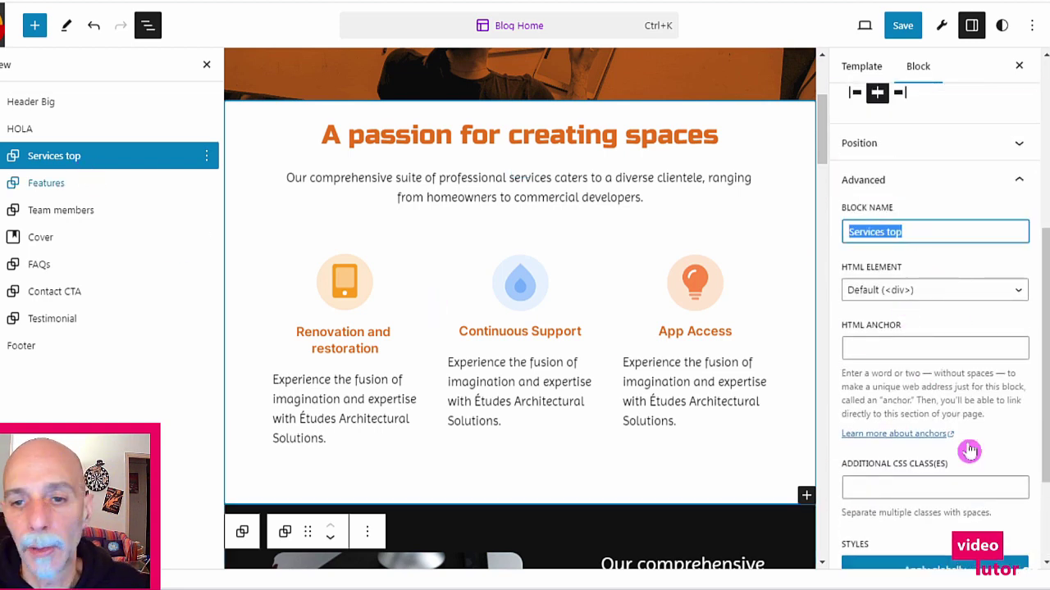
left_click(902, 351)
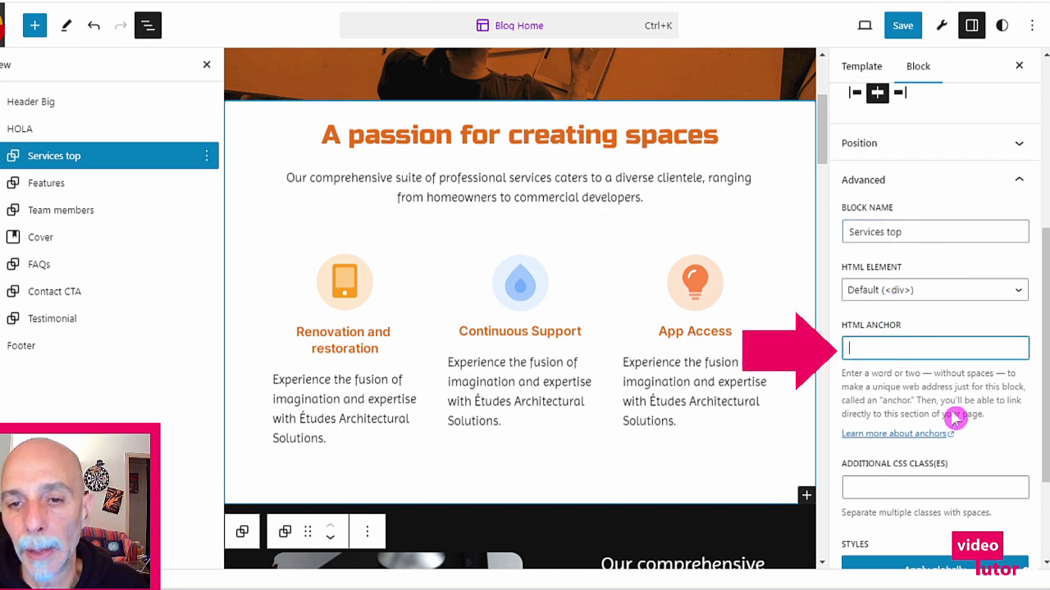
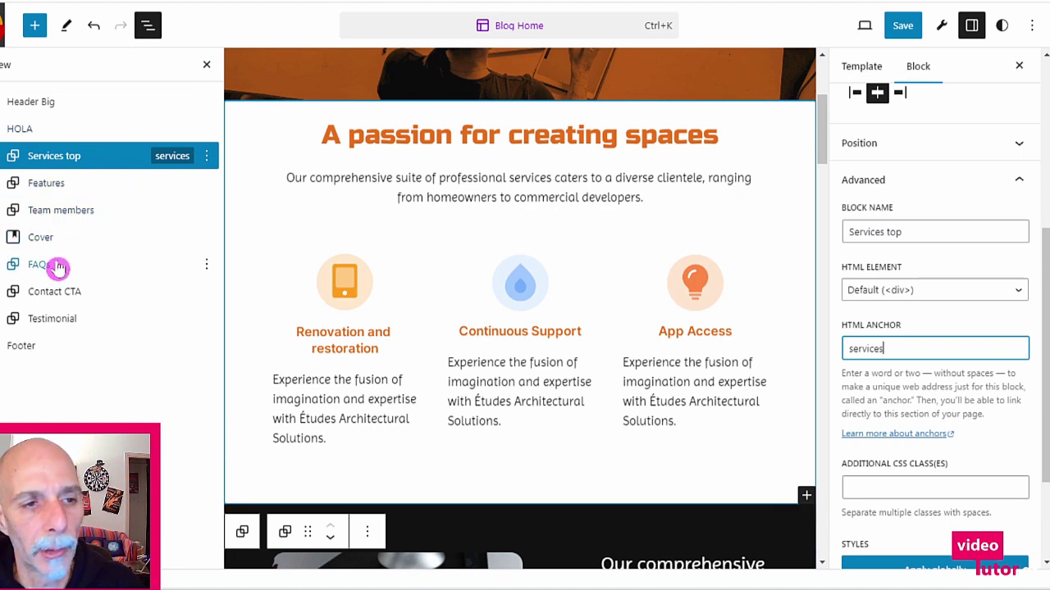
- Give the Team members group the HTML anchor "about"
left_click(56, 211)
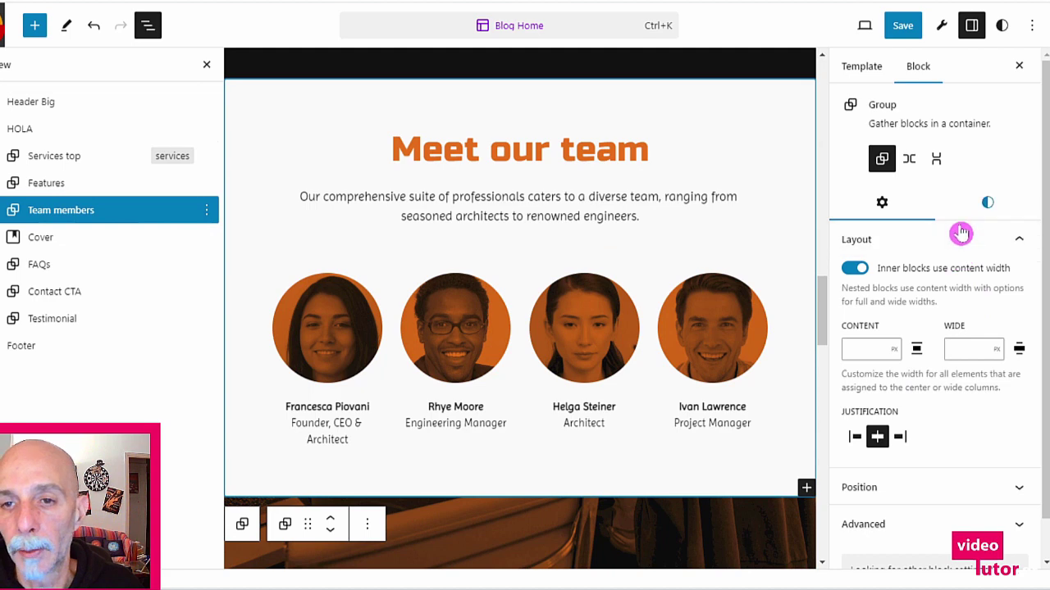
scroll(943, 246, "down", 1)
left_click(907, 481)
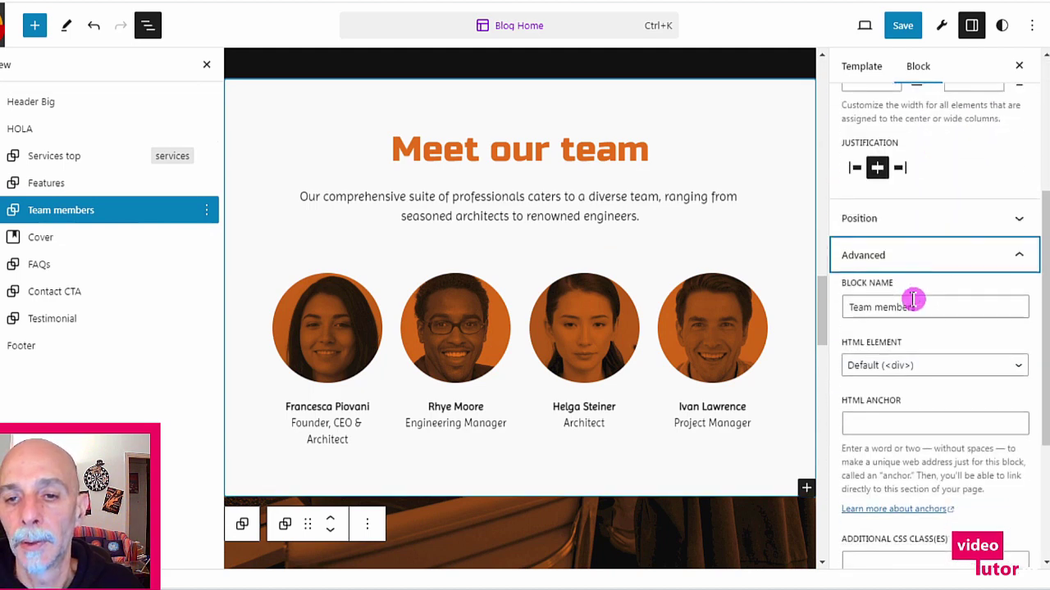
scroll(907, 328, "down", 1)
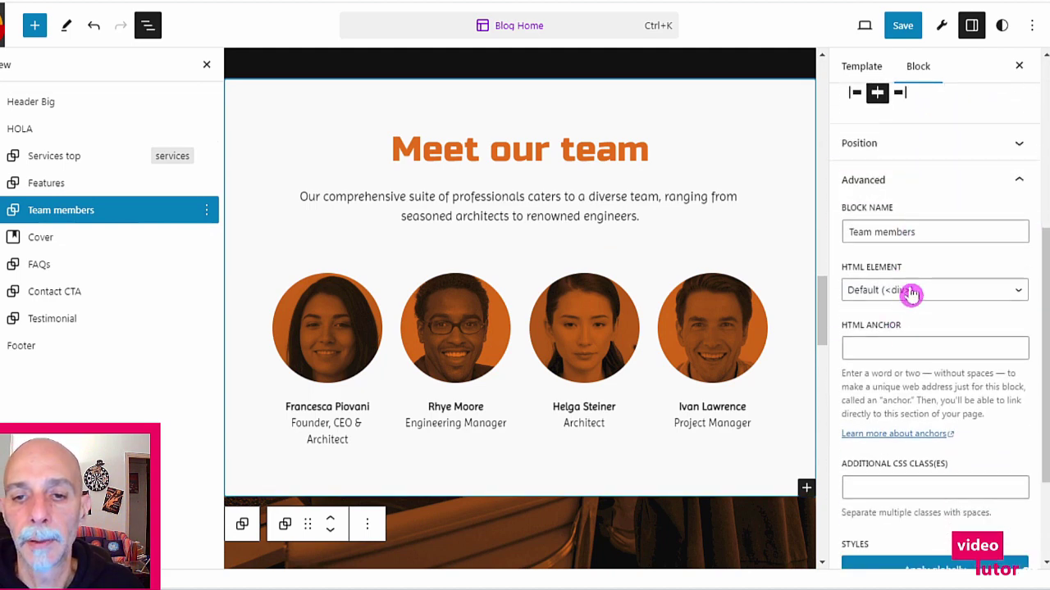
left_click(907, 348)
scroll(939, 230, "down", 2)
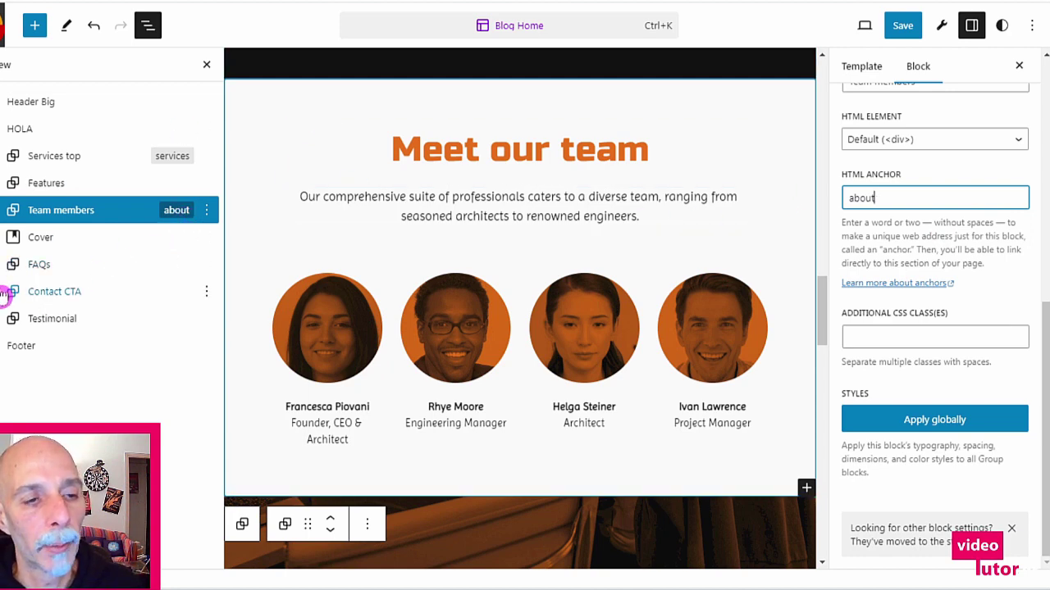
- Give the Contact CTA group the HTML anchor "contact" and save the Blog Home template
left_click(30, 293)
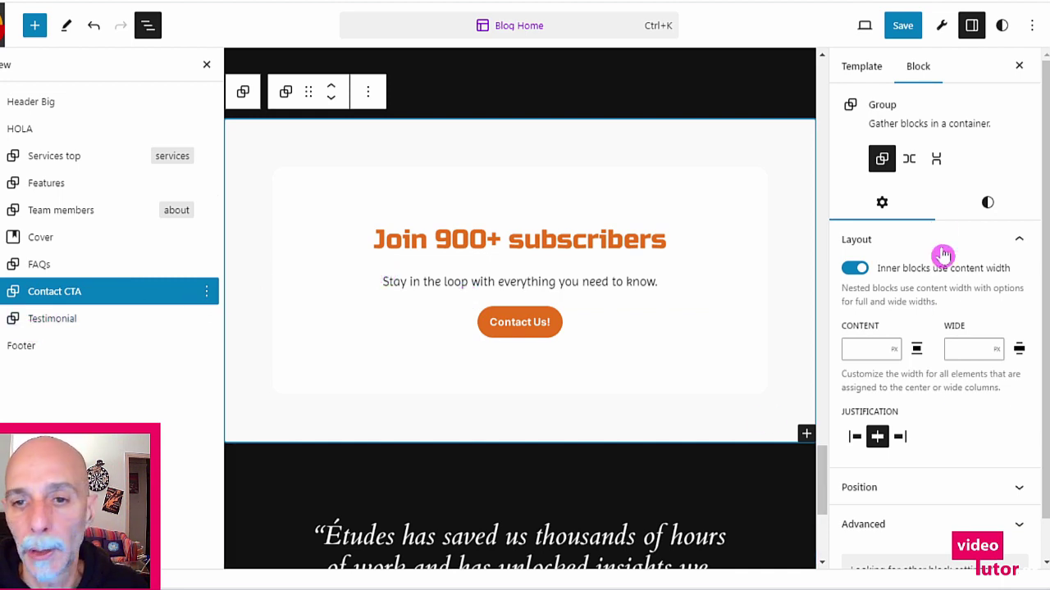
scroll(907, 283, "down", 1)
left_click(899, 482)
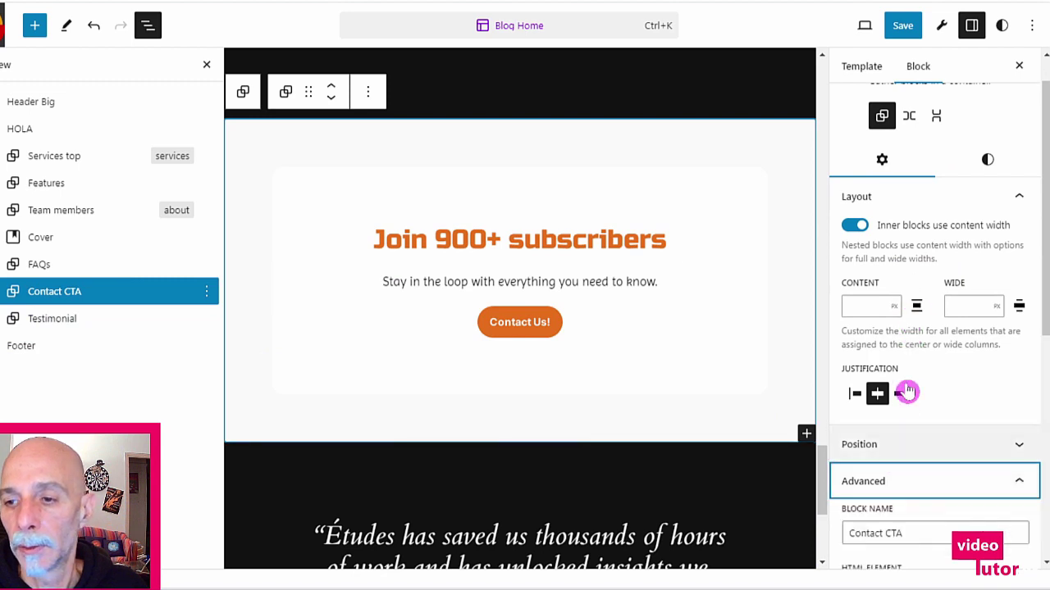
left_click(870, 341)
scroll(935, 246, "down", 2)
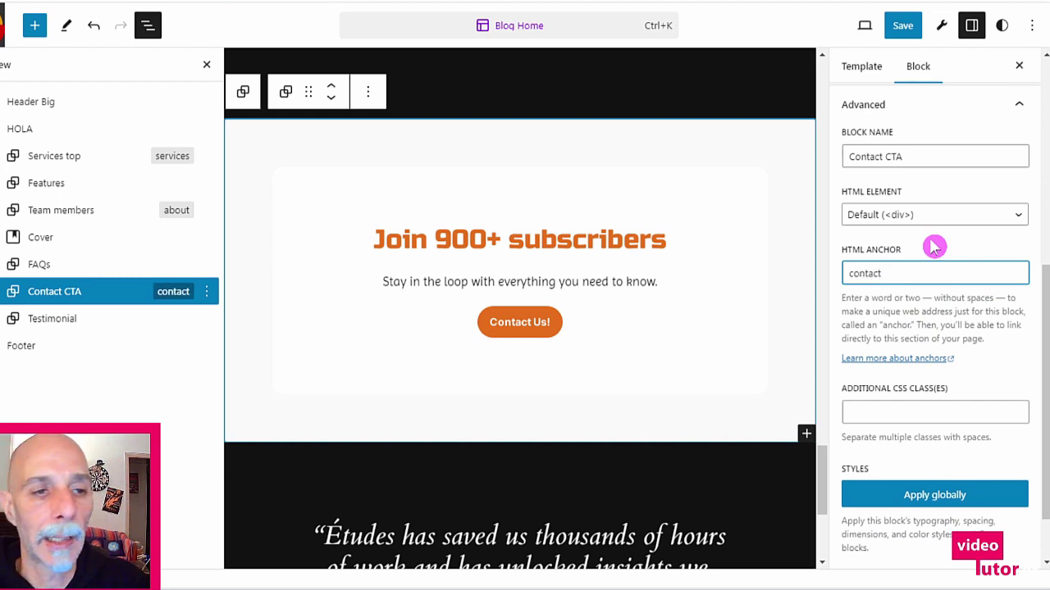
left_click(902, 26)
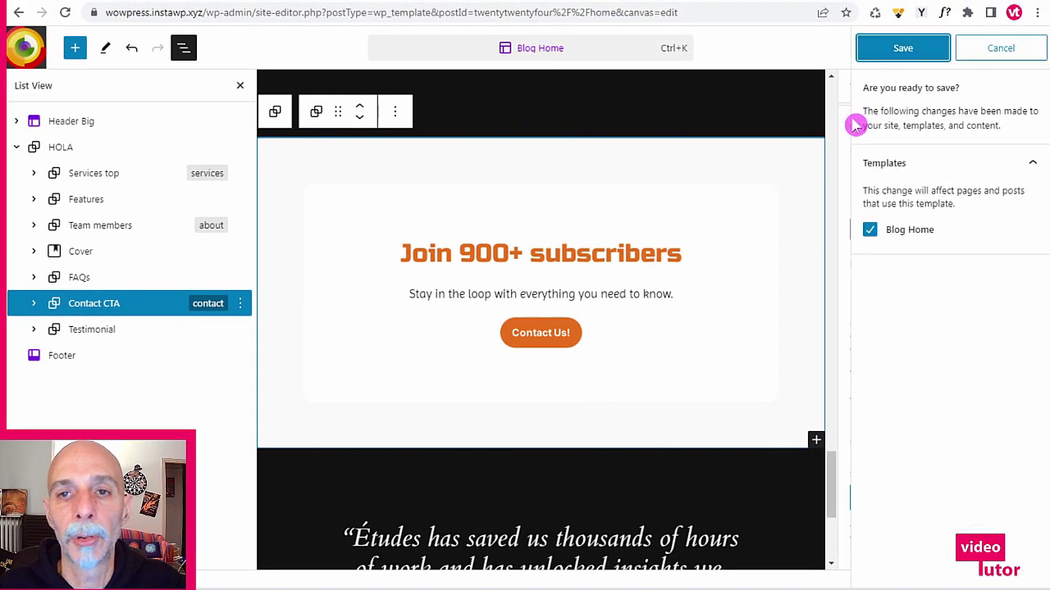
left_click(906, 49)
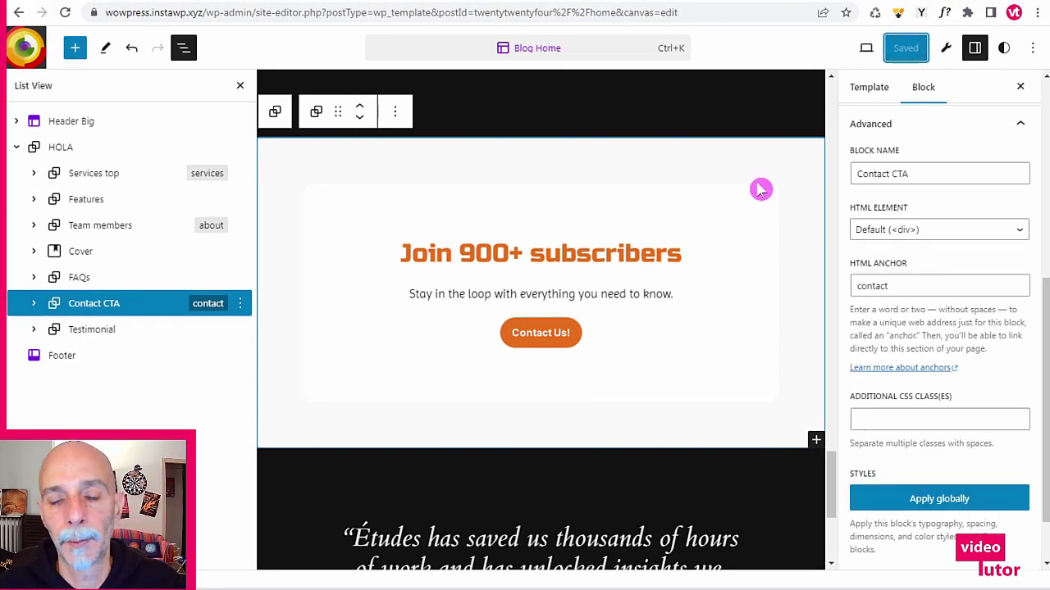
- Open the live site and test the Services and About us links in the header
scroll(759, 188, "up", 7)
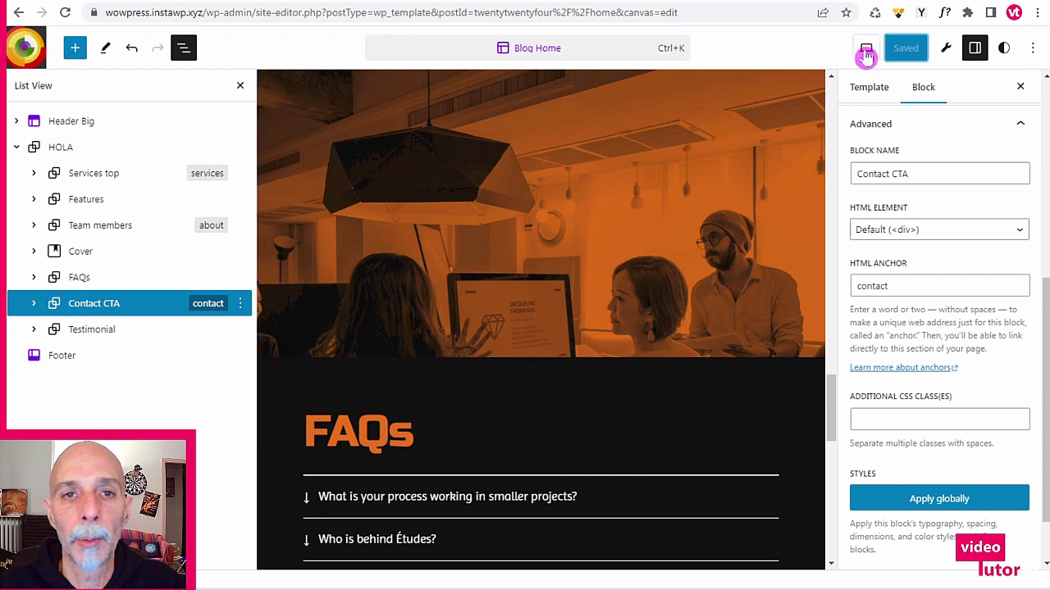
left_click(866, 49)
left_click(759, 177)
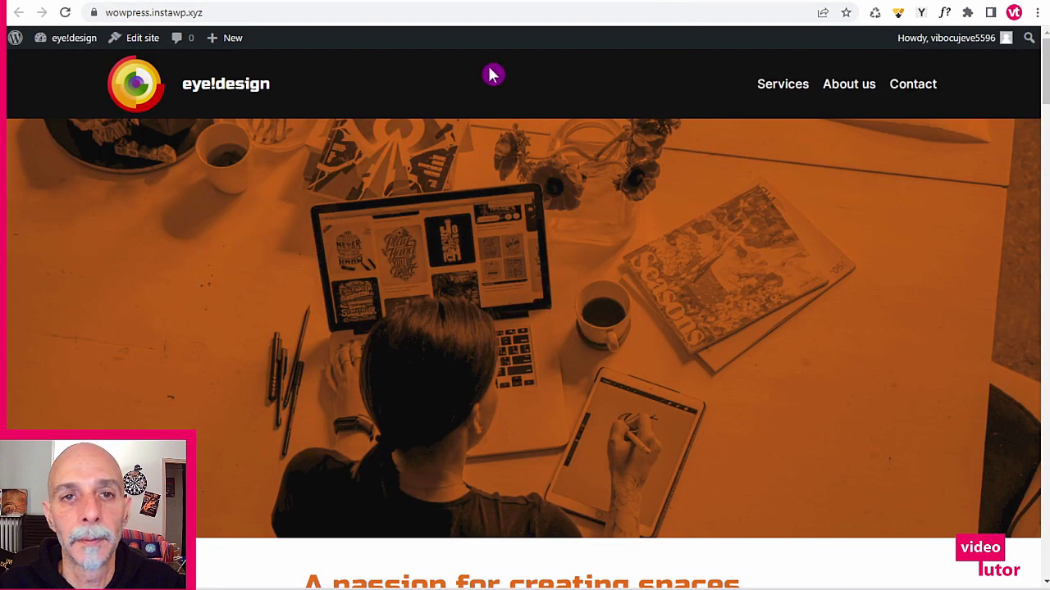
left_click(802, 90)
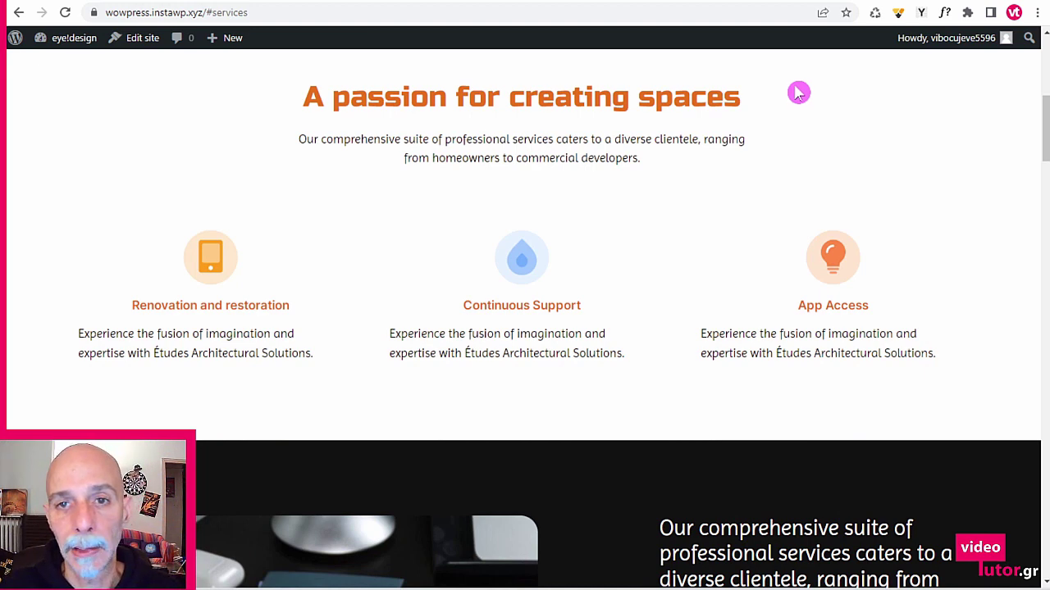
scroll(795, 91, "up", 10)
left_click(860, 83)
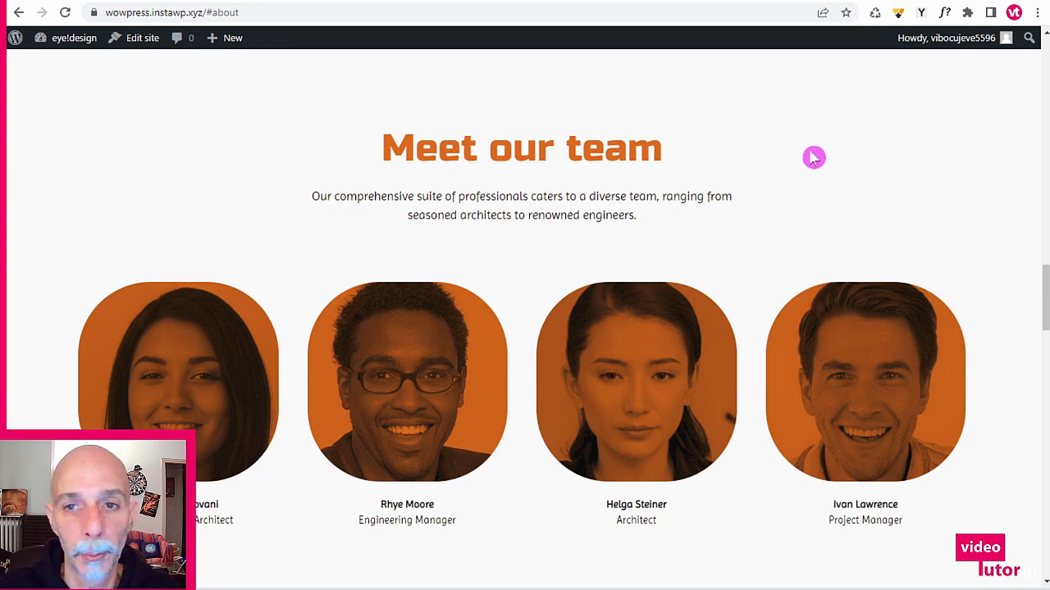
scroll(813, 162, "up", 1)
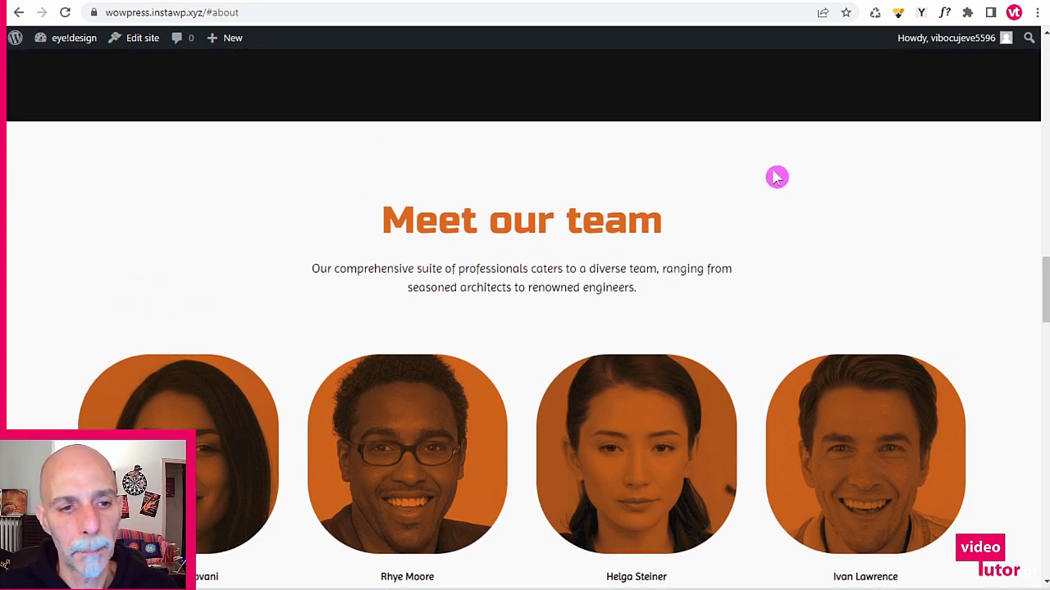
scroll(808, 172, "up", 5)
scroll(775, 176, "up", 10)
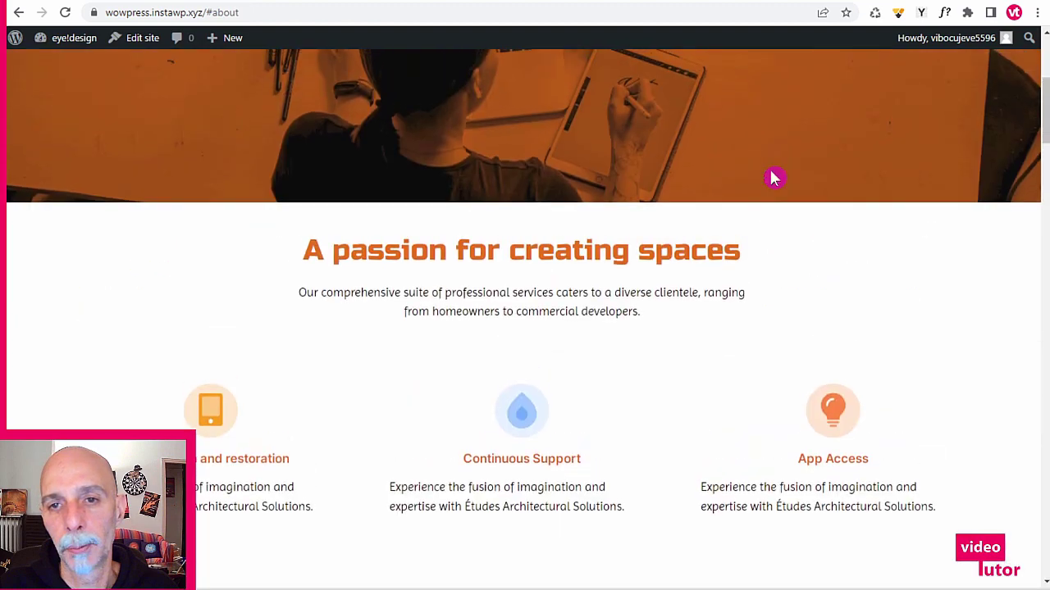
- Test the header's Contact link and examine where it lands on the live page
left_click(915, 89)
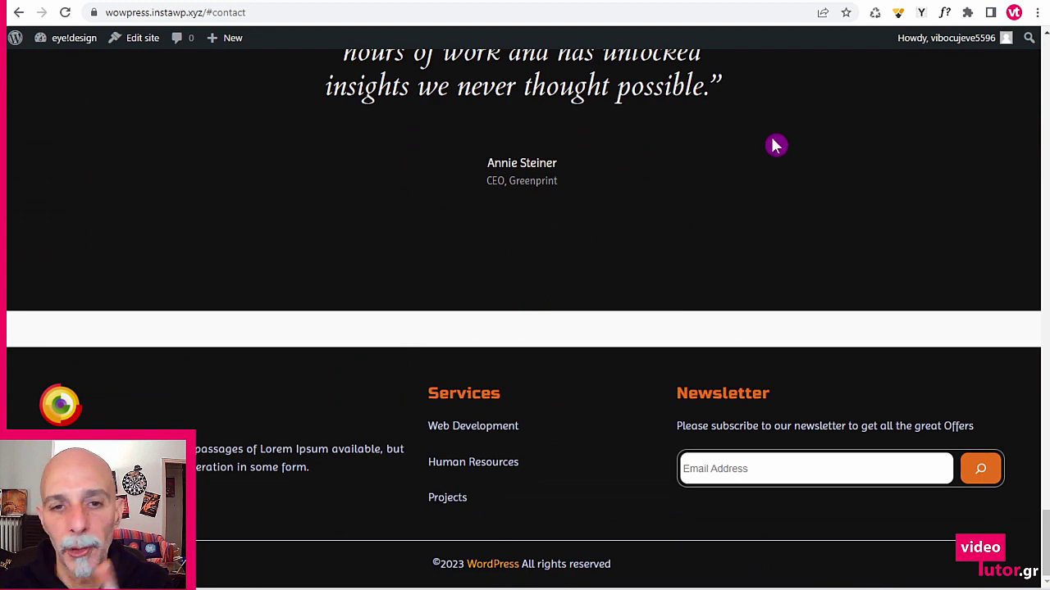
scroll(775, 145, "up", 5)
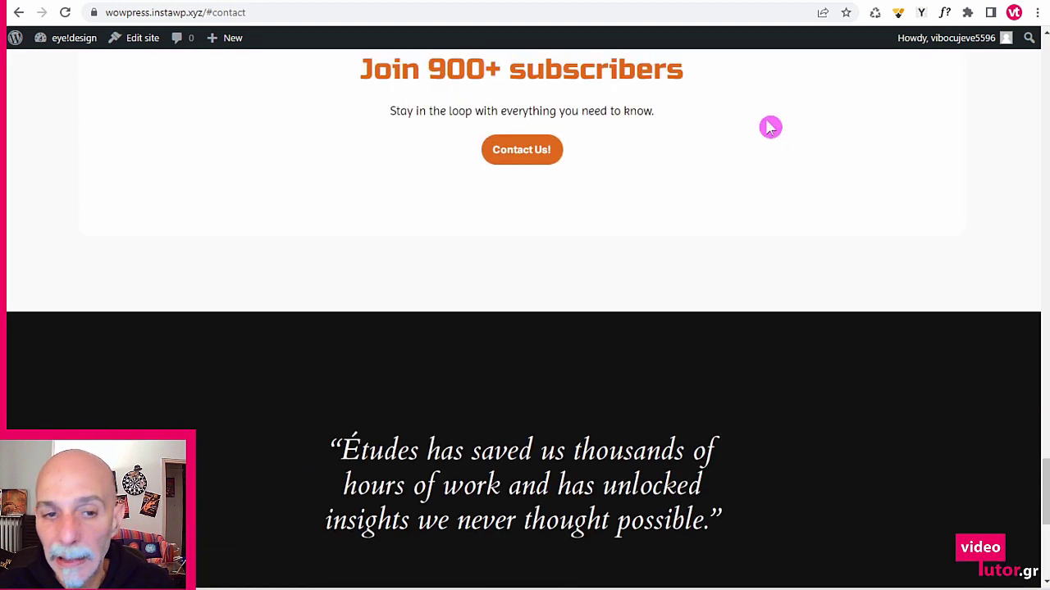
scroll(771, 128, "down", 3)
scroll(767, 132, "up", 6)
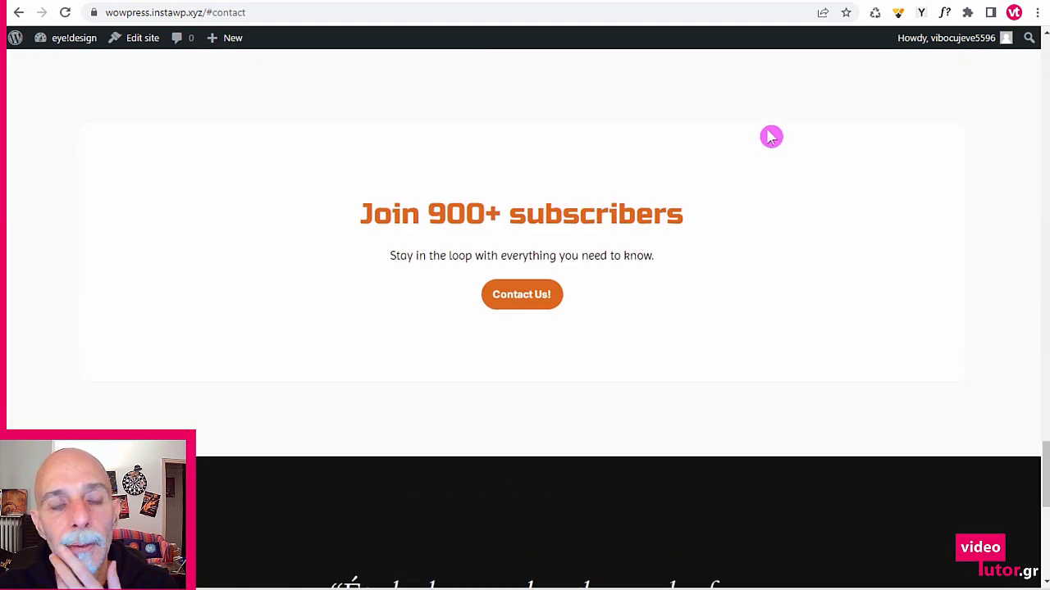
scroll(771, 143, "up", 15)
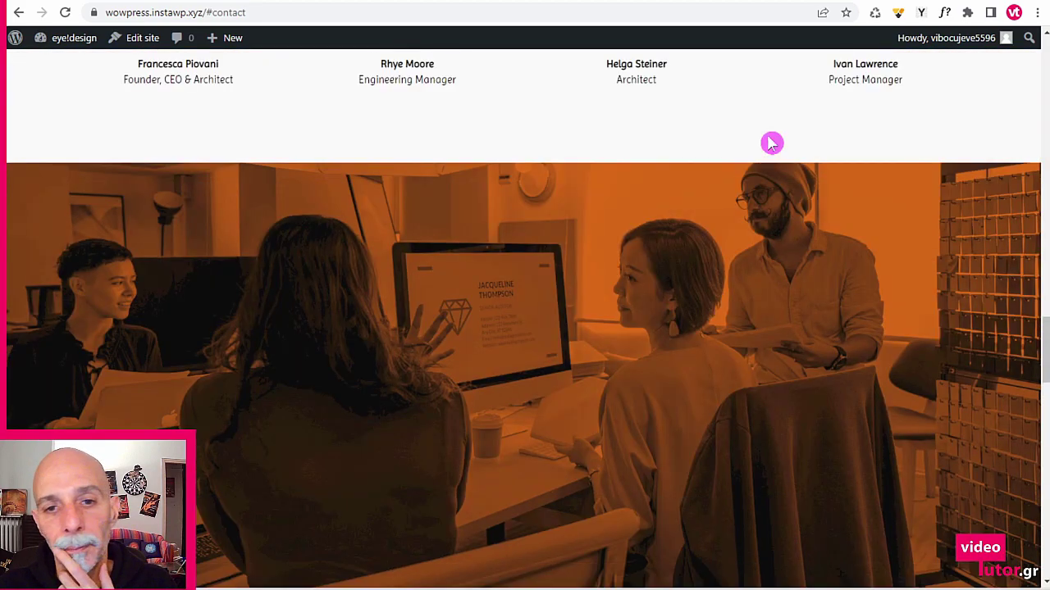
scroll(771, 144, "up", 10)
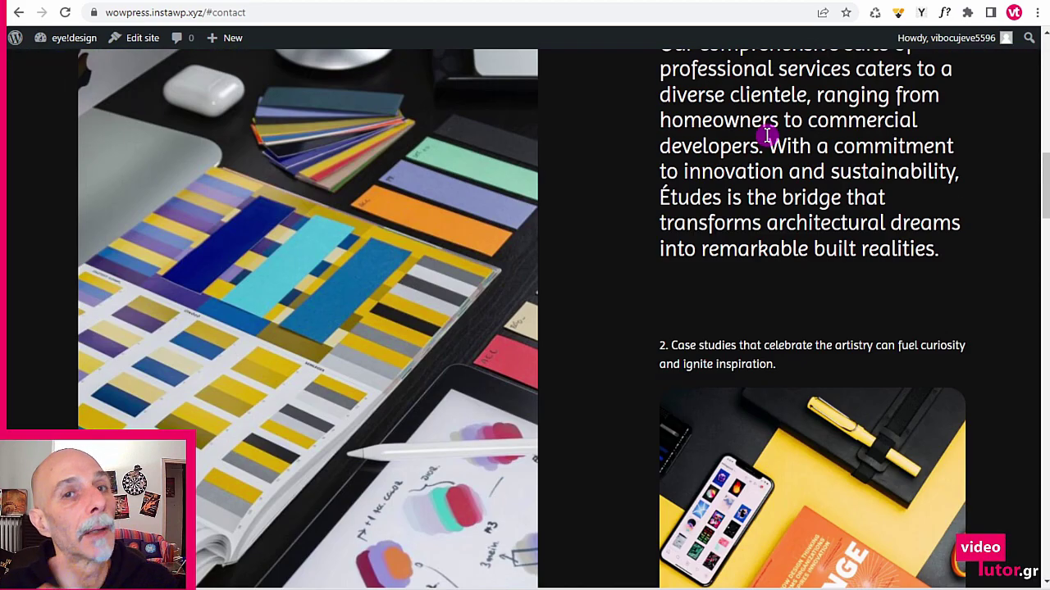
scroll(767, 134, "up", 15)
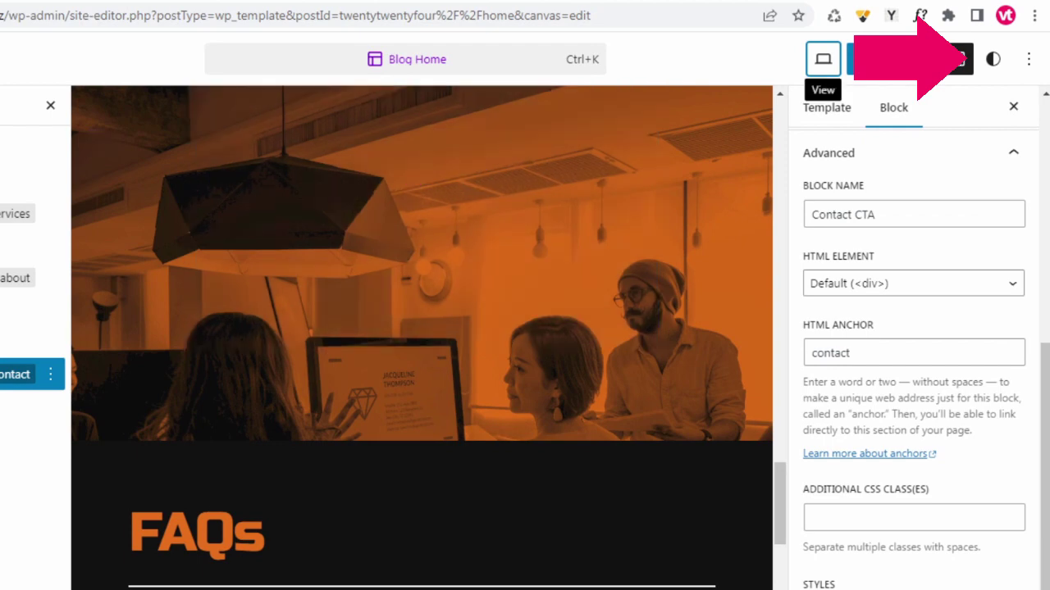
- Add the additional CSS "html { scroll-behavior: smooth; }" under the comment "smooth scroll" to the site styles and save
left_click(992, 62)
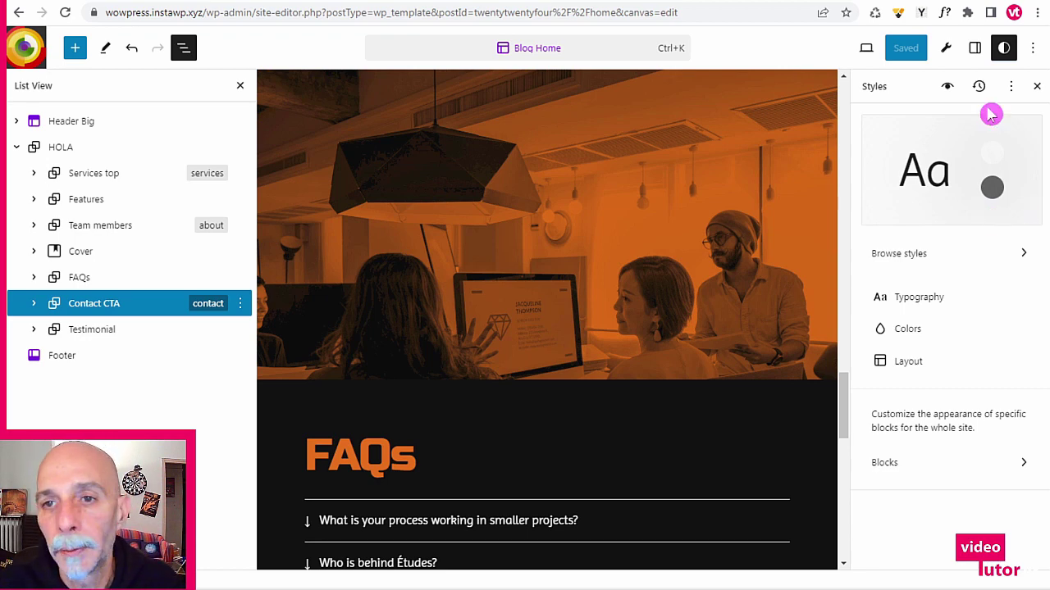
left_click(1011, 90)
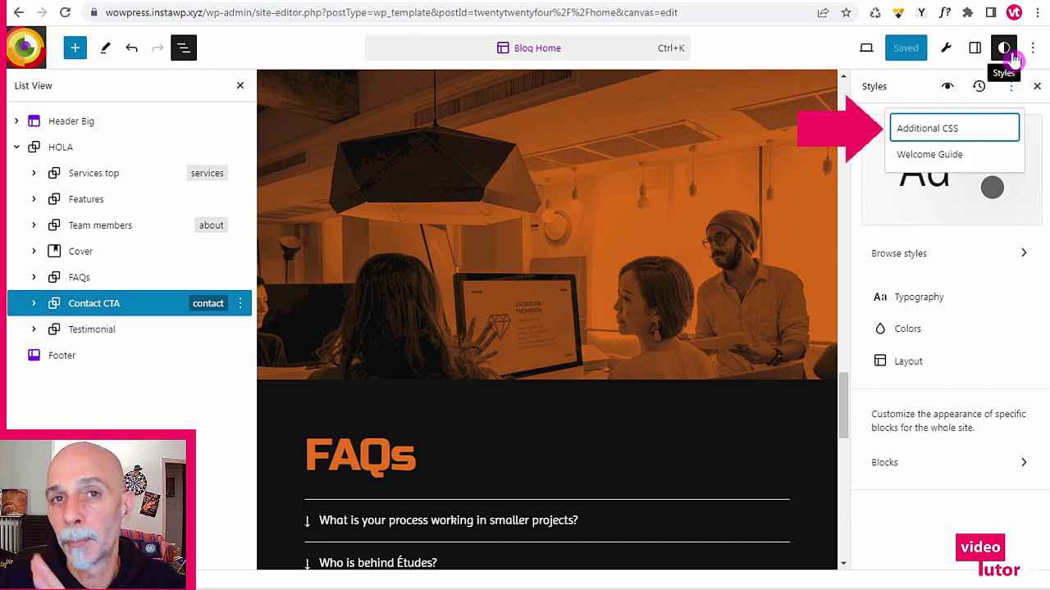
left_click(949, 131)
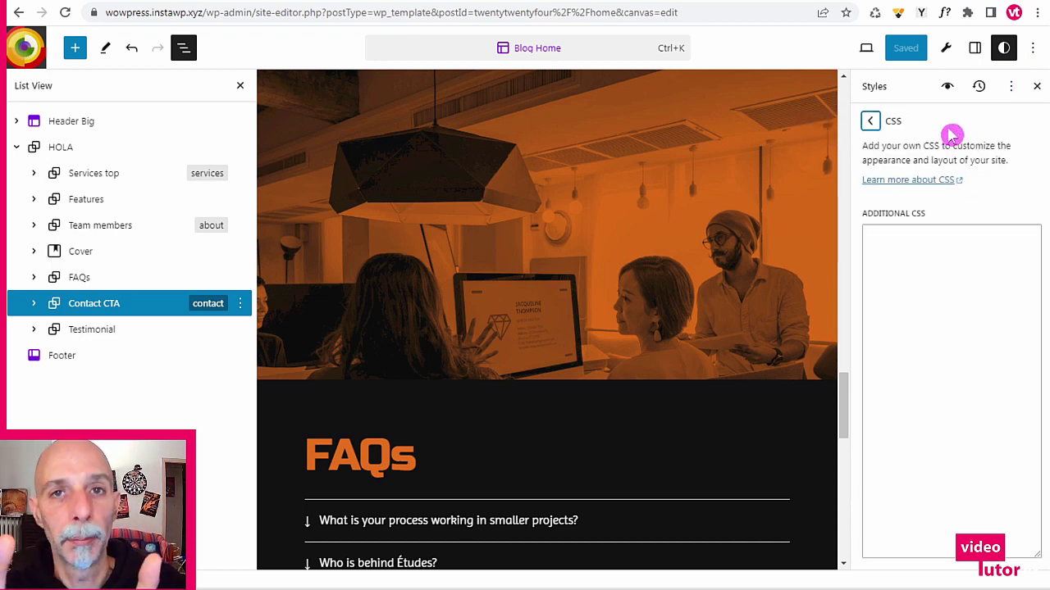
left_click(930, 250)
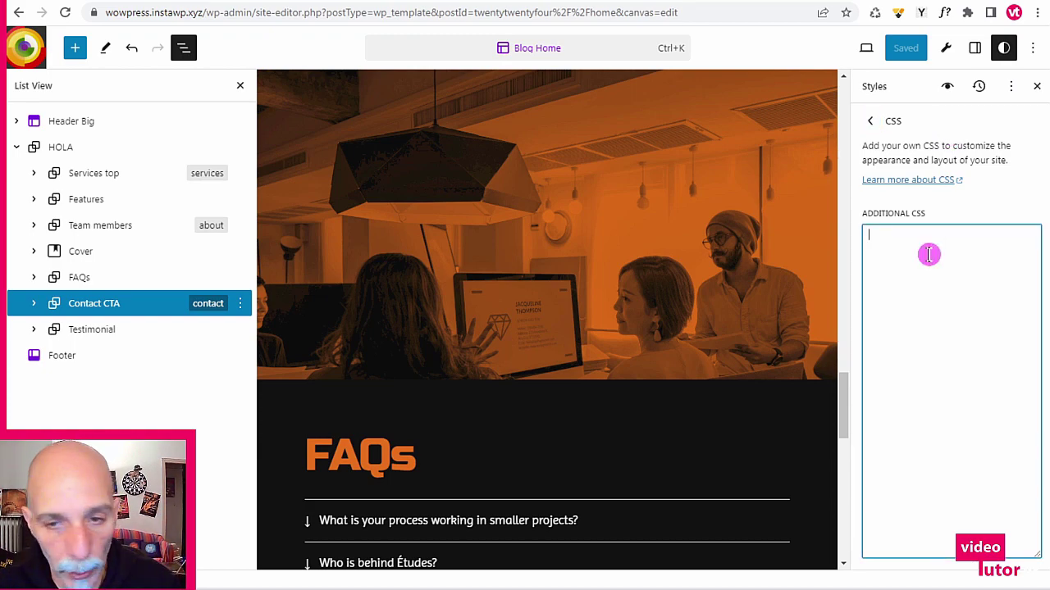
type("/* smooth scroll */ html { scroll-behavior: smooth; }")
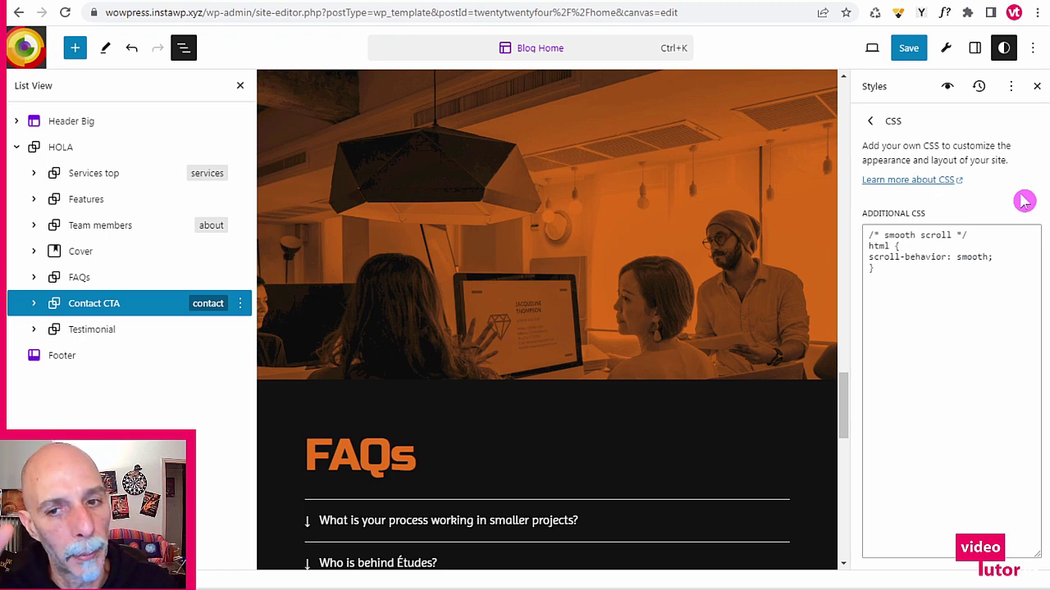
double_click(877, 256)
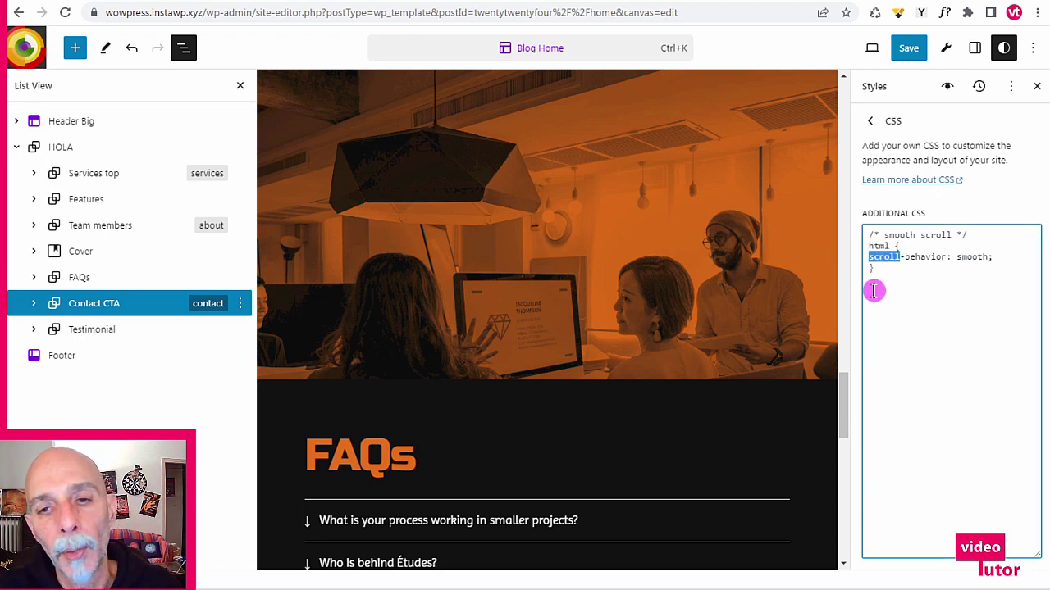
left_click(984, 271)
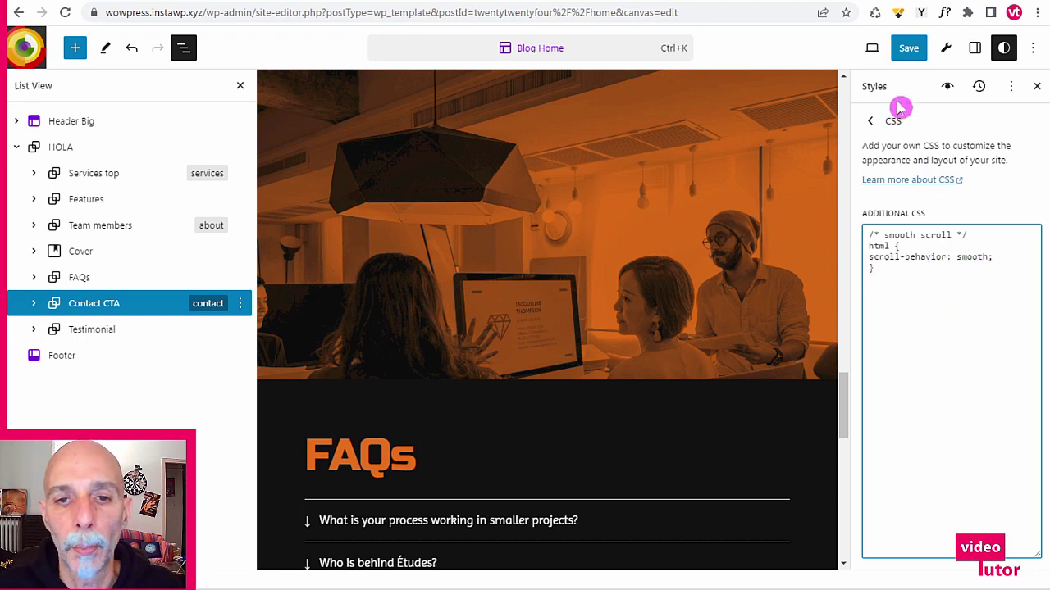
left_click(909, 51)
left_click(907, 49)
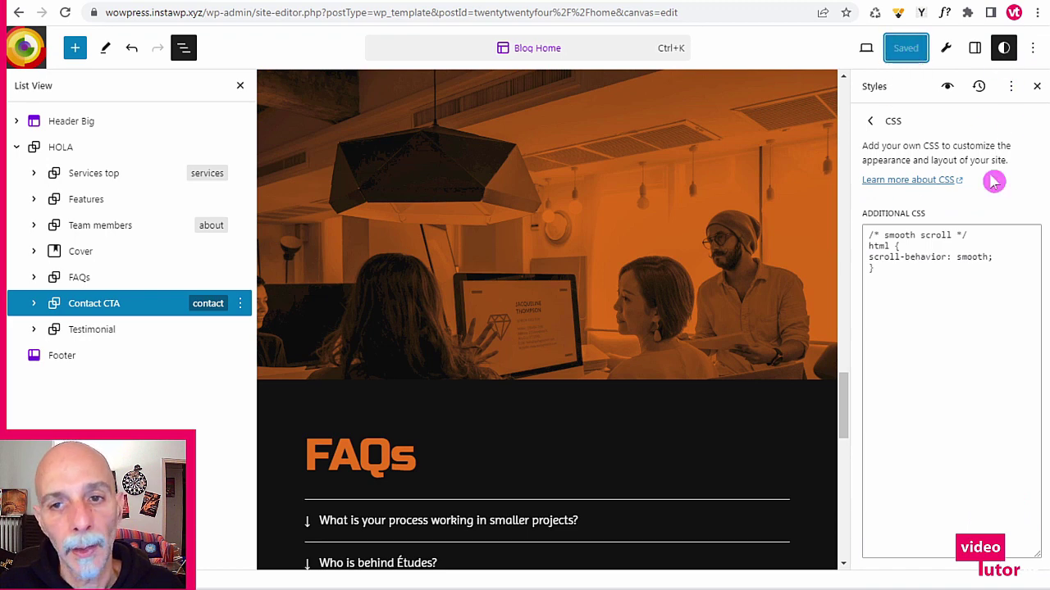
- Check the places in the site styles that give access to the additional CSS
left_click(872, 125)
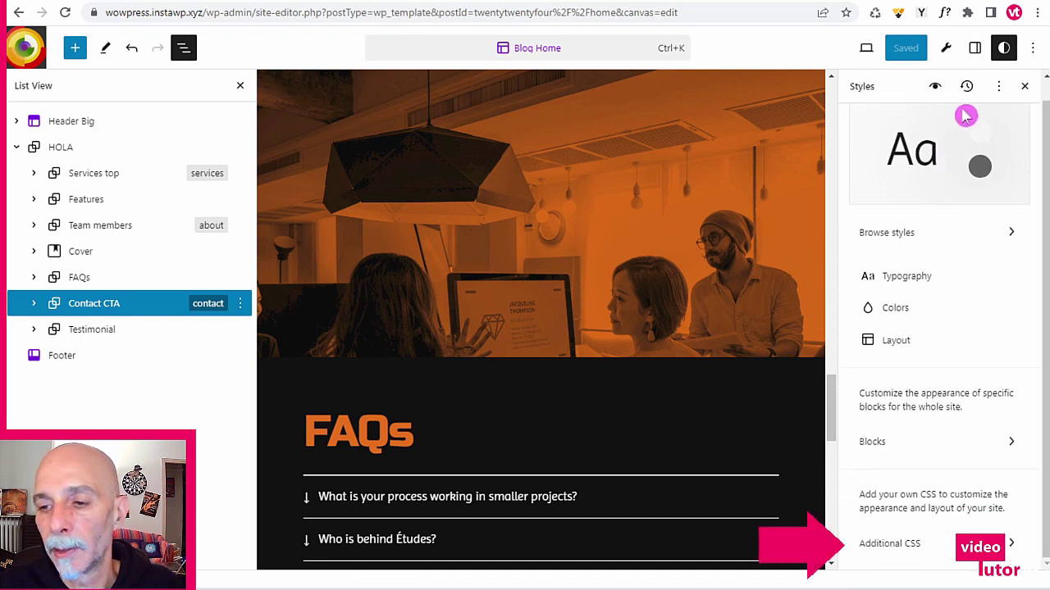
left_click(871, 547)
left_click(870, 120)
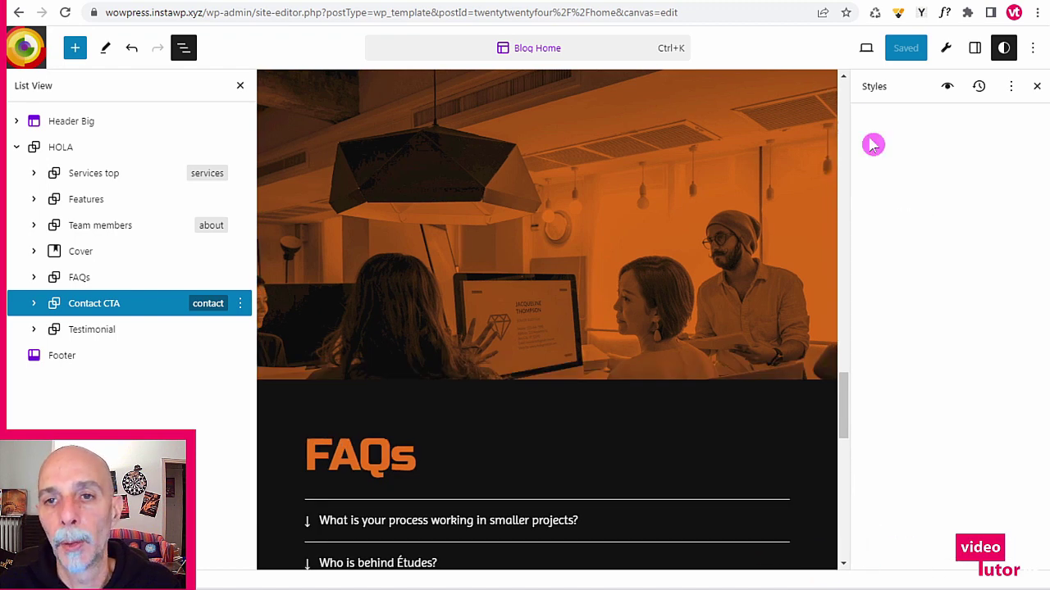
left_click(1000, 90)
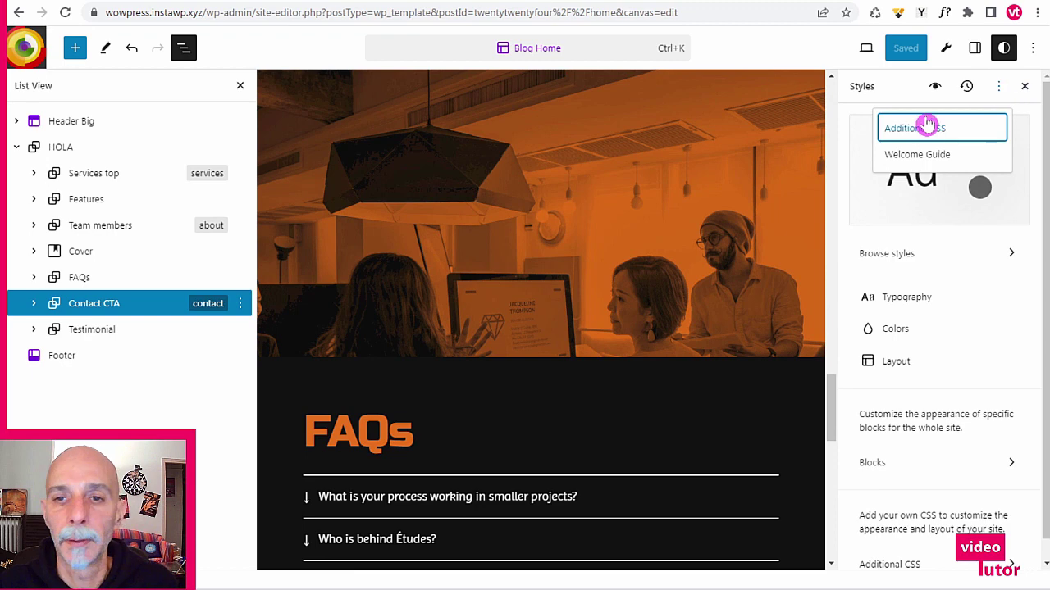
left_click(999, 87)
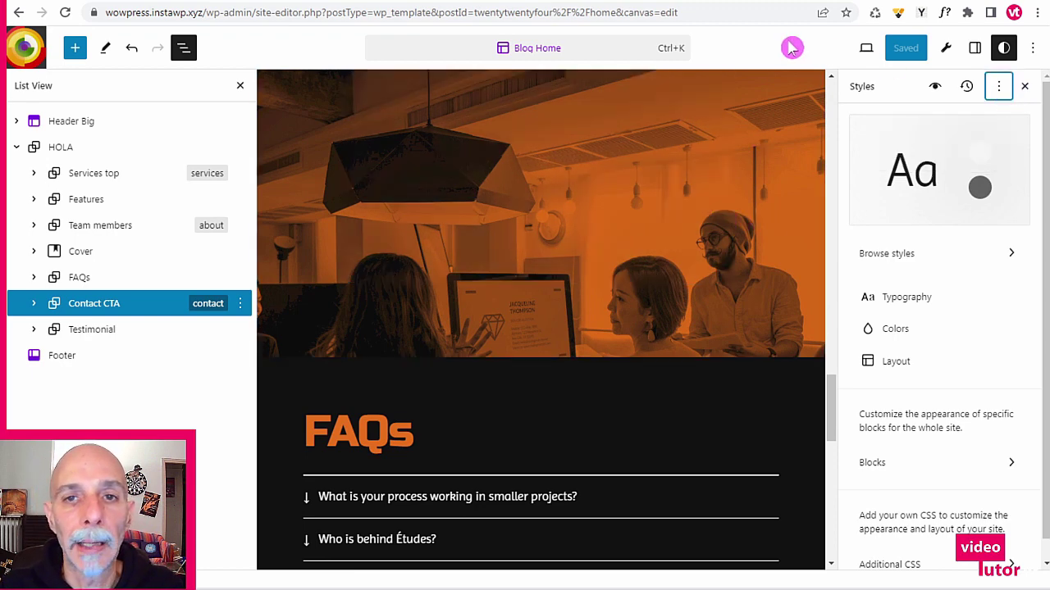
- Open the live site again and test smooth scrolling with the header's Services and About us links
left_click(865, 48)
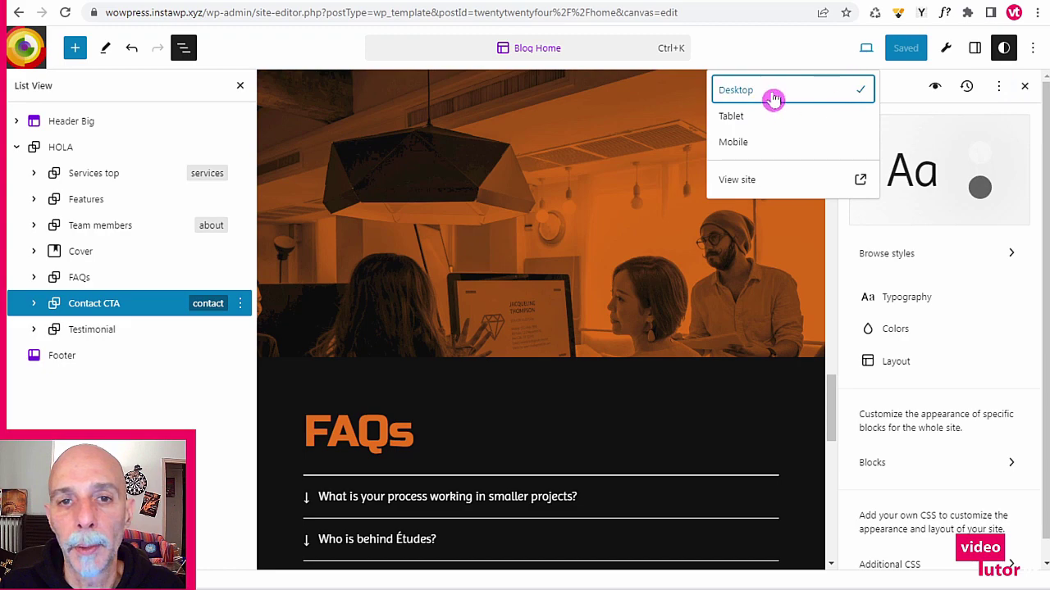
left_click(738, 179)
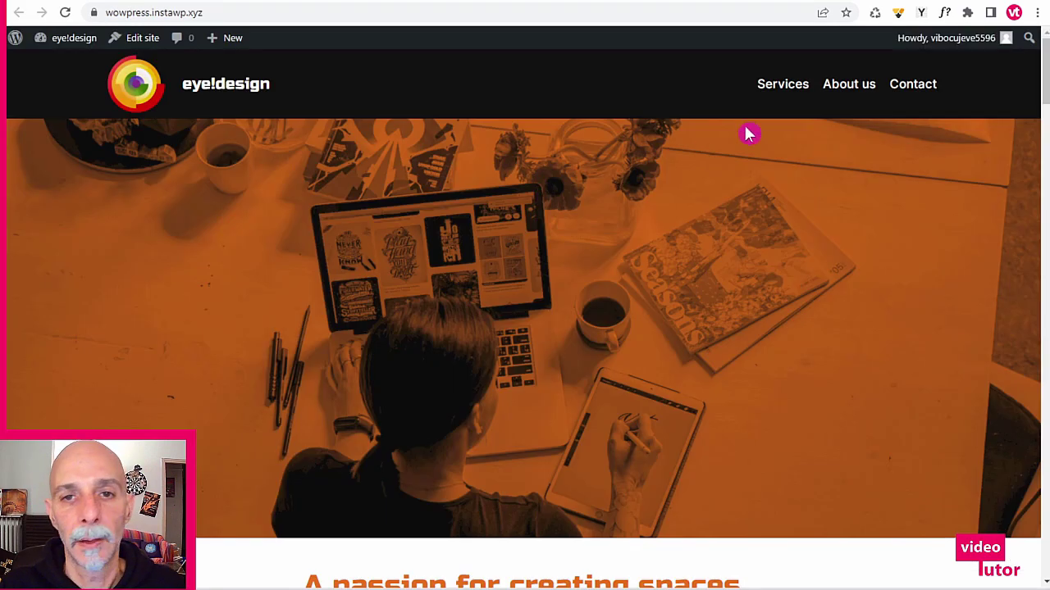
left_click(769, 87)
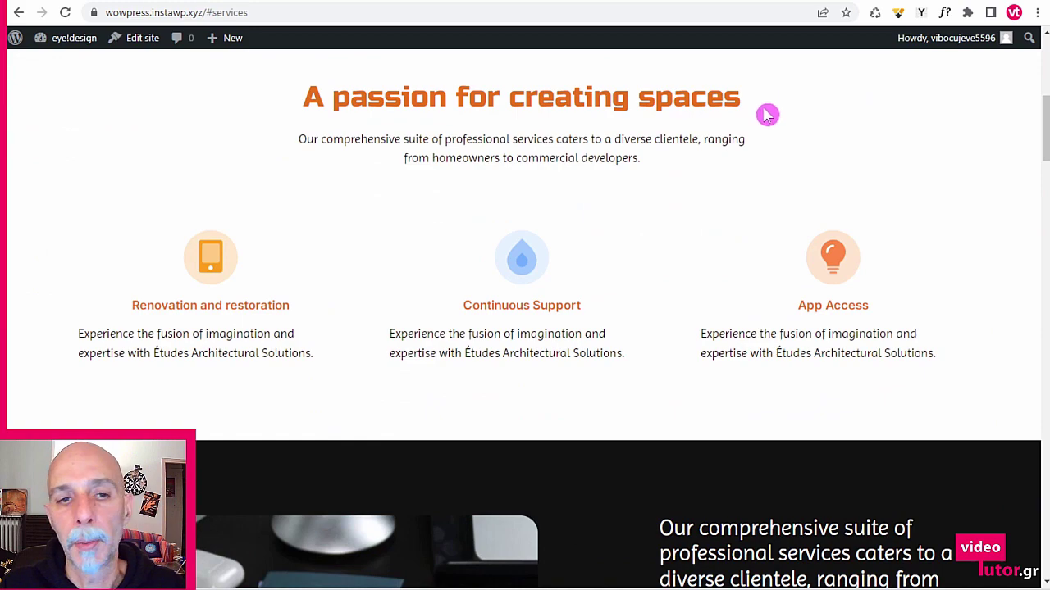
scroll(767, 115, "up", 1)
scroll(764, 113, "up", 5)
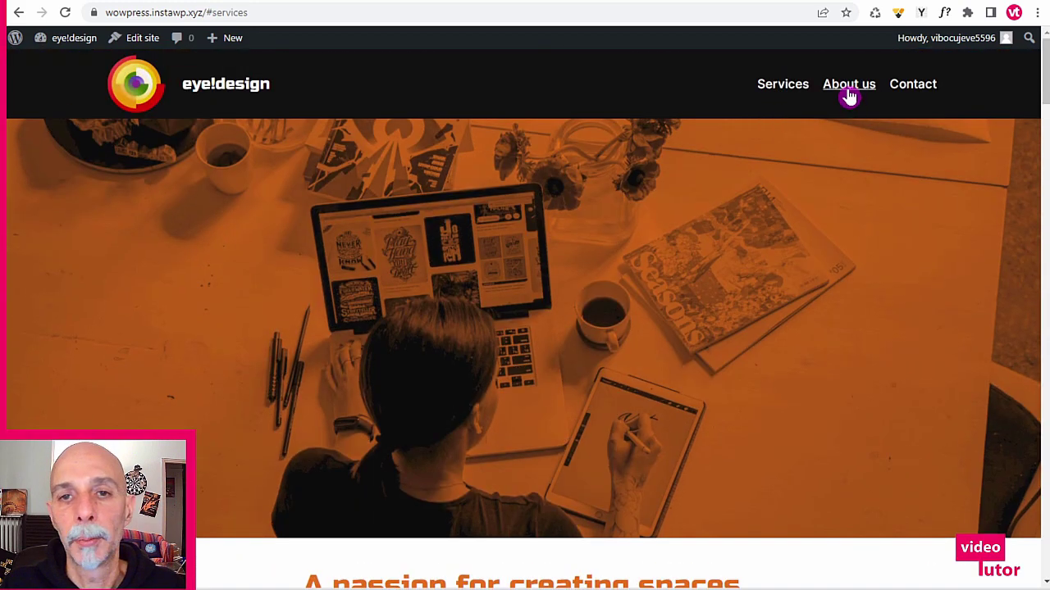
left_click(848, 88)
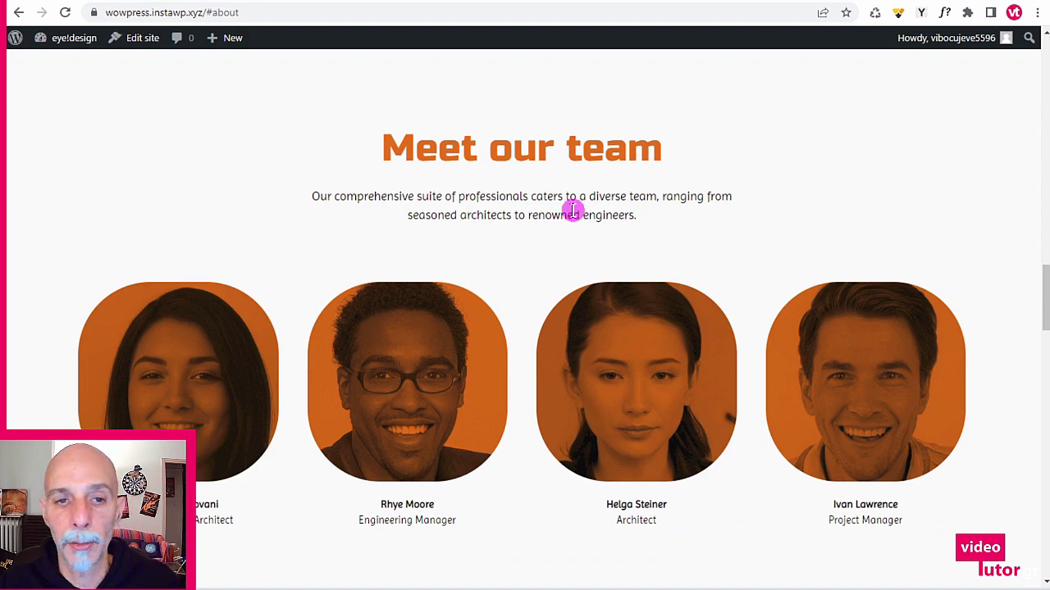
scroll(572, 212, "up", 10)
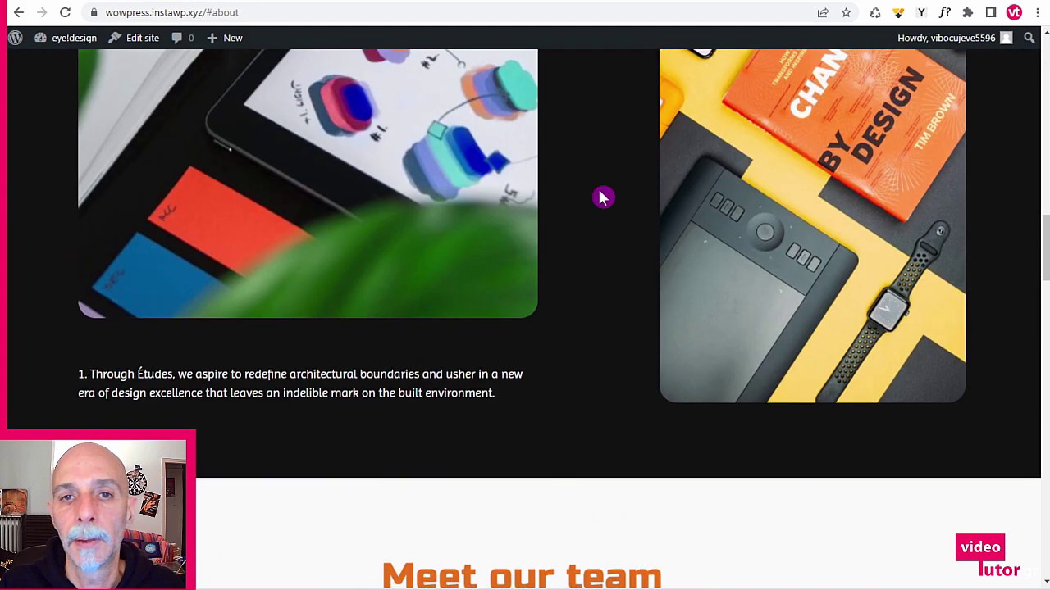
- Return to the start of the live page and test smooth scrolling with the header's Contact link
scroll(642, 184, "up", 5)
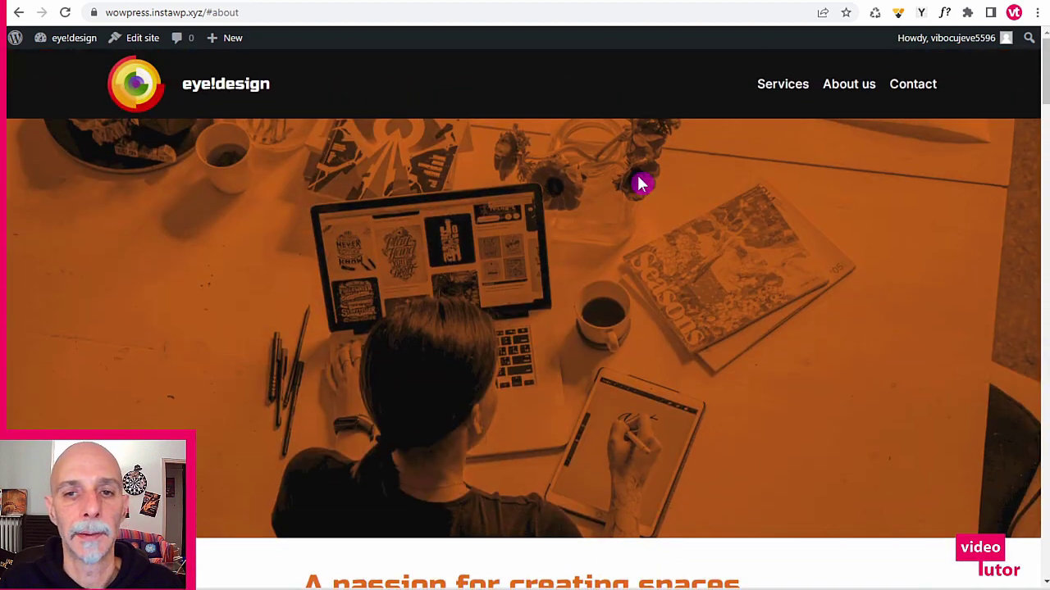
left_click(900, 91)
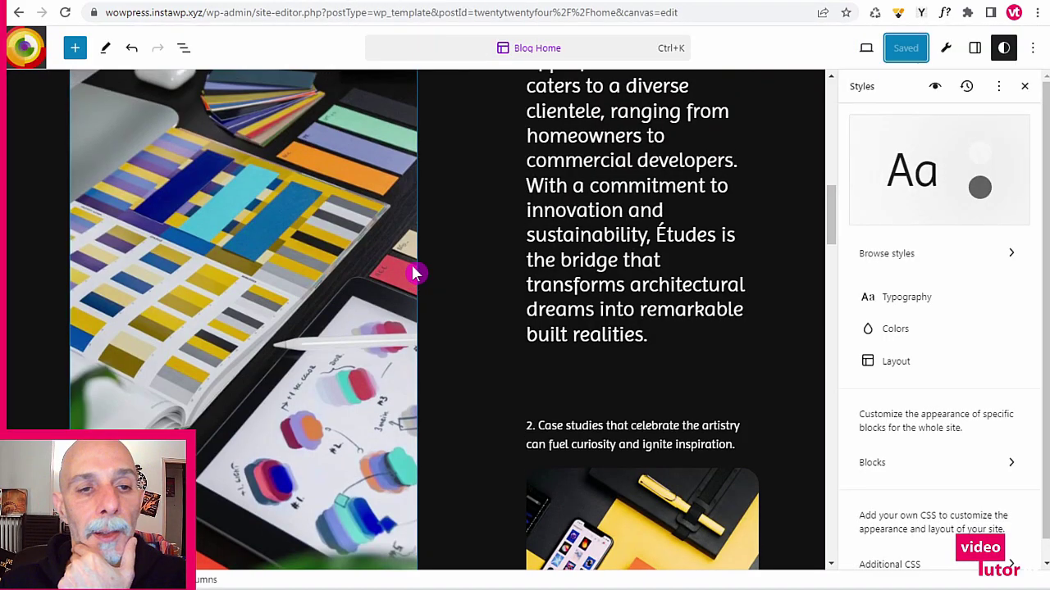
- Show the Blog Home template's block structure with the HOLA group collapsed and check which part of the page that group covers
scroll(419, 271, "up", 5)
scroll(432, 269, "up", 4)
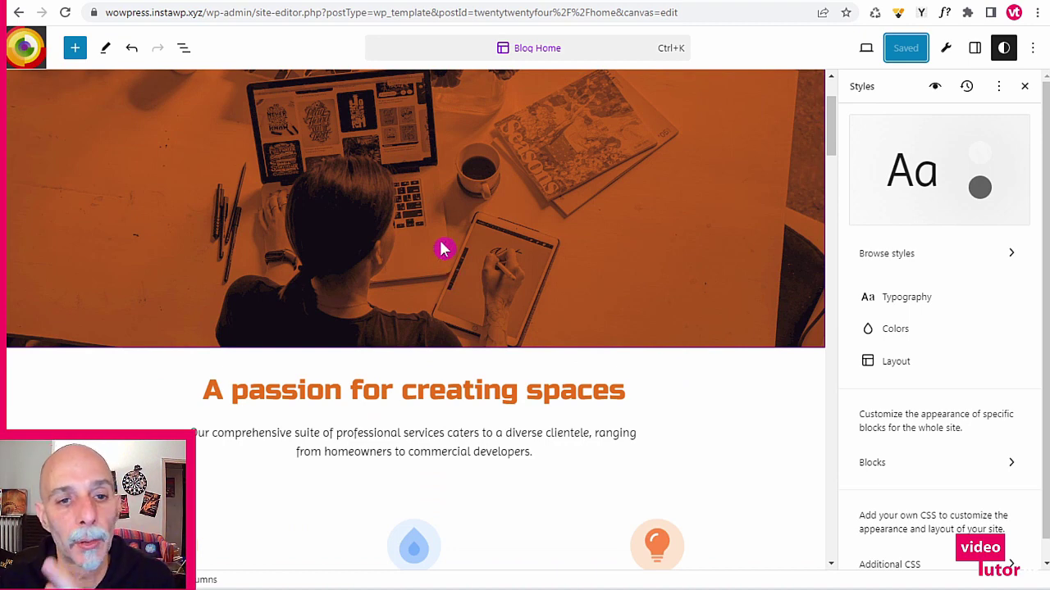
scroll(442, 253, "down", 1)
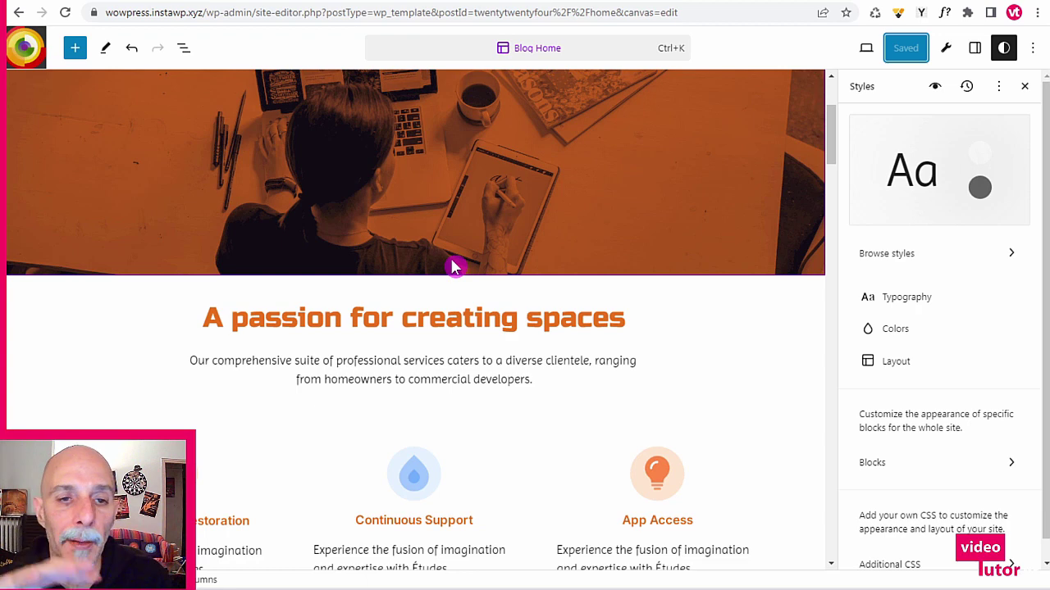
scroll(451, 340, "up", 5)
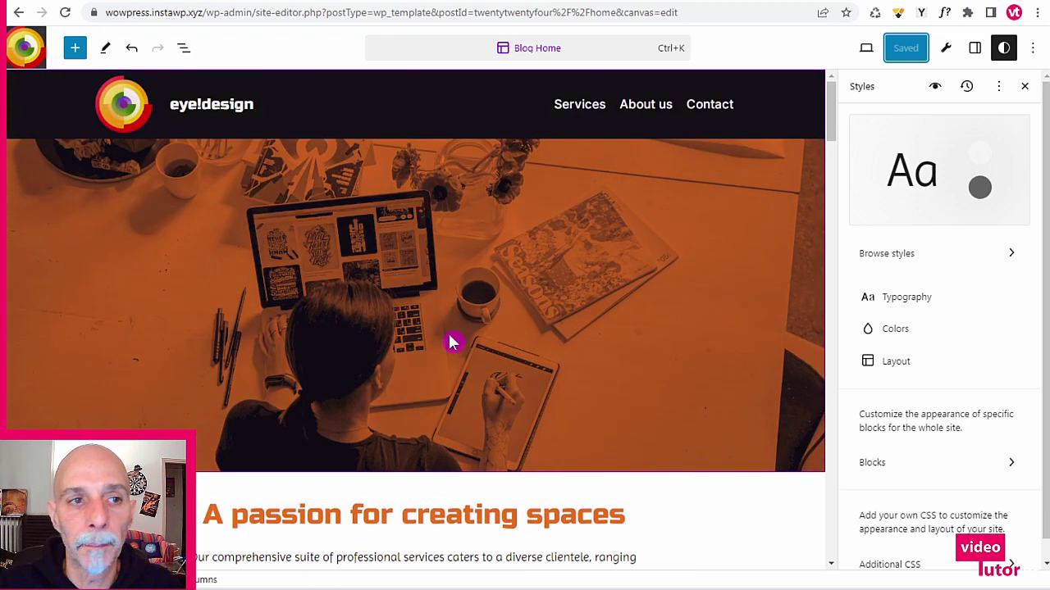
left_click(183, 49)
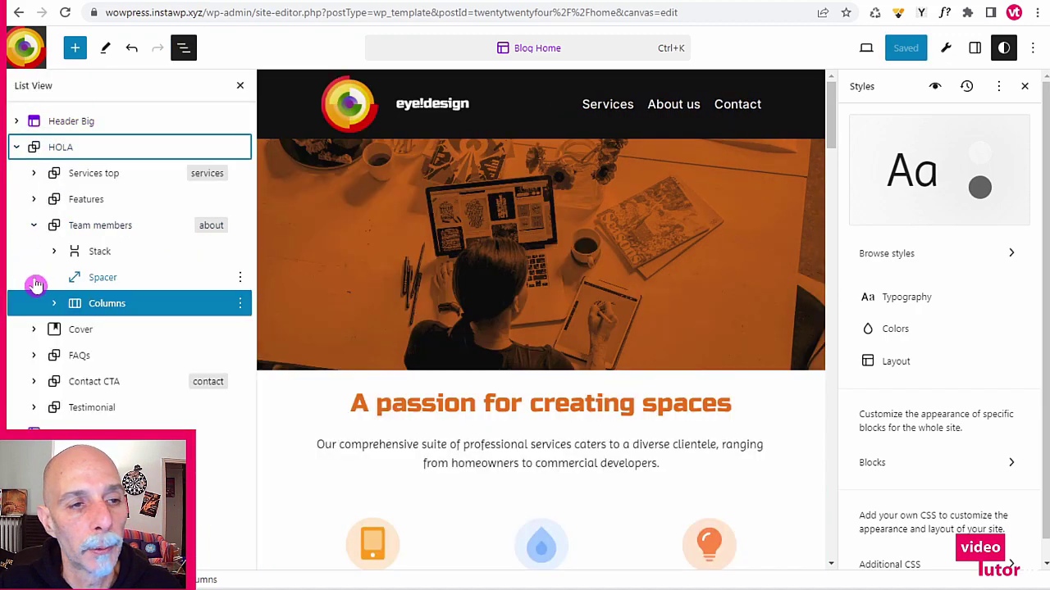
left_click(16, 148)
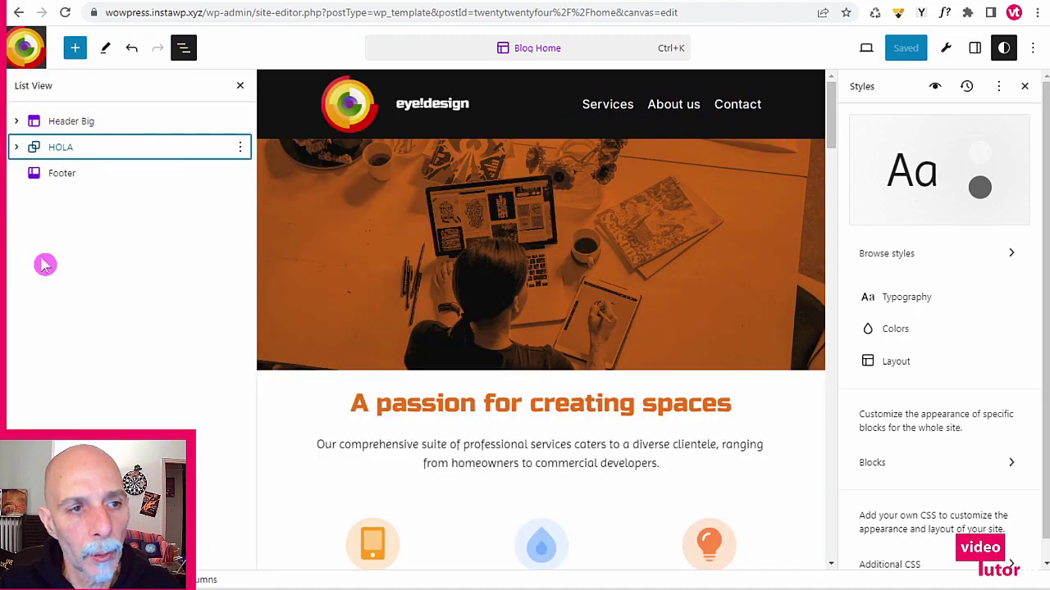
left_click(125, 148)
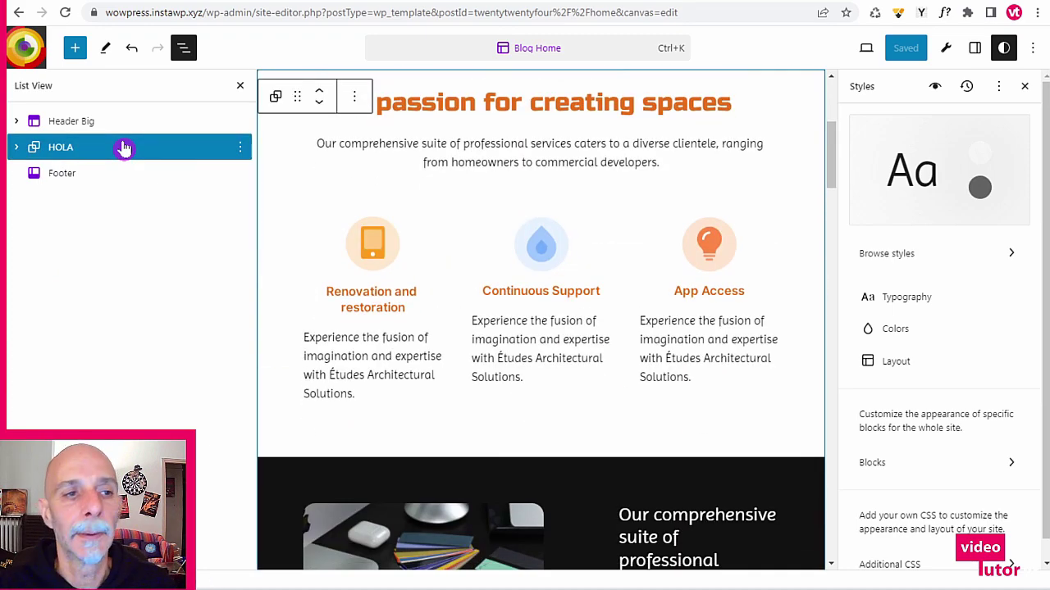
scroll(445, 218, "up", 3)
scroll(446, 221, "down", 2)
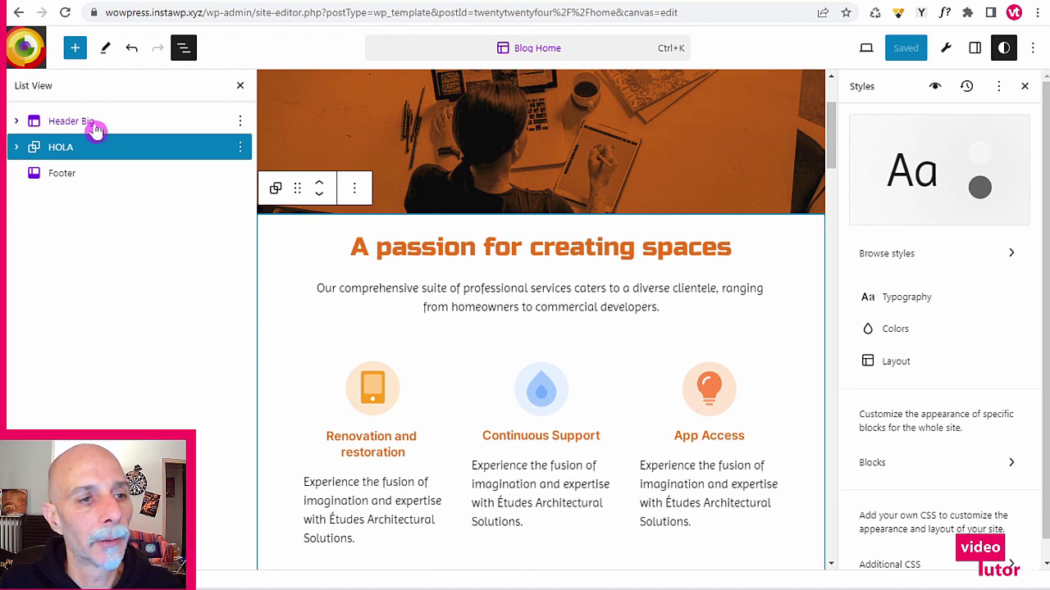
- Insert a Group block directly after the Header Big template part, before the HOLA group
left_click(94, 126)
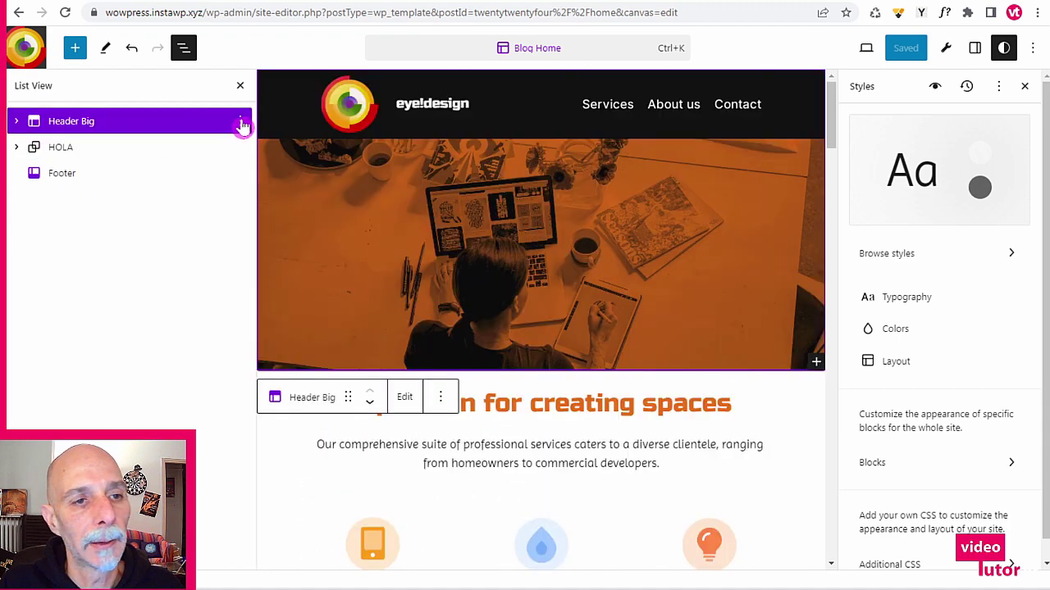
left_click(241, 123)
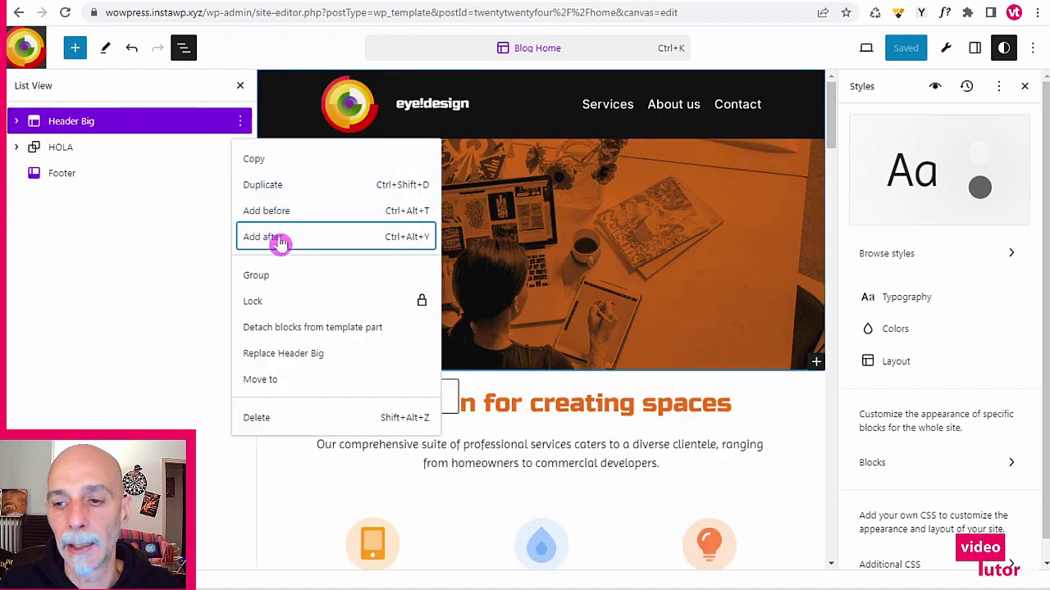
left_click(281, 242)
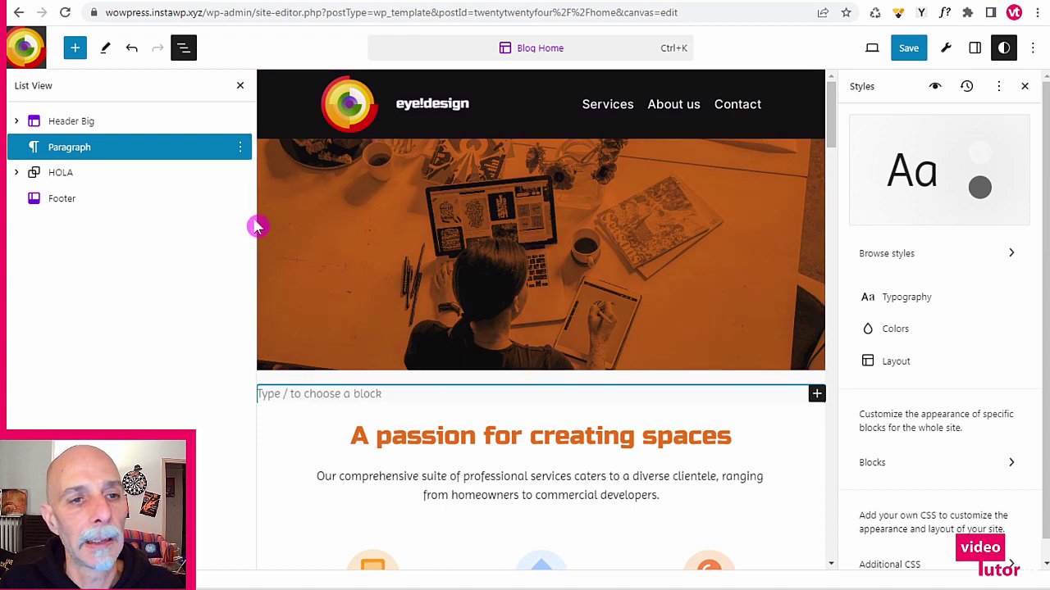
type("/")
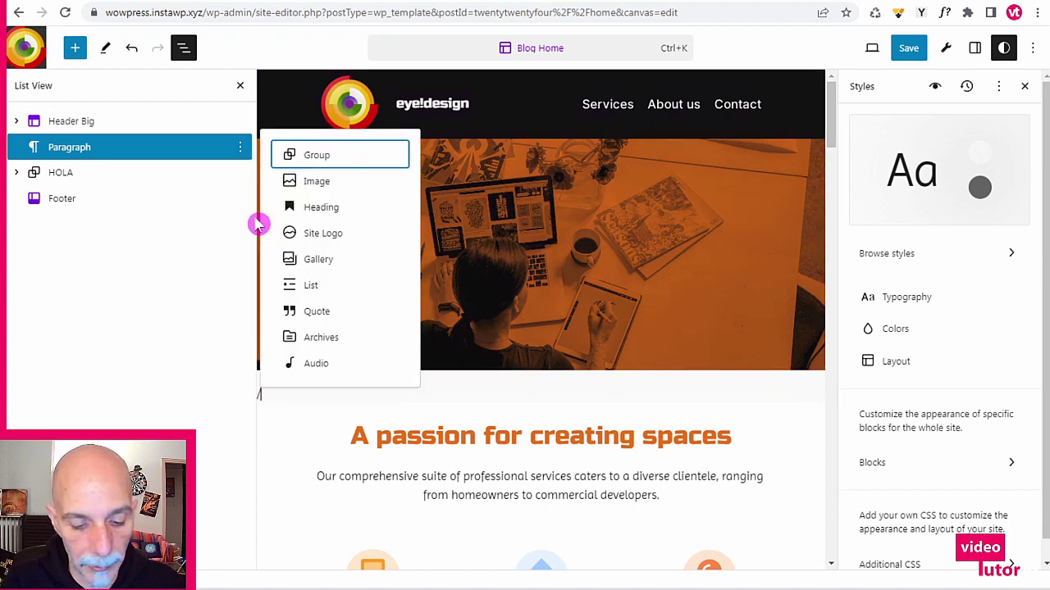
type("group")
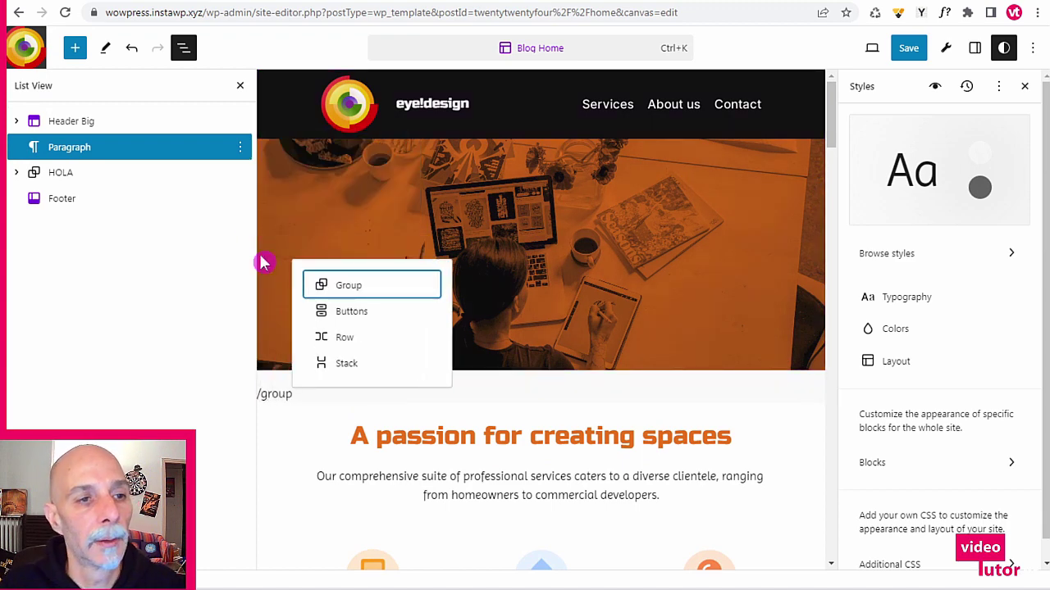
left_click(333, 289)
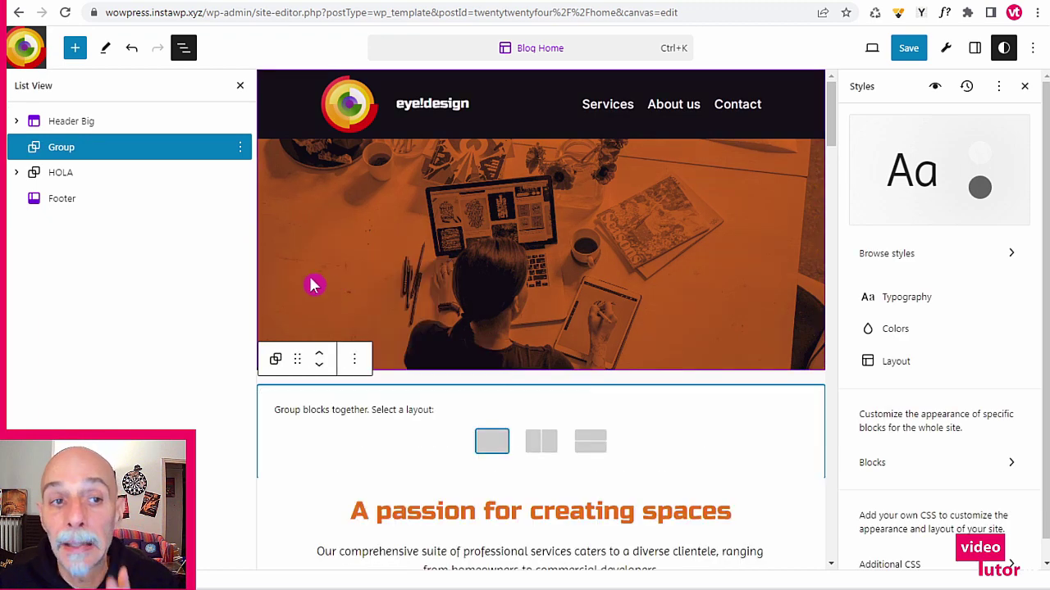
- Rename the new group as "back to top" and choose the single-container layout for it
left_click(243, 147)
left_click(284, 417)
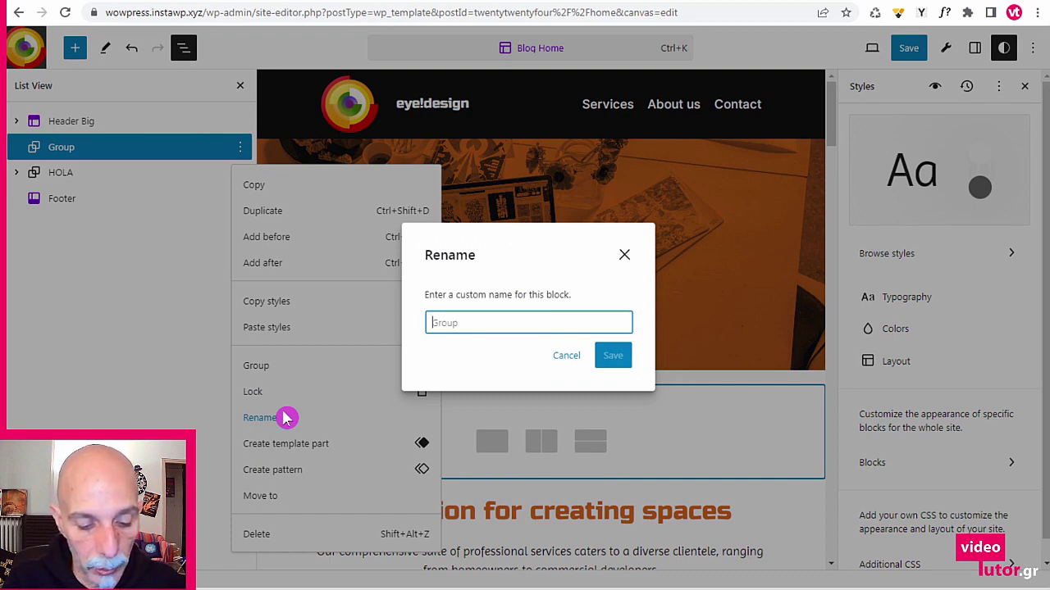
type("back to top")
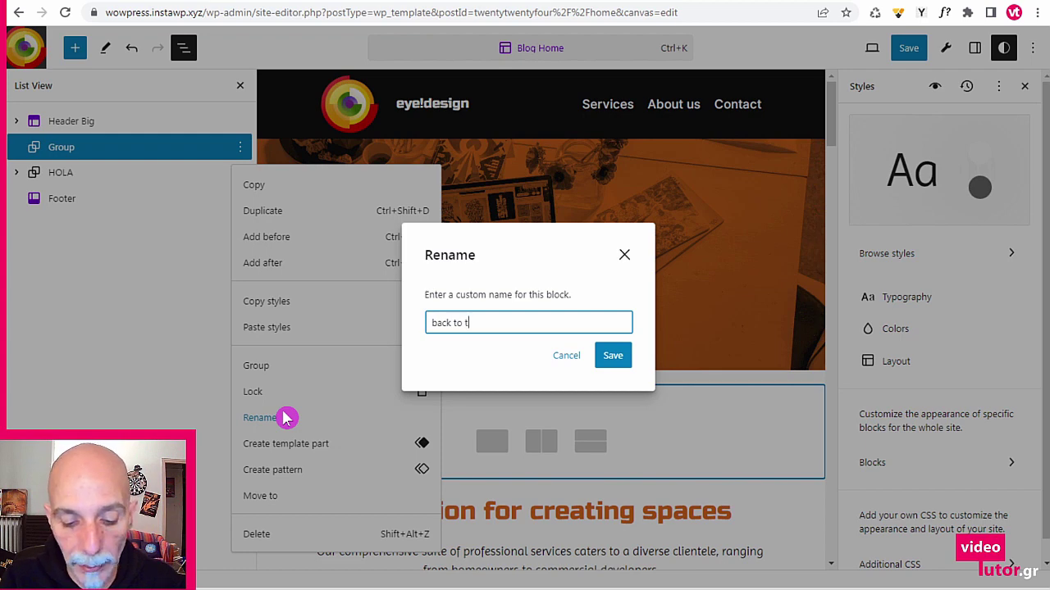
left_click(612, 357)
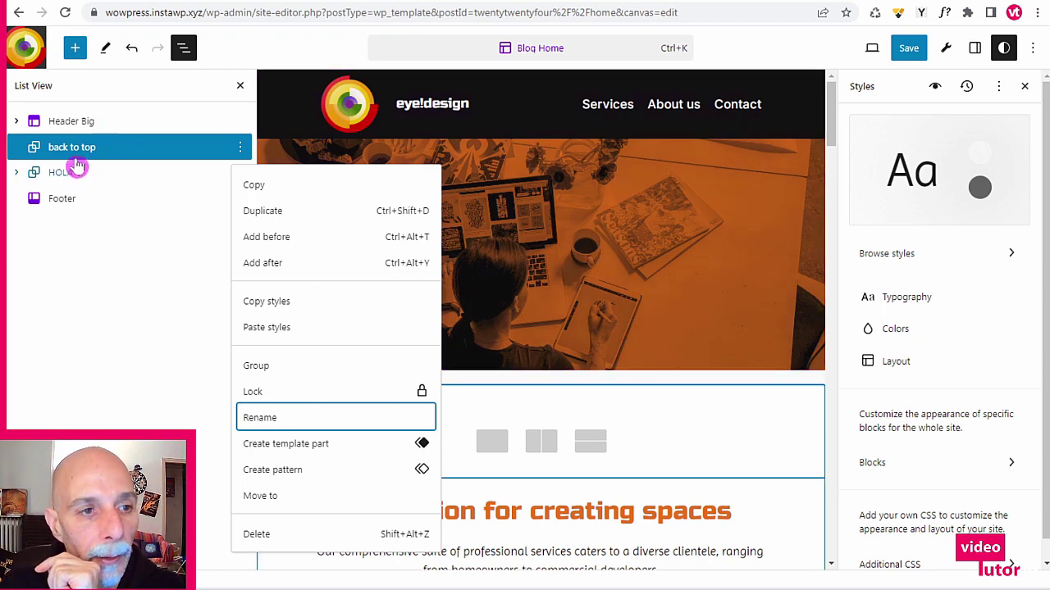
left_click(495, 441)
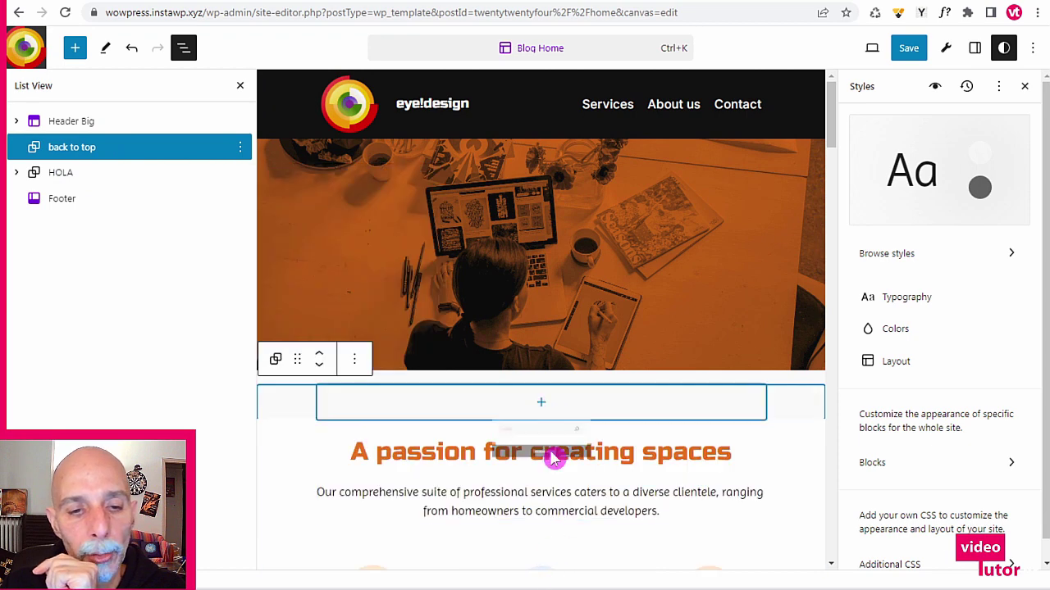
- Insert an Image block inside the back to top group and upload up-arrow-svgrepo-01.png as its image
left_click(540, 401)
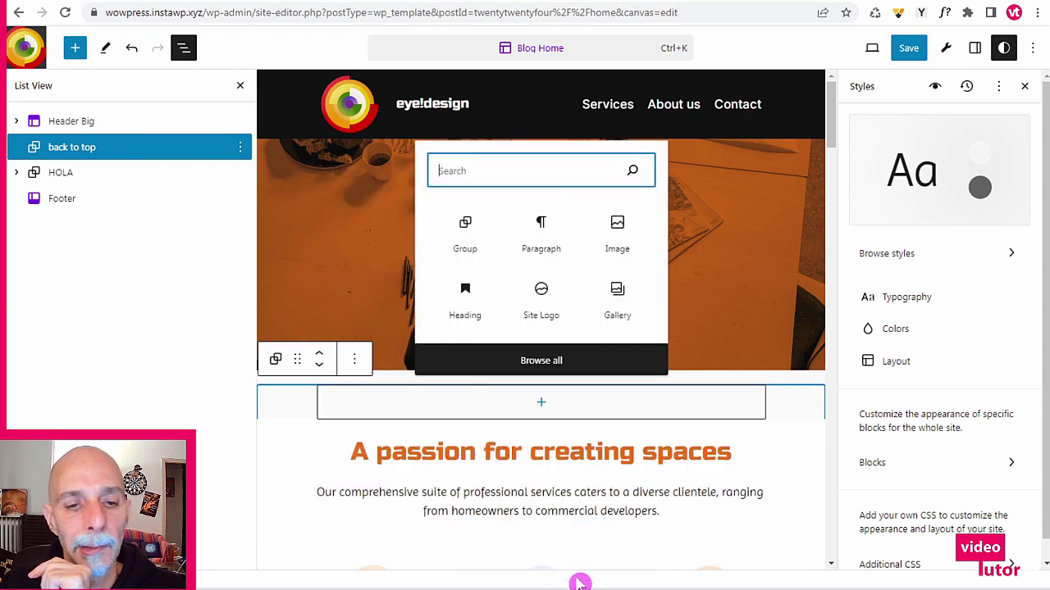
left_click(537, 236)
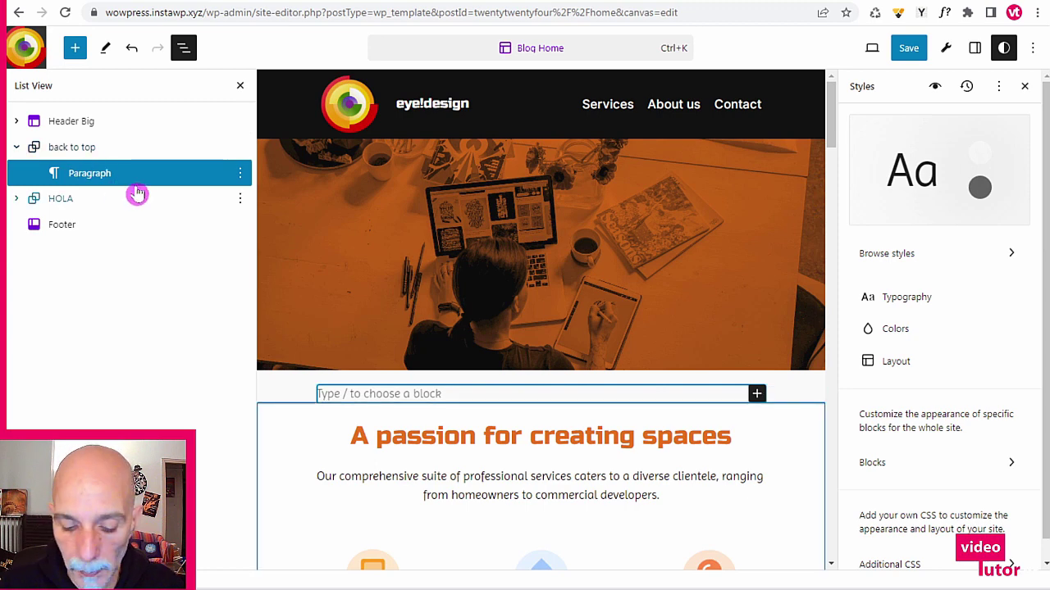
type("/ima")
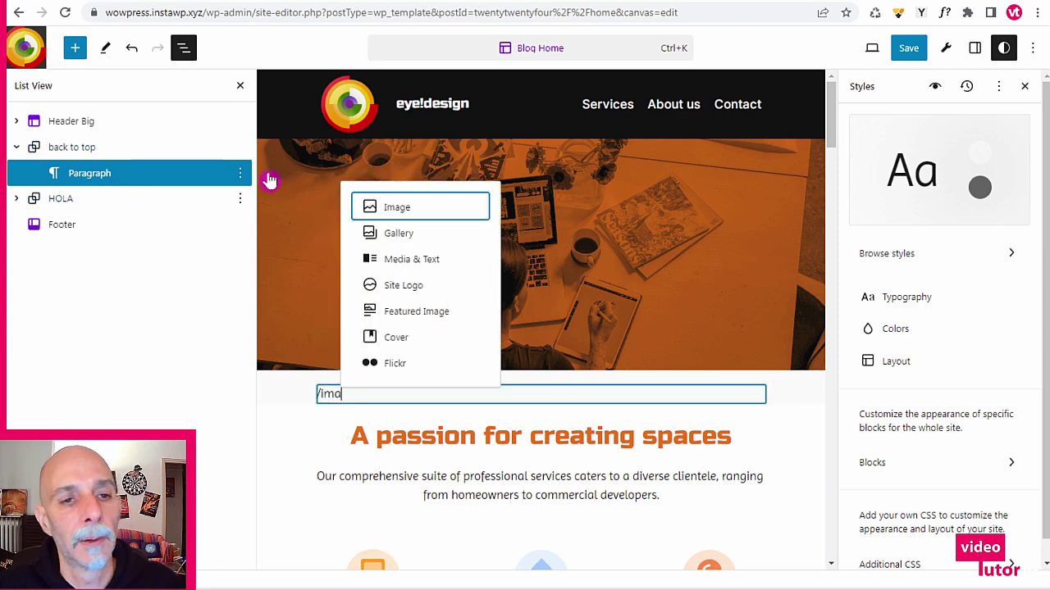
left_click(420, 207)
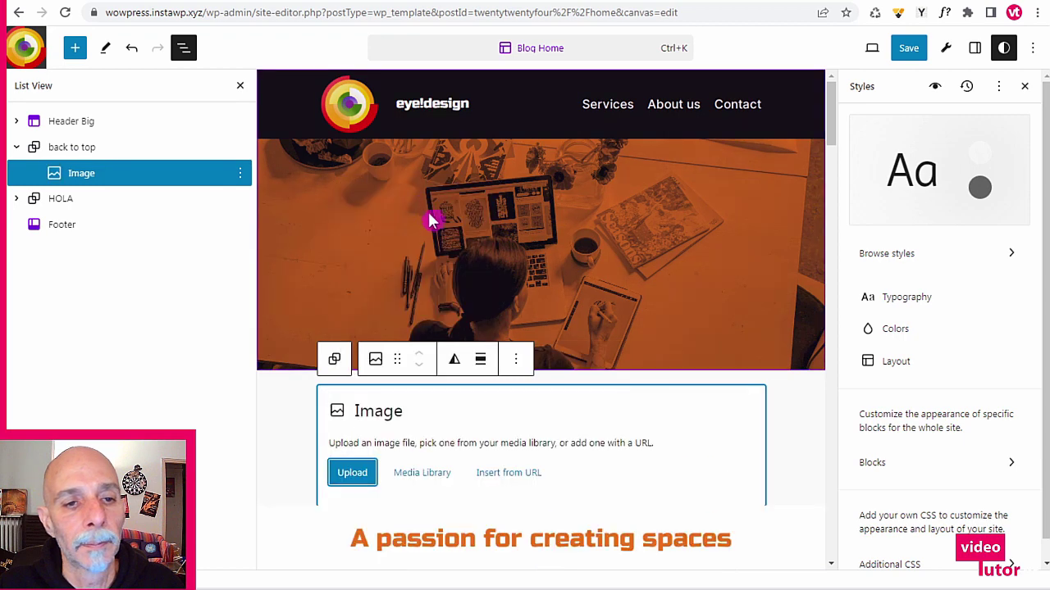
left_click(403, 473)
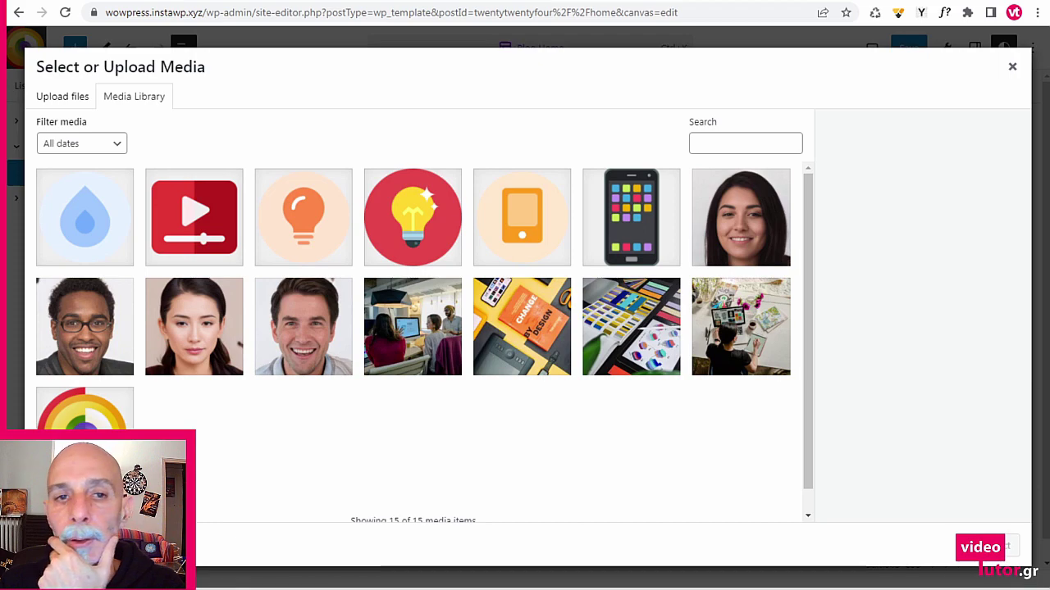
left_click_drag(1033, 224, 748, 164)
left_click_drag(529, 231, 529, 234)
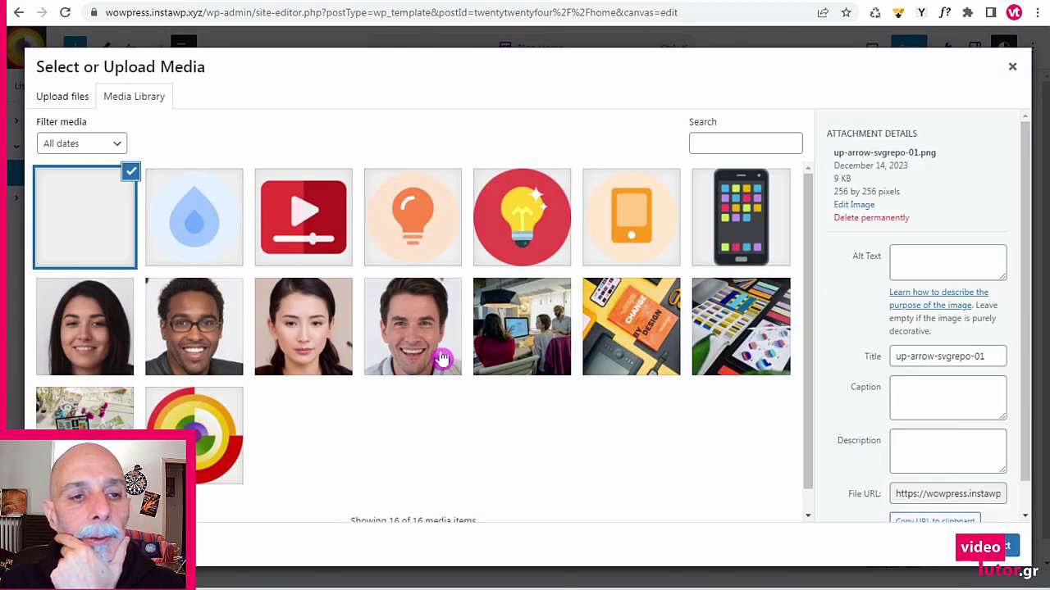
left_click(996, 546)
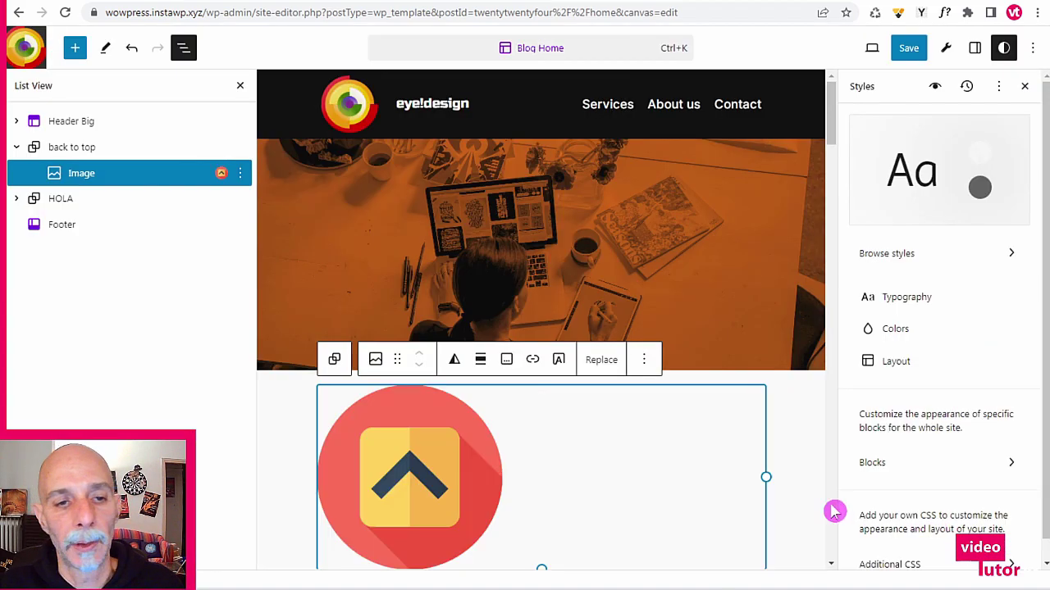
- Align the arrow image to the center and set its width to 35 px
left_click(483, 362)
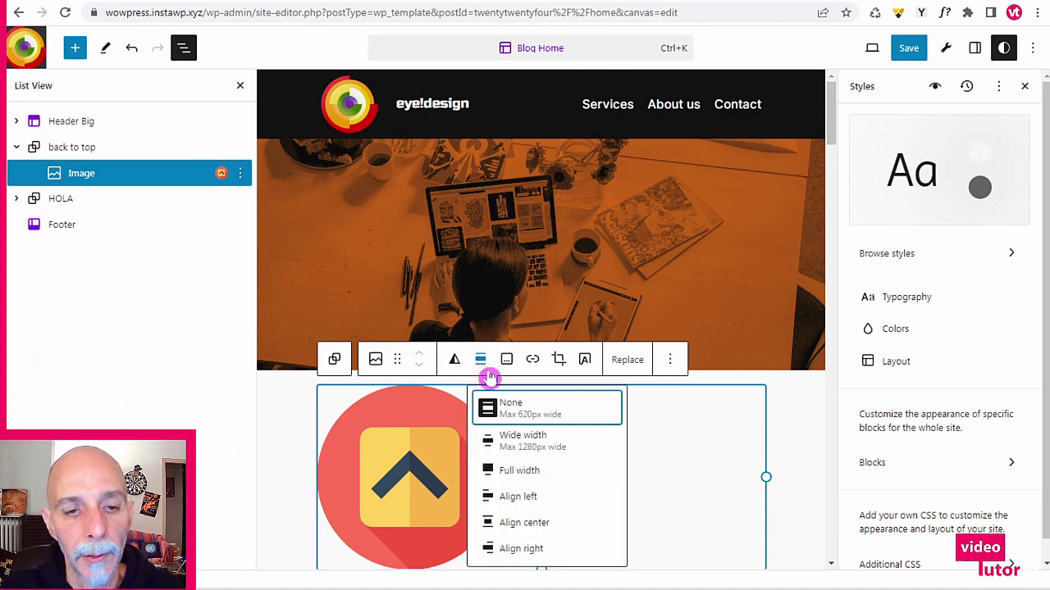
left_click(533, 522)
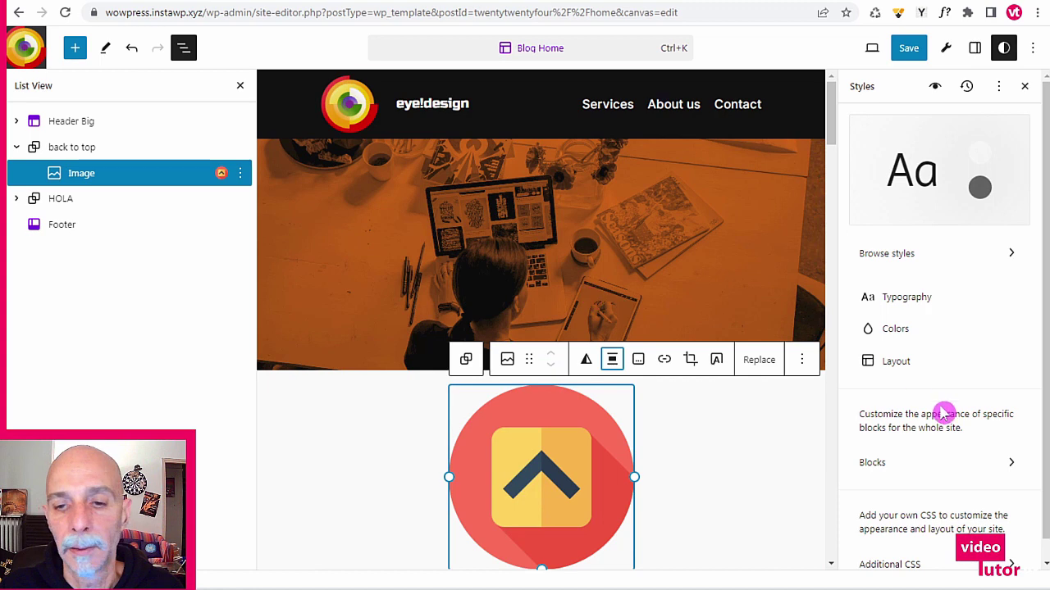
left_click(974, 47)
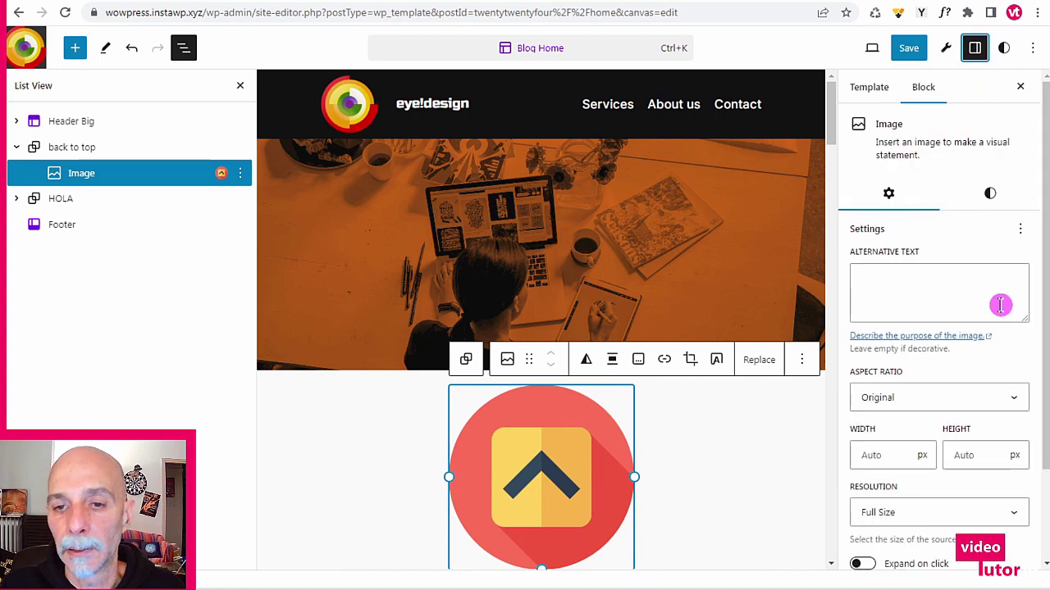
scroll(1003, 305, "down", 2)
left_click(890, 343)
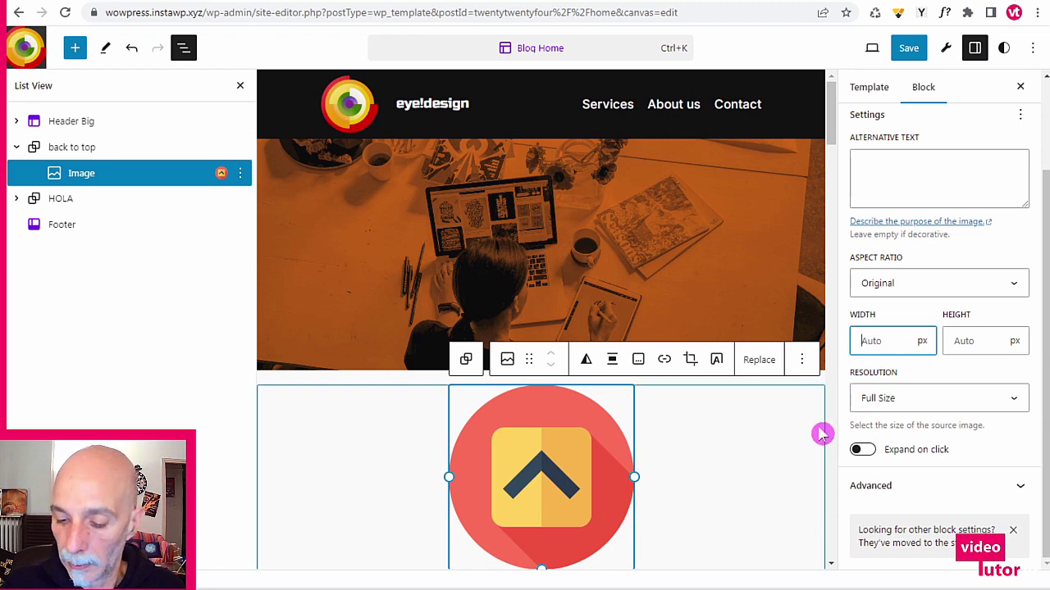
type("33")
key("ctrl+a")
type("35")
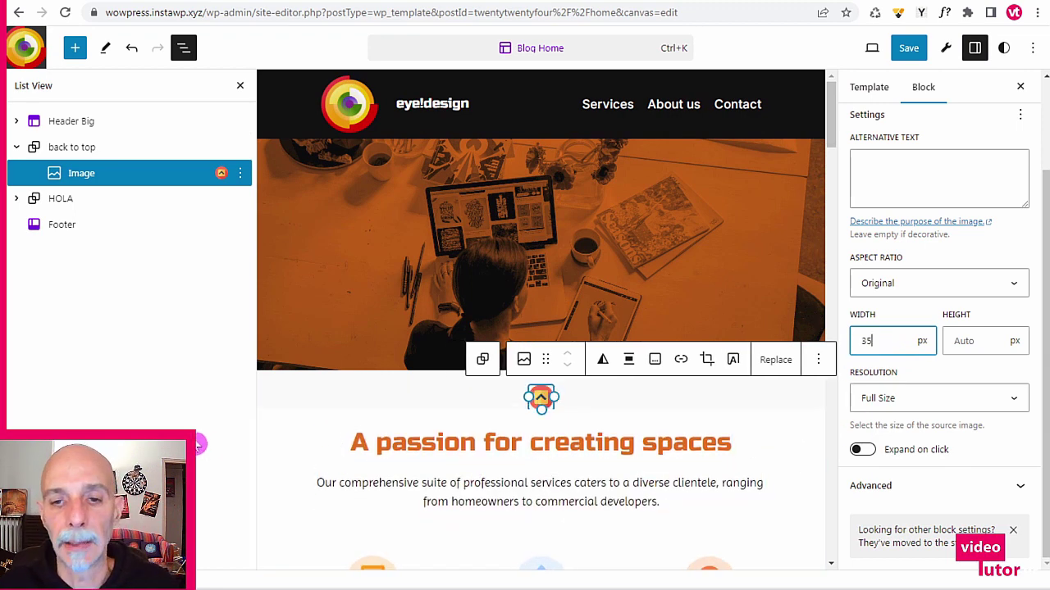
- Set the background of the back to top group to the theme color Contrast (#111111)
left_click(107, 154)
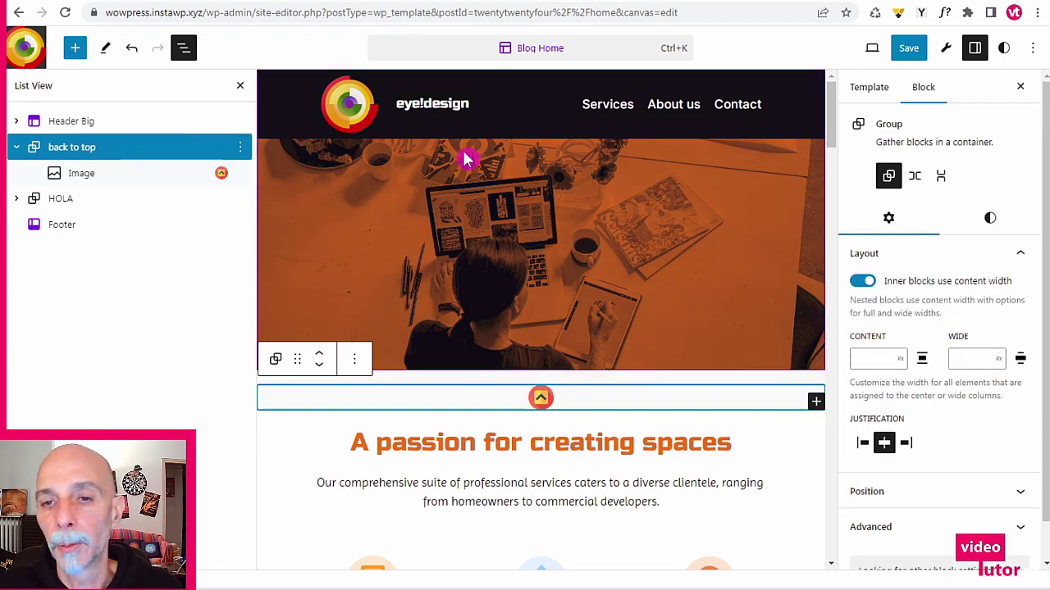
left_click(988, 222)
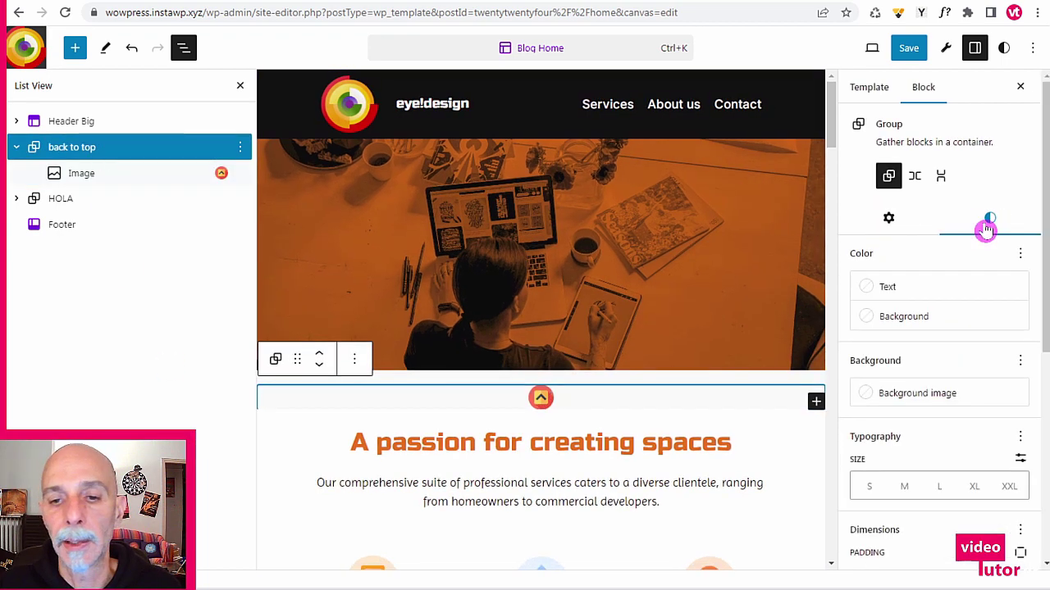
left_click(911, 318)
left_click(715, 480)
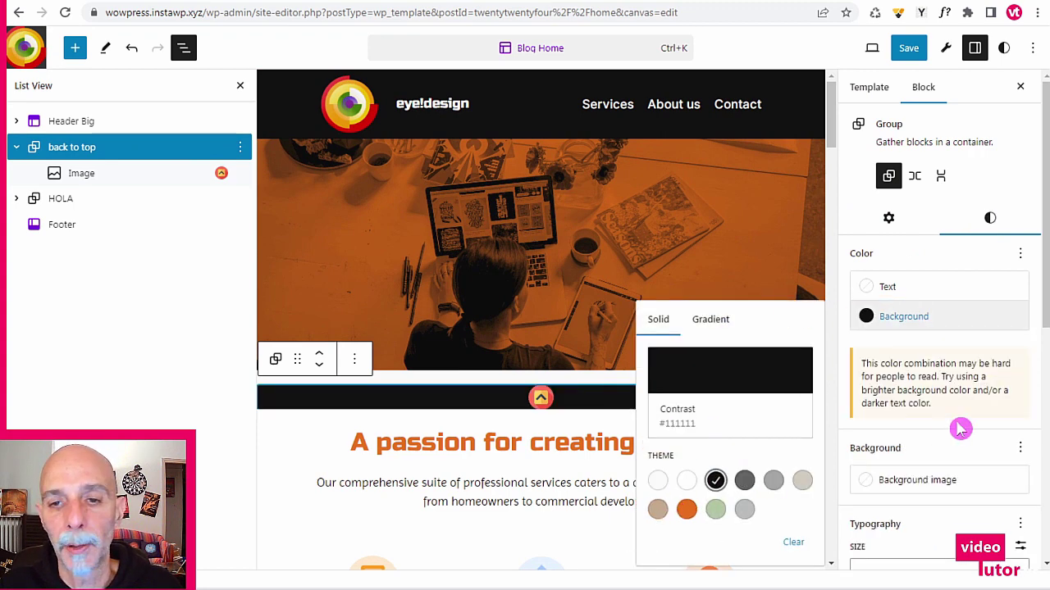
- Set the top and bottom margin of the back to top group to 0
scroll(981, 324, "down", 3)
scroll(982, 324, "down", 3)
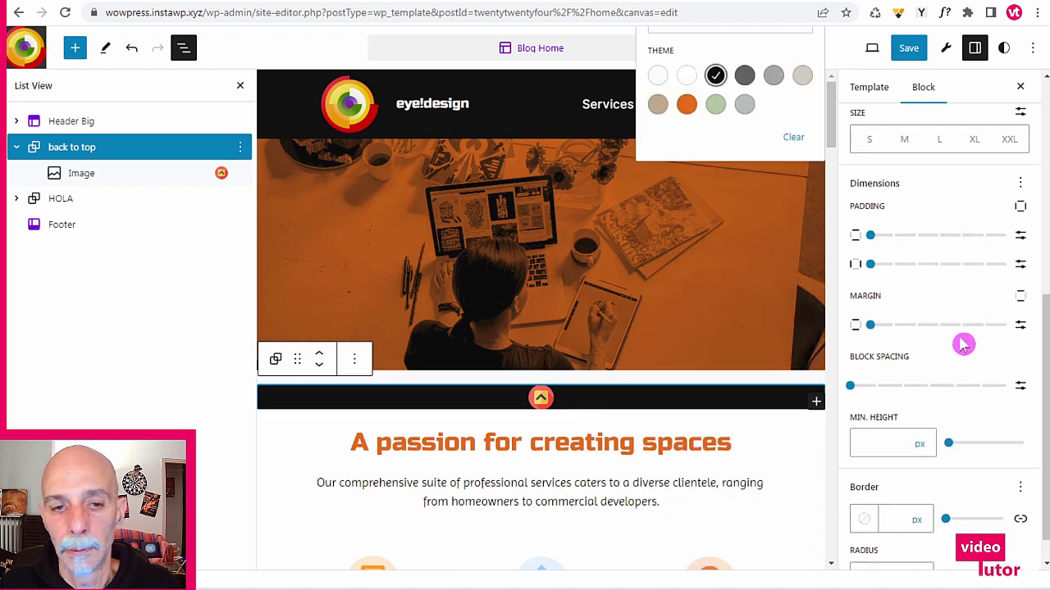
scroll(919, 353, "up", 1)
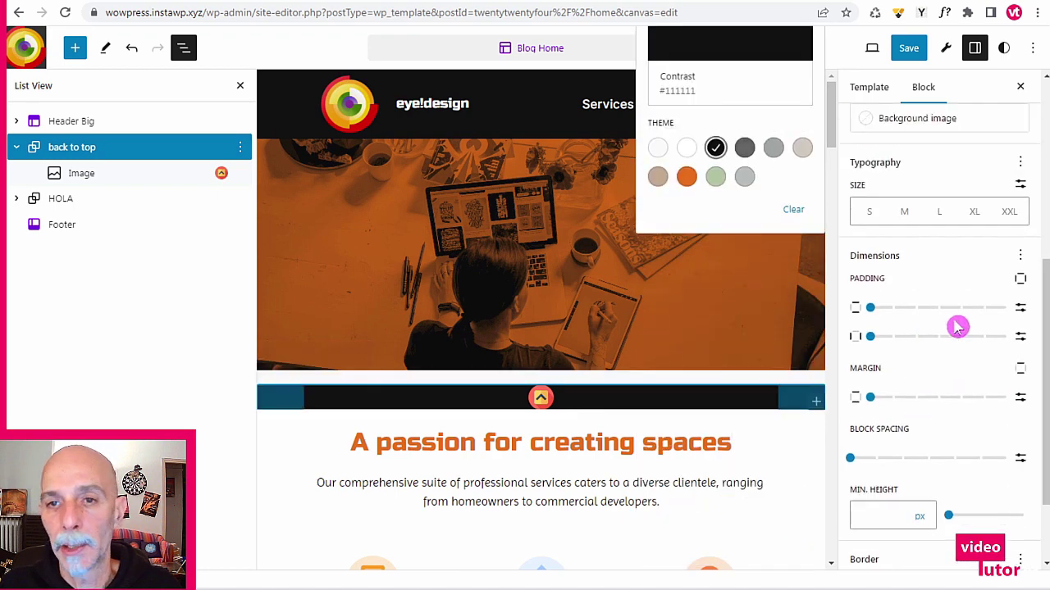
key("Escape")
scroll(938, 338, "down", 4)
scroll(934, 340, "down", 1)
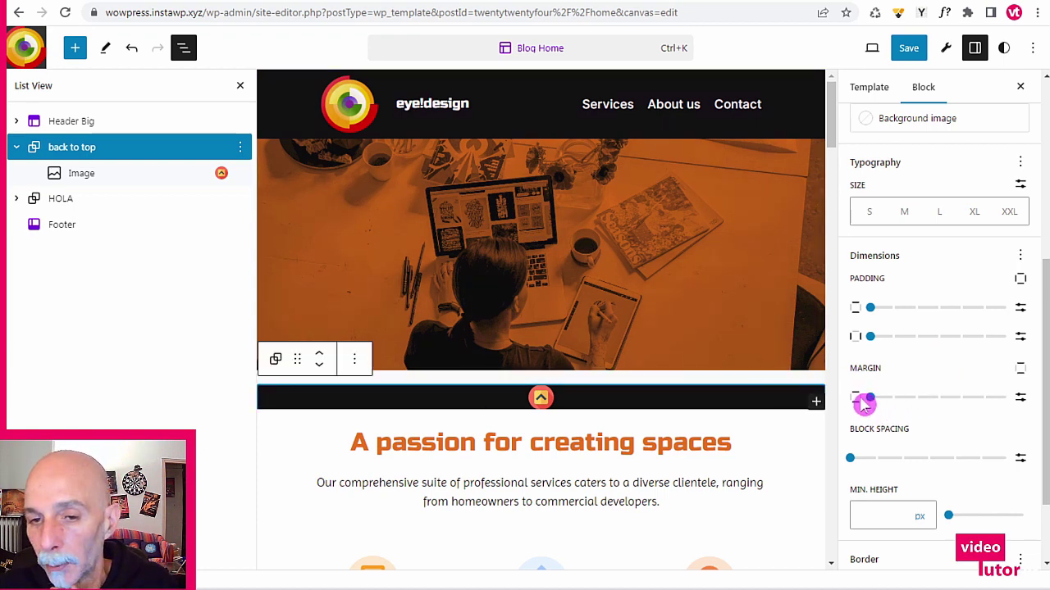
mouse_move(870, 402)
left_mouse_down()
mouse_move(891, 410)
mouse_move(861, 417)
left_mouse_up()
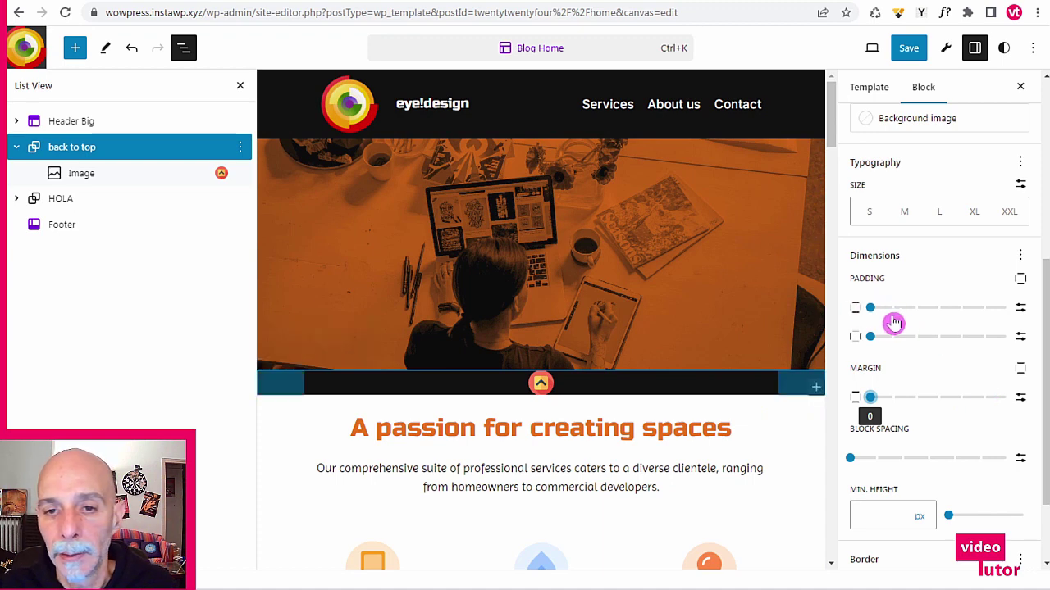
- Give the back to top group a custom top and bottom padding of 5 px and save the template
left_click(1023, 308)
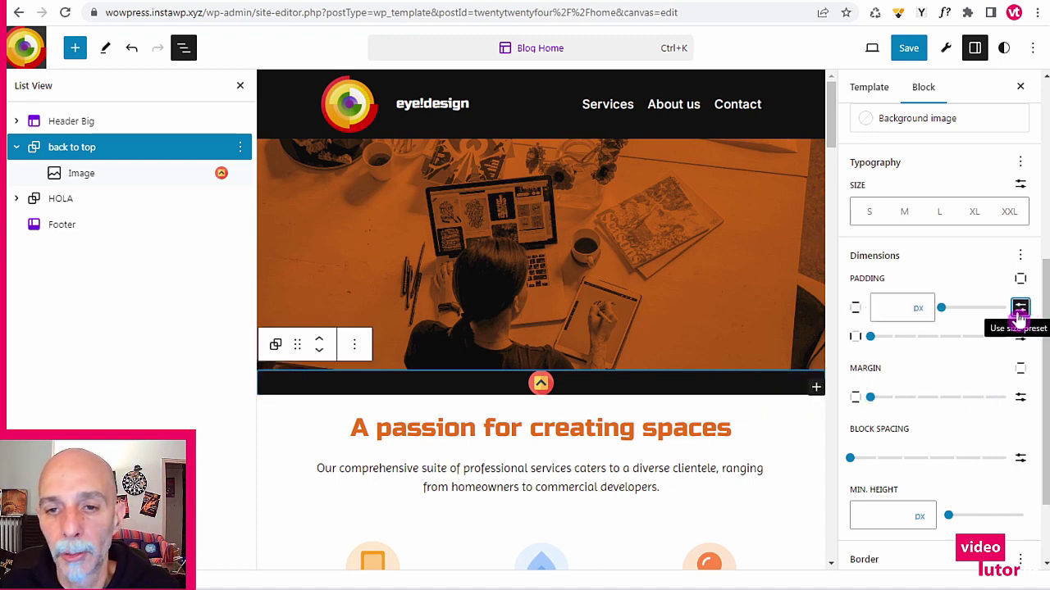
left_click(876, 307)
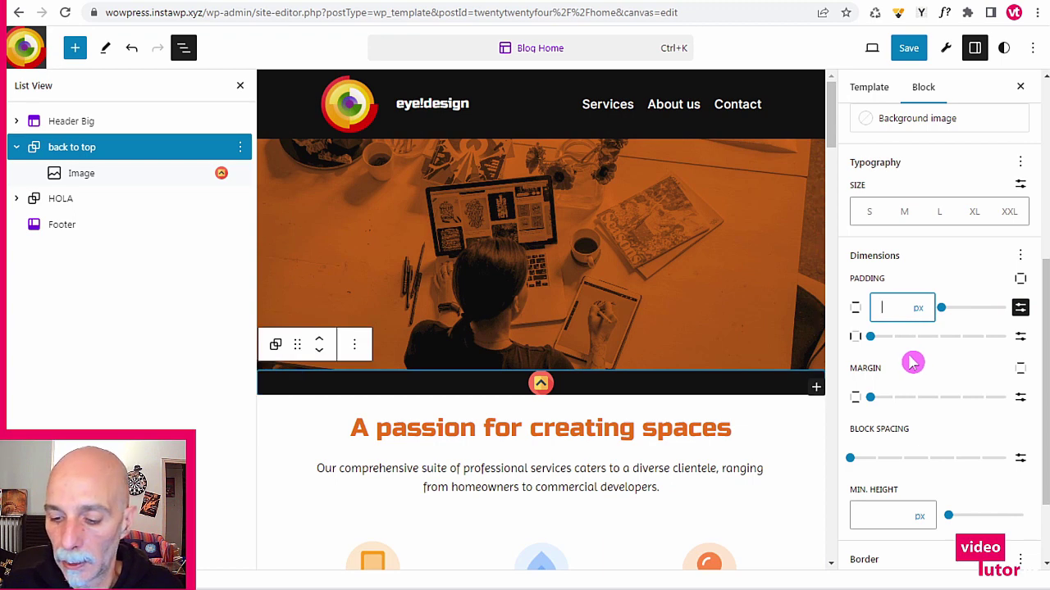
type("5")
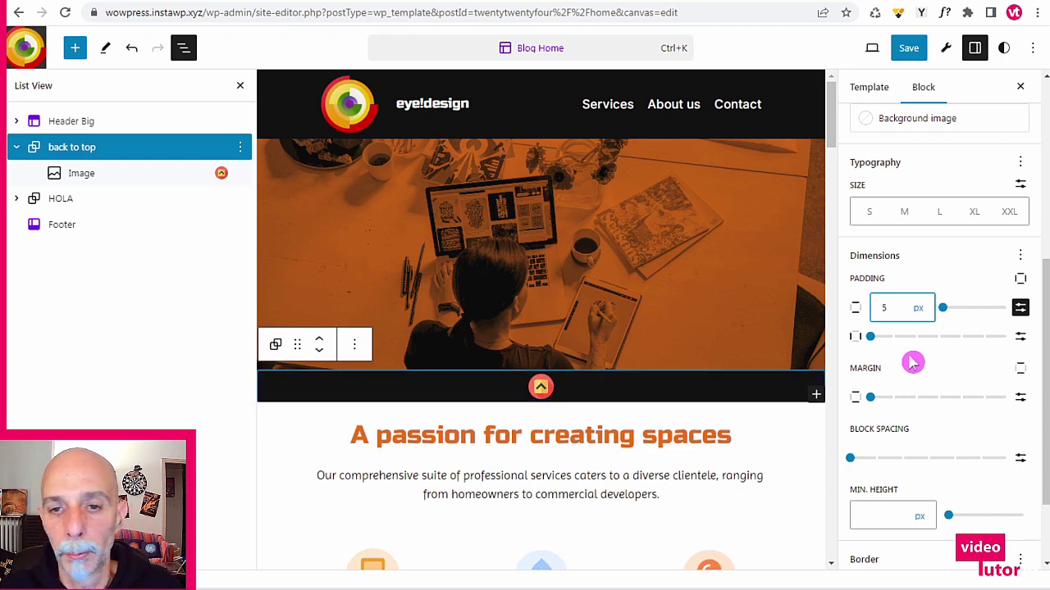
left_click(906, 47)
left_click(905, 50)
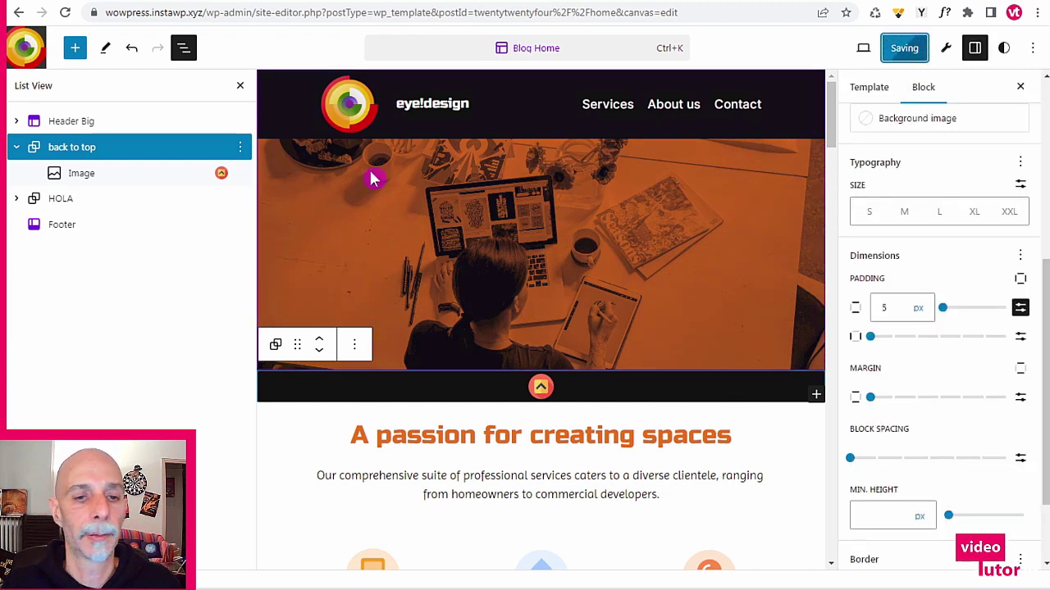
- Assign the HTML anchor "top" to the group inside the Header Big template part
left_click_drag(545, 390, 61, 123)
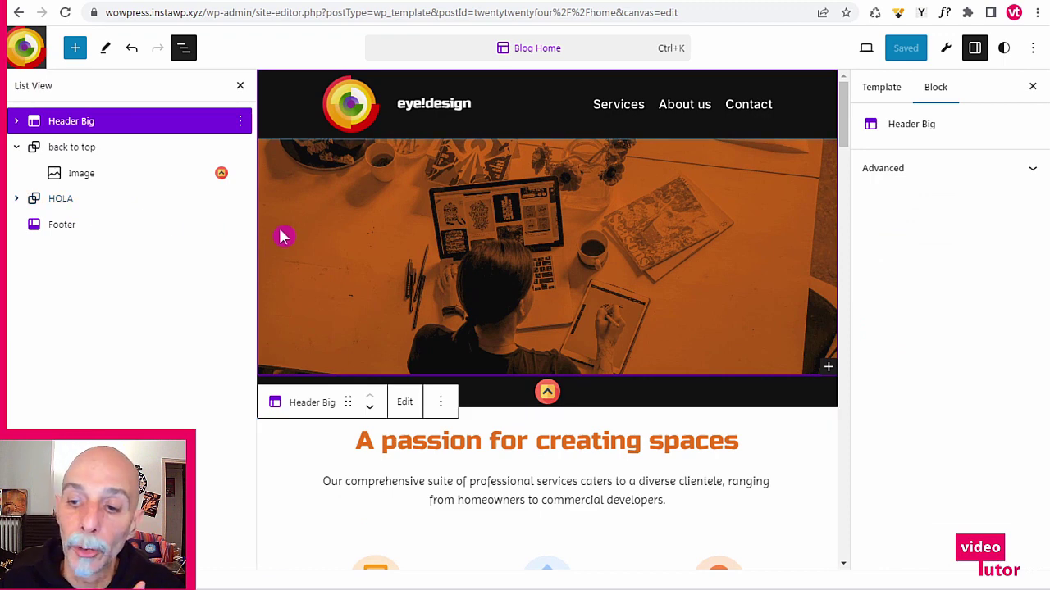
left_click(913, 168)
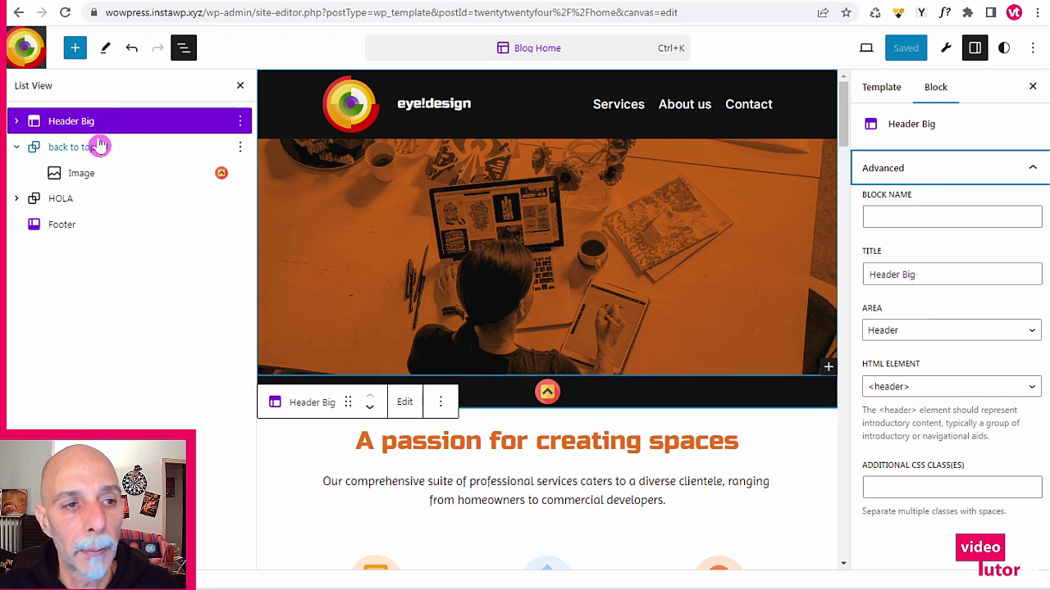
left_click(17, 123)
left_click(72, 147)
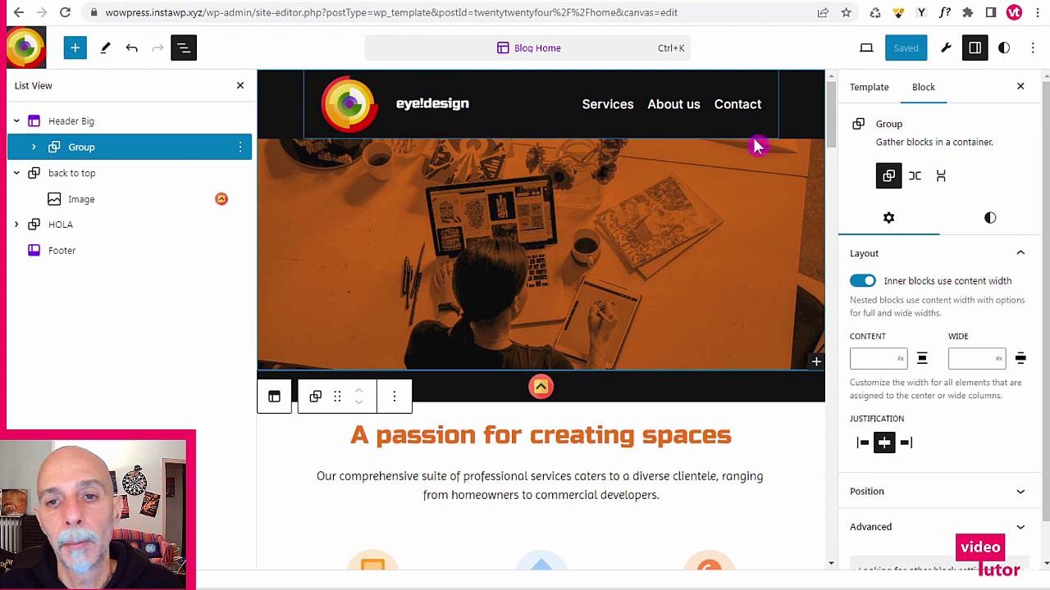
scroll(935, 303, "down", 1)
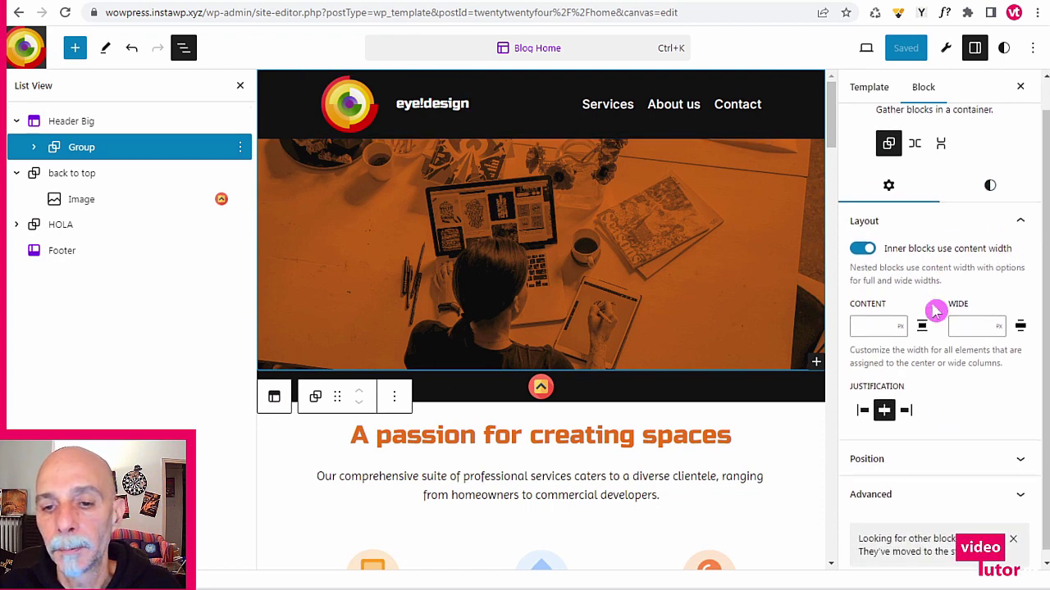
left_click(906, 488)
scroll(919, 345, "down", 5)
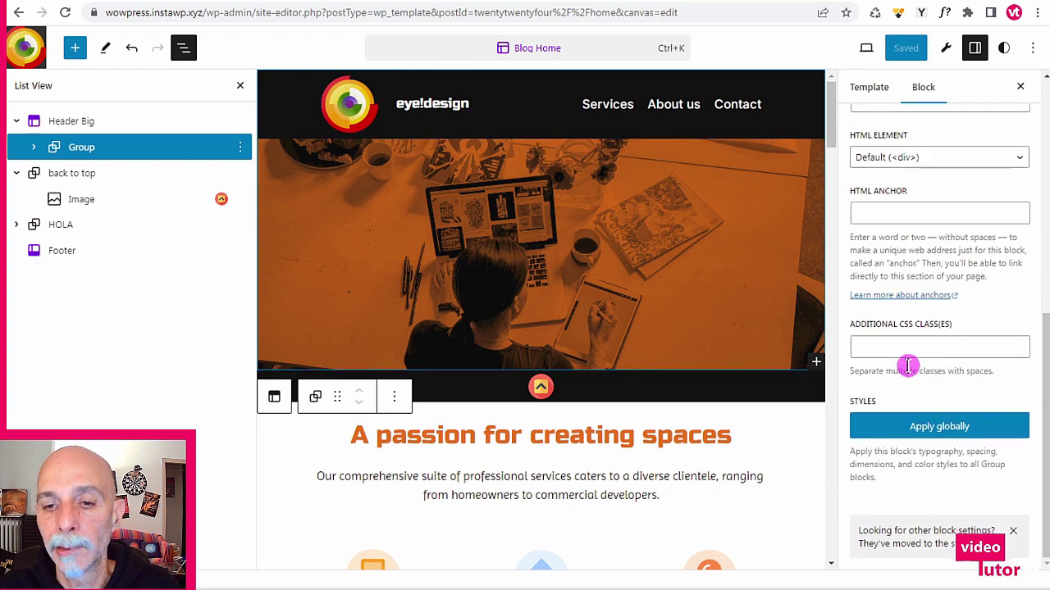
left_click(885, 213)
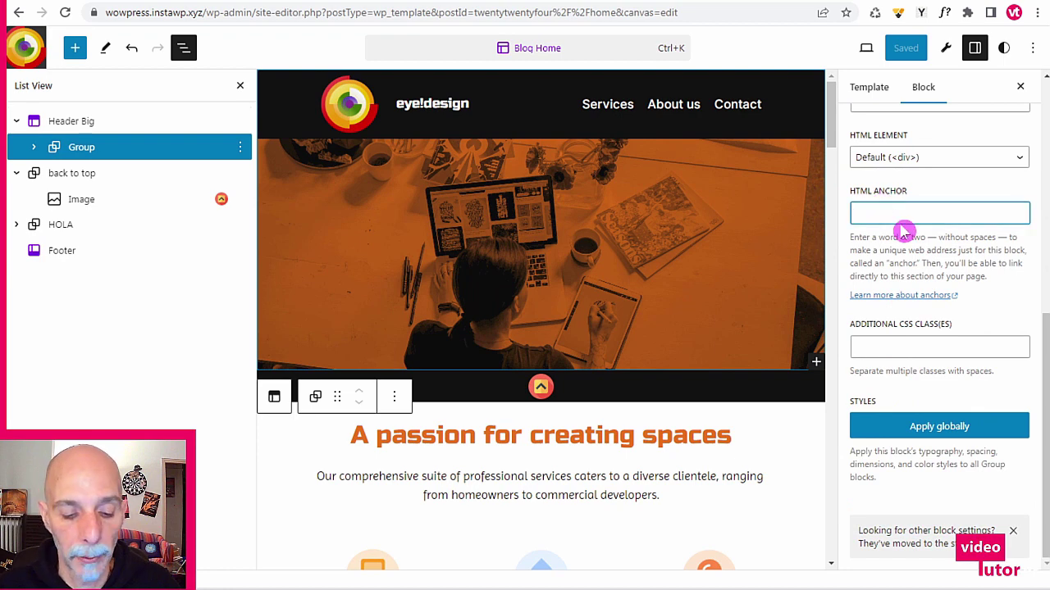
type("top")
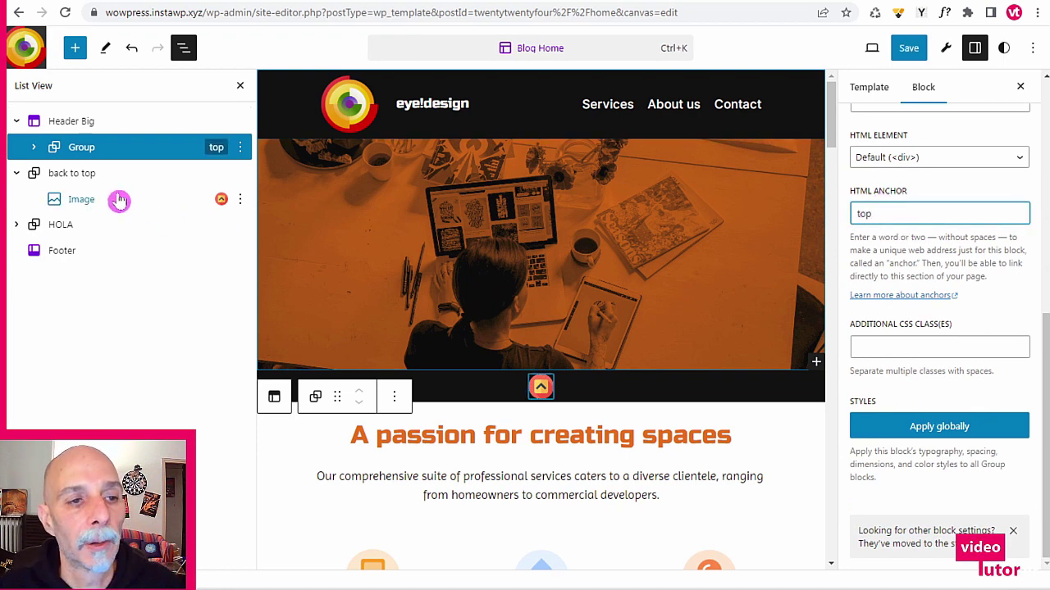
- Link the arrow image in the back to top group to #top and save both Blog Home and Header Big
left_click(117, 205)
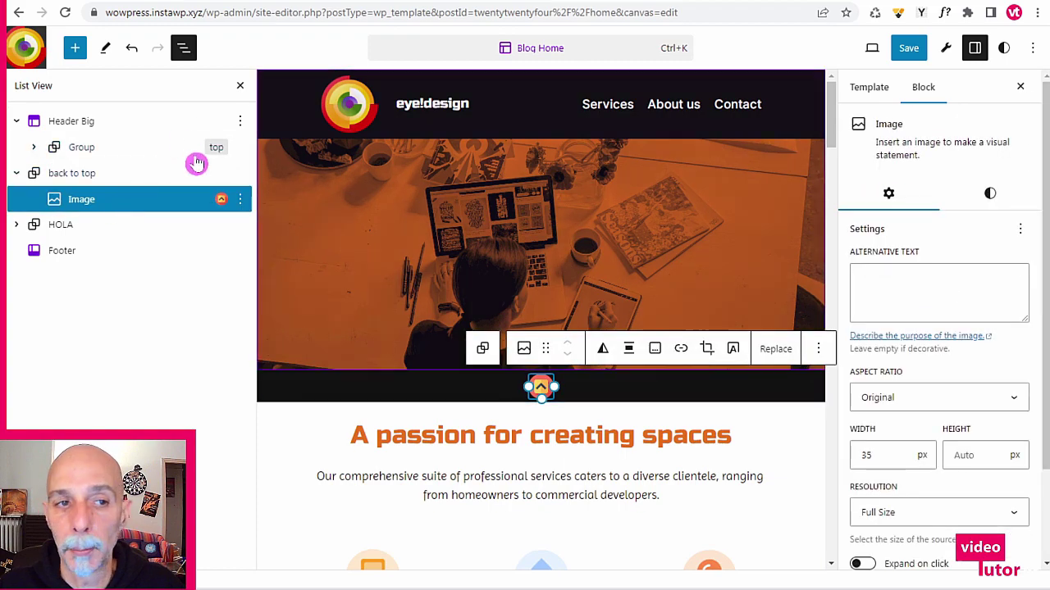
left_click(686, 351)
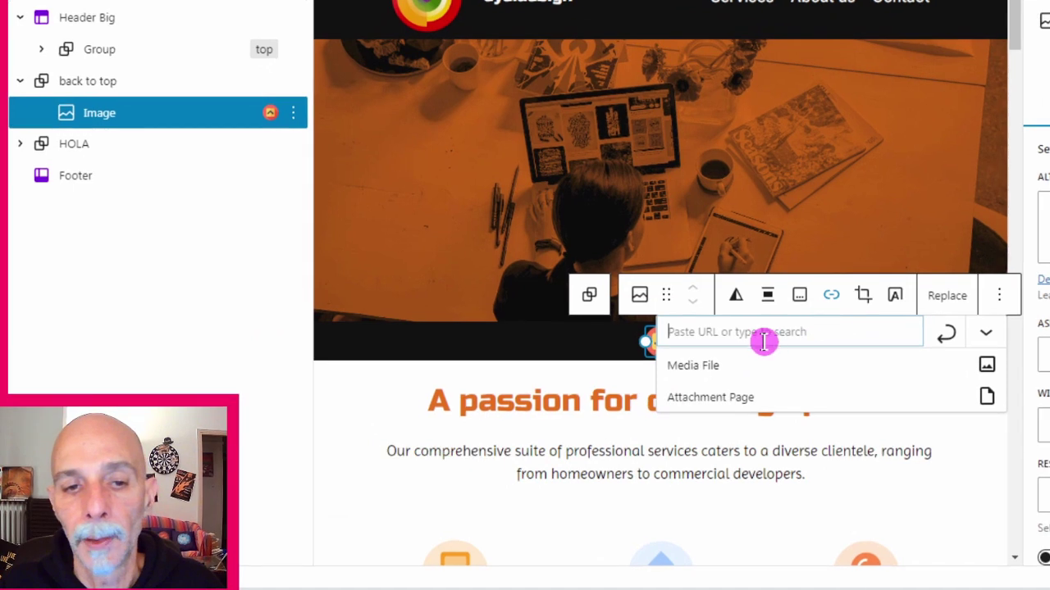
type("#top")
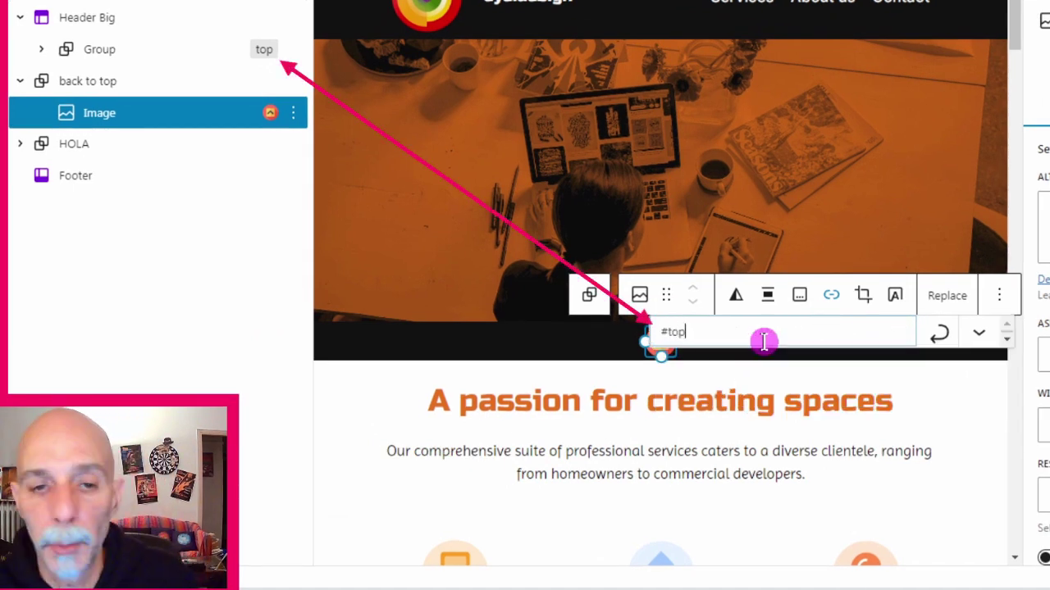
key("Return")
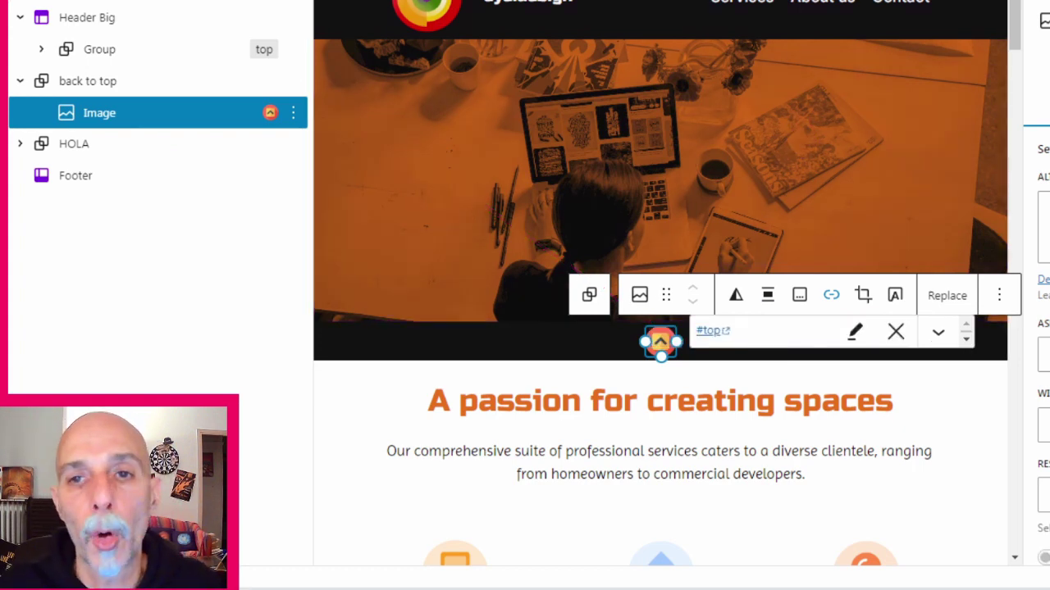
left_click(902, 48)
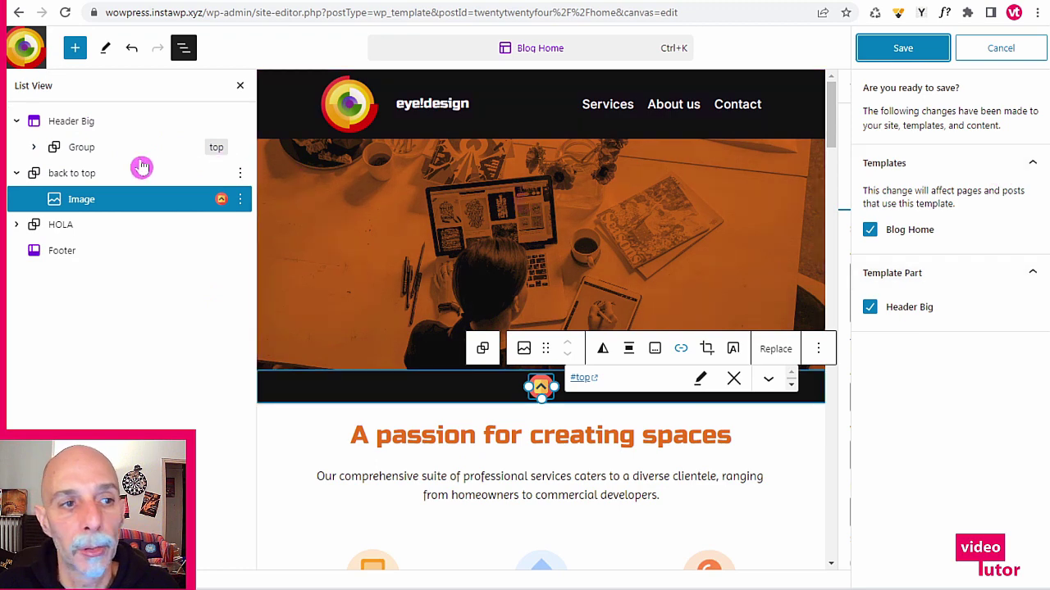
left_click(923, 56)
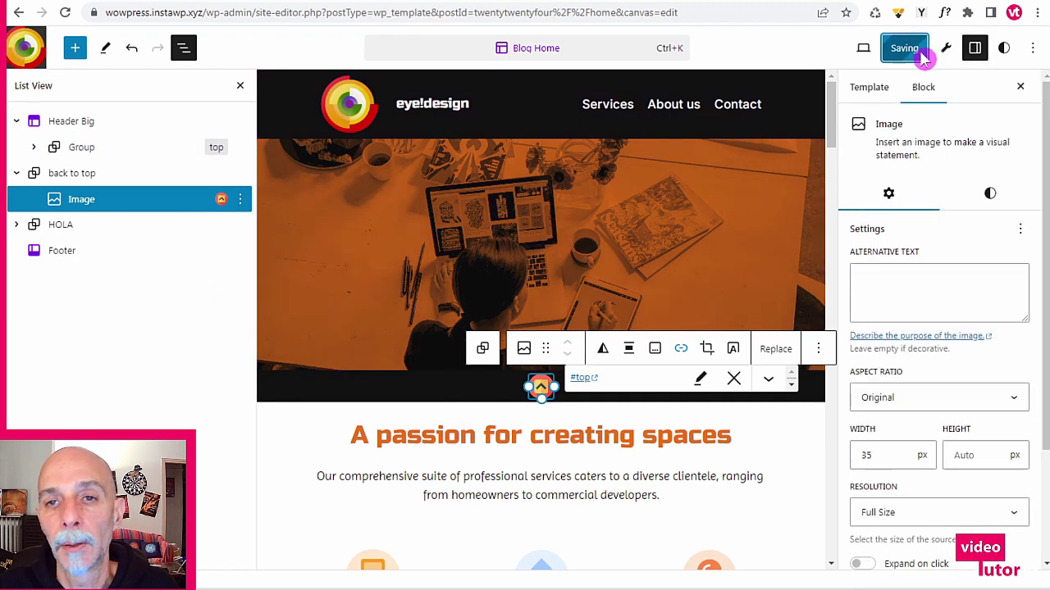
- Set the back to top group's position to Sticky and save the template
left_click(74, 174)
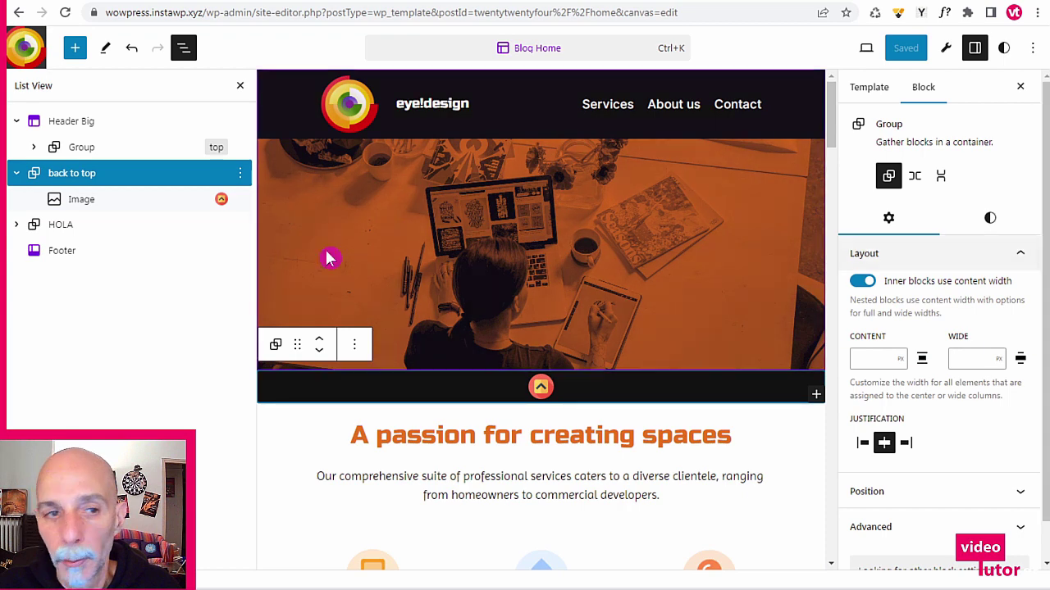
left_click(17, 173)
left_click(17, 123)
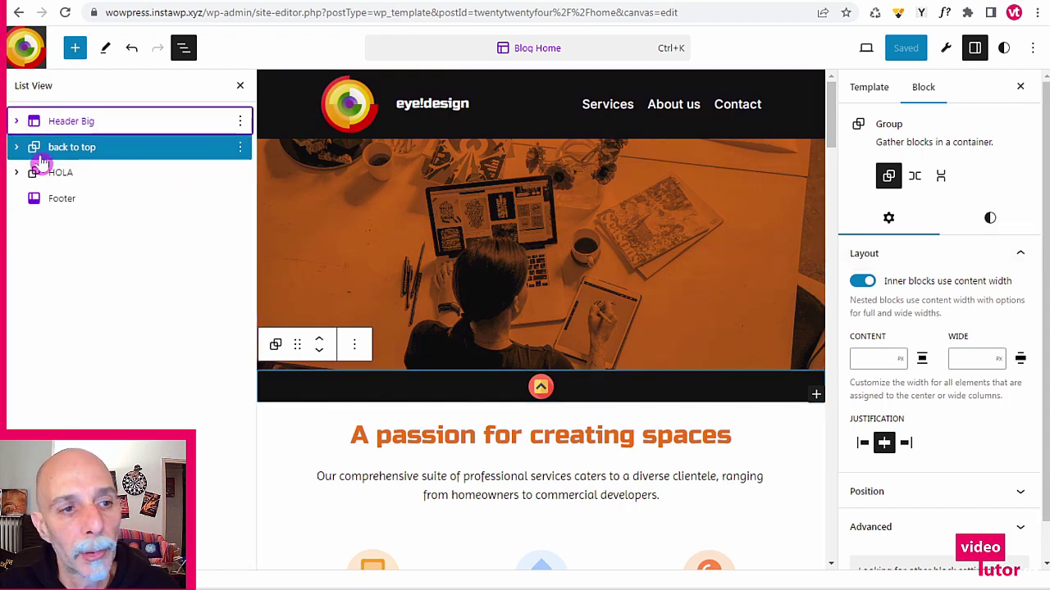
scroll(953, 280, "down", 1)
left_click(929, 457)
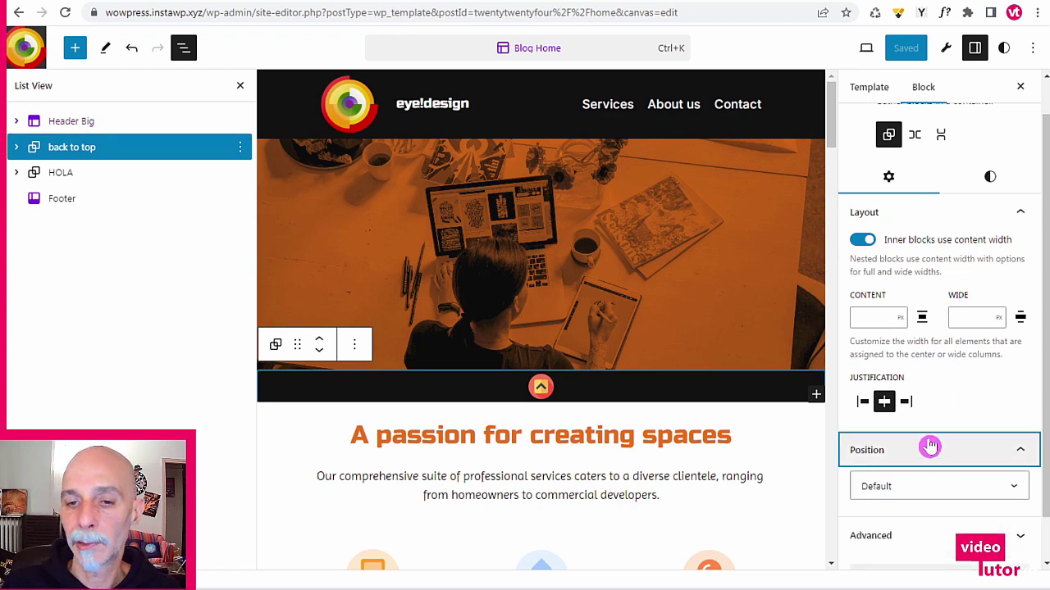
left_click(921, 441)
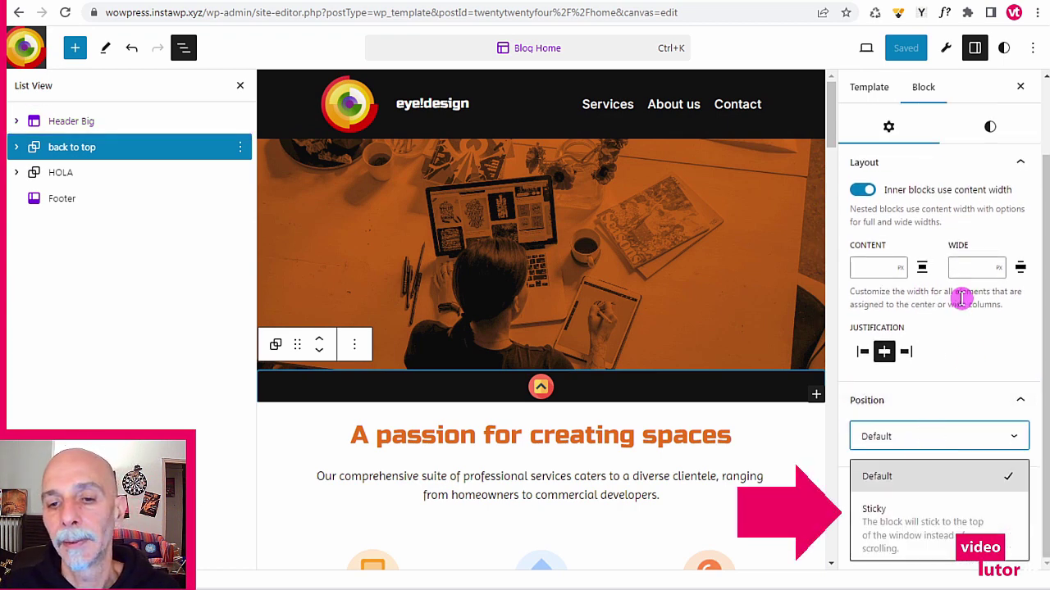
left_click(992, 514)
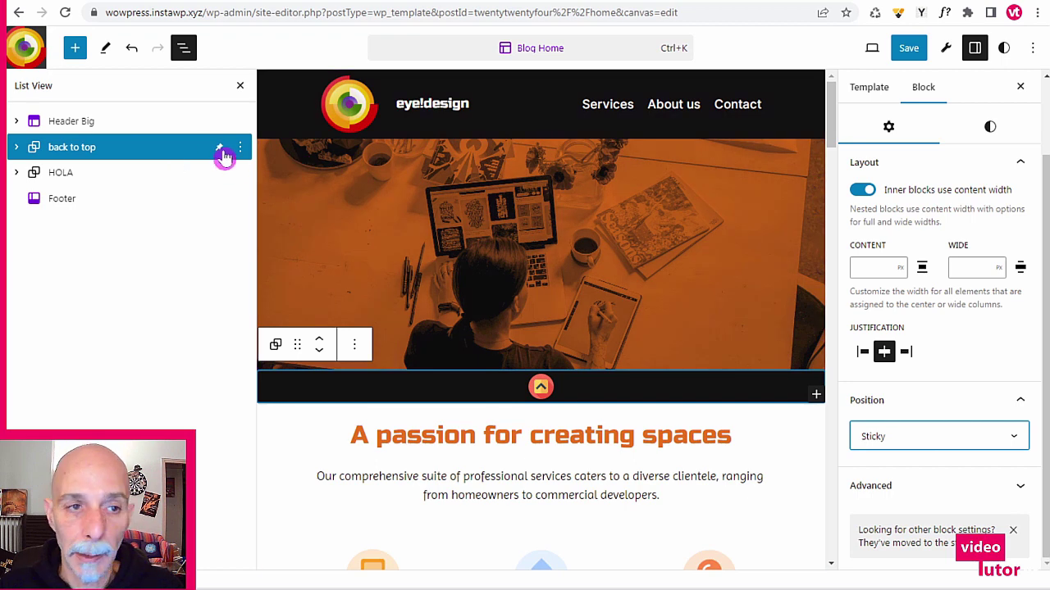
left_click(910, 49)
left_click(921, 49)
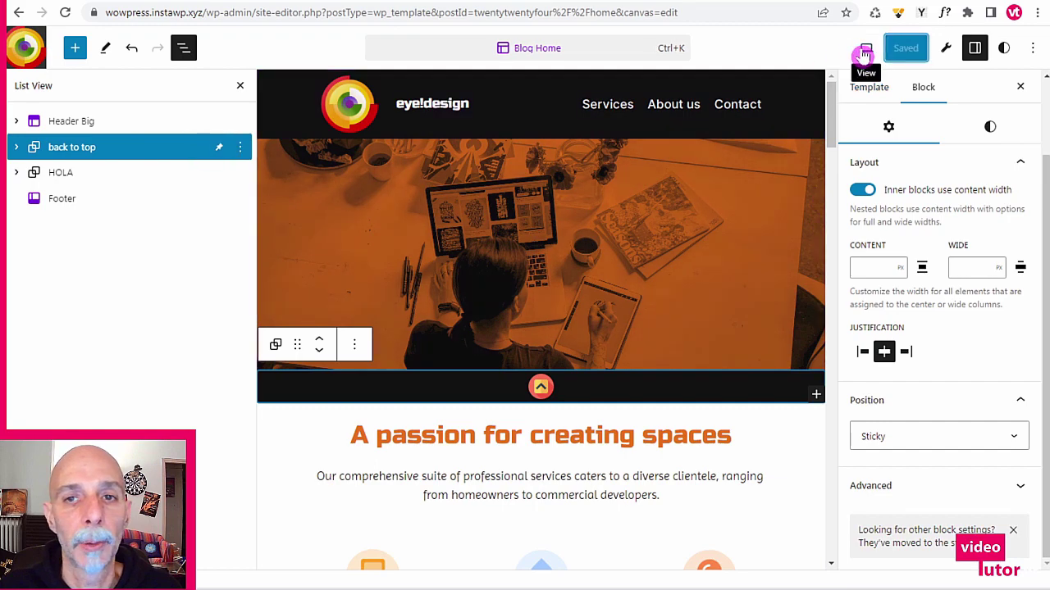
- Open the live site and examine how the back to top bar behaves while scrolling through the home page sections
left_click(863, 55)
left_click(804, 178)
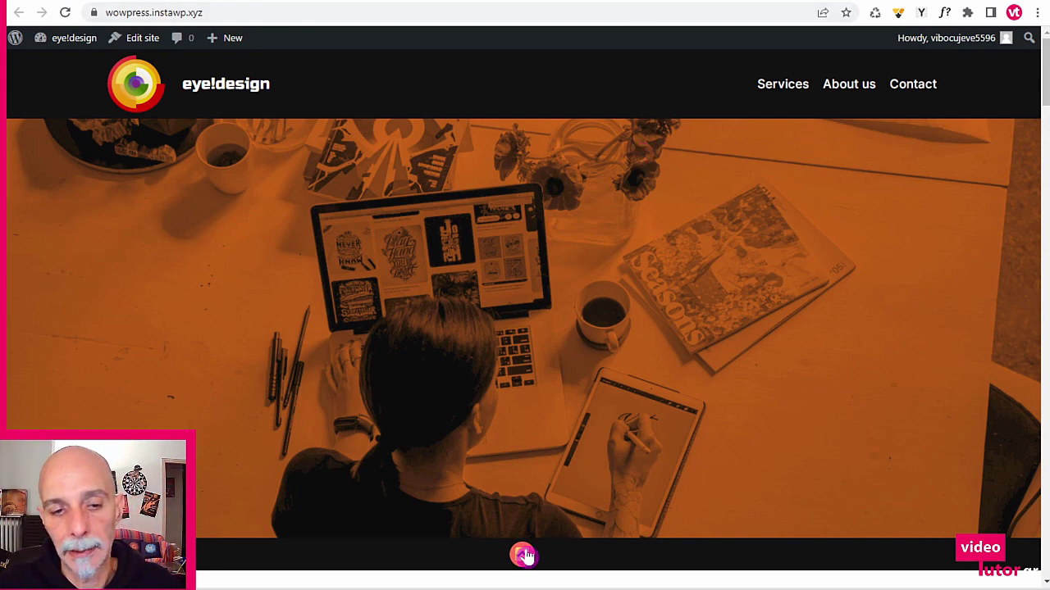
scroll(603, 353, "down", 2)
scroll(602, 352, "up", 2)
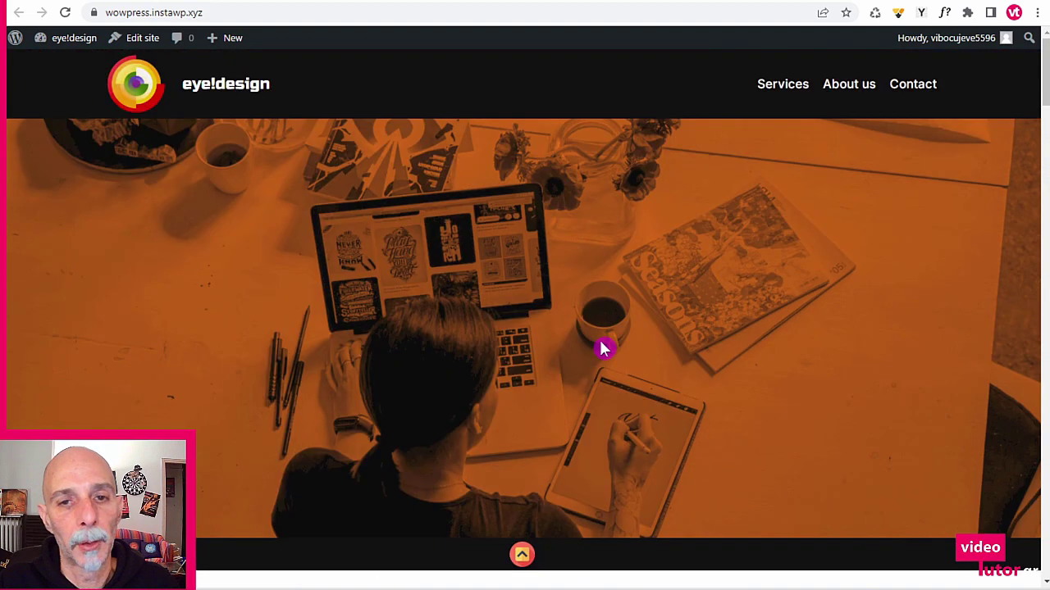
scroll(615, 243, "down", 5)
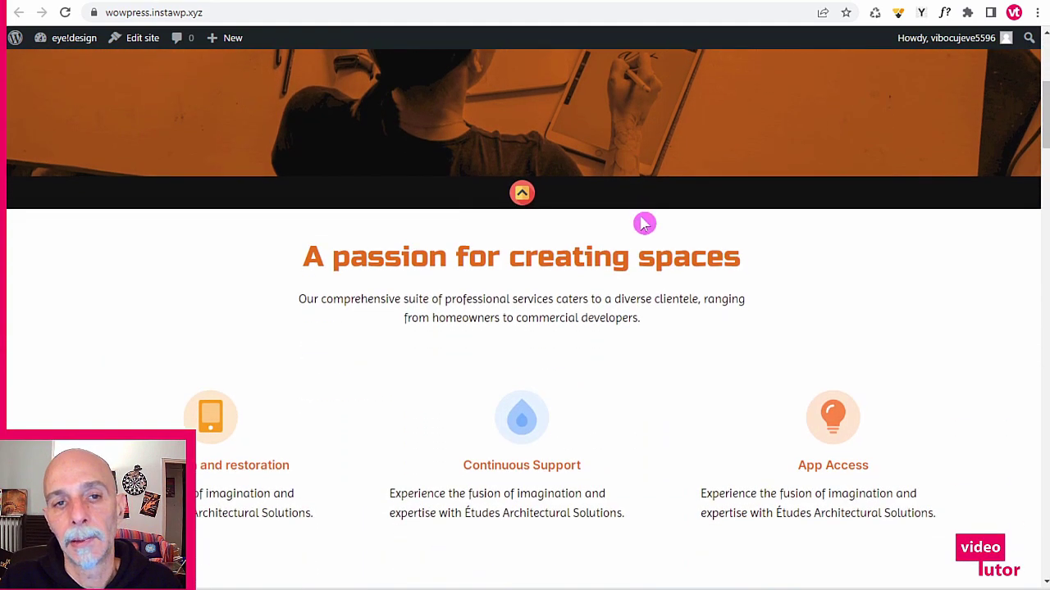
scroll(642, 221, "down", 1)
scroll(656, 197, "down", 1)
scroll(661, 208, "up", 4)
scroll(662, 215, "down", 4)
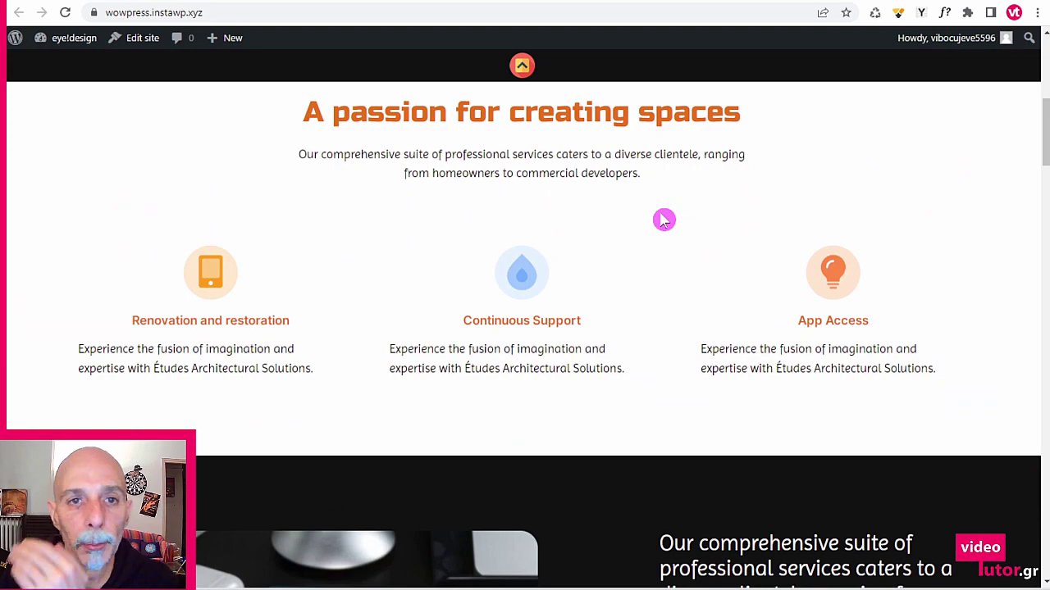
scroll(664, 219, "down", 3)
scroll(664, 226, "down", 3)
scroll(662, 225, "up", 5)
scroll(666, 232, "down", 3)
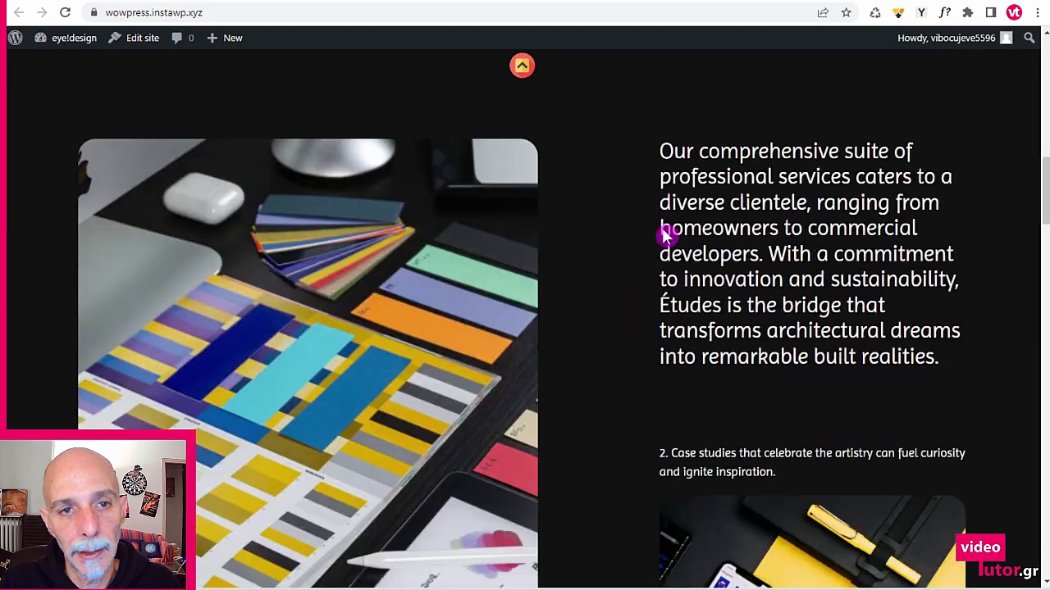
- Test the back-to-top arrow from mid-page and again after following the About us link in the header
left_click(522, 68)
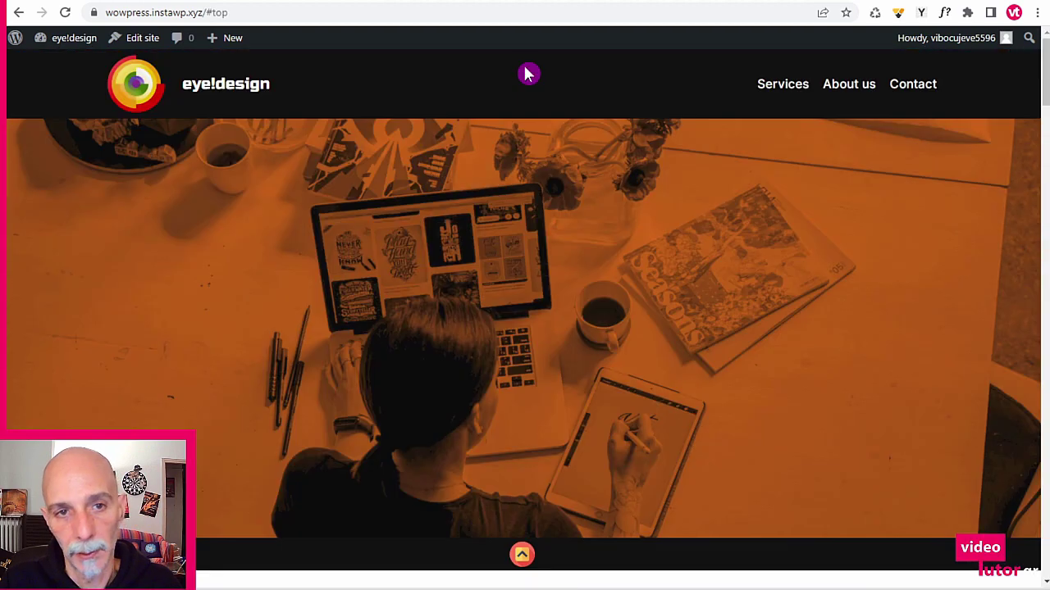
left_click(845, 85)
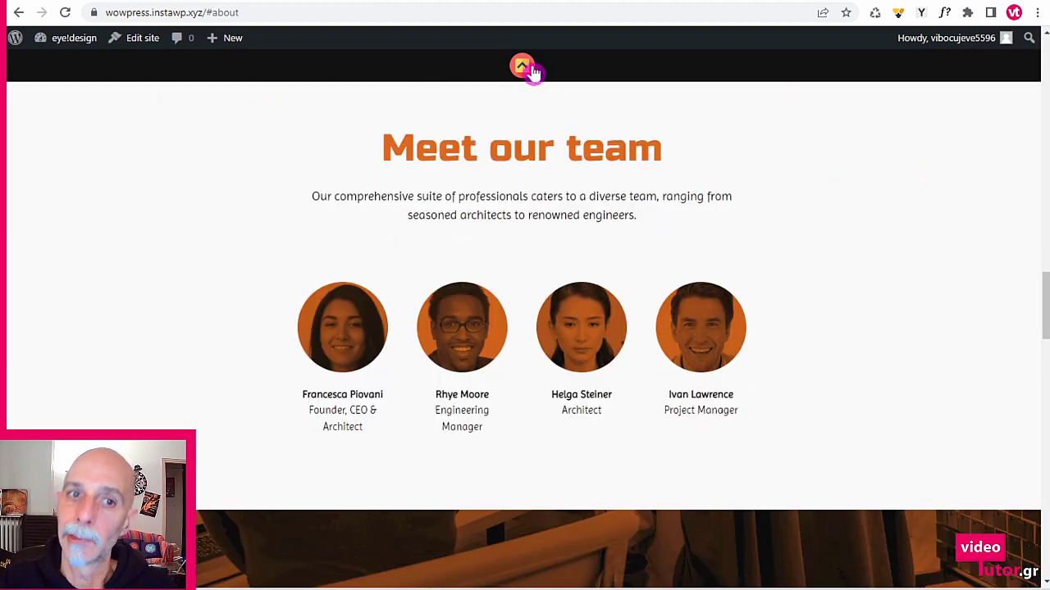
left_click(522, 69)
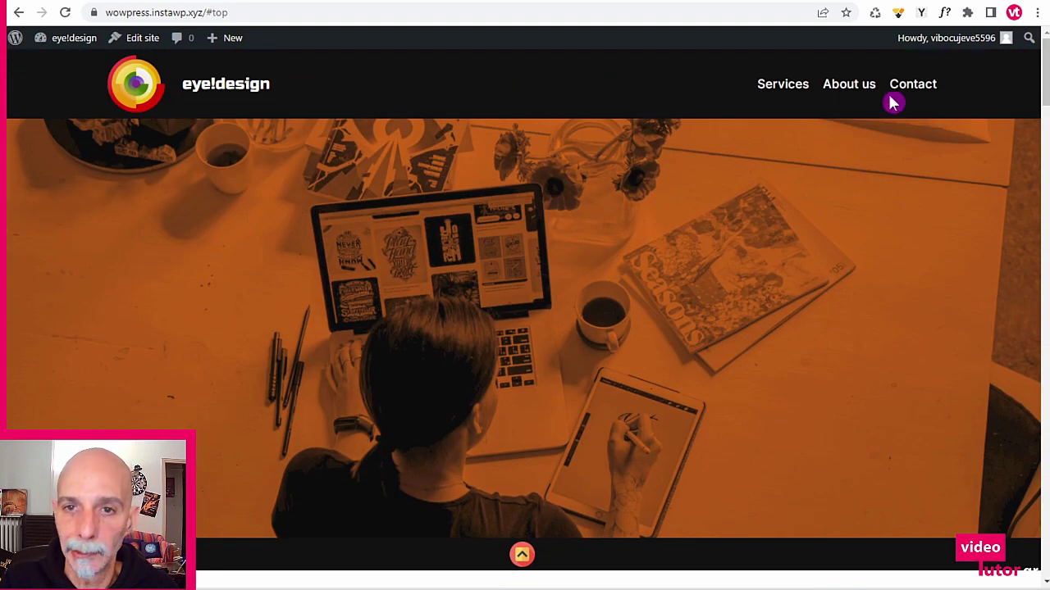
- Test the header's Contact and Services links on the live site, returning with the back-to-top arrow after each one
left_click(910, 85)
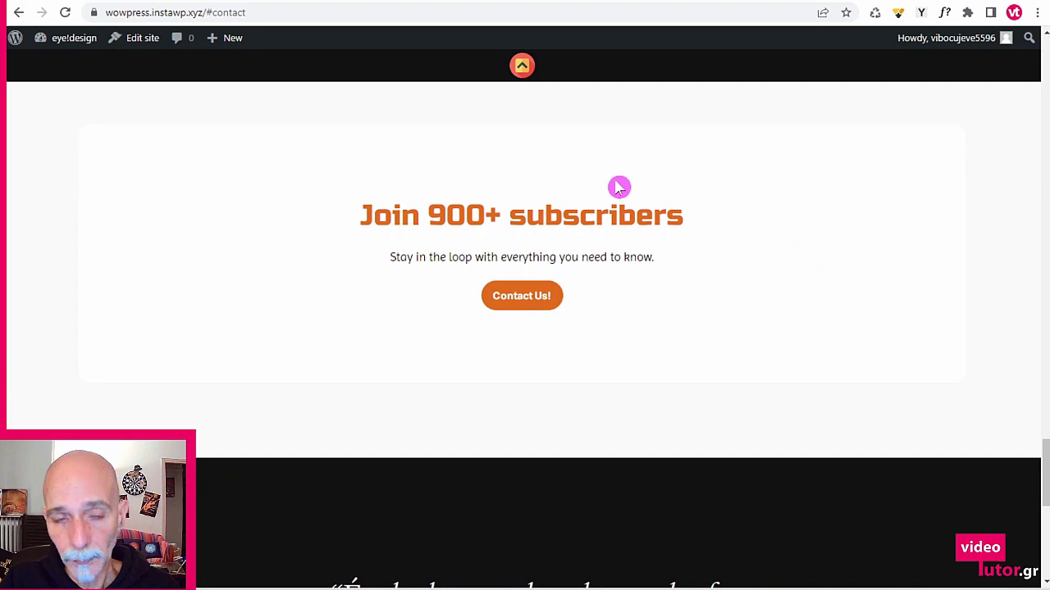
left_click(529, 75)
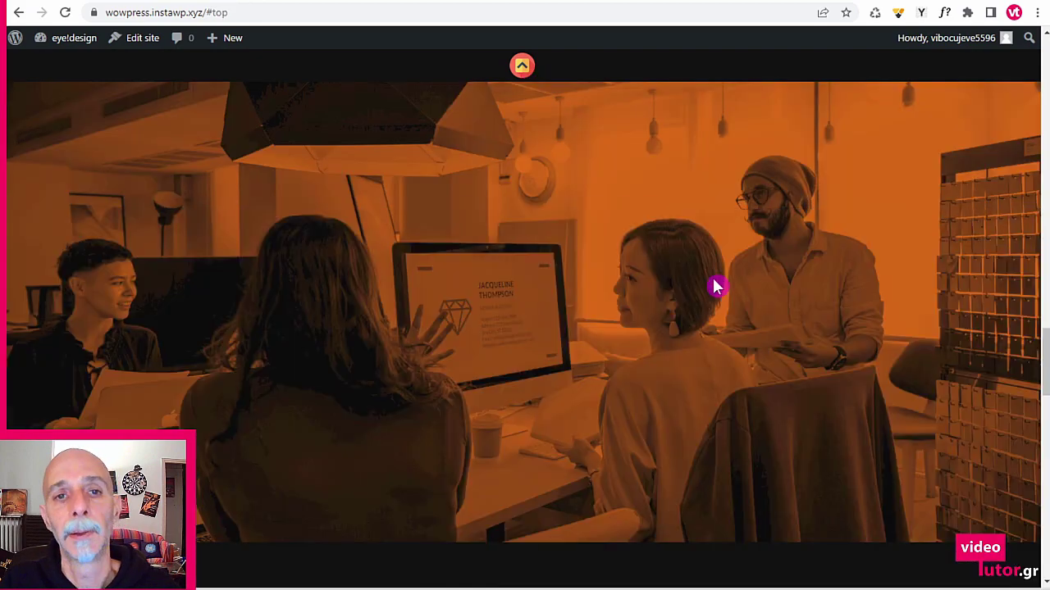
left_click(773, 91)
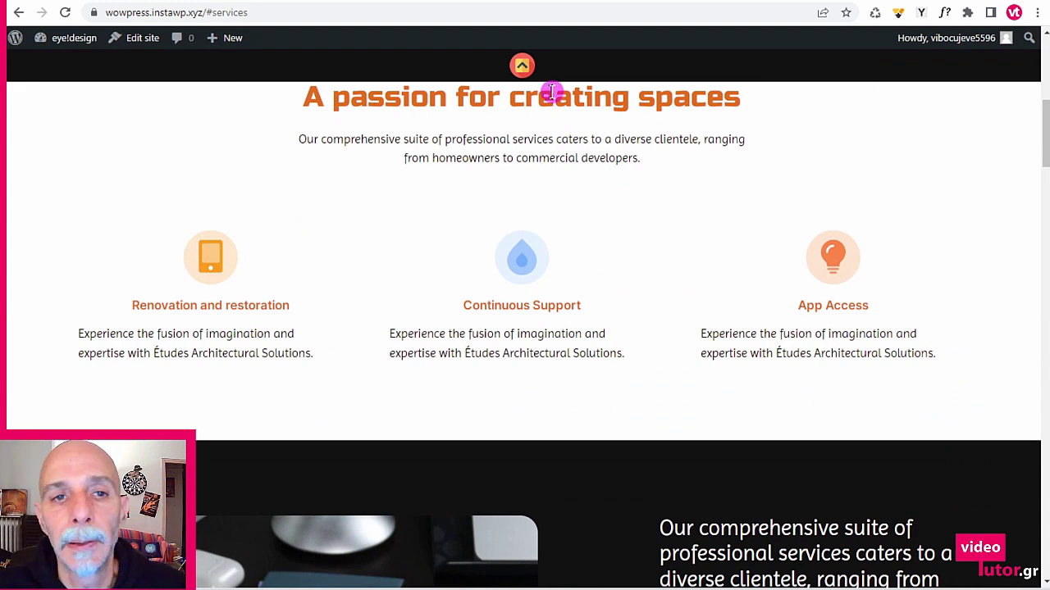
left_click(525, 68)
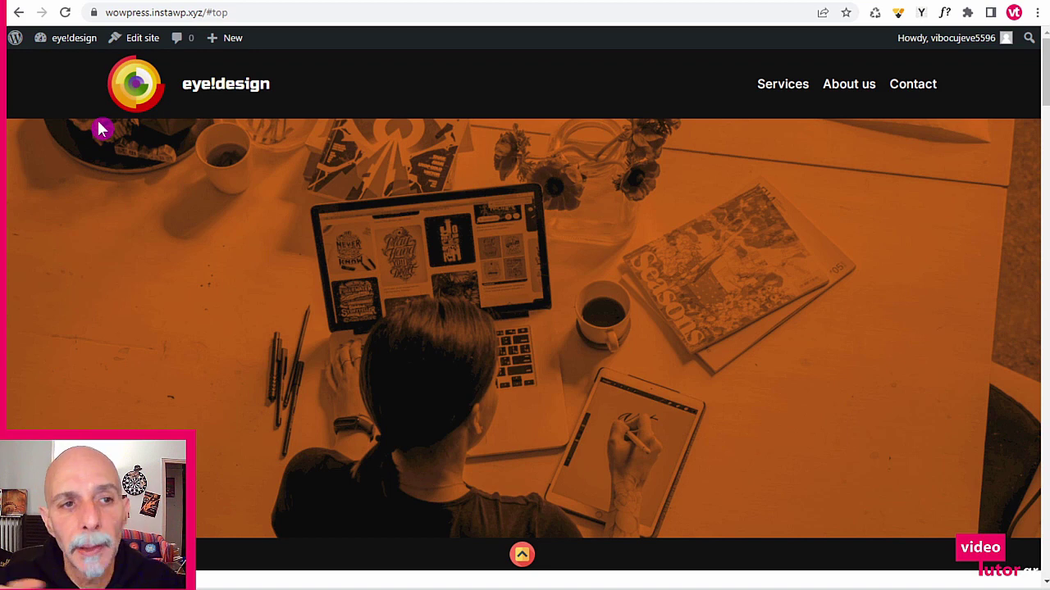
scroll(951, 88, "down", 1)
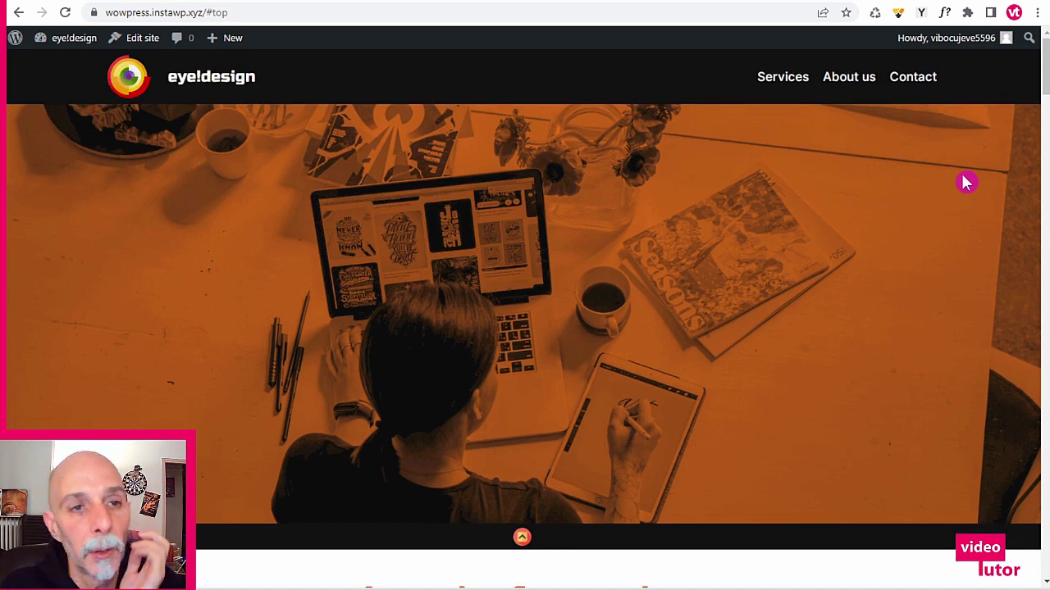
left_click_drag(1044, 90, 1045, 66)
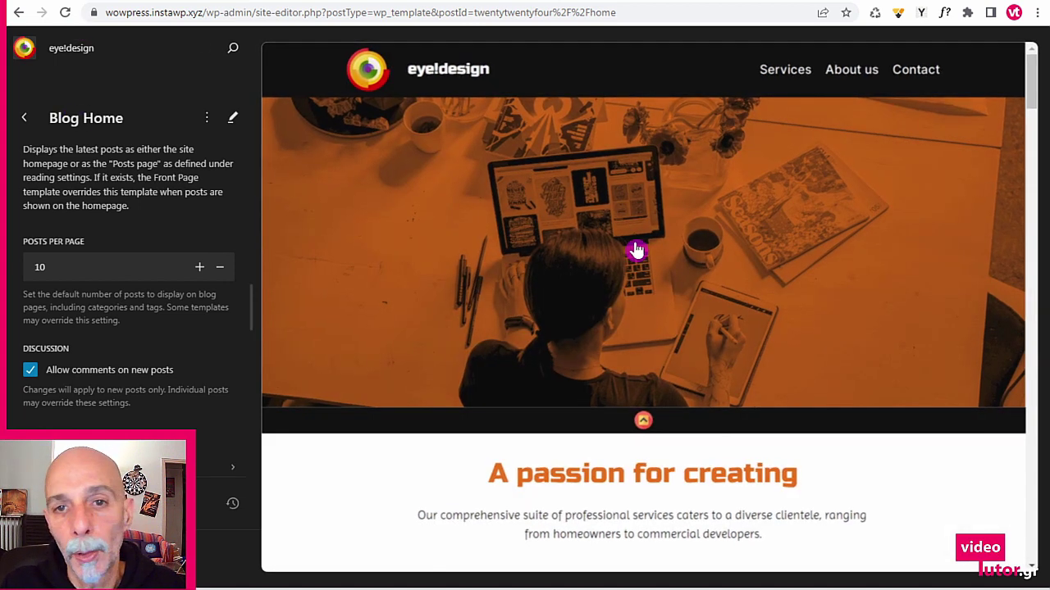
- Open the Blog Home template for editing and add a Social Icons block to the end of the header navigation menu
left_click(816, 80)
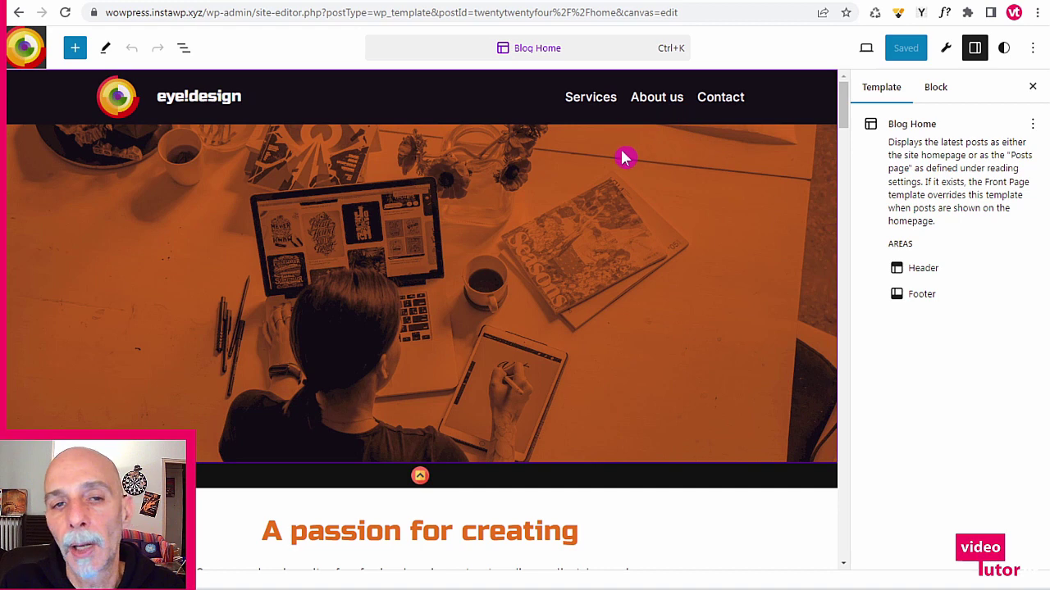
left_click(642, 262)
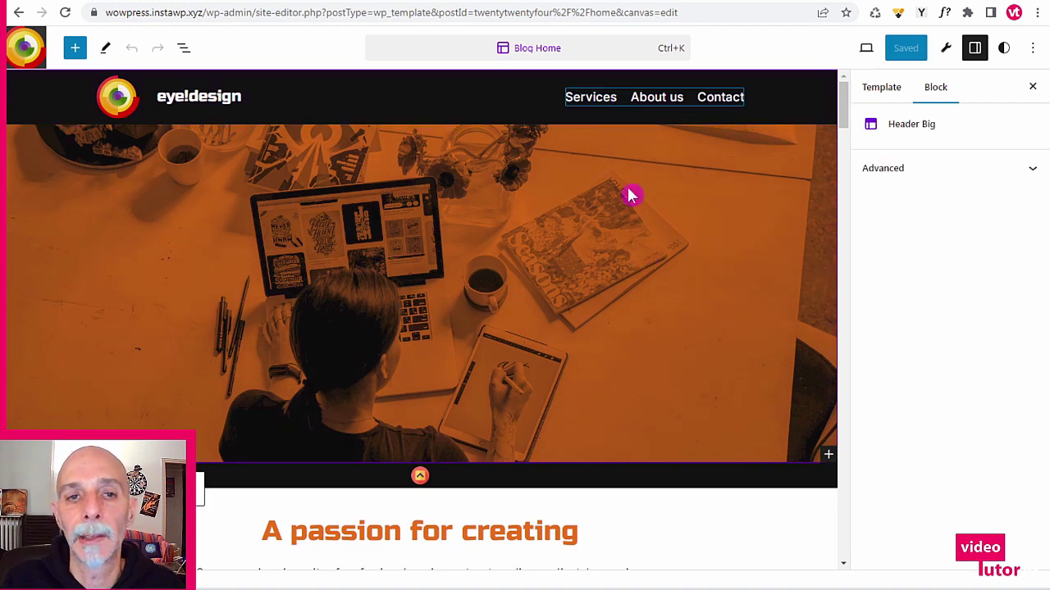
left_click(616, 150)
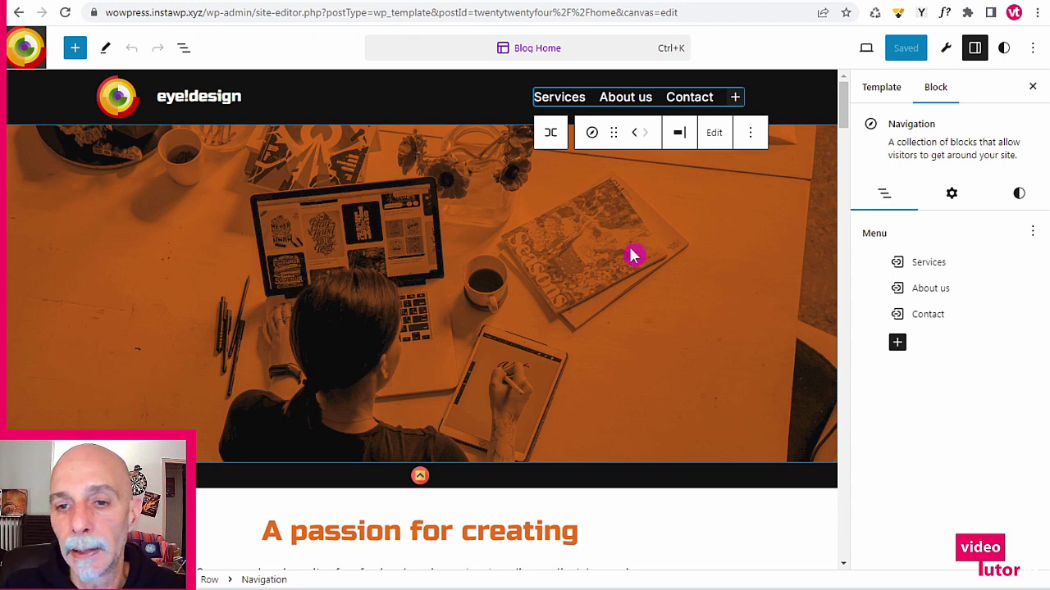
left_click(896, 348)
left_click(898, 347)
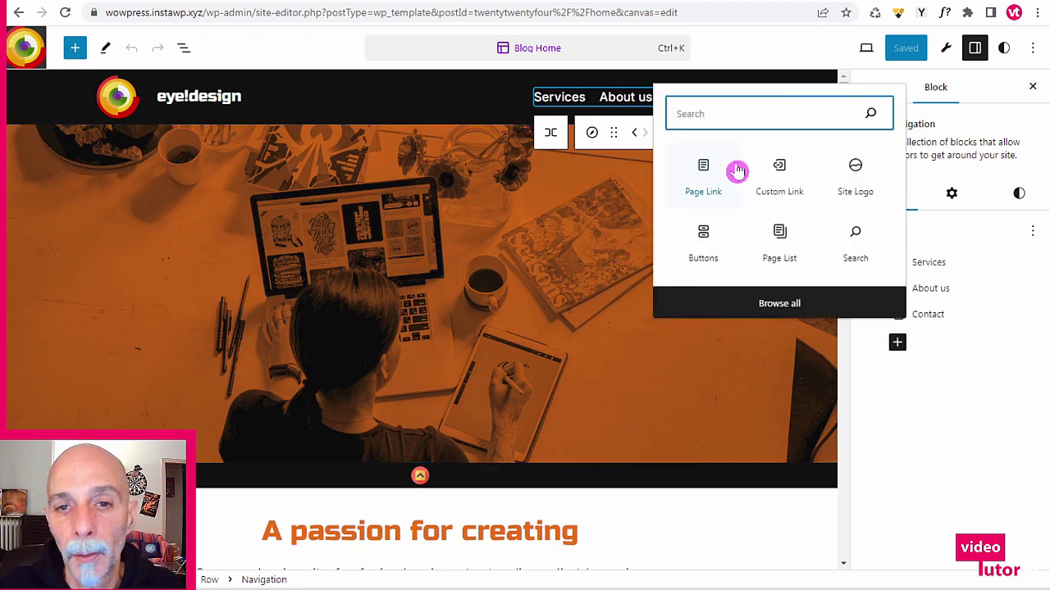
type("soc")
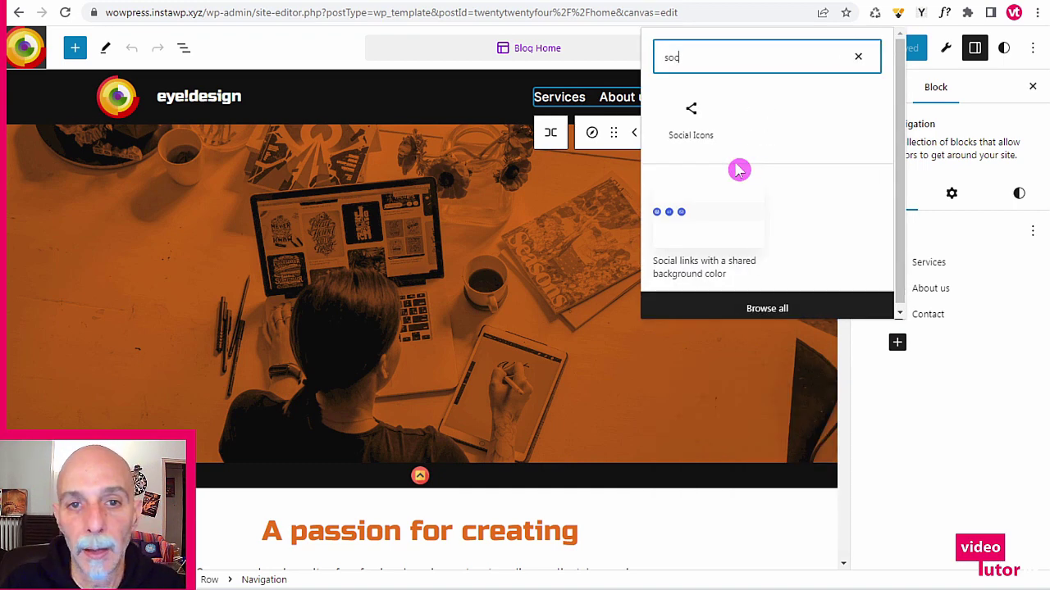
left_click(694, 130)
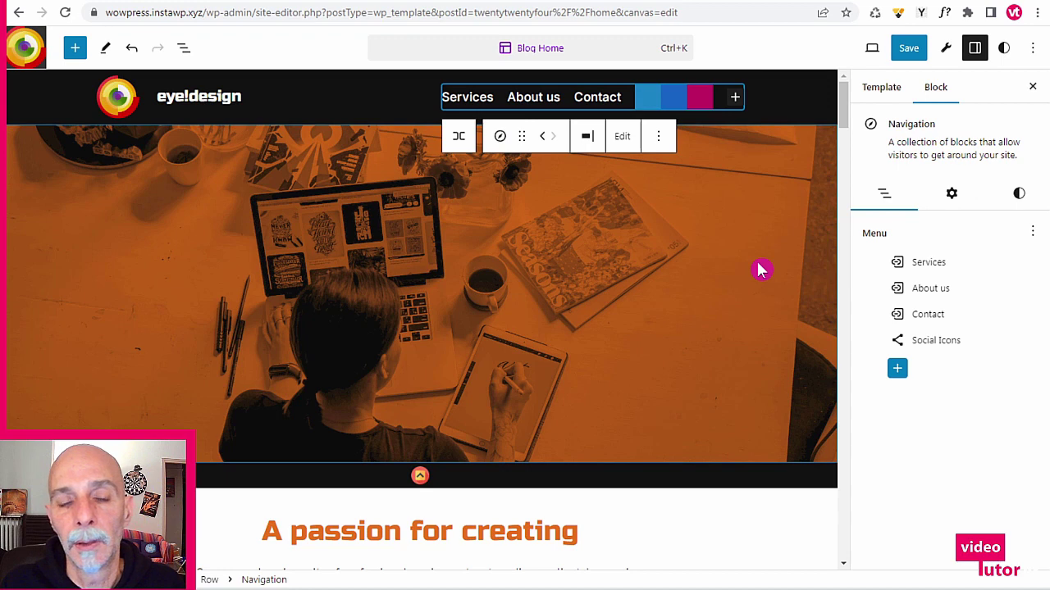
- Add a LinkedIn icon to the Social Icons block in the header navigation
left_click(735, 98)
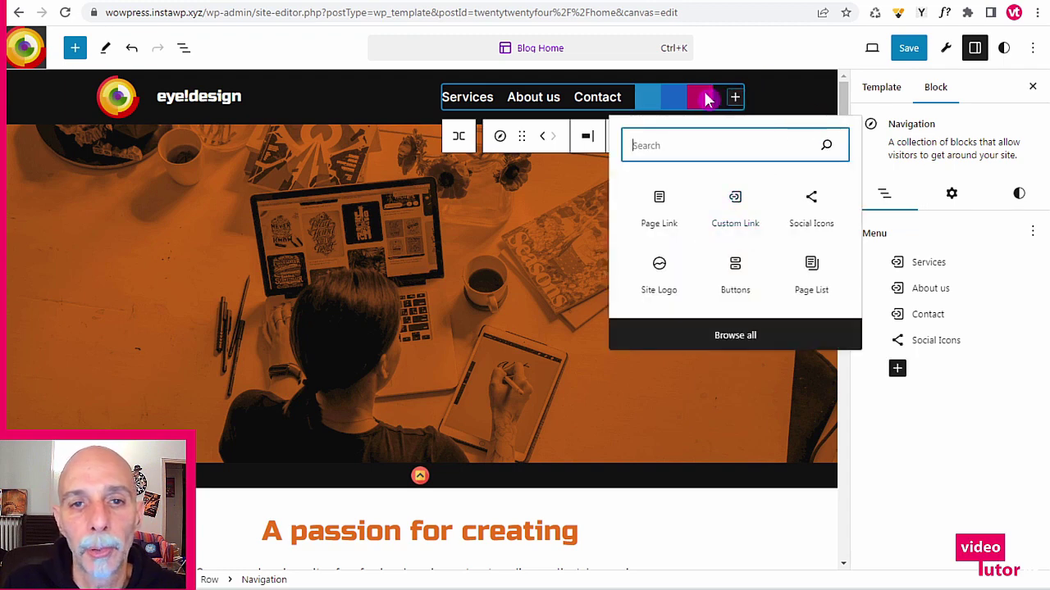
left_click(656, 113)
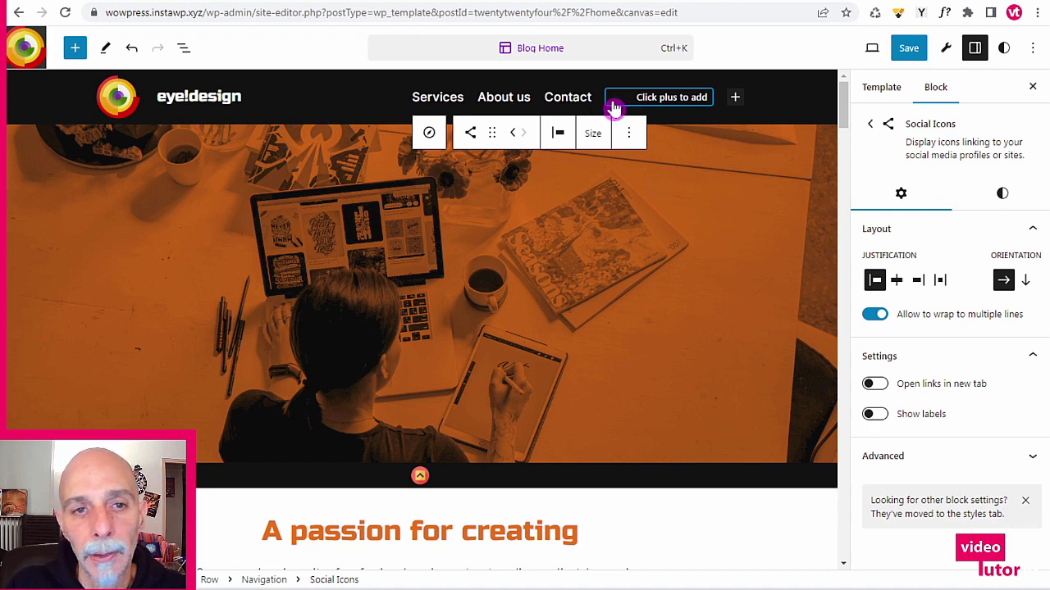
left_click(614, 107)
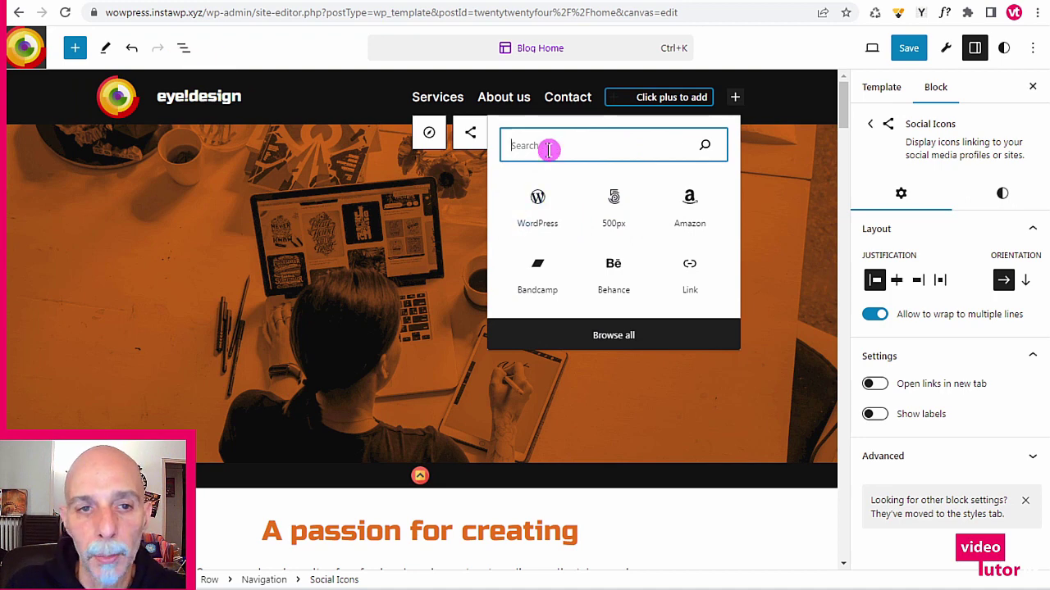
type("lin")
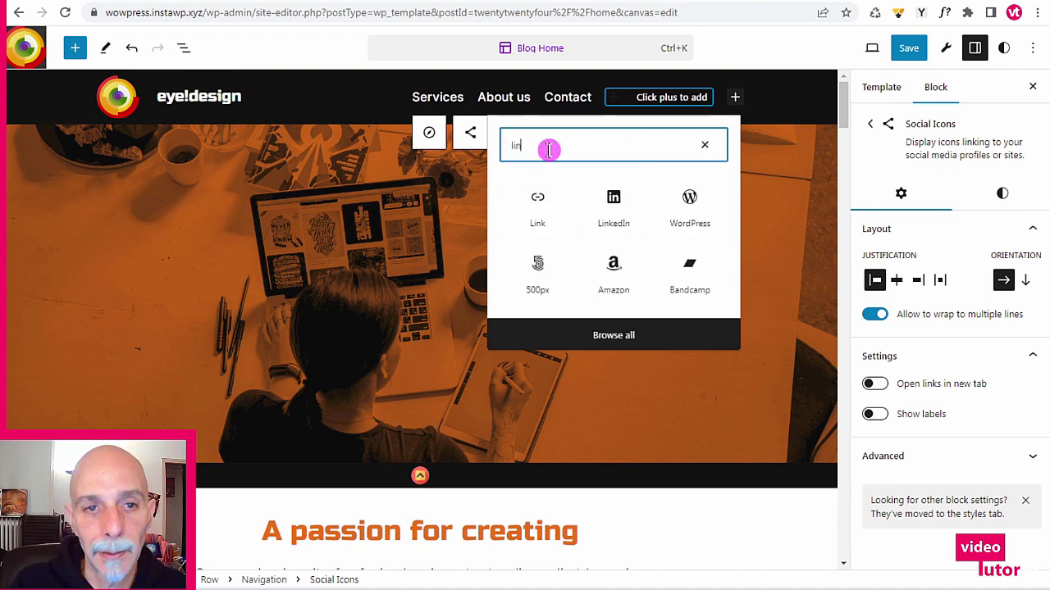
left_click(620, 205)
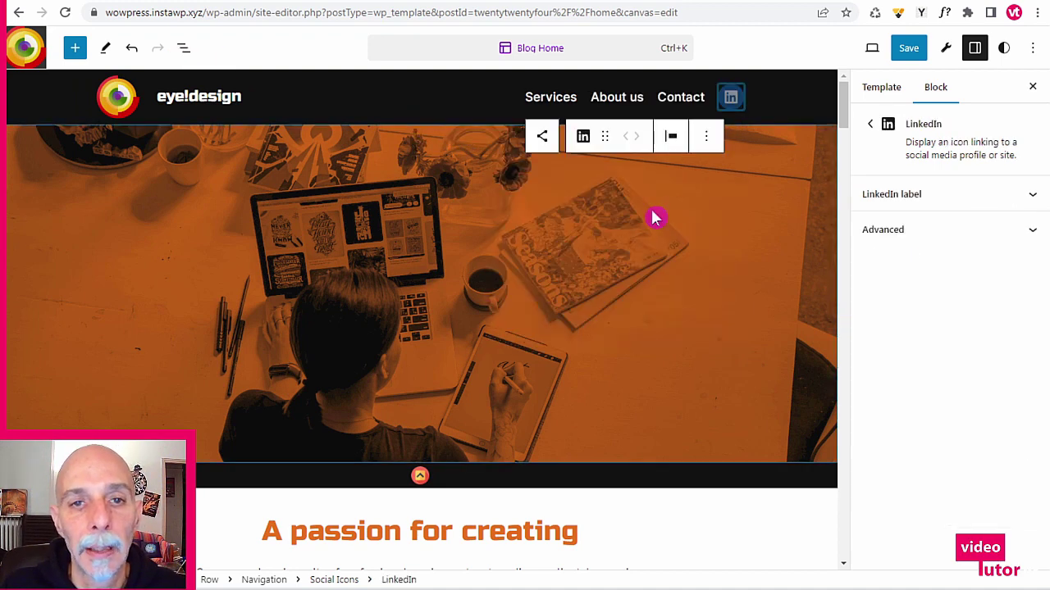
- Set the LinkedIn icon's link address to the placeholder #
left_click(732, 99)
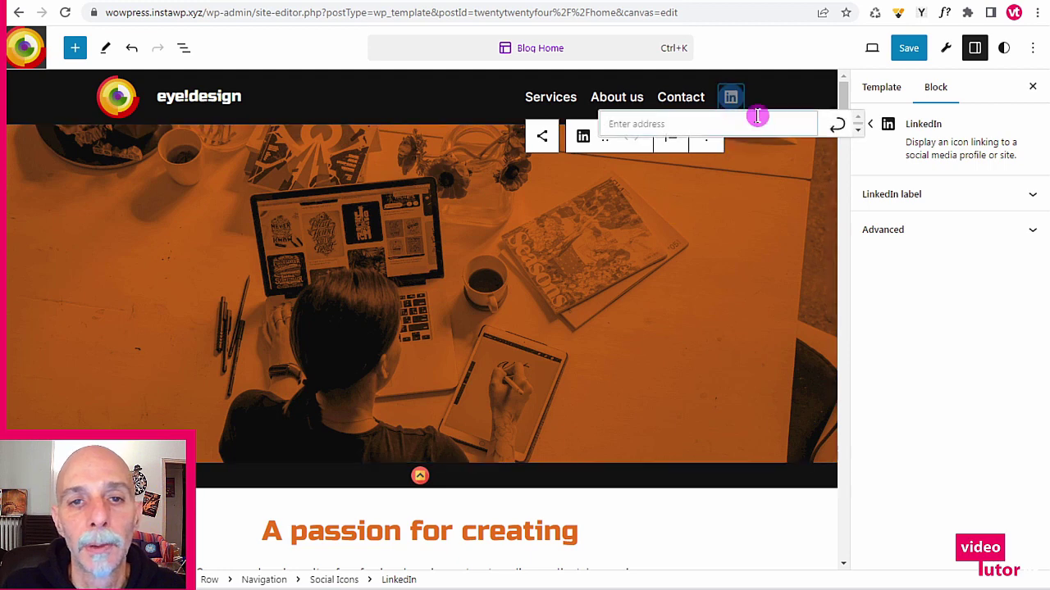
left_click(762, 109)
left_click(740, 106)
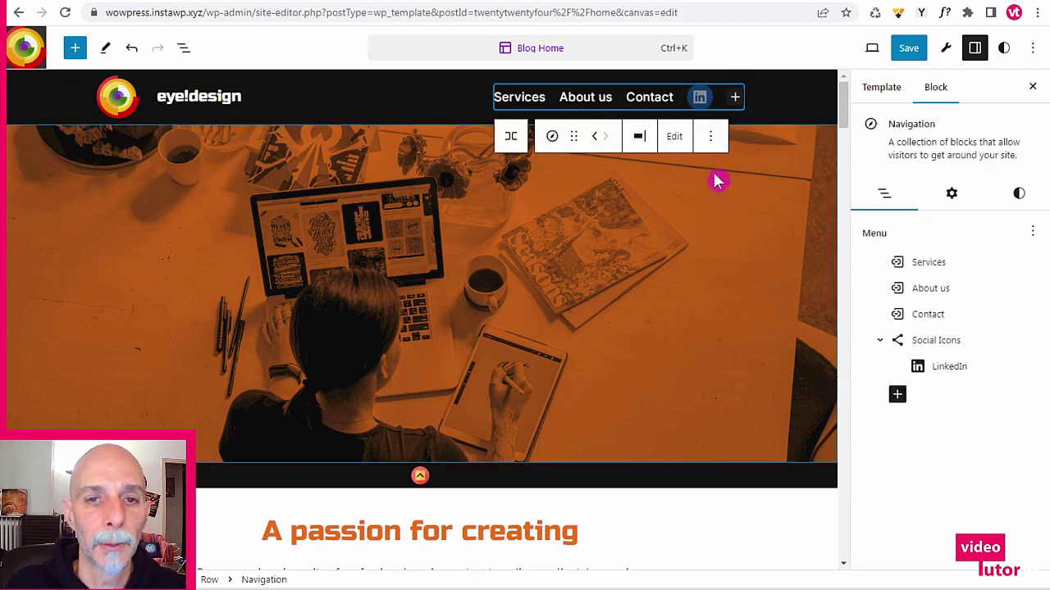
left_click(699, 100)
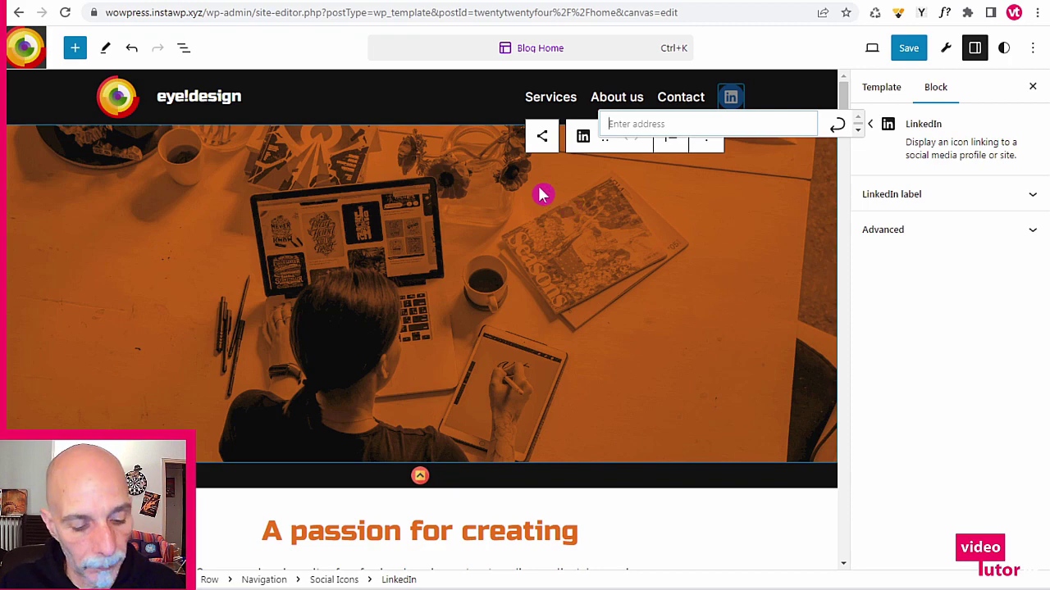
type("#")
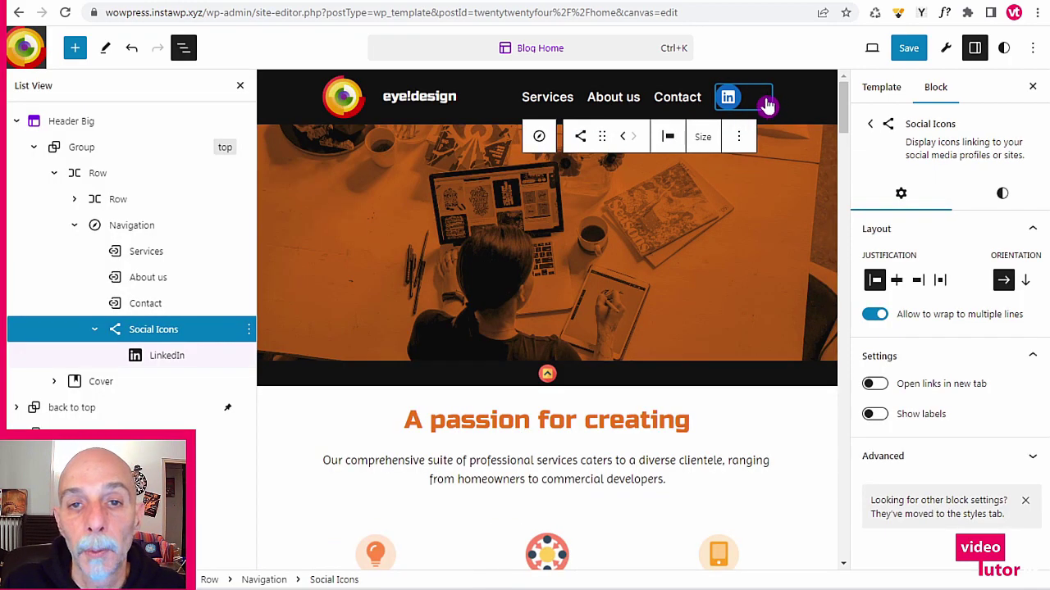
- Add a Behance icon after the LinkedIn icon in the Social Icons block
left_click(766, 103)
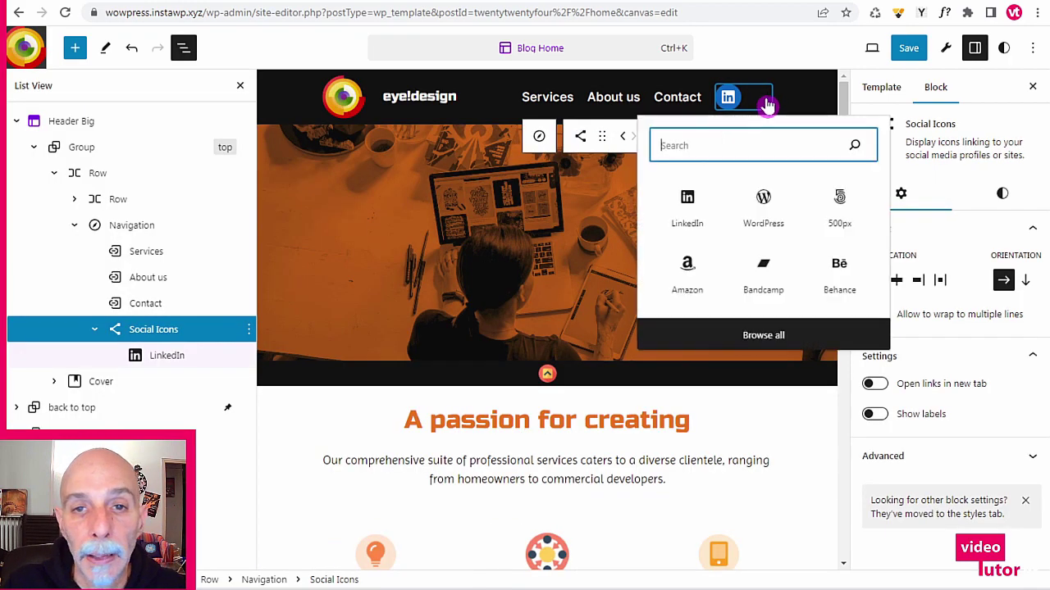
type("be")
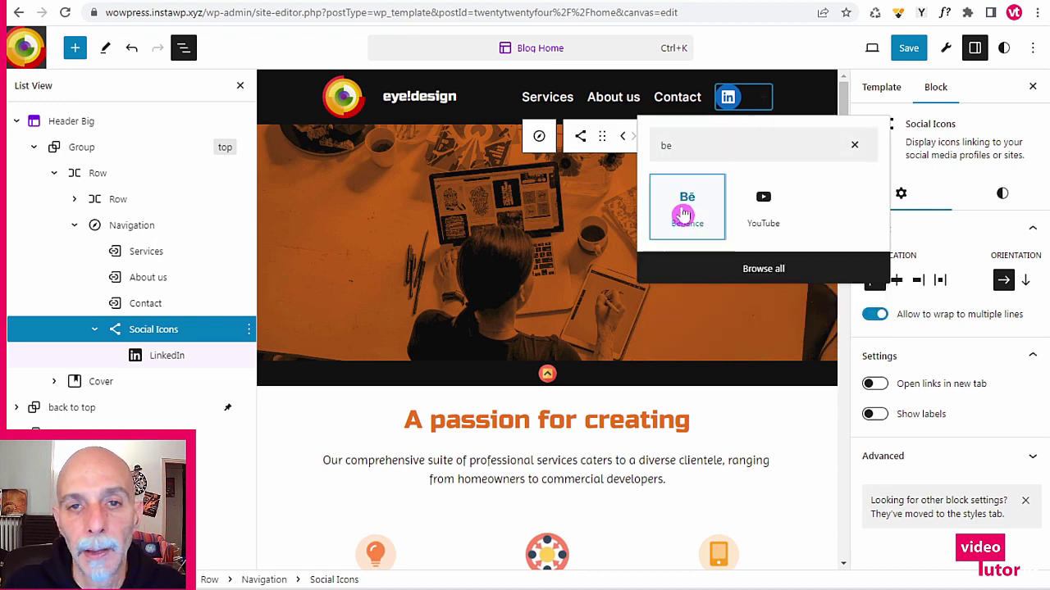
left_click(686, 209)
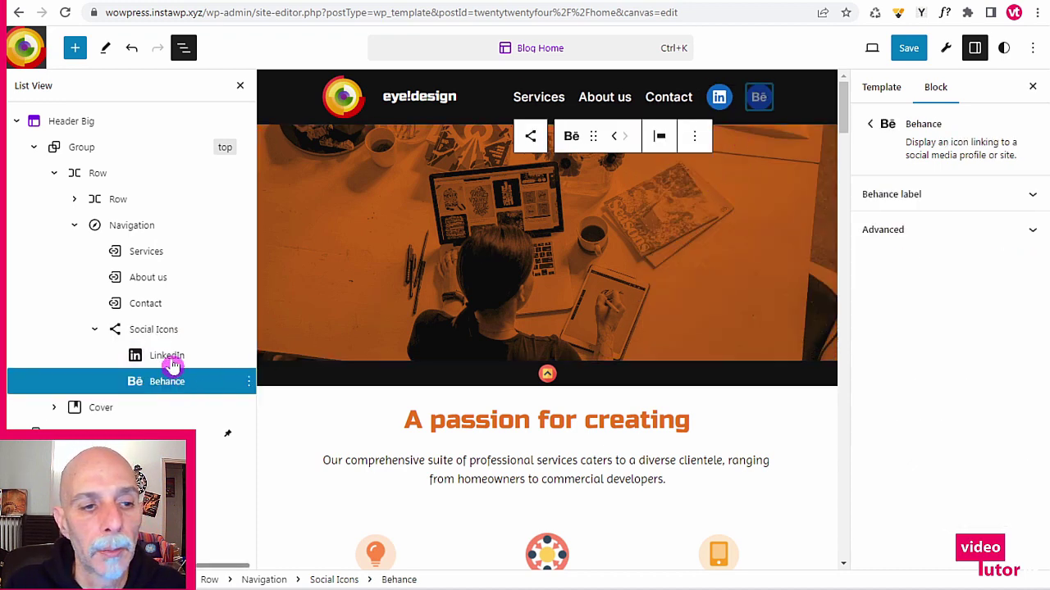
- Add an Instagram icon after the Behance icon in the Social Icons block
left_click(169, 331)
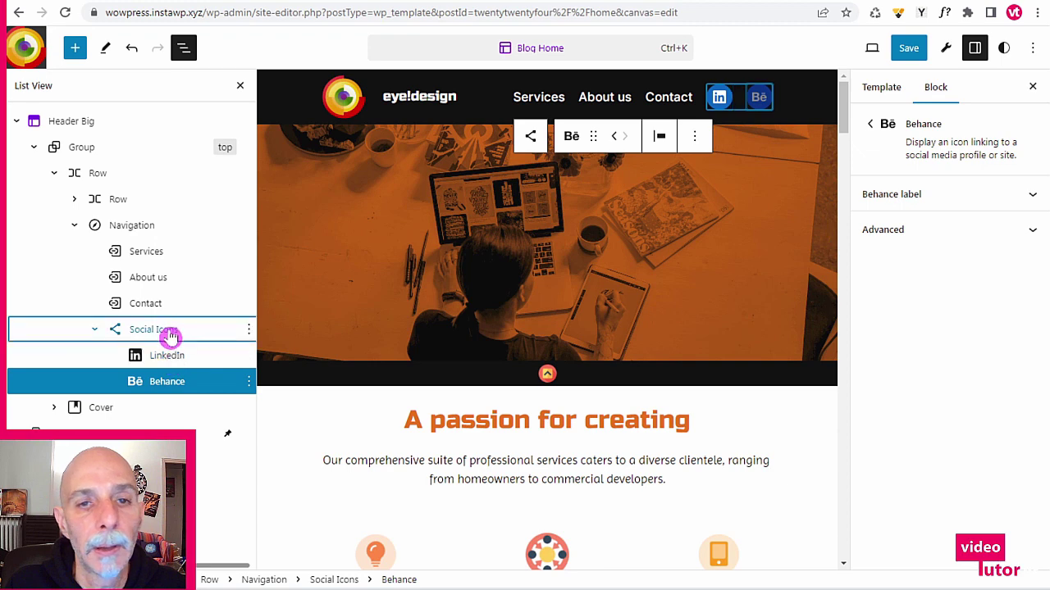
left_click(762, 98)
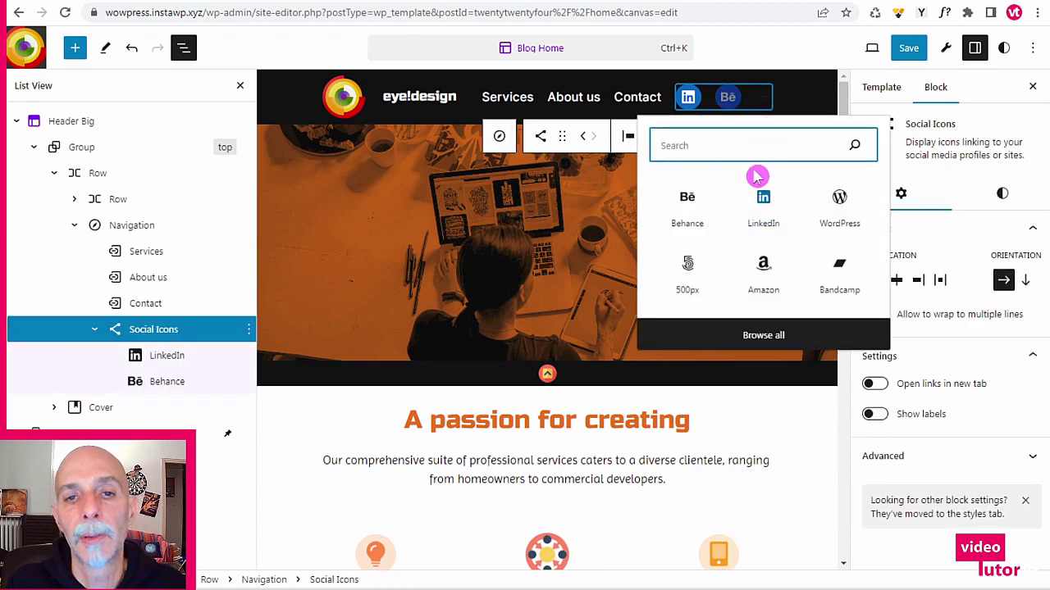
type("in")
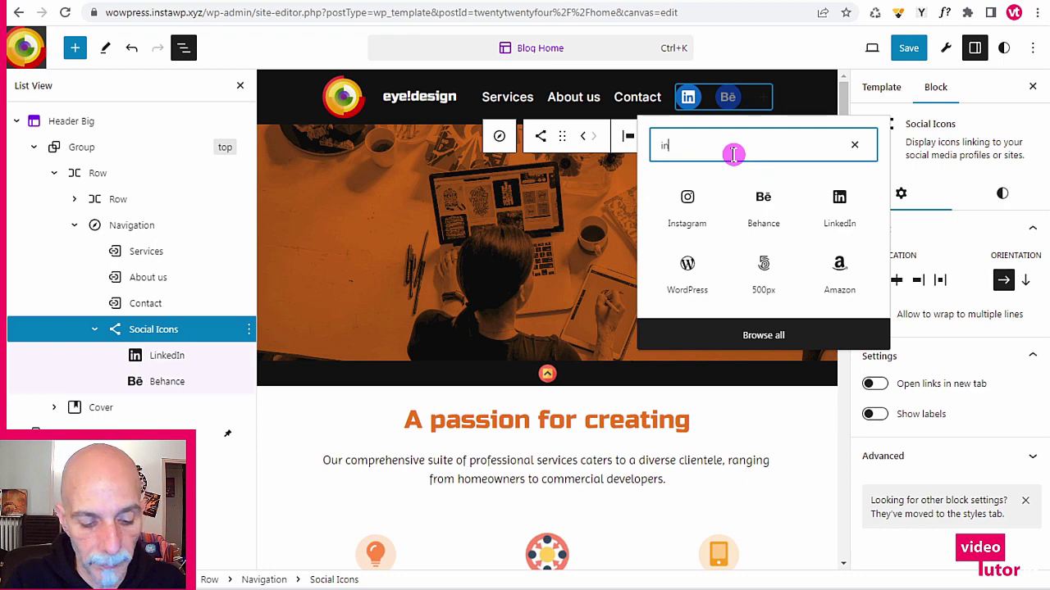
type("st")
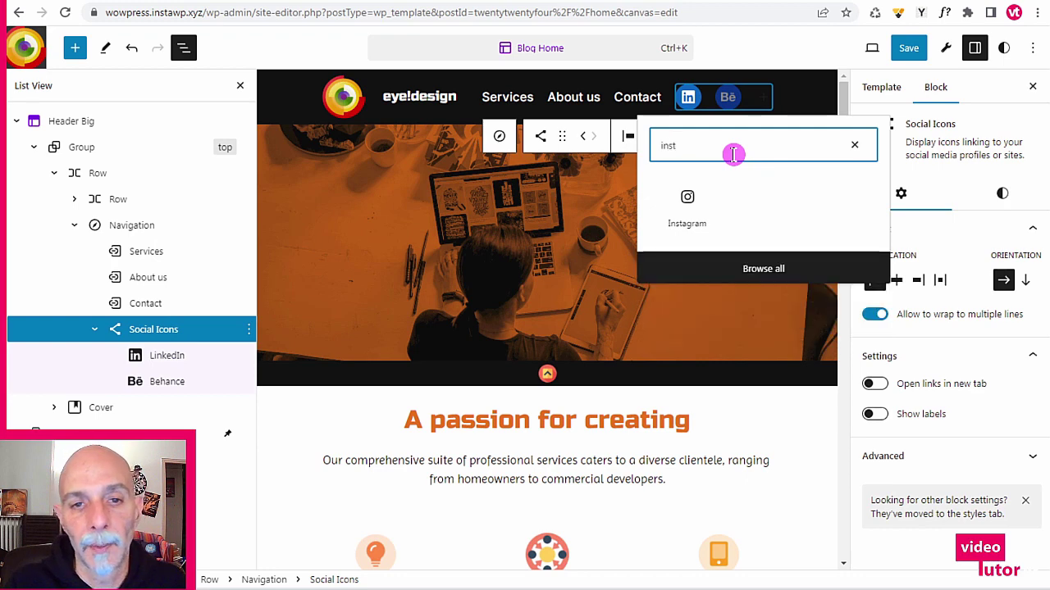
left_click(687, 207)
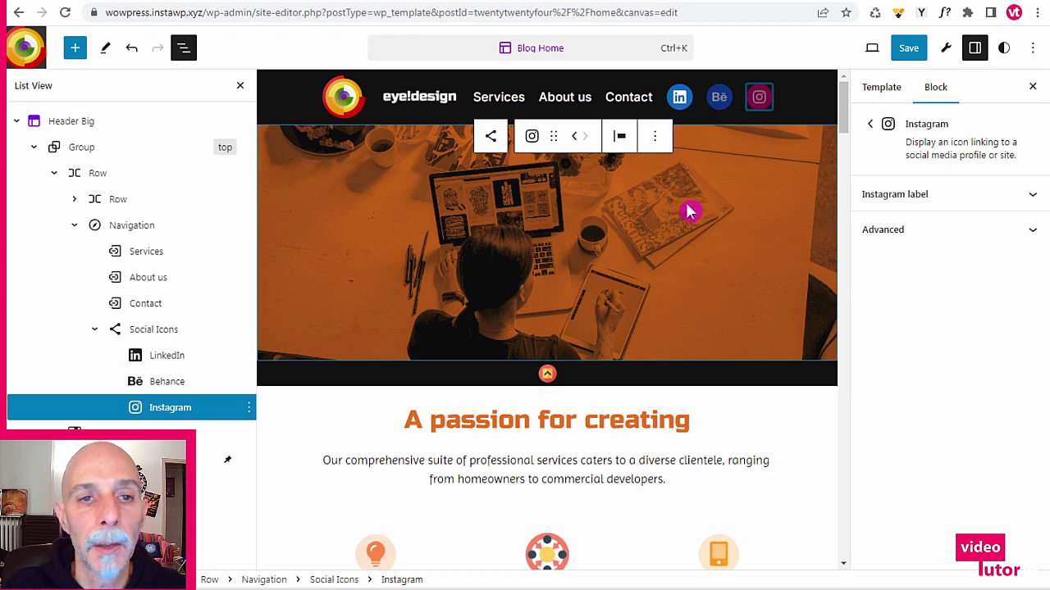
- Close the List View and set the Social Icons block's horizontal block spacing to 5 px
left_click(150, 332)
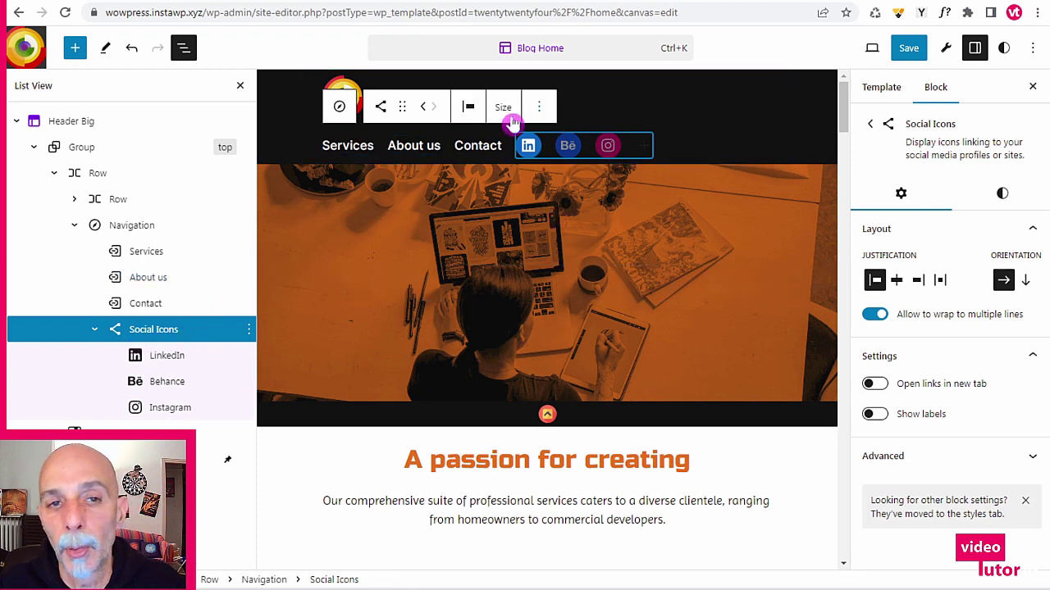
left_click(238, 86)
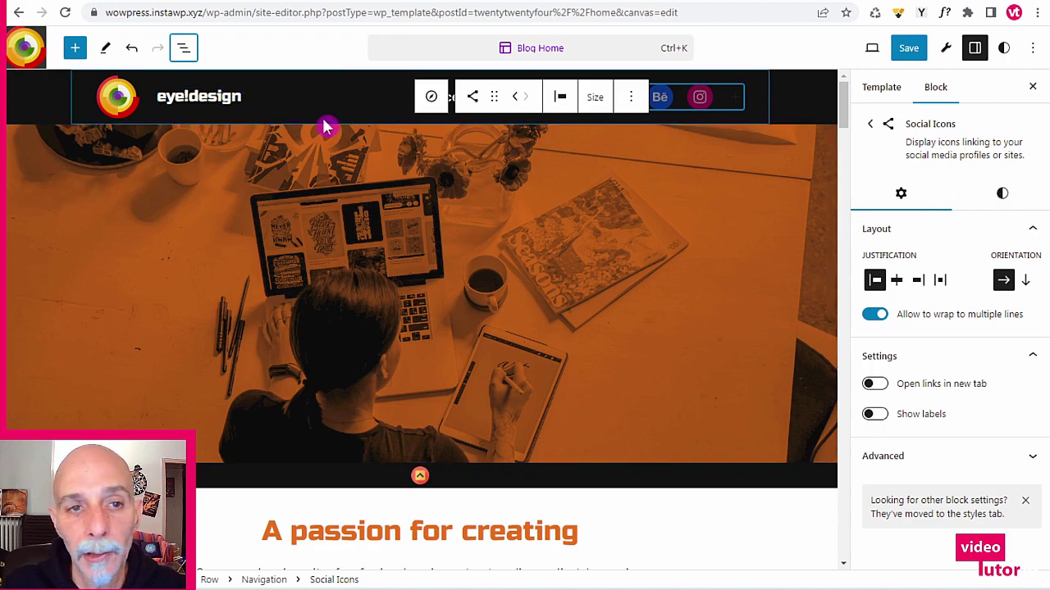
left_click(591, 192)
left_click(579, 110)
left_click(666, 103)
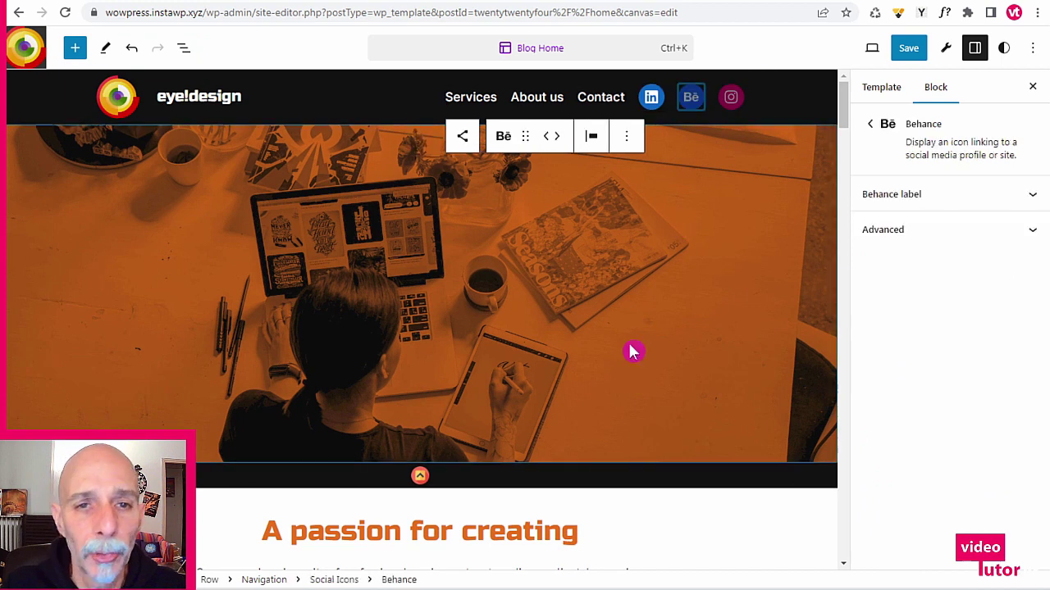
left_click(462, 136)
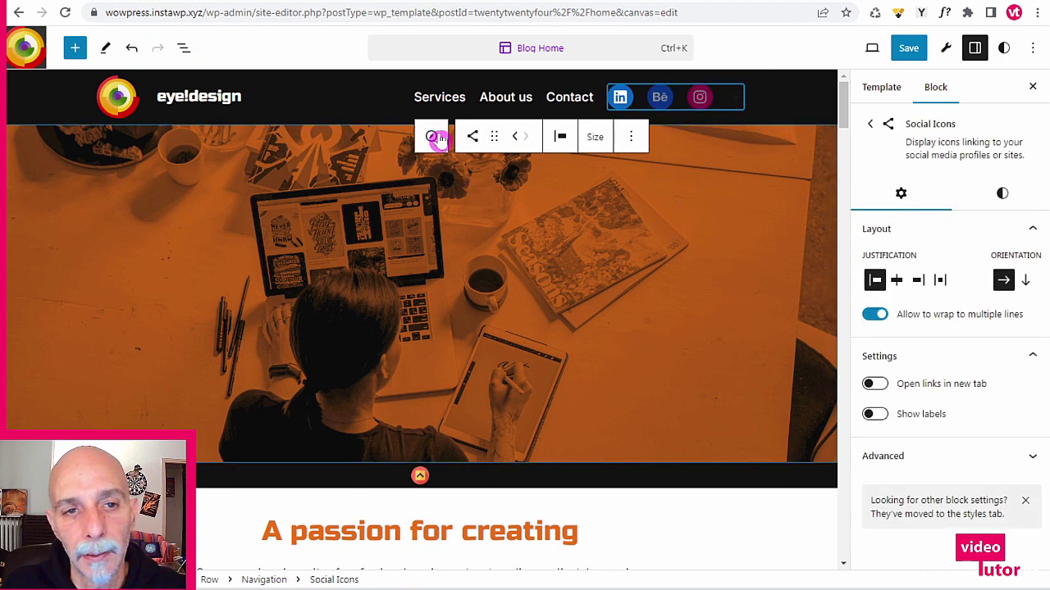
left_click(1002, 197)
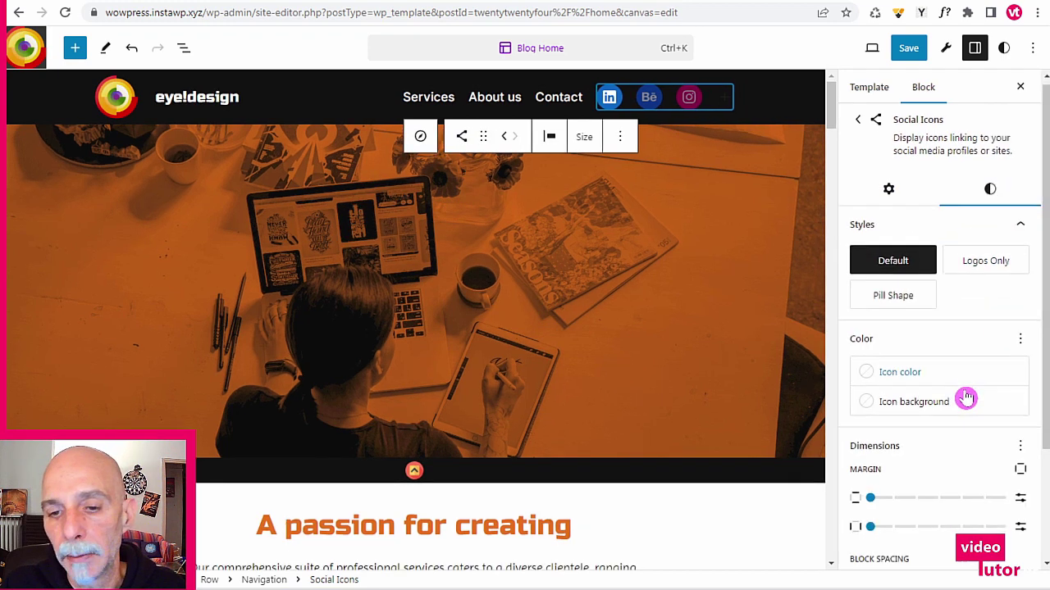
scroll(956, 394, "down", 2)
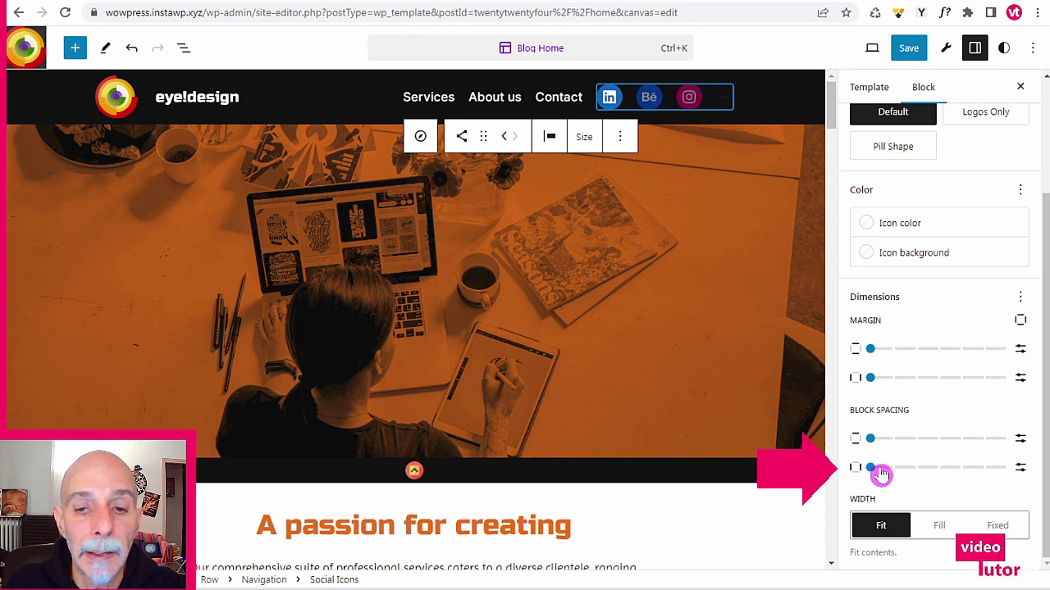
mouse_move(871, 467)
left_mouse_down()
mouse_move(890, 474)
mouse_move(826, 470)
mouse_move(907, 473)
mouse_move(868, 482)
left_mouse_up()
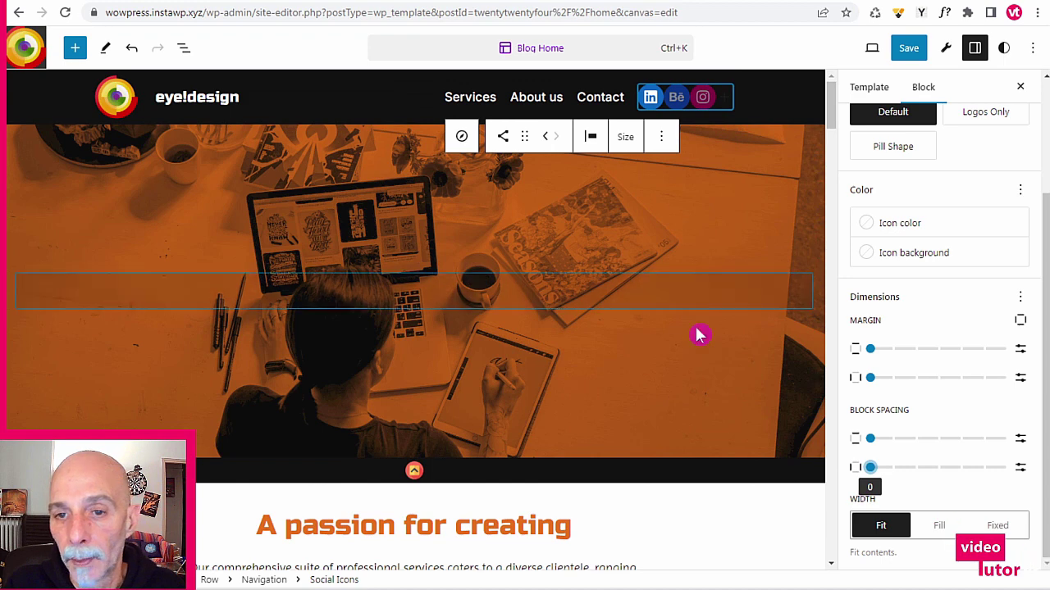
left_click(1020, 468)
left_click(876, 468)
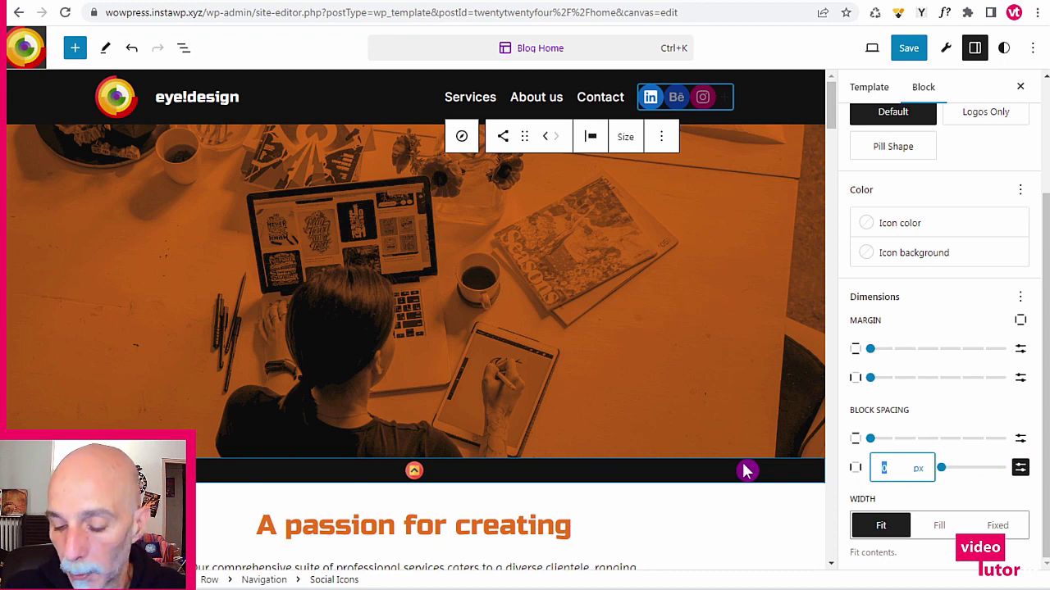
type("5")
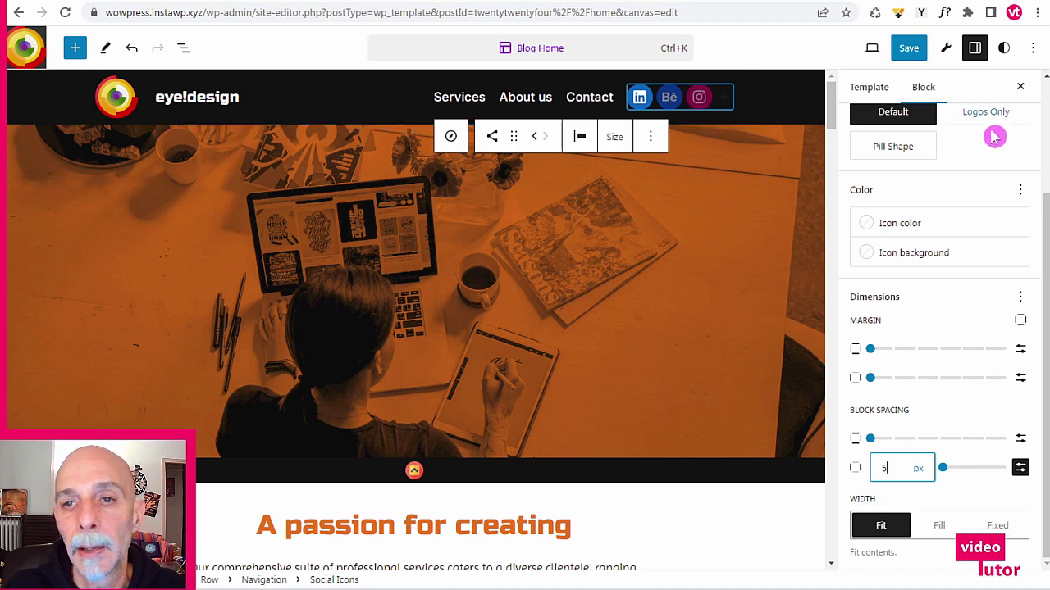
- Apply the Logos Only style to the Social Icons block and set its icon color to the theme's orange
scroll(996, 152, "up", 2)
scroll(1002, 157, "up", 1)
left_click(997, 272)
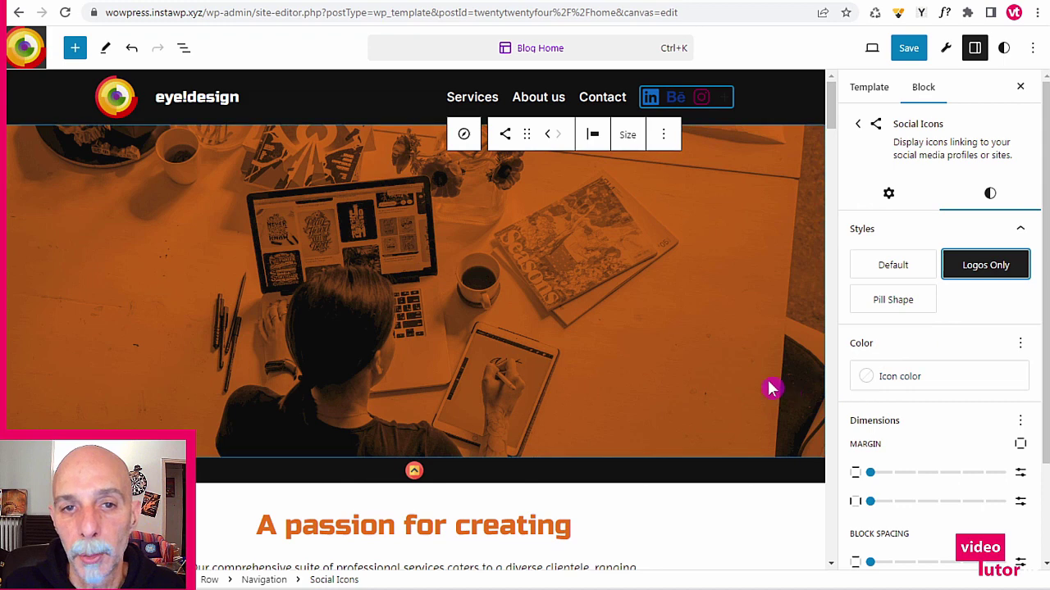
left_click(925, 384)
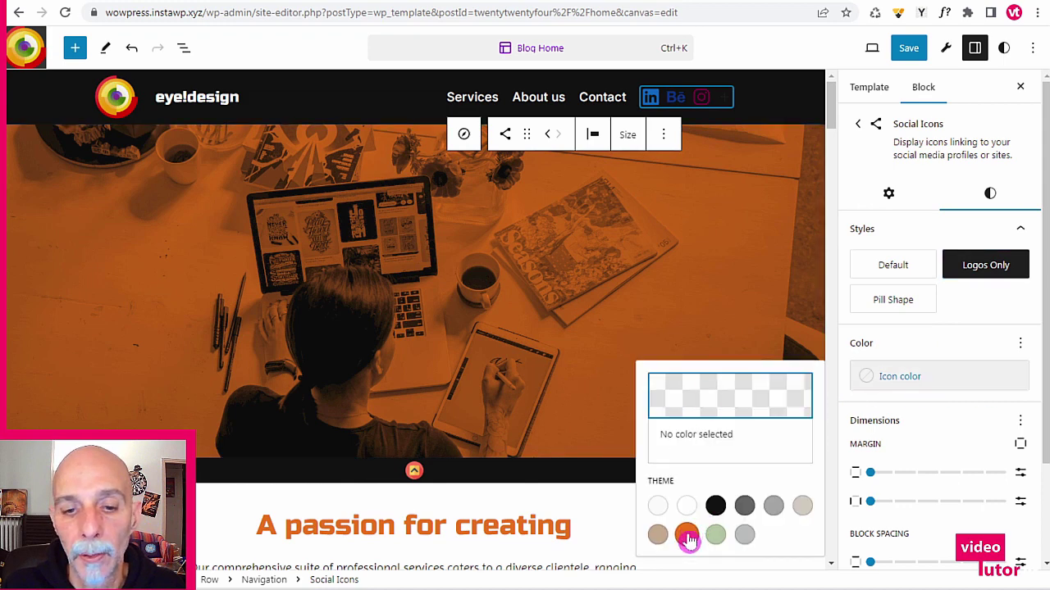
left_click(687, 534)
- Set the link addresses of the Behance and Instagram icons to the placeholder #
left_click(677, 96)
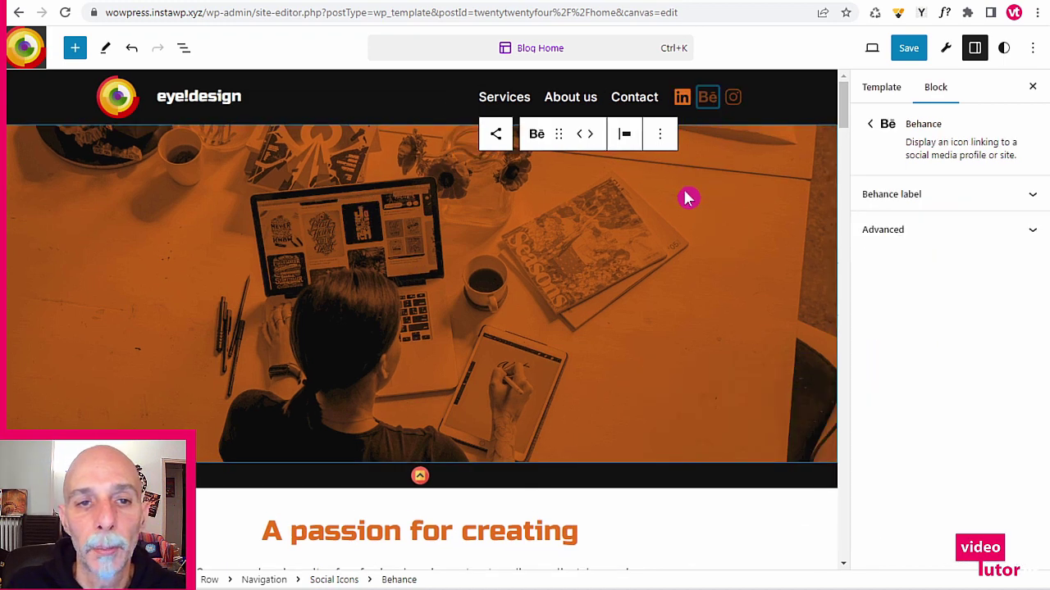
left_click(705, 98)
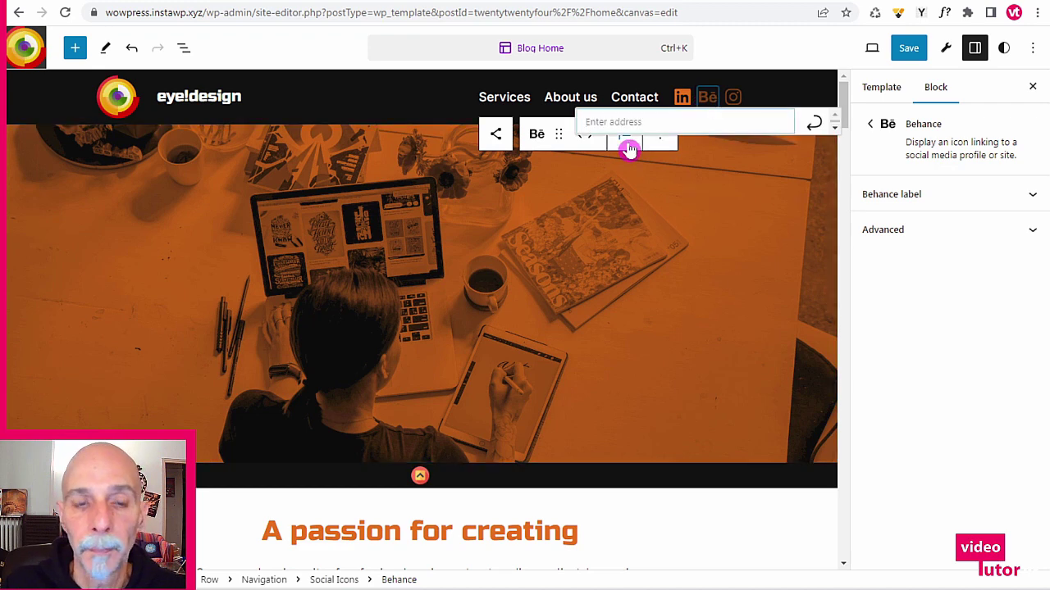
type("#")
key("Return")
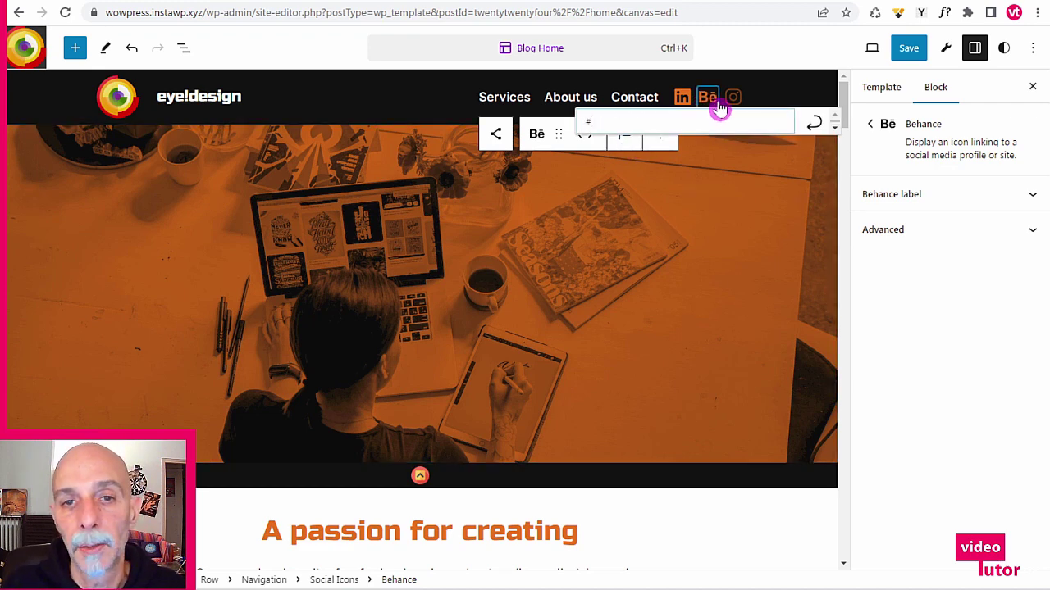
left_click(732, 98)
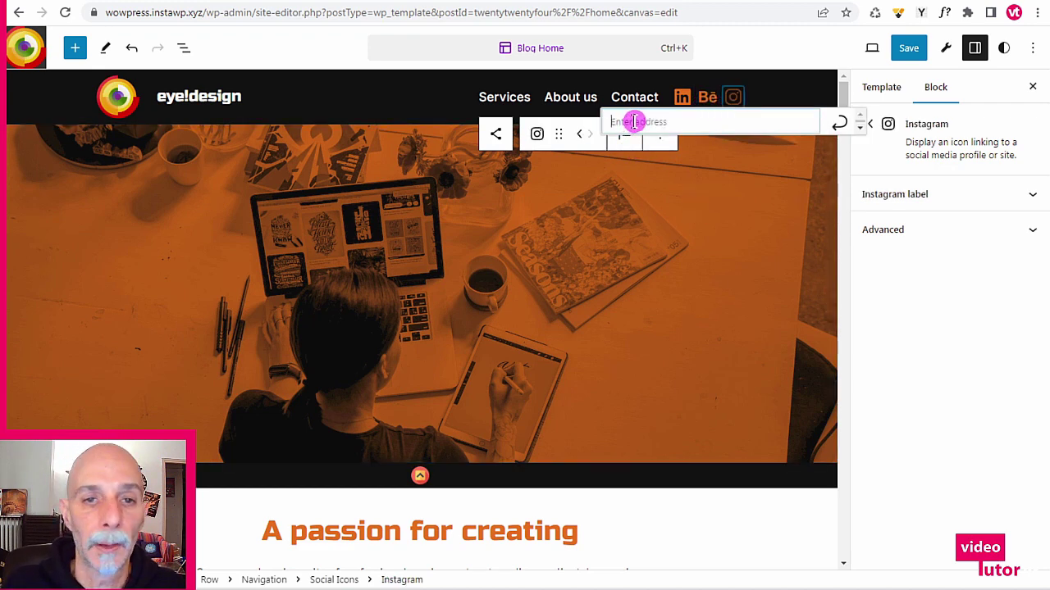
type("#")
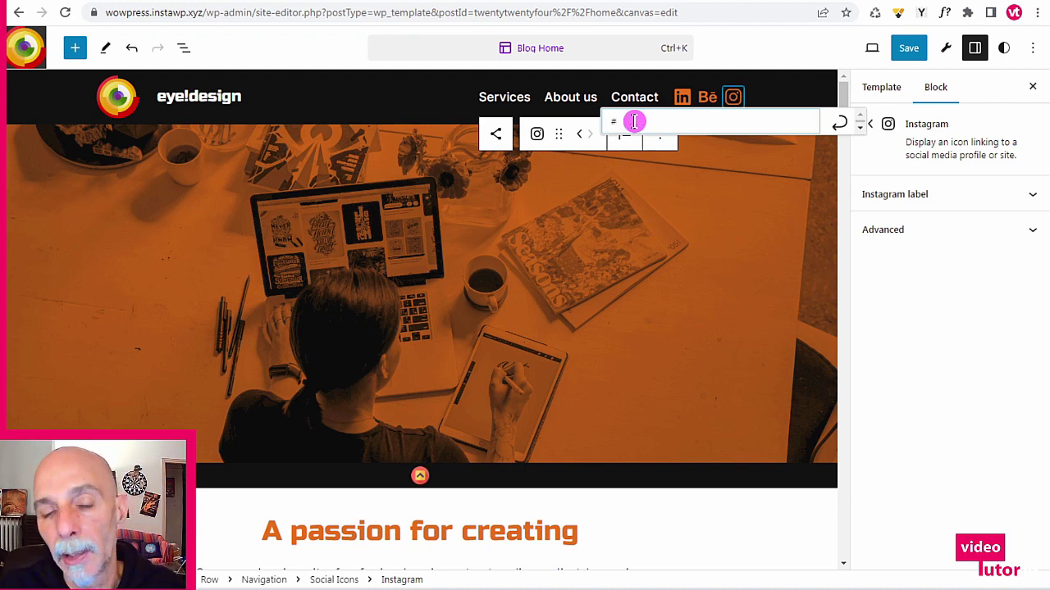
key("Return")
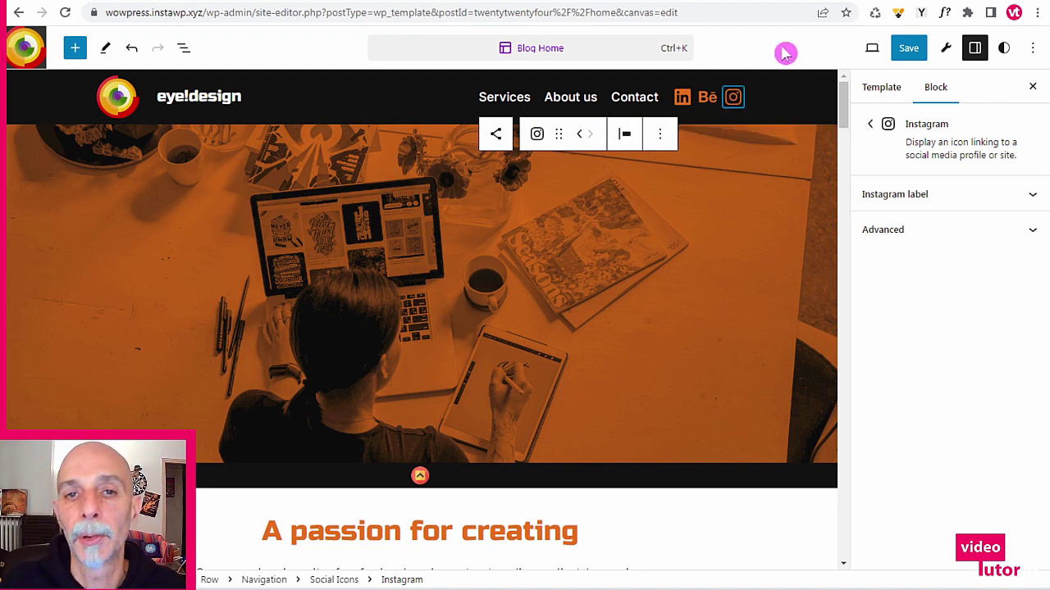
- Save the changes to the Blog Home template and open the live site
left_click(907, 49)
left_click(909, 54)
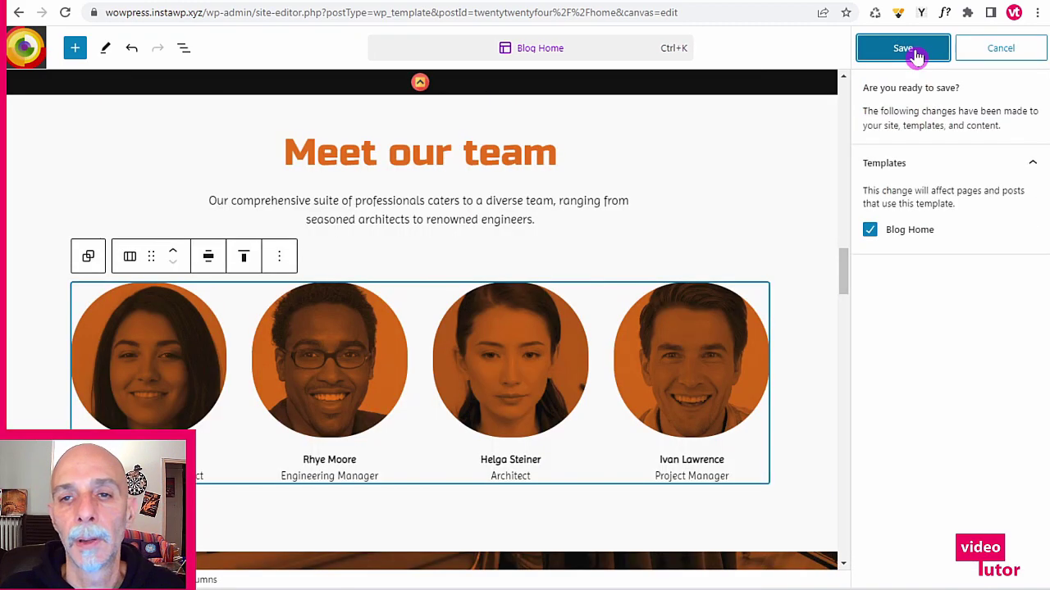
left_click(915, 53)
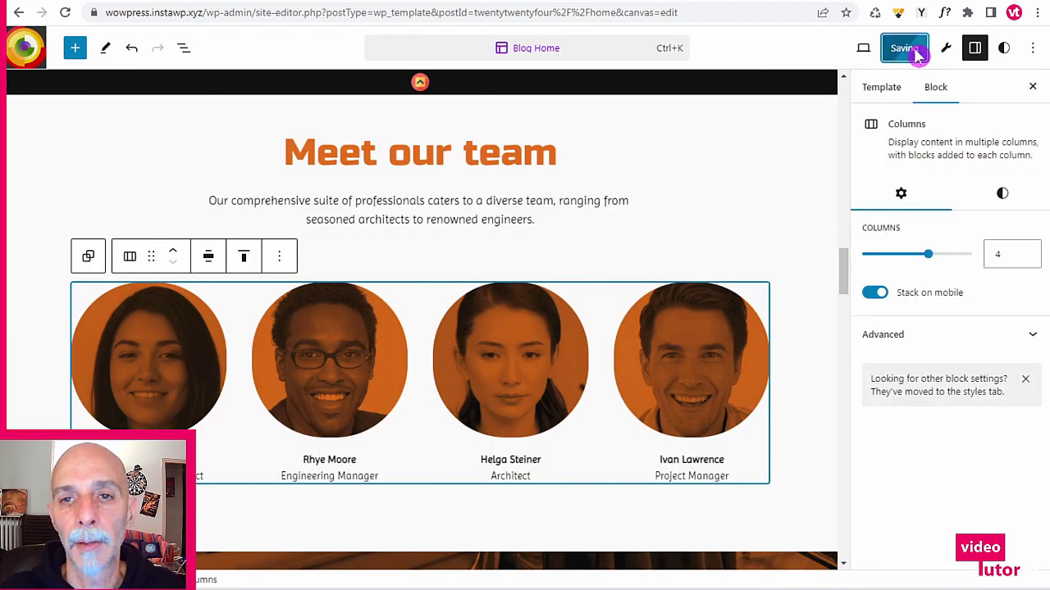
left_click(866, 55)
left_click(724, 181)
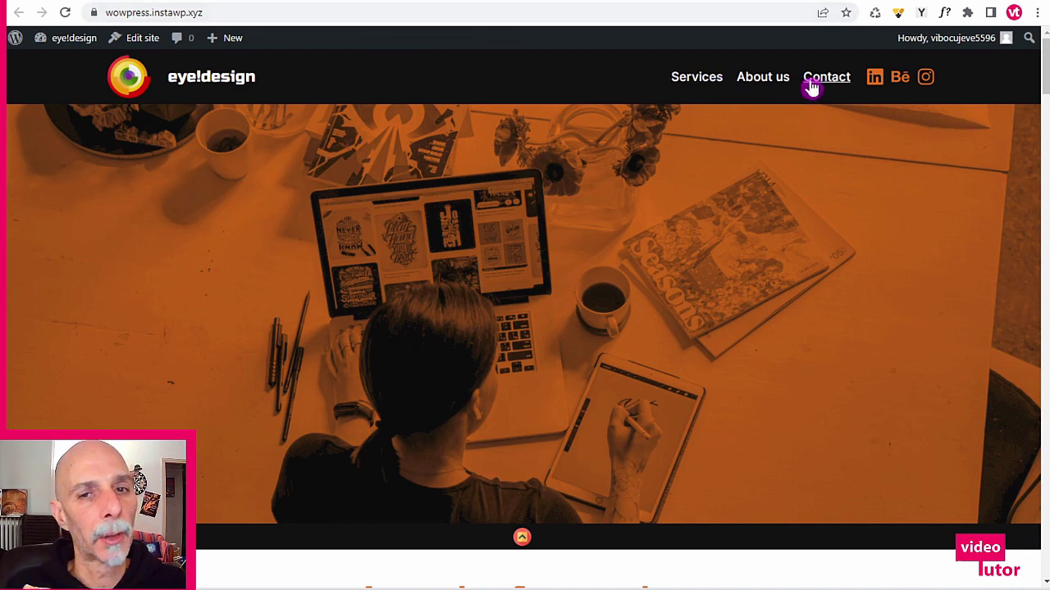
- Test the Contact, About us and Services anchor links and the back-to-top bar on the live site
left_click(820, 82)
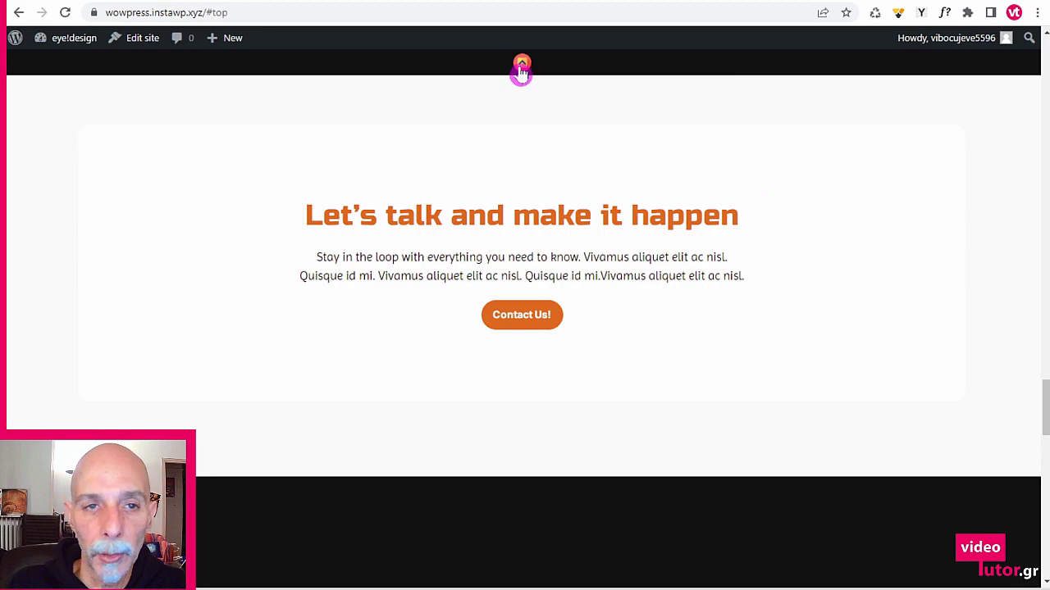
left_click(521, 67)
left_click(748, 79)
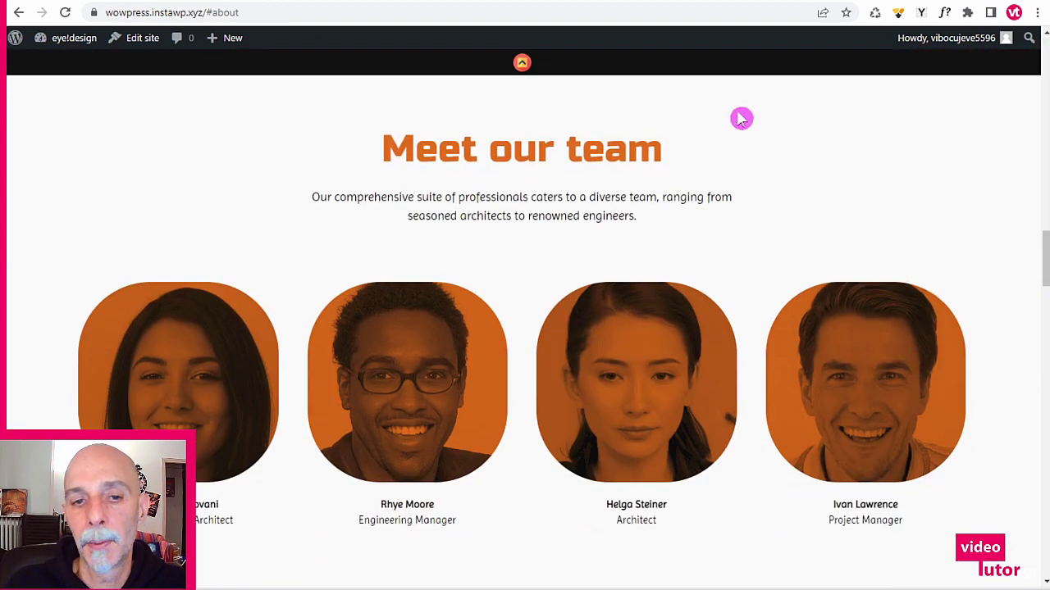
left_click(522, 66)
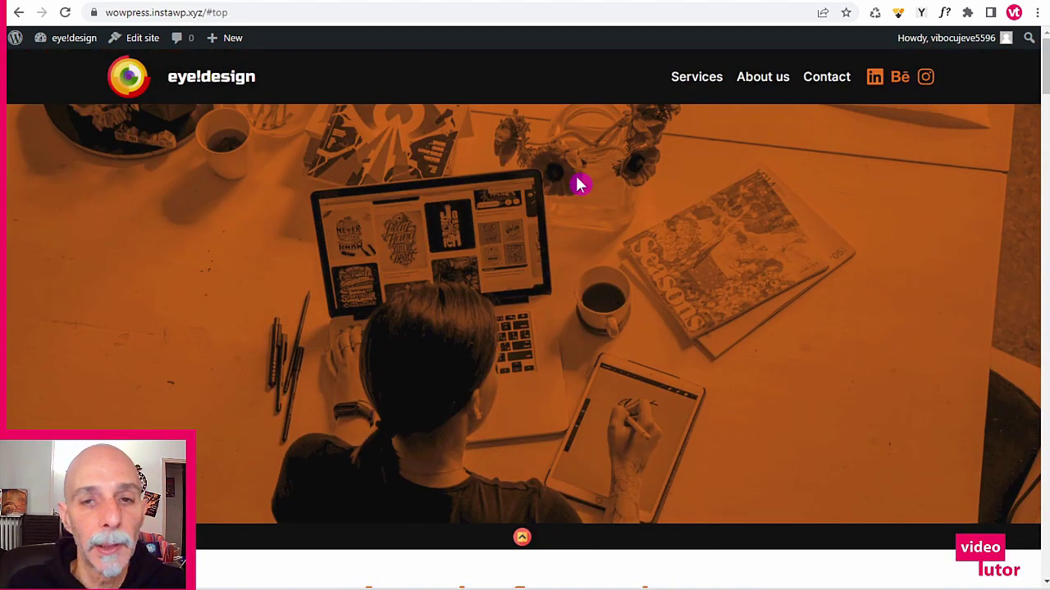
left_click(698, 79)
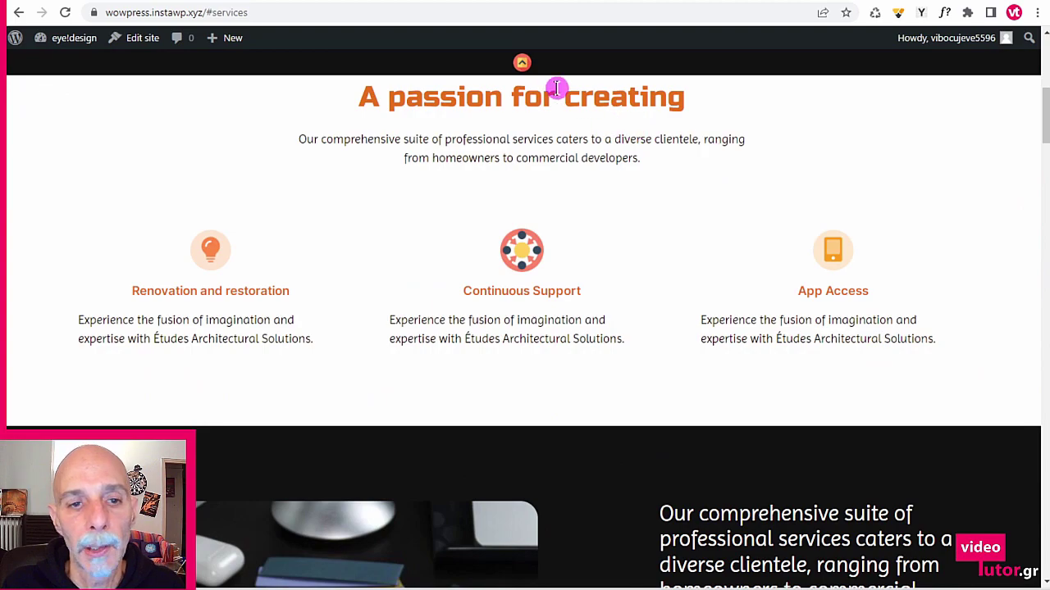
scroll(598, 134, "up", 3)
scroll(599, 138, "down", 5)
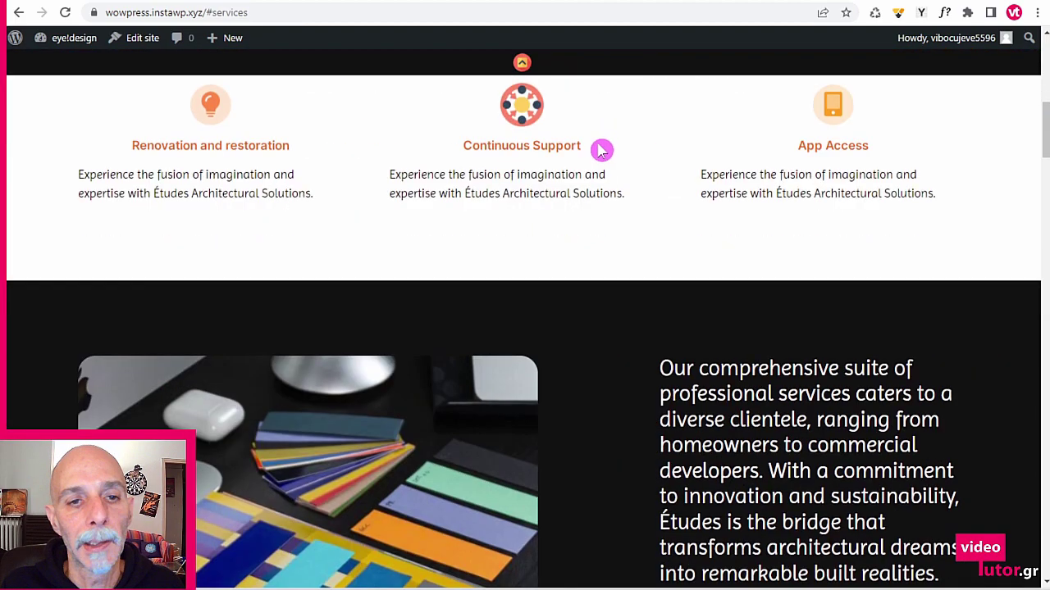
scroll(602, 149, "down", 4)
scroll(598, 153, "up", 10)
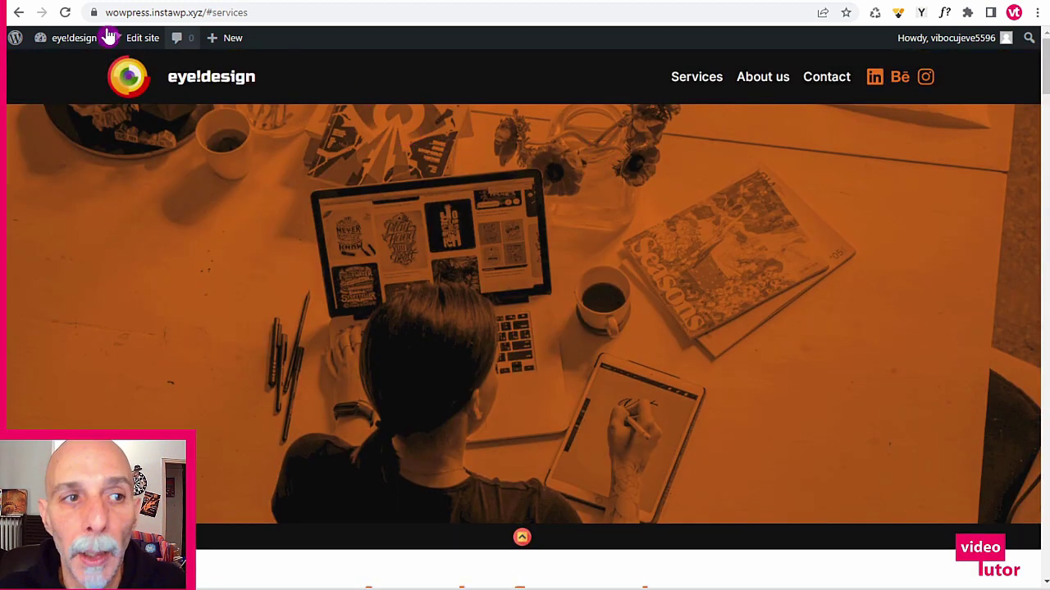
- Go to the WordPress dashboard and open the Create Block Theme page
left_click(82, 47)
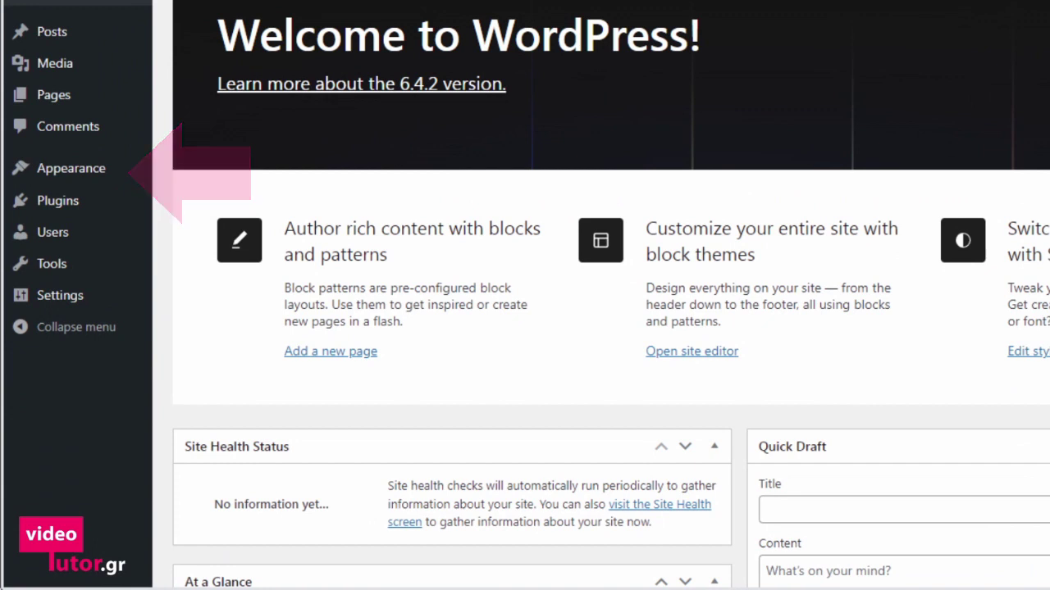
mouse_move(54, 164)
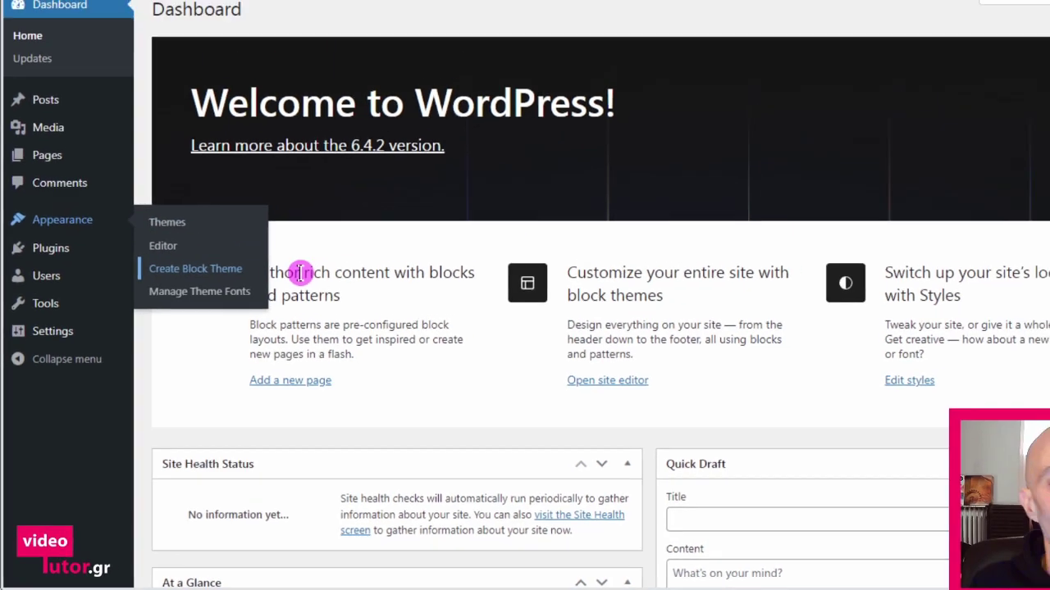
left_click(258, 228)
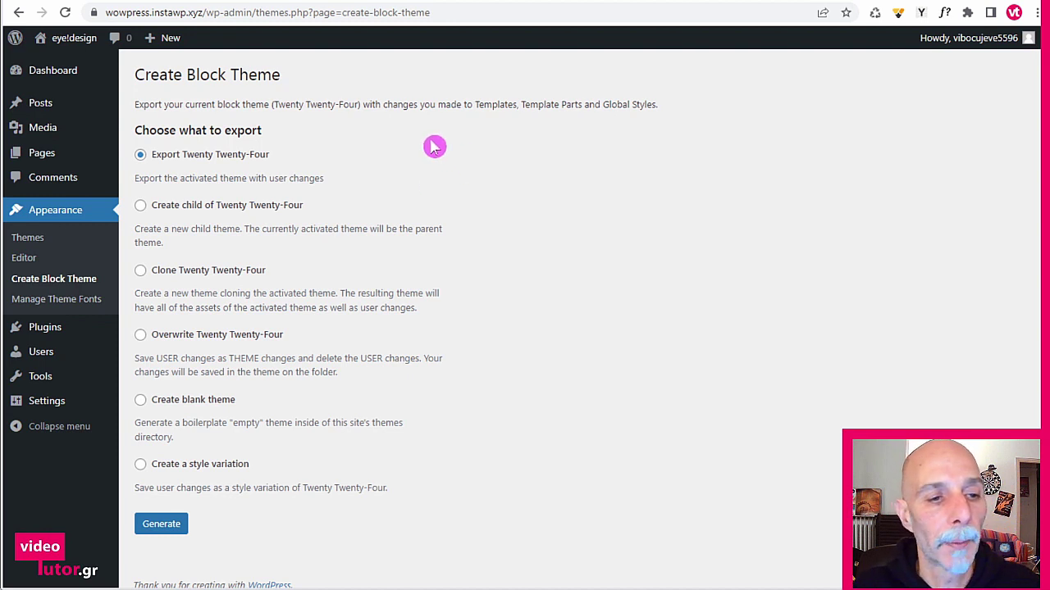
- Choose to clone Twenty Twenty-Four and name the new theme "Wowpress - Single pager"
scroll(328, 140, "down", 1)
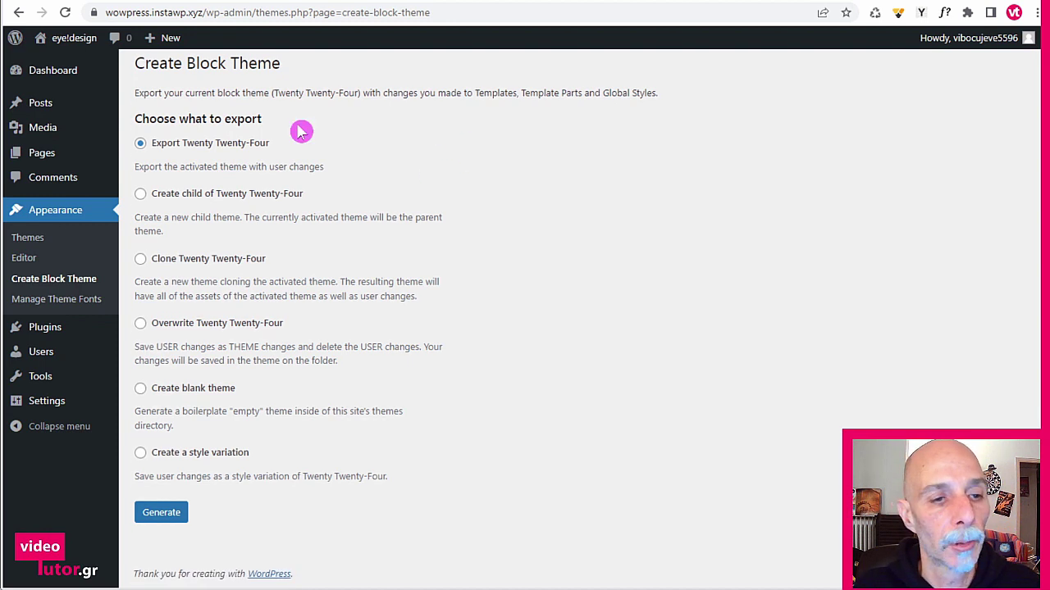
left_click(146, 260)
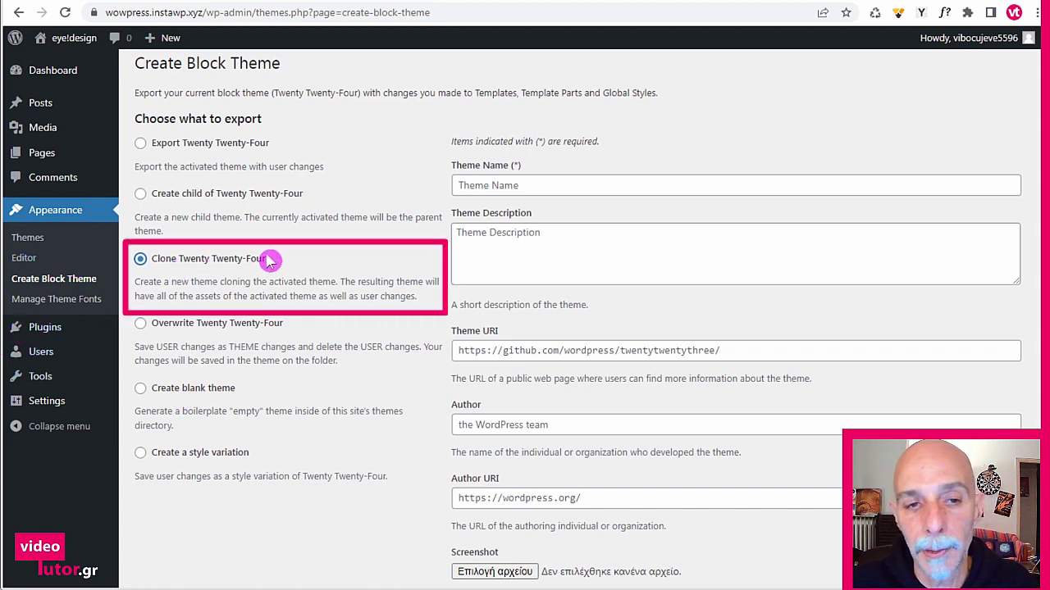
left_click(571, 188)
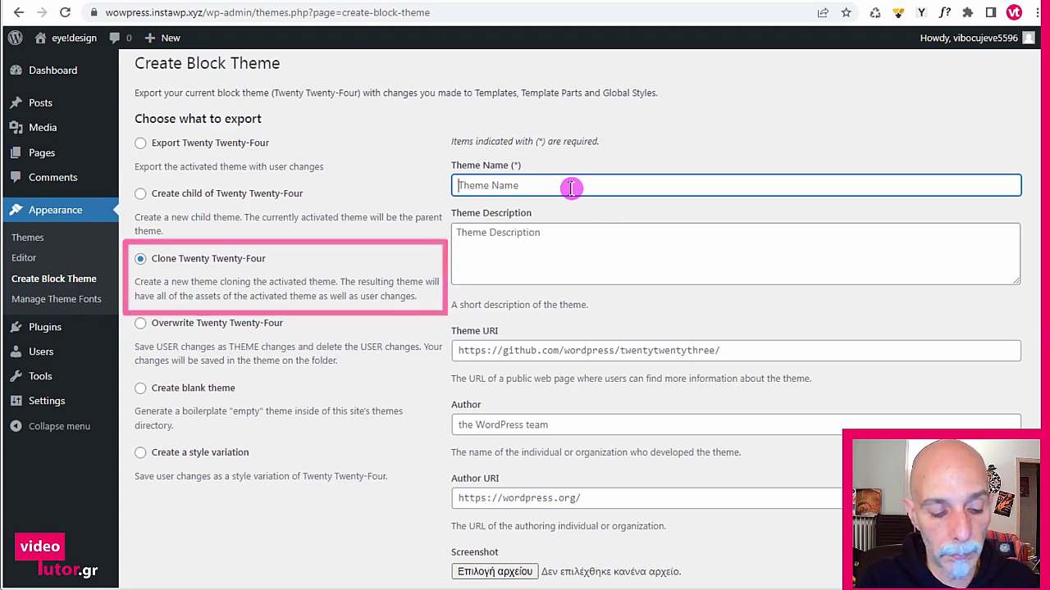
type("W")
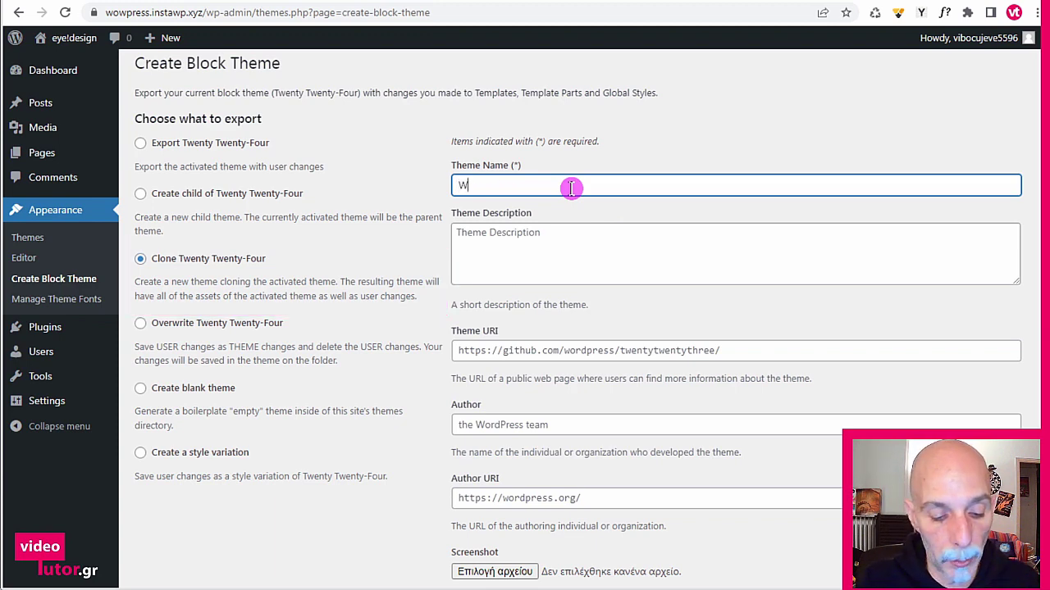
type("owpress -")
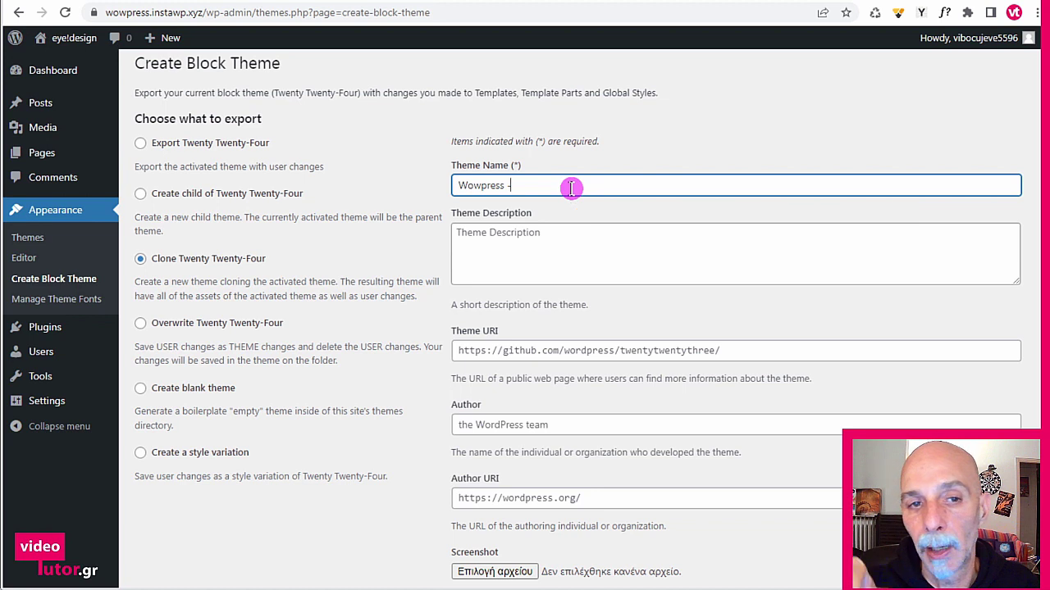
type("S")
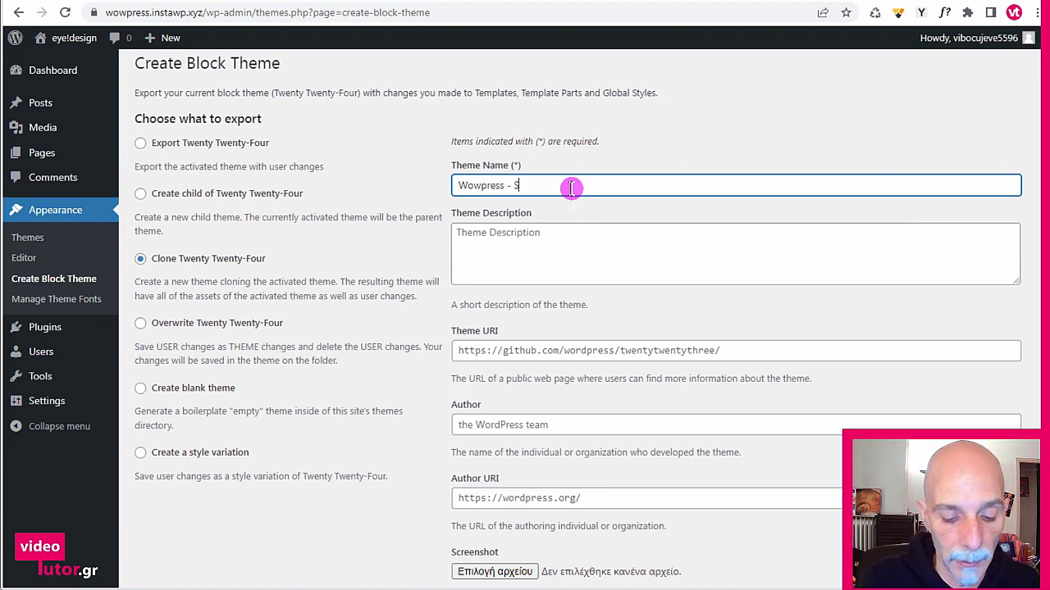
type("ingle")
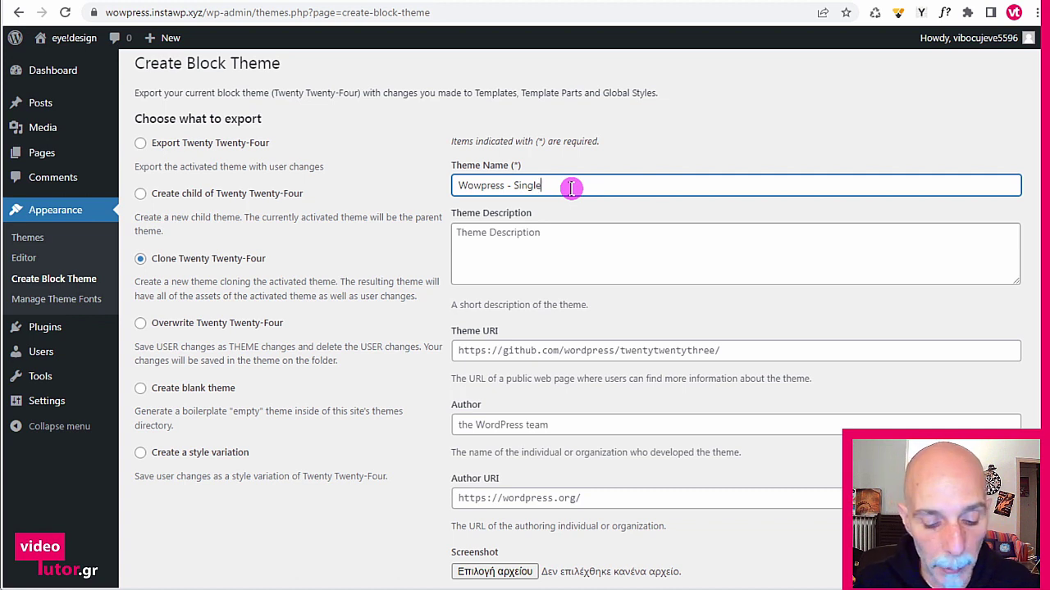
type(" pager")
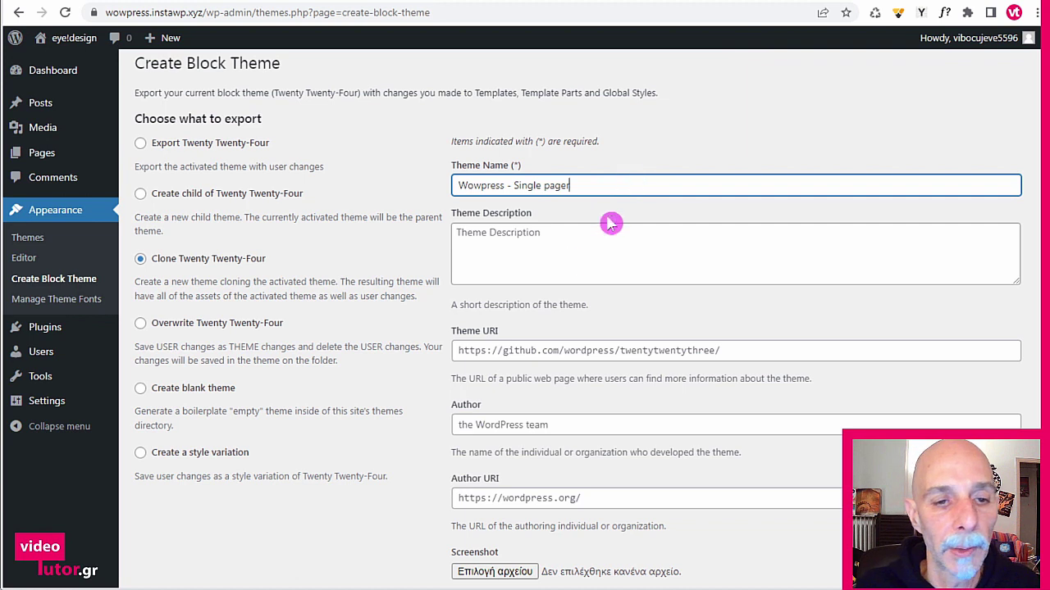
left_click(482, 350)
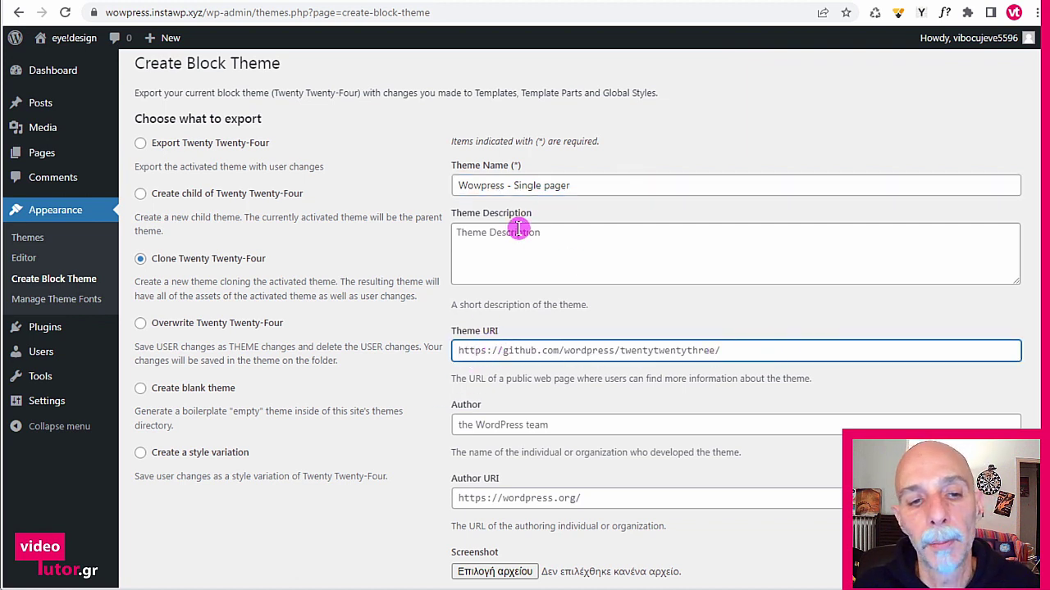
scroll(678, 243, "down", 2)
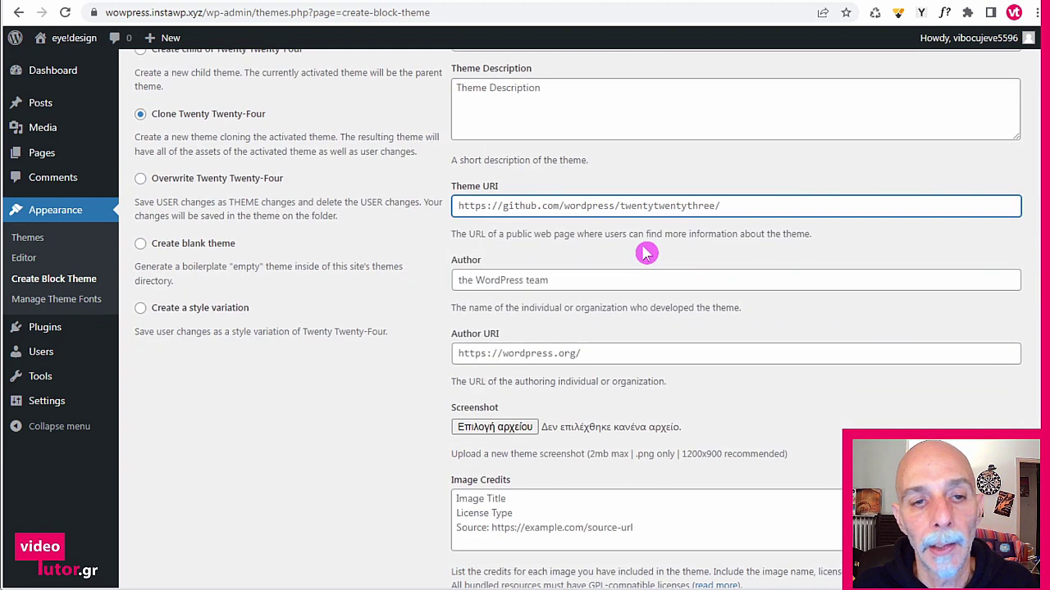
left_click(575, 280)
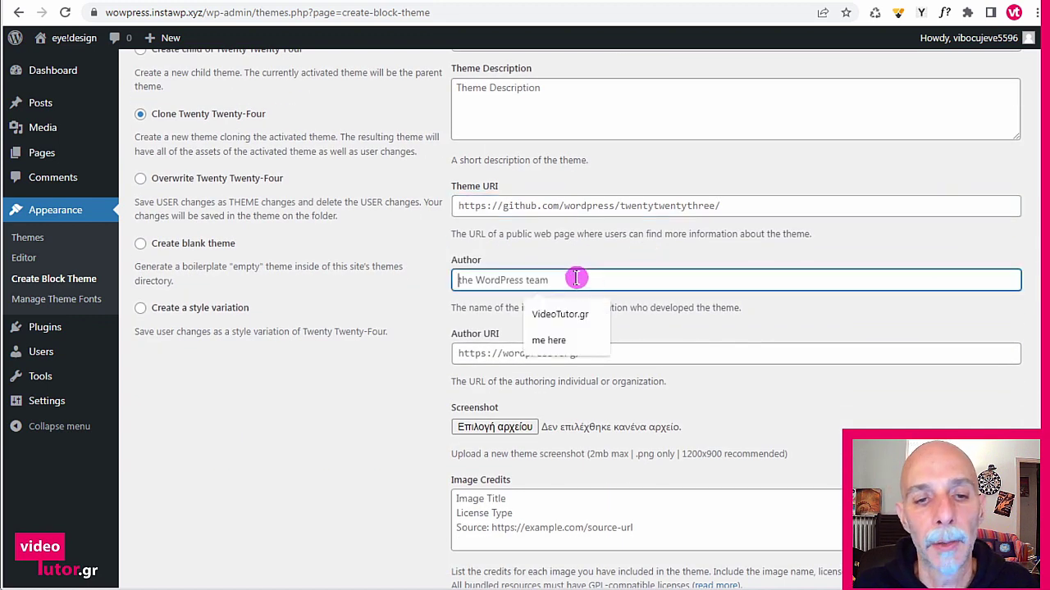
left_click(570, 314)
left_click(554, 353)
left_click(584, 391)
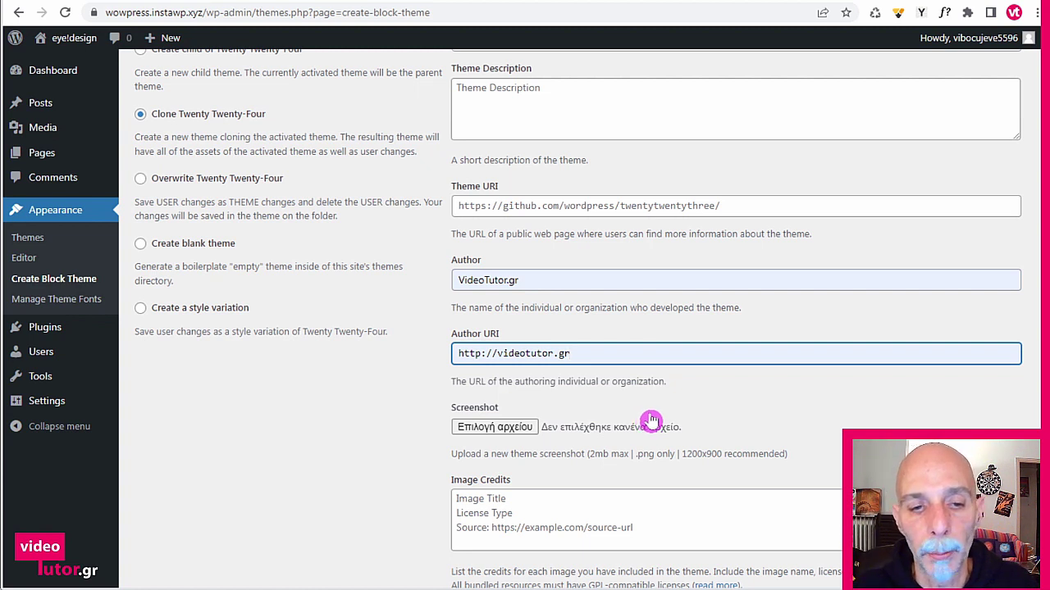
left_click(506, 429)
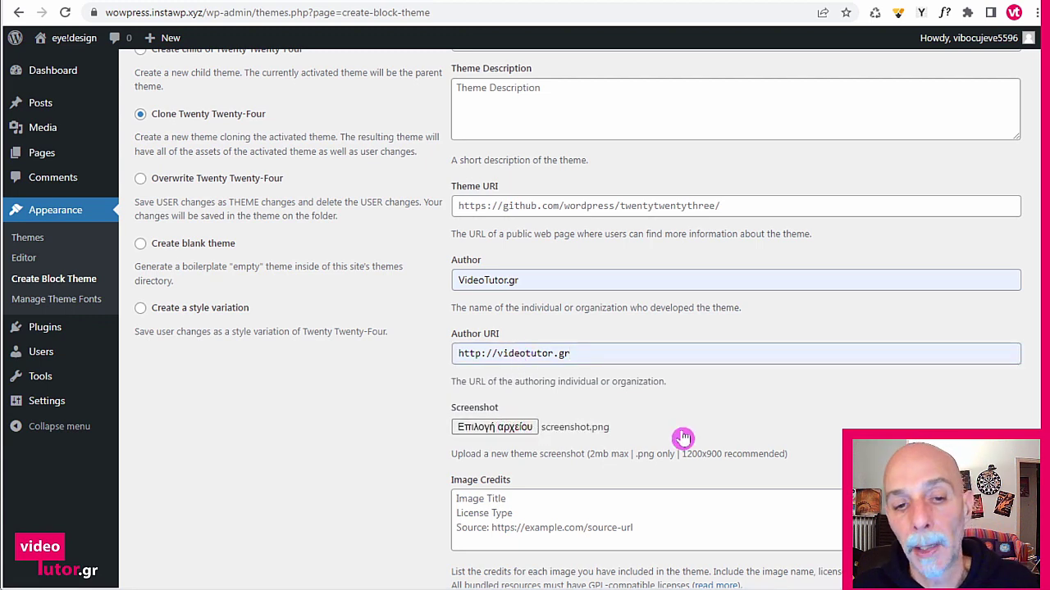
- Review the remaining theme fields and tags, generate the cloned theme as a zip download, and dismiss the download bar
left_click_drag(1038, 320, 1036, 421)
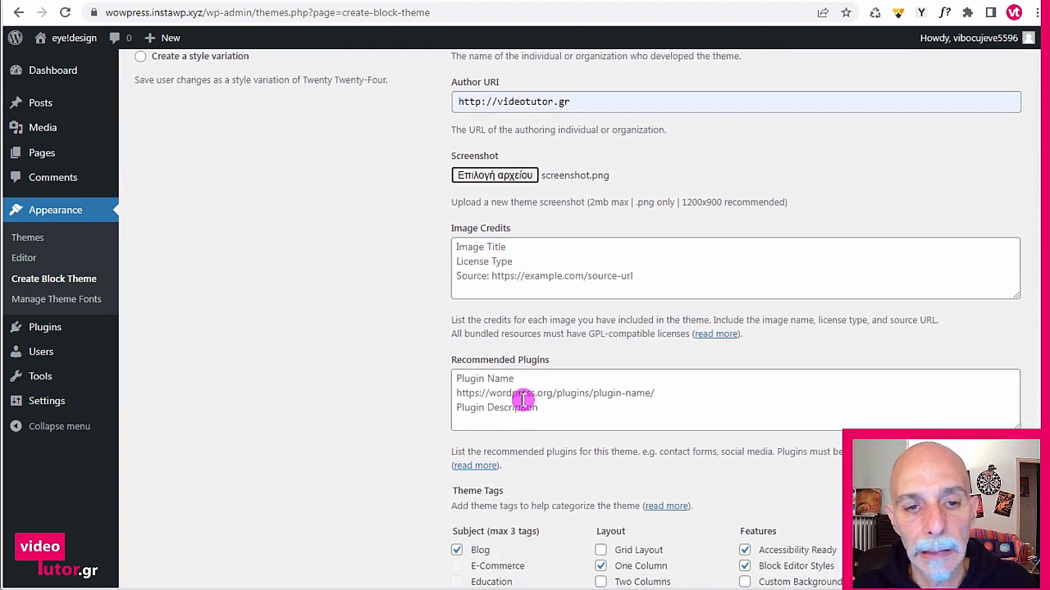
scroll(578, 320, "down", 5)
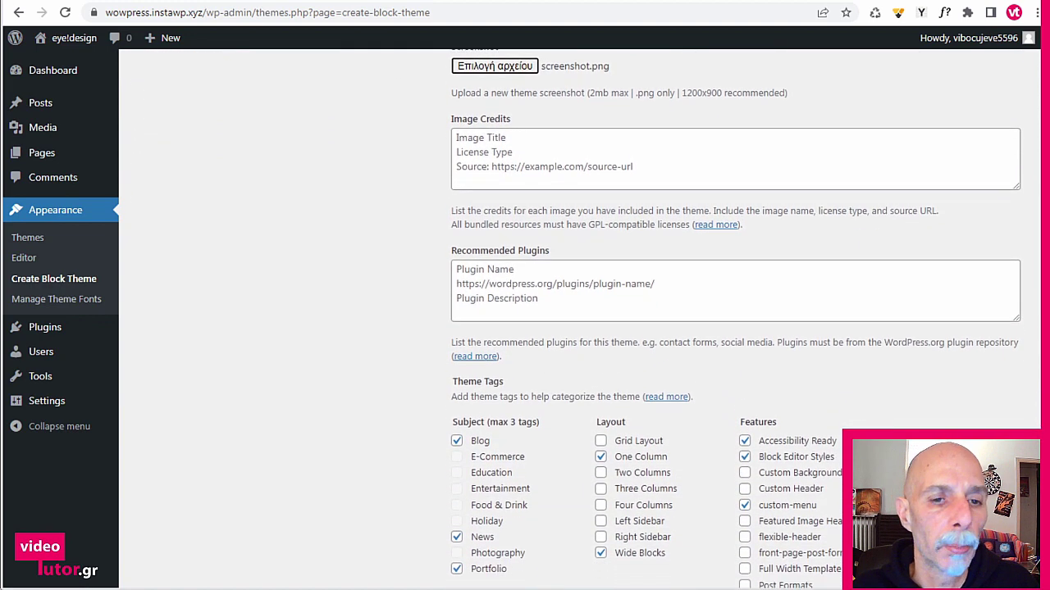
scroll(578, 319, "down", 1)
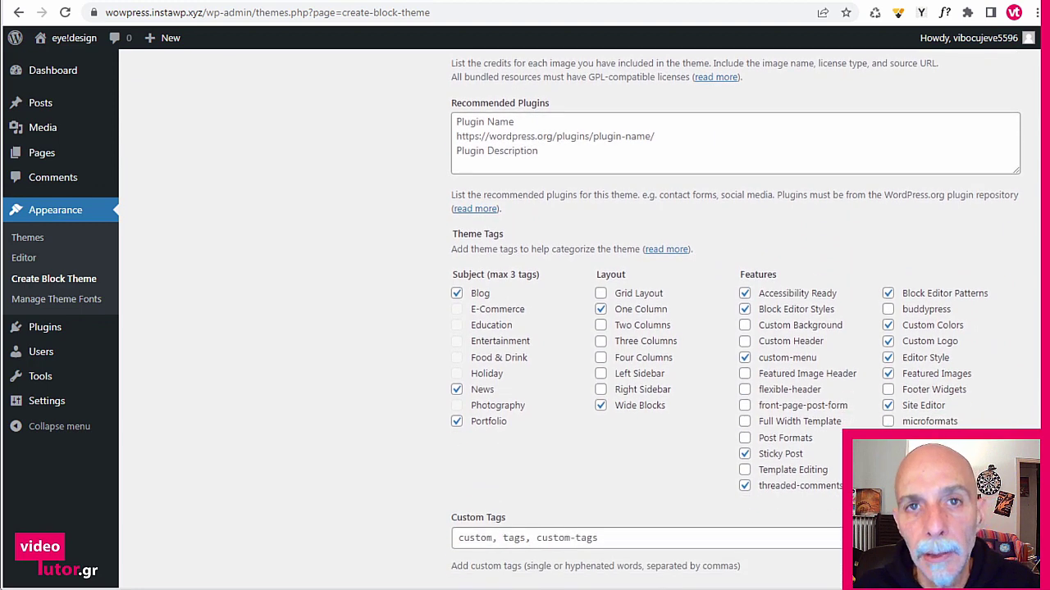
scroll(578, 320, "down", 1)
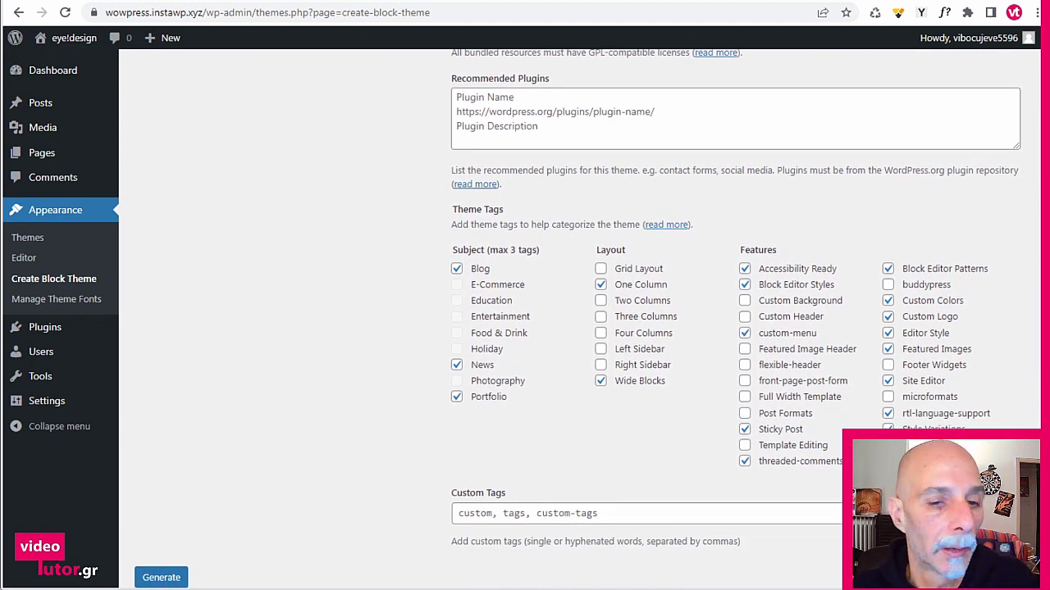
scroll(578, 320, "up", 3)
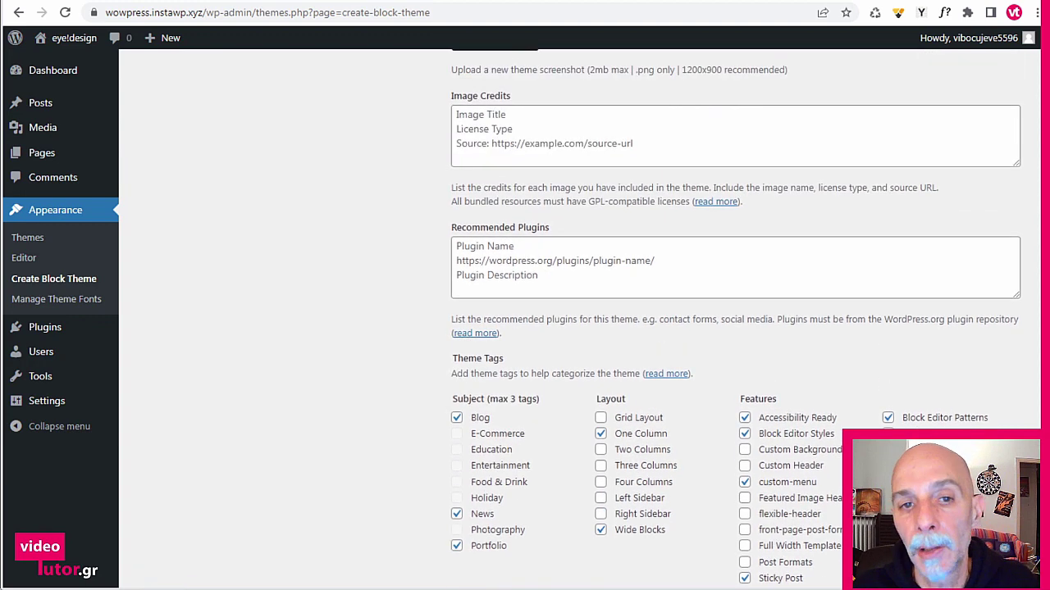
scroll(579, 320, "up", 1)
scroll(578, 320, "down", 4)
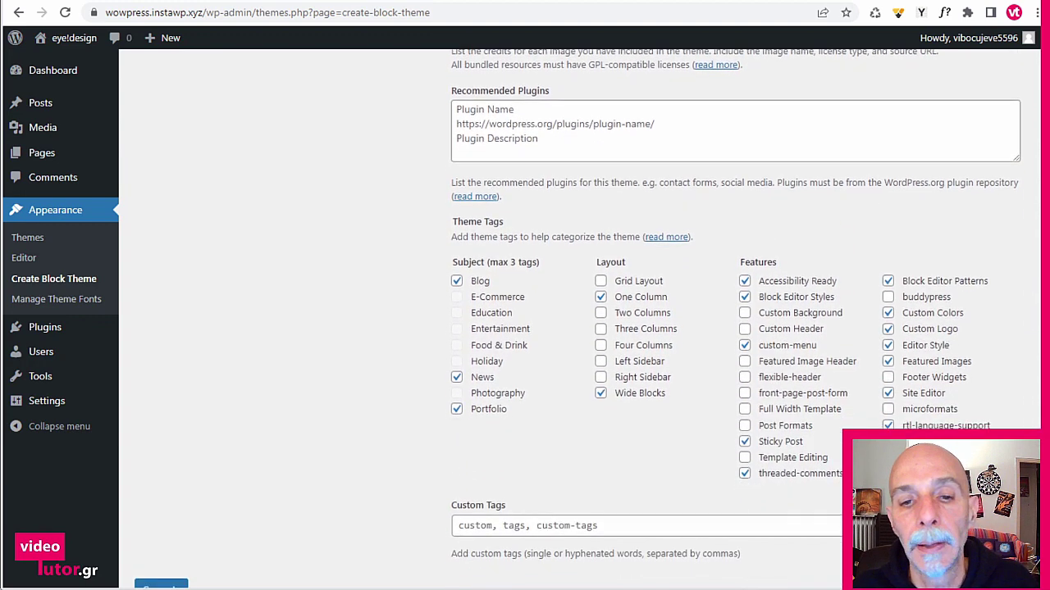
scroll(578, 320, "down", 1)
scroll(578, 320, "down", 1)
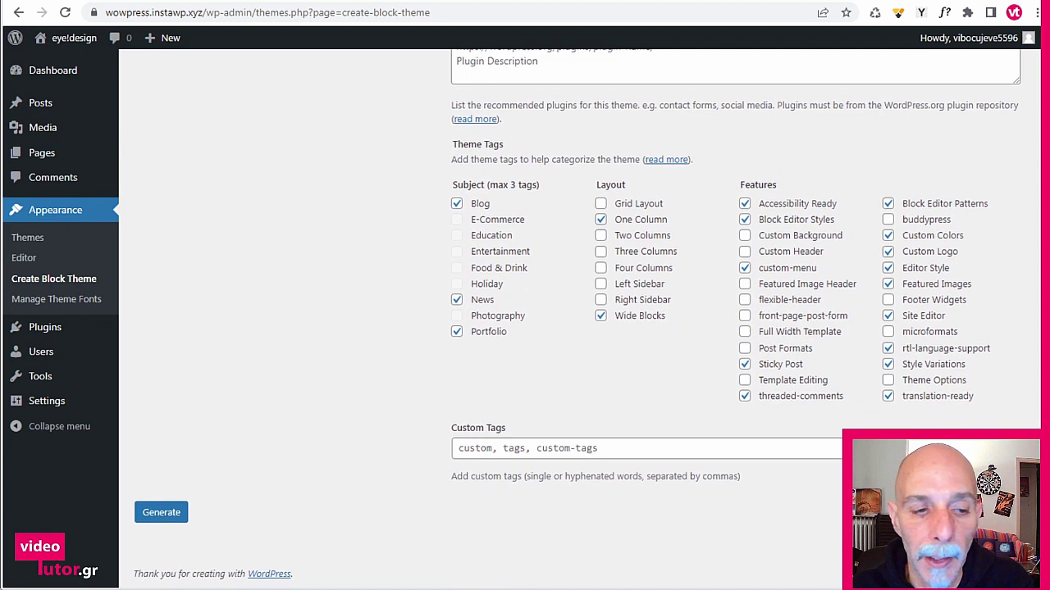
left_click(181, 516)
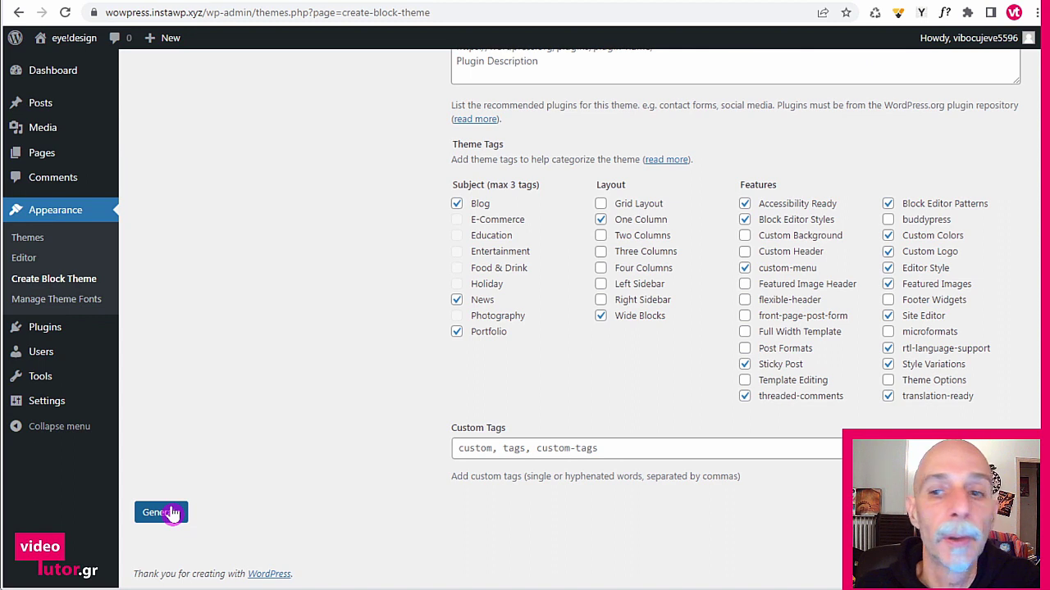
left_click(173, 513)
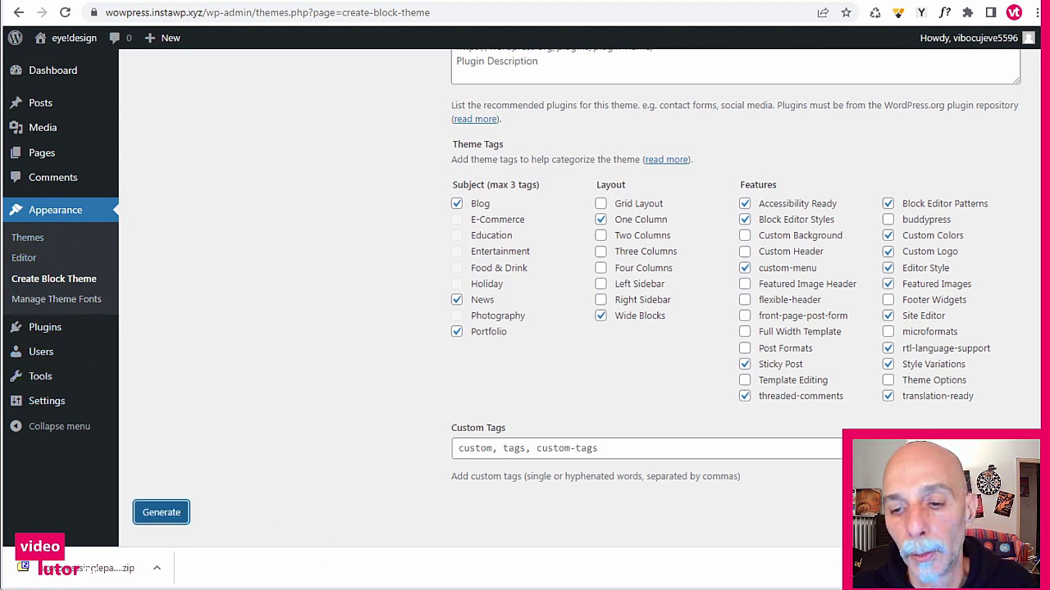
left_click(1035, 568)
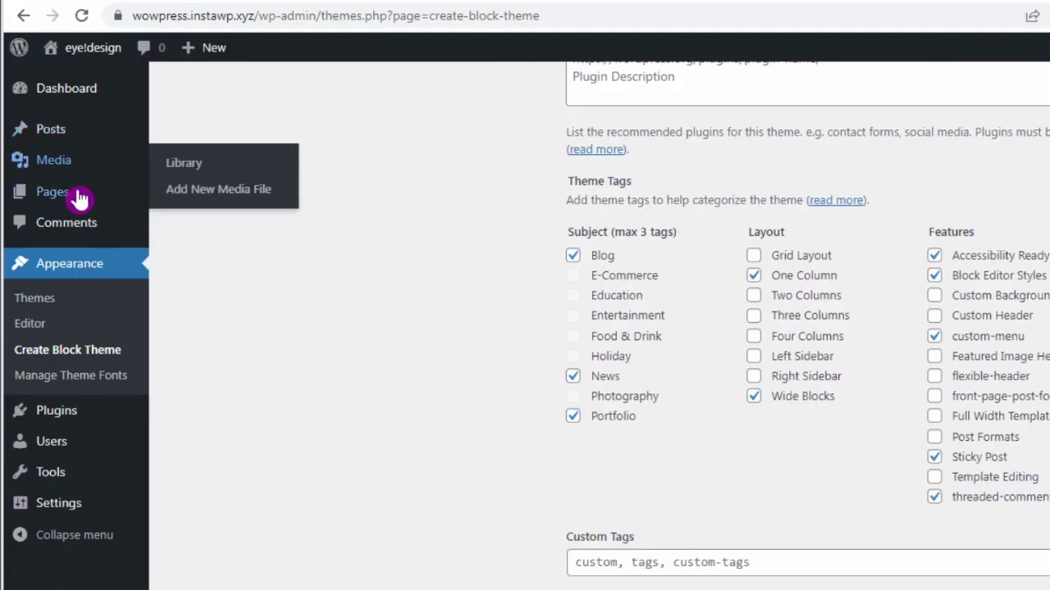
- Create a new page from the Pages list and dismiss the editor's welcome guide and the pattern chooser
left_click(64, 159)
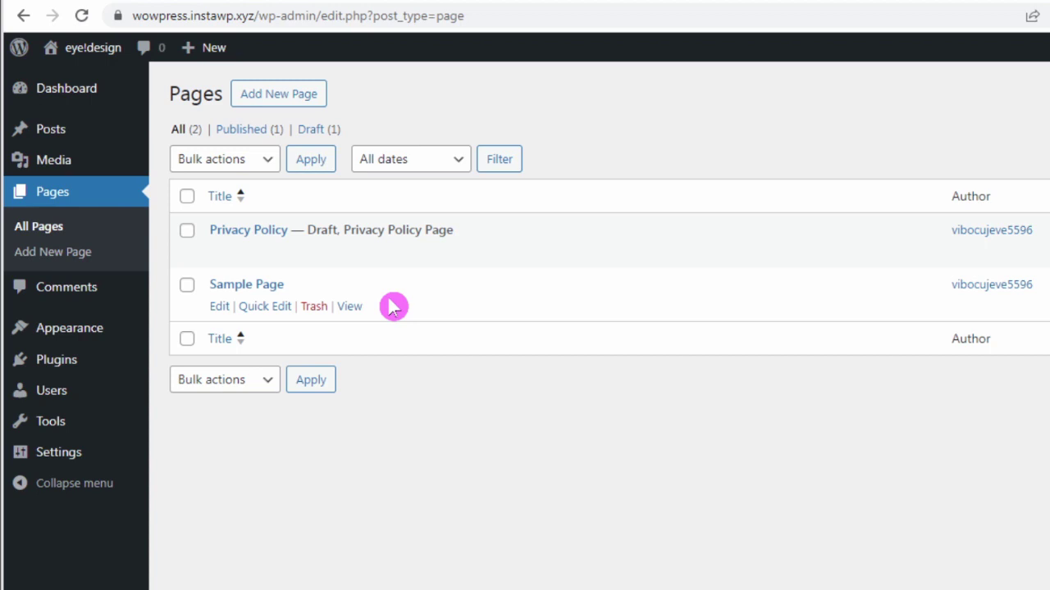
mouse_move(66, 342)
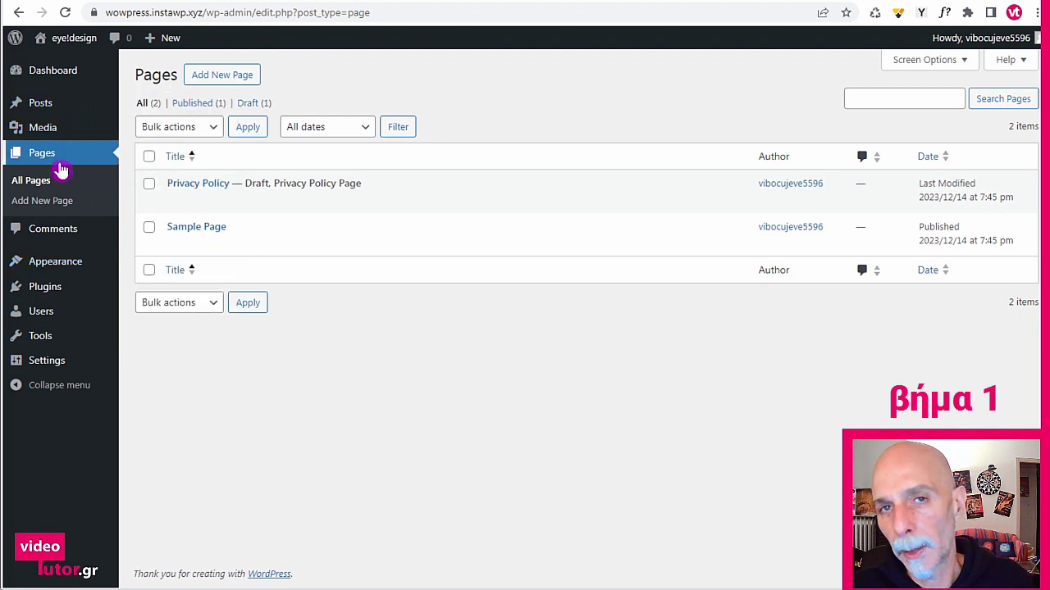
left_click(58, 205)
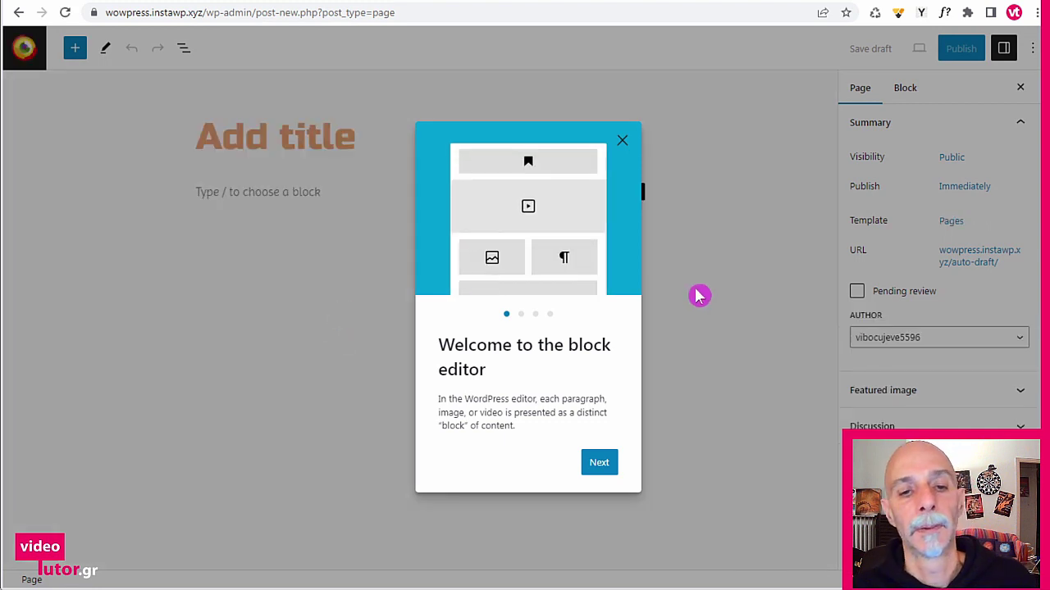
left_click(600, 464)
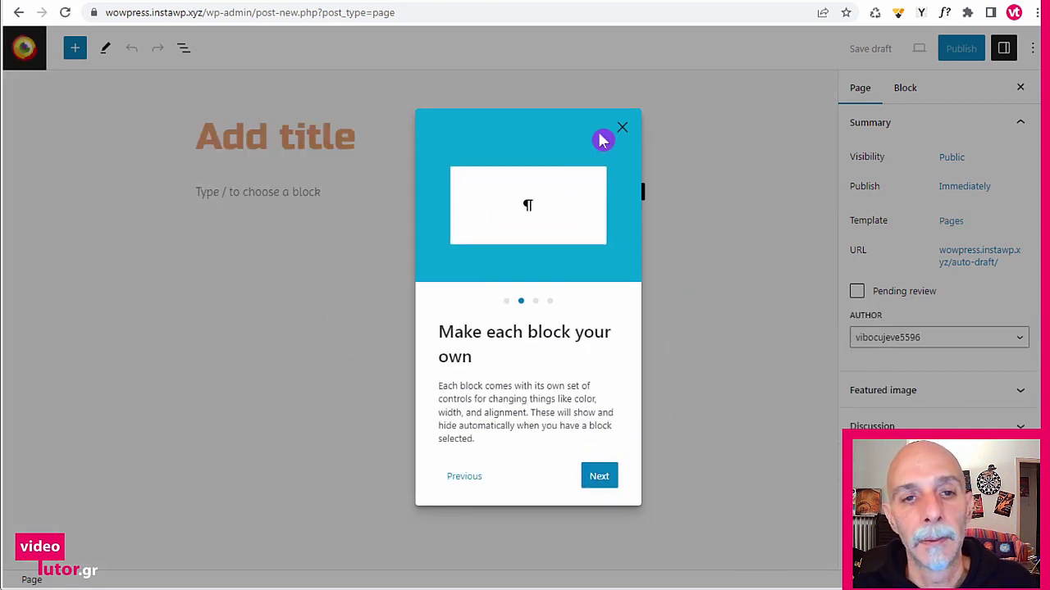
left_click(679, 305)
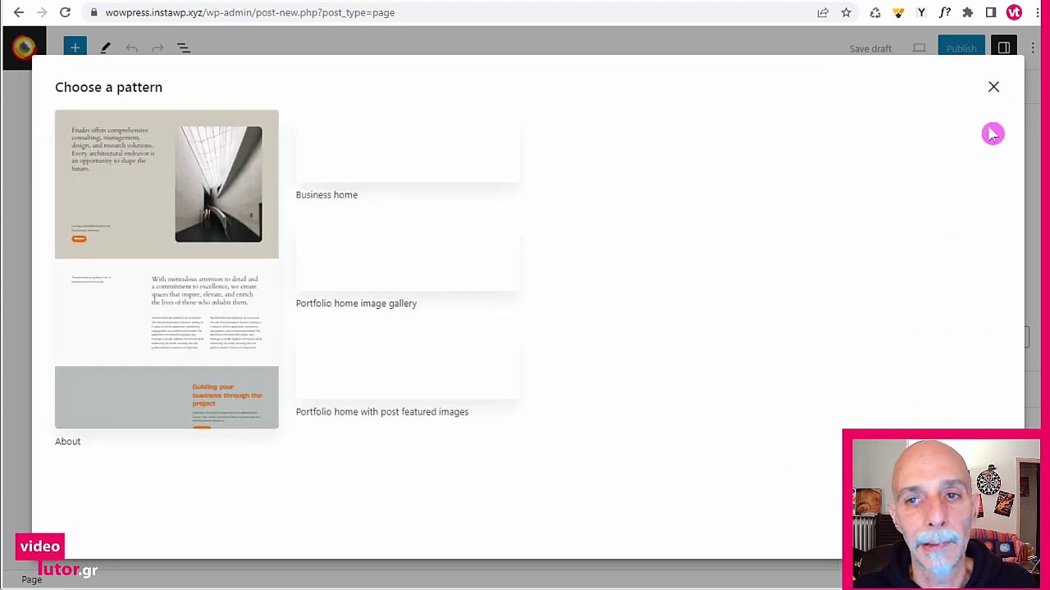
left_click(993, 89)
- Title the new page Home, publish it and view it on the live site
left_click(389, 143)
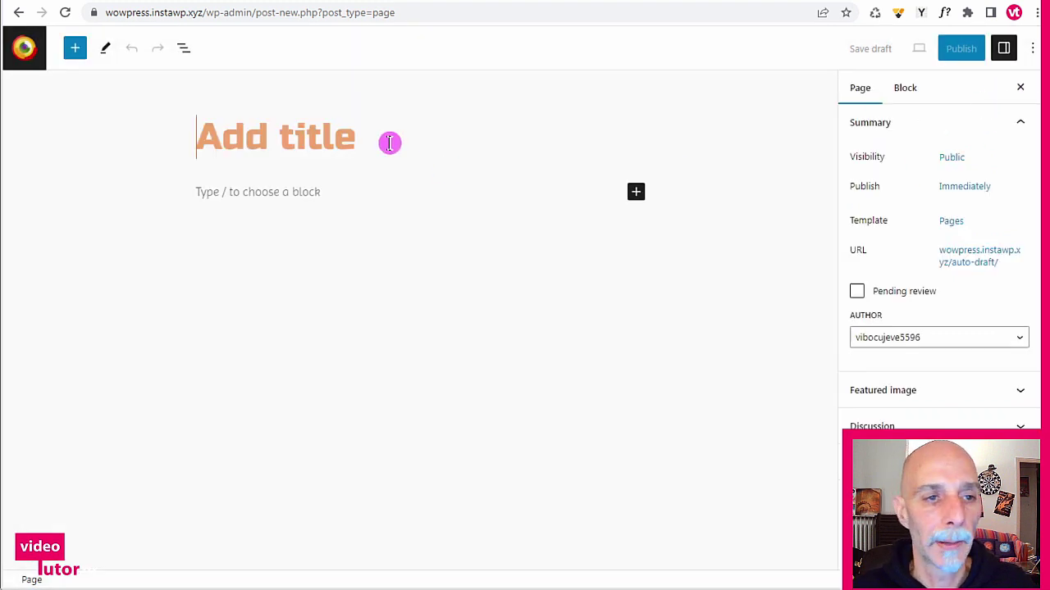
type("Home")
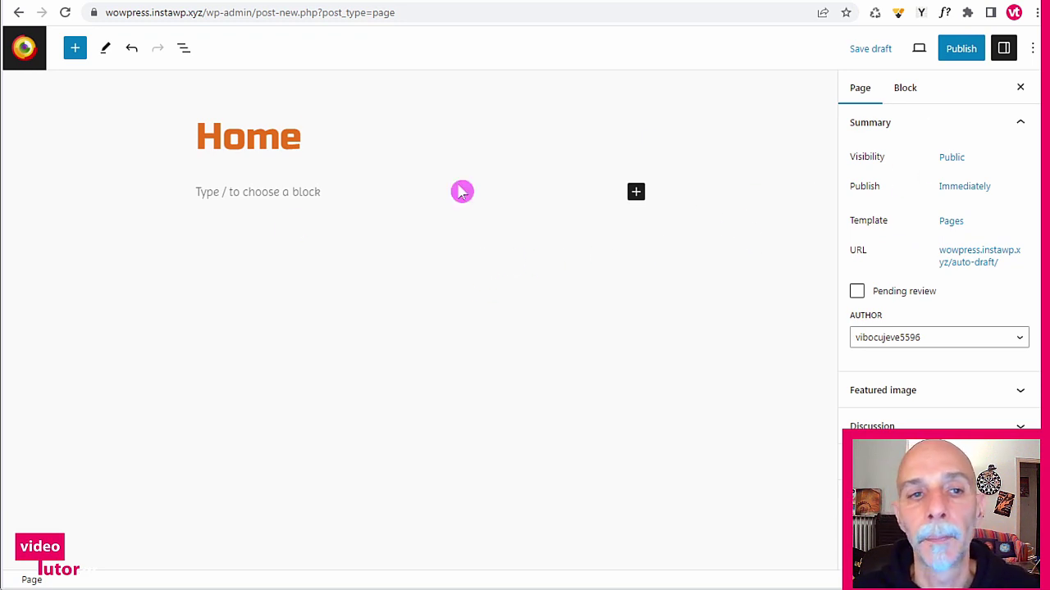
left_click(961, 51)
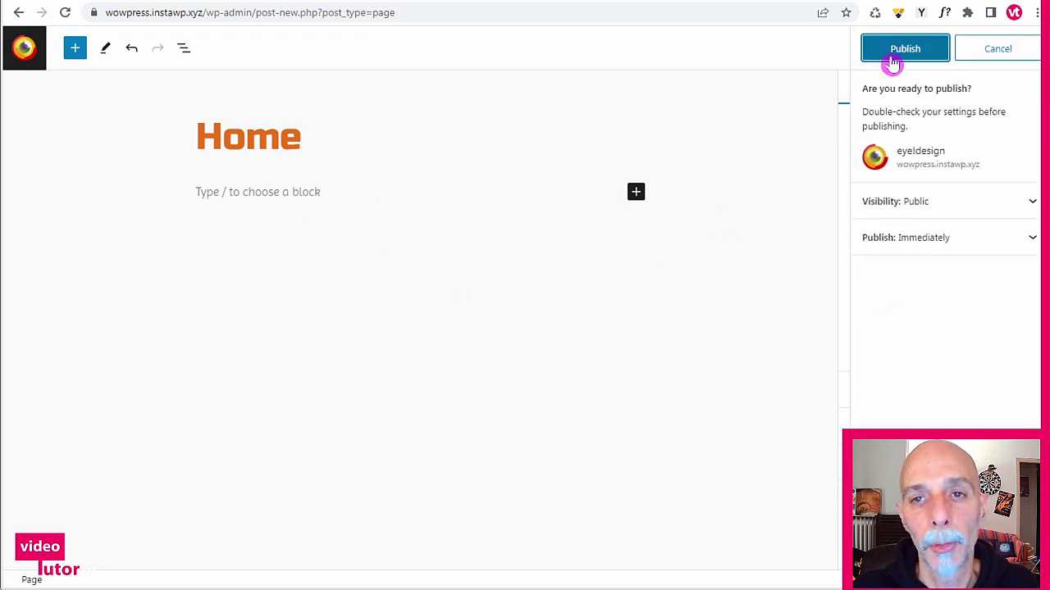
left_click(892, 56)
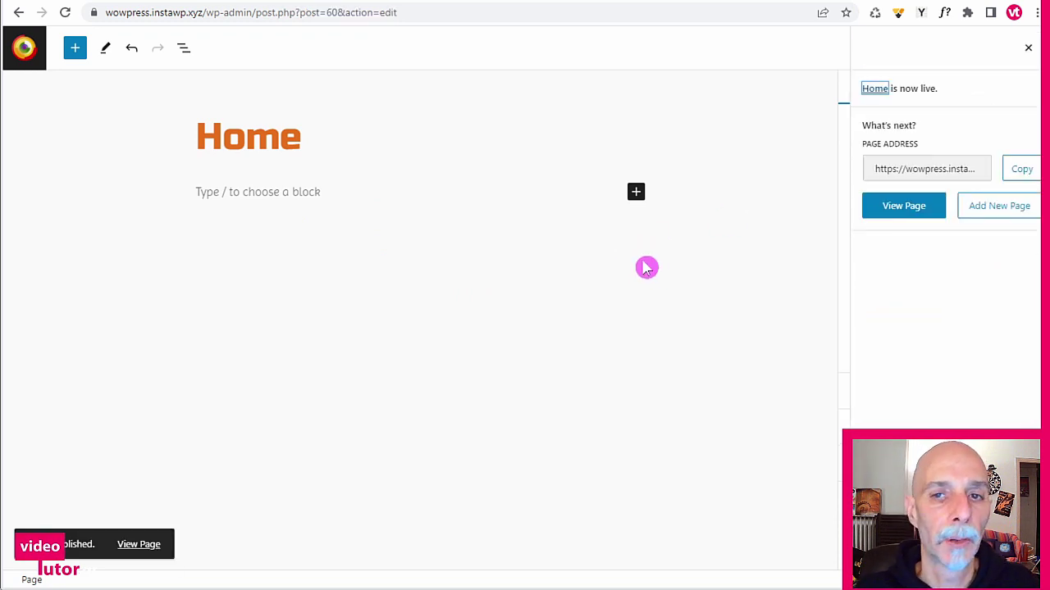
left_click(901, 210)
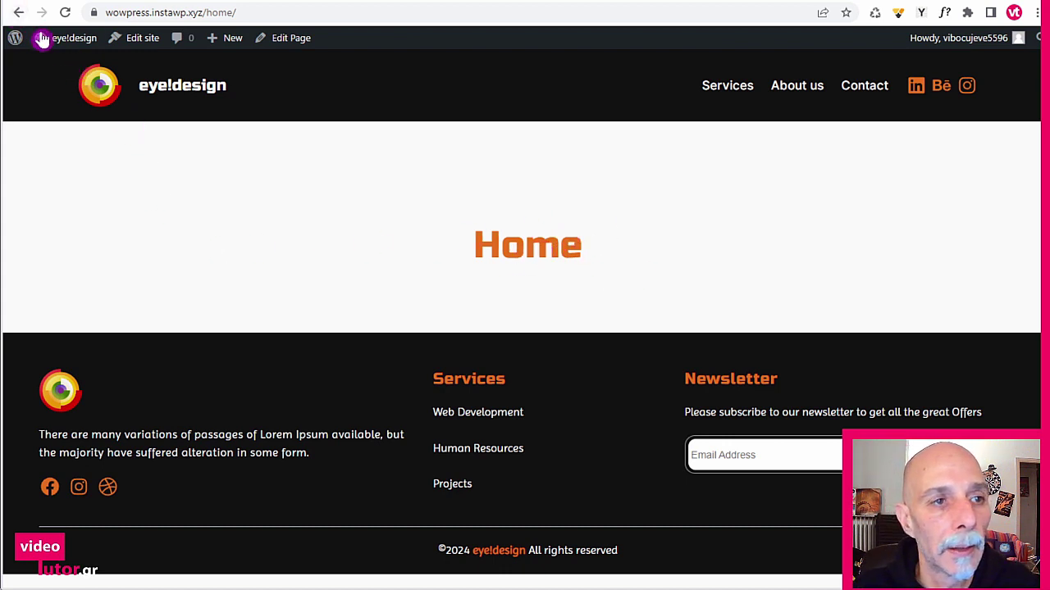
- Set the site's homepage to a static page, choose Home as the homepage, and save the reading settings
left_click(71, 40)
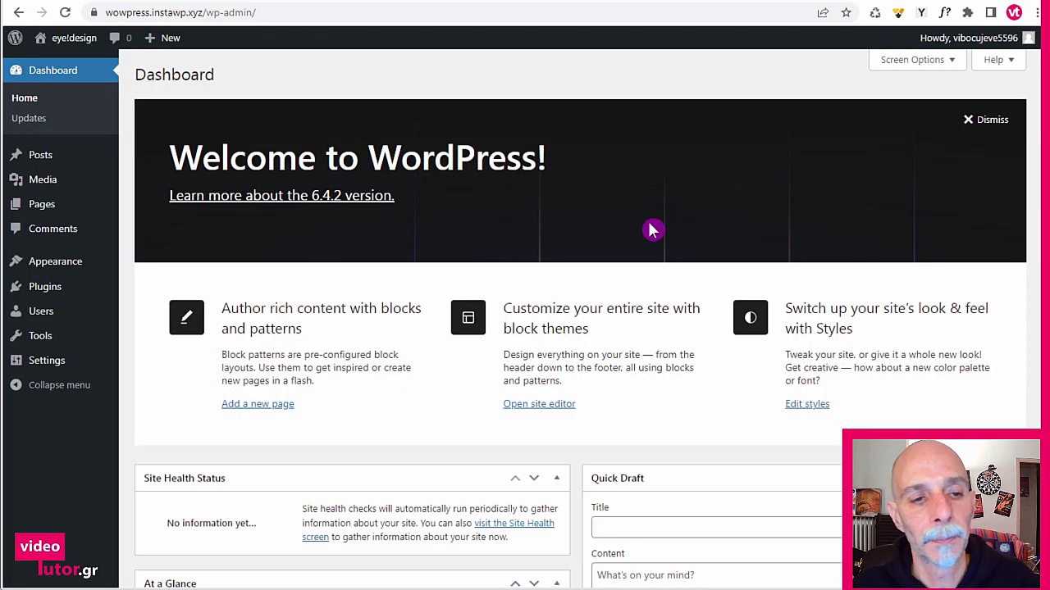
mouse_move(75, 369)
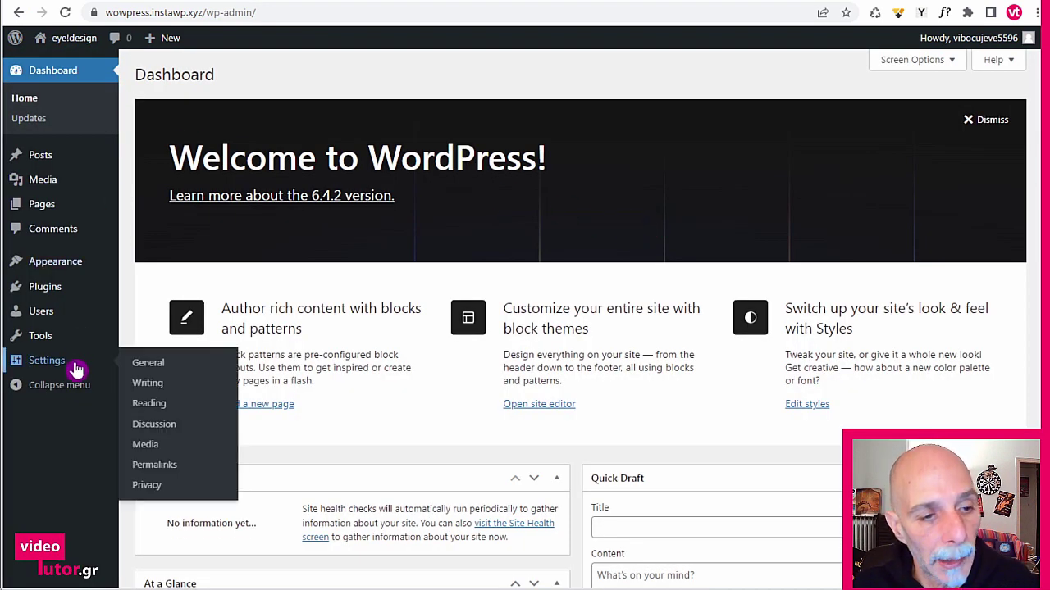
left_click(160, 367)
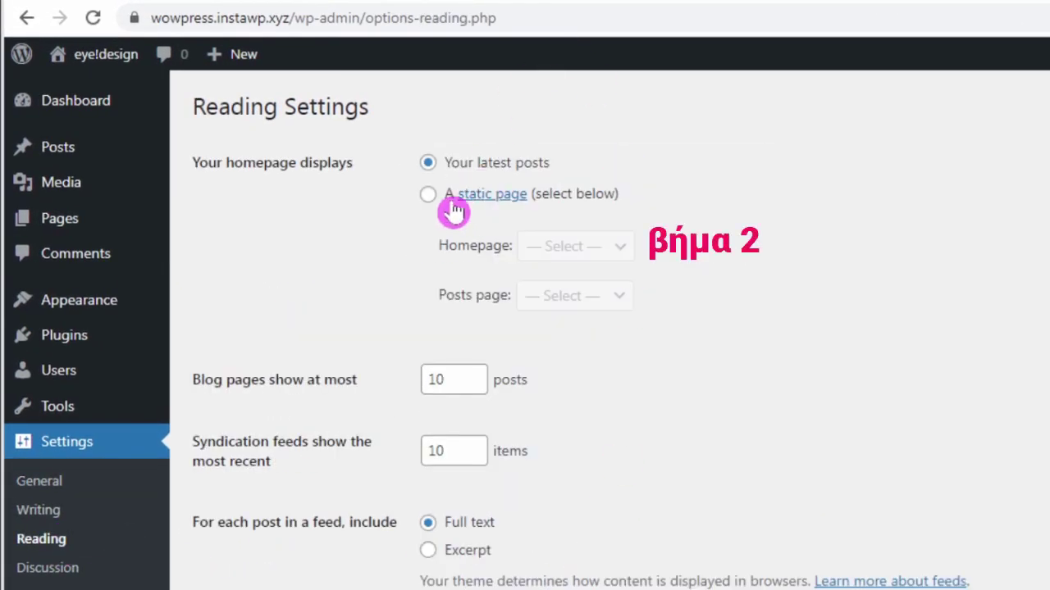
left_click(428, 195)
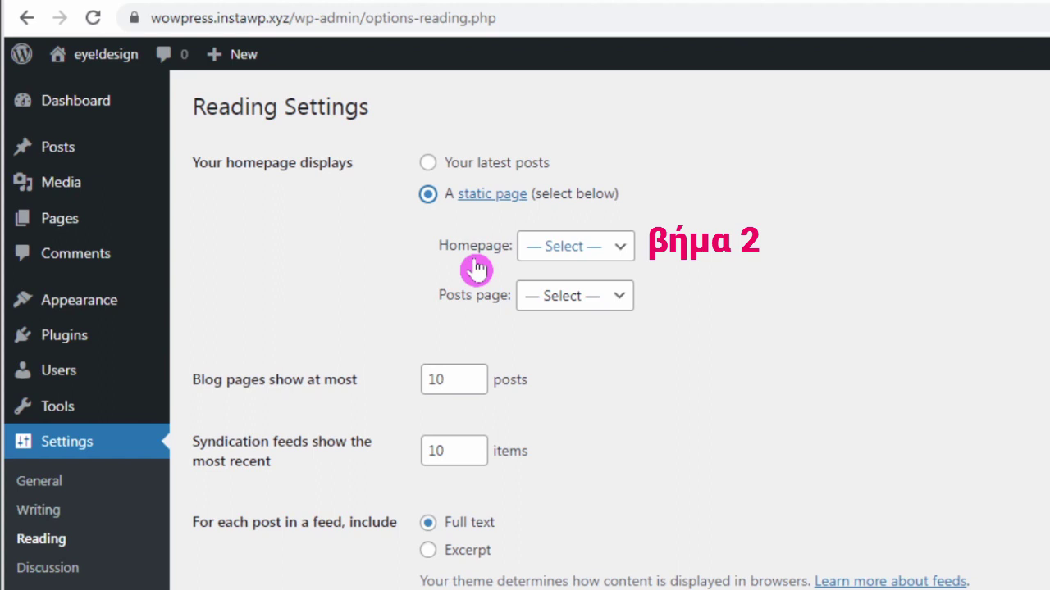
left_click(578, 252)
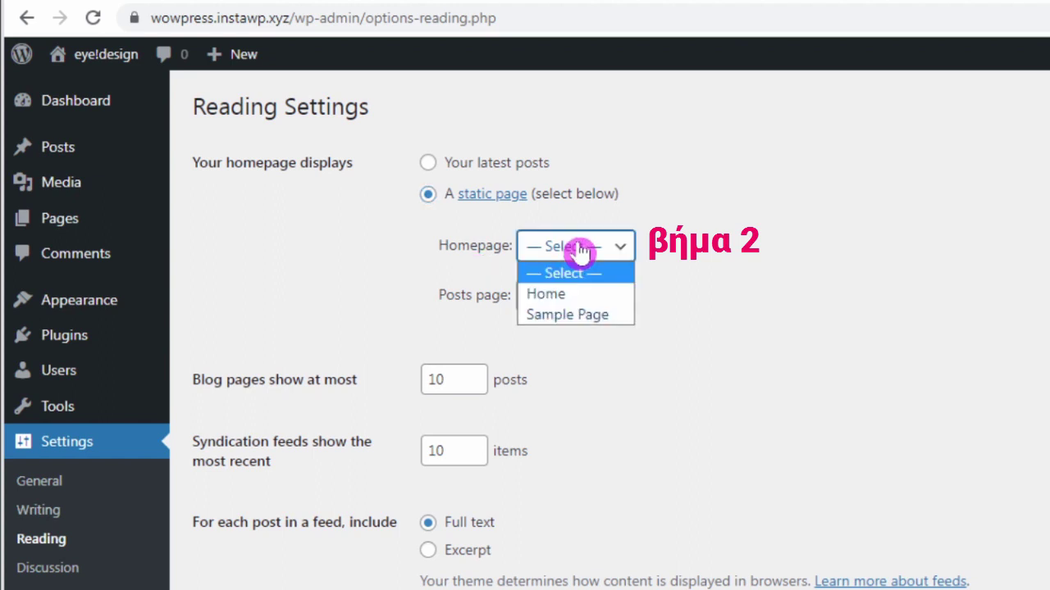
left_click(592, 293)
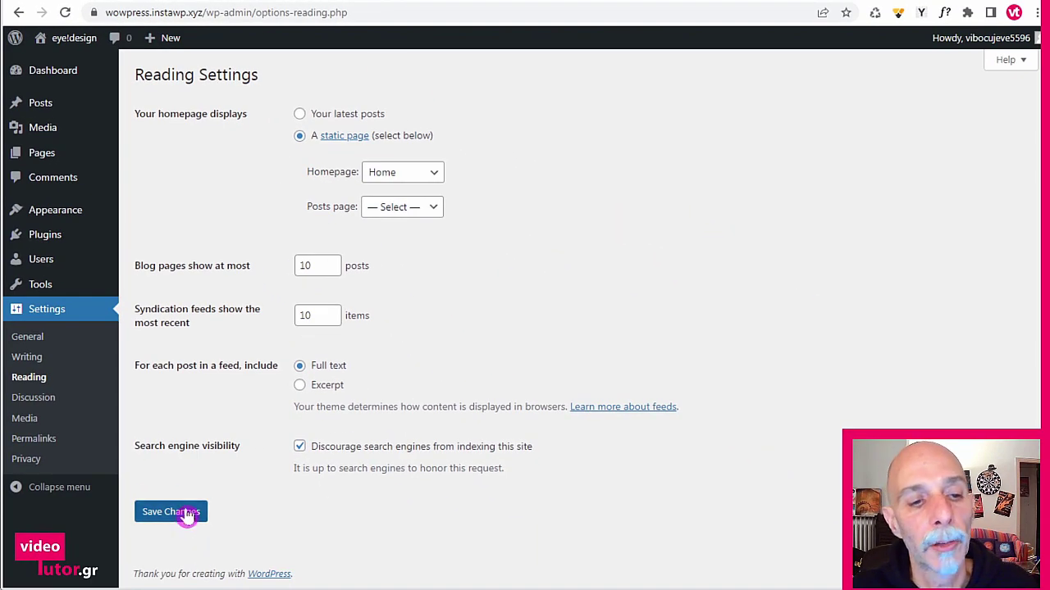
left_click(188, 514)
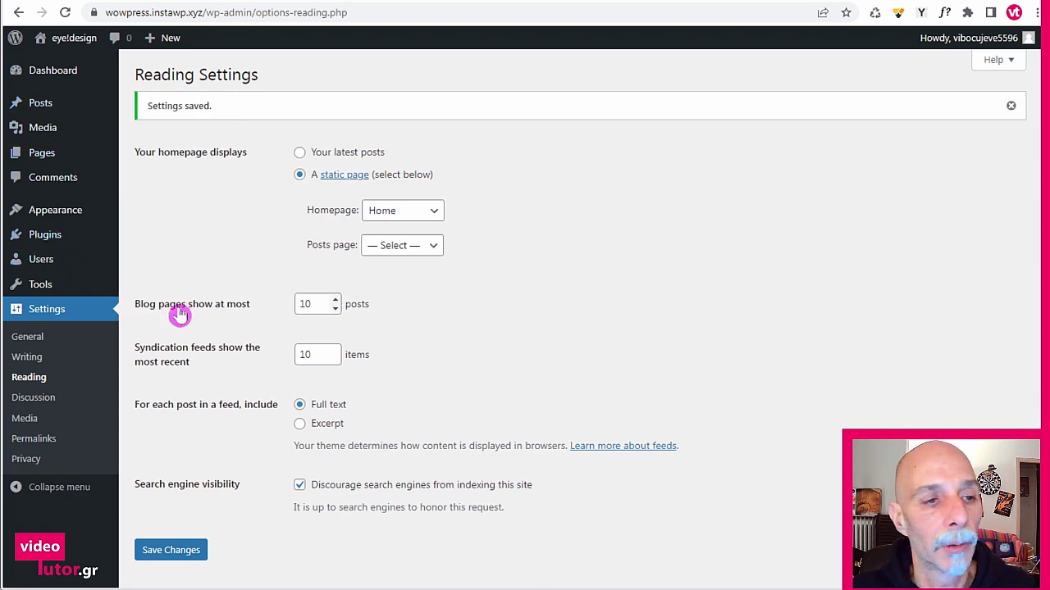
- Open the Blog Home template for editing in the site editor and display its block structure
mouse_move(59, 224)
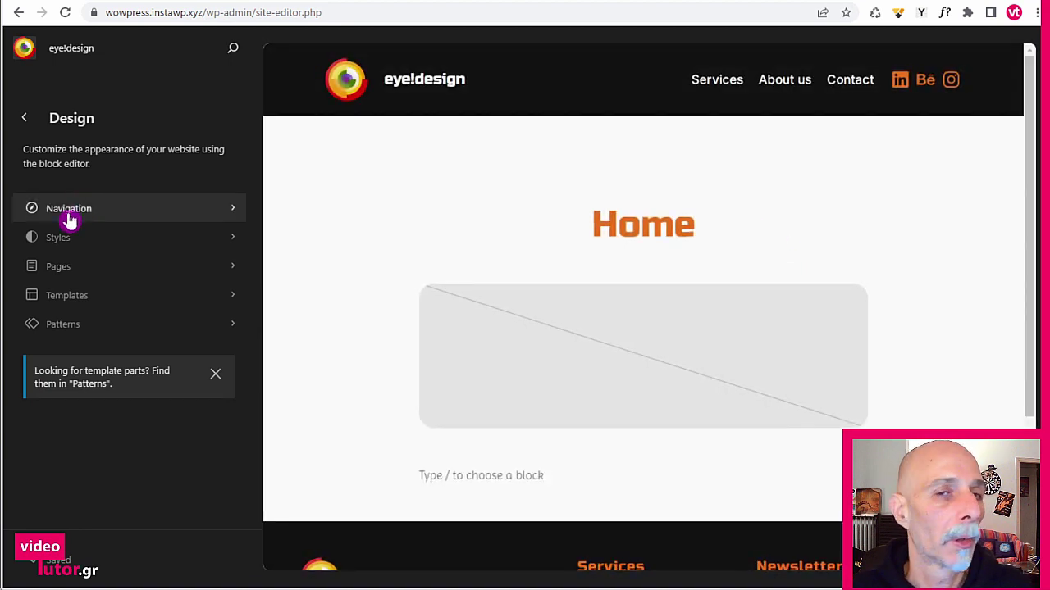
left_click(70, 294)
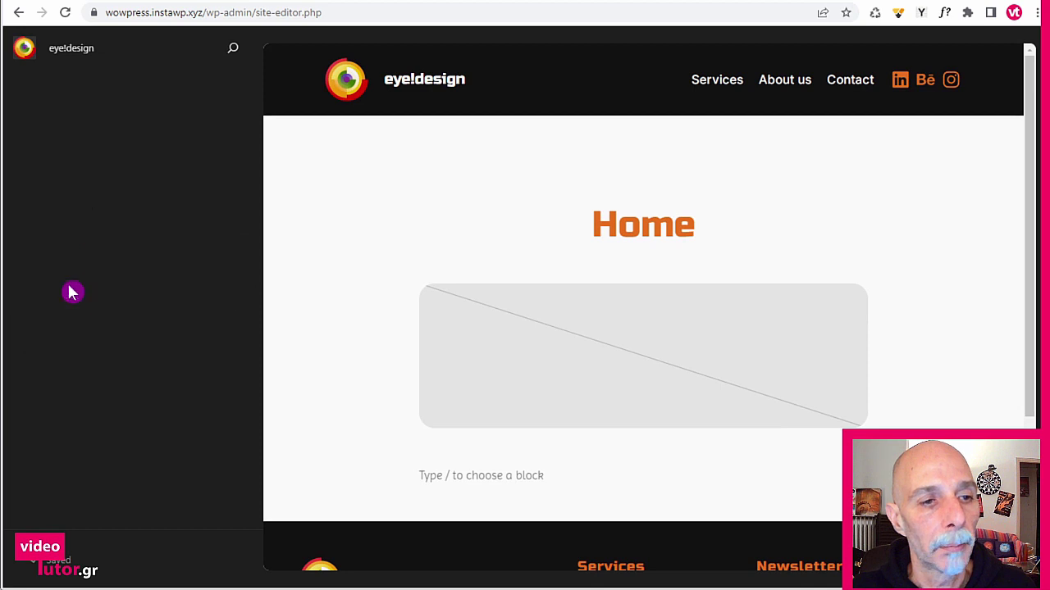
left_click(99, 222)
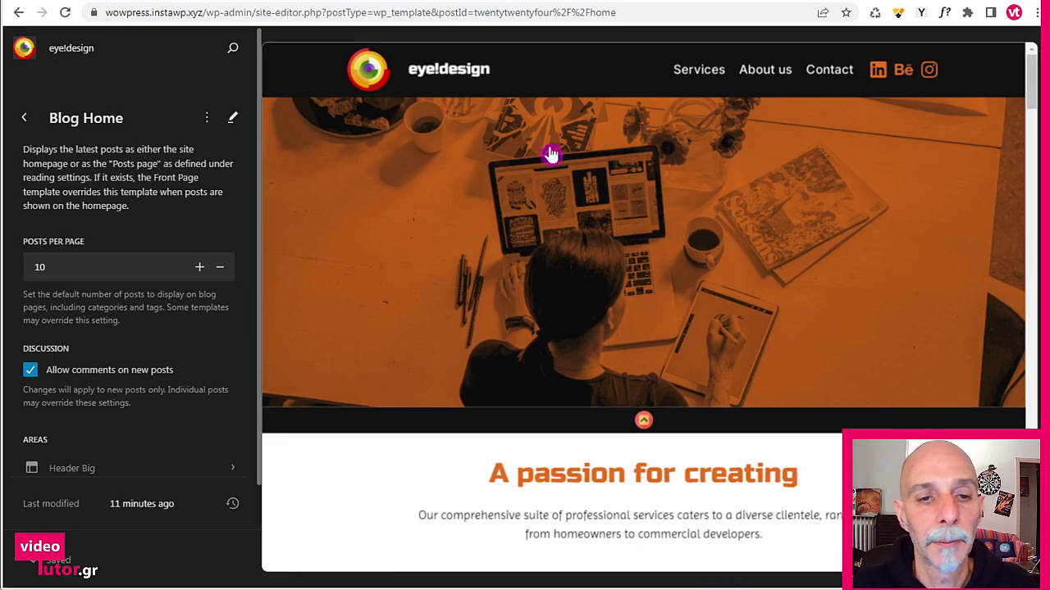
left_click(557, 281)
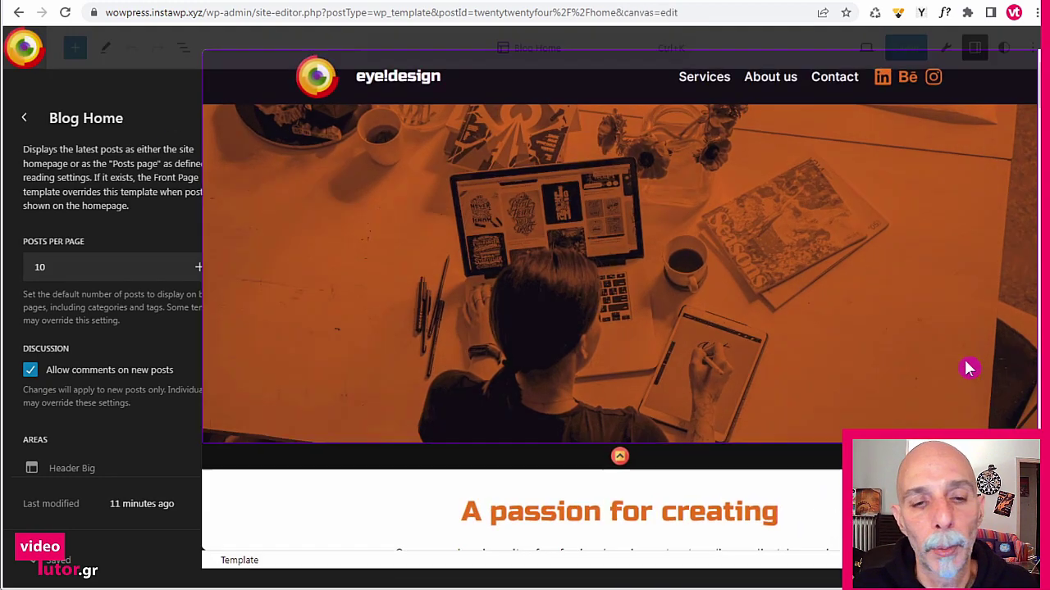
scroll(713, 211, "down", 2)
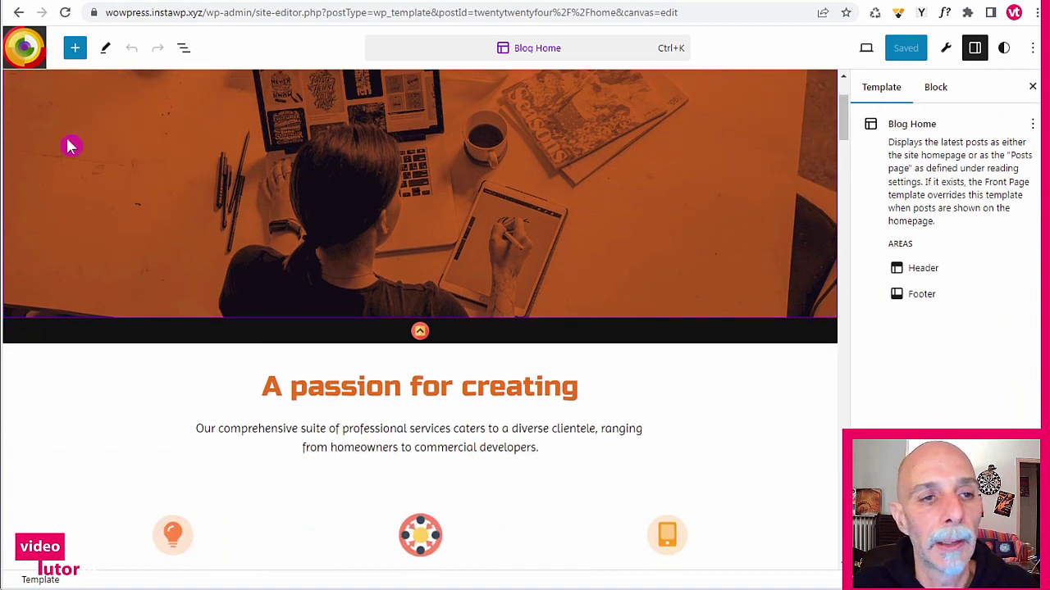
left_click(183, 47)
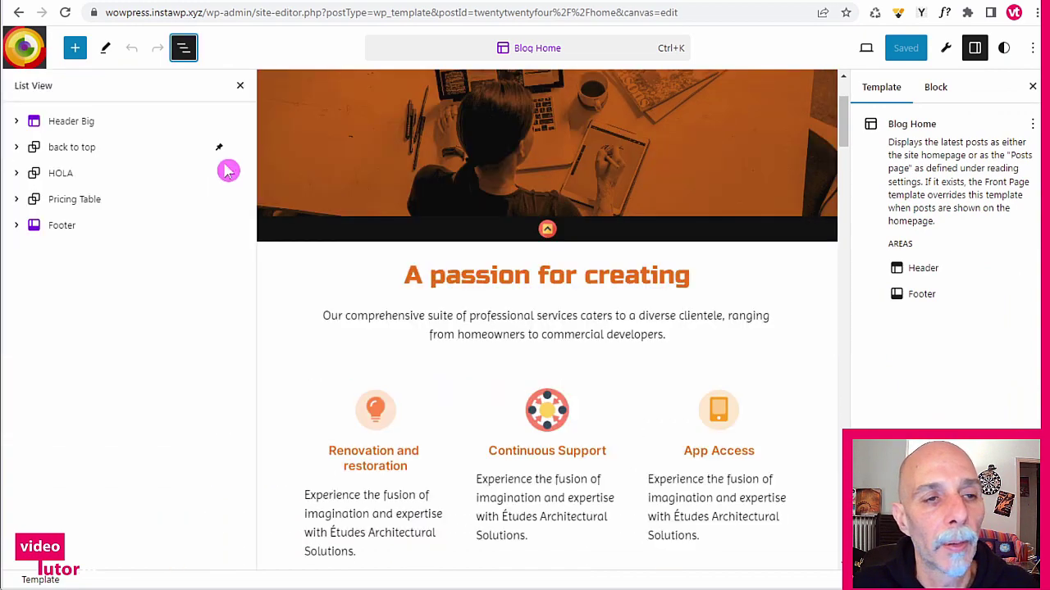
- Move the Pricing Table group into the HOLA group, directly after Testimonial, and collapse HOLA
left_click(87, 155)
left_click(73, 173)
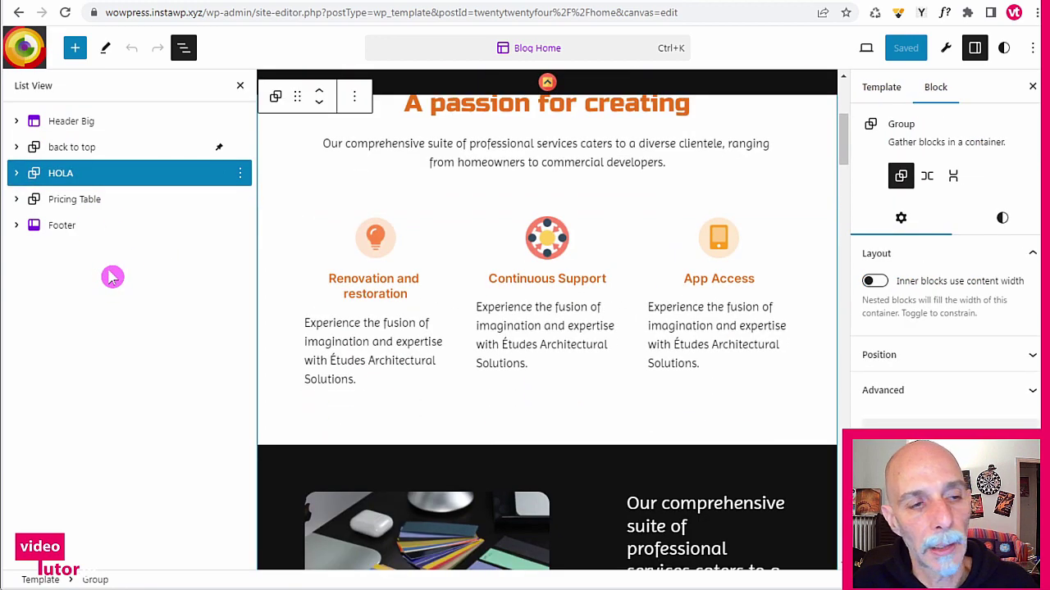
left_click(77, 202)
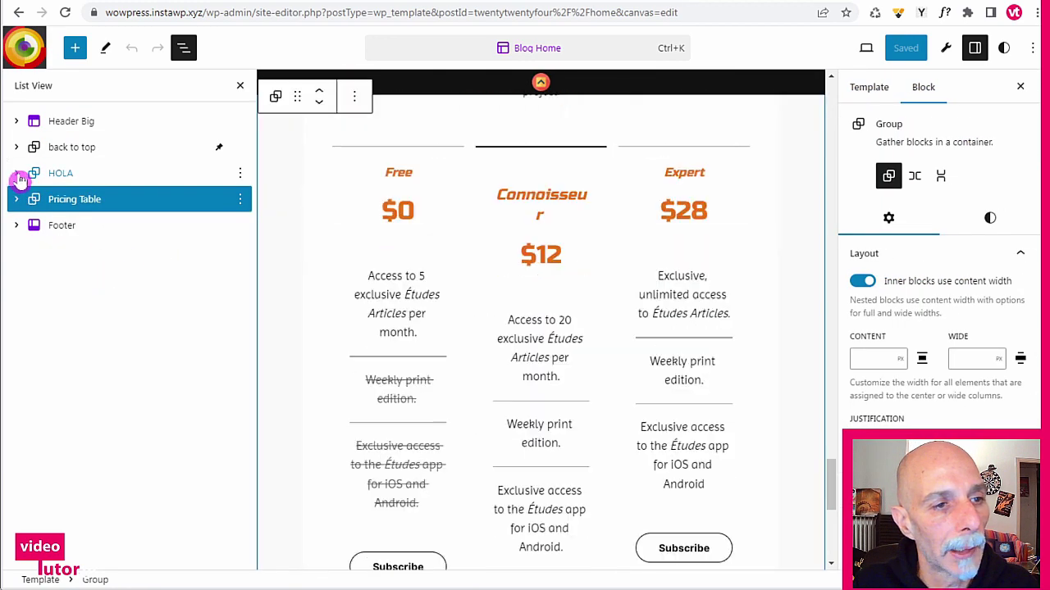
left_click(16, 173)
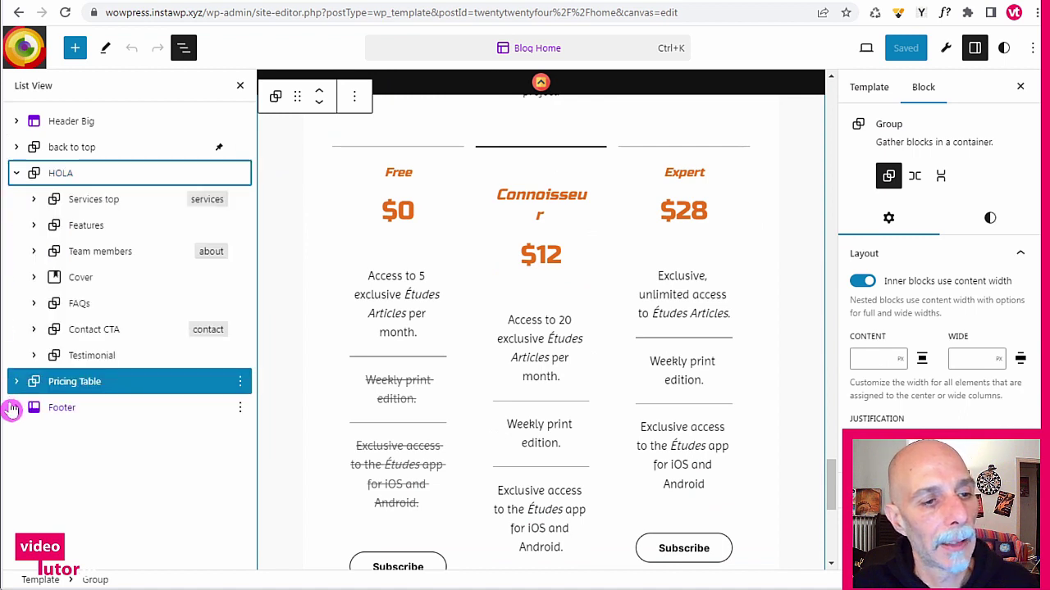
left_click_drag(55, 388, 40, 373)
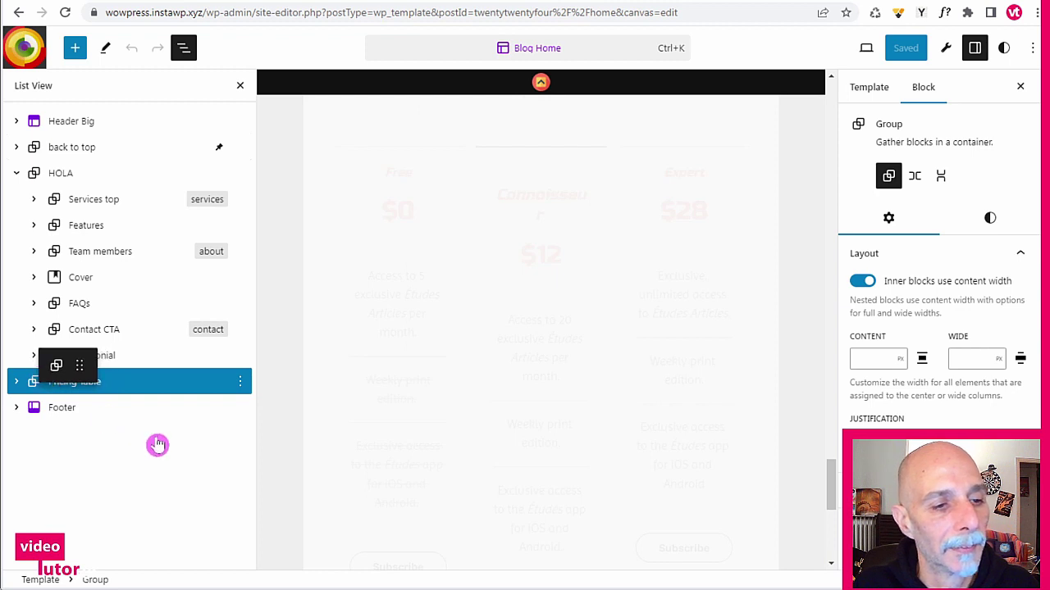
left_click_drag(80, 447, 141, 388)
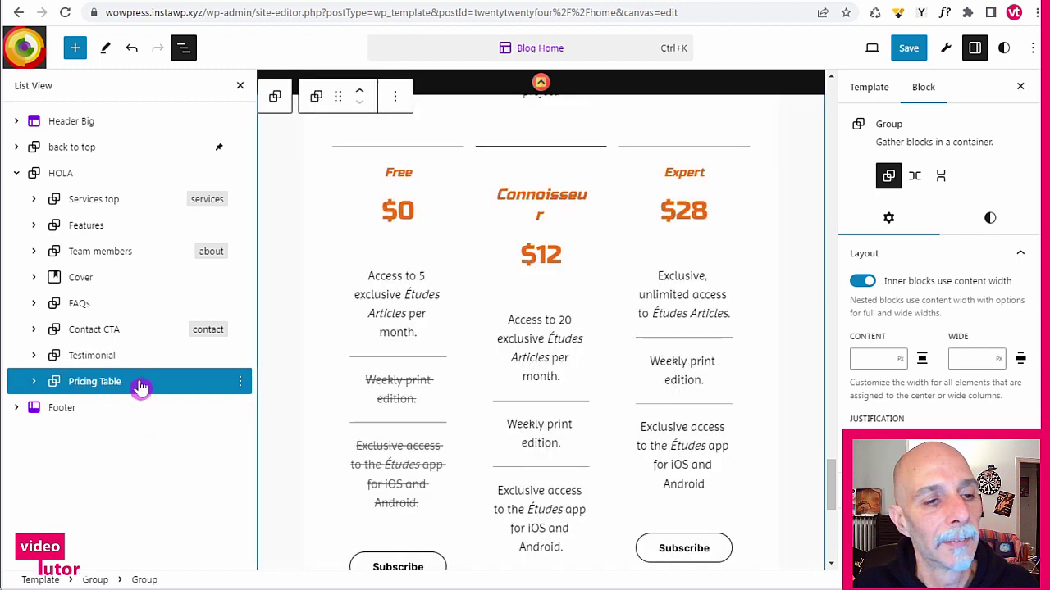
left_click(23, 174)
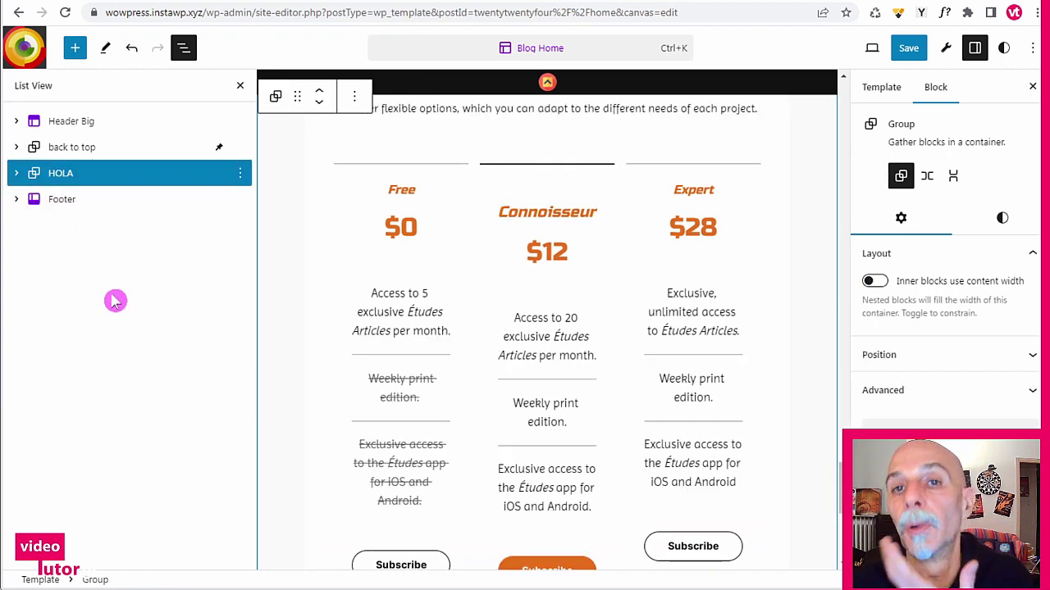
- Copy the entire HOLA group from the Blog Home template
scroll(500, 262, "up", 10)
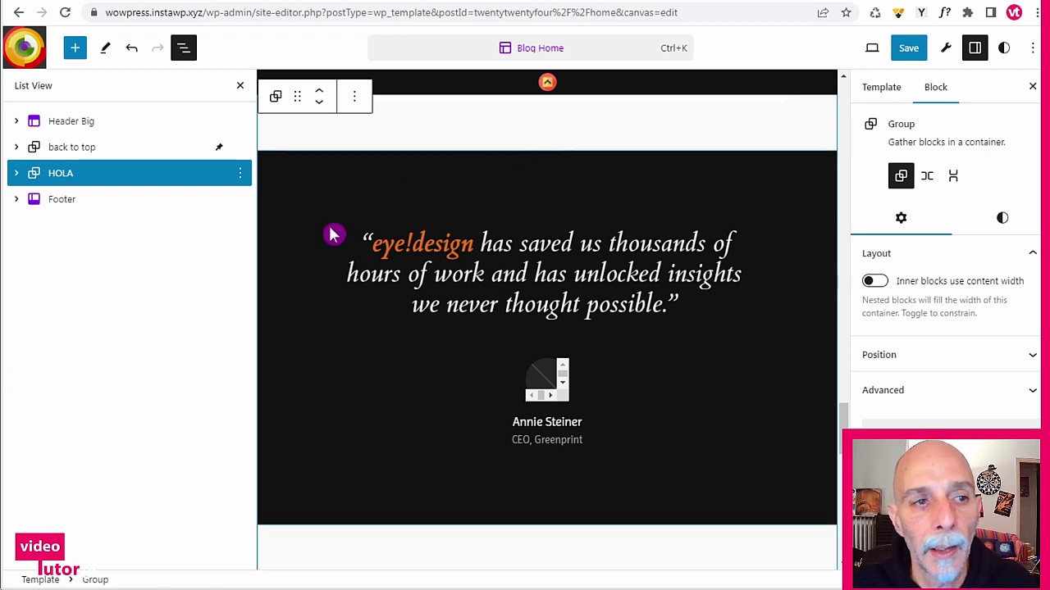
left_click(240, 174)
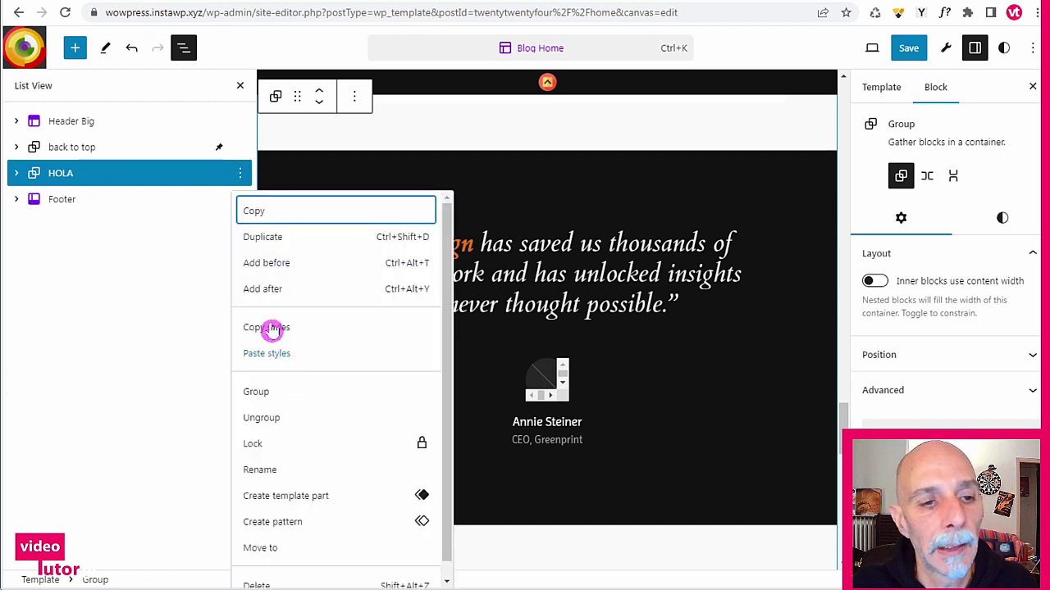
scroll(278, 226, "down", 1)
left_click(275, 205)
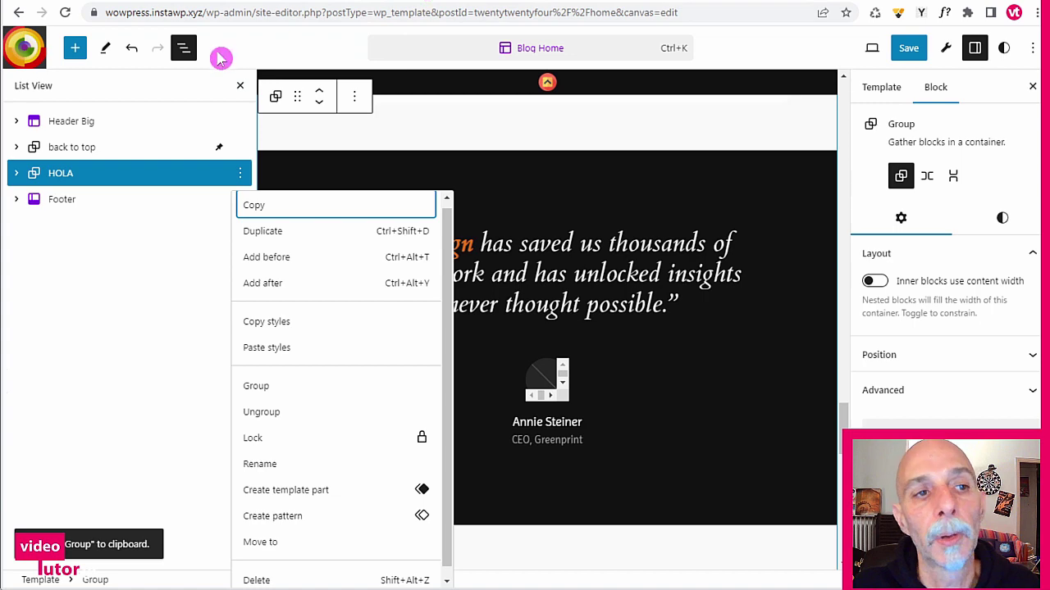
- Return to the Blog Home template overview, decline leaving with unsaved changes, and save the template
left_click(24, 48)
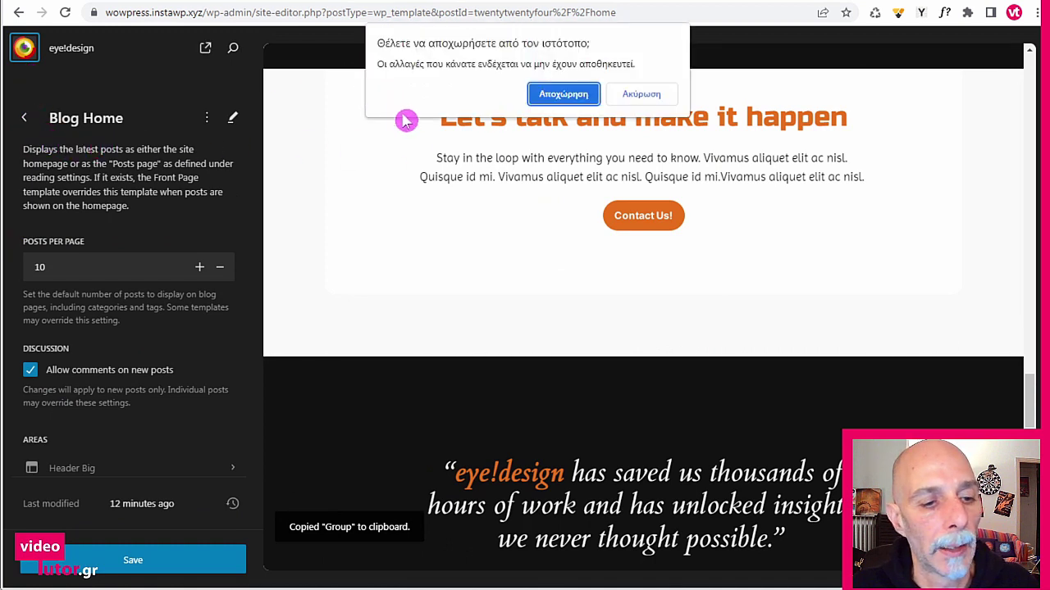
left_click(633, 95)
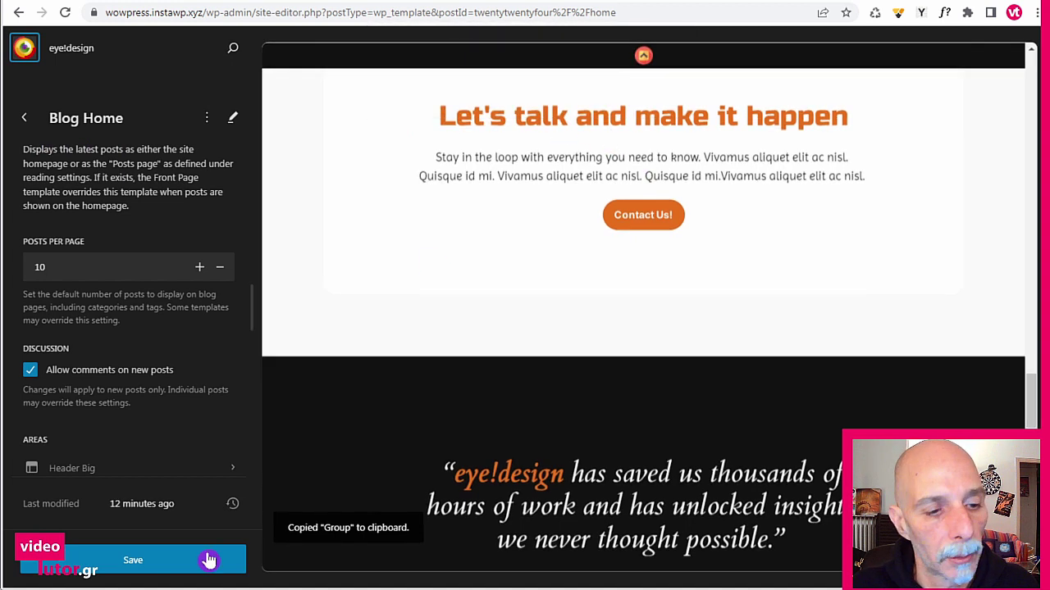
left_click(213, 559)
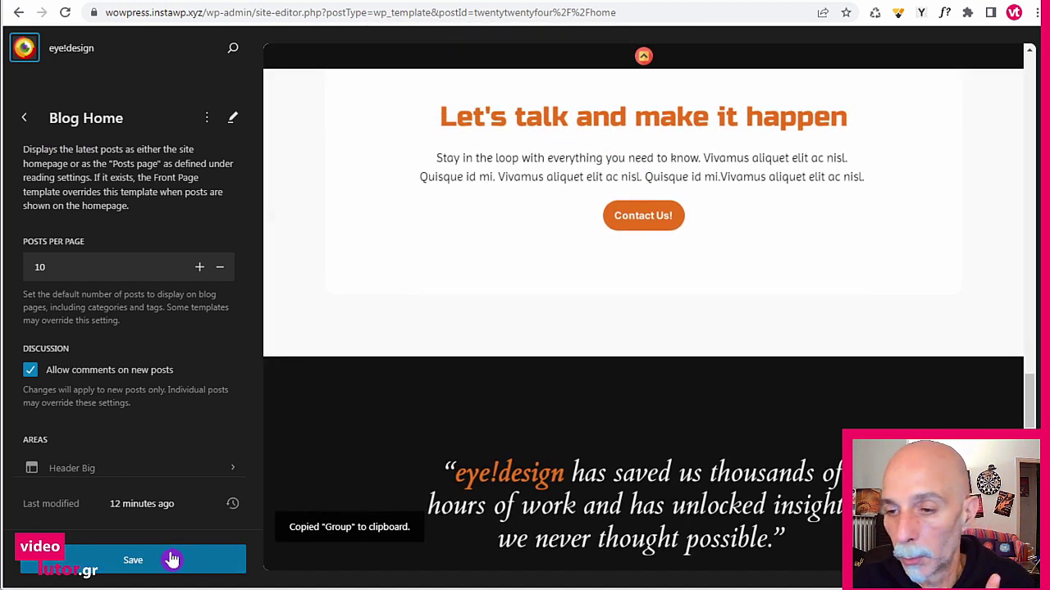
left_click(161, 562)
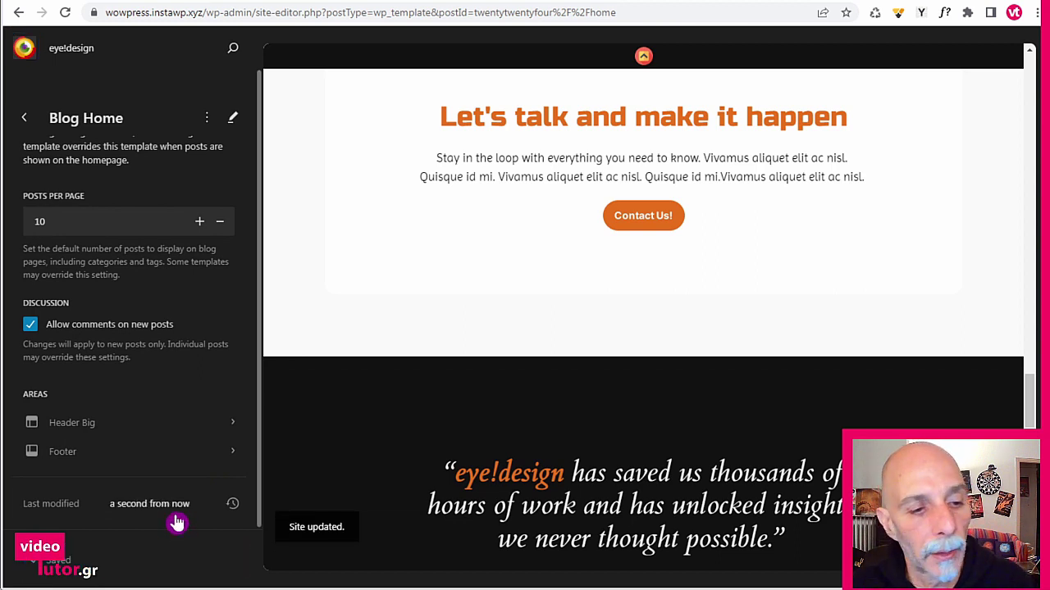
- Open the Home page for editing from the Pages list and paste the copied HOLA group into its empty paragraph
left_click(27, 51)
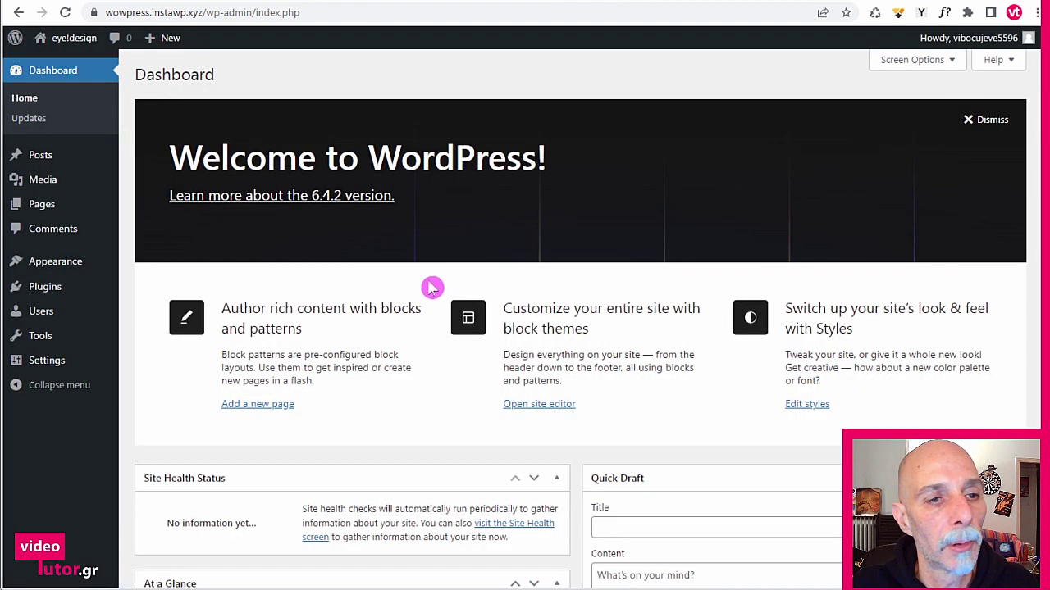
left_click(48, 207)
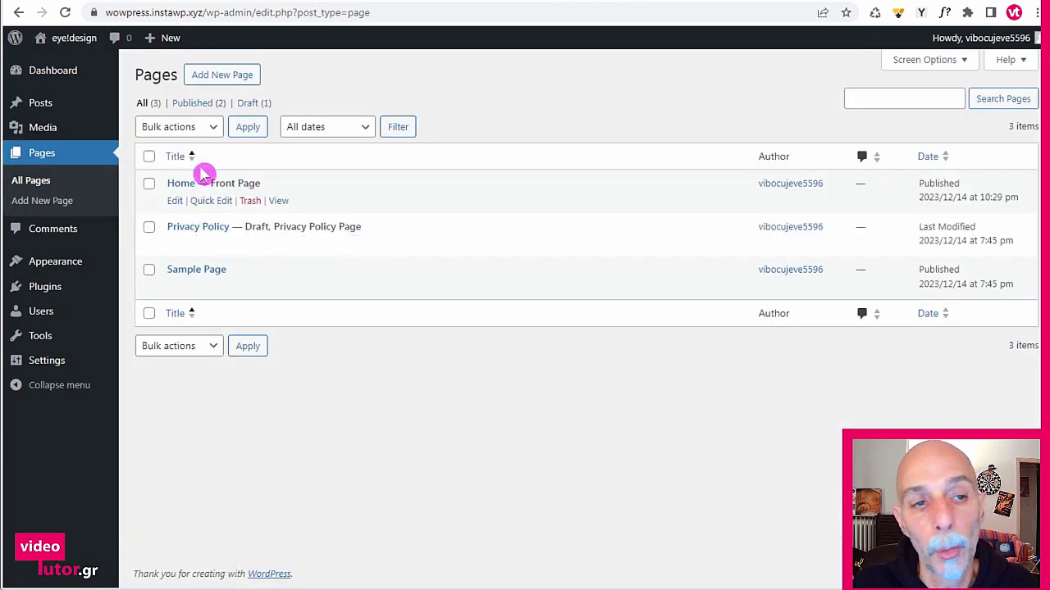
left_click(177, 203)
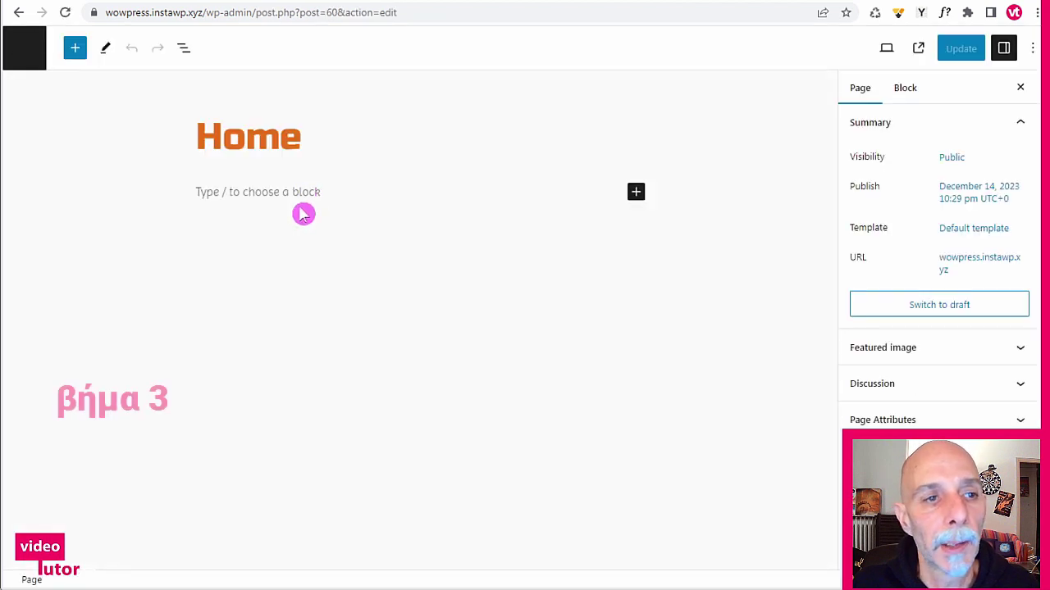
left_click(270, 192)
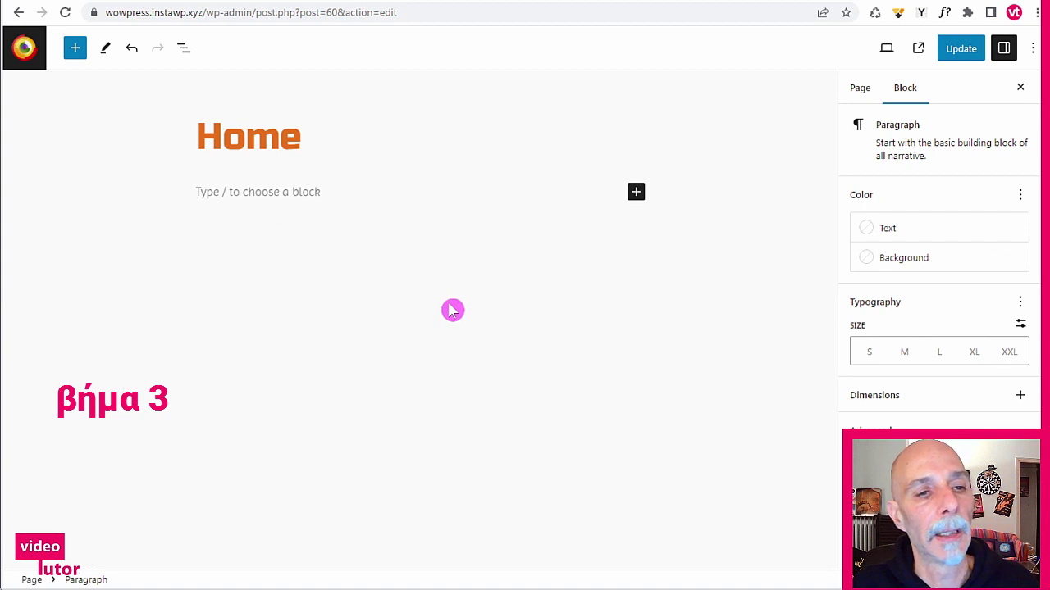
key("ctrl+v")
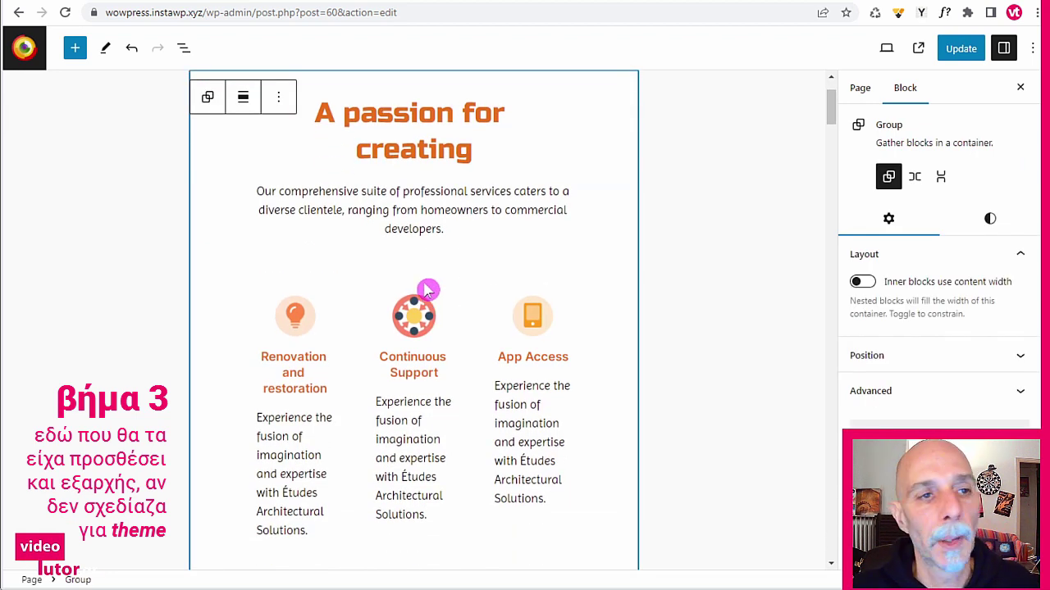
- Expand the pasted HOLA group in the page's block structure and check its style and layout settings
left_click(184, 47)
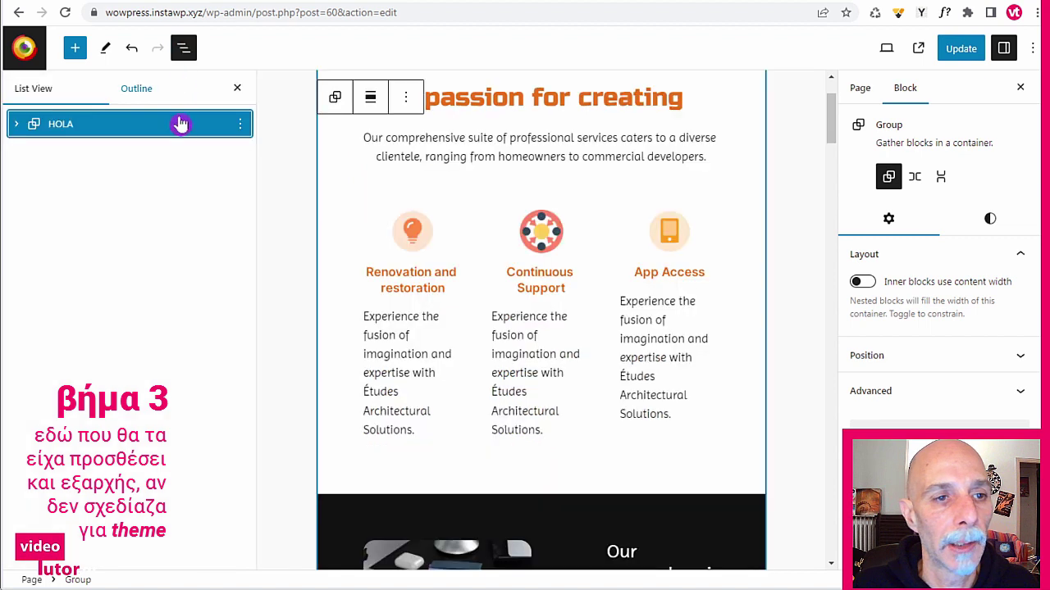
left_click(17, 125)
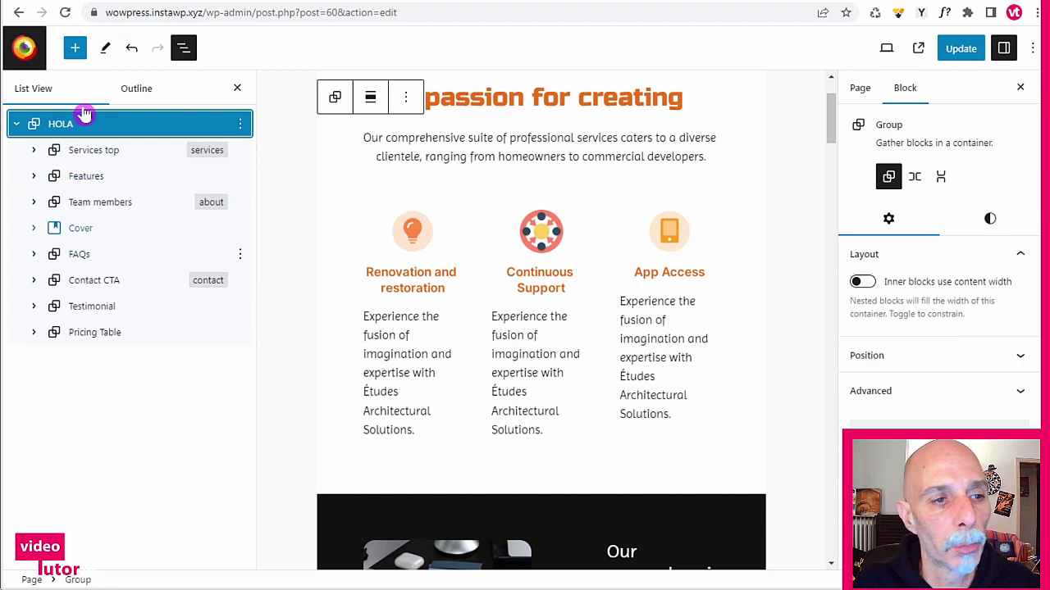
left_click(978, 223)
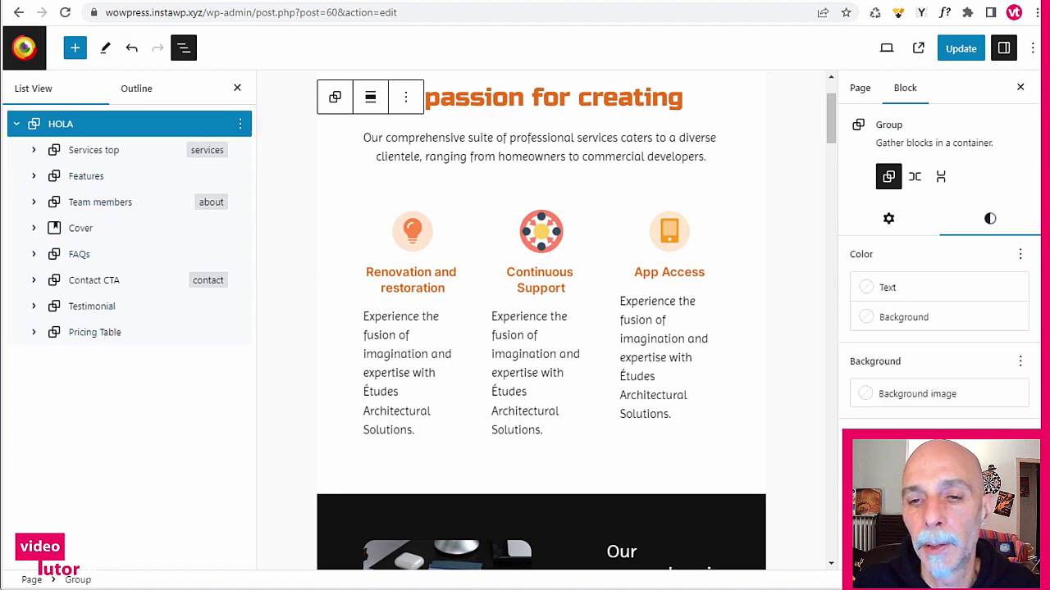
left_click(889, 223)
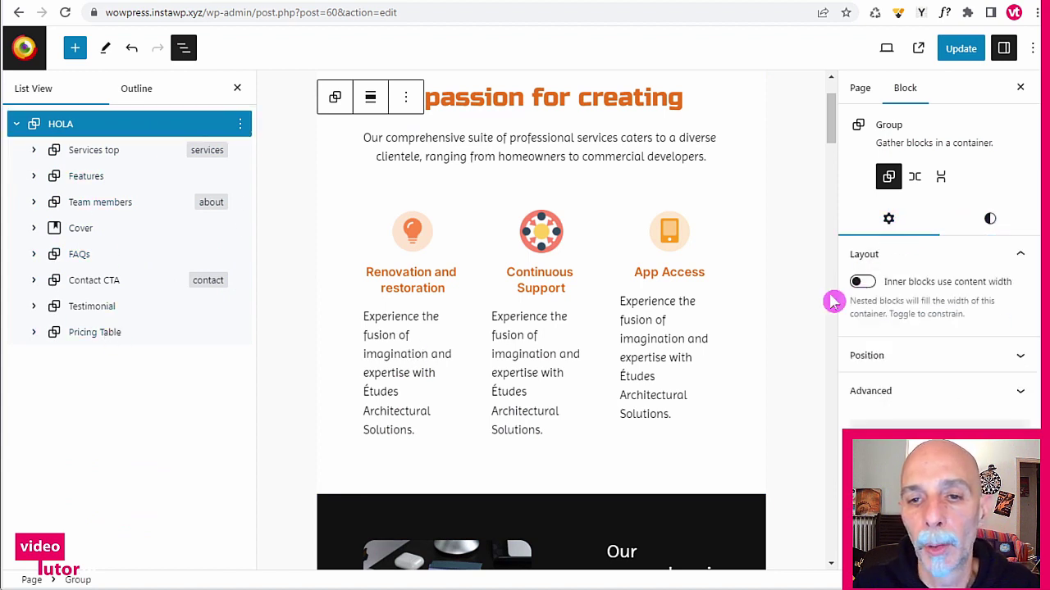
- Set the HOLA group's alignment on the Home page to full width, closing the block structure list, and check the wider layout
left_click(370, 97)
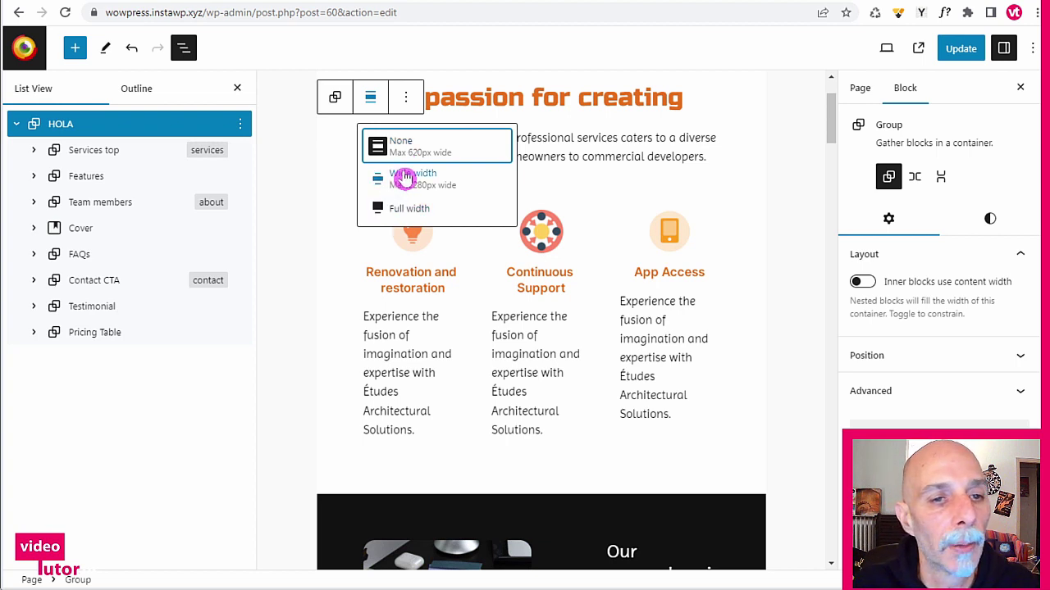
left_click(379, 211)
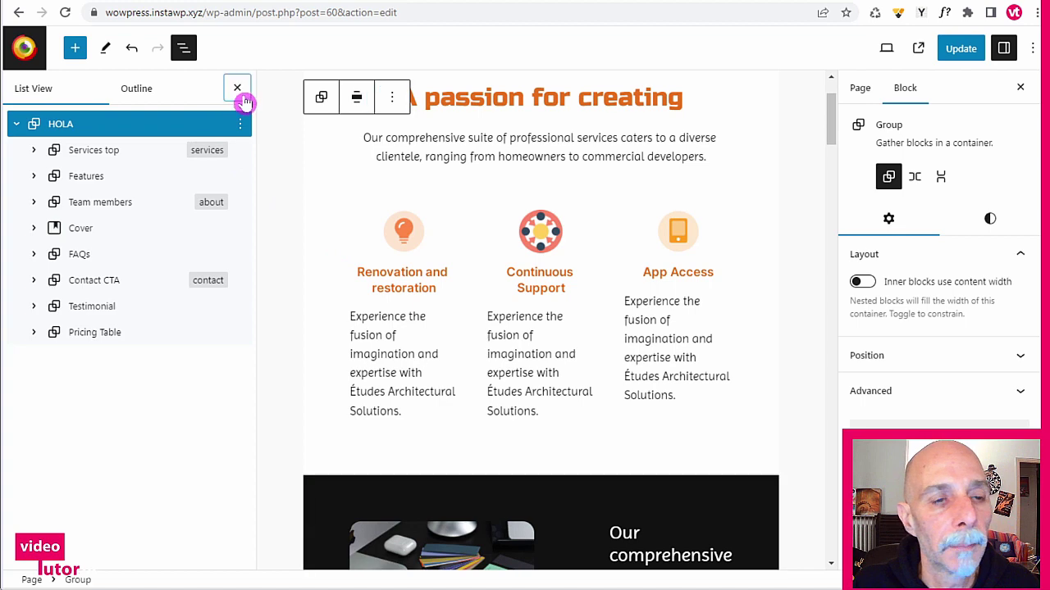
left_click(237, 88)
left_click(158, 97)
left_click(123, 98)
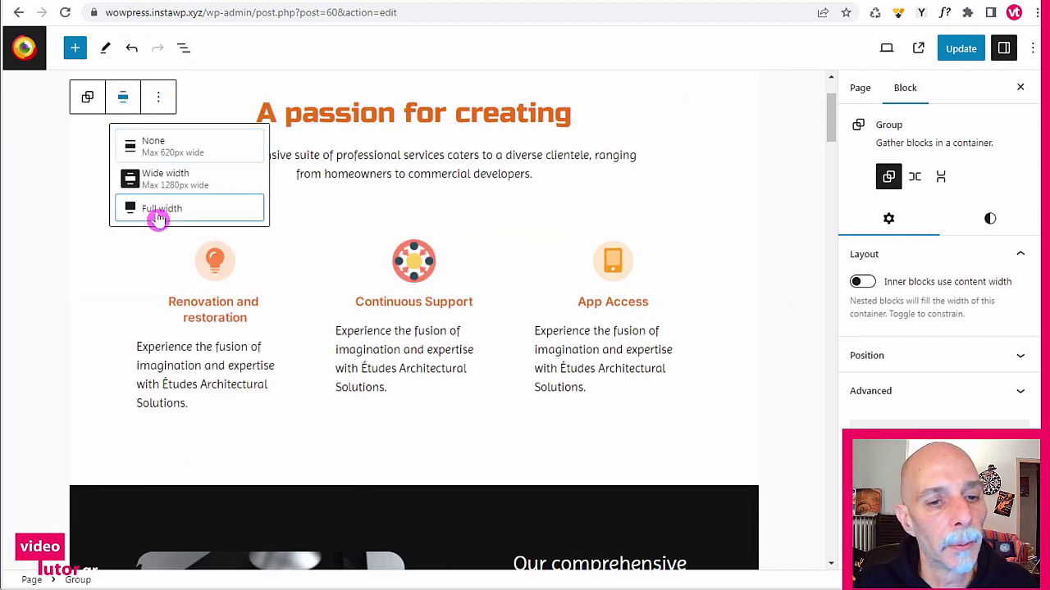
left_click(155, 213)
scroll(486, 296, "down", 3)
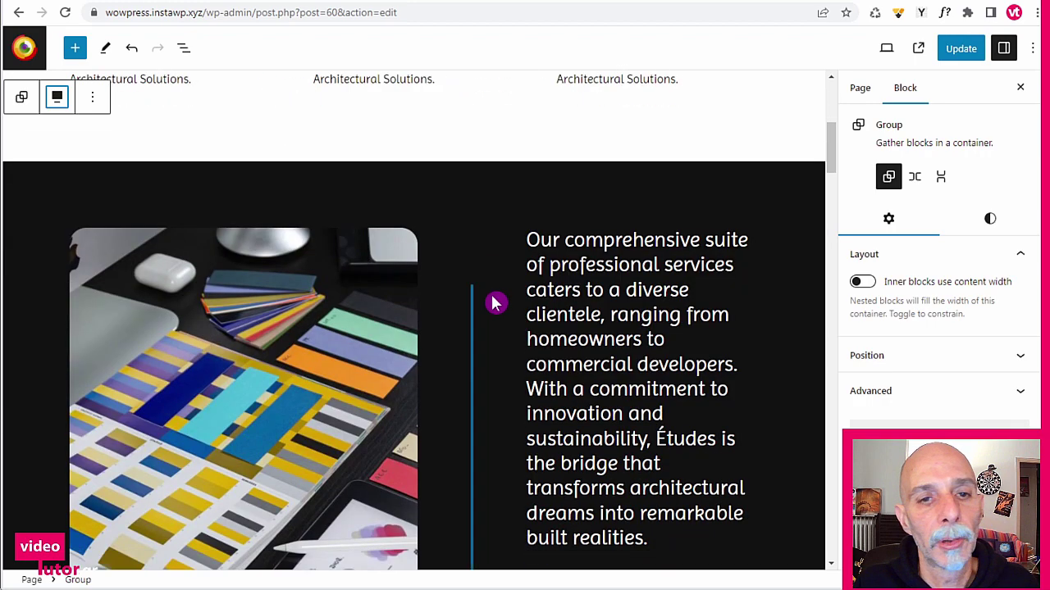
scroll(614, 206, "up", 5)
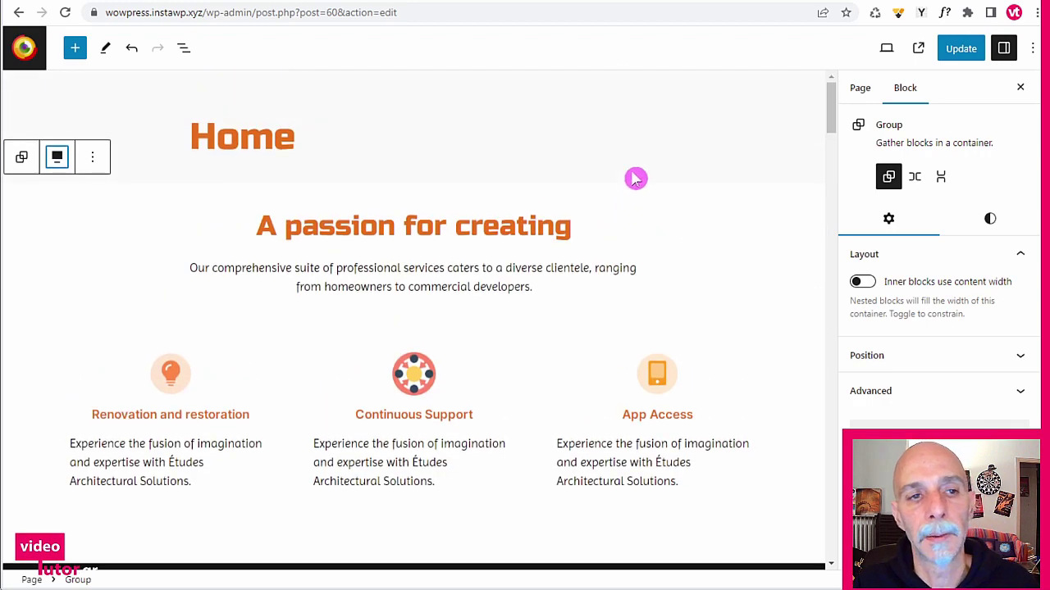
scroll(640, 197, "down", 3)
scroll(642, 221, "down", 2)
left_click_drag(834, 159, 827, 102)
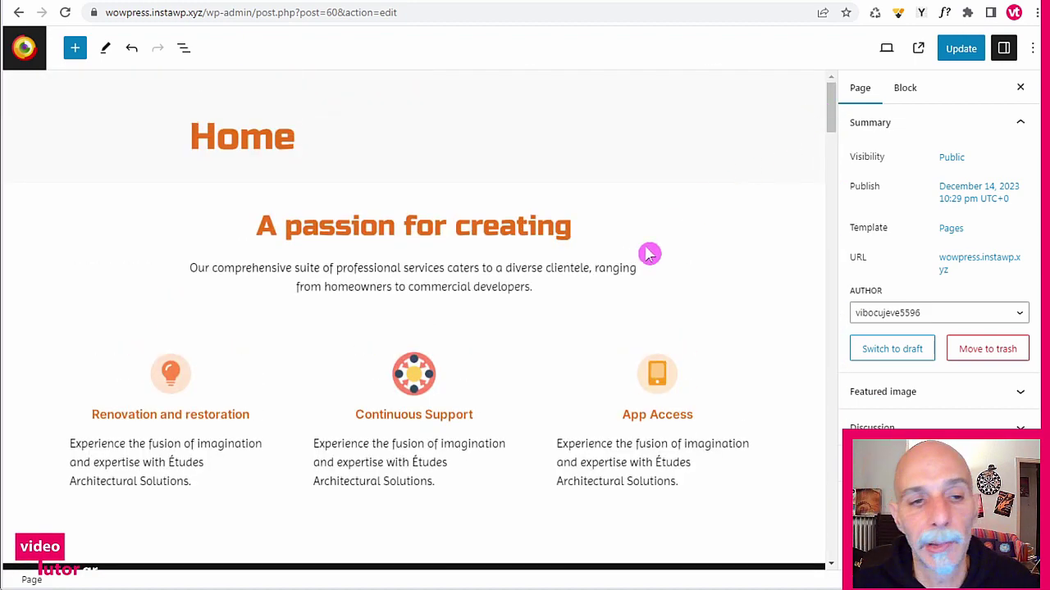
- Update the Home page with the full-width HOLA group and return to the Pages list
left_click(488, 352)
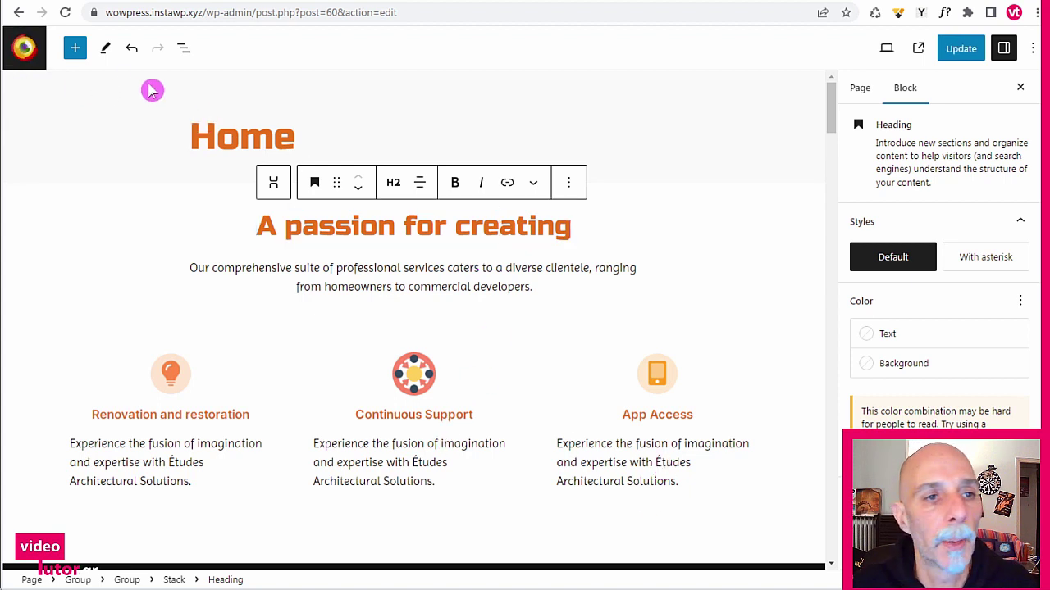
left_click(968, 54)
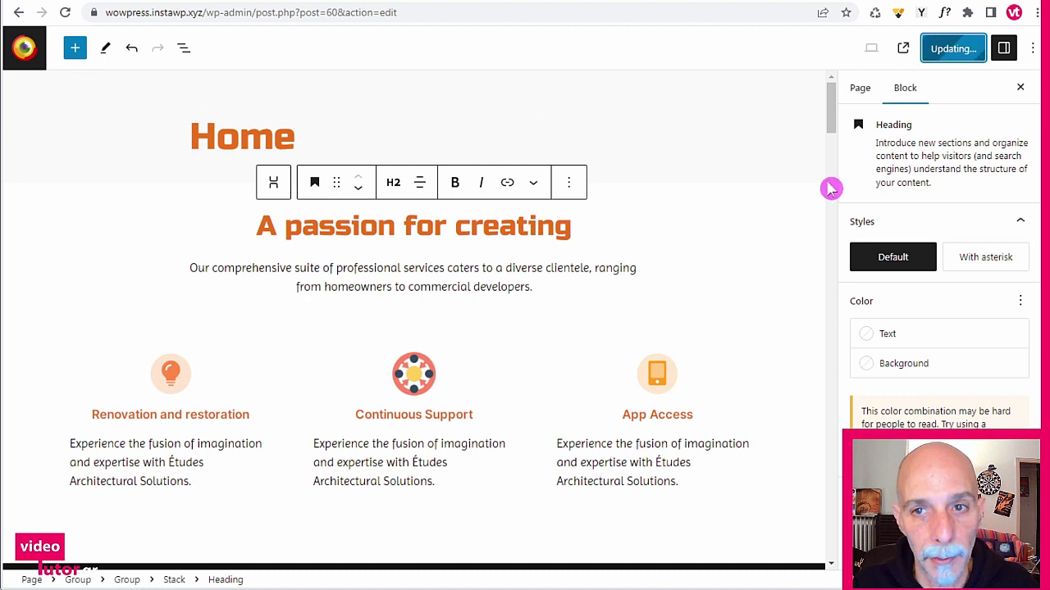
left_click(854, 94)
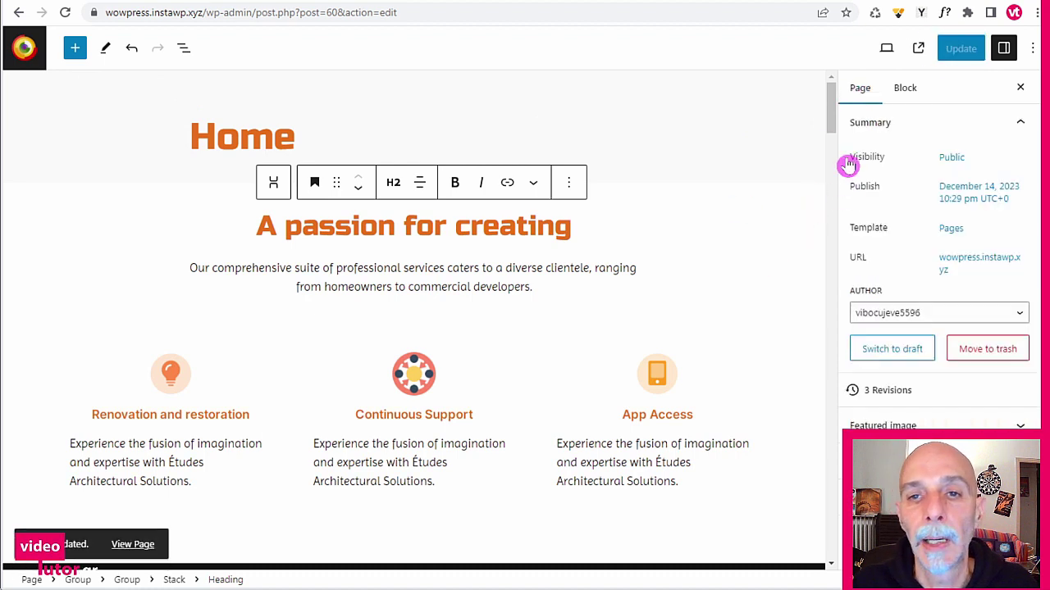
left_click(19, 51)
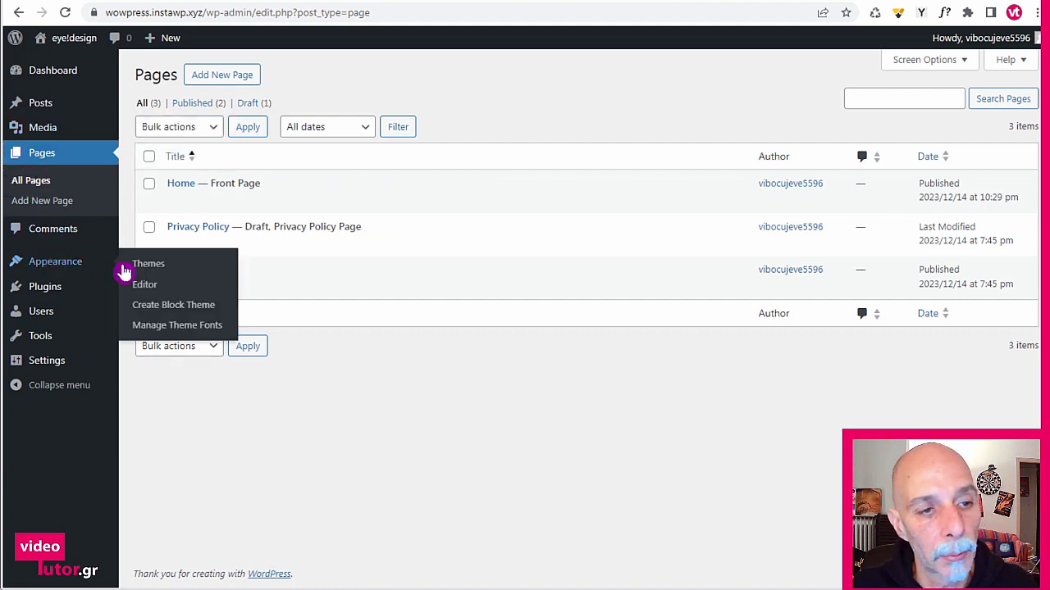
- Open the Blog Home template for editing in the site editor
left_click(143, 285)
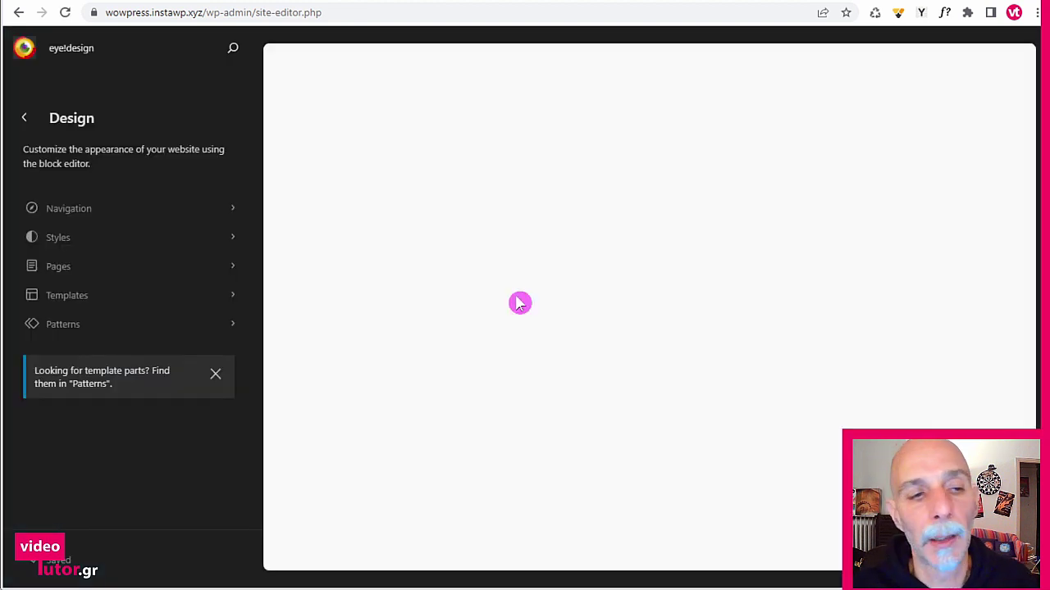
left_click(24, 120)
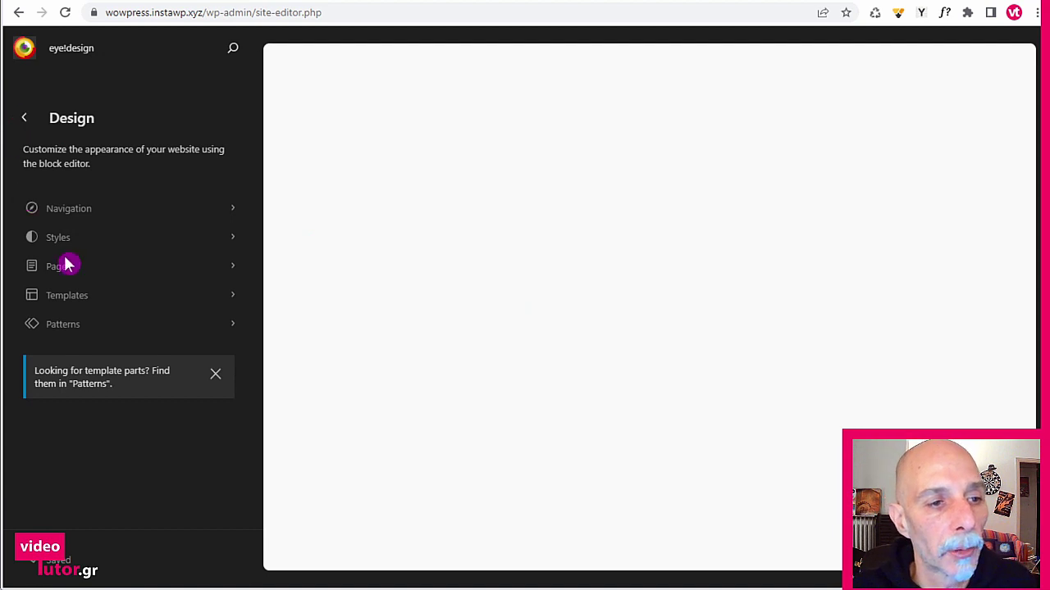
left_click(87, 294)
left_click(77, 230)
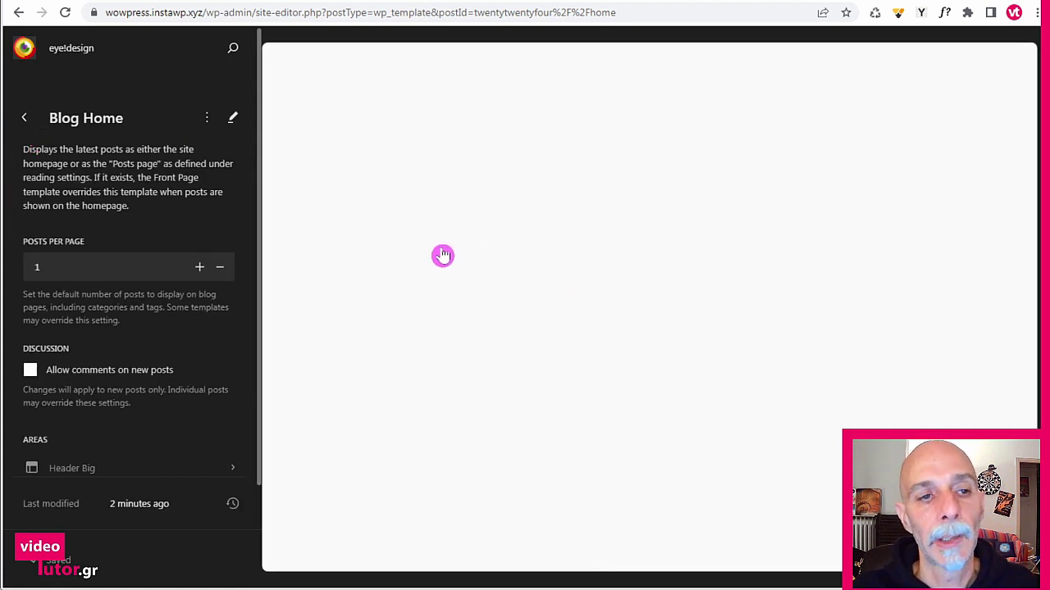
left_click(661, 261)
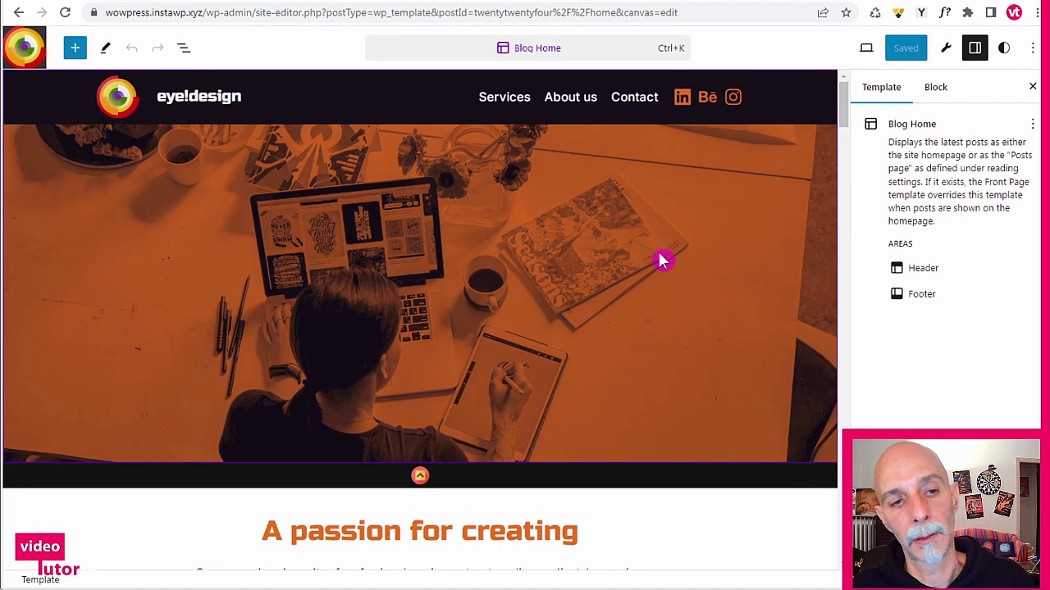
scroll(452, 241, "down", 3)
scroll(450, 241, "up", 3)
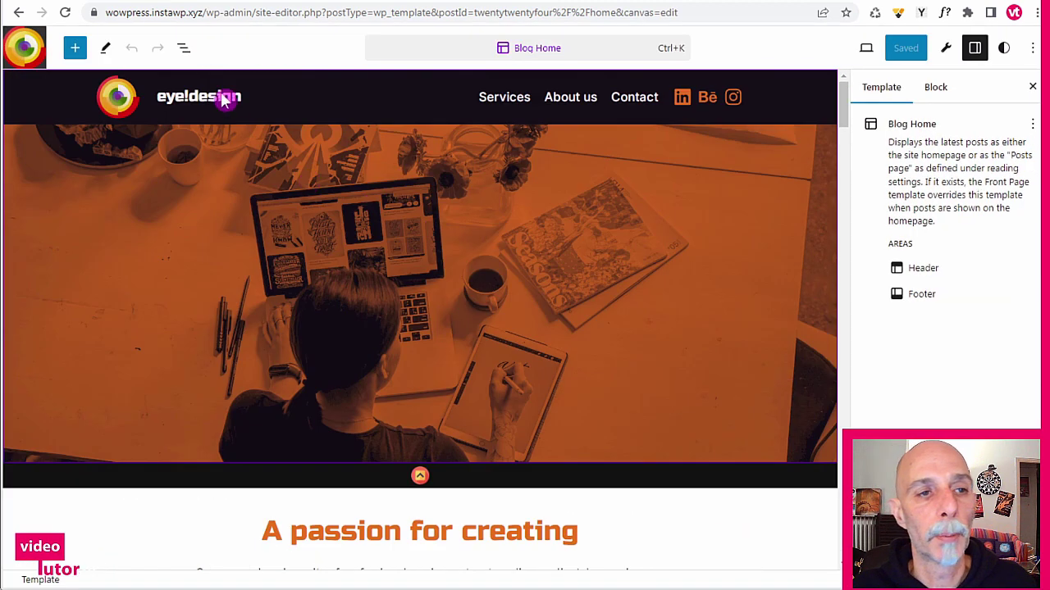
- Delete the HOLA group from the Blog Home template's block structure
left_click(186, 52)
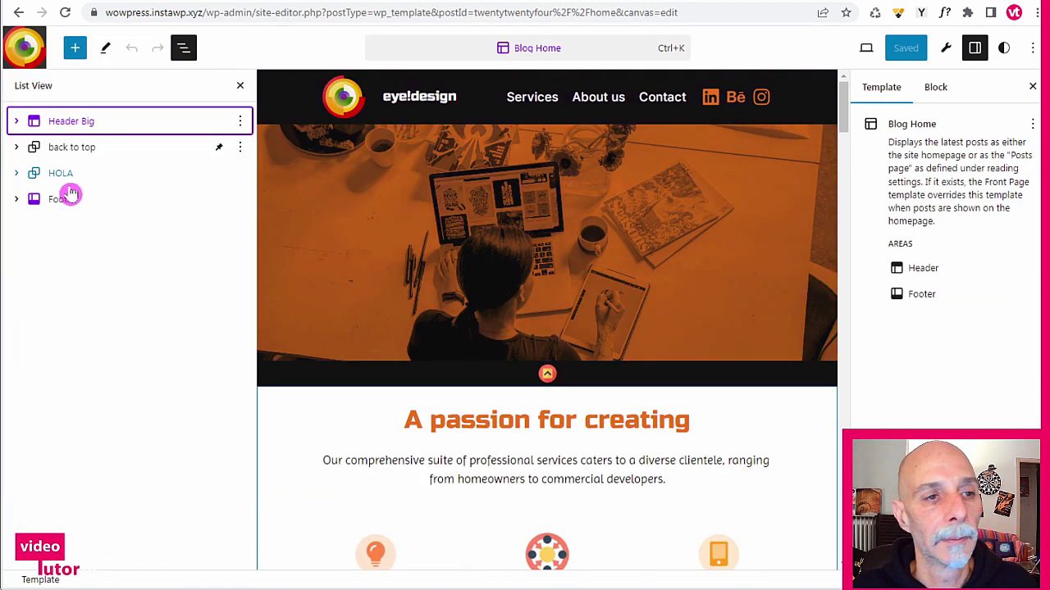
key("Return")
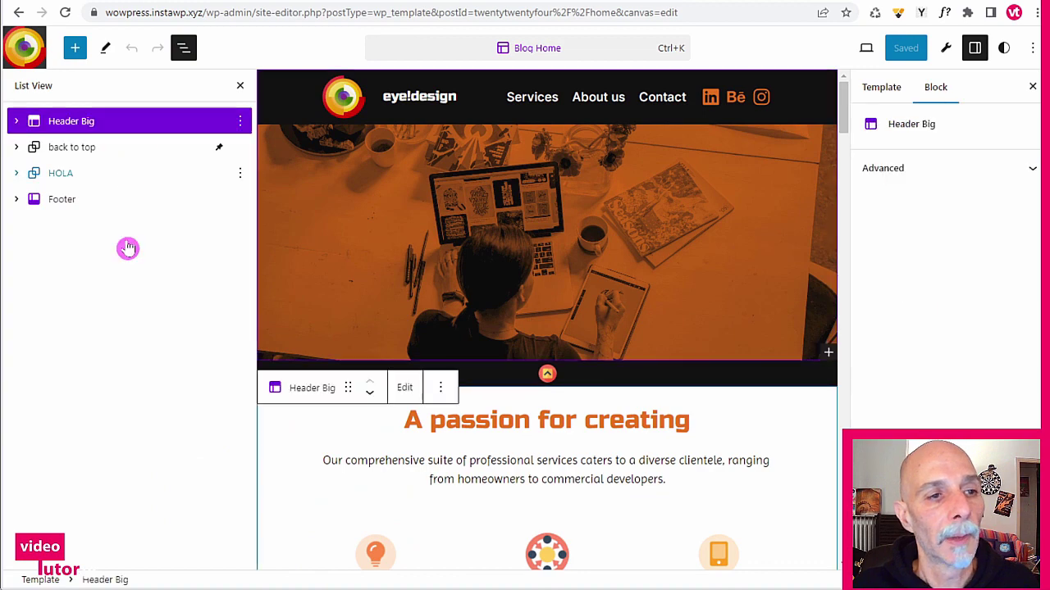
left_click(231, 175)
left_click(240, 173)
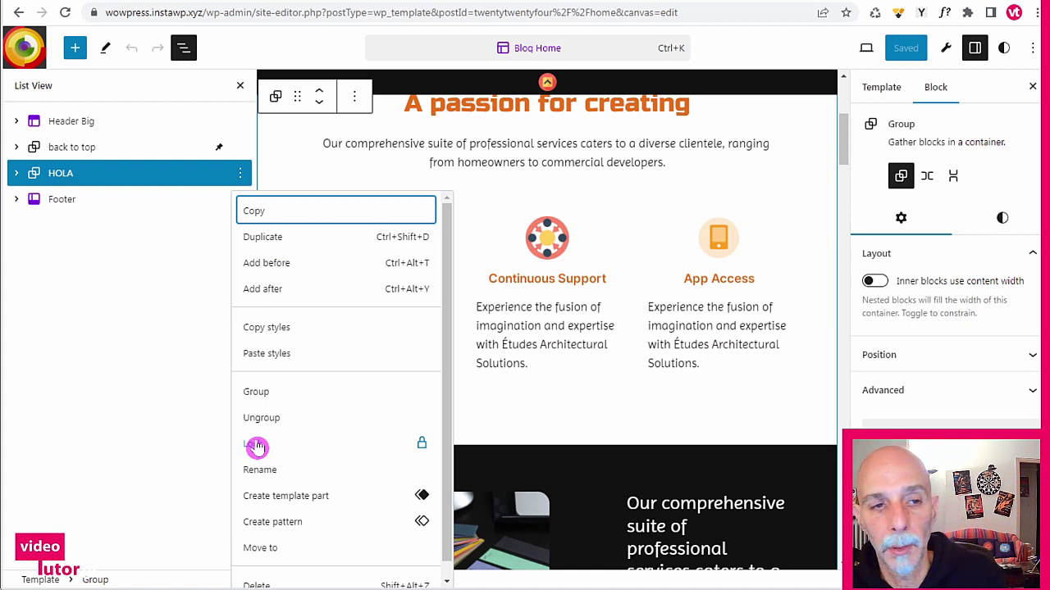
left_click(84, 123)
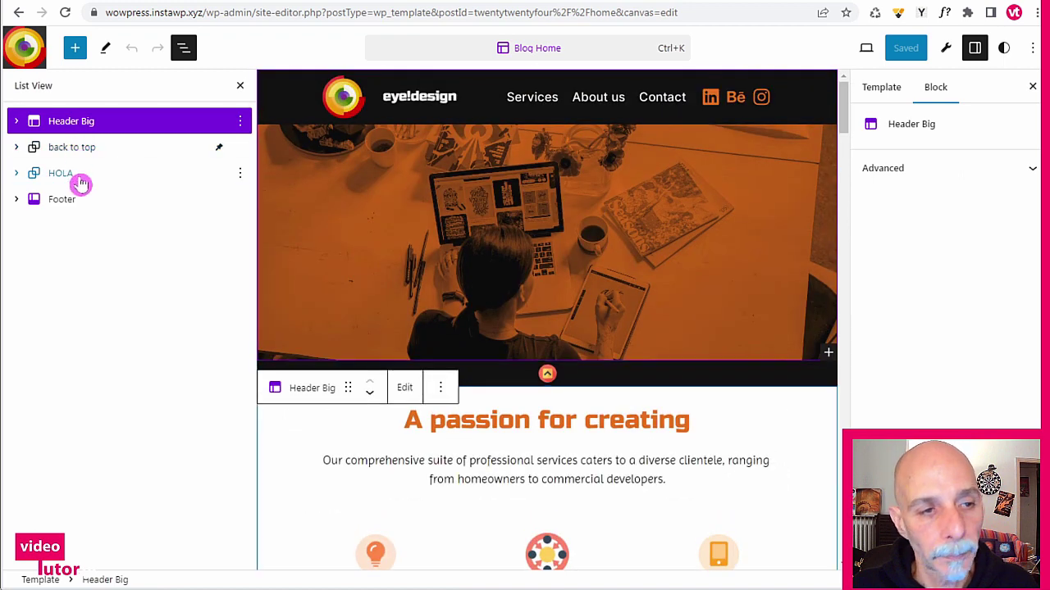
left_click(220, 177)
left_click(240, 173)
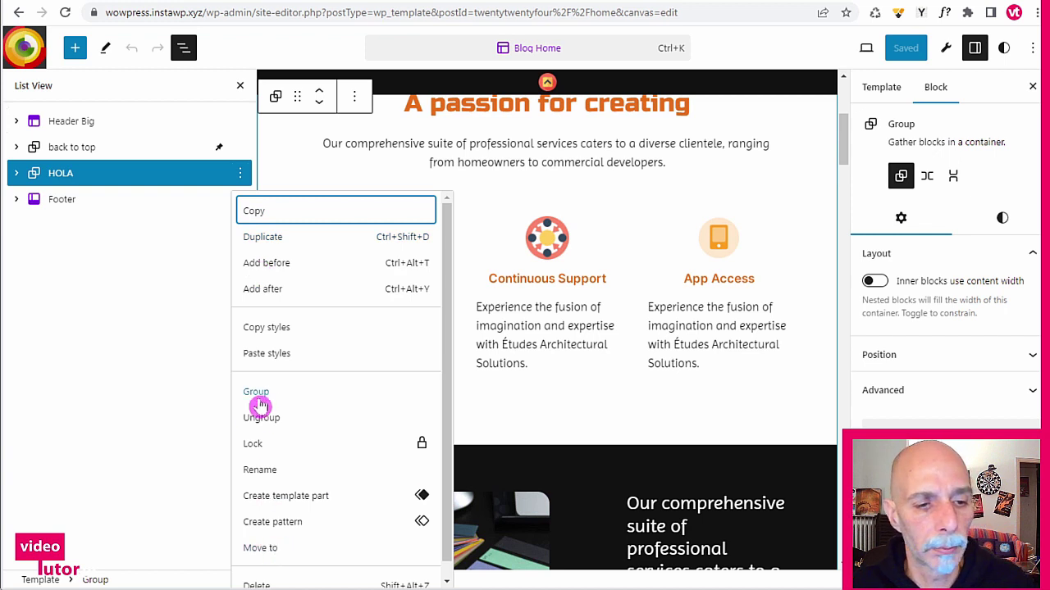
scroll(264, 406, "down", 1)
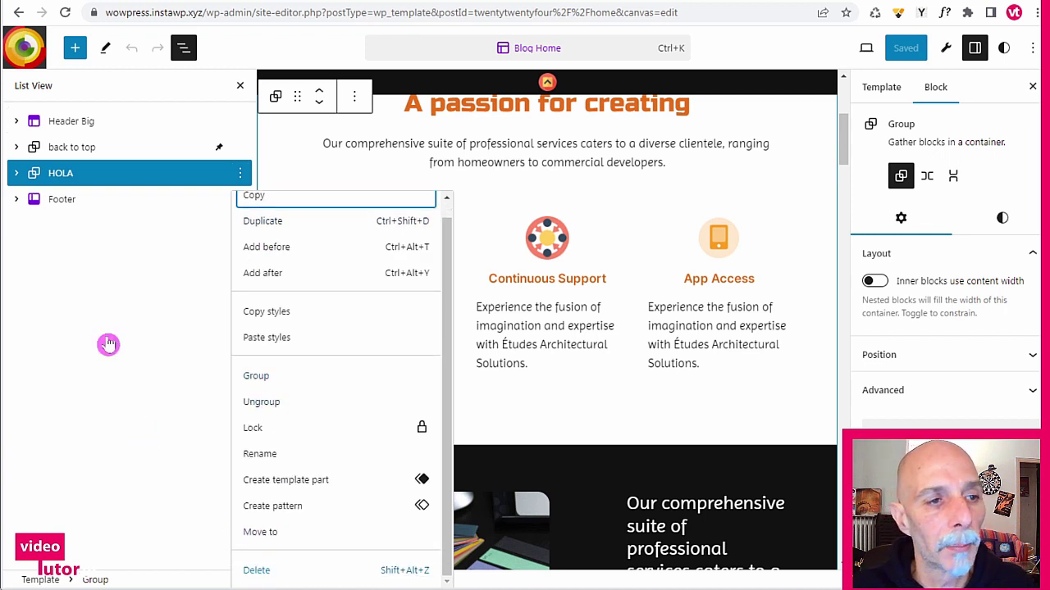
left_click(112, 152)
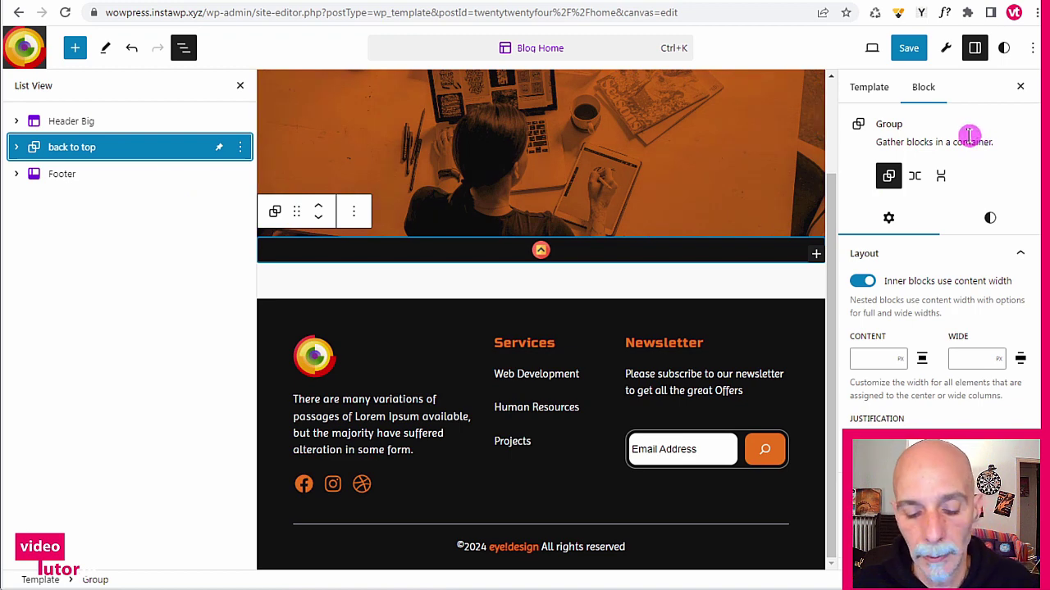
- Copy all remaining blocks of the Blog Home template
left_click(1031, 58)
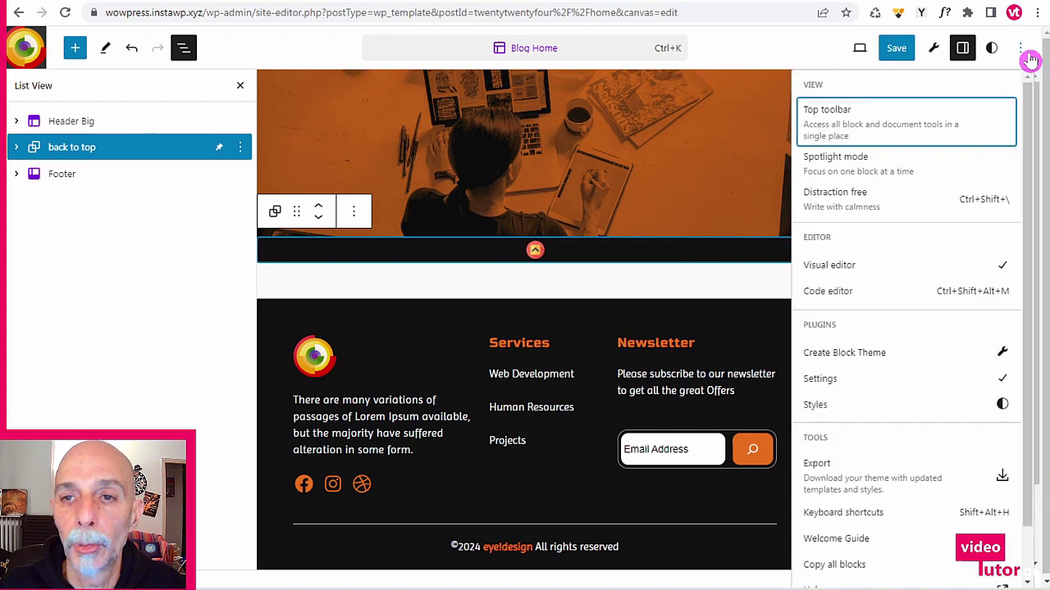
scroll(939, 168, "down", 1)
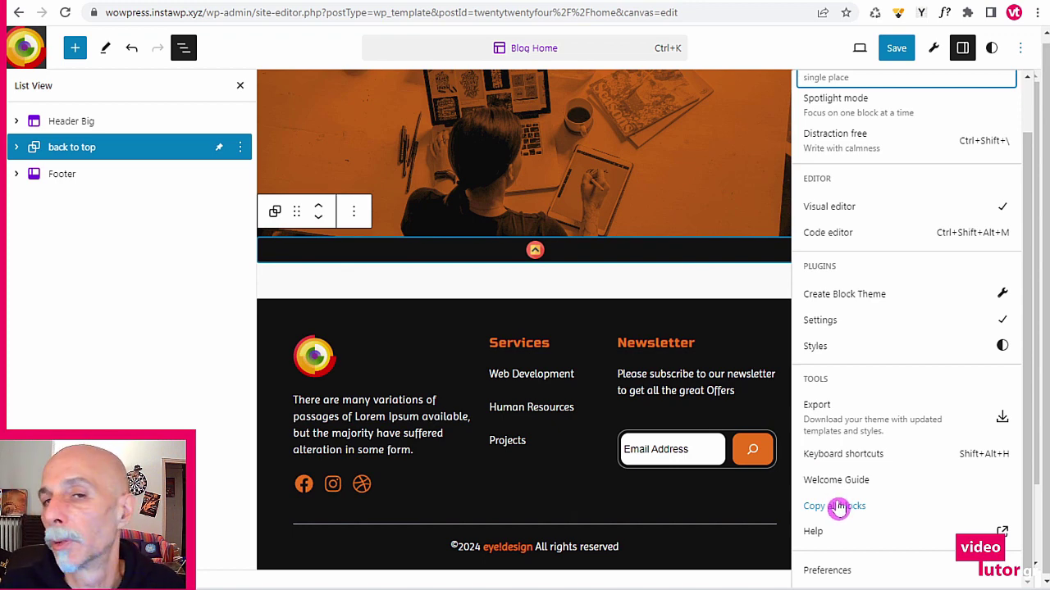
left_click(835, 506)
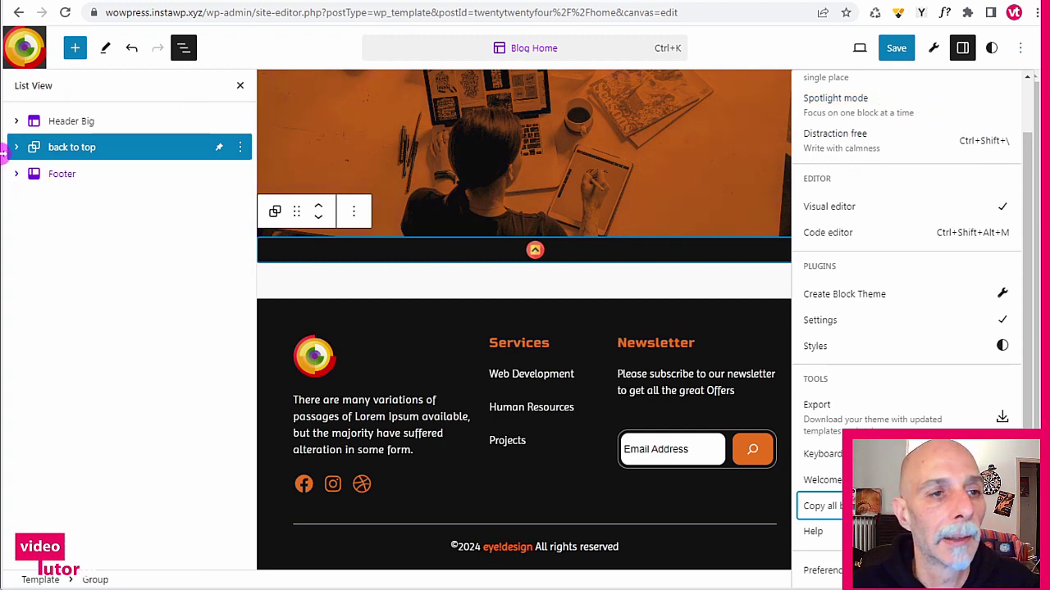
- Return to the Templates overview without saving Blog Home and add a new Front Page template
left_click(301, 253)
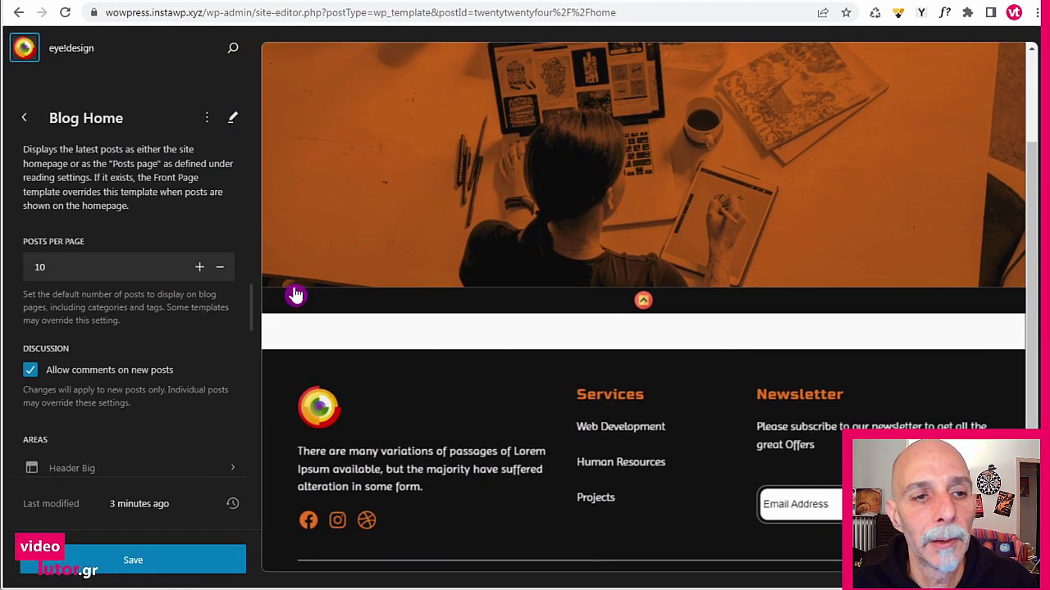
left_click(39, 128)
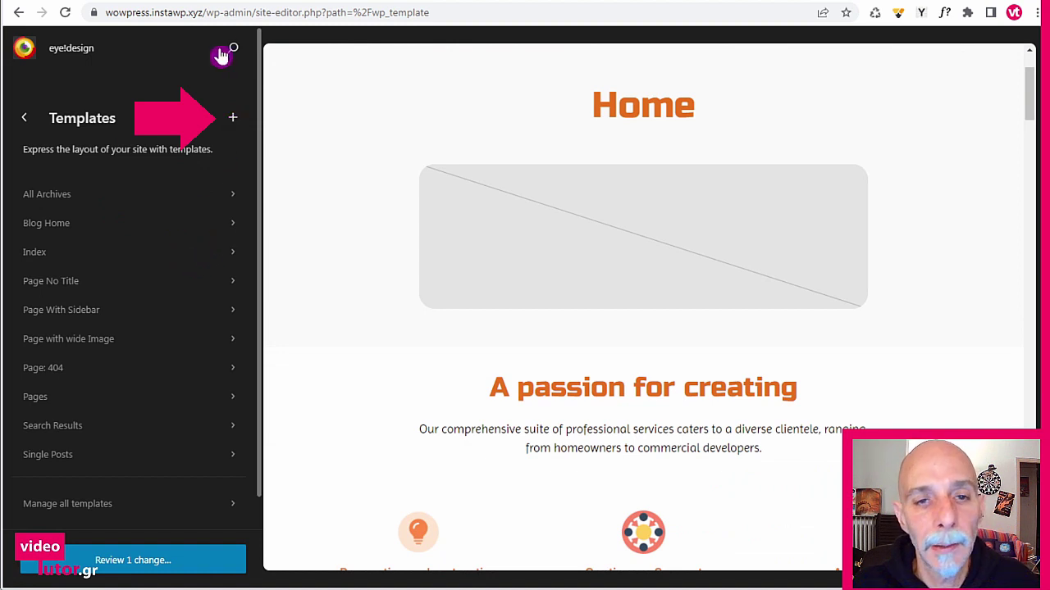
left_click(233, 121)
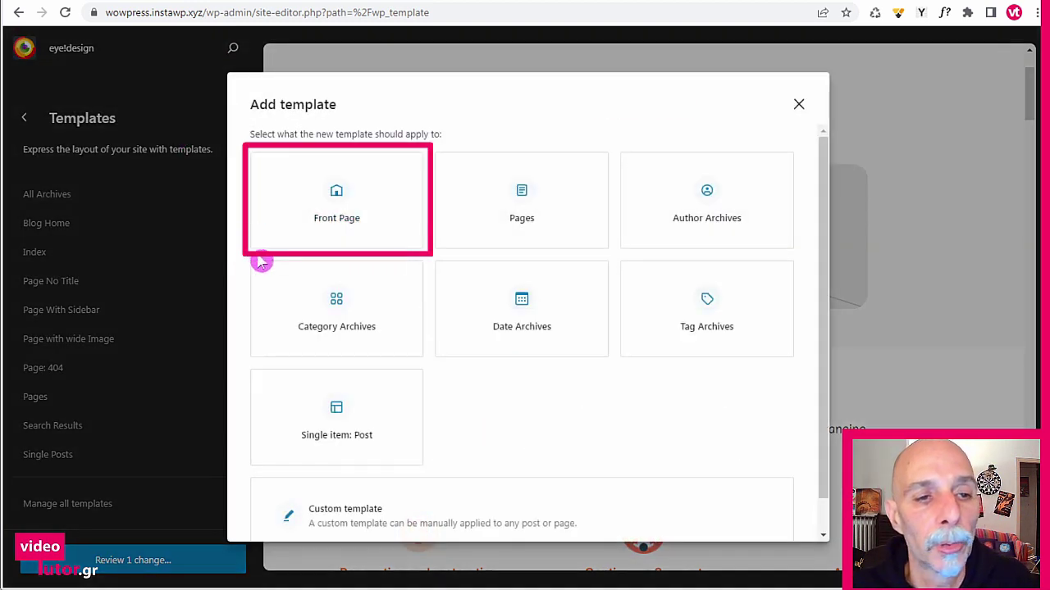
left_click(361, 208)
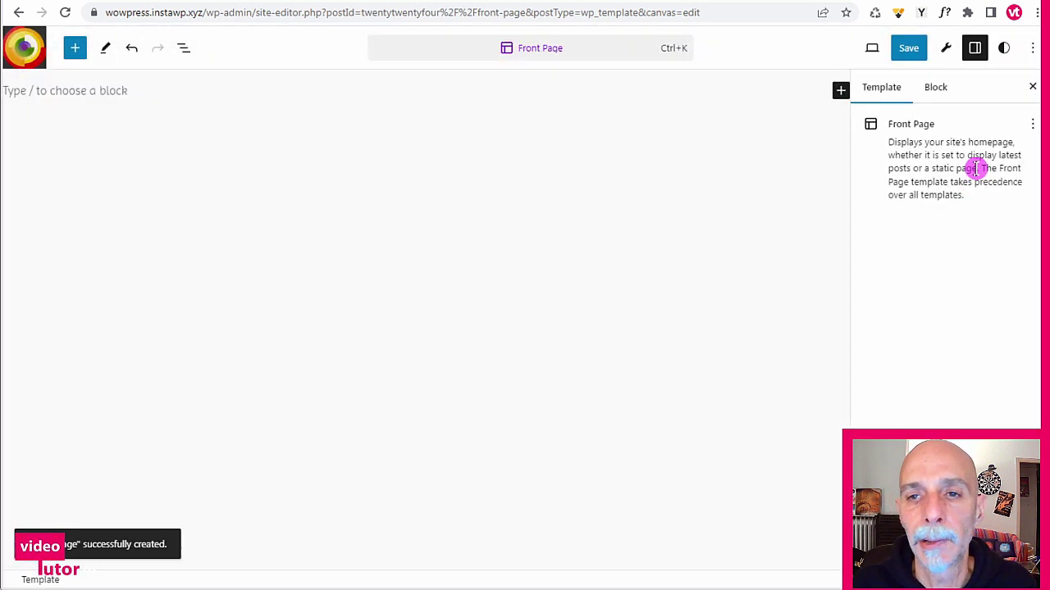
- Paste the copied header, back to top and footer blocks into the empty Front Page template, check their structure and save it
left_click(101, 90)
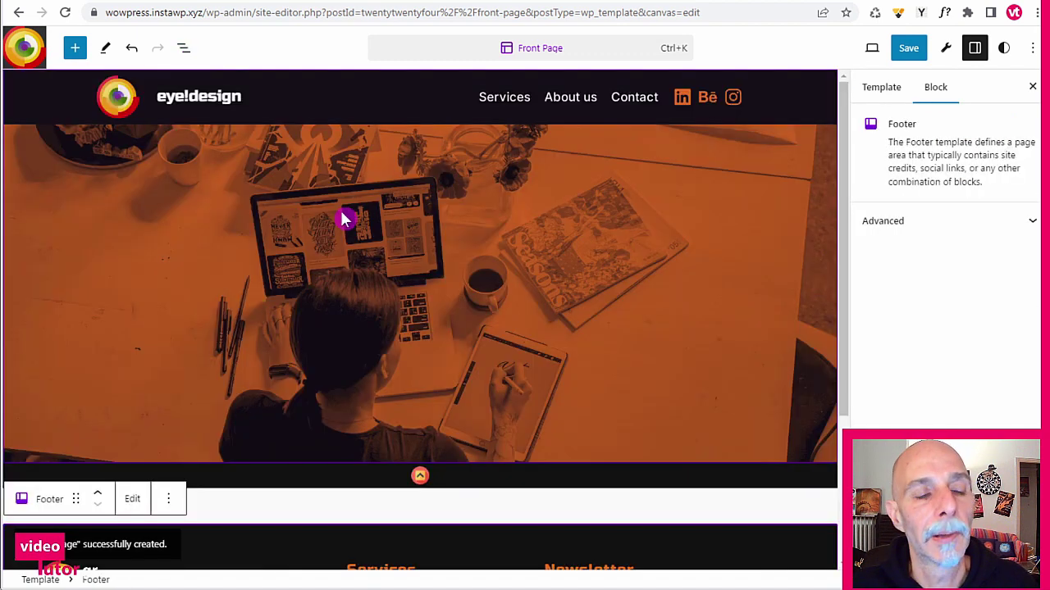
left_click(184, 47)
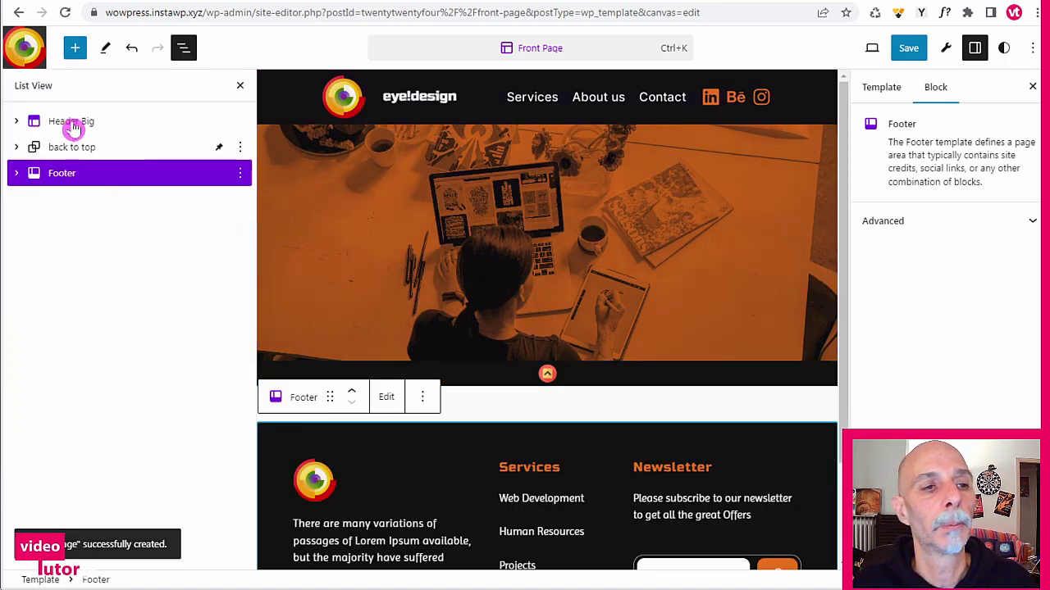
left_click(17, 122)
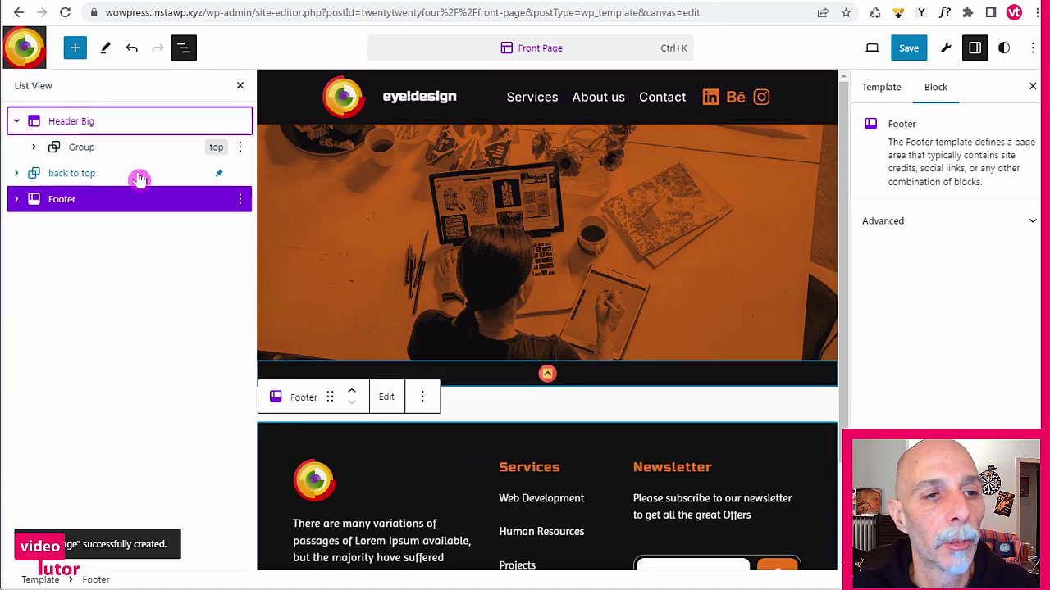
left_click(16, 173)
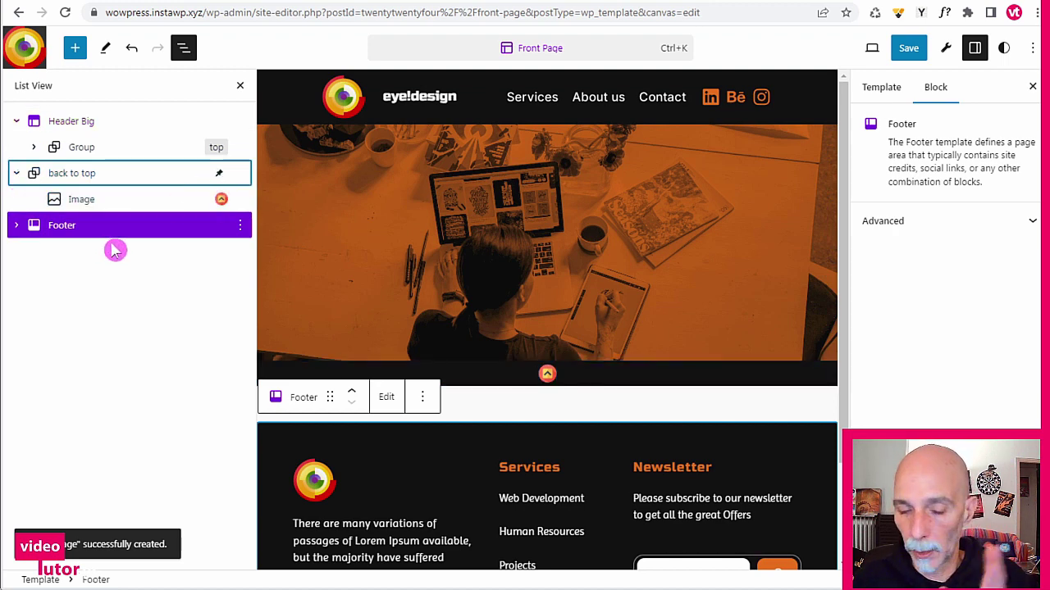
key("ctrl+s")
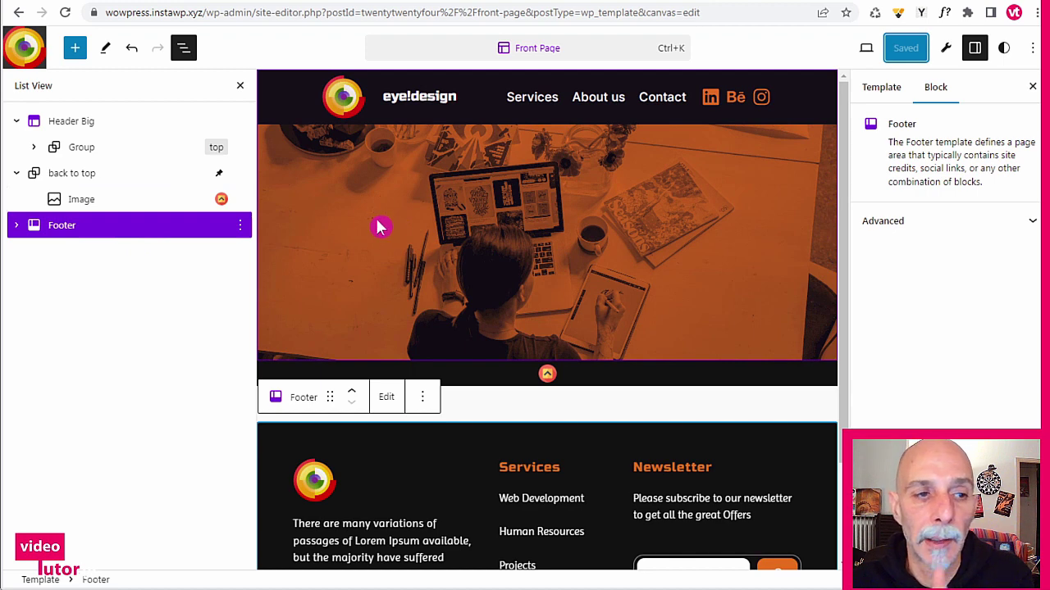
left_click(16, 122)
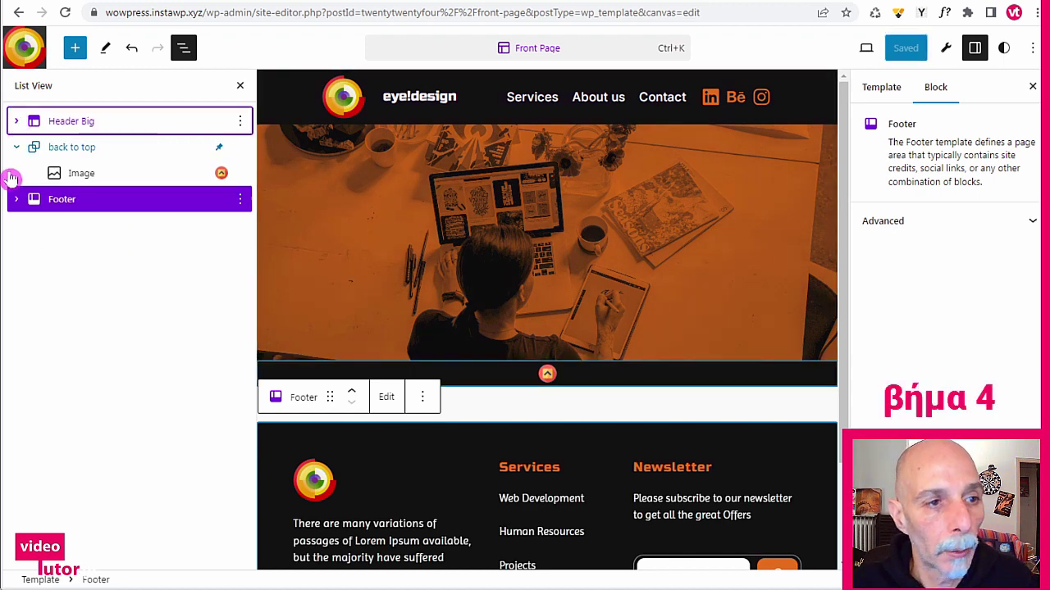
- Insert a Content block between the back to top group and the Footer, and save the Front Page template
left_click(15, 149)
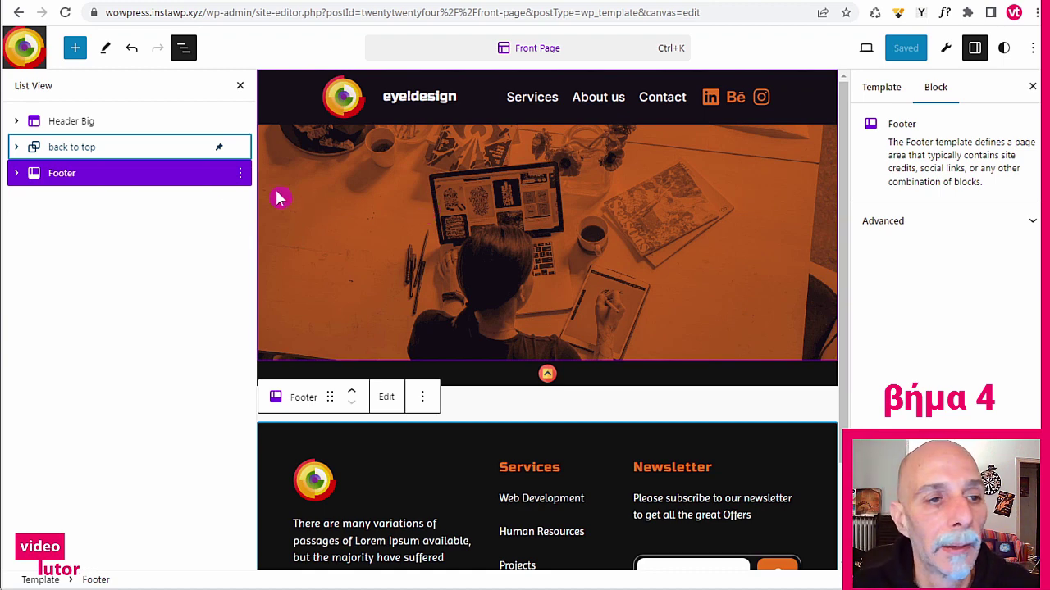
left_click(169, 152)
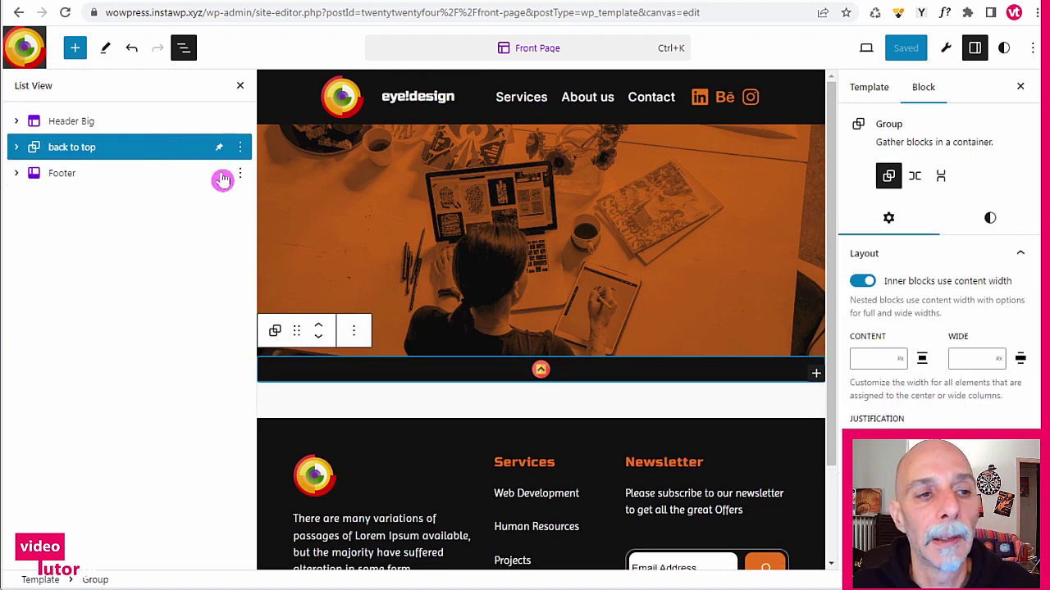
left_click(239, 149)
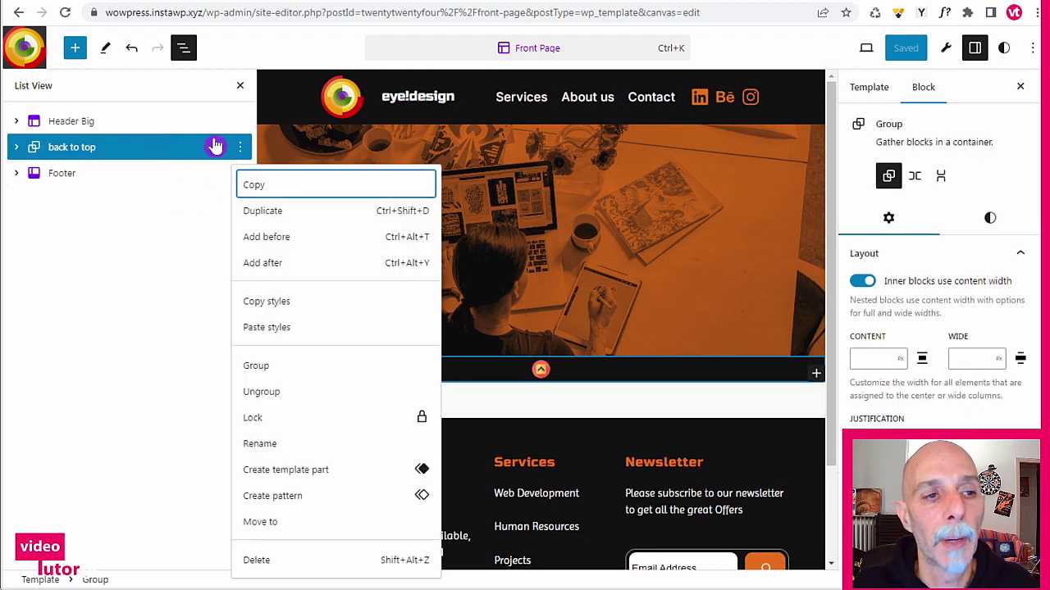
left_click(262, 263)
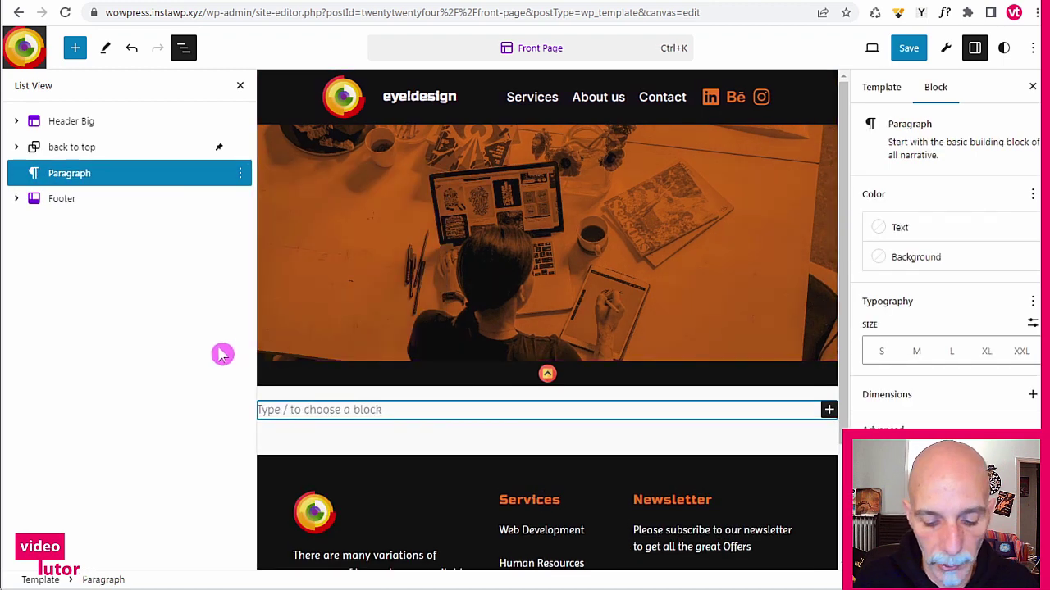
type("/conte")
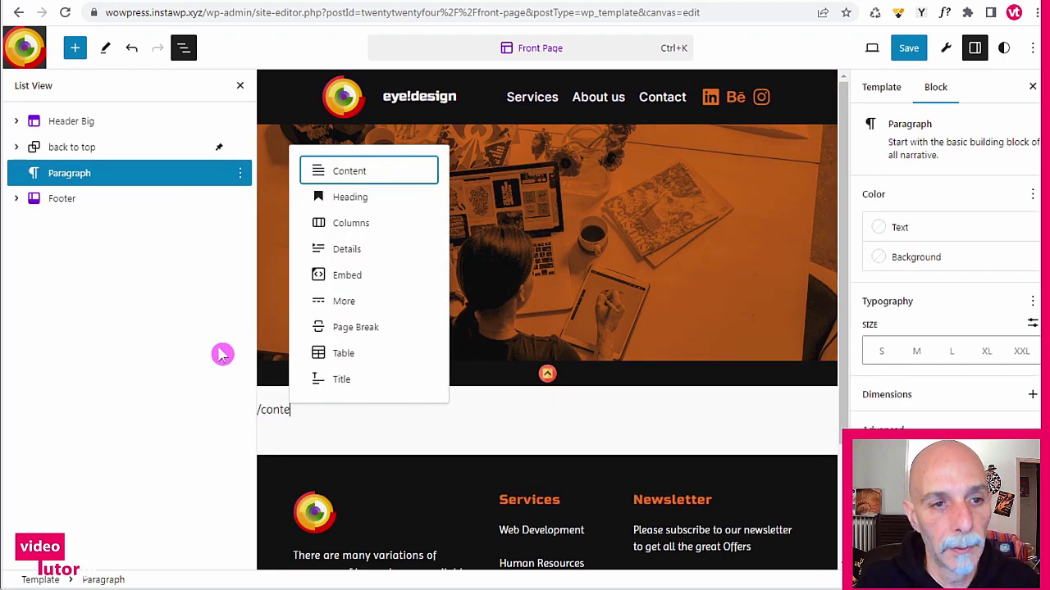
left_click(355, 177)
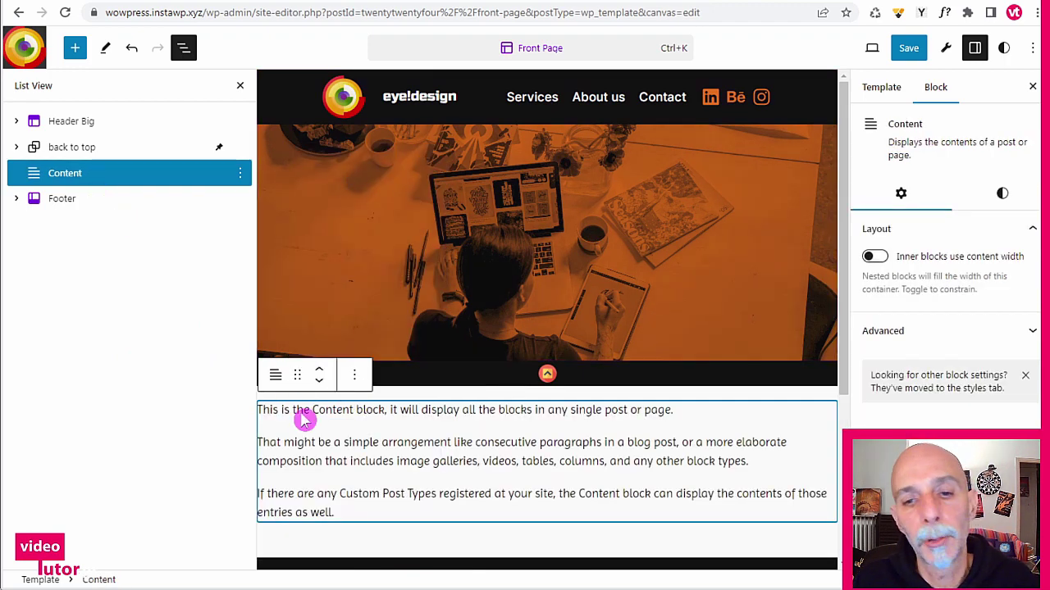
scroll(504, 268, "down", 2)
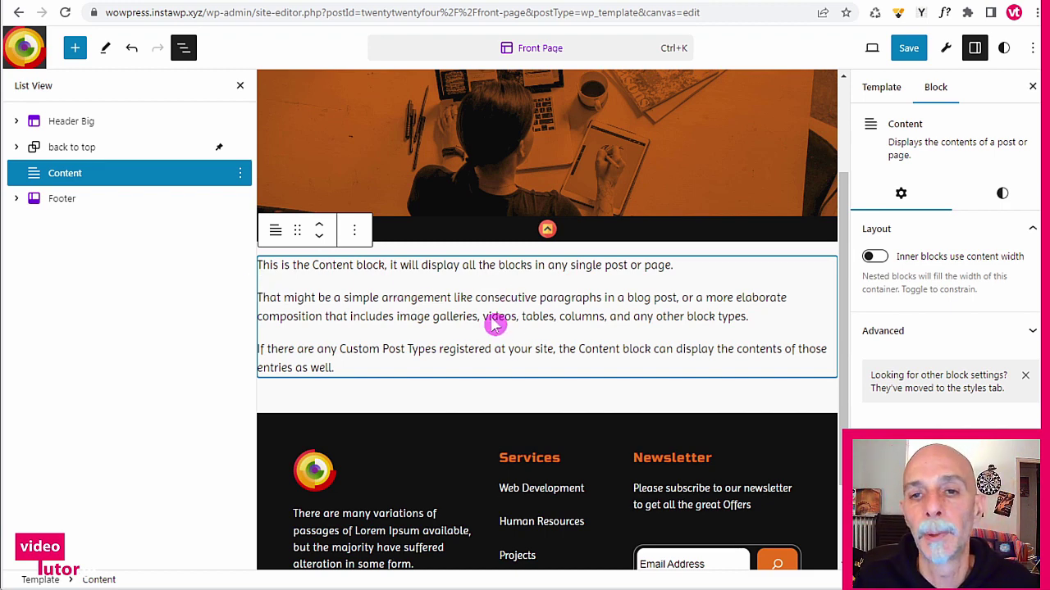
left_click(902, 59)
left_click(902, 46)
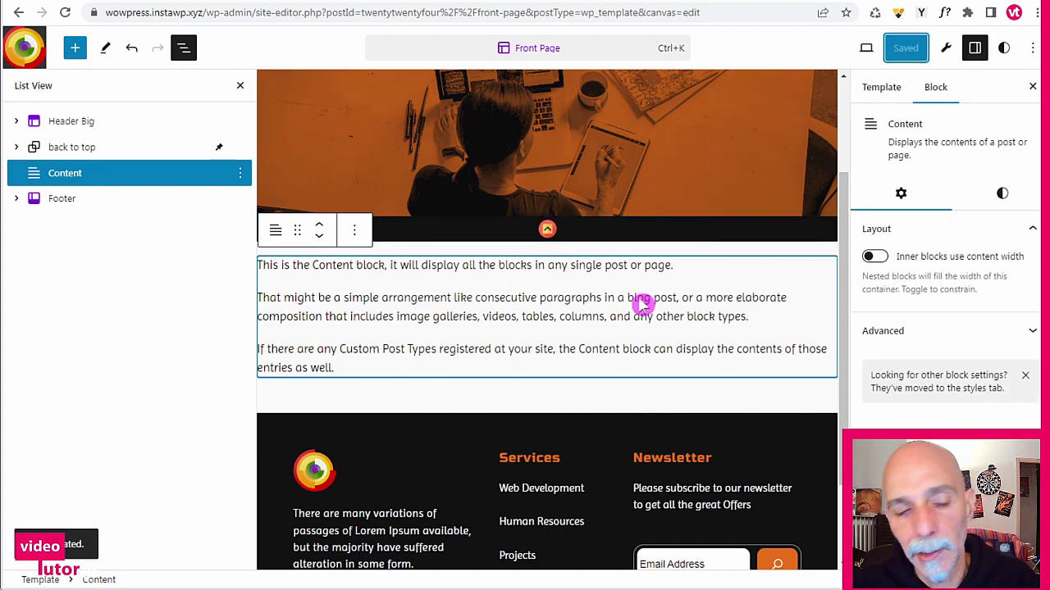
- Leave the site editor for the dashboard and open the Home page from the list of all pages for editing
left_click(22, 49)
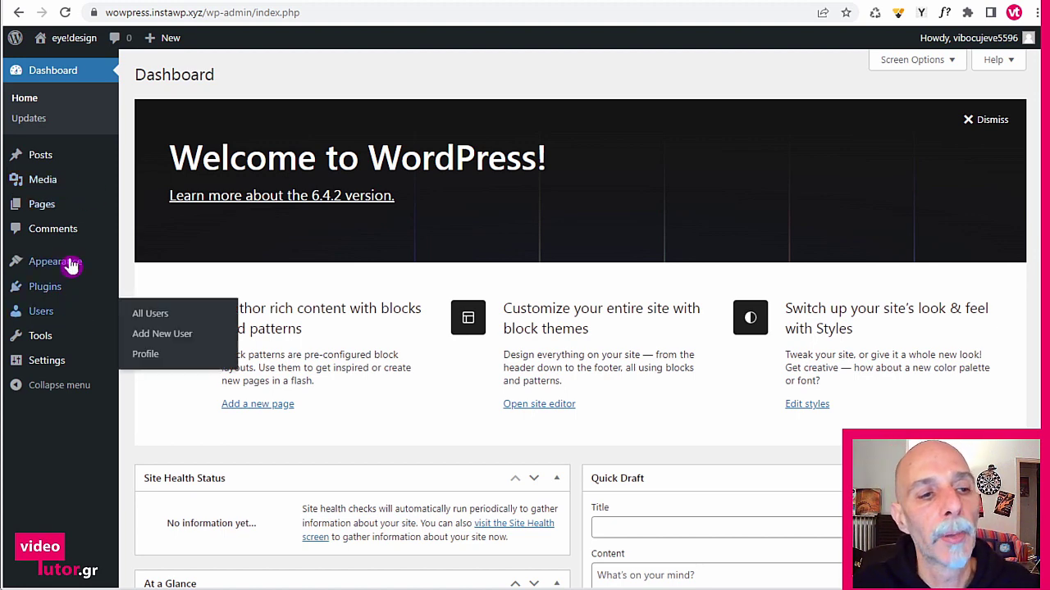
mouse_move(72, 262)
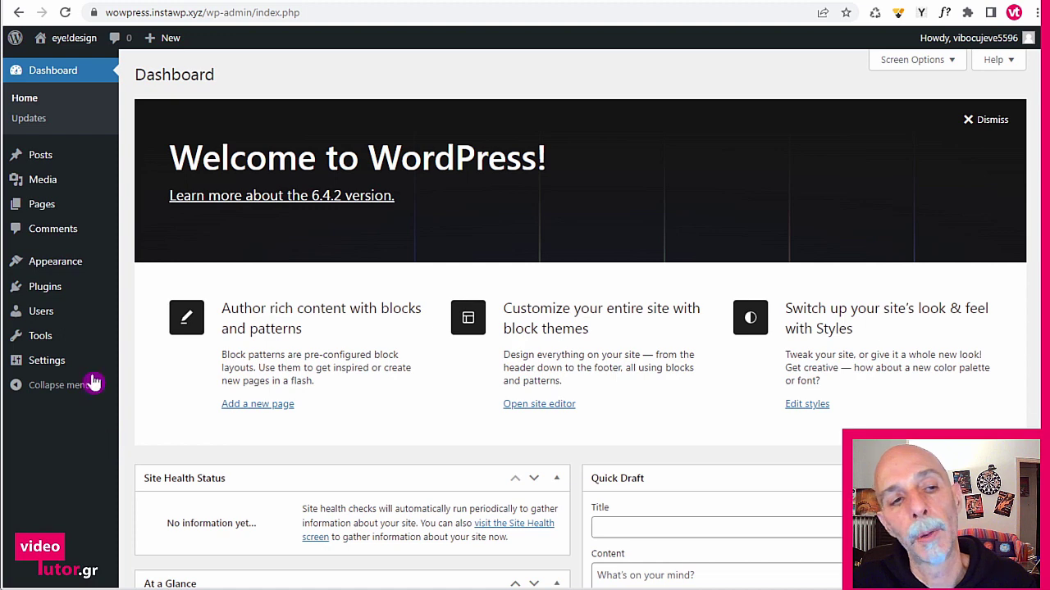
left_click(43, 206)
left_click(185, 232)
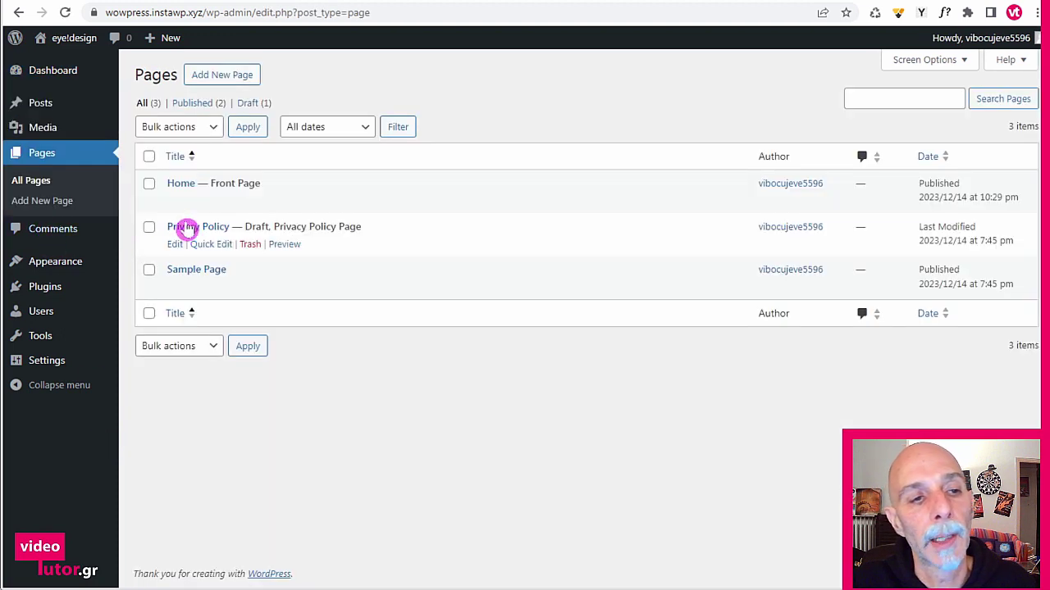
left_click(176, 201)
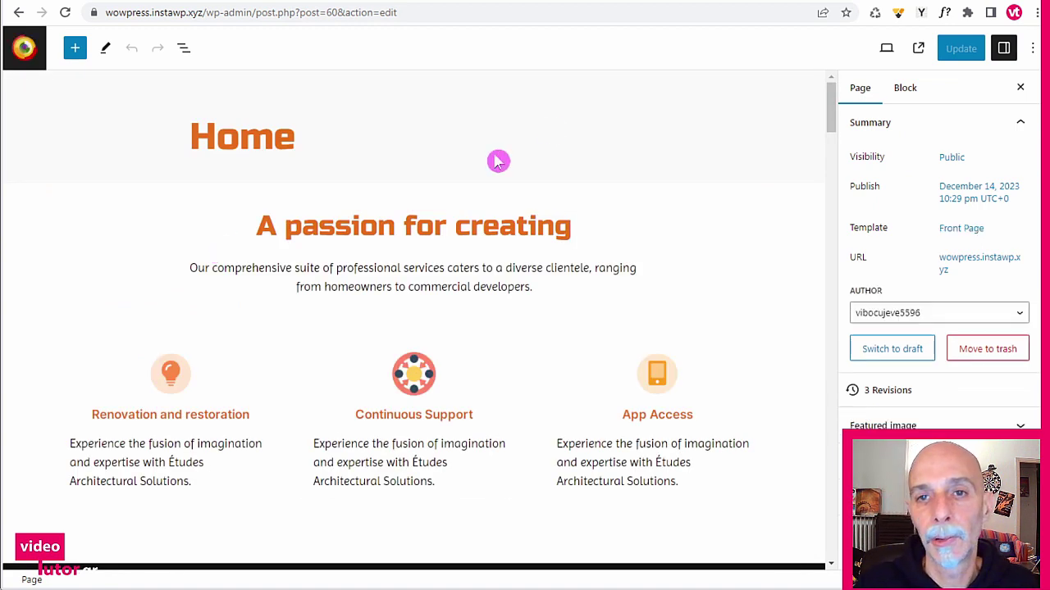
- View the live Home page and examine its header, page content and footer, testing the back to top link
left_click(918, 49)
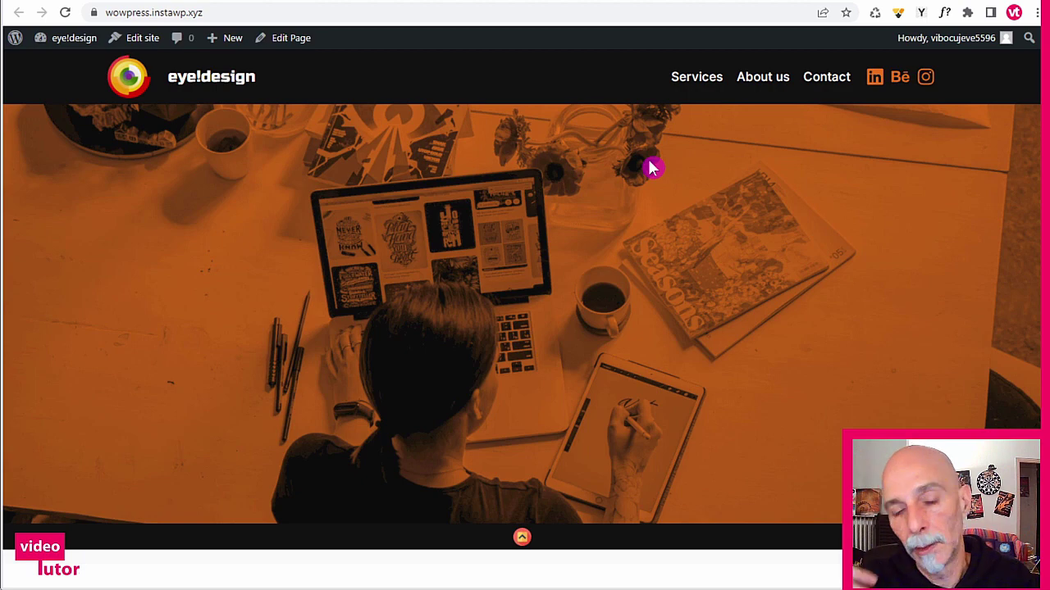
scroll(652, 164, "down", 2)
scroll(656, 155, "down", 1)
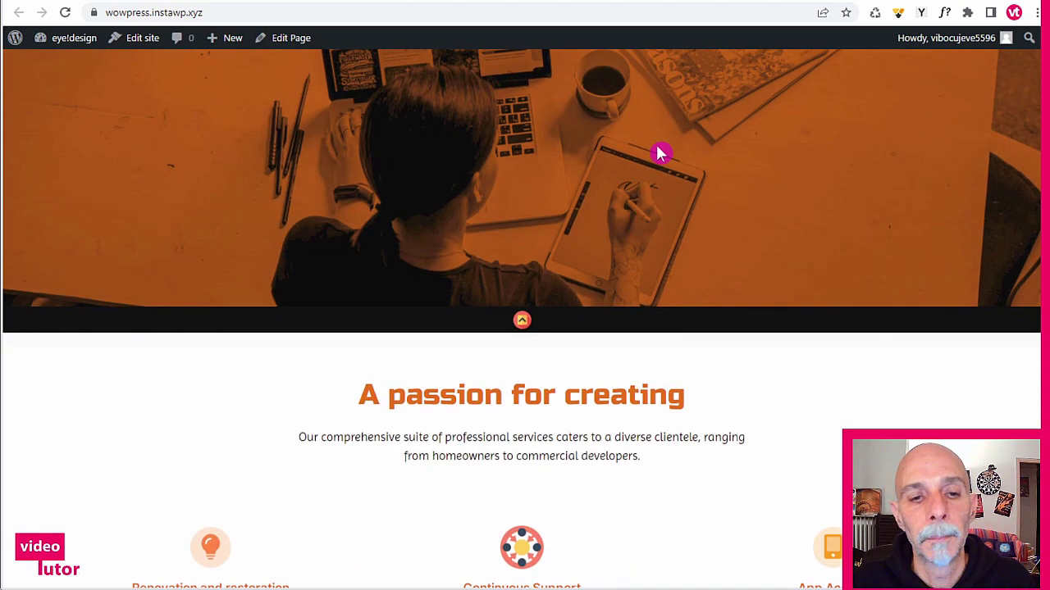
scroll(685, 182, "up", 3)
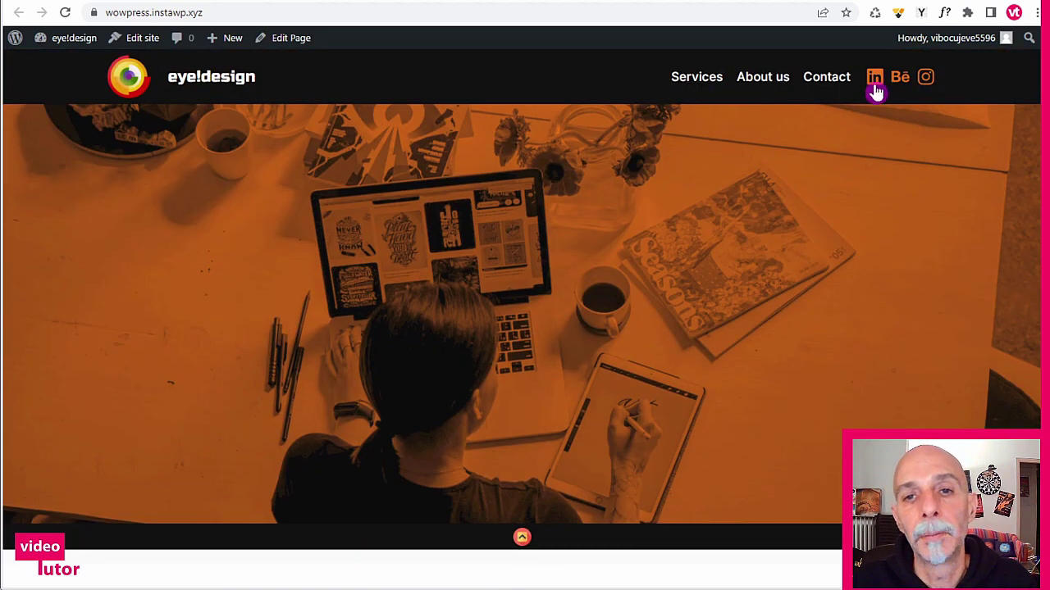
scroll(629, 204, "down", 3)
scroll(632, 205, "down", 4)
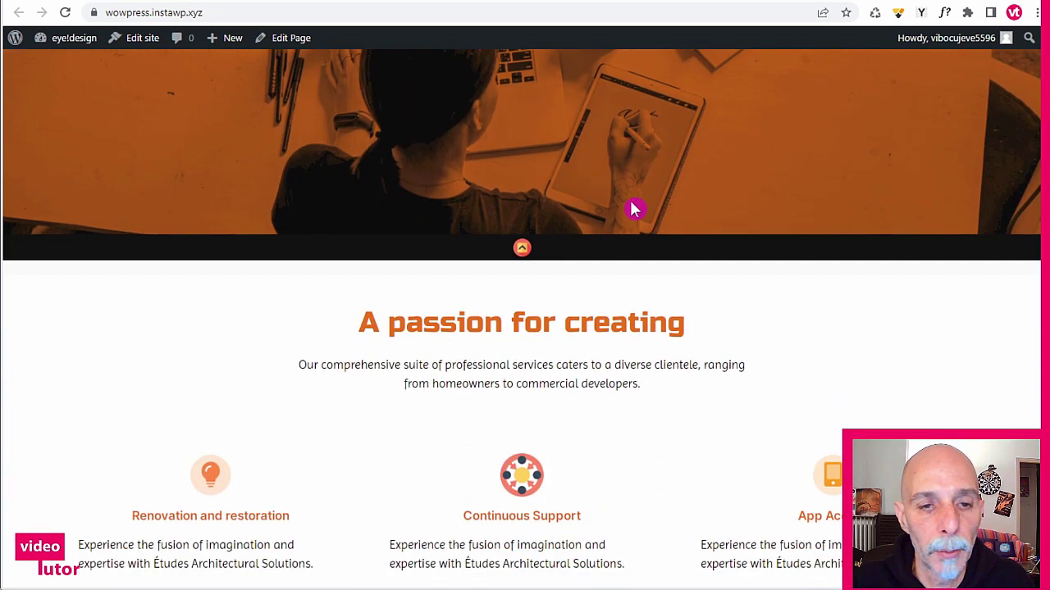
scroll(633, 155, "down", 4)
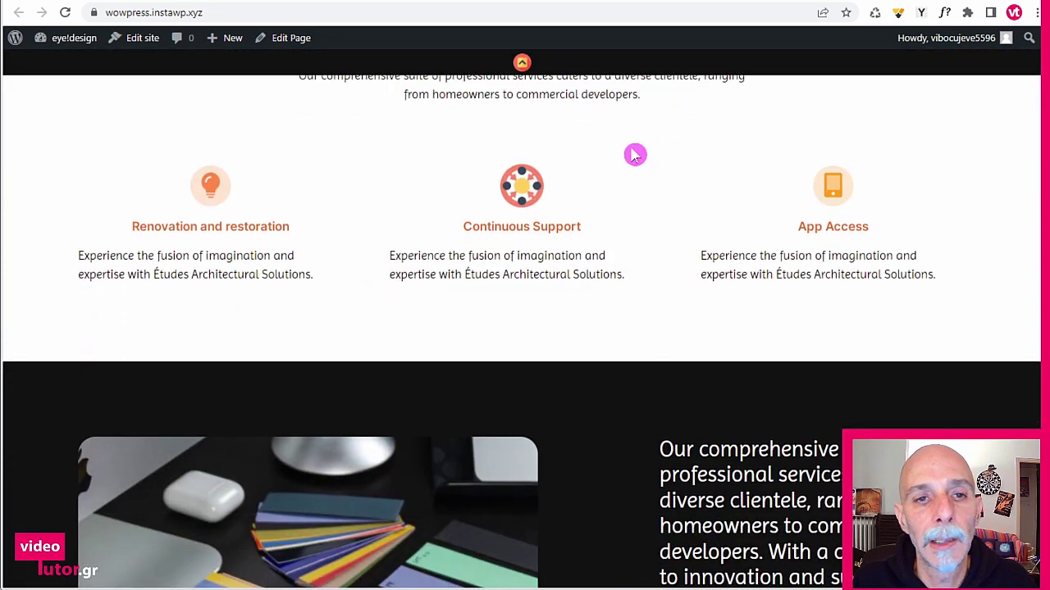
scroll(634, 175, "up", 6)
scroll(632, 188, "up", 4)
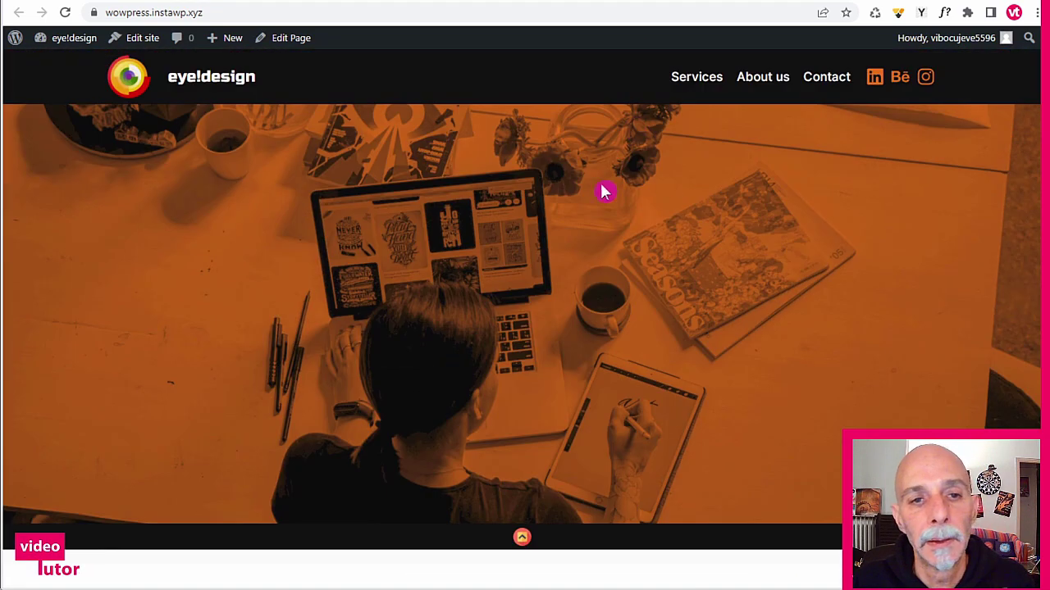
scroll(648, 200, "down", 12)
scroll(1038, 190, "down", 15)
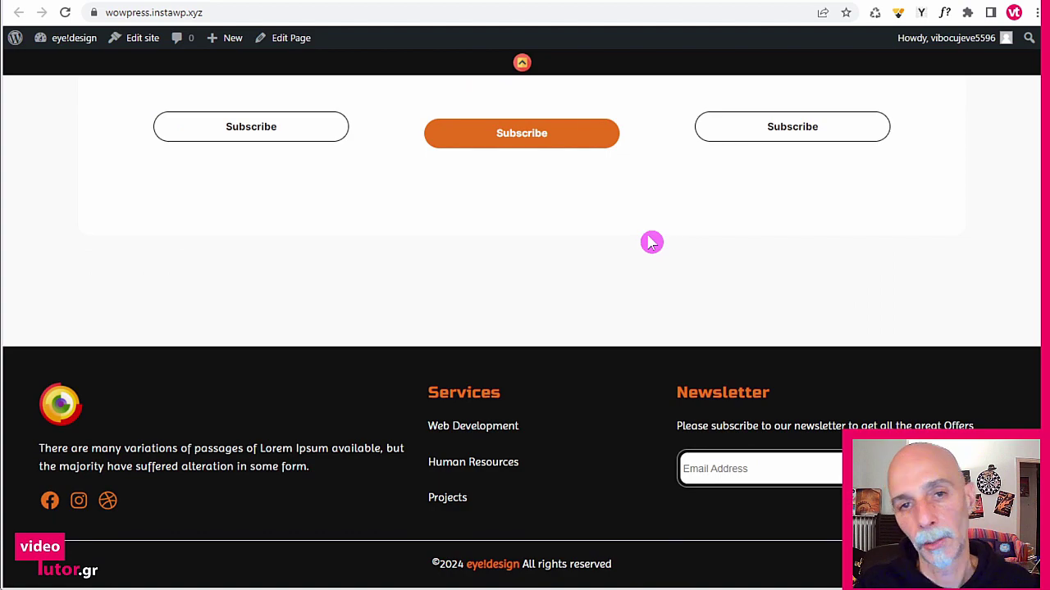
left_click(522, 64)
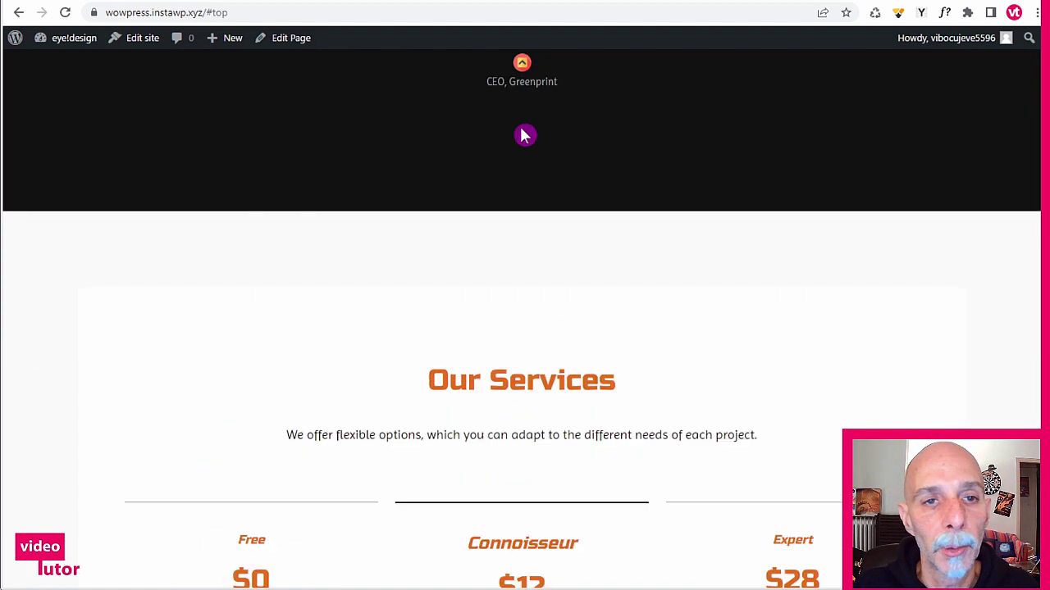
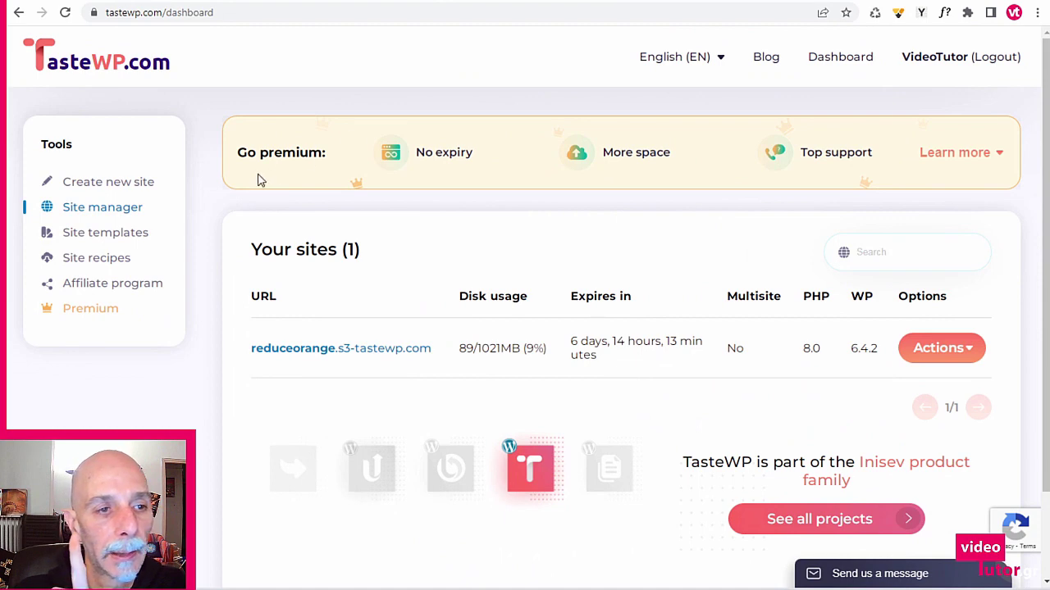
- In TasteWP, create a temporary WordPress site without the Backup Migration, Copy Delete Posts, Pop-up Plugin and Redirect Redirection plugins
left_click(140, 191)
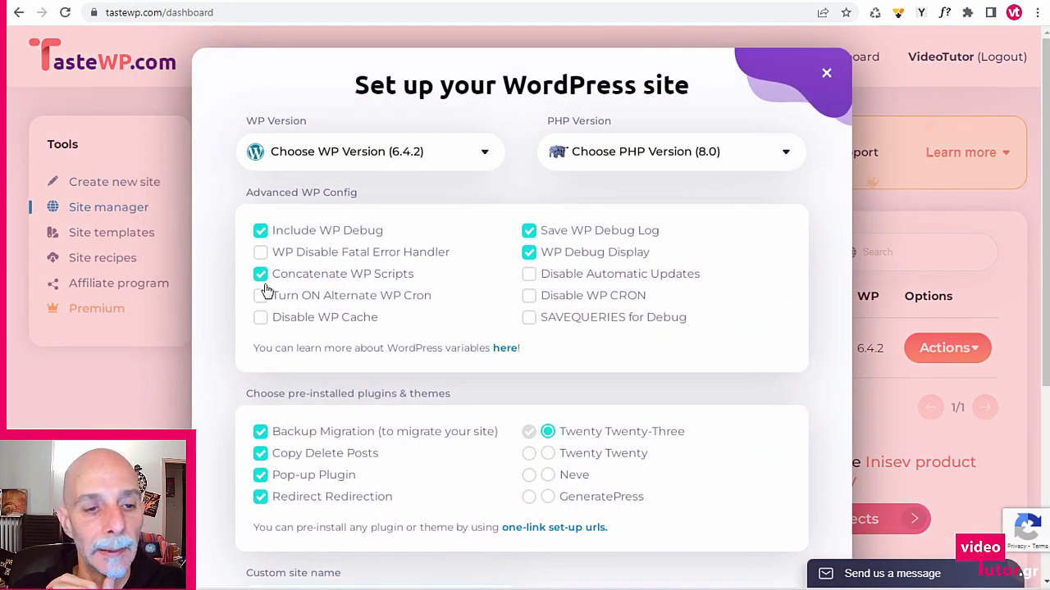
left_click(260, 431)
left_click(260, 452)
left_click(260, 475)
left_click(260, 496)
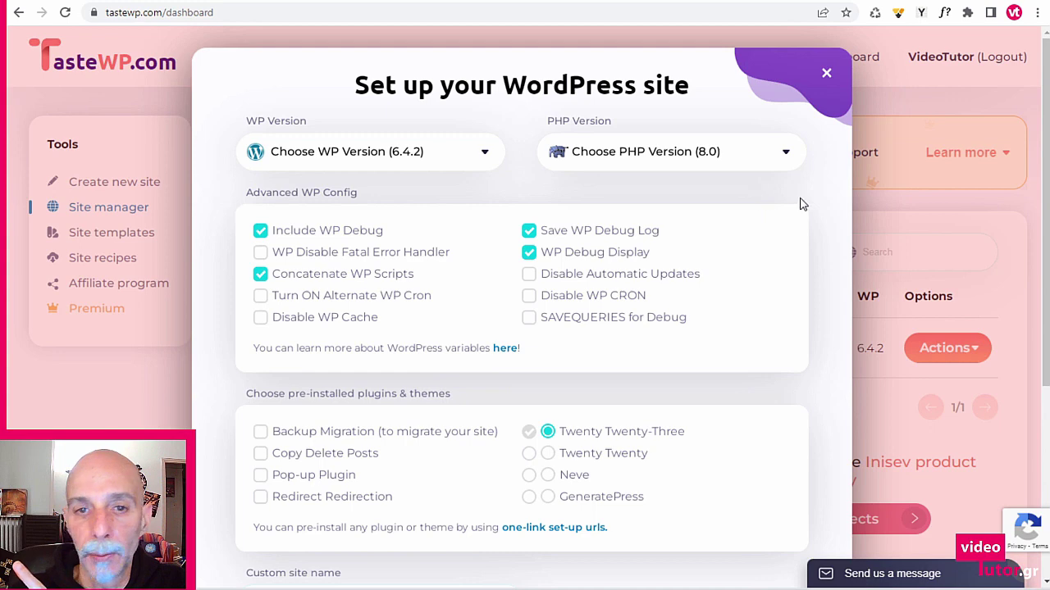
scroll(743, 292, "down", 1)
scroll(743, 294, "down", 3)
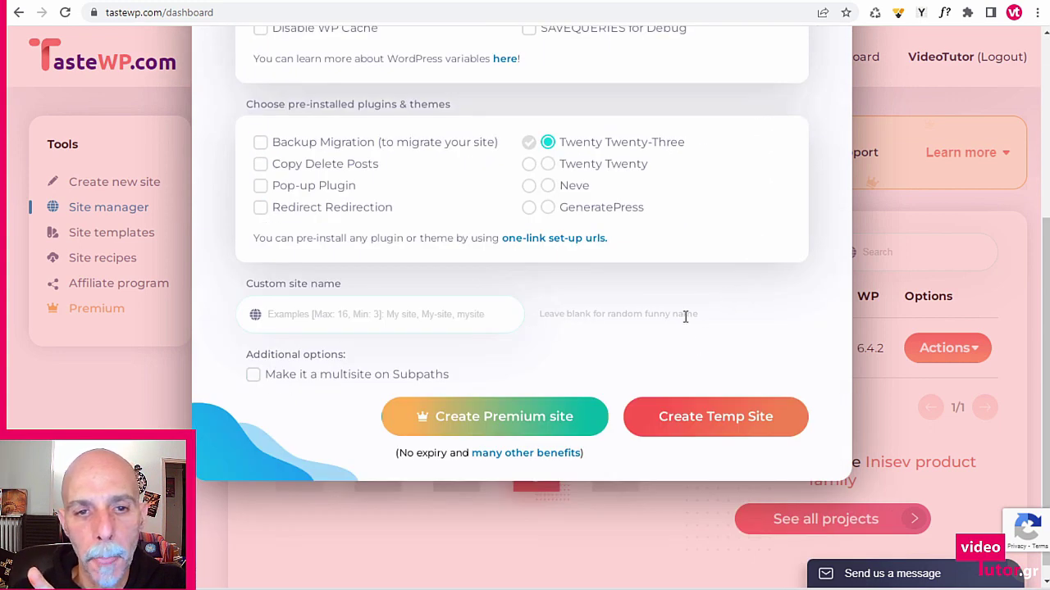
left_click(719, 422)
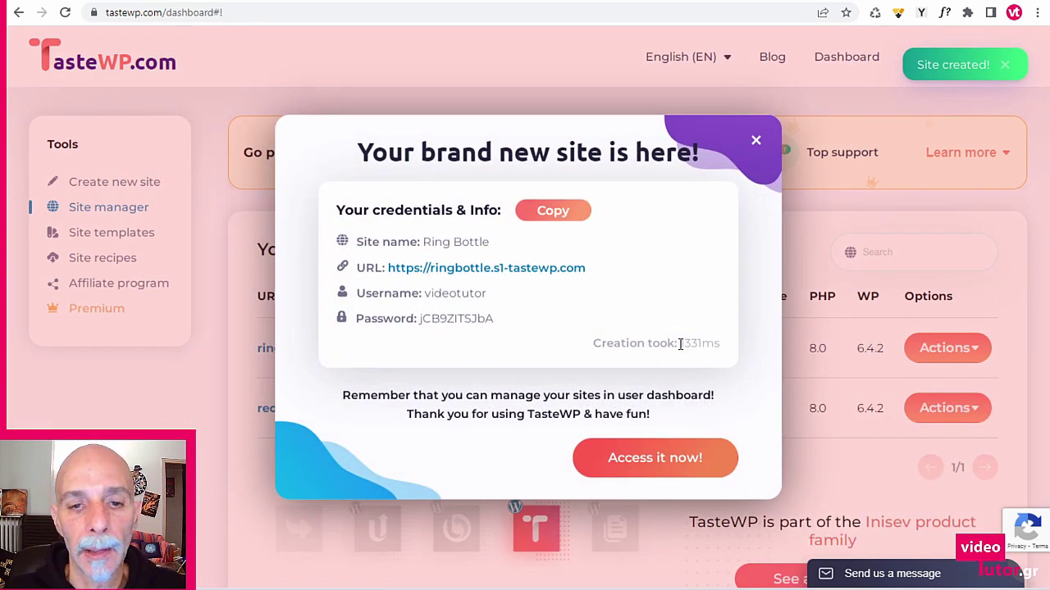
- Access the new site's admin dashboard and dismiss the TasteWP intro
left_click(640, 452)
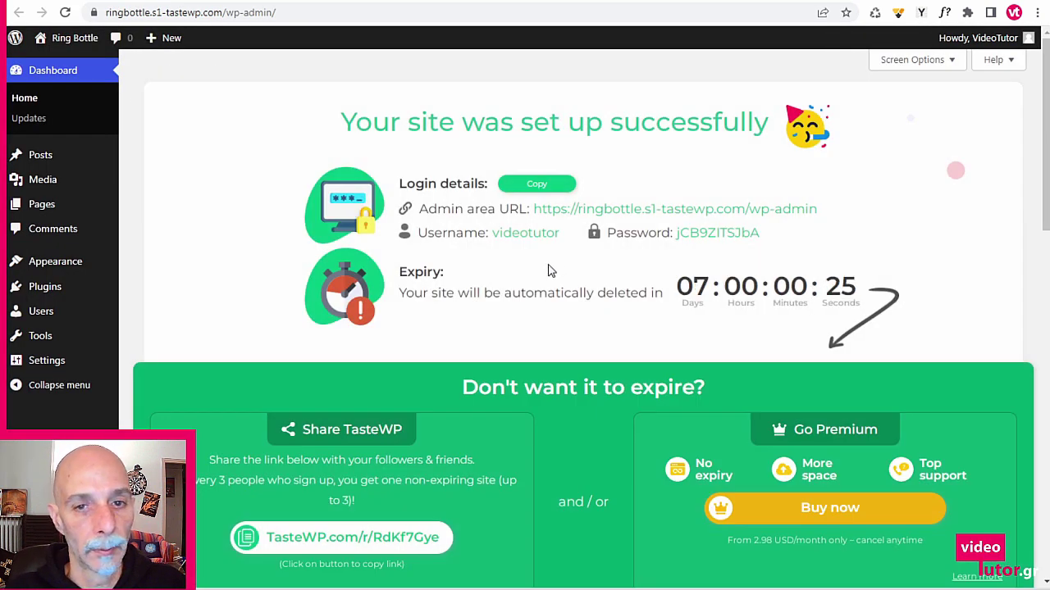
scroll(553, 264, "down", 3)
scroll(551, 268, "down", 2)
left_click(563, 360)
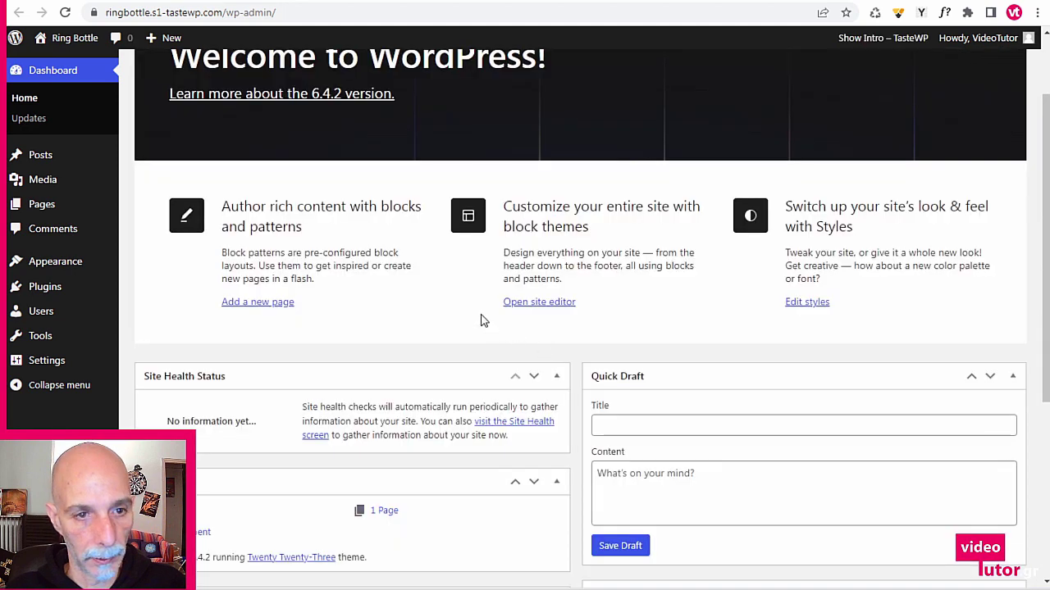
- Upload and install the theme from wowpress64singlepage.zip on the new site, and activate it
mouse_move(82, 270)
left_click(159, 267)
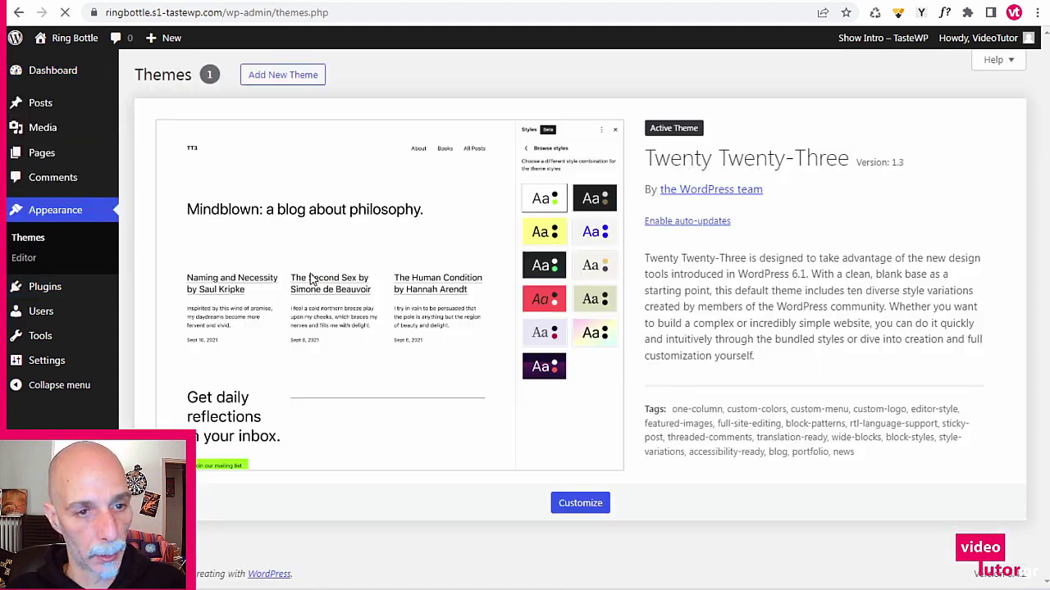
left_click(283, 75)
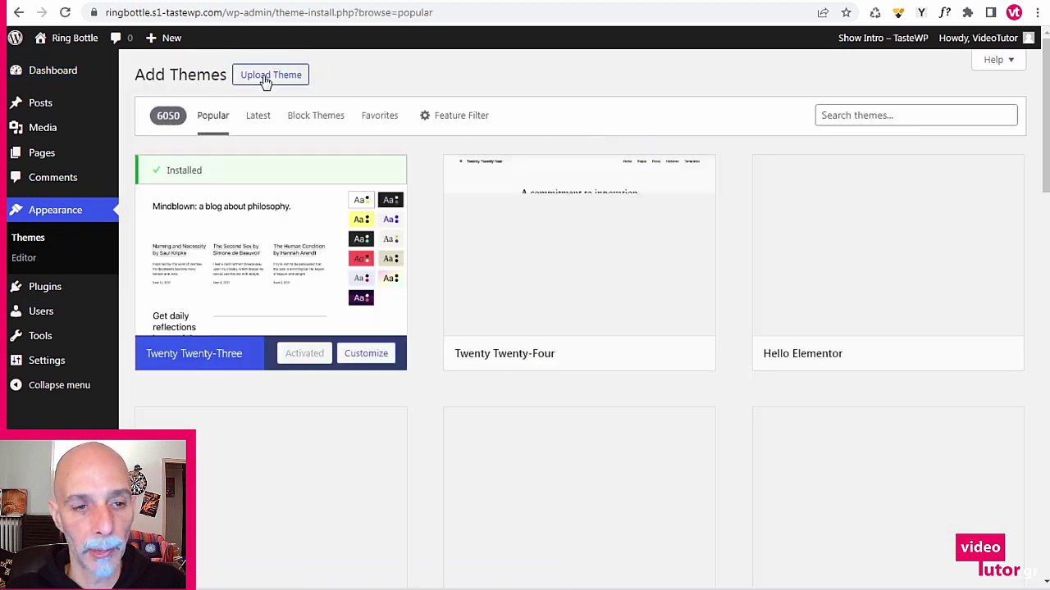
left_click(265, 79)
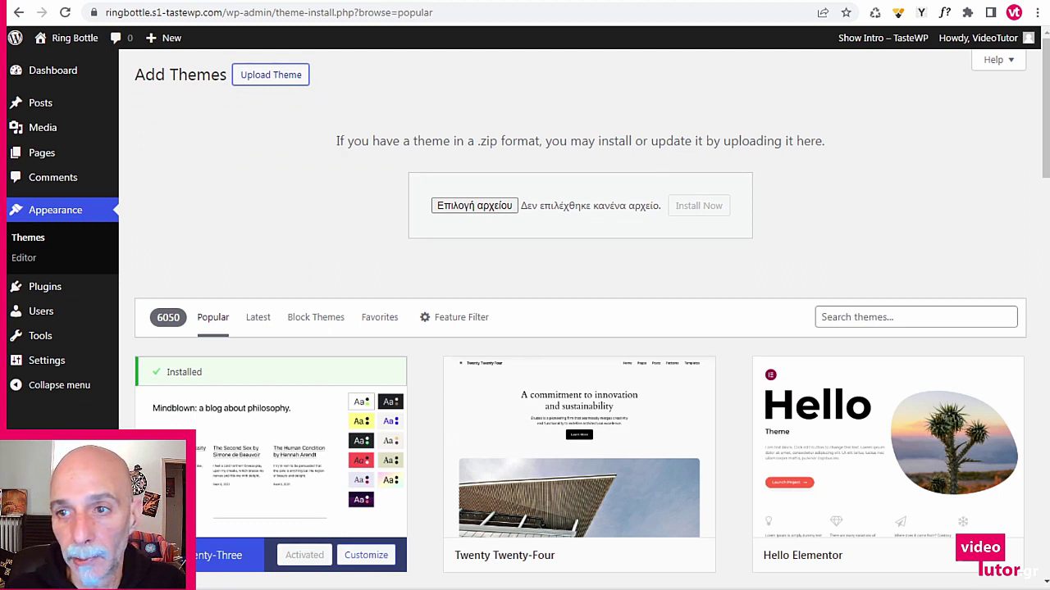
left_click_drag(600, 251, 496, 207)
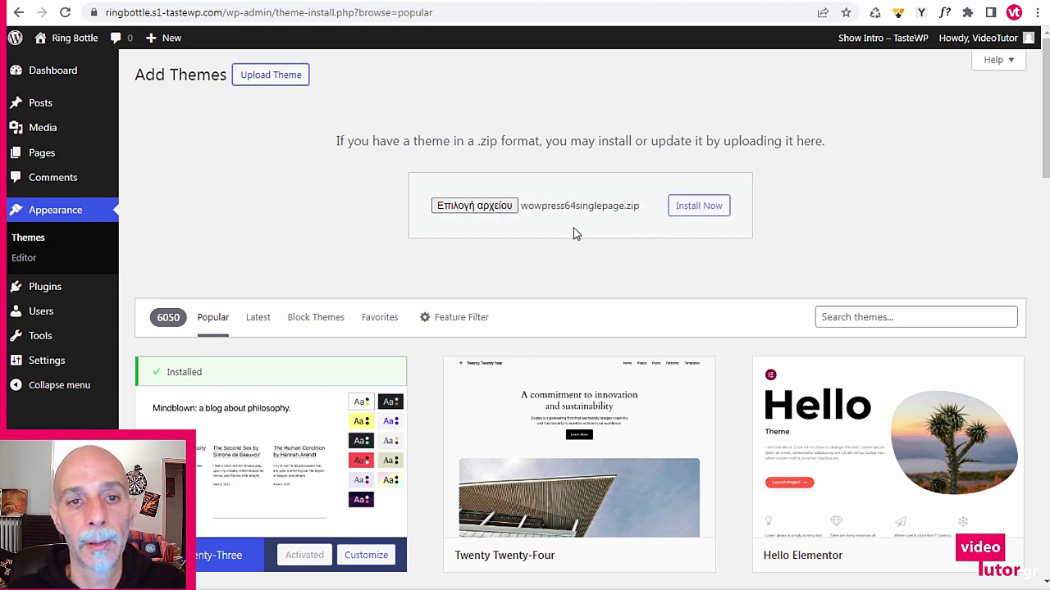
left_click(698, 207)
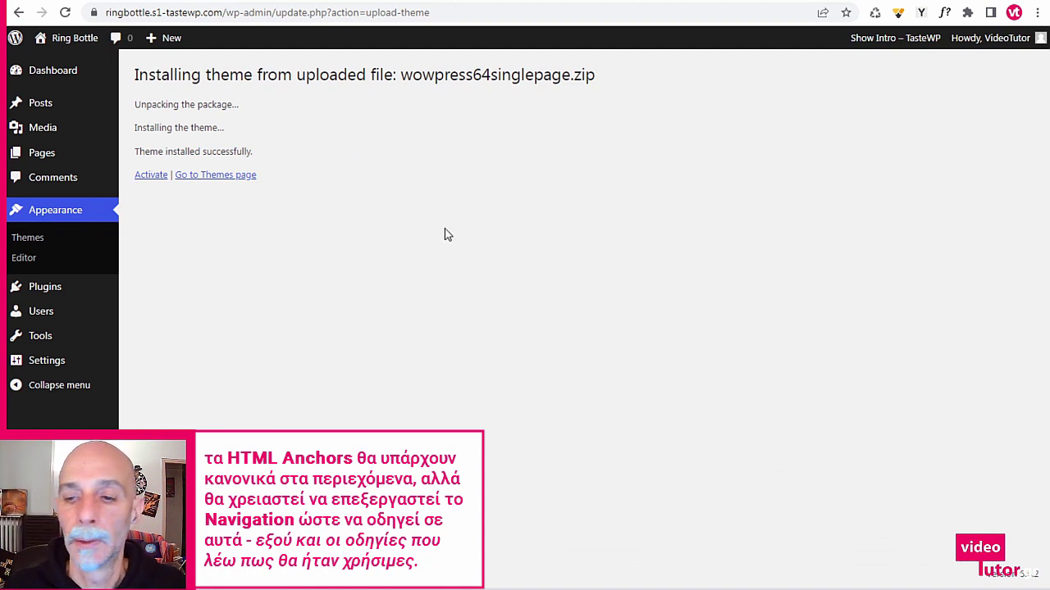
left_click(153, 175)
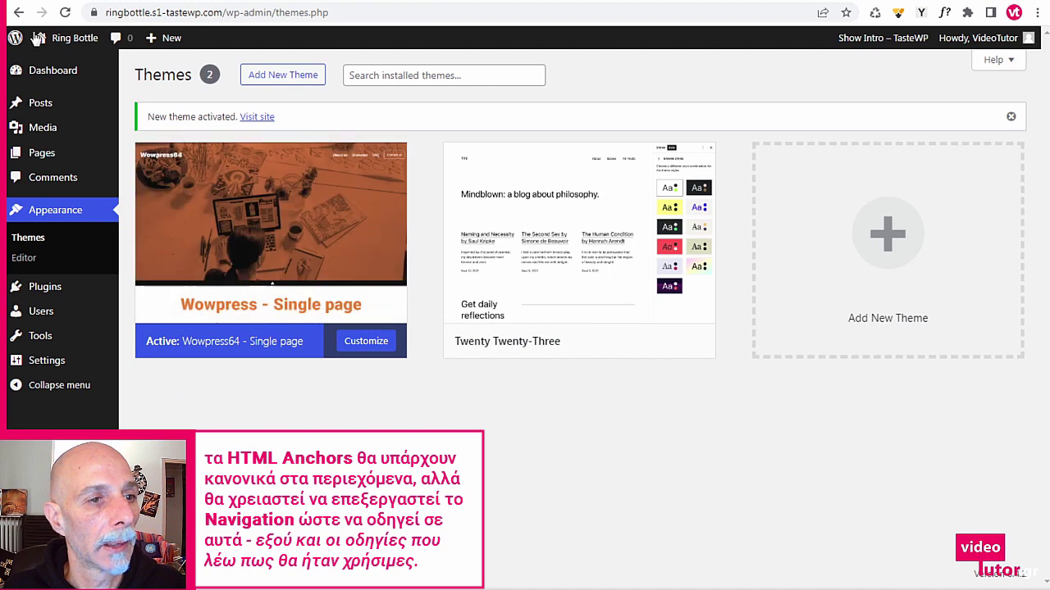
mouse_move(45, 42)
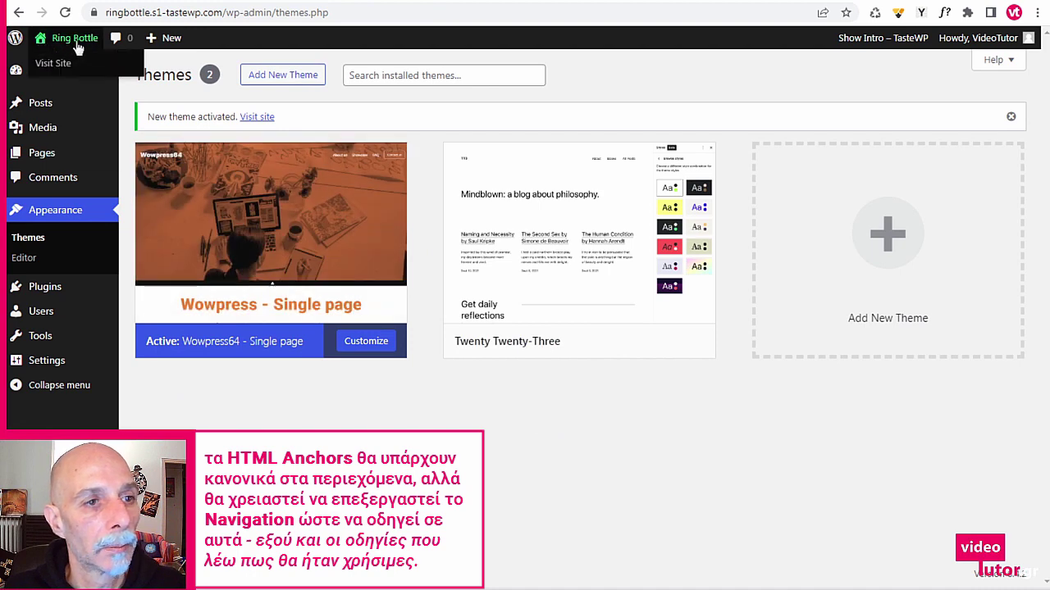